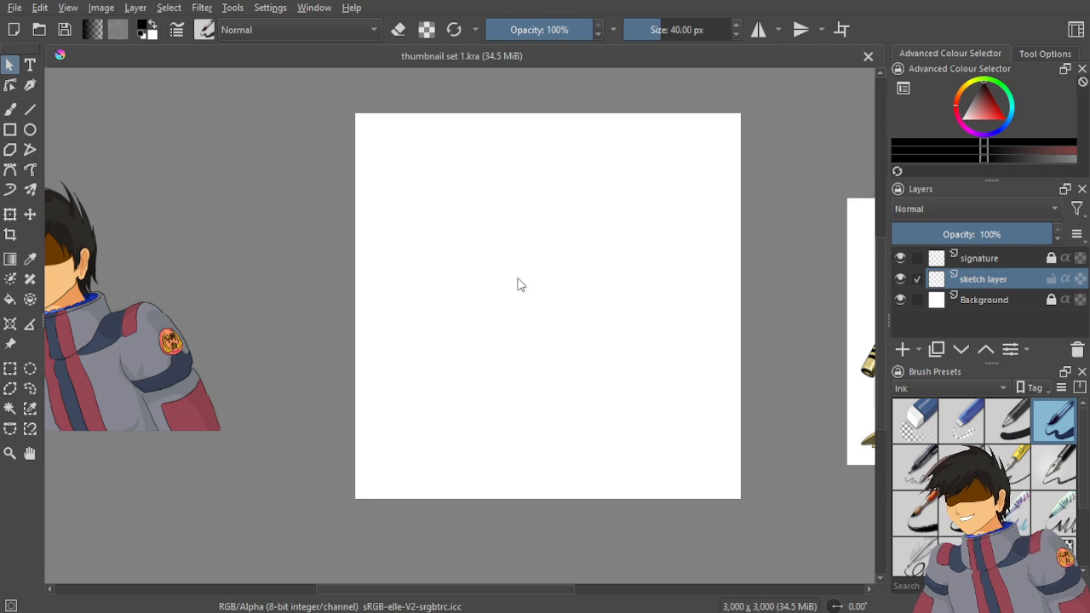
# Activate the Dynamic Brush tool for sketching on the sketch layer.
pyautogui.click(11, 190)
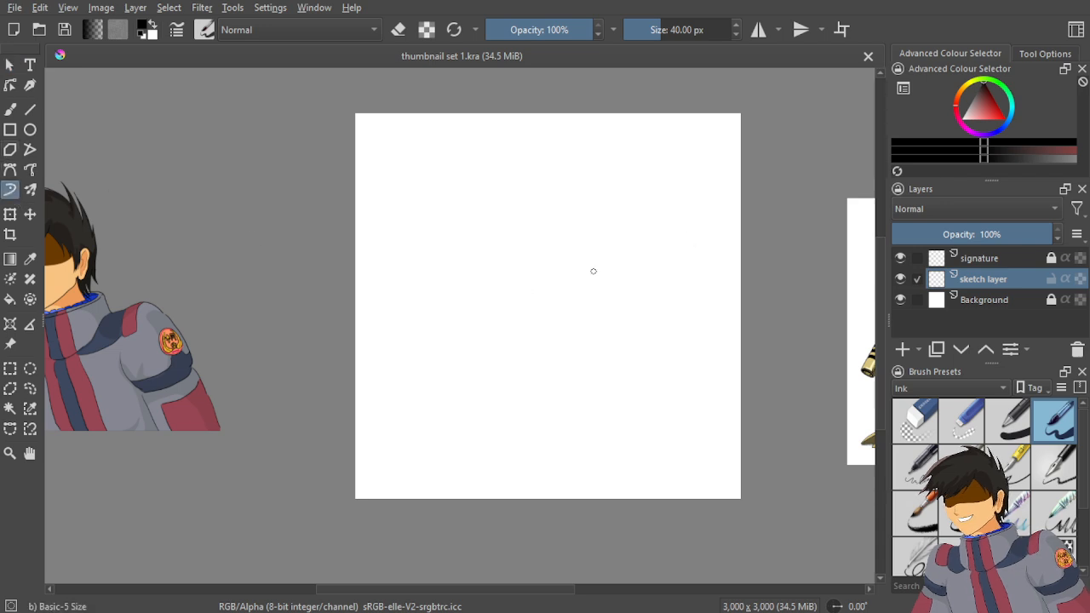
pyautogui.moveTo(621, 292); pyautogui.dragTo(482, 224)
pyautogui.scroll(2, 484, 212)
pyautogui.scroll(-3, 485, 212)
pyautogui.scroll(2, 482, 223)
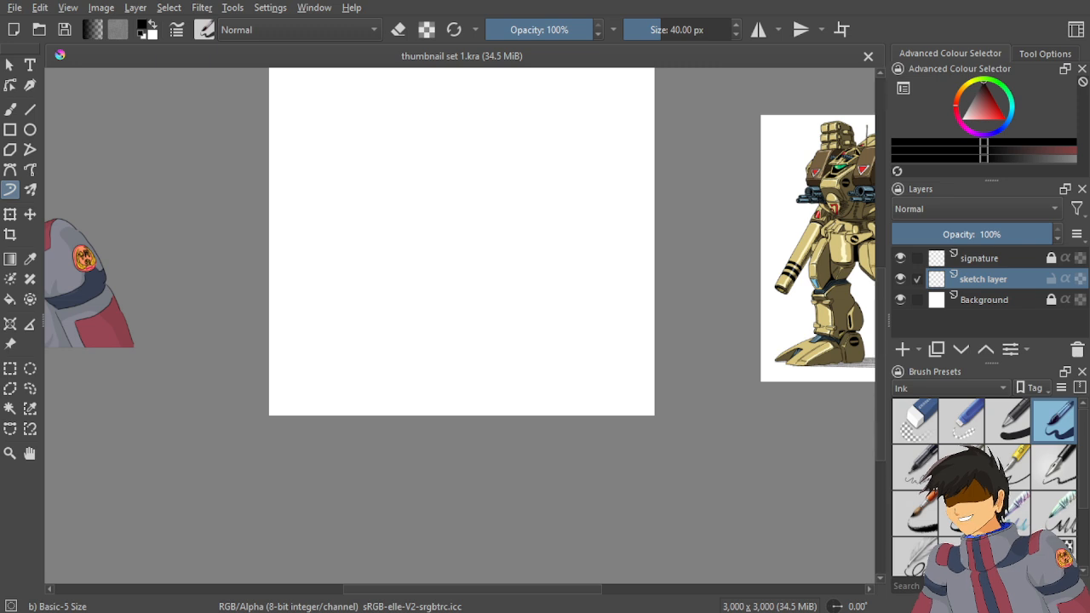
pyautogui.scroll(2, 510, 225)
pyautogui.moveTo(637, 177); pyautogui.dragTo(467, 316)
pyautogui.scroll(-3, 474, 297)
pyautogui.moveTo(382, 318); pyautogui.dragTo(543, 263)
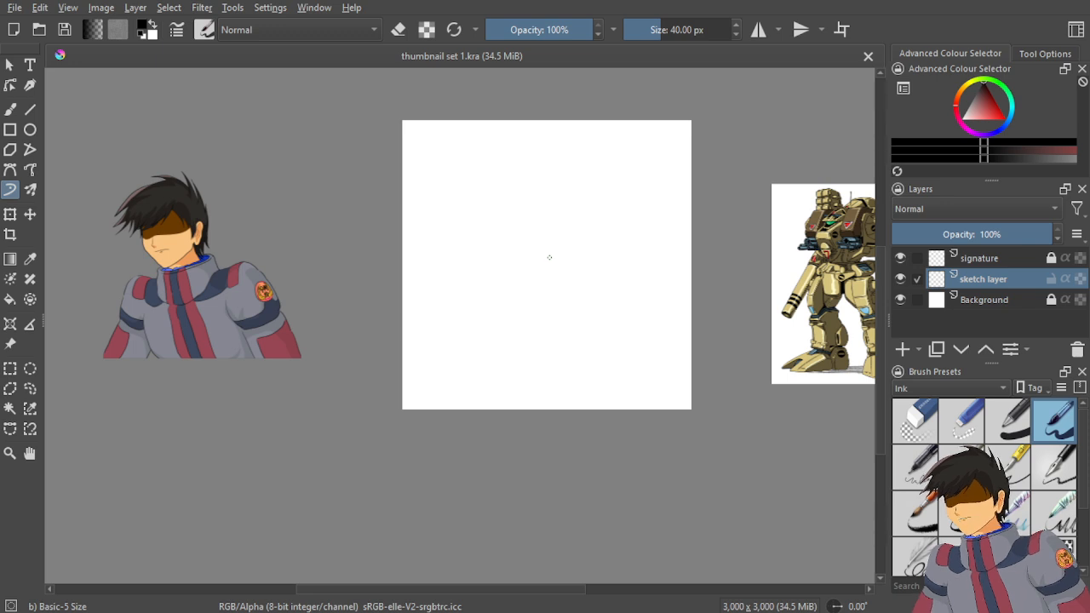
pyautogui.scroll(1, 440, 173)
pyautogui.scroll(1, 474, 193)
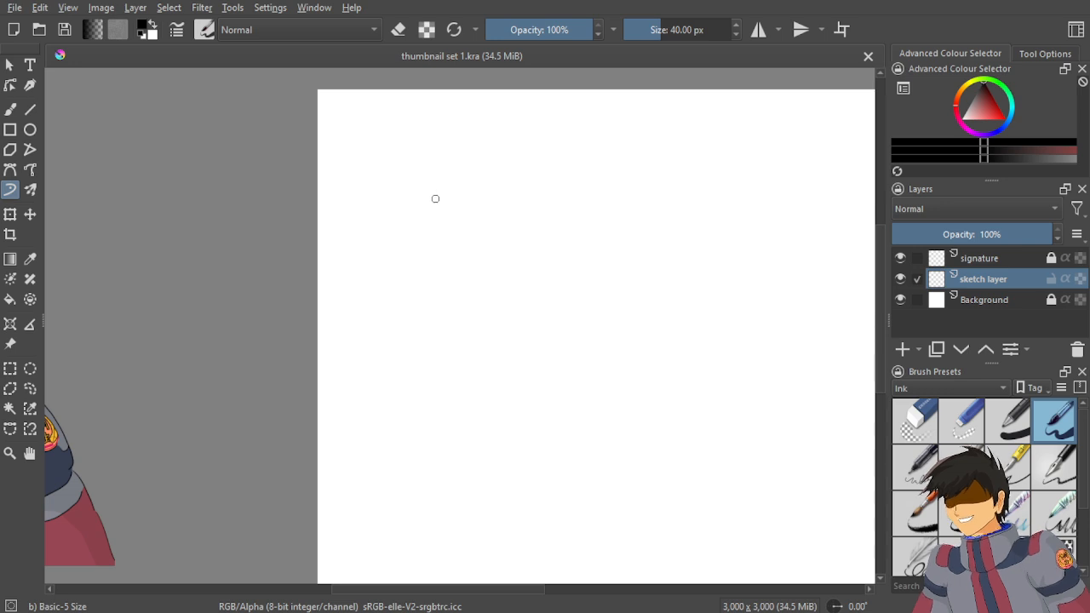
pyautogui.moveTo(428, 197); pyautogui.dragTo(391, 197)
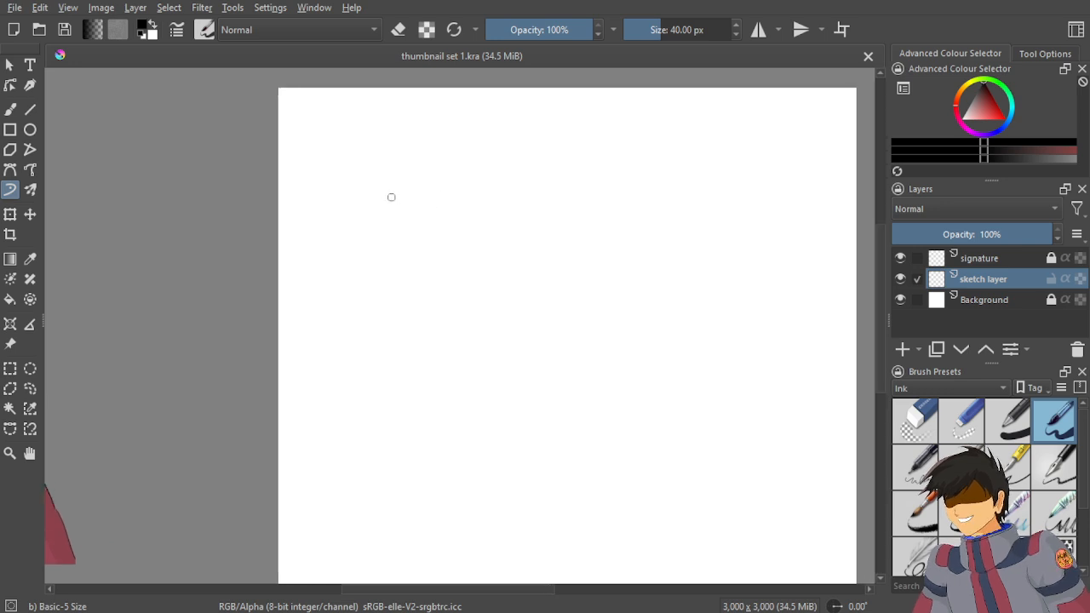
pyautogui.scroll(1, 400, 146)
pyautogui.scroll(-1, 369, 187)
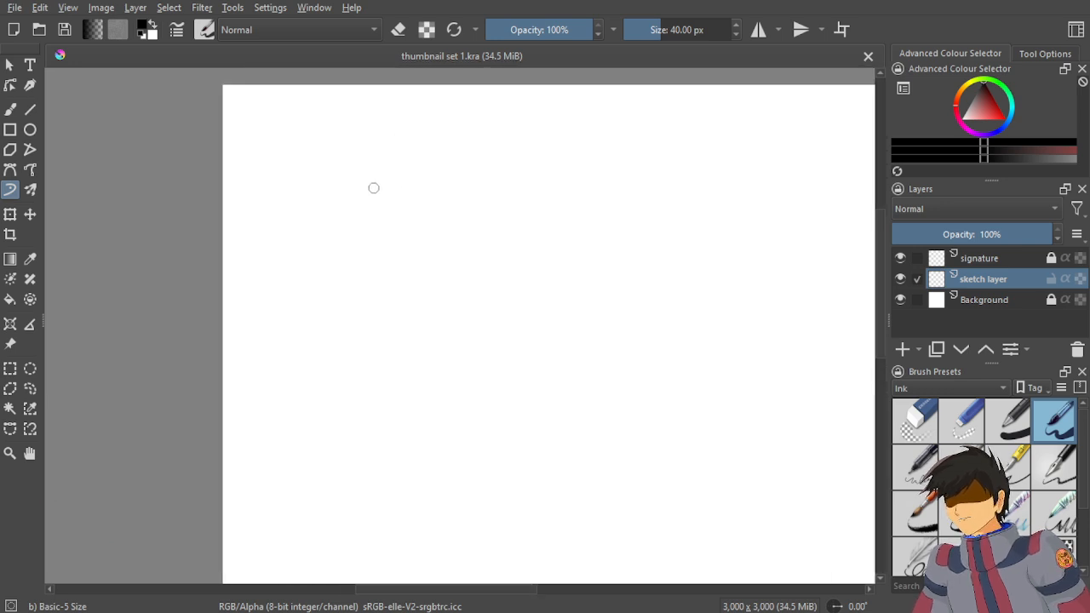
pyautogui.scroll(1, 337, 184)
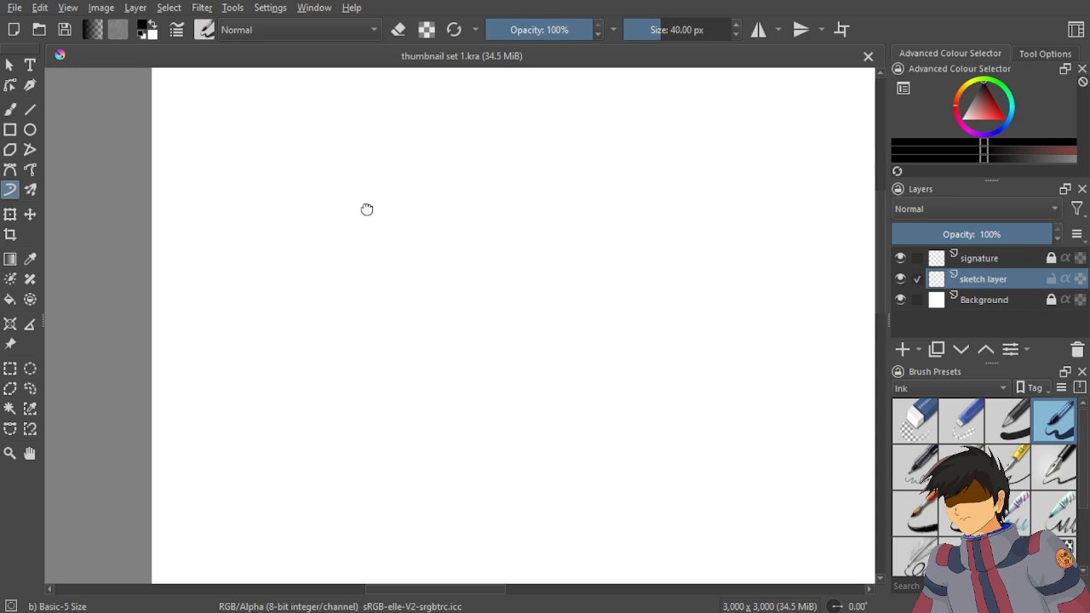
pyautogui.scroll(-3, 367, 207)
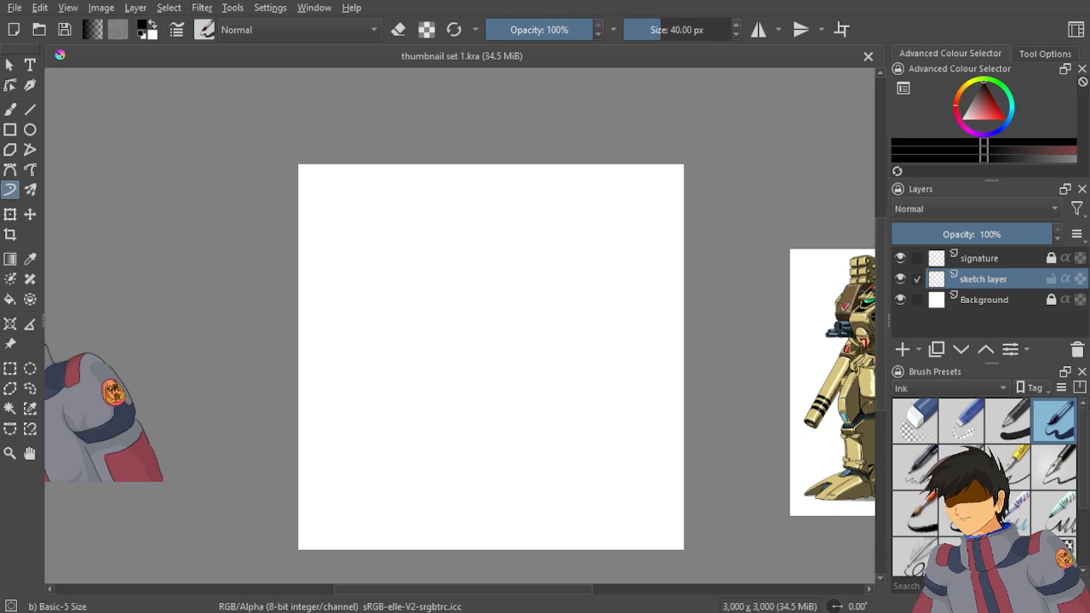
pyautogui.scroll(-2, 358, 299)
pyautogui.moveTo(418, 313); pyautogui.dragTo(439, 288)
pyautogui.scroll(2, 225, 293)
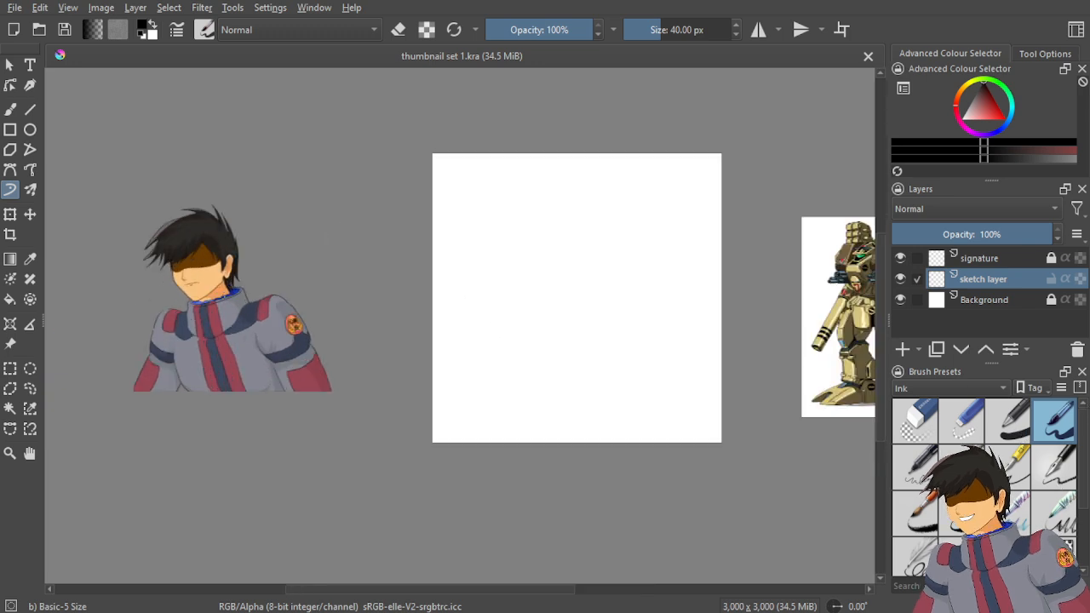
pyautogui.moveTo(583, 253); pyautogui.dragTo(443, 332)
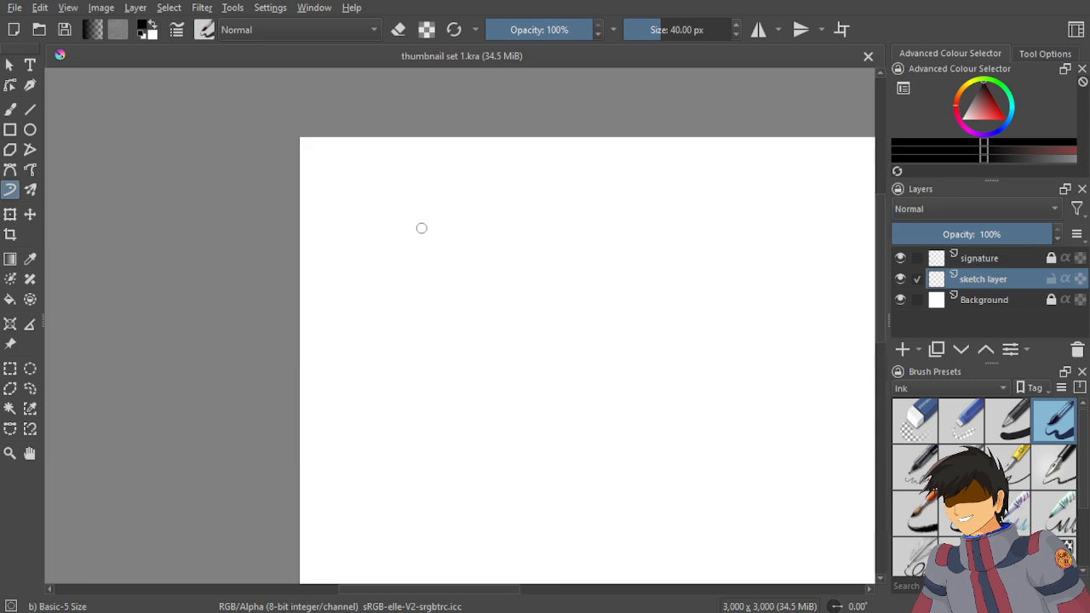
pyautogui.moveTo(421, 228); pyautogui.dragTo(465, 263)
pyautogui.scroll(3, 525, 188)
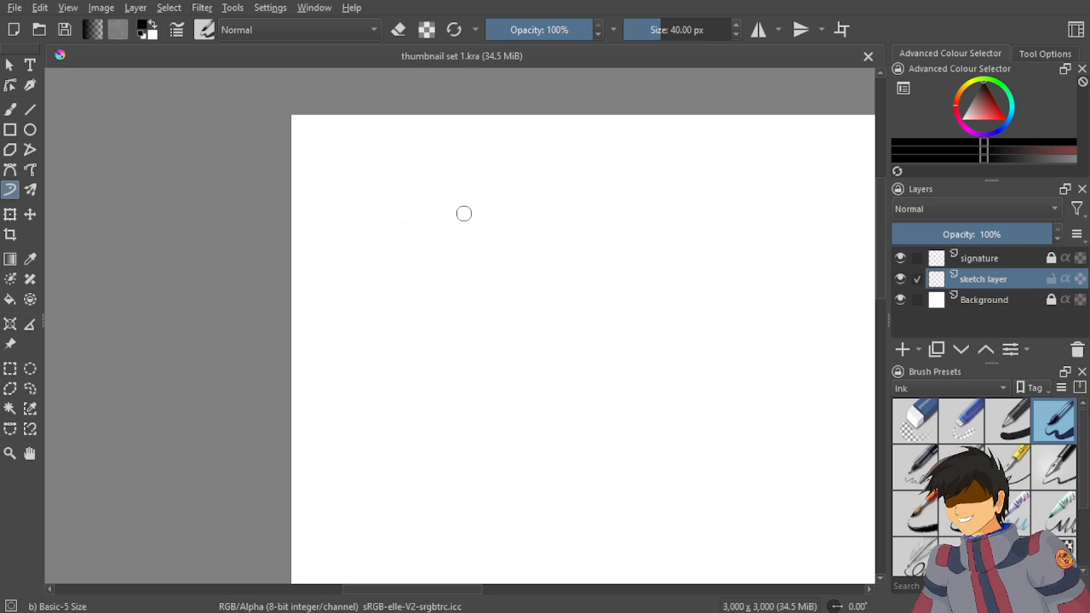
# Examine the head, hair and jacket of the pilot character reference beside the blank canvas.
pyautogui.scroll(-3, 464, 212)
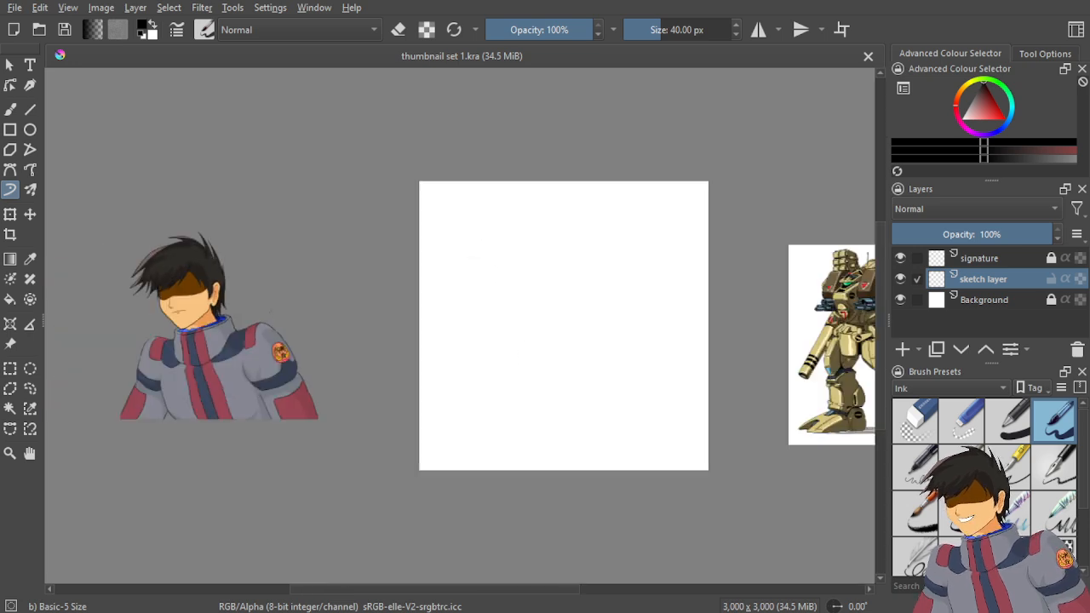
pyautogui.moveTo(246, 246); pyautogui.dragTo(370, 246)
pyautogui.scroll(5, 370, 246)
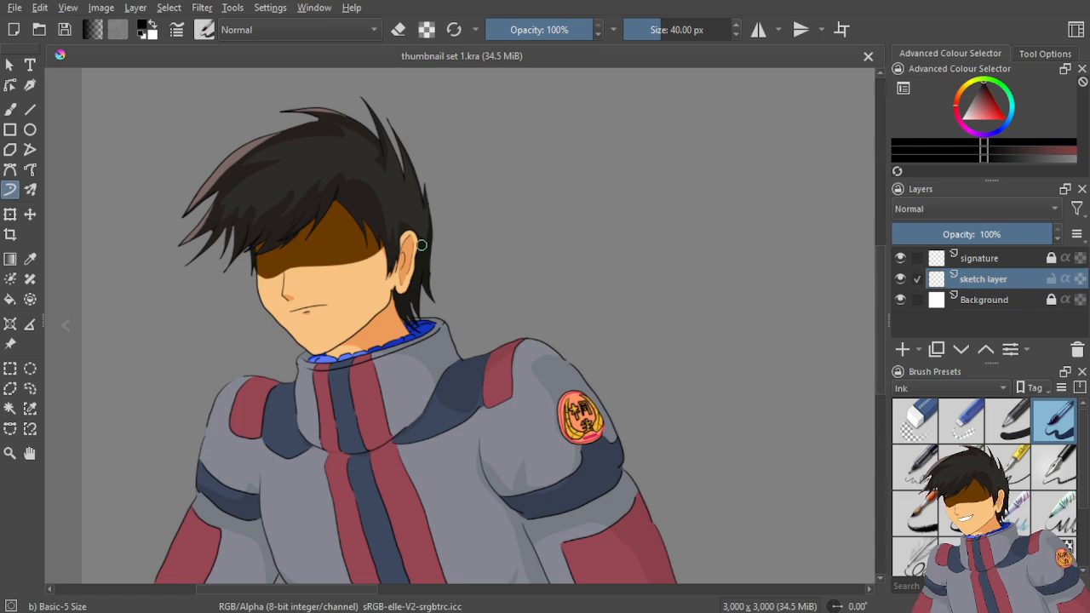
pyautogui.scroll(-1, 425, 212)
pyautogui.moveTo(616, 200); pyautogui.dragTo(58, 357)
pyautogui.moveTo(268, 259); pyautogui.dragTo(316, 227)
pyautogui.scroll(2, 319, 212)
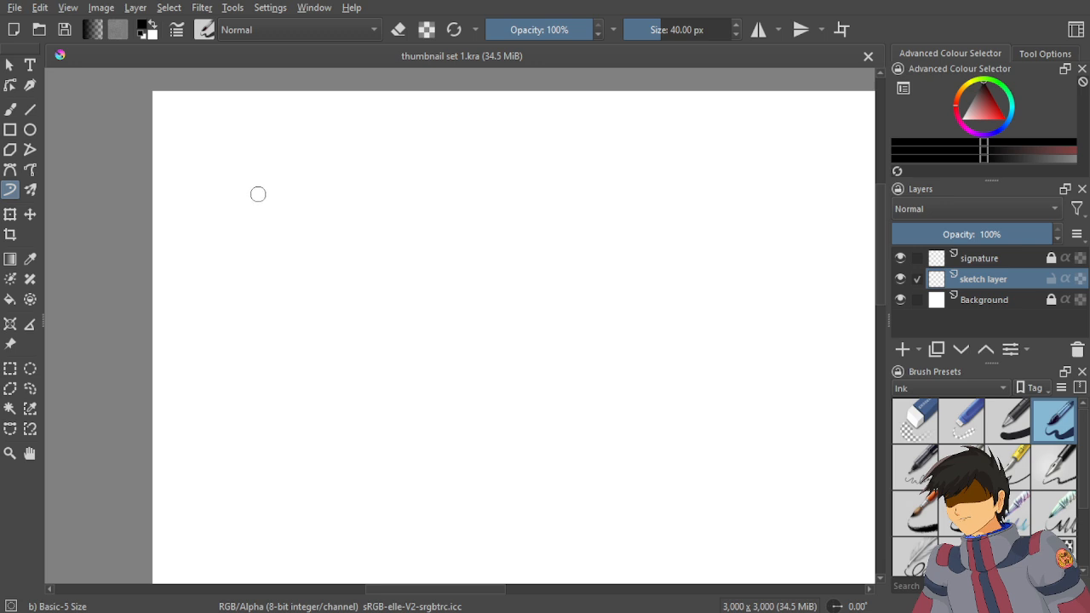
pyautogui.scroll(-5, 280, 191)
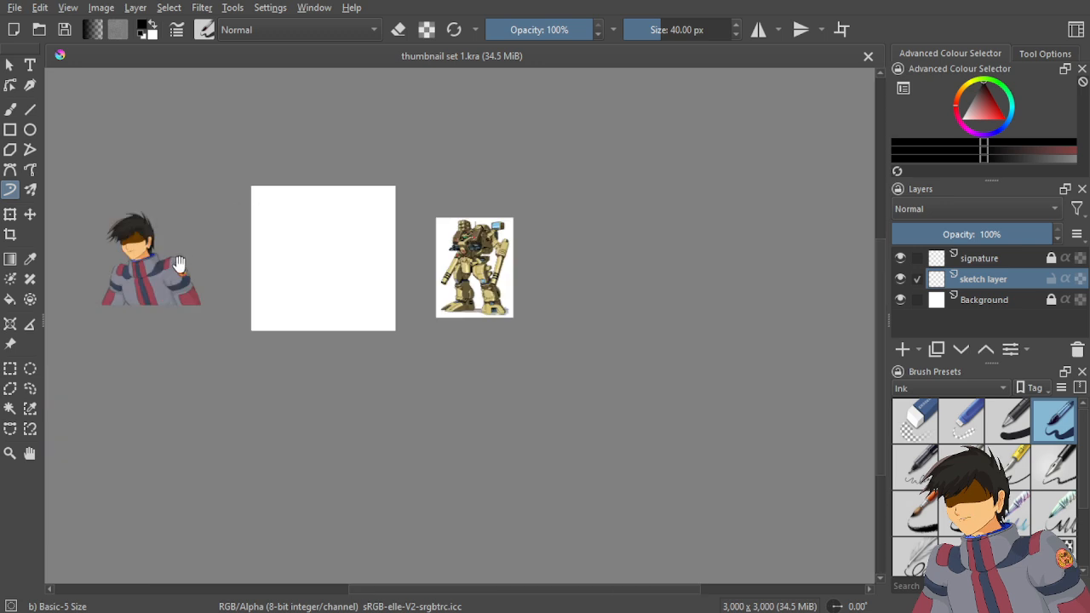
pyautogui.scroll(2, 280, 191)
pyautogui.scroll(4, 316, 275)
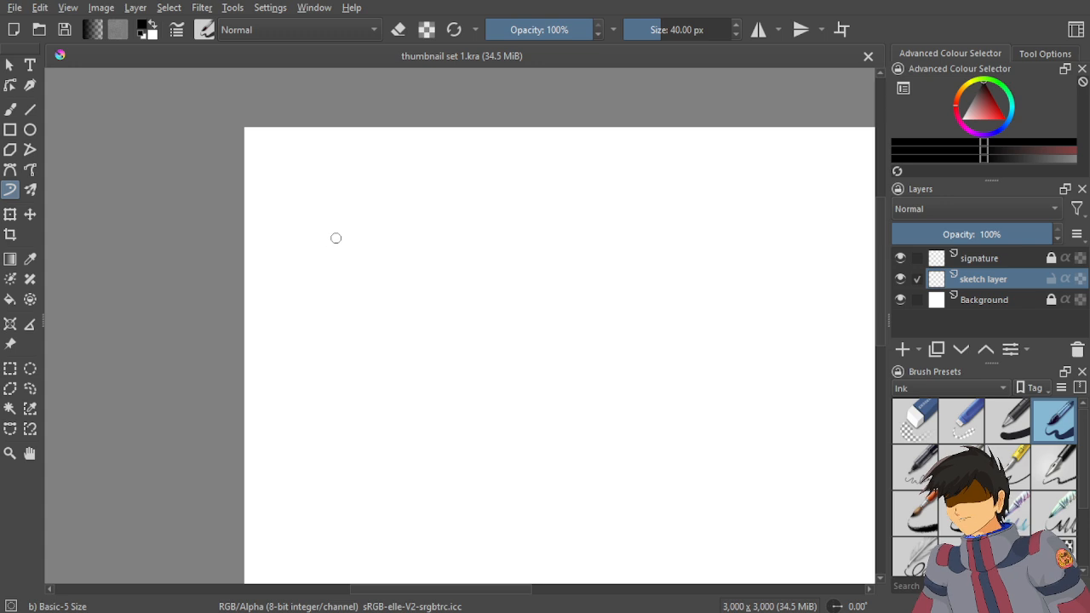
pyautogui.moveTo(335, 236); pyautogui.dragTo(389, 292)
pyautogui.hotkey('ctrl', 'z')
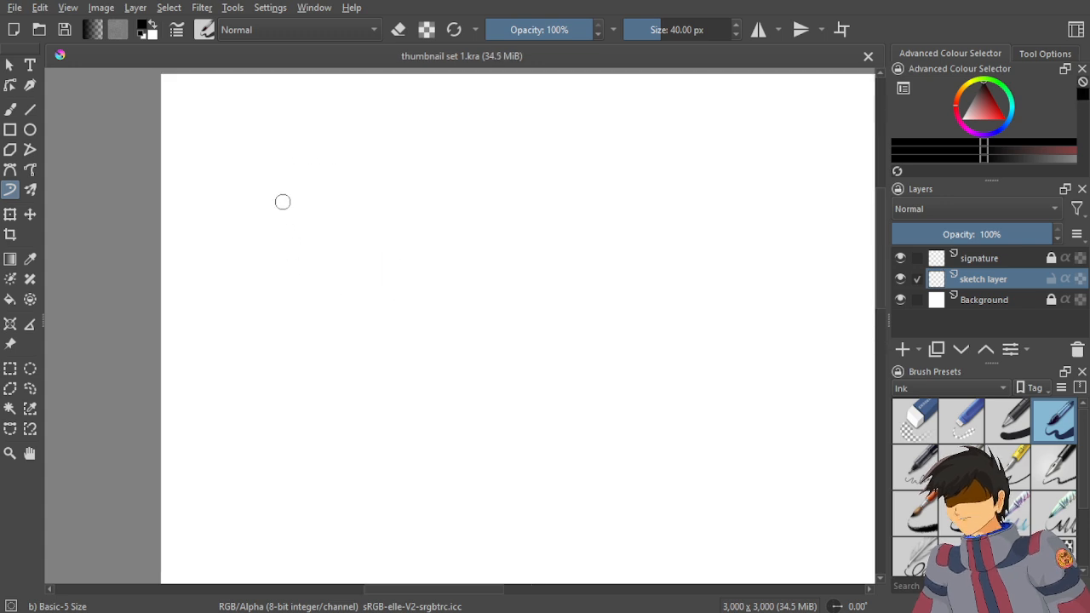
pyautogui.moveTo(282, 202)
pyautogui.mouseDown()
pyautogui.moveTo(352, 237)
pyautogui.moveTo(369, 199)
pyautogui.moveTo(398, 196)
pyautogui.mouseUp()
pyautogui.hotkey('ctrl', 'z')
pyautogui.hotkey('ctrl', 'z')
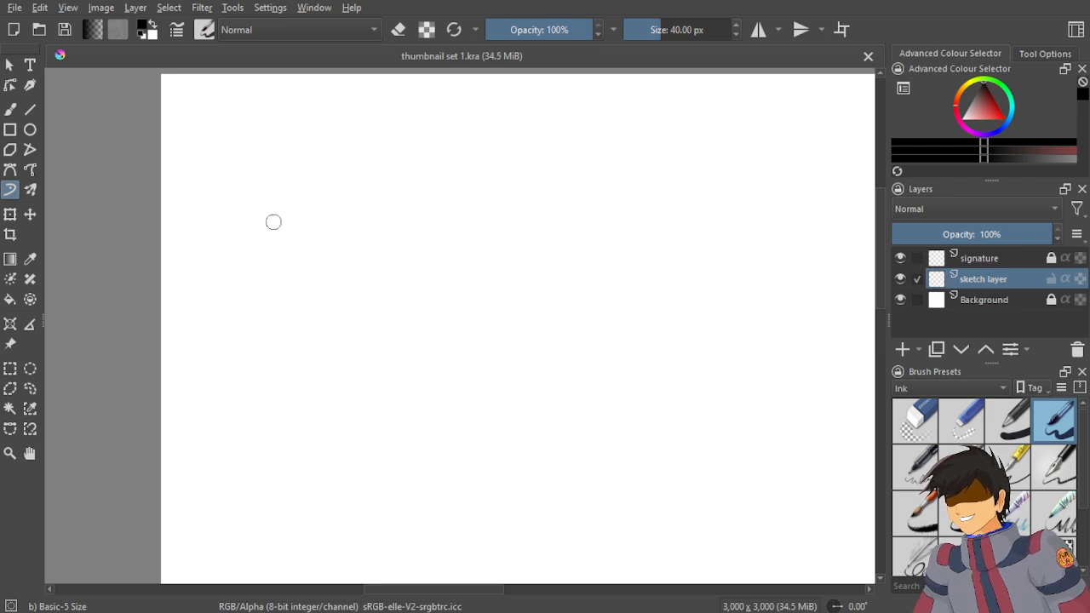
# Draw a small U-shaped jaw curve with a hooked ear at its end, near the canvas's upper-left corner.
pyautogui.moveTo(274, 225)
pyautogui.mouseDown()
pyautogui.moveTo(292, 269)
pyautogui.moveTo(380, 221)
pyautogui.mouseUp()
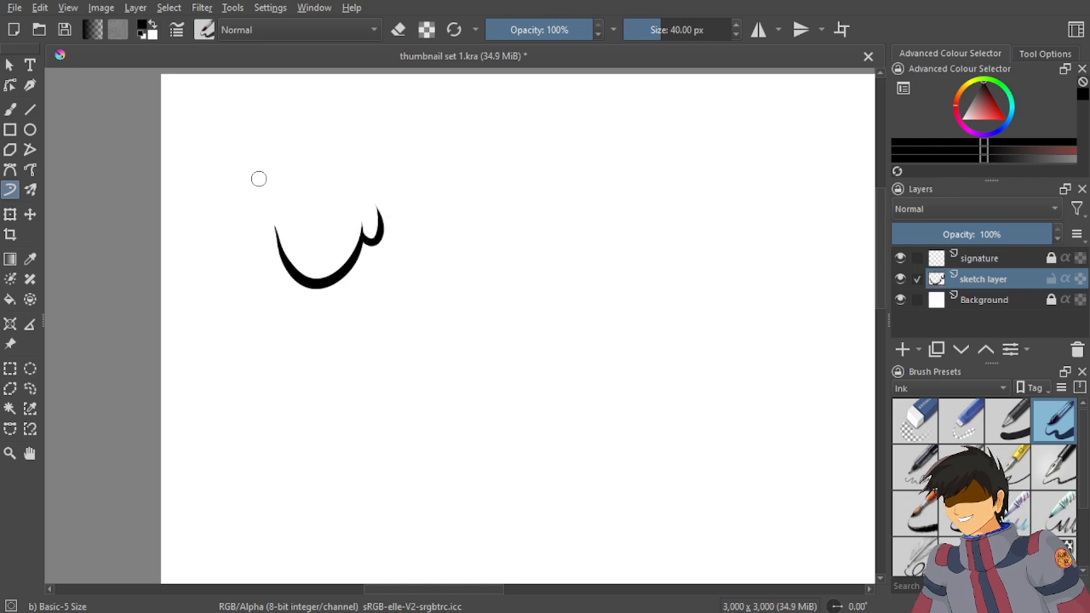
pyautogui.scroll(-3, 267, 192)
pyautogui.moveTo(312, 347)
pyautogui.mouseDown()
pyautogui.moveTo(349, 406)
pyautogui.moveTo(544, 335)
pyautogui.moveTo(440, 261)
pyautogui.mouseUp()
pyautogui.scroll(6, 426, 247)
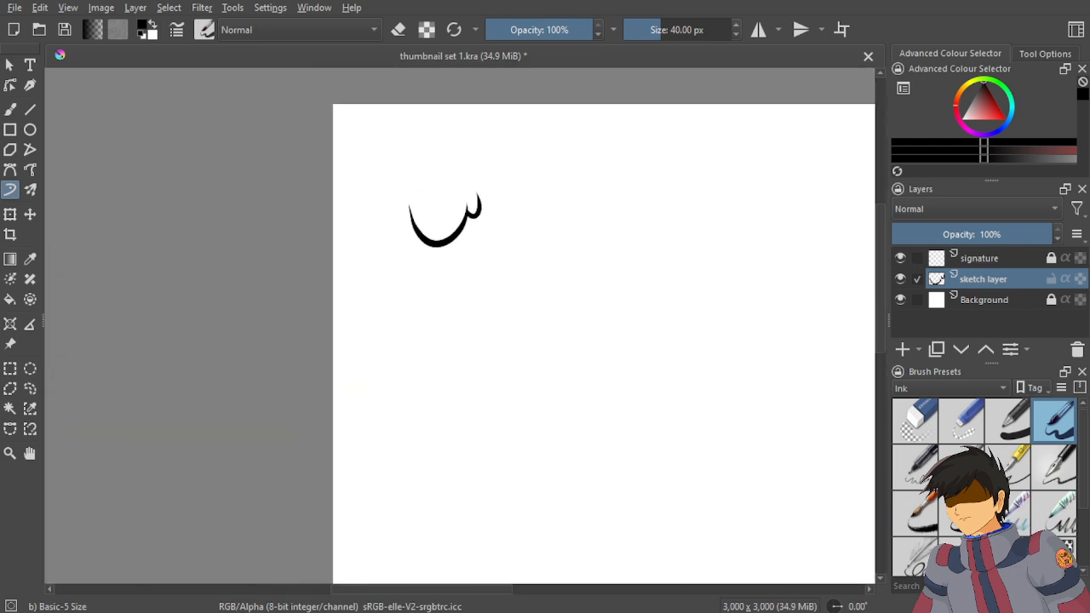
pyautogui.scroll(-1, 389, 235)
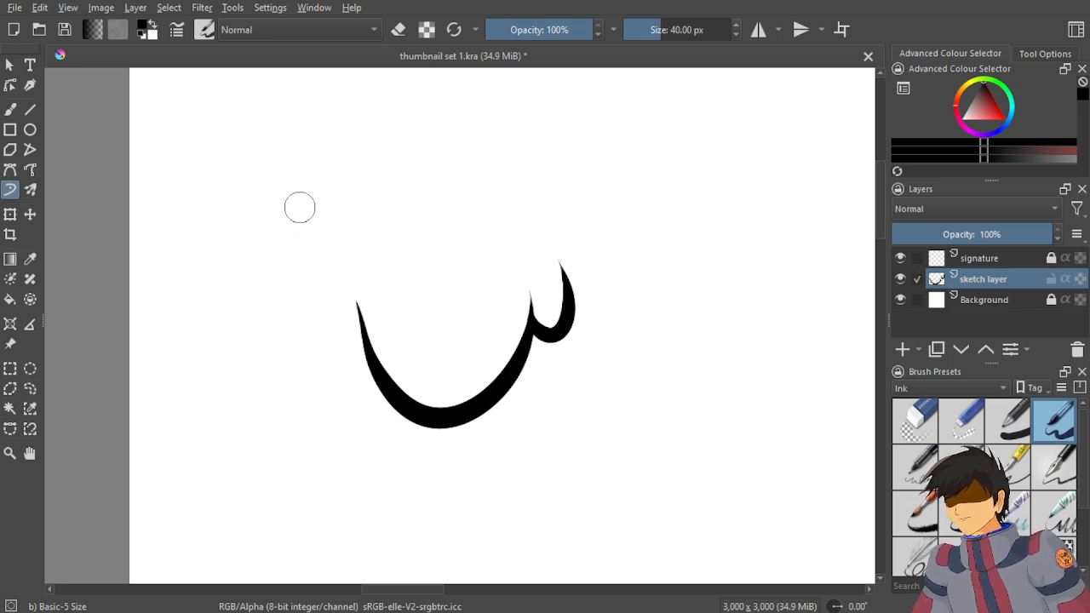
pyautogui.moveTo(299, 208)
pyautogui.mouseDown()
pyautogui.moveTo(318, 224)
pyautogui.moveTo(392, 200)
pyautogui.mouseUp()
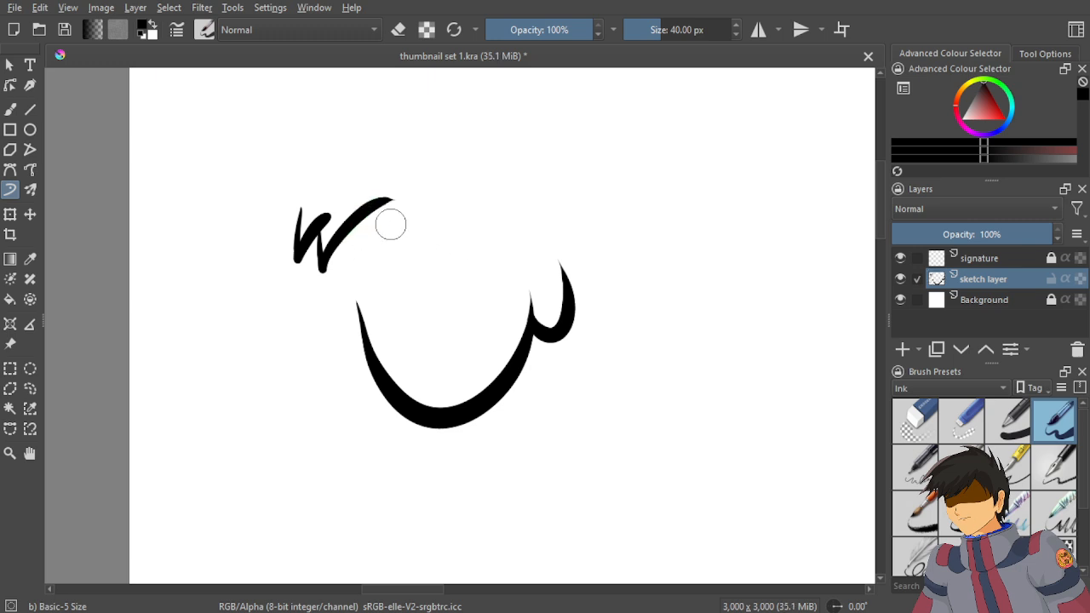
pyautogui.hotkey('ctrl', 'z')
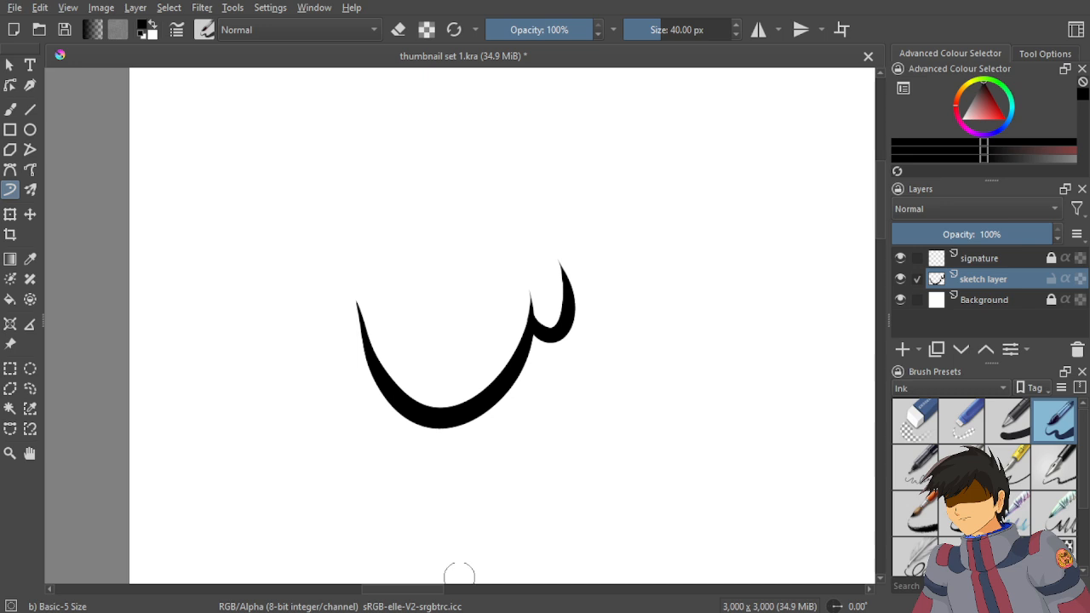
# Check the reference character's hair and draw a first short V-shaped fringe spike above the open left end of the jaw curve.
pyautogui.scroll(-8, 445, 341)
pyautogui.moveTo(307, 360); pyautogui.dragTo(498, 268)
pyautogui.scroll(4, 499, 266)
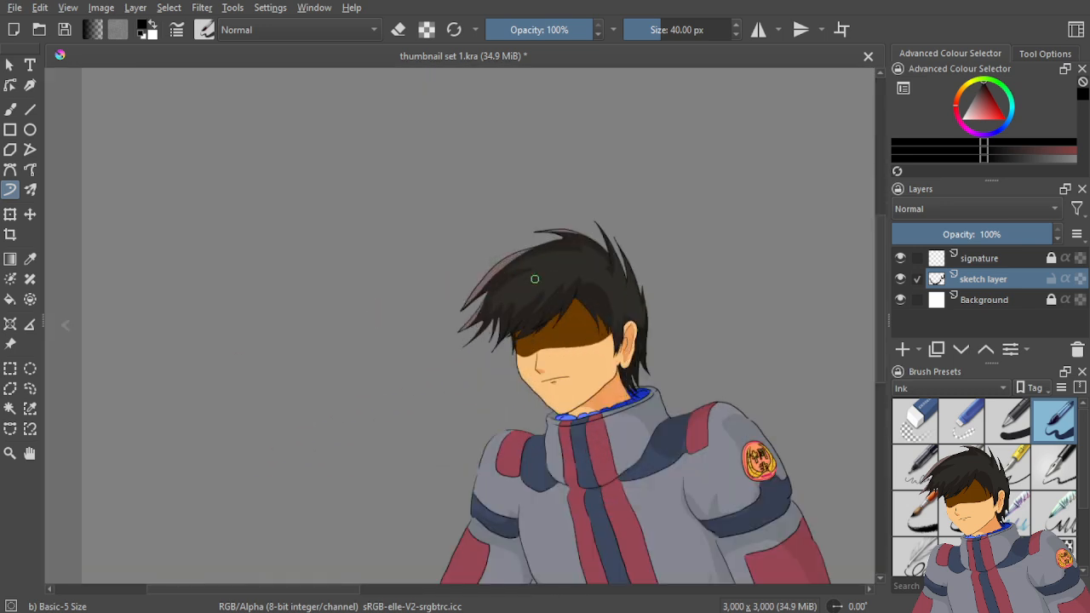
pyautogui.scroll(2, 543, 311)
pyautogui.scroll(-4, 542, 312)
pyautogui.moveTo(491, 316); pyautogui.dragTo(146, 350)
pyautogui.scroll(4, 497, 242)
pyautogui.scroll(-1, 488, 245)
pyautogui.moveTo(356, 340); pyautogui.dragTo(366, 342)
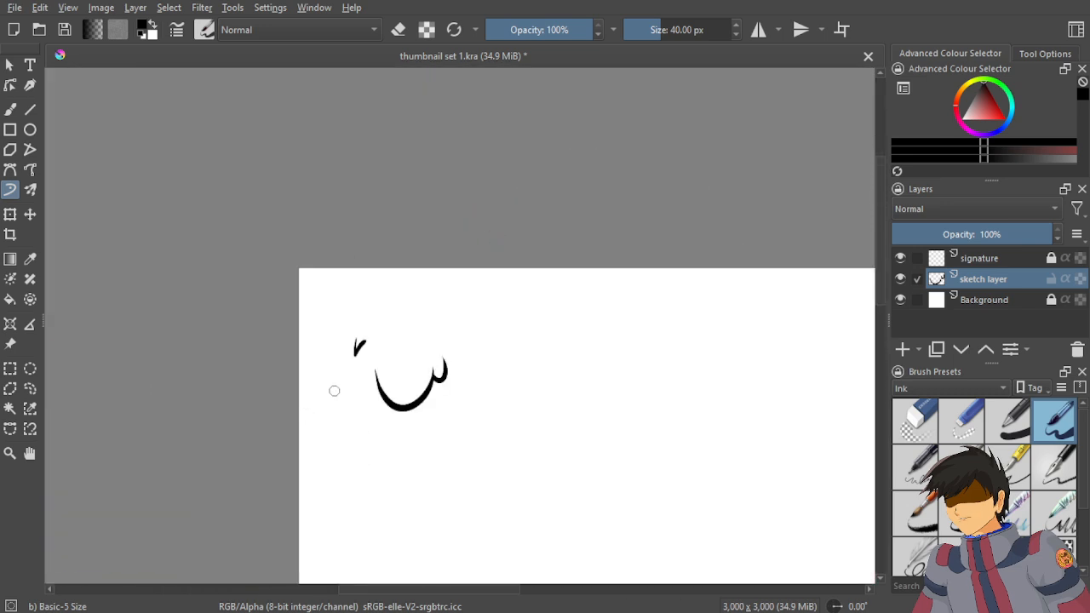
pyautogui.scroll(5, 333, 391)
pyautogui.scroll(2, 426, 306)
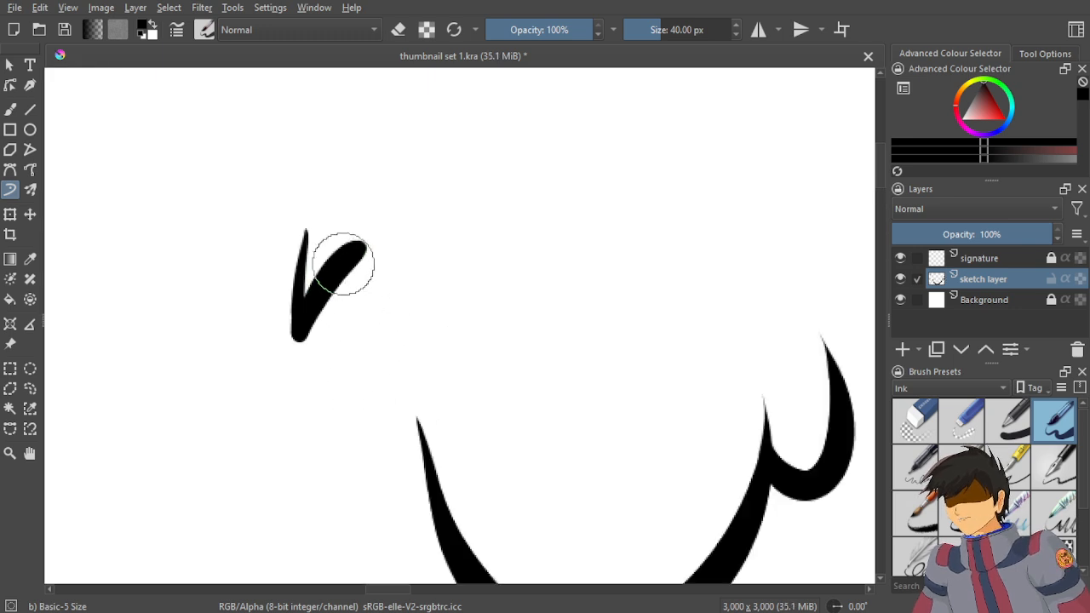
pyautogui.moveTo(343, 263)
pyautogui.mouseDown()
pyautogui.moveTo(331, 352)
pyautogui.moveTo(468, 243)
pyautogui.mouseUp()
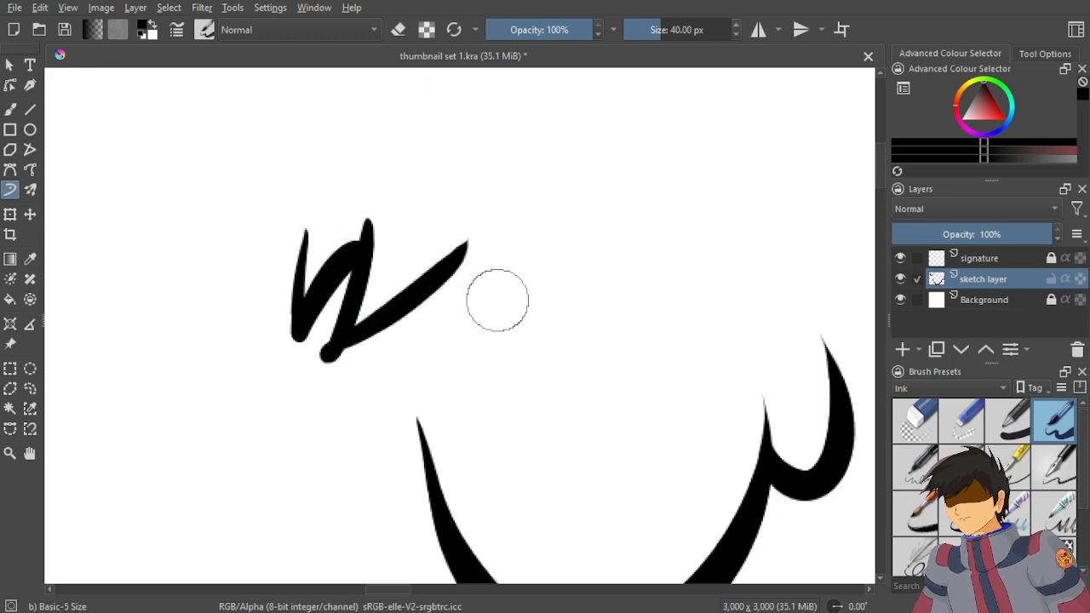
pyautogui.scroll(-4, 295, 212)
pyautogui.scroll(3, 360, 195)
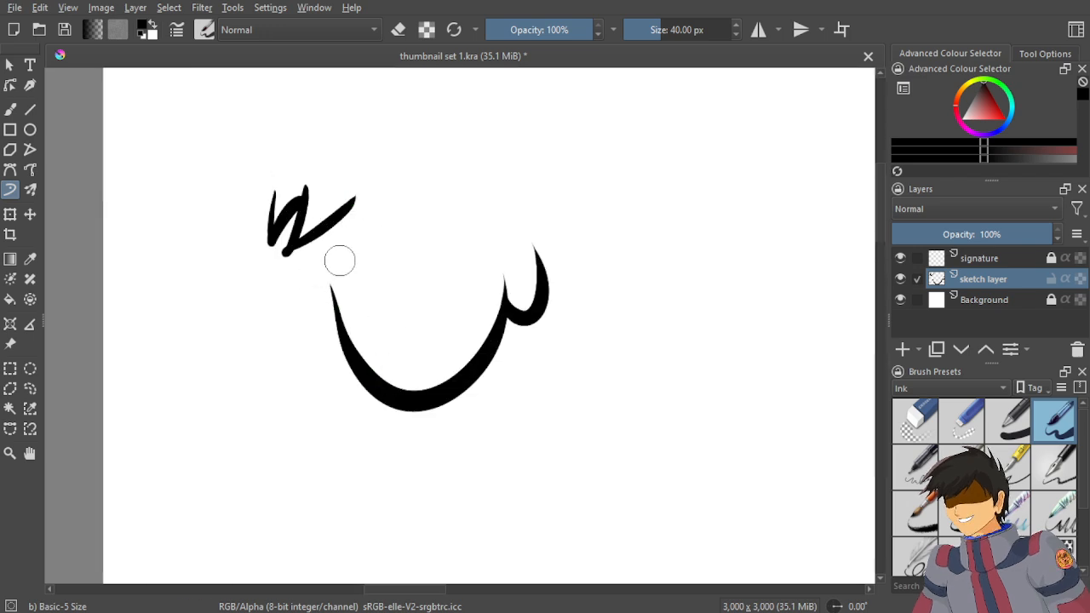
pyautogui.hotkey('ctrl', 'z')
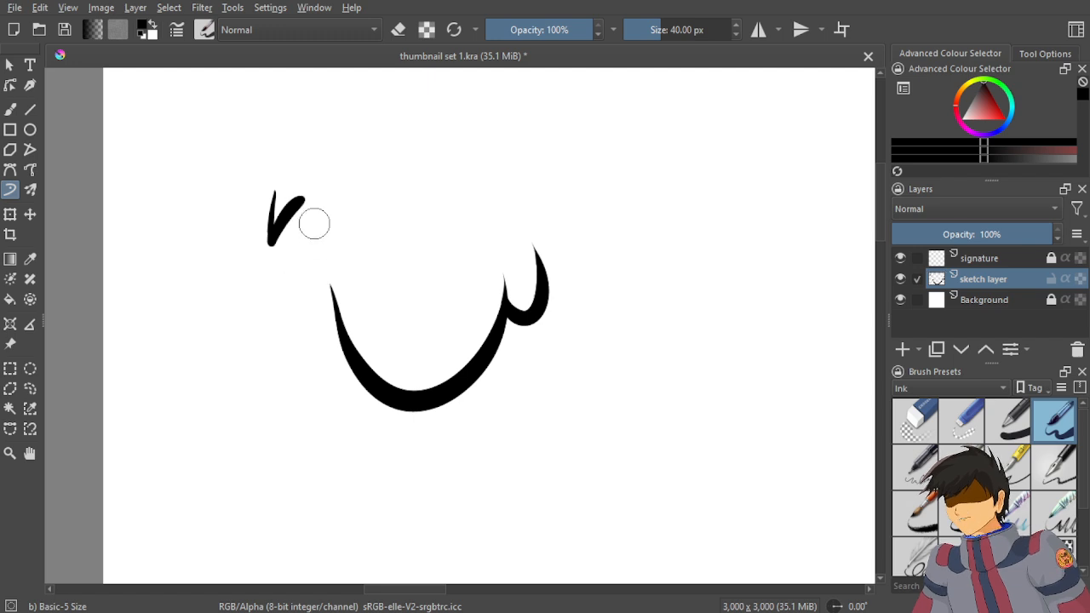
pyautogui.moveTo(301, 190)
pyautogui.mouseDown()
pyautogui.moveTo(305, 237)
pyautogui.moveTo(364, 197)
pyautogui.mouseUp()
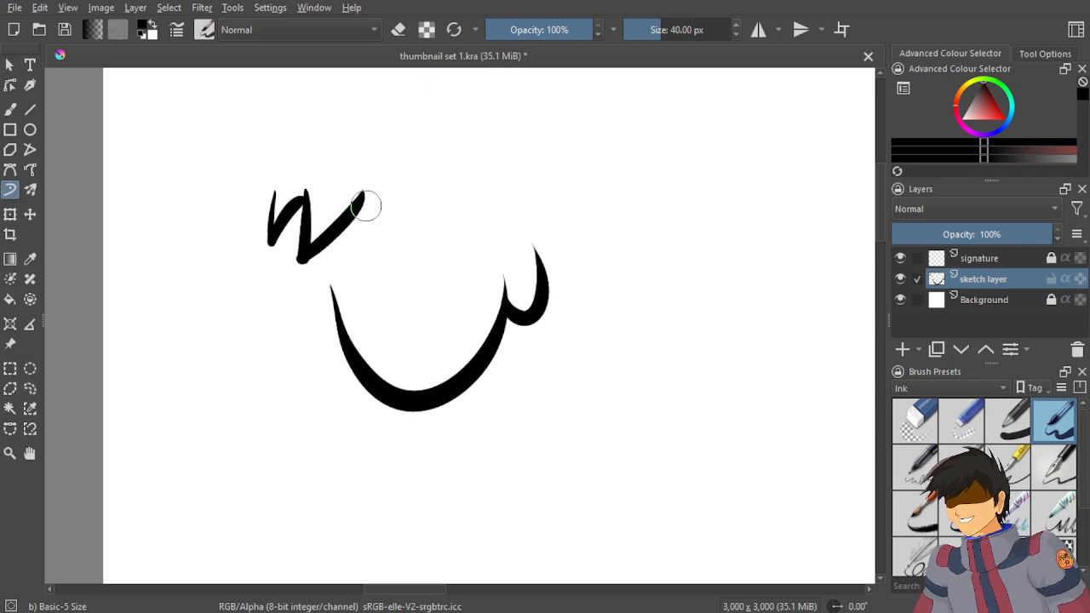
pyautogui.scroll(2, 366, 205)
pyautogui.scroll(2, 295, 319)
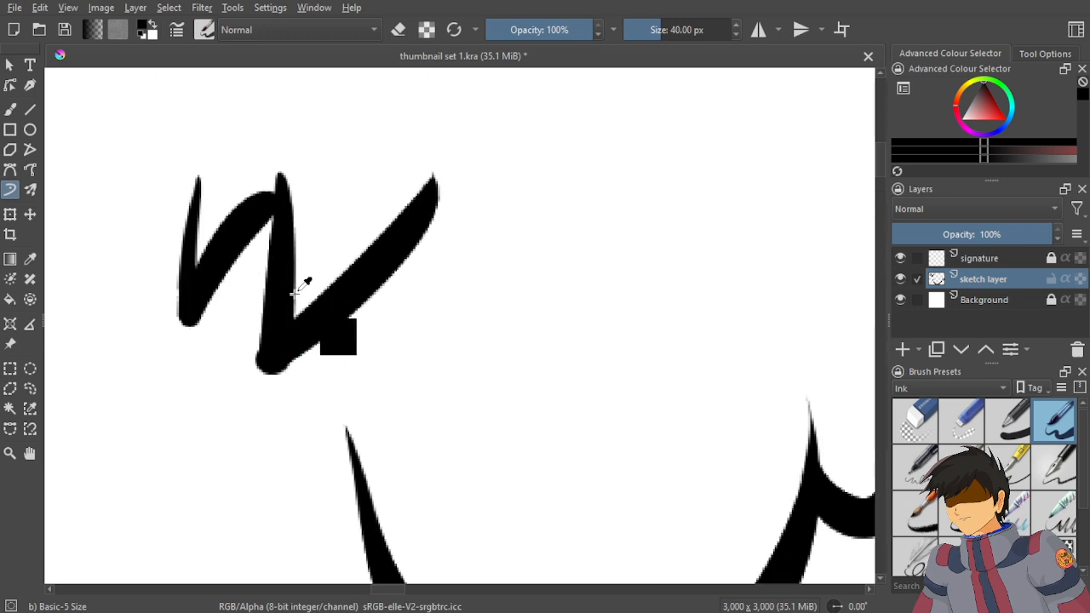
pyautogui.hotkey('ctrl', 'z')
pyautogui.hotkey('ctrl', 'z')
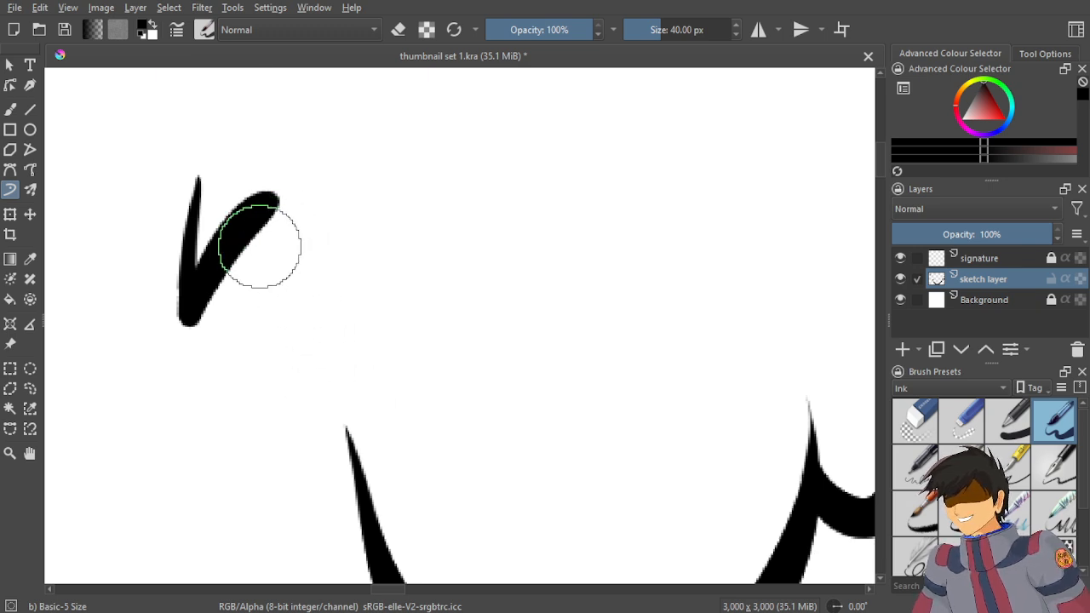
# Extend the fringe with two more V-shaped hair spikes running rightward from the first spike.
pyautogui.moveTo(279, 159); pyautogui.dragTo(362, 184)
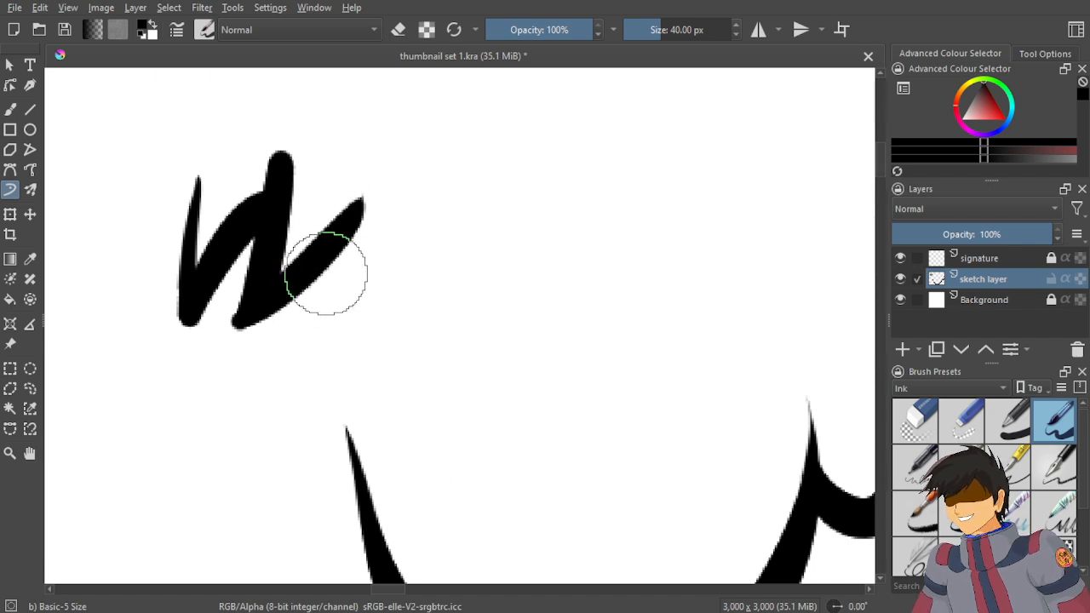
pyautogui.moveTo(343, 251)
pyautogui.mouseDown()
pyautogui.moveTo(317, 339)
pyautogui.moveTo(477, 223)
pyautogui.mouseUp()
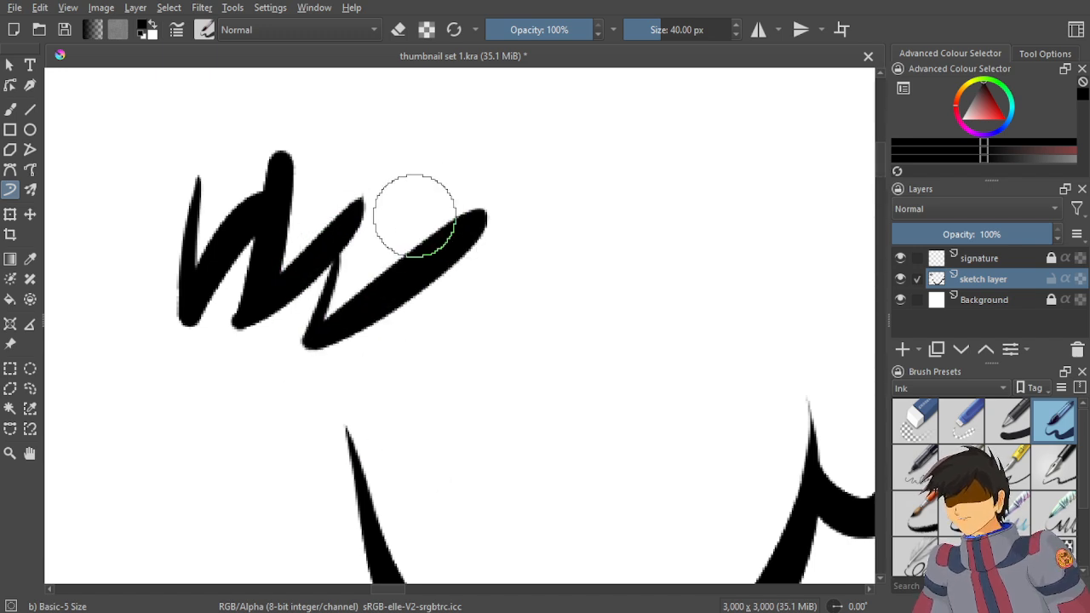
pyautogui.scroll(-5, 415, 216)
pyautogui.scroll(-2, 399, 246)
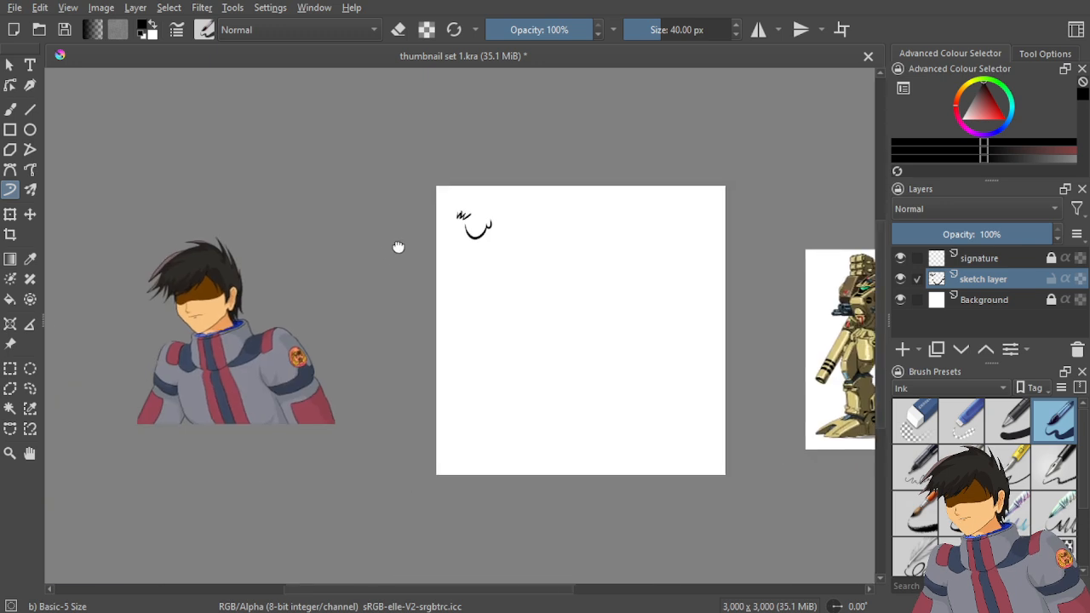
# Redraw the third fringe spike with a longer upward stroke and continue the hairline across and down to the ear.
pyautogui.scroll(5, 499, 173)
pyautogui.scroll(3, 514, 220)
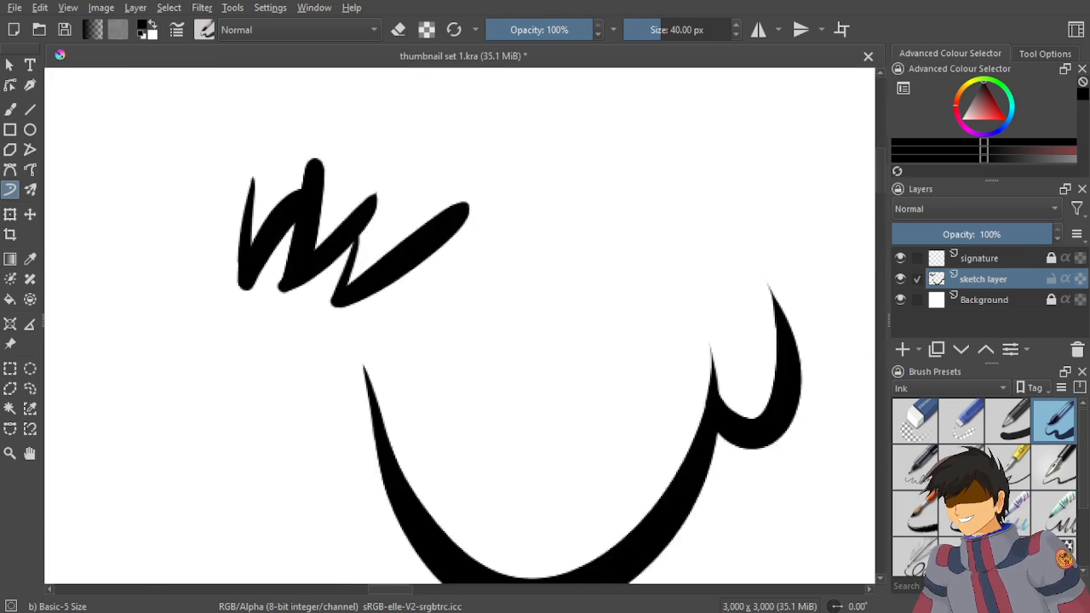
pyautogui.hotkey('ctrl', 'z')
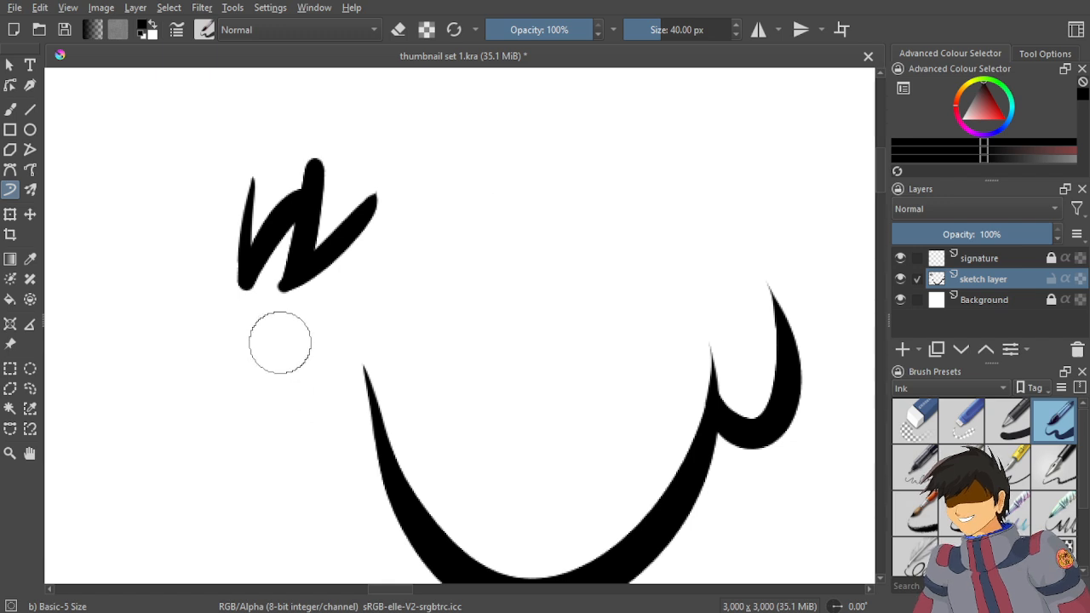
pyautogui.moveTo(350, 290); pyautogui.dragTo(471, 178)
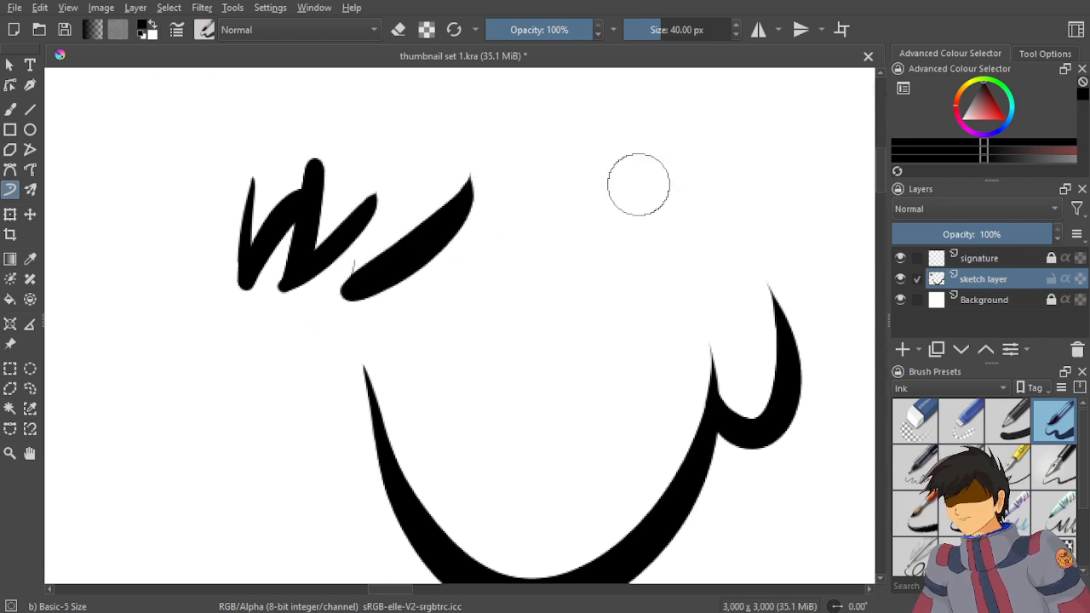
pyautogui.hotkey('ctrl', 'z')
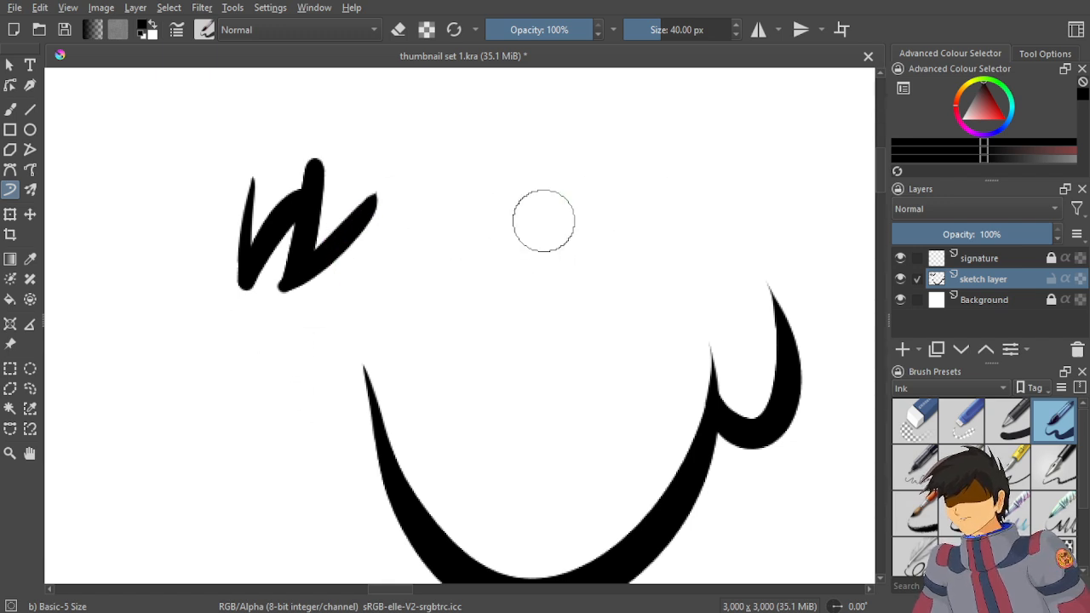
pyautogui.moveTo(362, 225); pyautogui.dragTo(529, 106)
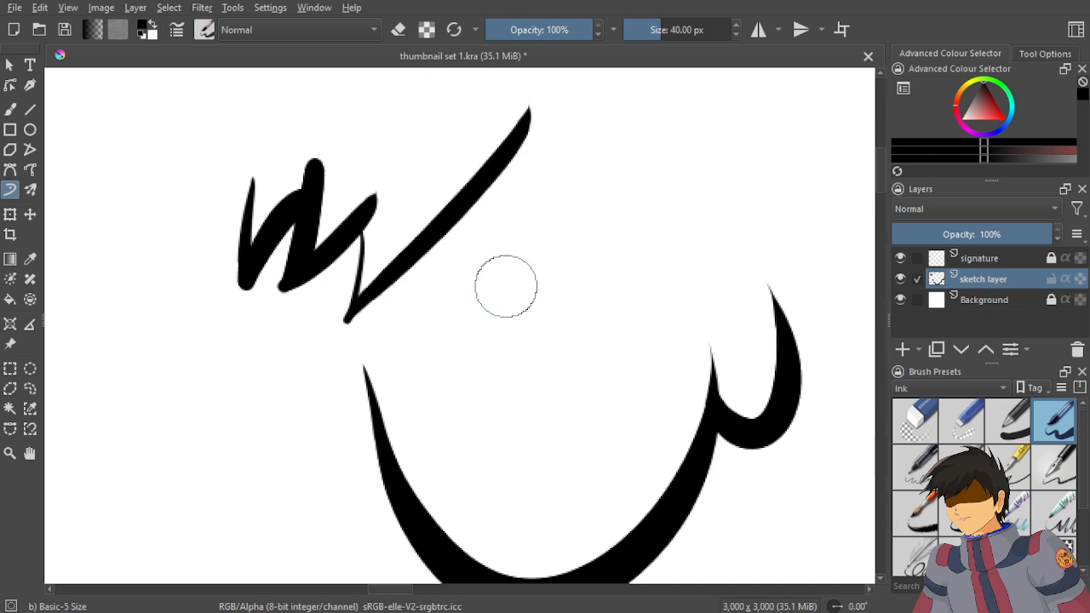
pyautogui.moveTo(529, 149)
pyautogui.mouseDown()
pyautogui.moveTo(652, 97)
pyautogui.moveTo(665, 194)
pyautogui.moveTo(636, 268)
pyautogui.moveTo(644, 406)
pyautogui.moveTo(779, 202)
pyautogui.mouseUp()
pyautogui.scroll(-10, 809, 222)
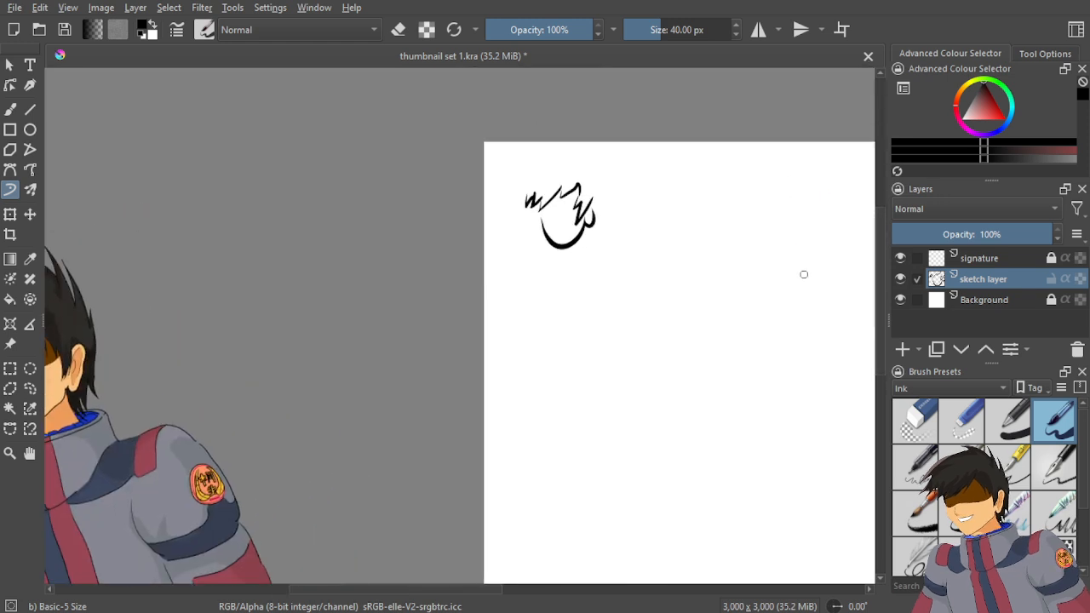
# Undo every stroke of the head sketch until the canvas is blank, and switch back to the Ink-3 Gpen brush preset.
pyautogui.hotkey('ctrl', 'z')
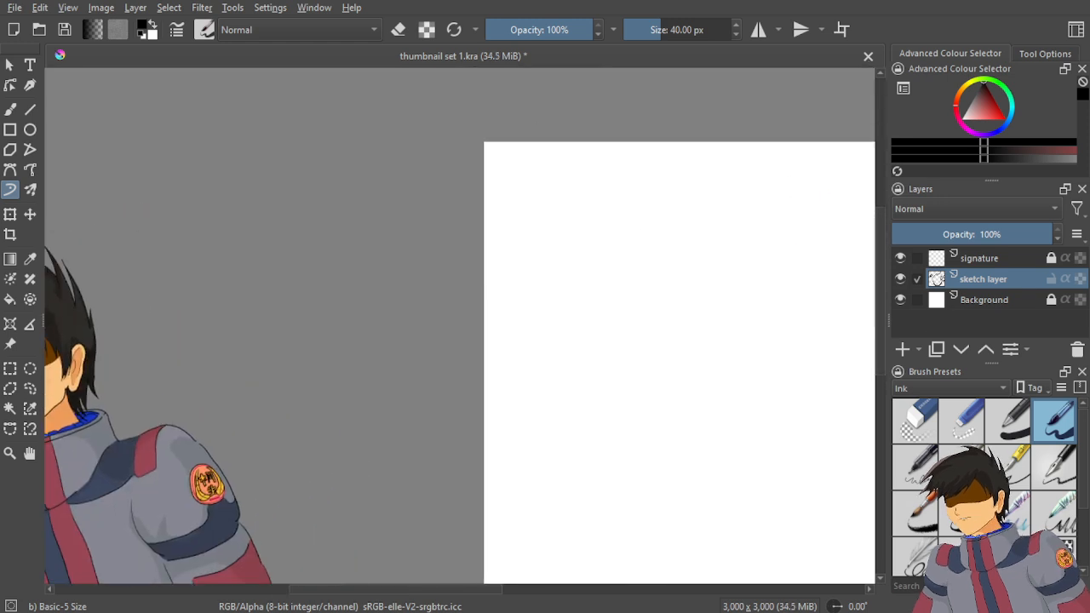
pyautogui.press('/')
pyautogui.scroll(-5, 584, 219)
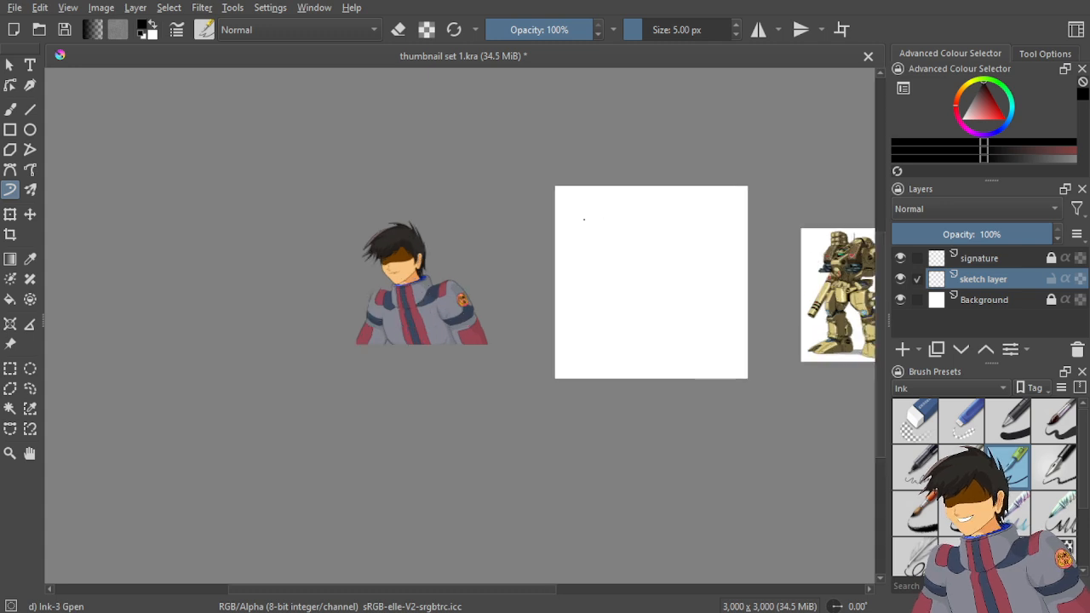
pyautogui.scroll(5, 584, 220)
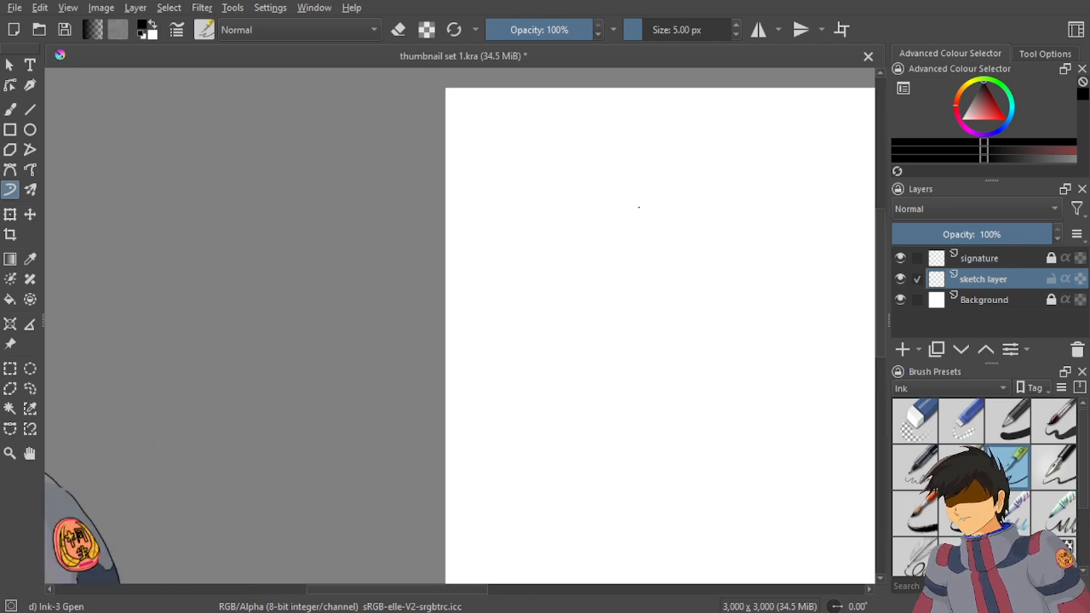
pyautogui.scroll(2, 639, 207)
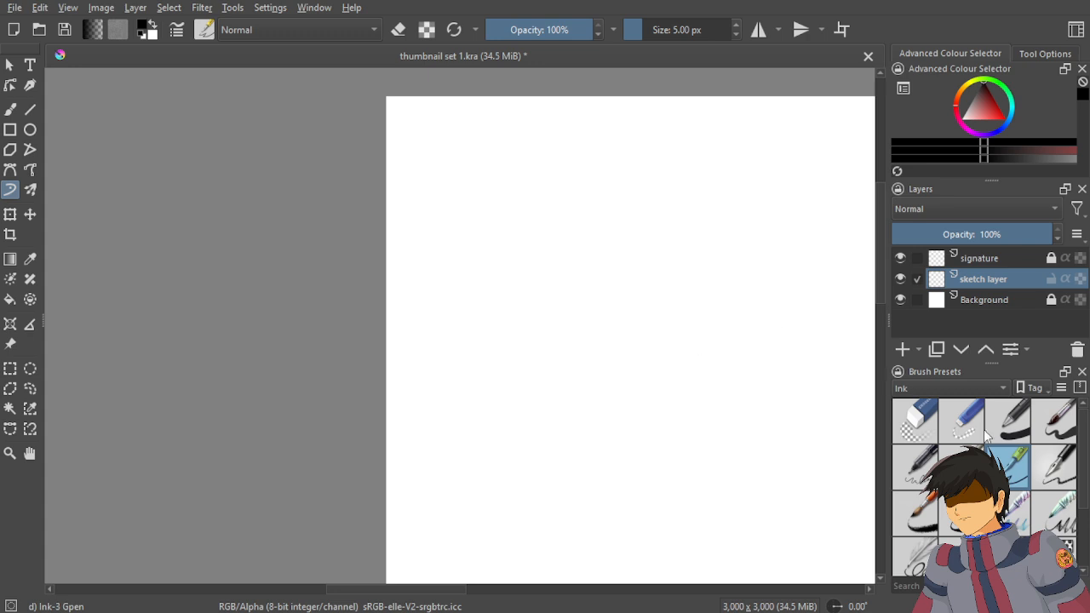
pyautogui.click(1014, 433)
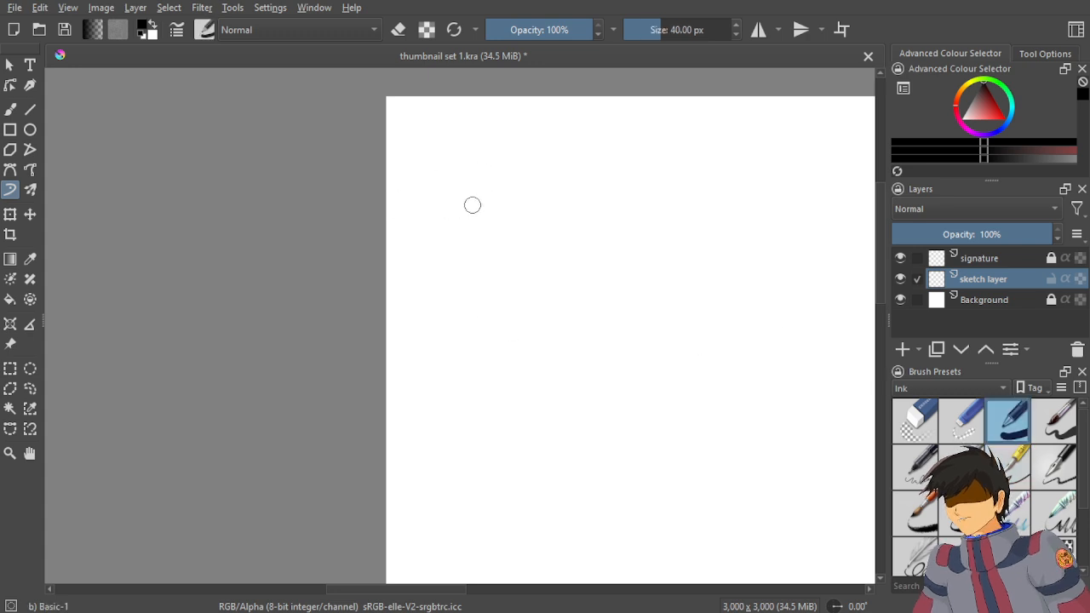
pyautogui.moveTo(498, 167); pyautogui.dragTo(483, 253)
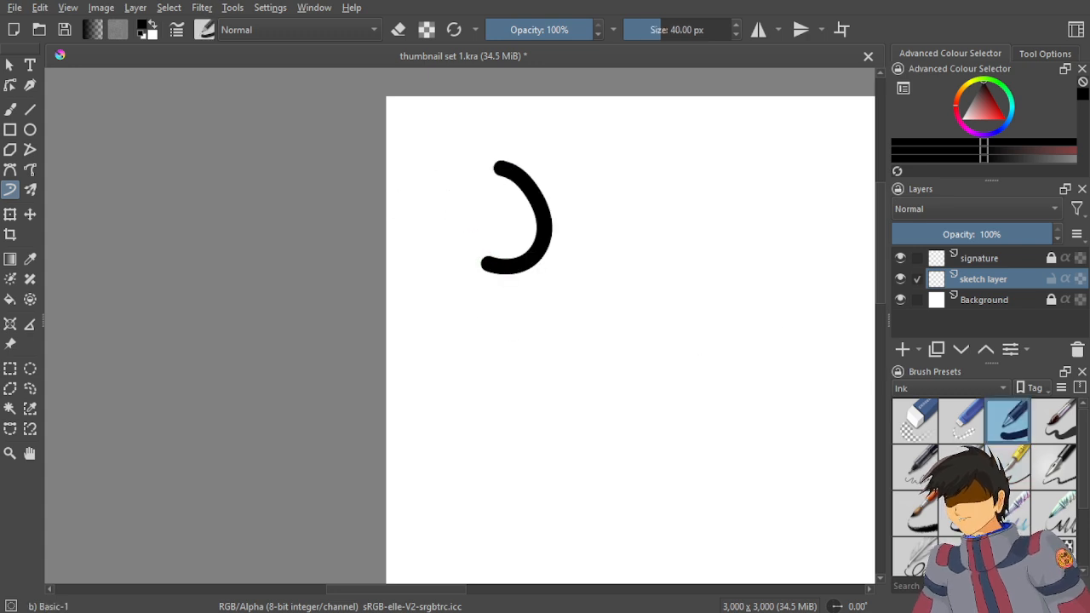
pyautogui.hotkey('ctrl', 'z')
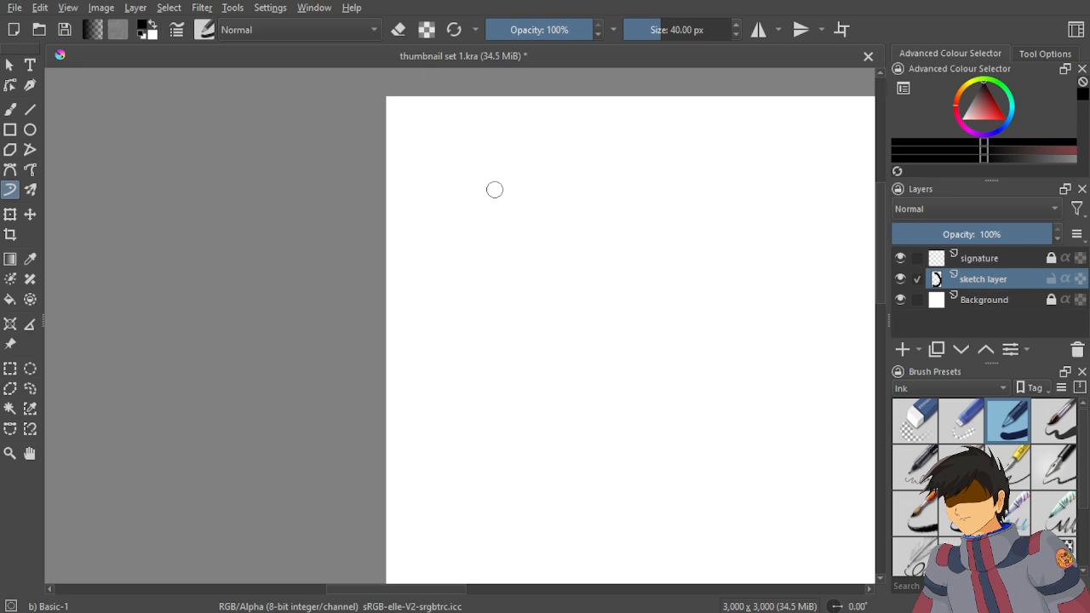
# With the Ink-4 Pen Rough preset, draw an open-topped head oval and a curved vertical centre line near the canvas's upper-left corner.
pyautogui.click(1066, 471)
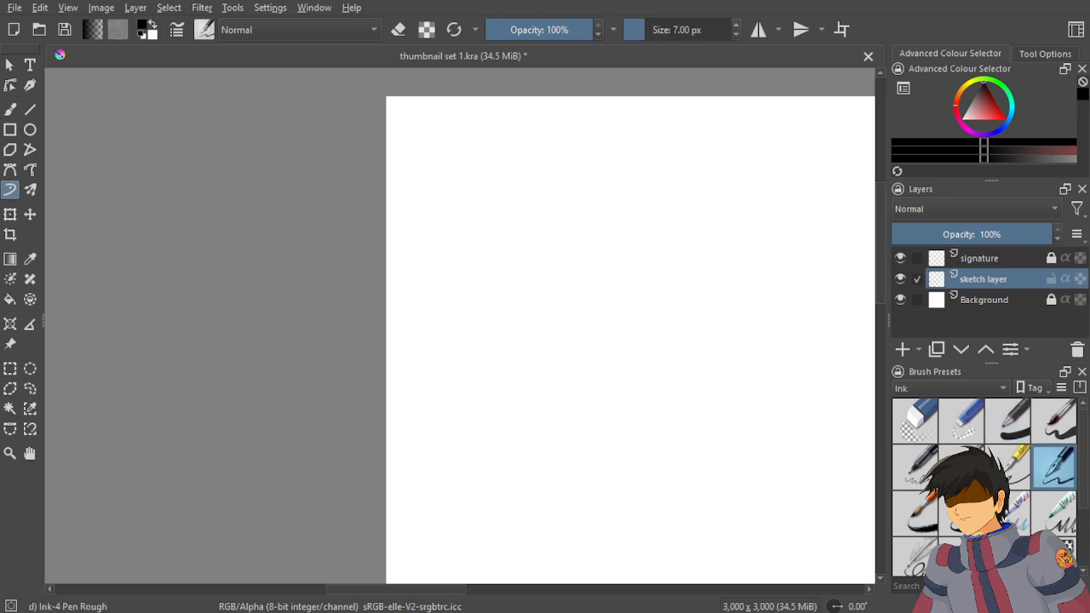
pyautogui.moveTo(491, 167); pyautogui.dragTo(535, 152)
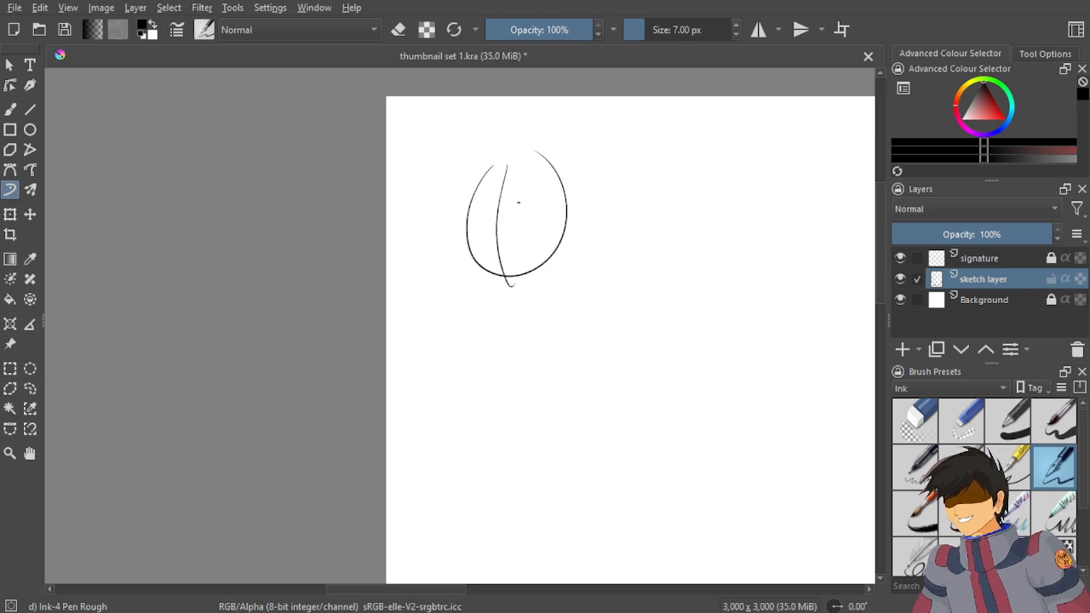
pyautogui.moveTo(437, 205); pyautogui.dragTo(533, 207)
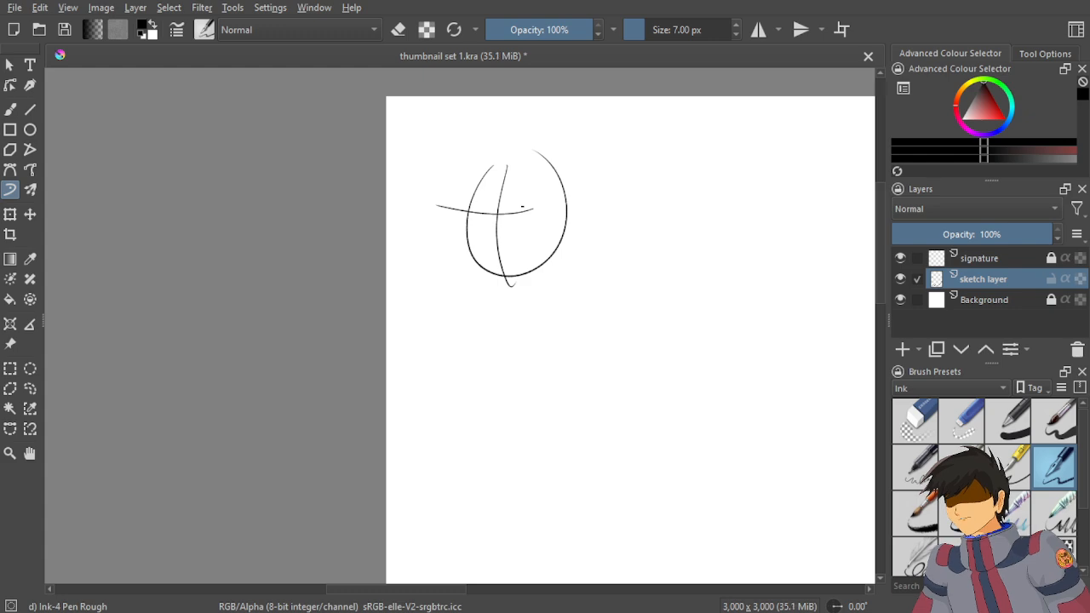
pyautogui.hotkey('ctrl', 'z')
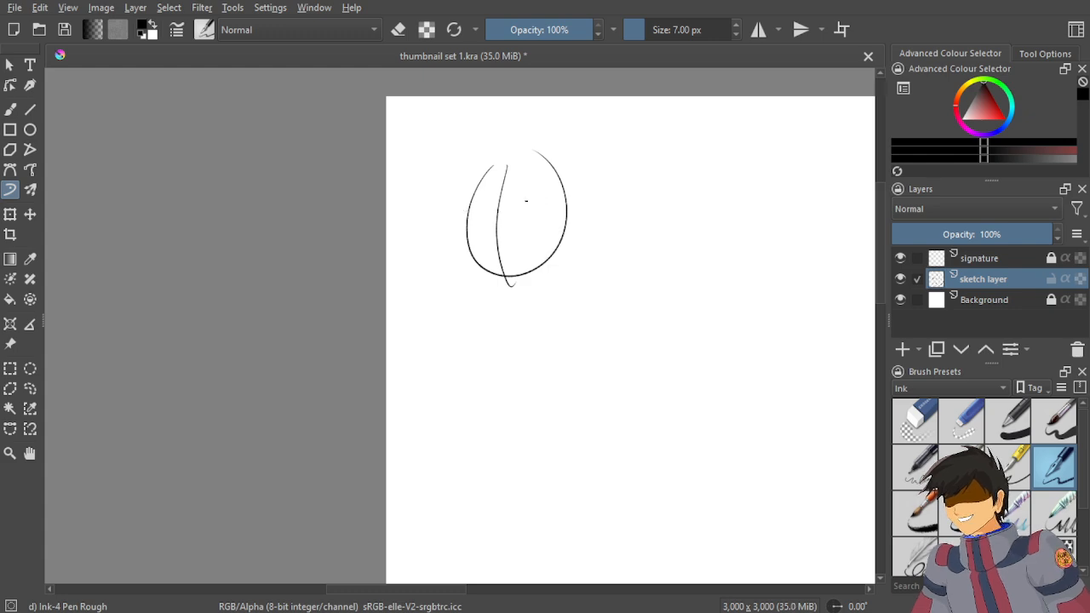
# Examine the pilot reference's face and head angle and compare them with the head oval on the canvas.
pyautogui.scroll(-2, 522, 206)
pyautogui.scroll(4, 305, 274)
pyautogui.scroll(-2, 305, 274)
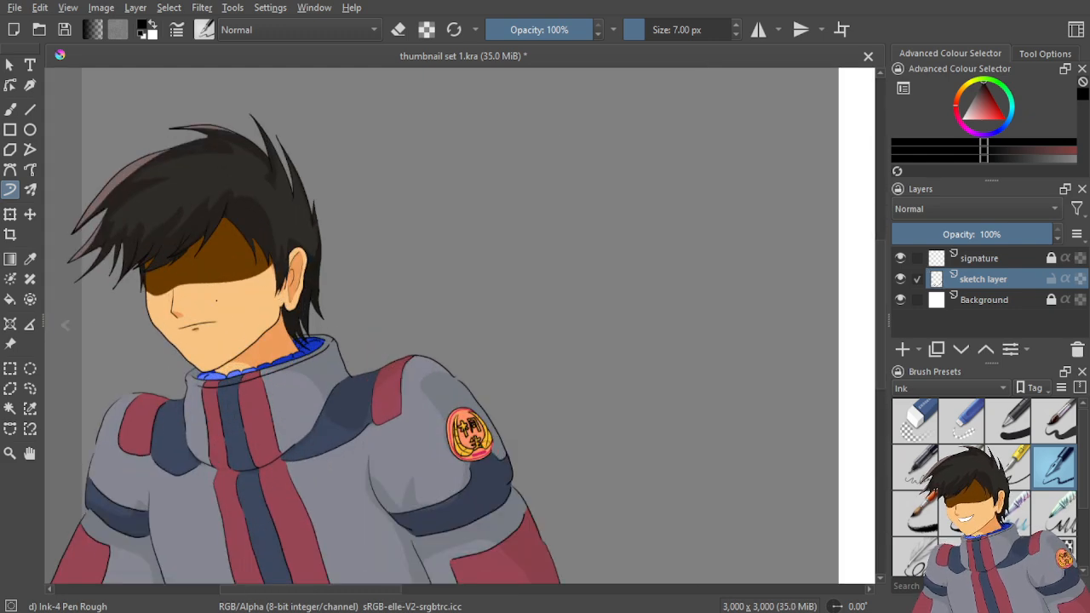
pyautogui.scroll(2, 304, 274)
pyautogui.scroll(-4, 566, 244)
pyautogui.scroll(3, 422, 243)
pyautogui.scroll(-2, 421, 243)
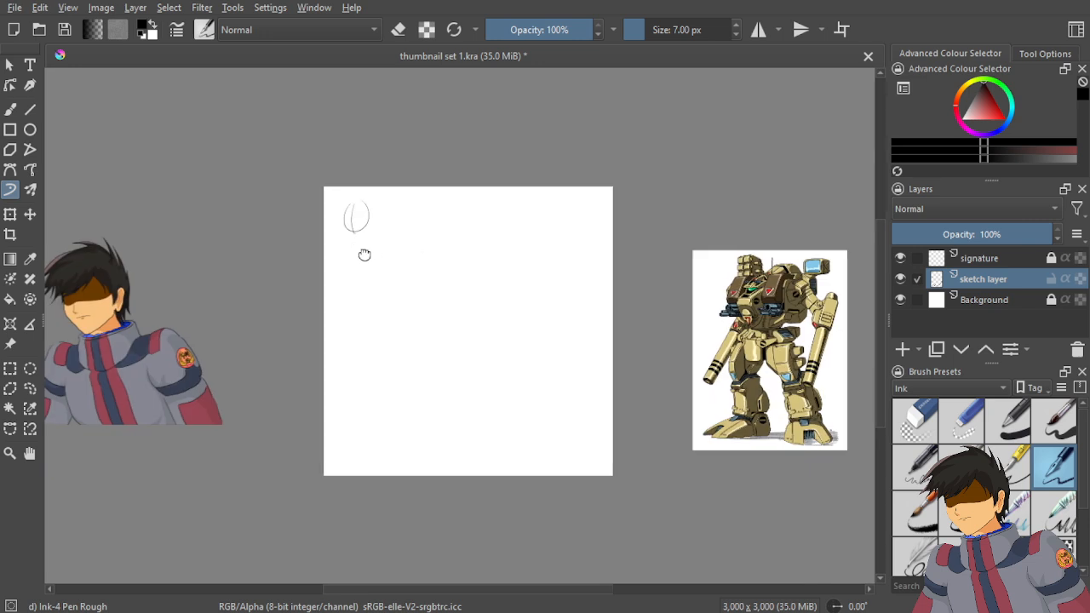
# Draw a downward-bowed horizontal eye line across the centre line and extend it to the head oval's left edge.
pyautogui.scroll(6, 360, 250)
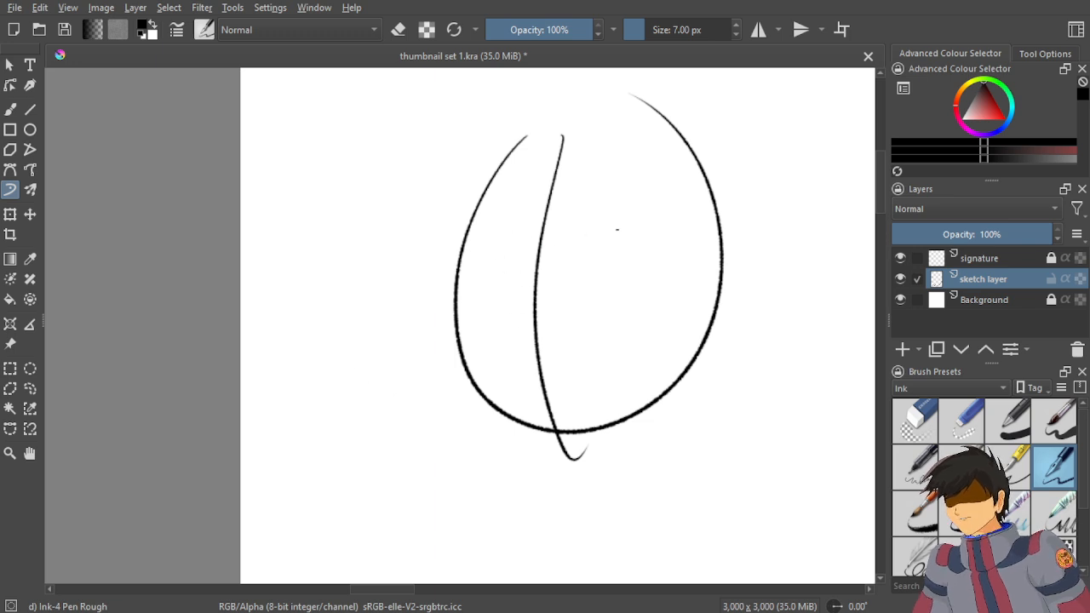
pyautogui.moveTo(617, 229); pyautogui.dragTo(455, 218)
pyautogui.hotkey('ctrl', 'z')
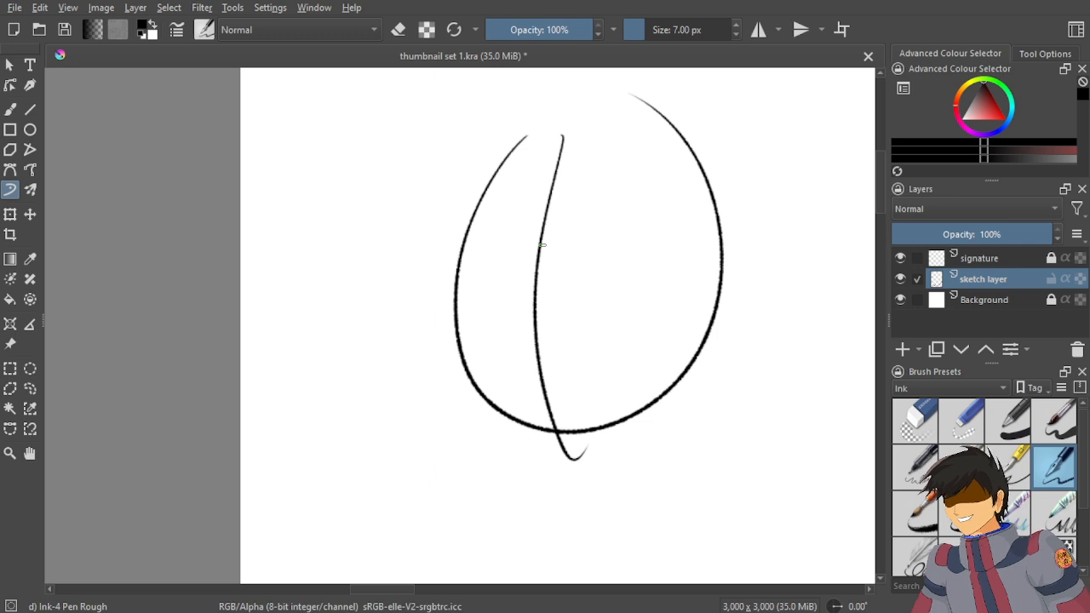
pyautogui.moveTo(630, 243); pyautogui.dragTo(477, 239)
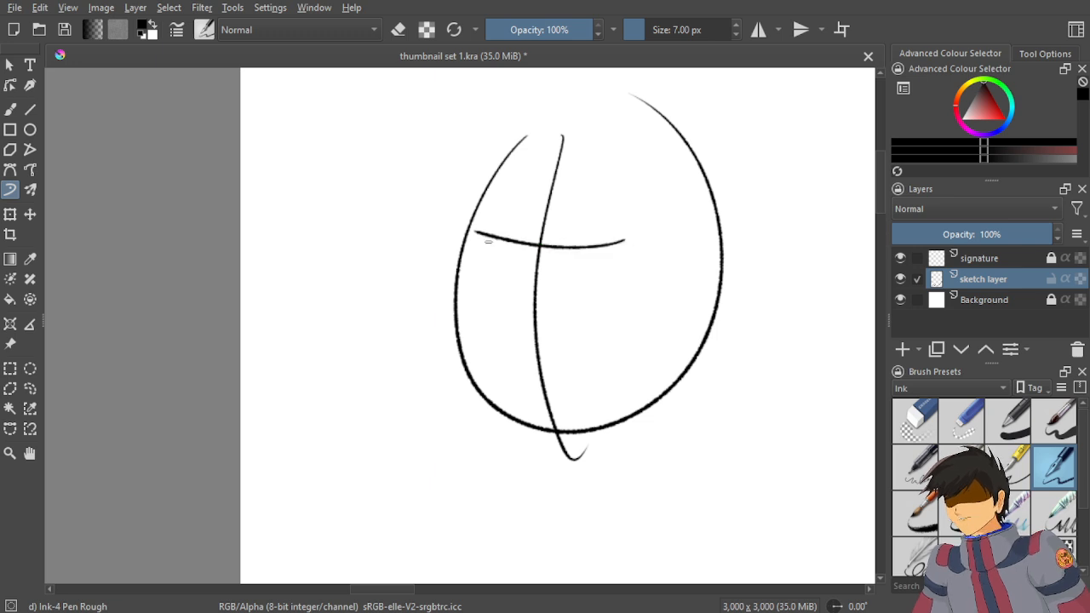
pyautogui.hotkey('ctrl', 'z')
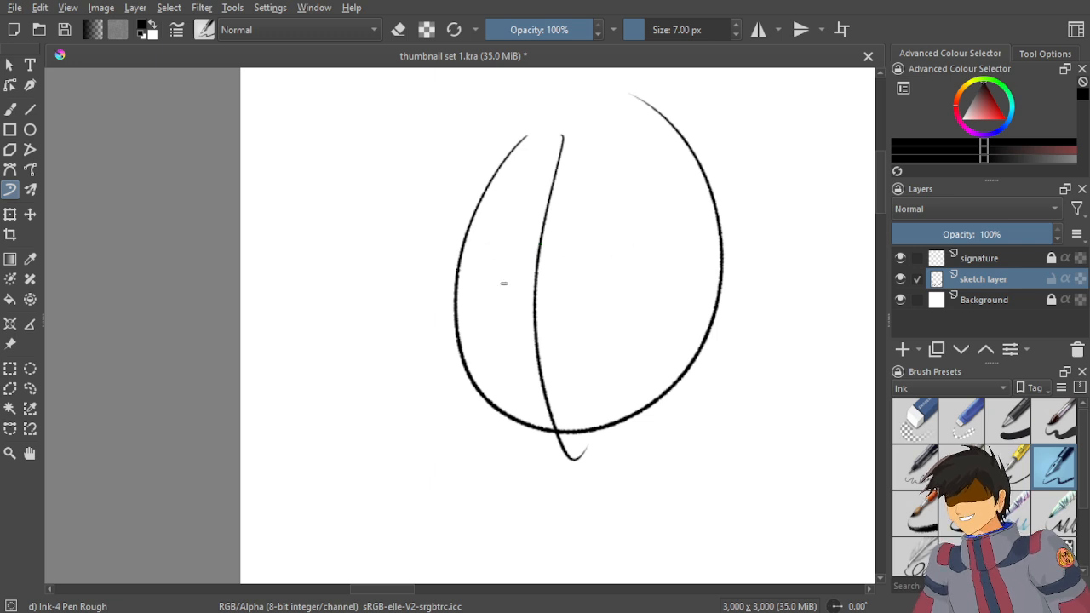
pyautogui.moveTo(477, 257); pyautogui.dragTo(649, 228)
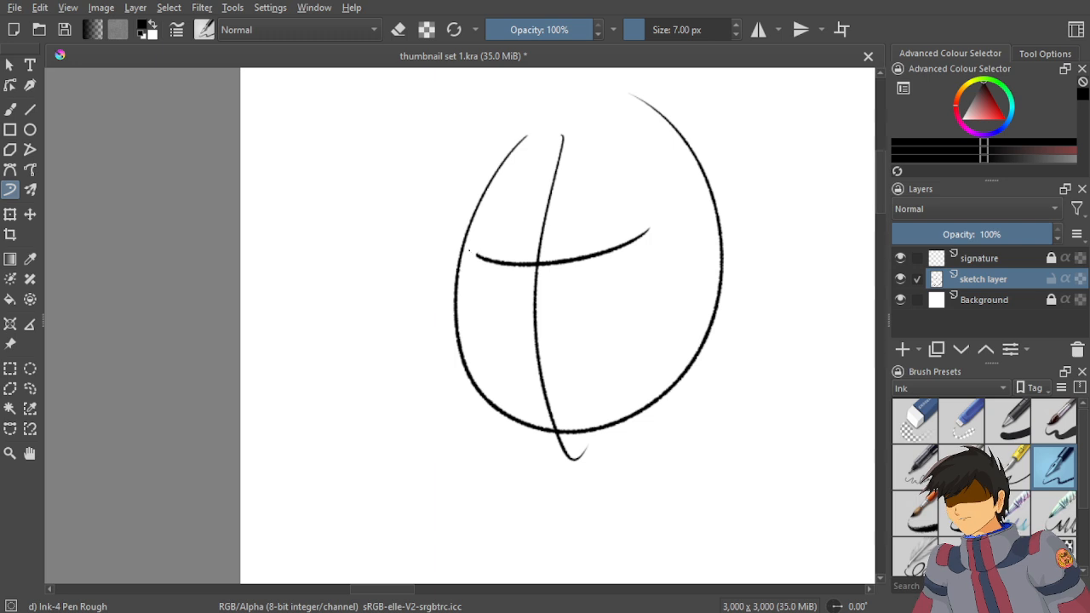
pyautogui.moveTo(469, 252); pyautogui.dragTo(489, 257)
pyautogui.moveTo(466, 252); pyautogui.dragTo(516, 263)
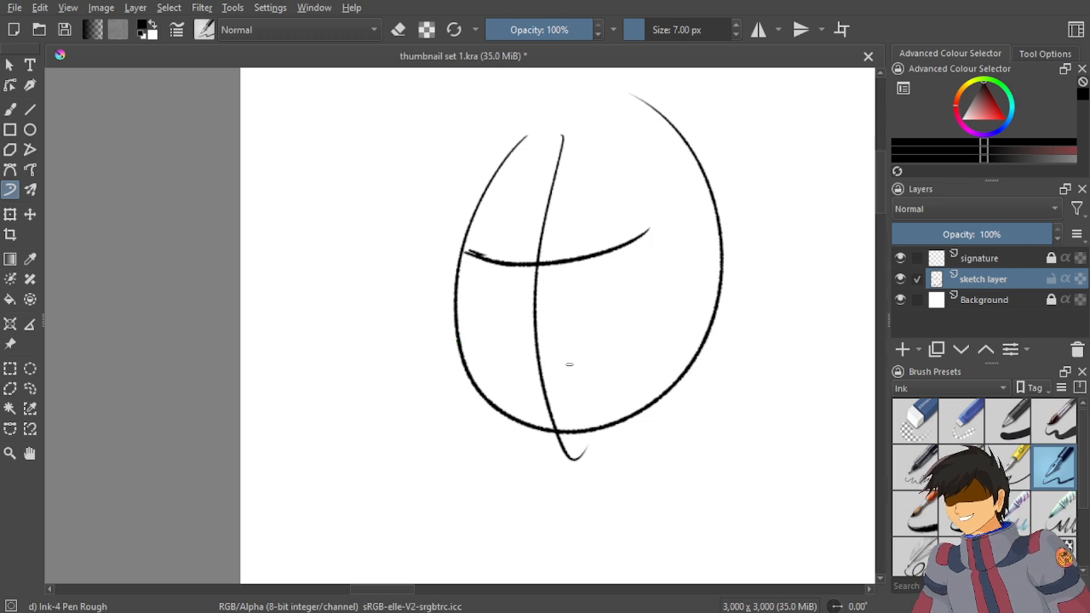
# Draw the two curved sides of a torso below the head oval, each bending inward at its lower end.
pyautogui.scroll(-3, 566, 323)
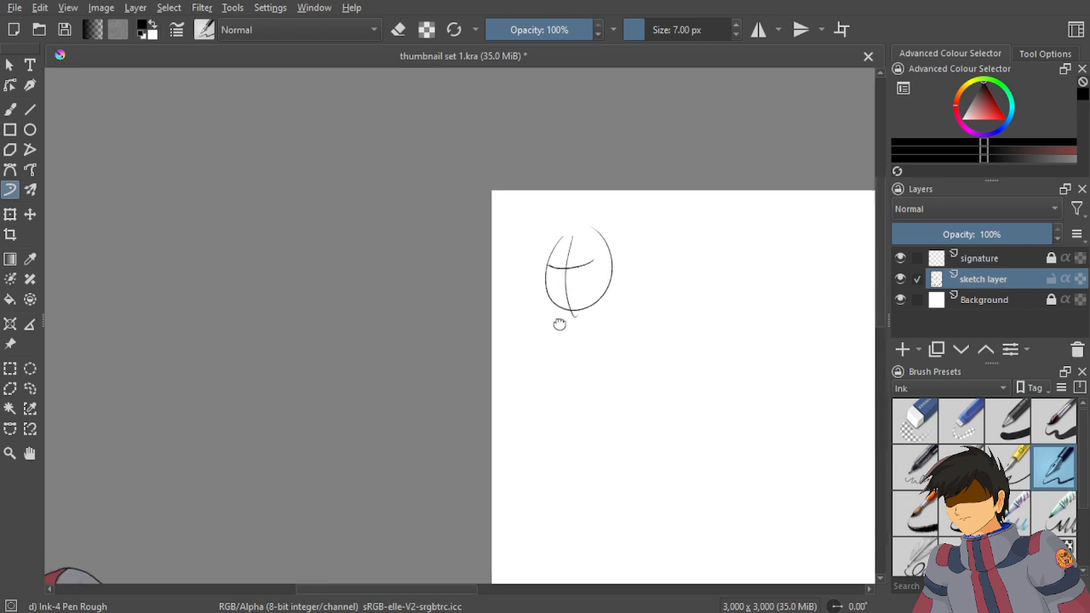
pyautogui.scroll(2, 585, 283)
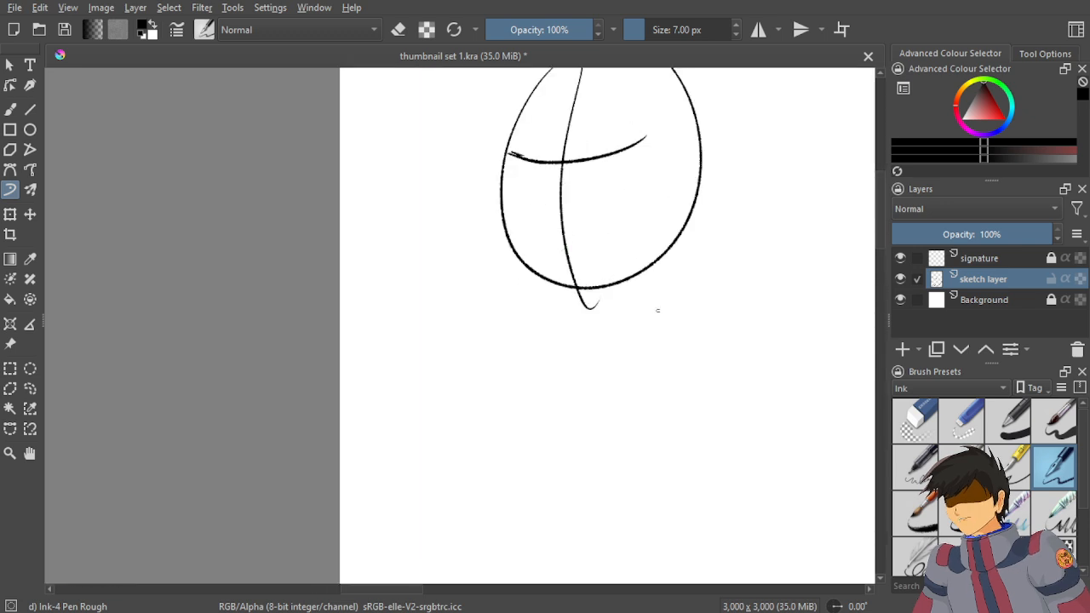
pyautogui.moveTo(655, 271); pyautogui.dragTo(671, 370)
pyautogui.keyDown('ctrl'); pyautogui.click(577, 365); pyautogui.keyUp('ctrl')
pyautogui.hotkey('ctrl', 'z')
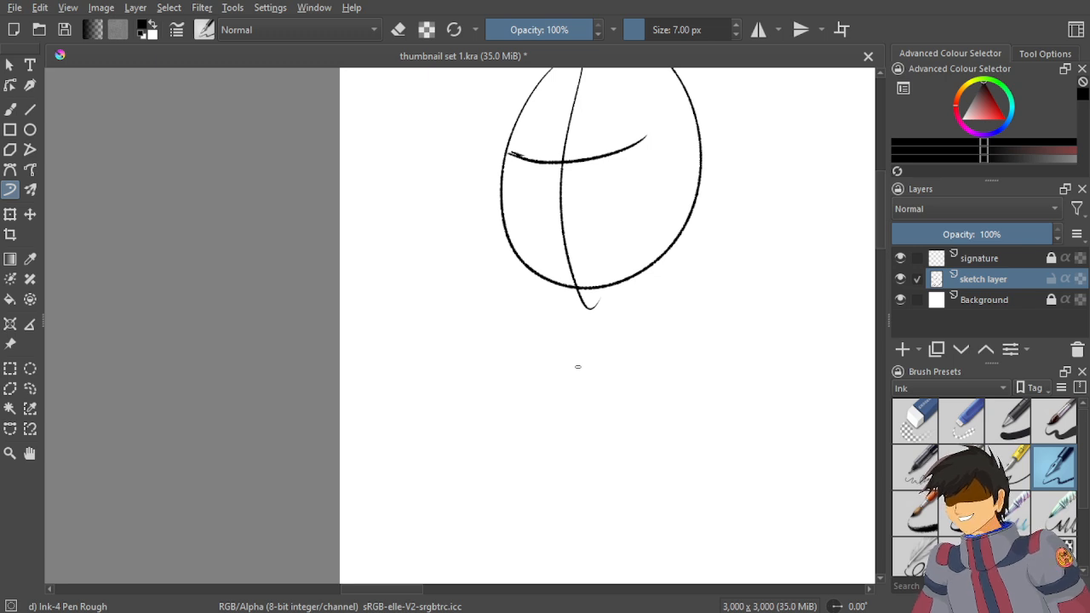
pyautogui.moveTo(658, 265); pyautogui.dragTo(662, 360)
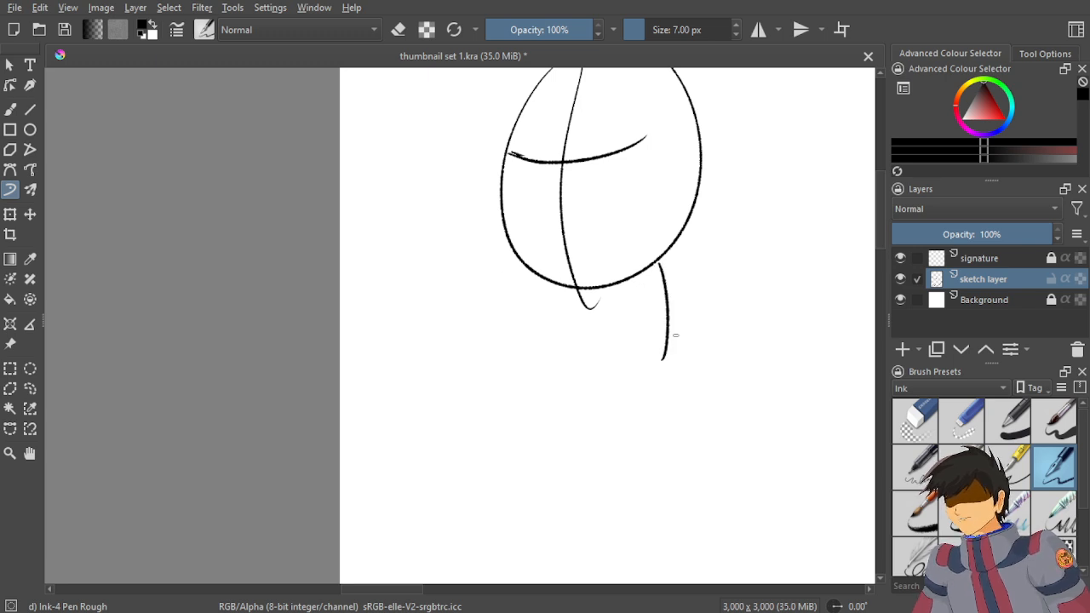
pyautogui.moveTo(531, 280)
pyautogui.mouseDown()
pyautogui.moveTo(522, 322)
pyautogui.moveTo(557, 414)
pyautogui.mouseUp()
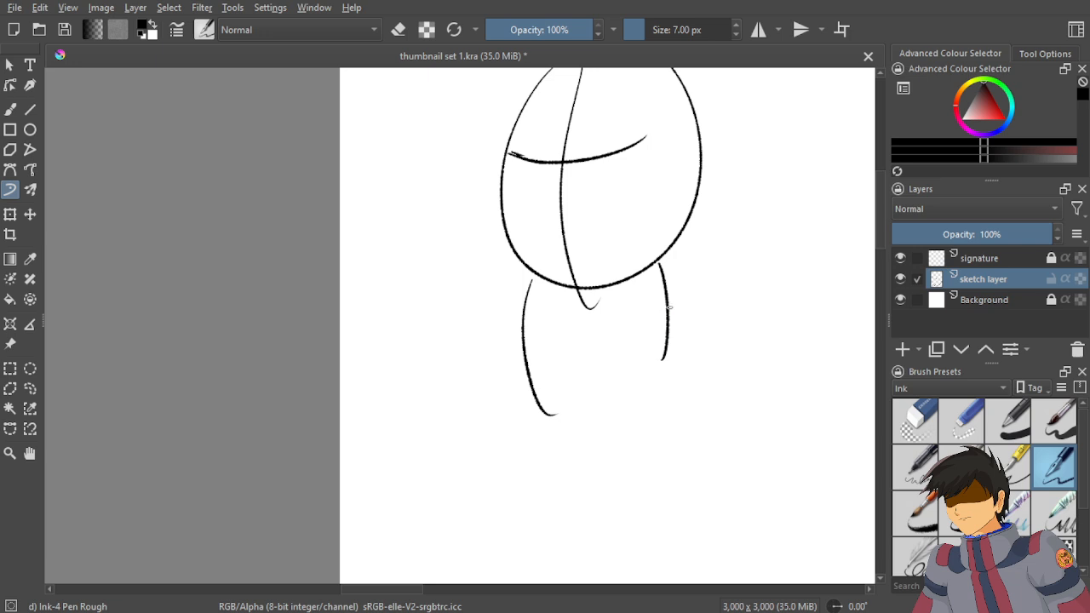
pyautogui.moveTo(671, 285); pyautogui.dragTo(627, 446)
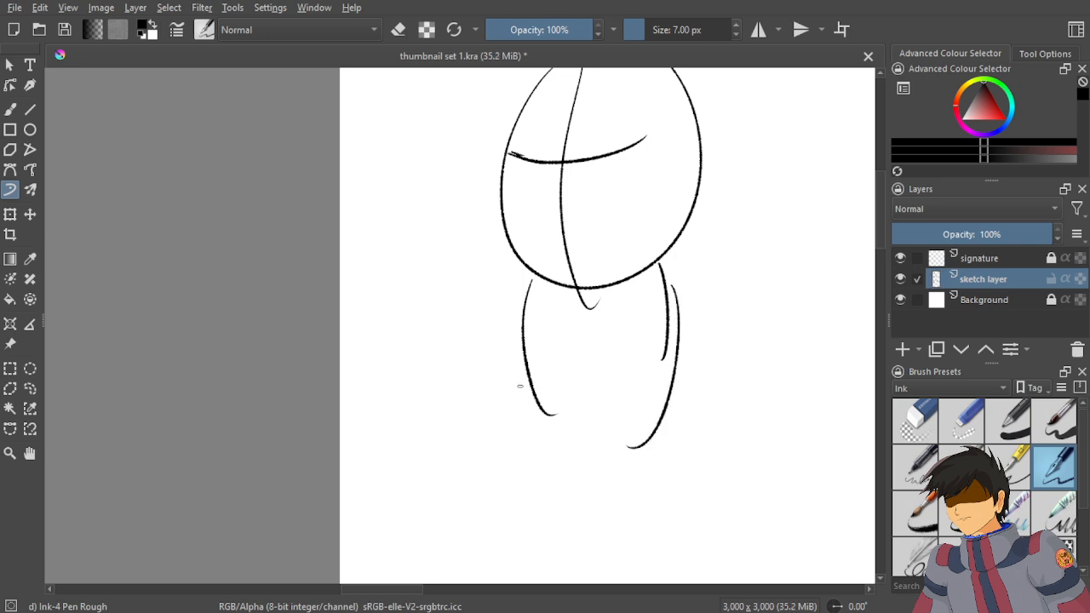
pyautogui.hotkey('ctrl', 'z')
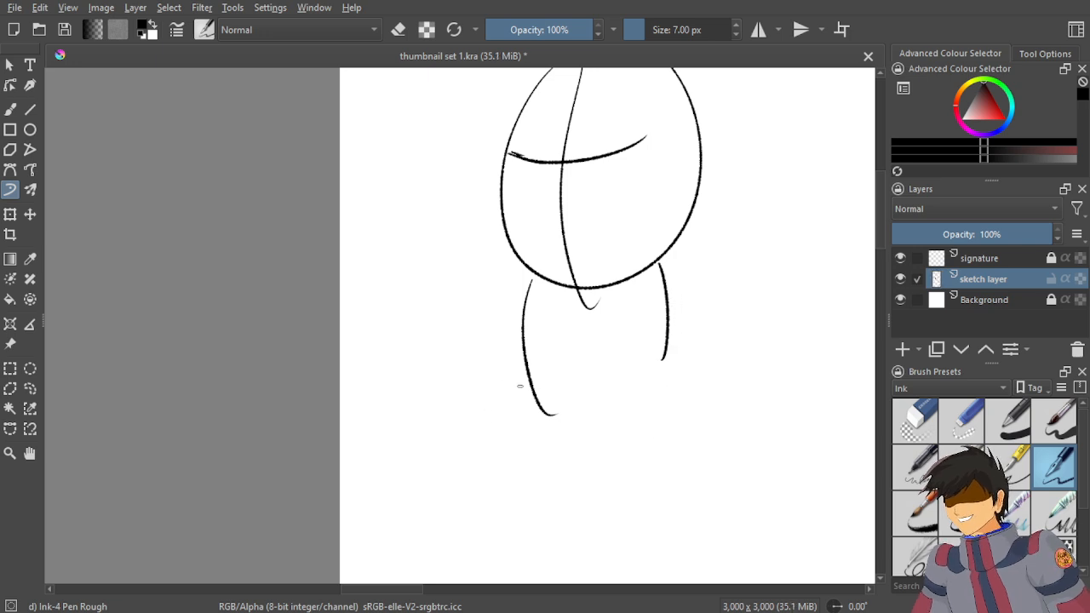
pyautogui.moveTo(662, 336); pyautogui.dragTo(640, 419)
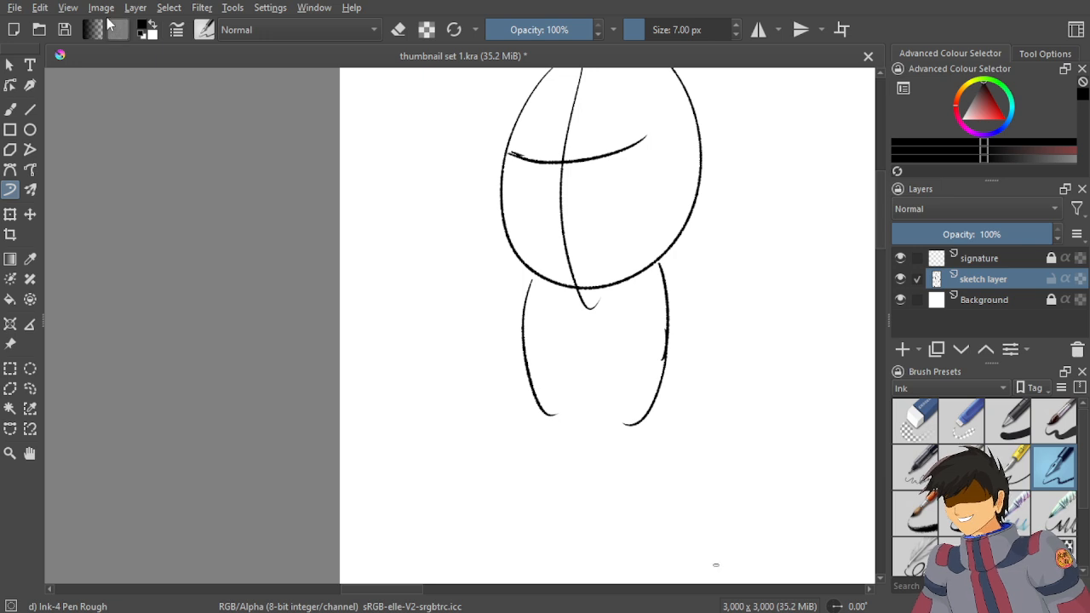
# Extend the torso's left side up to the head oval and close its lower end with a rounded curve.
pyautogui.scroll(1, 683, 390)
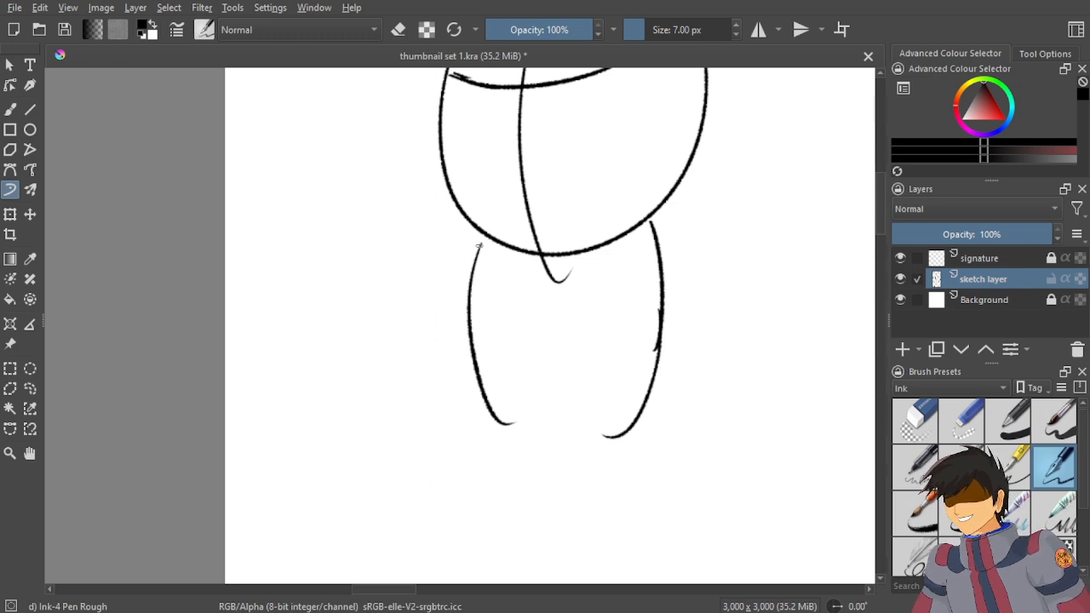
pyautogui.moveTo(480, 237); pyautogui.dragTo(469, 281)
pyautogui.moveTo(491, 404)
pyautogui.mouseDown()
pyautogui.moveTo(613, 423)
pyautogui.moveTo(640, 416)
pyautogui.mouseUp()
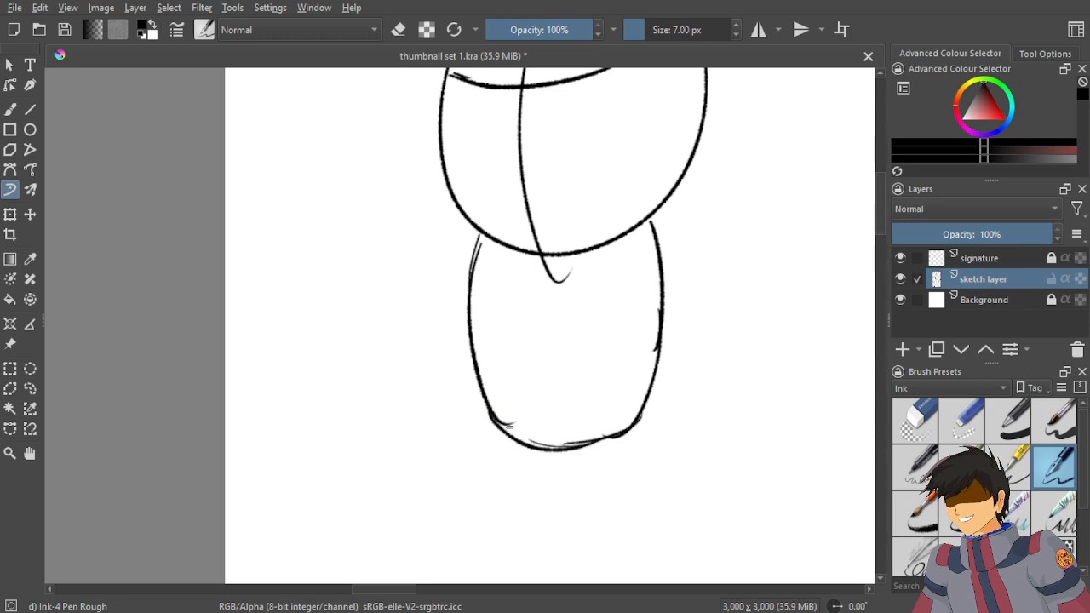
# Reinforce the torso's rounded lower end with a second stroke and try a short shoulder stroke on its right side.
pyautogui.moveTo(504, 425); pyautogui.dragTo(611, 432)
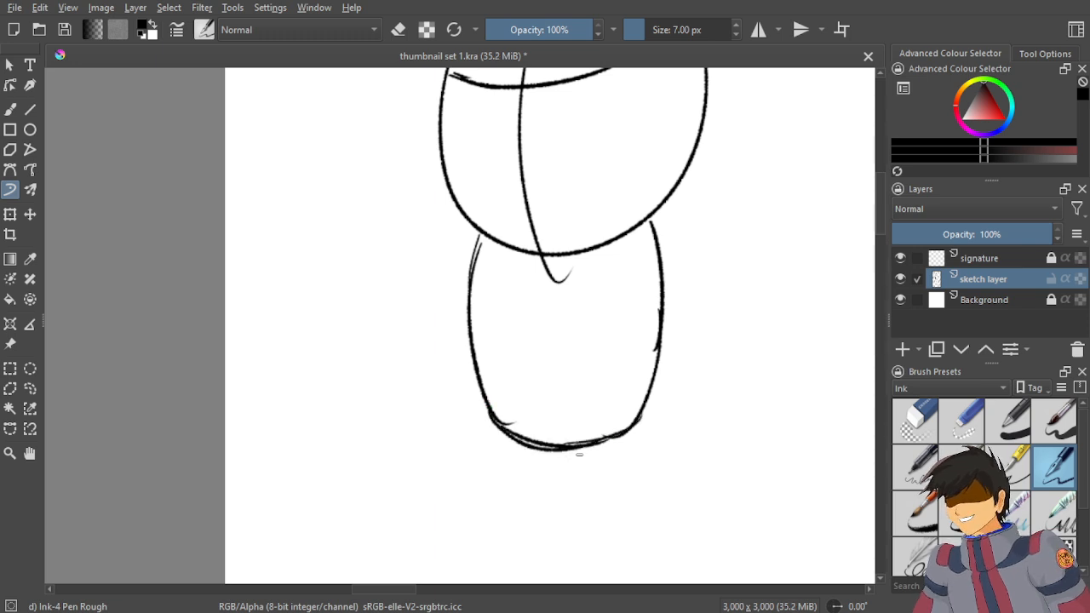
pyautogui.moveTo(642, 218); pyautogui.dragTo(659, 244)
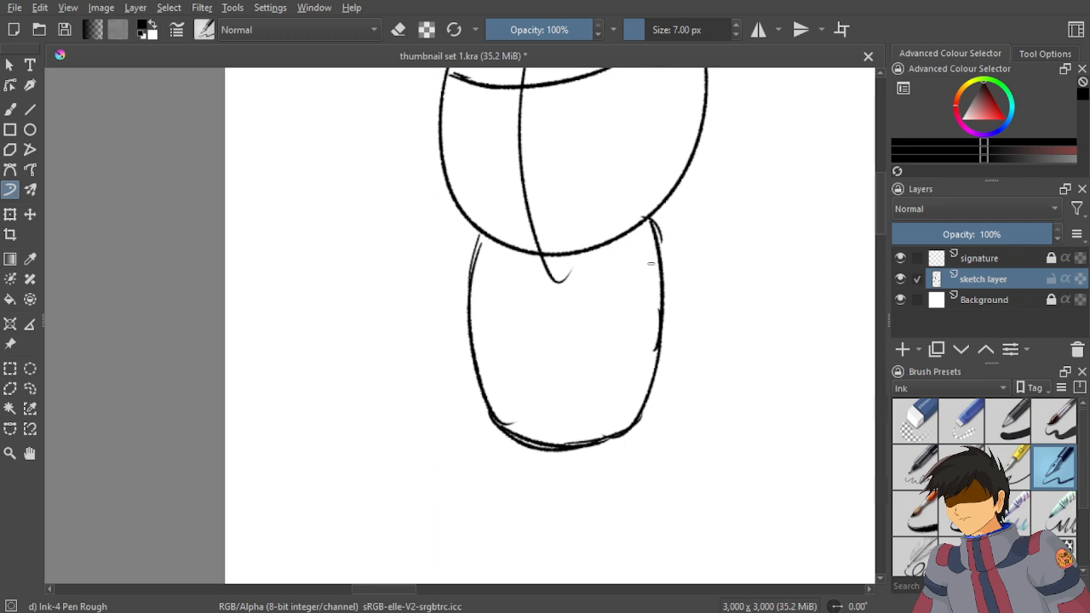
pyautogui.hotkey('ctrl', 'z')
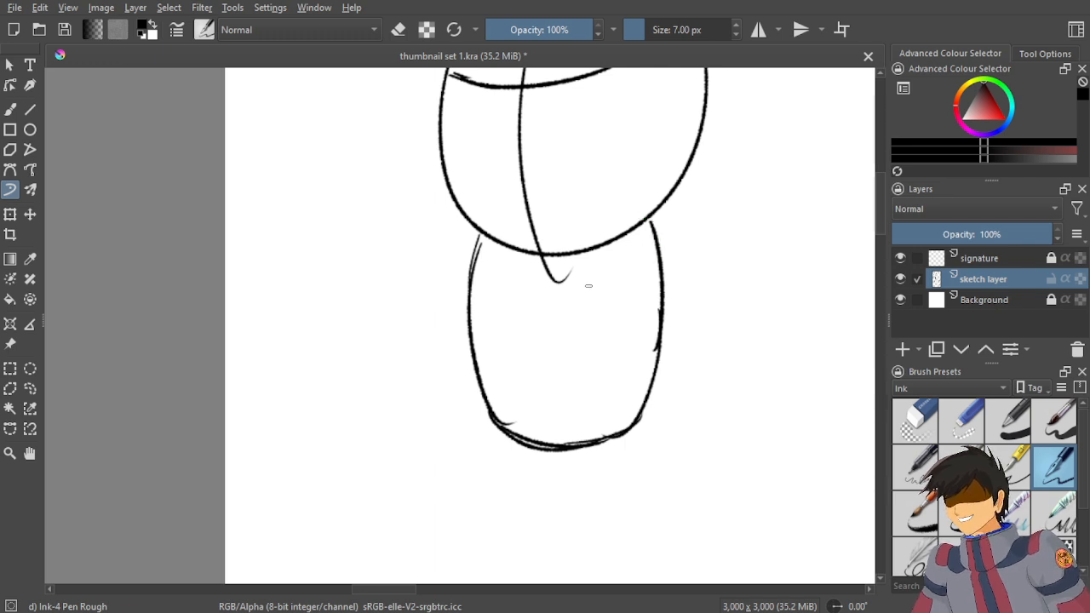
pyautogui.scroll(-3, 482, 180)
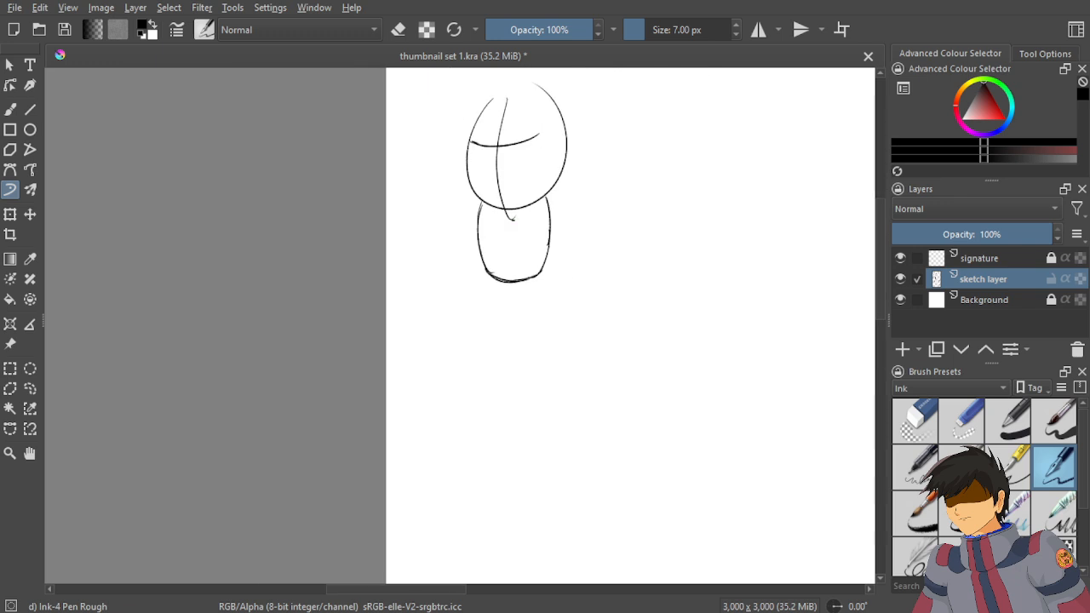
pyautogui.scroll(2, 482, 179)
pyautogui.scroll(-3, 482, 179)
pyautogui.scroll(1, 520, 262)
pyautogui.scroll(3, 520, 262)
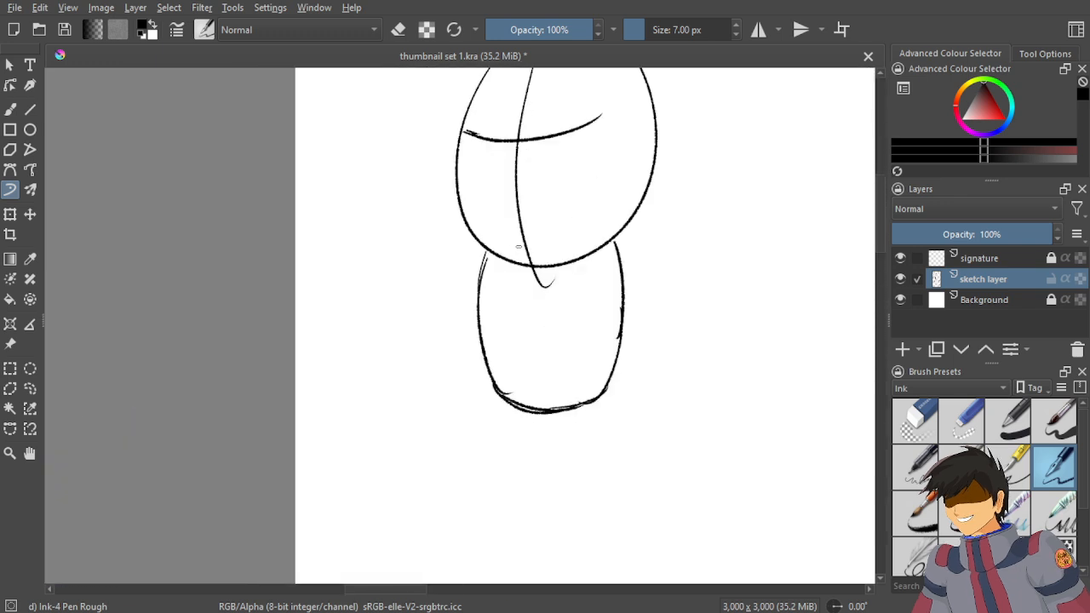
pyautogui.scroll(2, 587, 254)
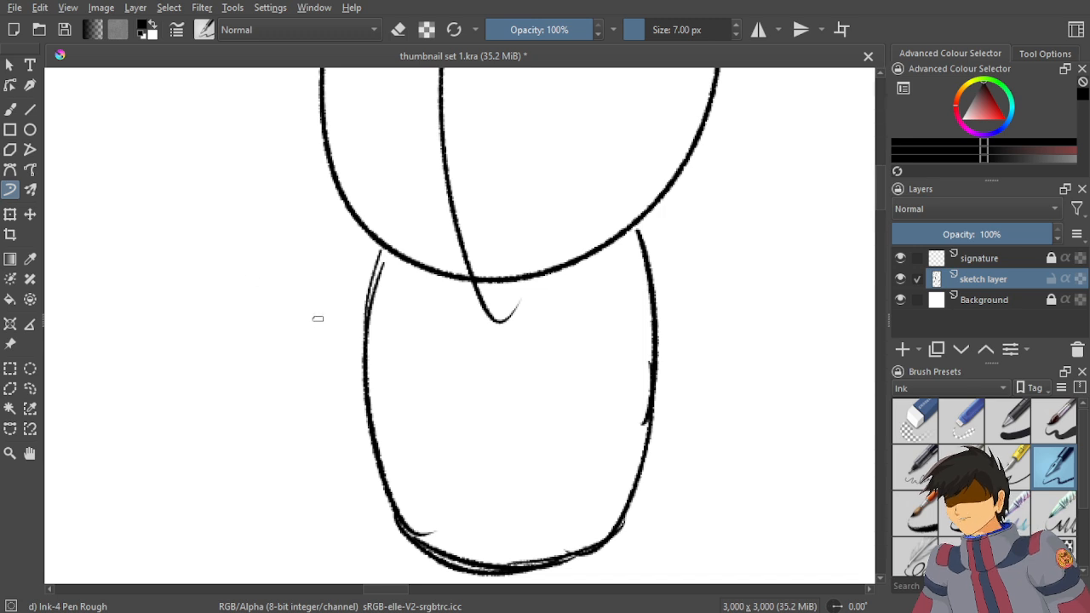
pyautogui.moveTo(380, 246)
pyautogui.mouseDown()
pyautogui.moveTo(322, 317)
pyautogui.moveTo(291, 389)
pyautogui.mouseUp()
pyautogui.moveTo(331, 301)
pyautogui.mouseDown()
pyautogui.moveTo(294, 347)
pyautogui.moveTo(380, 324)
pyautogui.mouseUp()
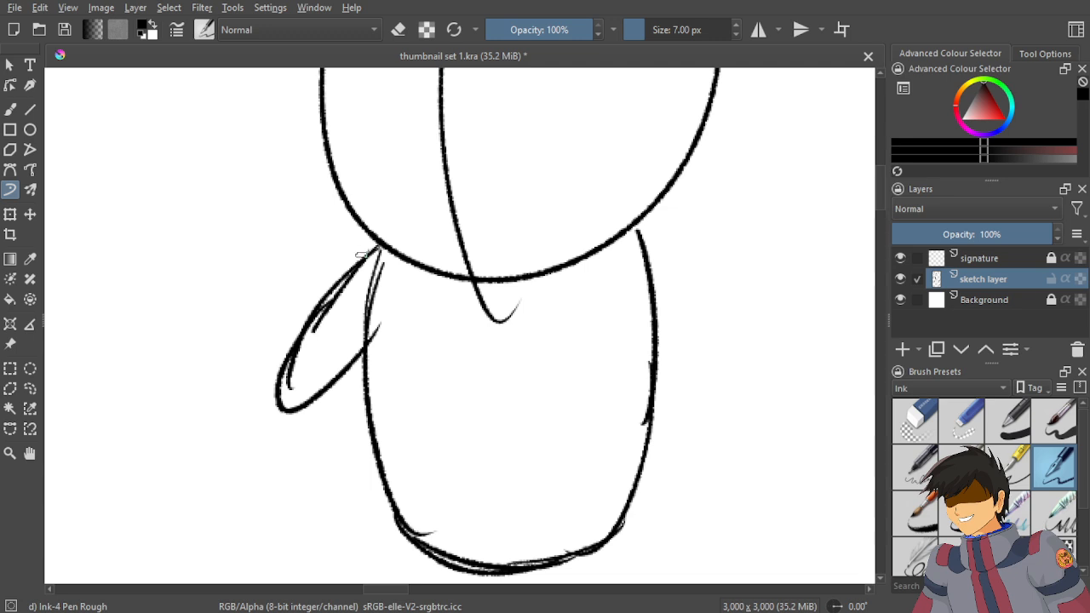
pyautogui.moveTo(365, 250); pyautogui.dragTo(376, 326)
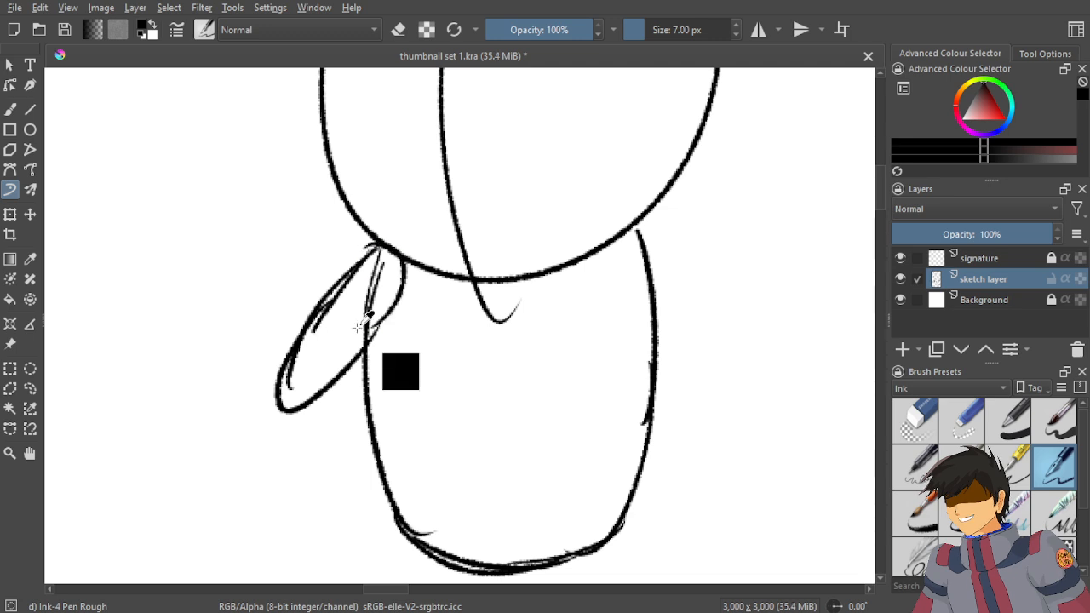
pyautogui.hotkey('ctrl', 'z')
pyautogui.hotkey('ctrl', 'z')
pyautogui.hotkey('ctrl', 'z')
pyautogui.hotkey('ctrl', 'z')
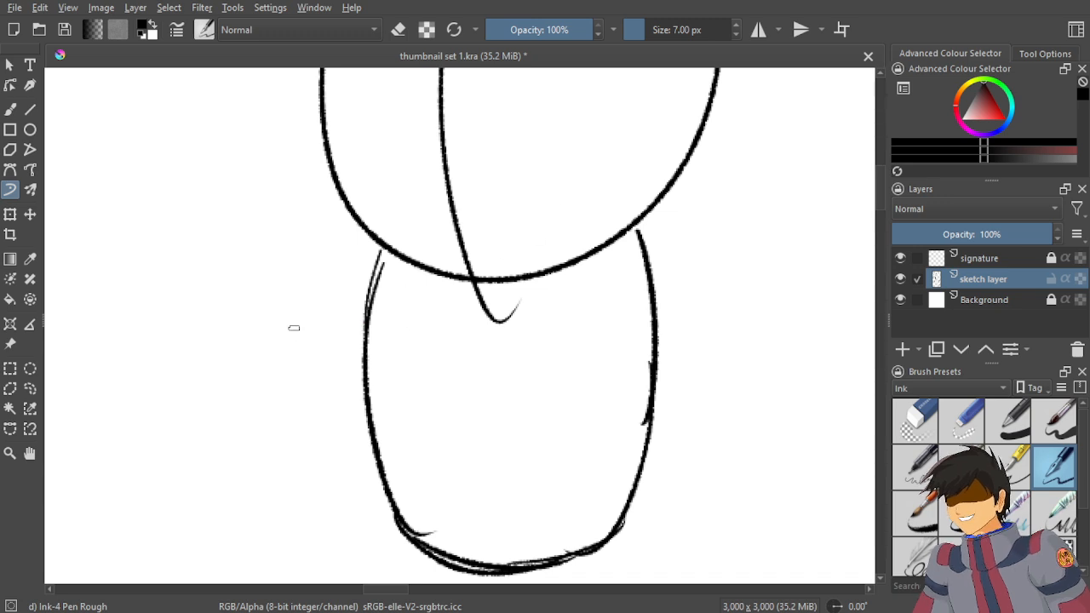
# Draw the upper arm as a narrow slanted loop running from below the head oval outward along the torso's left side.
pyautogui.moveTo(368, 251)
pyautogui.mouseDown()
pyautogui.moveTo(272, 398)
pyautogui.moveTo(317, 393)
pyautogui.moveTo(354, 344)
pyautogui.mouseUp()
pyautogui.moveTo(294, 413); pyautogui.dragTo(366, 299)
pyautogui.moveTo(323, 379); pyautogui.dragTo(371, 290)
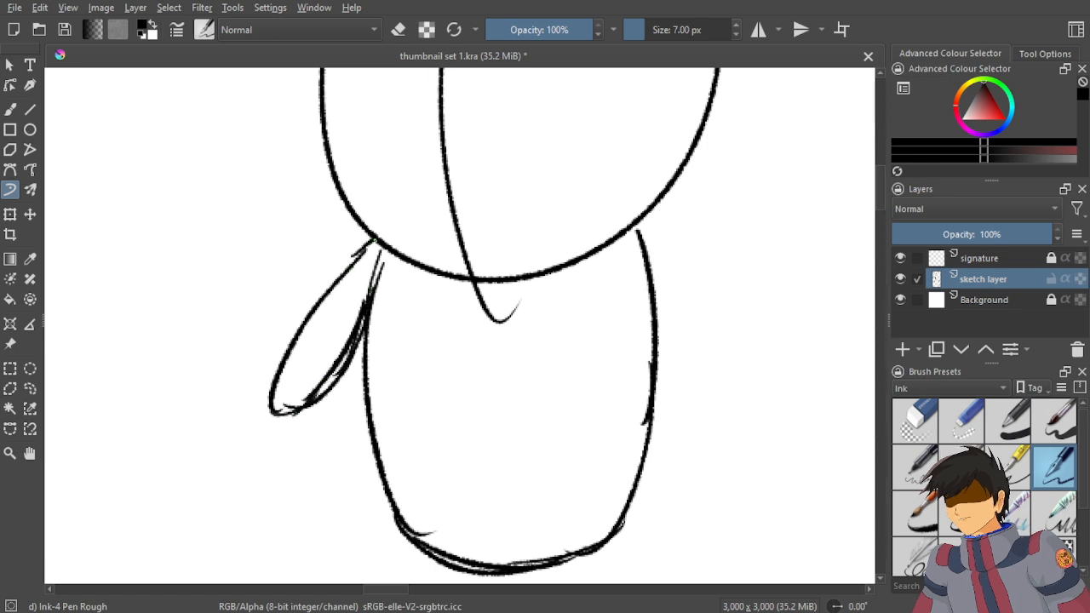
pyautogui.moveTo(352, 253); pyautogui.dragTo(388, 279)
pyautogui.scroll(-4, 314, 333)
pyautogui.scroll(-3, 311, 336)
pyautogui.moveTo(308, 343); pyautogui.dragTo(473, 304)
pyautogui.scroll(3, 472, 304)
pyautogui.scroll(3, 475, 297)
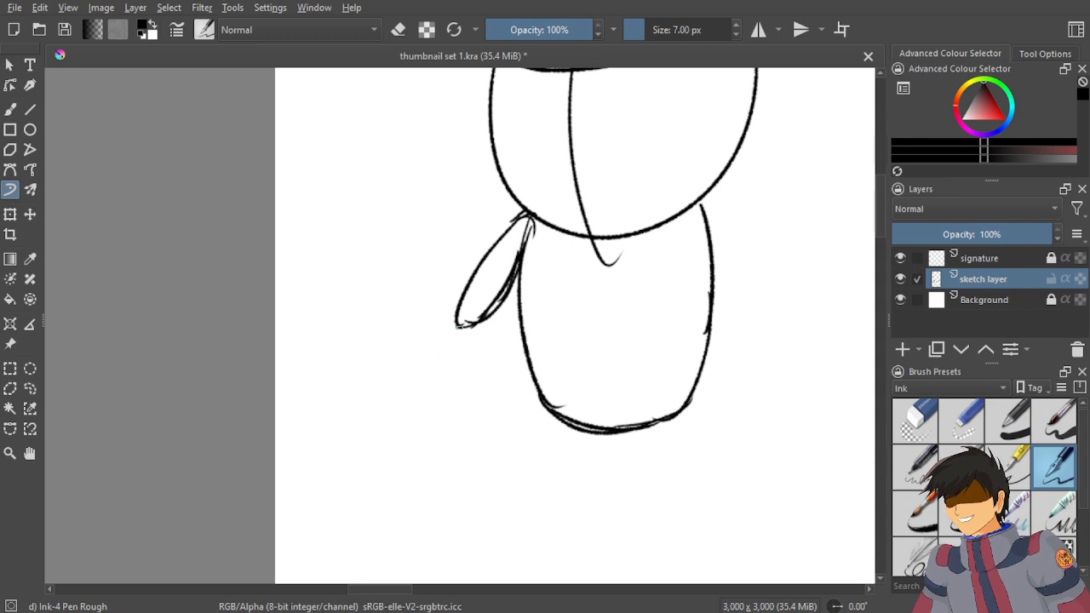
pyautogui.moveTo(458, 328)
pyautogui.mouseDown()
pyautogui.moveTo(545, 318)
pyautogui.moveTo(458, 349)
pyautogui.moveTo(538, 285)
pyautogui.mouseUp()
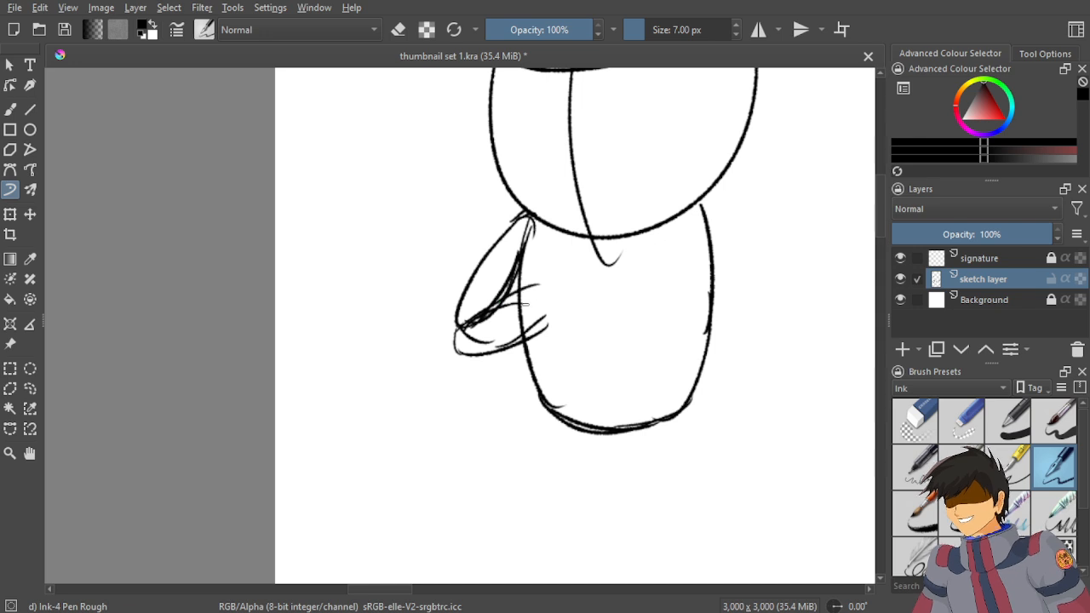
pyautogui.hotkey('ctrl', 'z')
pyautogui.hotkey('ctrl', 'z')
pyautogui.hotkey('ctrl', 'z')
pyautogui.hotkey('ctrl', 'z')
pyautogui.hotkey('ctrl', 'z')
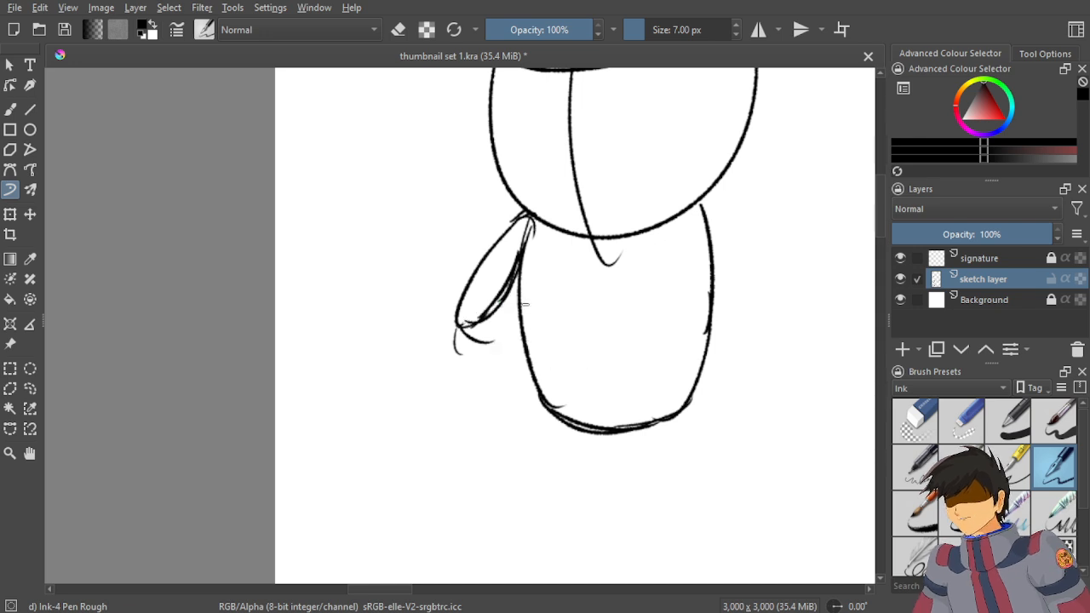
pyautogui.hotkey('ctrl', 'z')
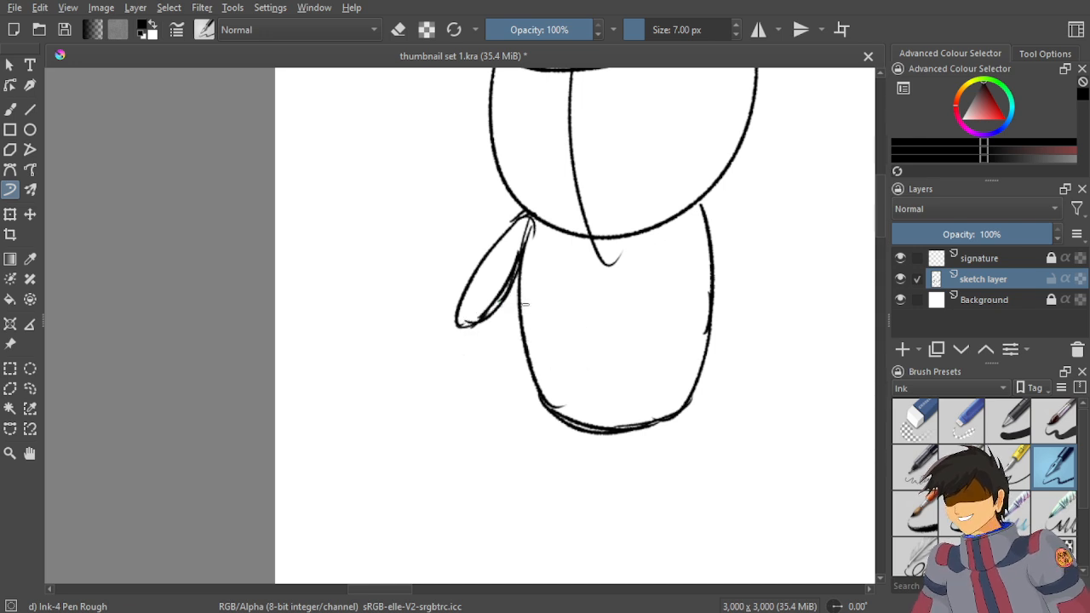
# Draw the forearm as a slanted oval from the upper arm's lower end, rising across the torso's left side.
pyautogui.moveTo(458, 327); pyautogui.dragTo(563, 294)
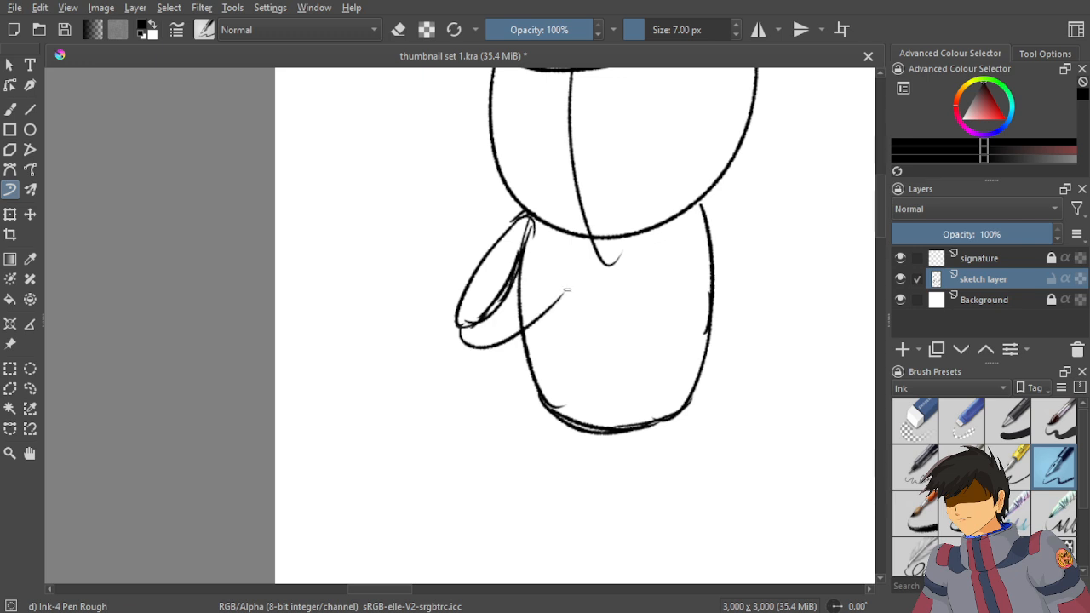
pyautogui.moveTo(458, 328)
pyautogui.mouseDown()
pyautogui.moveTo(516, 310)
pyautogui.moveTo(535, 287)
pyautogui.mouseUp()
pyautogui.moveTo(485, 315); pyautogui.dragTo(560, 272)
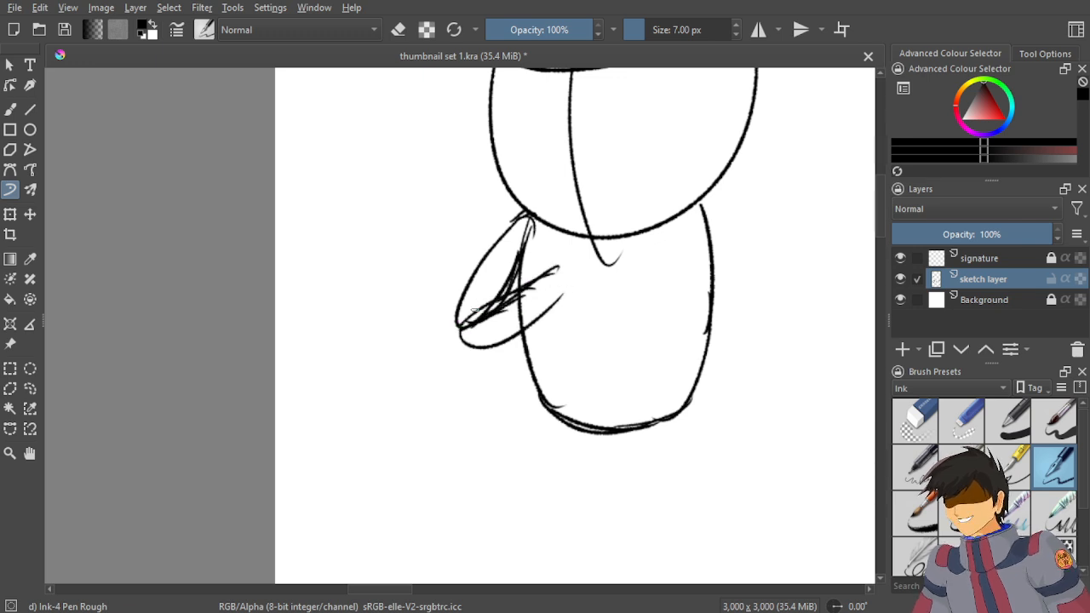
pyautogui.moveTo(463, 324); pyautogui.dragTo(563, 263)
pyautogui.moveTo(506, 290)
pyautogui.mouseDown()
pyautogui.moveTo(566, 257)
pyautogui.moveTo(551, 310)
pyautogui.moveTo(521, 327)
pyautogui.mouseUp()
pyautogui.moveTo(572, 254)
pyautogui.mouseDown()
pyautogui.moveTo(577, 289)
pyautogui.moveTo(548, 303)
pyautogui.moveTo(552, 281)
pyautogui.mouseUp()
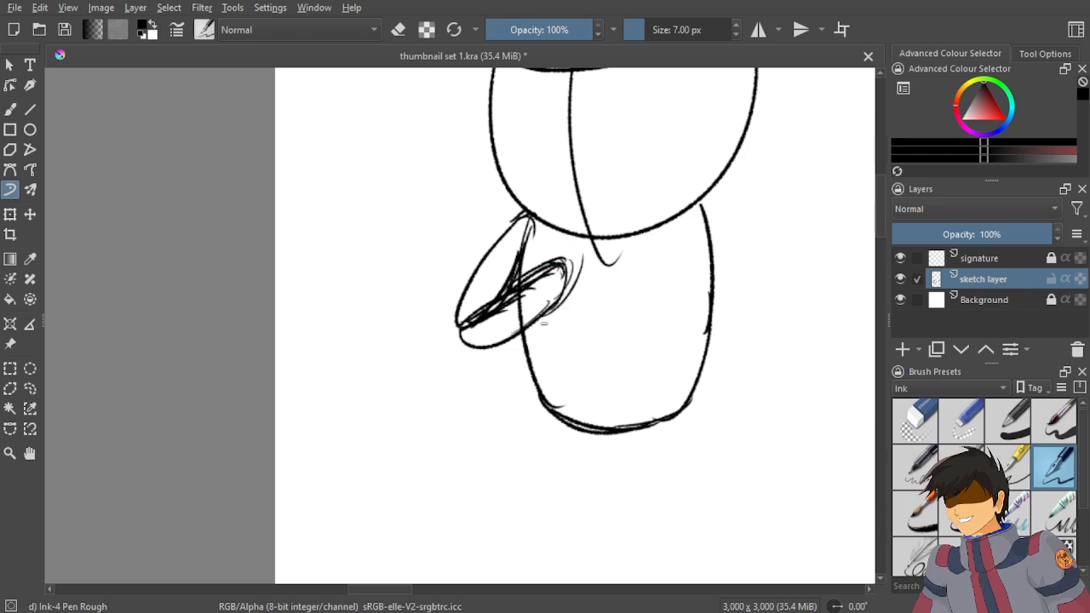
# Undo the stray strokes at the forearm's inner end and redraw that end as a closed, rounded tip.
pyautogui.scroll(2, 543, 322)
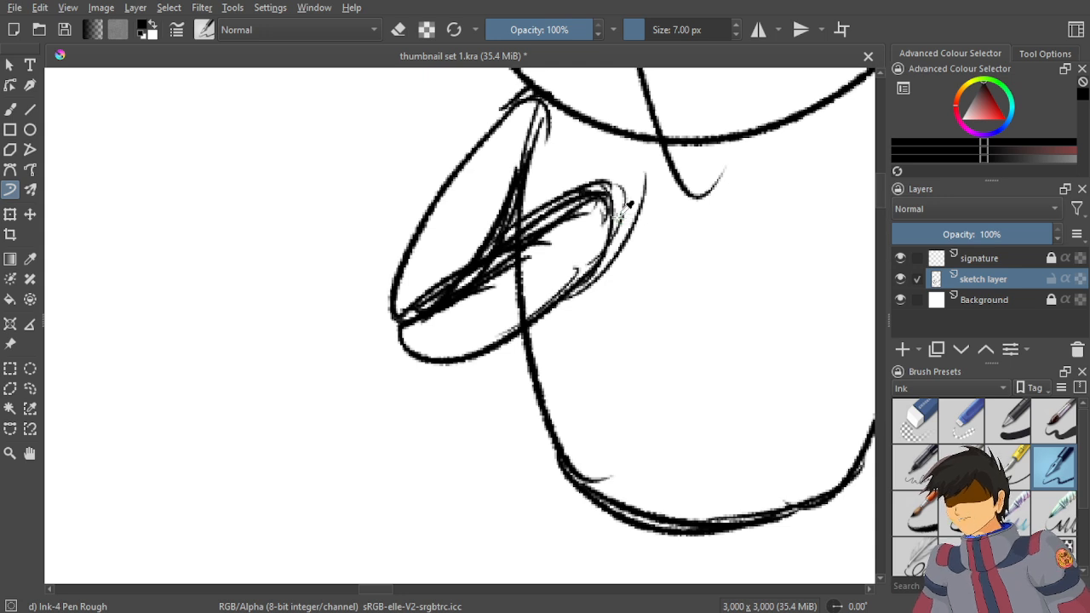
pyautogui.hotkey('ctrl', 'z')
pyautogui.hotkey('ctrl', 'z')
pyautogui.scroll(1, 621, 217)
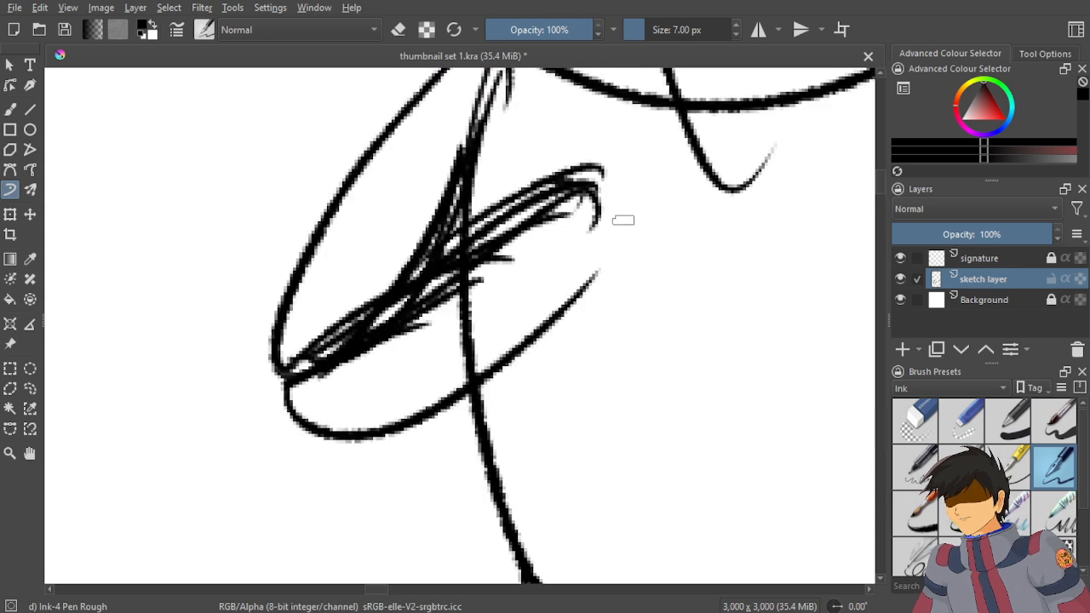
pyautogui.hotkey('ctrl', 'z')
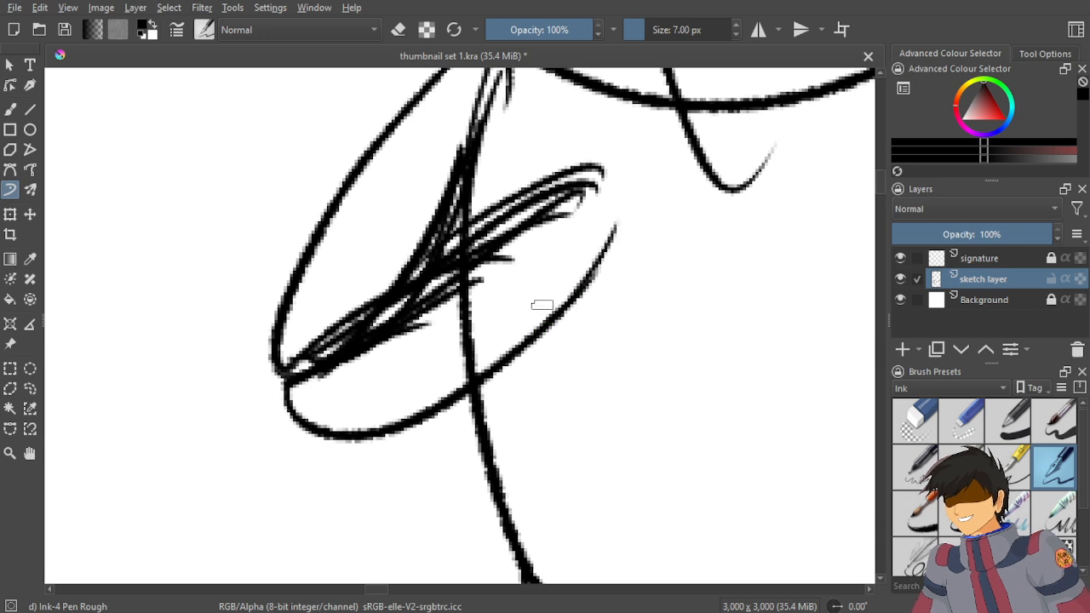
pyautogui.moveTo(555, 304); pyautogui.dragTo(614, 184)
pyautogui.moveTo(587, 257)
pyautogui.mouseDown()
pyautogui.moveTo(603, 172)
pyautogui.moveTo(602, 243)
pyautogui.mouseUp()
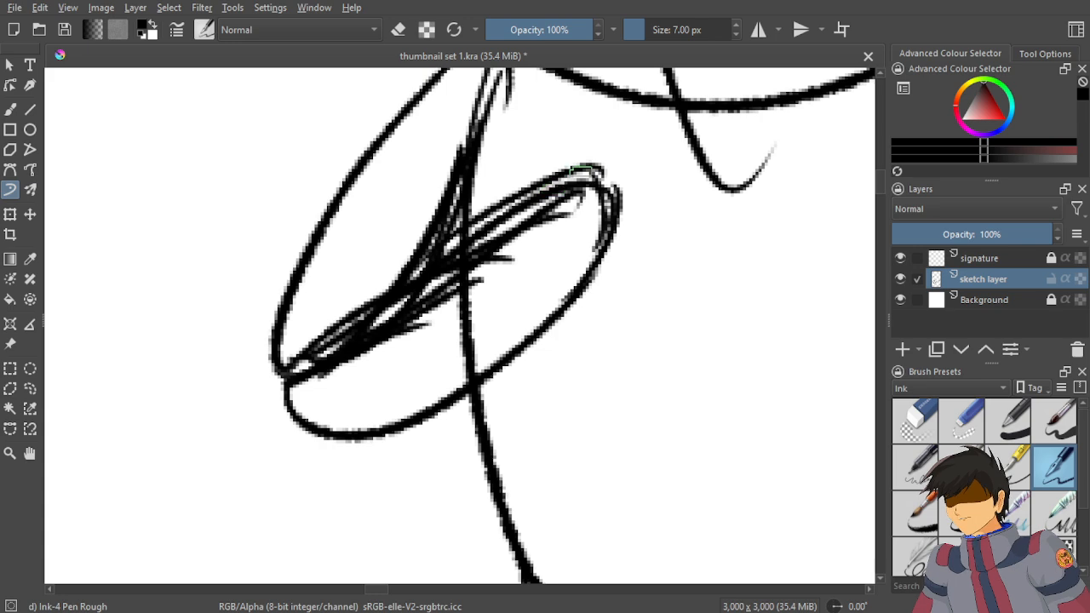
pyautogui.moveTo(584, 160)
pyautogui.mouseDown()
pyautogui.moveTo(602, 121)
pyautogui.moveTo(628, 104)
pyautogui.mouseUp()
pyautogui.hotkey('ctrl', 'z')
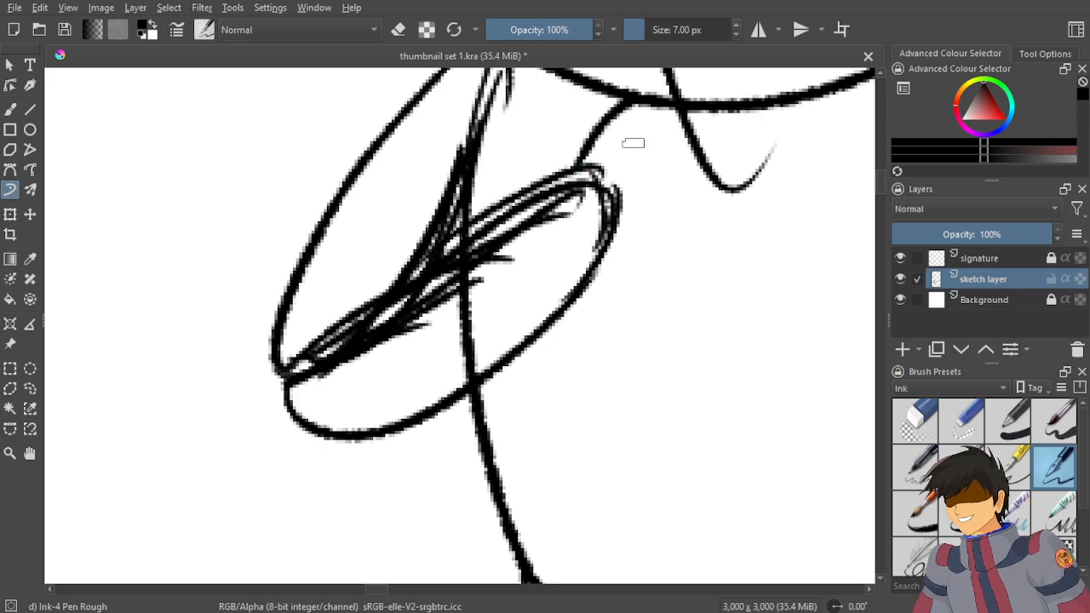
# Examine the proportions of the head, torso and bent arm across the whole figure.
pyautogui.scroll(-5, 633, 142)
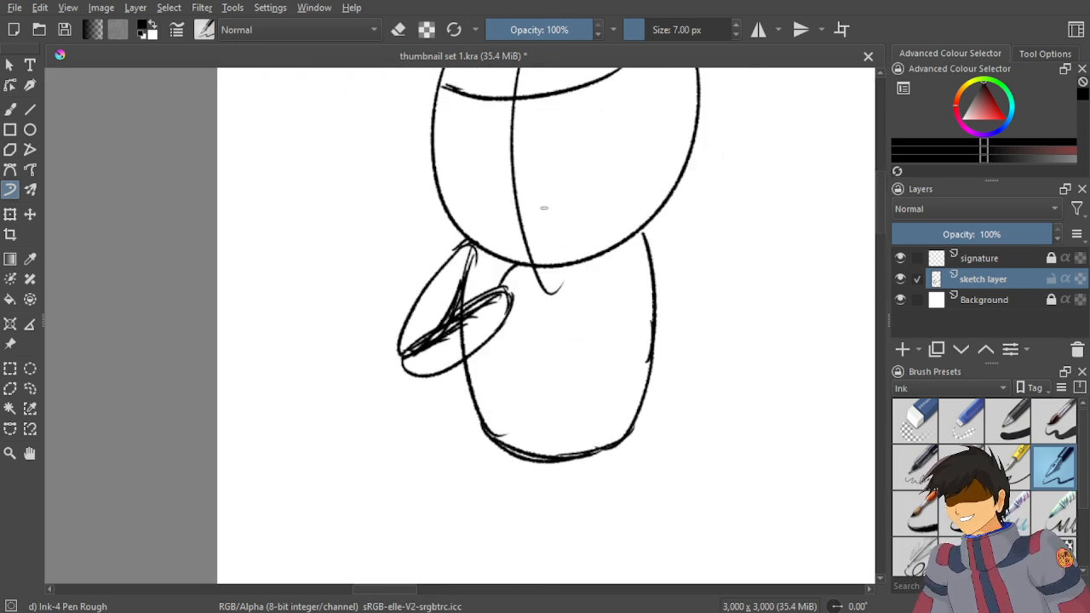
pyautogui.scroll(-4, 544, 207)
pyautogui.scroll(3, 553, 247)
pyautogui.scroll(-1, 561, 266)
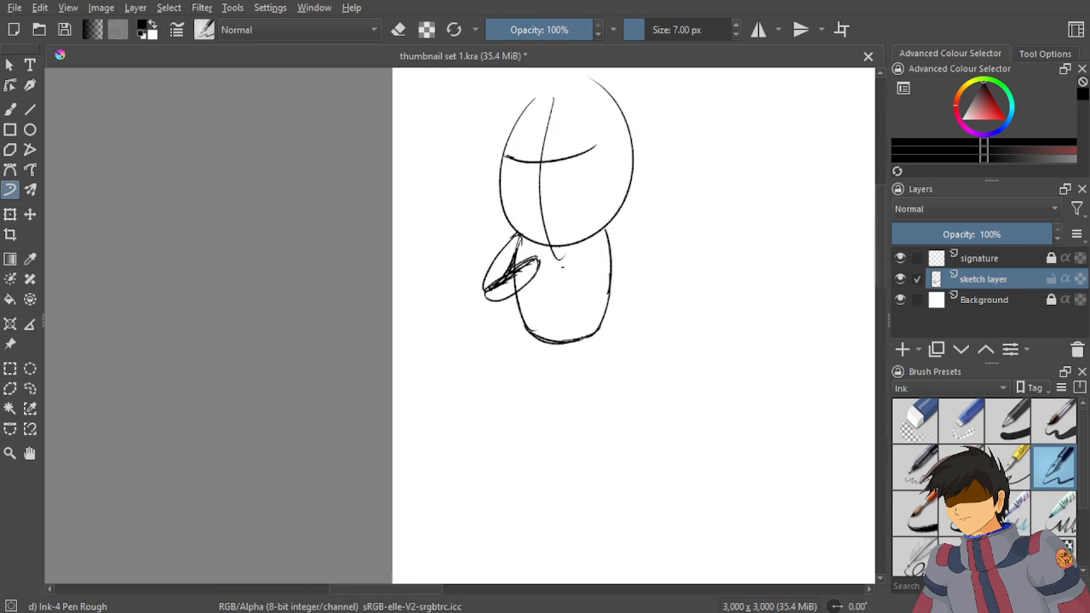
pyautogui.scroll(-3, 561, 266)
pyautogui.scroll(3, 548, 266)
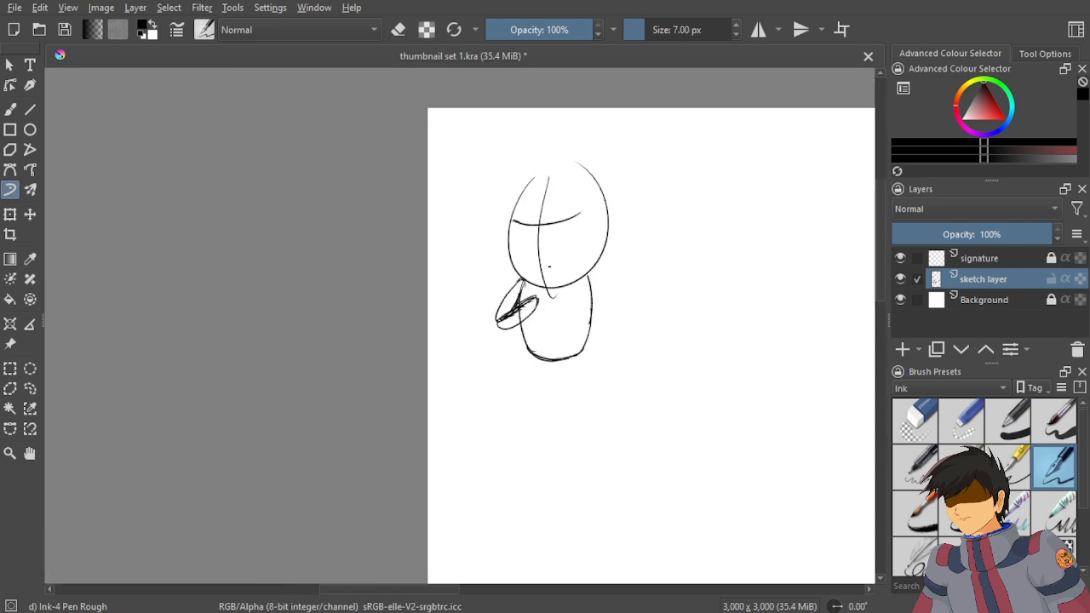
pyautogui.scroll(4, 549, 267)
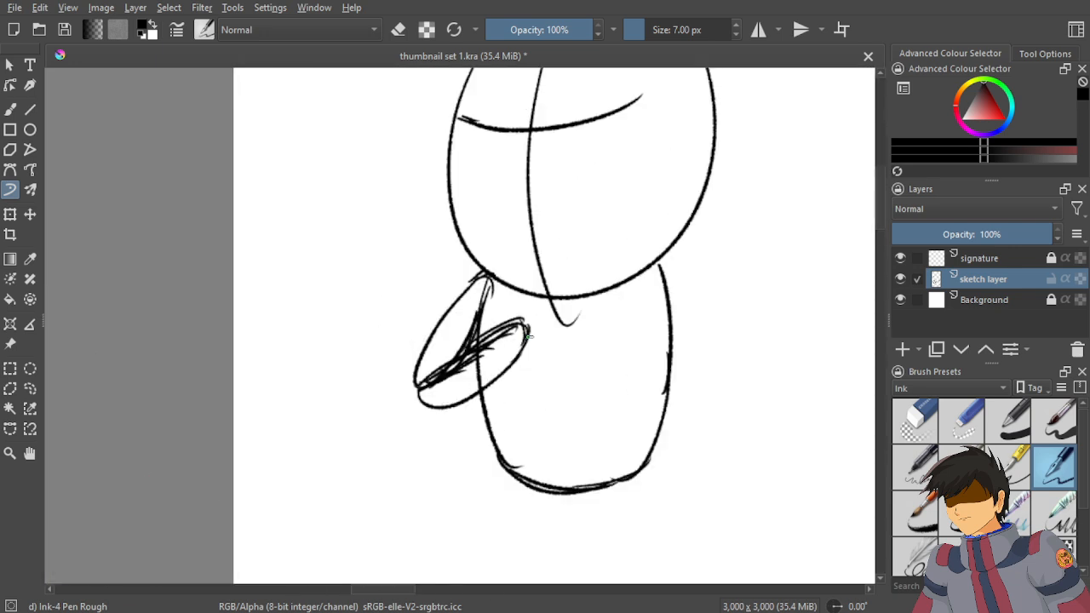
pyautogui.scroll(5, 492, 309)
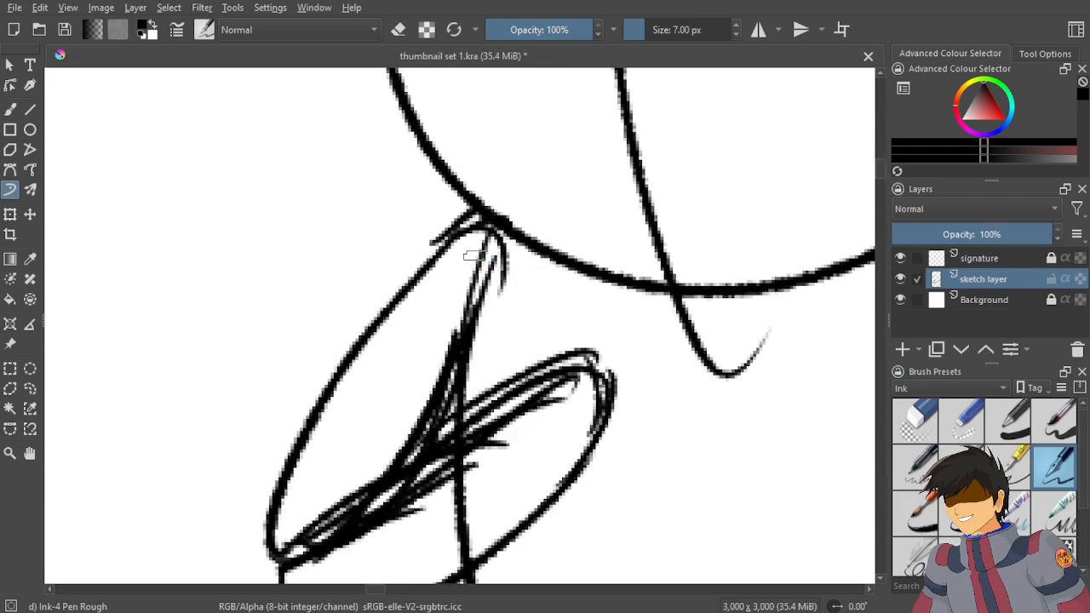
# Select the torso and bent arm with a freehand outline that excludes the head, and move them down away from the head oval.
pyautogui.scroll(-1, 463, 198)
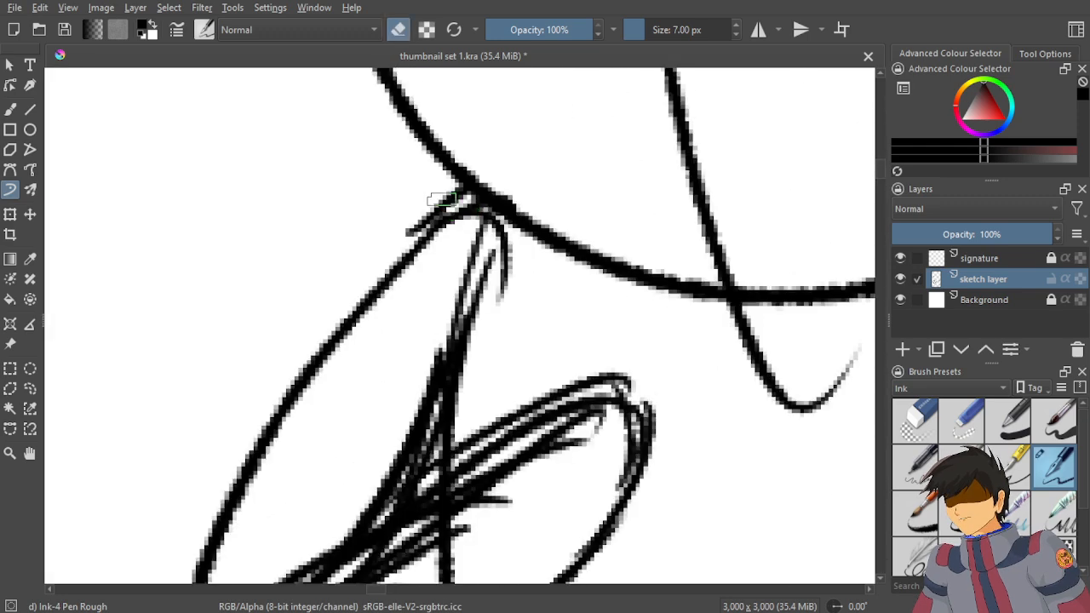
pyautogui.moveTo(473, 198); pyautogui.dragTo(430, 217)
pyautogui.click(30, 389)
pyautogui.moveTo(532, 338); pyautogui.dragTo(363, 352)
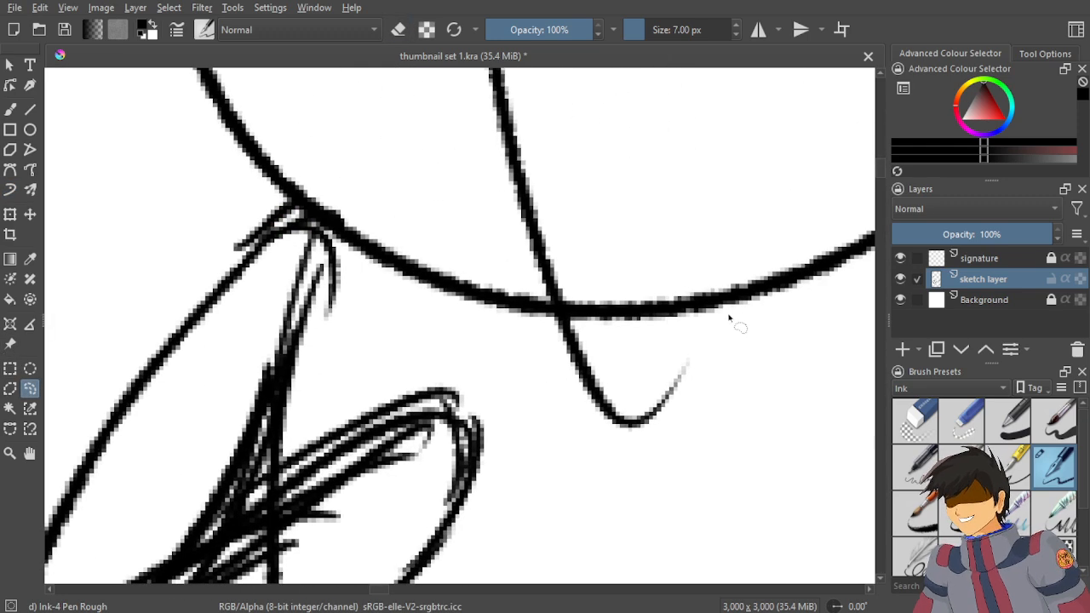
pyautogui.moveTo(623, 342); pyautogui.dragTo(367, 281)
pyautogui.scroll(-2, 626, 224)
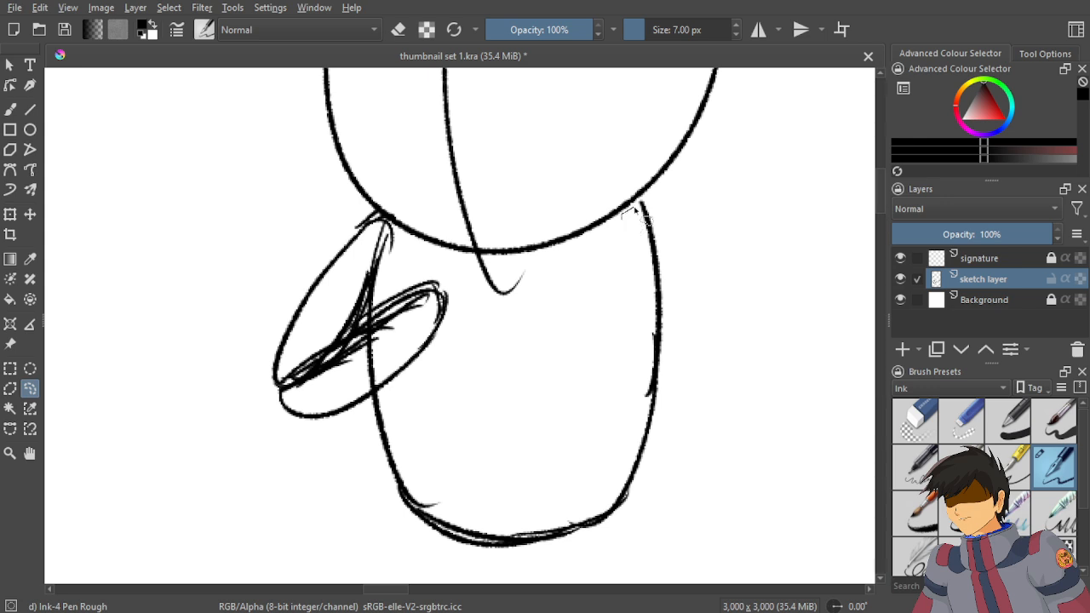
pyautogui.moveTo(642, 197)
pyautogui.mouseDown()
pyautogui.moveTo(696, 499)
pyautogui.moveTo(637, 554)
pyautogui.moveTo(544, 569)
pyautogui.moveTo(460, 555)
pyautogui.moveTo(312, 499)
pyautogui.moveTo(264, 413)
pyautogui.moveTo(230, 308)
pyautogui.moveTo(358, 203)
pyautogui.mouseUp()
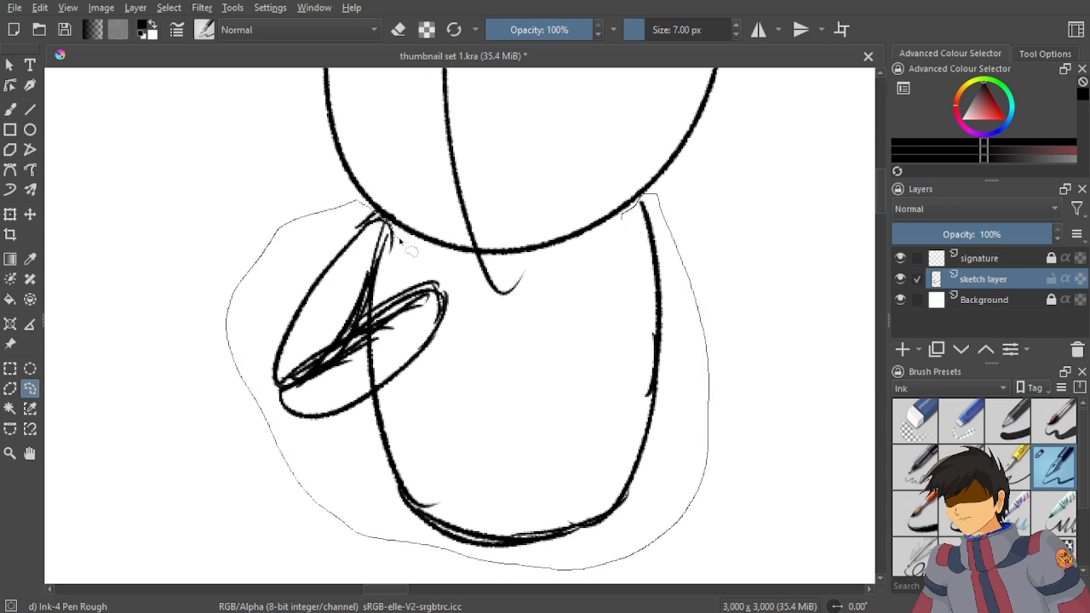
pyautogui.moveTo(452, 285)
pyautogui.mouseDown()
pyautogui.moveTo(529, 309)
pyautogui.moveTo(636, 201)
pyautogui.mouseUp()
pyautogui.press('t')
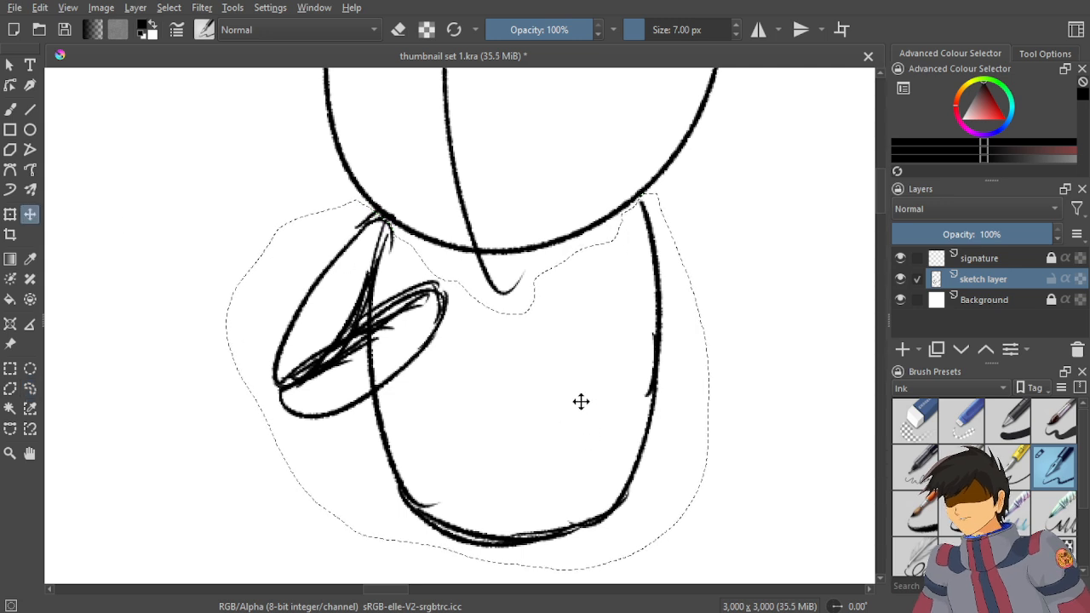
pyautogui.moveTo(566, 379); pyautogui.dragTo(573, 437)
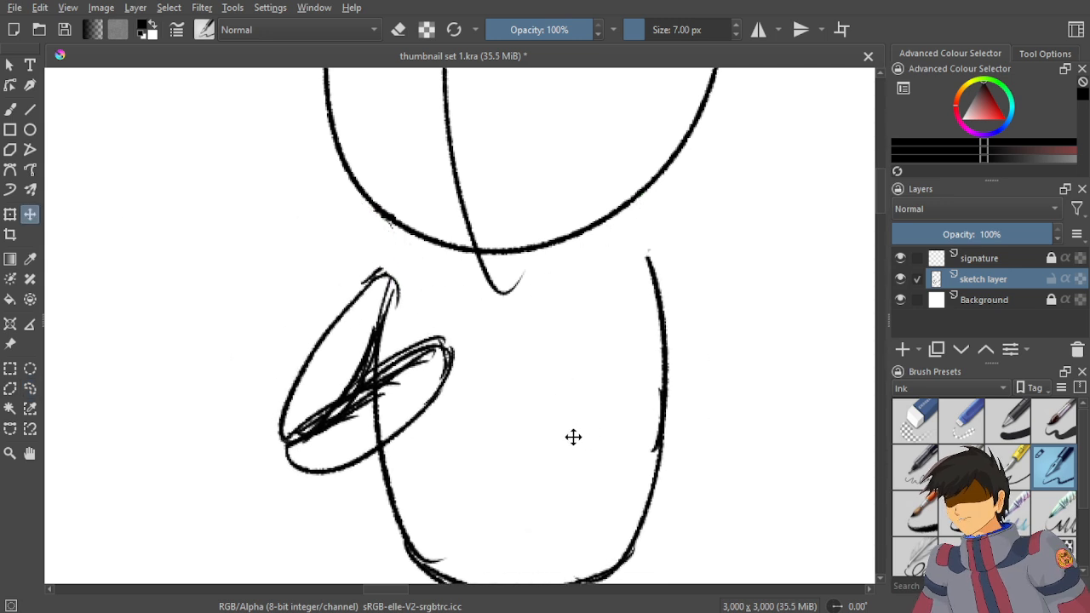
pyautogui.scroll(-4, 573, 437)
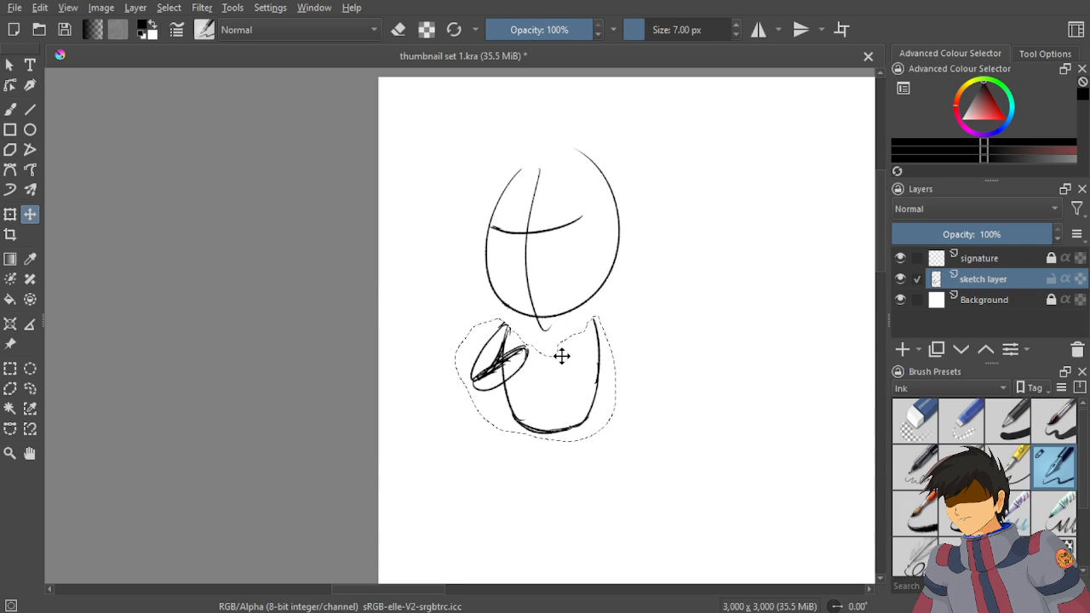
pyautogui.click(30, 389)
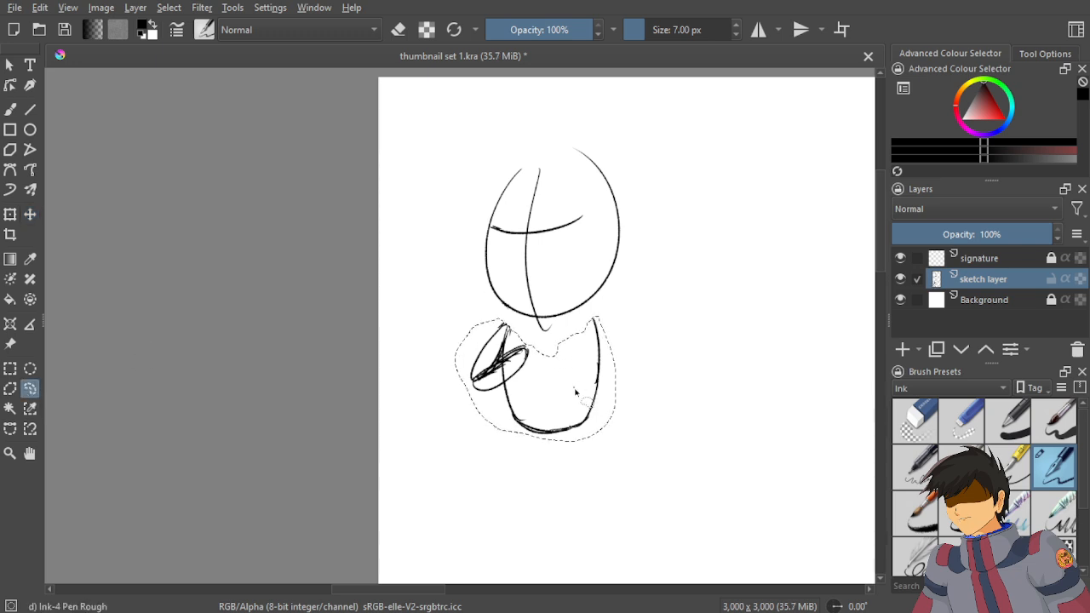
# Clear the selection and draw two curved shoulder lines joining the upper corners of the torso to the head oval.
pyautogui.hotkey('ctrl', 'shift', 'a')
pyautogui.click(14, 191)
pyautogui.scroll(4, 502, 378)
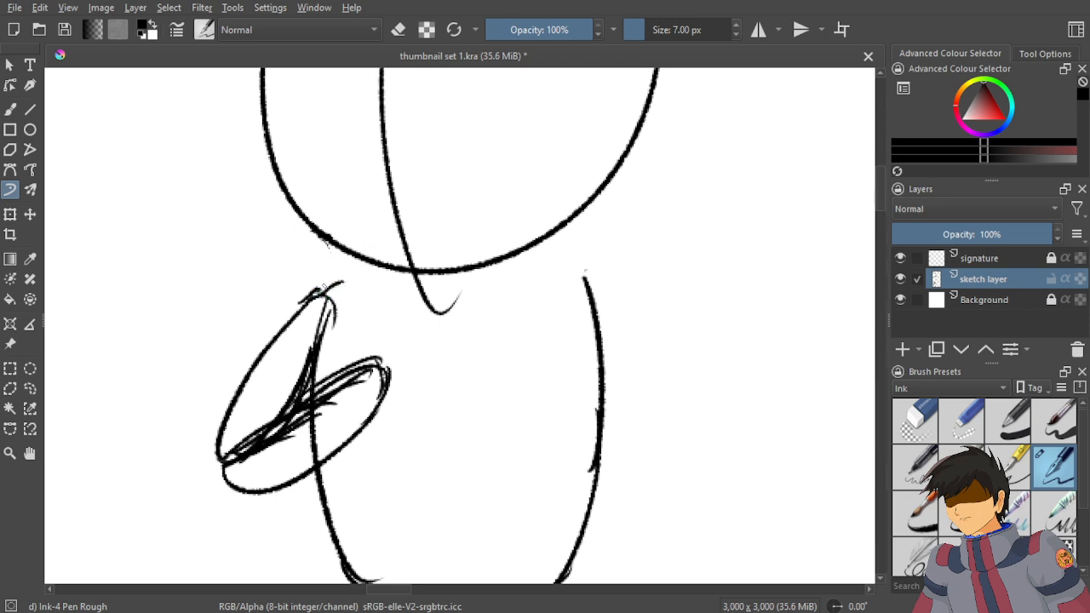
pyautogui.moveTo(320, 292); pyautogui.dragTo(398, 257)
pyautogui.moveTo(504, 262); pyautogui.dragTo(586, 278)
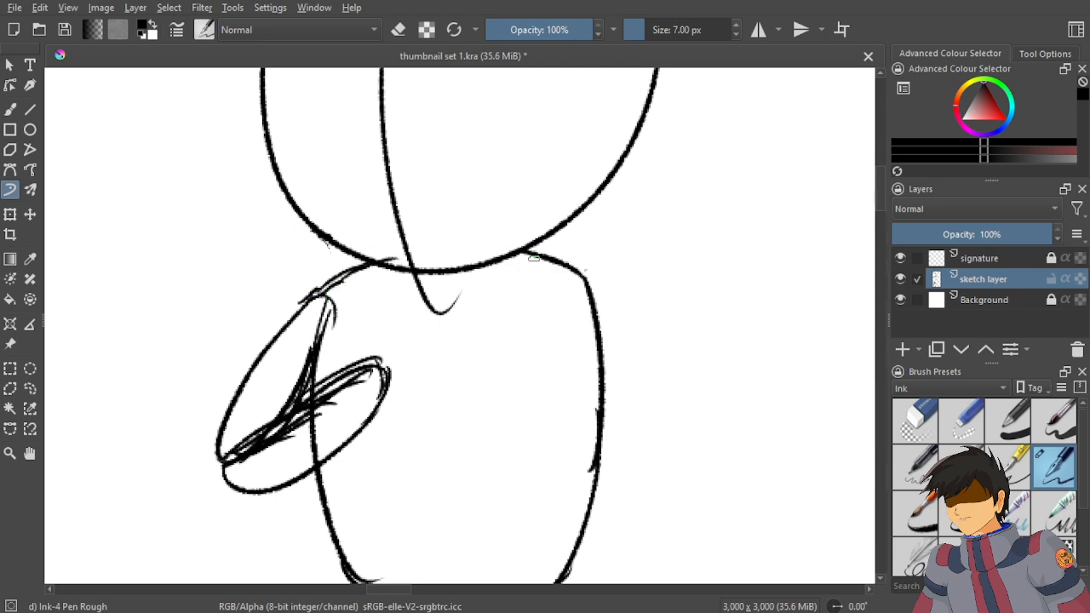
pyautogui.moveTo(528, 248)
pyautogui.mouseDown()
pyautogui.moveTo(589, 296)
pyautogui.moveTo(574, 326)
pyautogui.mouseUp()
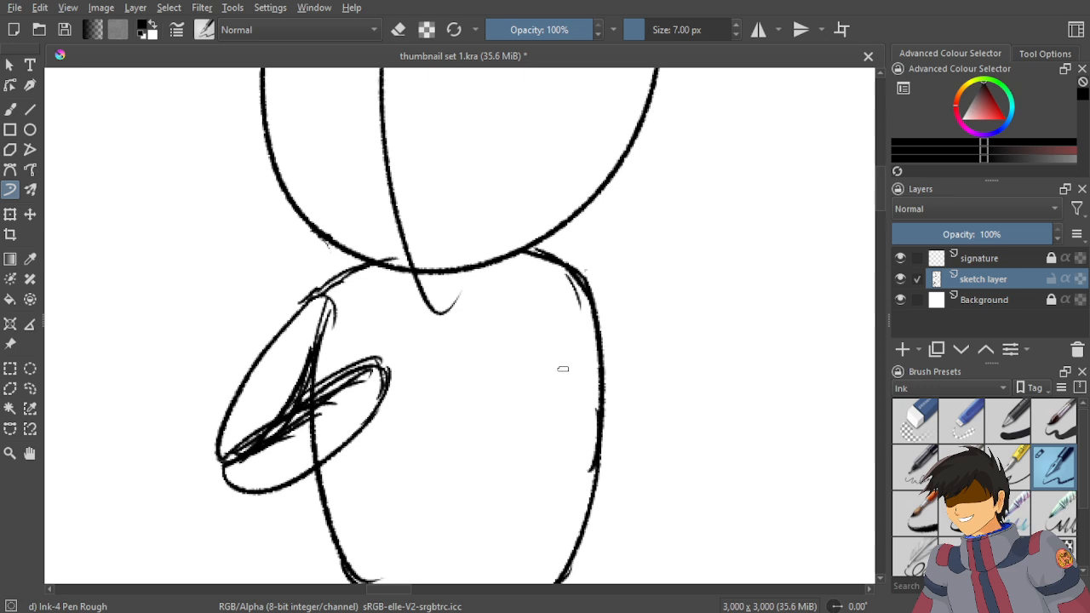
# Try to sketch the second upper arm at the torso's right shoulder, and undo its strokes.
pyautogui.scroll(-3, 563, 369)
pyautogui.scroll(1, 531, 231)
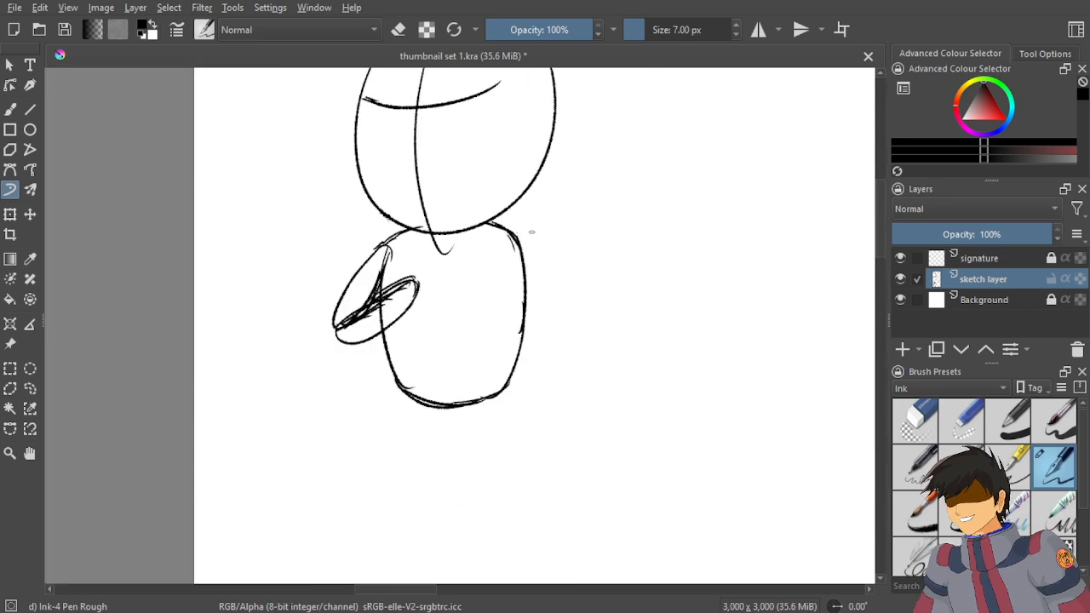
pyautogui.scroll(1, 531, 231)
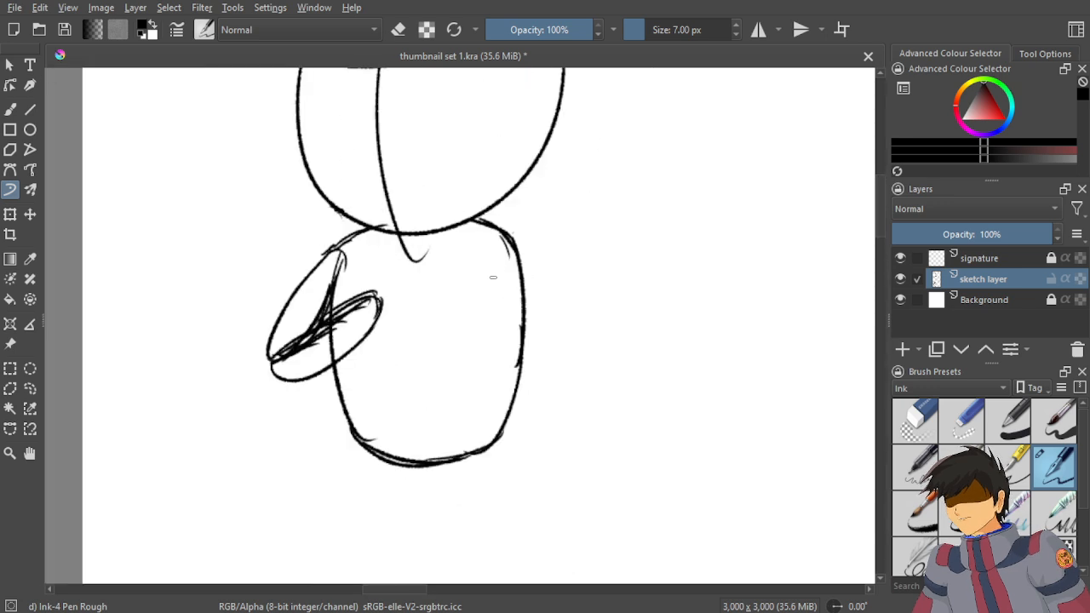
pyautogui.moveTo(509, 230); pyautogui.dragTo(538, 284)
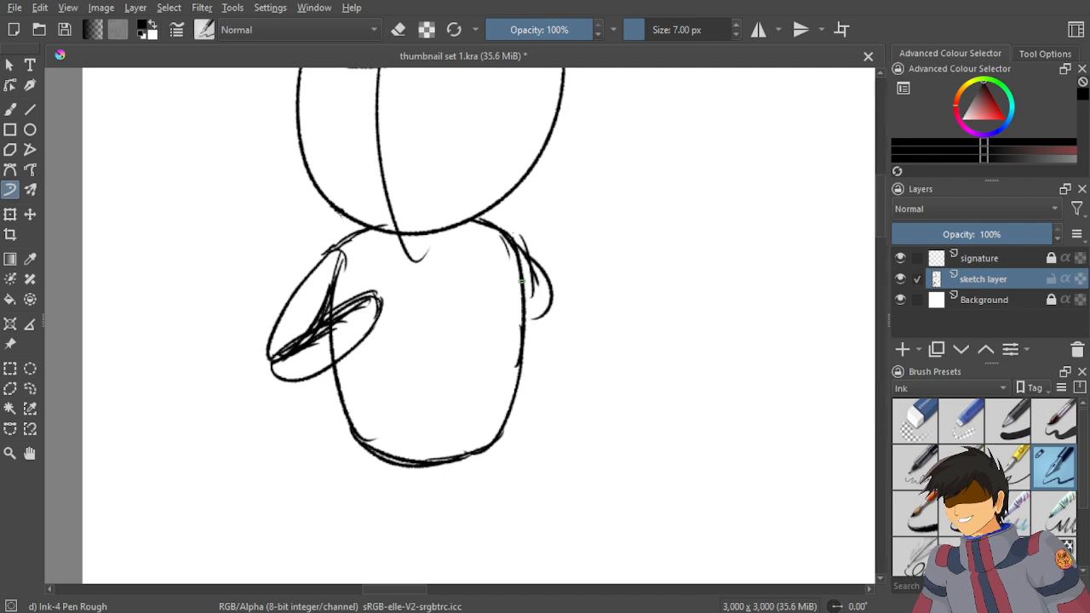
pyautogui.hotkey('ctrl', 'z')
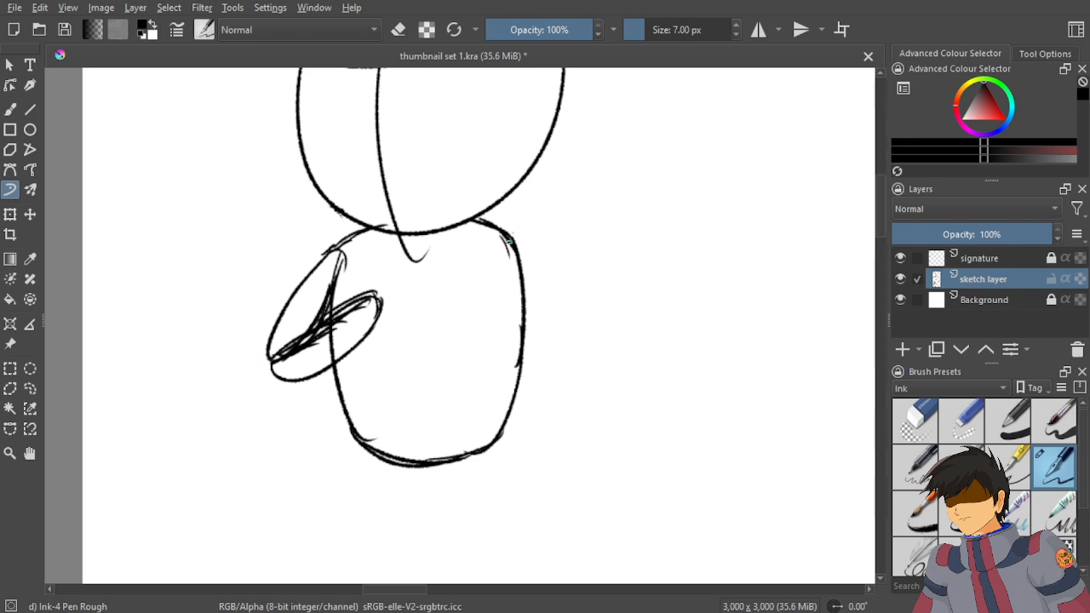
pyautogui.moveTo(516, 239); pyautogui.dragTo(545, 304)
pyautogui.moveTo(509, 247)
pyautogui.mouseDown()
pyautogui.moveTo(528, 269)
pyautogui.moveTo(451, 311)
pyautogui.mouseUp()
pyautogui.moveTo(524, 254); pyautogui.dragTo(437, 328)
pyautogui.hotkey('ctrl', 'z')
pyautogui.hotkey('ctrl', 'z')
pyautogui.hotkey('ctrl', 'z')
pyautogui.hotkey('ctrl', 'z')
pyautogui.hotkey('ctrl', 'z')
pyautogui.hotkey('ctrl', 'z')
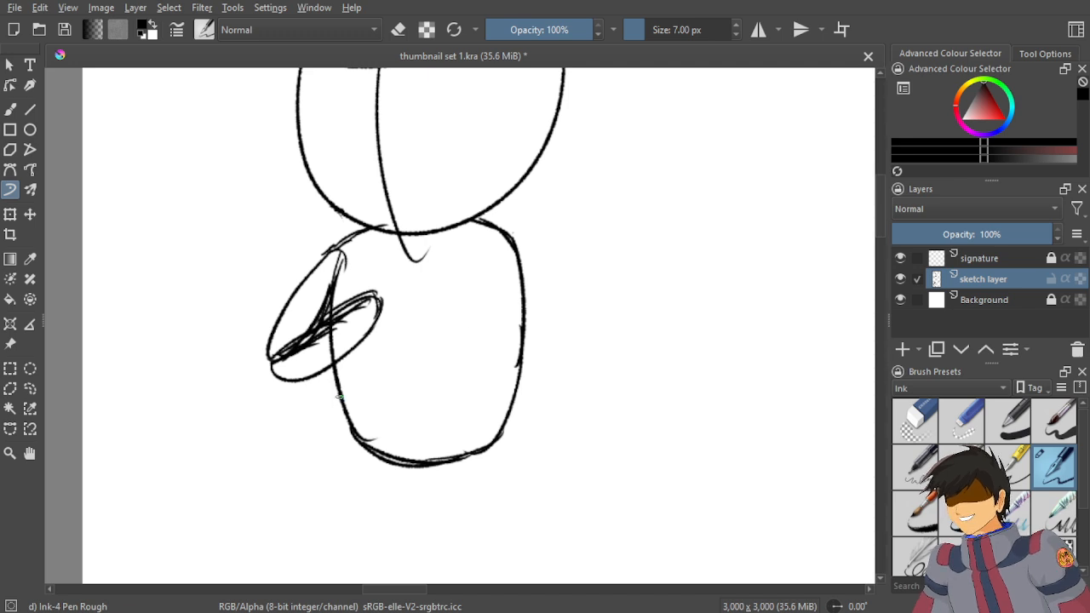
# Erase the bent arm with the Eraser Small brush, keeping the torso's left outline.
pyautogui.click(962, 421)
pyautogui.scroll(10, 600, 246)
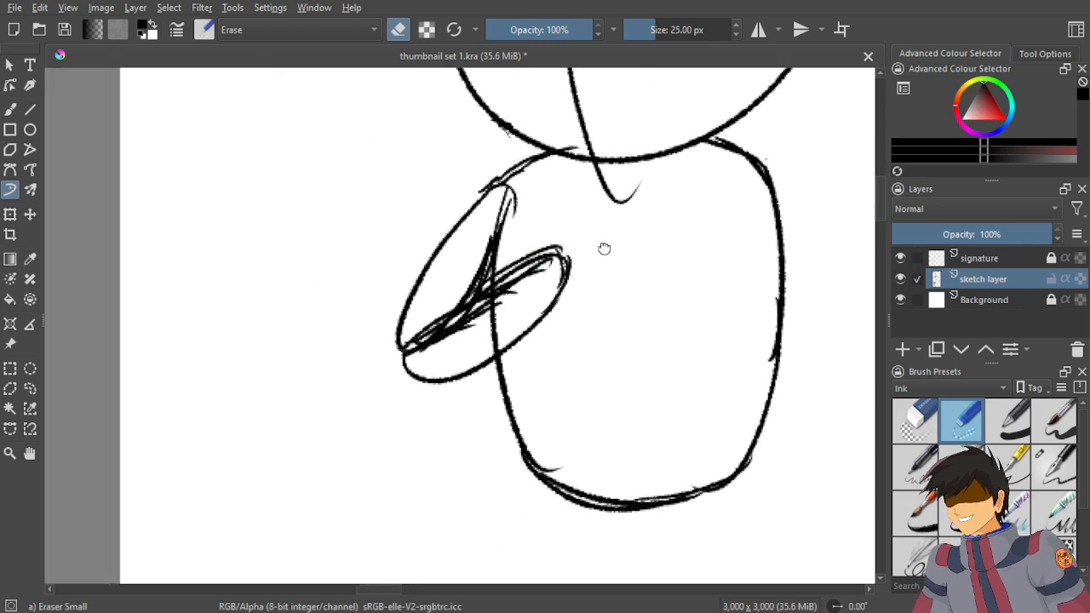
pyautogui.moveTo(583, 207)
pyautogui.mouseDown()
pyautogui.moveTo(599, 384)
pyautogui.moveTo(622, 311)
pyautogui.moveTo(614, 181)
pyautogui.moveTo(531, 476)
pyautogui.moveTo(527, 236)
pyautogui.moveTo(512, 223)
pyautogui.moveTo(454, 391)
pyautogui.moveTo(460, 300)
pyautogui.mouseUp()
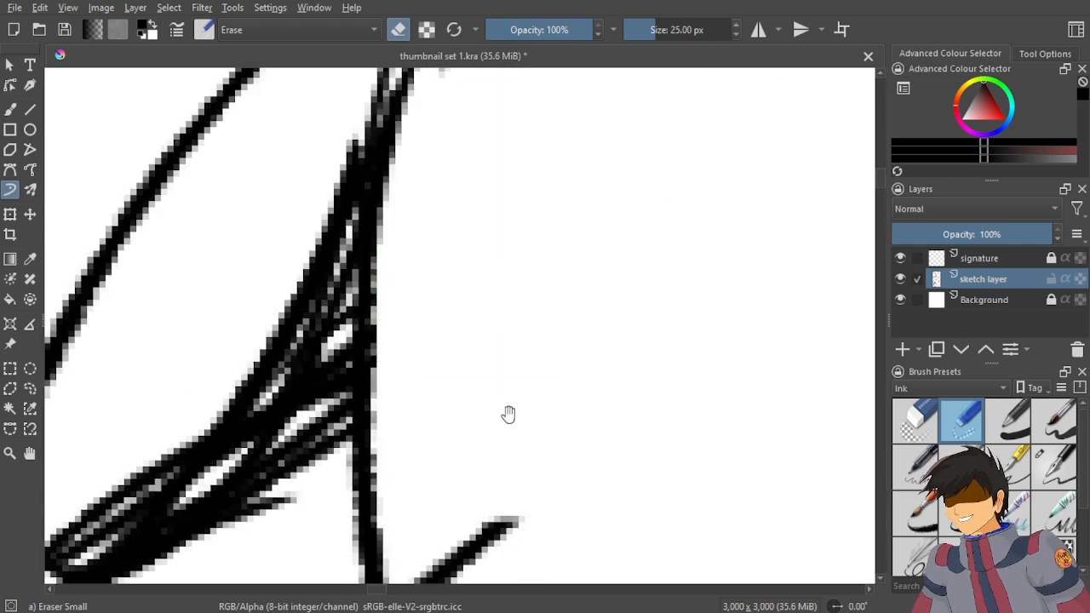
pyautogui.moveTo(505, 414); pyautogui.dragTo(523, 269)
pyautogui.moveTo(473, 413)
pyautogui.mouseDown()
pyautogui.moveTo(458, 438)
pyautogui.moveTo(430, 416)
pyautogui.moveTo(426, 473)
pyautogui.mouseUp()
pyautogui.hotkey('ctrl', 'z')
pyautogui.scroll(-5, 502, 435)
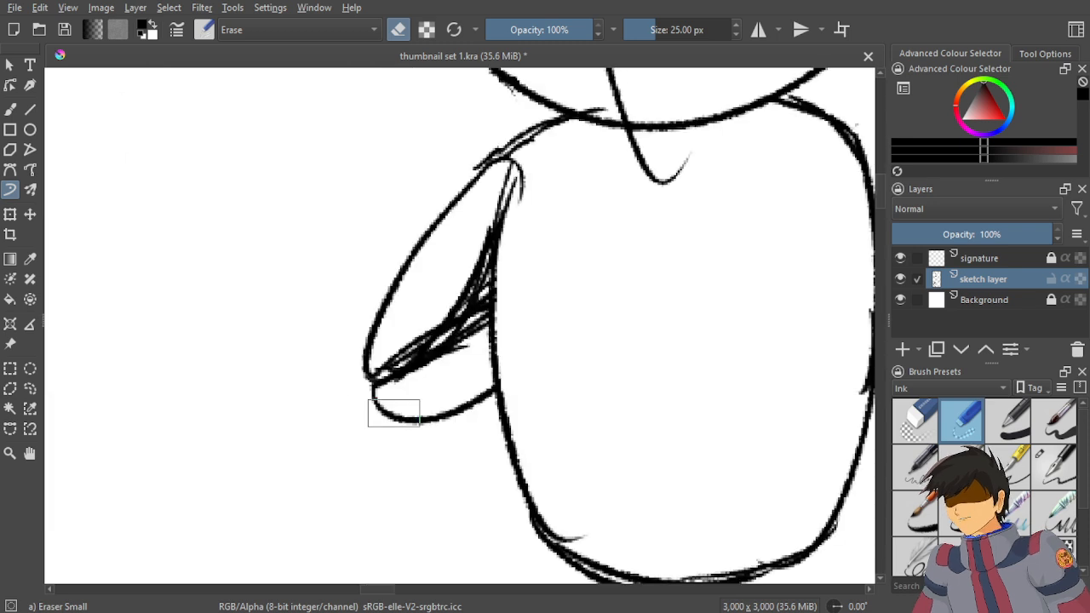
pyautogui.scroll(4, 393, 413)
pyautogui.moveTo(478, 359)
pyautogui.mouseDown()
pyautogui.moveTo(505, 370)
pyautogui.moveTo(506, 385)
pyautogui.moveTo(493, 387)
pyautogui.moveTo(497, 158)
pyautogui.moveTo(461, 283)
pyautogui.moveTo(450, 195)
pyautogui.moveTo(407, 429)
pyautogui.moveTo(393, 306)
pyautogui.moveTo(373, 289)
pyautogui.moveTo(326, 434)
pyautogui.moveTo(346, 343)
pyautogui.mouseUp()
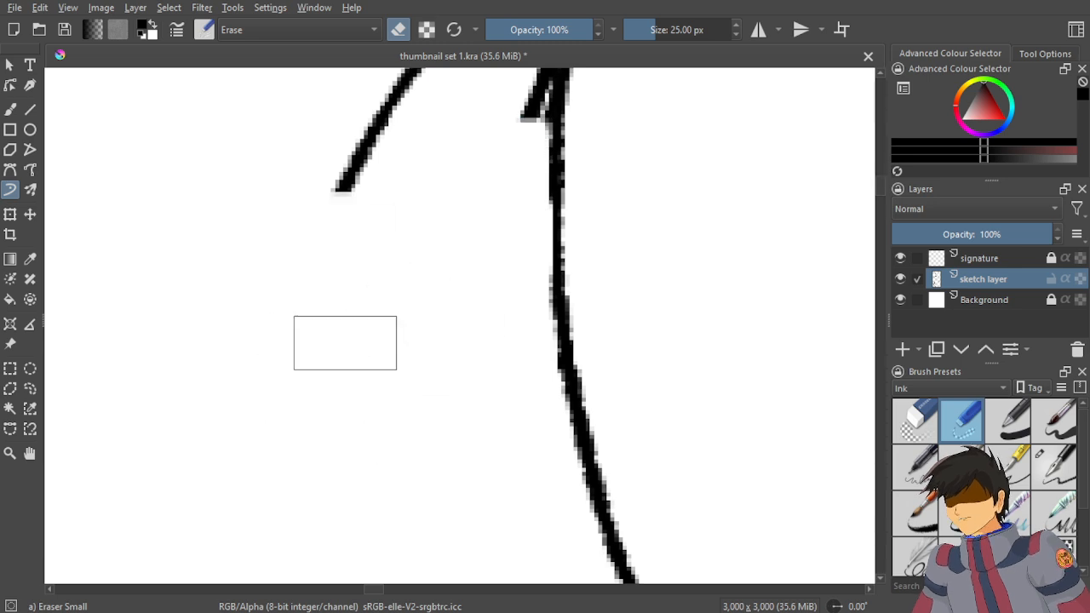
pyautogui.scroll(3, 346, 343)
pyautogui.moveTo(259, 547)
pyautogui.mouseDown()
pyautogui.moveTo(344, 329)
pyautogui.moveTo(349, 385)
pyautogui.moveTo(424, 222)
pyautogui.moveTo(482, 162)
pyautogui.moveTo(444, 400)
pyautogui.moveTo(445, 352)
pyautogui.mouseUp()
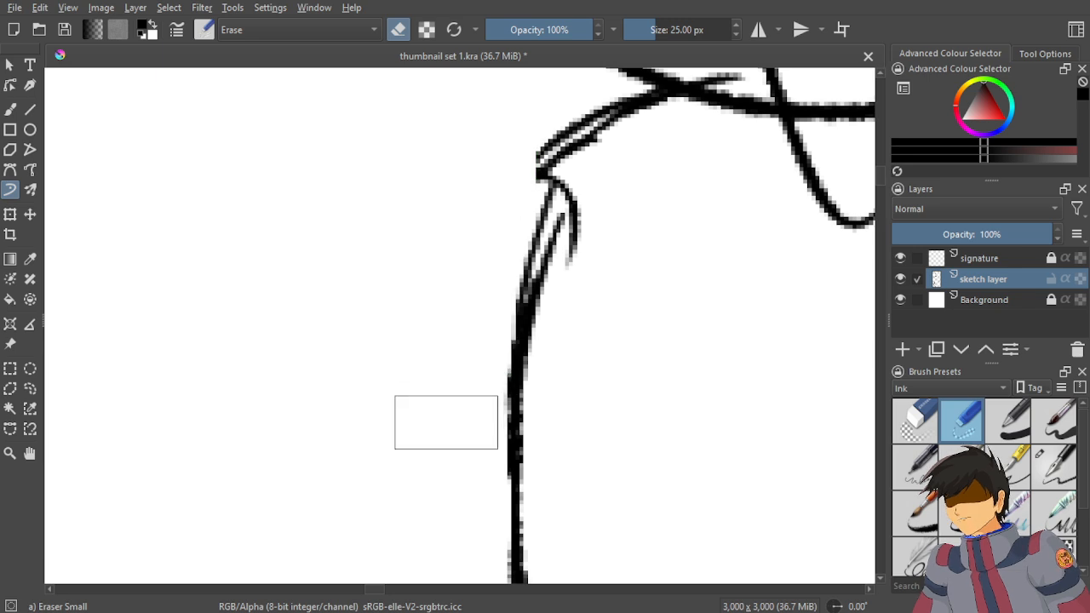
pyautogui.scroll(-4, 425, 273)
pyautogui.press('e')
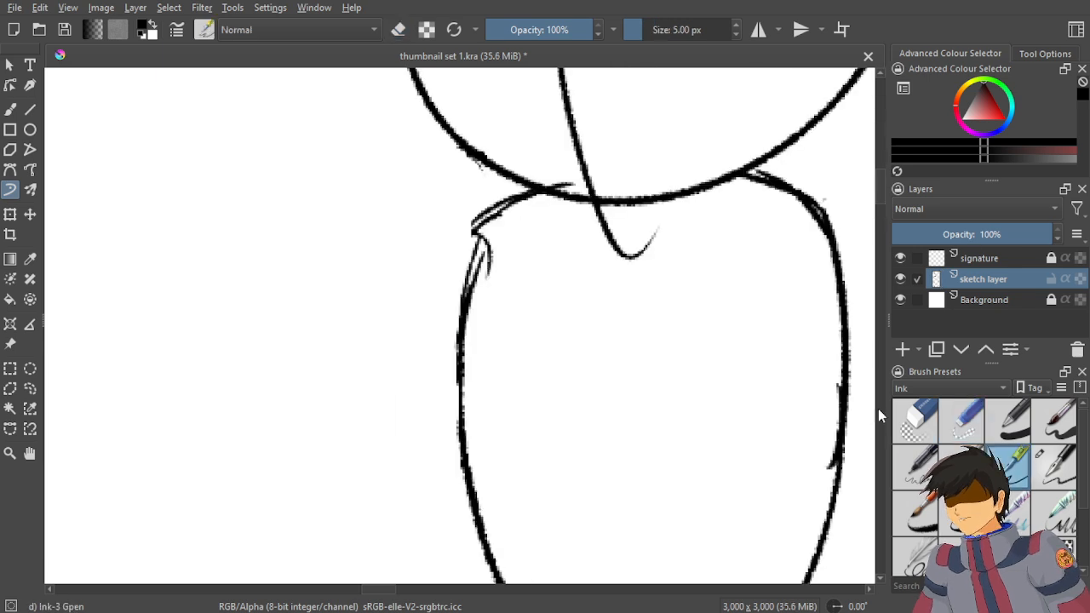
# Switch to the Ink-4 Pen Rough brush and examine the head and torso alongside the pilot and robot reference images.
pyautogui.click(1054, 466)
pyautogui.press('-')
pyautogui.press('-')
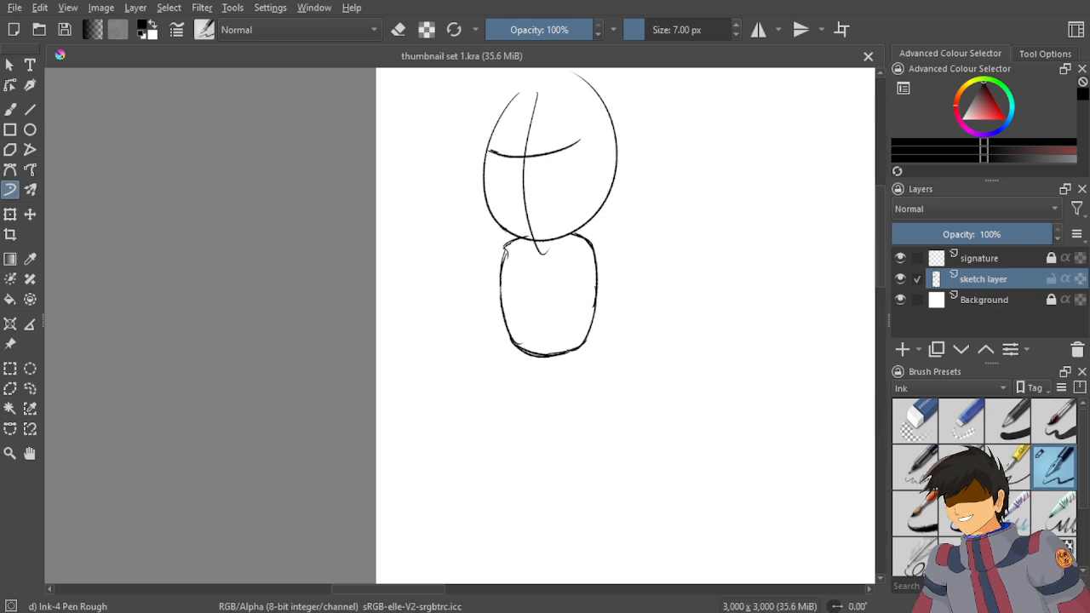
pyautogui.scroll(-7, 572, 332)
pyautogui.moveTo(605, 374); pyautogui.dragTo(574, 310)
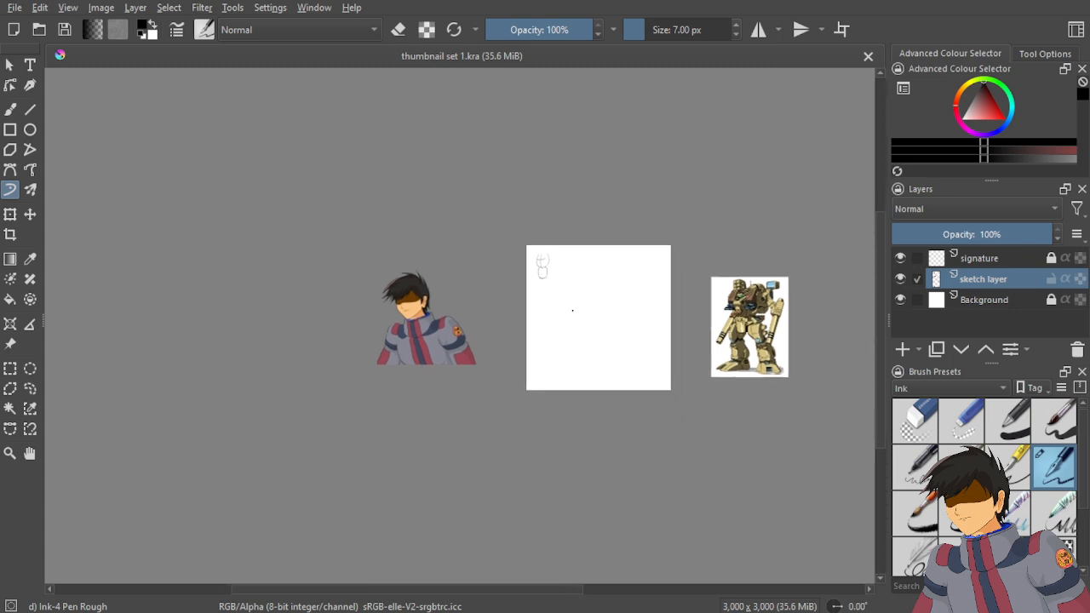
pyautogui.scroll(3, 496, 254)
pyautogui.scroll(6, 535, 343)
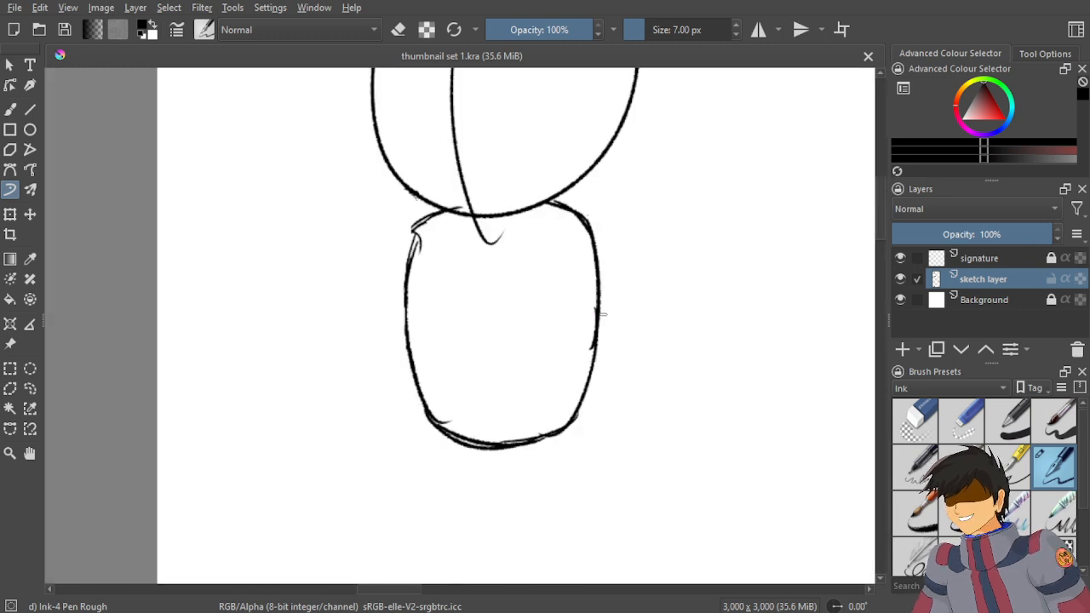
pyautogui.scroll(-3, 600, 315)
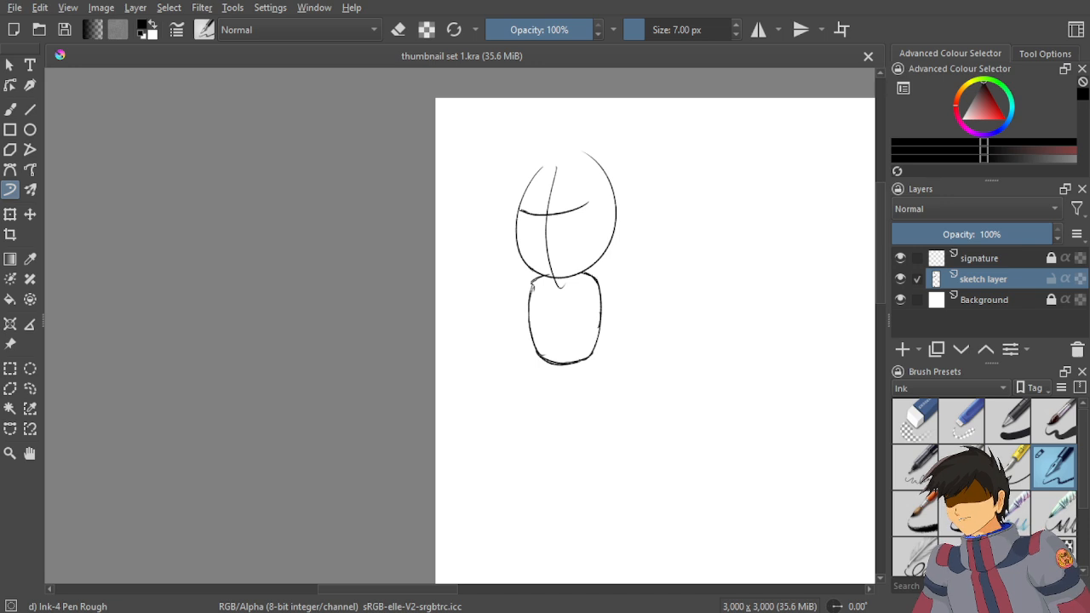
pyautogui.scroll(4, 601, 392)
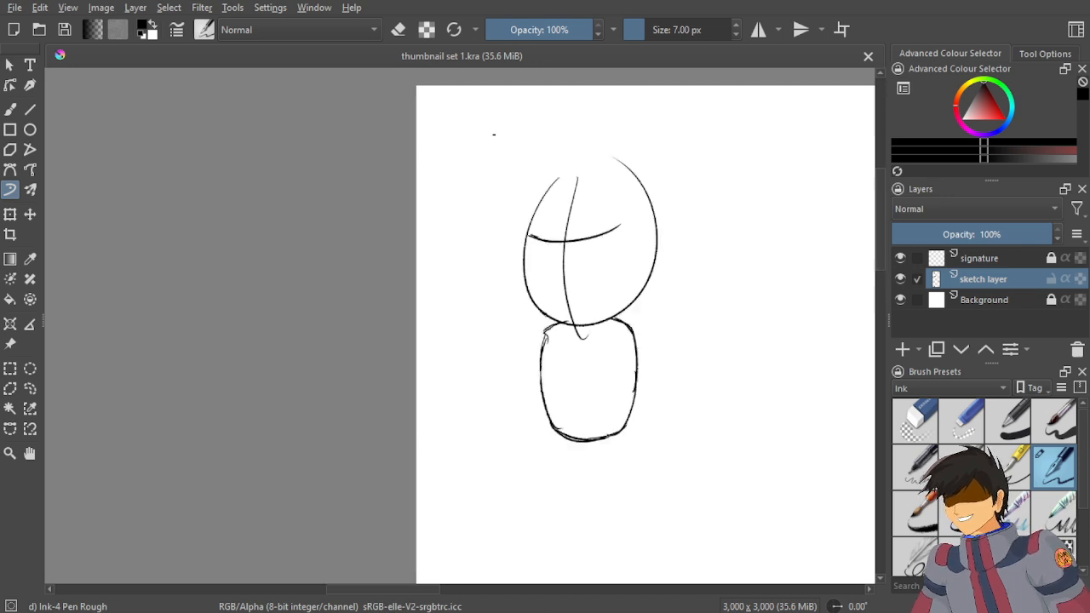
# Erase the shoulder lines between the torso and the head oval with the Eraser Small brush.
pyautogui.moveTo(601, 392); pyautogui.dragTo(567, 157)
pyautogui.press('e')
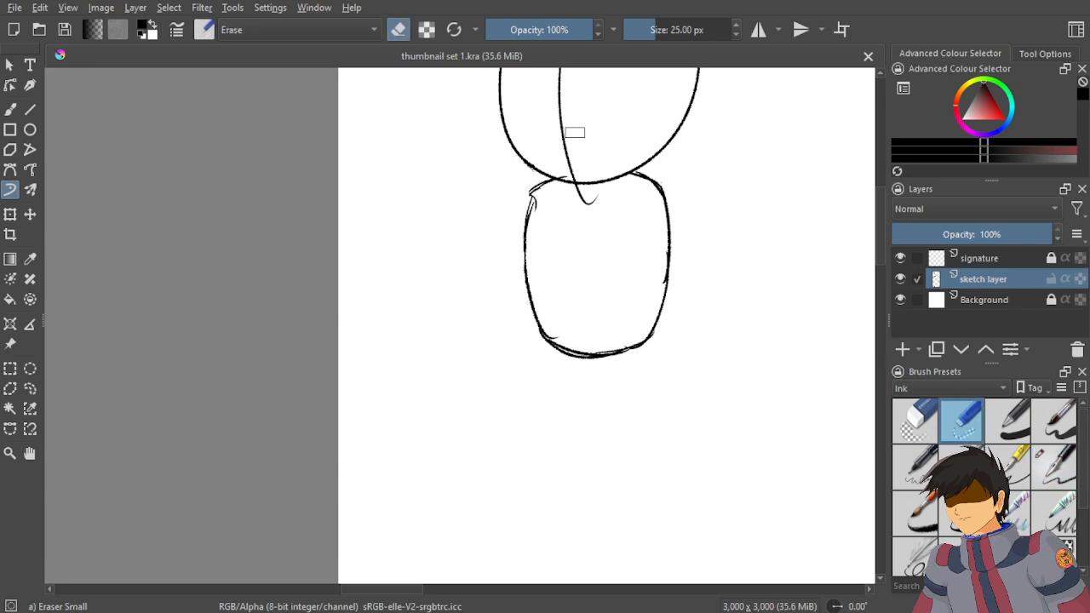
pyautogui.scroll(8, 577, 131)
pyautogui.moveTo(734, 156)
pyautogui.mouseDown()
pyautogui.moveTo(696, 167)
pyautogui.moveTo(684, 129)
pyautogui.moveTo(650, 152)
pyautogui.moveTo(676, 134)
pyautogui.moveTo(734, 154)
pyautogui.moveTo(689, 145)
pyautogui.moveTo(670, 126)
pyautogui.moveTo(640, 154)
pyautogui.moveTo(903, 171)
pyautogui.mouseUp()
pyautogui.hotkey('ctrl', 'z')
pyautogui.hotkey('ctrl', 'z')
pyautogui.scroll(1, 693, 154)
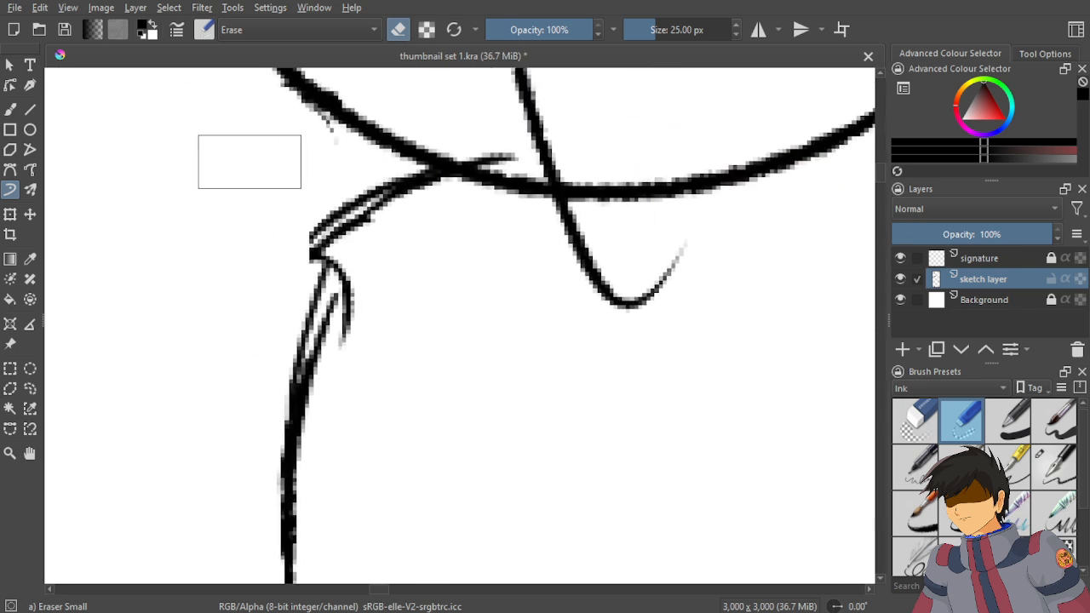
pyautogui.moveTo(249, 159)
pyautogui.mouseDown()
pyautogui.moveTo(406, 203)
pyautogui.moveTo(325, 192)
pyautogui.moveTo(275, 145)
pyautogui.moveTo(298, 212)
pyautogui.moveTo(336, 227)
pyautogui.mouseUp()
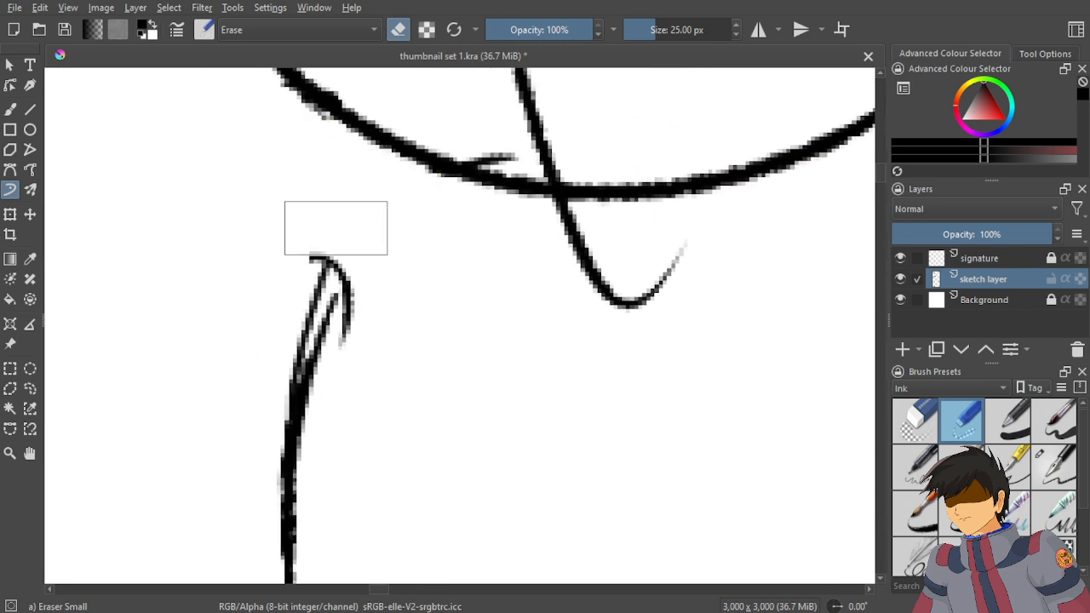
# Erase the remaining sides and base of the torso, leaving only the head construction.
pyautogui.scroll(-5, 335, 226)
pyautogui.scroll(-4, 445, 265)
pyautogui.scroll(4, 454, 282)
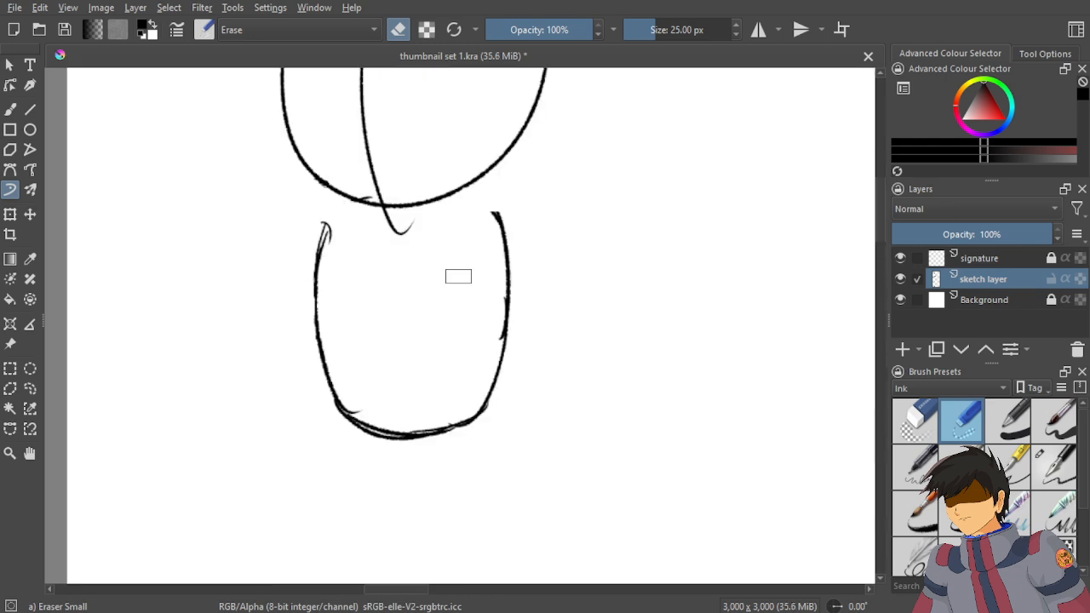
pyautogui.moveTo(494, 254); pyautogui.dragTo(613, 214)
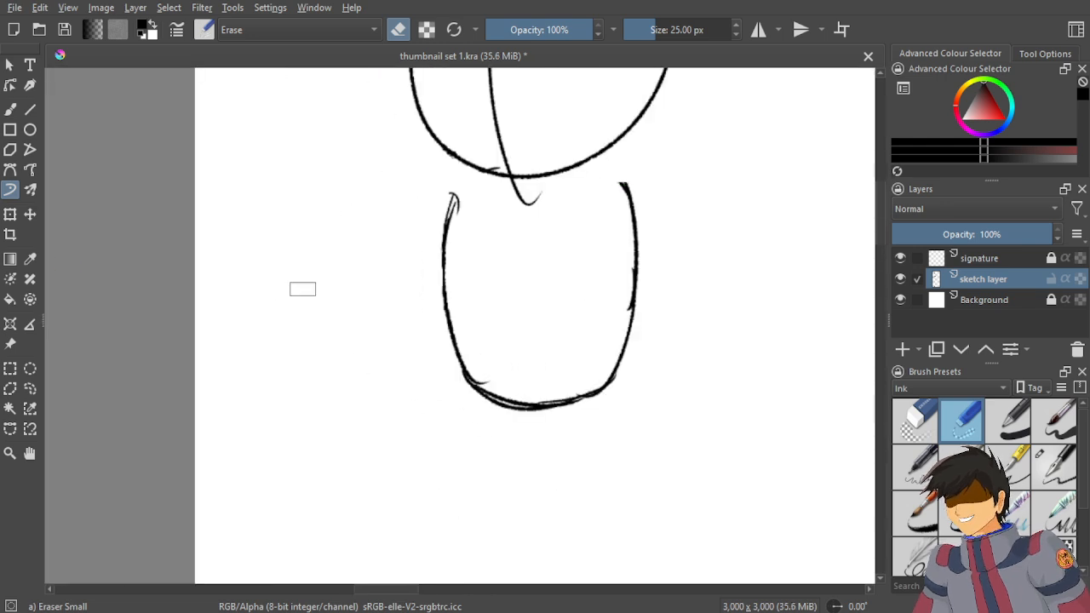
pyautogui.moveTo(610, 236)
pyautogui.mouseDown()
pyautogui.moveTo(588, 418)
pyautogui.moveTo(669, 226)
pyautogui.moveTo(517, 376)
pyautogui.moveTo(561, 396)
pyautogui.moveTo(501, 436)
pyautogui.moveTo(612, 353)
pyautogui.moveTo(563, 381)
pyautogui.moveTo(424, 378)
pyautogui.moveTo(478, 440)
pyautogui.moveTo(448, 442)
pyautogui.moveTo(486, 343)
pyautogui.moveTo(474, 286)
pyautogui.moveTo(430, 337)
pyautogui.moveTo(454, 327)
pyautogui.moveTo(450, 180)
pyautogui.mouseUp()
# Draw the two short sides of a narrower torso below the head oval with the 7 px Ink-4 Pen Rough brush.
pyautogui.click(1047, 465)
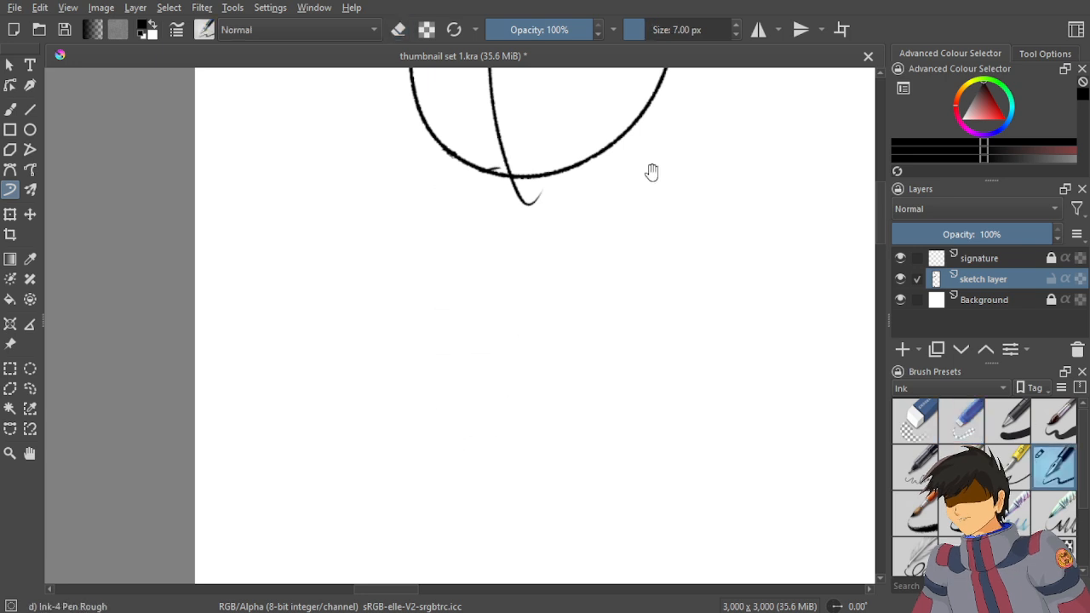
pyautogui.scroll(4, 652, 170)
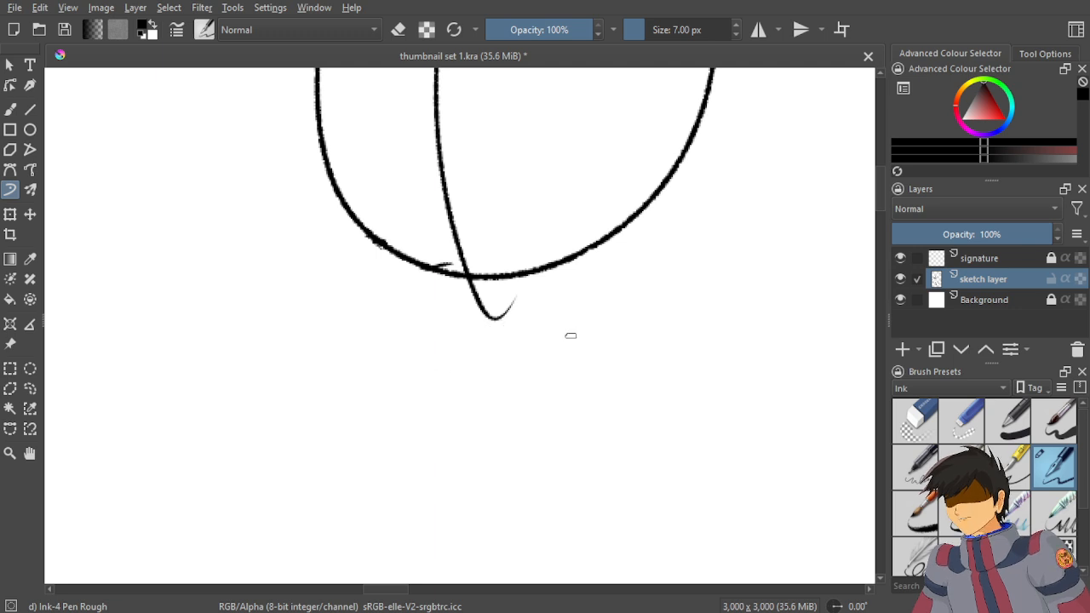
pyautogui.moveTo(570, 261); pyautogui.dragTo(563, 313)
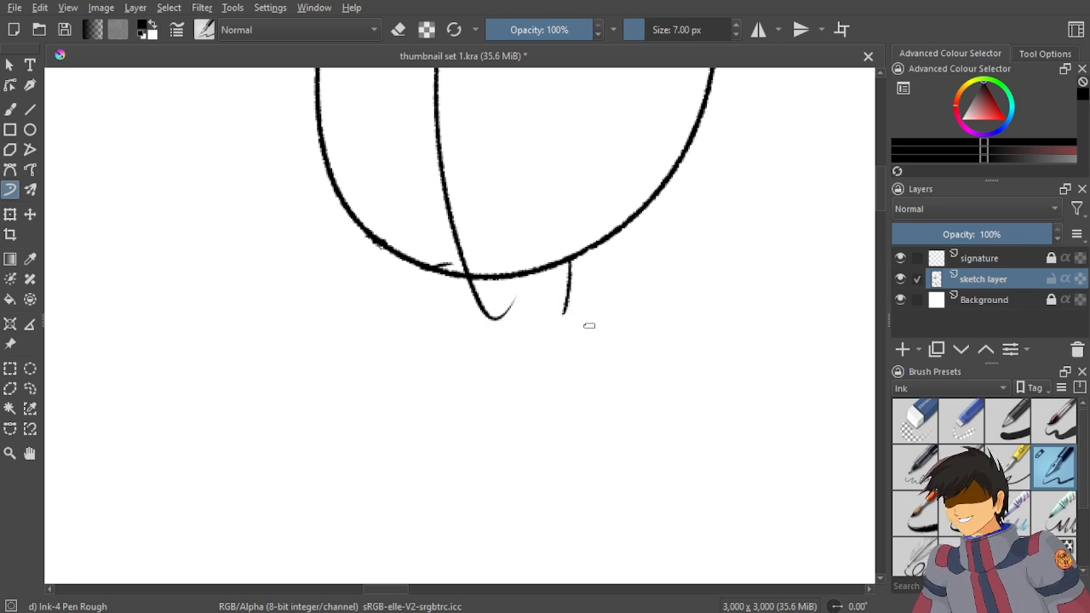
pyautogui.scroll(-3, 413, 273)
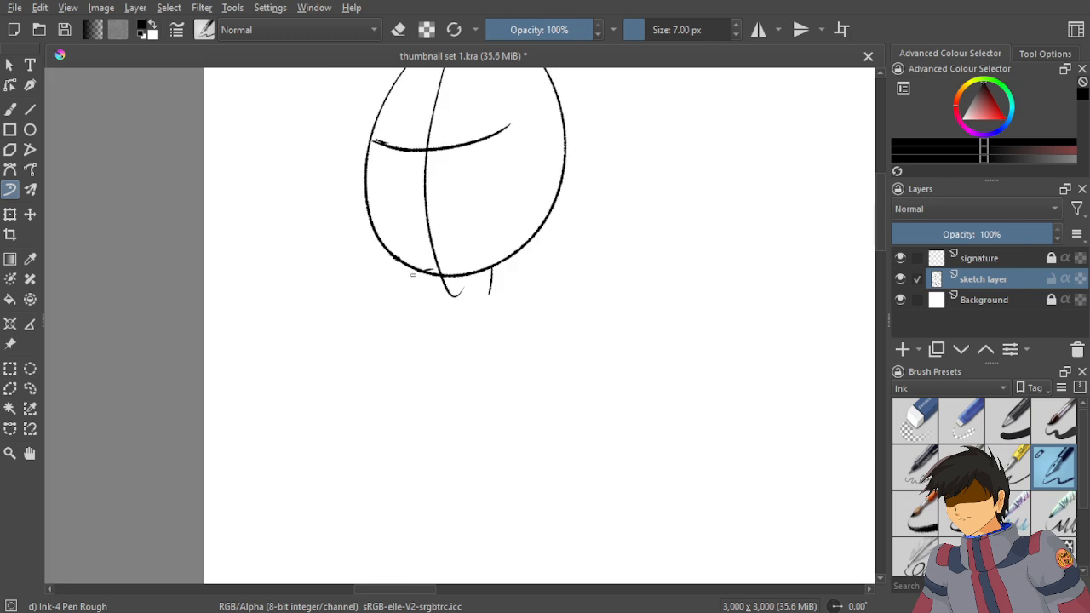
pyautogui.scroll(4, 414, 279)
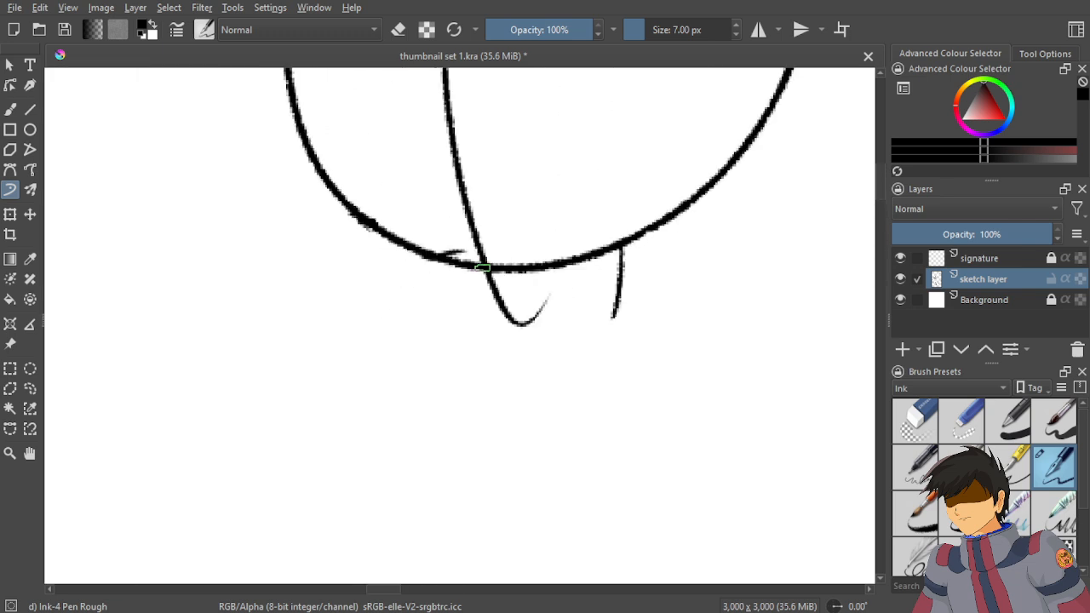
pyautogui.moveTo(467, 270)
pyautogui.mouseDown()
pyautogui.moveTo(476, 307)
pyautogui.moveTo(465, 287)
pyautogui.moveTo(496, 318)
pyautogui.moveTo(486, 381)
pyautogui.mouseUp()
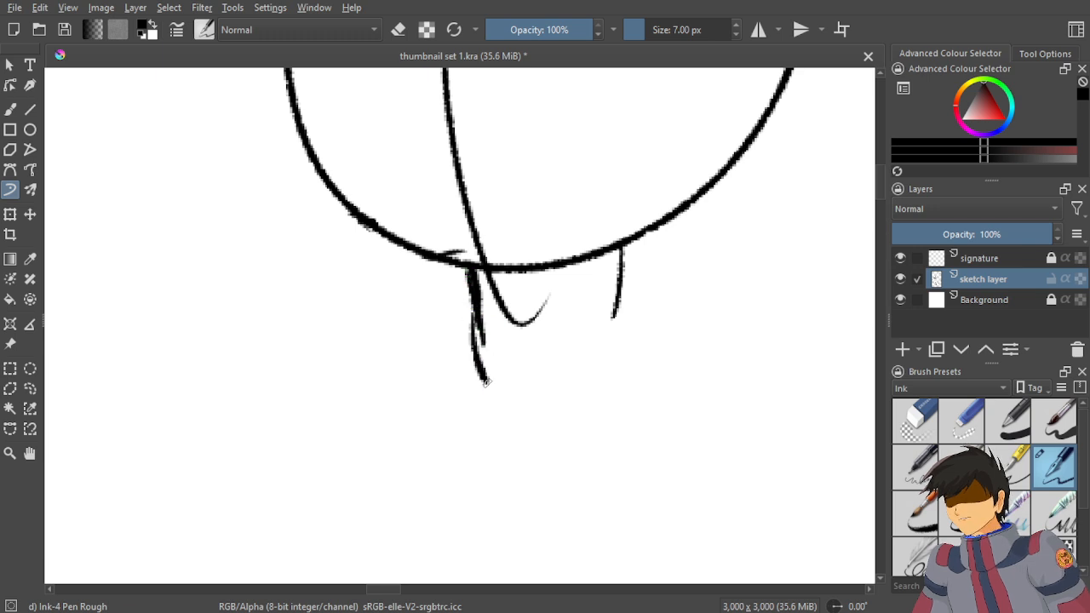
# Try to close the narrow torso with a tapered right side and rounded base, and undo those strokes.
pyautogui.moveTo(616, 302); pyautogui.dragTo(542, 417)
pyautogui.moveTo(606, 324); pyautogui.dragTo(533, 397)
pyautogui.moveTo(577, 381); pyautogui.dragTo(522, 408)
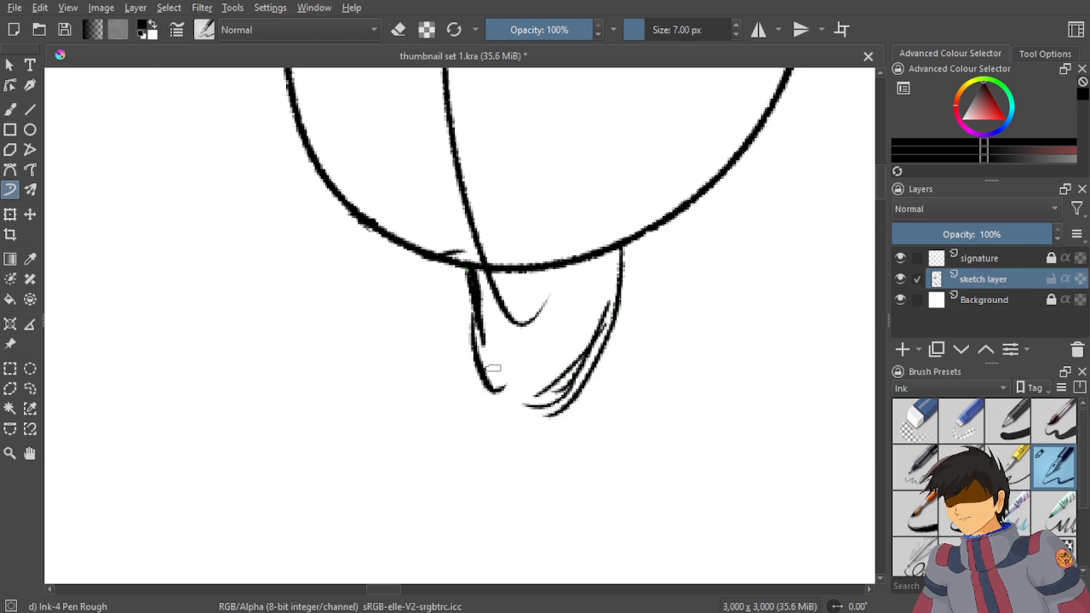
pyautogui.moveTo(476, 343)
pyautogui.mouseDown()
pyautogui.moveTo(517, 426)
pyautogui.moveTo(550, 420)
pyautogui.mouseUp()
pyautogui.moveTo(578, 393)
pyautogui.mouseDown()
pyautogui.moveTo(492, 421)
pyautogui.moveTo(510, 422)
pyautogui.mouseUp()
pyautogui.moveTo(584, 369); pyautogui.dragTo(529, 412)
pyautogui.moveTo(618, 349); pyautogui.dragTo(539, 412)
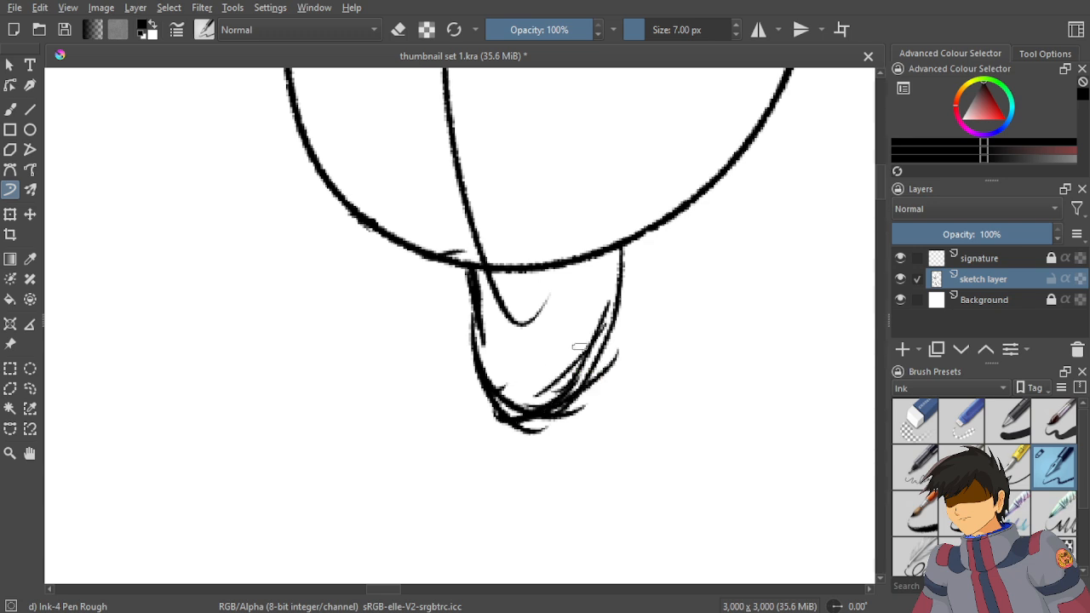
pyautogui.hotkey('ctrl', 'z')
pyautogui.hotkey('ctrl', 'z')
pyautogui.hotkey('ctrl', 'z')
pyautogui.hotkey('ctrl', 'z')
pyautogui.hotkey('ctrl', 'z')
pyautogui.hotkey('ctrl', 'z')
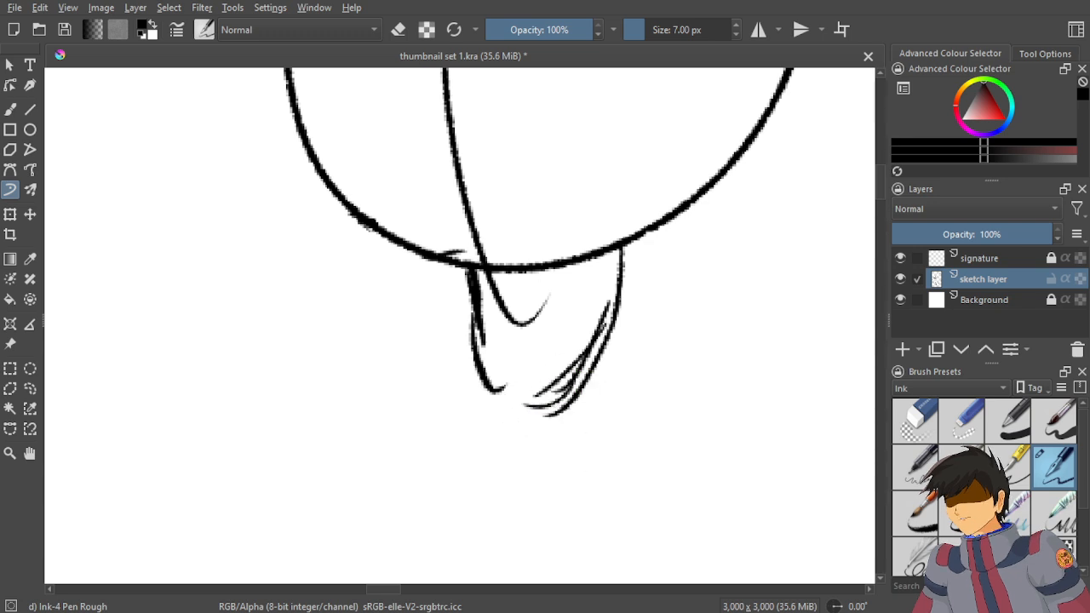
pyautogui.hotkey('ctrl', 'z')
pyautogui.hotkey('ctrl', 'z')
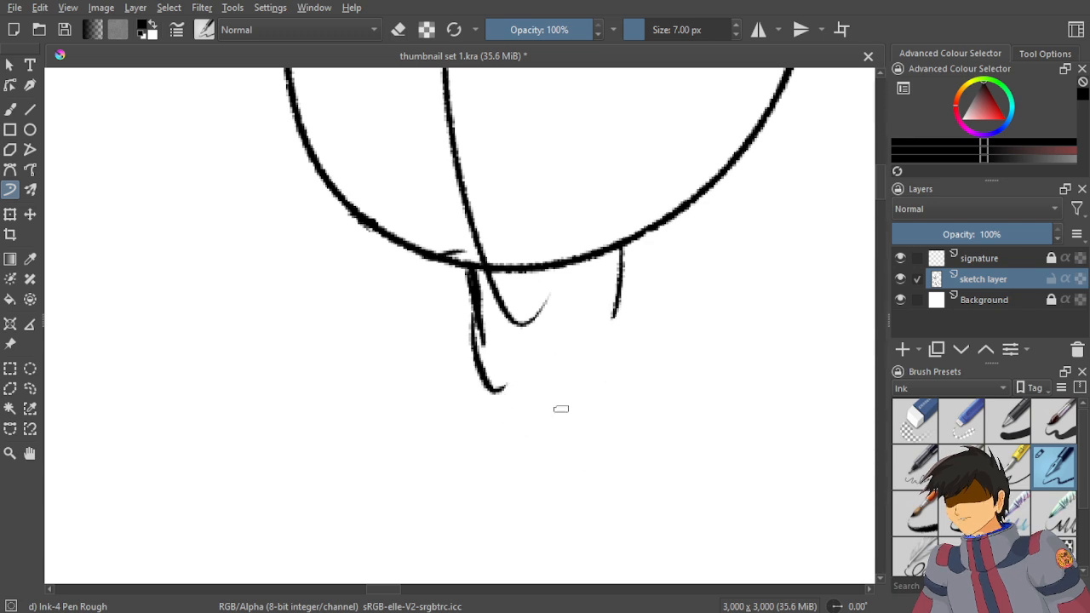
# Close the narrow neck shape below the head oval with a tapered right side and pointed base, and thicken its left edge.
pyautogui.moveTo(470, 357)
pyautogui.mouseDown()
pyautogui.moveTo(499, 414)
pyautogui.moveTo(519, 418)
pyautogui.mouseUp()
pyautogui.moveTo(521, 385); pyautogui.dragTo(476, 396)
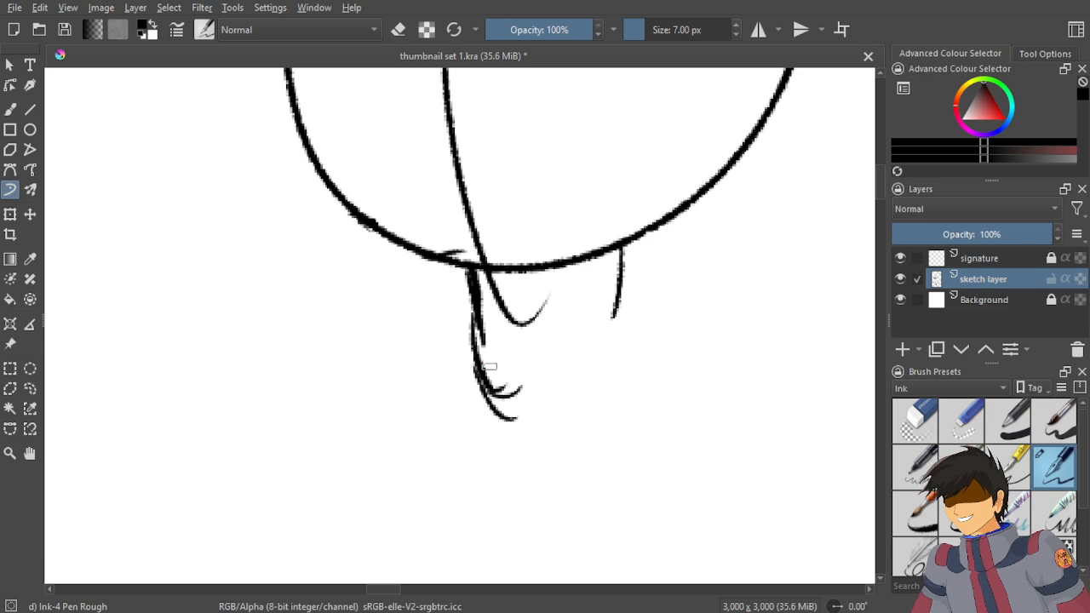
pyautogui.moveTo(616, 309); pyautogui.dragTo(551, 400)
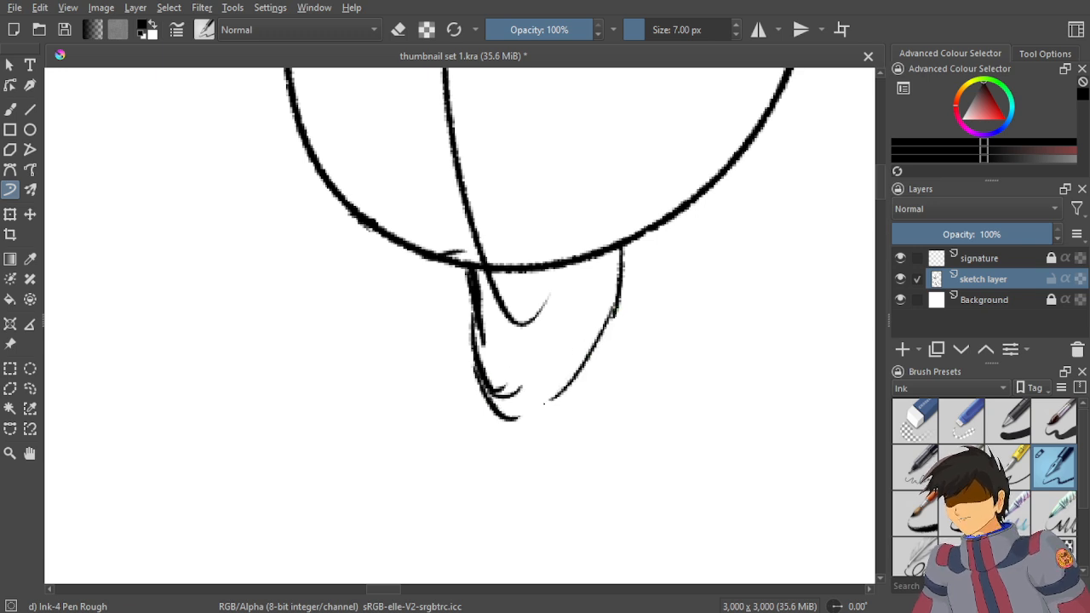
pyautogui.moveTo(601, 353)
pyautogui.mouseDown()
pyautogui.moveTo(514, 400)
pyautogui.moveTo(519, 412)
pyautogui.moveTo(621, 305)
pyautogui.moveTo(635, 306)
pyautogui.mouseUp()
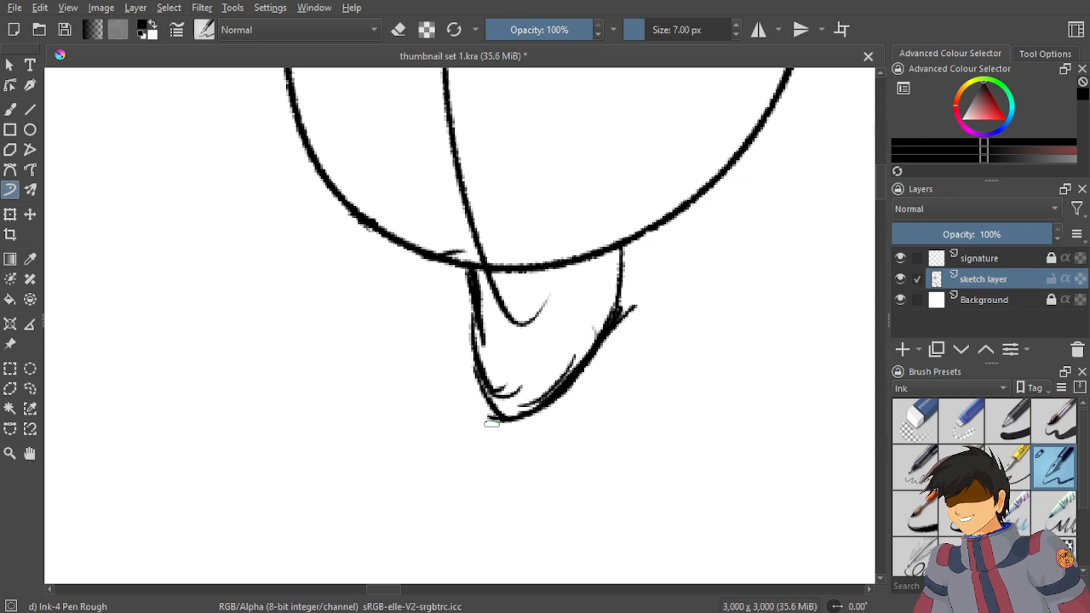
pyautogui.moveTo(466, 305); pyautogui.dragTo(473, 370)
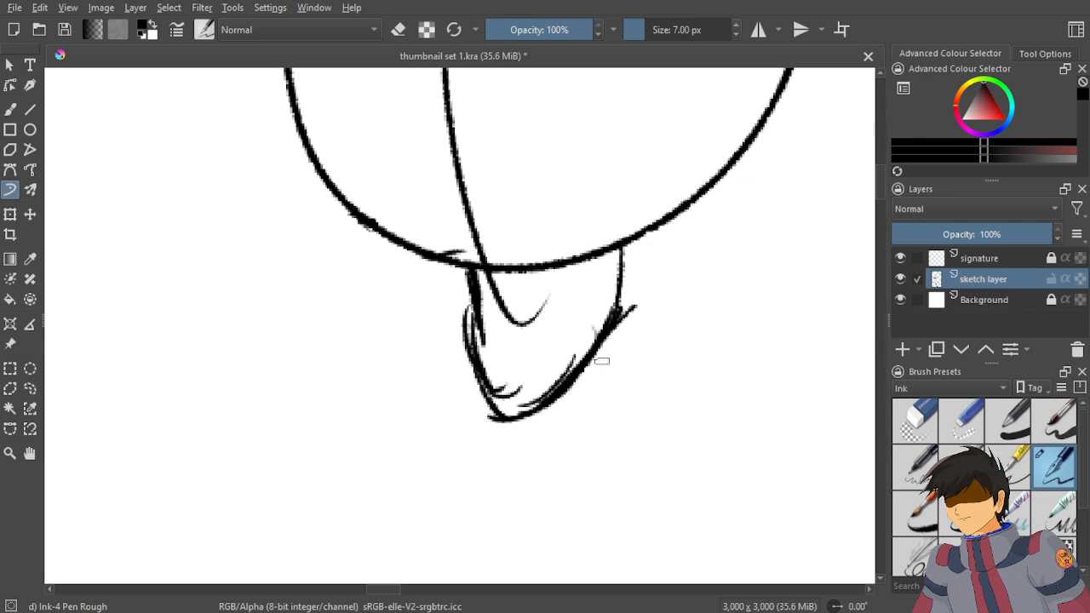
pyautogui.moveTo(459, 274)
pyautogui.mouseDown()
pyautogui.moveTo(470, 332)
pyautogui.moveTo(464, 289)
pyautogui.mouseUp()
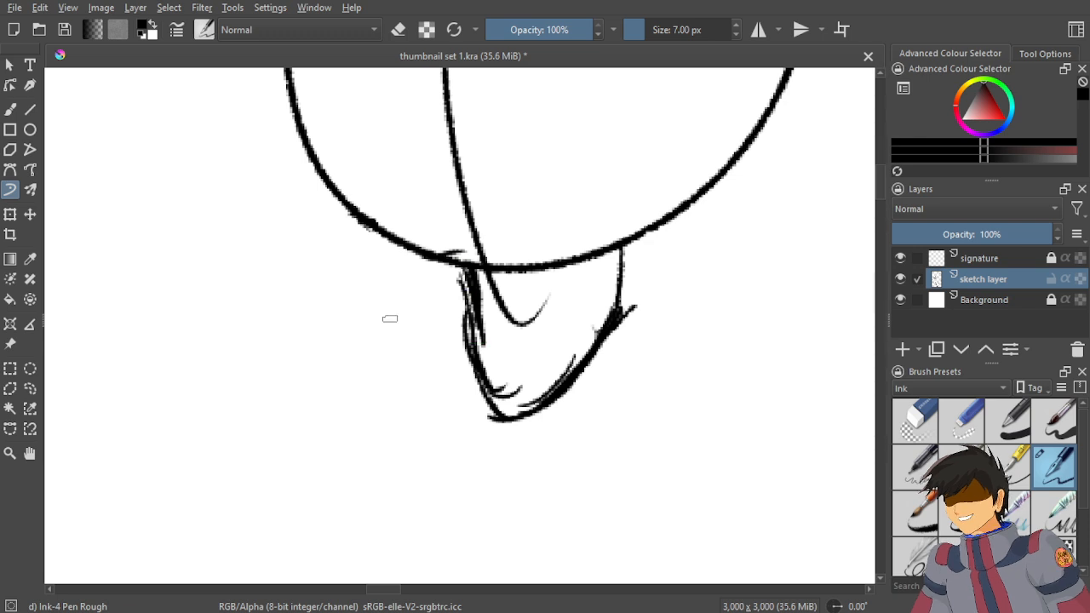
pyautogui.moveTo(451, 265); pyautogui.dragTo(469, 315)
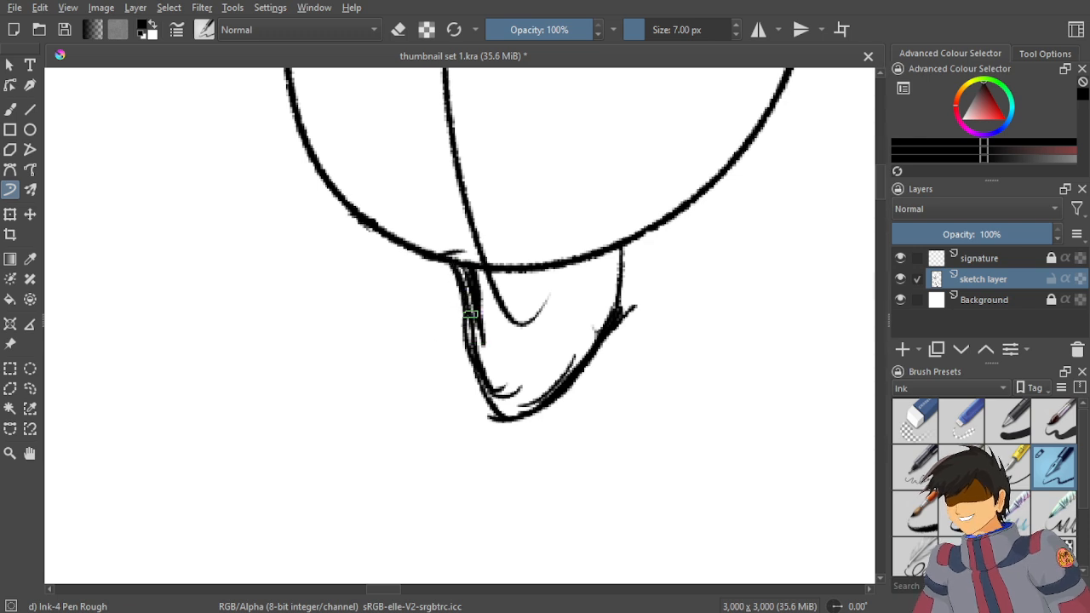
# Draw short sloping shoulder strokes outward from both sides of the neck.
pyautogui.press('-')
pyautogui.press('-')
pyautogui.press('-')
pyautogui.press('-')
pyautogui.press('-')
pyautogui.press('-')
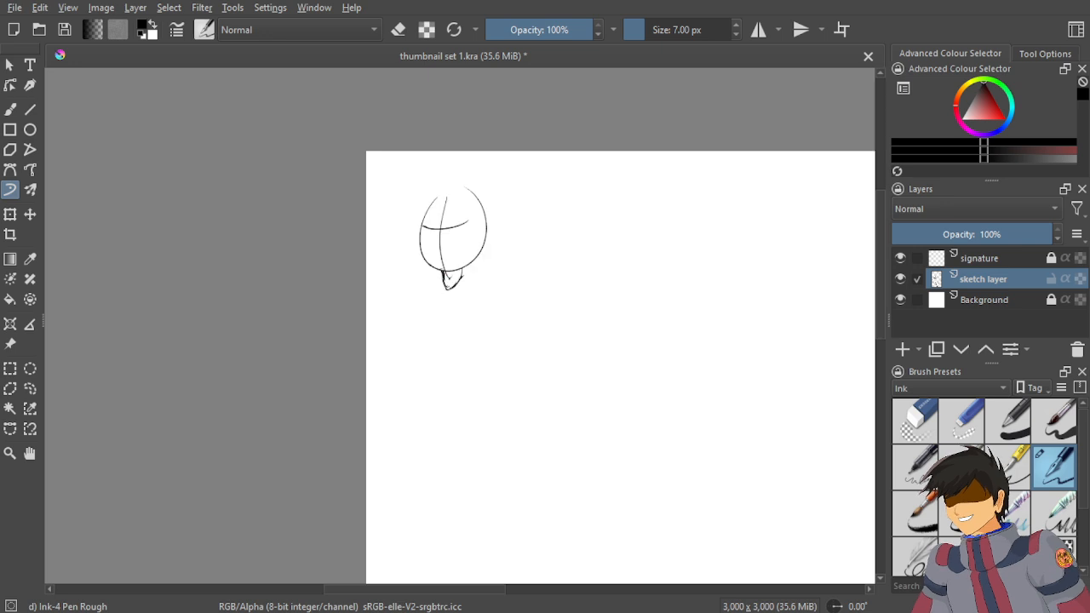
pyautogui.scroll(7, 469, 272)
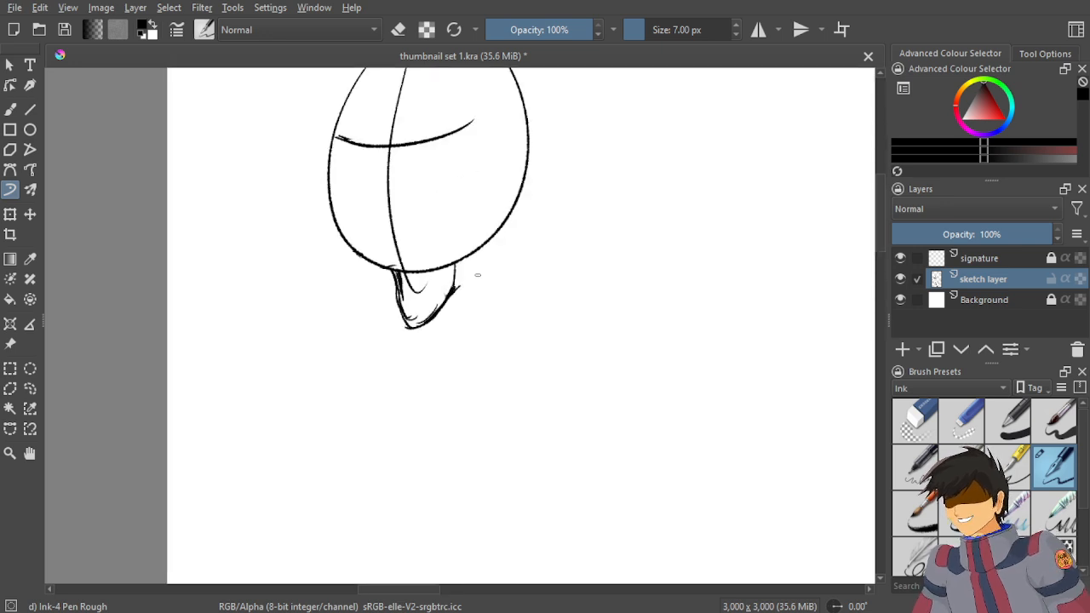
pyautogui.moveTo(442, 339); pyautogui.dragTo(535, 299)
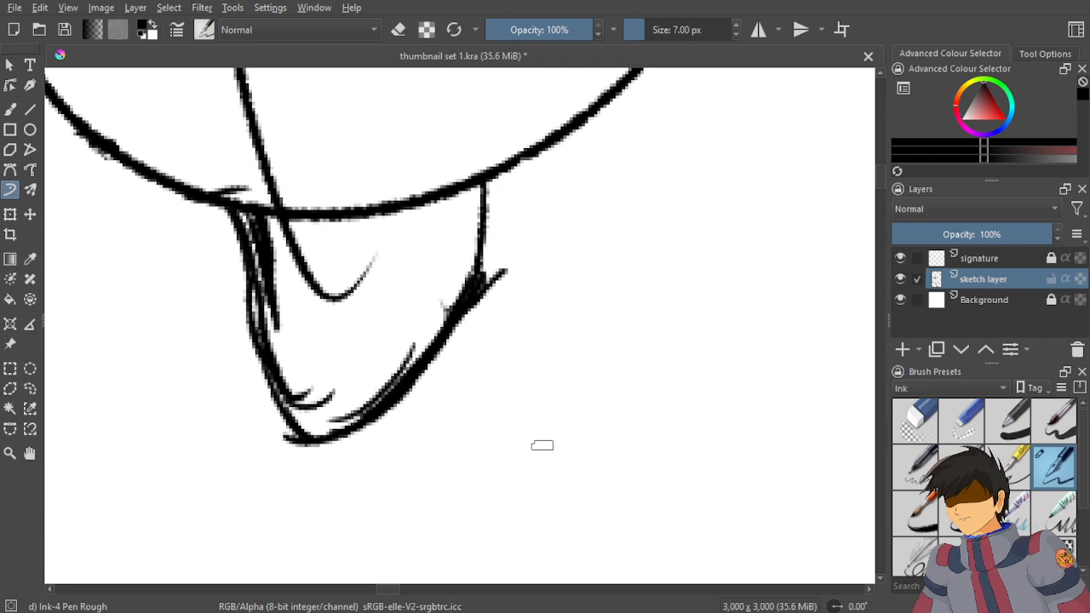
pyautogui.moveTo(479, 282)
pyautogui.mouseDown()
pyautogui.moveTo(477, 247)
pyautogui.moveTo(536, 257)
pyautogui.moveTo(587, 287)
pyautogui.mouseUp()
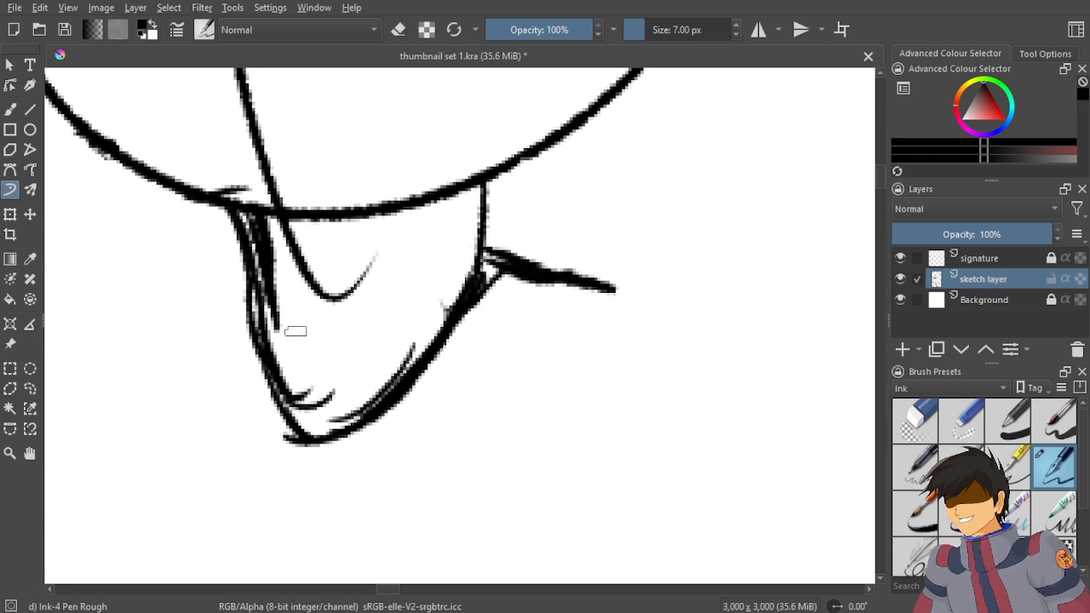
pyautogui.moveTo(243, 283); pyautogui.dragTo(171, 322)
pyautogui.moveTo(240, 303); pyautogui.dragTo(143, 345)
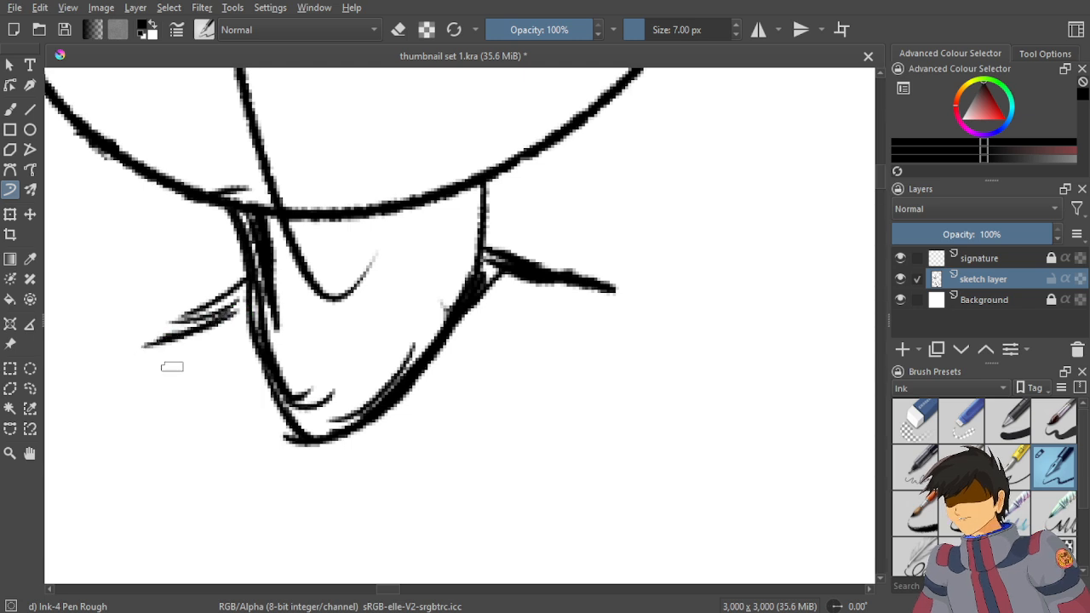
# Check the head, neck and shoulder proportions against the whole canvas and the reference images beside it.
pyautogui.scroll(-5, 172, 366)
pyautogui.moveTo(175, 306); pyautogui.dragTo(523, 226)
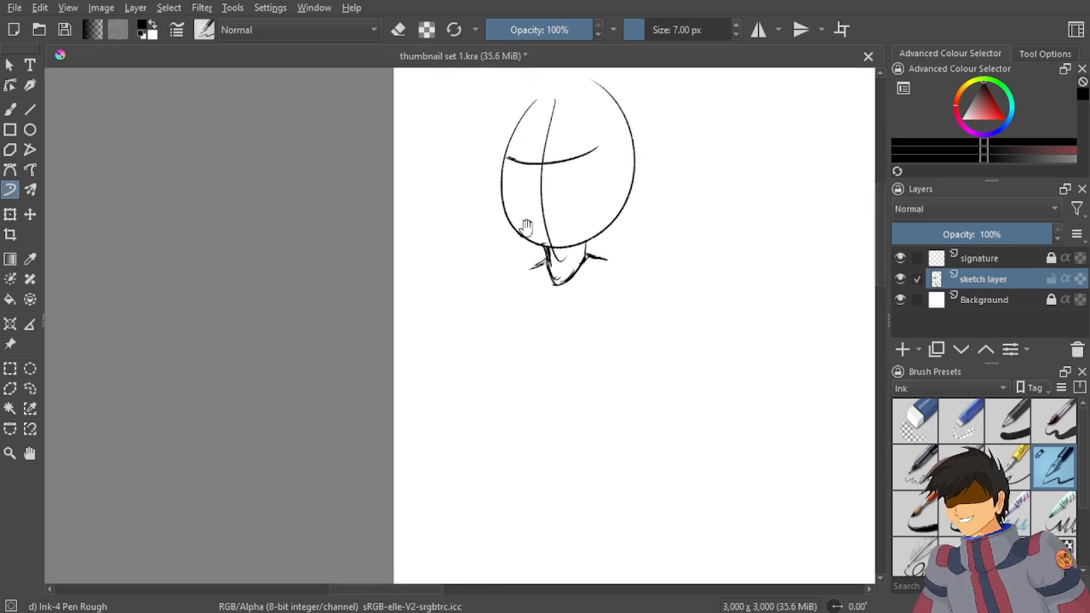
pyautogui.scroll(-5, 436, 313)
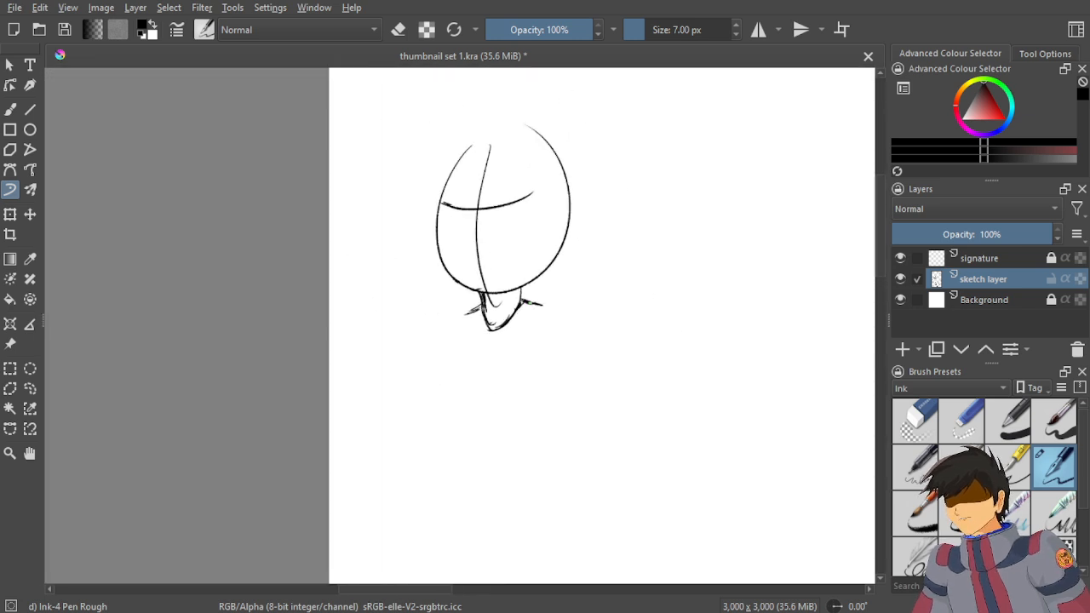
pyautogui.scroll(3, 553, 302)
pyautogui.scroll(-4, 554, 302)
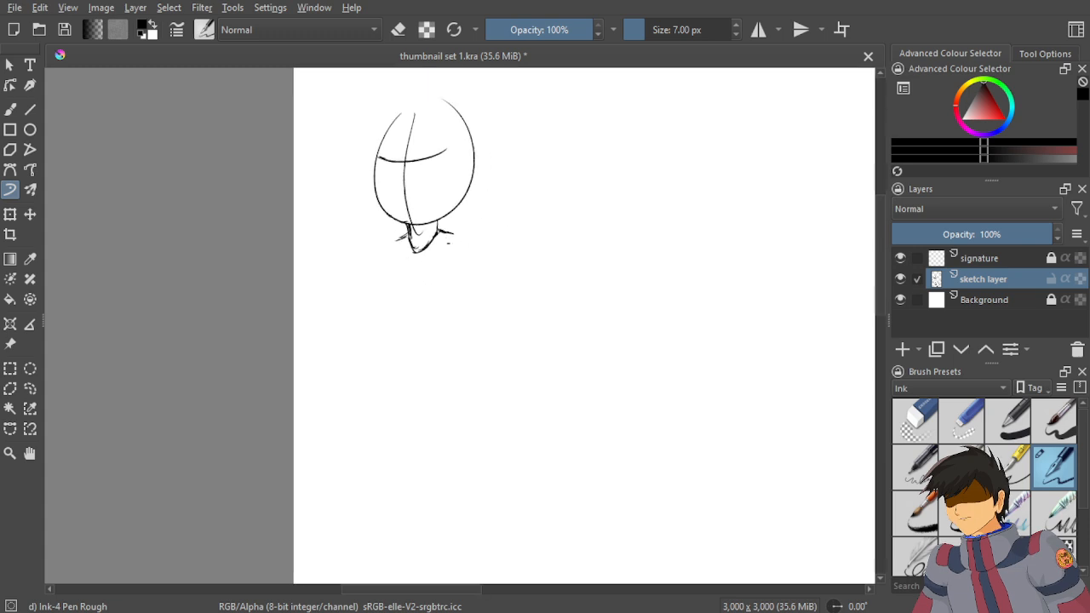
pyautogui.scroll(-1, 459, 294)
pyautogui.scroll(5, 459, 295)
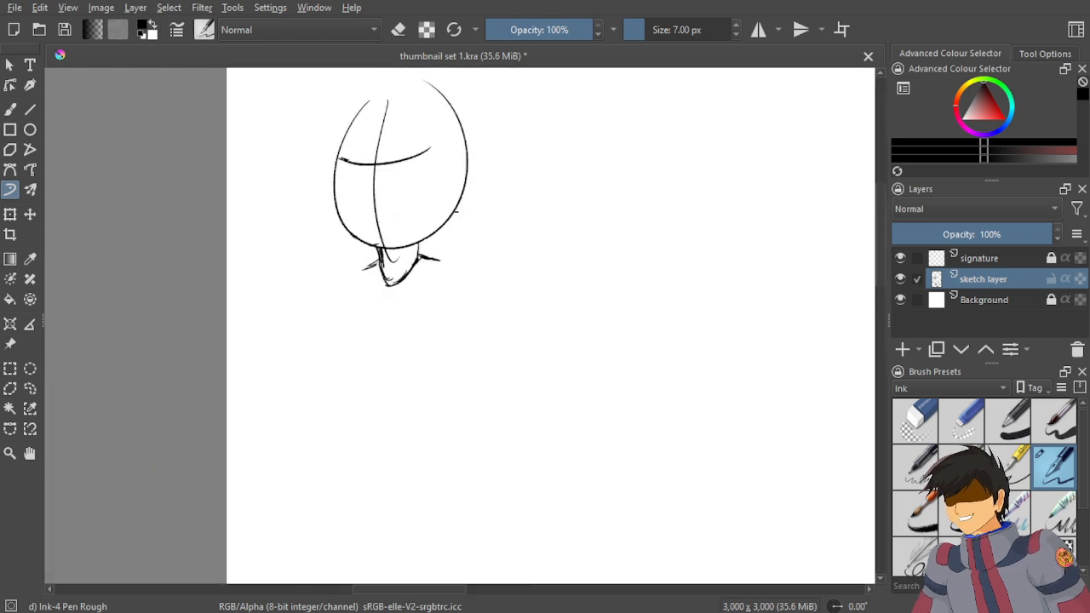
pyautogui.scroll(-4, 459, 294)
pyautogui.scroll(-3, 493, 366)
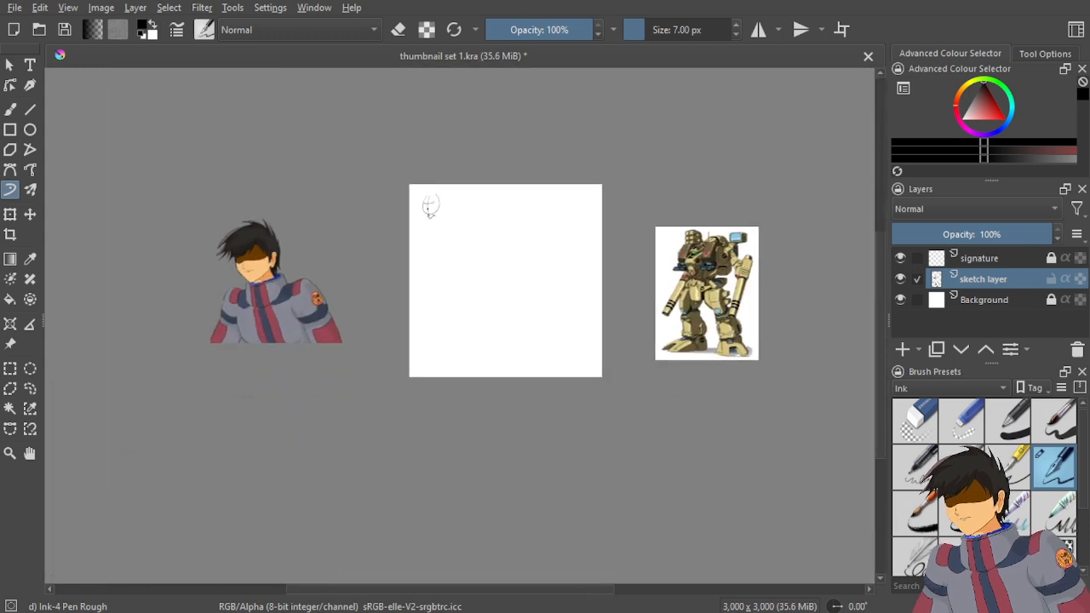
pyautogui.scroll(7, 482, 232)
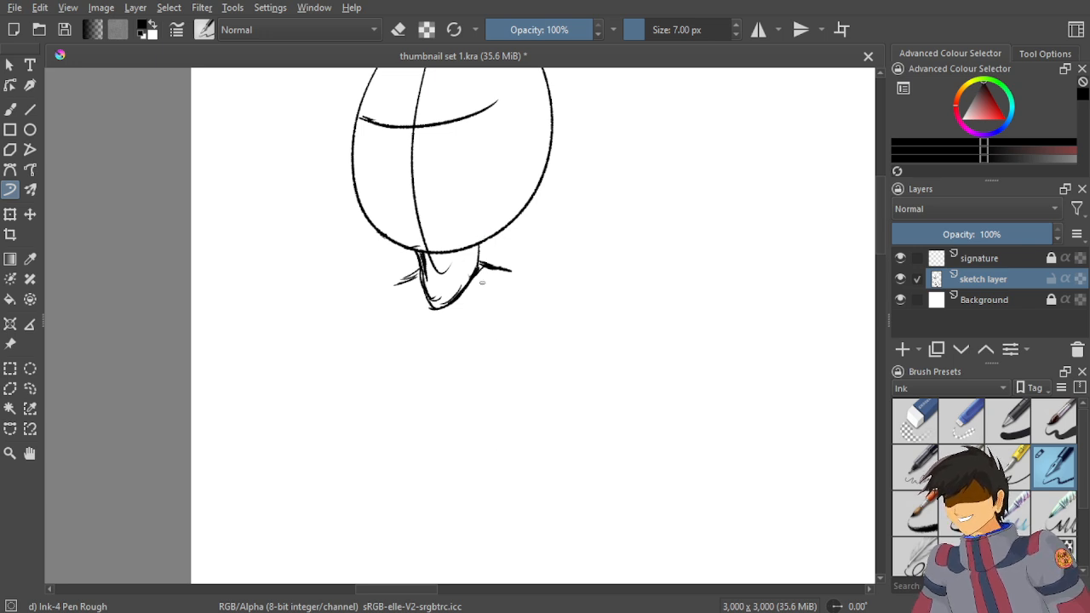
# Extend both shoulder lines outward and draw the upper torso sides down from their ends.
pyautogui.moveTo(498, 267)
pyautogui.mouseDown()
pyautogui.moveTo(566, 277)
pyautogui.moveTo(554, 284)
pyautogui.moveTo(561, 297)
pyautogui.mouseUp()
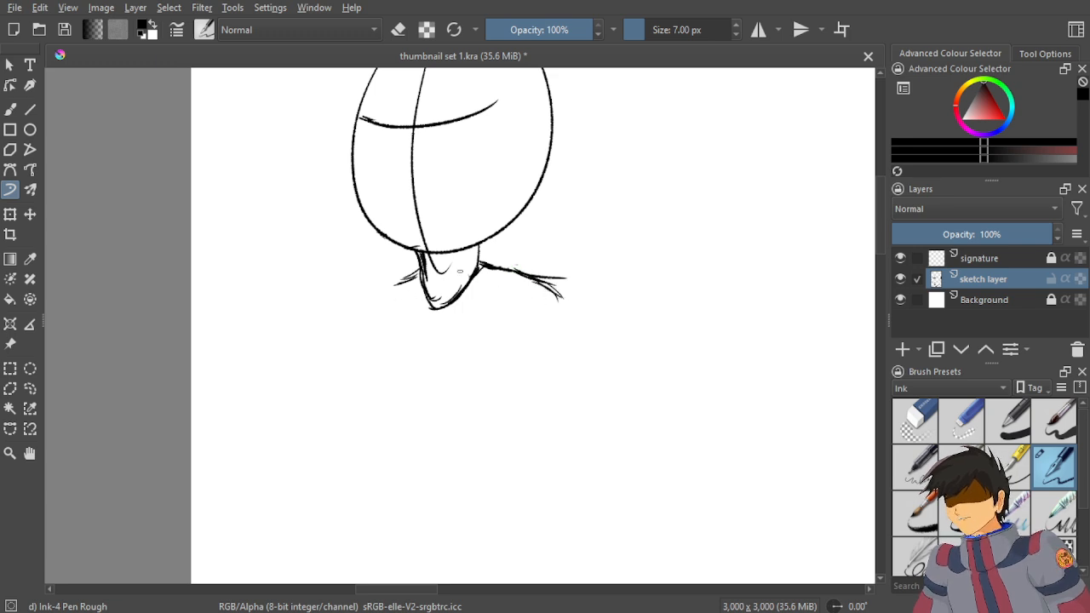
pyautogui.moveTo(386, 282)
pyautogui.mouseDown()
pyautogui.moveTo(356, 296)
pyautogui.moveTo(412, 288)
pyautogui.mouseUp()
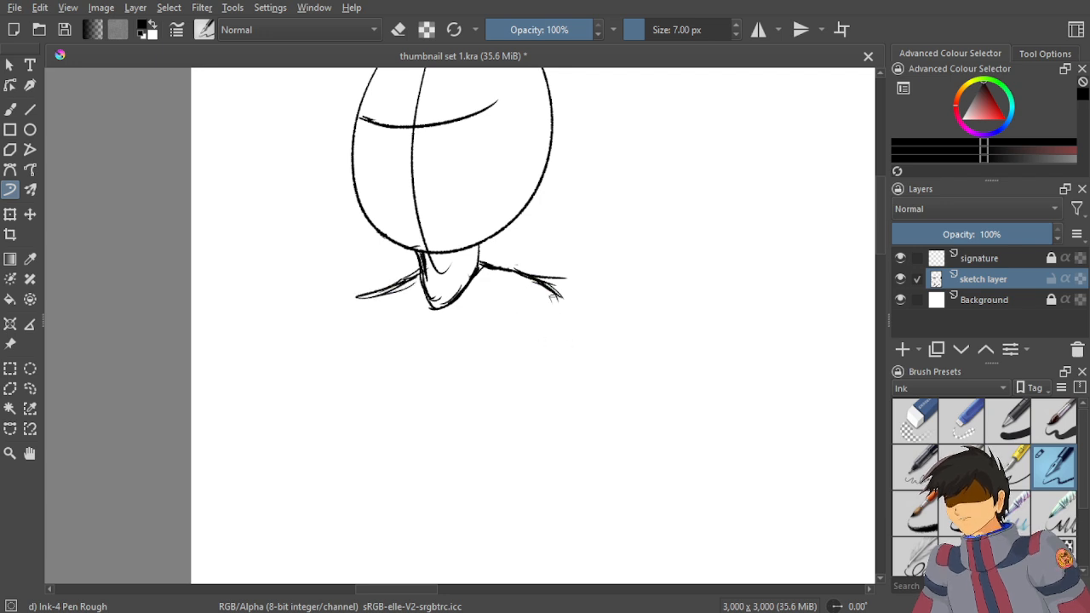
pyautogui.moveTo(553, 296)
pyautogui.mouseDown()
pyautogui.moveTo(558, 361)
pyautogui.moveTo(568, 358)
pyautogui.mouseUp()
pyautogui.moveTo(559, 317); pyautogui.dragTo(553, 386)
pyautogui.moveTo(561, 335); pyautogui.dragTo(558, 405)
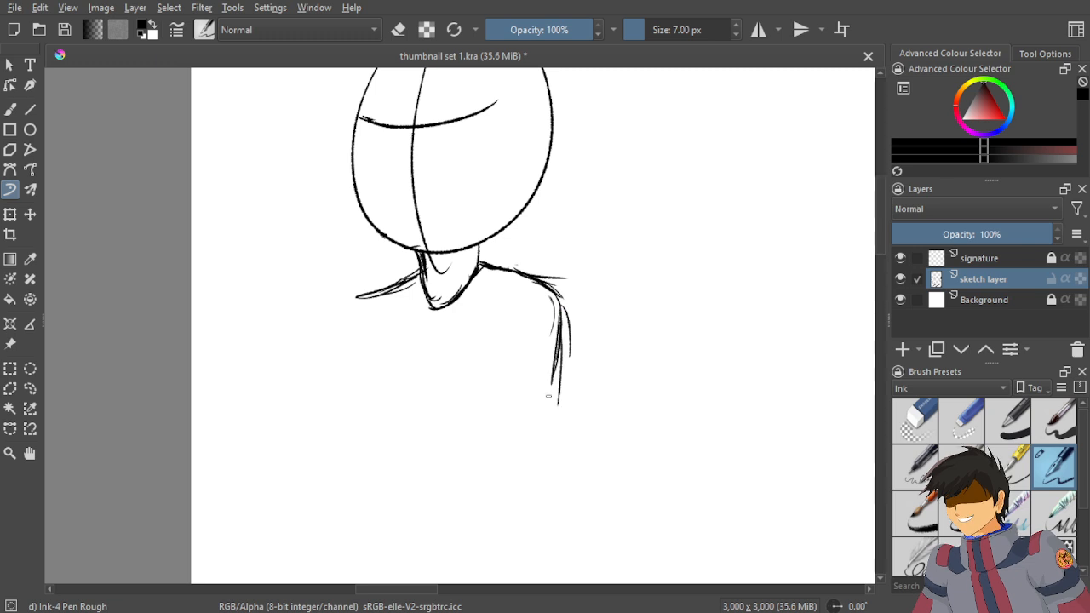
pyautogui.moveTo(368, 303)
pyautogui.mouseDown()
pyautogui.moveTo(363, 352)
pyautogui.moveTo(385, 412)
pyautogui.mouseUp()
pyautogui.moveTo(359, 328); pyautogui.dragTo(391, 458)
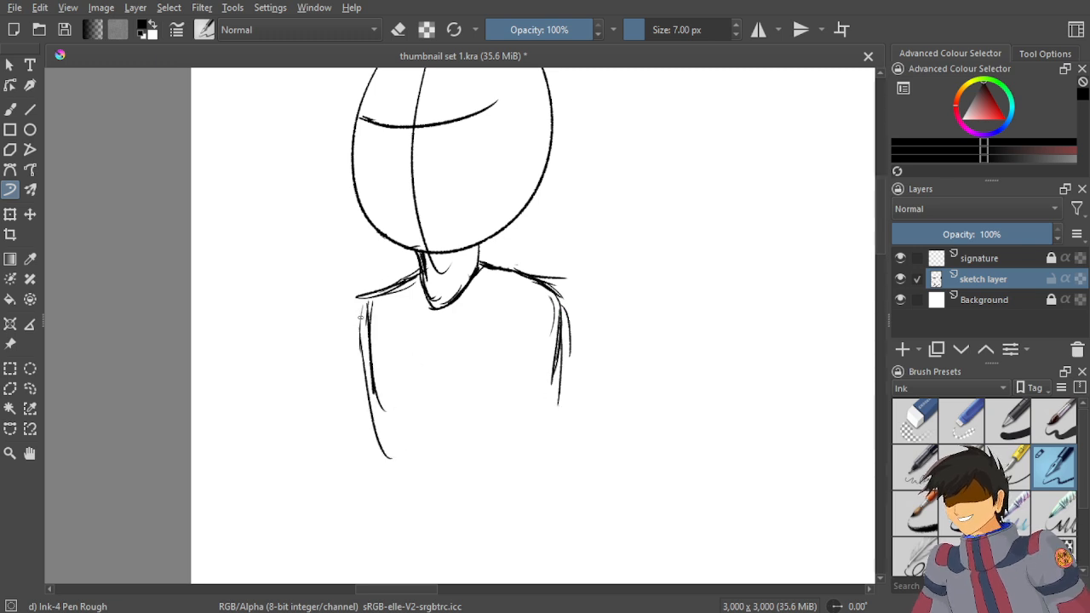
# Lengthen both torso sides with overlapping strokes that taper inward toward the waist.
pyautogui.moveTo(360, 317); pyautogui.dragTo(395, 492)
pyautogui.moveTo(556, 452)
pyautogui.mouseDown()
pyautogui.moveTo(567, 363)
pyautogui.moveTo(531, 468)
pyautogui.mouseUp()
pyautogui.moveTo(566, 375); pyautogui.dragTo(528, 488)
pyautogui.moveTo(570, 402); pyautogui.dragTo(533, 485)
pyautogui.moveTo(555, 422)
pyautogui.mouseDown()
pyautogui.moveTo(523, 488)
pyautogui.moveTo(535, 477)
pyautogui.mouseUp()
pyautogui.moveTo(560, 414); pyautogui.dragTo(536, 482)
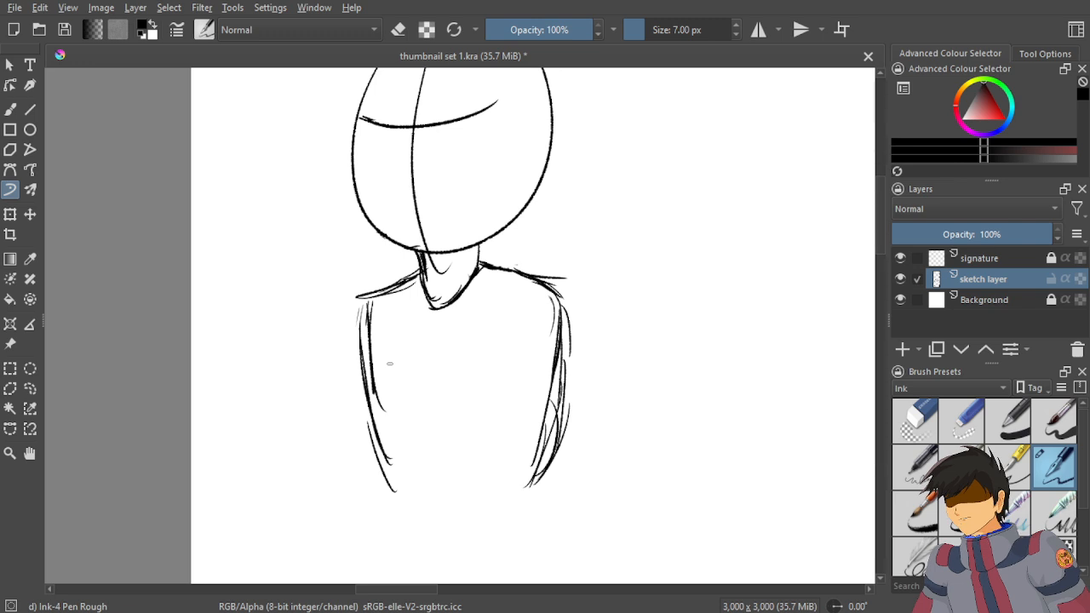
# Reinforce the left torso side and curve the lower ends of both sides inward.
pyautogui.scroll(-5, 393, 308)
pyautogui.moveTo(394, 308); pyautogui.dragTo(508, 240)
pyautogui.scroll(3, 525, 230)
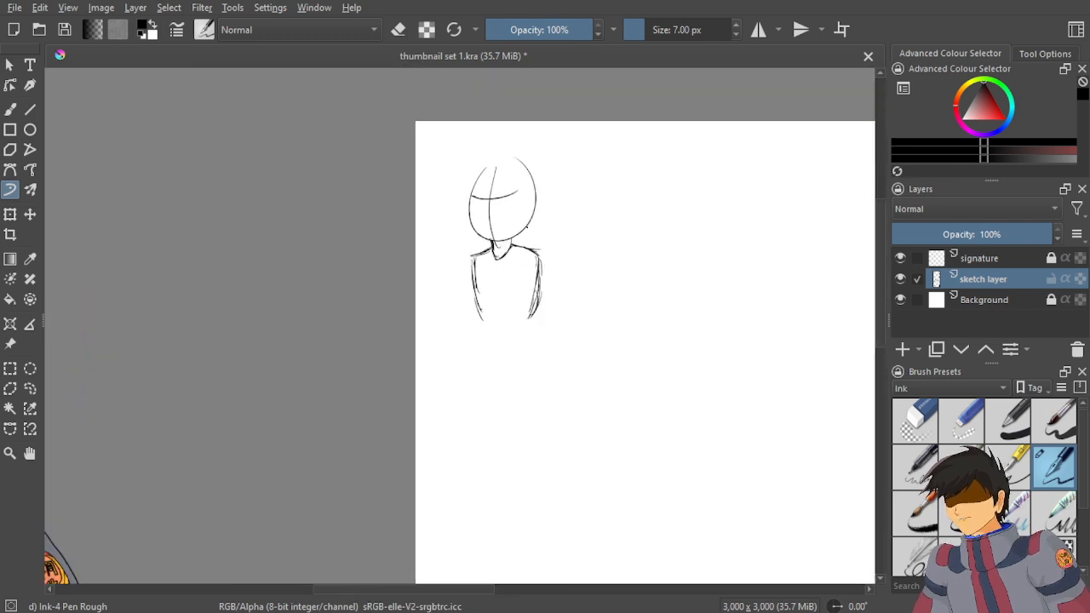
pyautogui.scroll(2, 518, 306)
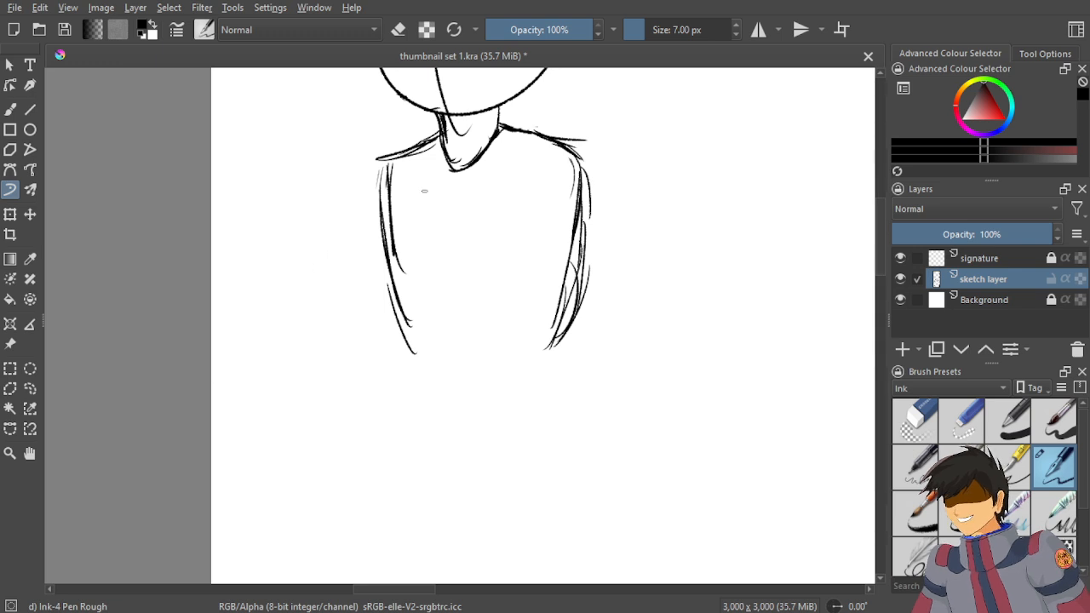
pyautogui.rightClick(384, 197)
pyautogui.click(552, 299)
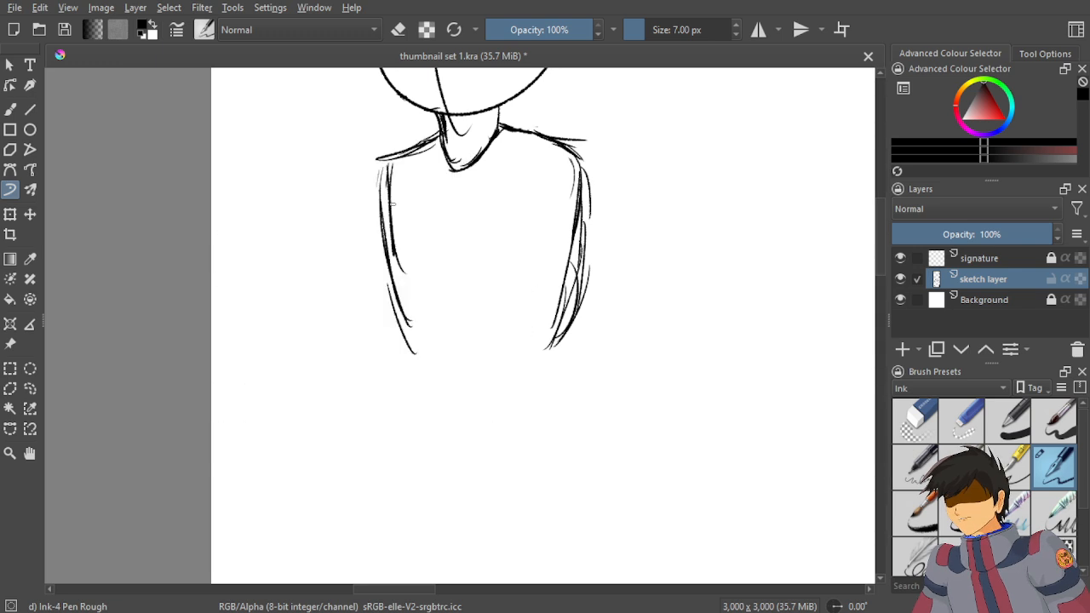
pyautogui.moveTo(378, 160); pyautogui.dragTo(392, 351)
pyautogui.moveTo(381, 189); pyautogui.dragTo(400, 340)
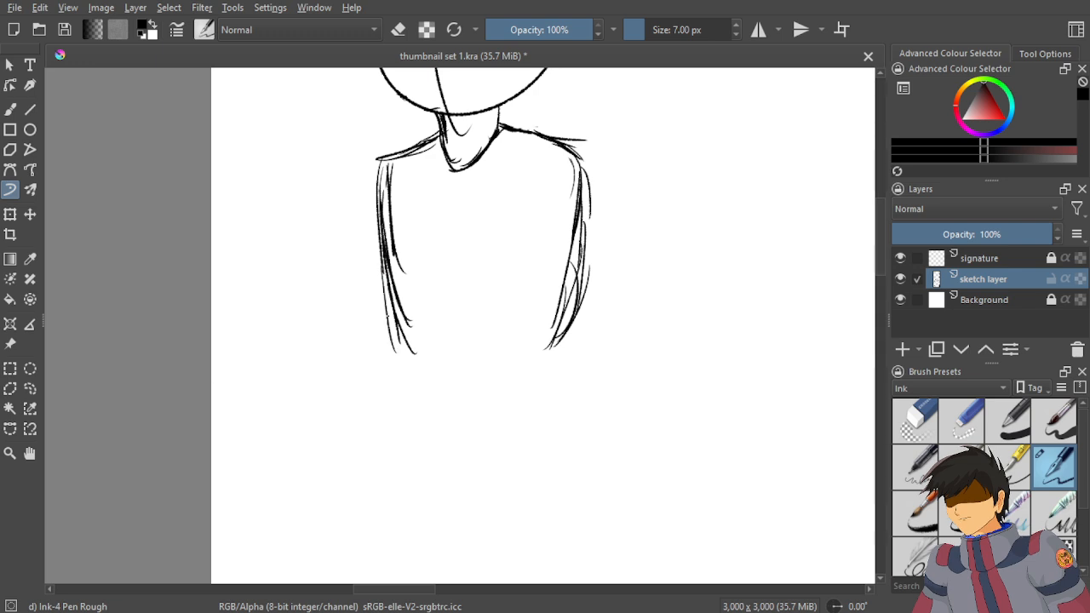
pyautogui.moveTo(385, 288); pyautogui.dragTo(436, 372)
pyautogui.moveTo(569, 303); pyautogui.dragTo(529, 373)
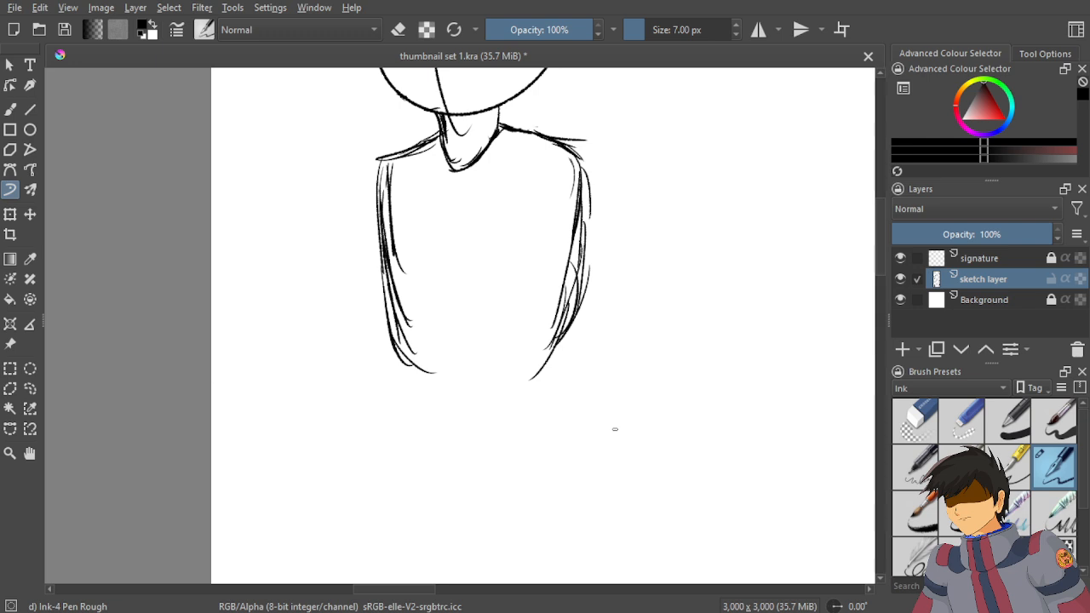
# Close the torso with a rounded base joining the two sides.
pyautogui.moveTo(389, 335)
pyautogui.mouseDown()
pyautogui.moveTo(412, 399)
pyautogui.moveTo(460, 413)
pyautogui.mouseUp()
pyautogui.moveTo(407, 376); pyautogui.dragTo(501, 398)
pyautogui.moveTo(424, 400); pyautogui.dragTo(542, 365)
pyautogui.moveTo(576, 320); pyautogui.dragTo(506, 393)
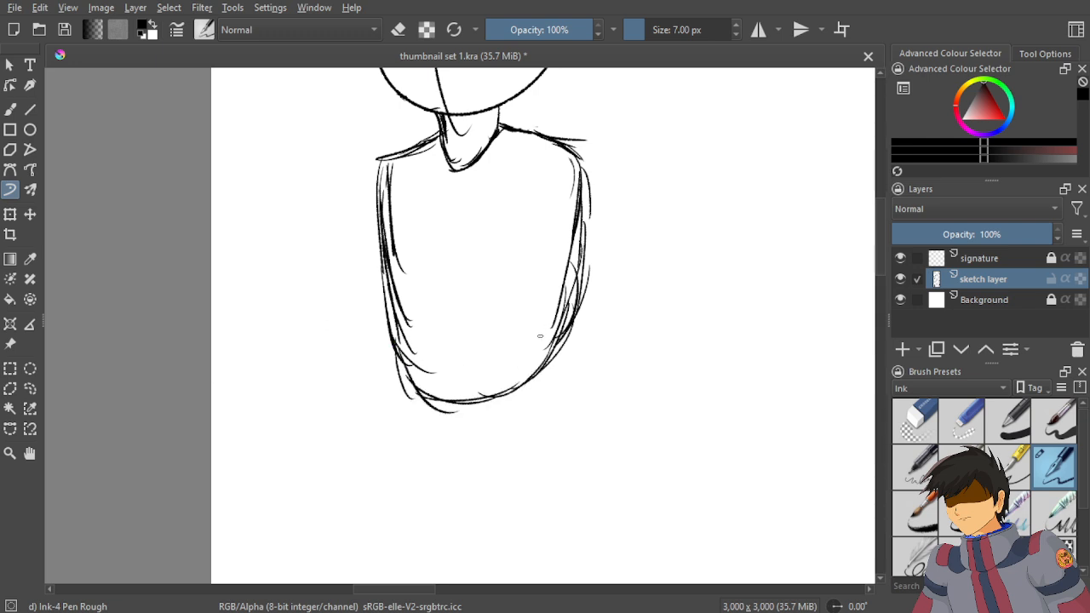
pyautogui.moveTo(568, 288); pyautogui.dragTo(553, 324)
# Draw the outer edge of the upper arm slanting down and outward from the right shoulder.
pyautogui.moveTo(577, 160); pyautogui.dragTo(606, 234)
pyautogui.moveTo(582, 158); pyautogui.dragTo(622, 269)
pyautogui.moveTo(594, 206); pyautogui.dragTo(601, 299)
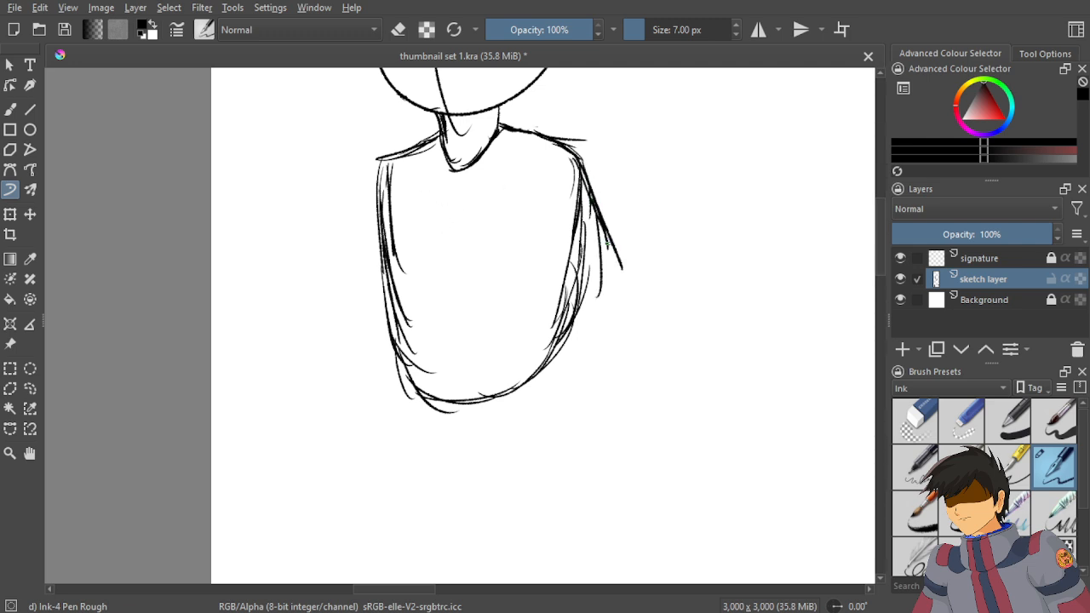
pyautogui.moveTo(608, 231)
pyautogui.mouseDown()
pyautogui.moveTo(616, 282)
pyautogui.moveTo(592, 303)
pyautogui.mouseUp()
# Draw the rounded shoulder and inner edge of the upper arm over the torso, down to the elbow.
pyautogui.moveTo(560, 151); pyautogui.dragTo(540, 192)
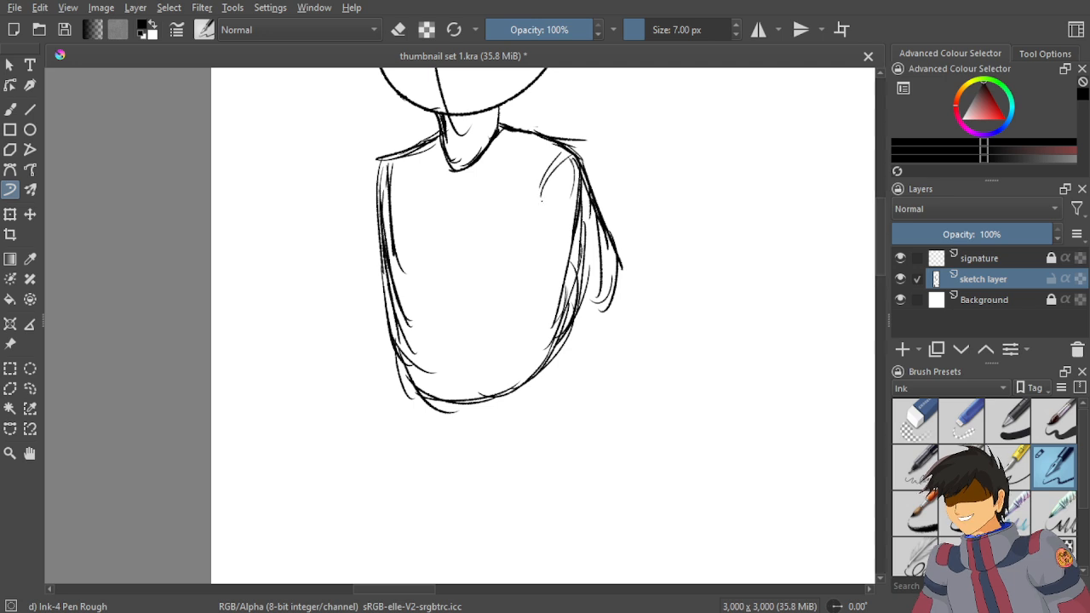
pyautogui.moveTo(557, 155)
pyautogui.mouseDown()
pyautogui.moveTo(540, 223)
pyautogui.moveTo(562, 281)
pyautogui.mouseUp()
pyautogui.moveTo(542, 213); pyautogui.dragTo(596, 308)
pyautogui.moveTo(548, 247)
pyautogui.mouseDown()
pyautogui.moveTo(611, 331)
pyautogui.moveTo(599, 317)
pyautogui.mouseUp()
# Build up a rounded elbow at the lower end of the upper arm with overlapping curved strokes.
pyautogui.moveTo(625, 262)
pyautogui.mouseDown()
pyautogui.moveTo(603, 337)
pyautogui.moveTo(618, 311)
pyautogui.mouseUp()
pyautogui.moveTo(618, 304); pyautogui.dragTo(598, 317)
pyautogui.moveTo(619, 281); pyautogui.dragTo(611, 304)
pyautogui.moveTo(602, 309); pyautogui.dragTo(579, 320)
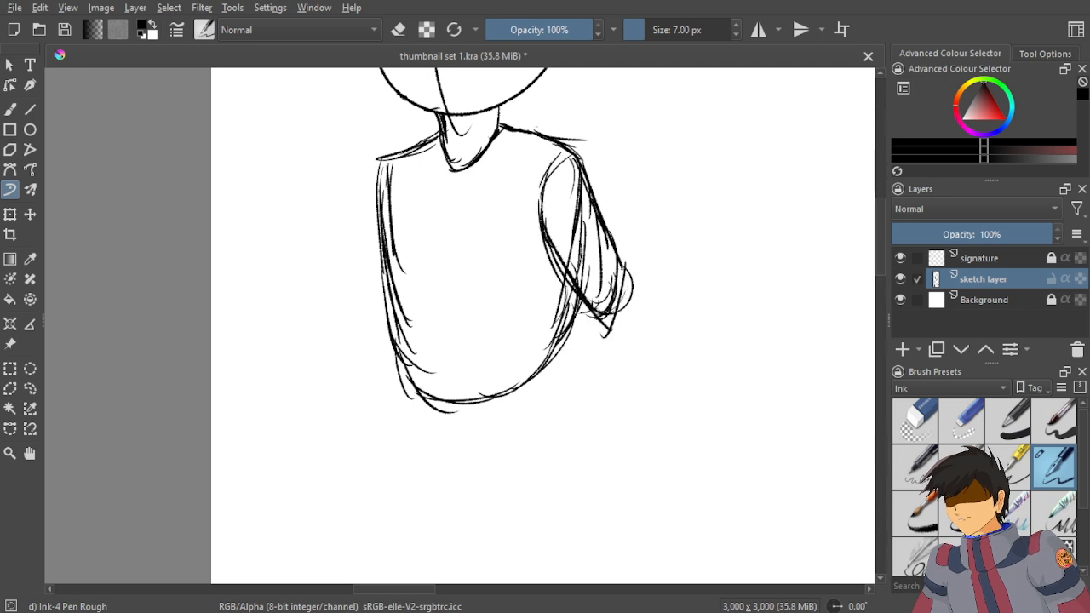
pyautogui.moveTo(633, 268)
pyautogui.mouseDown()
pyautogui.moveTo(600, 337)
pyautogui.moveTo(582, 320)
pyautogui.mouseUp()
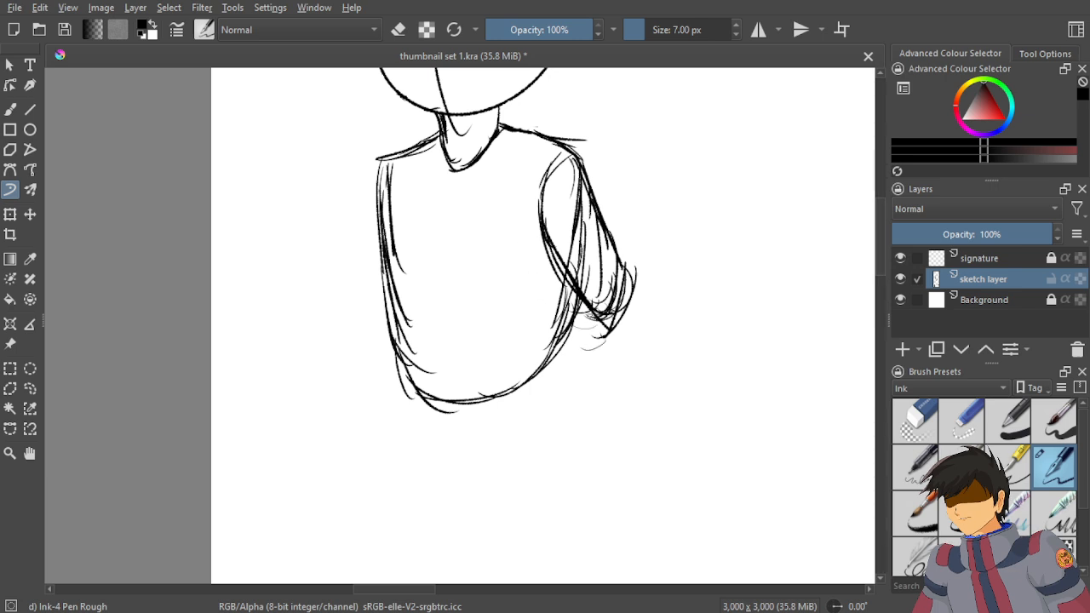
pyautogui.moveTo(625, 296); pyautogui.dragTo(584, 346)
pyautogui.moveTo(616, 319); pyautogui.dragTo(576, 327)
pyautogui.moveTo(601, 288); pyautogui.dragTo(577, 310)
# Draw the forearm bent up across the chest from the elbow, with a round hand below the neck.
pyautogui.moveTo(538, 246); pyautogui.dragTo(608, 307)
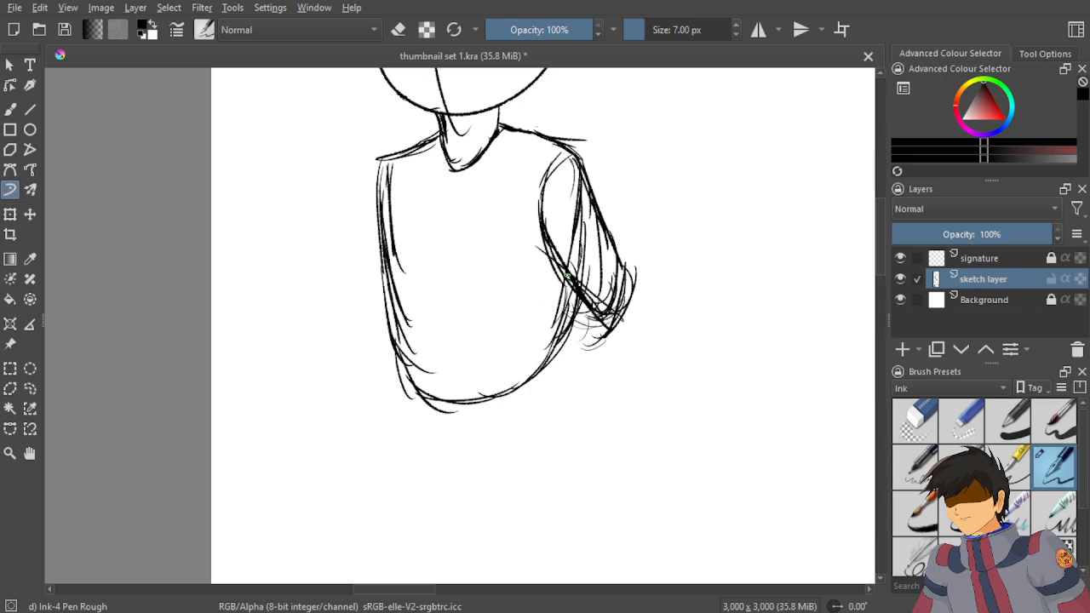
pyautogui.moveTo(521, 230)
pyautogui.mouseDown()
pyautogui.moveTo(586, 295)
pyautogui.moveTo(576, 286)
pyautogui.mouseUp()
pyautogui.moveTo(492, 208); pyautogui.dragTo(545, 240)
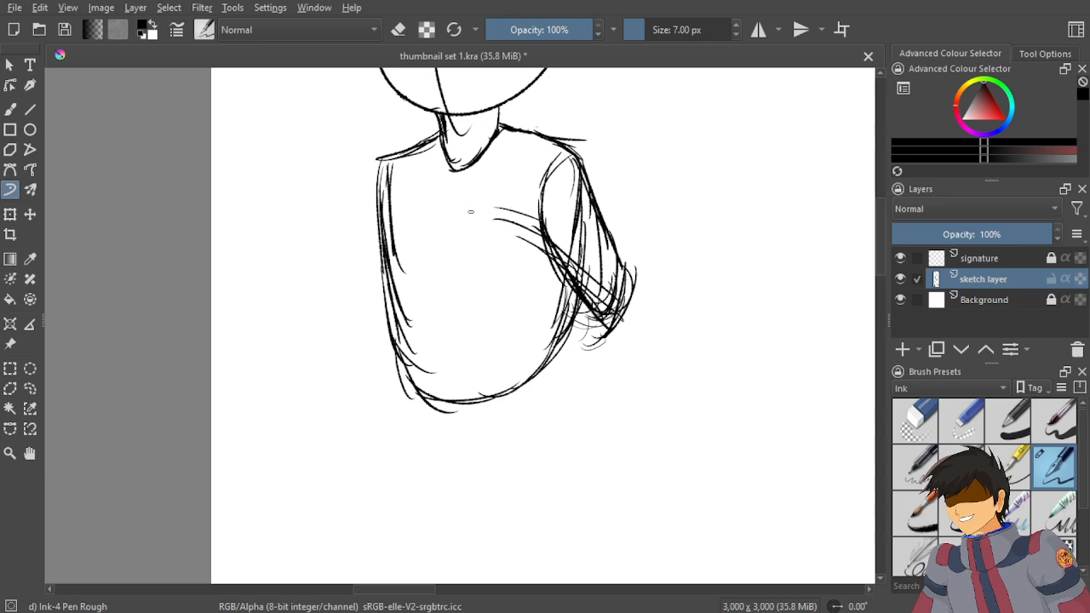
pyautogui.moveTo(466, 209)
pyautogui.mouseDown()
pyautogui.moveTo(494, 211)
pyautogui.moveTo(486, 265)
pyautogui.moveTo(586, 333)
pyautogui.mouseUp()
pyautogui.moveTo(538, 303)
pyautogui.mouseDown()
pyautogui.moveTo(627, 334)
pyautogui.moveTo(622, 297)
pyautogui.moveTo(622, 328)
pyautogui.mouseUp()
pyautogui.moveTo(444, 188)
pyautogui.mouseDown()
pyautogui.moveTo(466, 211)
pyautogui.moveTo(436, 175)
pyautogui.moveTo(416, 201)
pyautogui.moveTo(444, 223)
pyautogui.moveTo(460, 168)
pyautogui.moveTo(421, 166)
pyautogui.moveTo(414, 191)
pyautogui.moveTo(438, 223)
pyautogui.moveTo(425, 232)
pyautogui.moveTo(473, 220)
pyautogui.mouseUp()
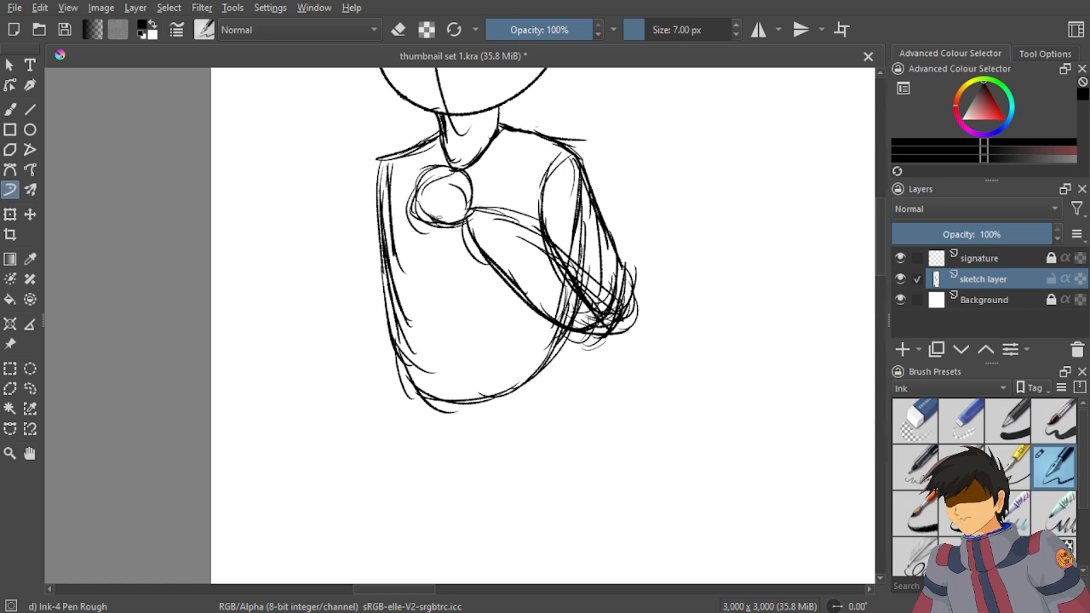
# Reinforce the round hand below the neck with overlapping curved strokes along its left, lower and upper outline.
pyautogui.moveTo(409, 206); pyautogui.dragTo(436, 227)
pyautogui.moveTo(413, 187); pyautogui.dragTo(453, 228)
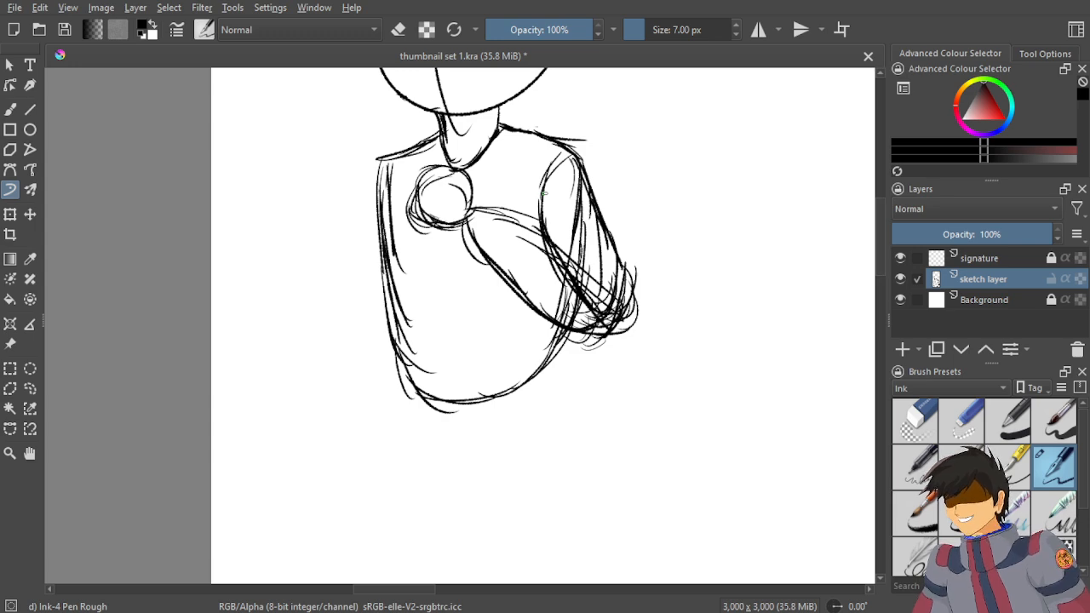
pyautogui.scroll(3, 542, 160)
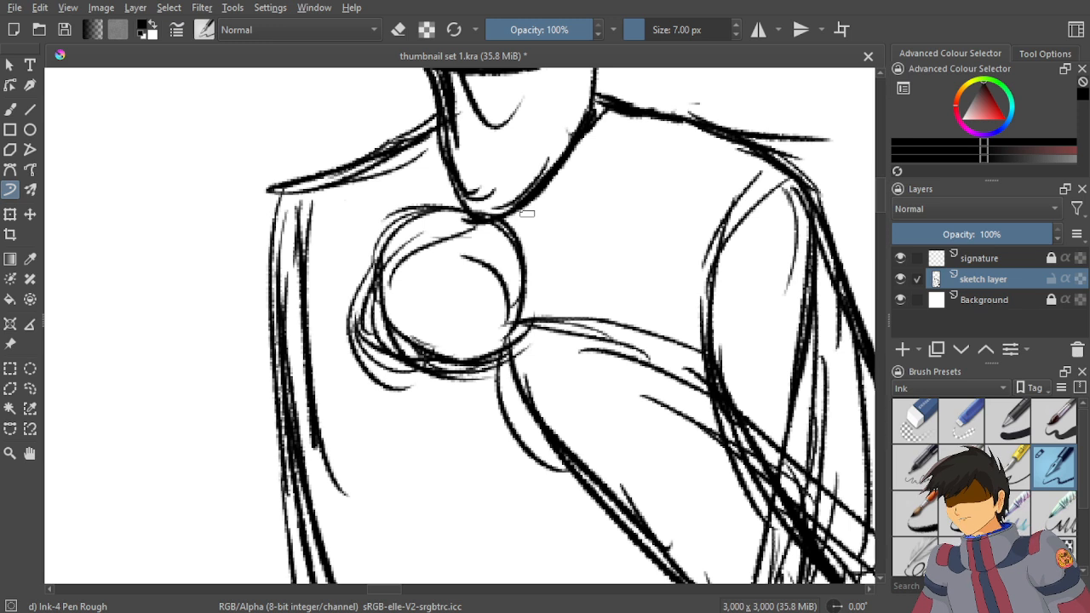
pyautogui.moveTo(375, 245)
pyautogui.mouseDown()
pyautogui.moveTo(356, 299)
pyautogui.moveTo(477, 379)
pyautogui.moveTo(496, 366)
pyautogui.mouseUp()
pyautogui.moveTo(356, 328)
pyautogui.mouseDown()
pyautogui.moveTo(382, 222)
pyautogui.moveTo(460, 226)
pyautogui.mouseUp()
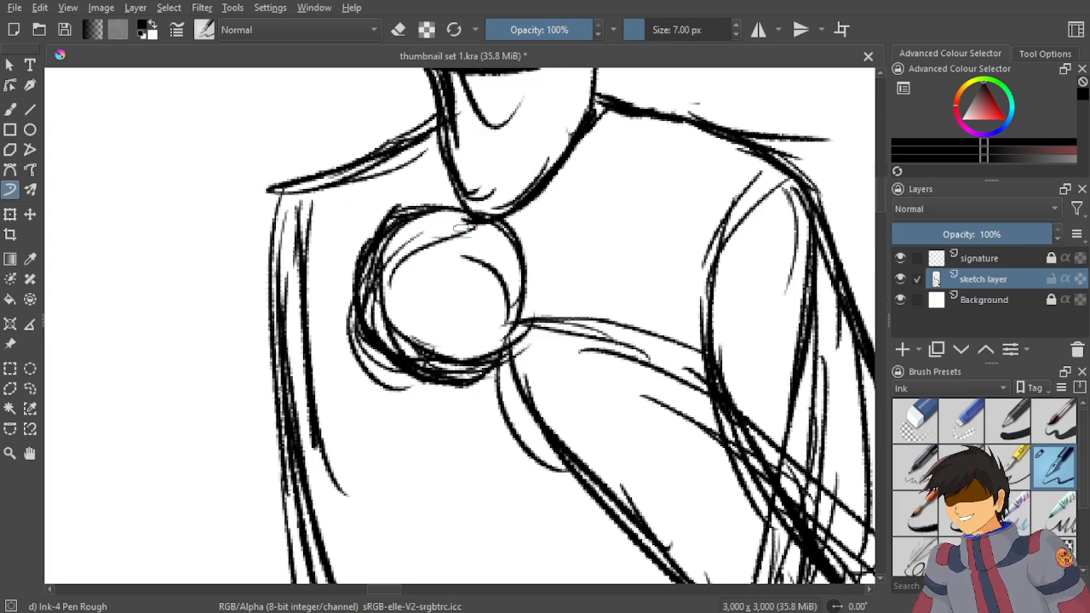
pyautogui.moveTo(397, 228)
pyautogui.mouseDown()
pyautogui.moveTo(490, 216)
pyautogui.moveTo(515, 269)
pyautogui.mouseUp()
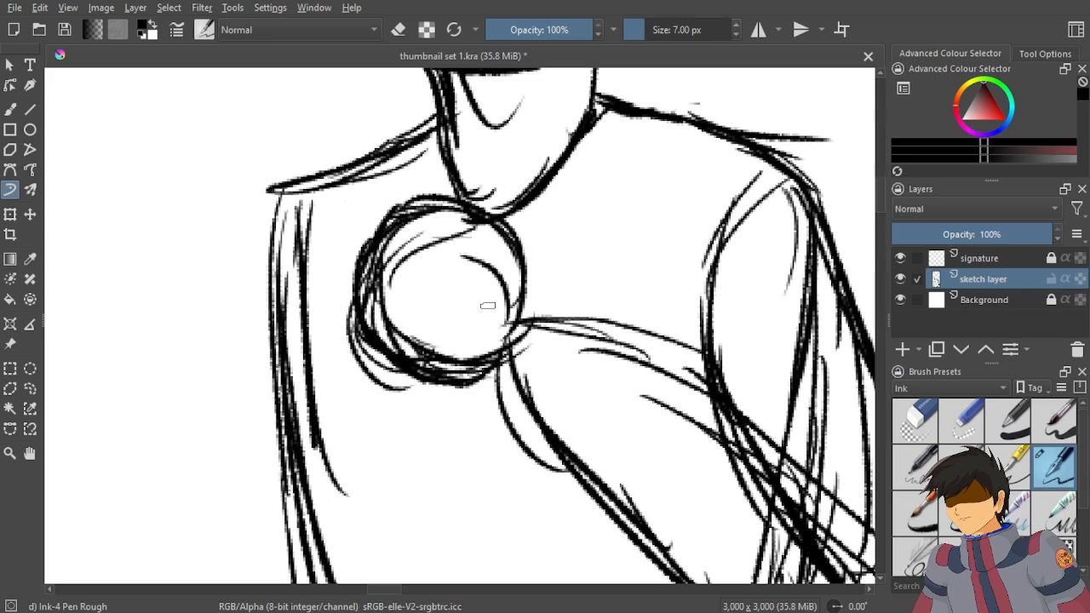
pyautogui.scroll(-5, 487, 305)
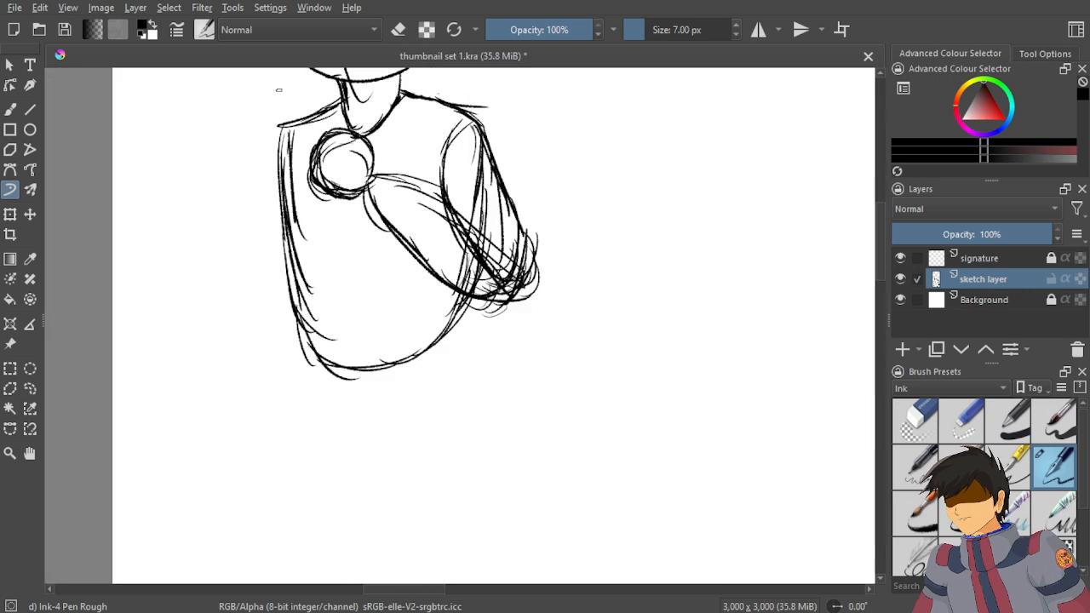
# Draw a short thin line slanting down and outward from the left shoulder.
pyautogui.scroll(4, 419, 373)
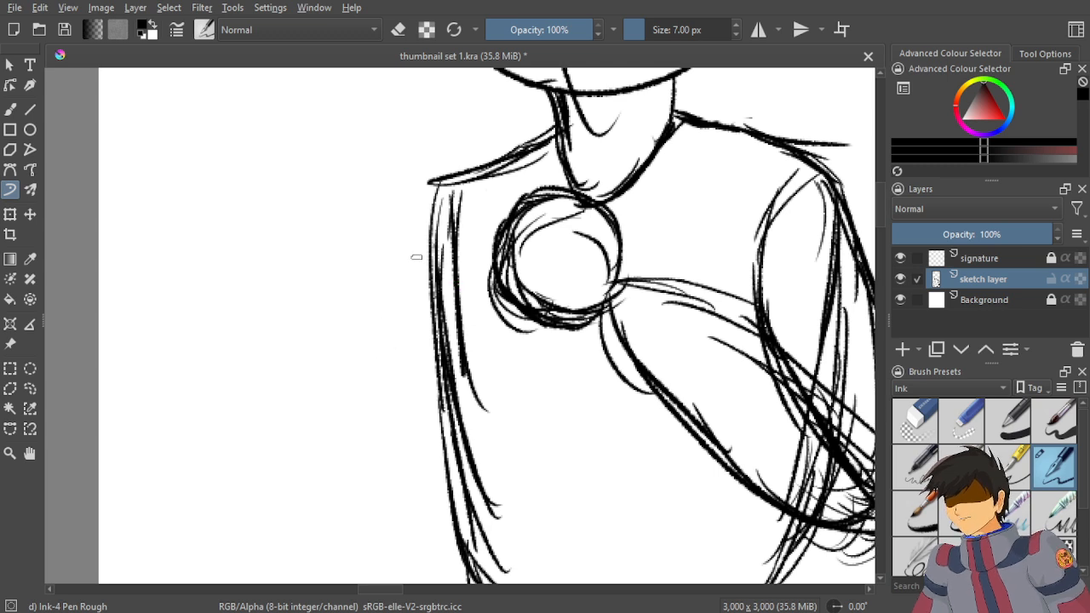
pyautogui.moveTo(432, 182); pyautogui.dragTo(400, 291)
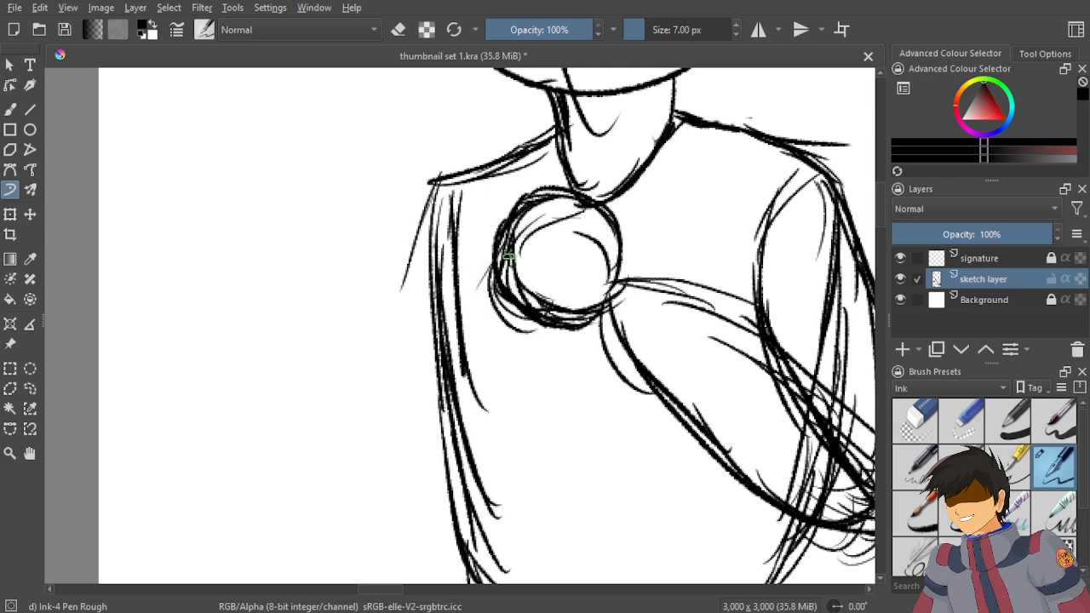
pyautogui.moveTo(490, 273)
pyautogui.mouseDown()
pyautogui.moveTo(460, 315)
pyautogui.moveTo(461, 339)
pyautogui.moveTo(511, 303)
pyautogui.mouseUp()
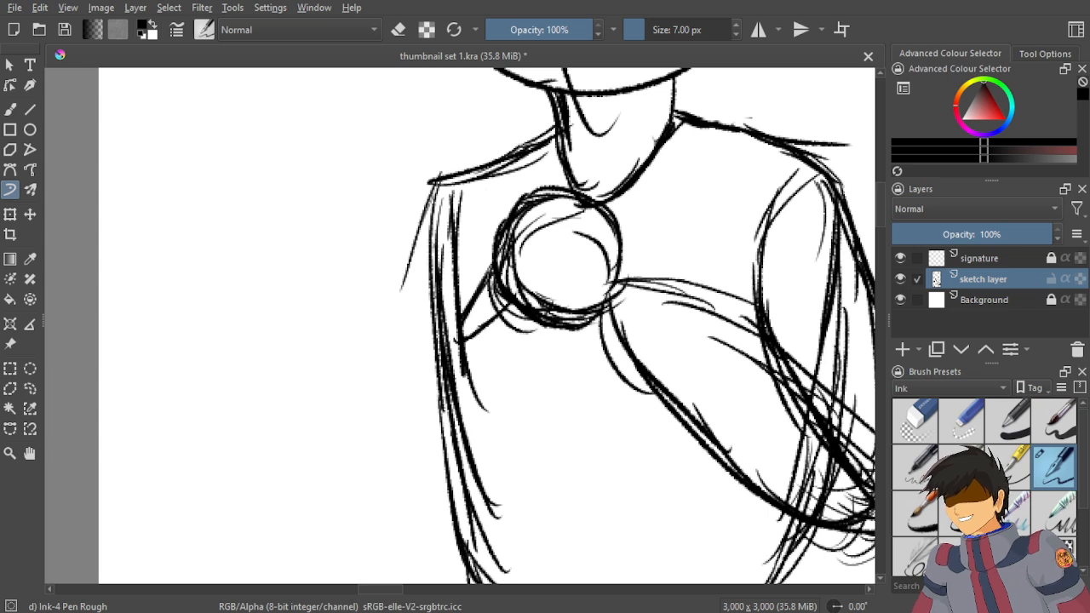
pyautogui.hotkey('ctrl', 'z')
pyautogui.hotkey('ctrl', 'z')
pyautogui.hotkey('ctrl', 'z')
pyautogui.hotkey('ctrl', 'z')
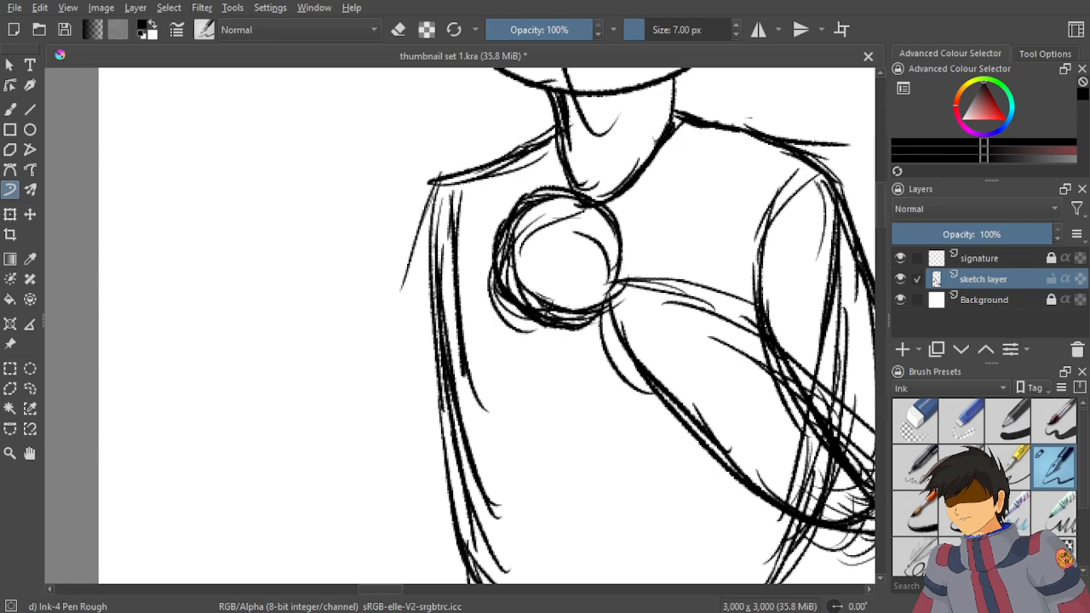
# Move the whole figure sketch slightly right and down on the canvas, away from the page's corner.
pyautogui.scroll(-5, 517, 522)
pyautogui.scroll(4, 440, 355)
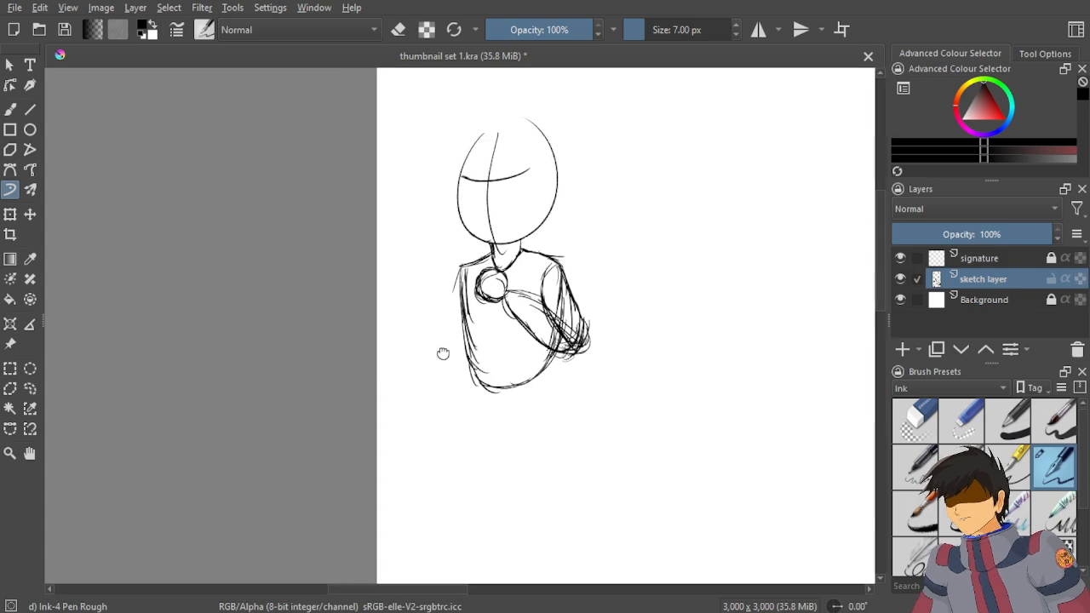
pyautogui.scroll(2, 448, 296)
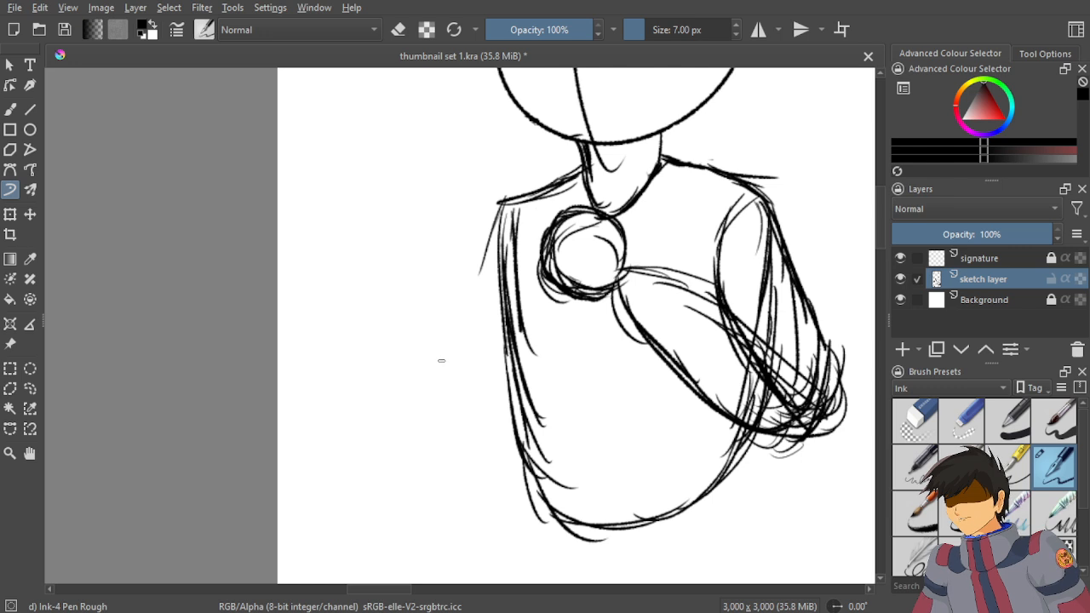
pyautogui.scroll(-5, 466, 361)
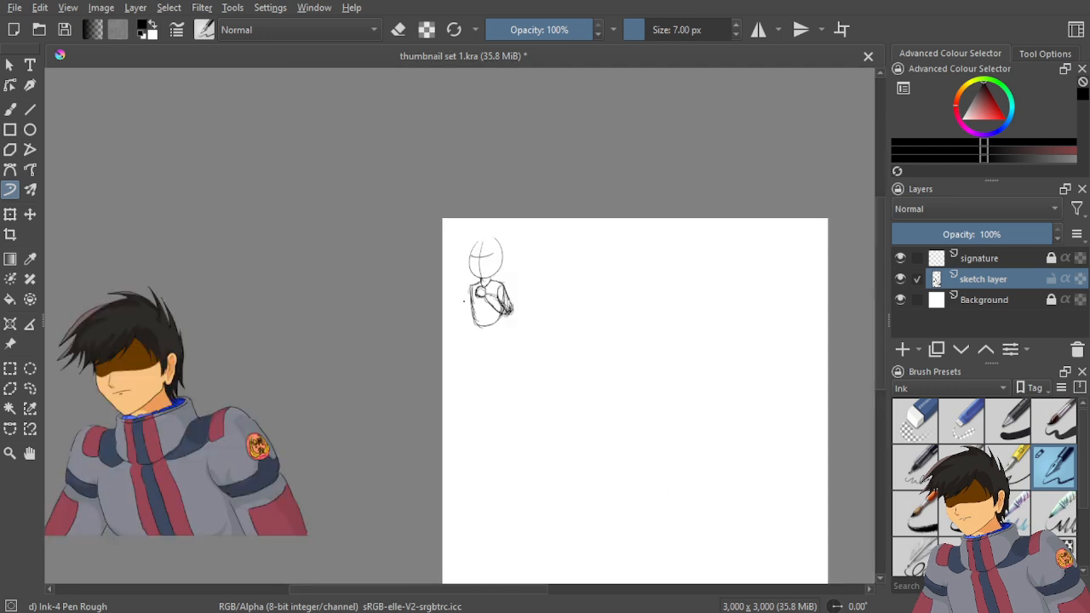
pyautogui.scroll(3, 465, 361)
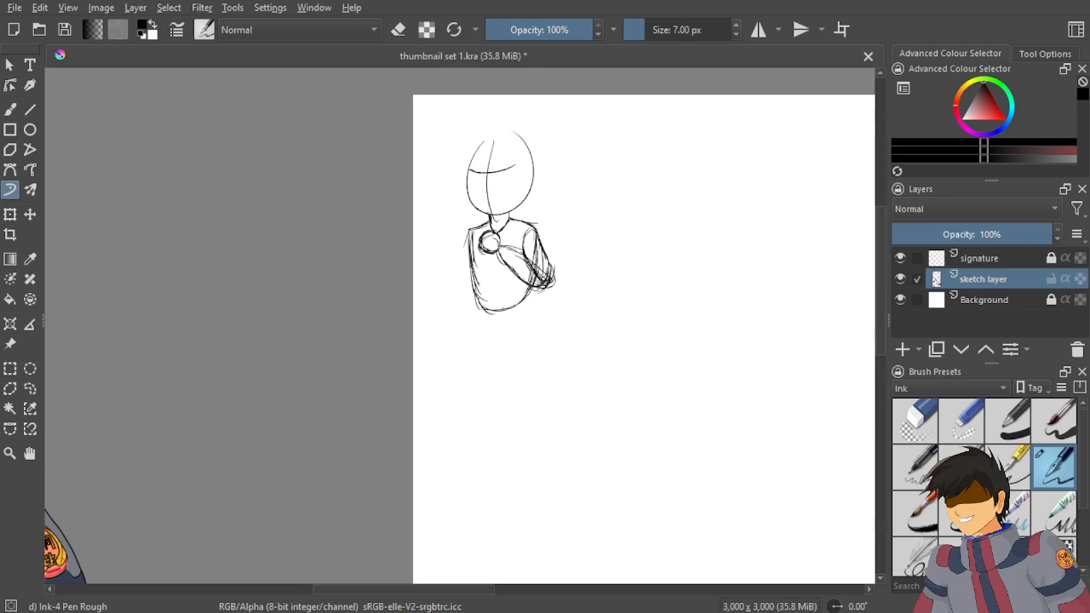
pyautogui.click(30, 213)
pyautogui.moveTo(498, 230); pyautogui.dragTo(564, 253)
pyautogui.scroll(-2, 371, 226)
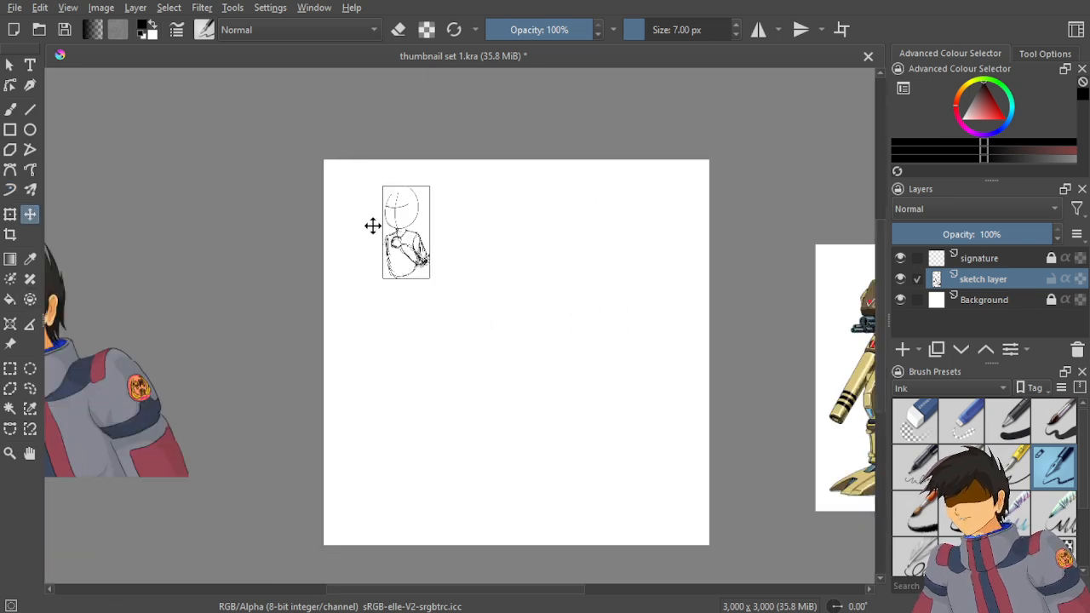
pyautogui.click(9, 189)
# Draw a small pointed wedge from the hand's lower left side to the torso's left edge, thickening both sides.
pyautogui.scroll(1, 290, 207)
pyautogui.scroll(3, 443, 263)
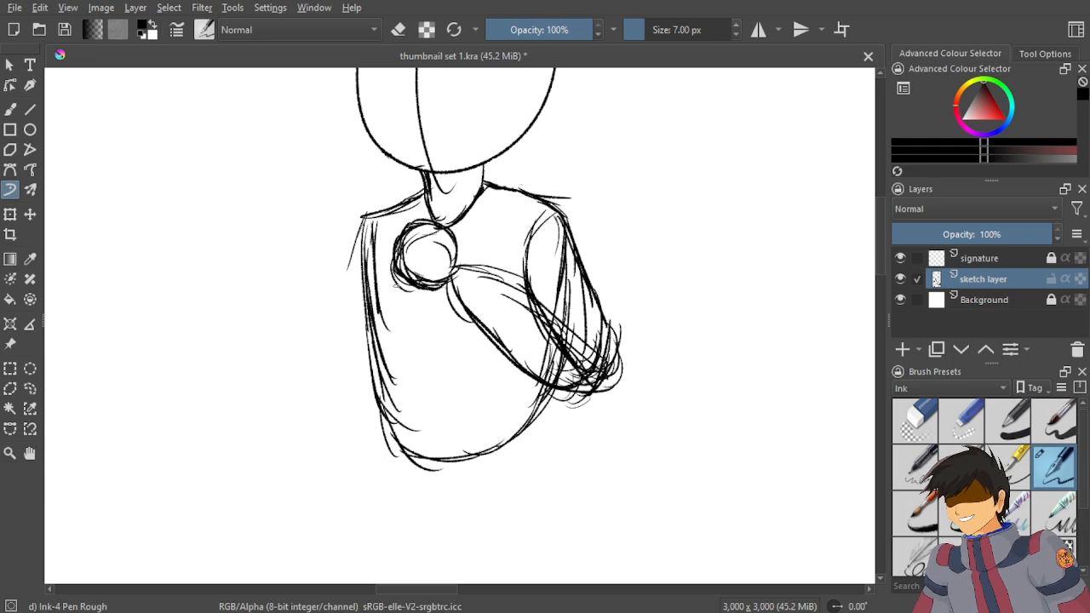
pyautogui.scroll(2, 373, 260)
pyautogui.scroll(2, 371, 262)
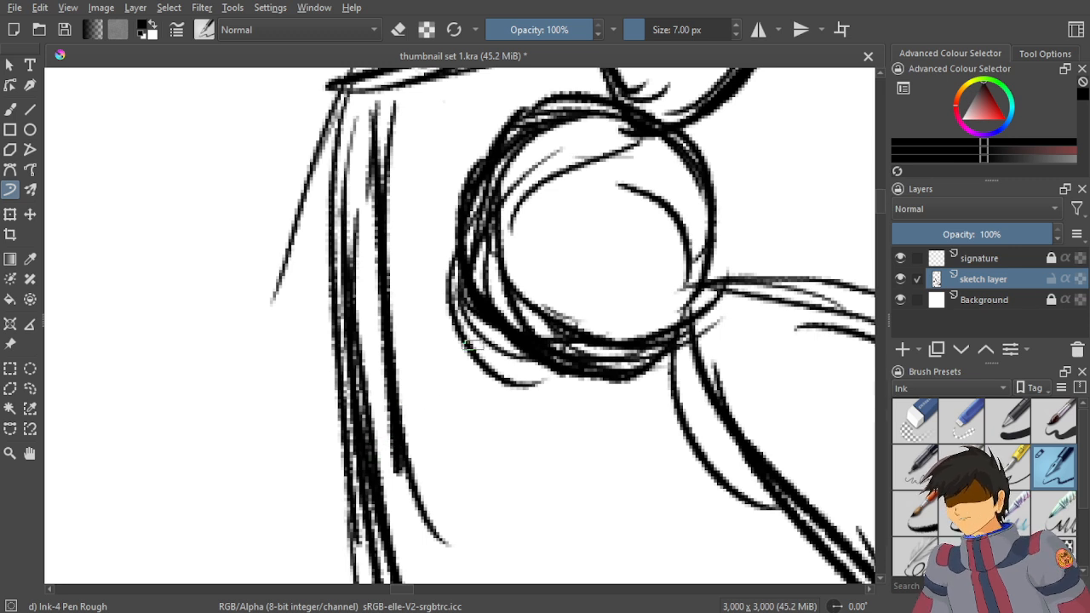
pyautogui.moveTo(456, 260)
pyautogui.mouseDown()
pyautogui.moveTo(400, 339)
pyautogui.moveTo(397, 366)
pyautogui.moveTo(412, 348)
pyautogui.moveTo(481, 321)
pyautogui.moveTo(436, 353)
pyautogui.mouseUp()
pyautogui.moveTo(476, 313); pyautogui.dragTo(460, 334)
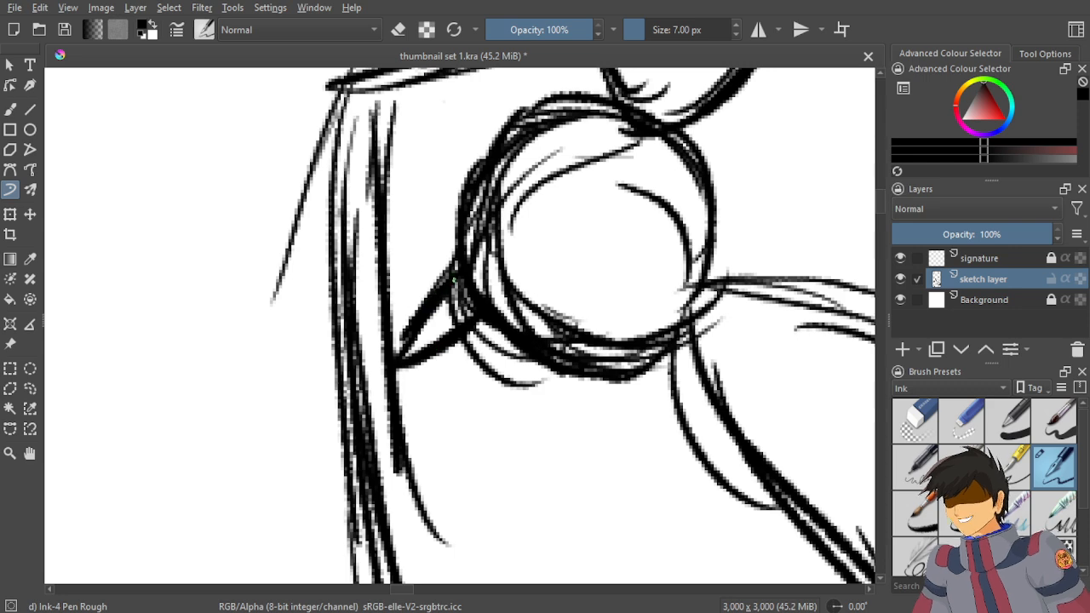
pyautogui.moveTo(460, 245); pyautogui.dragTo(433, 291)
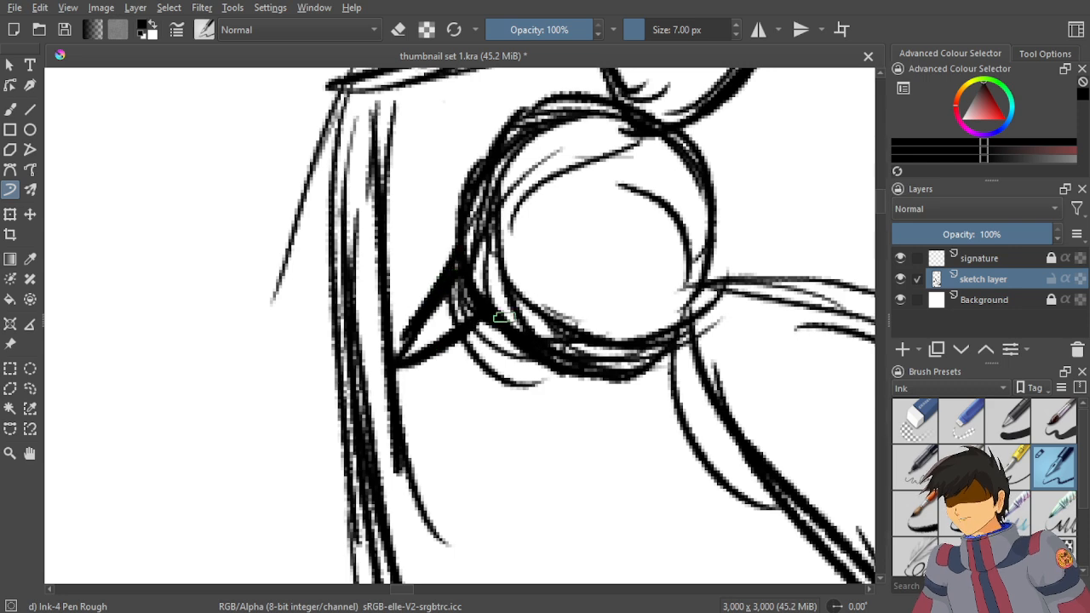
pyautogui.scroll(-3, 504, 295)
pyautogui.moveTo(502, 298); pyautogui.dragTo(483, 332)
pyautogui.scroll(2, 550, 284)
pyautogui.scroll(1, 516, 274)
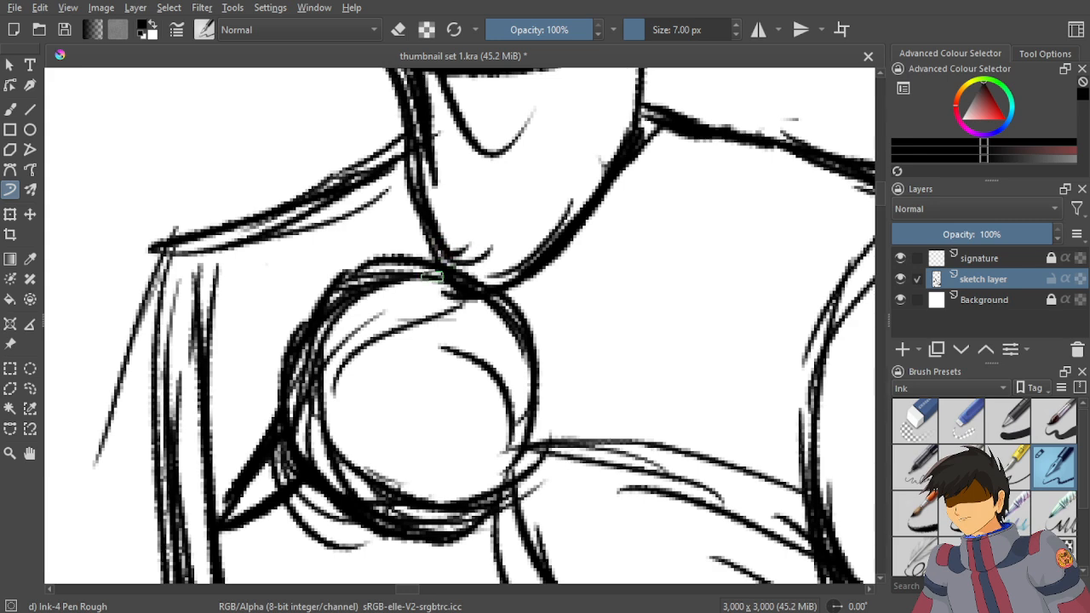
pyautogui.moveTo(451, 265); pyautogui.dragTo(559, 200)
pyautogui.moveTo(508, 239); pyautogui.dragTo(570, 200)
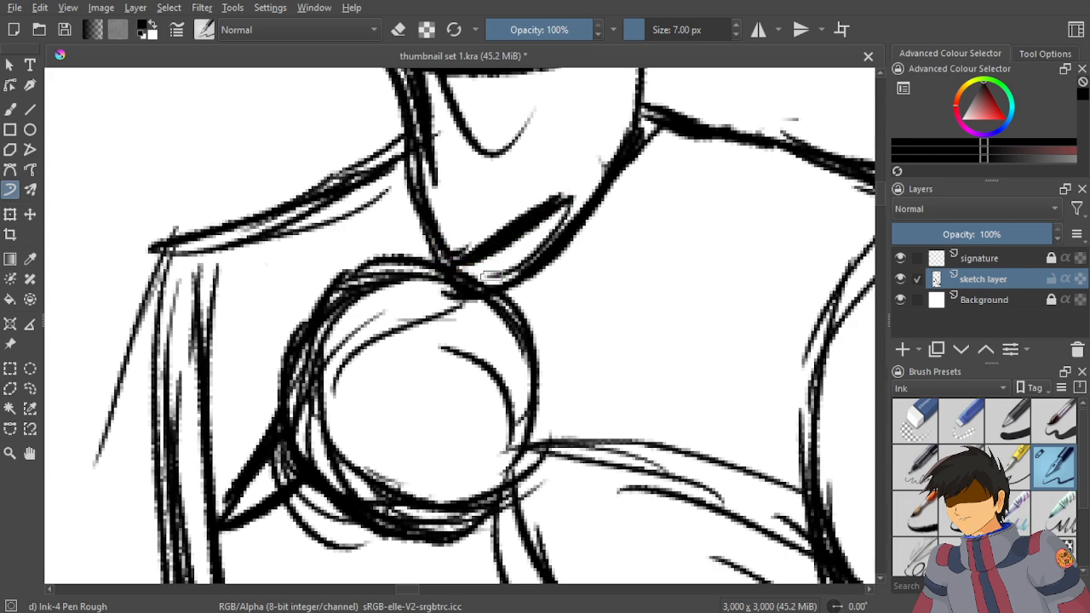
pyautogui.hotkey('ctrl', 'z')
pyautogui.hotkey('ctrl', 'z')
pyautogui.hotkey('ctrl', 'z')
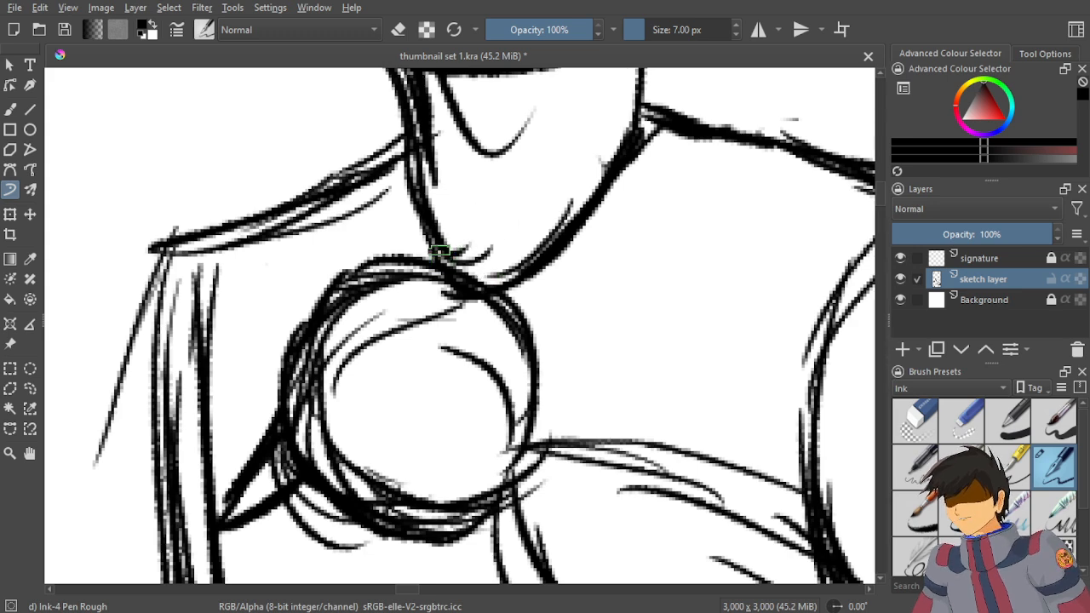
# Draw a narrow rounded finger shape slanting up from the top of the hand across the neck opening.
pyautogui.moveTo(508, 193)
pyautogui.mouseDown()
pyautogui.moveTo(451, 249)
pyautogui.moveTo(508, 201)
pyautogui.mouseUp()
pyautogui.moveTo(449, 254); pyautogui.dragTo(532, 177)
pyautogui.moveTo(480, 231)
pyautogui.mouseDown()
pyautogui.moveTo(552, 159)
pyautogui.moveTo(572, 154)
pyautogui.moveTo(577, 167)
pyautogui.mouseUp()
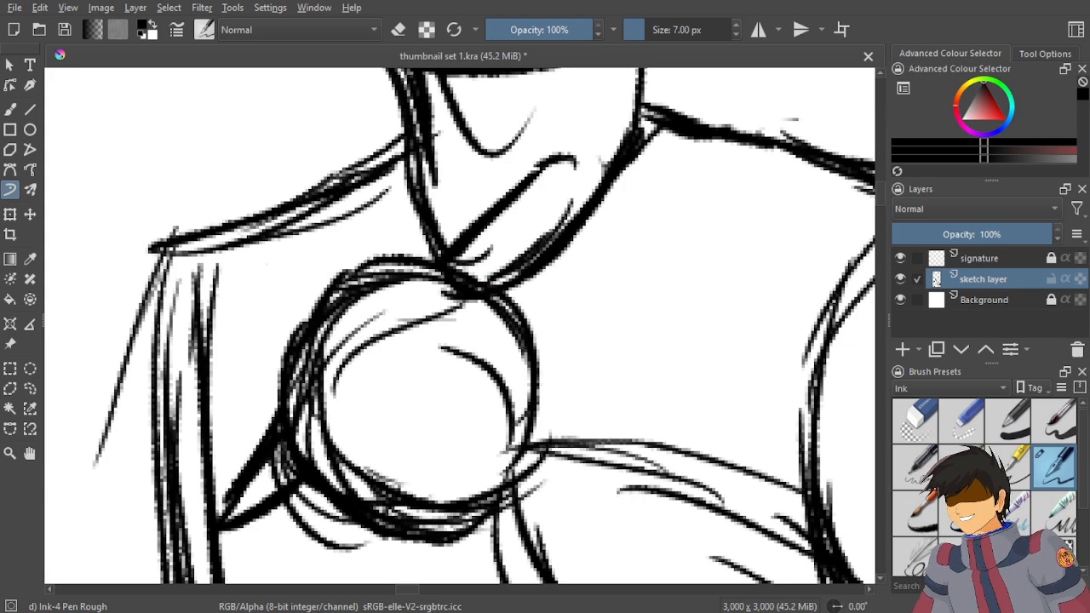
pyautogui.moveTo(552, 229)
pyautogui.mouseDown()
pyautogui.moveTo(477, 286)
pyautogui.moveTo(541, 218)
pyautogui.mouseUp()
pyautogui.moveTo(509, 264); pyautogui.dragTo(569, 204)
pyautogui.moveTo(526, 241)
pyautogui.mouseDown()
pyautogui.moveTo(582, 166)
pyautogui.moveTo(557, 154)
pyautogui.moveTo(567, 176)
pyautogui.moveTo(587, 157)
pyautogui.mouseUp()
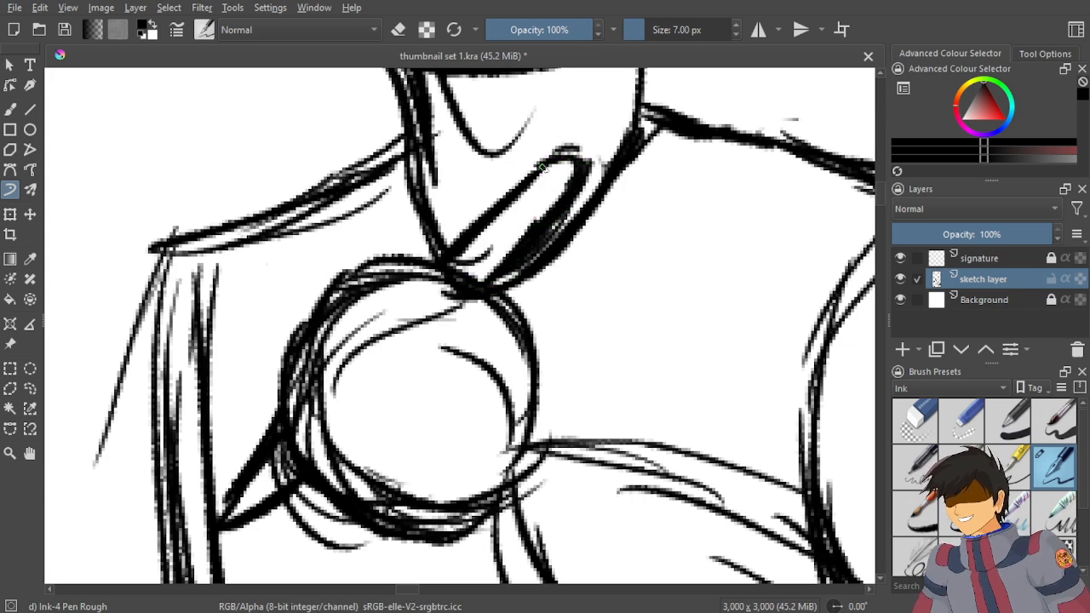
pyautogui.moveTo(521, 187); pyautogui.dragTo(562, 162)
pyautogui.press('-')
pyautogui.press('-')
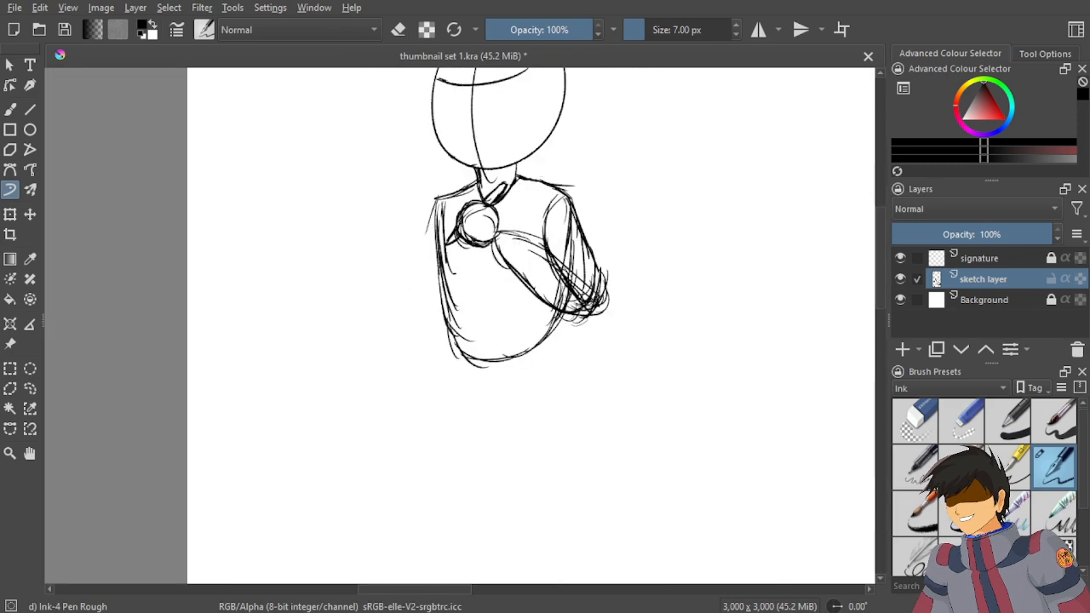
# Draw the near side of a flat panel slanting down from the wedge tip, with a curved lower corner turning left.
pyautogui.scroll(5, 425, 288)
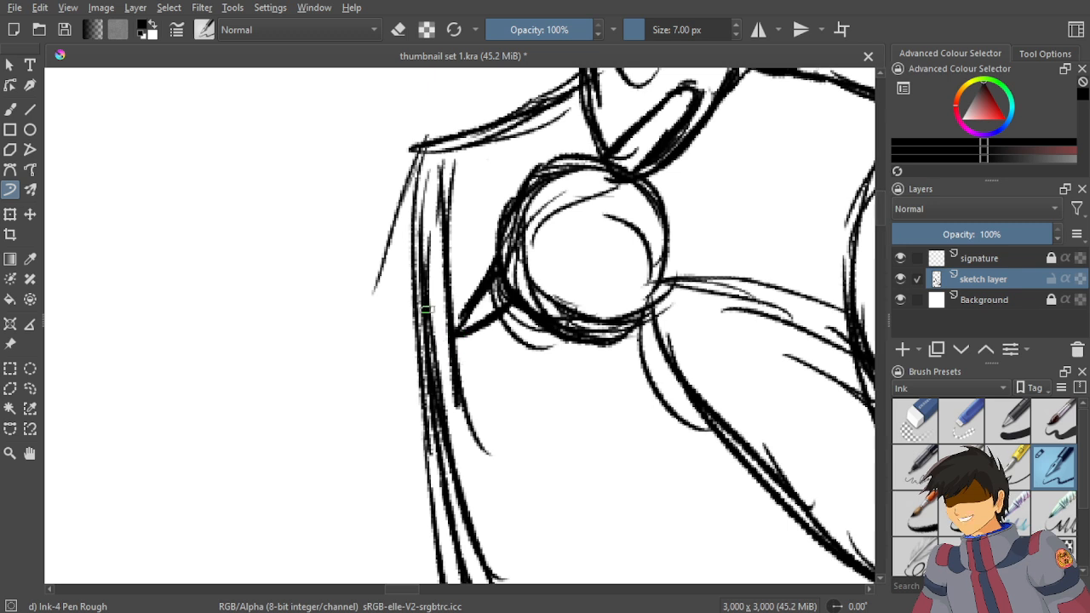
pyautogui.moveTo(454, 294); pyautogui.dragTo(521, 445)
pyautogui.moveTo(437, 281); pyautogui.dragTo(540, 495)
pyautogui.moveTo(502, 394); pyautogui.dragTo(569, 516)
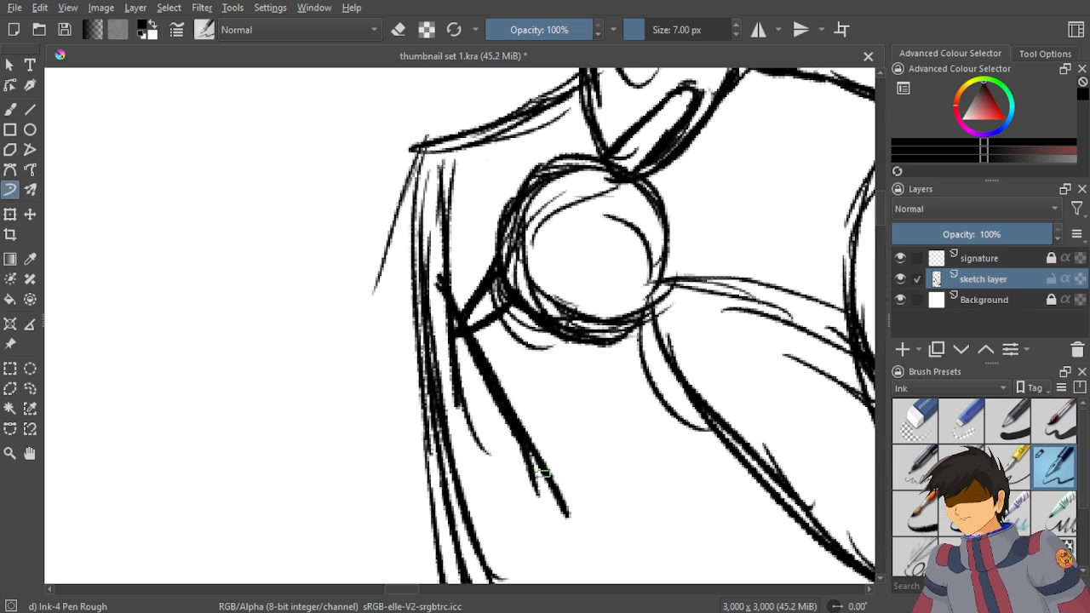
pyautogui.moveTo(536, 455)
pyautogui.mouseDown()
pyautogui.moveTo(549, 523)
pyautogui.moveTo(546, 503)
pyautogui.moveTo(520, 538)
pyautogui.moveTo(451, 545)
pyautogui.mouseUp()
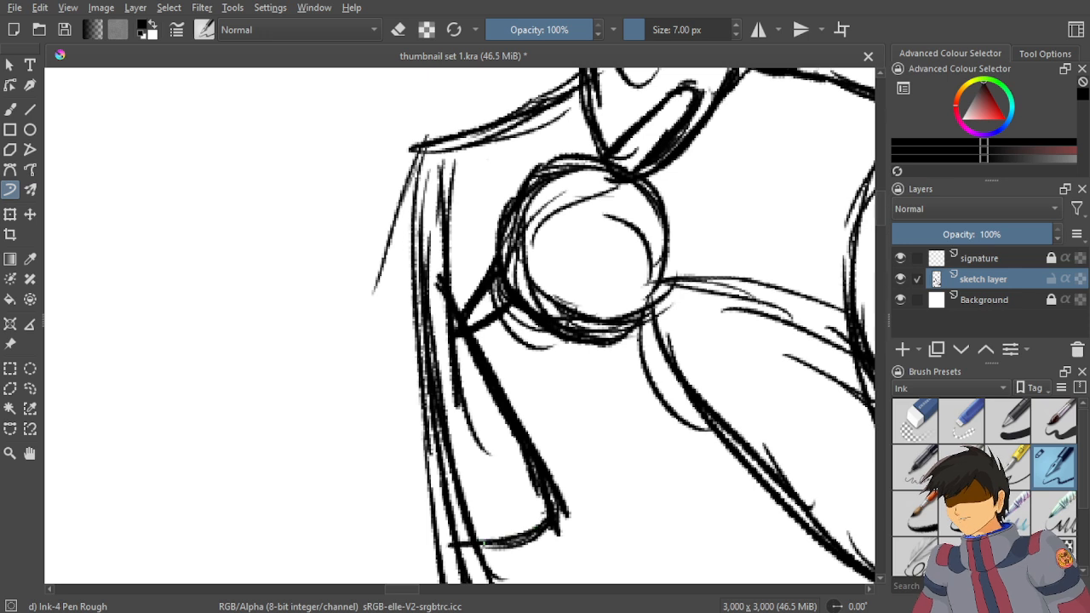
pyautogui.moveTo(453, 277)
pyautogui.mouseDown()
pyautogui.moveTo(400, 289)
pyautogui.moveTo(407, 268)
pyautogui.moveTo(349, 300)
pyautogui.mouseUp()
pyautogui.moveTo(416, 277)
pyautogui.mouseDown()
pyautogui.moveTo(353, 284)
pyautogui.moveTo(291, 313)
pyautogui.mouseUp()
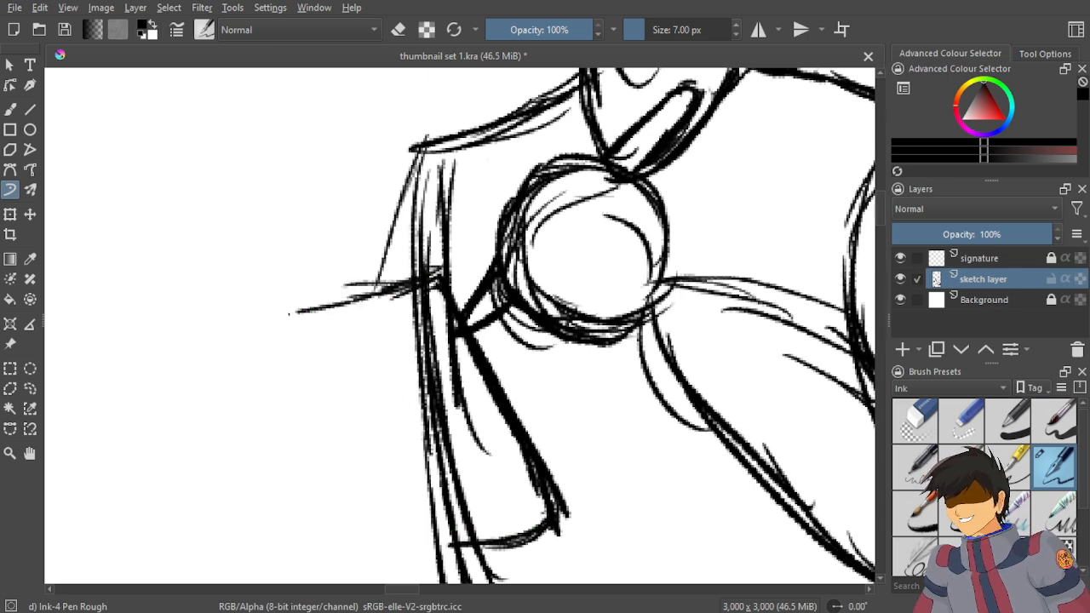
pyautogui.moveTo(375, 270)
pyautogui.mouseDown()
pyautogui.moveTo(230, 305)
pyautogui.moveTo(217, 278)
pyautogui.mouseUp()
pyautogui.moveTo(340, 287)
pyautogui.mouseDown()
pyautogui.moveTo(195, 324)
pyautogui.moveTo(388, 288)
pyautogui.mouseUp()
pyautogui.hotkey('ctrl', 'z')
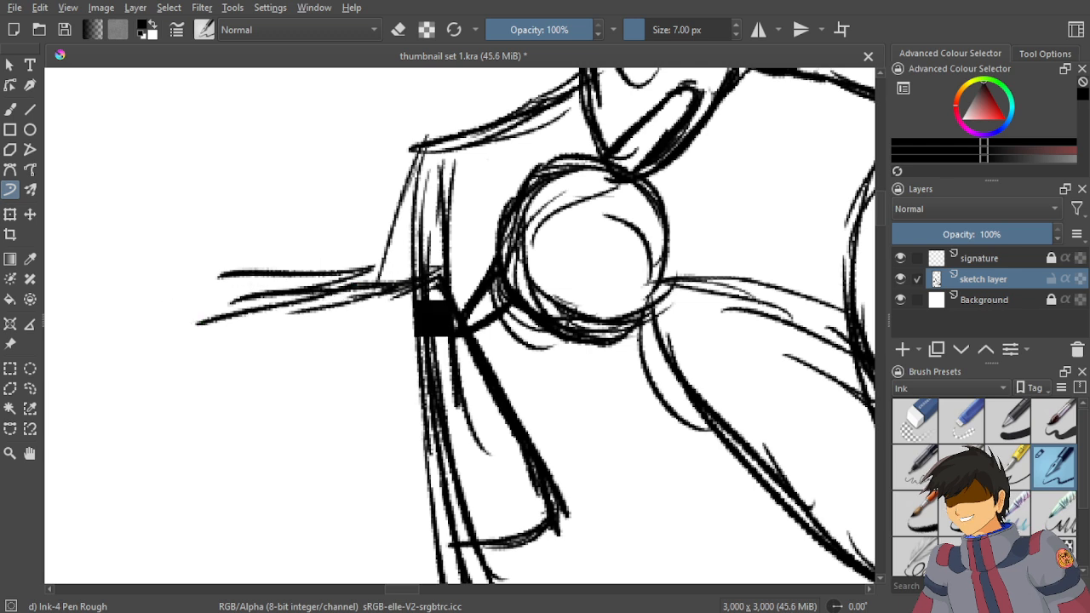
pyautogui.hotkey('ctrl', 'z')
pyautogui.hotkey('ctrl', 'z')
pyautogui.hotkey('ctrl', 'z')
pyautogui.hotkey('ctrl', 'z')
pyautogui.hotkey('ctrl', 'z')
pyautogui.hotkey('ctrl', 'z')
pyautogui.hotkey('ctrl', 'z')
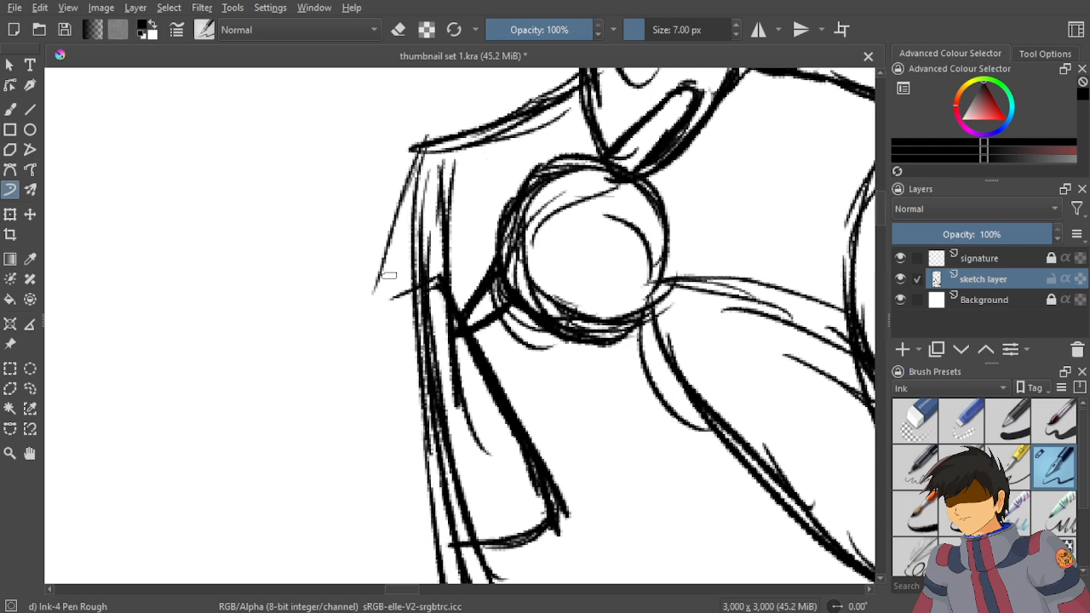
pyautogui.hotkey('ctrl', 'z')
# Draw the panel's long, nearly horizontal upper edge from above the wedge tip out past the torso's left side.
pyautogui.moveTo(443, 277); pyautogui.dragTo(300, 274)
pyautogui.moveTo(422, 279); pyautogui.dragTo(223, 298)
pyautogui.moveTo(341, 278)
pyautogui.mouseDown()
pyautogui.moveTo(207, 308)
pyautogui.moveTo(172, 304)
pyautogui.mouseUp()
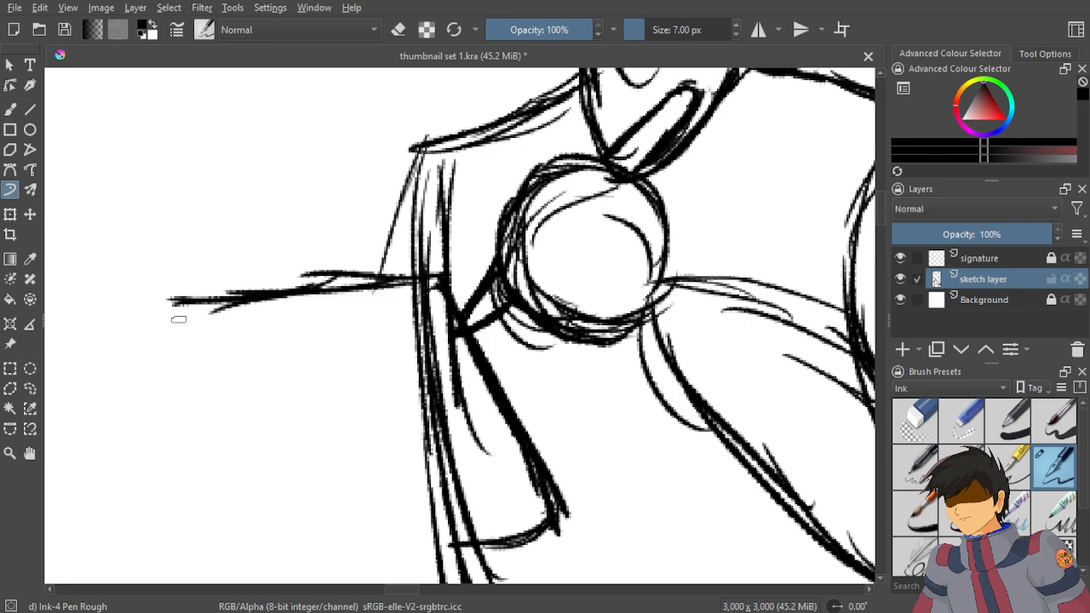
# Extend the panel's upper edge to an outer corner and draw the far side slanting down toward the torso.
pyautogui.press('-')
pyautogui.press('-')
pyautogui.press('+')
pyautogui.press('+')
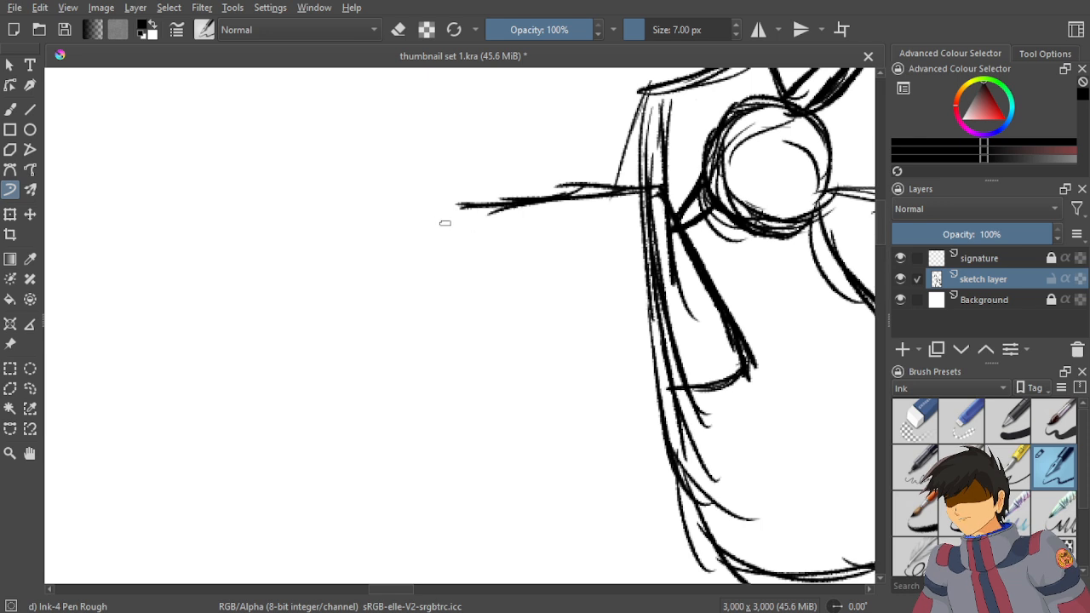
pyautogui.moveTo(459, 207); pyautogui.dragTo(409, 210)
pyautogui.moveTo(422, 240)
pyautogui.mouseDown()
pyautogui.moveTo(423, 212)
pyautogui.moveTo(434, 251)
pyautogui.mouseUp()
pyautogui.moveTo(412, 216); pyautogui.dragTo(465, 309)
pyautogui.moveTo(414, 251)
pyautogui.mouseDown()
pyautogui.moveTo(430, 260)
pyautogui.moveTo(487, 355)
pyautogui.mouseUp()
pyautogui.moveTo(435, 271); pyautogui.dragTo(500, 359)
pyautogui.moveTo(457, 311); pyautogui.dragTo(514, 397)
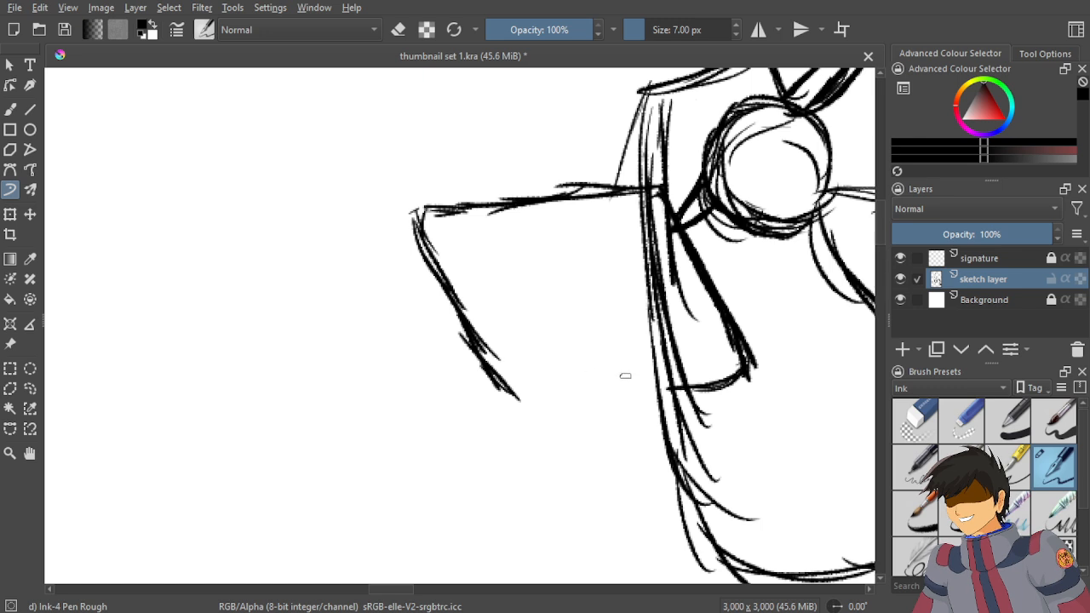
# Close the panel with overlapping strokes along its lower edge, joining the near corner to the far side.
pyautogui.moveTo(587, 399)
pyautogui.mouseDown()
pyautogui.moveTo(659, 393)
pyautogui.moveTo(565, 395)
pyautogui.mouseUp()
pyautogui.moveTo(682, 376); pyautogui.dragTo(536, 386)
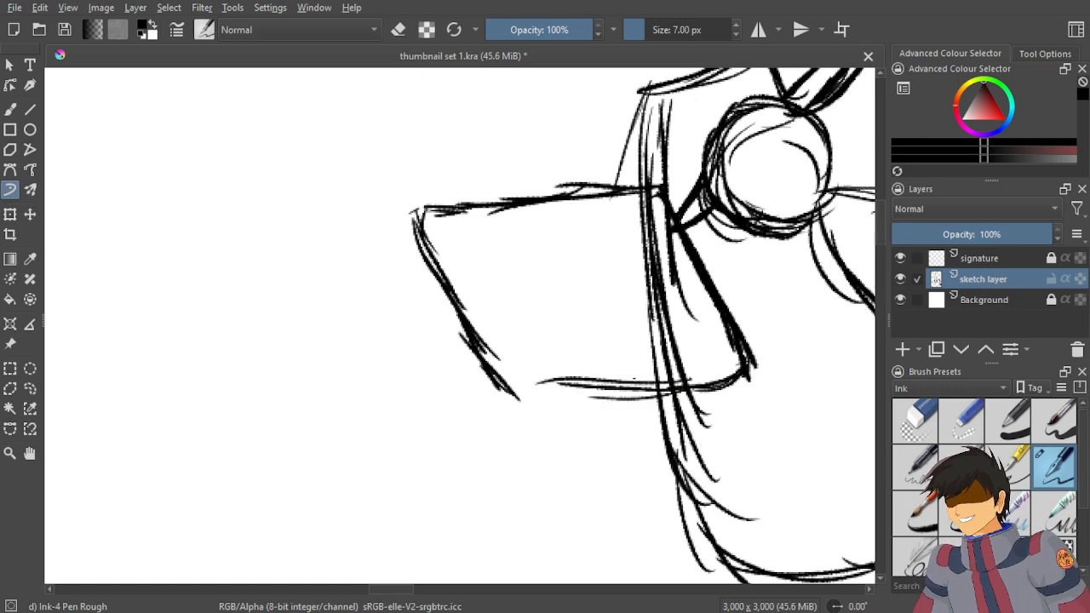
pyautogui.moveTo(637, 376); pyautogui.dragTo(519, 397)
pyautogui.moveTo(615, 390); pyautogui.dragTo(513, 397)
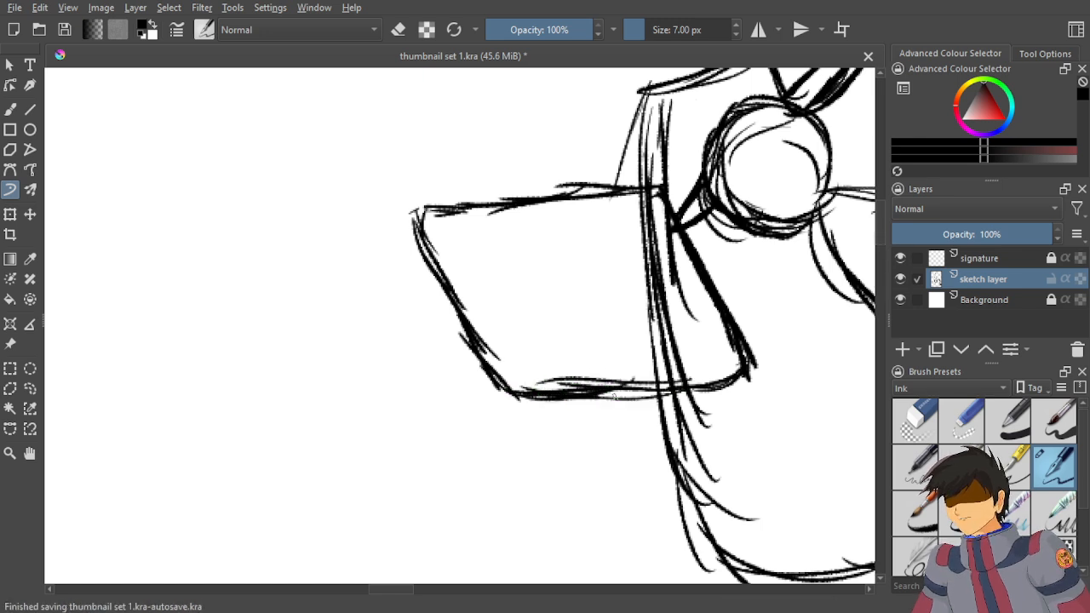
# Reinforce the panel's lower edge and outer upper corner, then thicken its far side with overlapping slanted strokes.
pyautogui.moveTo(672, 391); pyautogui.dragTo(595, 400)
pyautogui.moveTo(414, 223)
pyautogui.mouseDown()
pyautogui.moveTo(429, 243)
pyautogui.moveTo(412, 208)
pyautogui.mouseUp()
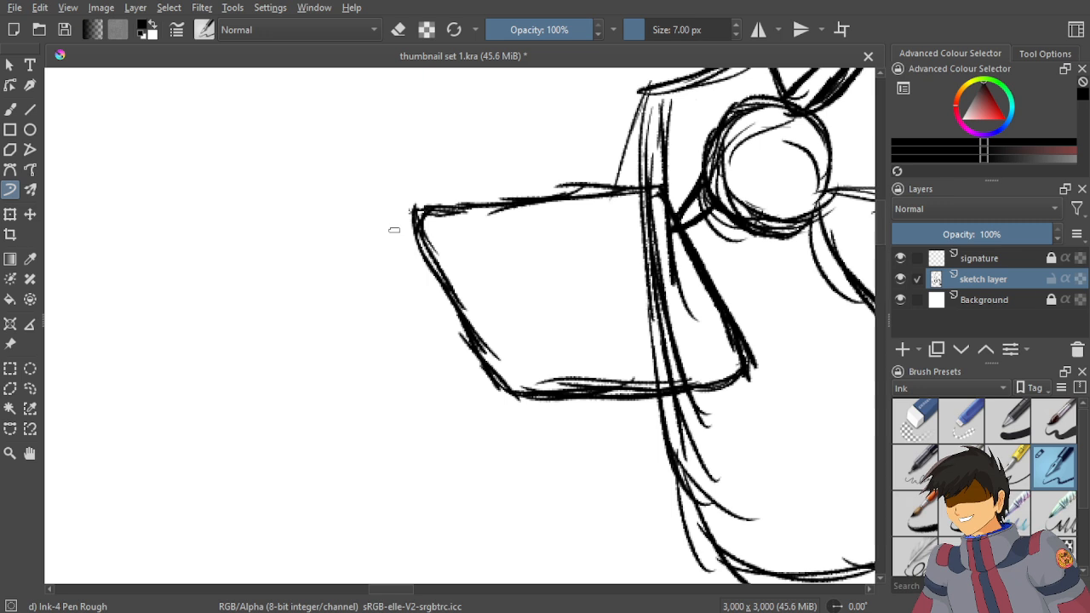
pyautogui.scroll(1, 471, 227)
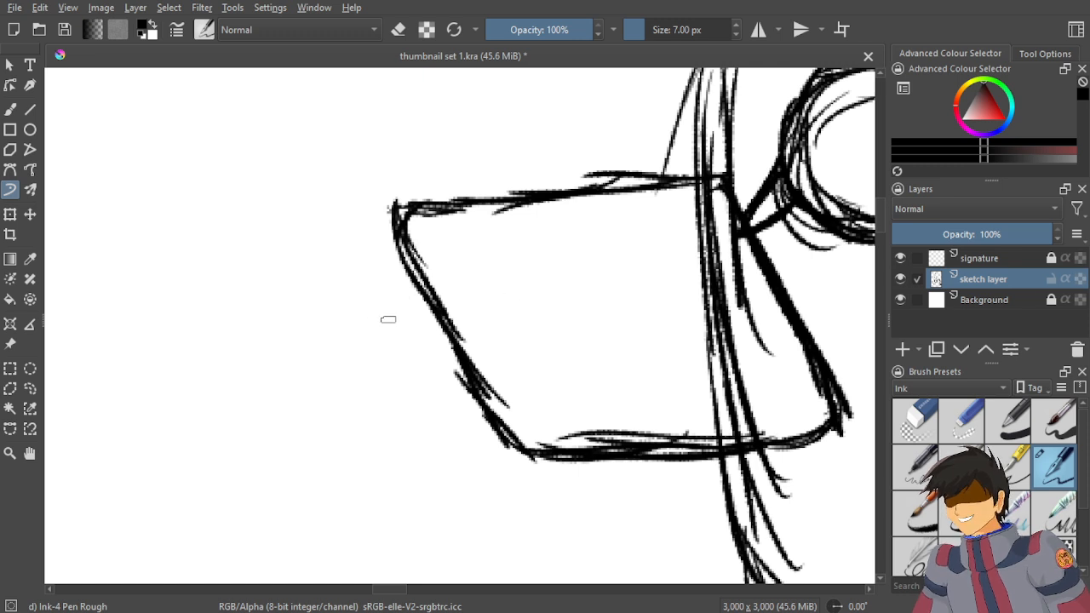
pyautogui.moveTo(383, 209)
pyautogui.mouseDown()
pyautogui.moveTo(437, 300)
pyautogui.moveTo(452, 356)
pyautogui.mouseUp()
pyautogui.moveTo(400, 259)
pyautogui.mouseDown()
pyautogui.moveTo(473, 383)
pyautogui.moveTo(417, 315)
pyautogui.moveTo(376, 223)
pyautogui.moveTo(397, 255)
pyautogui.mouseUp()
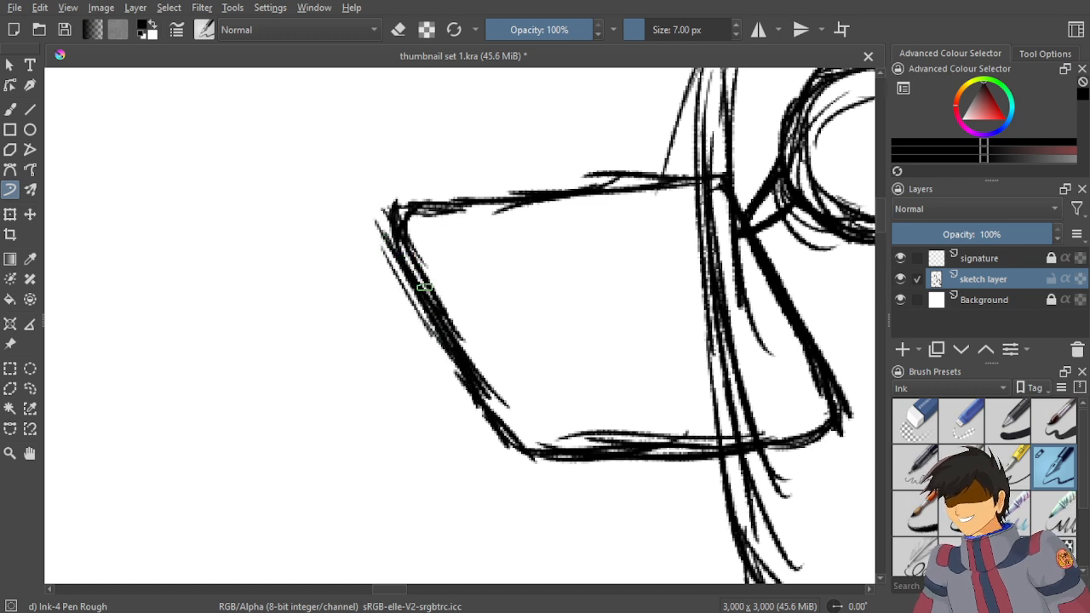
# Sketch a rounded, teardrop-like hand loop wrapping around the panel's far side, and darken its outline with repeated curved strokes.
pyautogui.moveTo(430, 282)
pyautogui.mouseDown()
pyautogui.moveTo(484, 353)
pyautogui.moveTo(471, 325)
pyautogui.moveTo(501, 340)
pyautogui.moveTo(473, 362)
pyautogui.moveTo(475, 397)
pyautogui.moveTo(402, 316)
pyautogui.mouseUp()
pyautogui.moveTo(411, 365); pyautogui.dragTo(391, 295)
pyautogui.moveTo(405, 350)
pyautogui.mouseDown()
pyautogui.moveTo(395, 322)
pyautogui.moveTo(397, 255)
pyautogui.moveTo(405, 268)
pyautogui.moveTo(383, 296)
pyautogui.moveTo(400, 335)
pyautogui.moveTo(481, 395)
pyautogui.mouseUp()
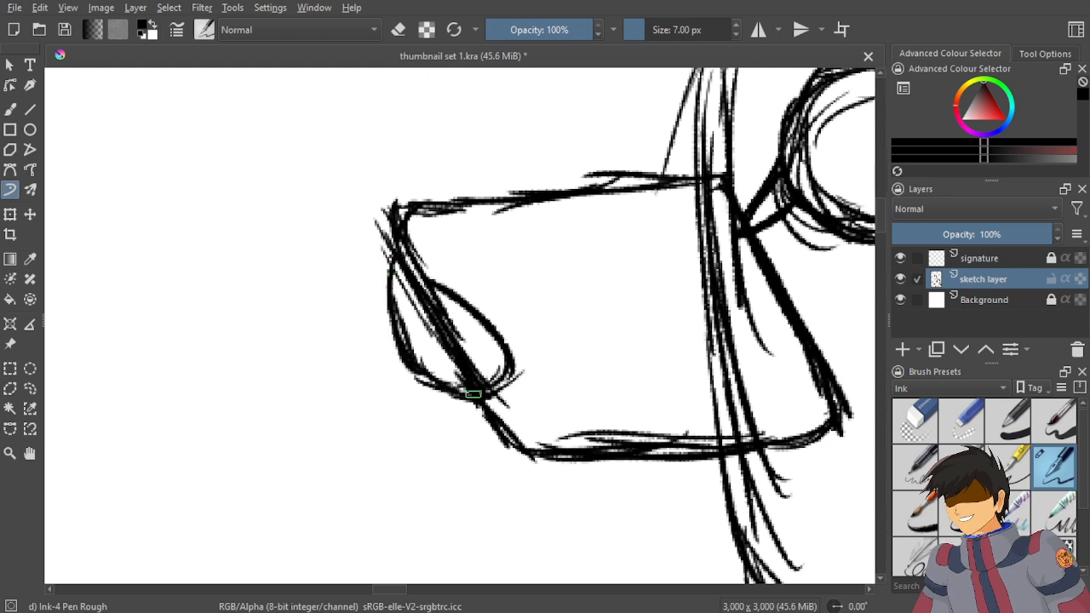
pyautogui.moveTo(417, 373)
pyautogui.mouseDown()
pyautogui.moveTo(444, 392)
pyautogui.moveTo(473, 391)
pyautogui.moveTo(507, 342)
pyautogui.moveTo(449, 299)
pyautogui.moveTo(473, 296)
pyautogui.moveTo(429, 284)
pyautogui.moveTo(429, 273)
pyautogui.moveTo(422, 285)
pyautogui.moveTo(498, 321)
pyautogui.mouseUp()
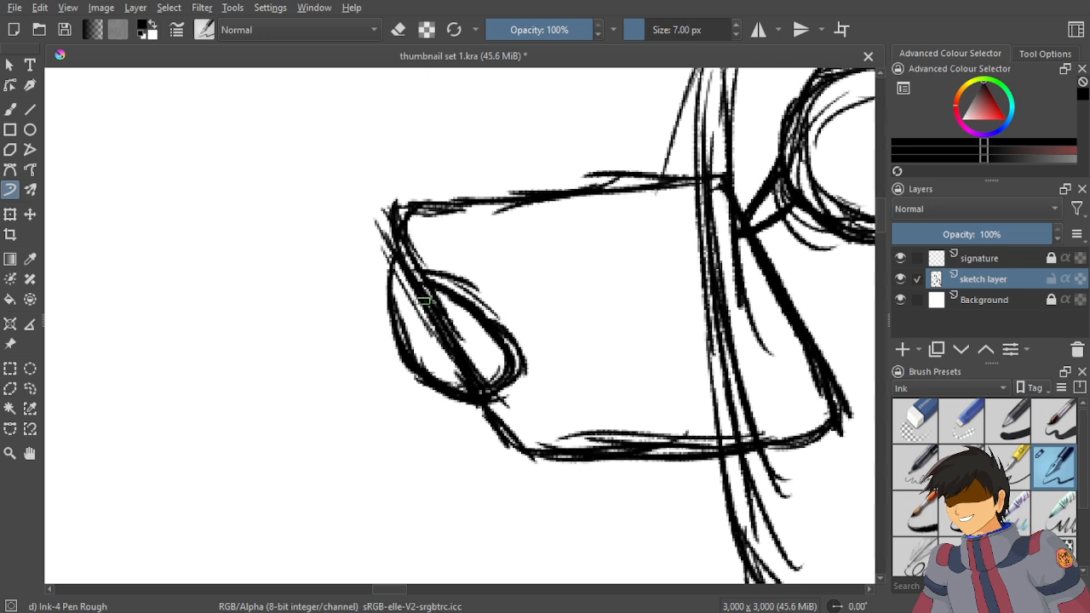
pyautogui.moveTo(422, 271)
pyautogui.mouseDown()
pyautogui.moveTo(473, 299)
pyautogui.moveTo(496, 345)
pyautogui.mouseUp()
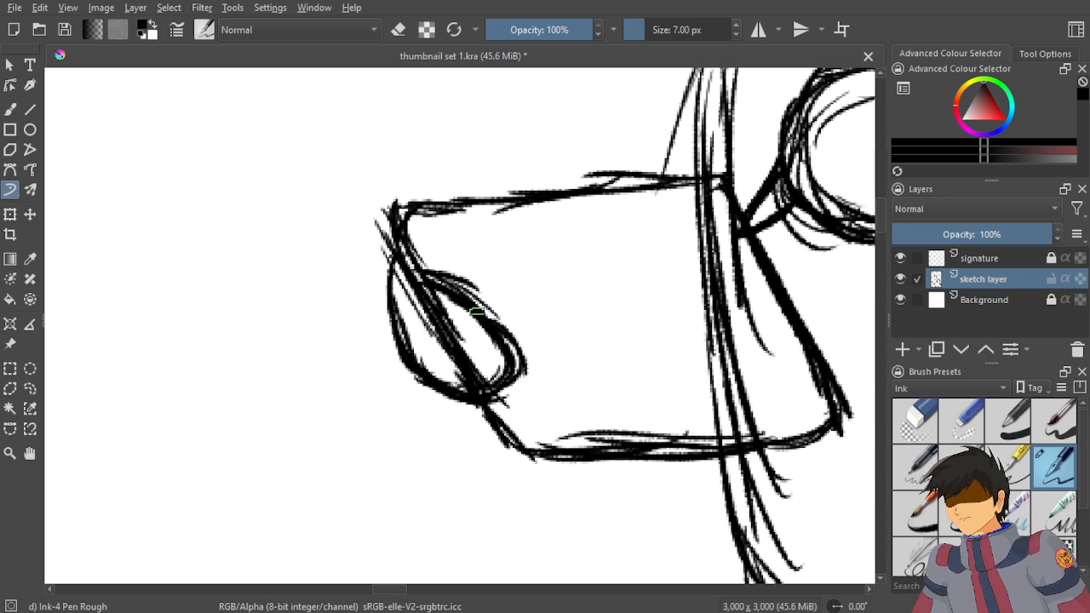
pyautogui.moveTo(462, 291); pyautogui.dragTo(487, 318)
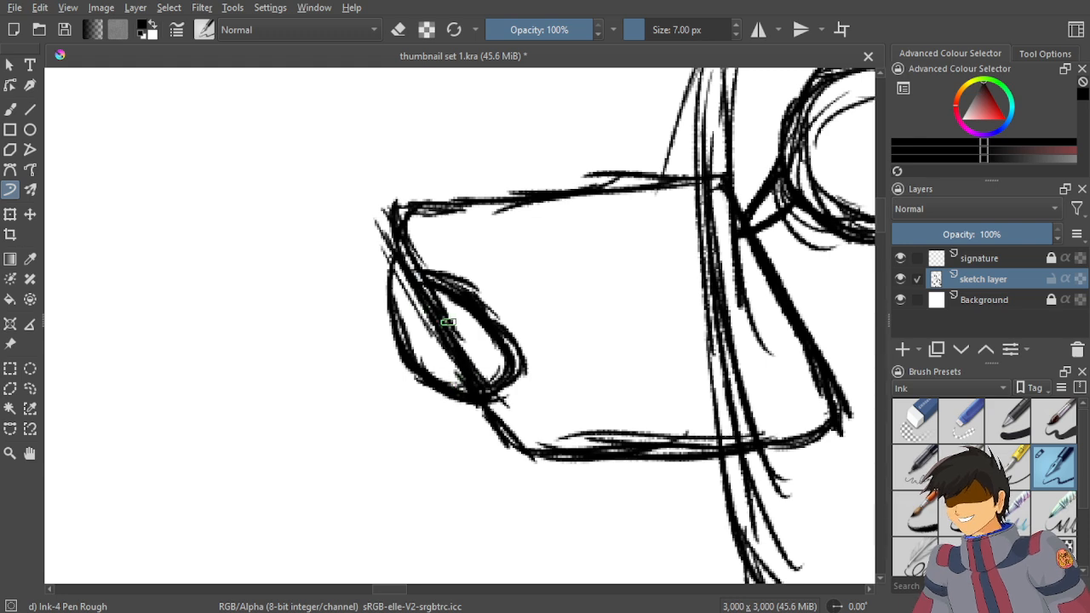
# Draw the upper arm's outer line from the shoulder corner slanting down to the panel's upper edge, built up with overlapping strokes.
pyautogui.press('2')
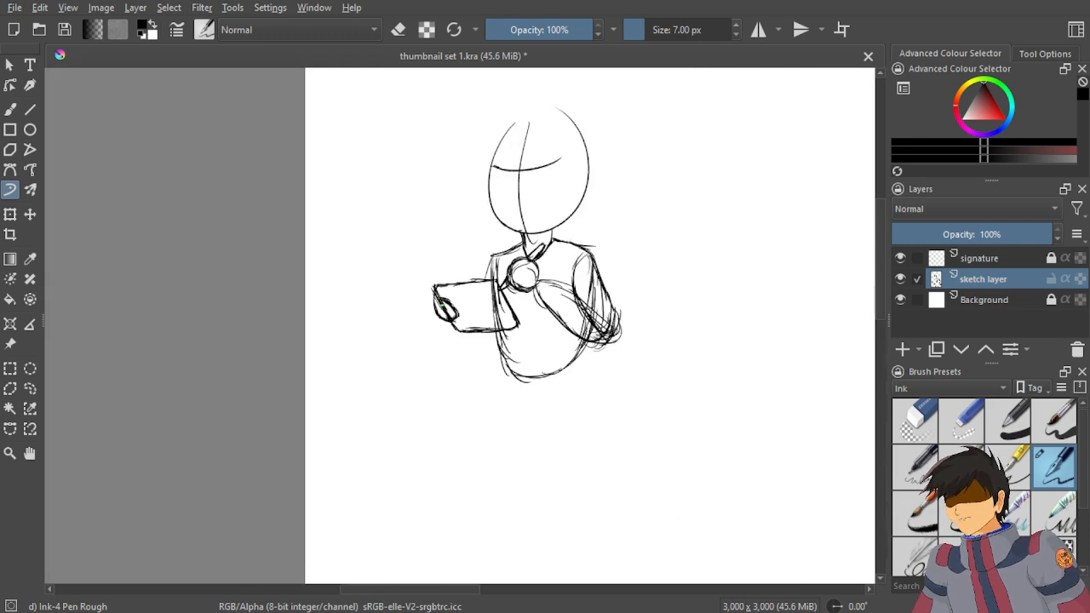
pyautogui.scroll(5, 460, 265)
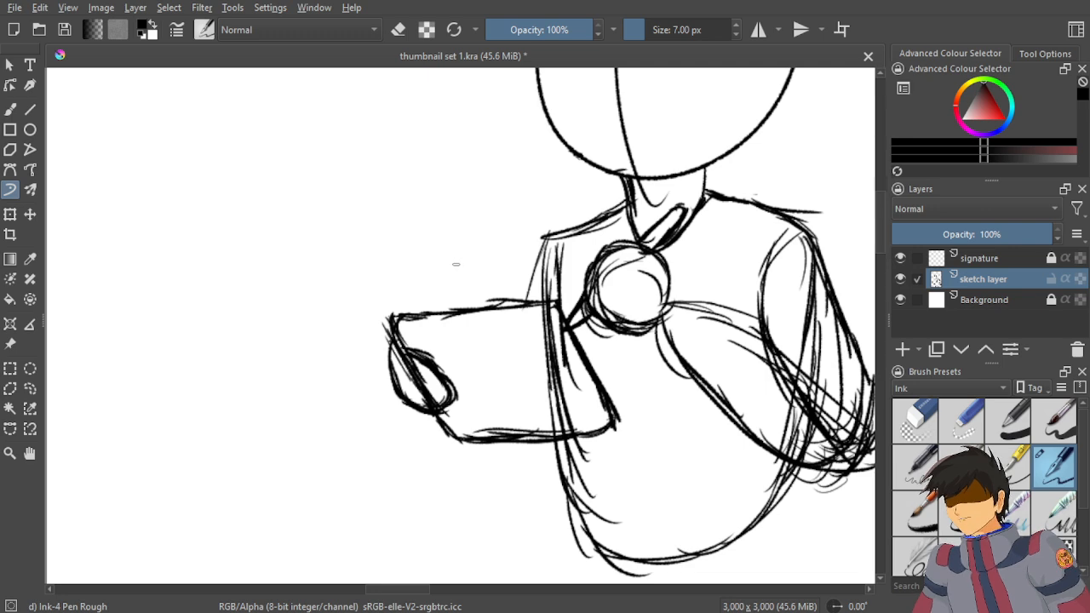
pyautogui.scroll(2, 467, 252)
pyautogui.scroll(-2, 467, 253)
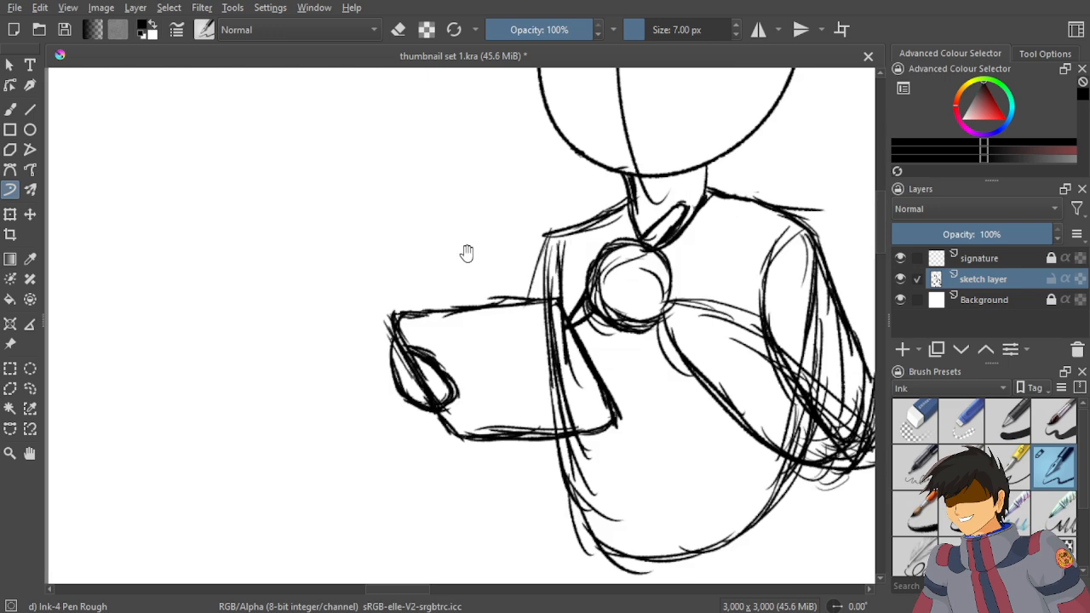
pyautogui.moveTo(466, 254); pyautogui.dragTo(442, 291)
pyautogui.scroll(1, 442, 290)
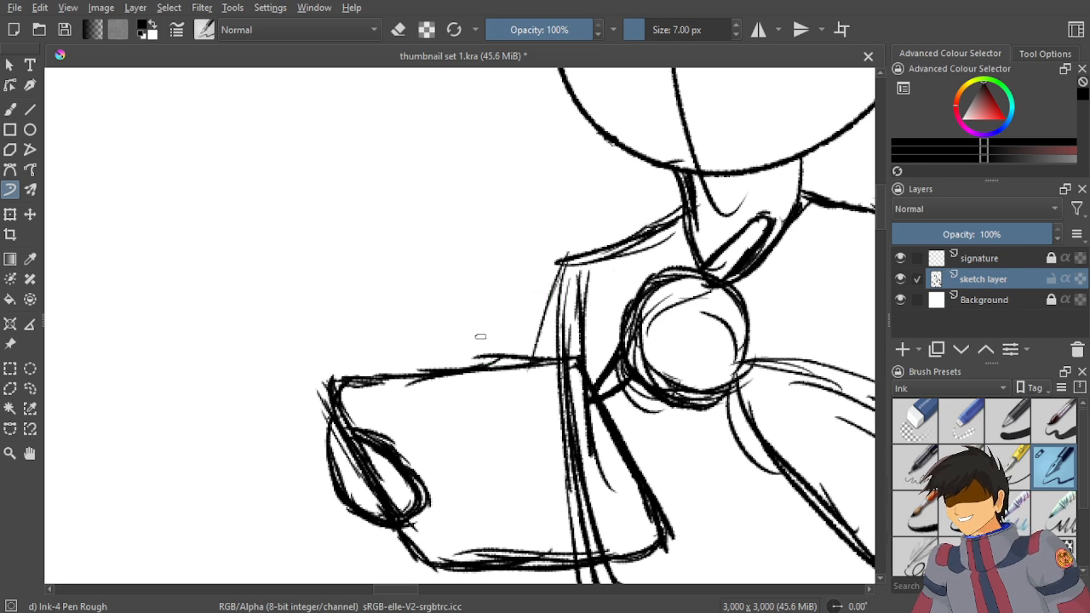
pyautogui.moveTo(557, 268); pyautogui.dragTo(505, 345)
pyautogui.moveTo(536, 308); pyautogui.dragTo(490, 366)
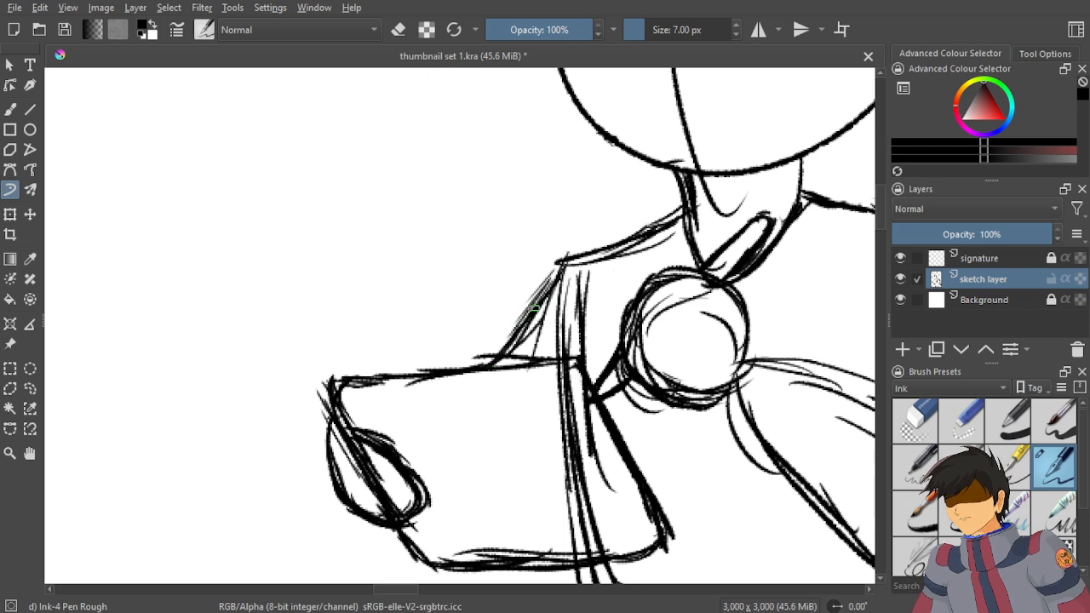
pyautogui.moveTo(526, 326)
pyautogui.mouseDown()
pyautogui.moveTo(500, 355)
pyautogui.moveTo(561, 276)
pyautogui.moveTo(501, 342)
pyautogui.mouseUp()
pyautogui.moveTo(548, 303); pyautogui.dragTo(496, 366)
pyautogui.moveTo(582, 272)
pyautogui.mouseDown()
pyautogui.moveTo(543, 308)
pyautogui.moveTo(557, 300)
pyautogui.mouseUp()
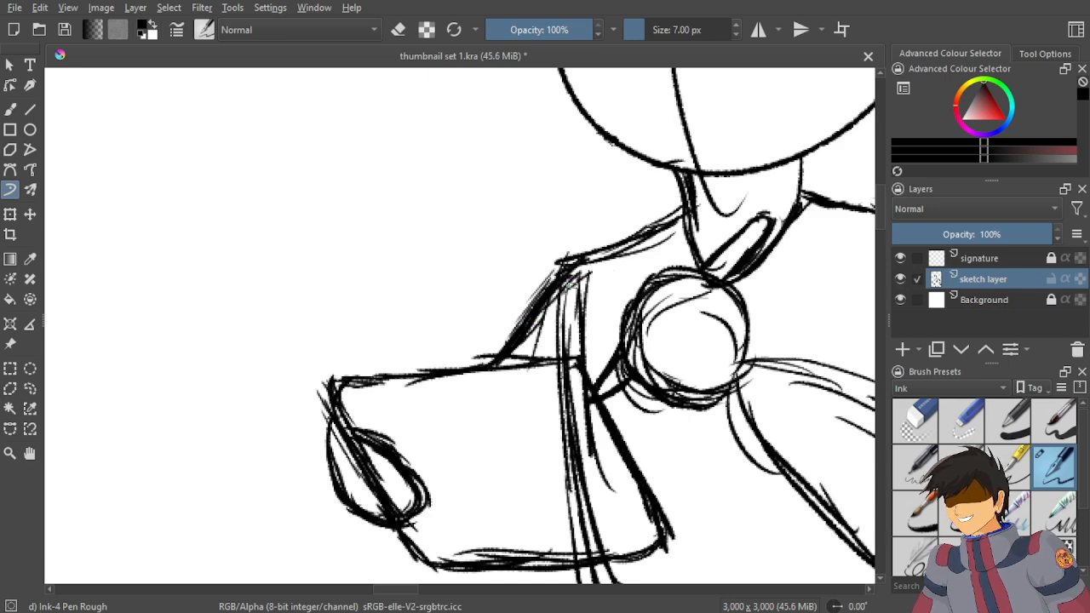
# Draw a line from the underside of the hand loop to the panel's lower outer corner, replacing the first overlong stroke.
pyautogui.scroll(-4, 568, 285)
pyautogui.moveTo(470, 290); pyautogui.dragTo(506, 219)
pyautogui.scroll(3, 578, 227)
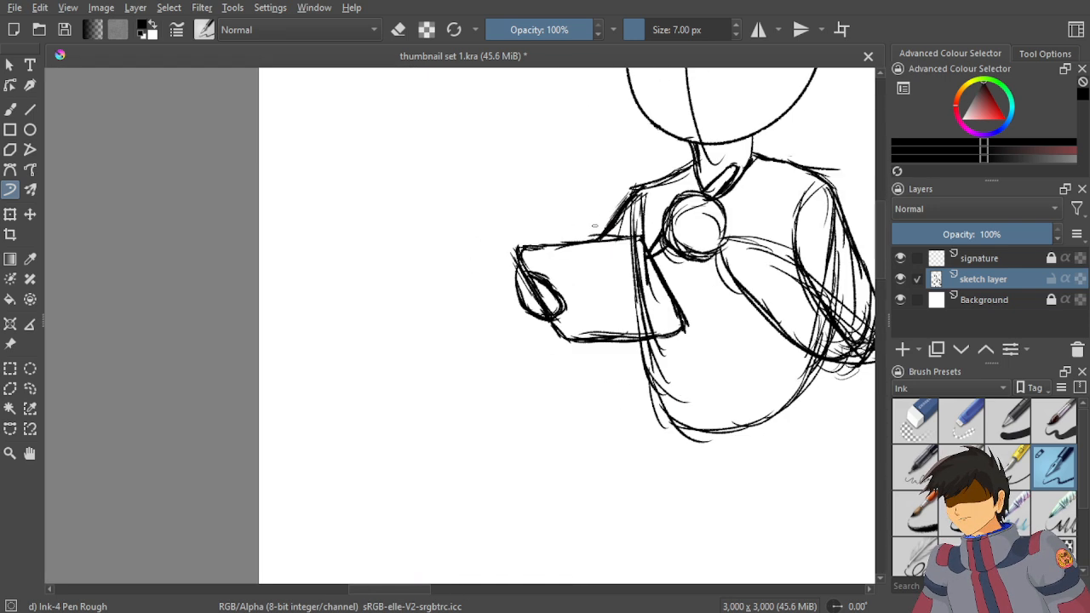
pyautogui.scroll(2, 587, 287)
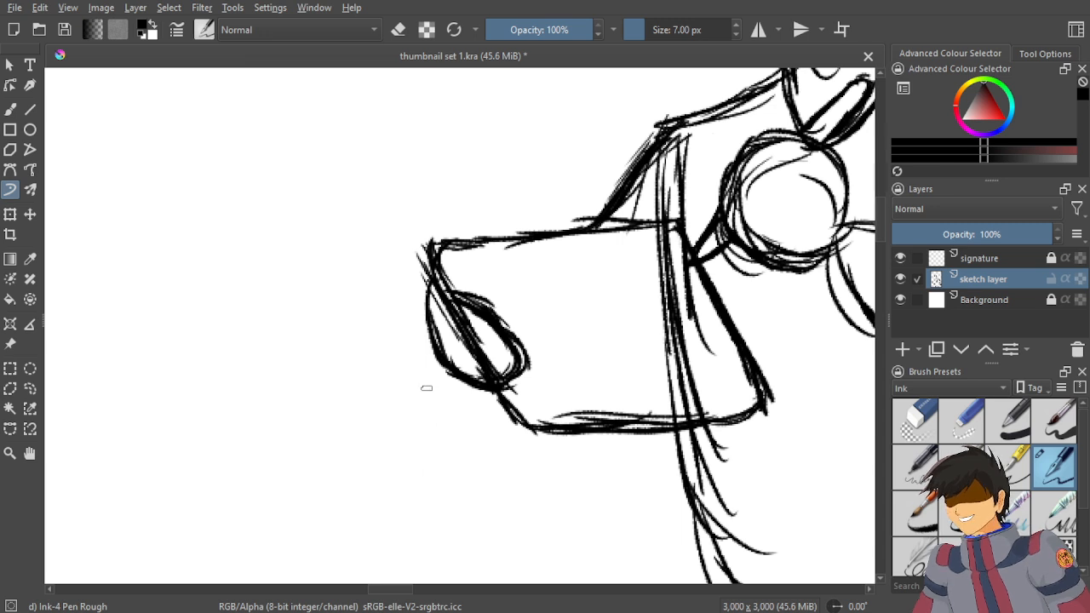
pyautogui.moveTo(443, 368); pyautogui.dragTo(523, 445)
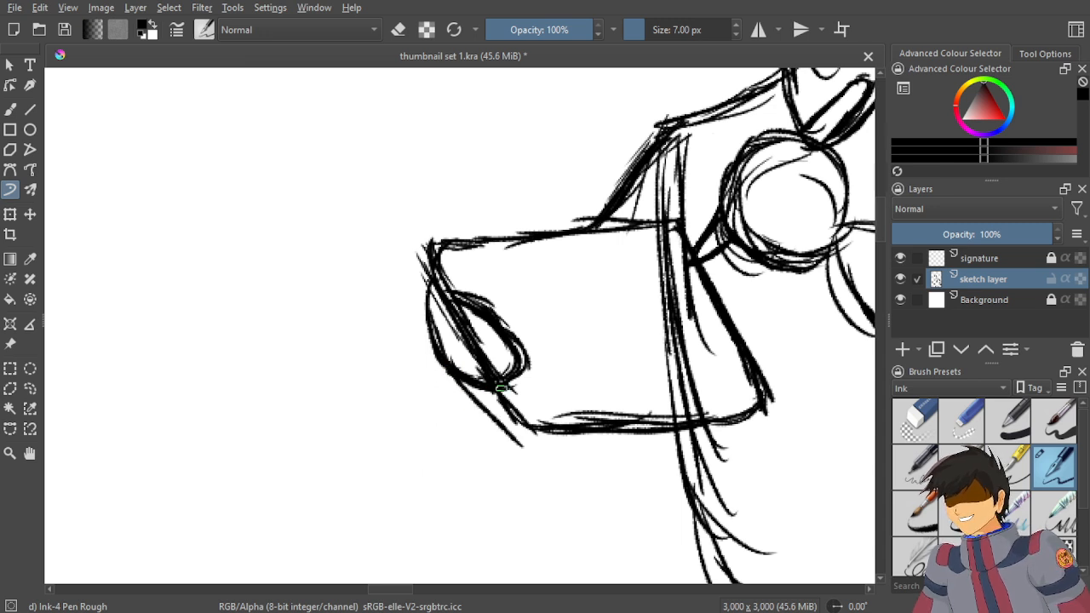
pyautogui.hotkey('ctrl', 'z')
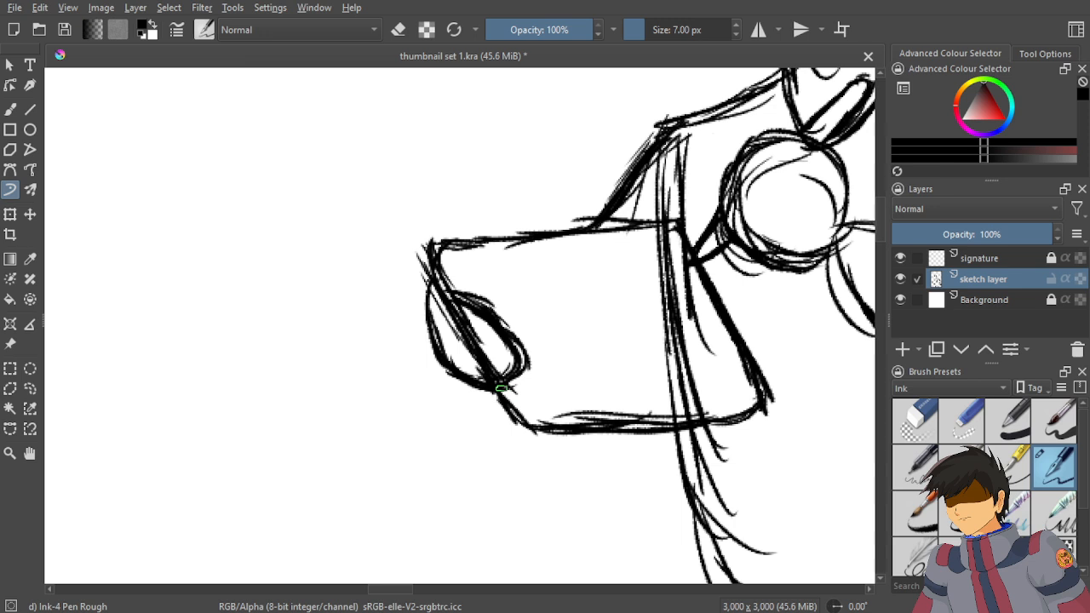
pyautogui.moveTo(452, 367)
pyautogui.mouseDown()
pyautogui.moveTo(542, 408)
pyautogui.moveTo(533, 433)
pyautogui.mouseUp()
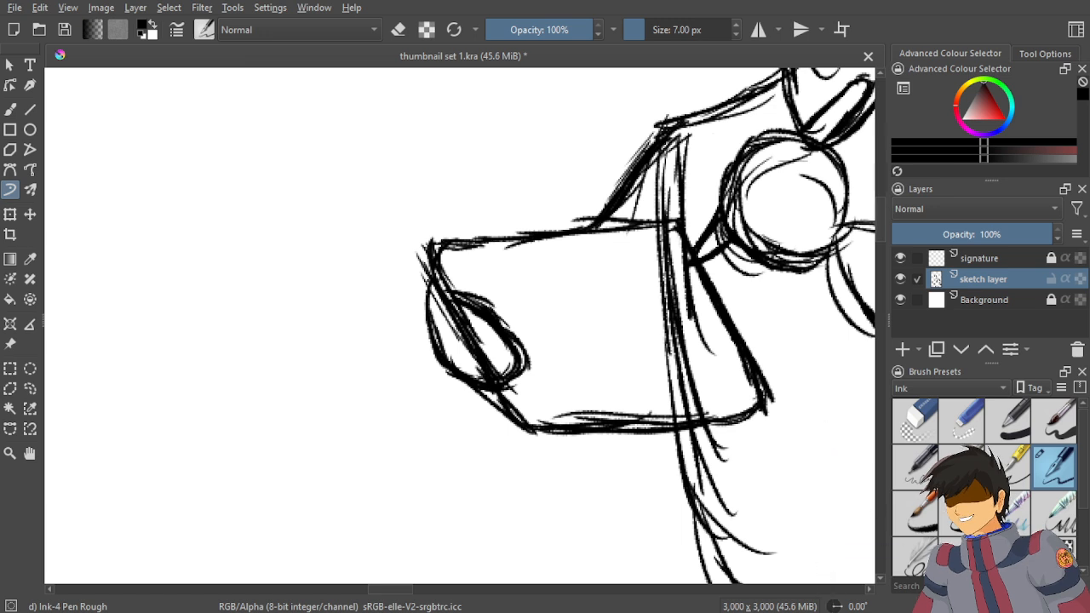
# Examine the whole thumbnail's pose and proportions on the canvas beside the pilot and mech reference images.
pyautogui.scroll(-3, 516, 130)
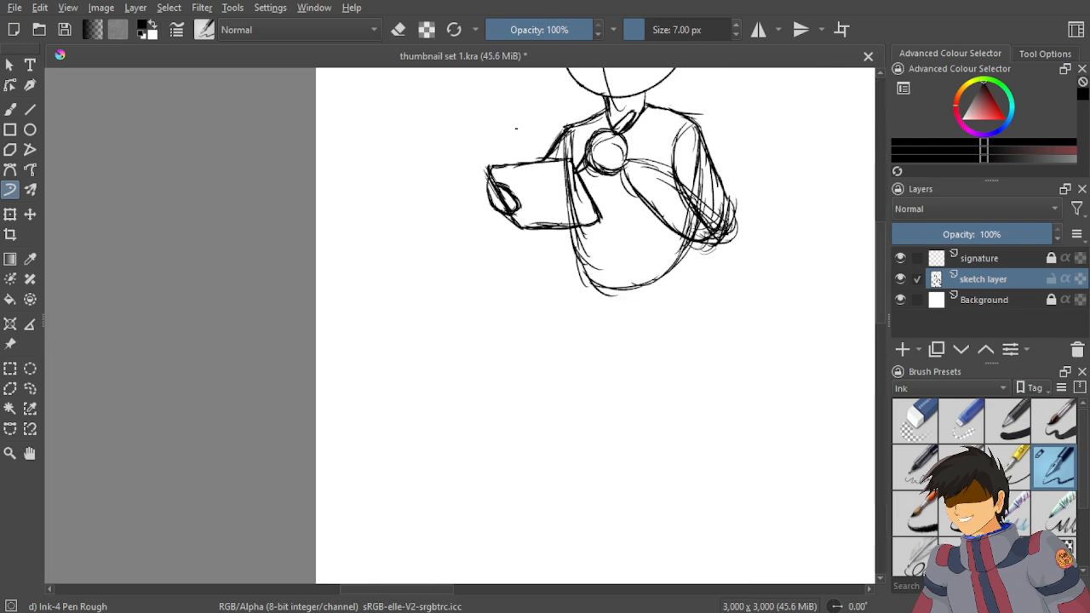
pyautogui.moveTo(498, 143); pyautogui.dragTo(489, 286)
pyautogui.scroll(2, 531, 295)
pyautogui.scroll(-4, 531, 297)
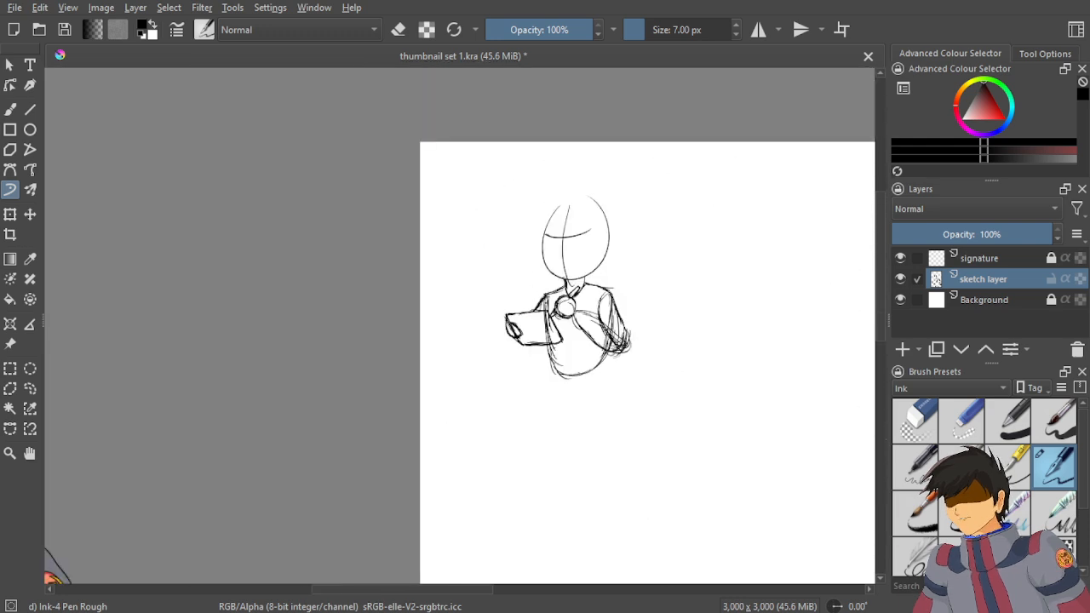
pyautogui.scroll(4, 561, 251)
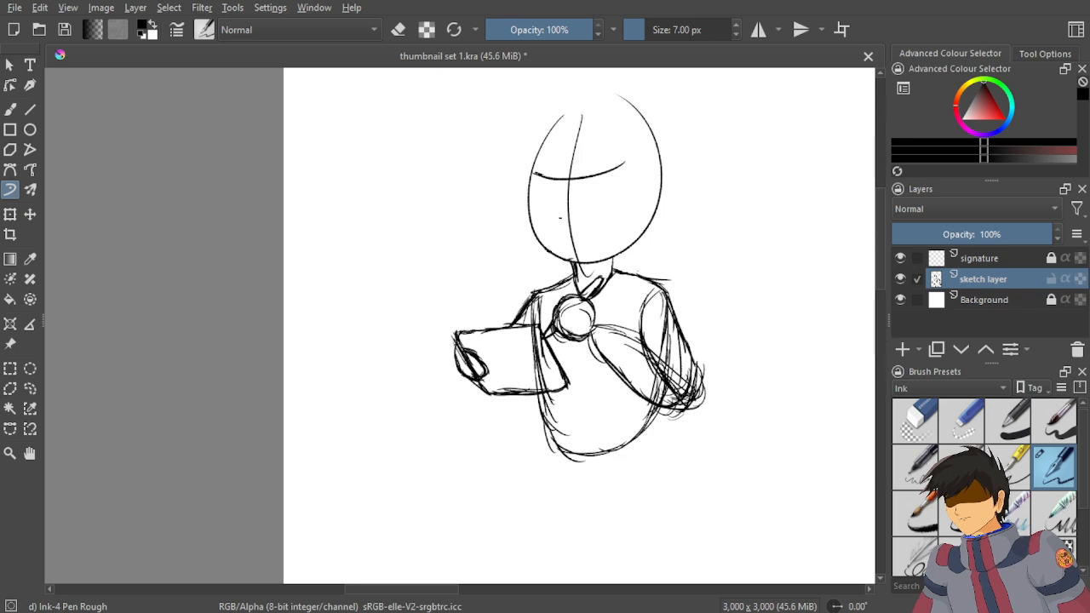
pyautogui.scroll(-6, 496, 230)
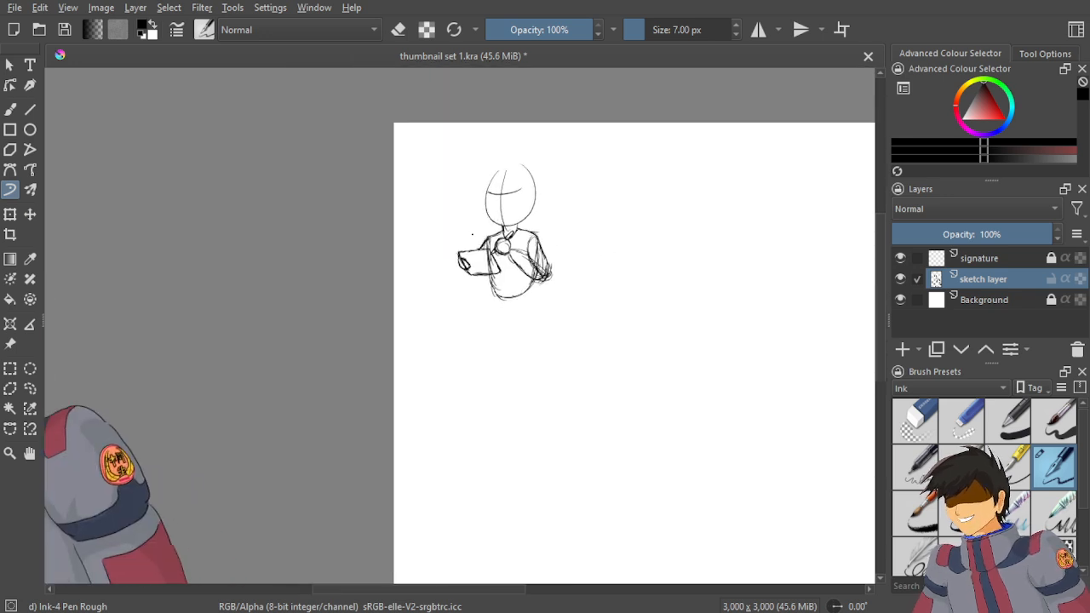
pyautogui.moveTo(498, 230); pyautogui.dragTo(467, 229)
pyautogui.scroll(3, 464, 214)
pyautogui.scroll(-4, 466, 214)
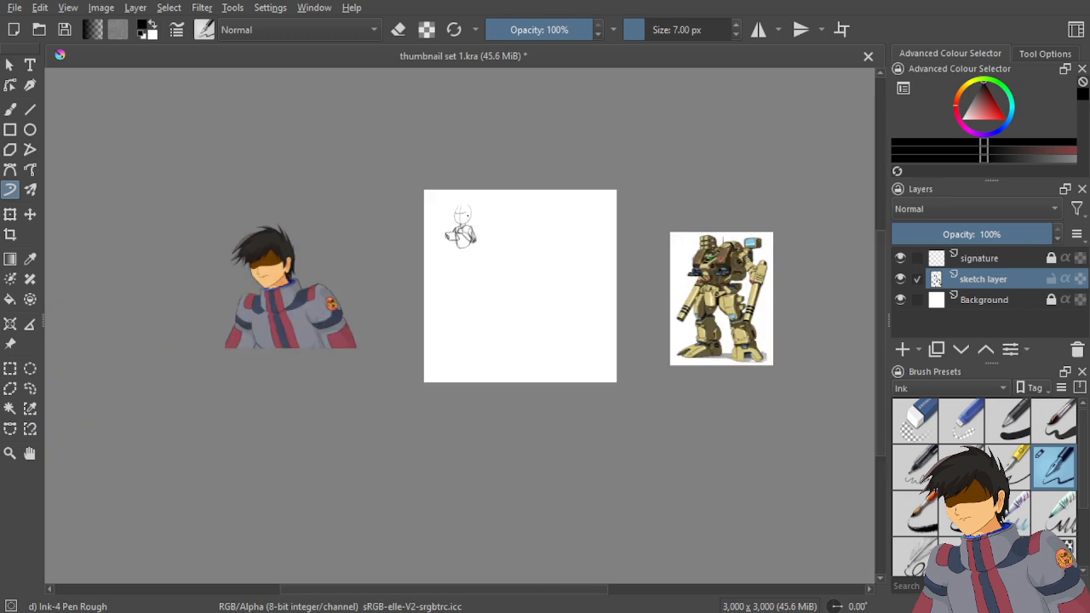
# Draw the two sides of a V-shaped pelvis below the torso oval, meeting in a point beneath its centre.
pyautogui.scroll(4, 468, 216)
pyautogui.scroll(2, 414, 320)
pyautogui.scroll(1, 491, 402)
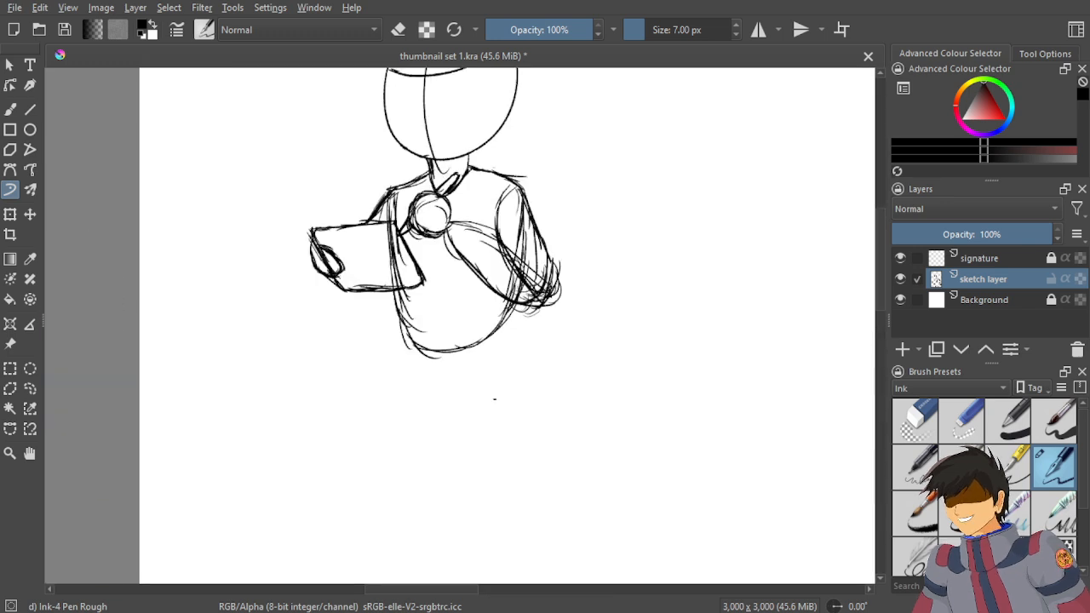
pyautogui.moveTo(509, 319)
pyautogui.mouseDown()
pyautogui.moveTo(480, 378)
pyautogui.moveTo(439, 404)
pyautogui.mouseUp()
pyautogui.moveTo(404, 324); pyautogui.dragTo(434, 401)
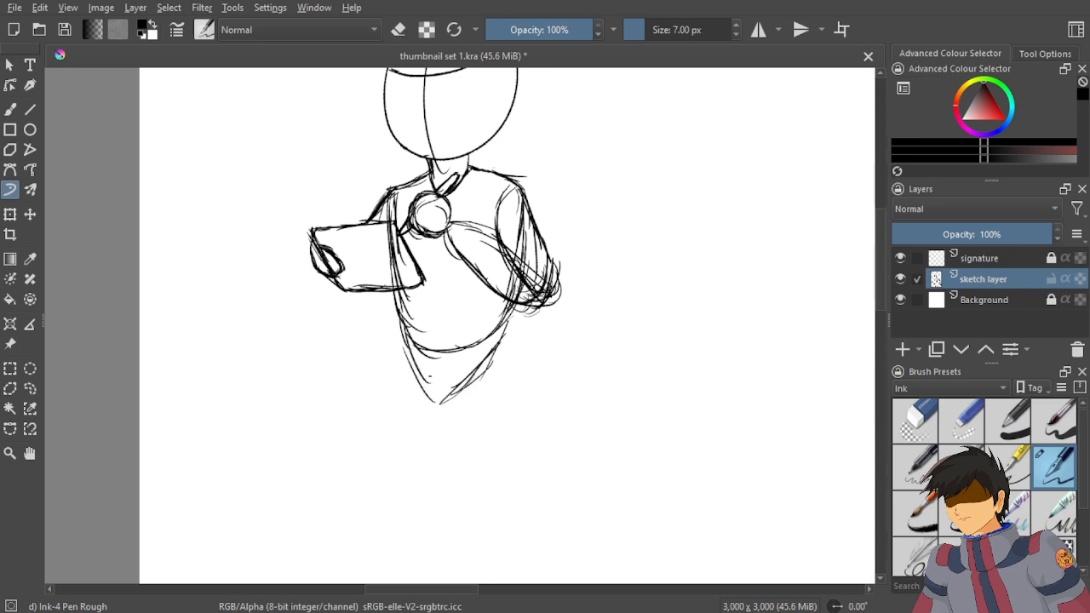
pyautogui.moveTo(410, 364); pyautogui.dragTo(450, 408)
# Darken both slanted sides of the V-shaped pelvis with short overlapping strokes up to the torso.
pyautogui.moveTo(475, 371); pyautogui.dragTo(436, 398)
pyautogui.moveTo(497, 342); pyautogui.dragTo(469, 376)
pyautogui.moveTo(468, 378); pyautogui.dragTo(441, 400)
pyautogui.moveTo(478, 367); pyautogui.dragTo(453, 395)
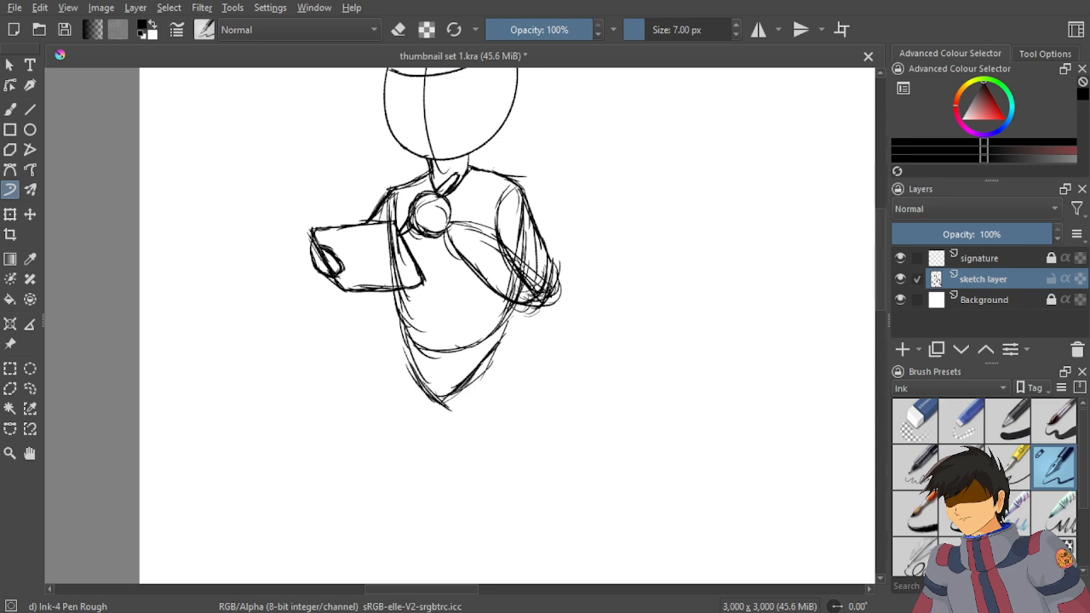
pyautogui.moveTo(505, 332)
pyautogui.mouseDown()
pyautogui.moveTo(474, 377)
pyautogui.moveTo(485, 356)
pyautogui.moveTo(482, 366)
pyautogui.mouseUp()
pyautogui.moveTo(504, 325); pyautogui.dragTo(491, 345)
pyautogui.moveTo(406, 338); pyautogui.dragTo(419, 379)
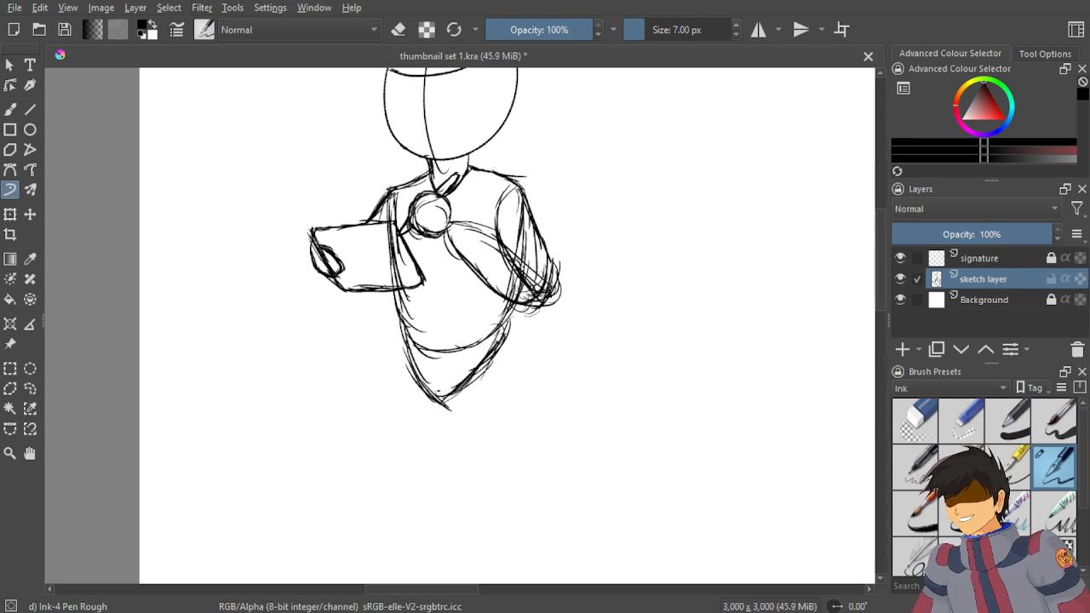
# Sketch a small rounded hip shape on the outer side of the pelvis below the bent elbow, and reinforce its outline.
pyautogui.moveTo(521, 332); pyautogui.dragTo(466, 380)
pyautogui.moveTo(521, 351)
pyautogui.mouseDown()
pyautogui.moveTo(472, 364)
pyautogui.moveTo(510, 361)
pyautogui.mouseUp()
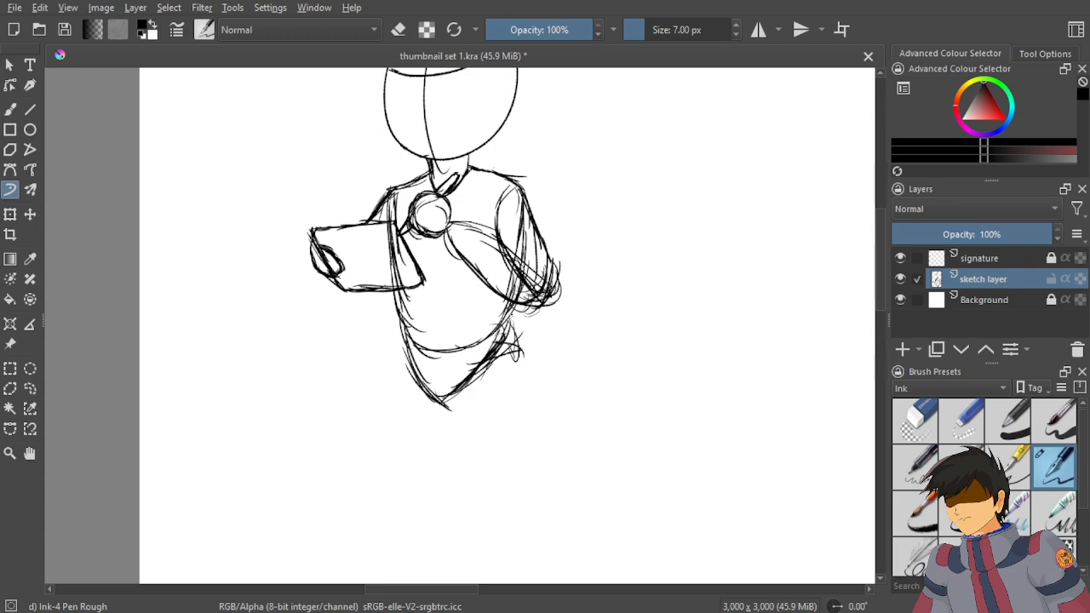
pyautogui.moveTo(516, 313); pyautogui.dragTo(509, 366)
pyautogui.scroll(5, 468, 364)
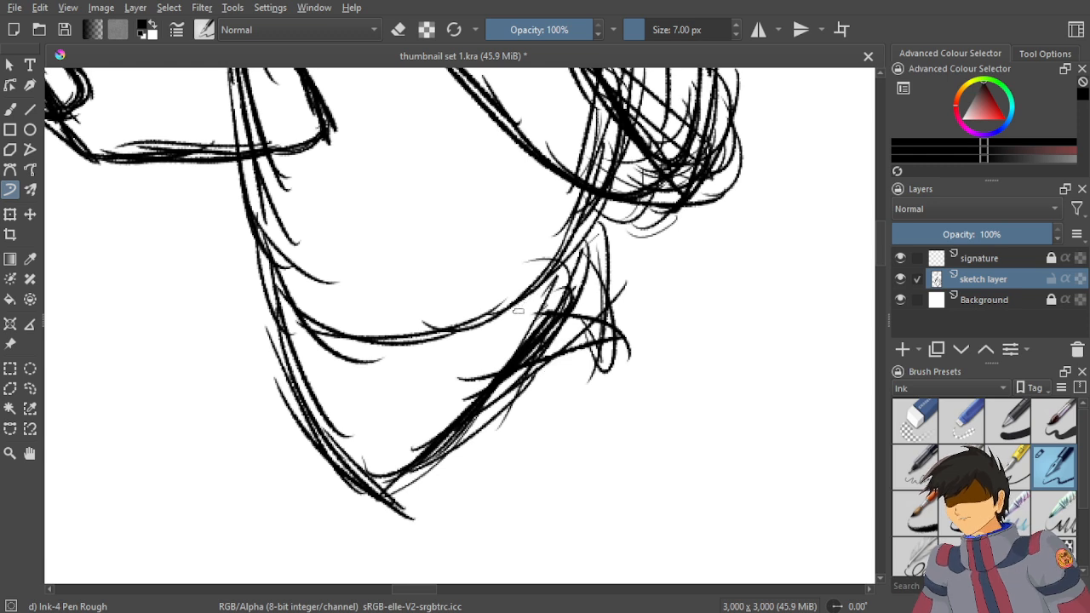
pyautogui.moveTo(606, 242)
pyautogui.mouseDown()
pyautogui.moveTo(589, 373)
pyautogui.moveTo(580, 342)
pyautogui.moveTo(573, 371)
pyautogui.moveTo(470, 436)
pyautogui.moveTo(528, 381)
pyautogui.moveTo(570, 366)
pyautogui.moveTo(563, 347)
pyautogui.moveTo(610, 358)
pyautogui.moveTo(606, 366)
pyautogui.mouseUp()
pyautogui.moveTo(623, 264); pyautogui.dragTo(627, 334)
pyautogui.moveTo(616, 340); pyautogui.dragTo(602, 358)
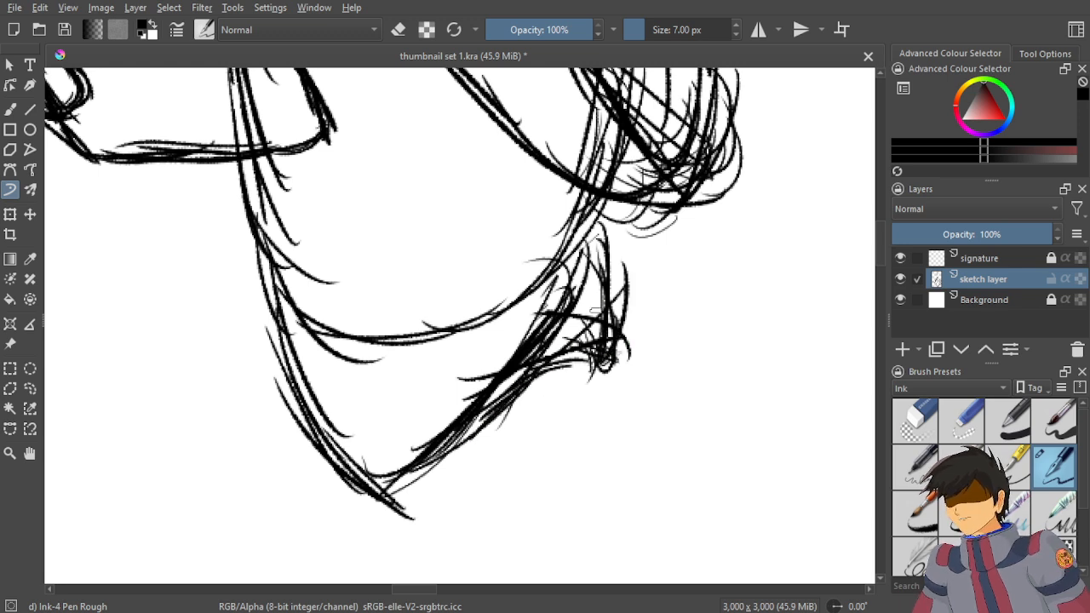
pyautogui.moveTo(617, 229)
pyautogui.mouseDown()
pyautogui.moveTo(619, 327)
pyautogui.moveTo(601, 267)
pyautogui.mouseUp()
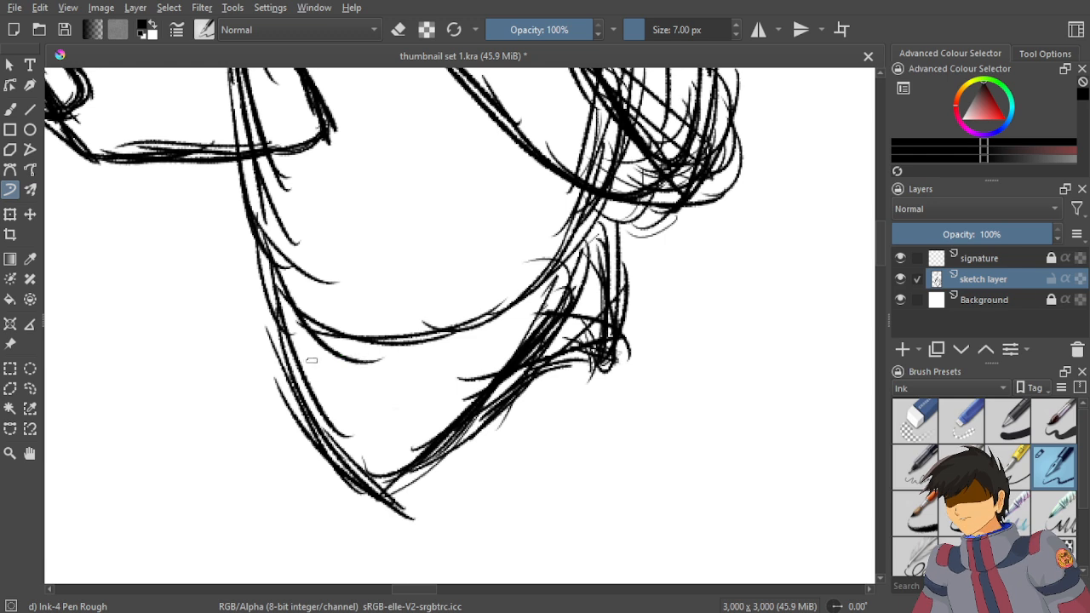
# Thicken the pelvis side beneath the panel with long strokes between its bottom point and the torso's side.
pyautogui.moveTo(362, 470)
pyautogui.mouseDown()
pyautogui.moveTo(333, 419)
pyautogui.moveTo(374, 483)
pyautogui.moveTo(300, 393)
pyautogui.moveTo(260, 312)
pyautogui.mouseUp()
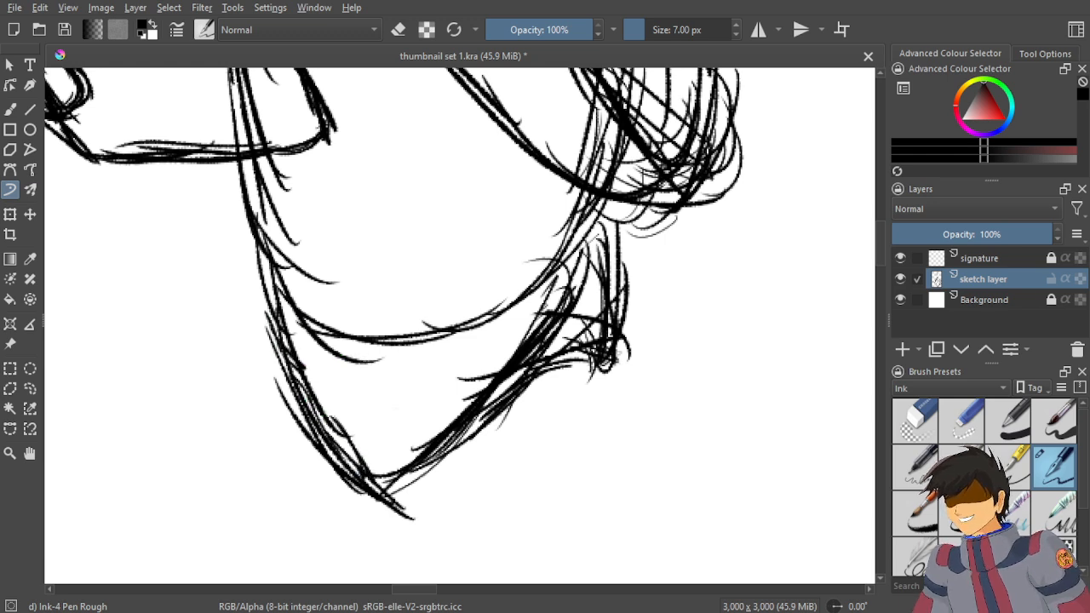
pyautogui.moveTo(278, 349); pyautogui.dragTo(259, 281)
pyautogui.moveTo(268, 320); pyautogui.dragTo(257, 251)
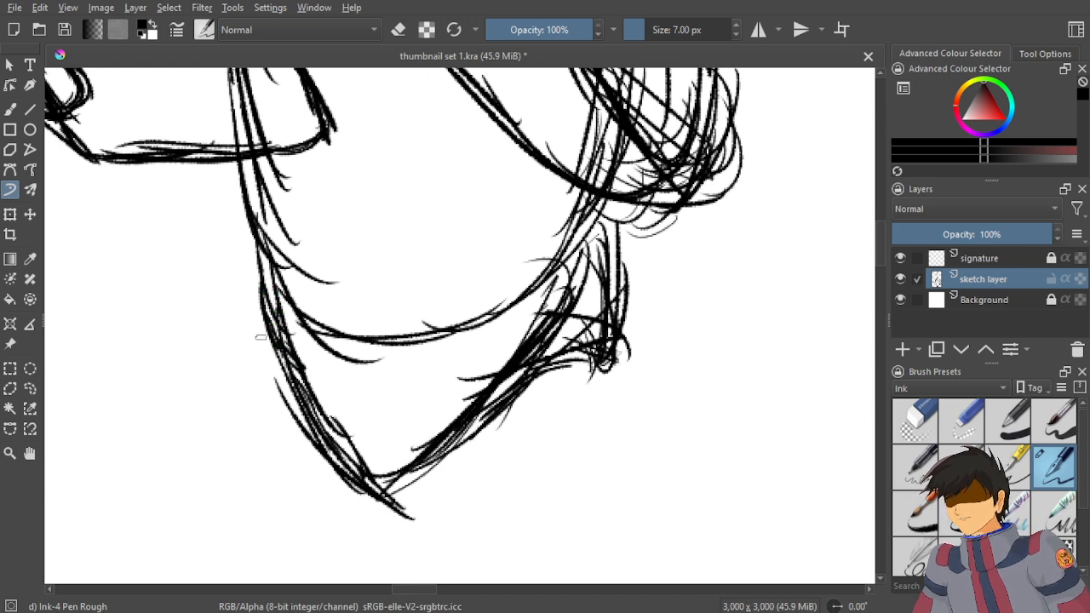
pyautogui.moveTo(265, 313); pyautogui.dragTo(341, 459)
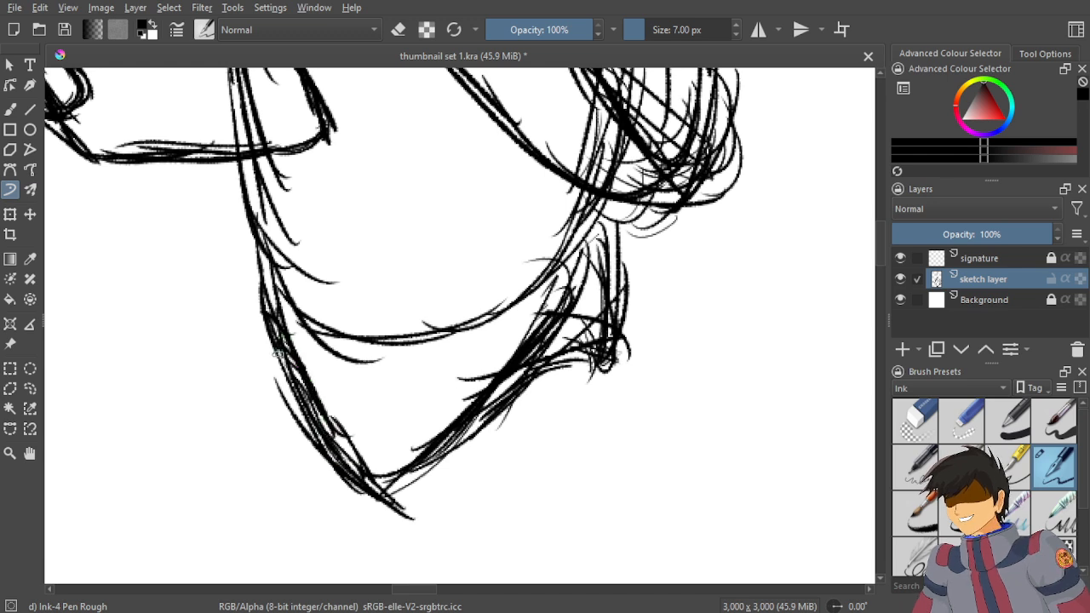
pyautogui.moveTo(275, 338); pyautogui.dragTo(257, 228)
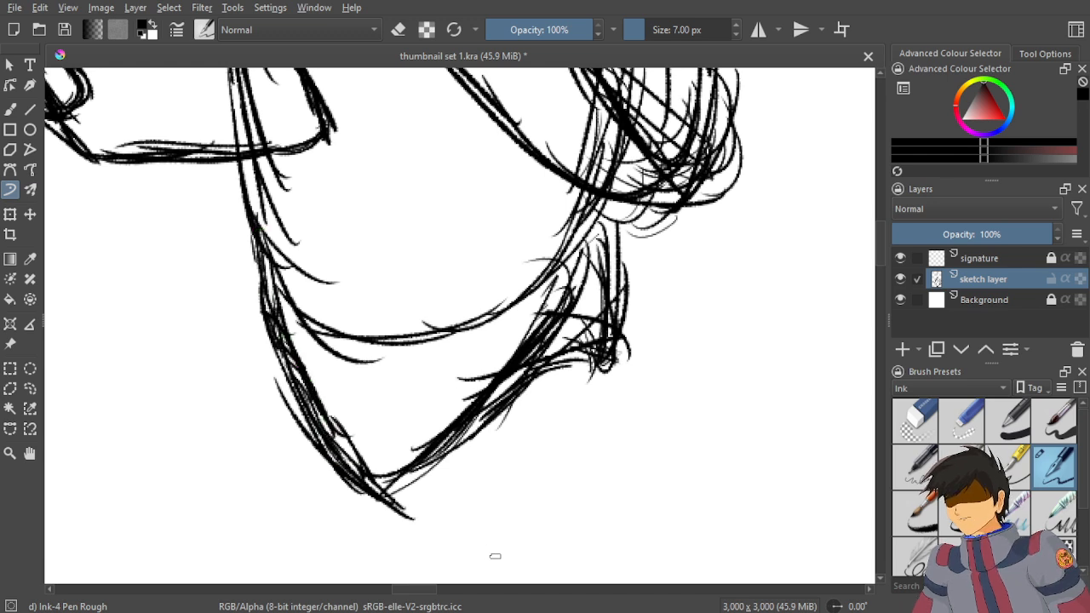
# Check the whole figure's size and proportions on the canvas, and return to the Dynamic Brush tool.
pyautogui.scroll(-4, 524, 370)
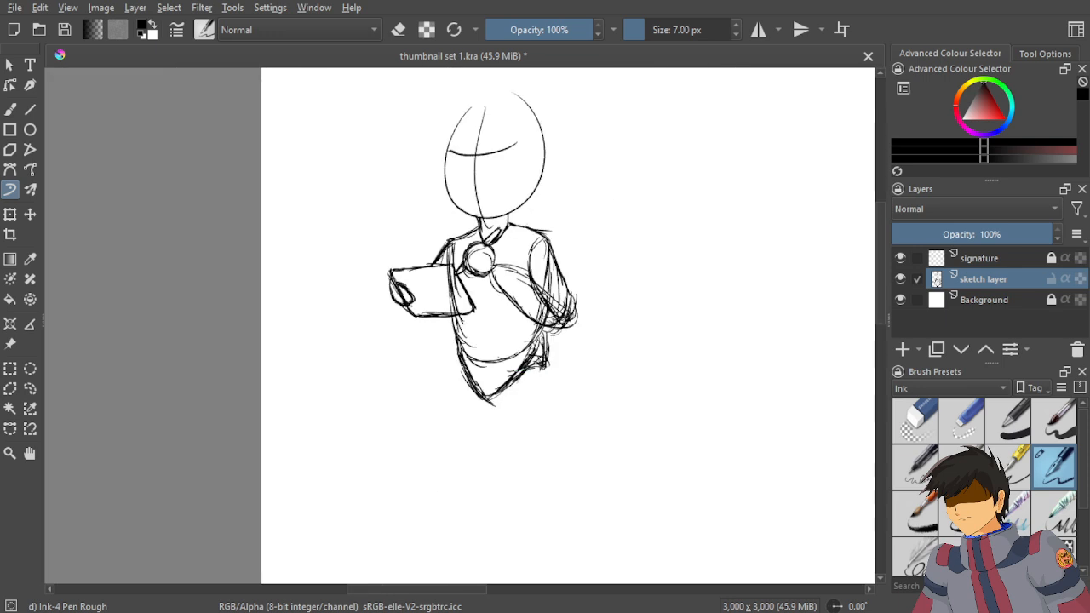
pyautogui.scroll(-2, 519, 366)
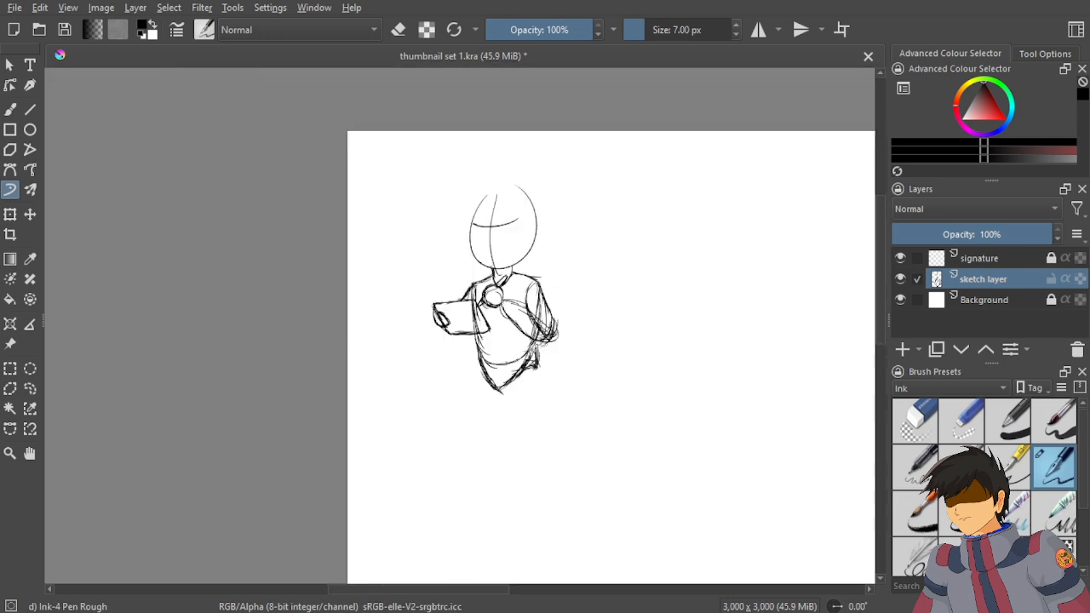
pyautogui.scroll(4, 508, 306)
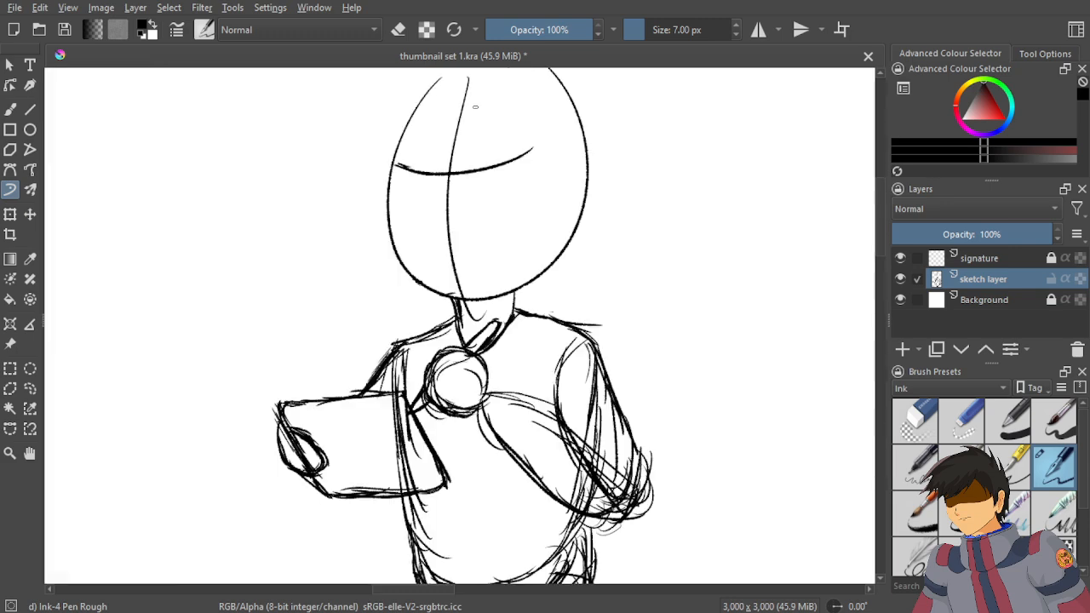
pyautogui.scroll(-5, 471, 291)
pyautogui.scroll(2, 555, 349)
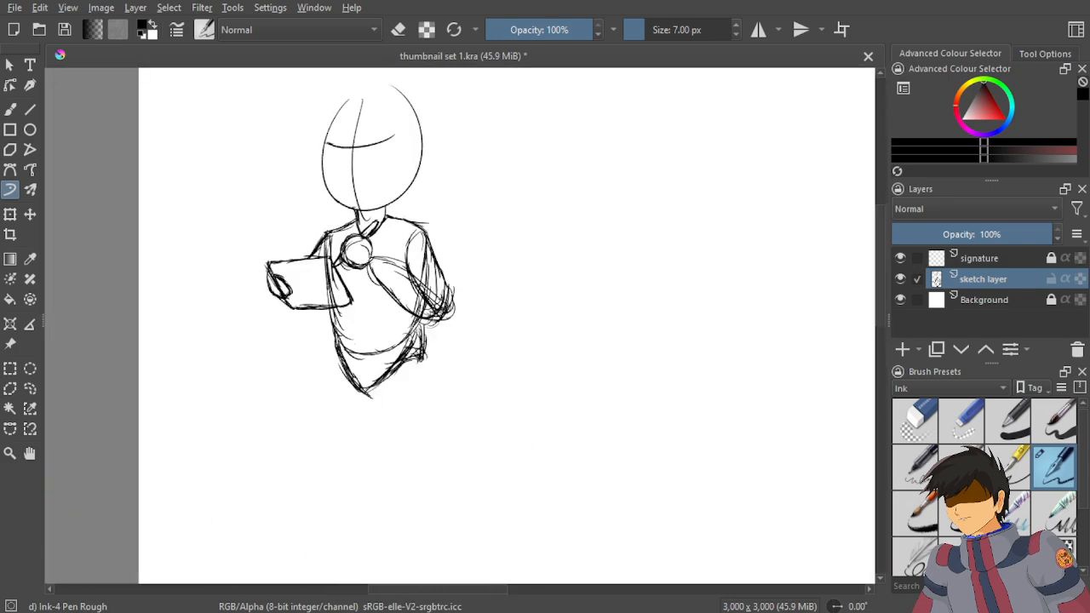
pyautogui.click(10, 213)
pyautogui.scroll(-2, 312, 331)
pyautogui.scroll(2, 439, 385)
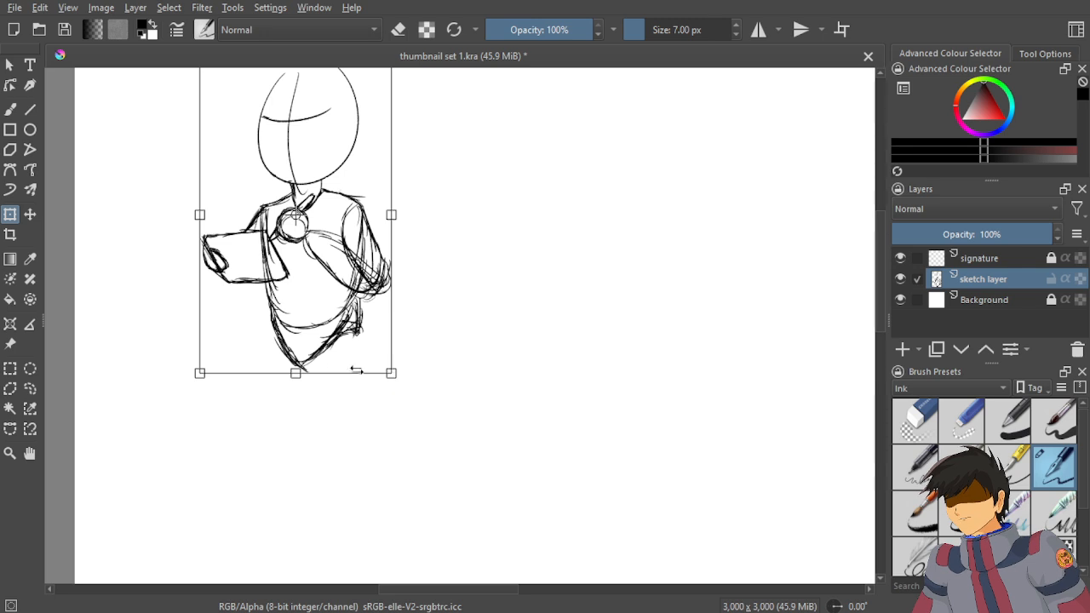
pyautogui.press('Return')
pyautogui.scroll(1, 213, 247)
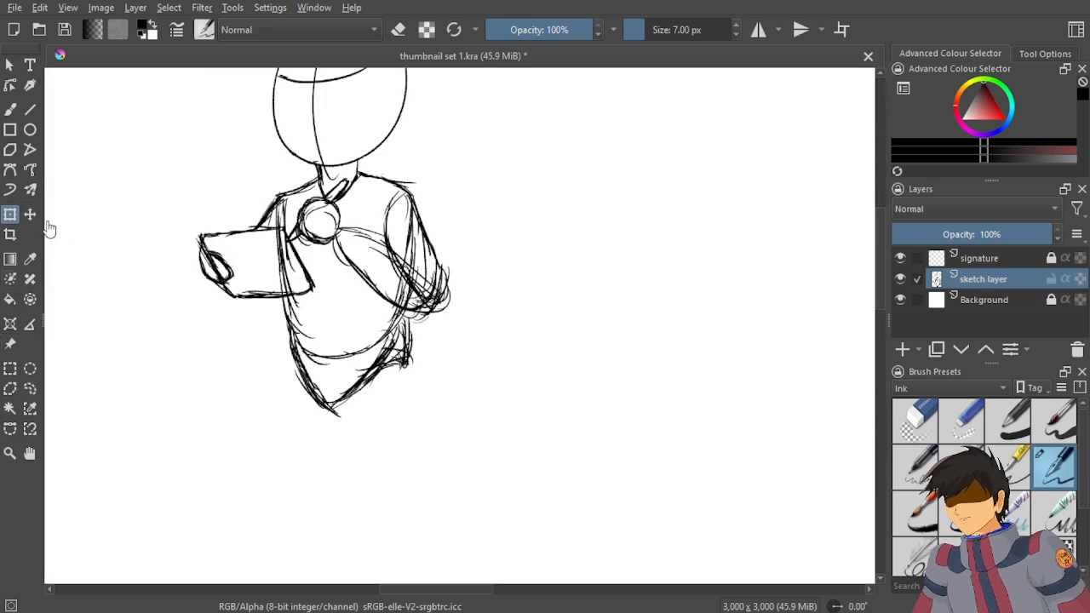
pyautogui.click(10, 189)
pyautogui.scroll(2, 319, 400)
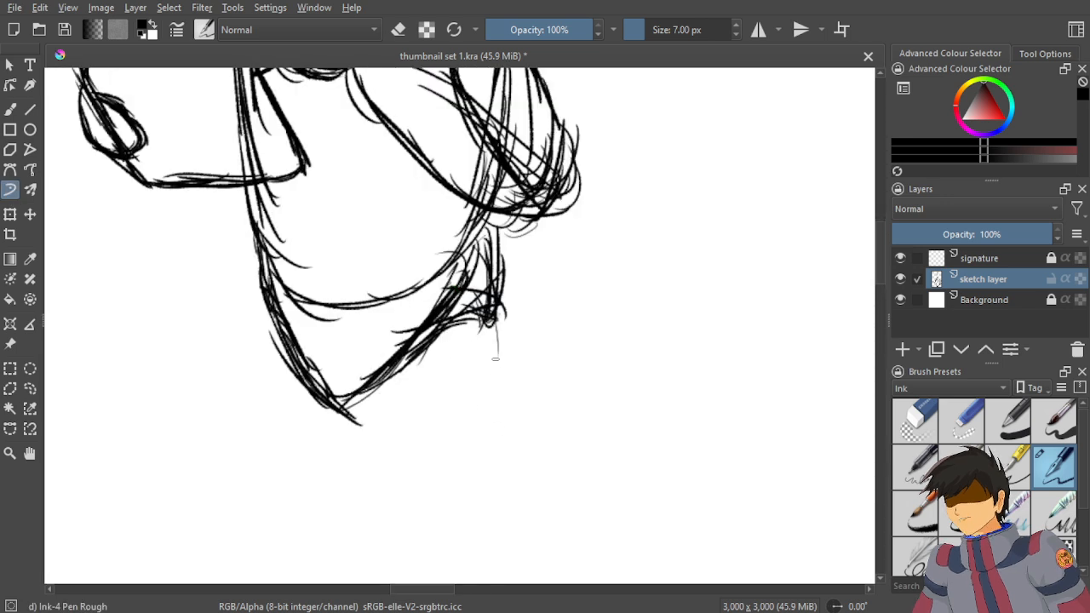
pyautogui.moveTo(493, 322)
pyautogui.mouseDown()
pyautogui.moveTo(530, 389)
pyautogui.moveTo(507, 430)
pyautogui.mouseUp()
pyautogui.moveTo(488, 324)
pyautogui.mouseDown()
pyautogui.moveTo(482, 426)
pyautogui.moveTo(504, 405)
pyautogui.mouseUp()
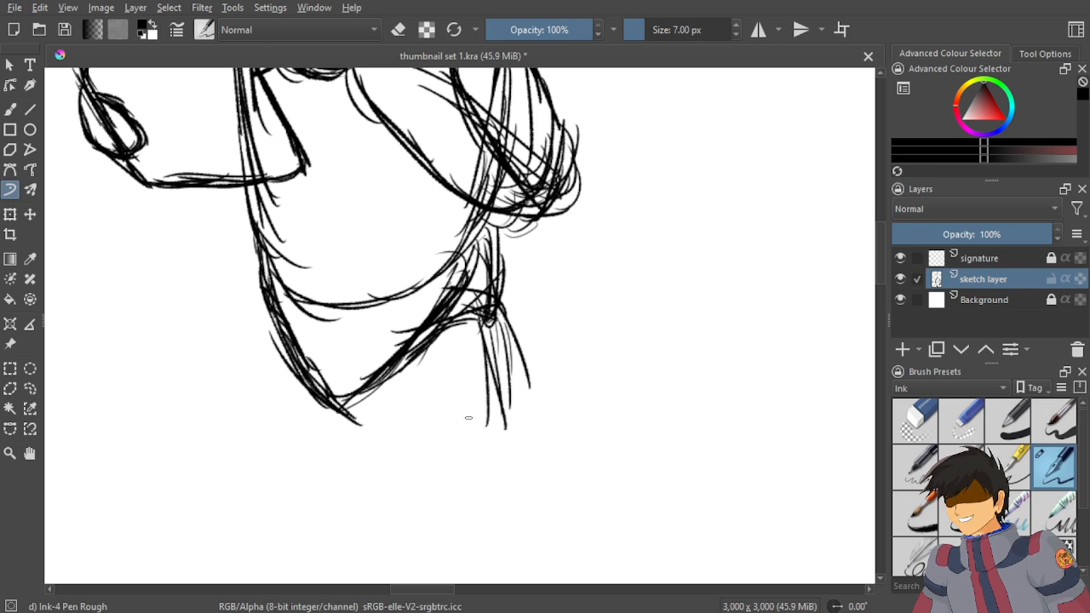
pyautogui.hotkey('ctrl', 'z')
pyautogui.hotkey('ctrl', 'z')
pyautogui.hotkey('ctrl', 'z')
pyautogui.hotkey('ctrl', 'z')
pyautogui.hotkey('ctrl', 'z')
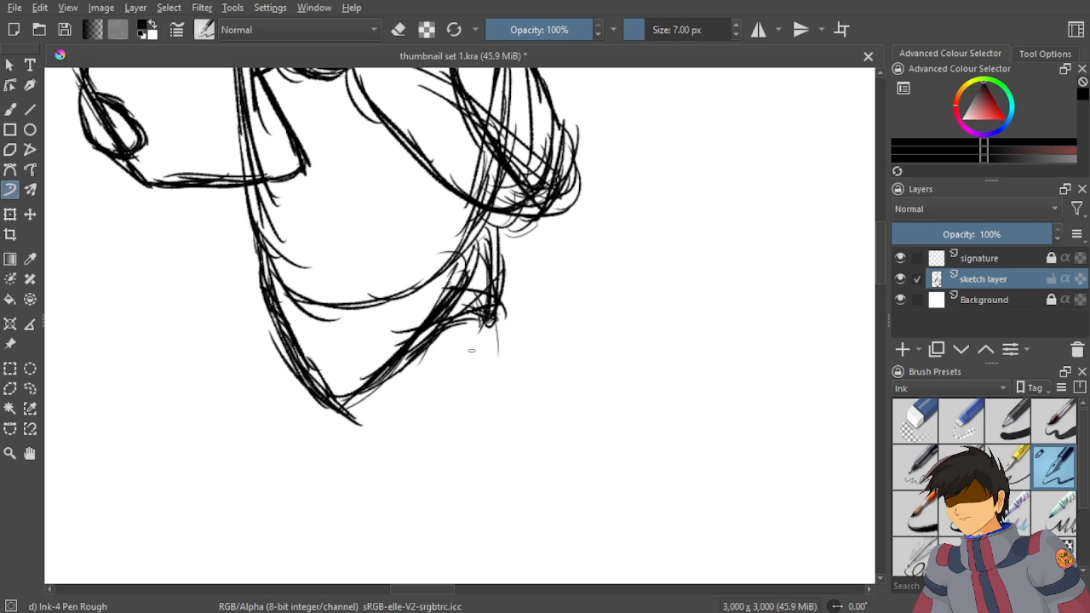
# Draw the outer thigh line down from the hip below the bent elbow and its short inner line beside the pelvis point.
pyautogui.moveTo(490, 317); pyautogui.dragTo(506, 408)
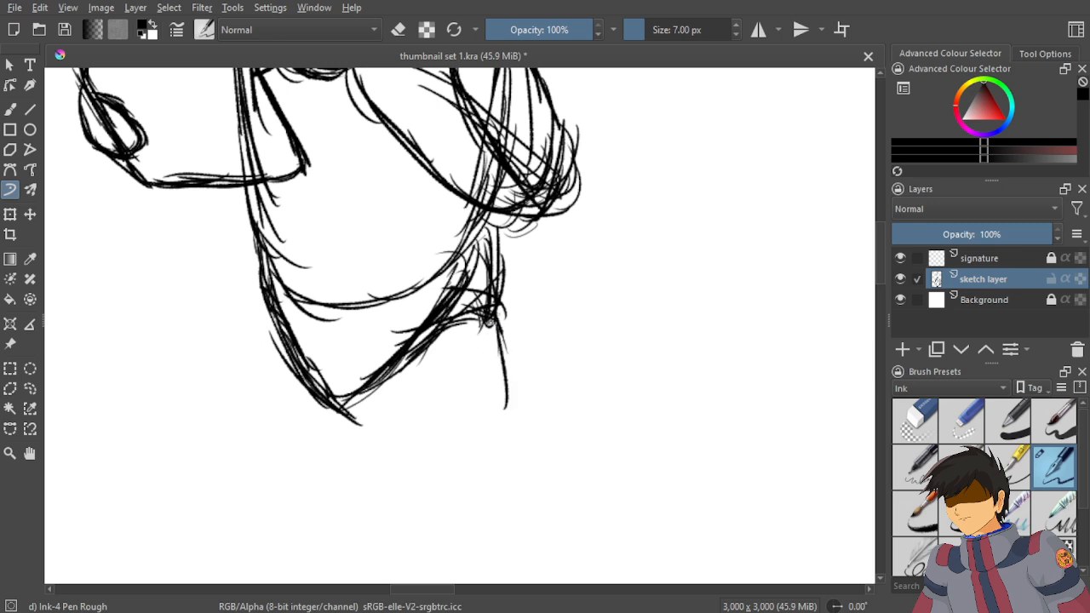
pyautogui.moveTo(492, 324); pyautogui.dragTo(508, 419)
pyautogui.moveTo(361, 378); pyautogui.dragTo(377, 434)
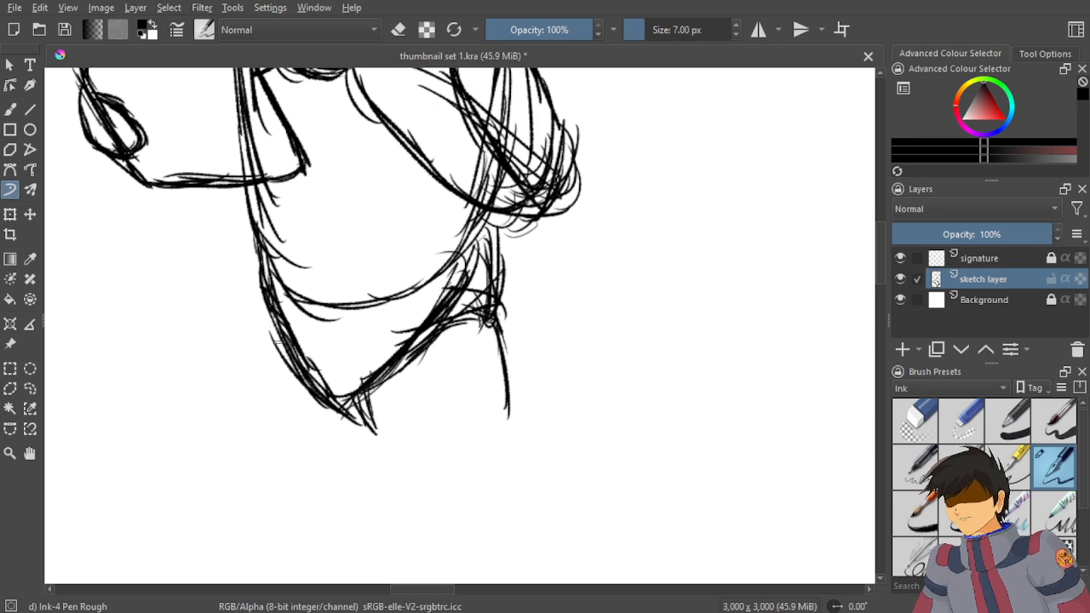
# Reinforce the pelvis side beneath the panel, sketch thin trial strokes for the outer thigh there, and undo the last two.
pyautogui.moveTo(265, 319); pyautogui.dragTo(310, 386)
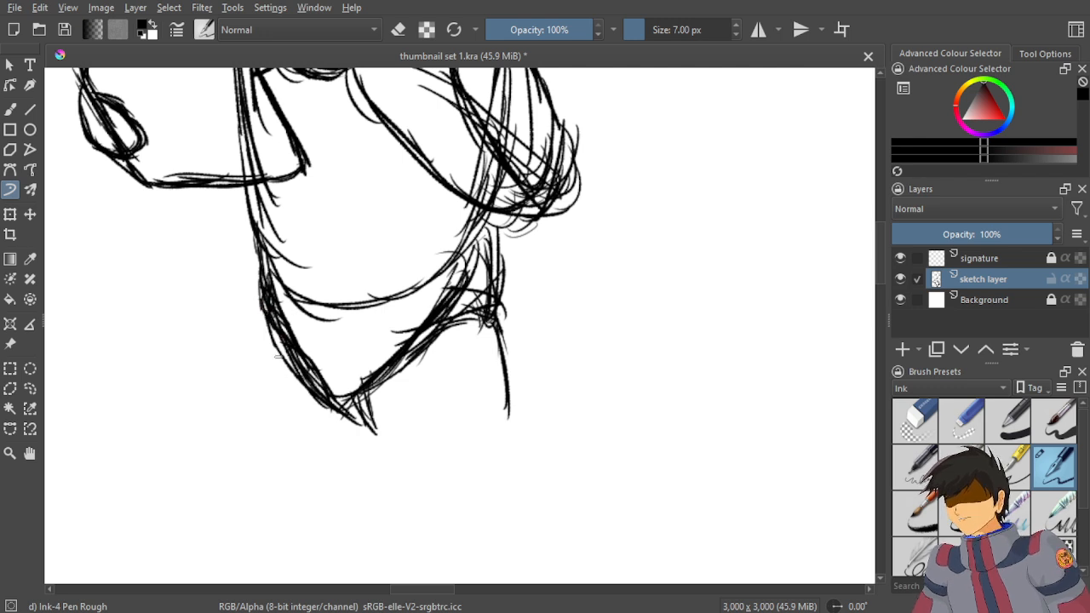
pyautogui.moveTo(277, 341); pyautogui.dragTo(277, 394)
pyautogui.moveTo(272, 345); pyautogui.dragTo(292, 405)
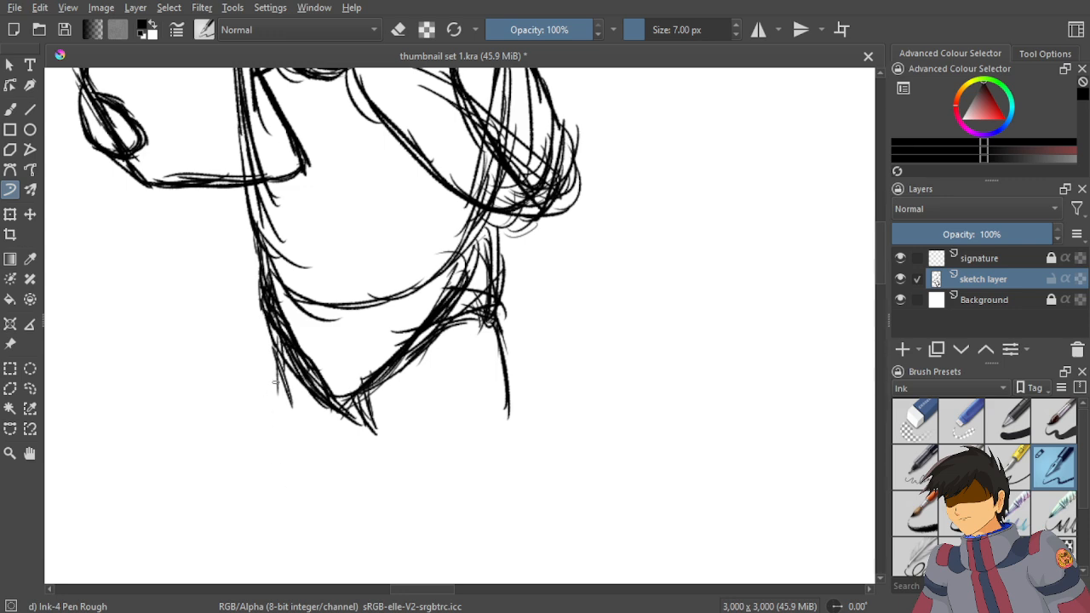
pyautogui.moveTo(266, 336); pyautogui.dragTo(280, 439)
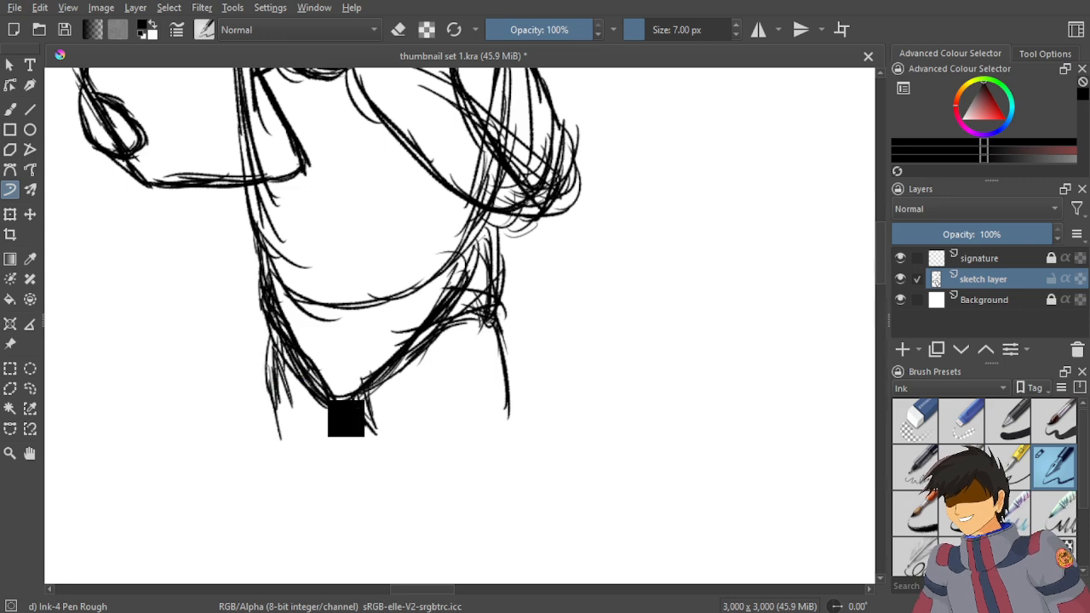
pyautogui.scroll(2, 247, 374)
pyautogui.hotkey('ctrl', 'z')
pyautogui.hotkey('ctrl', 'z')
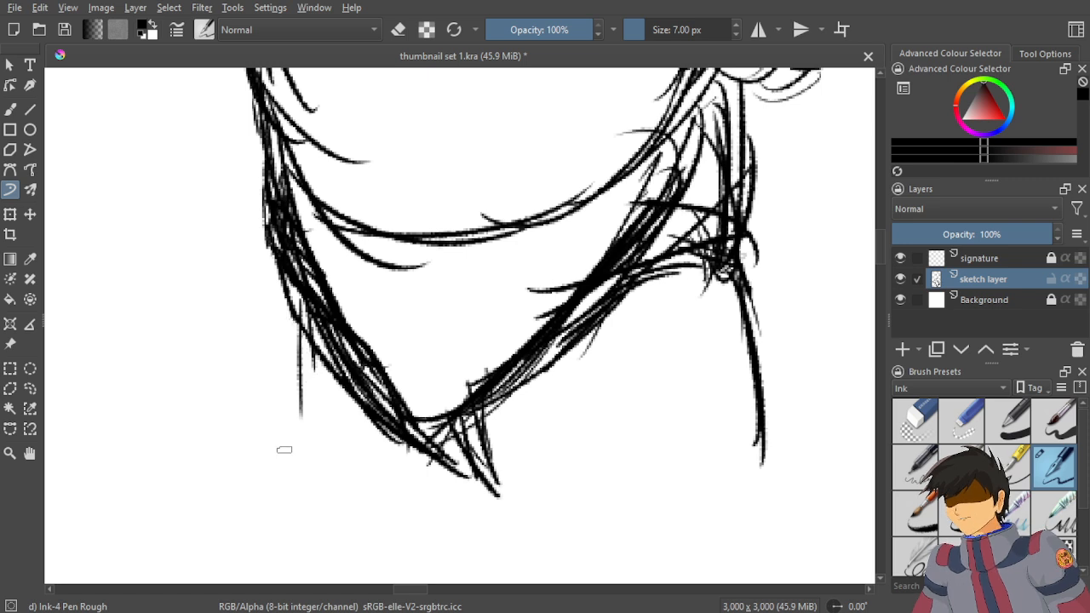
# Draw a darker outer line for the thigh beneath the panel and add short inner-thigh strokes under the pelvis point.
pyautogui.moveTo(288, 312); pyautogui.dragTo(303, 445)
pyautogui.moveTo(293, 354); pyautogui.dragTo(317, 499)
pyautogui.moveTo(298, 436); pyautogui.dragTo(310, 482)
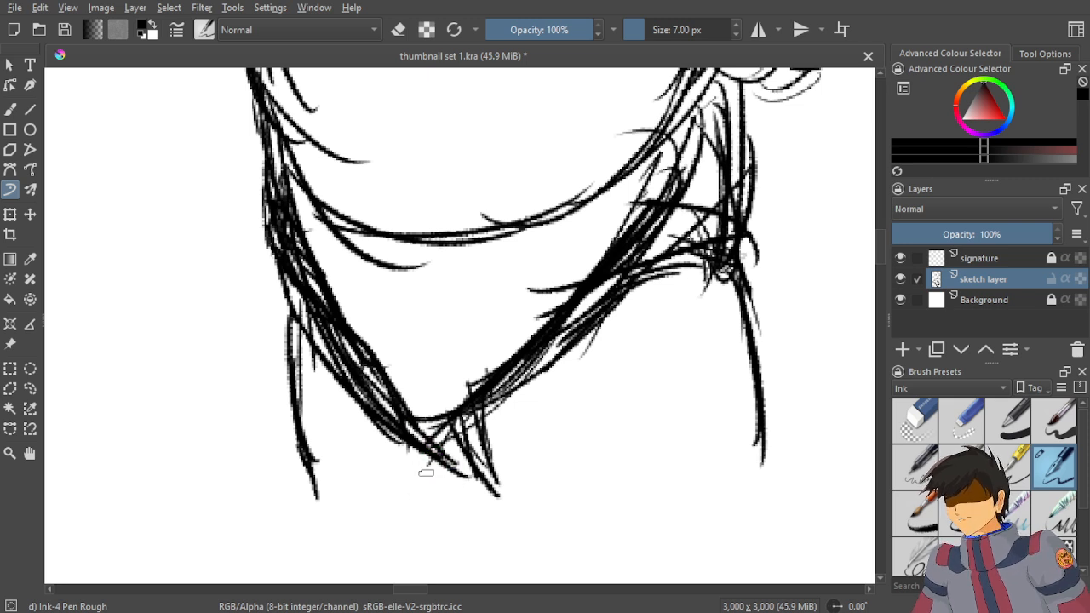
pyautogui.moveTo(436, 460)
pyautogui.mouseDown()
pyautogui.moveTo(465, 521)
pyautogui.moveTo(473, 509)
pyautogui.mouseUp()
pyautogui.moveTo(433, 448); pyautogui.dragTo(469, 504)
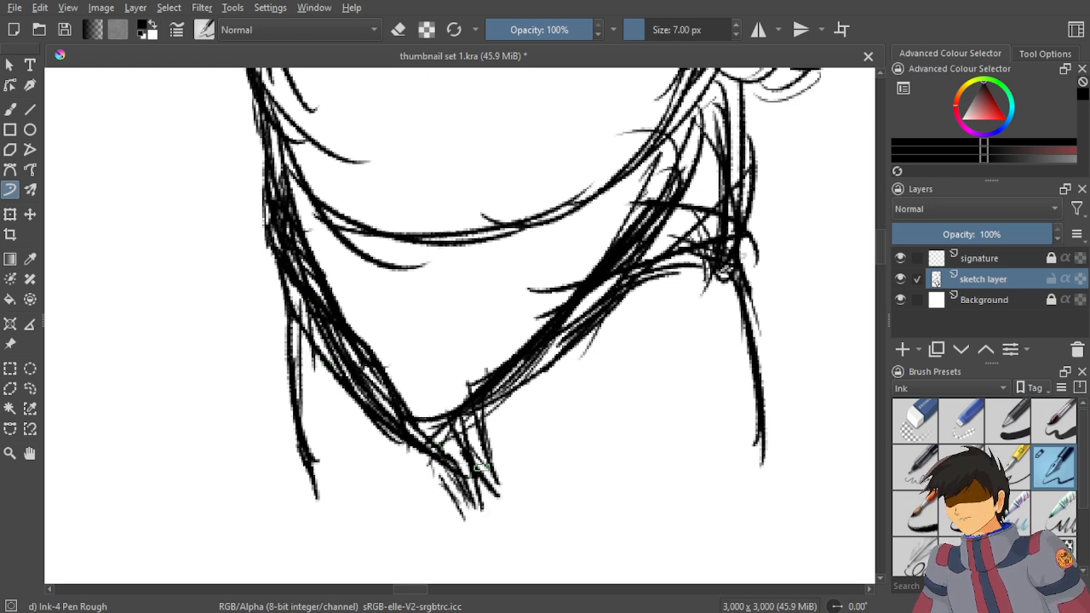
# Move the whole figure slightly away from the canvas's left edge.
pyautogui.scroll(-8, 481, 467)
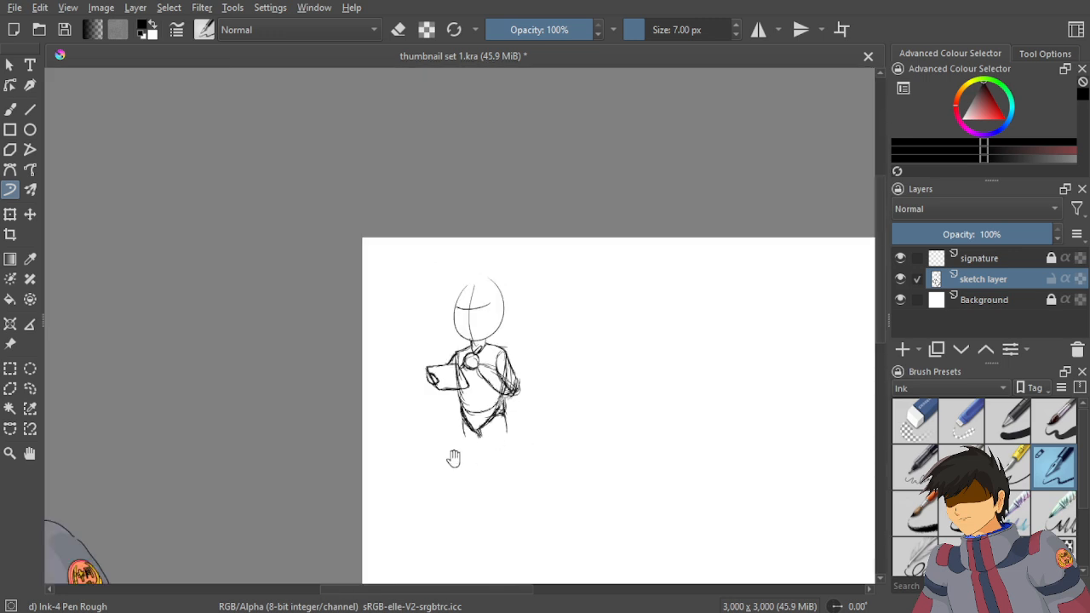
pyautogui.moveTo(507, 410); pyautogui.dragTo(538, 306)
pyautogui.scroll(3, 510, 243)
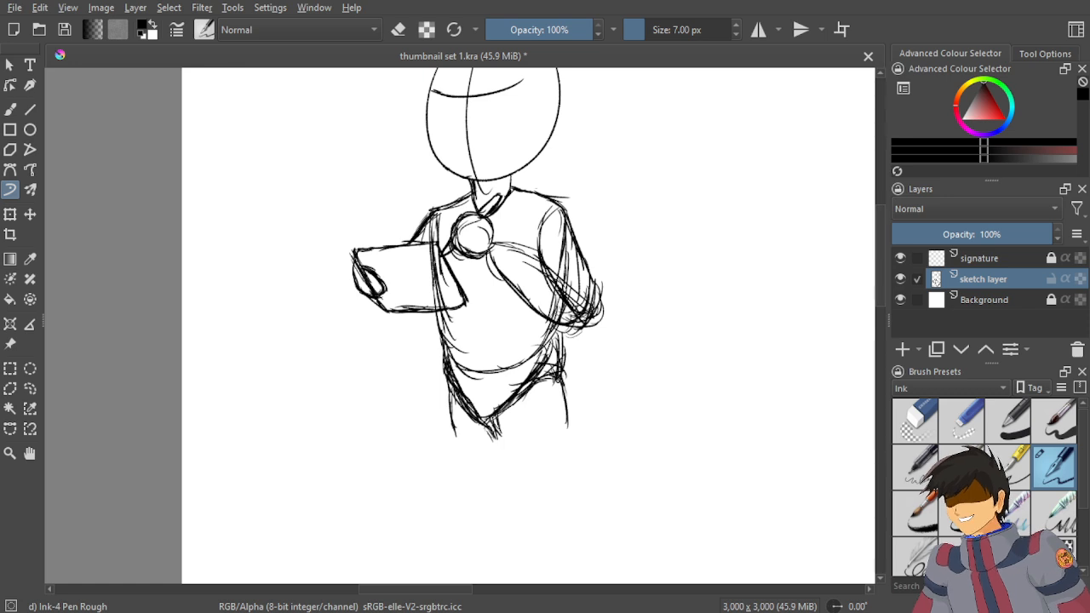
pyautogui.press('-')
pyautogui.press('-')
pyautogui.press('-')
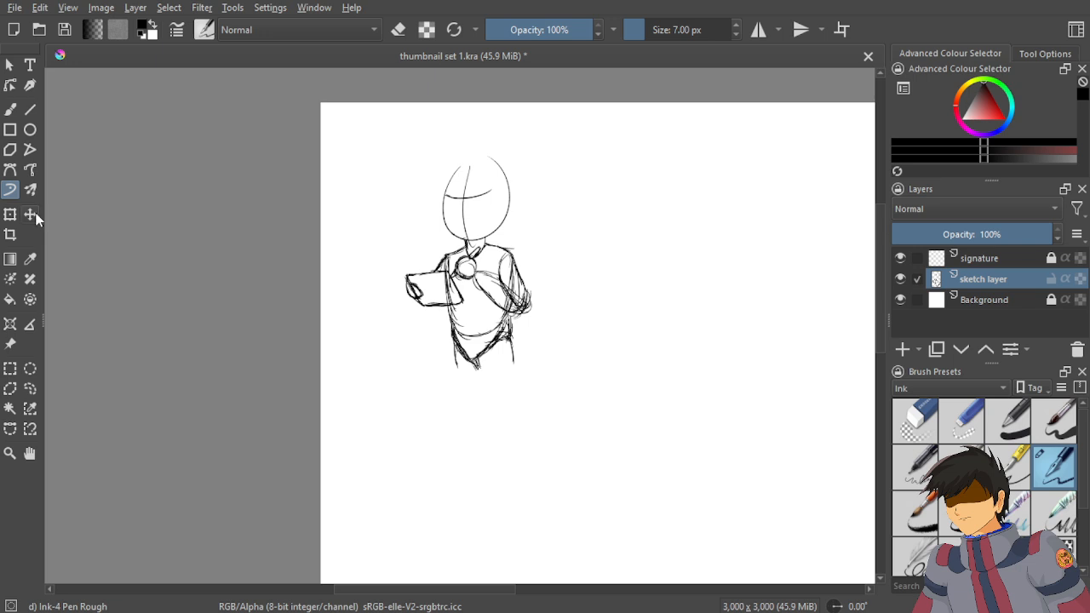
pyautogui.click(31, 215)
pyautogui.moveTo(487, 280)
pyautogui.mouseDown()
pyautogui.moveTo(511, 298)
pyautogui.moveTo(494, 277)
pyautogui.moveTo(508, 282)
pyautogui.mouseUp()
# Scale the whole figure up by about a quarter with the Transform tool and apply it.
pyautogui.click(10, 215)
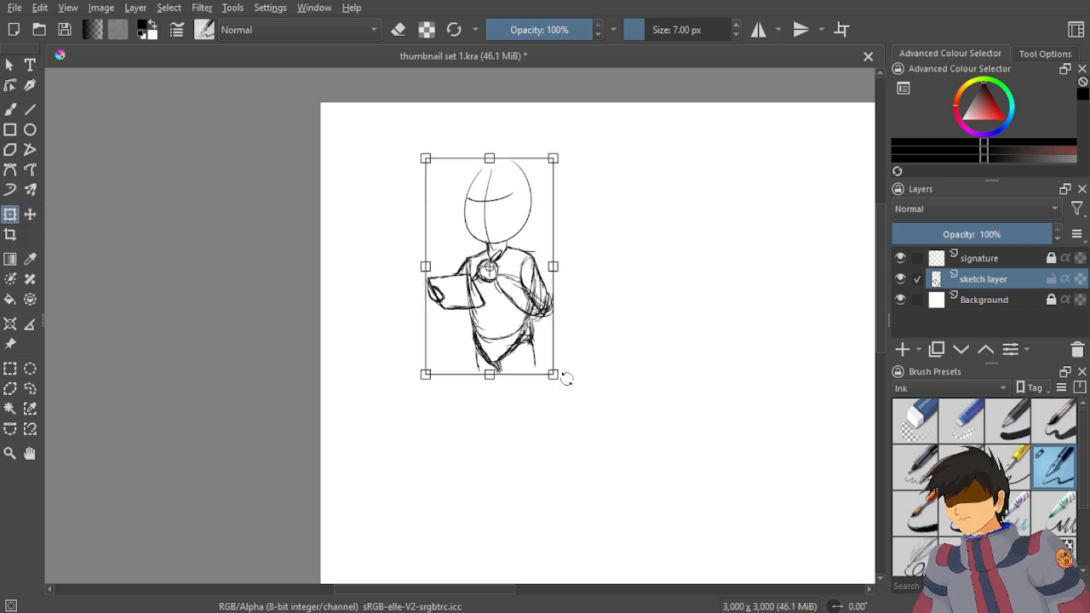
pyautogui.scroll(2, 563, 370)
pyautogui.scroll(-2, 545, 377)
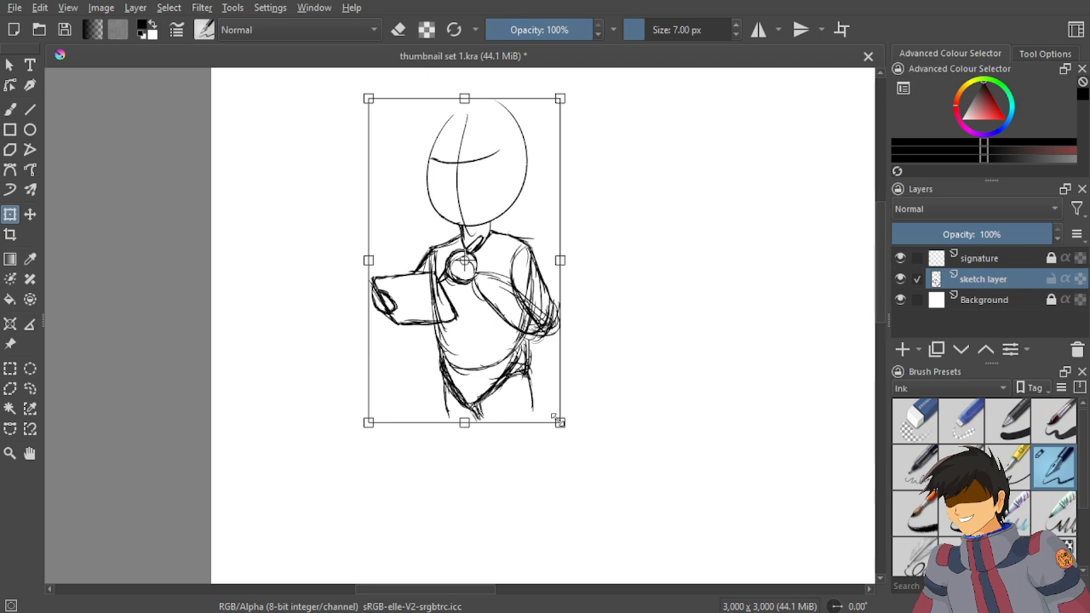
pyautogui.moveTo(556, 419); pyautogui.dragTo(605, 478)
pyautogui.scroll(-2, 516, 366)
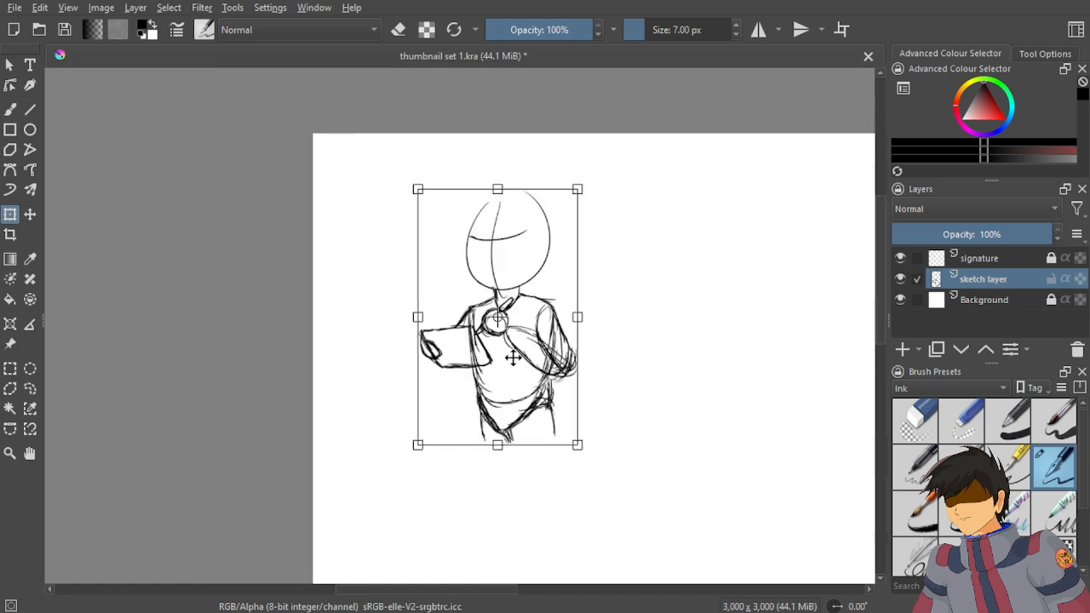
pyautogui.press('Return')
# Enlarge the figure again by about a third from its lower outer corner and apply the transformation.
pyautogui.moveTo(726, 406); pyautogui.dragTo(624, 303)
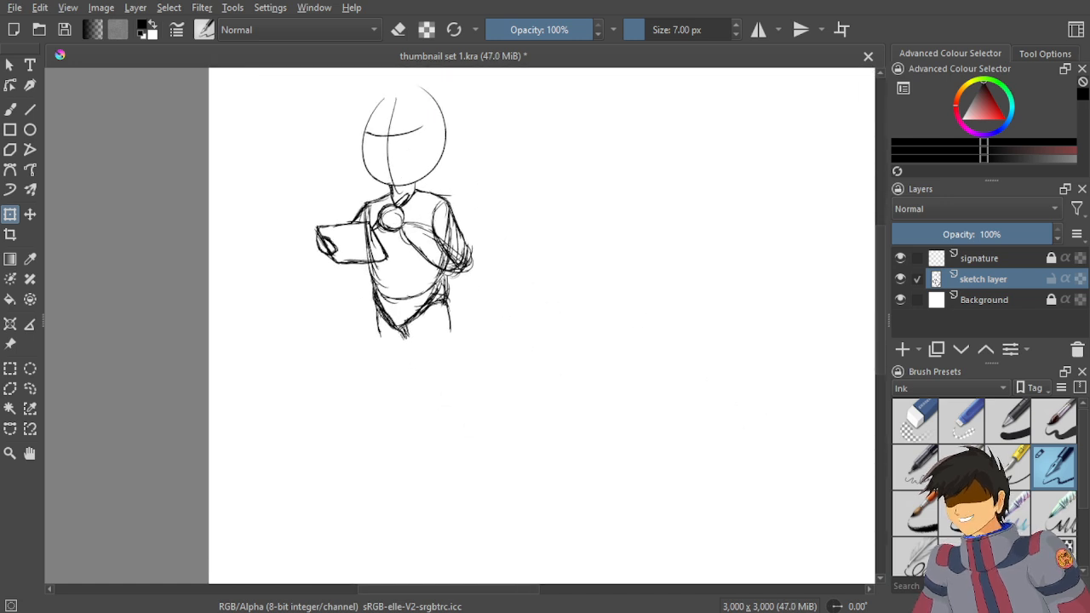
pyautogui.scroll(-2, 473, 260)
pyautogui.scroll(-2, 474, 264)
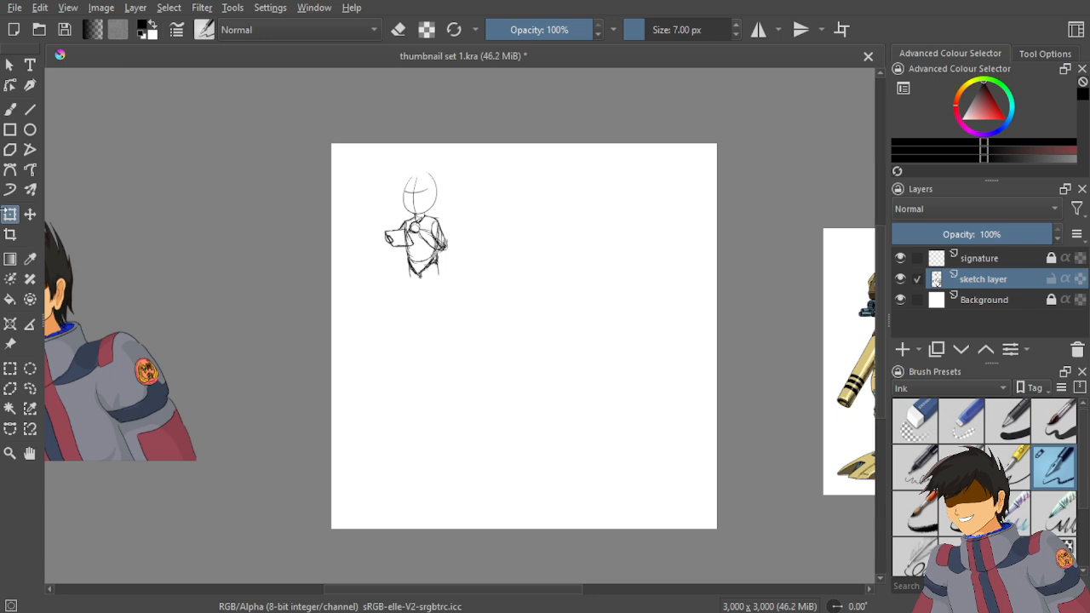
pyautogui.click(10, 213)
pyautogui.scroll(3, 387, 212)
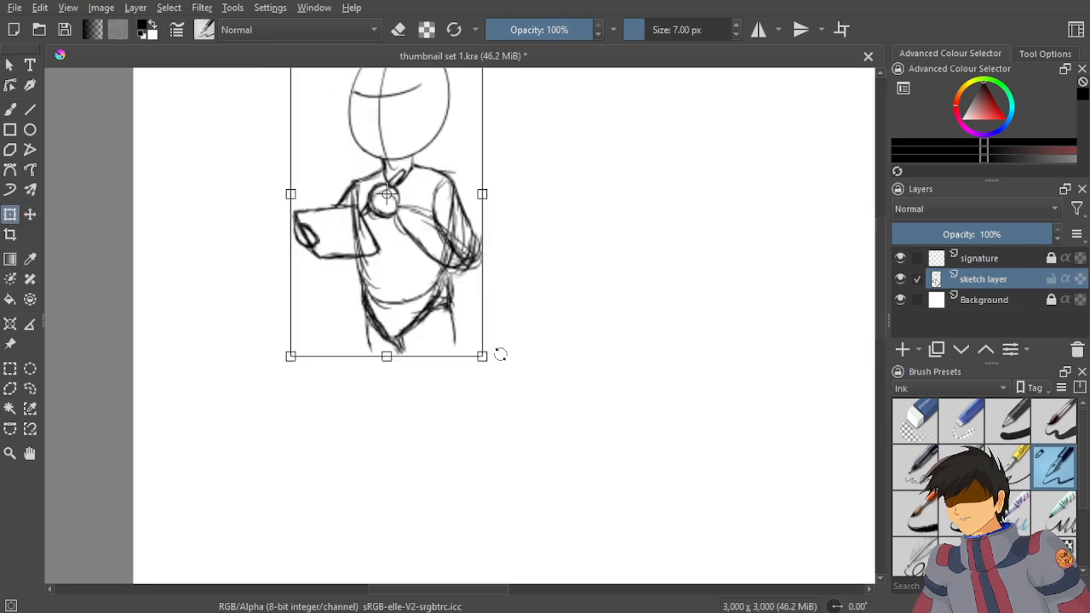
pyautogui.moveTo(475, 351)
pyautogui.mouseDown()
pyautogui.moveTo(514, 437)
pyautogui.moveTo(564, 484)
pyautogui.mouseUp()
pyautogui.press('Return')
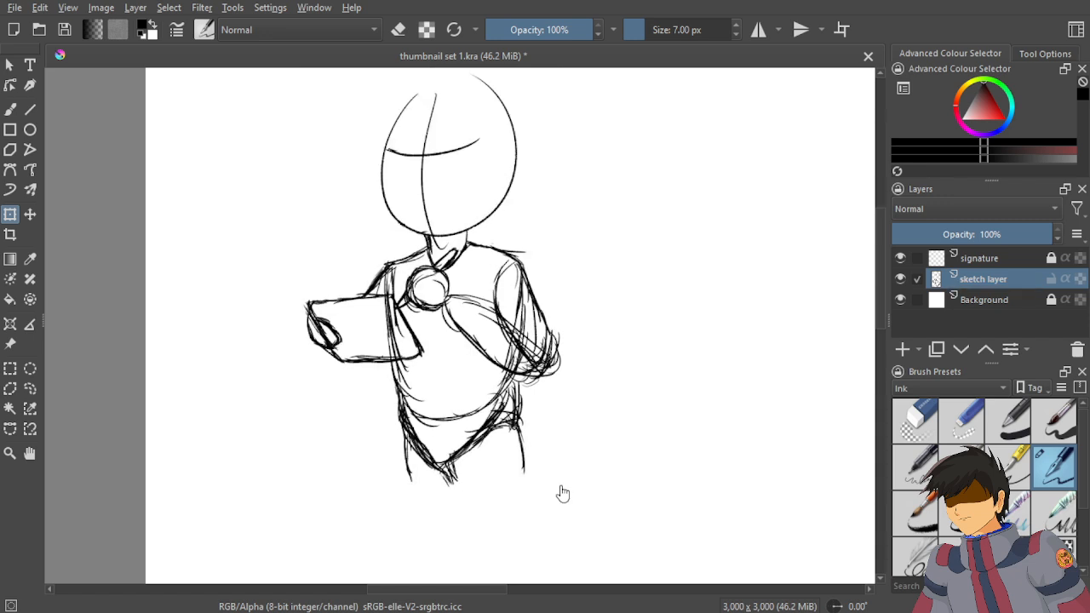
# Shift the enlarged figure slightly toward the canvas's left edge with the Move tool.
pyautogui.scroll(-5, 374, 405)
pyautogui.moveTo(333, 404); pyautogui.dragTo(396, 342)
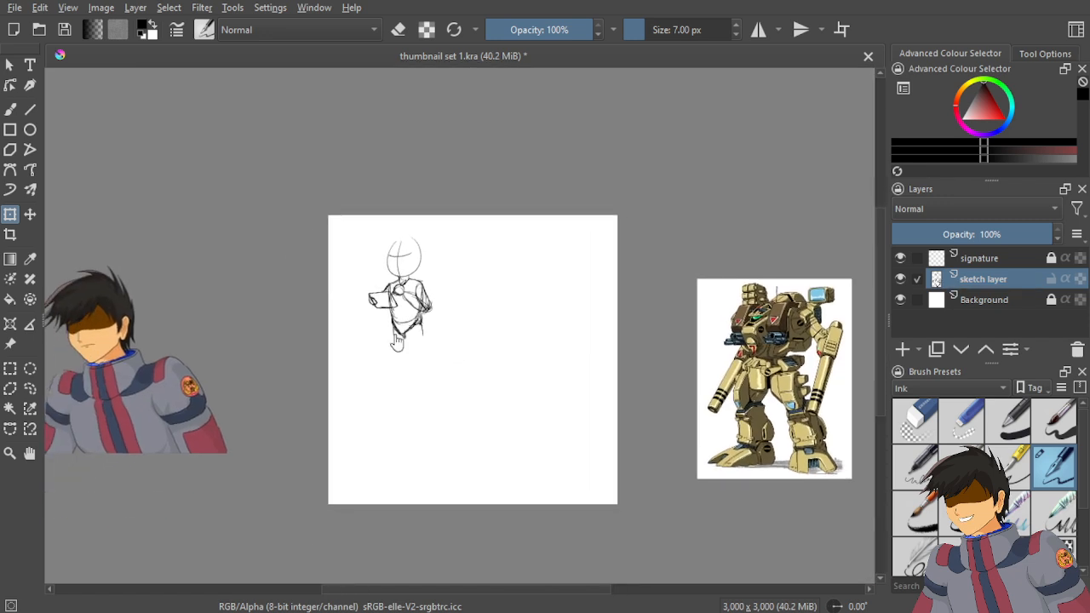
pyautogui.scroll(1, 397, 341)
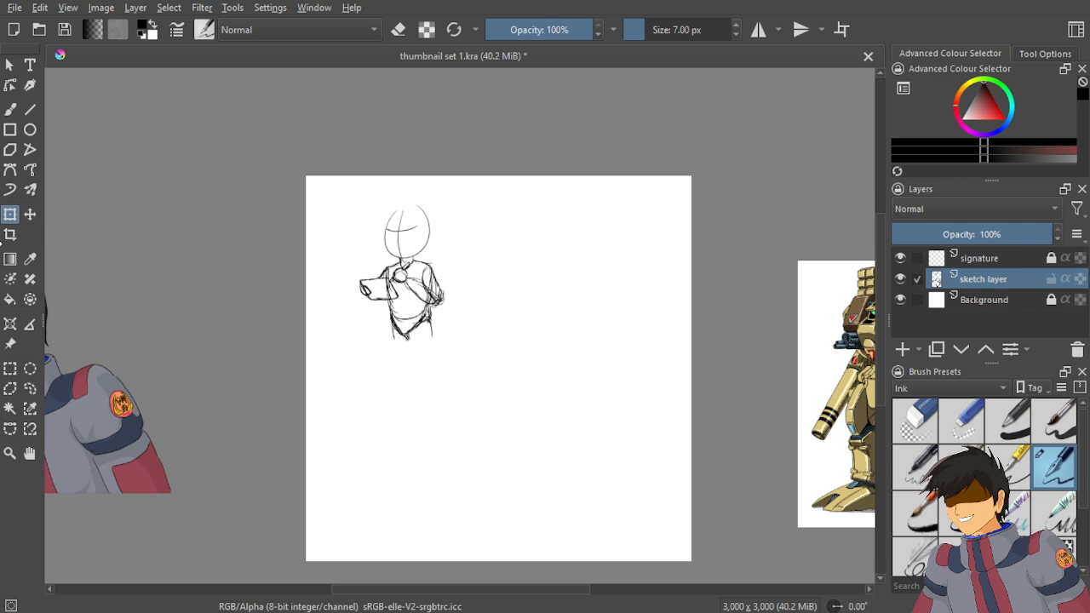
pyautogui.click(11, 190)
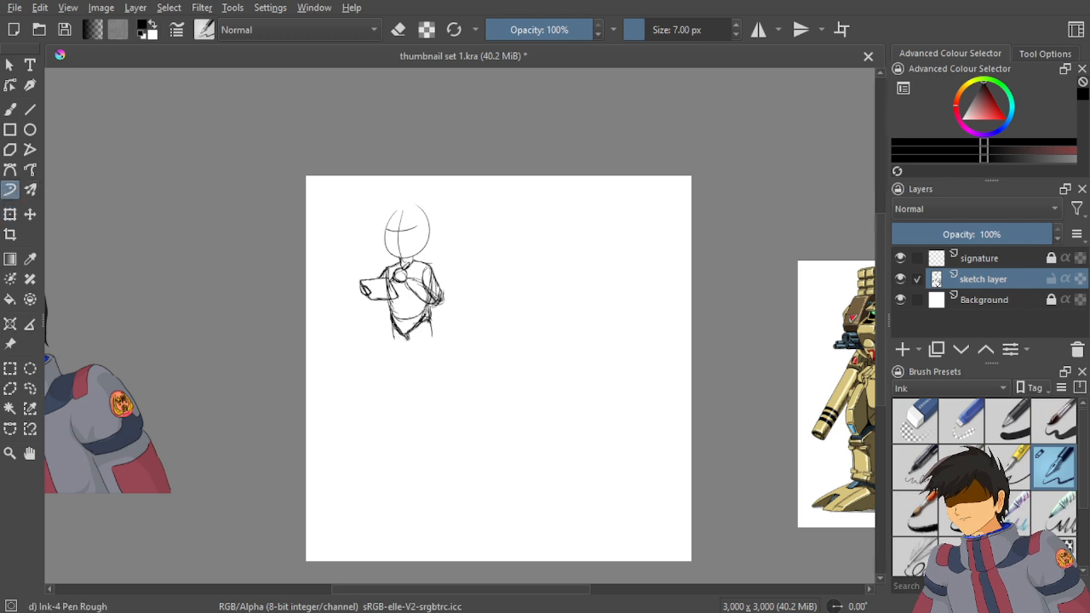
pyautogui.moveTo(482, 287); pyautogui.dragTo(299, 209)
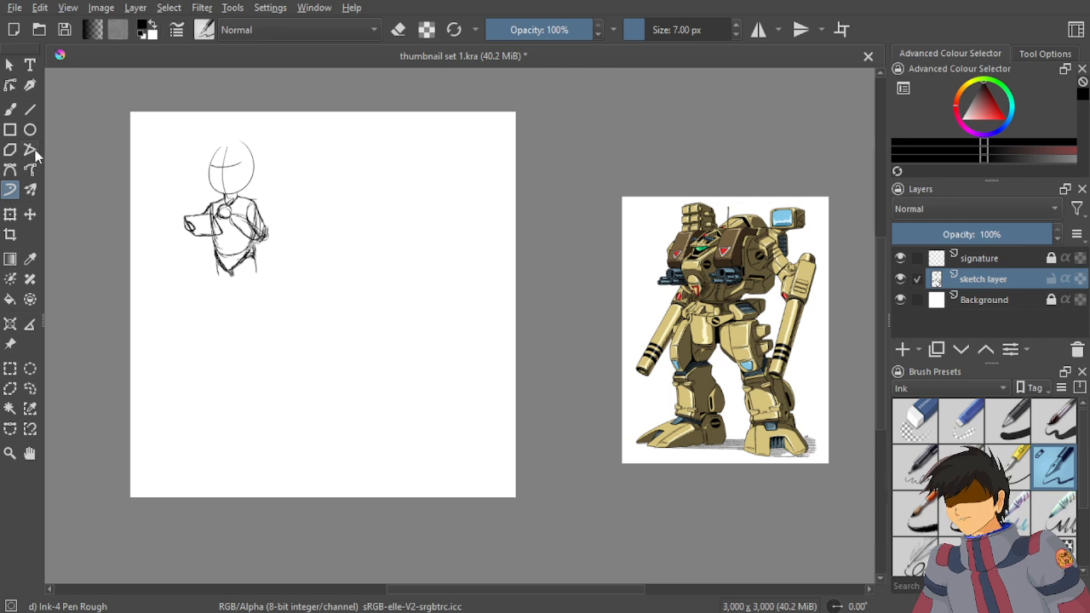
pyautogui.click(29, 214)
pyautogui.scroll(2, 161, 195)
pyautogui.moveTo(209, 212); pyautogui.dragTo(316, 225)
pyautogui.scroll(2, 317, 225)
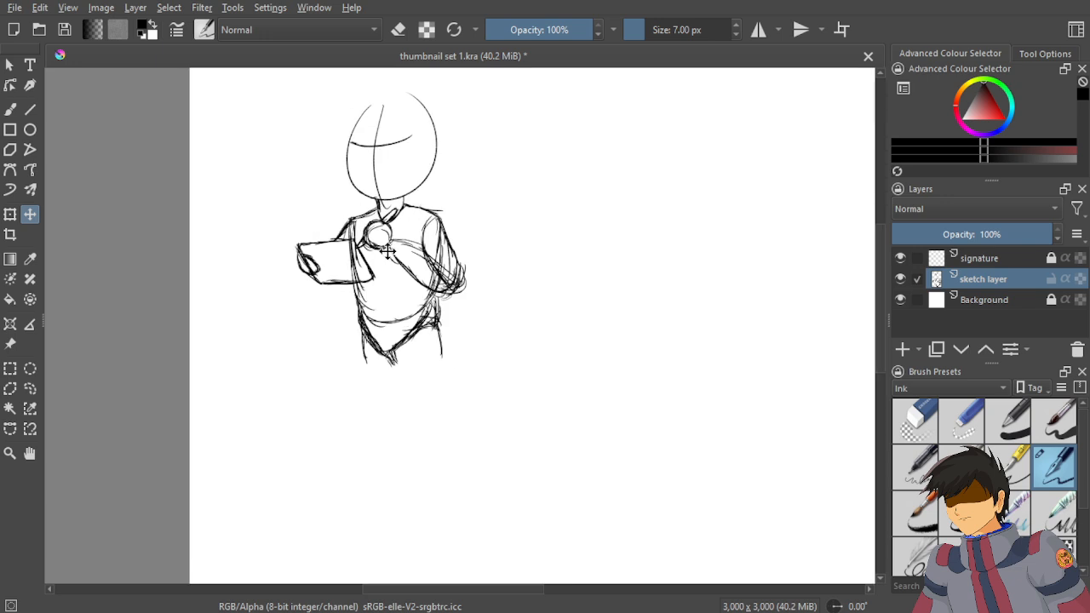
pyautogui.moveTo(391, 251); pyautogui.dragTo(354, 252)
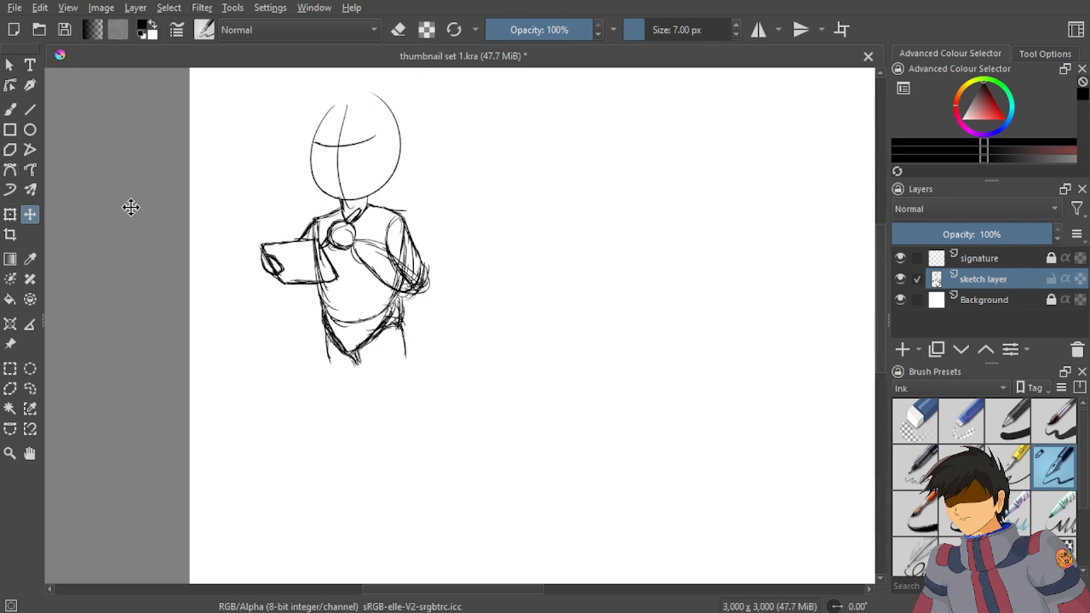
# Return to the Dynamic Brush tool and duplicate the sketch layer.
pyautogui.click(10, 214)
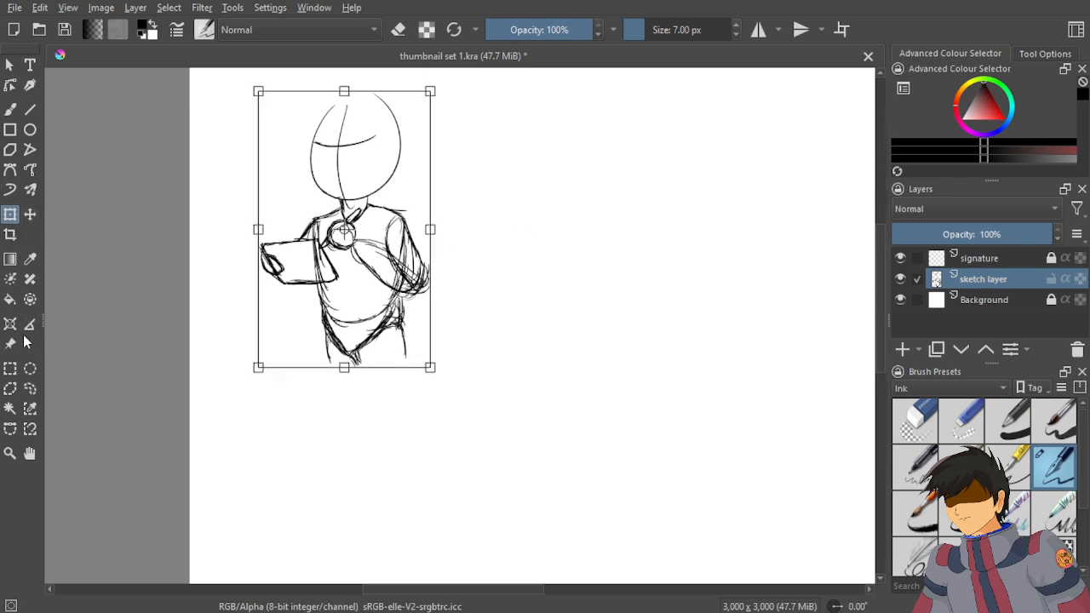
pyautogui.click(10, 190)
pyautogui.hotkey('ctrl', 'j')
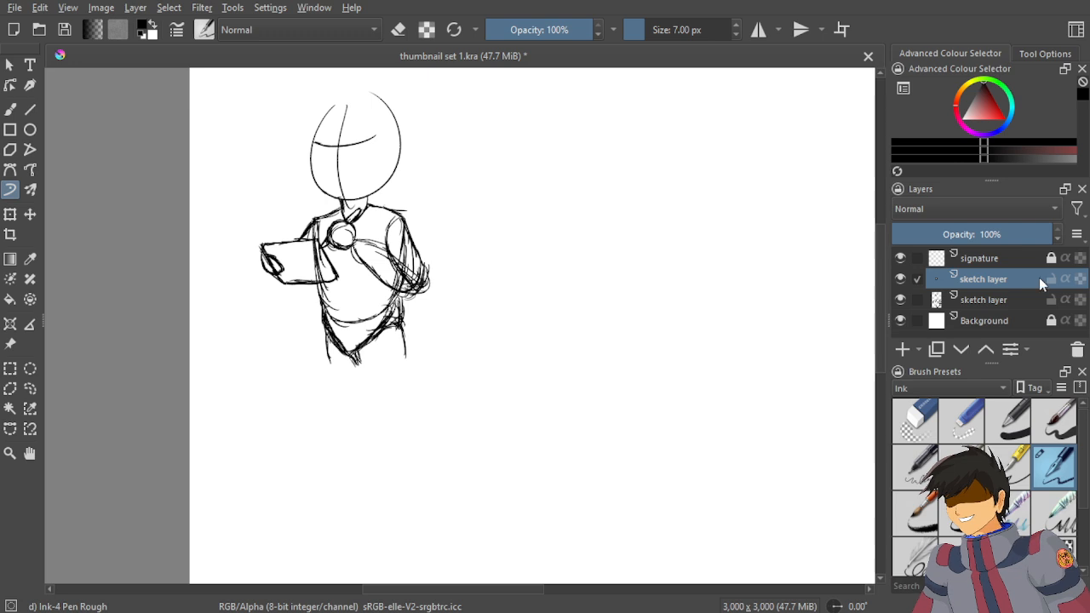
# Move the duplicated figure beside the original with the Move tool and merge its layer with the sketch layer below.
pyautogui.click(30, 214)
pyautogui.moveTo(447, 267)
pyautogui.mouseDown()
pyautogui.moveTo(292, 280)
pyautogui.moveTo(406, 277)
pyautogui.mouseUp()
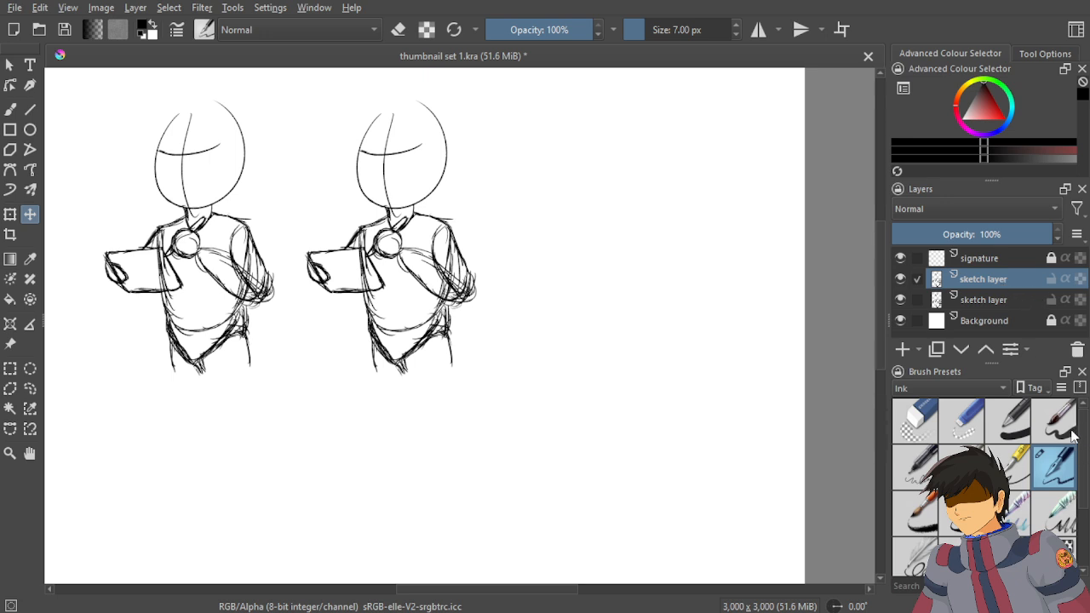
pyautogui.hotkey('ctrl', 'e')
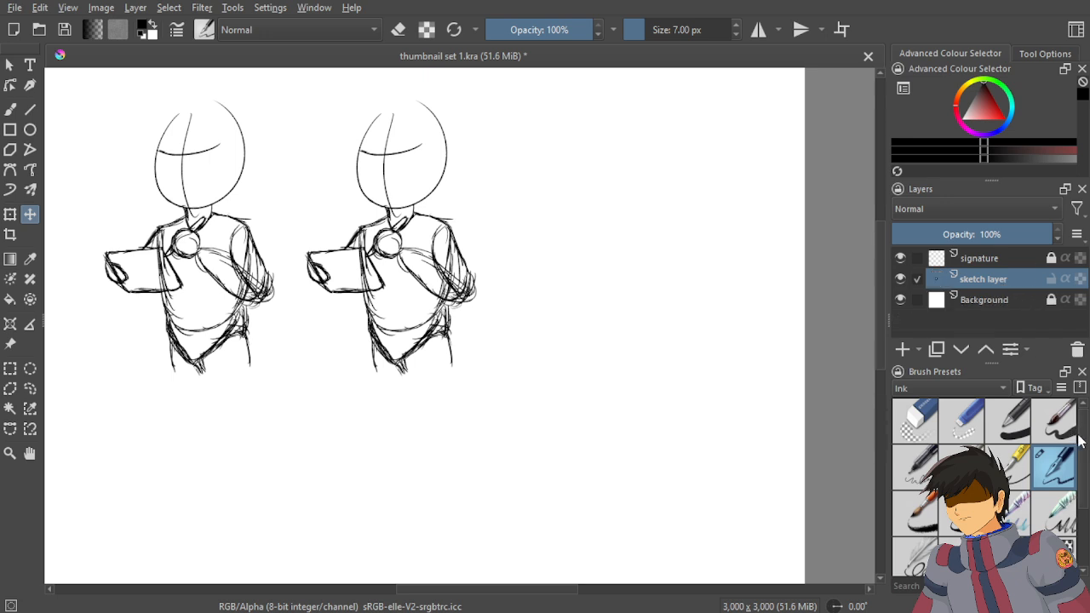
# Return to the Dynamic Brush tool and save the thumbnail document.
pyautogui.click(10, 189)
pyautogui.scroll(-1, 442, 271)
pyautogui.moveTo(443, 269); pyautogui.dragTo(483, 294)
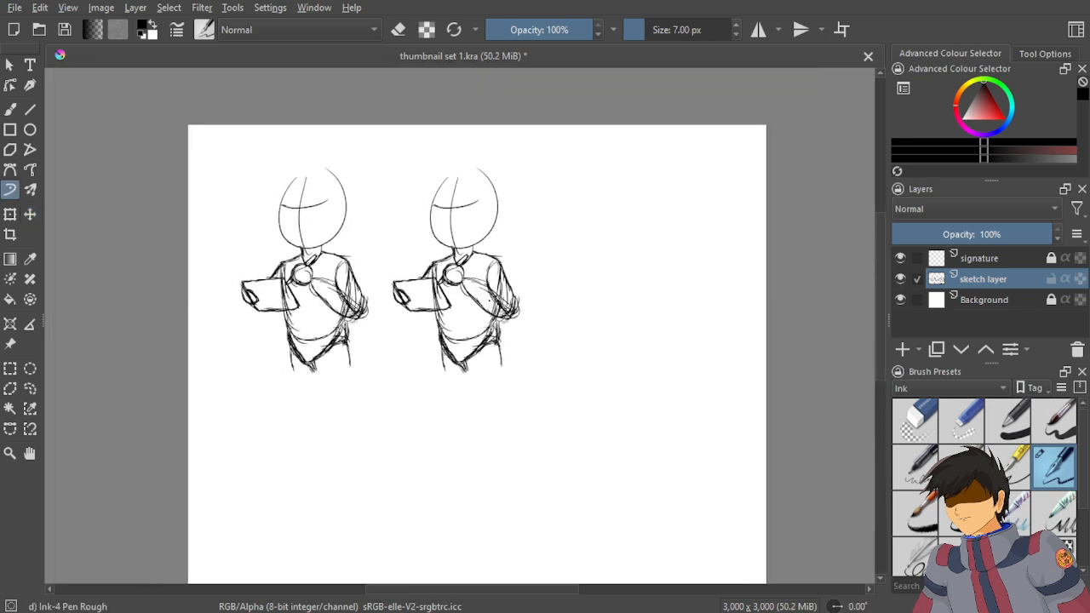
pyautogui.hotkey('ctrl', 's')
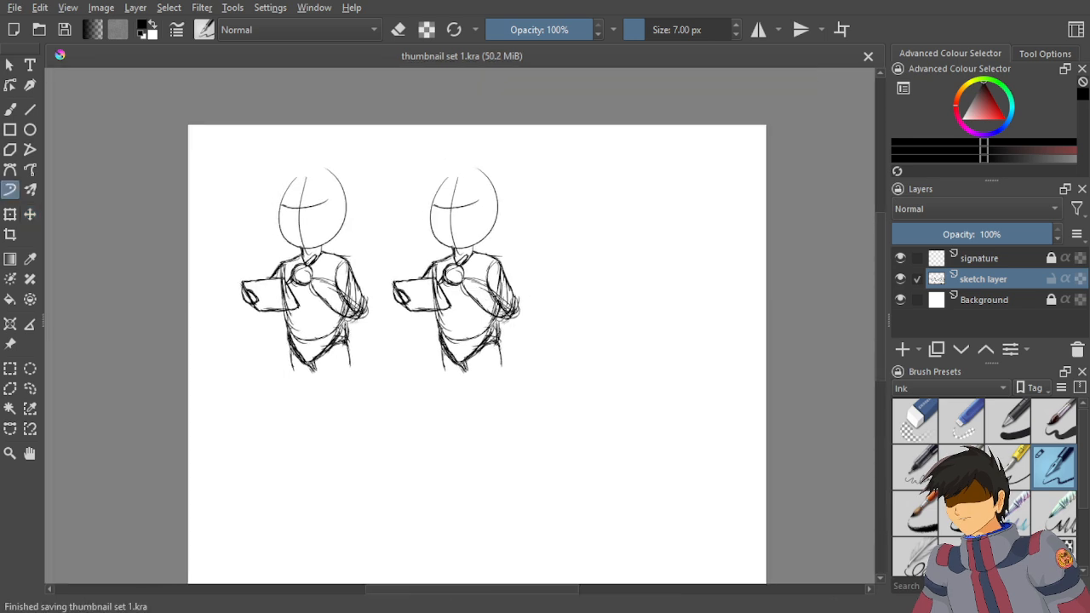
pyautogui.scroll(1, 409, 236)
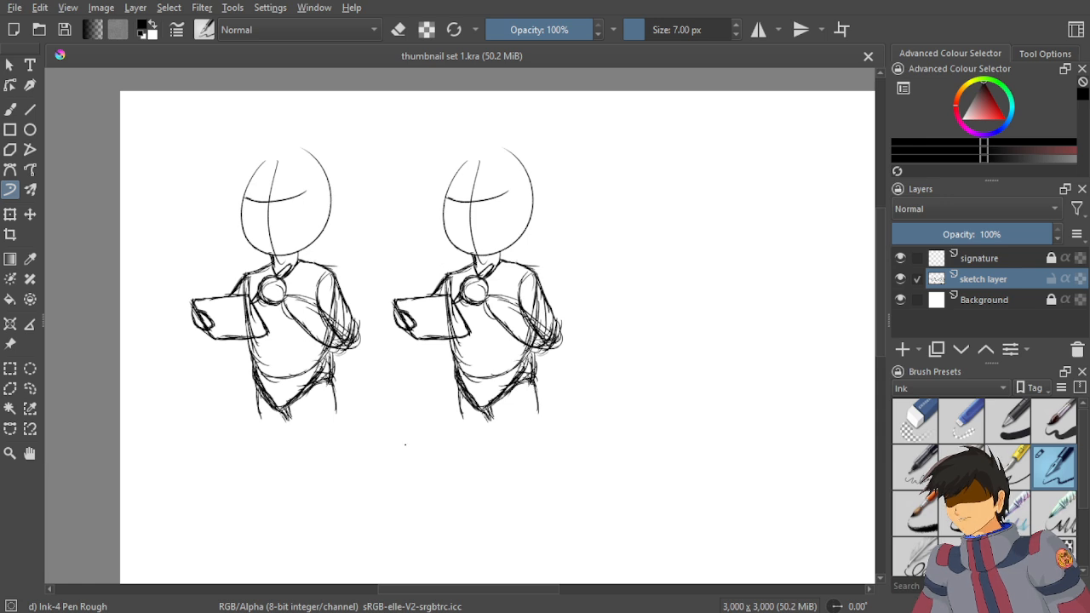
pyautogui.scroll(-2, 550, 396)
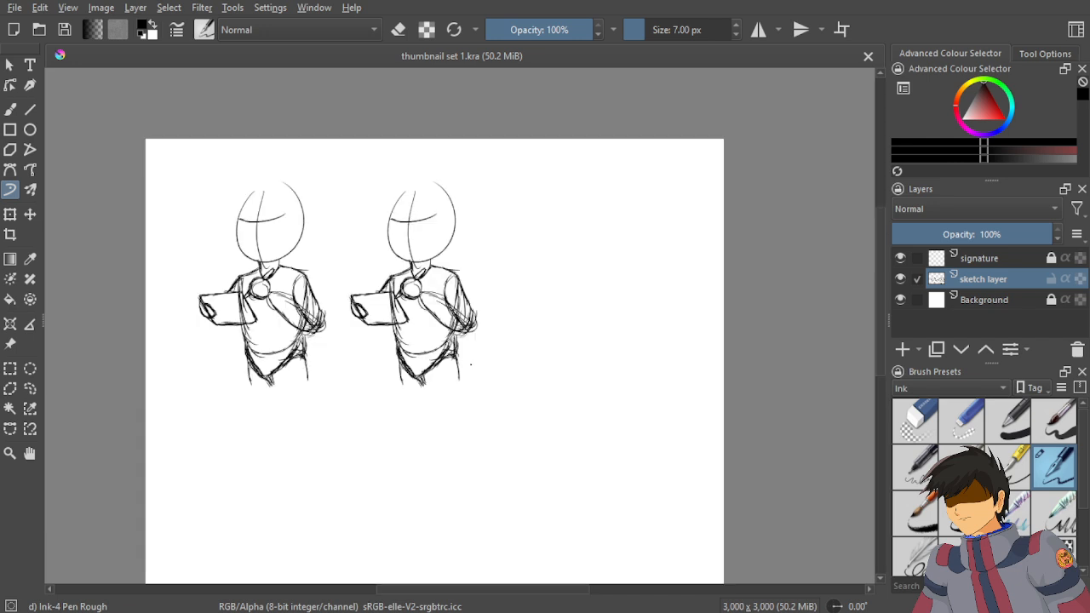
pyautogui.scroll(-3, 471, 364)
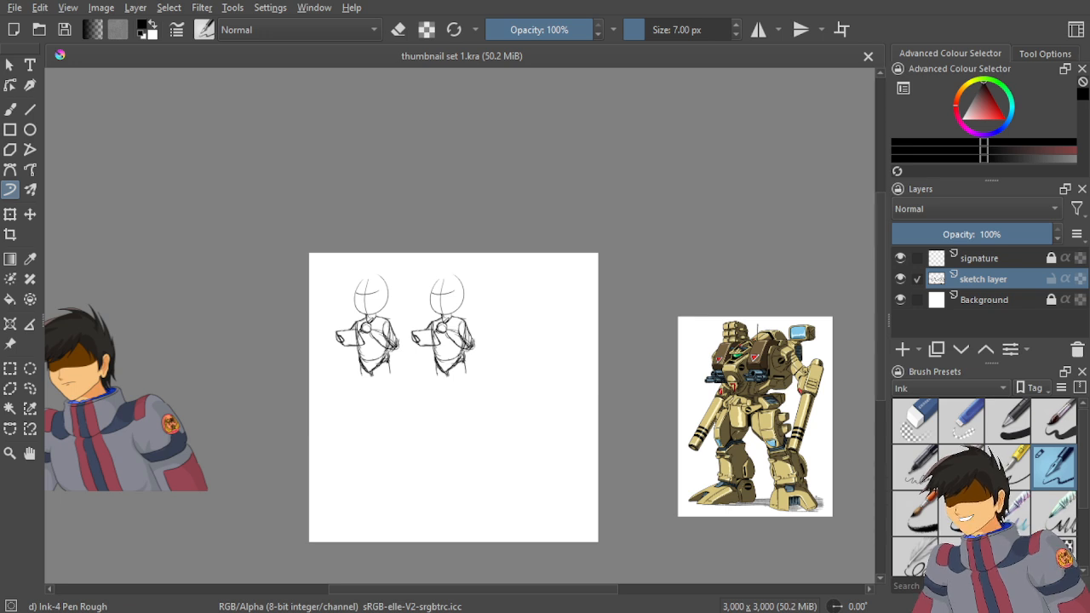
pyautogui.scroll(6, 486, 389)
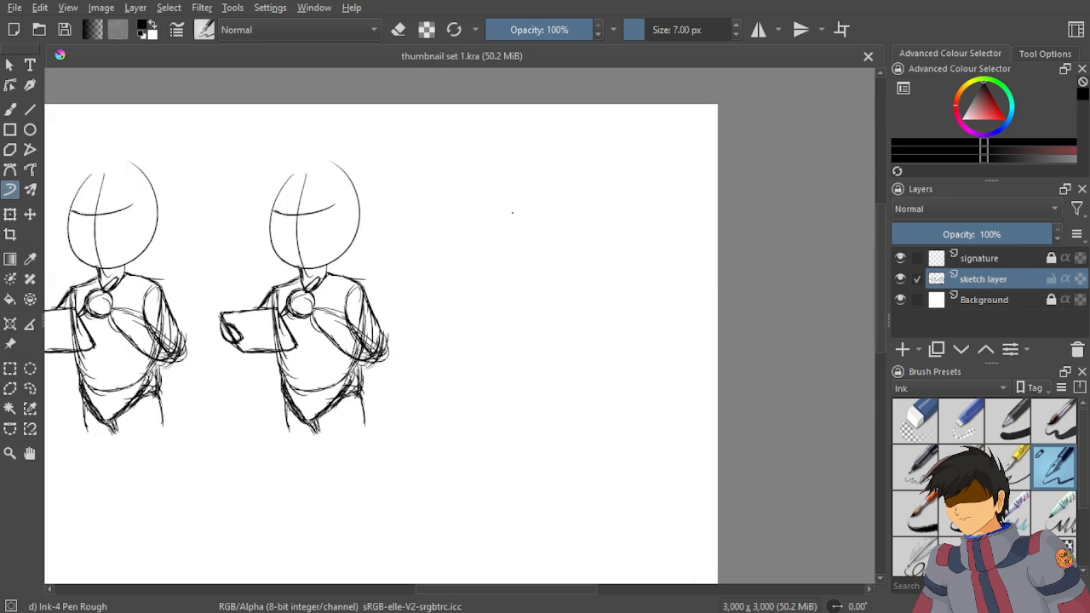
pyautogui.scroll(2, 535, 195)
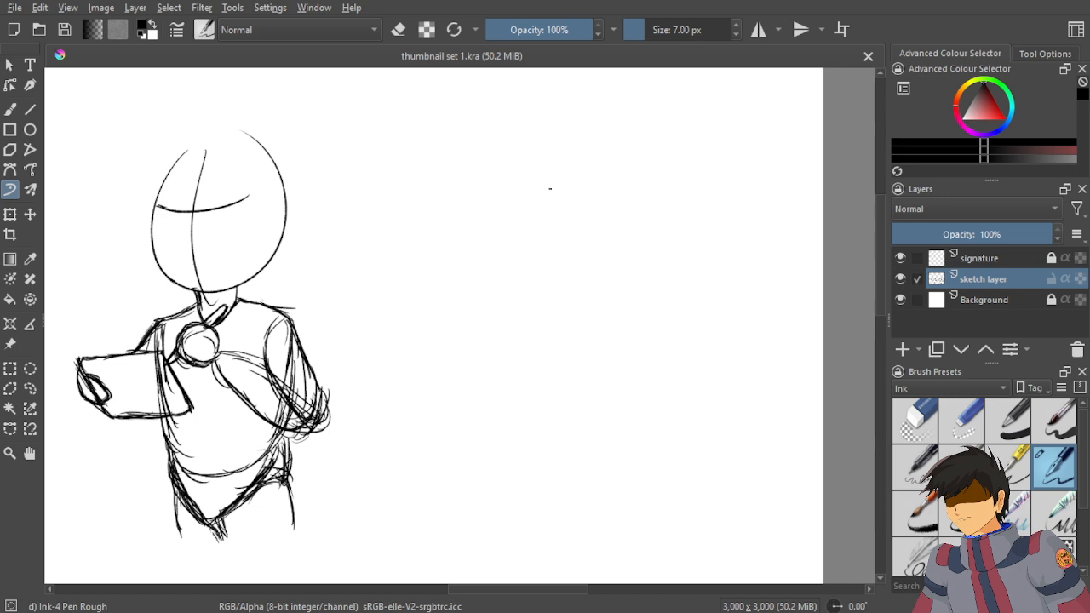
pyautogui.moveTo(509, 153); pyautogui.dragTo(637, 228)
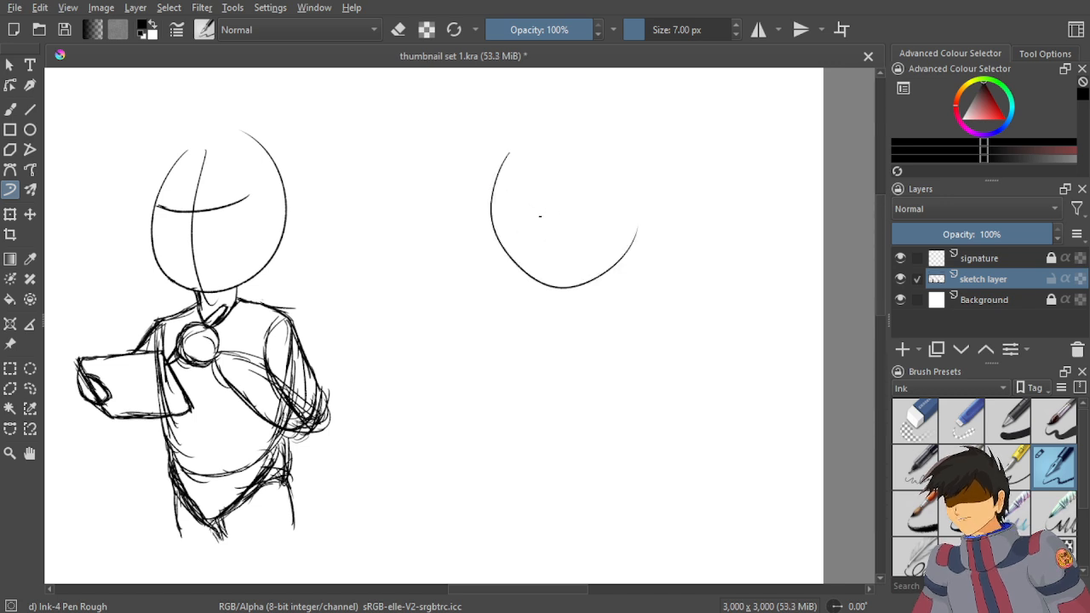
pyautogui.moveTo(511, 151); pyautogui.dragTo(632, 211)
pyautogui.scroll(3, 576, 196)
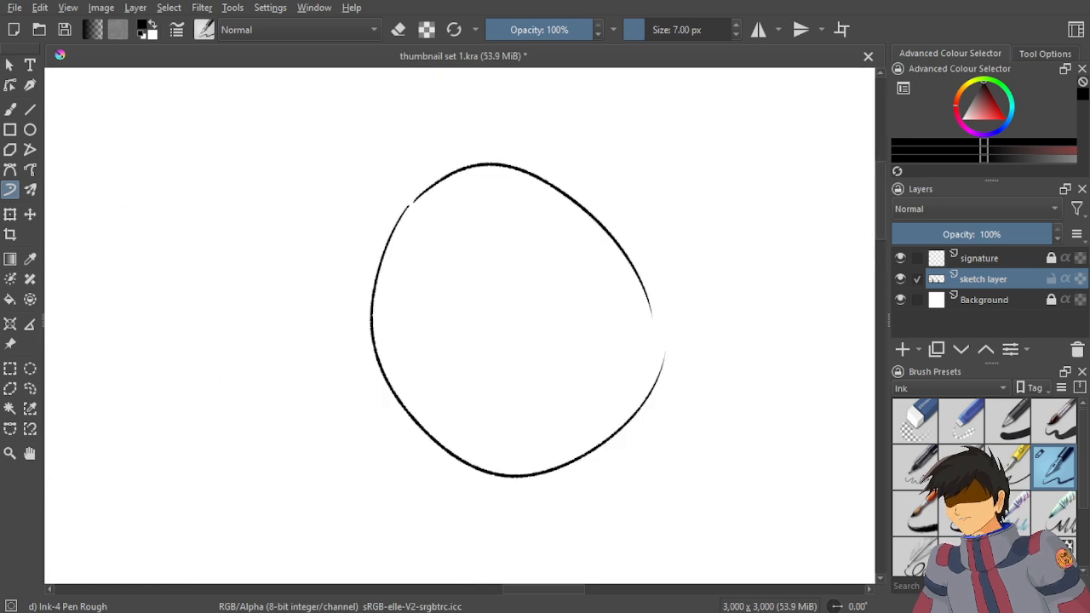
pyautogui.hotkey('ctrl', 'z')
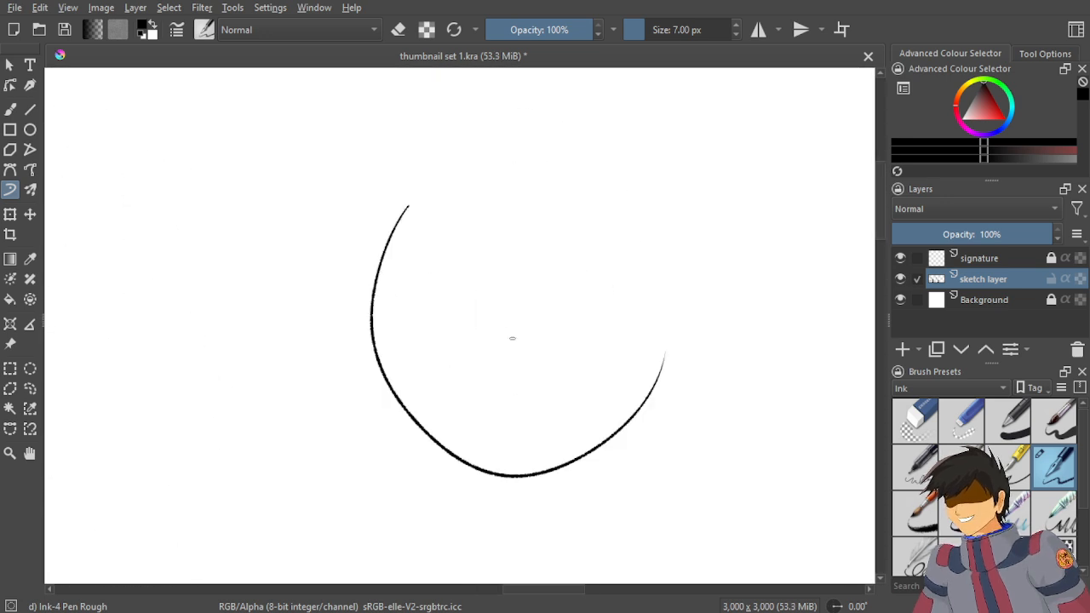
pyautogui.moveTo(427, 189)
pyautogui.mouseDown()
pyautogui.moveTo(527, 178)
pyautogui.moveTo(641, 334)
pyautogui.mouseUp()
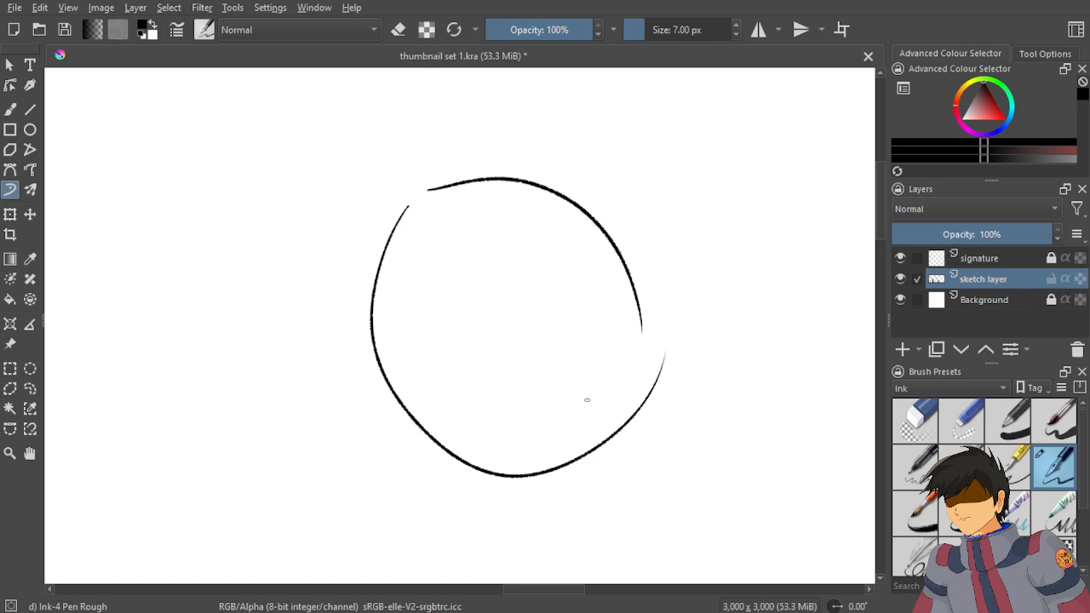
pyautogui.hotkey('ctrl', 'z')
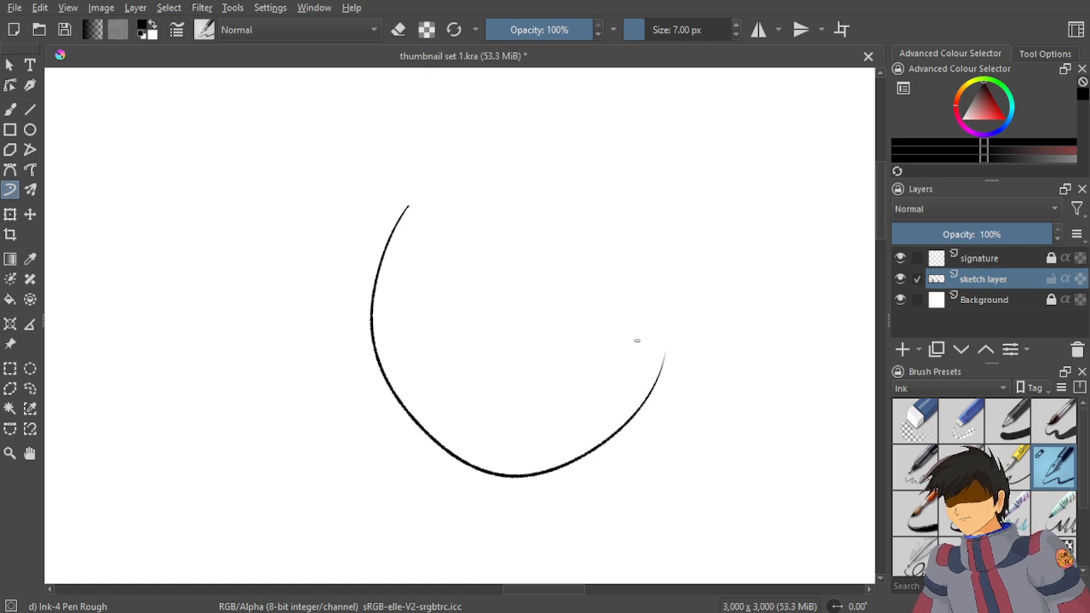
pyautogui.moveTo(673, 326)
pyautogui.mouseDown()
pyautogui.moveTo(596, 178)
pyautogui.moveTo(581, 175)
pyautogui.mouseUp()
pyautogui.moveTo(417, 208); pyautogui.dragTo(620, 204)
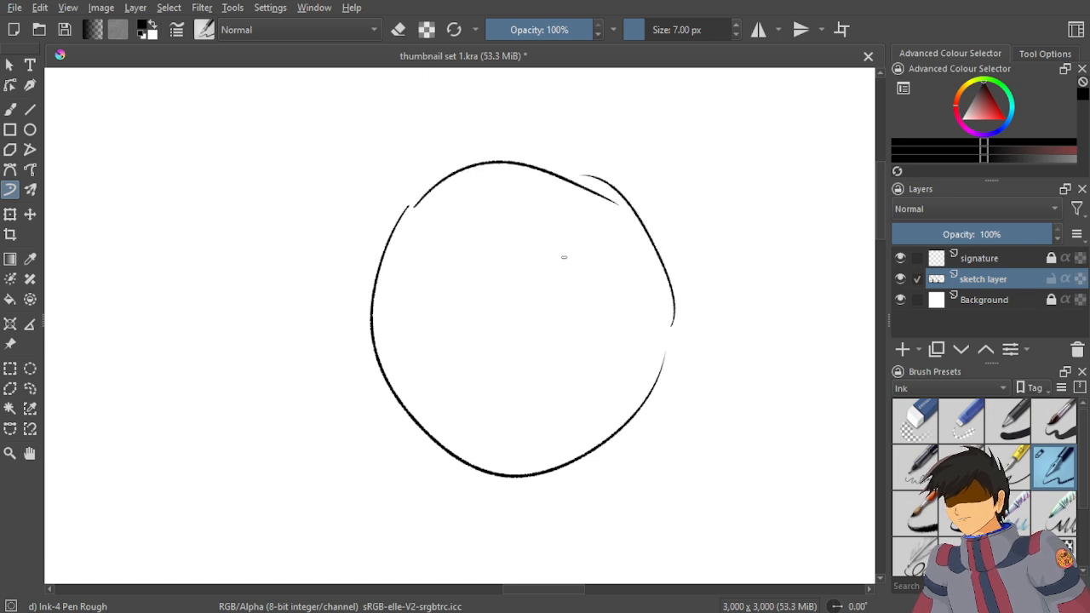
pyautogui.hotkey('ctrl', 'z')
pyautogui.hotkey('ctrl', 'z')
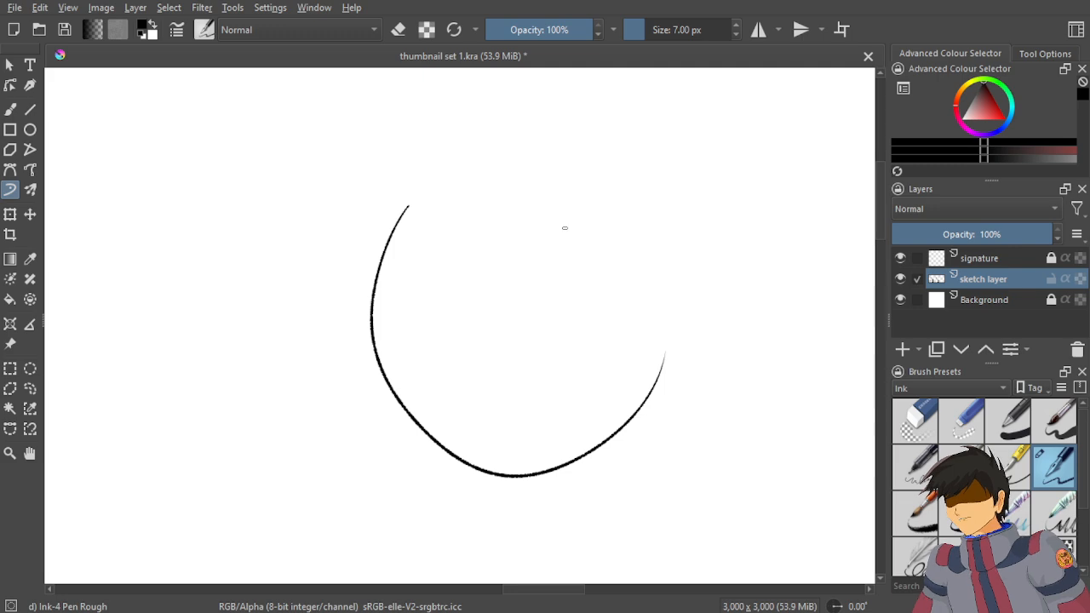
pyautogui.moveTo(412, 198)
pyautogui.mouseDown()
pyautogui.moveTo(620, 229)
pyautogui.moveTo(654, 300)
pyautogui.mouseUp()
pyautogui.scroll(-4, 632, 208)
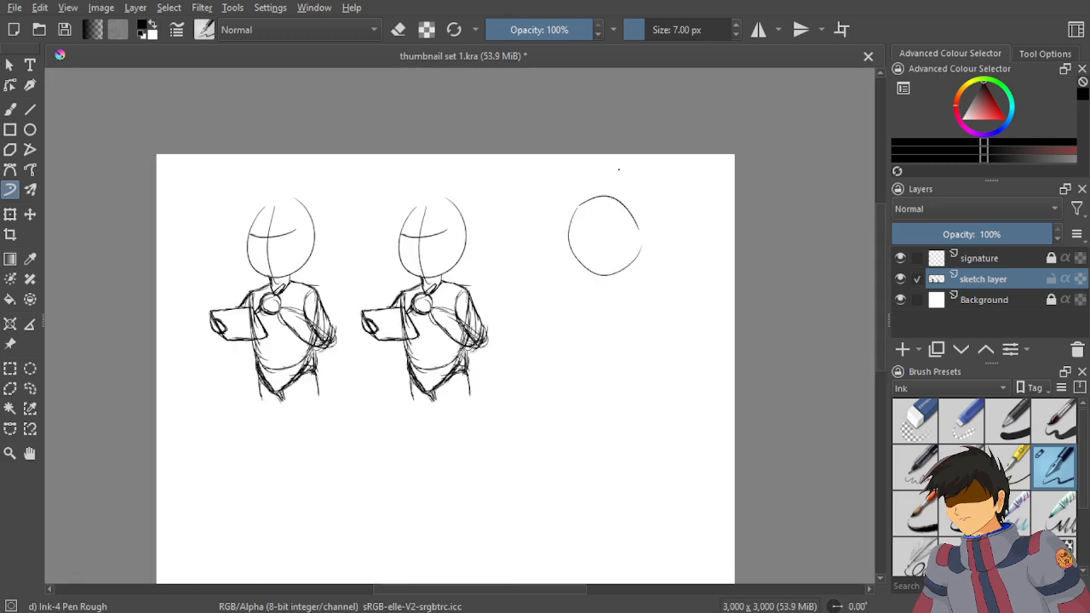
pyautogui.scroll(2, 619, 171)
pyautogui.hotkey('ctrl', 'z')
pyautogui.hotkey('ctrl', 'z')
pyautogui.scroll(1, 578, 298)
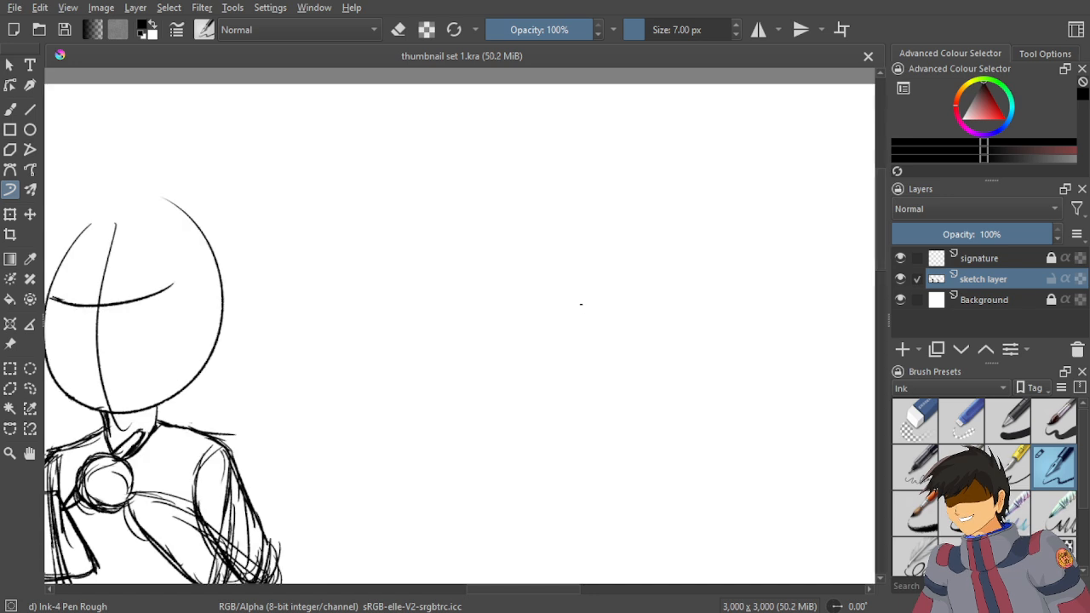
pyautogui.moveTo(524, 192)
pyautogui.mouseDown()
pyautogui.moveTo(563, 390)
pyautogui.moveTo(626, 181)
pyautogui.mouseUp()
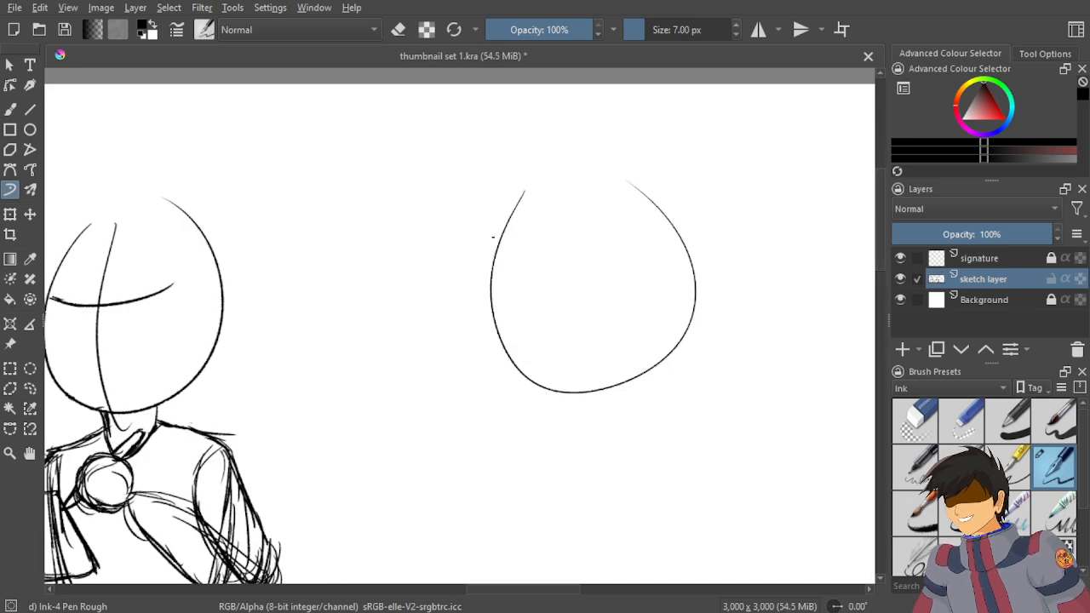
pyautogui.hotkey('ctrl', 'z')
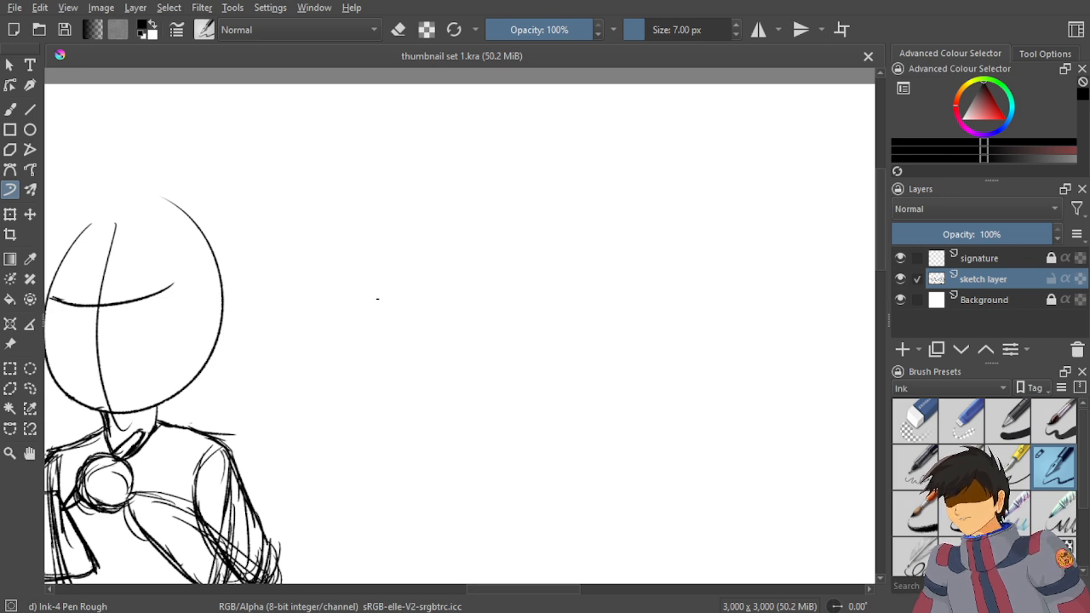
pyautogui.moveTo(383, 265)
pyautogui.mouseDown()
pyautogui.moveTo(378, 295)
pyautogui.moveTo(468, 233)
pyautogui.mouseUp()
pyautogui.hotkey('ctrl', 'z')
# Sketch a rounded head outline, left open at the crown, in the empty area beside the two existing figures.
pyautogui.moveTo(500, 228)
pyautogui.mouseDown()
pyautogui.moveTo(638, 238)
pyautogui.moveTo(590, 206)
pyautogui.mouseUp()
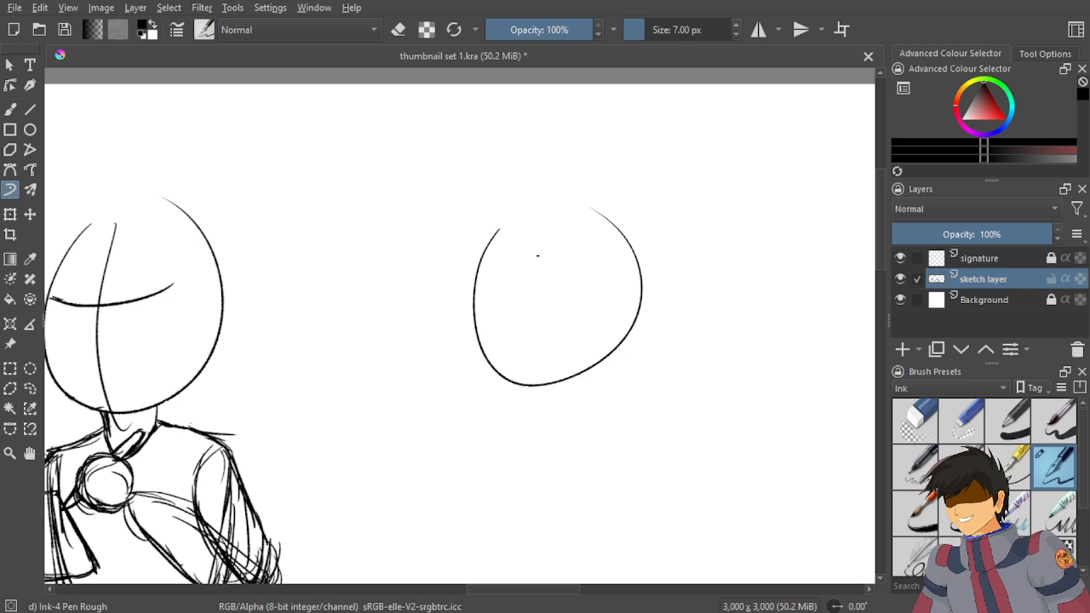
pyautogui.scroll(-1, 537, 254)
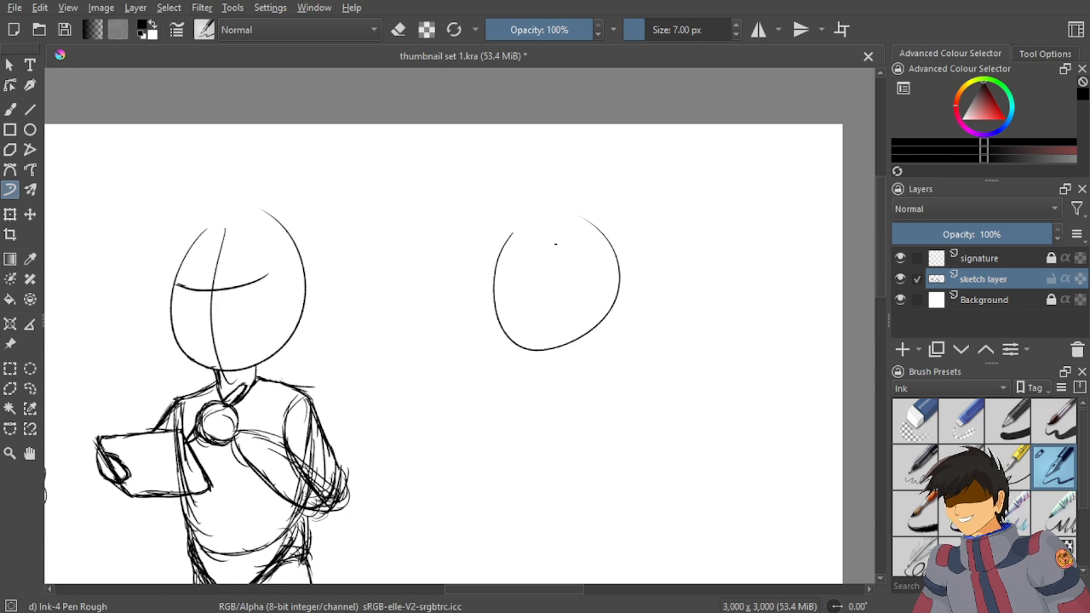
pyautogui.scroll(1, 528, 262)
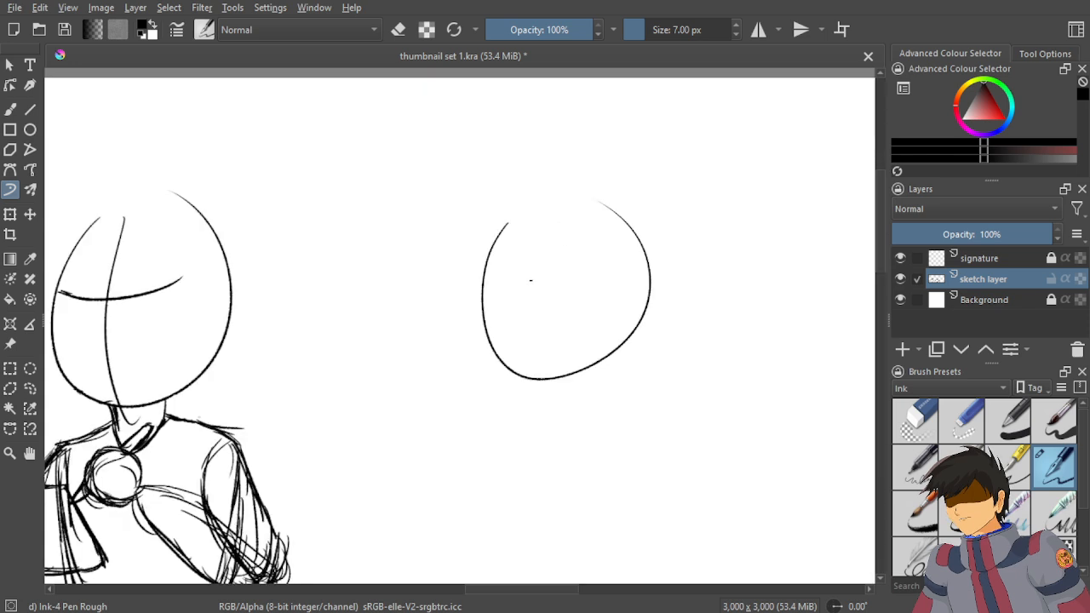
# Draw a curved vertical centre line and a flatter curved eye line across the third head, redrawing the eye line once.
pyautogui.scroll(1, 530, 278)
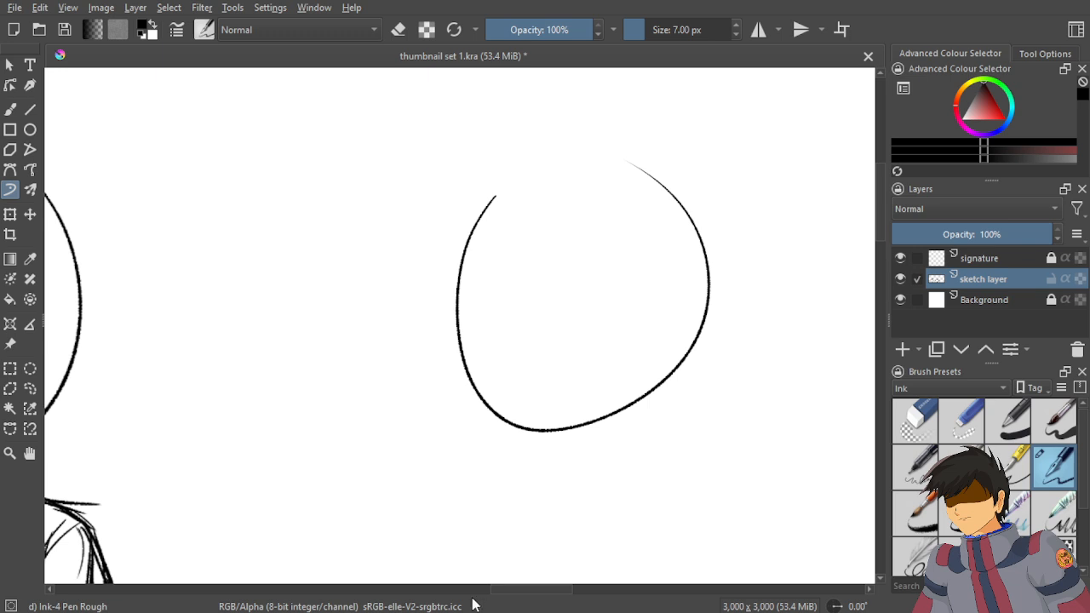
pyautogui.moveTo(533, 208); pyautogui.dragTo(553, 418)
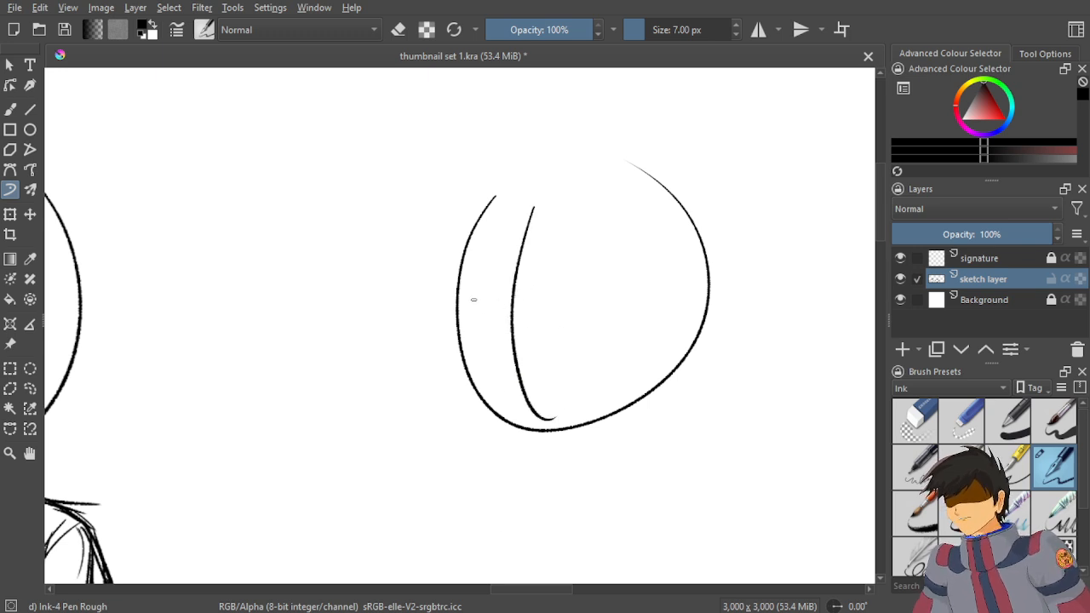
pyautogui.moveTo(457, 283); pyautogui.dragTo(608, 296)
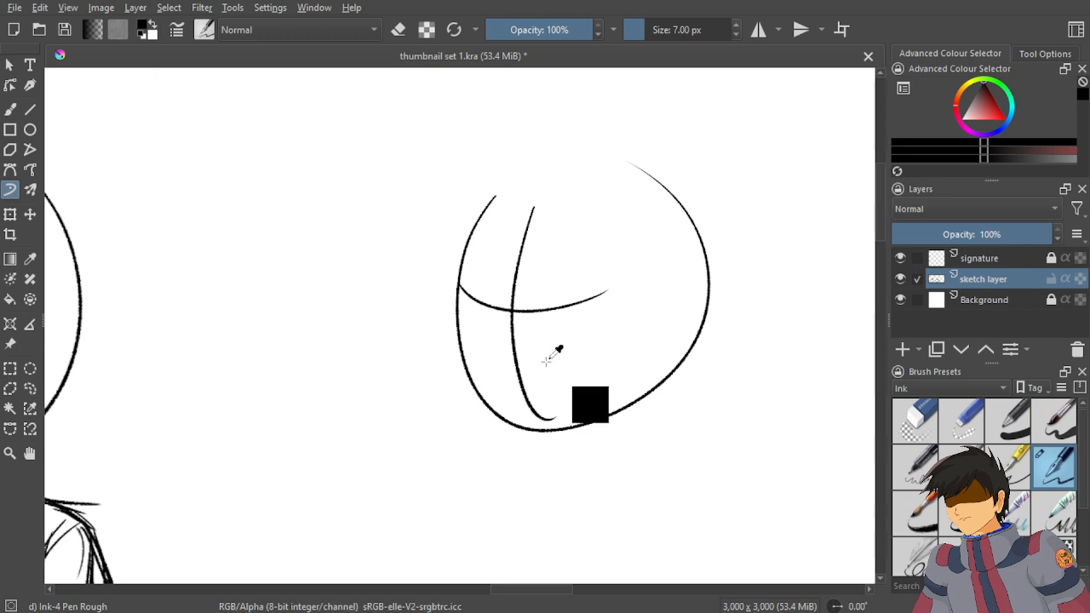
pyautogui.hotkey('ctrl', 'z')
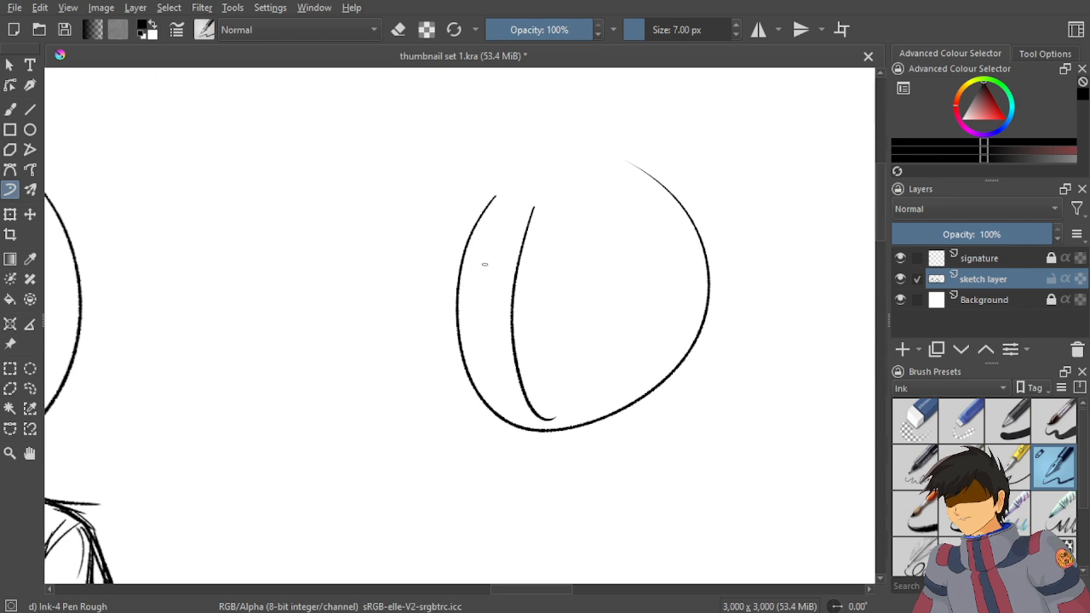
pyautogui.moveTo(467, 279)
pyautogui.mouseDown()
pyautogui.moveTo(486, 289)
pyautogui.moveTo(610, 281)
pyautogui.mouseUp()
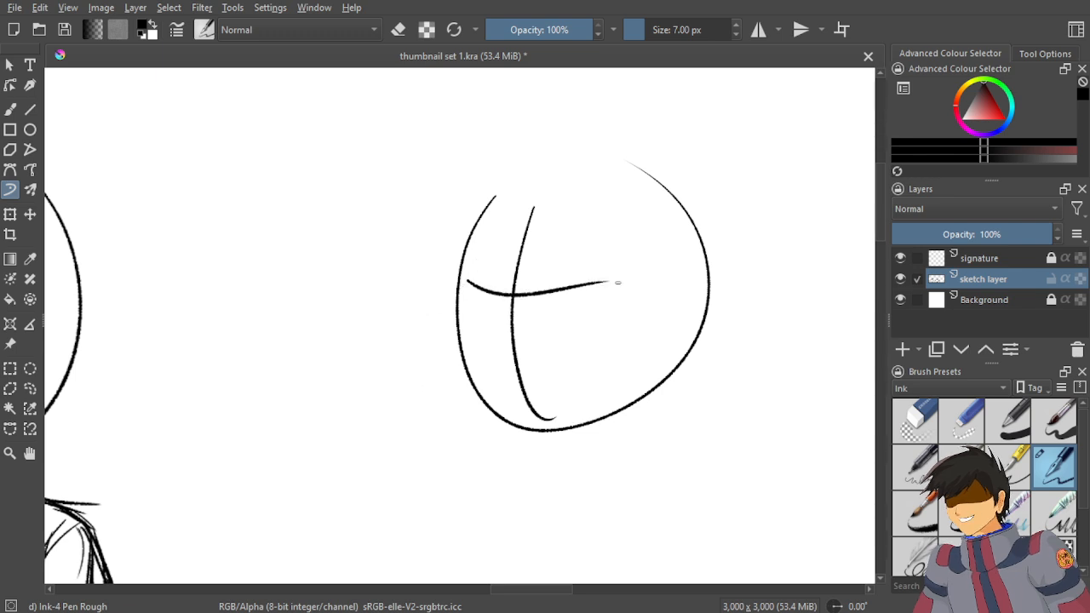
pyautogui.scroll(-4, 617, 282)
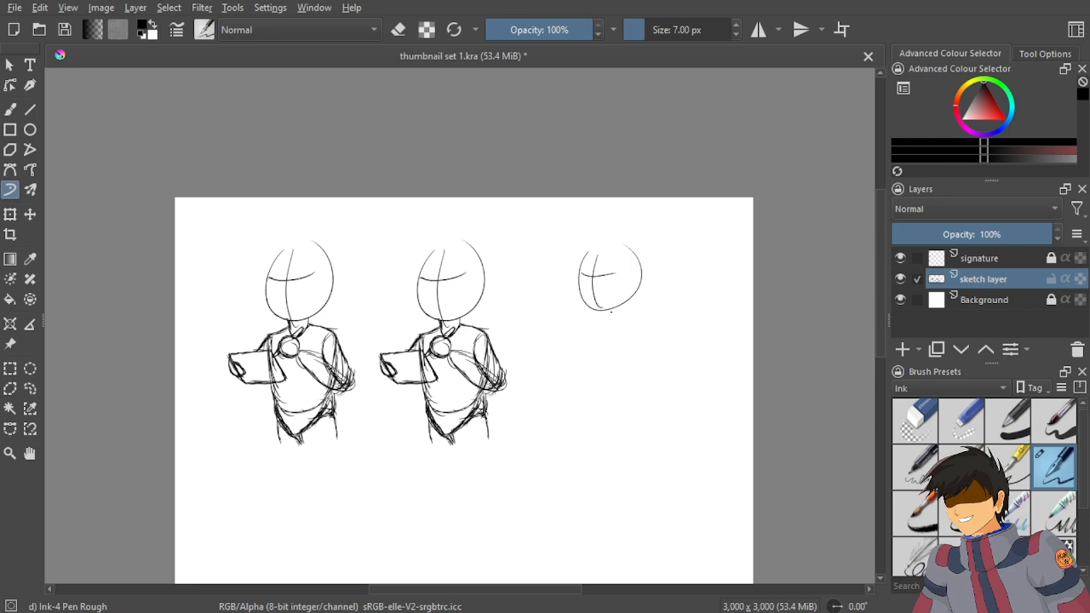
# Try short slanted neck strokes beneath the third head, undoing the misplaced ones.
pyautogui.scroll(3, 611, 311)
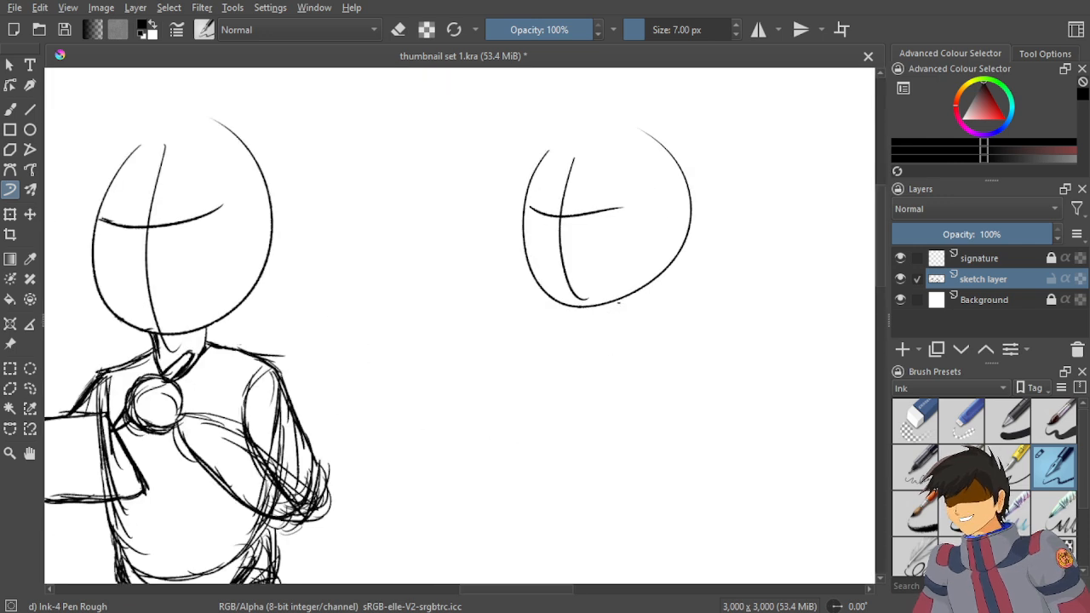
pyautogui.moveTo(642, 294); pyautogui.dragTo(671, 323)
pyautogui.hotkey('ctrl', 'z')
pyautogui.moveTo(634, 292); pyautogui.dragTo(654, 320)
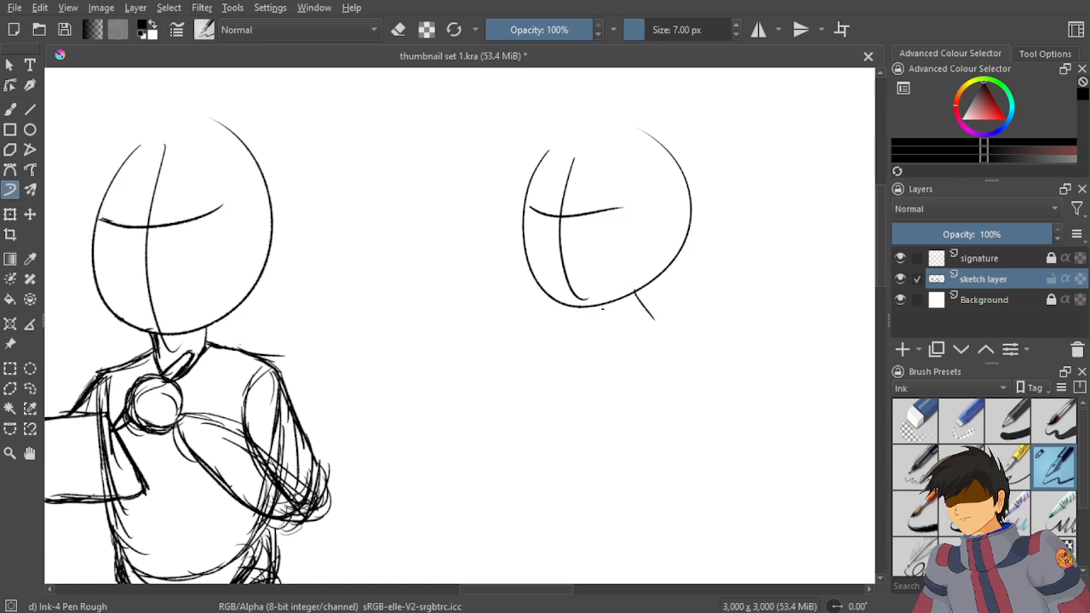
pyautogui.hotkey('ctrl', 'z')
pyautogui.moveTo(652, 286); pyautogui.dragTo(669, 304)
pyautogui.moveTo(608, 310); pyautogui.dragTo(627, 335)
pyautogui.scroll(5, 630, 322)
pyautogui.hotkey('ctrl', 'z')
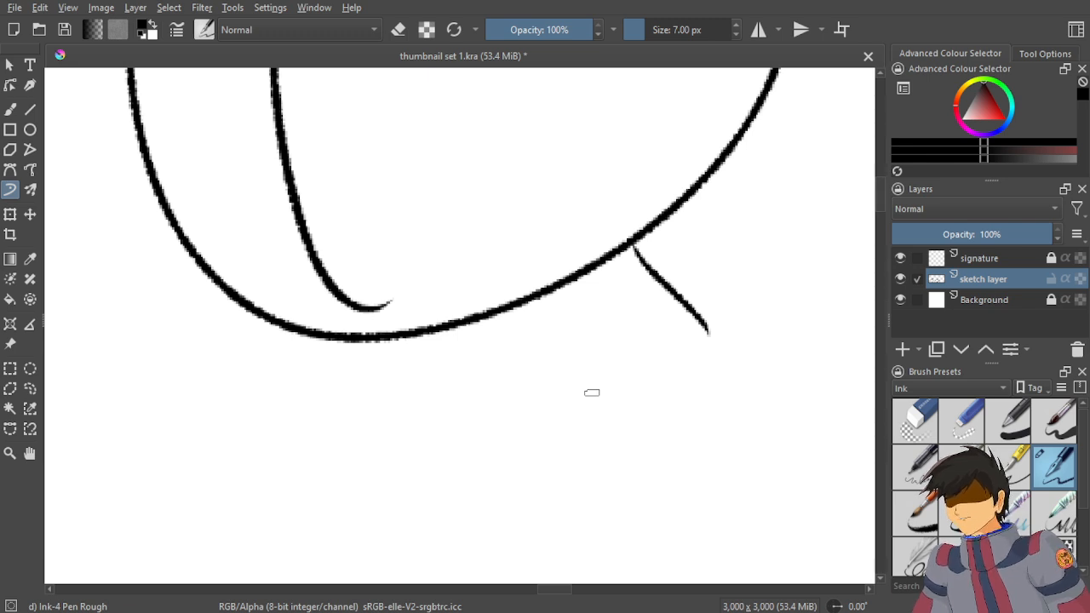
# Try to outline the neck's left side and close its rounded base with overlapping strokes.
pyautogui.moveTo(440, 330)
pyautogui.mouseDown()
pyautogui.moveTo(538, 450)
pyautogui.moveTo(607, 468)
pyautogui.mouseUp()
pyautogui.moveTo(707, 330)
pyautogui.mouseDown()
pyautogui.moveTo(701, 375)
pyautogui.moveTo(692, 366)
pyautogui.moveTo(674, 415)
pyautogui.moveTo(678, 396)
pyautogui.moveTo(607, 467)
pyautogui.mouseUp()
pyautogui.moveTo(698, 387); pyautogui.dragTo(626, 451)
pyautogui.moveTo(694, 340); pyautogui.dragTo(658, 428)
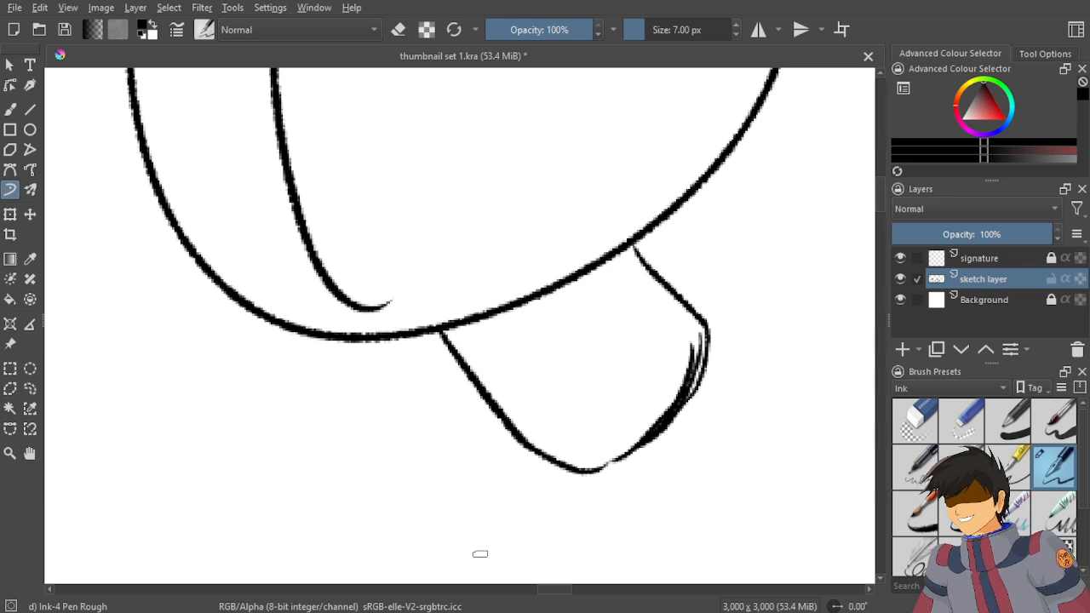
pyautogui.moveTo(591, 467)
pyautogui.mouseDown()
pyautogui.moveTo(681, 419)
pyautogui.moveTo(655, 412)
pyautogui.moveTo(690, 370)
pyautogui.moveTo(644, 422)
pyautogui.mouseUp()
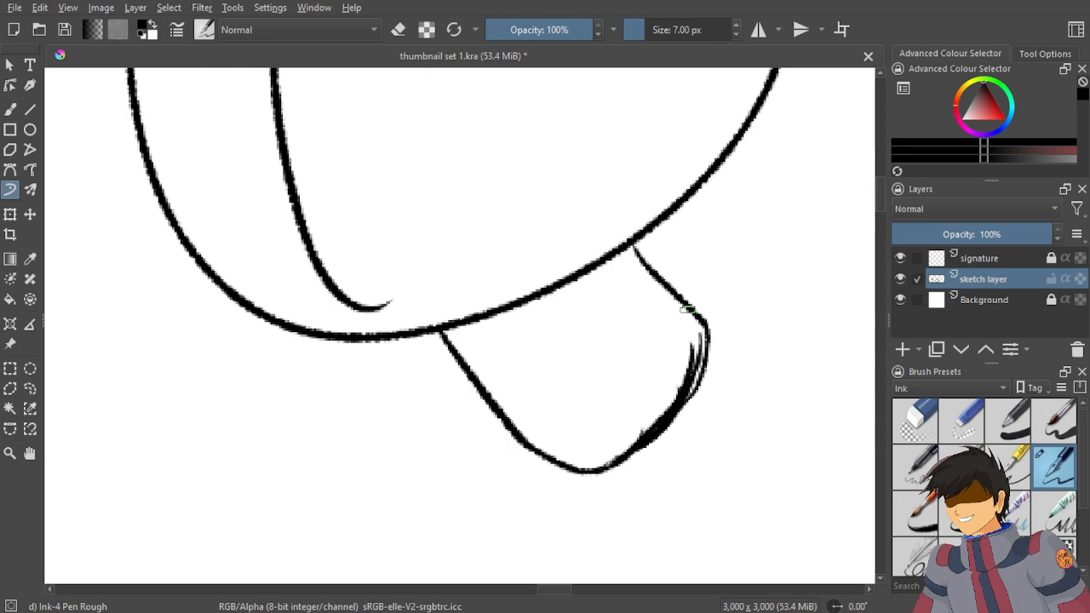
# Undo the whole neck sketch under the third head.
pyautogui.scroll(-5, 688, 309)
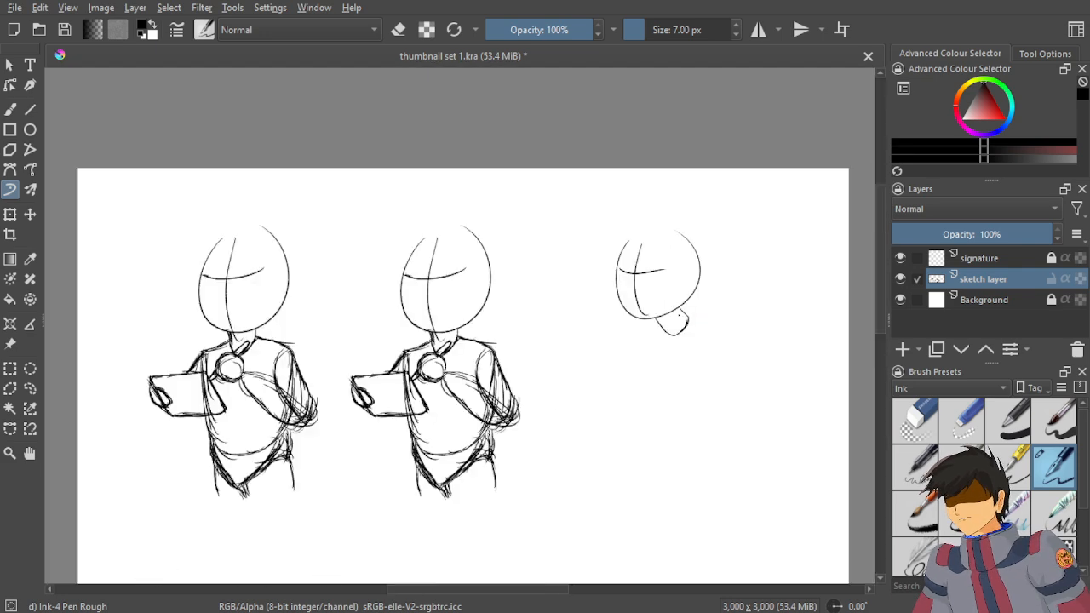
pyautogui.scroll(2, 681, 345)
pyautogui.scroll(3, 698, 311)
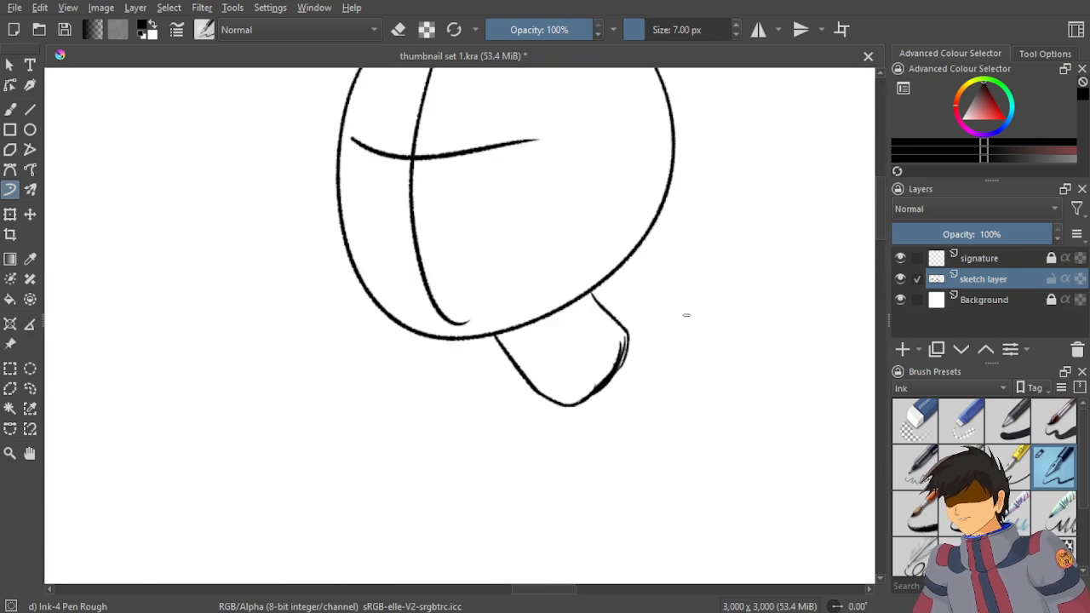
pyautogui.hotkey('ctrl', 'z')
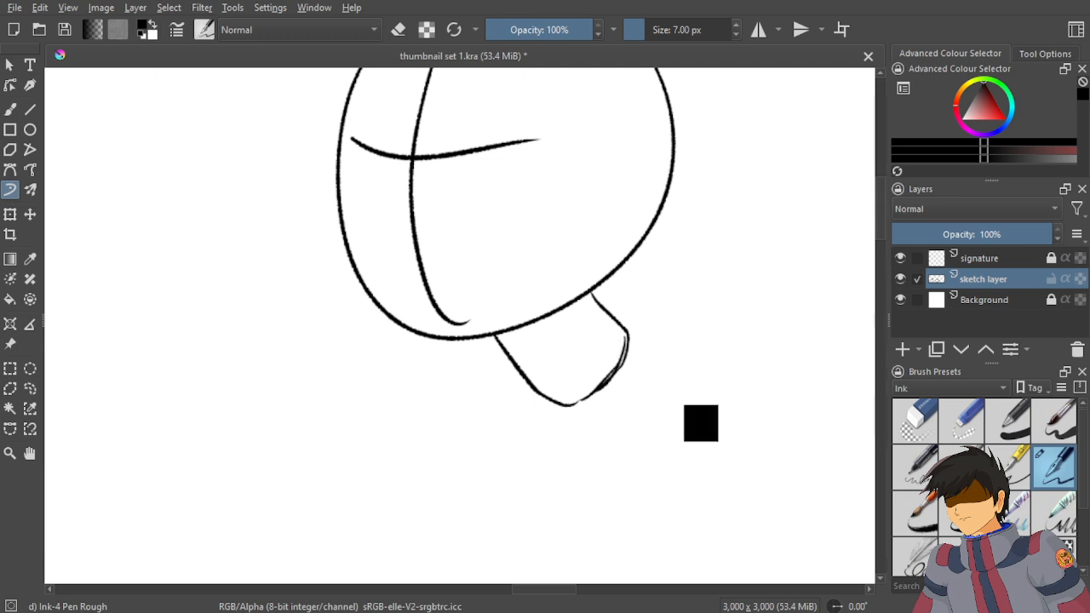
pyautogui.hotkey('ctrl', 'z')
pyautogui.hotkey('ctrl', 'z')
pyautogui.hotkey('ctrl', 'z')
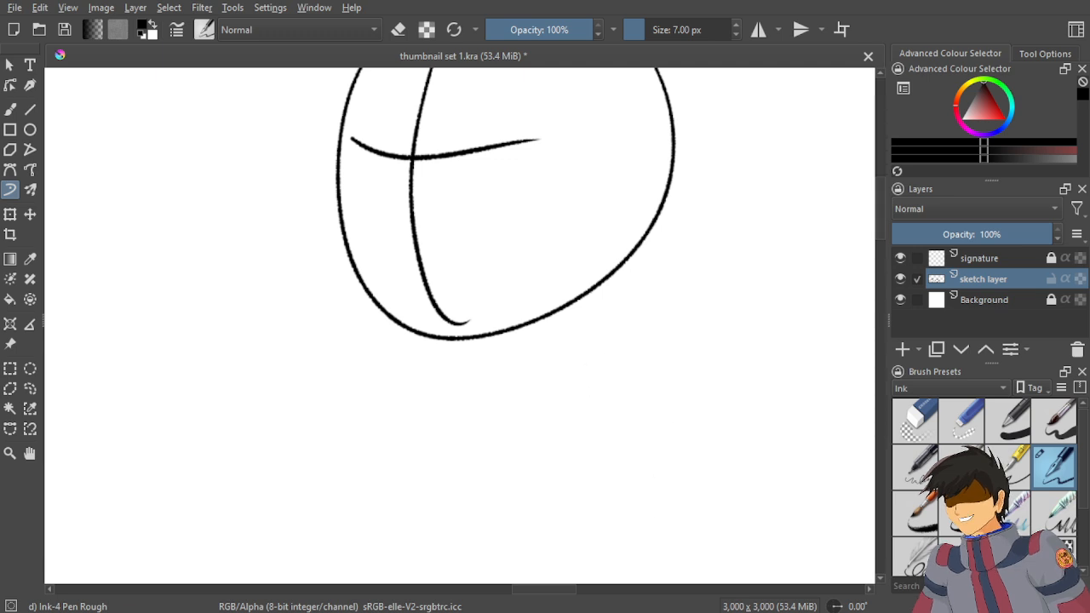
# Draw the two sides of the neck below the third head, with a steeper right side and a curved left side.
pyautogui.scroll(2, 576, 372)
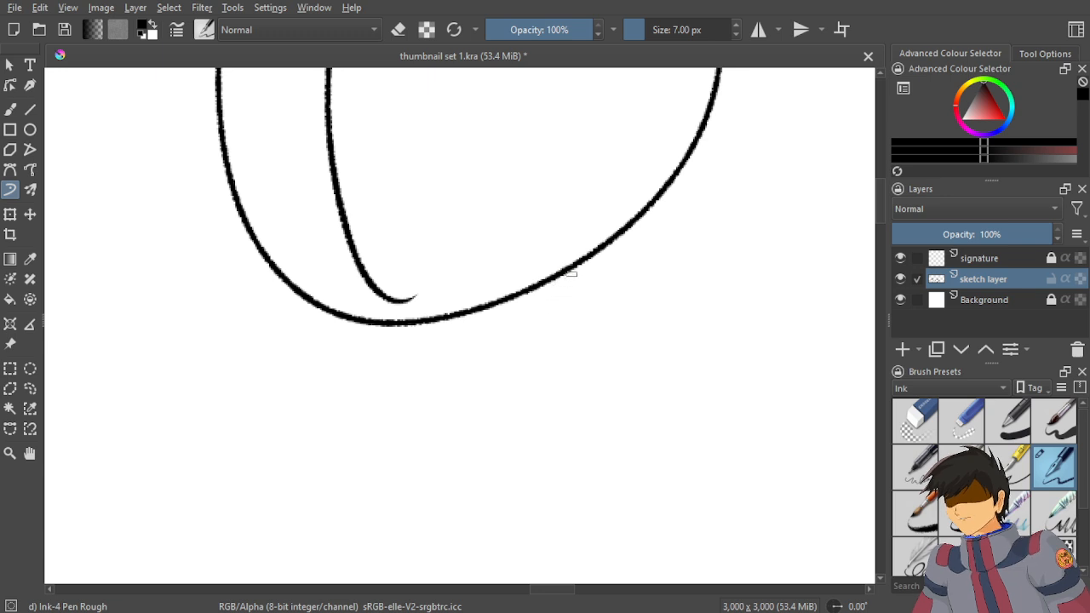
pyautogui.moveTo(573, 266); pyautogui.dragTo(577, 327)
pyautogui.hotkey('ctrl', 'z')
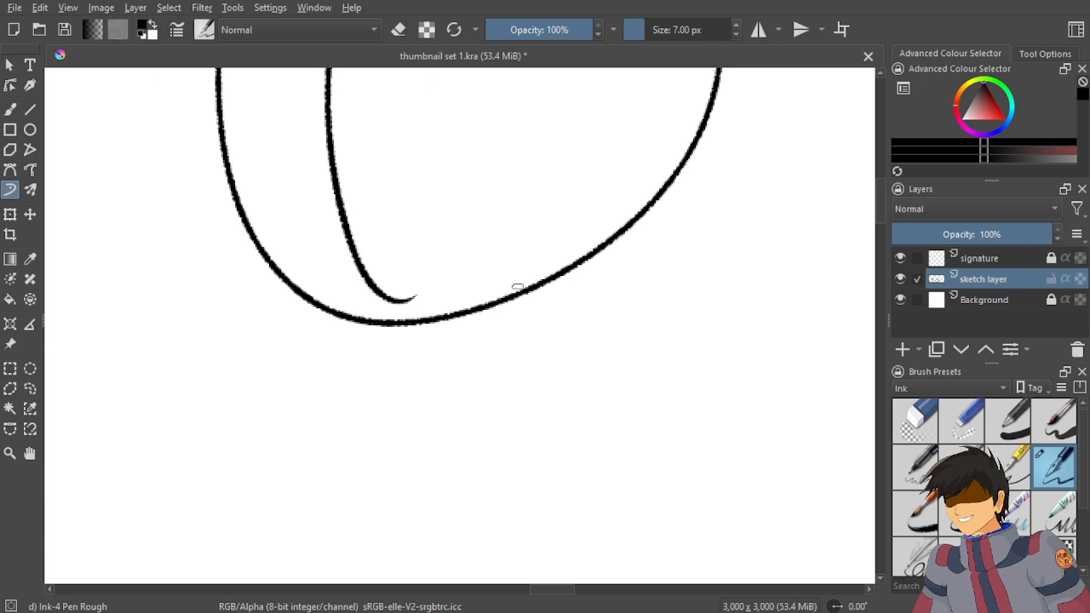
pyautogui.moveTo(584, 264); pyautogui.dragTo(614, 329)
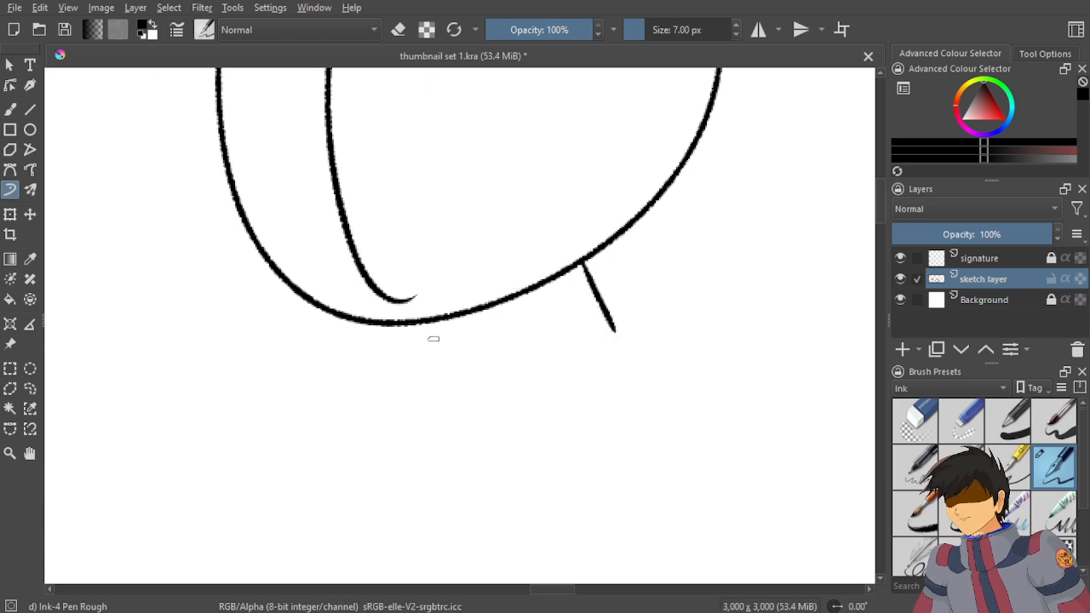
pyautogui.moveTo(430, 321)
pyautogui.mouseDown()
pyautogui.moveTo(458, 350)
pyautogui.moveTo(462, 381)
pyautogui.moveTo(509, 410)
pyautogui.mouseUp()
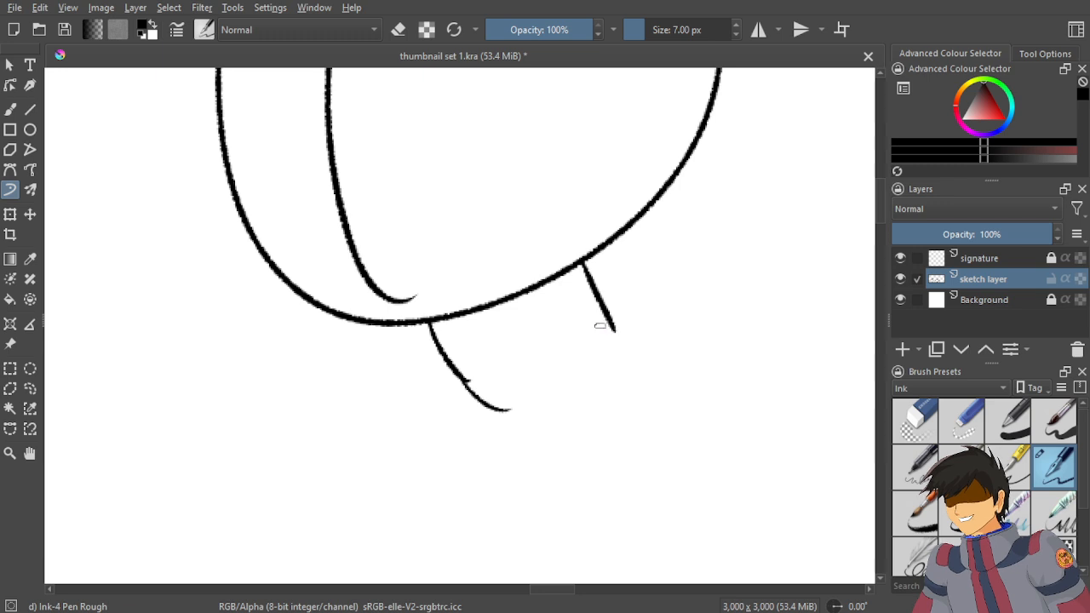
# Close the base of the neck with a rounded neckline joining both sides, redrawing the strokes on its right half.
pyautogui.moveTo(609, 323)
pyautogui.mouseDown()
pyautogui.moveTo(562, 393)
pyautogui.moveTo(528, 405)
pyautogui.mouseUp()
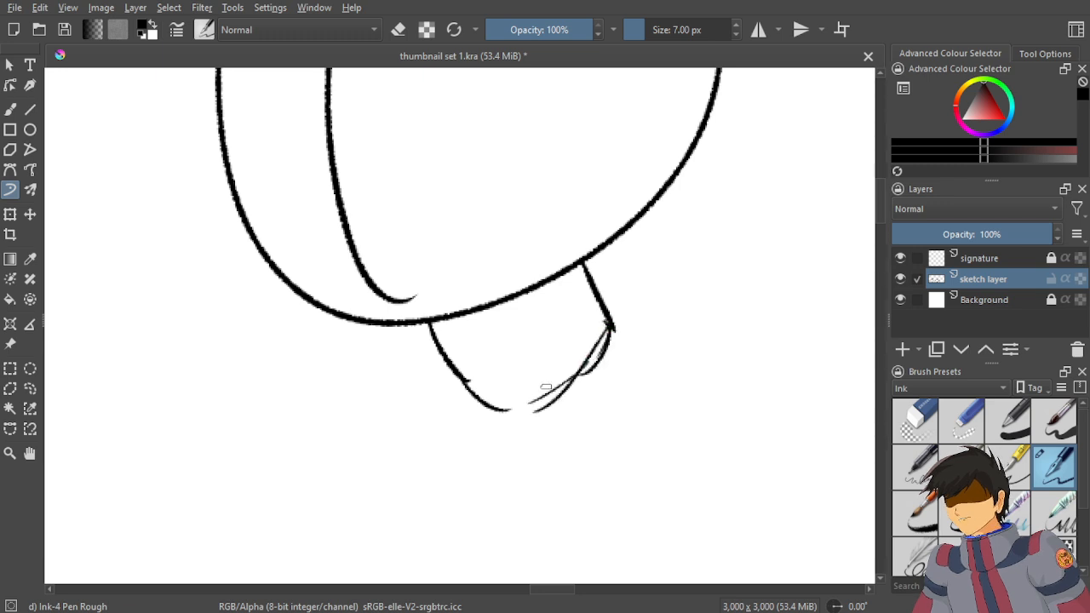
pyautogui.hotkey('ctrl', 'z')
pyautogui.hotkey('ctrl', 'z')
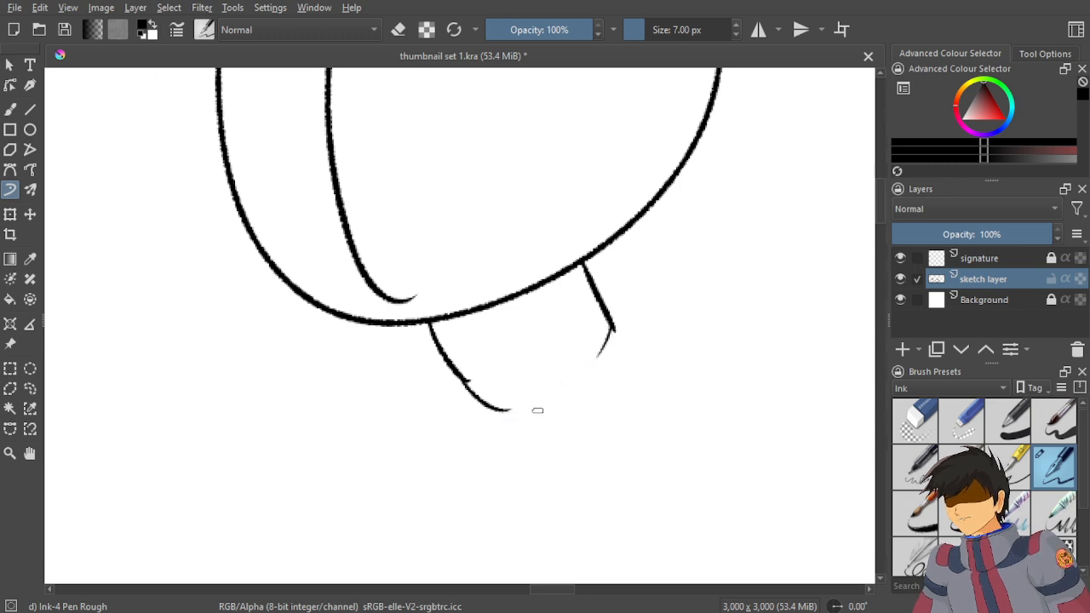
pyautogui.hotkey('ctrl', 'z')
pyautogui.moveTo(606, 327)
pyautogui.mouseDown()
pyautogui.moveTo(607, 344)
pyautogui.moveTo(559, 397)
pyautogui.mouseUp()
pyautogui.moveTo(615, 339)
pyautogui.mouseDown()
pyautogui.moveTo(587, 373)
pyautogui.moveTo(502, 429)
pyautogui.mouseUp()
pyautogui.moveTo(565, 396)
pyautogui.mouseDown()
pyautogui.moveTo(533, 414)
pyautogui.moveTo(477, 402)
pyautogui.moveTo(566, 400)
pyautogui.mouseUp()
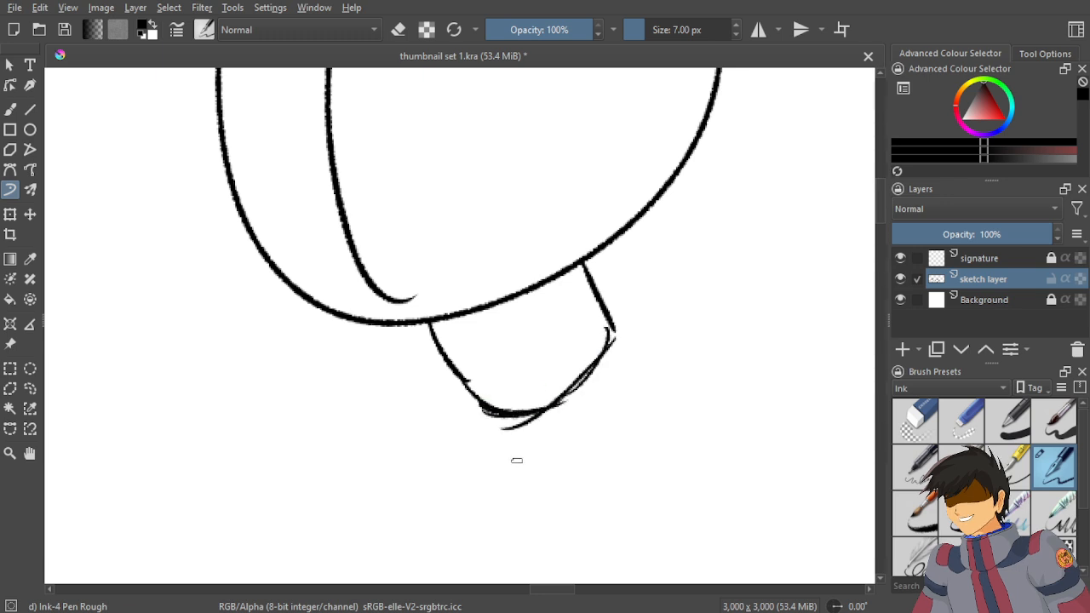
# Sketch sloping shoulder lines out from both sides of the neck and round off their outer ends.
pyautogui.scroll(-5, 491, 355)
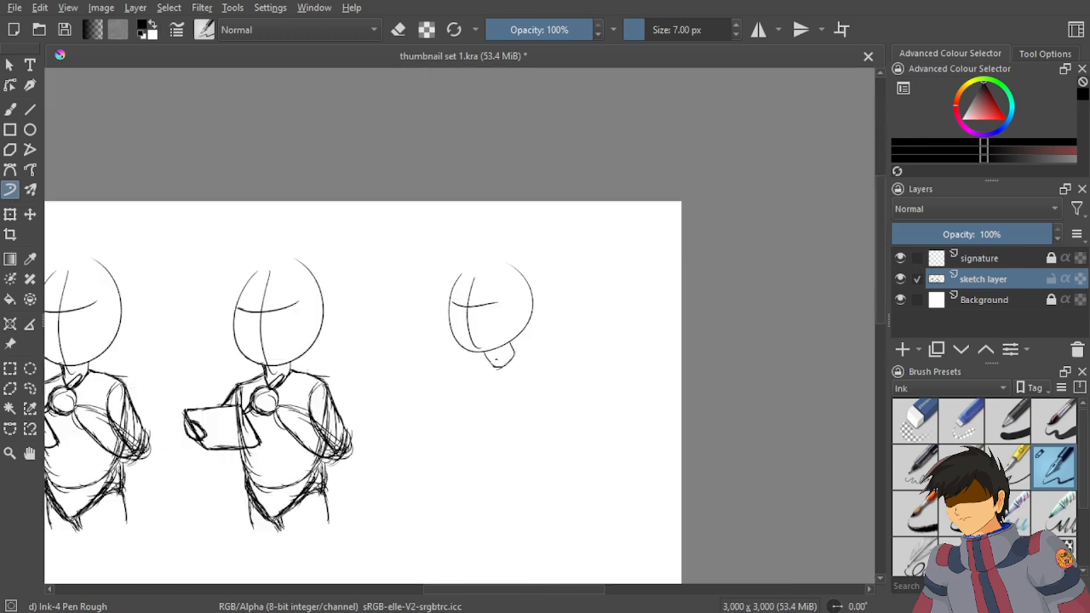
pyautogui.moveTo(521, 386); pyautogui.dragTo(565, 286)
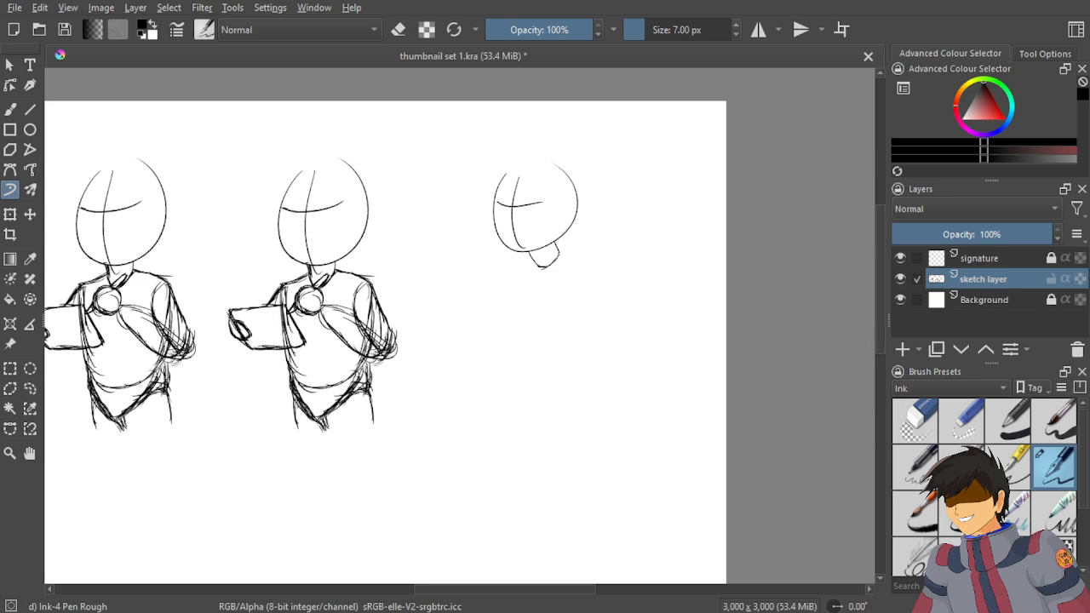
pyautogui.scroll(1, 533, 225)
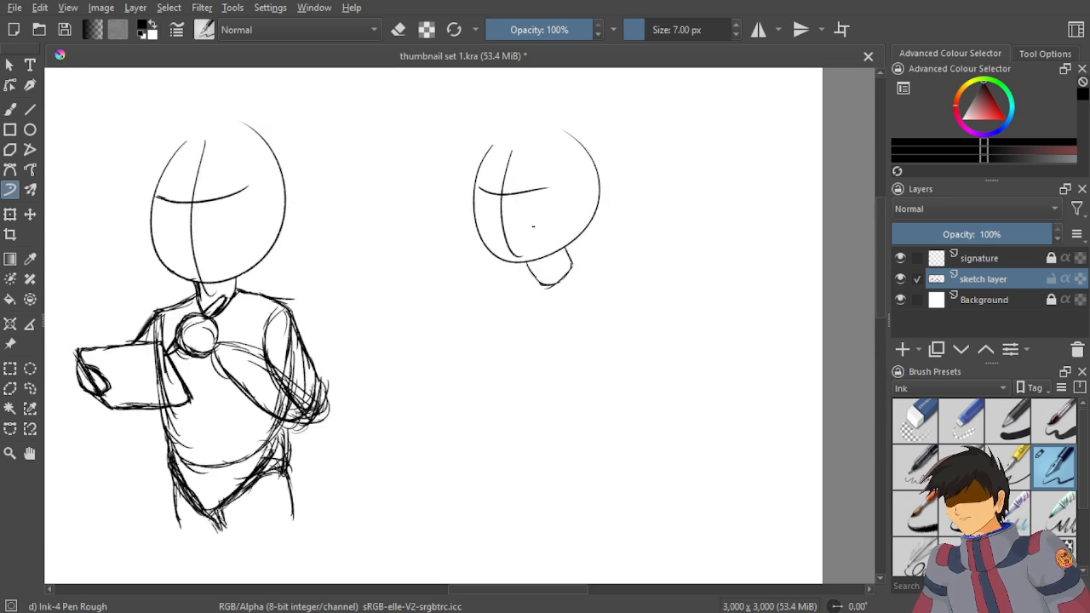
pyautogui.scroll(1, 539, 246)
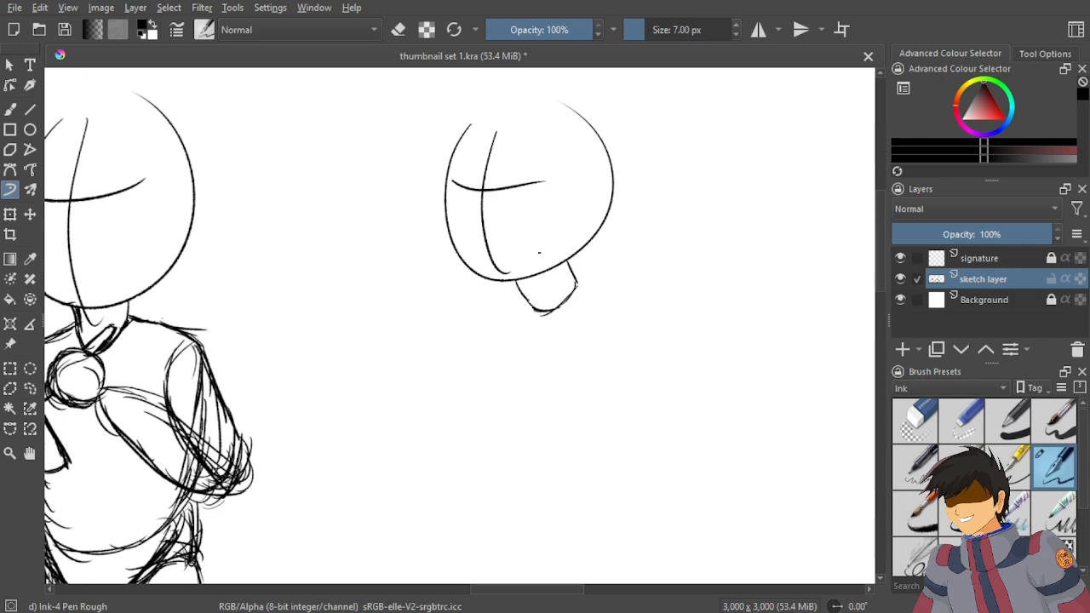
pyautogui.scroll(1, 539, 252)
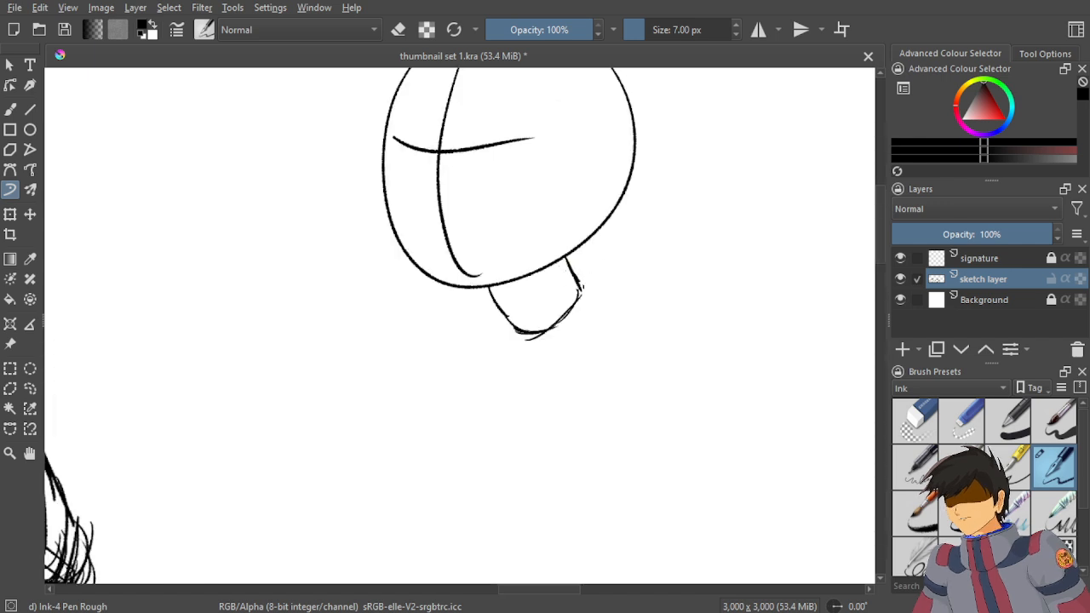
pyautogui.moveTo(575, 281)
pyautogui.mouseDown()
pyautogui.moveTo(682, 312)
pyautogui.moveTo(582, 301)
pyautogui.moveTo(669, 342)
pyautogui.mouseUp()
pyautogui.moveTo(671, 310); pyautogui.dragTo(678, 362)
pyautogui.moveTo(486, 305)
pyautogui.mouseDown()
pyautogui.moveTo(455, 325)
pyautogui.moveTo(416, 337)
pyautogui.mouseUp()
pyautogui.moveTo(496, 304); pyautogui.dragTo(417, 342)
pyautogui.moveTo(431, 331)
pyautogui.mouseDown()
pyautogui.moveTo(425, 361)
pyautogui.moveTo(438, 380)
pyautogui.mouseUp()
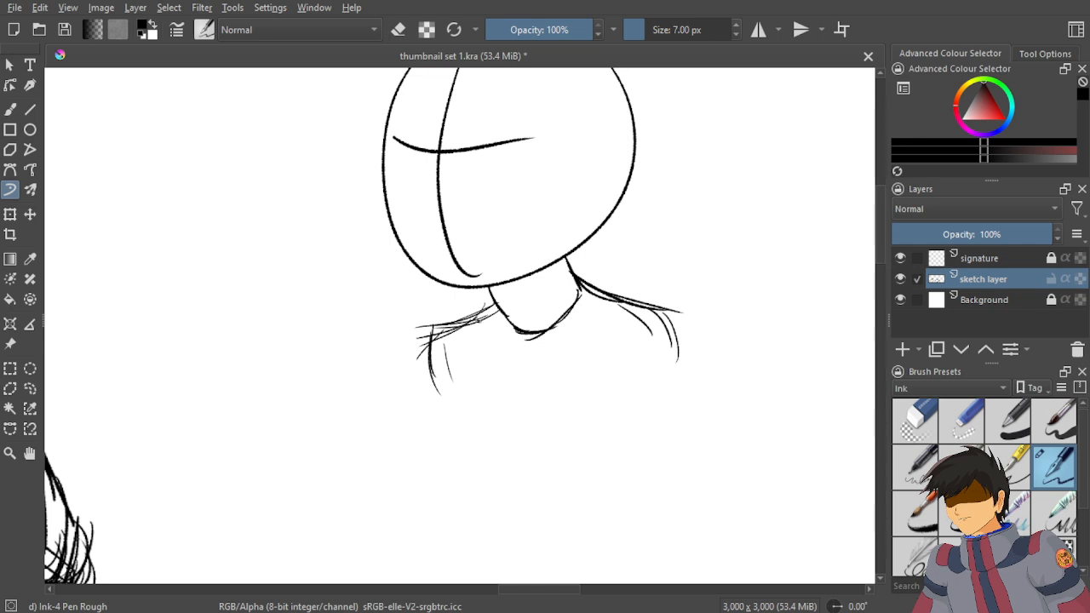
# Sketch the torso's left edge with overlapping strokes slanting from the left shoulder down toward the waist.
pyautogui.moveTo(446, 326); pyautogui.dragTo(475, 432)
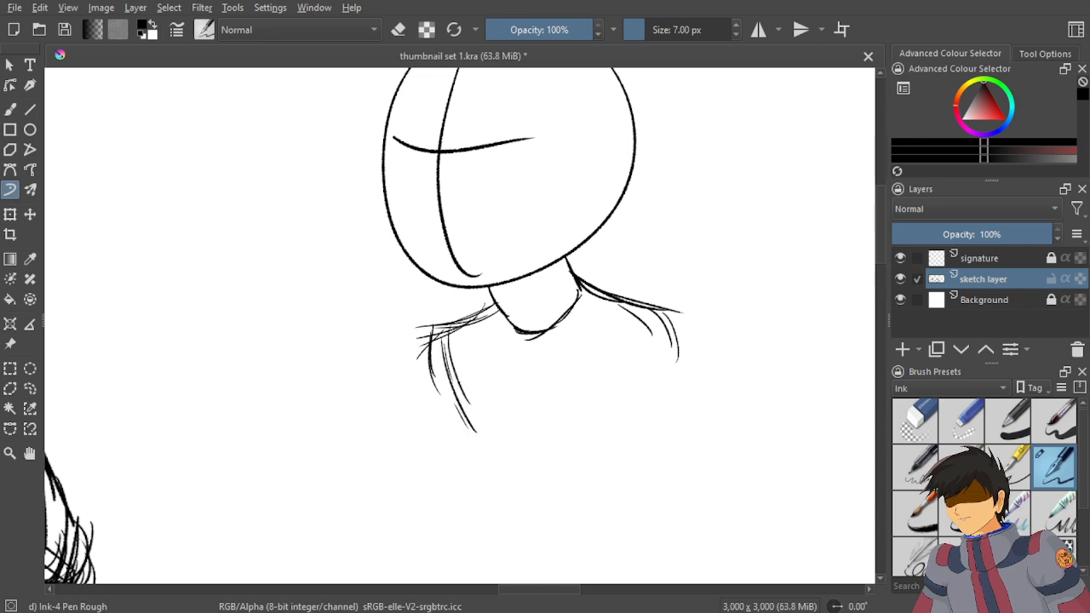
pyautogui.moveTo(436, 335); pyautogui.dragTo(445, 380)
pyautogui.moveTo(442, 344); pyautogui.dragTo(477, 476)
pyautogui.moveTo(448, 405); pyautogui.dragTo(509, 497)
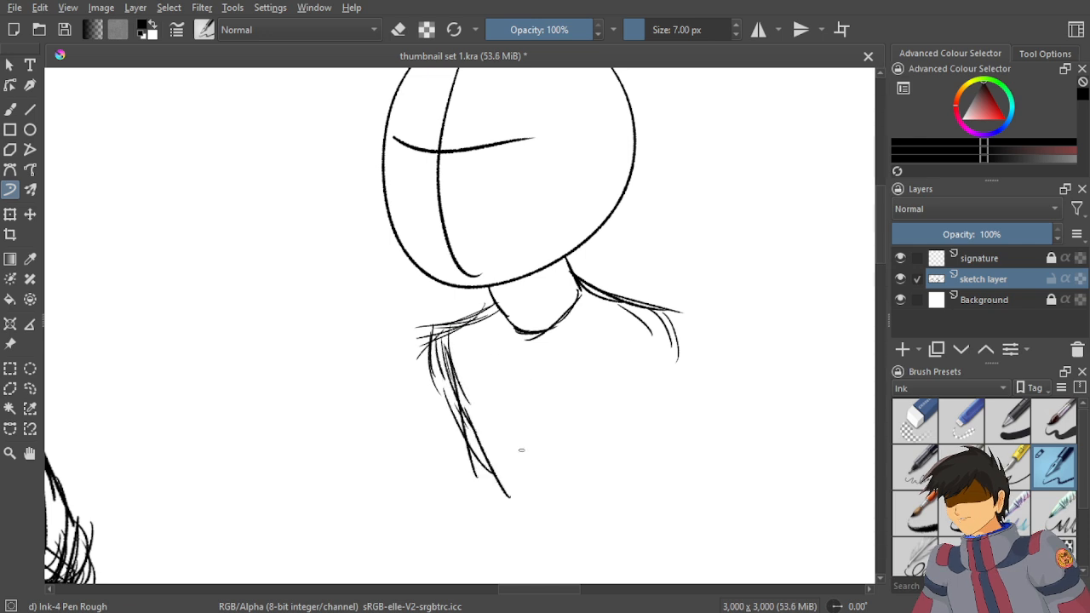
pyautogui.moveTo(467, 431); pyautogui.dragTo(521, 541)
pyautogui.moveTo(496, 498); pyautogui.dragTo(549, 538)
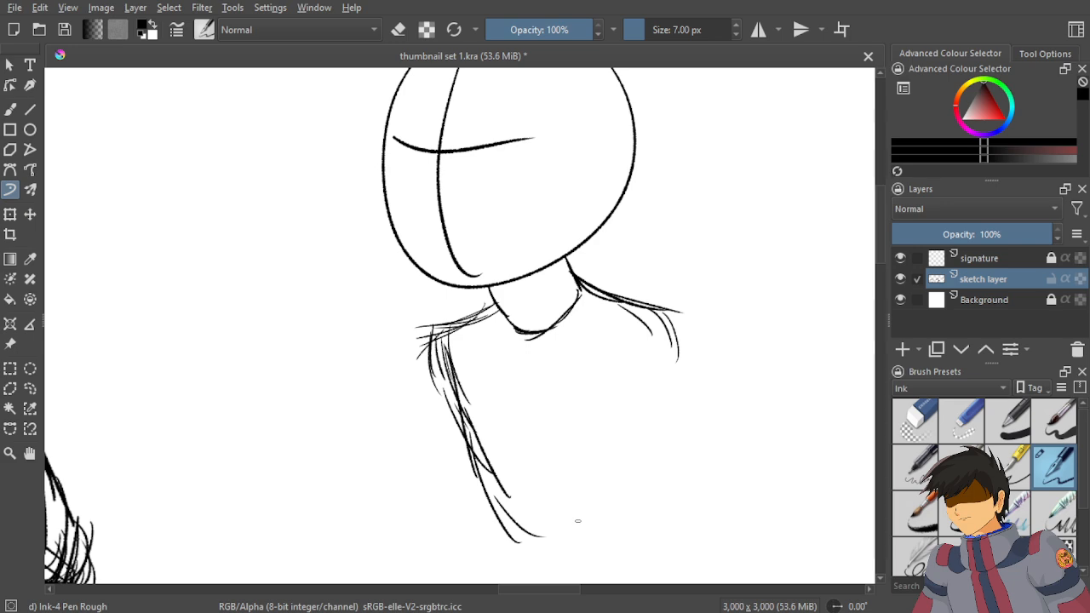
# Extend the right shoulder line downward and reinforce the torso's left edge with more overlapping strokes.
pyautogui.scroll(-2, 629, 378)
pyautogui.scroll(3, 625, 349)
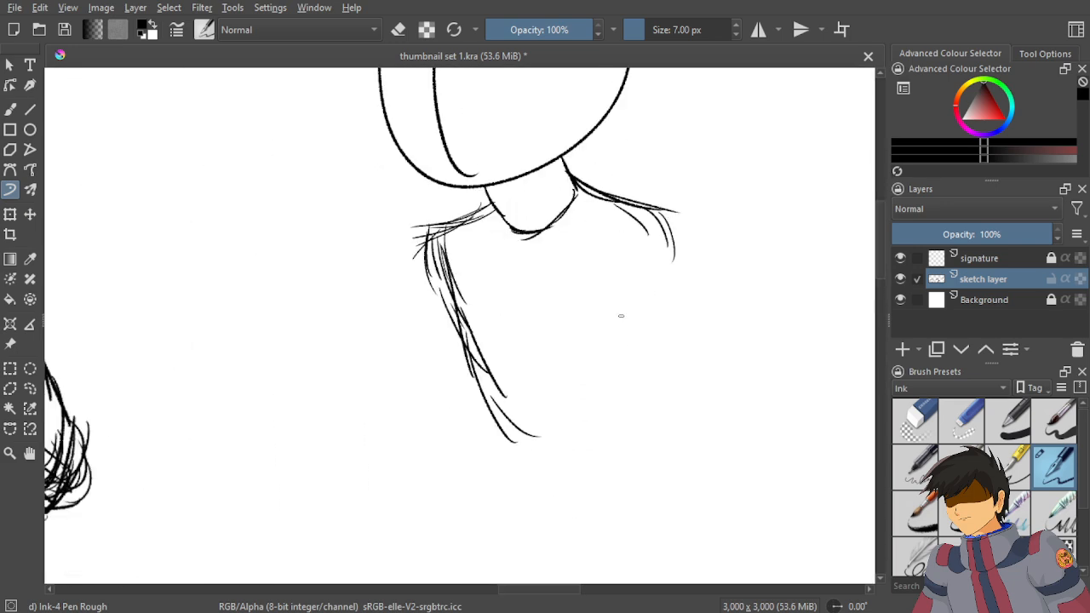
pyautogui.moveTo(666, 232); pyautogui.dragTo(686, 294)
pyautogui.moveTo(447, 290); pyautogui.dragTo(498, 417)
pyautogui.moveTo(458, 355); pyautogui.dragTo(533, 471)
pyautogui.moveTo(493, 412); pyautogui.dragTo(532, 459)
pyautogui.moveTo(489, 422); pyautogui.dragTo(526, 462)
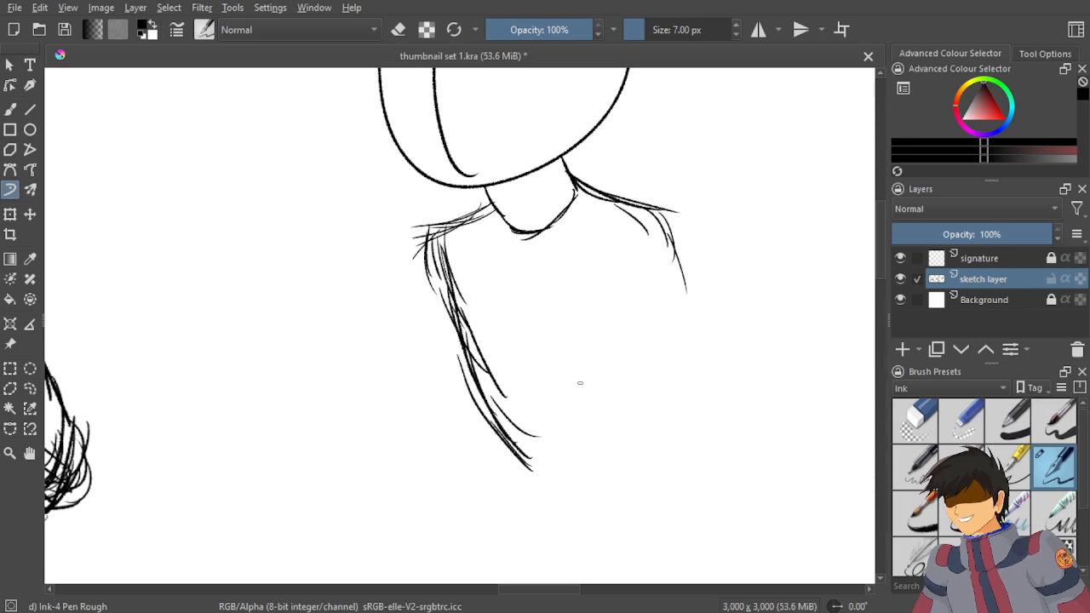
# Lengthen the torso's left edge and carry it into a curved bottom edge sweeping to the right.
pyautogui.moveTo(469, 365); pyautogui.dragTo(526, 485)
pyautogui.moveTo(502, 434); pyautogui.dragTo(569, 505)
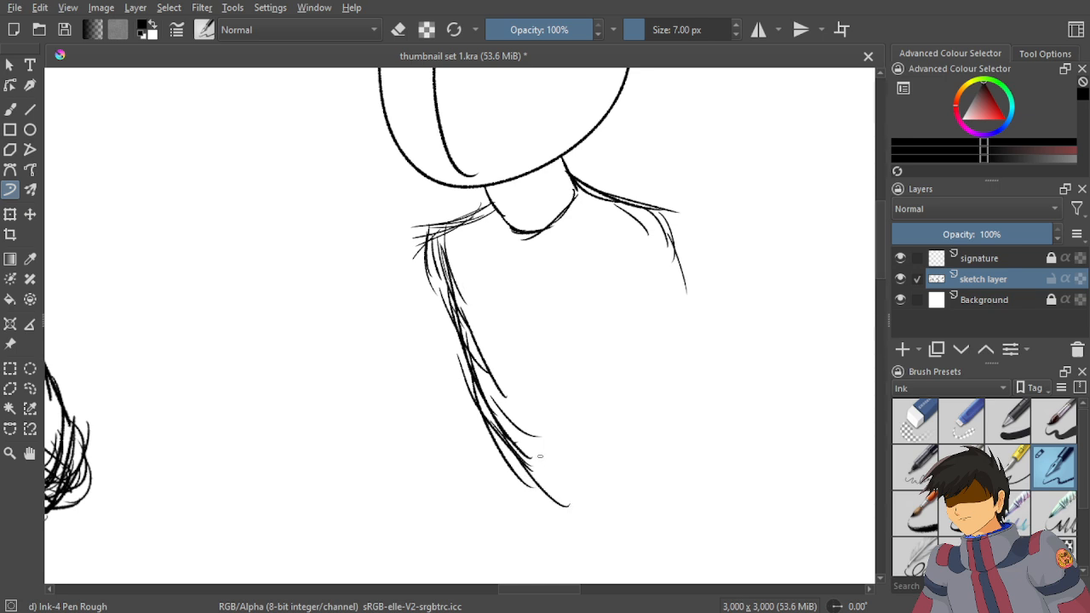
pyautogui.moveTo(523, 463)
pyautogui.mouseDown()
pyautogui.moveTo(589, 484)
pyautogui.moveTo(635, 479)
pyautogui.mouseUp()
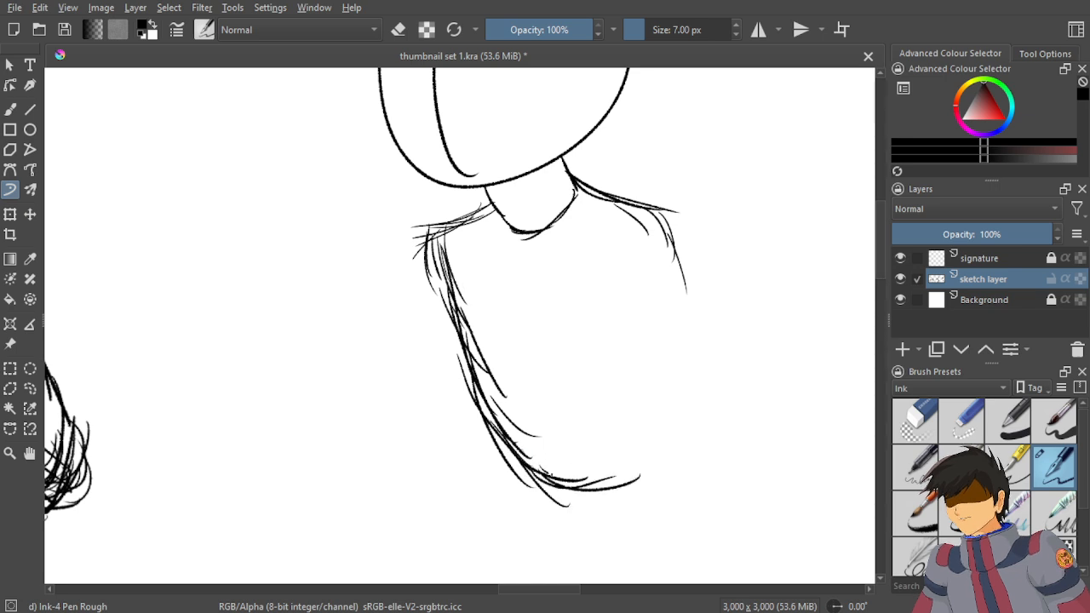
# Close the torso outline with overlapping strokes along the bottom, around the lower right corner and up to the right shoulder.
pyautogui.moveTo(548, 479)
pyautogui.mouseDown()
pyautogui.moveTo(681, 458)
pyautogui.moveTo(698, 421)
pyautogui.mouseUp()
pyautogui.moveTo(672, 466)
pyautogui.mouseDown()
pyautogui.moveTo(707, 412)
pyautogui.moveTo(697, 443)
pyautogui.mouseUp()
pyautogui.moveTo(699, 390); pyautogui.dragTo(696, 432)
pyautogui.moveTo(691, 344)
pyautogui.mouseDown()
pyautogui.moveTo(706, 426)
pyautogui.moveTo(676, 290)
pyautogui.mouseUp()
pyautogui.moveTo(702, 398); pyautogui.dragTo(657, 250)
pyautogui.moveTo(698, 353); pyautogui.dragTo(651, 214)
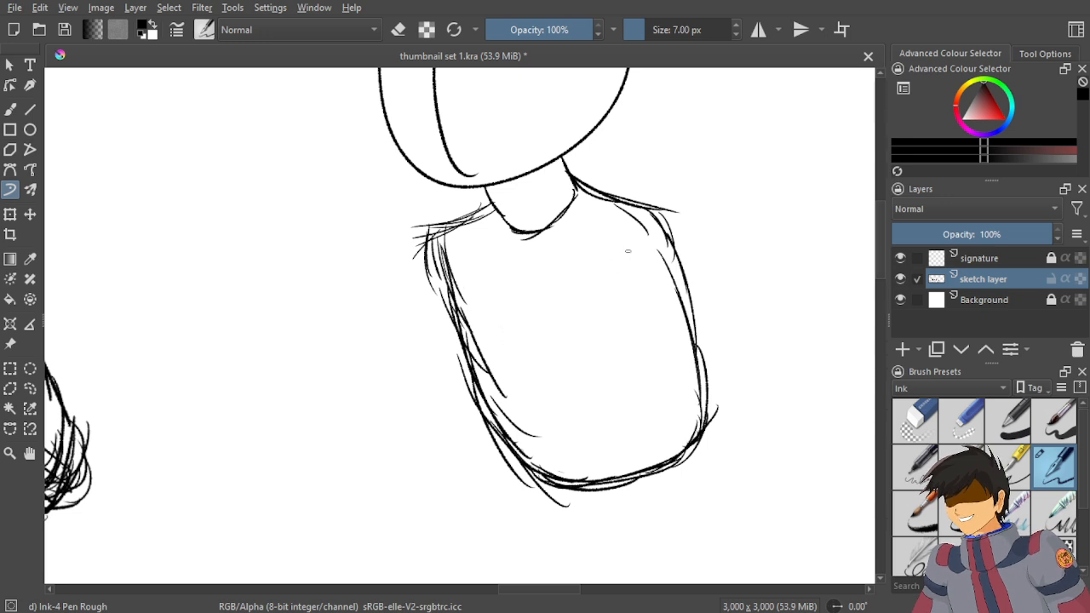
pyautogui.moveTo(669, 241); pyautogui.dragTo(662, 279)
# Compare the third figure's torso and proportions with the two finished figures on the sheet.
pyautogui.scroll(-4, 681, 313)
pyautogui.scroll(2, 637, 374)
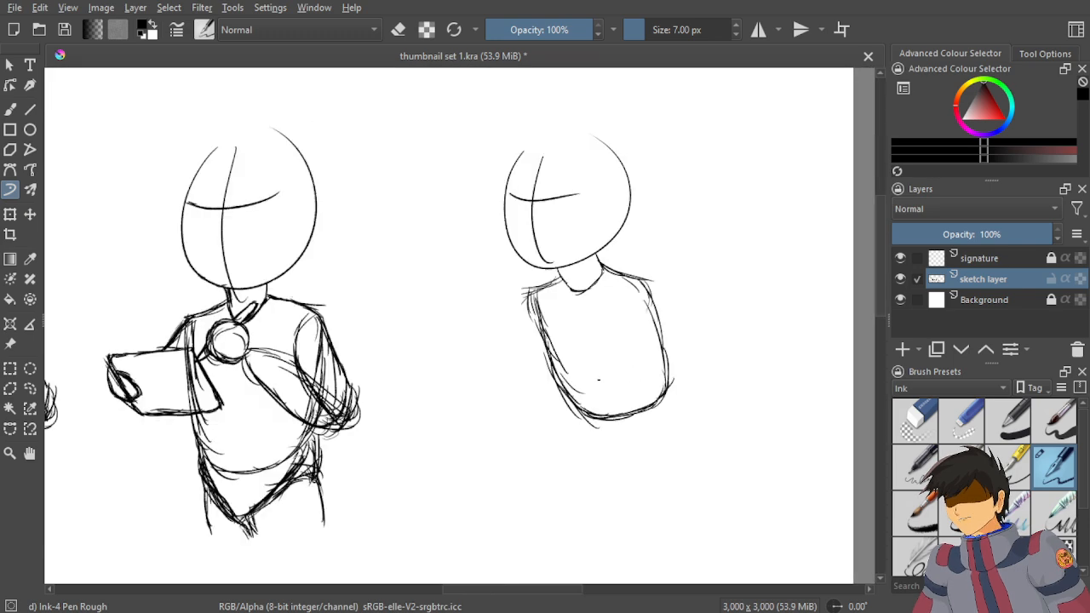
pyautogui.scroll(-4, 598, 380)
pyautogui.scroll(2, 535, 432)
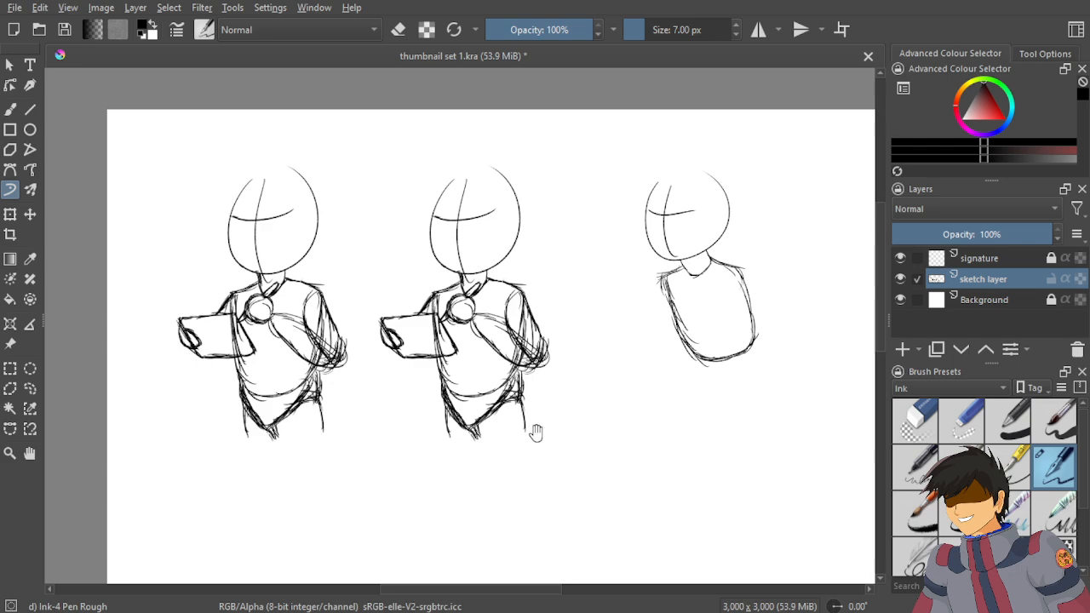
pyautogui.moveTo(536, 432); pyautogui.dragTo(457, 342)
pyautogui.scroll(2, 458, 342)
pyautogui.scroll(2, 178, 303)
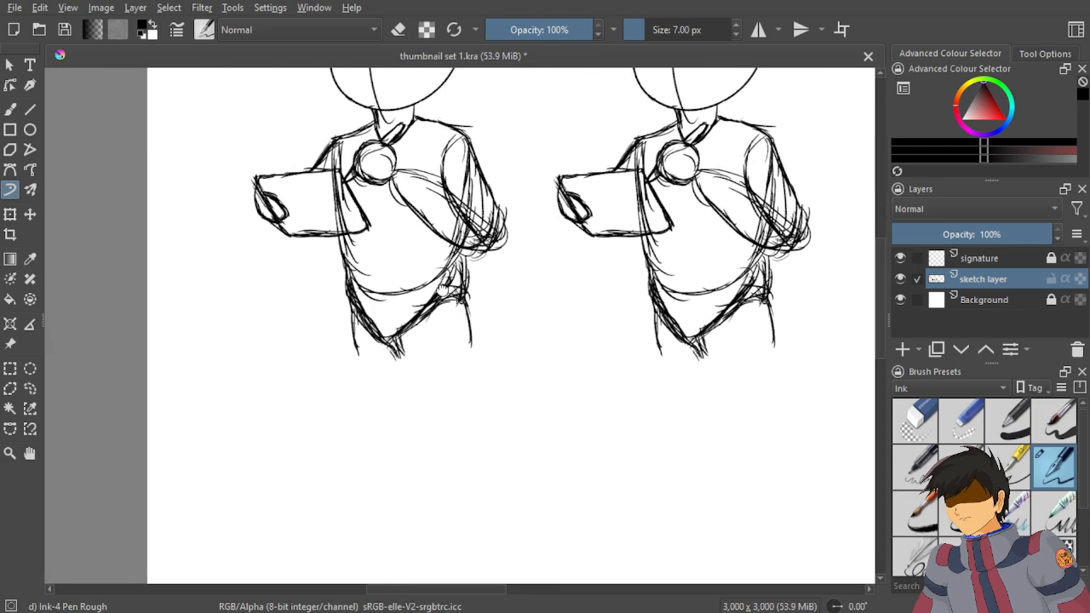
pyautogui.scroll(-5, 556, 287)
pyautogui.scroll(4, 556, 287)
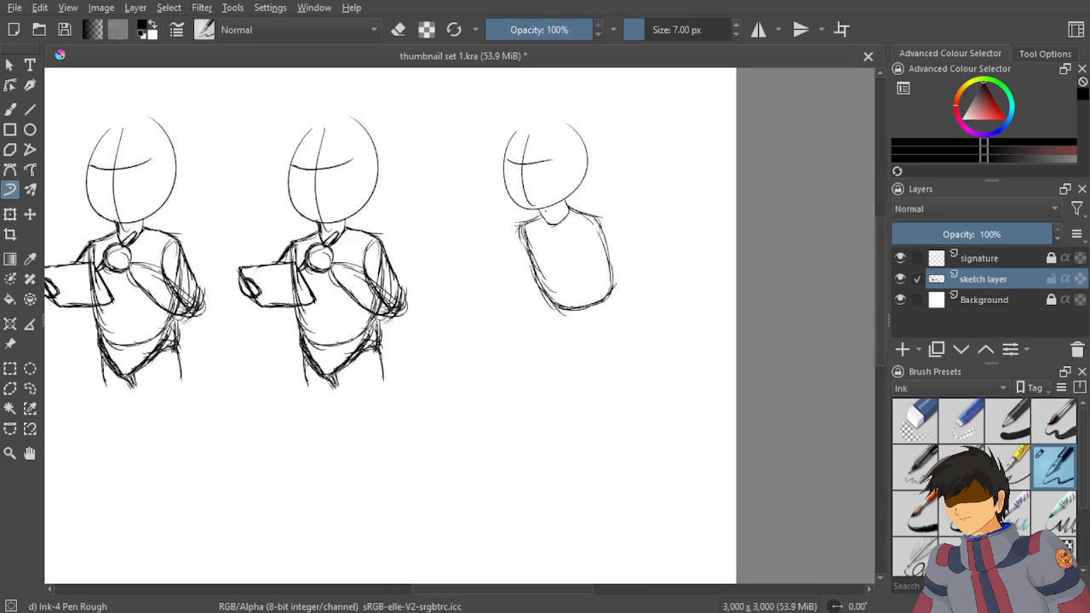
pyautogui.scroll(3, 552, 247)
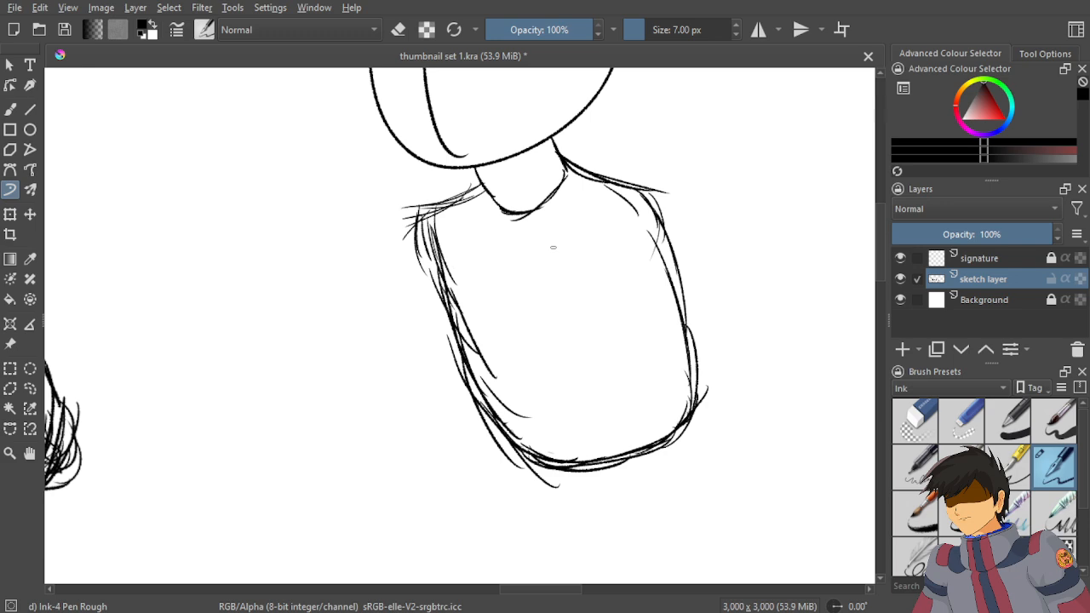
pyautogui.scroll(-2, 423, 180)
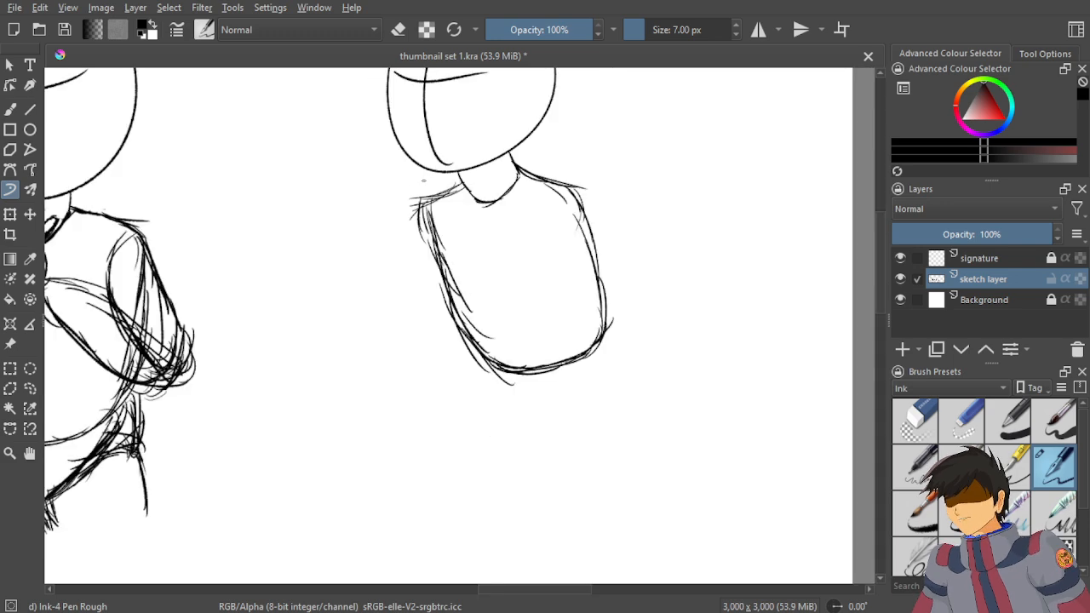
# Try a small open circle in the middle of the torso and undo it.
pyautogui.scroll(3, 423, 180)
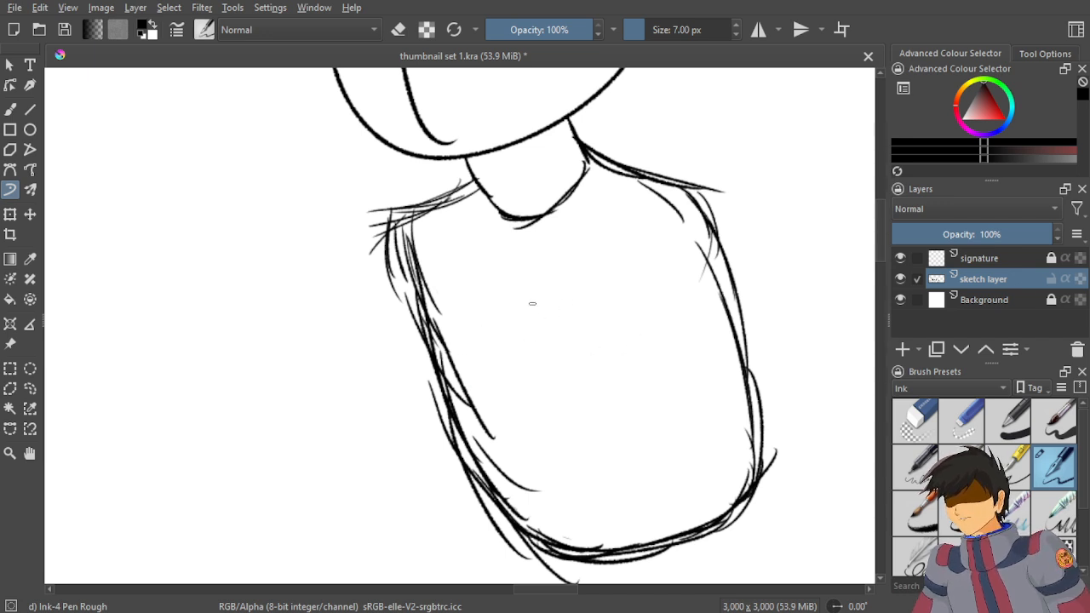
pyautogui.moveTo(522, 297); pyautogui.dragTo(566, 339)
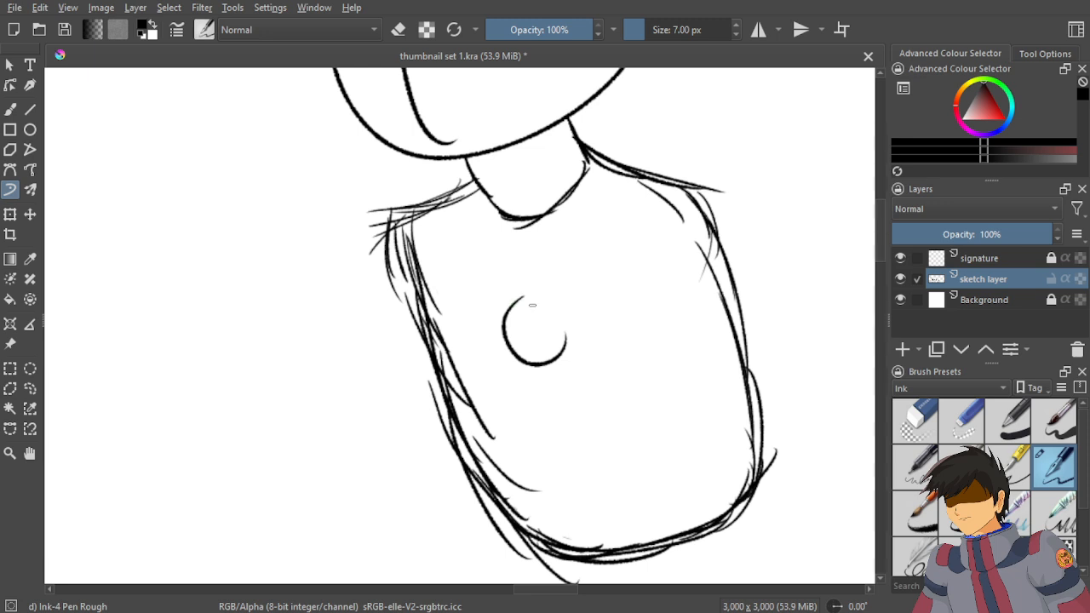
pyautogui.hotkey('ctrl', 'z')
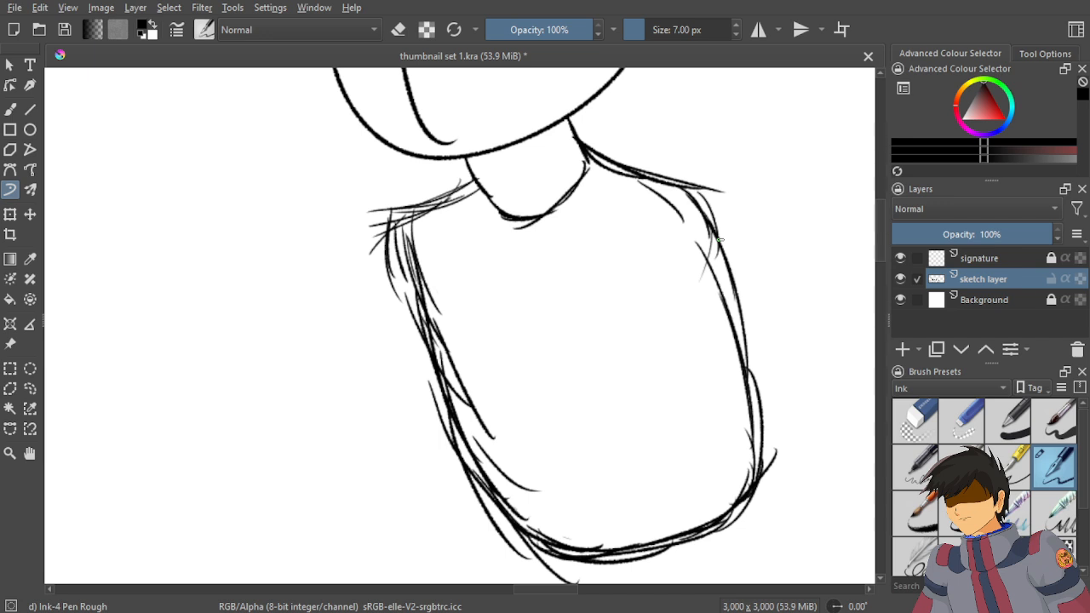
# Sketch a long oval upper arm hanging from the right shoulder and overlapping the torso's right edge.
pyautogui.moveTo(696, 194)
pyautogui.mouseDown()
pyautogui.moveTo(722, 234)
pyautogui.moveTo(742, 332)
pyautogui.moveTo(772, 351)
pyautogui.mouseUp()
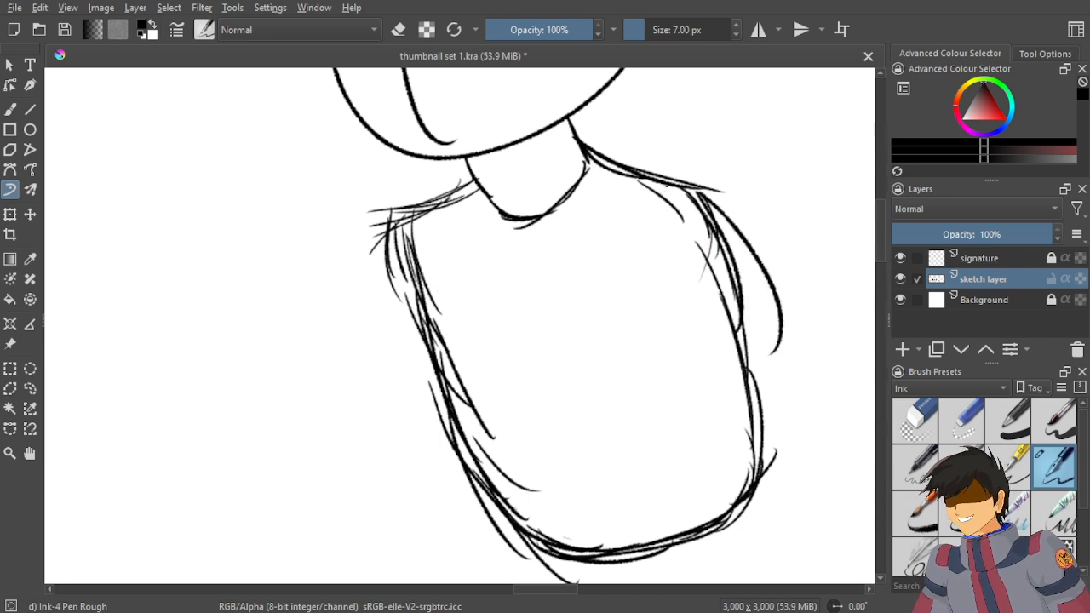
pyautogui.moveTo(666, 186); pyautogui.dragTo(708, 310)
pyautogui.moveTo(664, 217); pyautogui.dragTo(741, 373)
pyautogui.moveTo(692, 308)
pyautogui.mouseDown()
pyautogui.moveTo(743, 340)
pyautogui.moveTo(773, 385)
pyautogui.mouseUp()
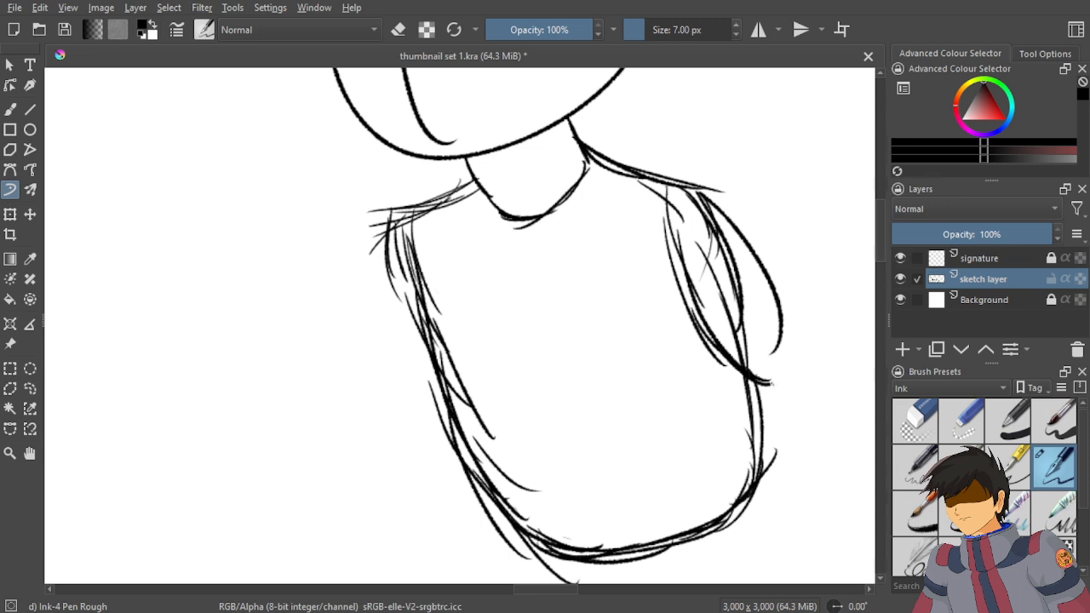
pyautogui.moveTo(763, 310)
pyautogui.mouseDown()
pyautogui.moveTo(778, 382)
pyautogui.moveTo(755, 388)
pyautogui.mouseUp()
pyautogui.moveTo(679, 294); pyautogui.dragTo(754, 395)
pyautogui.moveTo(714, 336); pyautogui.dragTo(796, 399)
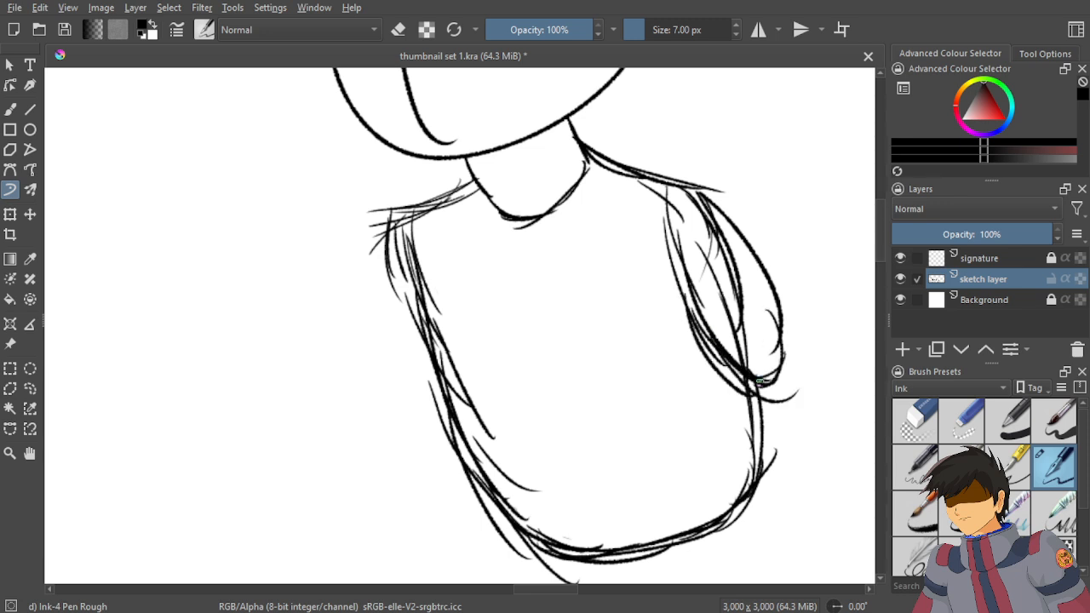
# Reinforce the right upper arm's outer edge, inner edge and elbow with more overlapping strokes.
pyautogui.moveTo(768, 298); pyautogui.dragTo(781, 366)
pyautogui.moveTo(701, 187); pyautogui.dragTo(771, 301)
pyautogui.moveTo(730, 209); pyautogui.dragTo(774, 393)
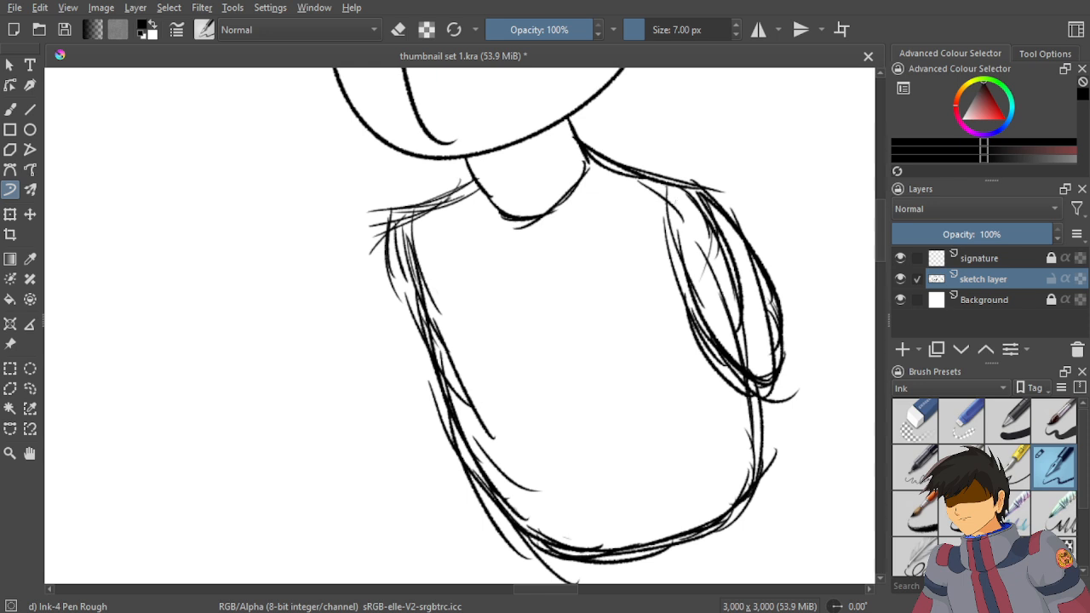
pyautogui.moveTo(663, 187); pyautogui.dragTo(671, 285)
pyautogui.moveTo(661, 240); pyautogui.dragTo(706, 370)
pyautogui.moveTo(686, 325); pyautogui.dragTo(744, 388)
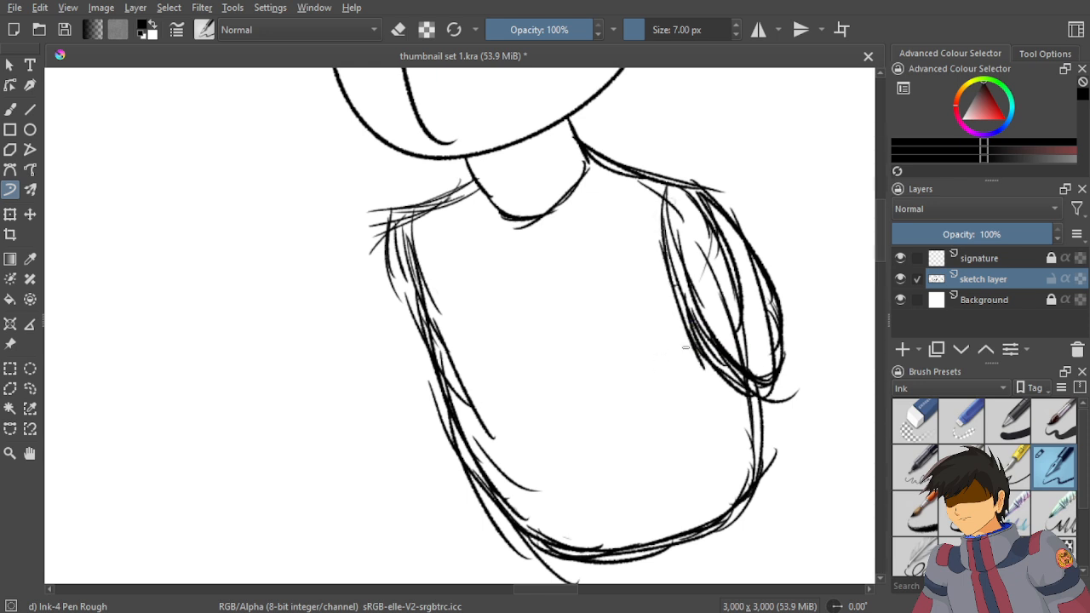
pyautogui.moveTo(712, 344); pyautogui.dragTo(761, 424)
pyautogui.moveTo(708, 364)
pyautogui.mouseDown()
pyautogui.moveTo(777, 409)
pyautogui.moveTo(778, 336)
pyautogui.moveTo(730, 242)
pyautogui.mouseUp()
pyautogui.moveTo(653, 242); pyautogui.dragTo(671, 171)
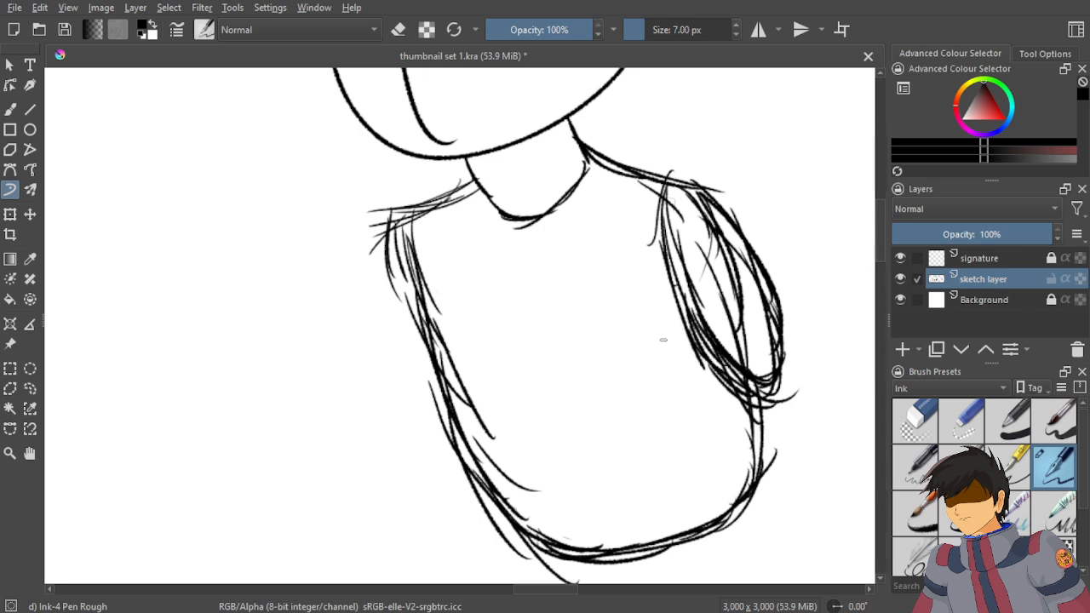
# Sketch a forearm reaching from the right elbow across the torso, with lower and upper edges and a rounded end.
pyautogui.moveTo(731, 395); pyautogui.dragTo(662, 379)
pyautogui.moveTo(669, 382); pyautogui.dragTo(625, 360)
pyautogui.moveTo(714, 394); pyautogui.dragTo(580, 361)
pyautogui.moveTo(693, 390); pyautogui.dragTo(572, 361)
pyautogui.moveTo(647, 387); pyautogui.dragTo(613, 376)
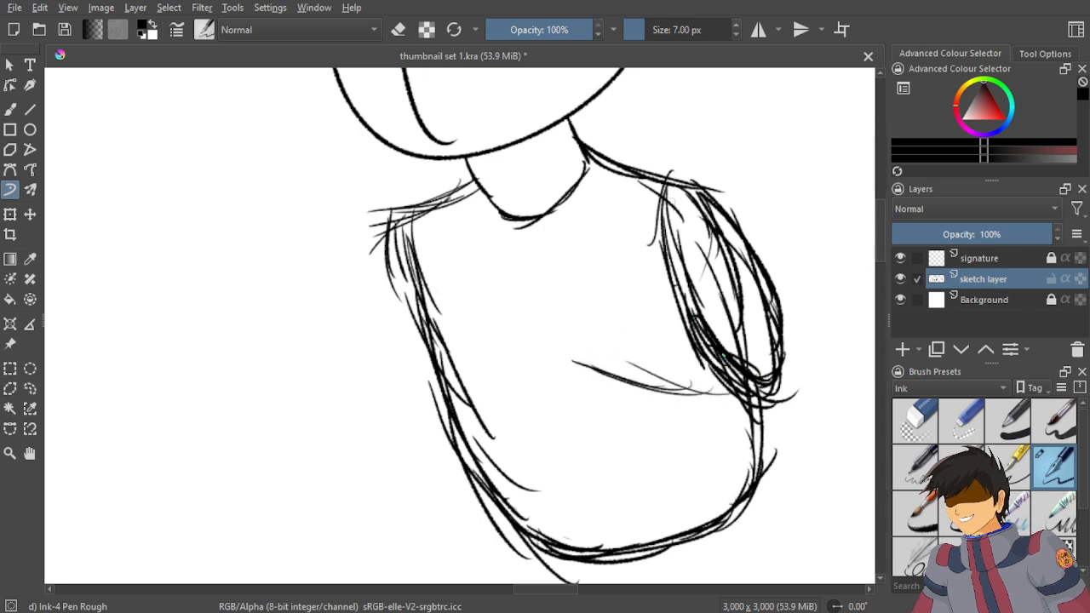
pyautogui.moveTo(737, 356); pyautogui.dragTo(654, 294)
pyautogui.moveTo(728, 337); pyautogui.dragTo(635, 282)
pyautogui.moveTo(689, 325)
pyautogui.mouseDown()
pyautogui.moveTo(609, 290)
pyautogui.moveTo(569, 290)
pyautogui.mouseUp()
pyautogui.moveTo(643, 299)
pyautogui.mouseDown()
pyautogui.moveTo(536, 257)
pyautogui.moveTo(538, 293)
pyautogui.moveTo(558, 327)
pyautogui.moveTo(615, 366)
pyautogui.mouseUp()
pyautogui.moveTo(596, 273)
pyautogui.mouseDown()
pyautogui.moveTo(589, 361)
pyautogui.moveTo(621, 351)
pyautogui.mouseUp()
# Undo the forearm and right upper arm strokes back to the bare torso outline.
pyautogui.scroll(-4, 575, 316)
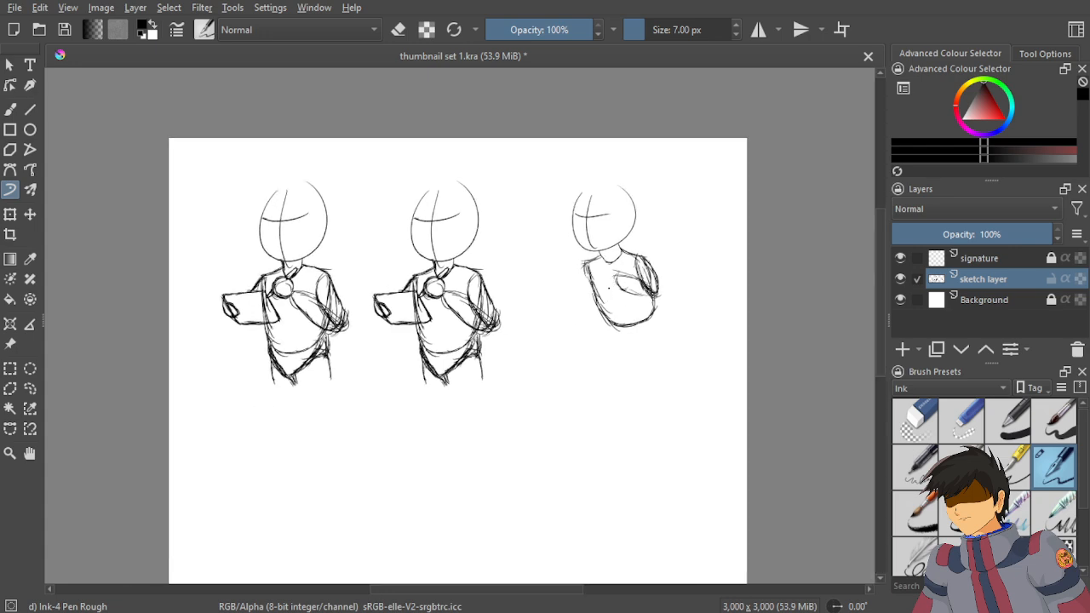
pyautogui.scroll(4, 621, 298)
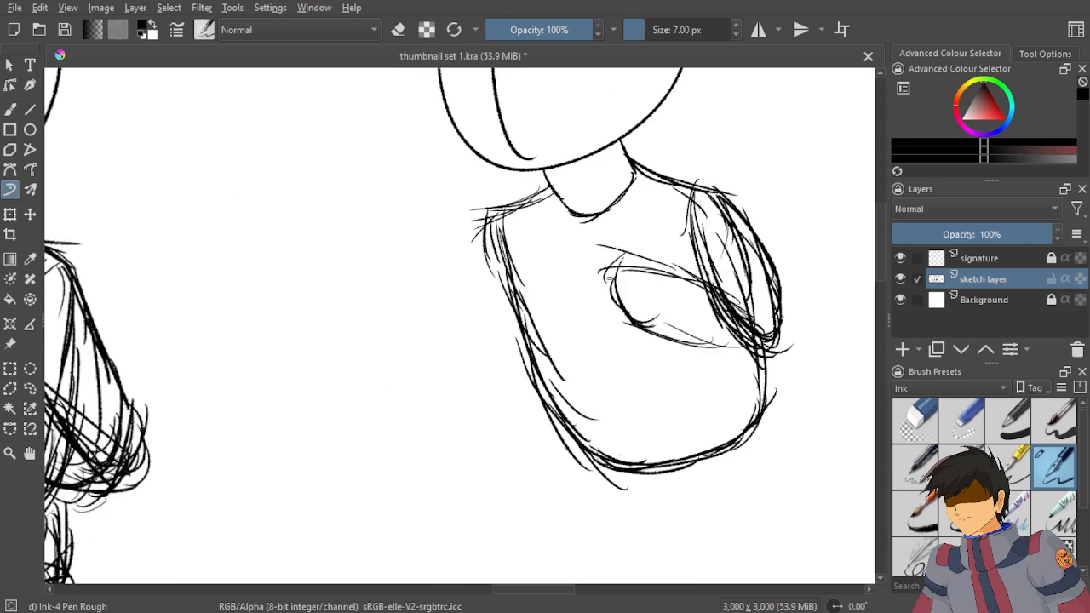
pyautogui.hotkey('ctrl', 'z')
pyautogui.hotkey('ctrl', 'z')
pyautogui.hotkey('ctrl', 'z')
pyautogui.hotkey('ctrl', 'z')
pyautogui.hotkey('ctrl', 'z')
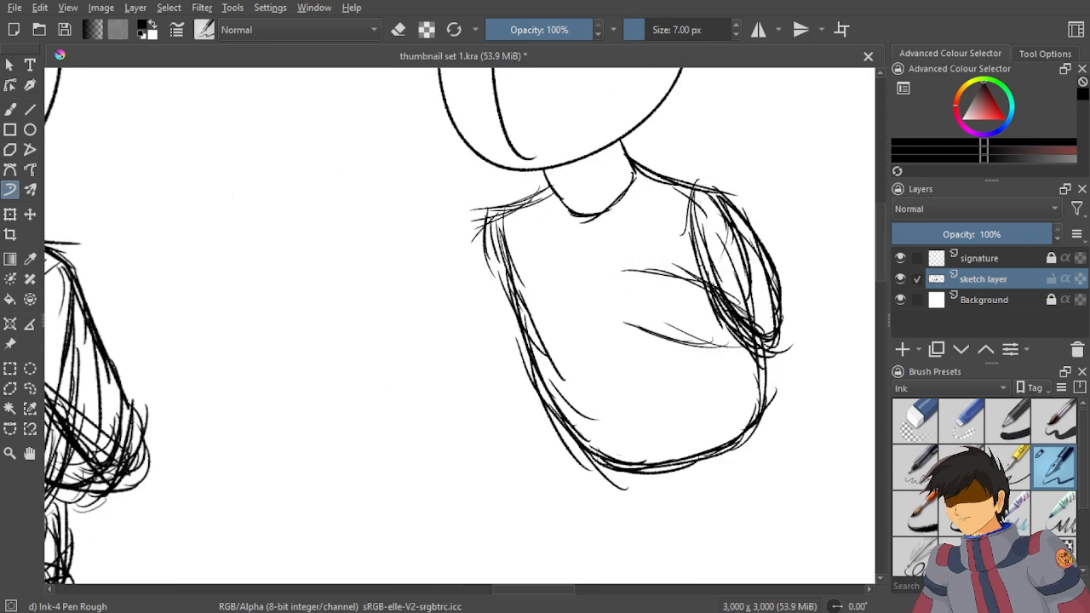
pyautogui.hotkey('ctrl', 'z')
pyautogui.hotkey('ctrl', 'z')
pyautogui.hotkey('ctrl', 'z')
pyautogui.hotkey('ctrl', 'z')
pyautogui.hotkey('ctrl', 'z')
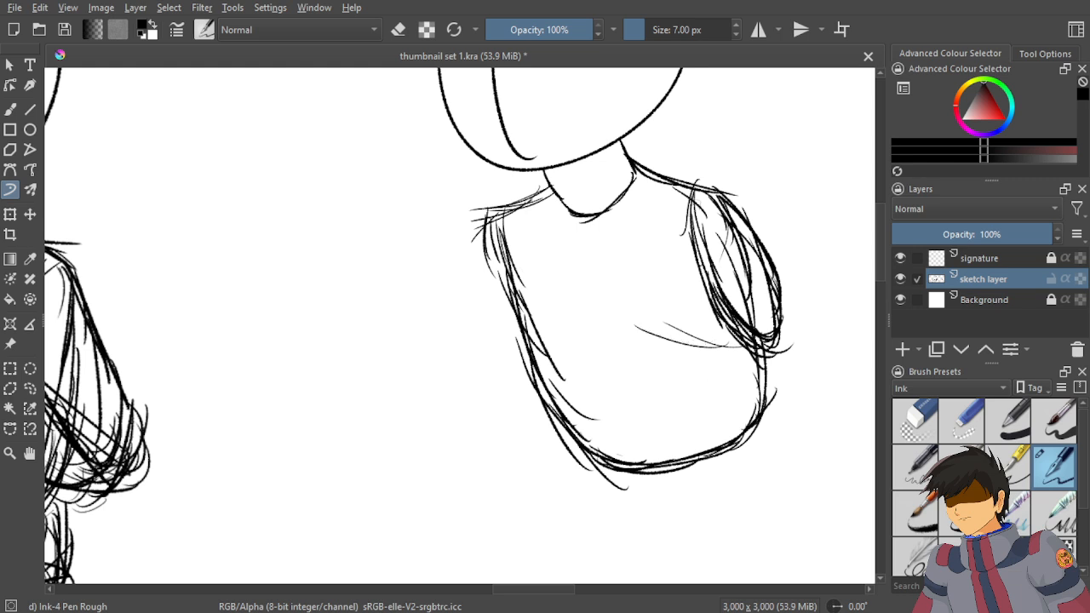
pyautogui.hotkey('ctrl', 'z')
pyautogui.hotkey('ctrl', 'z')
pyautogui.hotkey('ctrl', 'z')
pyautogui.hotkey('ctrl', 'z')
pyautogui.hotkey('ctrl', 'z')
pyautogui.hotkey('ctrl', 'z')
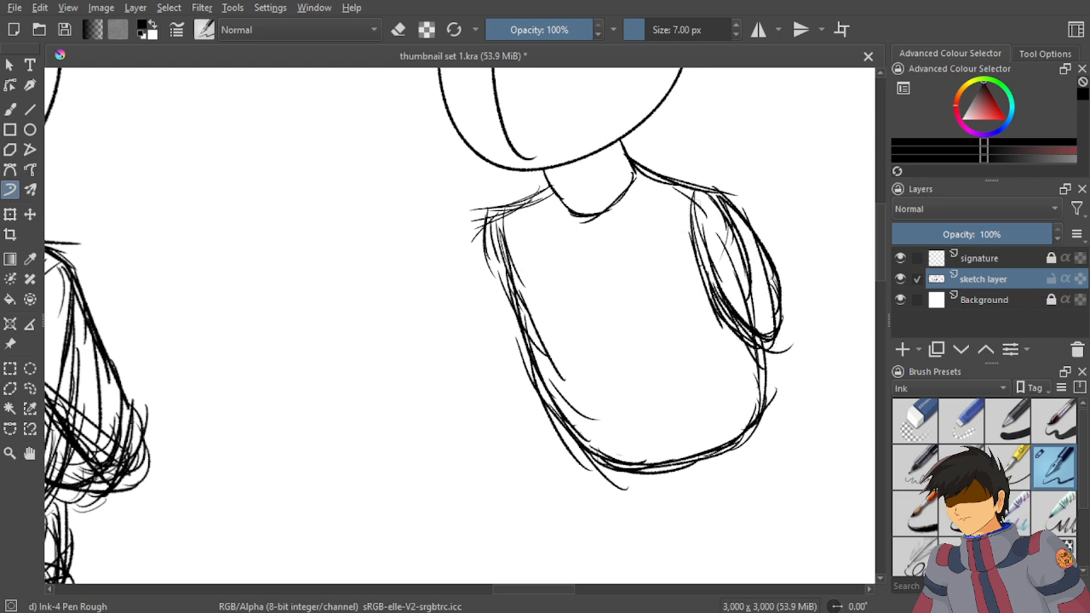
pyautogui.hotkey('ctrl', 'z')
pyautogui.hotkey('ctrl', 'z')
pyautogui.hotkey('ctrl', 'z')
pyautogui.hotkey('ctrl', 'z')
pyautogui.hotkey('ctrl', 'z')
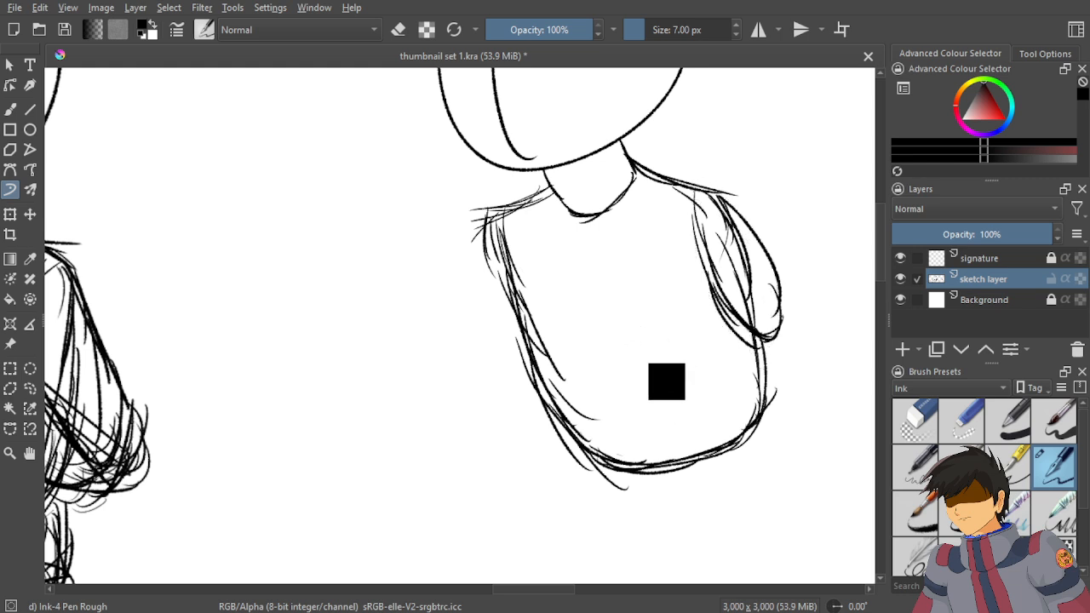
pyautogui.hotkey('ctrl', 'z')
pyautogui.hotkey('ctrl', 'z')
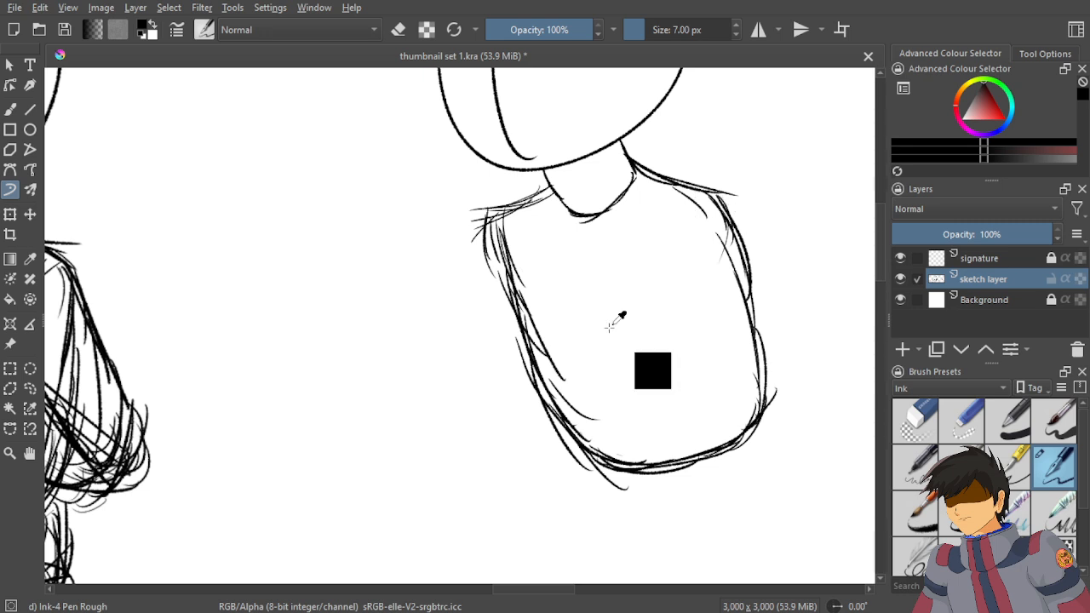
# Sketch a small circle for the hand in the middle of the torso and build it up with overlapping strokes.
pyautogui.scroll(2, 590, 313)
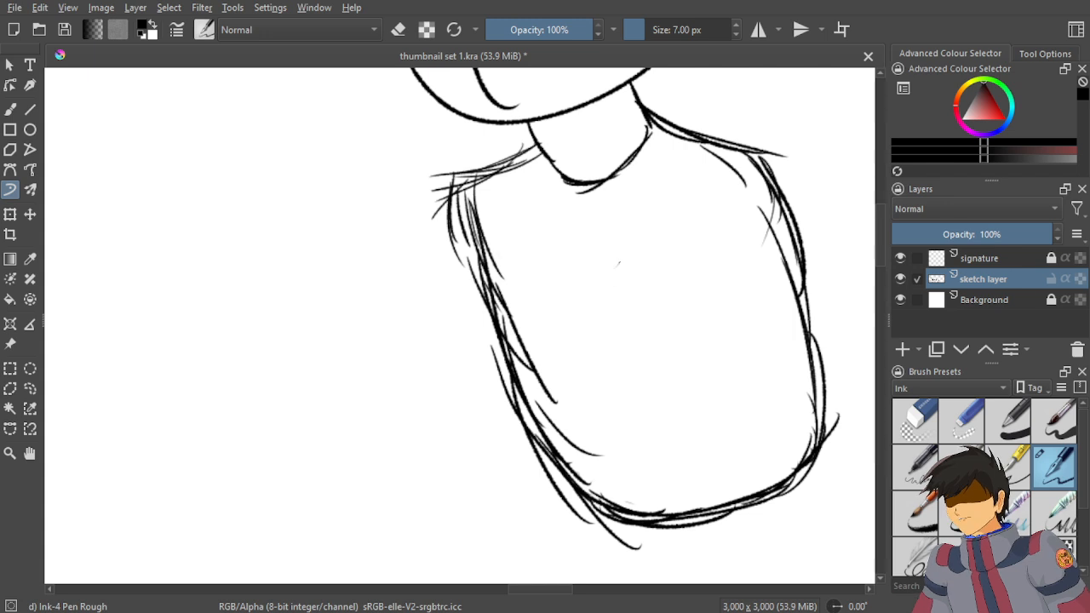
pyautogui.moveTo(619, 263); pyautogui.dragTo(645, 323)
pyautogui.hotkey('ctrl', 'z')
pyautogui.moveTo(604, 277); pyautogui.dragTo(666, 339)
pyautogui.moveTo(597, 288)
pyautogui.mouseDown()
pyautogui.moveTo(655, 305)
pyautogui.moveTo(668, 333)
pyautogui.moveTo(615, 283)
pyautogui.moveTo(660, 337)
pyautogui.moveTo(584, 323)
pyautogui.moveTo(635, 357)
pyautogui.mouseUp()
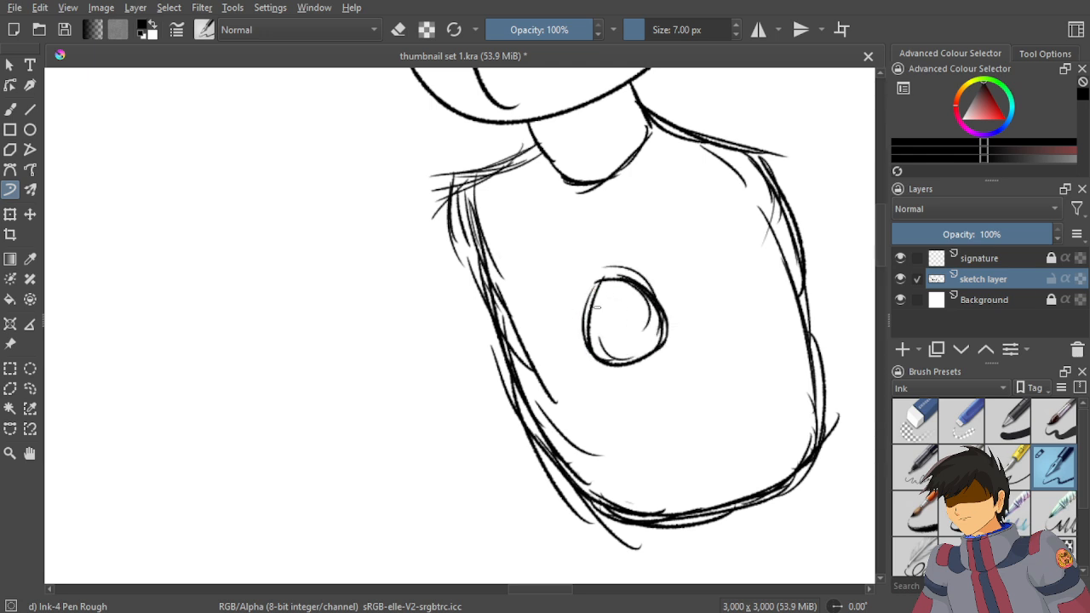
pyautogui.moveTo(598, 294)
pyautogui.mouseDown()
pyautogui.moveTo(630, 374)
pyautogui.moveTo(598, 354)
pyautogui.mouseUp()
pyautogui.moveTo(672, 334)
pyautogui.mouseDown()
pyautogui.moveTo(624, 390)
pyautogui.moveTo(672, 343)
pyautogui.mouseUp()
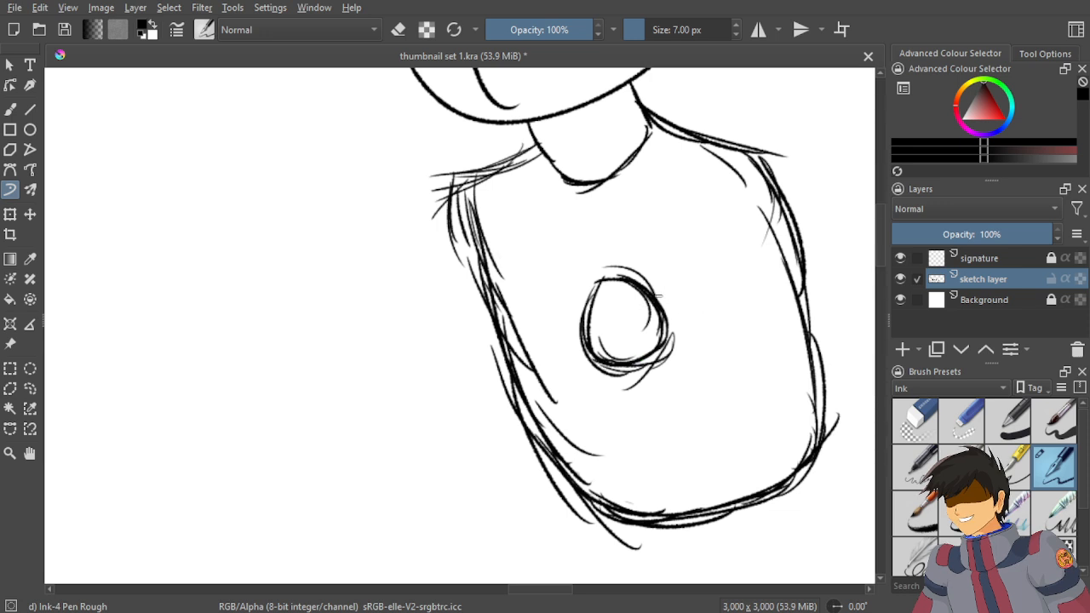
# Try forearm lines running diagonally from the hand circle toward the torso's lower right, and undo them.
pyautogui.moveTo(662, 298); pyautogui.dragTo(771, 366)
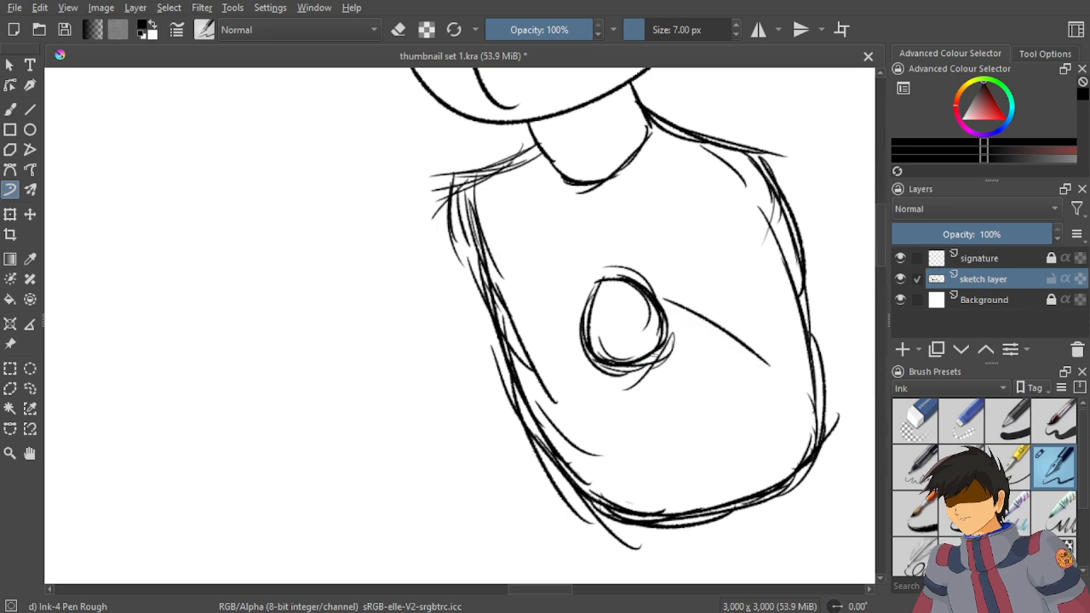
pyautogui.moveTo(665, 358); pyautogui.dragTo(752, 413)
pyautogui.hotkey('ctrl', 'z')
pyautogui.hotkey('ctrl', 'z')
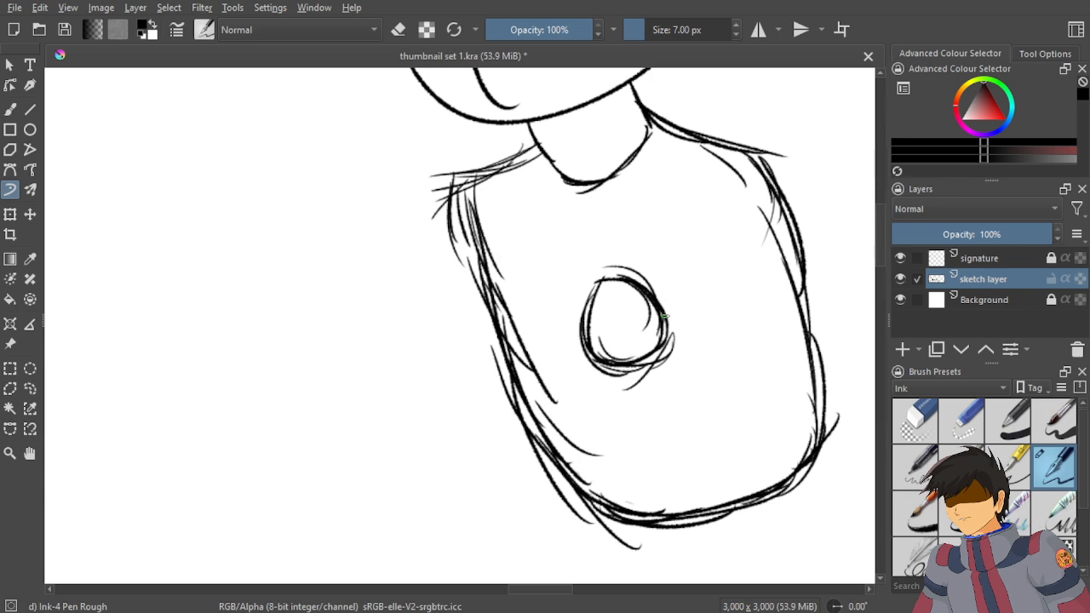
pyautogui.moveTo(663, 316); pyautogui.dragTo(779, 438)
pyautogui.hotkey('ctrl', 'z')
pyautogui.moveTo(668, 308); pyautogui.dragTo(774, 392)
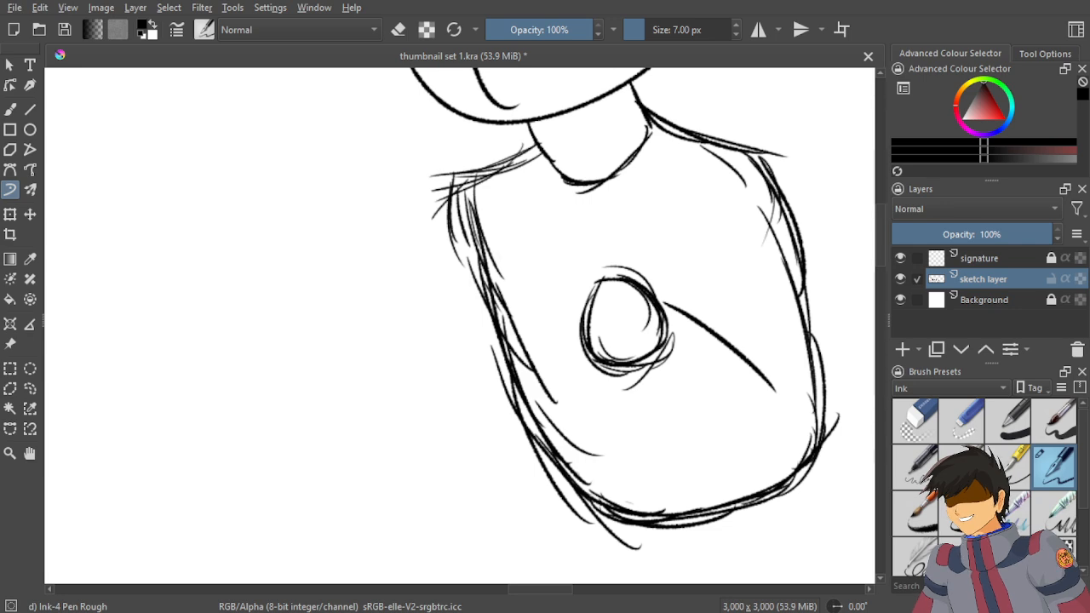
pyautogui.hotkey('ctrl', 'z')
# Reinforce the inner right side and the top of the hand circle with extra strokes.
pyautogui.scroll(-5, 709, 343)
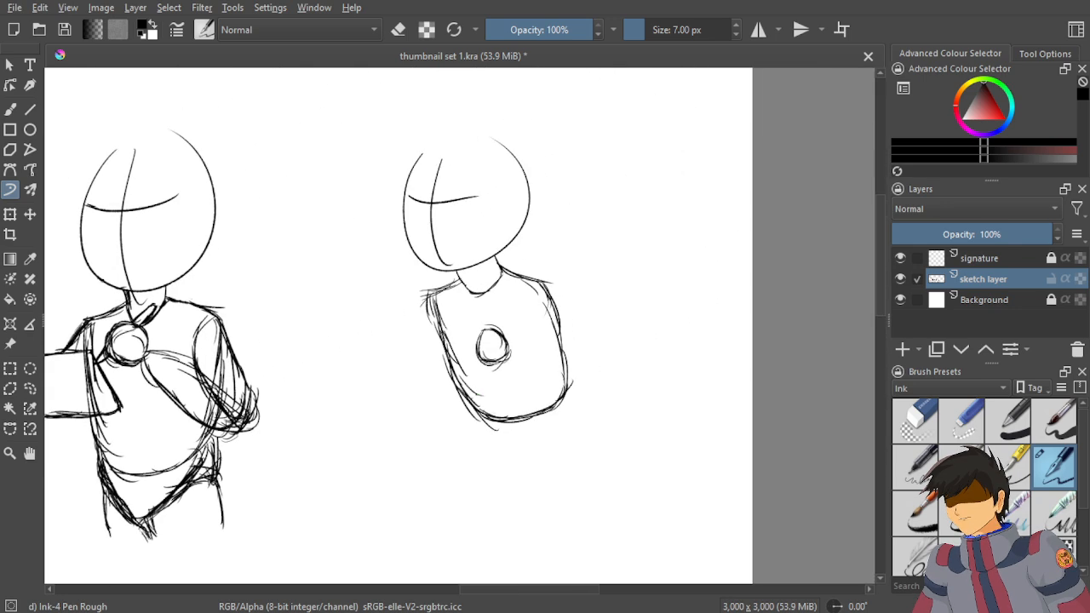
pyautogui.scroll(5, 487, 363)
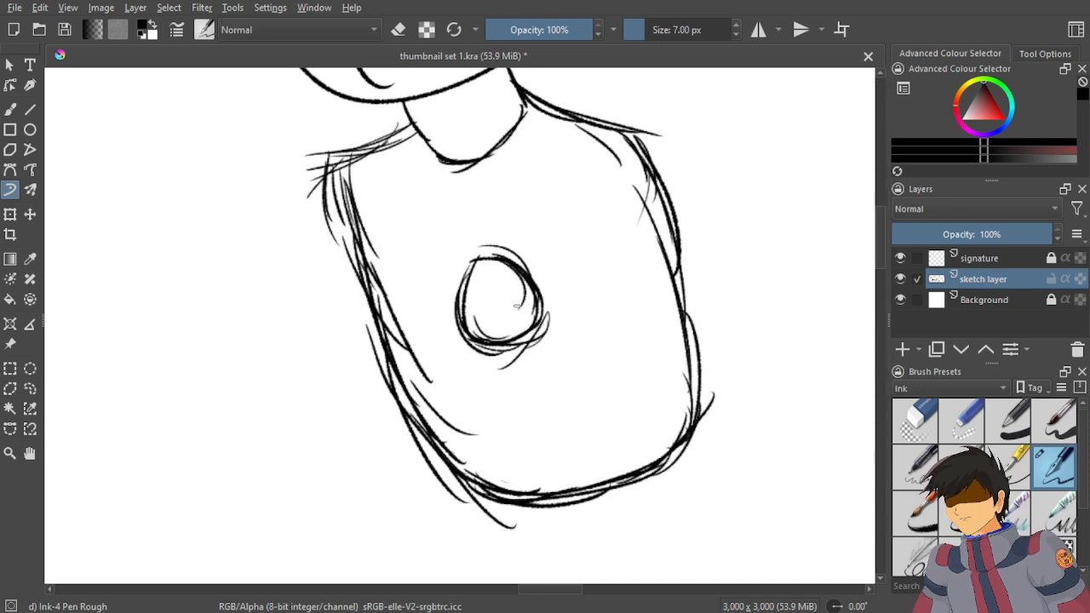
pyautogui.moveTo(511, 274); pyautogui.dragTo(515, 312)
pyautogui.moveTo(482, 249)
pyautogui.mouseDown()
pyautogui.moveTo(526, 255)
pyautogui.moveTo(500, 242)
pyautogui.mouseUp()
# Try shorter forearm lines slanting down to the right from the hand circle, and undo them.
pyautogui.moveTo(463, 277)
pyautogui.mouseDown()
pyautogui.moveTo(497, 243)
pyautogui.moveTo(472, 259)
pyautogui.moveTo(463, 307)
pyautogui.moveTo(453, 306)
pyautogui.moveTo(455, 268)
pyautogui.moveTo(498, 258)
pyautogui.moveTo(541, 276)
pyautogui.moveTo(541, 251)
pyautogui.moveTo(547, 306)
pyautogui.moveTo(530, 274)
pyautogui.moveTo(601, 311)
pyautogui.mouseUp()
pyautogui.moveTo(535, 272)
pyautogui.mouseDown()
pyautogui.moveTo(585, 290)
pyautogui.moveTo(532, 276)
pyautogui.moveTo(630, 325)
pyautogui.mouseUp()
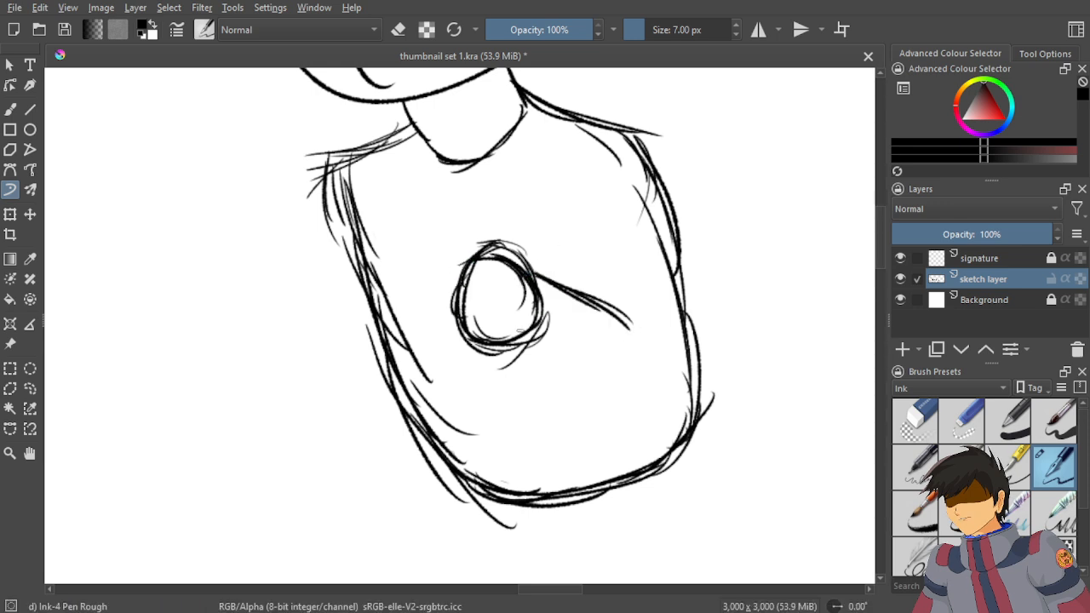
pyautogui.moveTo(524, 336); pyautogui.dragTo(598, 364)
pyautogui.hotkey('ctrl', 'z')
pyautogui.hotkey('ctrl', 'z')
pyautogui.hotkey('ctrl', 'z')
pyautogui.hotkey('ctrl', 'z')
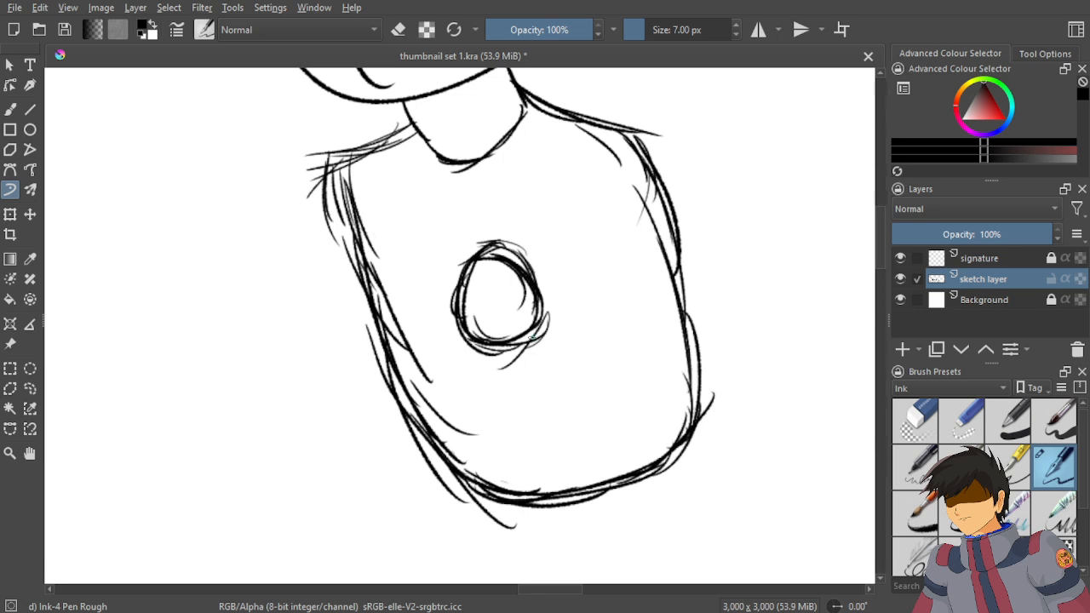
# Draw the lower and upper forearm lines from the hand circle across to the torso's right edge.
pyautogui.moveTo(534, 336); pyautogui.dragTo(686, 349)
pyautogui.moveTo(530, 283); pyautogui.dragTo(673, 281)
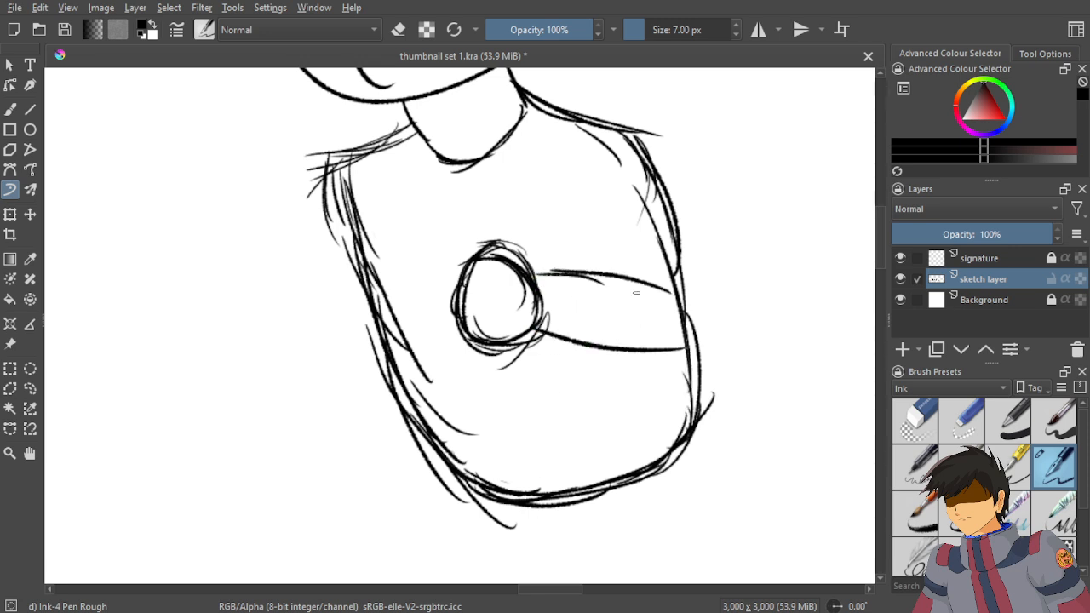
# Try a rounded elbow just past the torso's right edge, and undo it.
pyautogui.moveTo(596, 271)
pyautogui.mouseDown()
pyautogui.moveTo(698, 299)
pyautogui.moveTo(712, 327)
pyautogui.moveTo(665, 339)
pyautogui.mouseUp()
pyautogui.moveTo(730, 329)
pyautogui.mouseDown()
pyautogui.moveTo(641, 358)
pyautogui.moveTo(673, 351)
pyautogui.moveTo(626, 344)
pyautogui.mouseUp()
pyautogui.moveTo(534, 297); pyautogui.dragTo(560, 342)
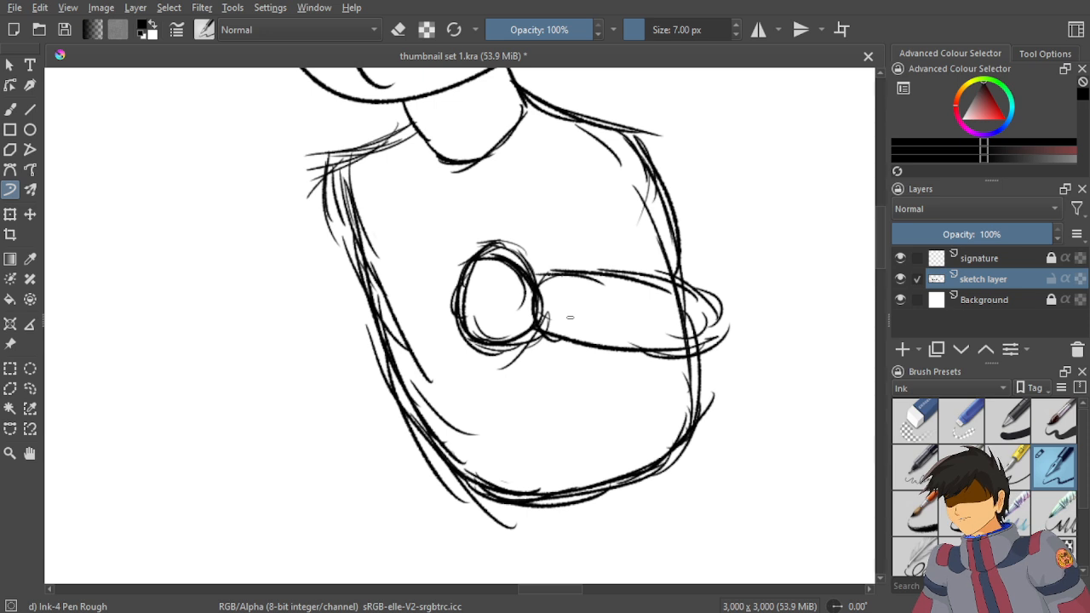
pyautogui.hotkey('ctrl', 'z')
# Extend the forearm farther past the torso's right edge and close it with a longer, tapered elbow.
pyautogui.moveTo(685, 351)
pyautogui.mouseDown()
pyautogui.moveTo(719, 340)
pyautogui.moveTo(724, 317)
pyautogui.moveTo(713, 289)
pyautogui.moveTo(664, 272)
pyautogui.mouseUp()
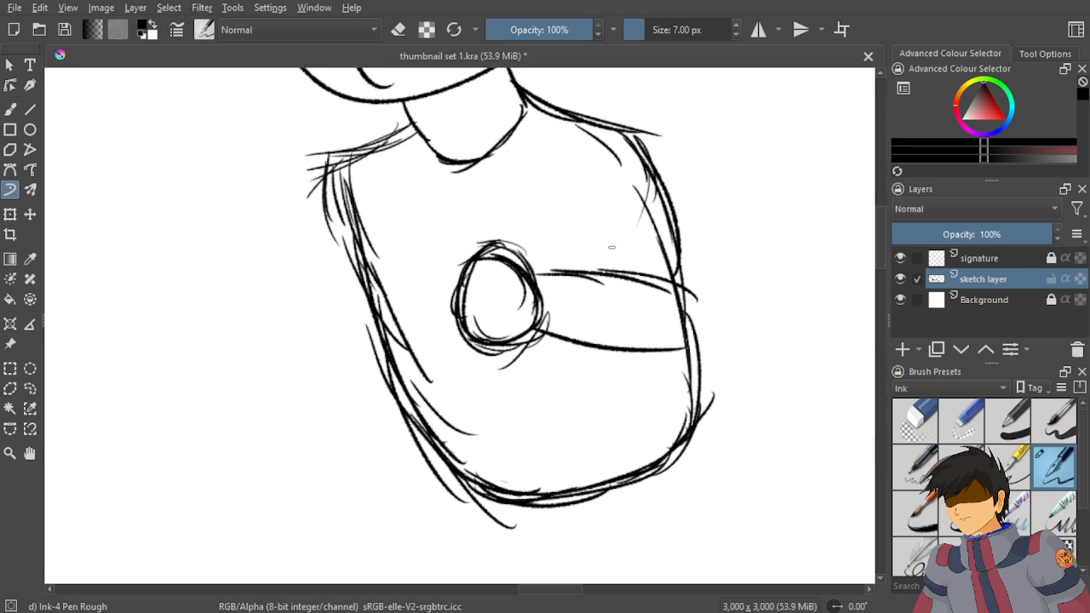
pyautogui.moveTo(638, 269)
pyautogui.mouseDown()
pyautogui.moveTo(725, 299)
pyautogui.moveTo(757, 330)
pyautogui.moveTo(734, 342)
pyautogui.moveTo(750, 317)
pyautogui.moveTo(645, 344)
pyautogui.mouseUp()
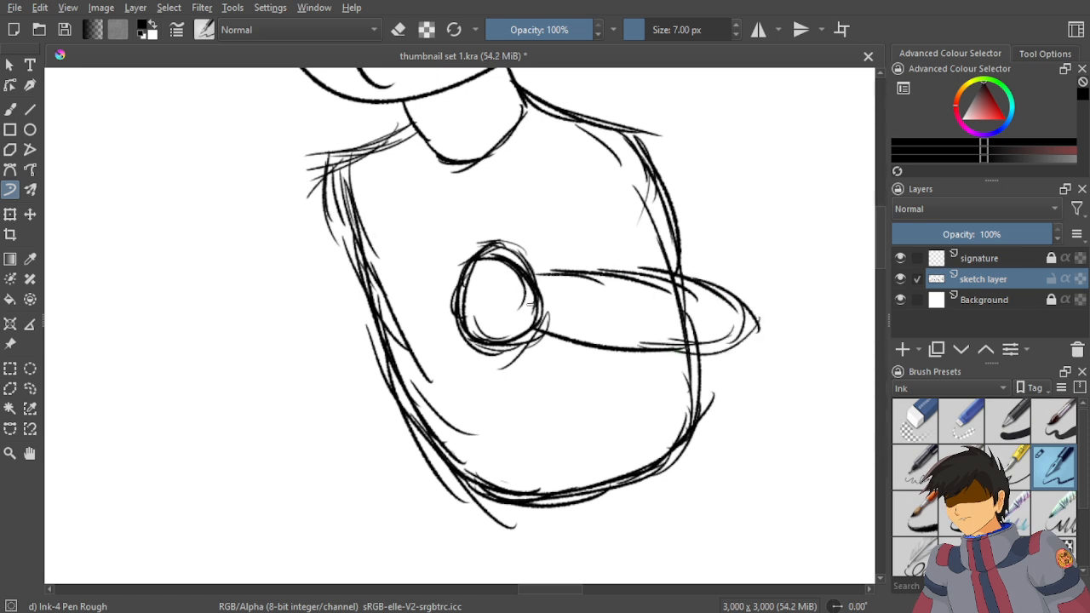
# Sketch the outer edge of the upper arm with overlapping strokes between the right shoulder and the elbow.
pyautogui.moveTo(681, 223); pyautogui.dragTo(727, 298)
pyautogui.moveTo(700, 245); pyautogui.dragTo(730, 328)
pyautogui.moveTo(725, 266); pyautogui.dragTo(749, 339)
pyautogui.moveTo(715, 273); pyautogui.dragTo(742, 328)
pyautogui.moveTo(689, 206); pyautogui.dragTo(737, 295)
pyautogui.moveTo(681, 224); pyautogui.dragTo(722, 279)
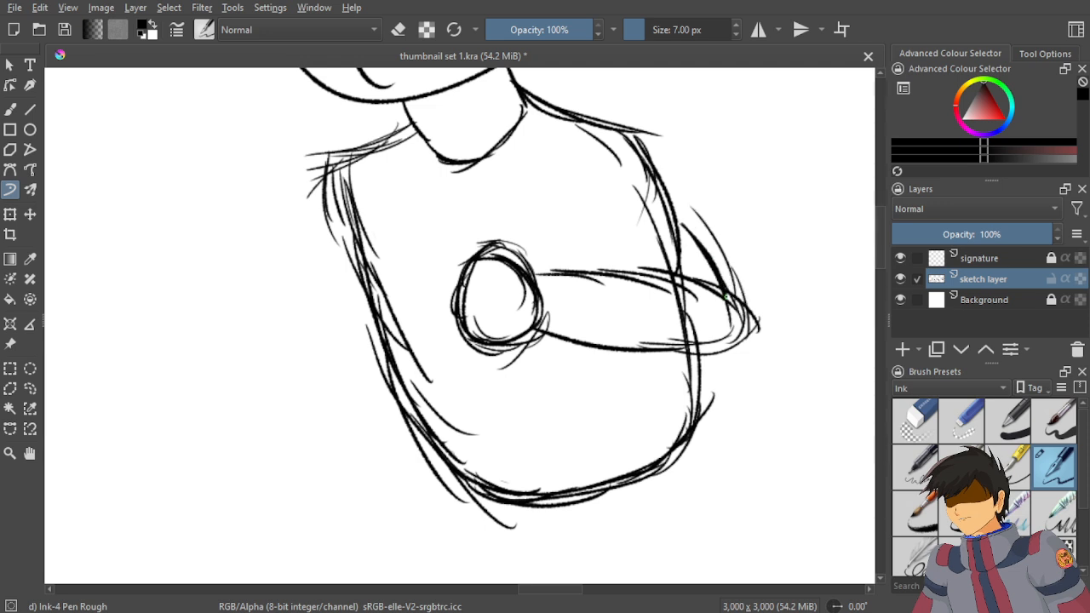
pyautogui.moveTo(683, 188); pyautogui.dragTo(734, 277)
pyautogui.moveTo(706, 200); pyautogui.dragTo(727, 245)
pyautogui.moveTo(634, 138)
pyautogui.mouseDown()
pyautogui.moveTo(714, 247)
pyautogui.moveTo(720, 276)
pyautogui.moveTo(715, 253)
pyautogui.mouseUp()
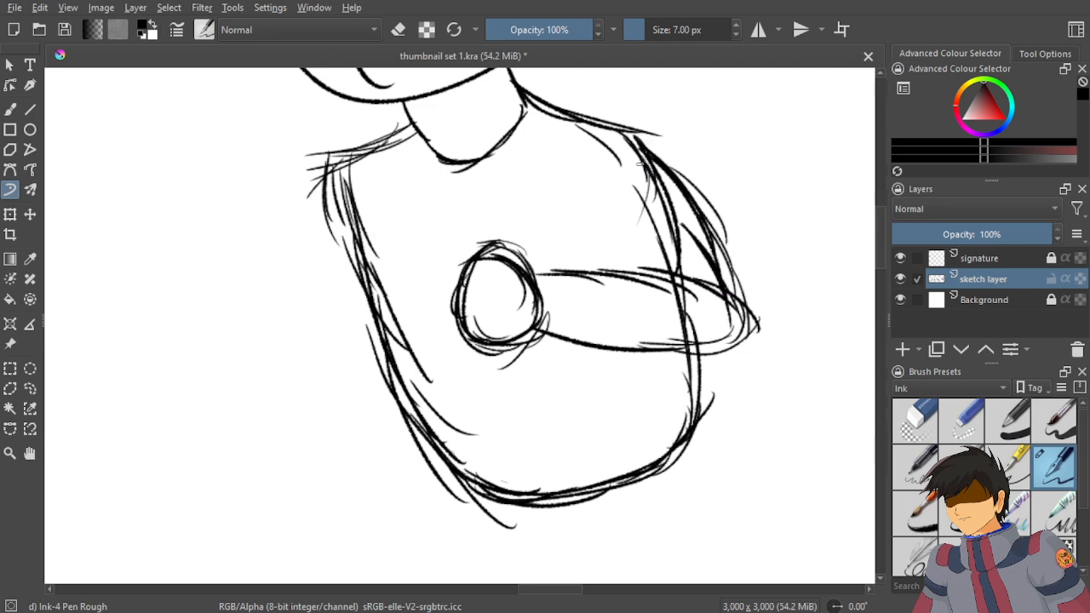
# Sketch the inner edge of the upper arm curving from the right shoulder down to the forearm.
pyautogui.moveTo(572, 138)
pyautogui.mouseDown()
pyautogui.moveTo(622, 122)
pyautogui.moveTo(607, 210)
pyautogui.moveTo(637, 266)
pyautogui.mouseUp()
pyautogui.moveTo(626, 207); pyautogui.dragTo(670, 277)
pyautogui.moveTo(639, 235); pyautogui.dragTo(665, 288)
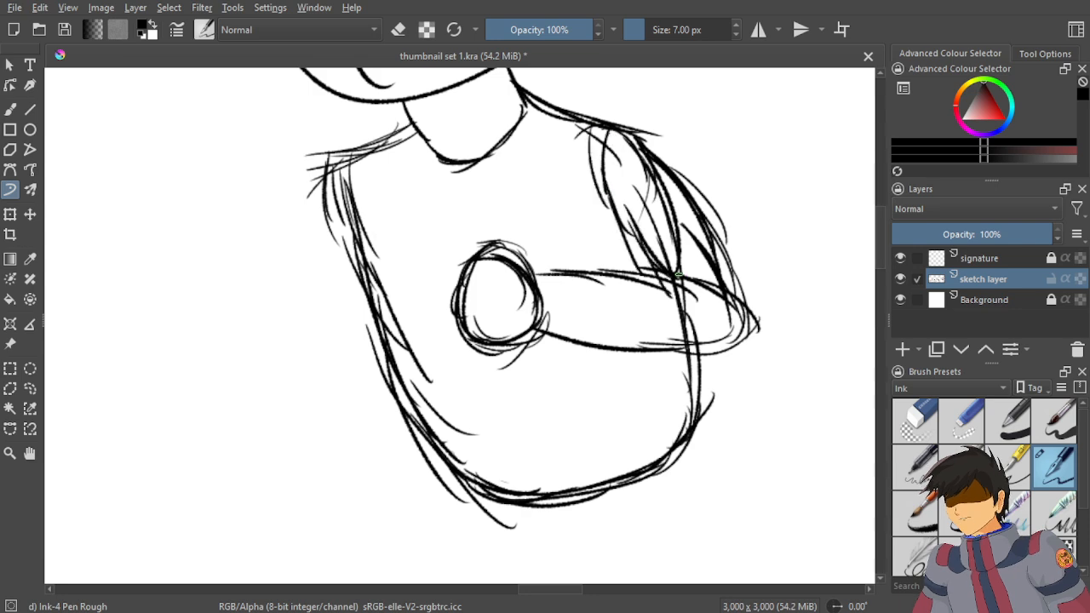
# Draw a slightly slanted line with overlapping strokes from the left side of the hand circle out past the torso's left edge.
pyautogui.scroll(-3, 612, 221)
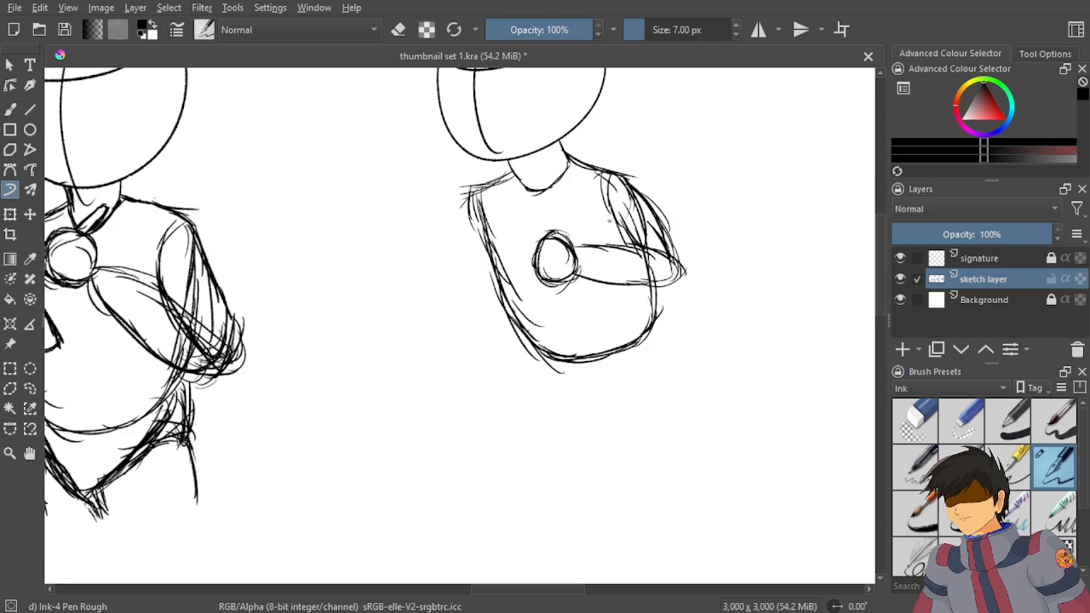
pyautogui.scroll(-3, 597, 225)
pyautogui.scroll(8, 600, 214)
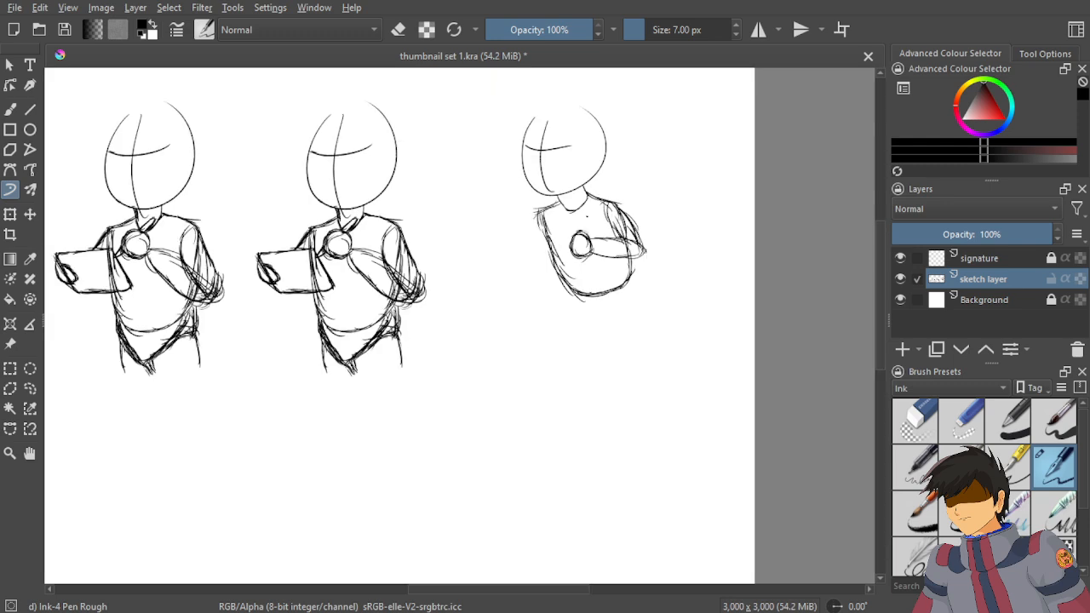
pyautogui.scroll(2, 606, 216)
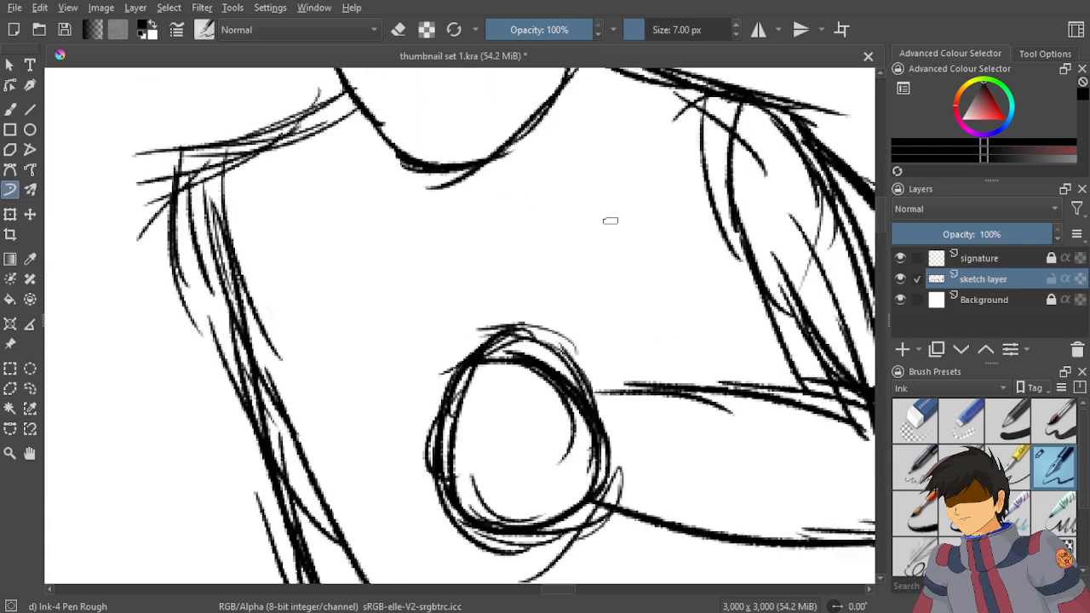
pyautogui.scroll(-4, 606, 218)
pyautogui.scroll(4, 540, 248)
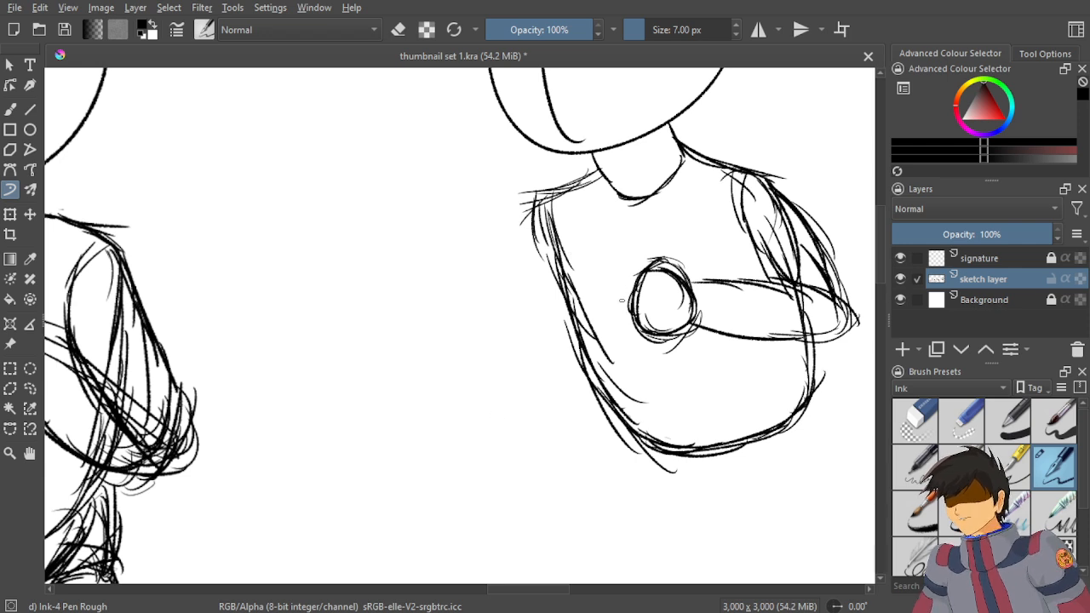
pyautogui.scroll(3, 617, 298)
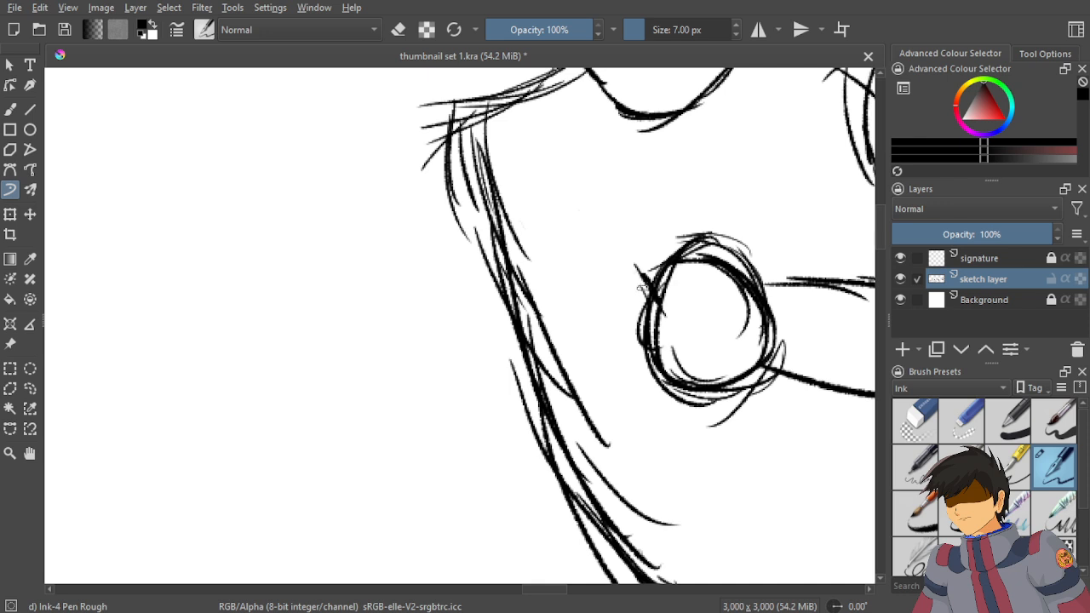
pyautogui.moveTo(636, 264)
pyautogui.mouseDown()
pyautogui.moveTo(648, 287)
pyautogui.moveTo(597, 274)
pyautogui.moveTo(616, 288)
pyautogui.moveTo(566, 296)
pyautogui.mouseUp()
pyautogui.moveTo(640, 284); pyautogui.dragTo(519, 298)
pyautogui.moveTo(645, 264); pyautogui.dragTo(474, 301)
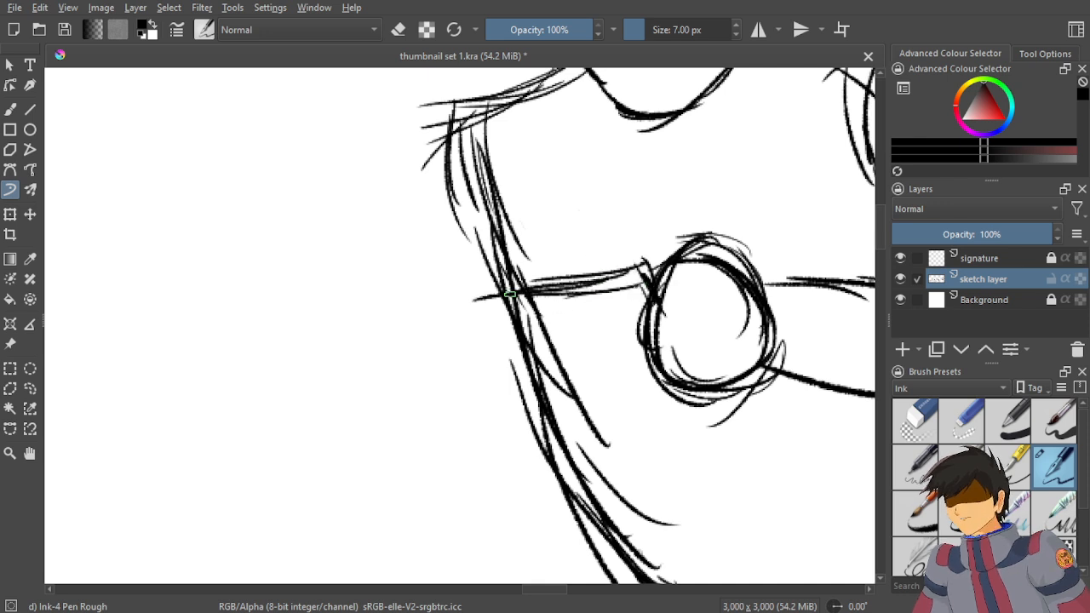
pyautogui.moveTo(568, 289); pyautogui.dragTo(451, 302)
# Add a slanted outer end and a lower edge running back to the hand circle to form a rectangular shape.
pyautogui.moveTo(520, 287)
pyautogui.mouseDown()
pyautogui.moveTo(424, 296)
pyautogui.moveTo(460, 296)
pyautogui.moveTo(435, 340)
pyautogui.mouseUp()
pyautogui.moveTo(425, 300)
pyautogui.mouseDown()
pyautogui.moveTo(474, 394)
pyautogui.moveTo(473, 371)
pyautogui.moveTo(558, 371)
pyautogui.mouseUp()
pyautogui.moveTo(465, 383)
pyautogui.mouseDown()
pyautogui.moveTo(586, 383)
pyautogui.moveTo(475, 382)
pyautogui.moveTo(632, 362)
pyautogui.mouseUp()
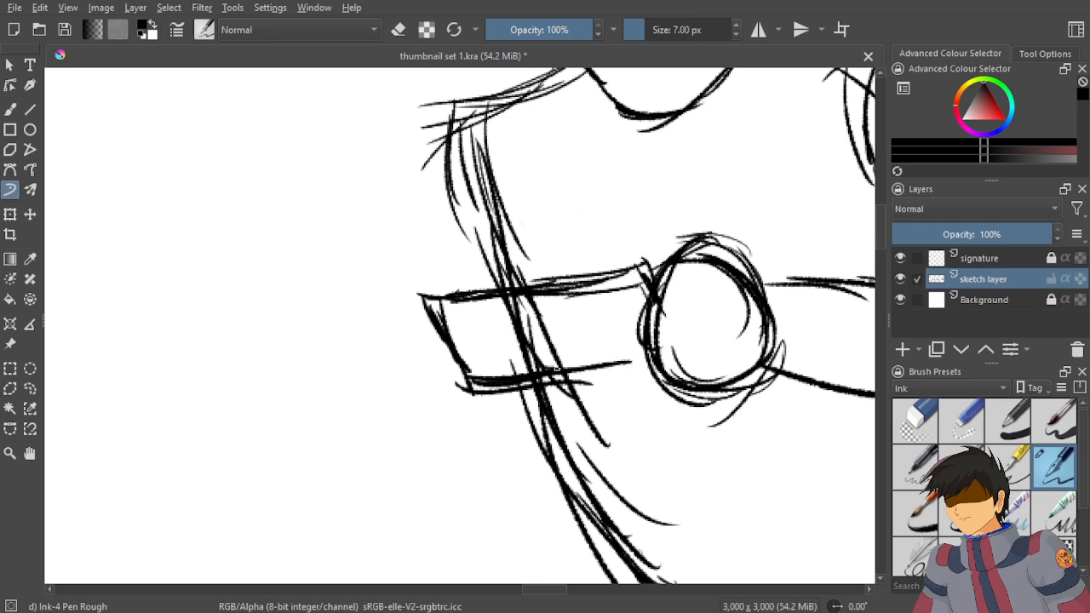
pyautogui.moveTo(554, 372); pyautogui.dragTo(654, 358)
pyautogui.moveTo(492, 390); pyautogui.dragTo(657, 361)
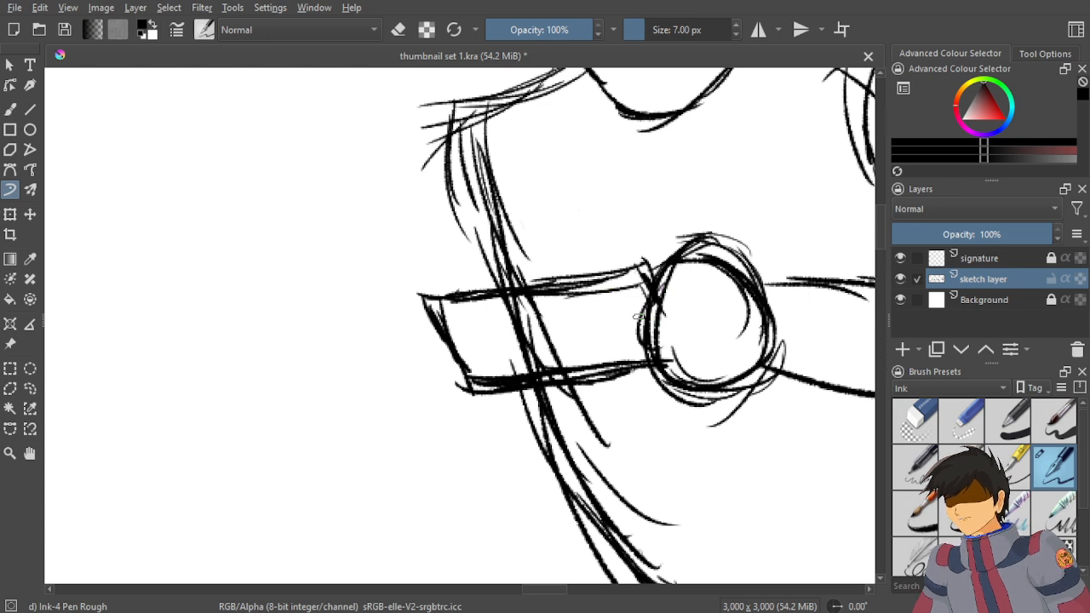
# Try a curve from the hand circle's left side through the circle and out below it, and undo it.
pyautogui.moveTo(652, 309)
pyautogui.mouseDown()
pyautogui.moveTo(724, 381)
pyautogui.moveTo(737, 453)
pyautogui.mouseUp()
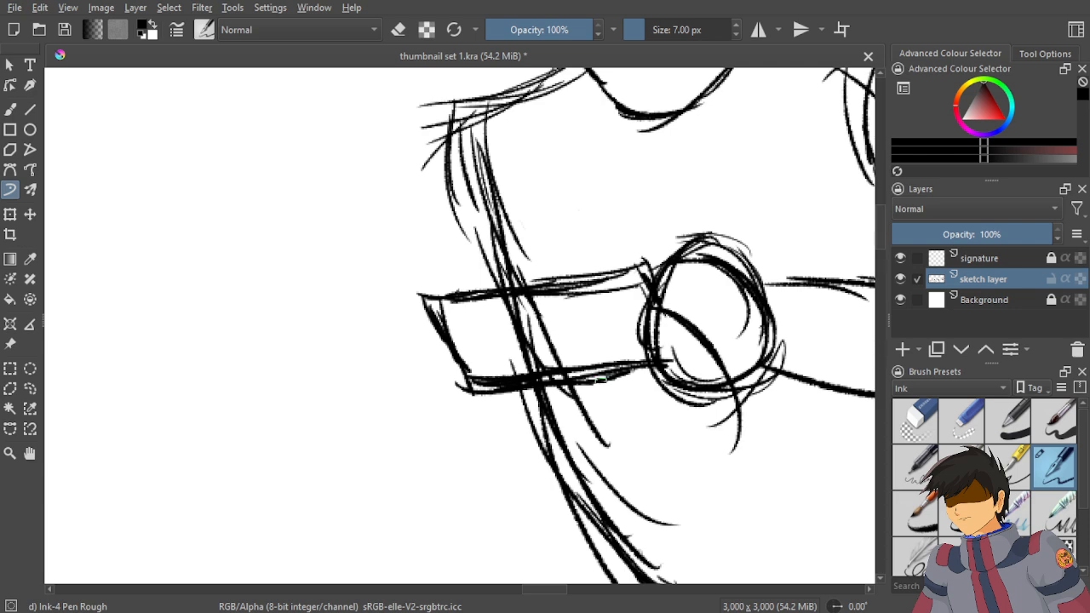
pyautogui.scroll(-2, 451, 348)
pyautogui.scroll(2, 451, 348)
pyautogui.hotkey('ctrl', 'z')
pyautogui.hotkey('ctrl', 'z')
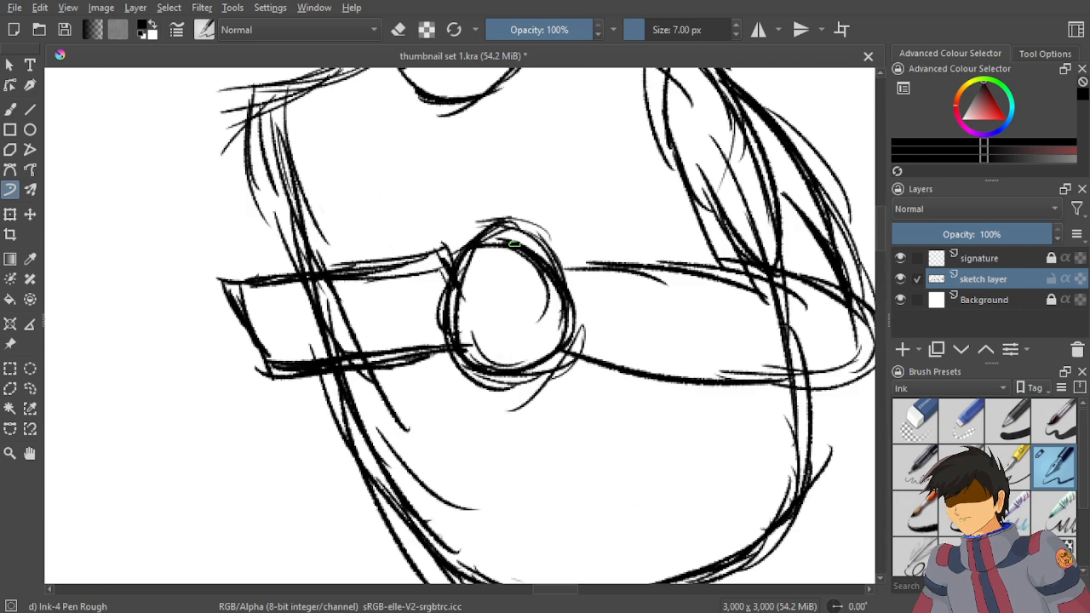
# Draw a thick curve from the hand circle's left side down into the lower torso, hooking inward at its end.
pyautogui.moveTo(464, 289); pyautogui.dragTo(501, 494)
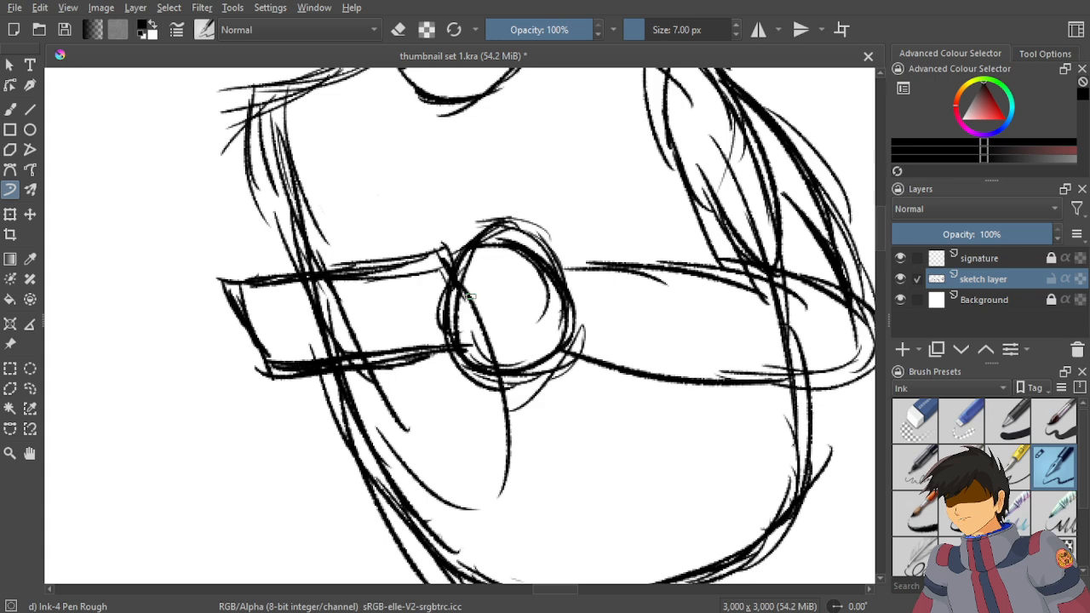
pyautogui.moveTo(460, 294)
pyautogui.mouseDown()
pyautogui.moveTo(509, 434)
pyautogui.moveTo(502, 489)
pyautogui.mouseUp()
pyautogui.moveTo(461, 293); pyautogui.dragTo(475, 507)
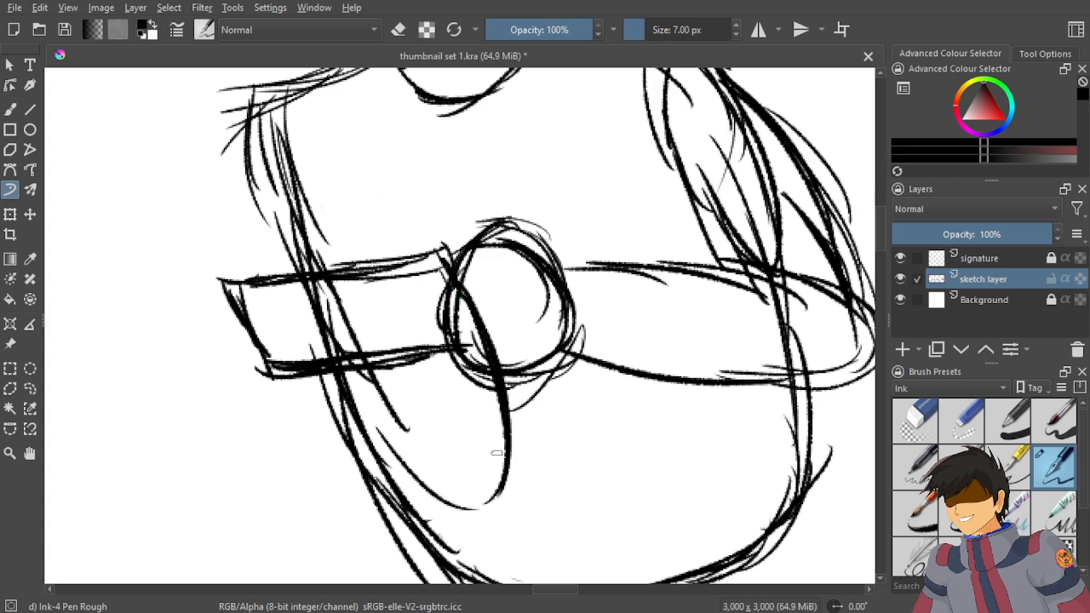
# Continue the curve below the hand circle diagonally down to the torso's lower left edge with overlapping strokes.
pyautogui.scroll(-2, 496, 426)
pyautogui.moveTo(496, 426); pyautogui.dragTo(663, 336)
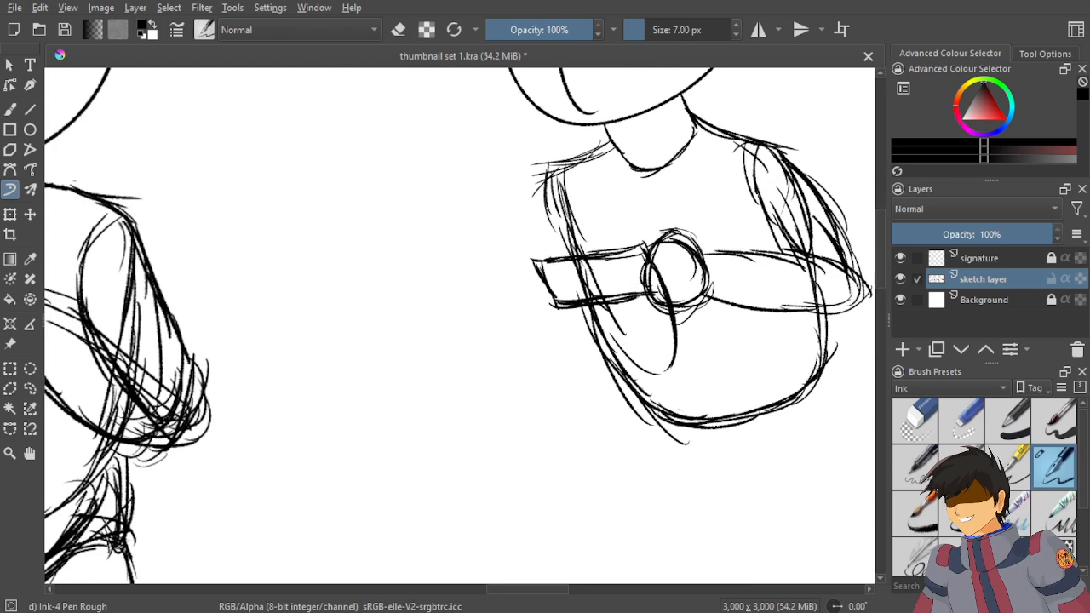
pyautogui.scroll(1, 655, 347)
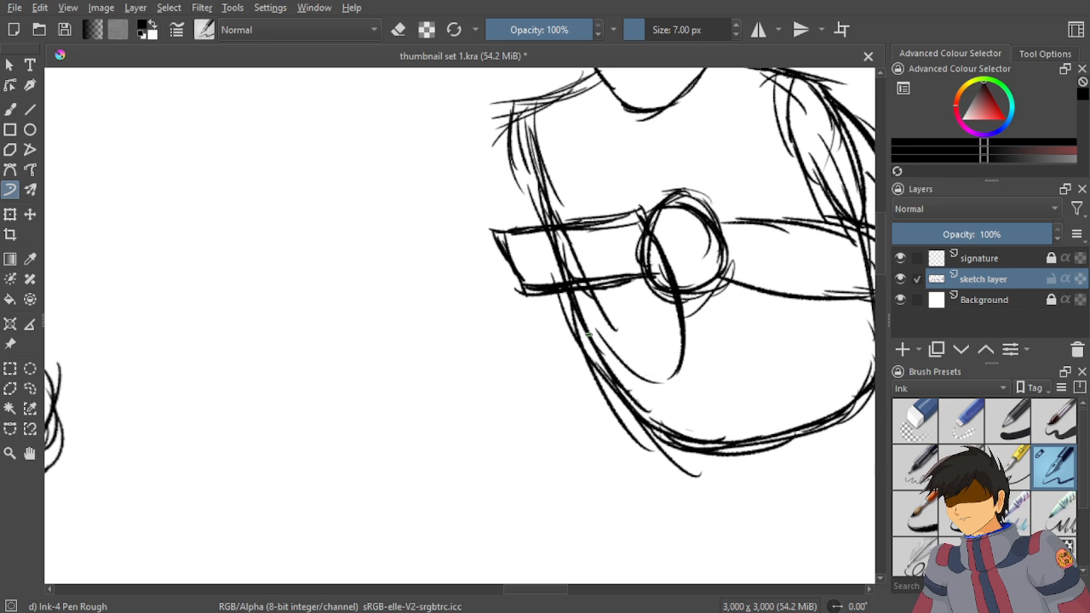
pyautogui.moveTo(677, 368)
pyautogui.mouseDown()
pyautogui.moveTo(608, 434)
pyautogui.moveTo(628, 431)
pyautogui.mouseUp()
pyautogui.moveTo(657, 390)
pyautogui.mouseDown()
pyautogui.moveTo(608, 446)
pyautogui.moveTo(606, 466)
pyautogui.mouseUp()
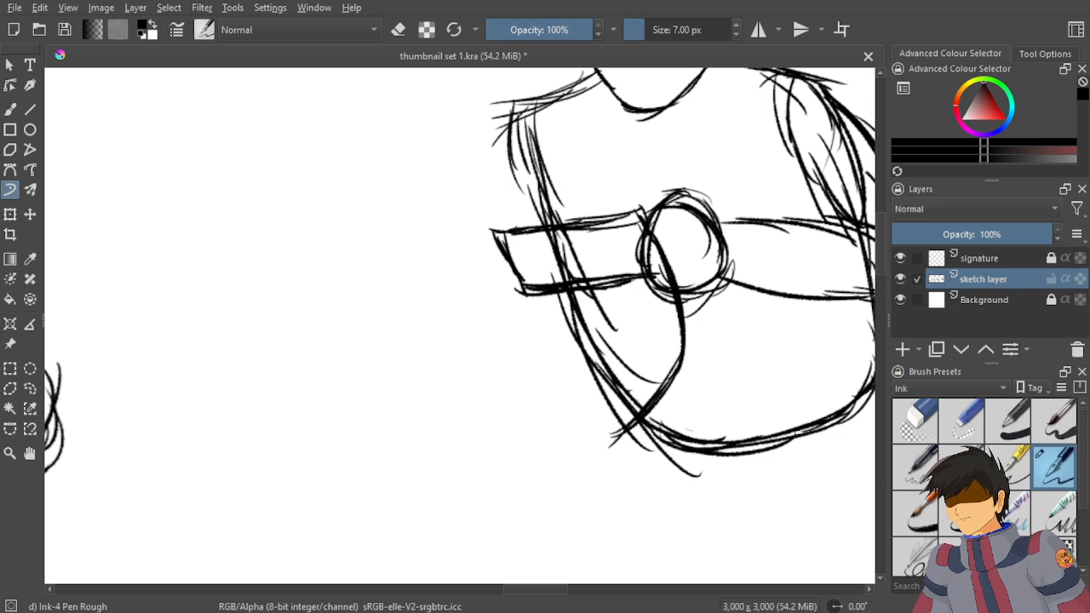
pyautogui.moveTo(668, 381); pyautogui.dragTo(607, 436)
pyautogui.moveTo(679, 368); pyautogui.dragTo(628, 431)
pyautogui.moveTo(659, 388); pyautogui.dragTo(606, 449)
# Try more strokes along the diagonal at the torso's lower left, and undo them.
pyautogui.moveTo(642, 425); pyautogui.dragTo(606, 470)
pyautogui.moveTo(669, 390); pyautogui.dragTo(589, 466)
pyautogui.moveTo(672, 361)
pyautogui.mouseDown()
pyautogui.moveTo(643, 405)
pyautogui.moveTo(652, 424)
pyautogui.mouseUp()
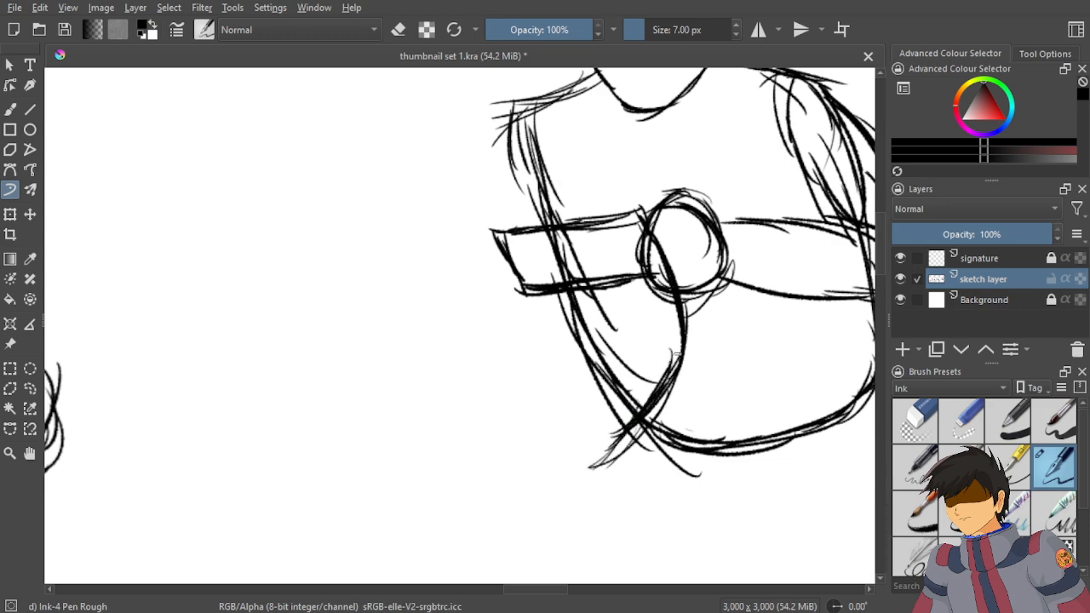
pyautogui.hotkey('ctrl', 'z')
pyautogui.hotkey('ctrl', 'z')
pyautogui.hotkey('ctrl', 'z')
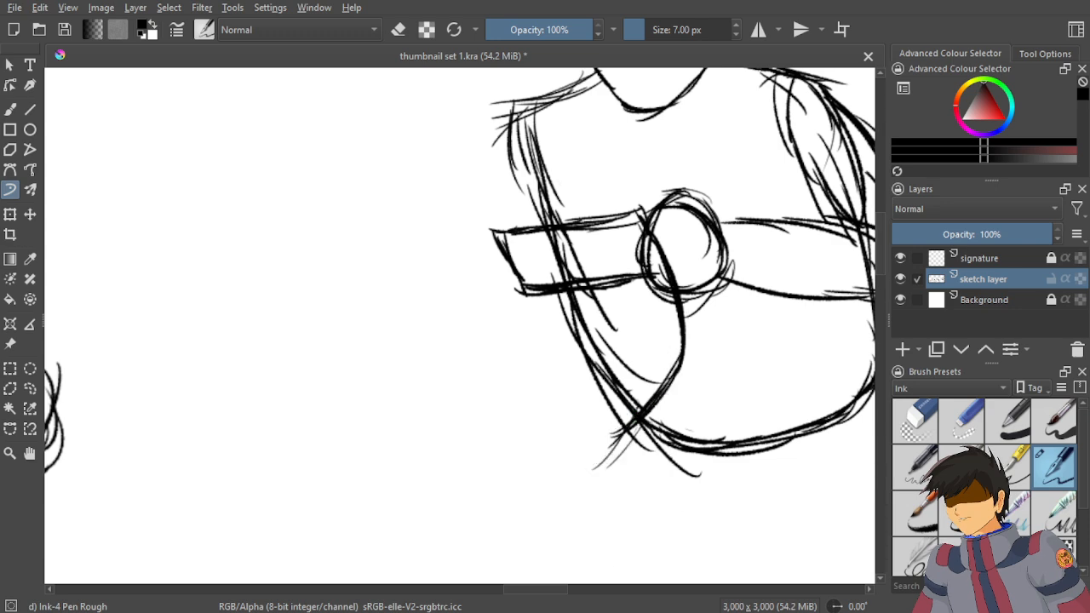
# Extend the diagonal line outward beyond the torso's lower left edge with several overlapping strokes.
pyautogui.scroll(3, 649, 462)
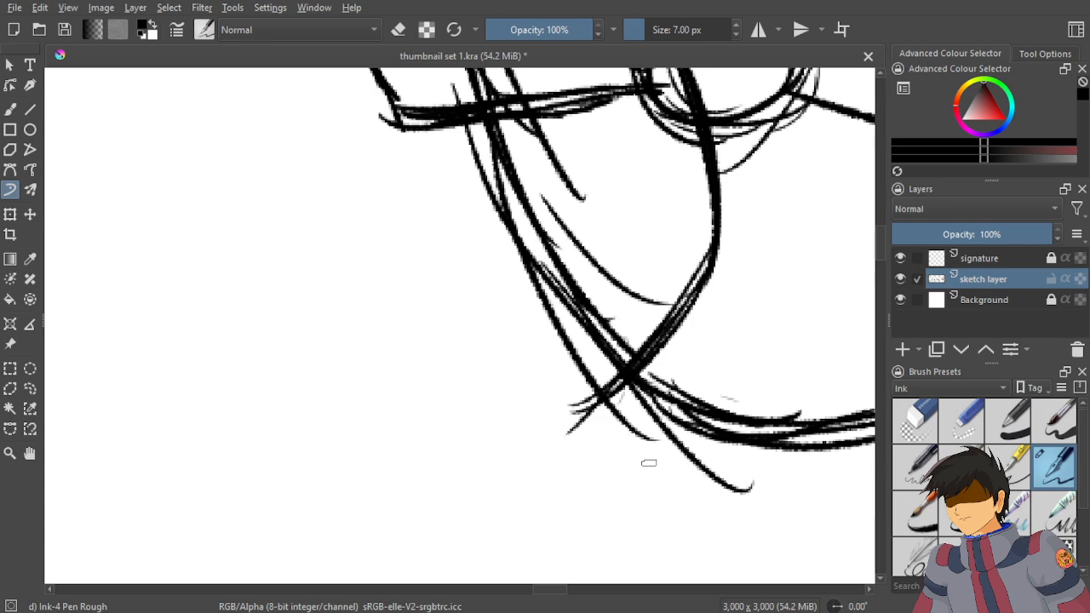
pyautogui.moveTo(634, 405); pyautogui.dragTo(499, 482)
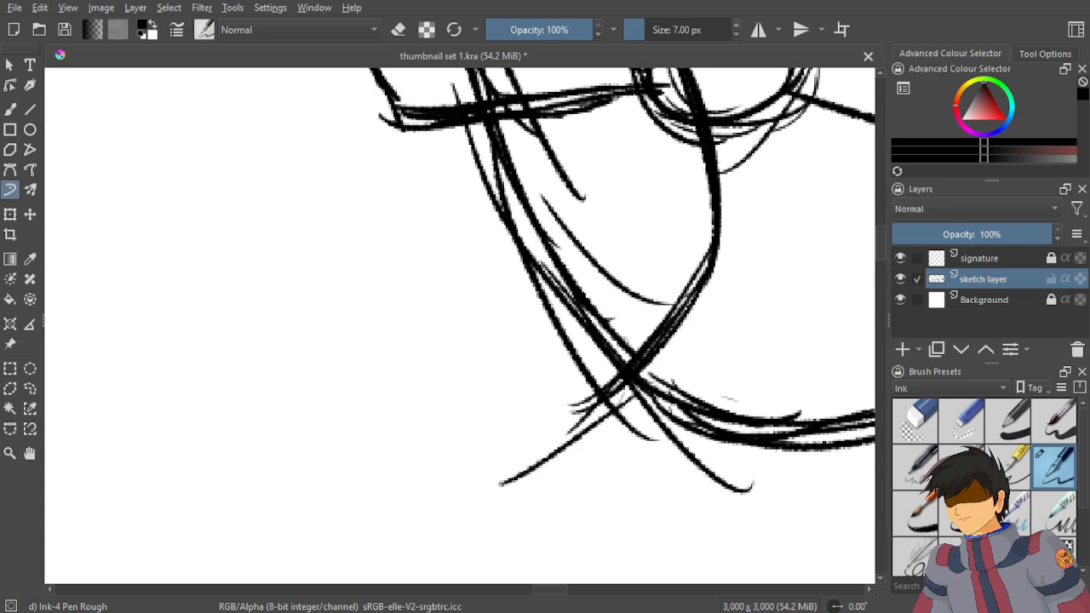
pyautogui.moveTo(600, 417); pyautogui.dragTo(478, 480)
pyautogui.moveTo(632, 387); pyautogui.dragTo(555, 455)
pyautogui.moveTo(597, 397)
pyautogui.mouseDown()
pyautogui.moveTo(510, 468)
pyautogui.moveTo(458, 487)
pyautogui.mouseUp()
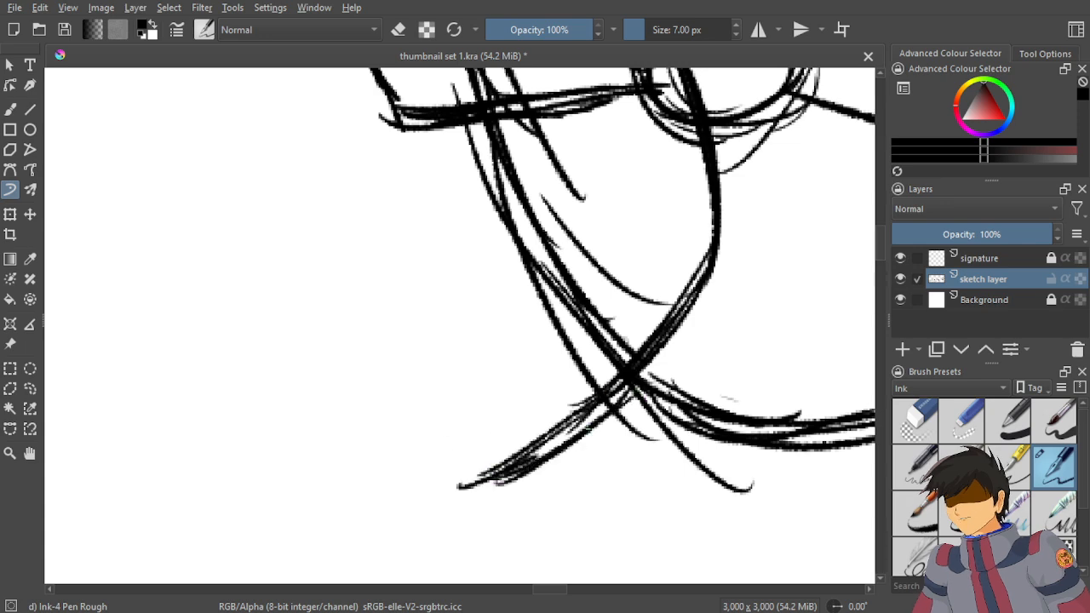
pyautogui.moveTo(634, 391); pyautogui.dragTo(531, 460)
# Try an arc around the outer end of the rectangular shape, ending below its lower corner, and undo it.
pyautogui.moveTo(520, 265); pyautogui.dragTo(542, 319)
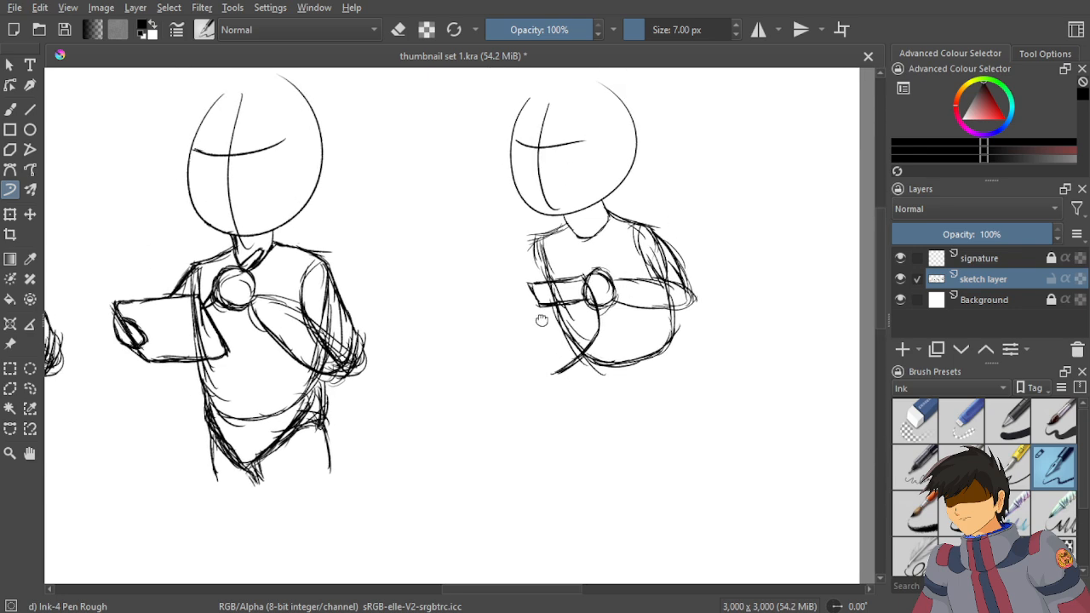
pyautogui.scroll(-2, 542, 318)
pyautogui.scroll(3, 562, 314)
pyautogui.scroll(-3, 573, 313)
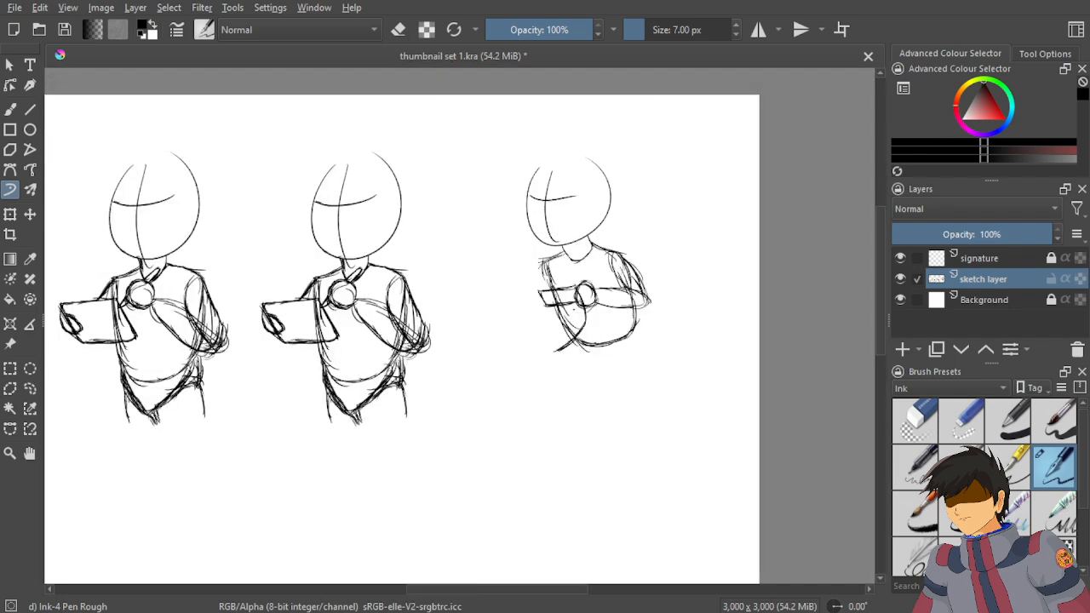
pyautogui.scroll(6, 516, 315)
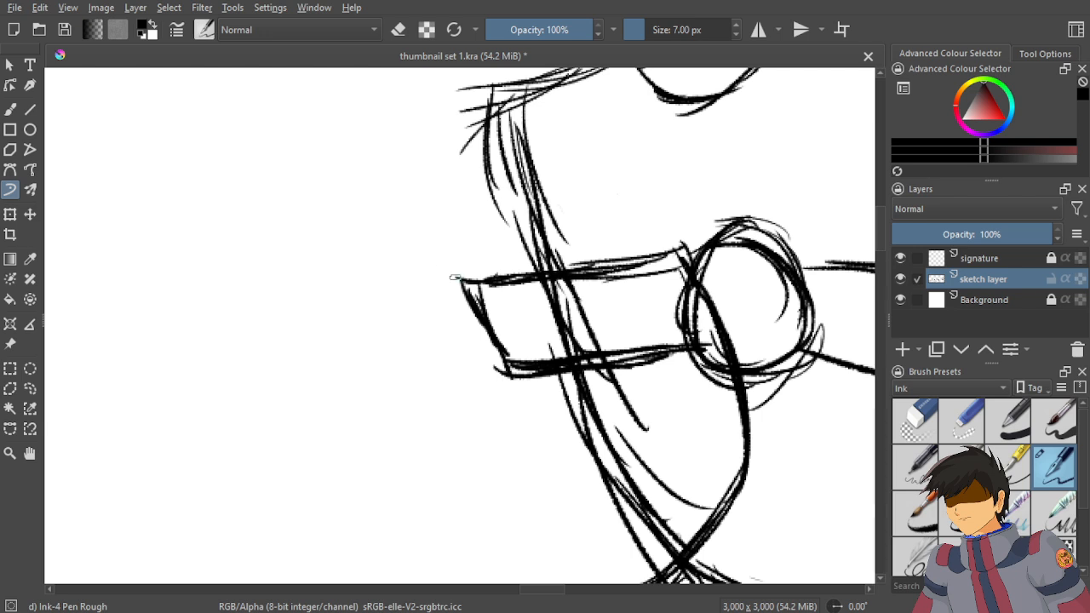
pyautogui.moveTo(446, 259)
pyautogui.mouseDown()
pyautogui.moveTo(470, 279)
pyautogui.moveTo(492, 374)
pyautogui.moveTo(473, 430)
pyautogui.mouseUp()
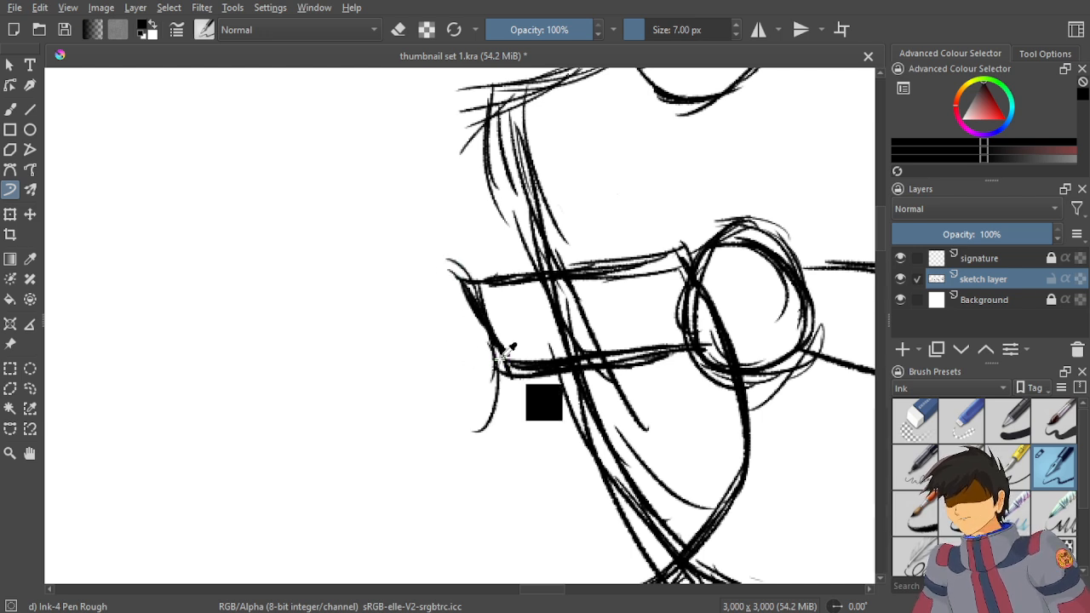
pyautogui.hotkey('ctrl', 'z')
pyautogui.hotkey('ctrl', 'z')
pyautogui.hotkey('ctrl', 'z')
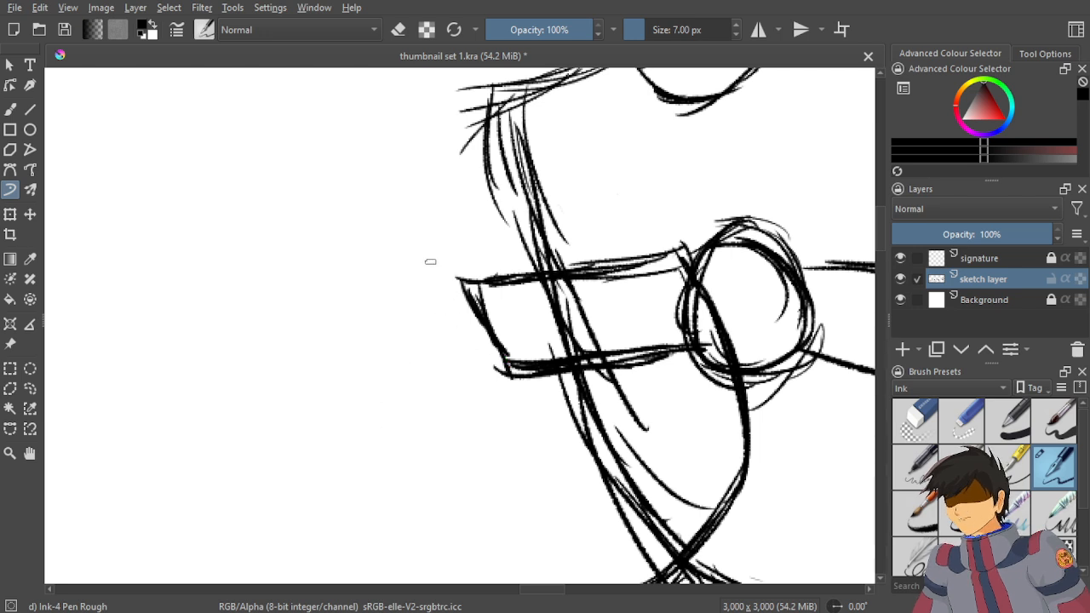
# Try a shorter curve along the rectangular shape's slanted outer end, and undo it.
pyautogui.moveTo(431, 253)
pyautogui.mouseDown()
pyautogui.moveTo(458, 276)
pyautogui.moveTo(501, 366)
pyautogui.moveTo(491, 373)
pyautogui.mouseUp()
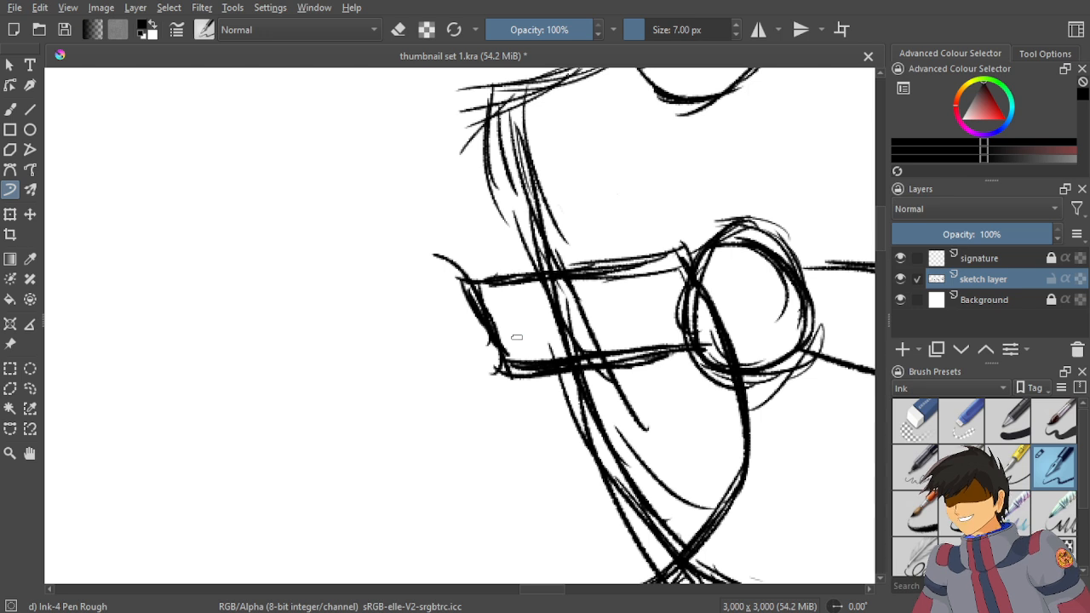
pyautogui.keyDown('ctrl'); pyautogui.click(485, 354); pyautogui.keyUp('ctrl')
pyautogui.keyDown('ctrl'); pyautogui.click(484, 355); pyautogui.keyUp('ctrl')
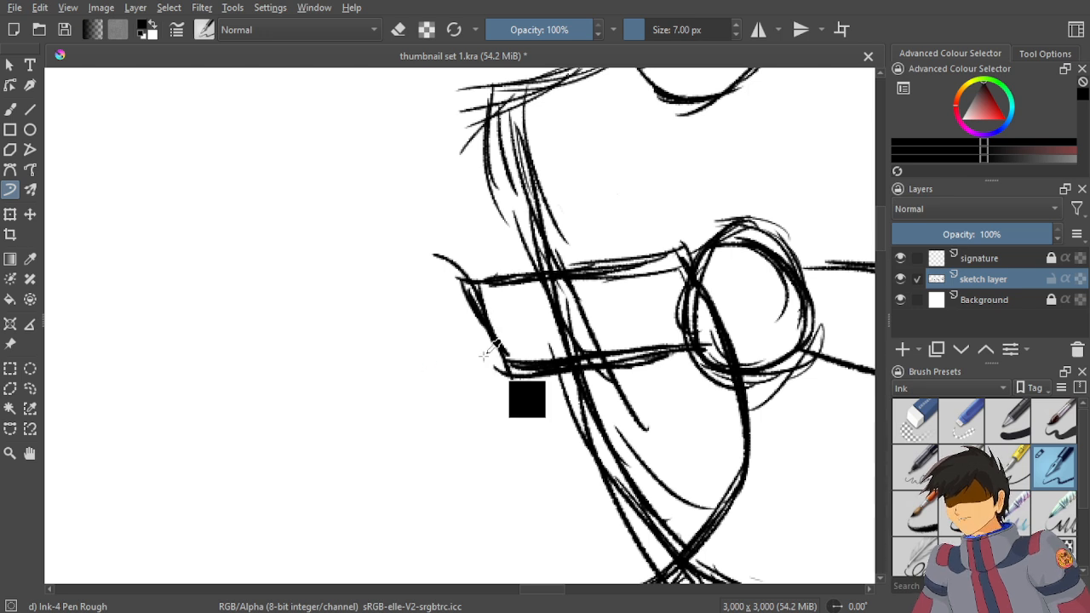
pyautogui.hotkey('ctrl', 'z')
# Sketch an upright oval at the outer end of the rectangular shape with overlapping strokes, plus a short stroke down its outer side.
pyautogui.moveTo(393, 254)
pyautogui.mouseDown()
pyautogui.moveTo(457, 285)
pyautogui.moveTo(479, 344)
pyautogui.mouseUp()
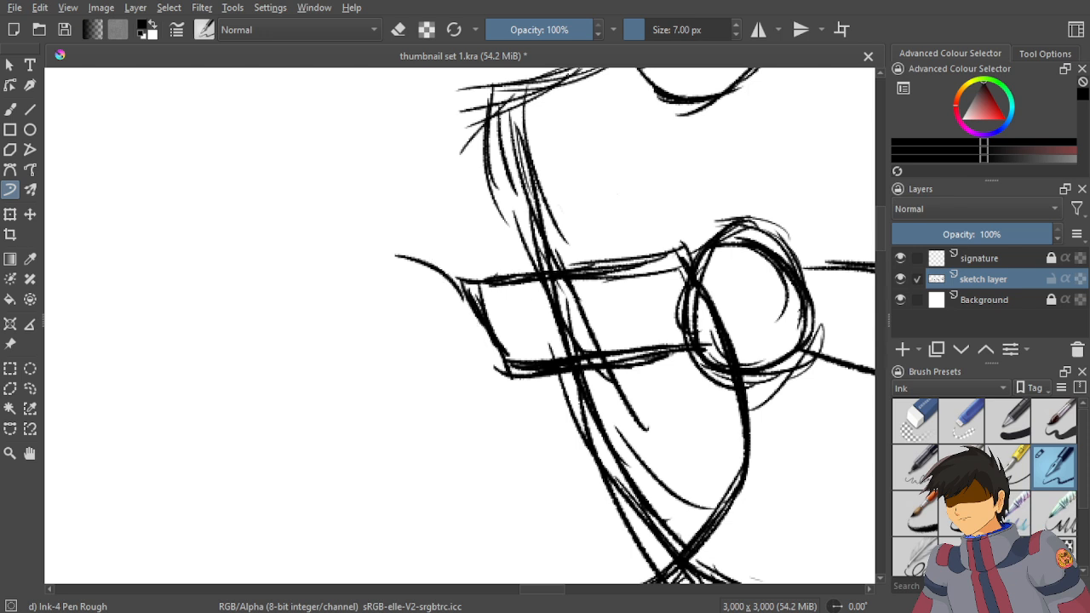
pyautogui.hotkey('ctrl', 'z')
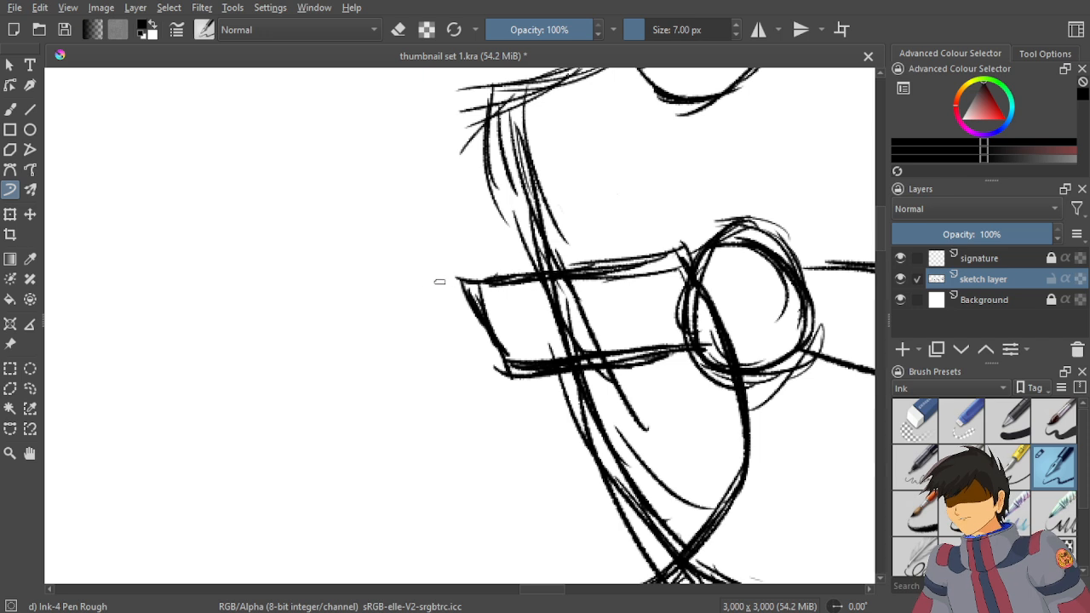
pyautogui.moveTo(433, 259)
pyautogui.mouseDown()
pyautogui.moveTo(498, 364)
pyautogui.moveTo(477, 339)
pyautogui.moveTo(492, 394)
pyautogui.mouseUp()
pyautogui.moveTo(489, 351); pyautogui.dragTo(466, 408)
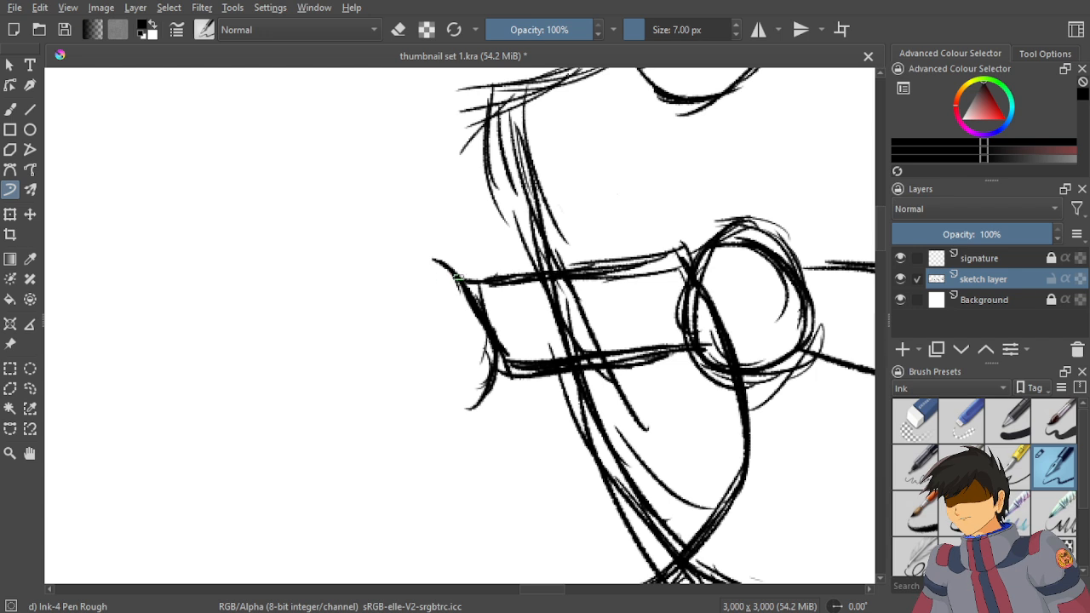
pyautogui.moveTo(372, 279); pyautogui.dragTo(434, 256)
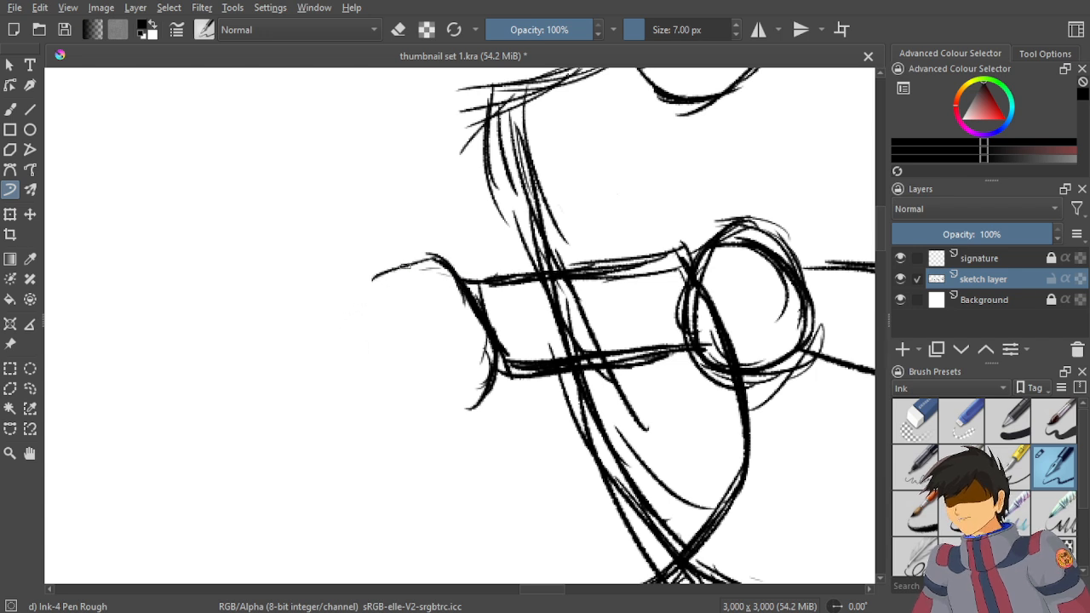
pyautogui.moveTo(440, 265)
pyautogui.mouseDown()
pyautogui.moveTo(366, 297)
pyautogui.moveTo(376, 276)
pyautogui.moveTo(440, 290)
pyautogui.moveTo(459, 318)
pyautogui.mouseUp()
pyautogui.moveTo(376, 283)
pyautogui.mouseDown()
pyautogui.moveTo(383, 343)
pyautogui.moveTo(381, 309)
pyautogui.moveTo(449, 346)
pyautogui.moveTo(387, 371)
pyautogui.moveTo(422, 360)
pyautogui.moveTo(426, 410)
pyautogui.moveTo(408, 376)
pyautogui.moveTo(479, 356)
pyautogui.mouseUp()
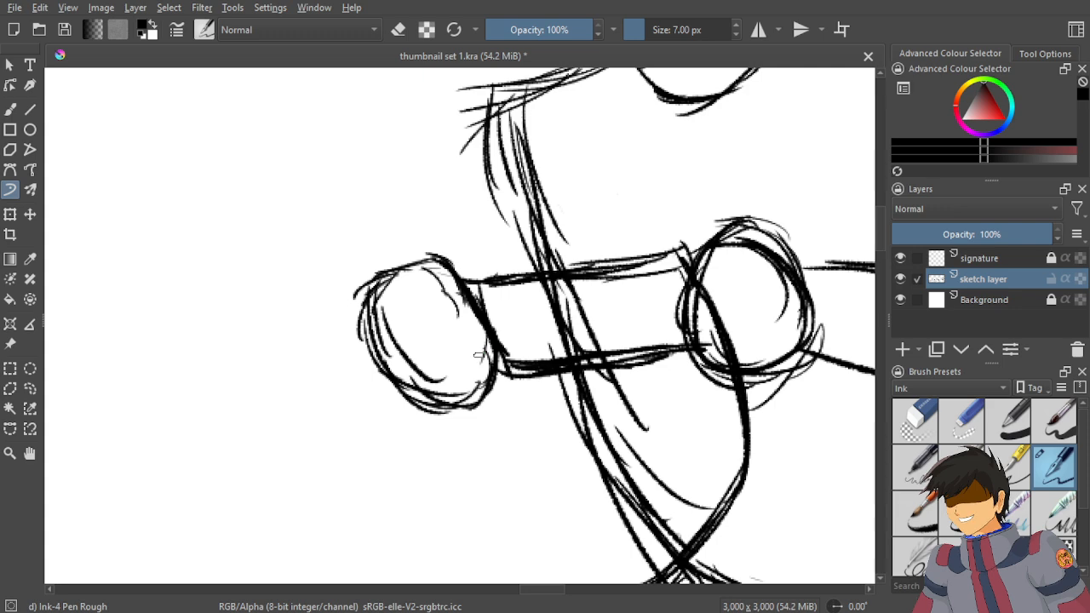
pyautogui.scroll(-5, 481, 349)
pyautogui.scroll(4, 502, 323)
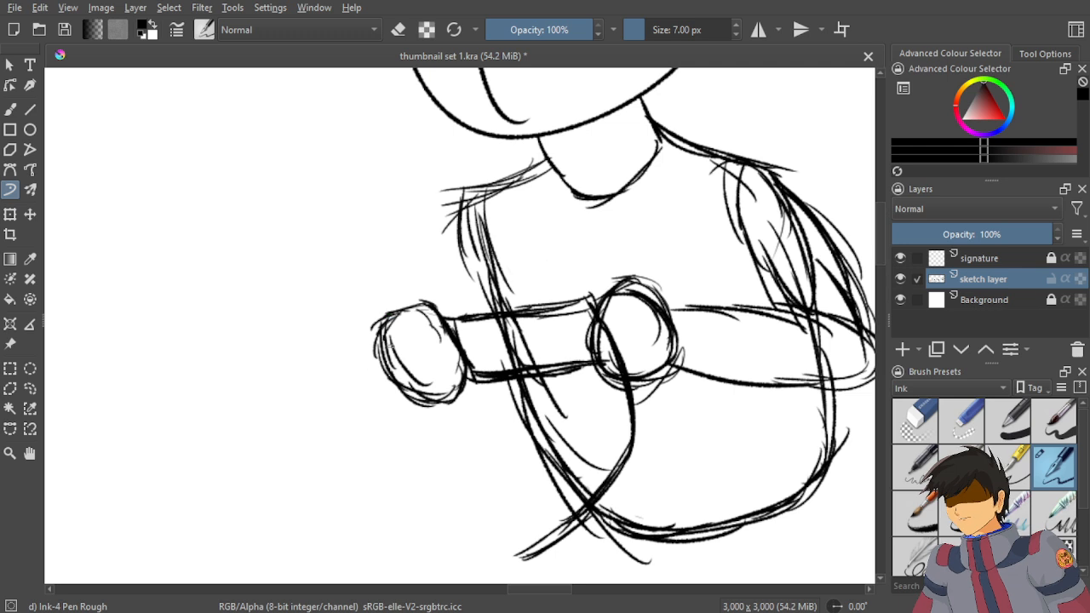
pyautogui.moveTo(388, 343)
pyautogui.mouseDown()
pyautogui.moveTo(374, 397)
pyautogui.moveTo(393, 379)
pyautogui.mouseUp()
# Try several short slanted strokes from the left shoulder toward the oval, and undo them.
pyautogui.moveTo(443, 232); pyautogui.dragTo(434, 257)
pyautogui.moveTo(460, 206)
pyautogui.mouseDown()
pyautogui.moveTo(431, 291)
pyautogui.moveTo(427, 281)
pyautogui.mouseUp()
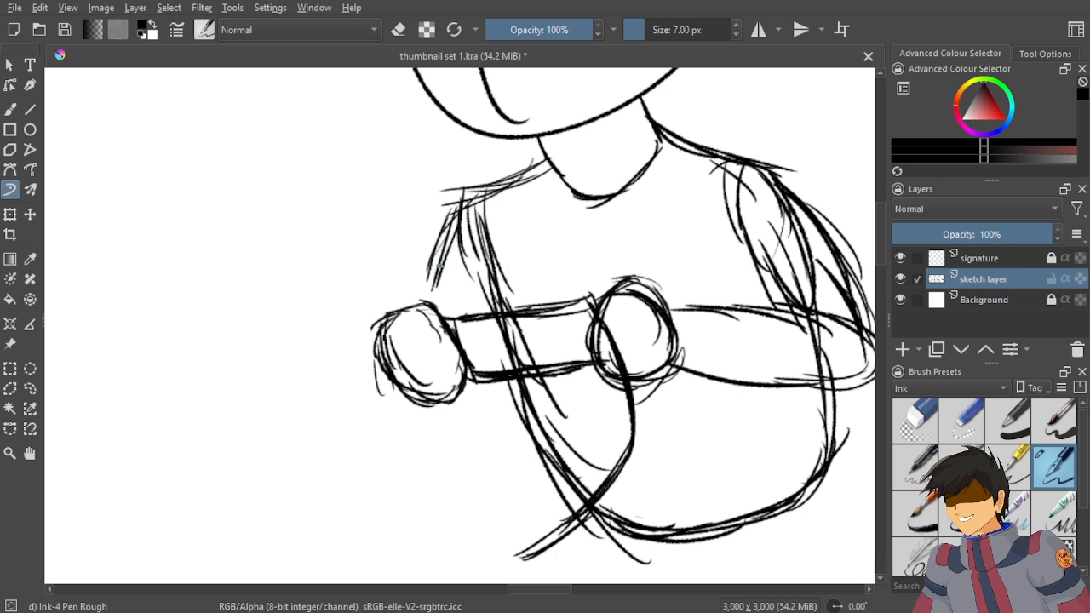
pyautogui.moveTo(444, 241)
pyautogui.mouseDown()
pyautogui.moveTo(420, 305)
pyautogui.moveTo(431, 297)
pyautogui.mouseUp()
pyautogui.hotkey('ctrl', 'z')
pyautogui.hotkey('ctrl', 'z')
pyautogui.hotkey('ctrl', 'z')
pyautogui.hotkey('ctrl', 'z')
pyautogui.hotkey('ctrl', 'z')
pyautogui.hotkey('ctrl', 'z')
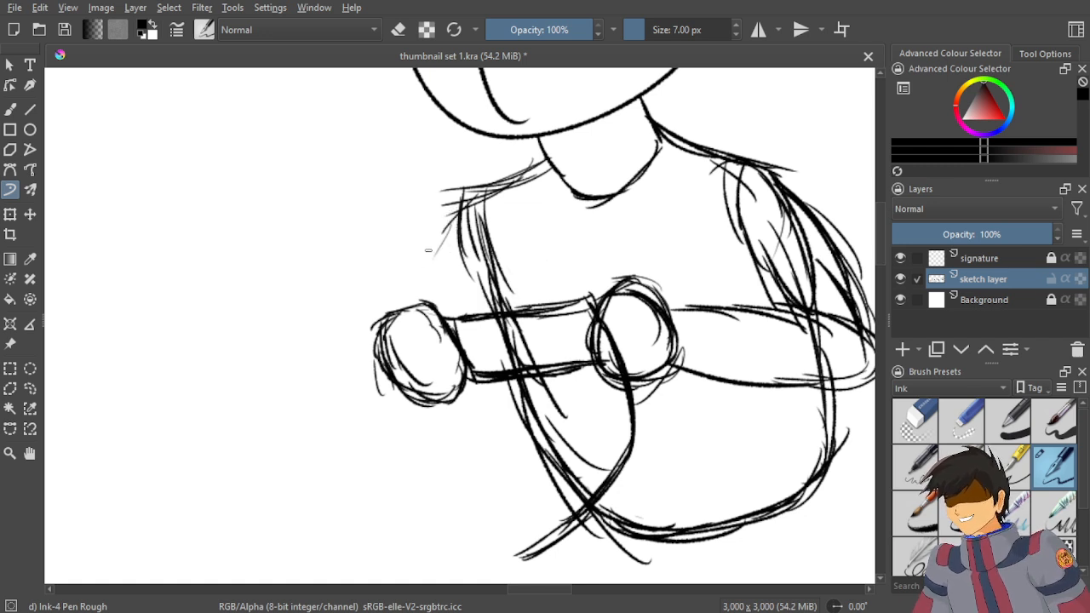
pyautogui.hotkey('ctrl', 'z')
# Sketch the outer edge of the upper arm with overlapping slanted strokes from the left shoulder down to the oval.
pyautogui.moveTo(452, 210); pyautogui.dragTo(408, 299)
pyautogui.moveTo(455, 229); pyautogui.dragTo(406, 315)
pyautogui.moveTo(422, 274); pyautogui.dragTo(408, 304)
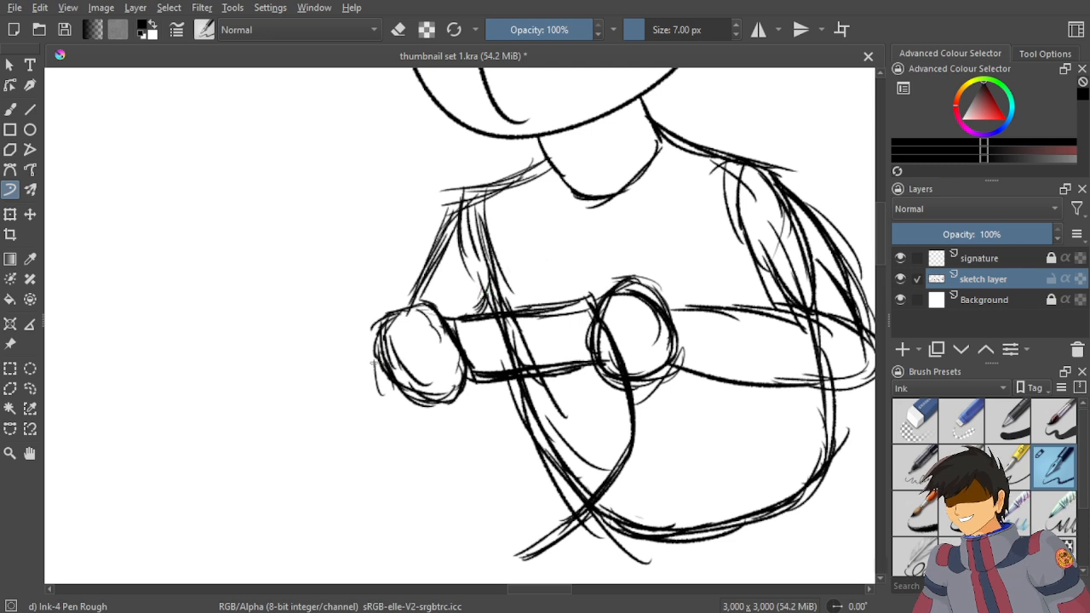
# Sketch a small tapered shape hanging below the oval, with a rounded lower end that joins back to the oval.
pyautogui.moveTo(373, 349)
pyautogui.mouseDown()
pyautogui.moveTo(365, 415)
pyautogui.moveTo(414, 427)
pyautogui.mouseUp()
pyautogui.moveTo(383, 417)
pyautogui.mouseDown()
pyautogui.moveTo(412, 421)
pyautogui.moveTo(422, 408)
pyautogui.mouseUp()
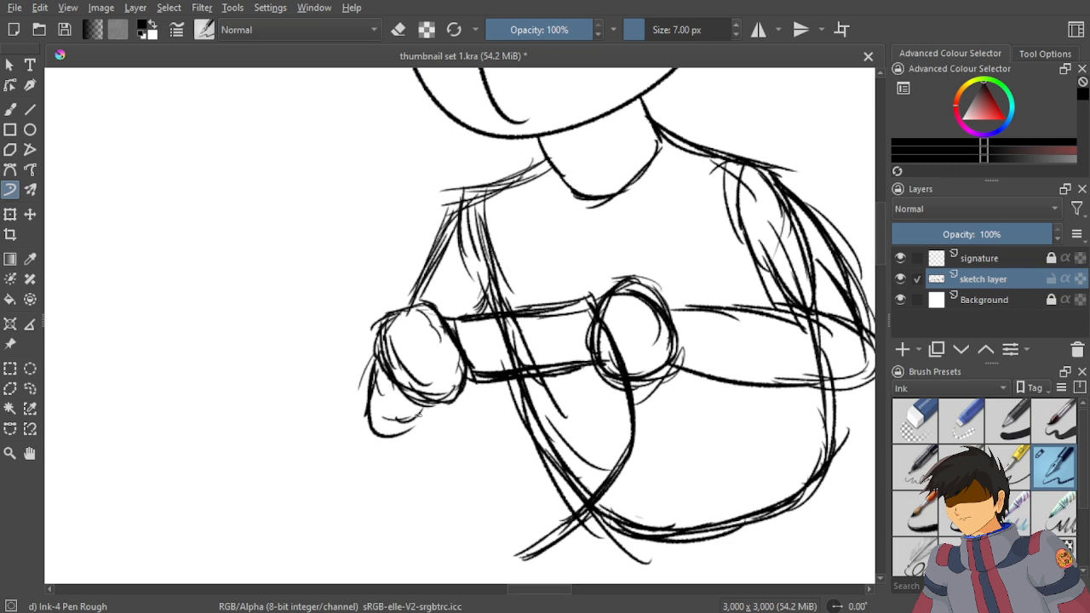
pyautogui.moveTo(376, 436); pyautogui.dragTo(436, 404)
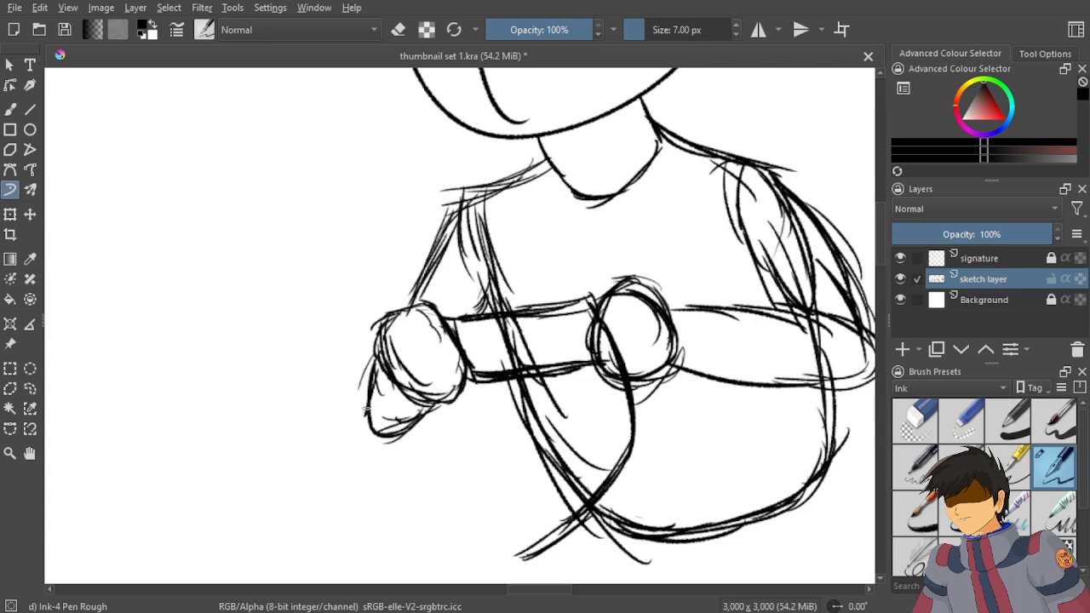
# Thicken and slightly extend the rounded lower end of the tapered shape below the oval with overlapping strokes.
pyautogui.press('-')
pyautogui.moveTo(385, 282); pyautogui.dragTo(465, 231)
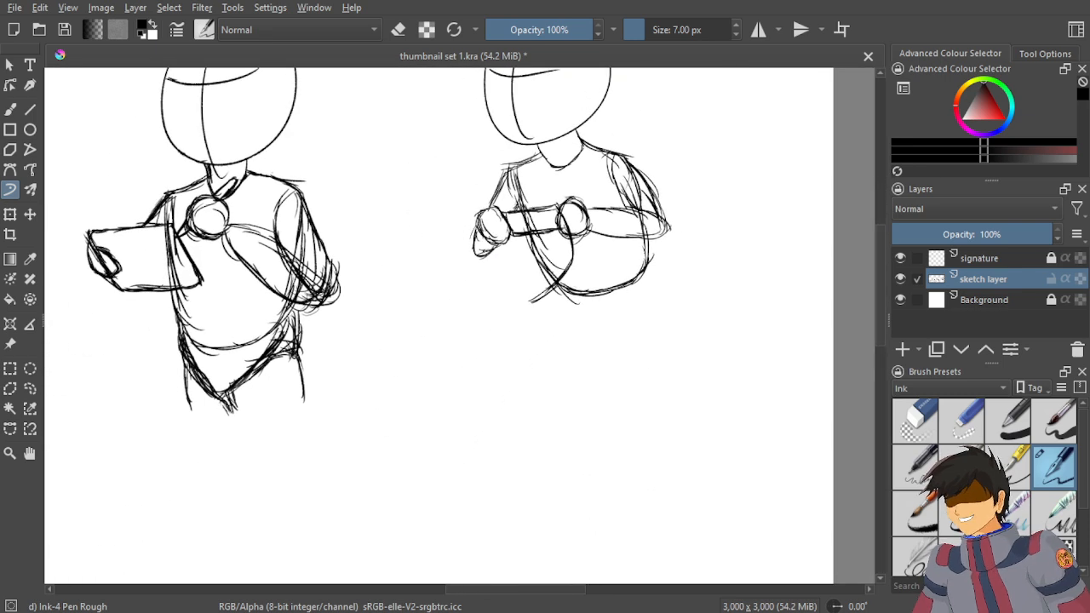
pyautogui.scroll(1, 541, 124)
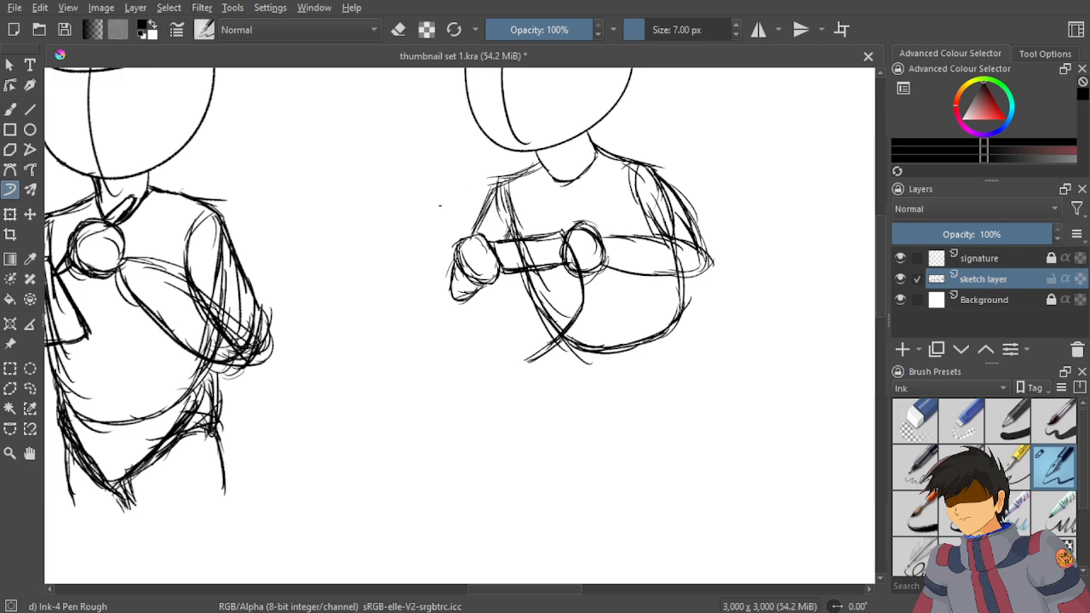
pyautogui.scroll(2, 439, 205)
pyautogui.scroll(-1, 464, 257)
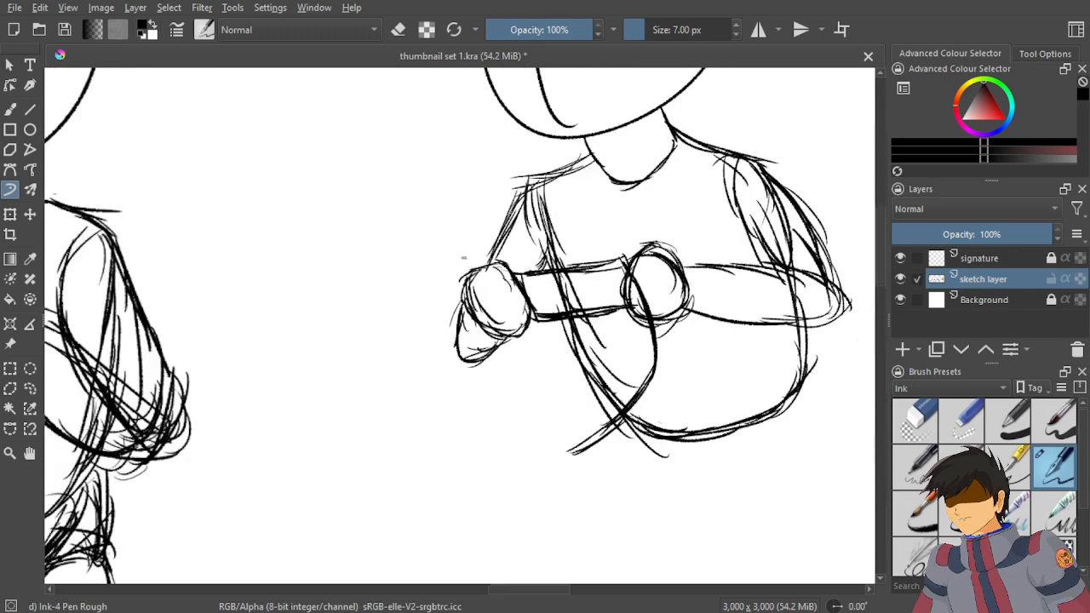
pyautogui.scroll(-2, 463, 257)
pyautogui.scroll(2, 378, 308)
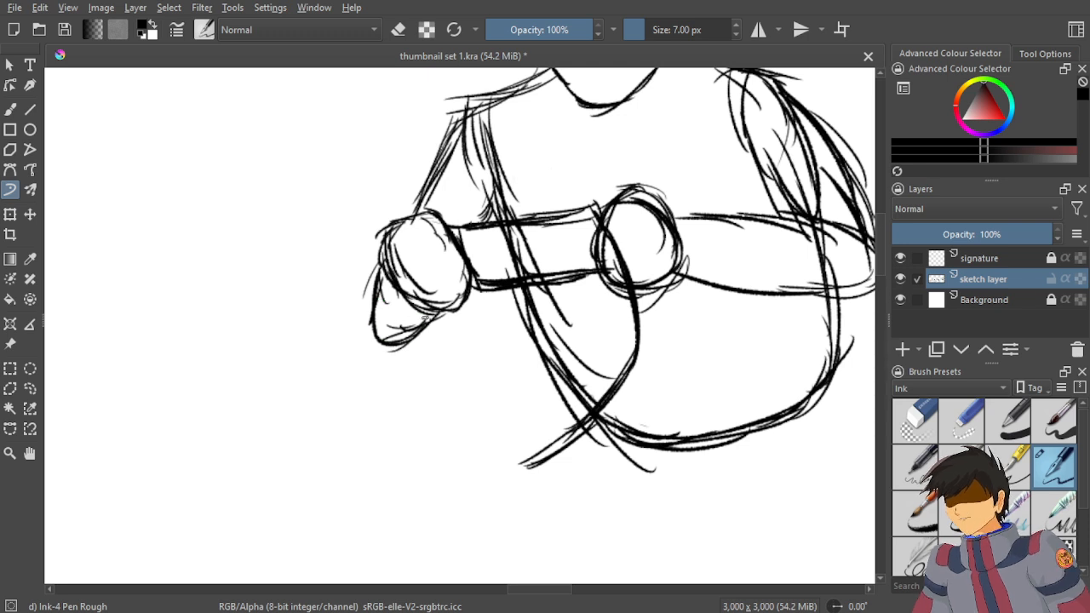
pyautogui.moveTo(407, 336)
pyautogui.mouseDown()
pyautogui.moveTo(380, 353)
pyautogui.moveTo(438, 317)
pyautogui.mouseUp()
pyautogui.moveTo(393, 367)
pyautogui.mouseDown()
pyautogui.moveTo(434, 323)
pyautogui.moveTo(369, 354)
pyautogui.mouseUp()
pyautogui.moveTo(378, 301)
pyautogui.mouseDown()
pyautogui.moveTo(370, 358)
pyautogui.moveTo(397, 343)
pyautogui.mouseUp()
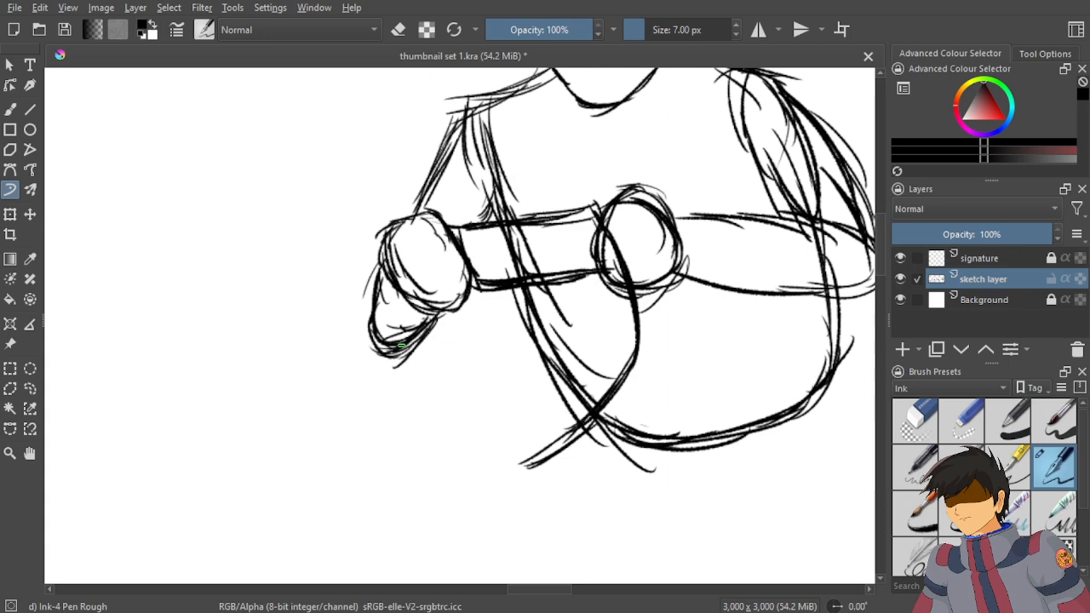
# Erase the torso's right side line between the underside of the forearm and the lower torso curve.
pyautogui.scroll(-5, 442, 277)
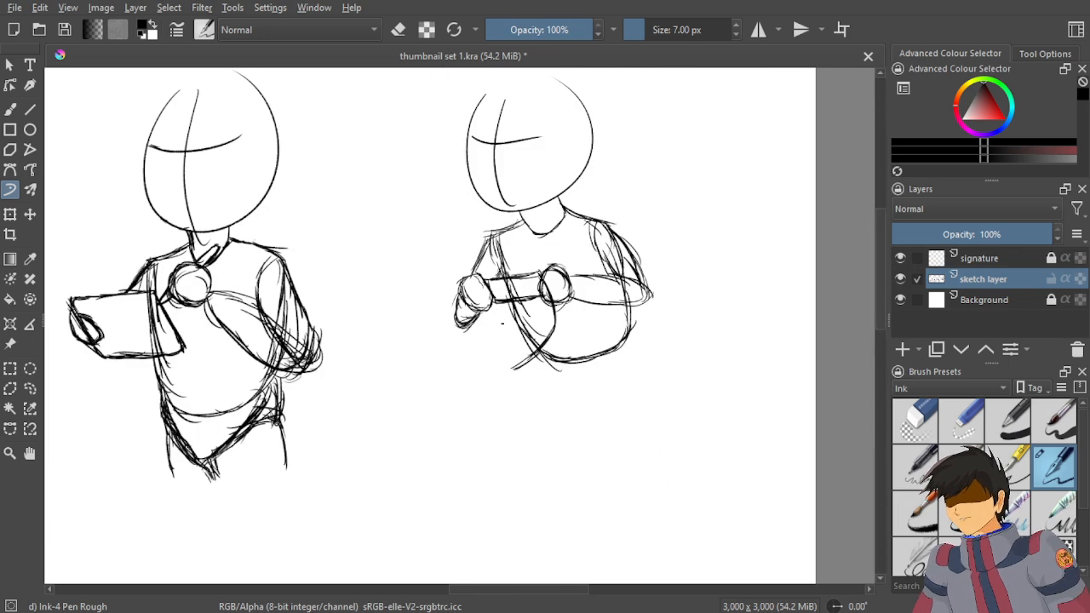
pyautogui.scroll(4, 502, 324)
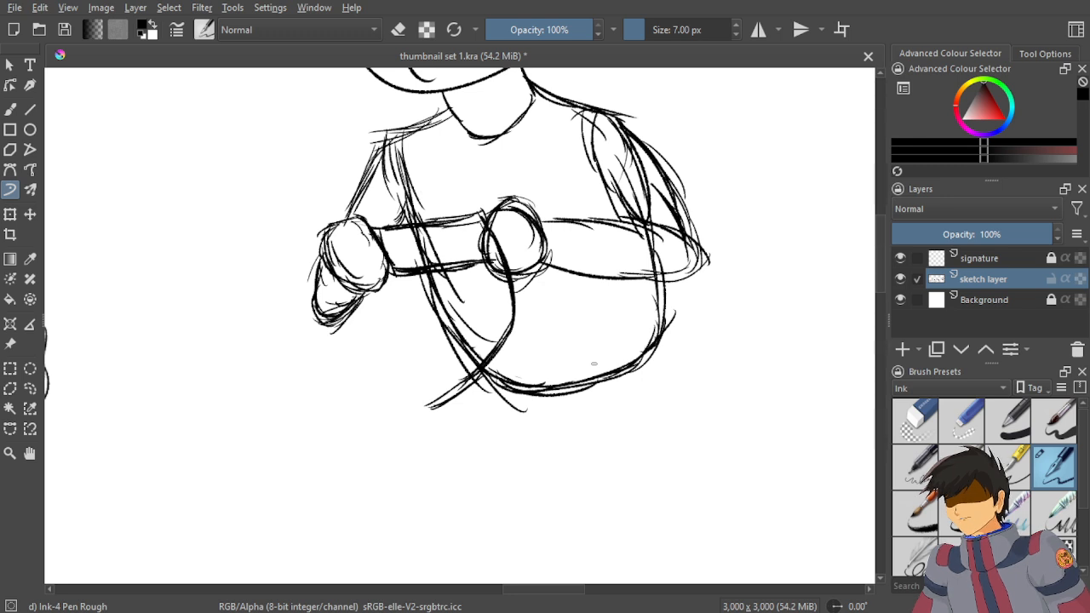
pyautogui.scroll(2, 681, 315)
pyautogui.press('e')
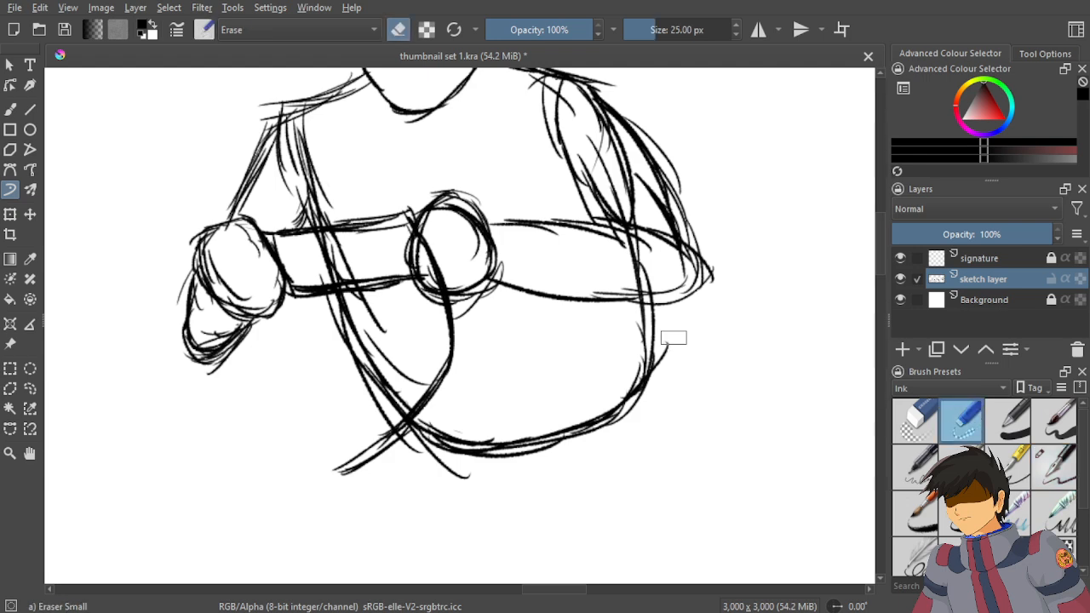
pyautogui.scroll(3, 652, 329)
pyautogui.scroll(2, 652, 328)
pyautogui.moveTo(635, 289)
pyautogui.mouseDown()
pyautogui.moveTo(624, 270)
pyautogui.moveTo(609, 306)
pyautogui.moveTo(624, 346)
pyautogui.moveTo(686, 417)
pyautogui.moveTo(645, 406)
pyautogui.moveTo(695, 397)
pyautogui.mouseUp()
pyautogui.press('e')
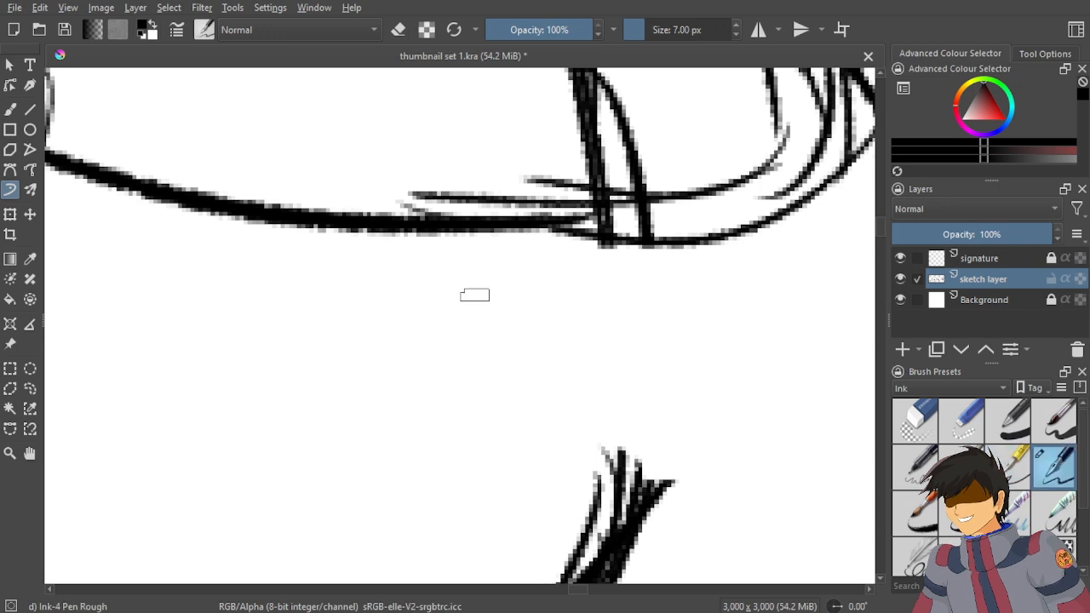
# Redraw the torso's right side with curved strokes joining the forearm's underside to the lower torso curve.
pyautogui.scroll(-4, 475, 292)
pyautogui.scroll(-1, 479, 324)
pyautogui.scroll(2, 477, 321)
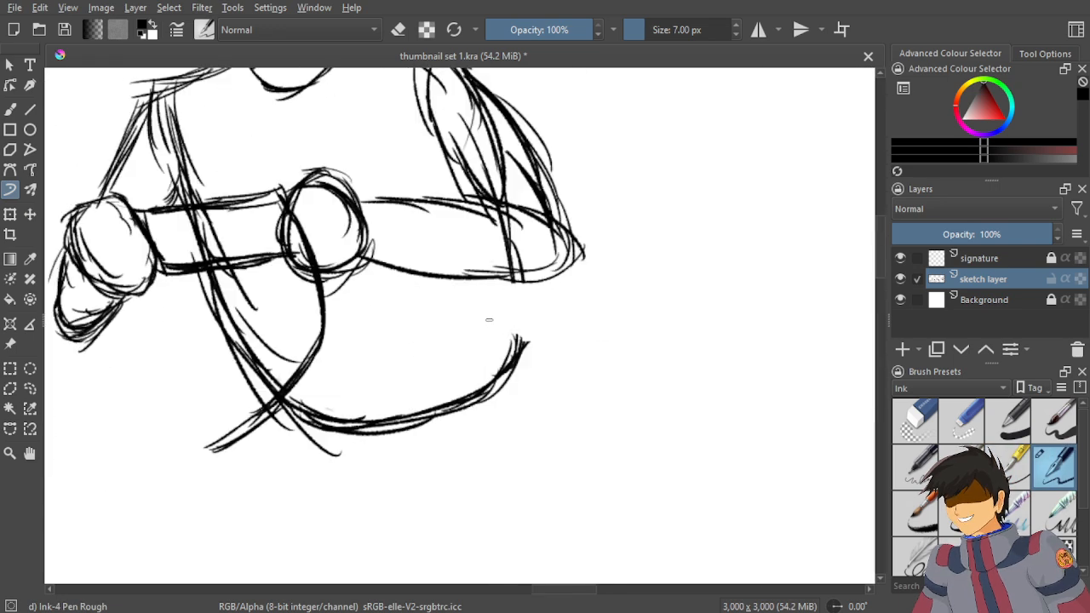
pyautogui.scroll(1, 476, 322)
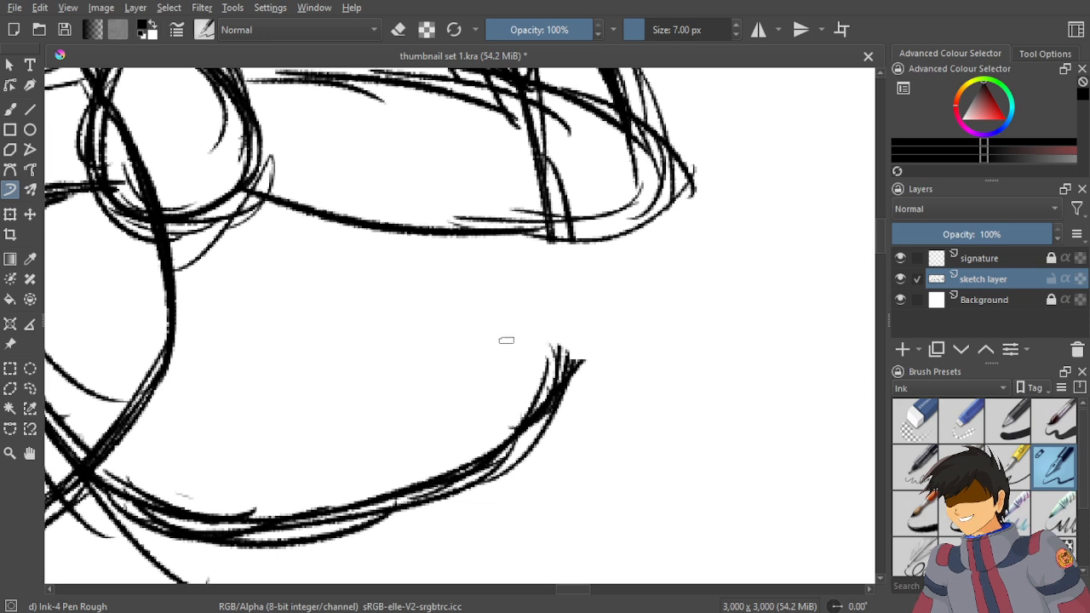
pyautogui.moveTo(552, 361)
pyautogui.mouseDown()
pyautogui.moveTo(519, 271)
pyautogui.moveTo(553, 358)
pyautogui.mouseUp()
pyautogui.moveTo(534, 247)
pyautogui.mouseDown()
pyautogui.moveTo(574, 308)
pyautogui.moveTo(559, 342)
pyautogui.mouseUp()
pyautogui.scroll(-4, 559, 343)
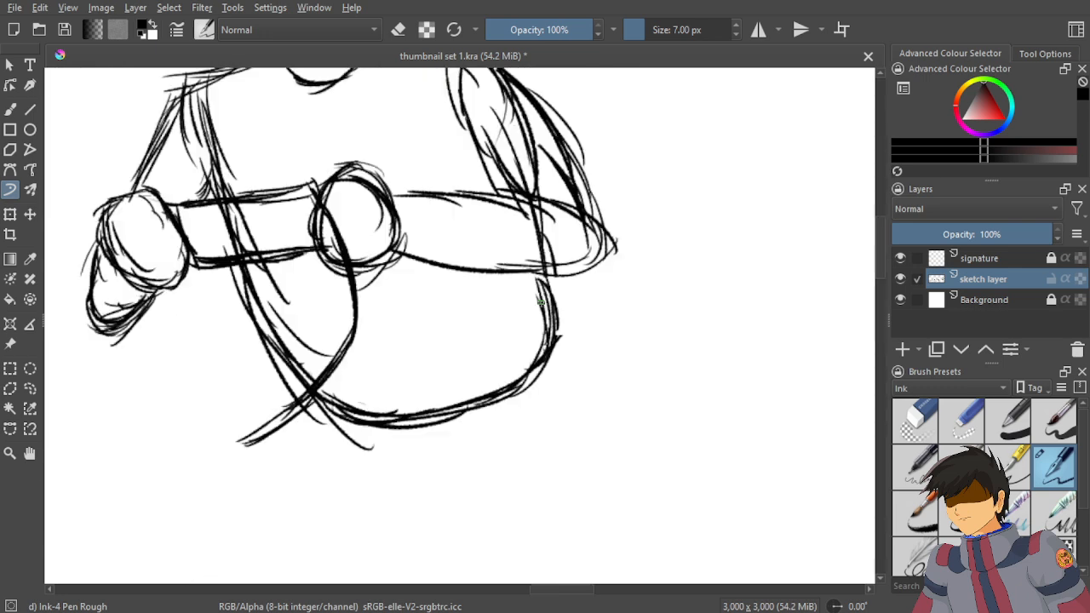
# Lengthen the tapered shape below the oval with more curved strokes around its lower tip.
pyautogui.scroll(3, 581, 173)
pyautogui.scroll(3, 581, 173)
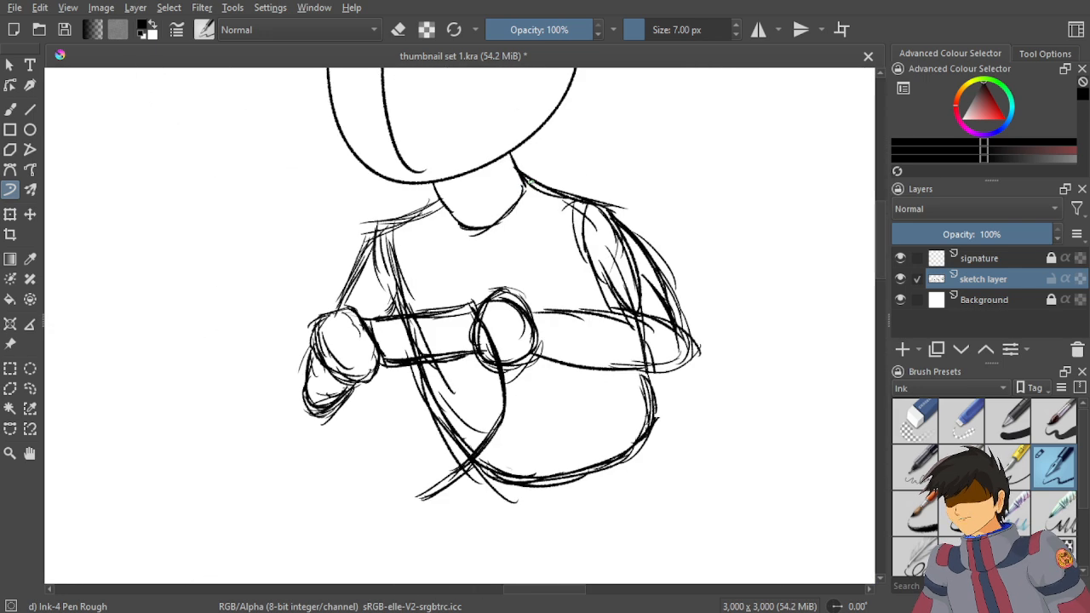
pyautogui.moveTo(423, 257); pyautogui.dragTo(537, 191)
pyautogui.scroll(2, 448, 233)
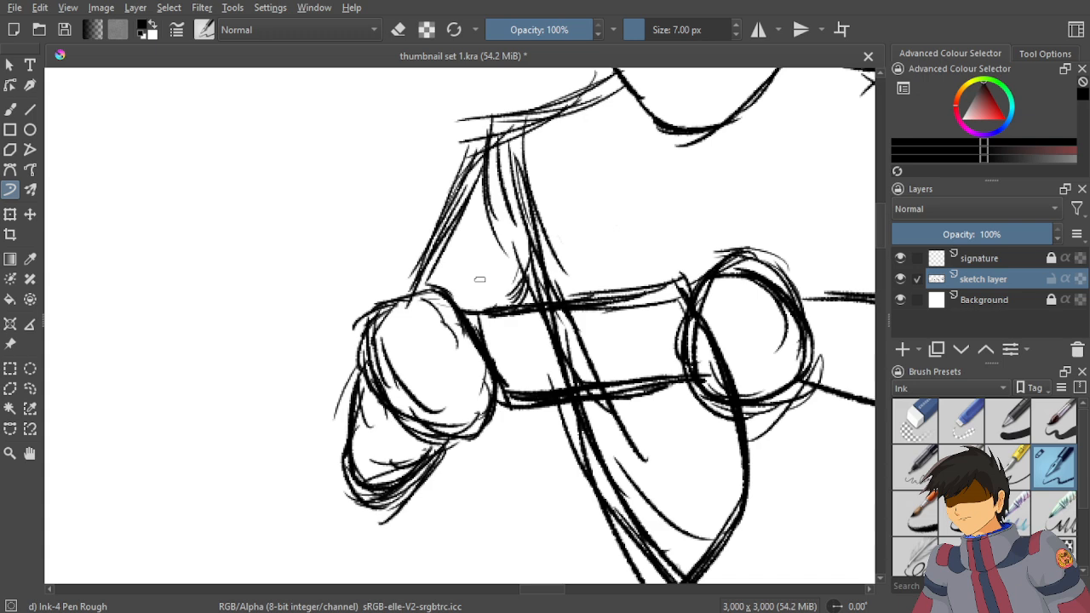
pyautogui.scroll(-4, 479, 279)
pyautogui.scroll(3, 516, 239)
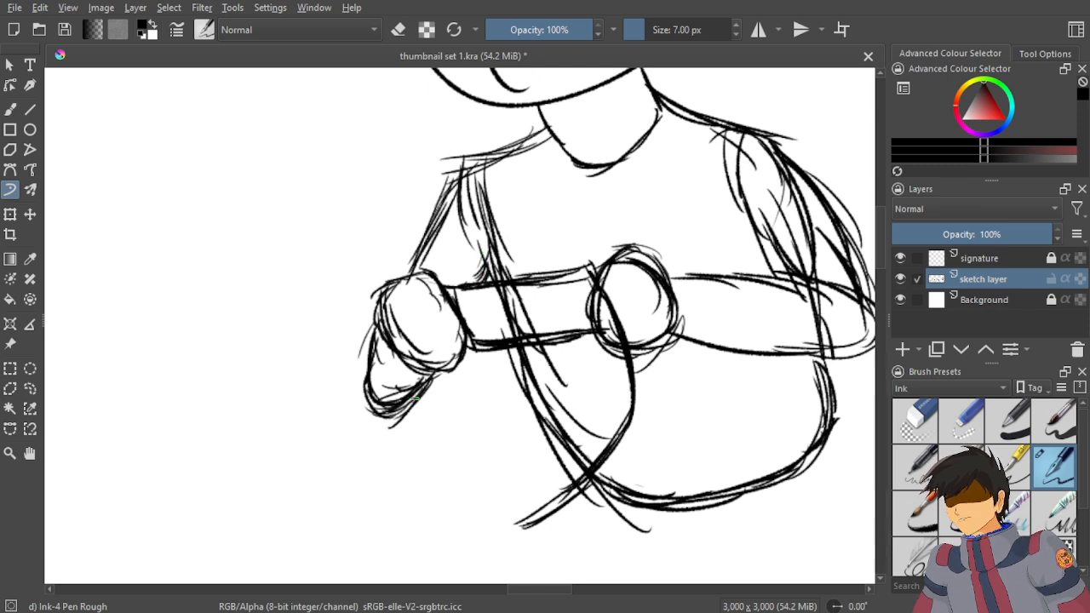
pyautogui.moveTo(419, 390)
pyautogui.mouseDown()
pyautogui.moveTo(392, 429)
pyautogui.moveTo(375, 439)
pyautogui.moveTo(373, 426)
pyautogui.moveTo(379, 443)
pyautogui.mouseUp()
pyautogui.moveTo(397, 400)
pyautogui.mouseDown()
pyautogui.moveTo(370, 419)
pyautogui.moveTo(385, 433)
pyautogui.moveTo(366, 427)
pyautogui.mouseUp()
pyautogui.moveTo(384, 422); pyautogui.dragTo(375, 436)
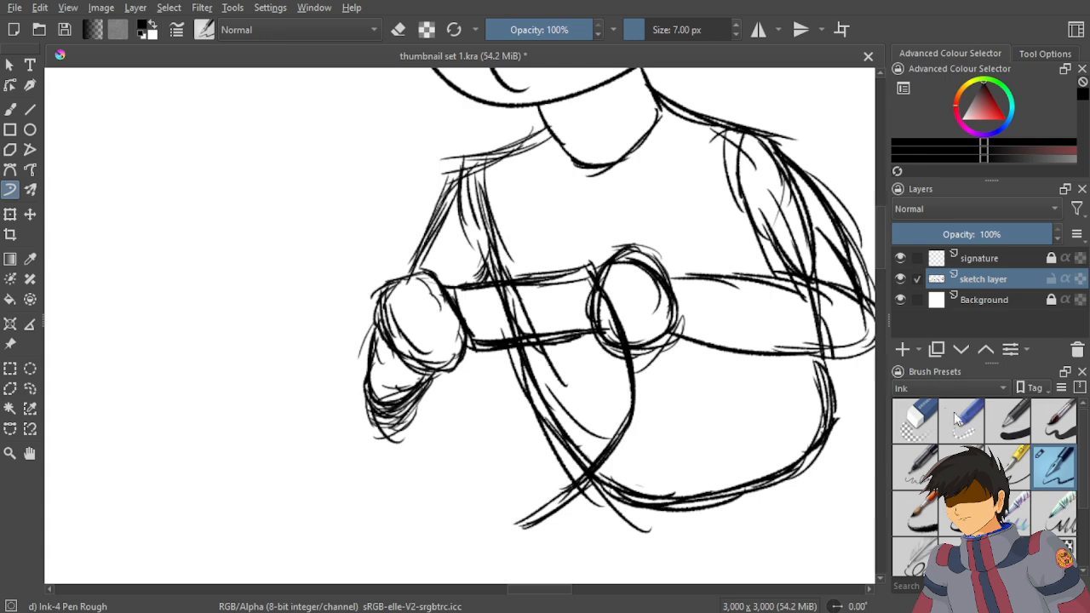
# Erase the stray stroke ends at the lower tip of the tapered shape and return to the ink pen.
pyautogui.press('/')
pyautogui.scroll(6, 413, 447)
pyautogui.moveTo(415, 424)
pyautogui.mouseDown()
pyautogui.moveTo(449, 444)
pyautogui.moveTo(482, 434)
pyautogui.moveTo(368, 407)
pyautogui.moveTo(354, 390)
pyautogui.moveTo(436, 434)
pyautogui.moveTo(409, 420)
pyautogui.mouseUp()
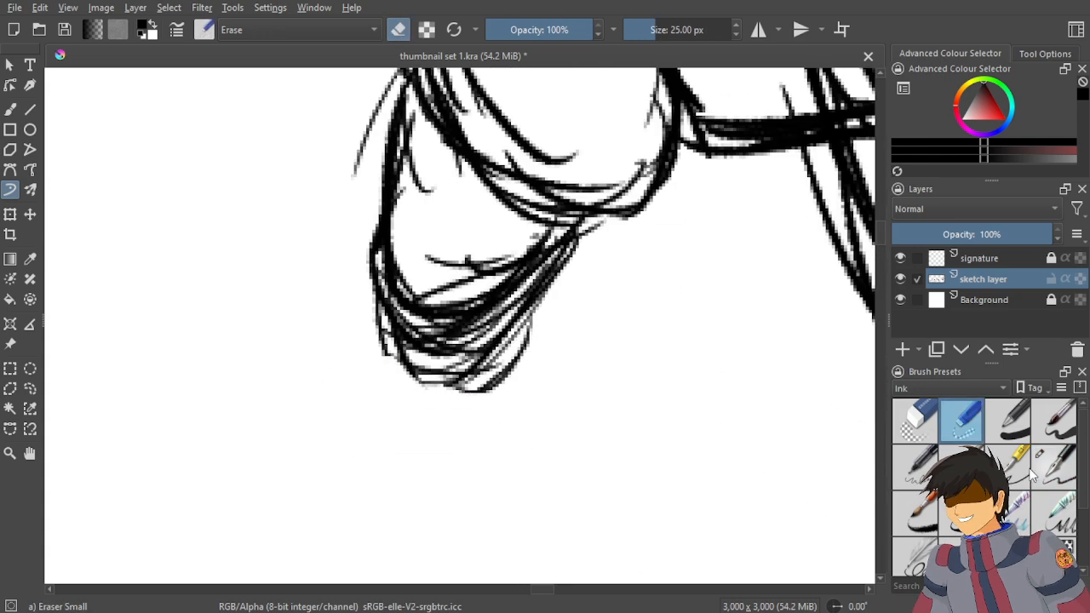
pyautogui.press('/')
pyautogui.scroll(-6, 392, 353)
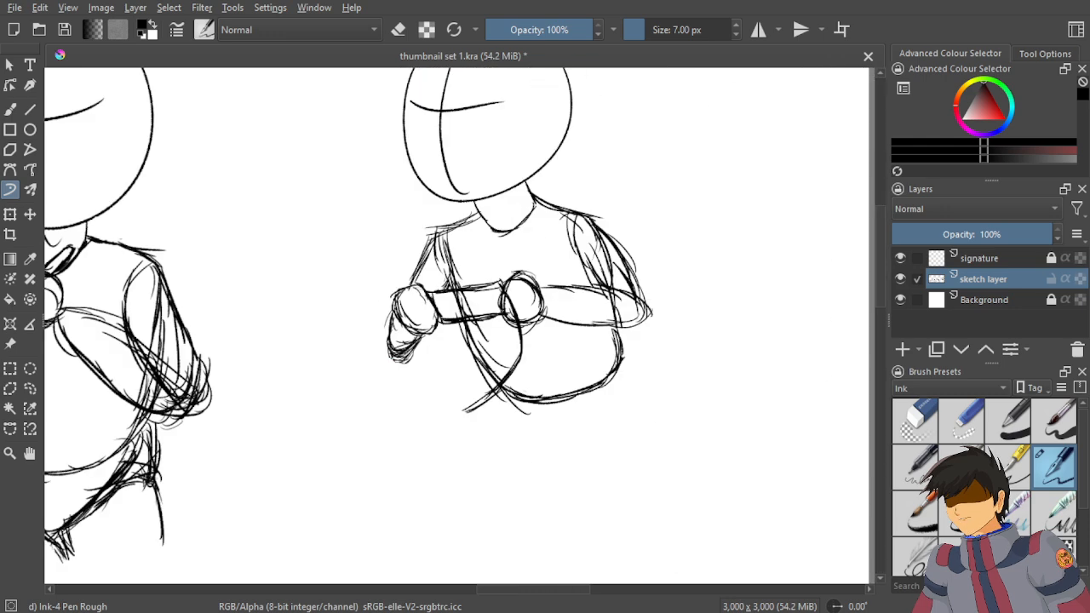
# Erase the upper ends of the torso's right side strokes just below the forearm, and return to the ink pen.
pyautogui.scroll(2, 400, 351)
pyautogui.scroll(-2, 417, 354)
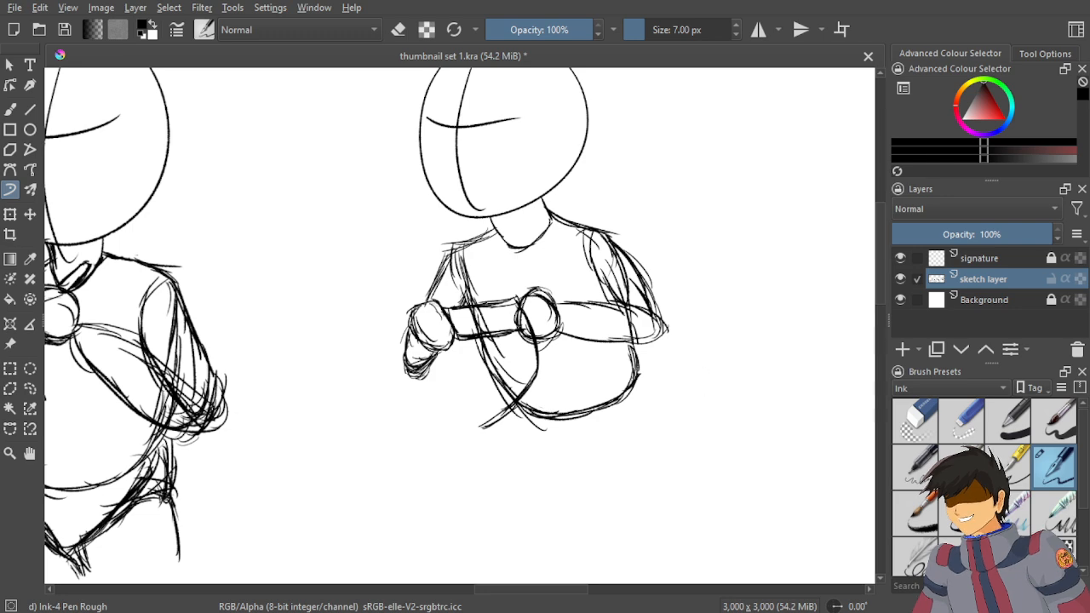
pyautogui.scroll(3, 604, 367)
pyautogui.scroll(-4, 604, 347)
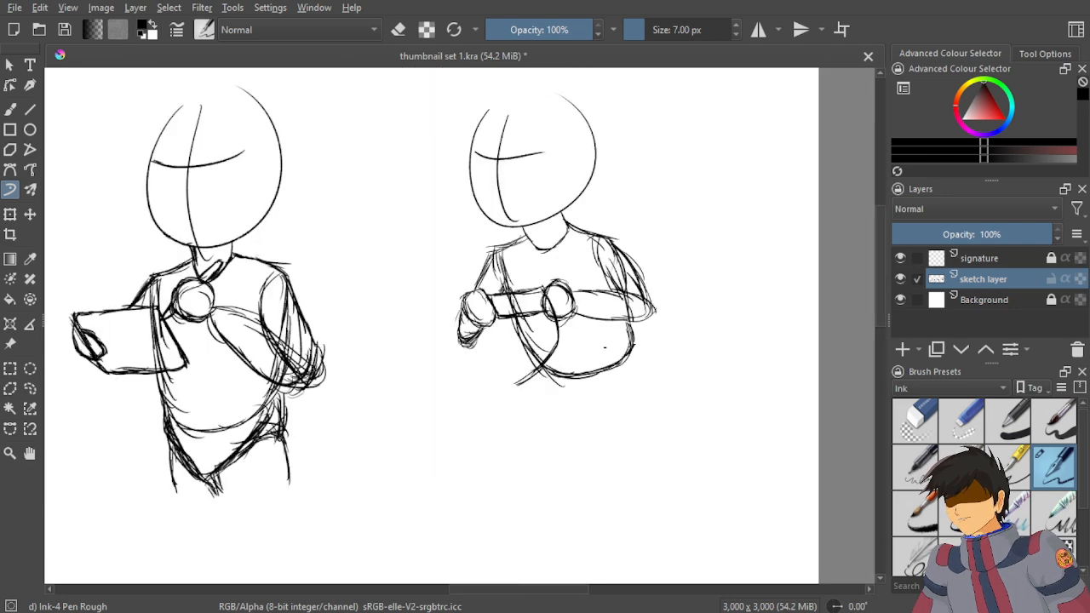
pyautogui.scroll(4, 604, 347)
pyautogui.press('e')
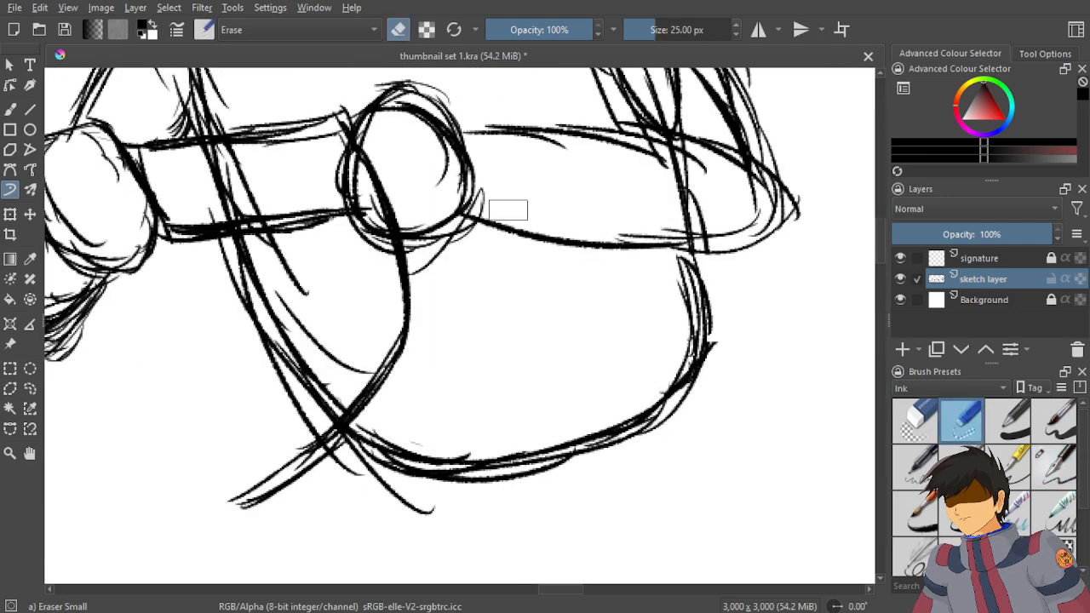
pyautogui.scroll(6, 508, 210)
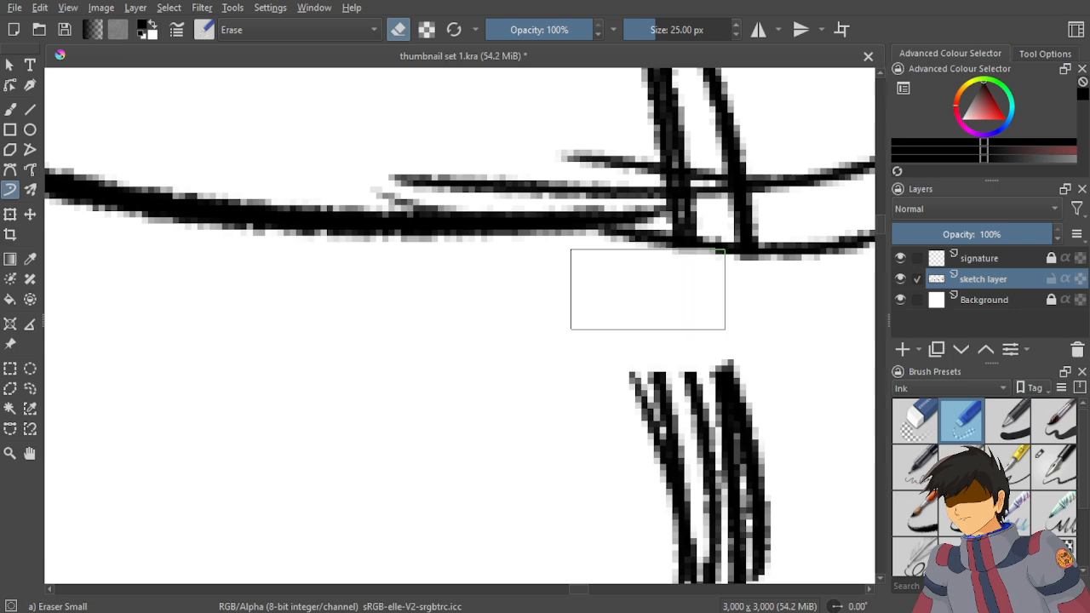
pyautogui.scroll(-2, 706, 378)
pyautogui.press('e')
pyautogui.scroll(-4, 500, 237)
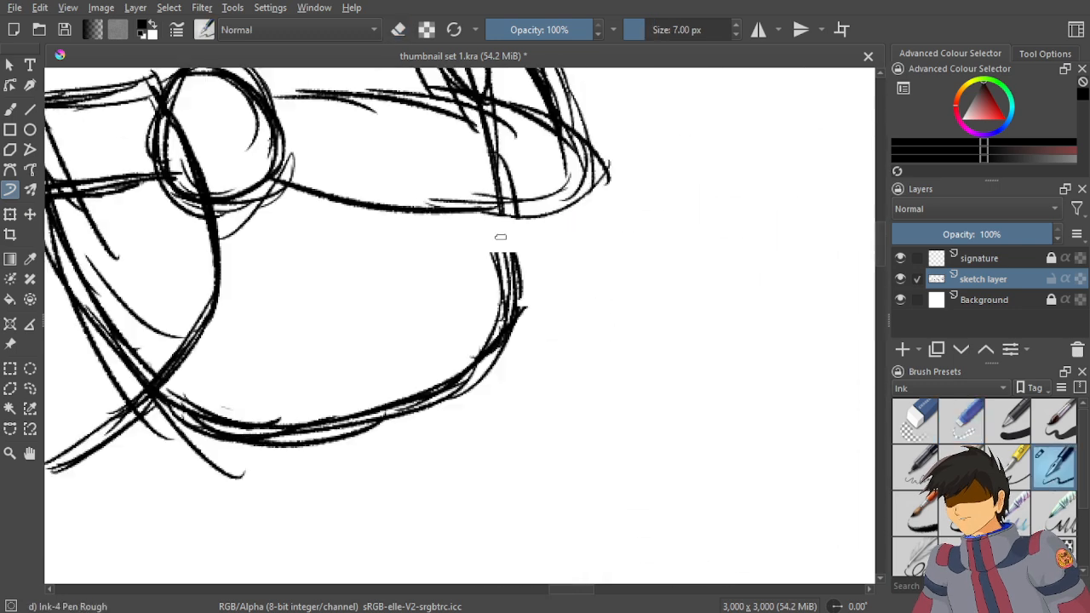
pyautogui.scroll(-3, 501, 236)
pyautogui.scroll(3, 566, 301)
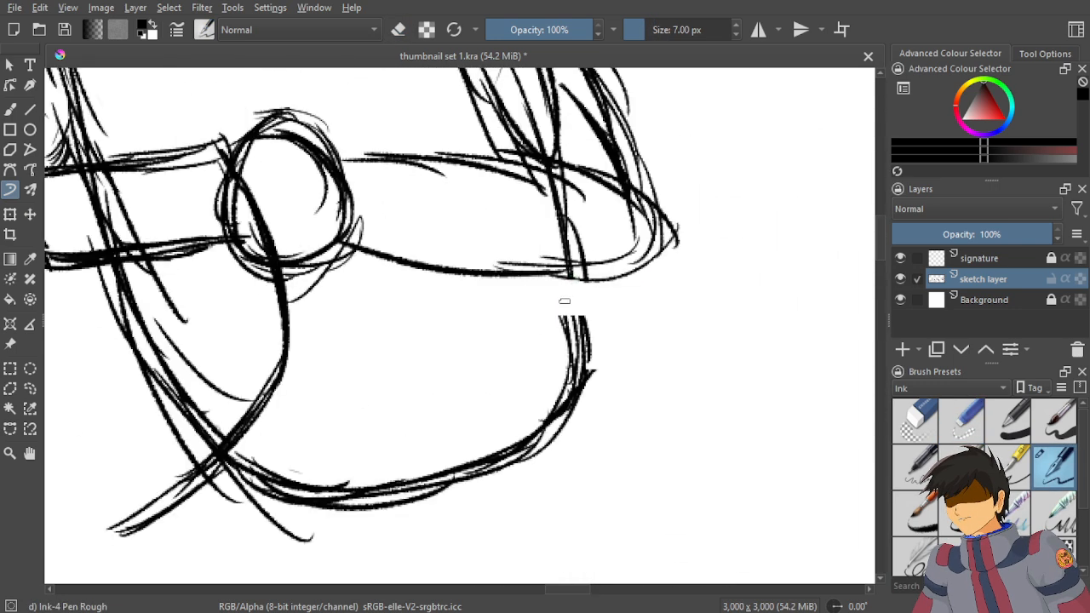
# Extend the torso's right side with curved strokes from its cut upper ends to the underside of the forearm.
pyautogui.scroll(2, 565, 300)
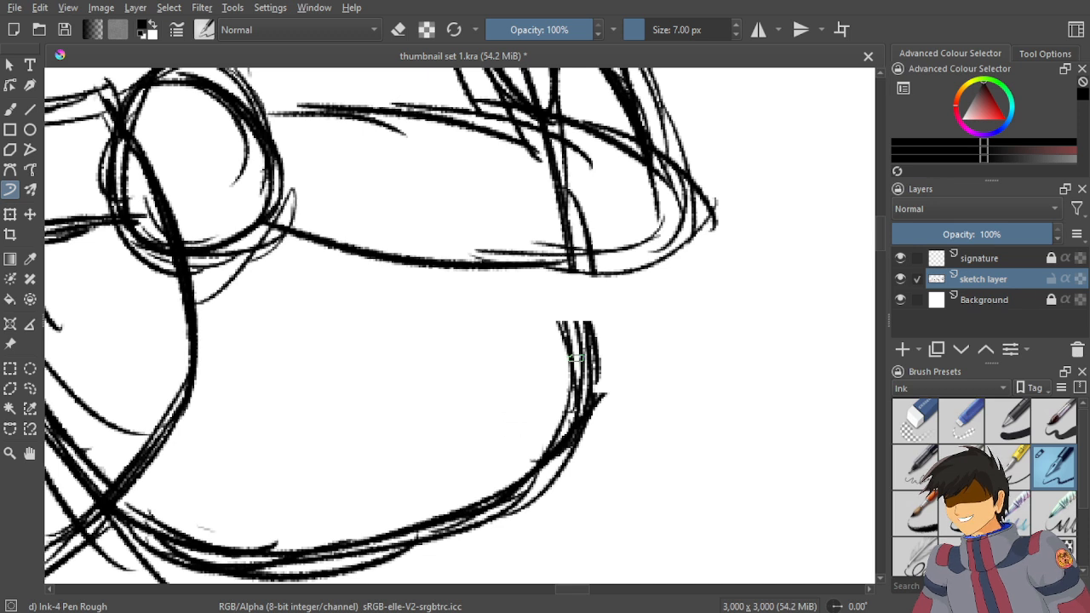
pyautogui.moveTo(546, 279)
pyautogui.mouseDown()
pyautogui.moveTo(585, 323)
pyautogui.moveTo(567, 329)
pyautogui.moveTo(556, 312)
pyautogui.moveTo(564, 285)
pyautogui.moveTo(552, 306)
pyautogui.moveTo(584, 349)
pyautogui.mouseUp()
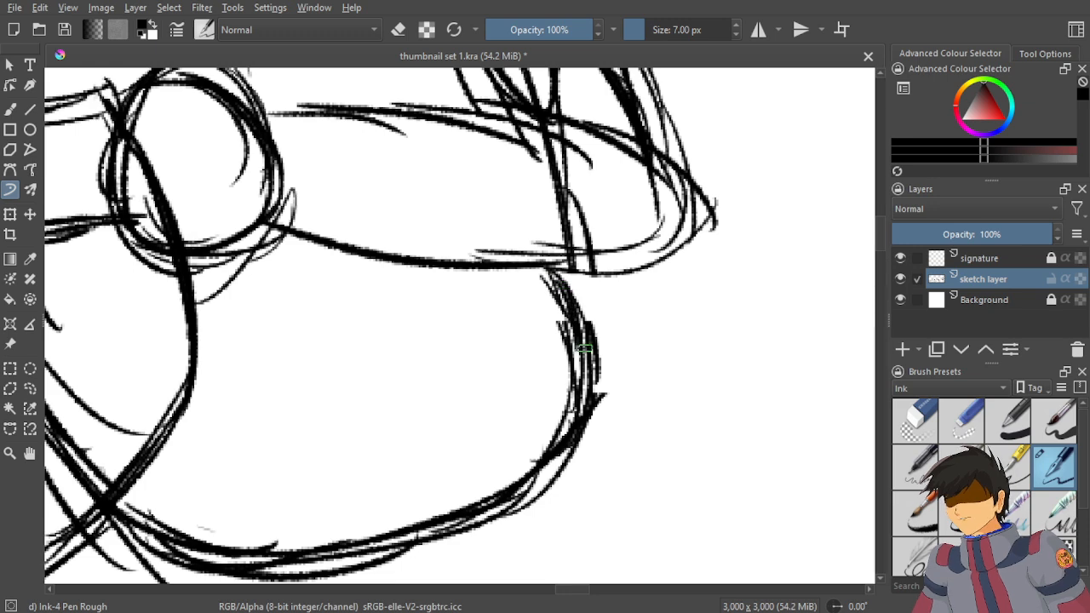
pyautogui.scroll(-4, 584, 349)
pyautogui.scroll(1, 584, 349)
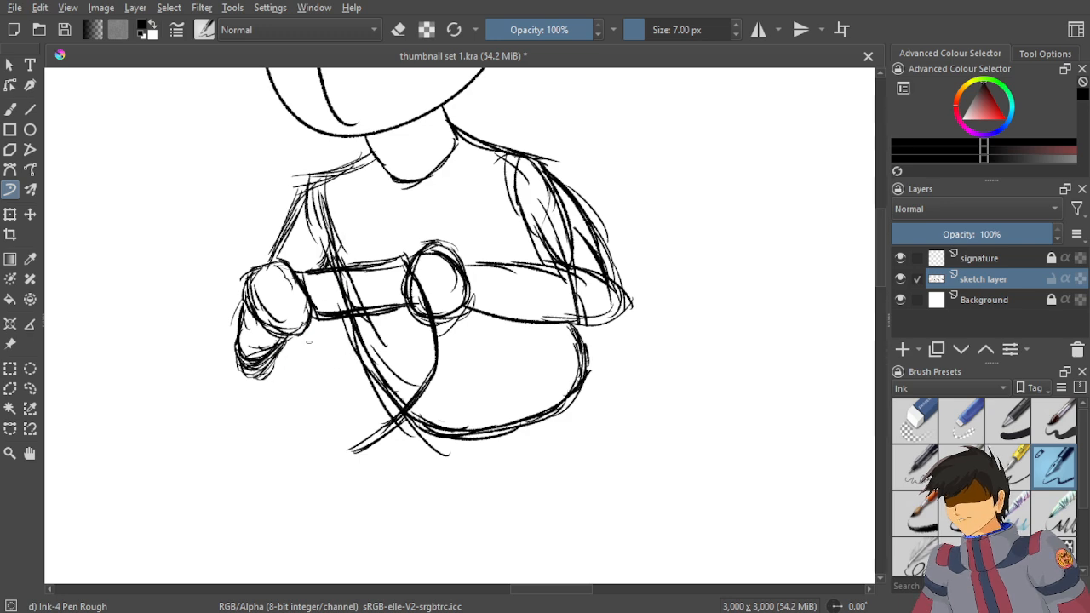
# Reinforce the inner edge of the third figure's right upper arm with a short stroke along its middle.
pyautogui.scroll(-3, 277, 319)
pyautogui.moveTo(255, 305); pyautogui.dragTo(391, 292)
pyautogui.scroll(4, 449, 287)
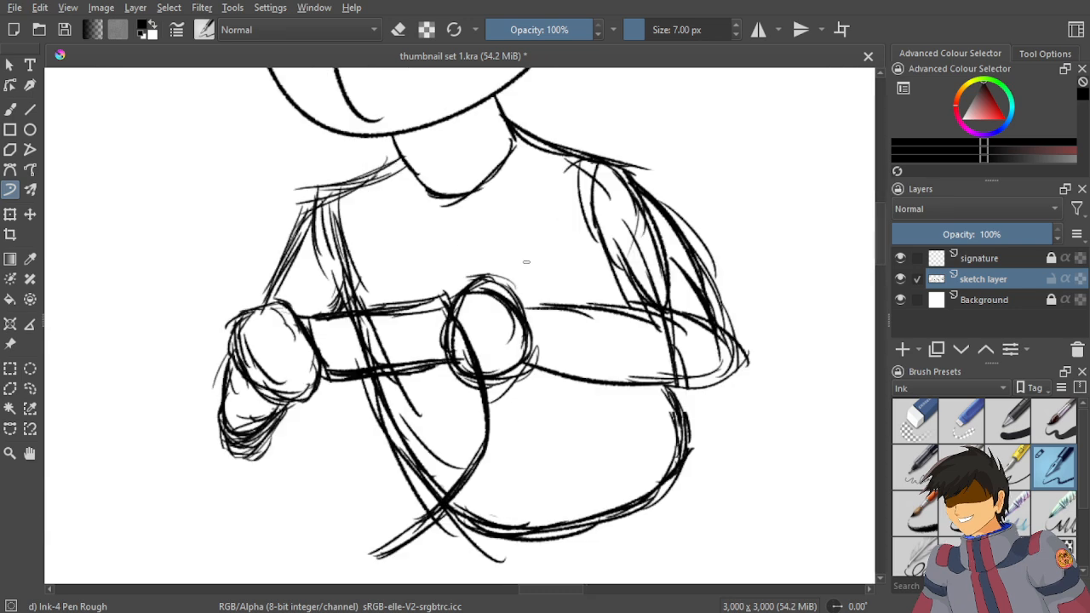
pyautogui.scroll(2, 526, 262)
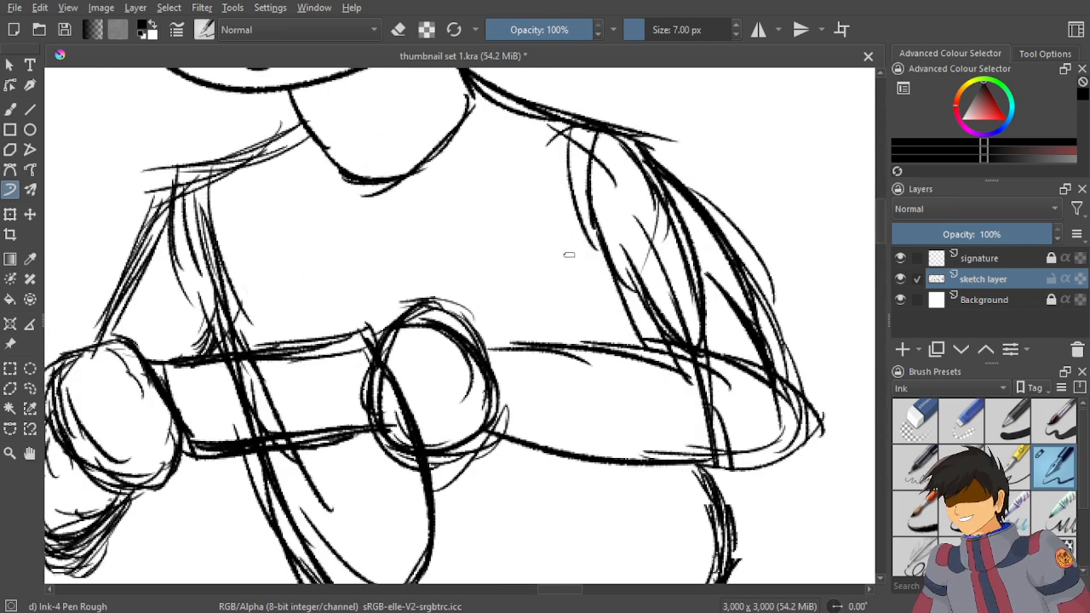
pyautogui.moveTo(586, 245)
pyautogui.mouseDown()
pyautogui.moveTo(642, 345)
pyautogui.moveTo(632, 296)
pyautogui.mouseUp()
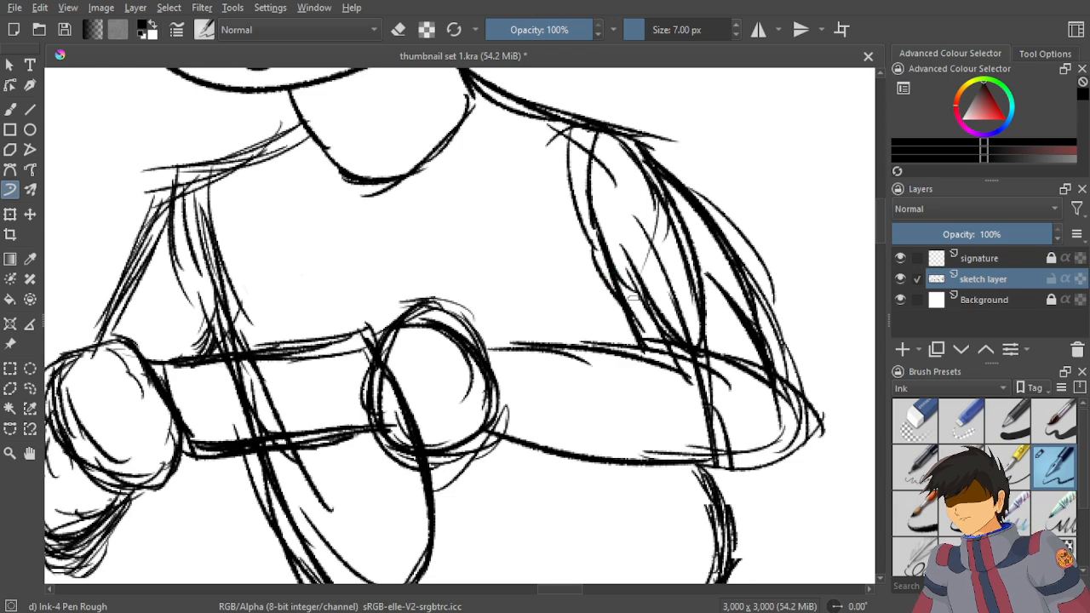
pyautogui.scroll(-4, 510, 323)
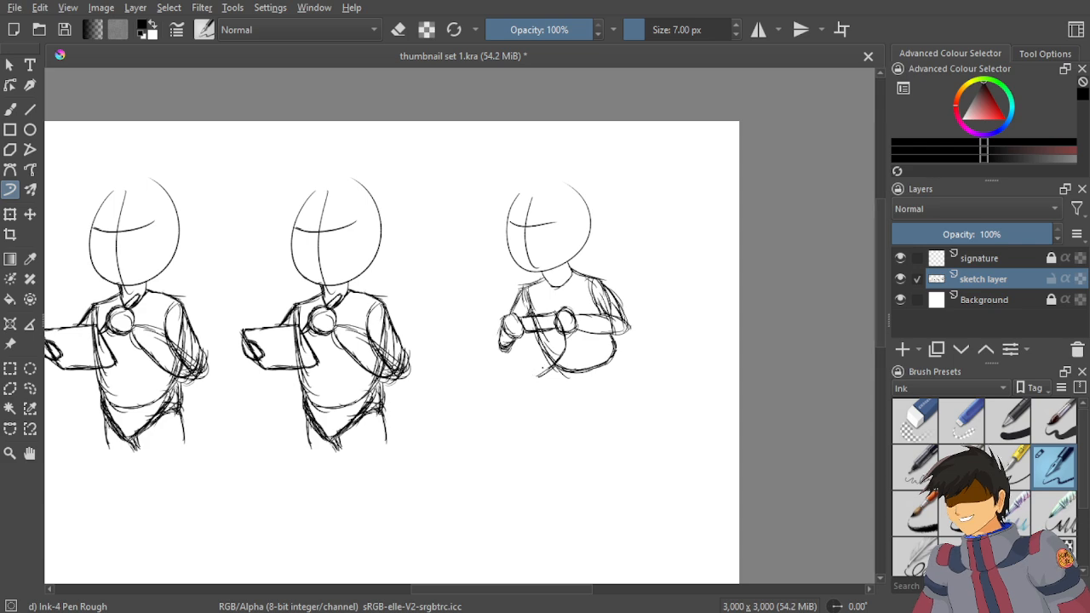
pyautogui.scroll(2, 532, 366)
pyautogui.scroll(3, 608, 414)
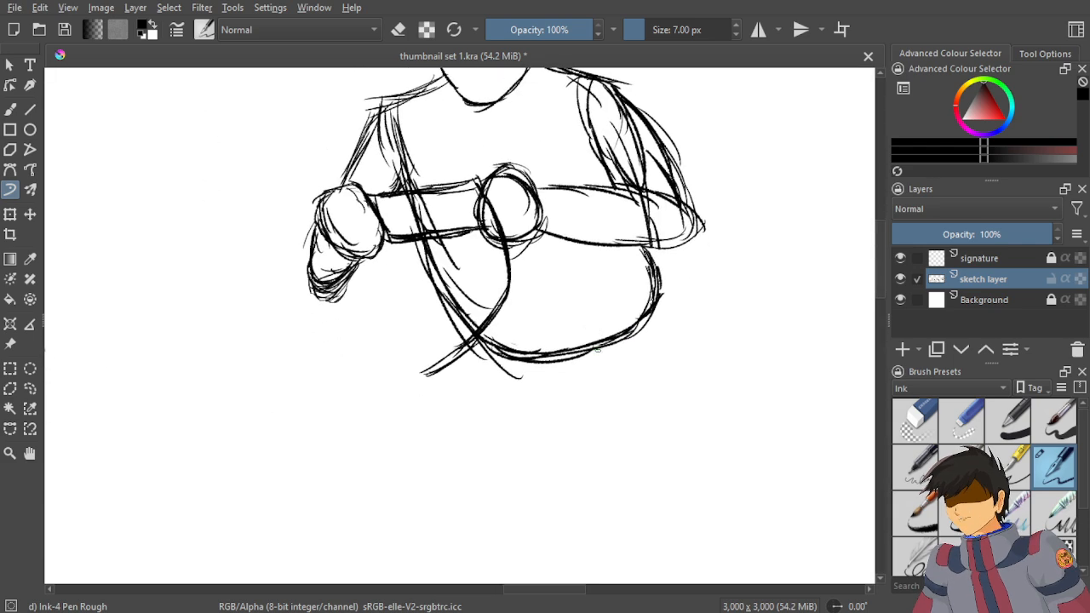
pyautogui.scroll(-3, 596, 358)
pyautogui.scroll(4, 622, 352)
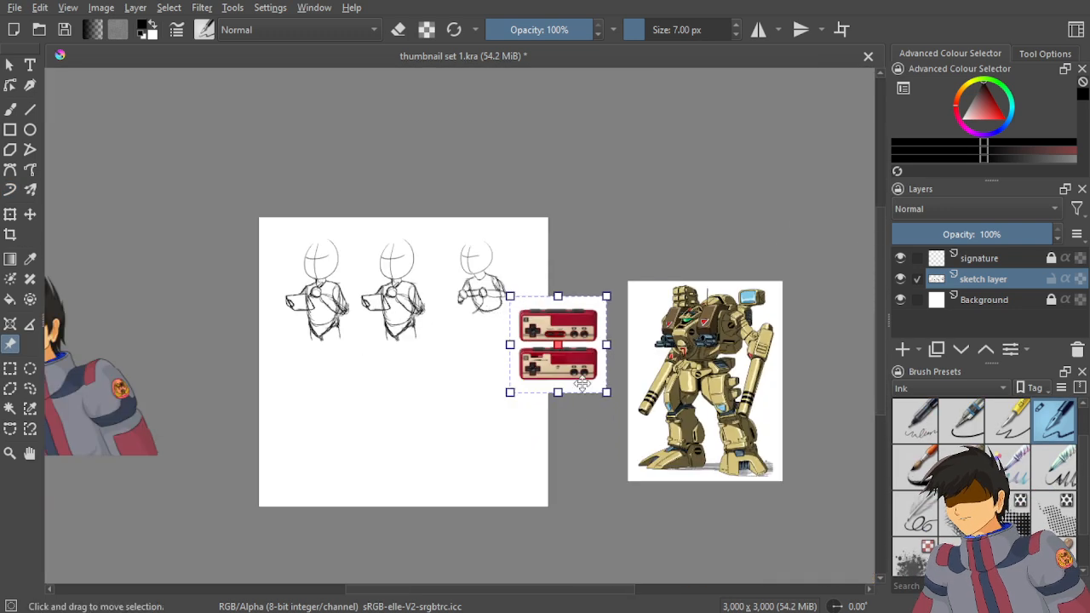
# Move the red game controller reference image off the canvas edge to a spot above the mech reference.
pyautogui.scroll(2, 555, 343)
pyautogui.moveTo(531, 319); pyautogui.dragTo(732, 87)
pyautogui.scroll(-3, 548, 263)
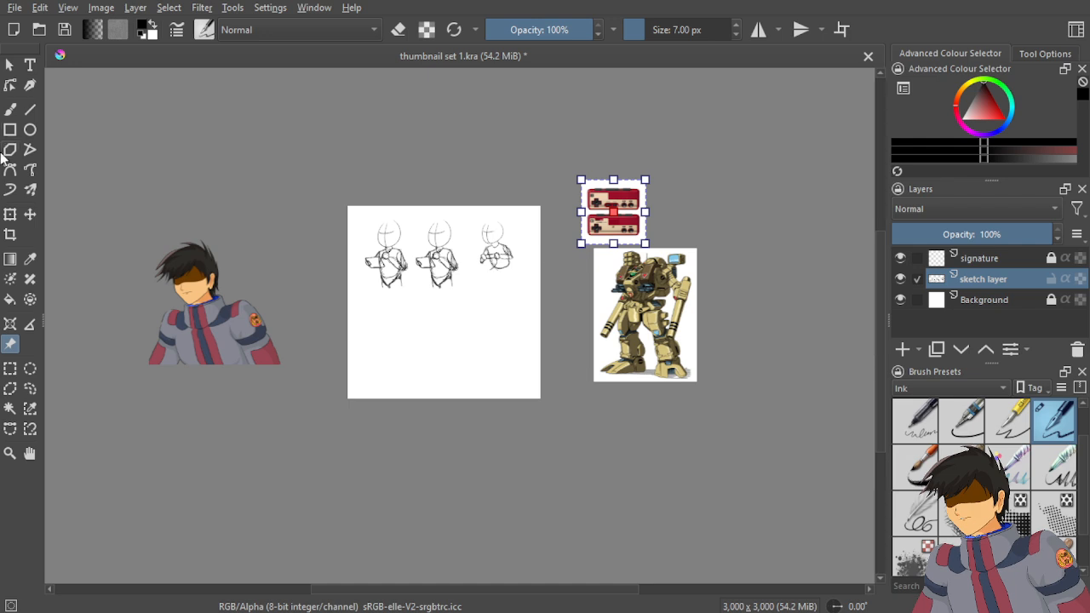
# Return to the Dynamic Brush tool and save the drawing.
pyautogui.click(10, 191)
pyautogui.scroll(1, 614, 293)
pyautogui.moveTo(422, 248); pyautogui.dragTo(463, 293)
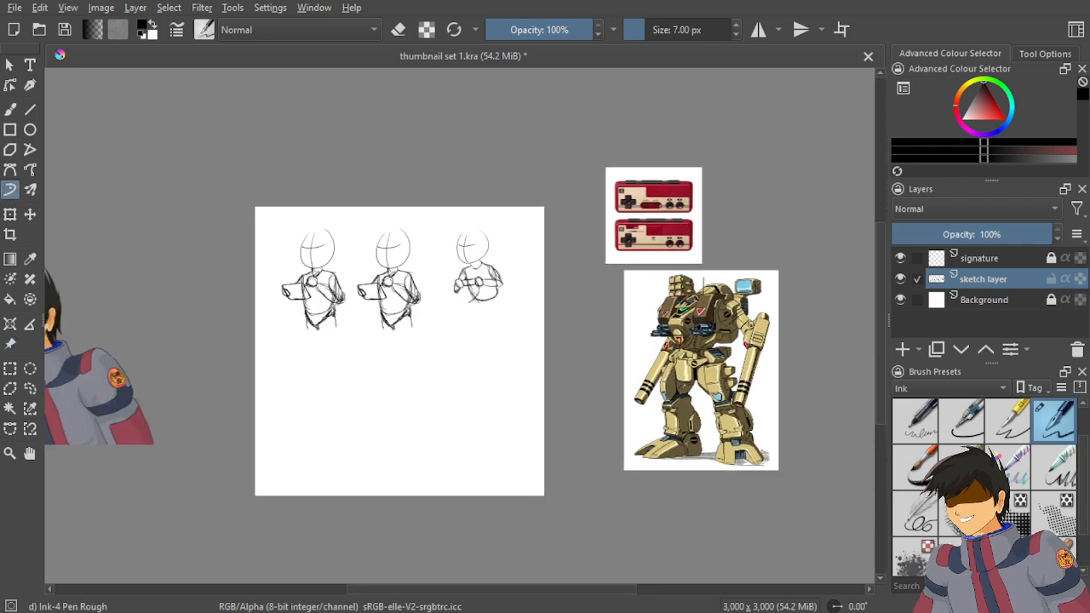
pyautogui.scroll(2, 469, 234)
pyautogui.scroll(-3, 475, 272)
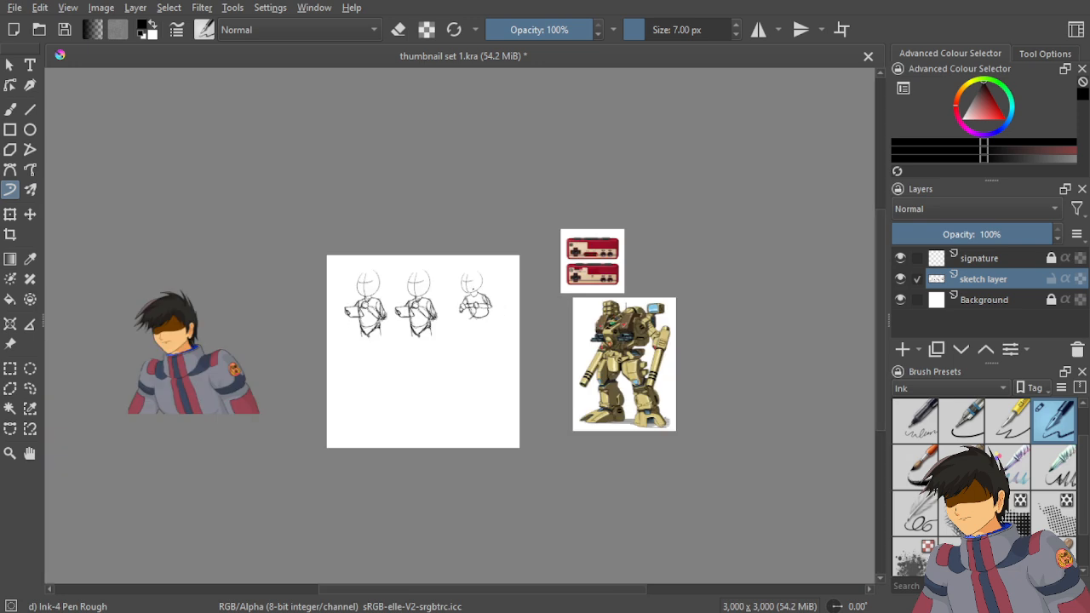
pyautogui.hotkey('ctrl', 's')
pyautogui.scroll(1, 482, 332)
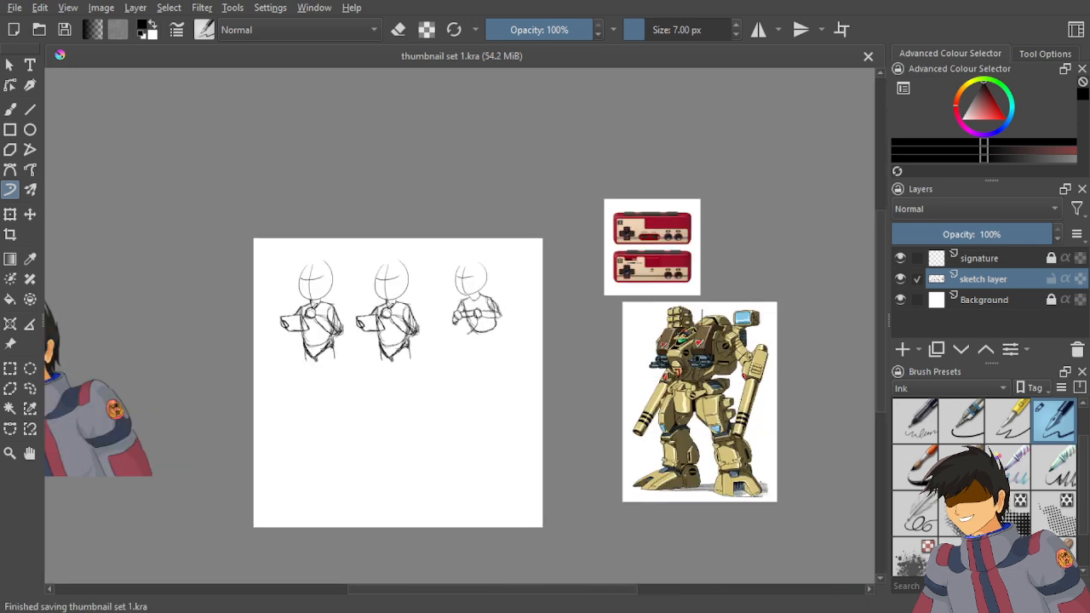
# Erase the tapered shape below the third figure's left hand oval with the small eraser, and return to the ink pen.
pyautogui.scroll(3, 485, 281)
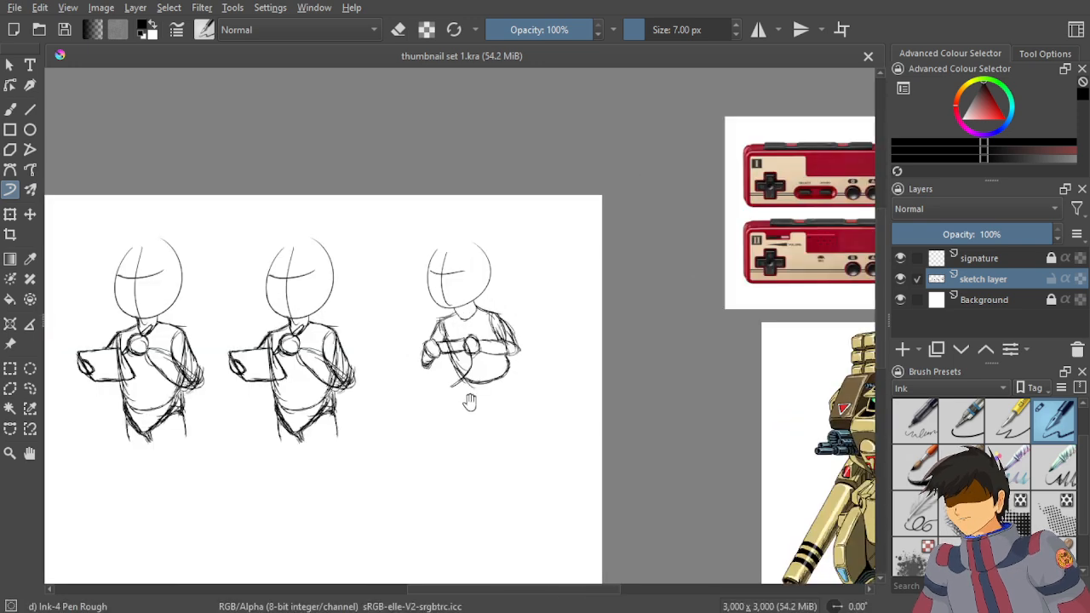
pyautogui.moveTo(470, 407); pyautogui.dragTo(474, 354)
pyautogui.scroll(2, 469, 290)
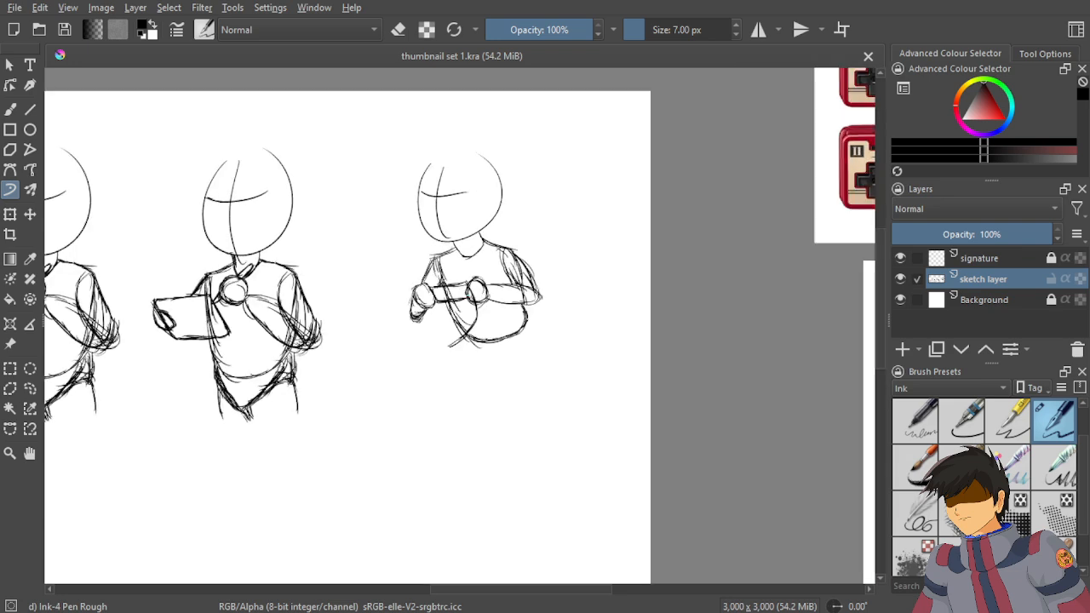
pyautogui.scroll(1, 943, 419)
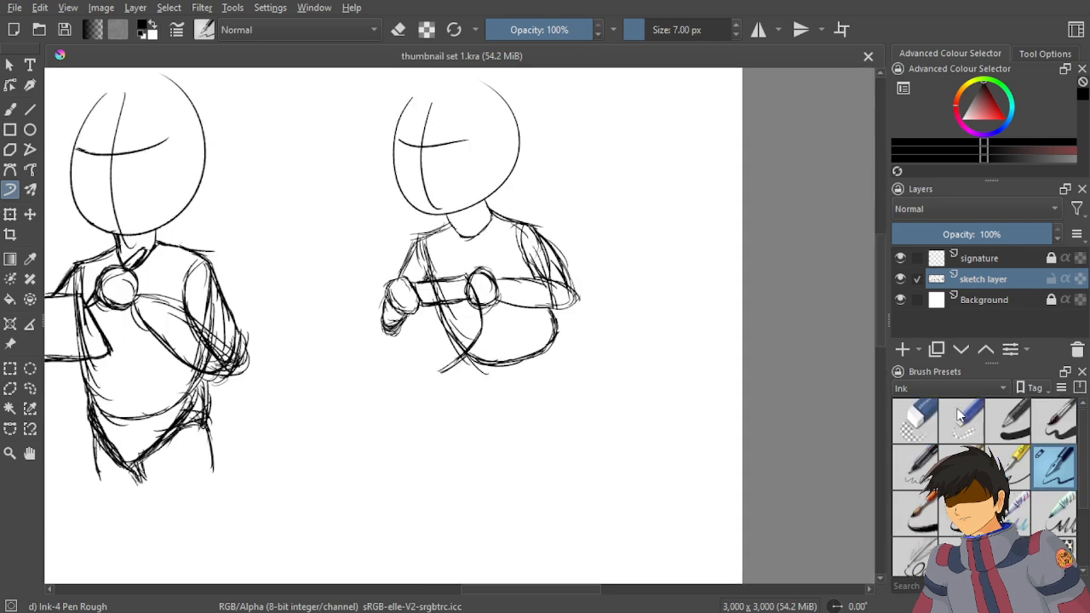
pyautogui.click(962, 421)
pyautogui.scroll(2, 381, 320)
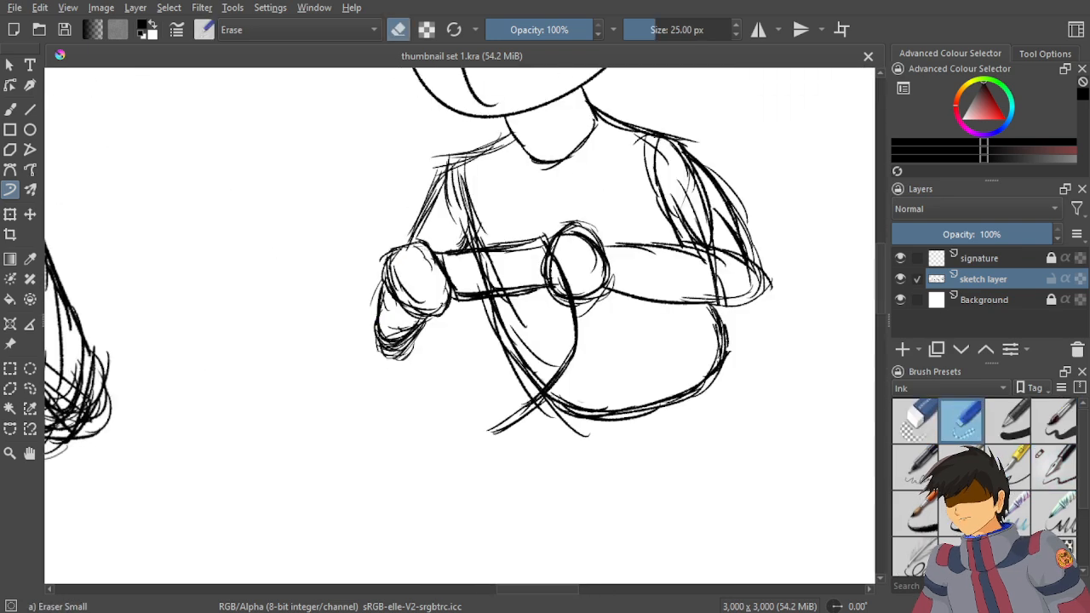
pyautogui.scroll(1, 307, 321)
pyautogui.moveTo(387, 316)
pyautogui.mouseDown()
pyautogui.moveTo(442, 381)
pyautogui.moveTo(389, 372)
pyautogui.mouseUp()
pyautogui.scroll(1, 462, 365)
pyautogui.scroll(1, 462, 365)
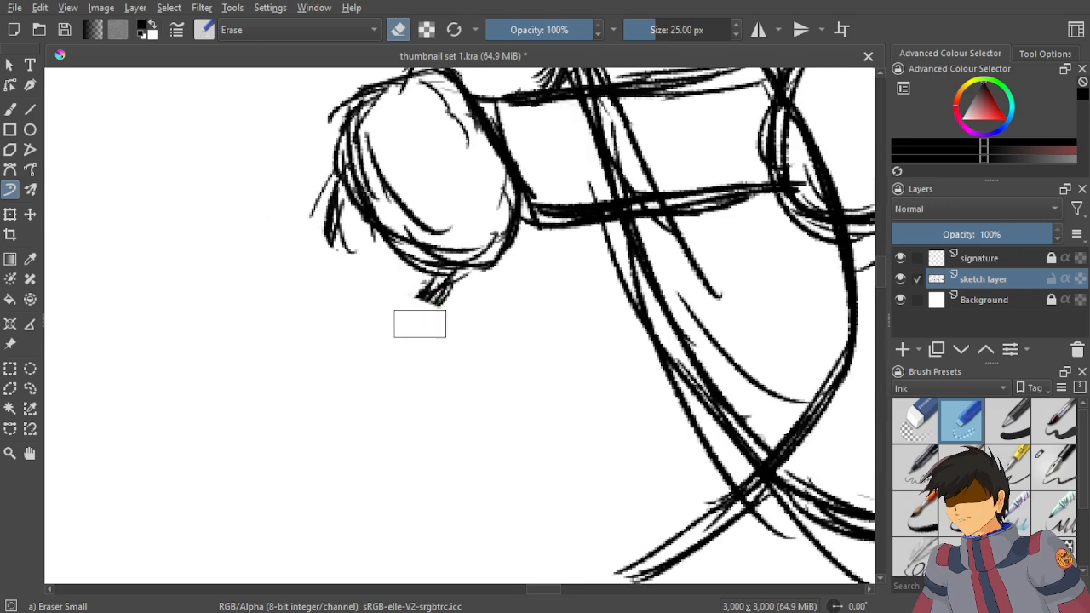
pyautogui.scroll(-3, 404, 345)
pyautogui.click(1054, 467)
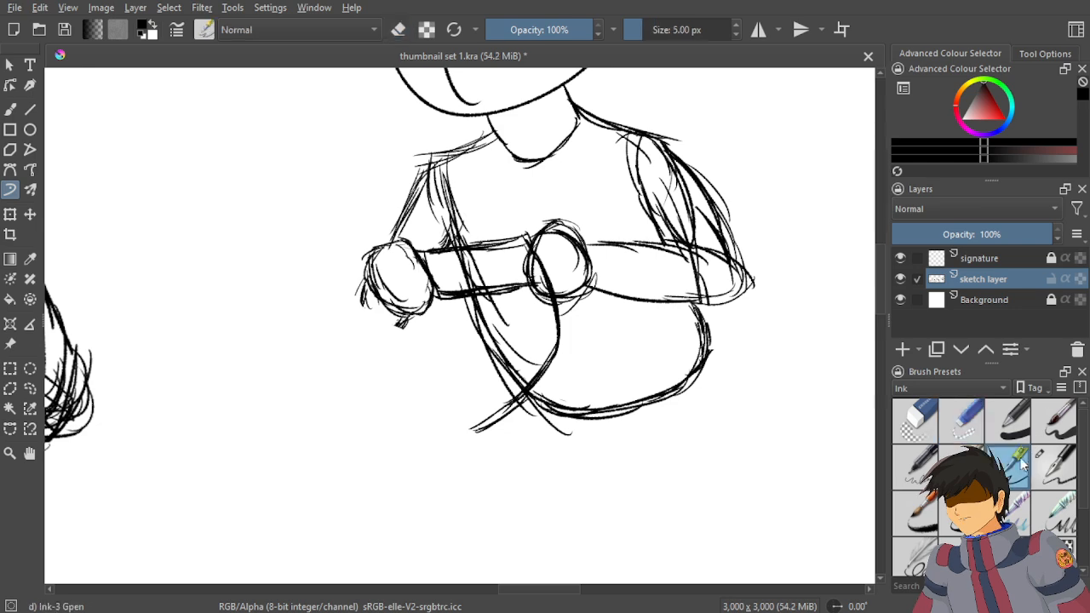
# Draw a short rounded shape under the left hand oval, joining the remaining stroke stubs with curved strokes.
pyautogui.scroll(5, 380, 312)
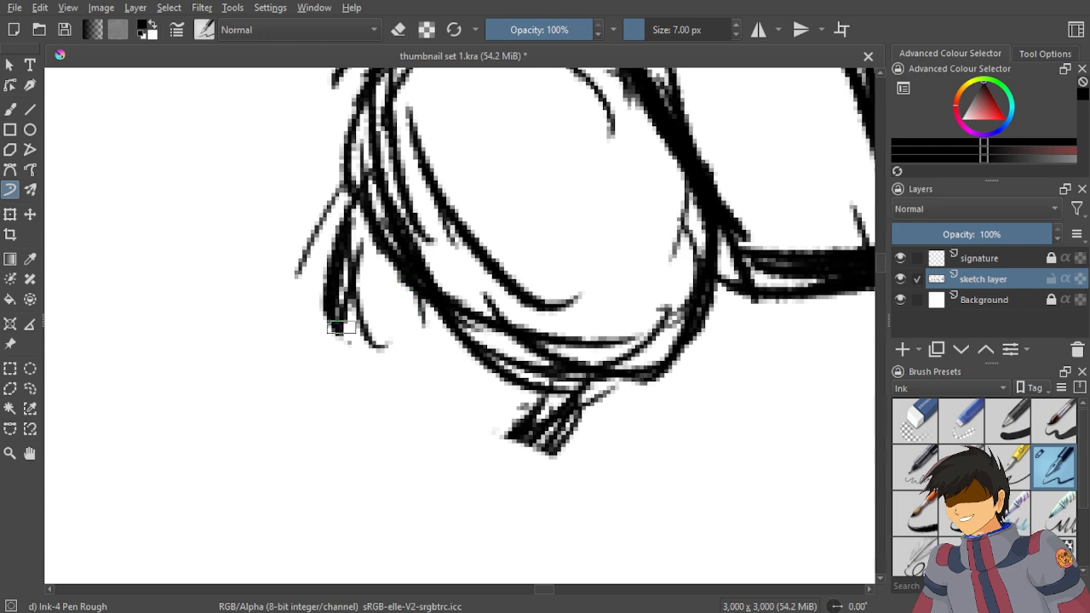
pyautogui.moveTo(337, 326); pyautogui.dragTo(470, 430)
pyautogui.moveTo(375, 384)
pyautogui.mouseDown()
pyautogui.moveTo(444, 424)
pyautogui.moveTo(494, 418)
pyautogui.moveTo(524, 396)
pyautogui.mouseUp()
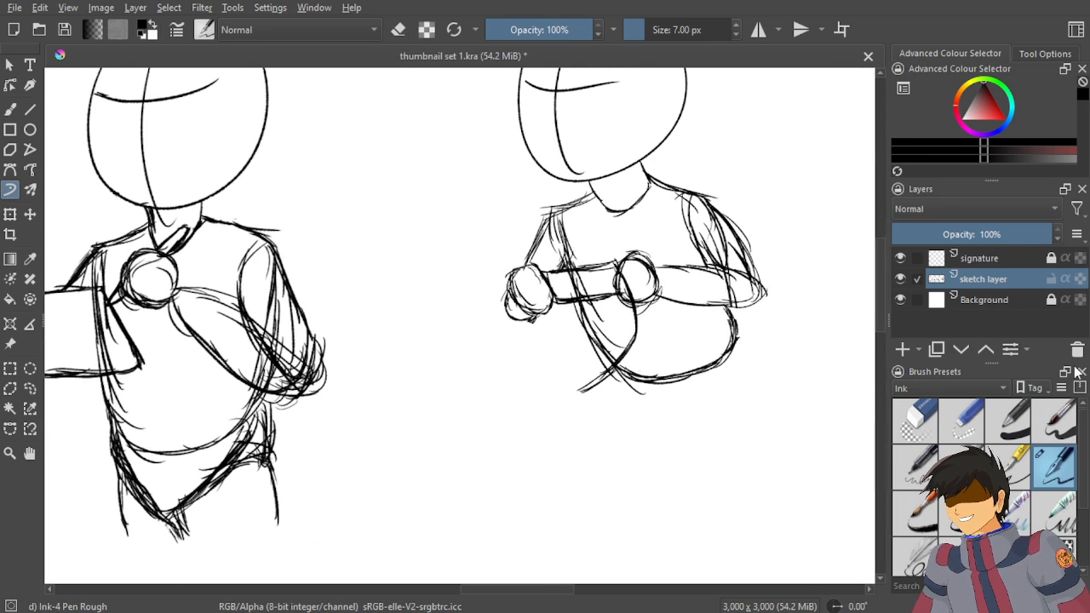
# Clean up the strokes beneath the hand's rounded shape with the small eraser, return to the ink pen, and save the drawing.
pyautogui.click(960, 421)
pyautogui.scroll(3, 613, 341)
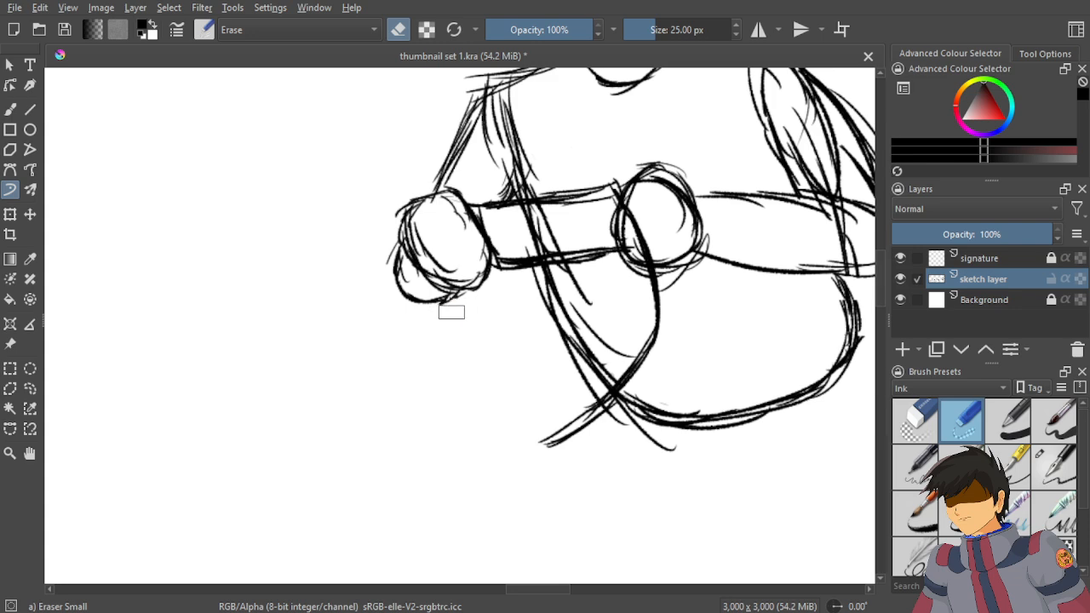
pyautogui.scroll(-5, 410, 341)
pyautogui.click(1054, 467)
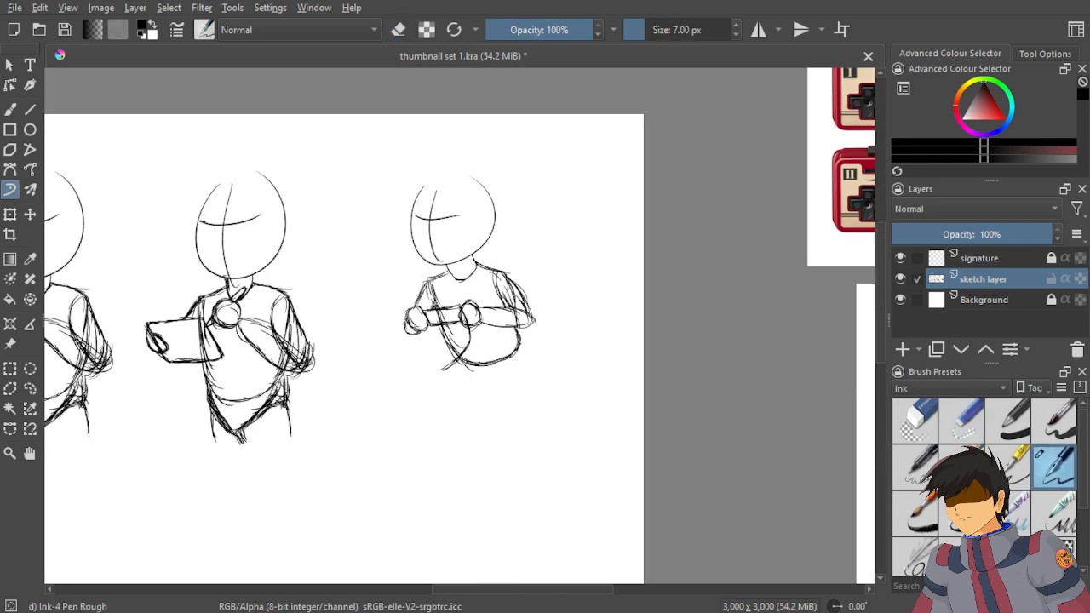
pyautogui.press('-')
pyautogui.hotkey('ctrl', 's')
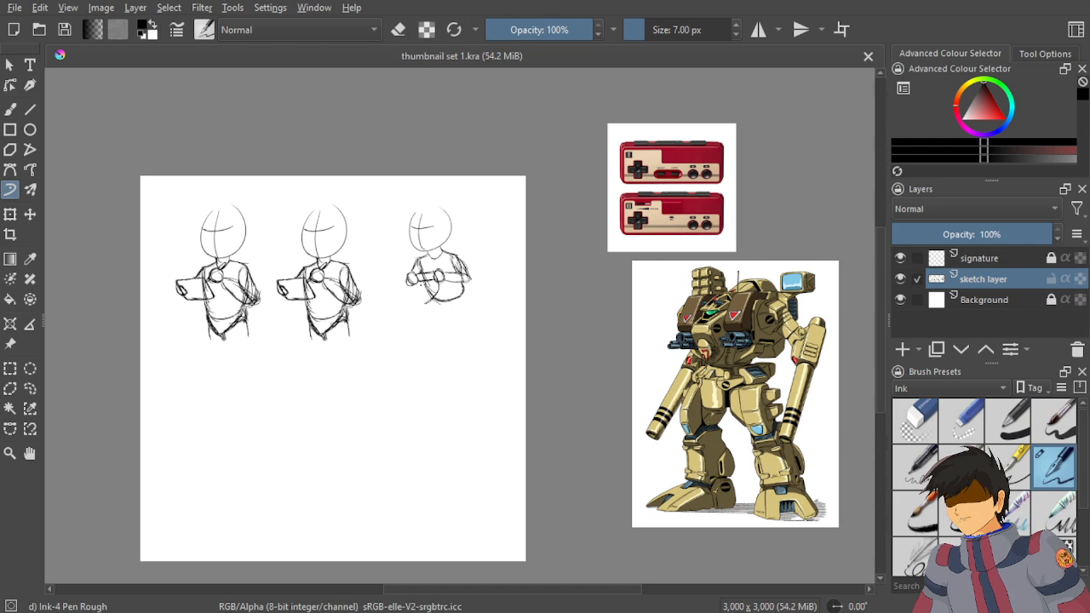
# Draw the third figure's right hip line as a short stroke slanting down from the torso's lower right side.
pyautogui.scroll(6, 478, 307)
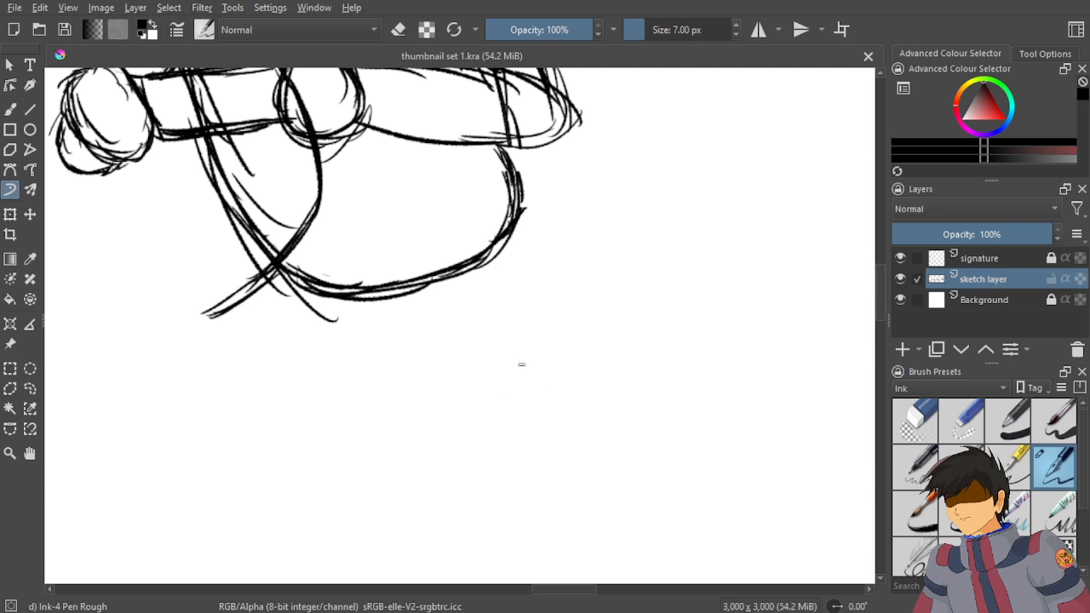
pyautogui.moveTo(530, 206); pyautogui.dragTo(556, 249)
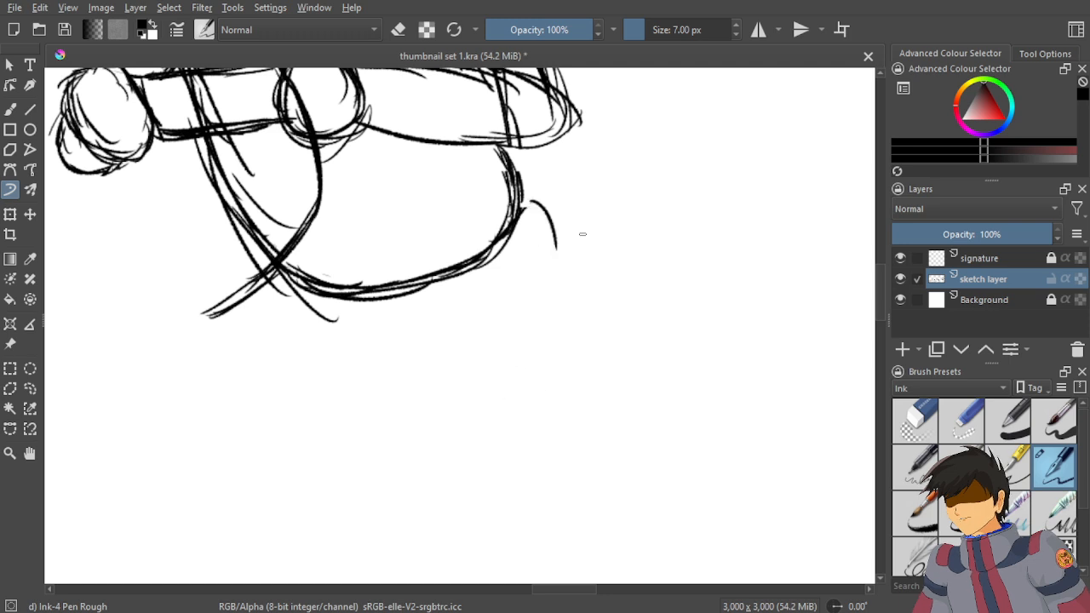
pyautogui.hotkey('ctrl', 'z')
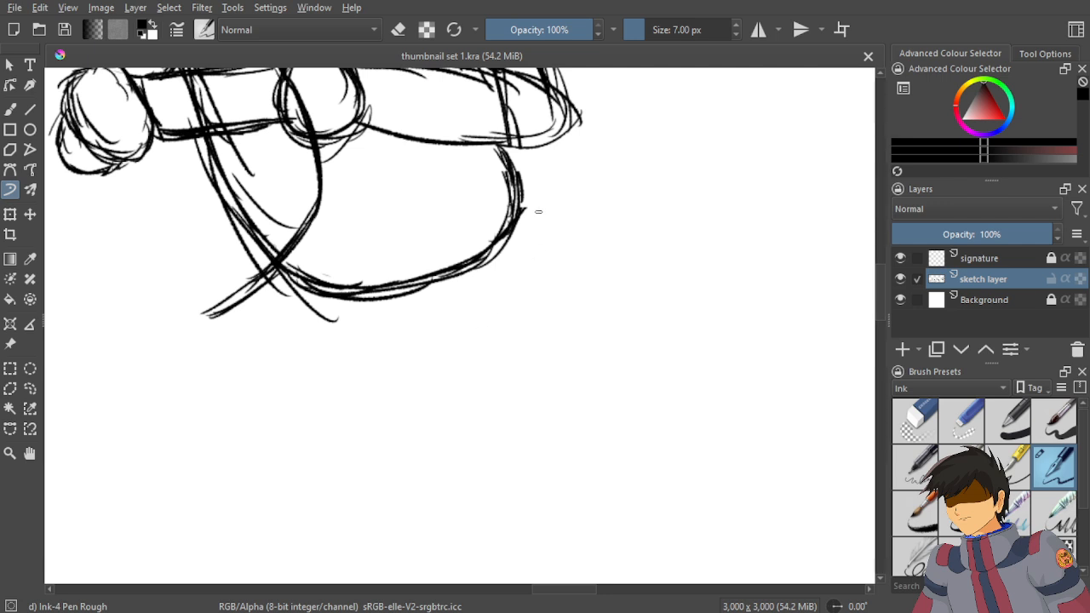
pyautogui.moveTo(532, 202); pyautogui.dragTo(552, 282)
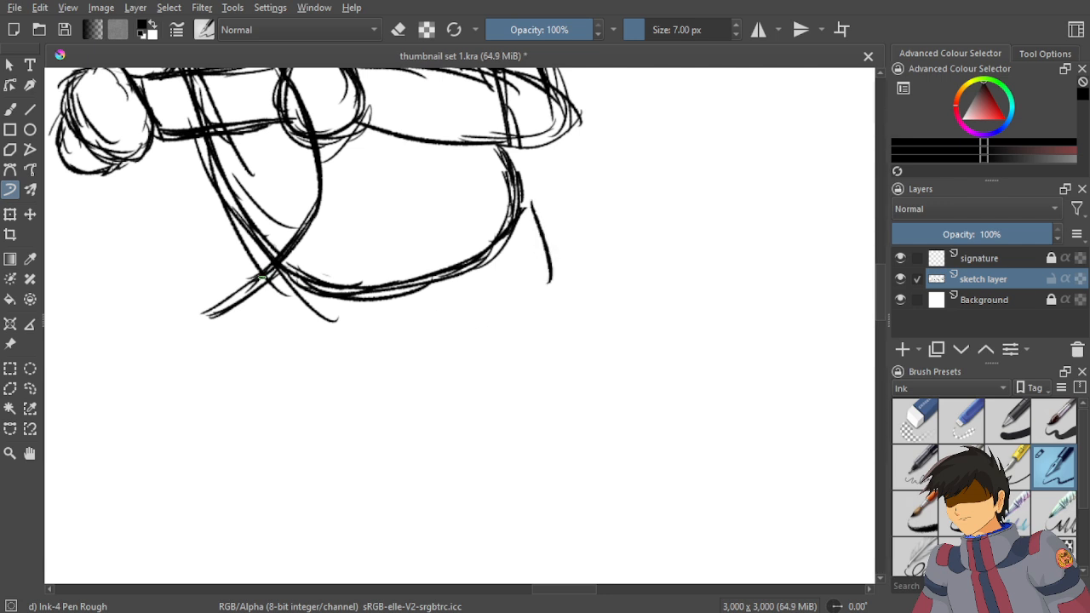
# Sketch a V-shaped pelvis below the torso curve, with layered strokes rising from its lower tip to the right hip line.
pyautogui.moveTo(261, 276); pyautogui.dragTo(329, 369)
pyautogui.moveTo(281, 283)
pyautogui.mouseDown()
pyautogui.moveTo(334, 337)
pyautogui.moveTo(323, 345)
pyautogui.moveTo(356, 359)
pyautogui.moveTo(399, 411)
pyautogui.moveTo(445, 418)
pyautogui.moveTo(454, 389)
pyautogui.mouseUp()
pyautogui.moveTo(439, 415)
pyautogui.mouseDown()
pyautogui.moveTo(488, 308)
pyautogui.moveTo(509, 320)
pyautogui.mouseUp()
pyautogui.moveTo(438, 380); pyautogui.dragTo(528, 279)
pyautogui.moveTo(479, 328)
pyautogui.mouseDown()
pyautogui.moveTo(555, 281)
pyautogui.moveTo(459, 345)
pyautogui.moveTo(428, 434)
pyautogui.moveTo(476, 317)
pyautogui.moveTo(523, 277)
pyautogui.mouseUp()
pyautogui.moveTo(464, 325); pyautogui.dragTo(503, 297)
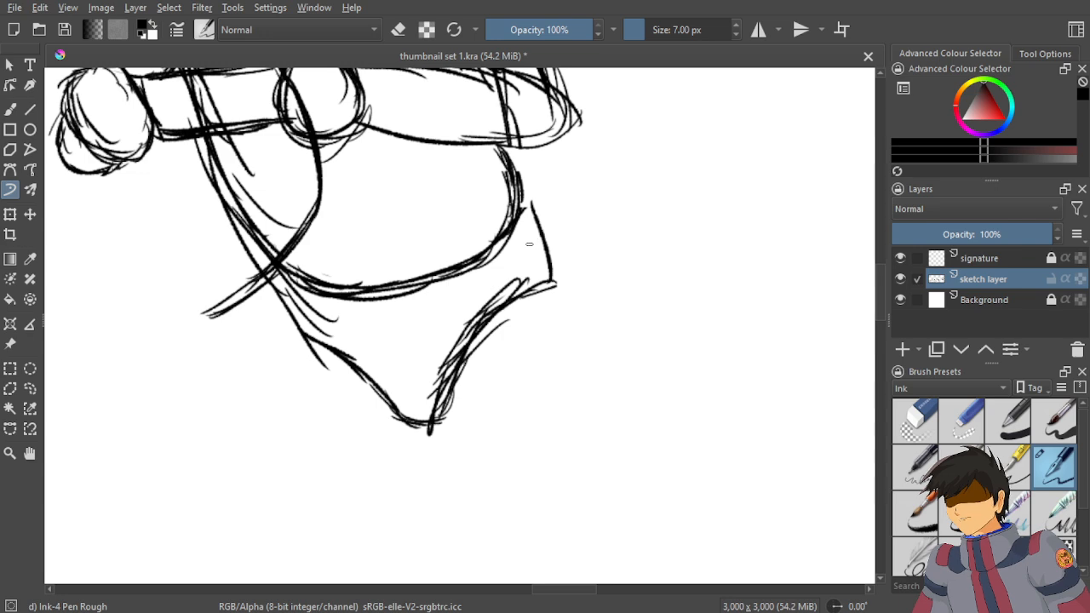
# Compare the third figure's torso and pelvis with the two neighbouring thumbnail figures and examine its overall proportions.
pyautogui.scroll(-5, 532, 244)
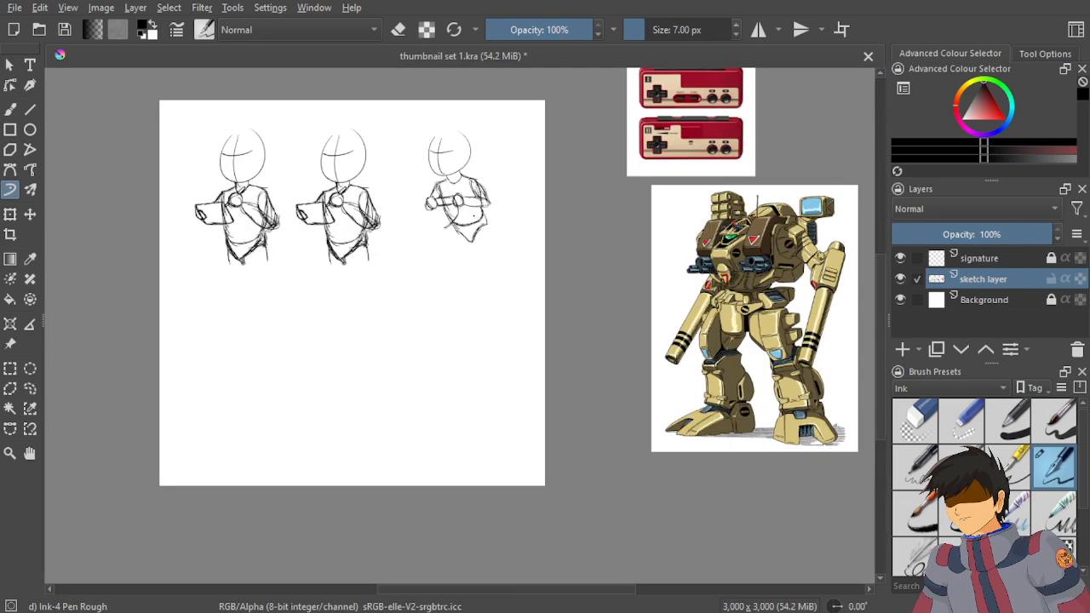
pyautogui.scroll(2, 476, 209)
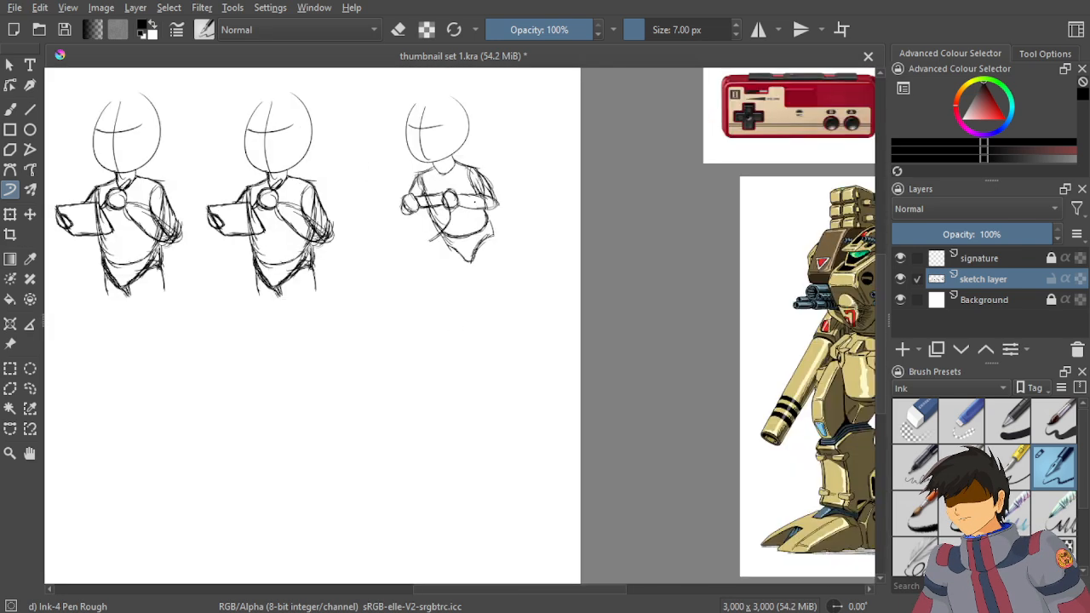
pyautogui.scroll(3, 468, 170)
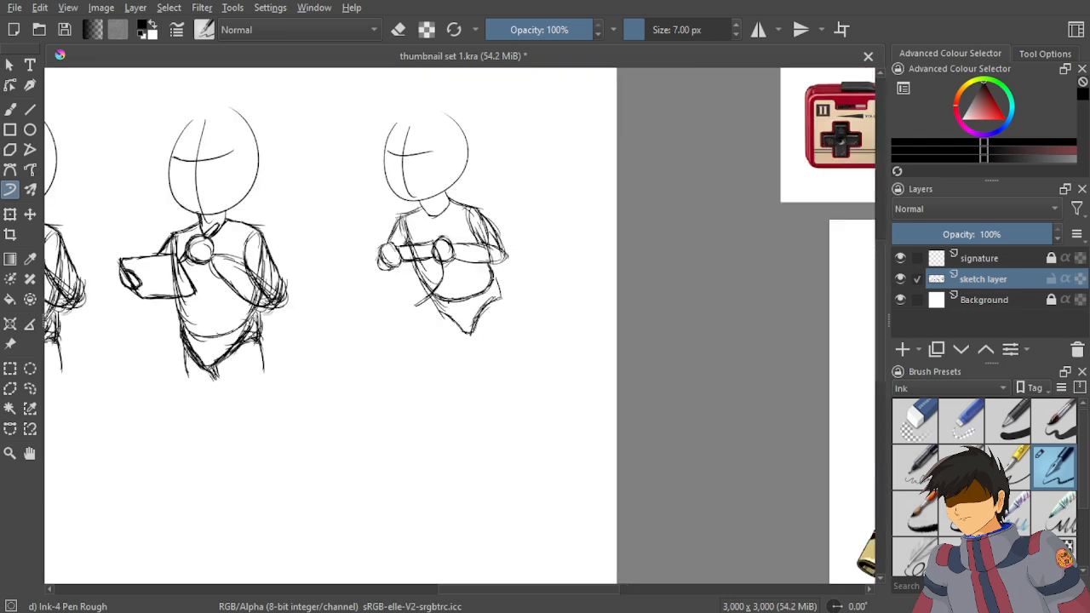
pyautogui.scroll(-2, 451, 246)
pyautogui.scroll(-2, 451, 246)
pyautogui.scroll(1, 473, 255)
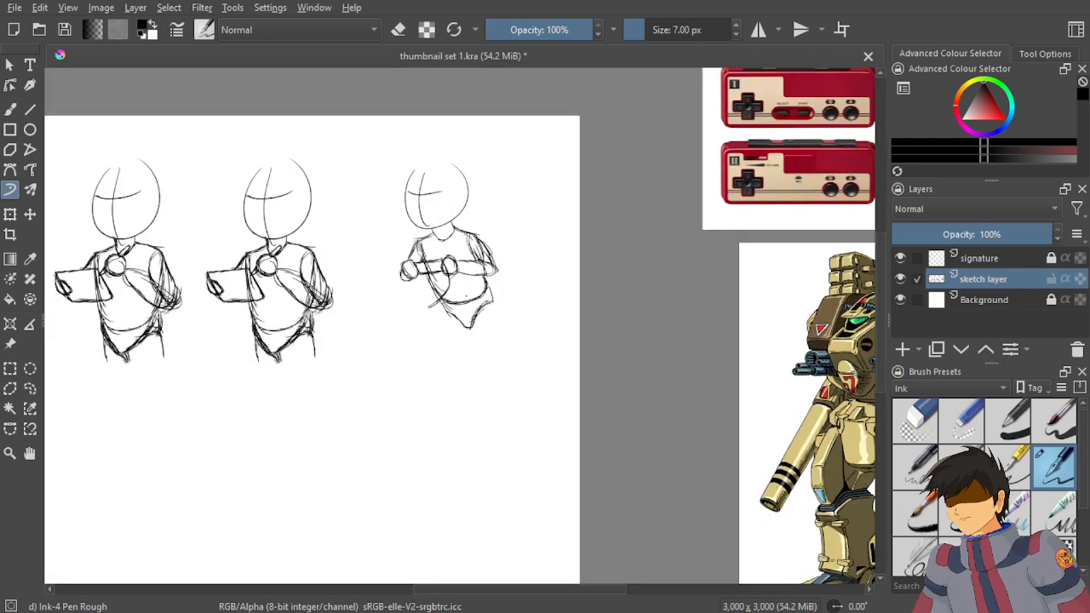
pyautogui.scroll(-2, 472, 255)
pyautogui.scroll(1, 473, 256)
pyautogui.scroll(3, 464, 278)
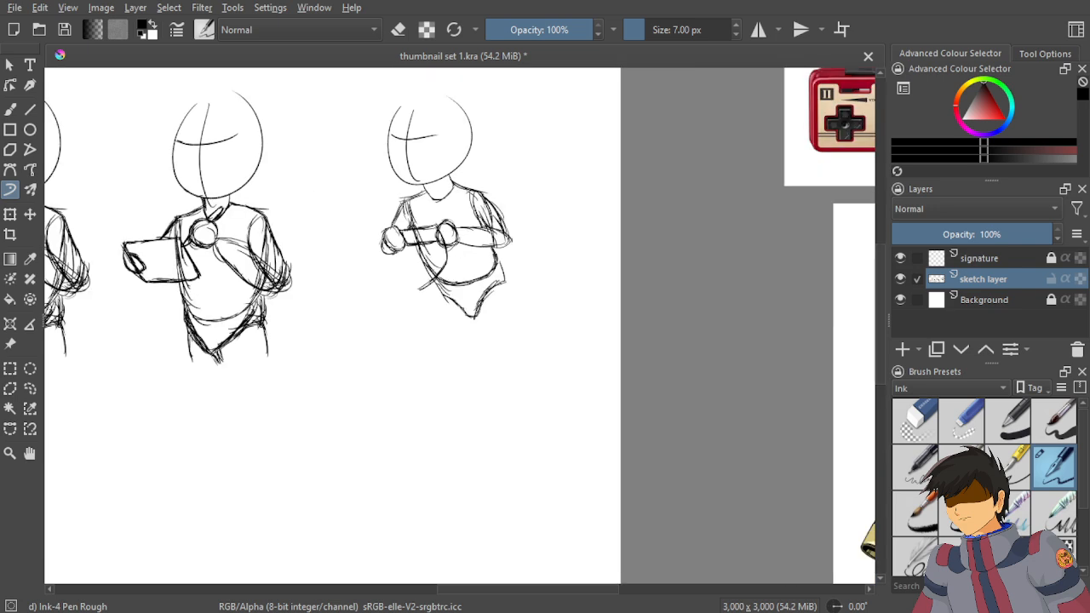
pyautogui.scroll(1, 467, 297)
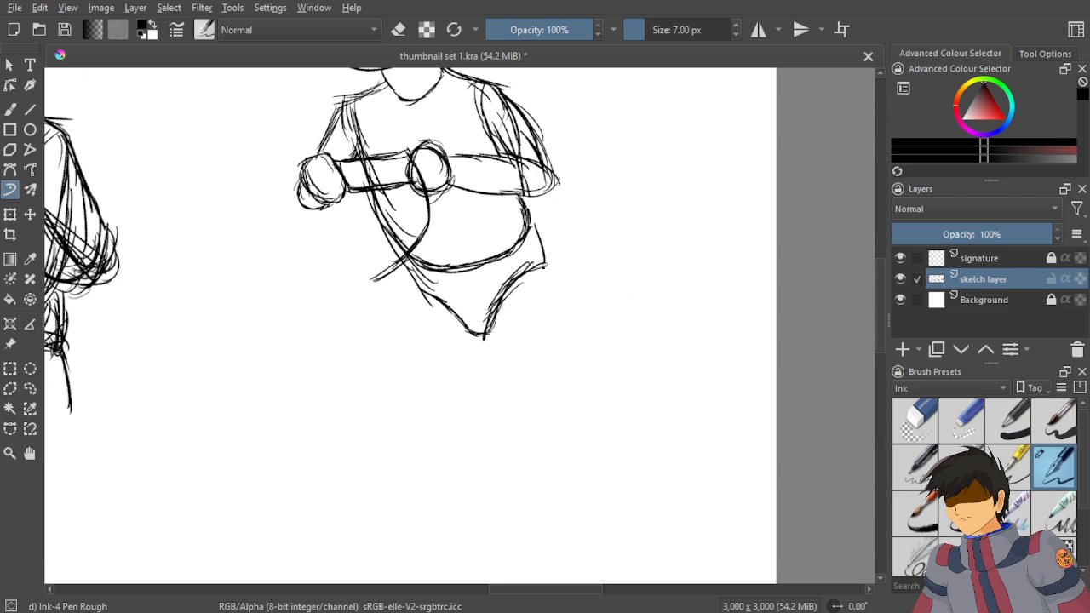
pyautogui.scroll(-3, 487, 371)
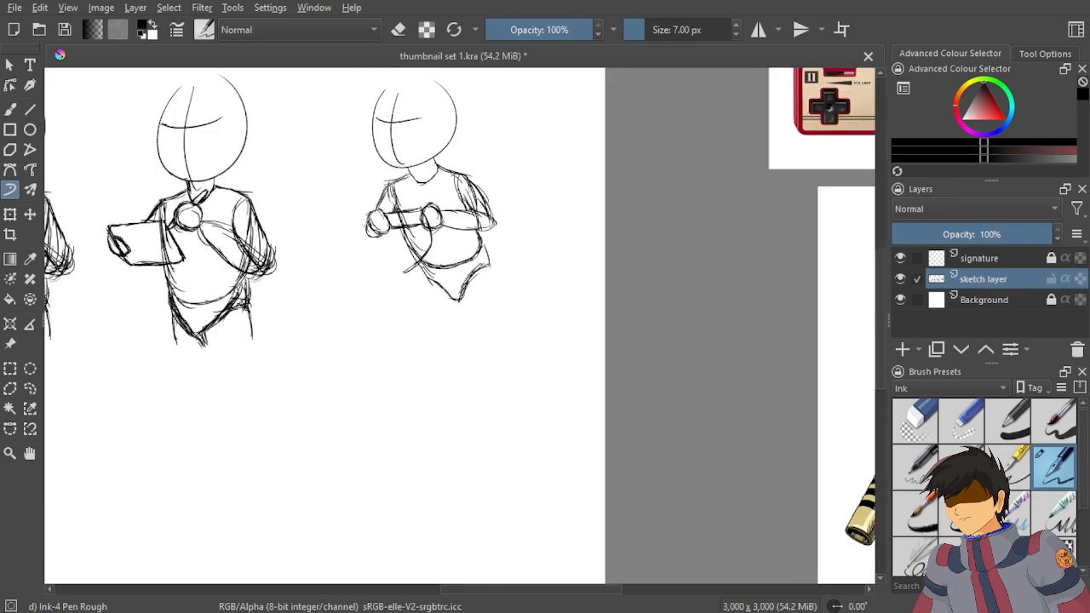
pyautogui.scroll(3, 407, 276)
pyautogui.click(961, 420)
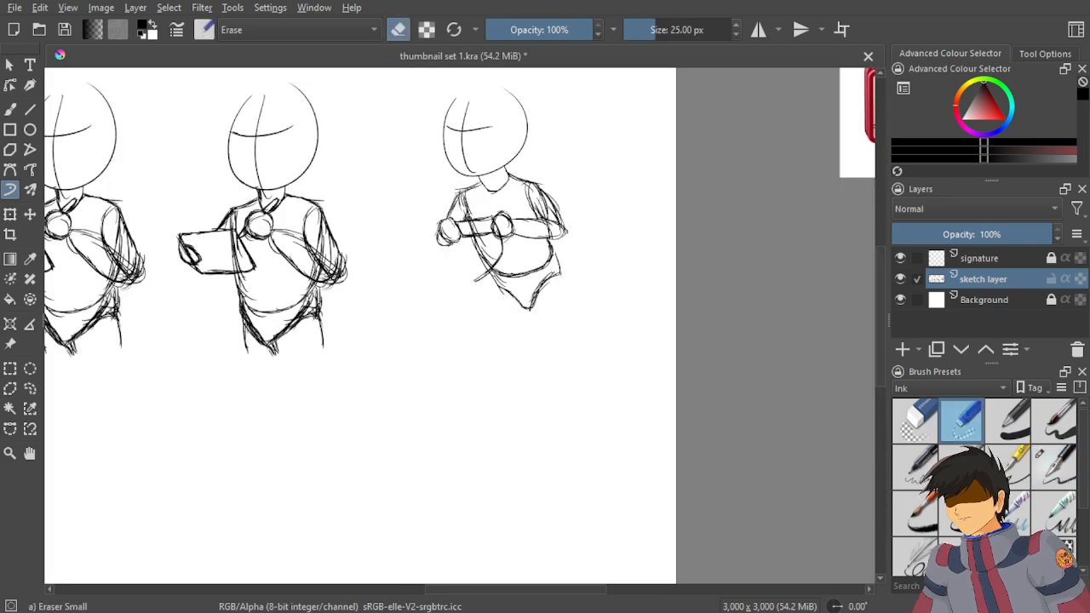
pyautogui.scroll(3, 572, 299)
pyautogui.click(1054, 464)
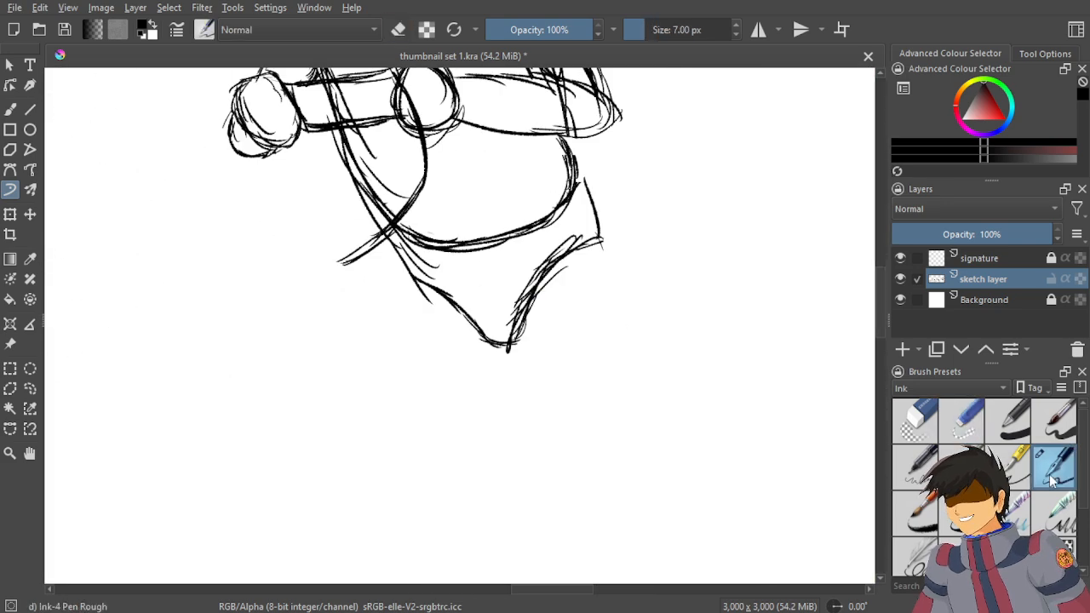
pyautogui.scroll(1, 445, 284)
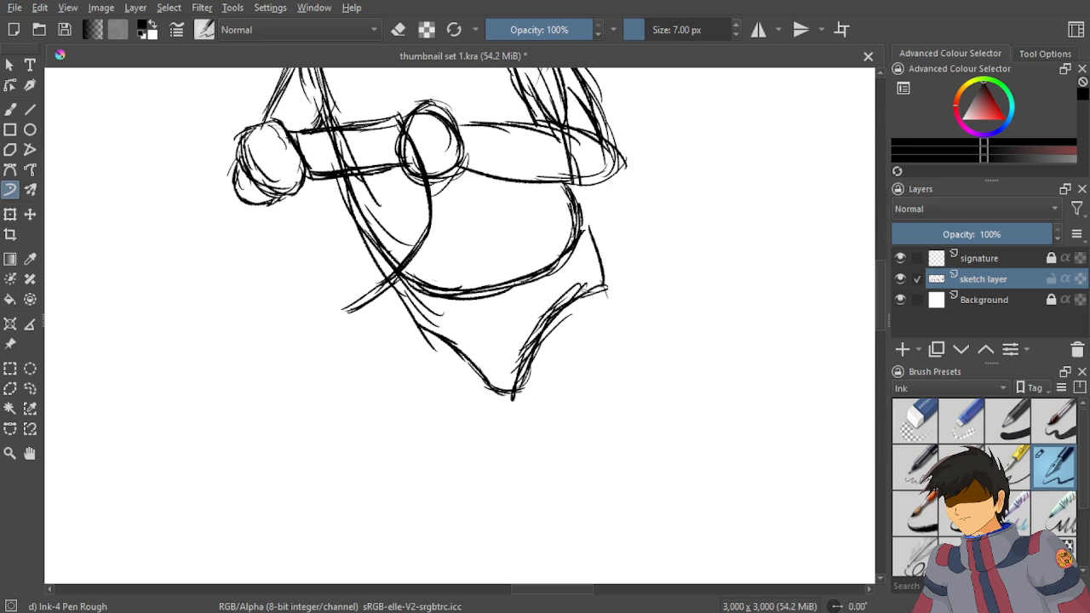
# Try diagonal strokes from the pelvis's right edge down towards its left edge, then undo them.
pyautogui.moveTo(554, 305); pyautogui.dragTo(467, 379)
pyautogui.moveTo(535, 329); pyautogui.dragTo(468, 388)
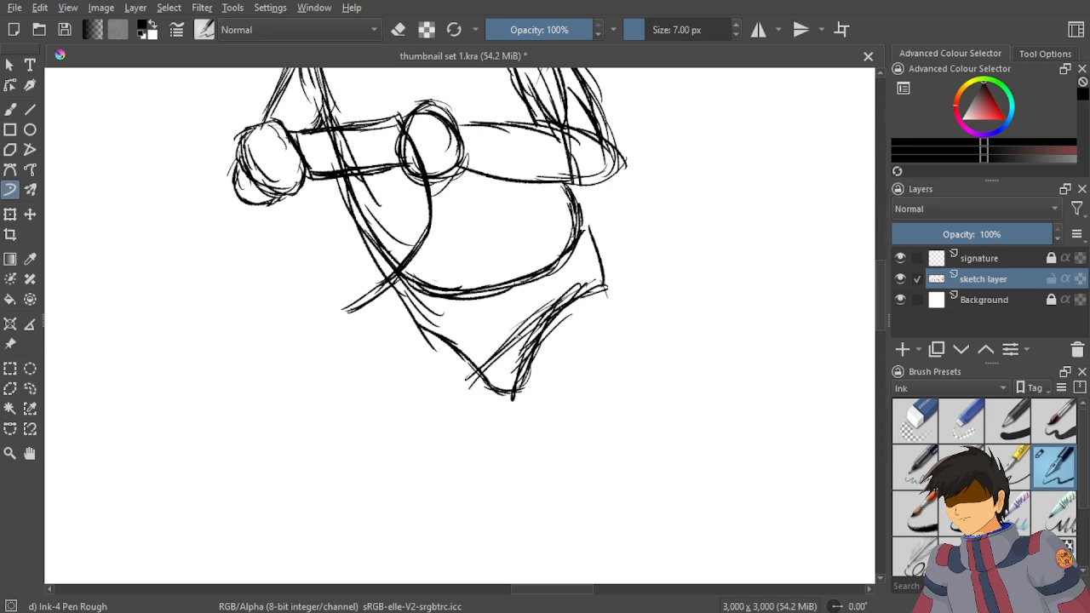
pyautogui.hotkey('ctrl', 'z')
pyautogui.hotkey('ctrl', 'z')
pyautogui.hotkey('ctrl', 'z')
pyautogui.hotkey('ctrl', 'z')
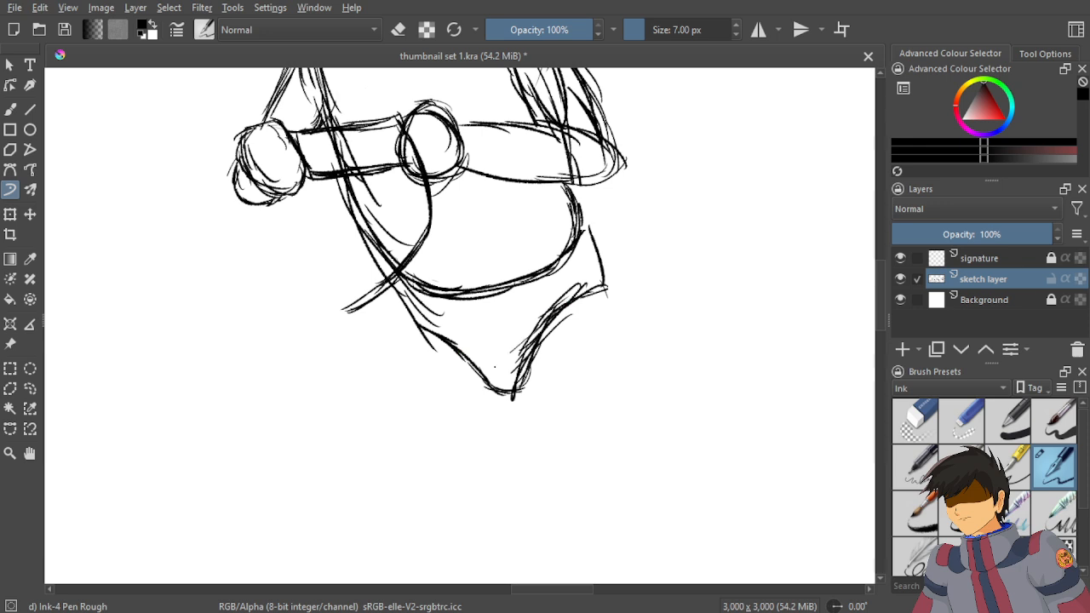
pyautogui.moveTo(528, 341)
pyautogui.mouseDown()
pyautogui.moveTo(463, 401)
pyautogui.moveTo(455, 390)
pyautogui.mouseUp()
pyautogui.hotkey('ctrl', 'z')
pyautogui.hotkey('ctrl', 'z')
pyautogui.hotkey('ctrl', 'z')
pyautogui.hotkey('ctrl', 'z')
# Try thigh lines descending from both sides of the third figure's pelvis, then undo these strokes.
pyautogui.moveTo(599, 288)
pyautogui.mouseDown()
pyautogui.moveTo(612, 356)
pyautogui.moveTo(646, 383)
pyautogui.moveTo(613, 378)
pyautogui.mouseUp()
pyautogui.moveTo(613, 317); pyautogui.dragTo(635, 378)
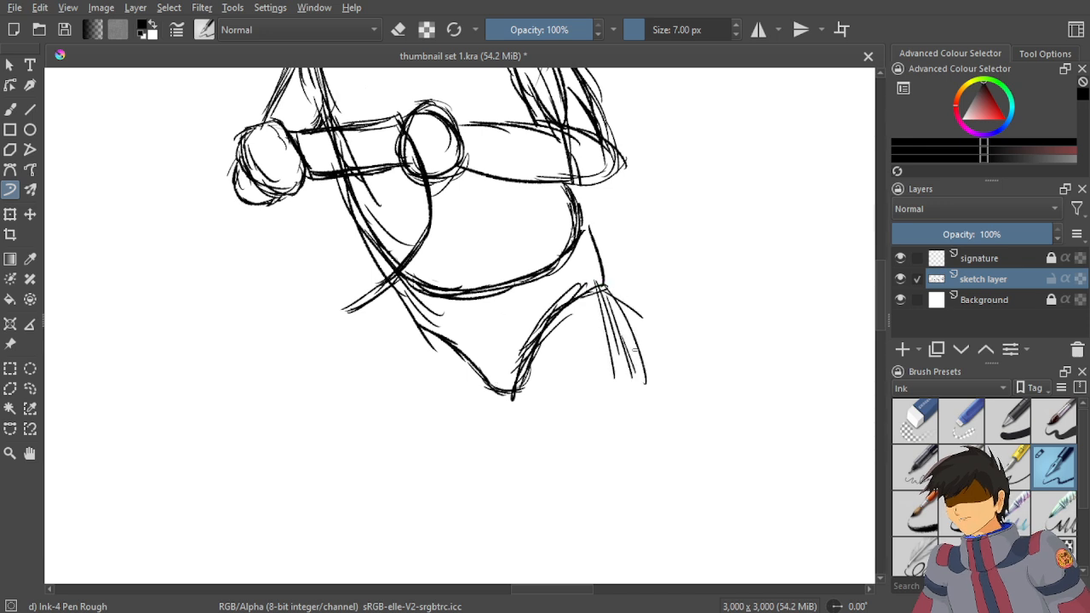
pyautogui.moveTo(415, 330); pyautogui.dragTo(444, 419)
pyautogui.scroll(-4, 528, 358)
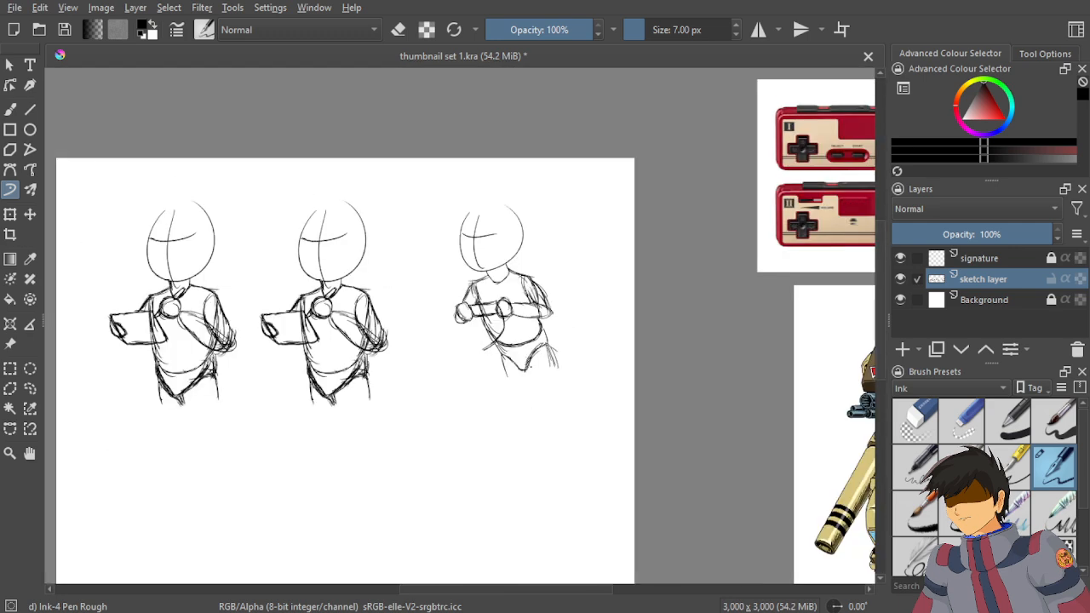
pyautogui.scroll(1, 511, 375)
pyautogui.scroll(5, 511, 375)
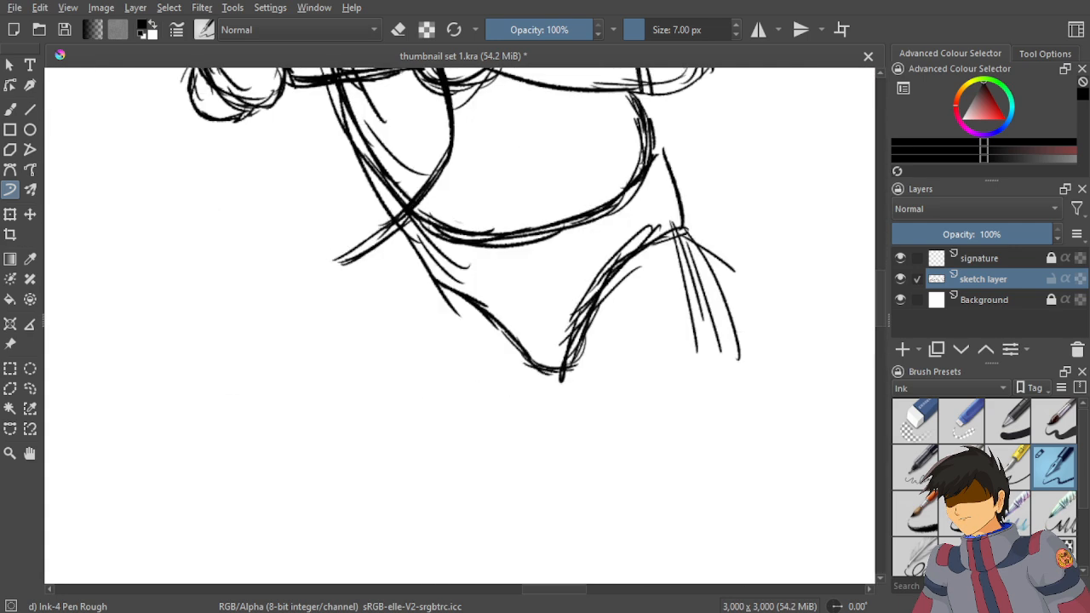
pyautogui.hotkey('ctrl', 'z')
pyautogui.hotkey('ctrl', 'z')
pyautogui.hotkey('ctrl', 'z')
pyautogui.hotkey('ctrl', 'z')
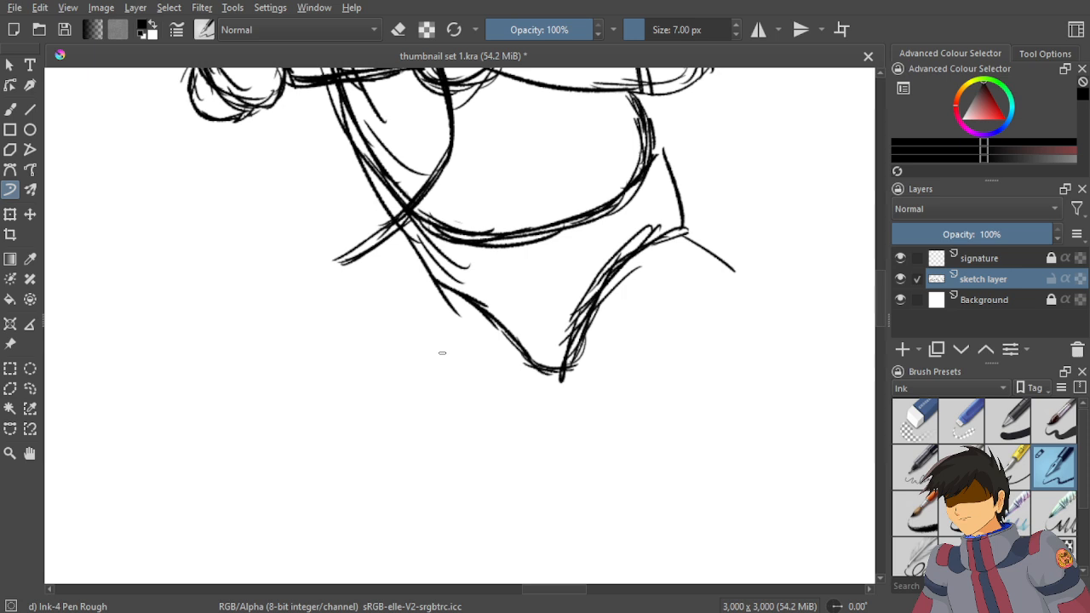
# Redraw the pelvis's left edge farther out, with layered strokes running from the torso side down to the lower tip.
pyautogui.moveTo(366, 176); pyautogui.dragTo(376, 245)
pyautogui.moveTo(375, 195); pyautogui.dragTo(407, 299)
pyautogui.moveTo(385, 242)
pyautogui.mouseDown()
pyautogui.moveTo(484, 301)
pyautogui.moveTo(483, 359)
pyautogui.mouseUp()
pyautogui.moveTo(427, 290)
pyautogui.mouseDown()
pyautogui.moveTo(495, 370)
pyautogui.moveTo(498, 396)
pyautogui.mouseUp()
pyautogui.moveTo(454, 307); pyautogui.dragTo(513, 385)
pyautogui.moveTo(471, 356)
pyautogui.mouseDown()
pyautogui.moveTo(562, 376)
pyautogui.moveTo(506, 368)
pyautogui.mouseUp()
pyautogui.moveTo(505, 368)
pyautogui.mouseDown()
pyautogui.moveTo(569, 337)
pyautogui.moveTo(544, 381)
pyautogui.mouseUp()
# Layer curved strokes along the pelvis's right edge, from the lower tip up to the right hip corner.
pyautogui.moveTo(556, 296)
pyautogui.mouseDown()
pyautogui.moveTo(535, 366)
pyautogui.moveTo(585, 265)
pyautogui.mouseUp()
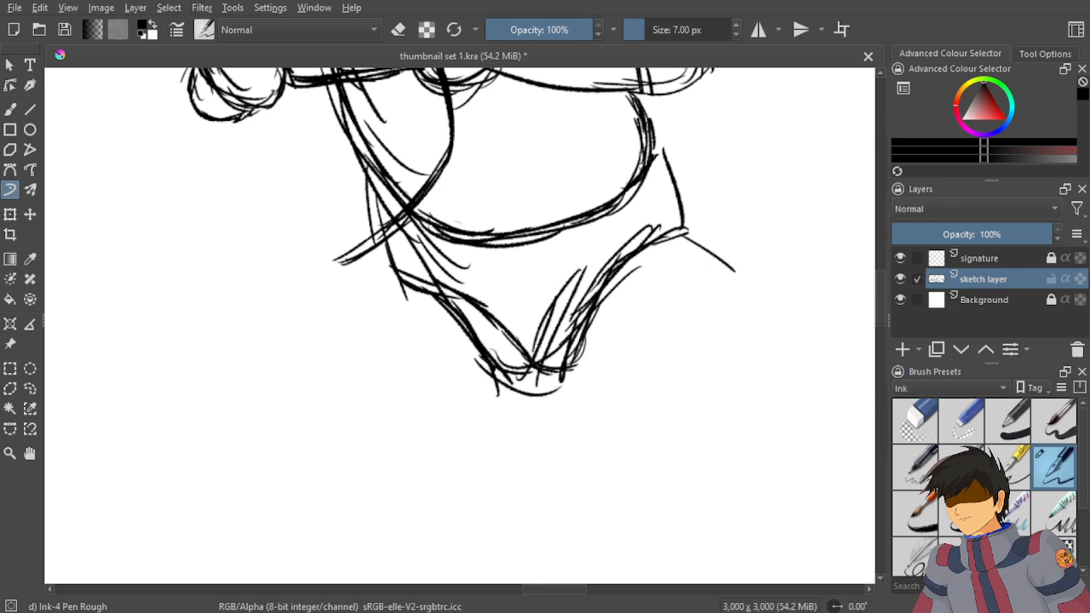
pyautogui.moveTo(541, 345)
pyautogui.mouseDown()
pyautogui.moveTo(614, 247)
pyautogui.moveTo(598, 264)
pyautogui.mouseUp()
pyautogui.moveTo(591, 264); pyautogui.dragTo(632, 244)
pyautogui.moveTo(581, 291); pyautogui.dragTo(646, 237)
pyautogui.moveTo(635, 245); pyautogui.dragTo(674, 237)
pyautogui.moveTo(666, 243); pyautogui.dragTo(691, 238)
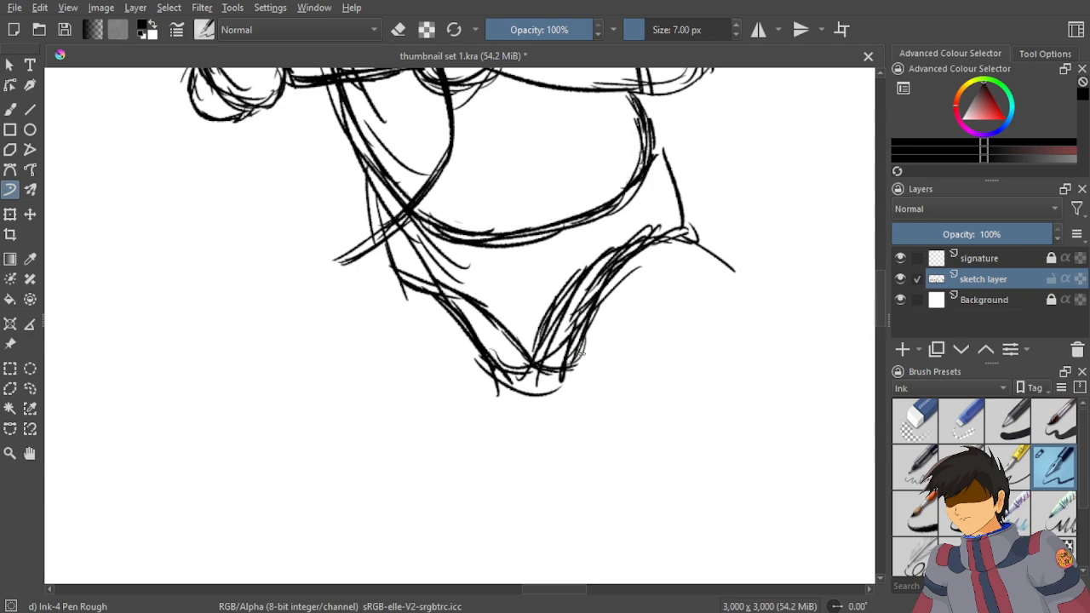
# Erase the pelvis's lower tip and most of its right edge with the 50 px Eraser Circle brush.
pyautogui.click(917, 429)
pyautogui.scroll(2, 523, 312)
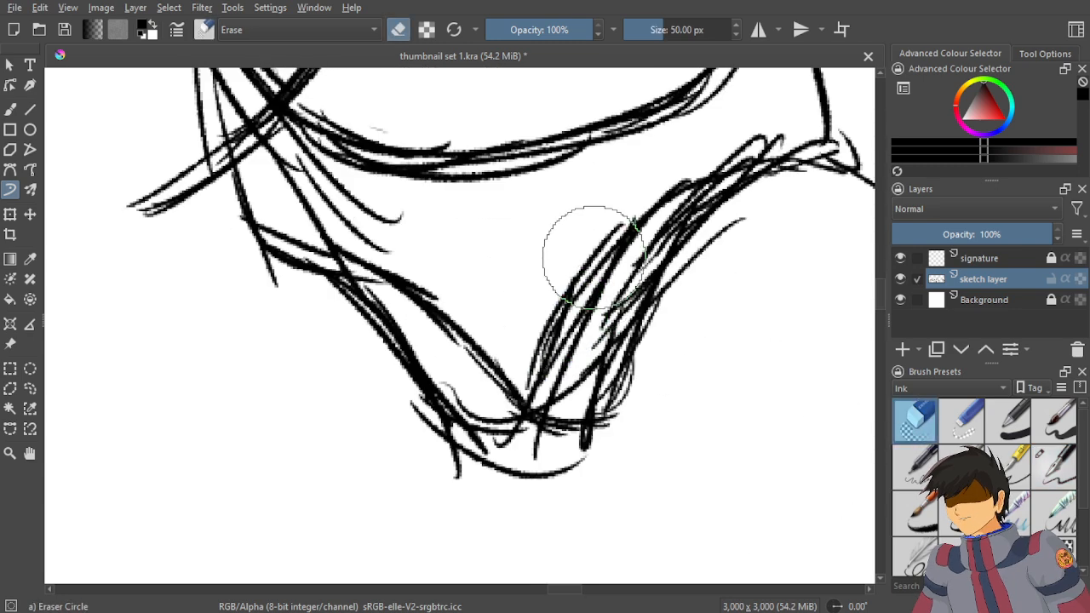
pyautogui.moveTo(579, 243)
pyautogui.mouseDown()
pyautogui.moveTo(519, 351)
pyautogui.moveTo(513, 377)
pyautogui.moveTo(532, 387)
pyautogui.moveTo(527, 407)
pyautogui.moveTo(620, 243)
pyautogui.moveTo(677, 179)
pyautogui.moveTo(575, 278)
pyautogui.moveTo(531, 386)
pyautogui.moveTo(537, 411)
pyautogui.moveTo(527, 358)
pyautogui.moveTo(458, 295)
pyautogui.moveTo(417, 275)
pyautogui.moveTo(477, 346)
pyautogui.moveTo(525, 366)
pyautogui.moveTo(539, 325)
pyautogui.moveTo(461, 450)
pyautogui.mouseUp()
pyautogui.scroll(-4, 540, 377)
pyautogui.scroll(3, 525, 366)
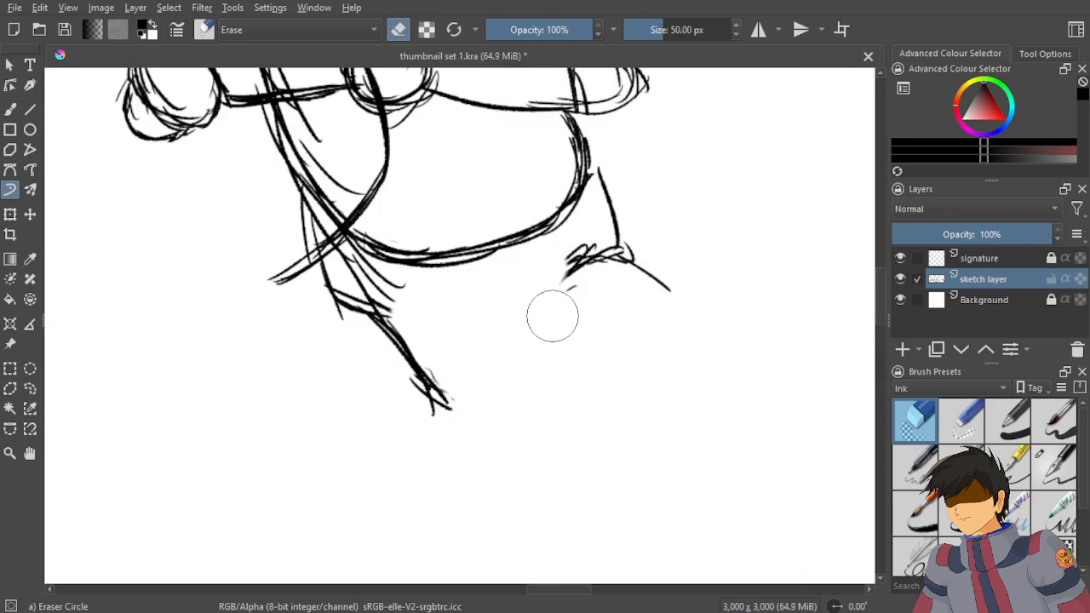
# Redraw the pelvis's lower tip and curved right edge up to the hip with layered Ink-4 Pen Rough strokes.
pyautogui.click(1054, 464)
pyautogui.scroll(2, 550, 306)
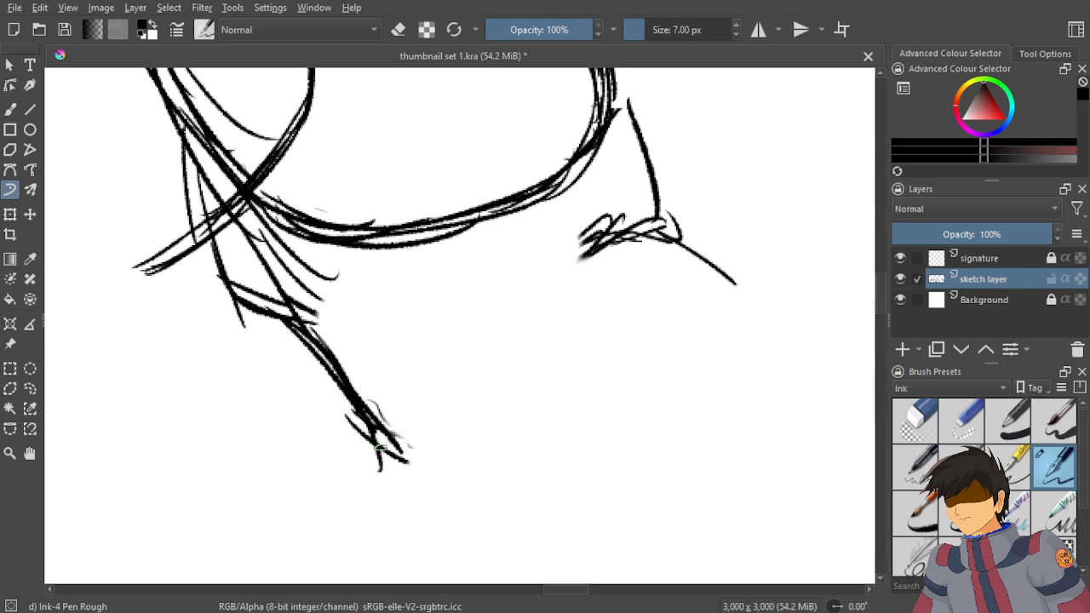
pyautogui.moveTo(379, 449)
pyautogui.mouseDown()
pyautogui.moveTo(458, 444)
pyautogui.moveTo(469, 370)
pyautogui.moveTo(523, 291)
pyautogui.mouseUp()
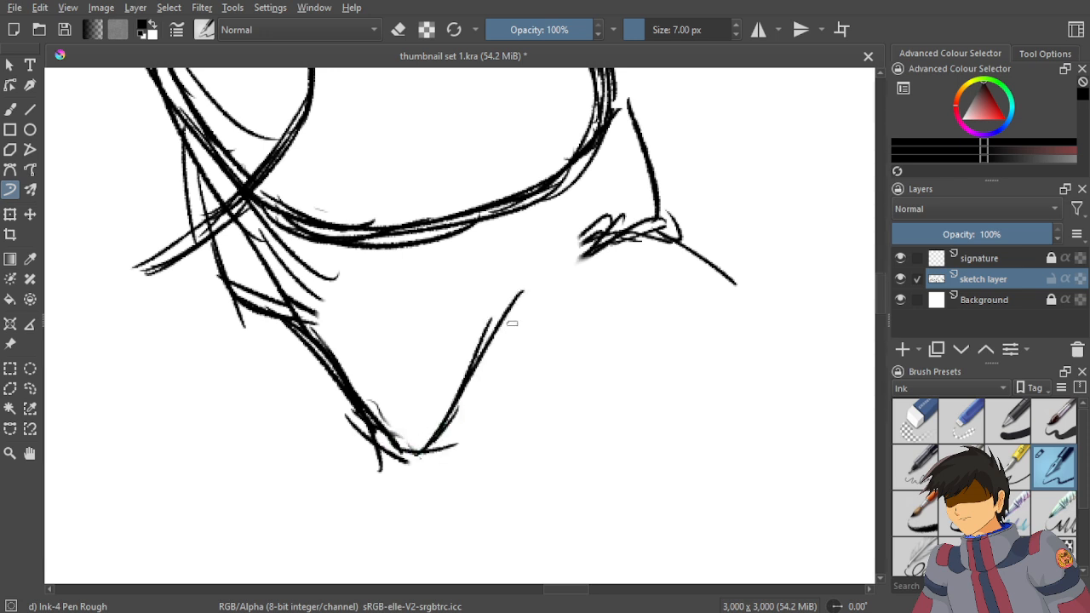
pyautogui.moveTo(467, 397); pyautogui.dragTo(511, 304)
pyautogui.moveTo(484, 355)
pyautogui.mouseDown()
pyautogui.moveTo(541, 264)
pyautogui.moveTo(591, 242)
pyautogui.mouseUp()
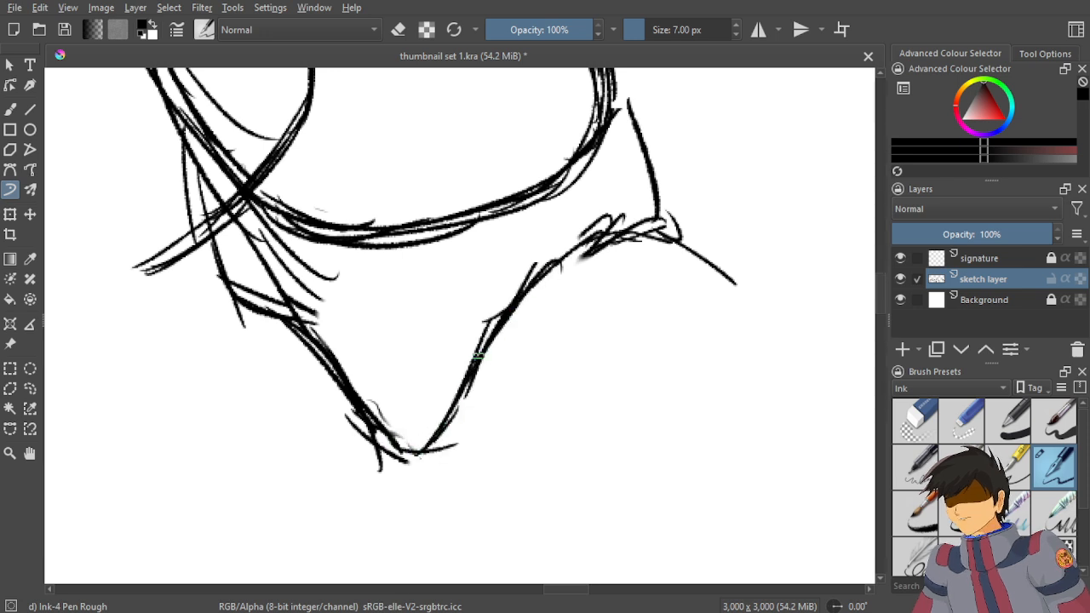
pyautogui.moveTo(477, 355); pyautogui.dragTo(551, 257)
pyautogui.moveTo(515, 312); pyautogui.dragTo(611, 223)
pyautogui.moveTo(488, 325); pyautogui.dragTo(576, 252)
pyautogui.moveTo(464, 389); pyautogui.dragTo(450, 455)
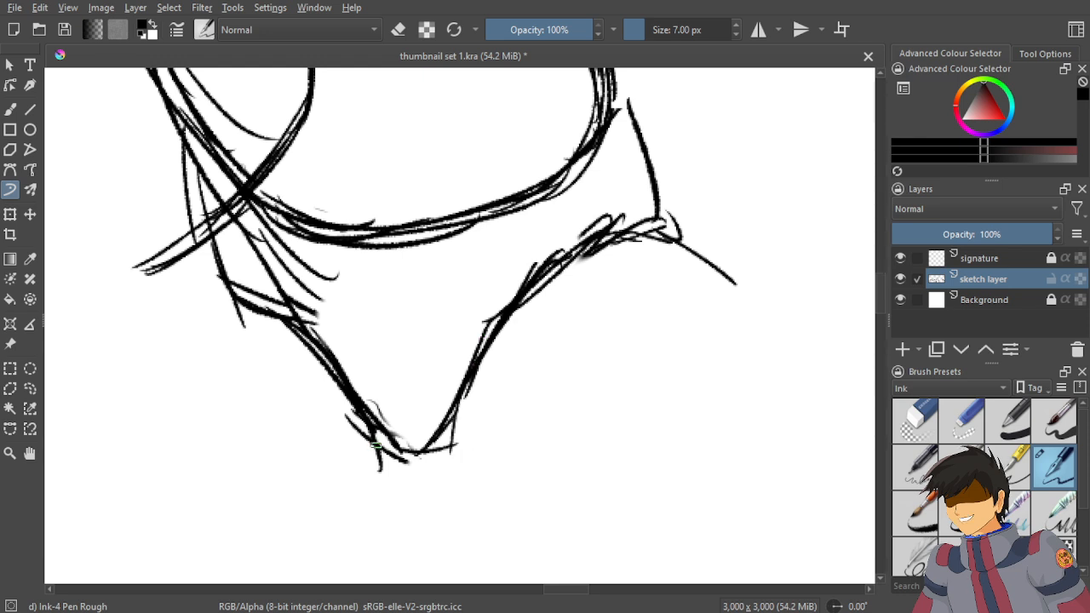
pyautogui.moveTo(373, 443); pyautogui.dragTo(381, 464)
# Erase the stray line extending outward from the right hip with the small eraser, return to the ink pen, and save the drawing.
pyautogui.click(979, 406)
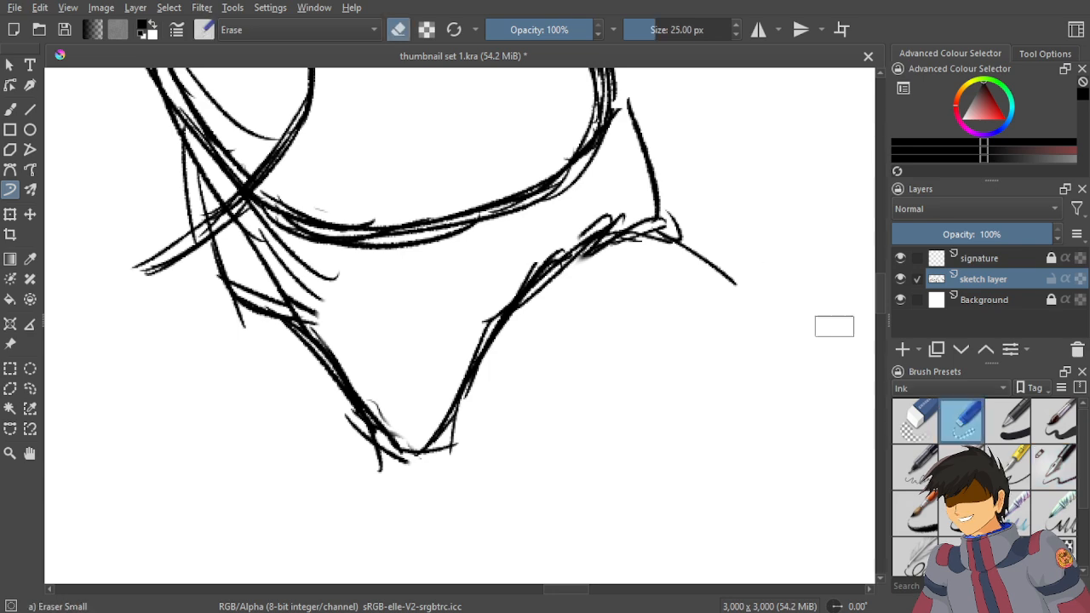
pyautogui.moveTo(720, 267); pyautogui.dragTo(698, 239)
pyautogui.scroll(-5, 680, 304)
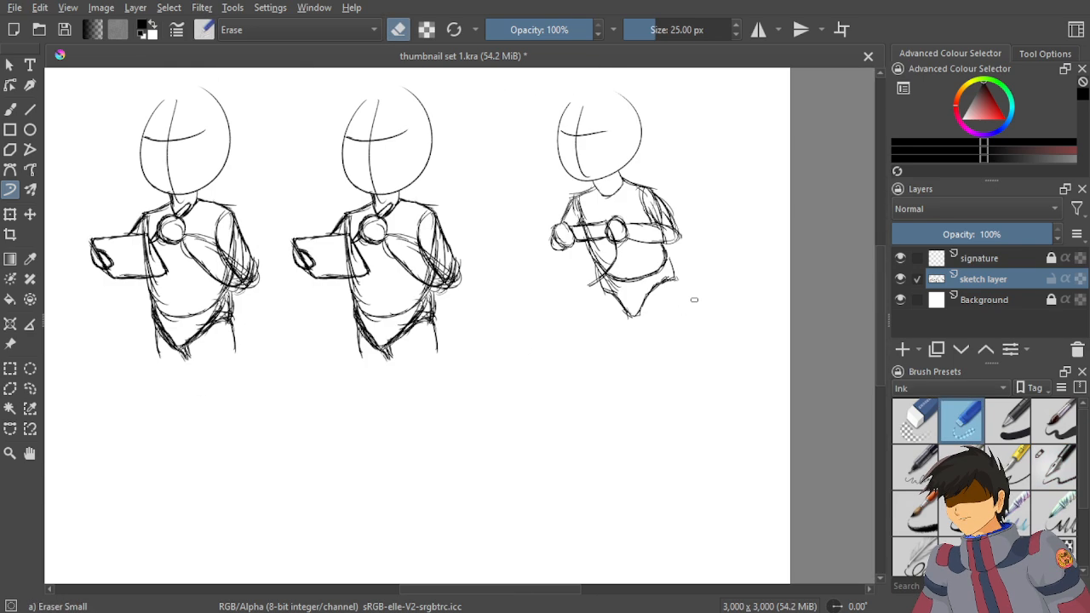
pyautogui.scroll(-3, 691, 297)
pyautogui.click(1064, 467)
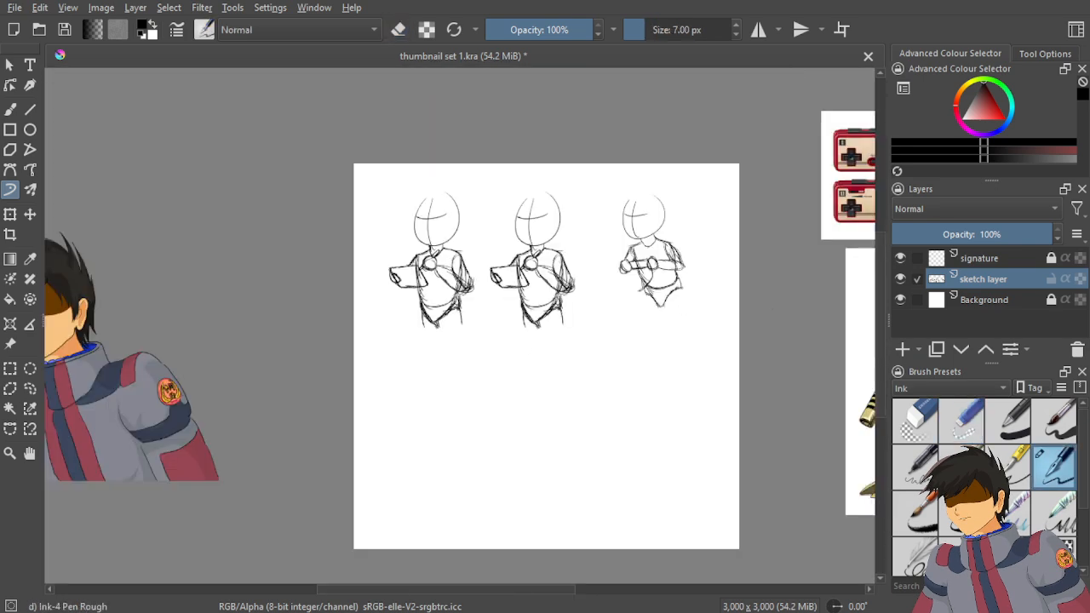
pyautogui.moveTo(619, 320); pyautogui.dragTo(555, 344)
pyautogui.hotkey('ctrl', 's')
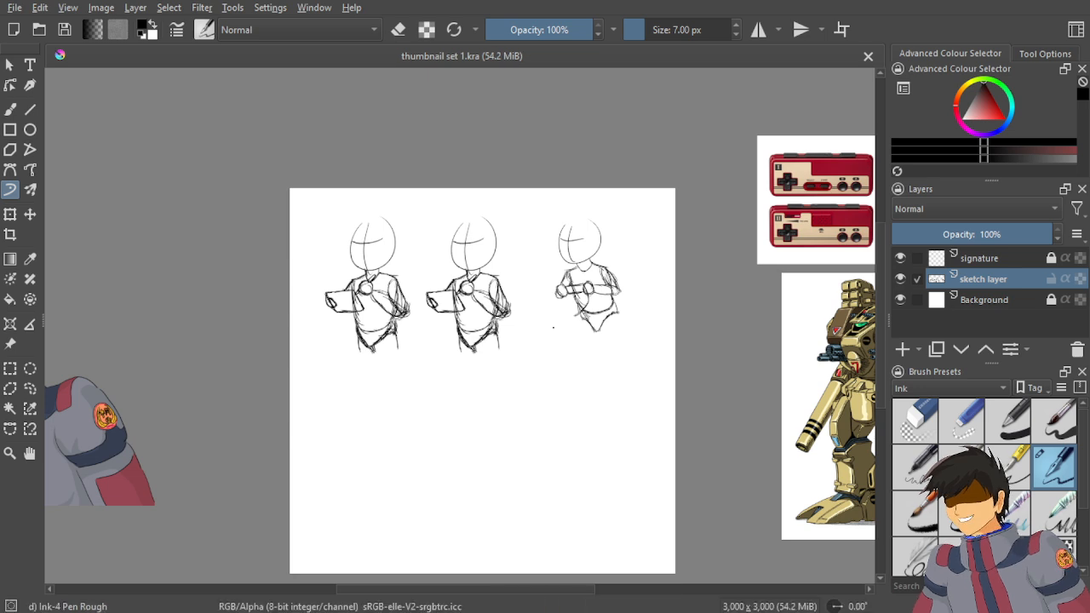
# Draw the third figure's right outer thigh as a long line curving down from the right hip corner.
pyautogui.scroll(2, 551, 314)
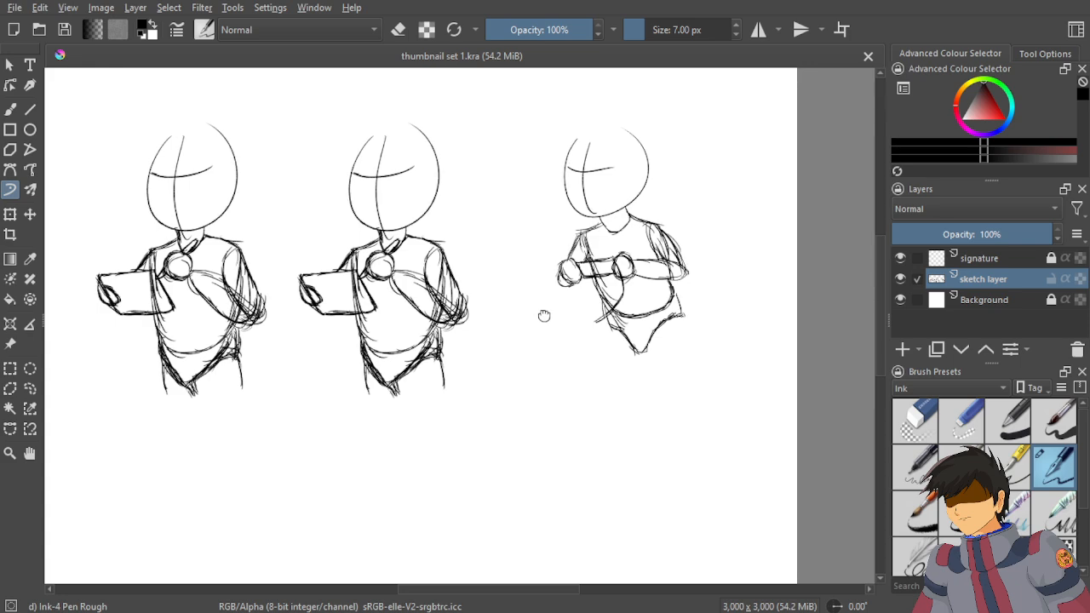
pyautogui.moveTo(545, 315); pyautogui.dragTo(482, 317)
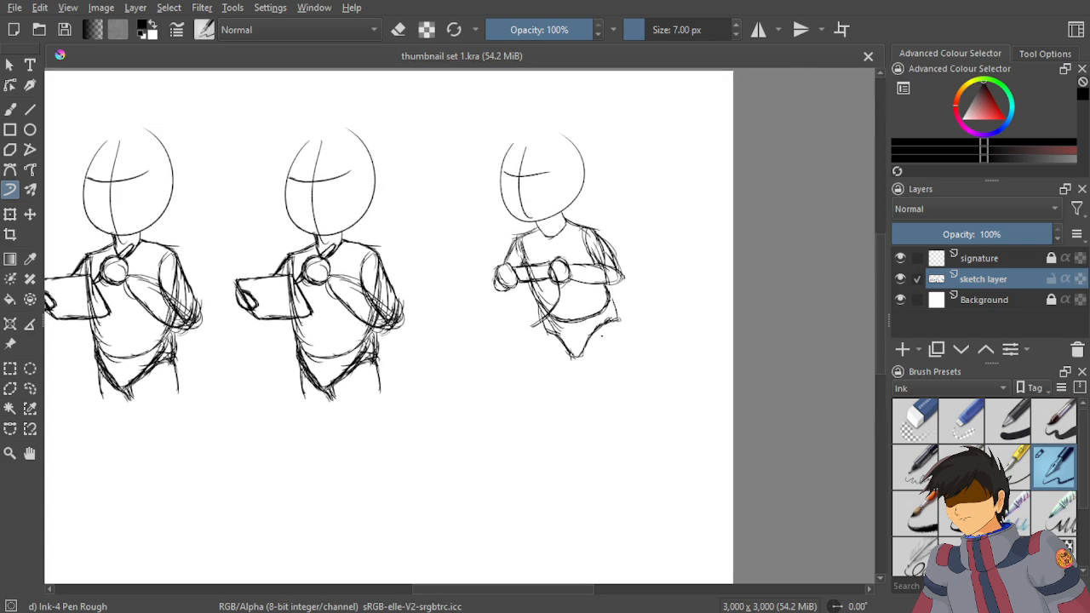
pyautogui.scroll(5, 601, 337)
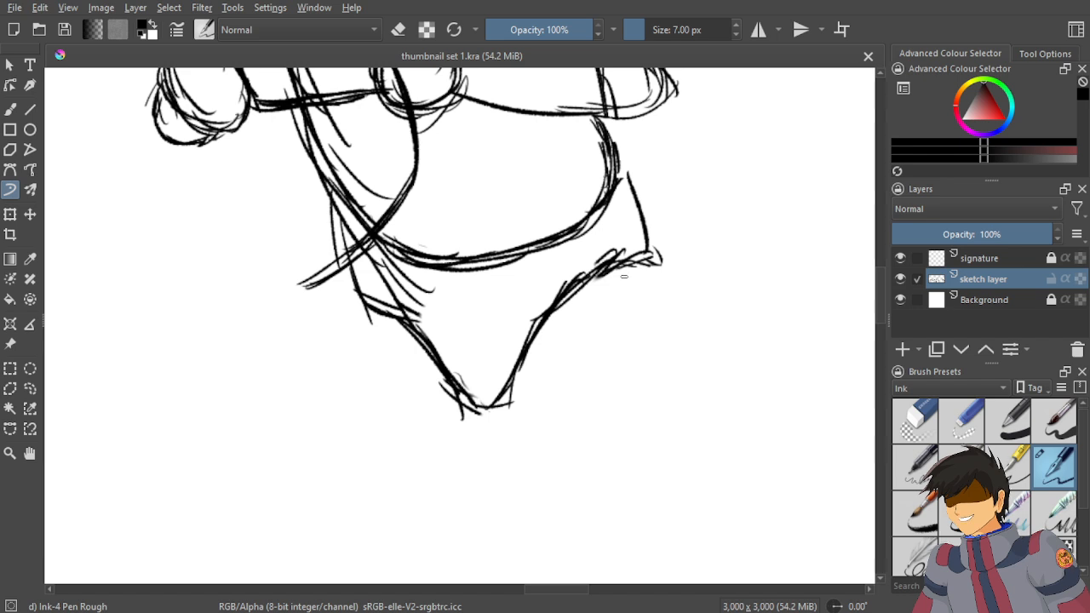
pyautogui.moveTo(646, 265); pyautogui.dragTo(672, 350)
pyautogui.moveTo(645, 268); pyautogui.dragTo(680, 434)
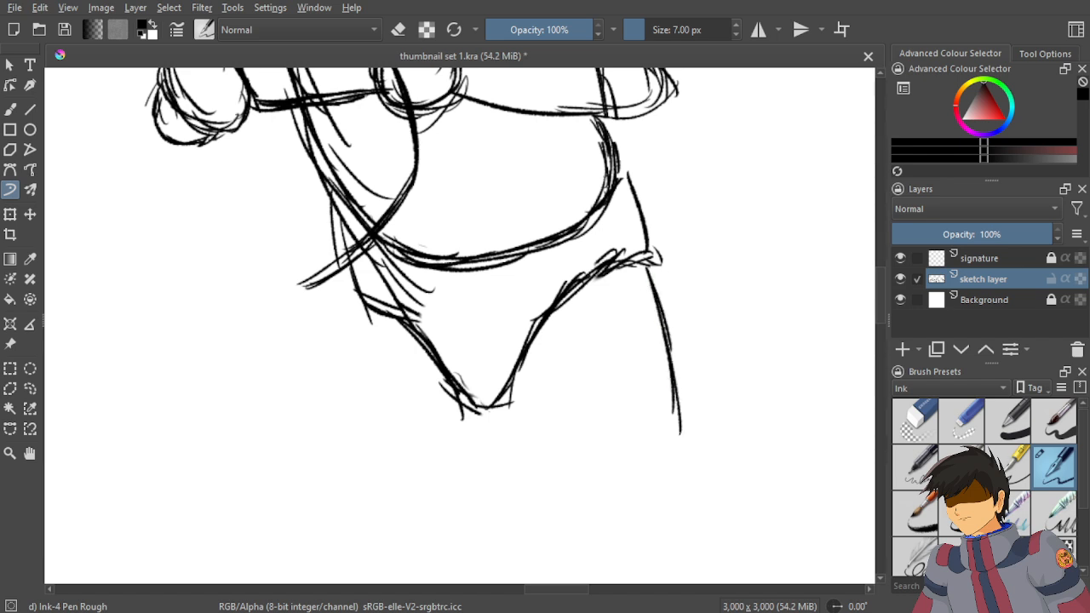
pyautogui.moveTo(685, 395); pyautogui.dragTo(676, 450)
# Start the inner thighs with short strokes descending from both sides of the pelvis's lower tip.
pyautogui.moveTo(515, 373); pyautogui.dragTo(521, 441)
pyautogui.moveTo(506, 383); pyautogui.dragTo(516, 430)
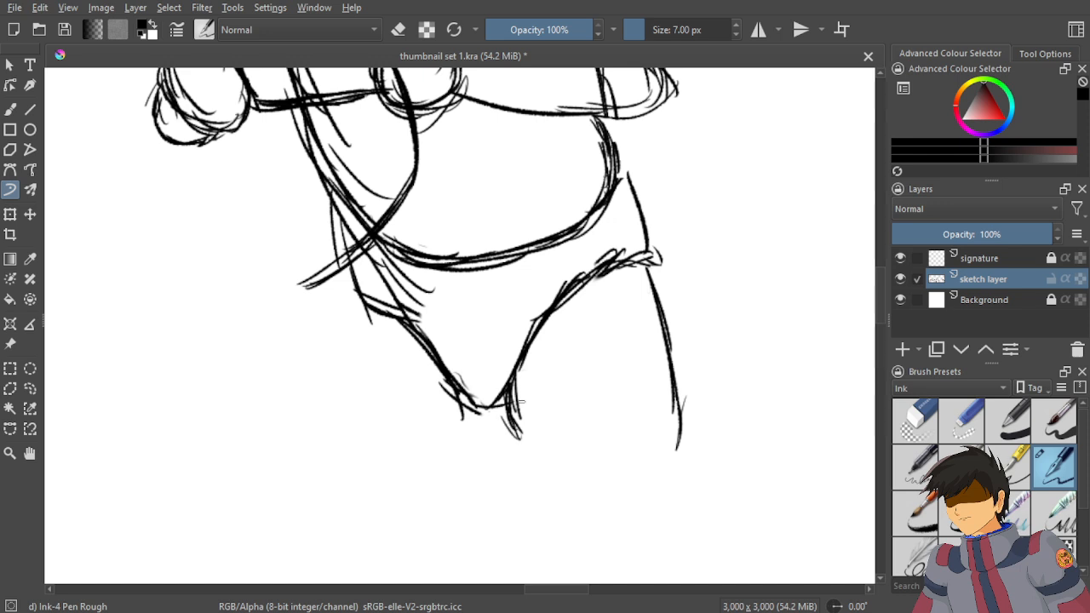
pyautogui.moveTo(465, 407); pyautogui.dragTo(459, 437)
# Sketch the left outer thigh with layered strokes running down from the left hip and curving inward at the end.
pyautogui.moveTo(339, 257); pyautogui.dragTo(343, 330)
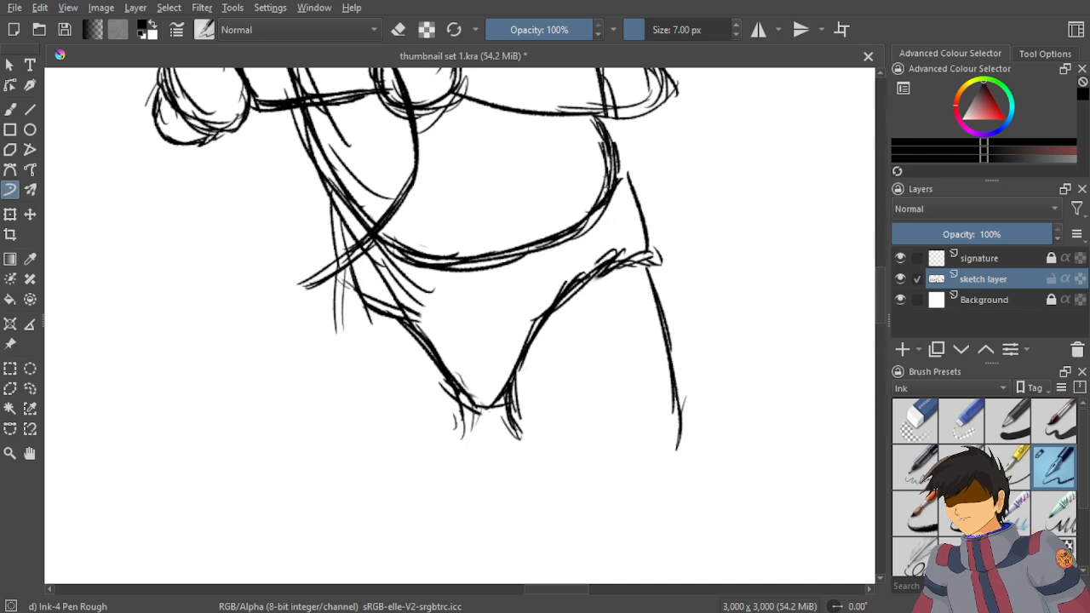
pyautogui.moveTo(336, 283); pyautogui.dragTo(367, 392)
pyautogui.moveTo(337, 311); pyautogui.dragTo(371, 437)
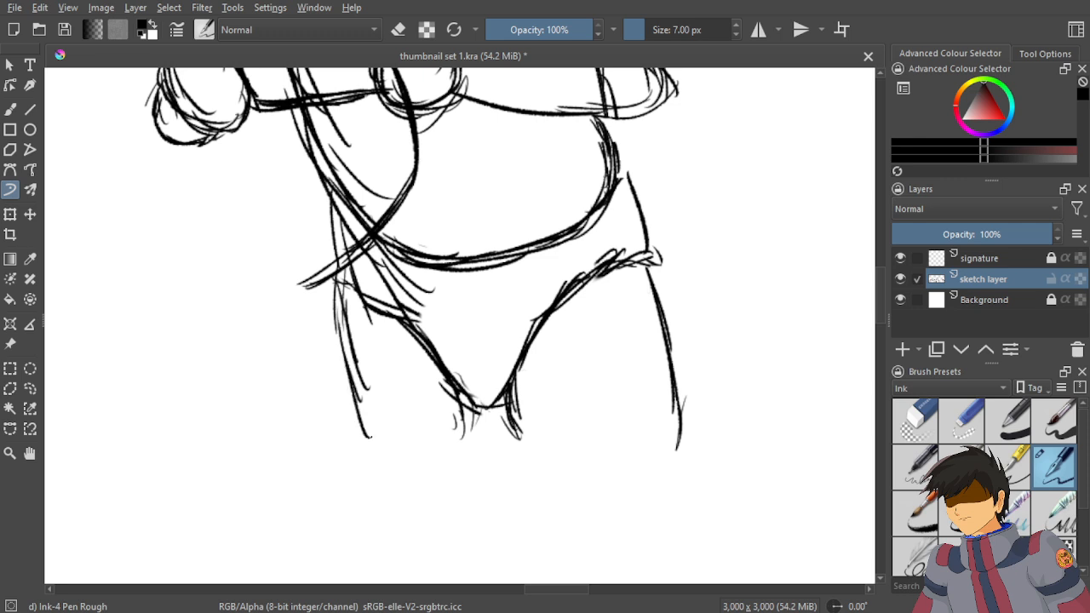
pyautogui.moveTo(350, 384); pyautogui.dragTo(392, 456)
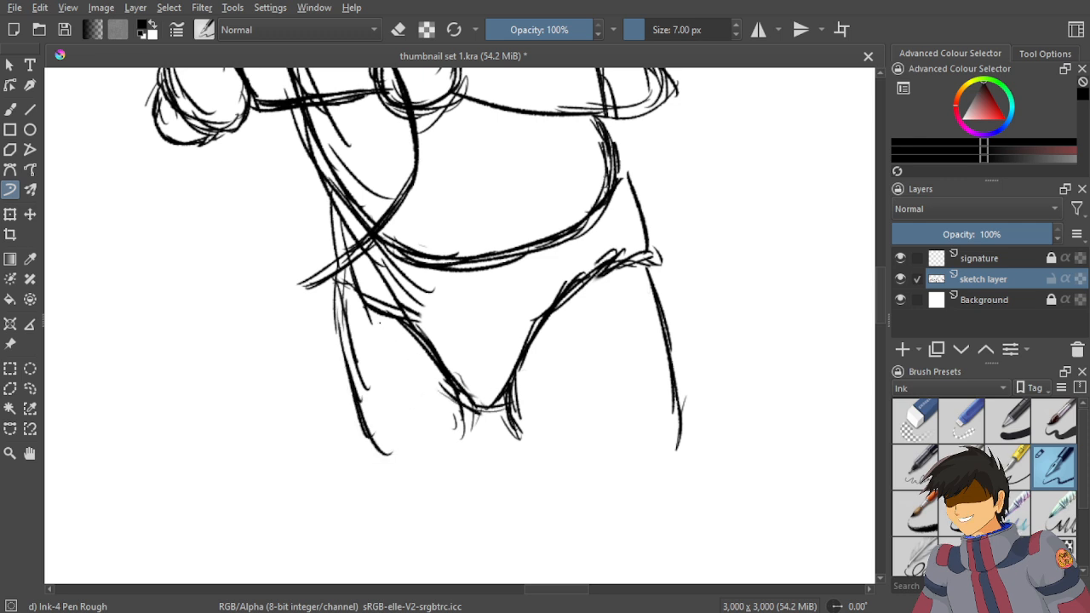
# Reinforce the pelvis's lower left edge and add more short inner-thigh strokes beneath its tip.
pyautogui.moveTo(380, 322); pyautogui.dragTo(443, 378)
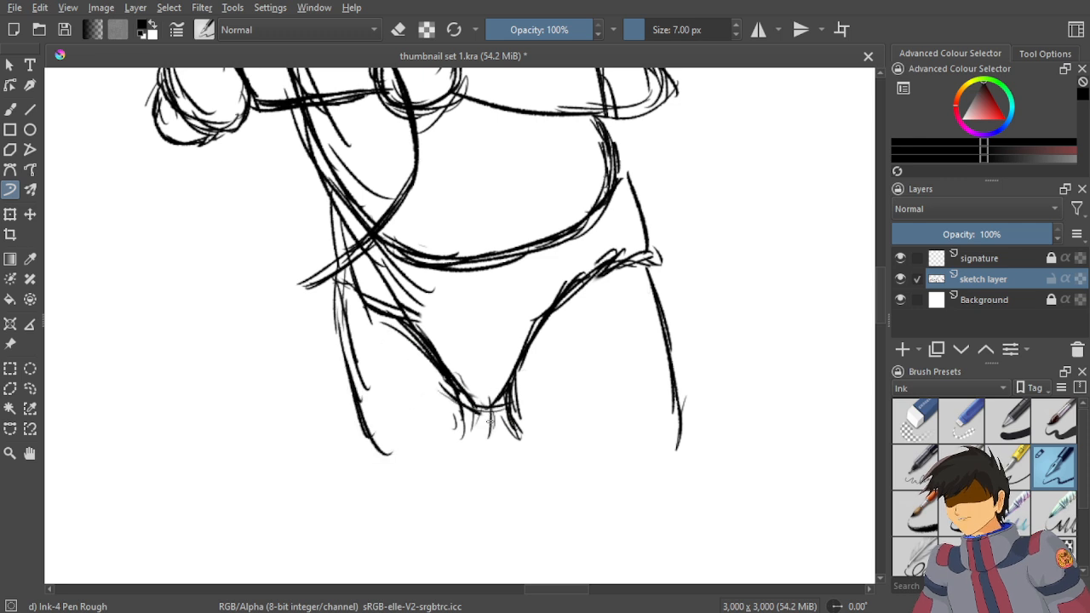
pyautogui.moveTo(499, 412); pyautogui.dragTo(491, 438)
pyautogui.moveTo(479, 414)
pyautogui.mouseDown()
pyautogui.moveTo(473, 441)
pyautogui.moveTo(498, 429)
pyautogui.mouseUp()
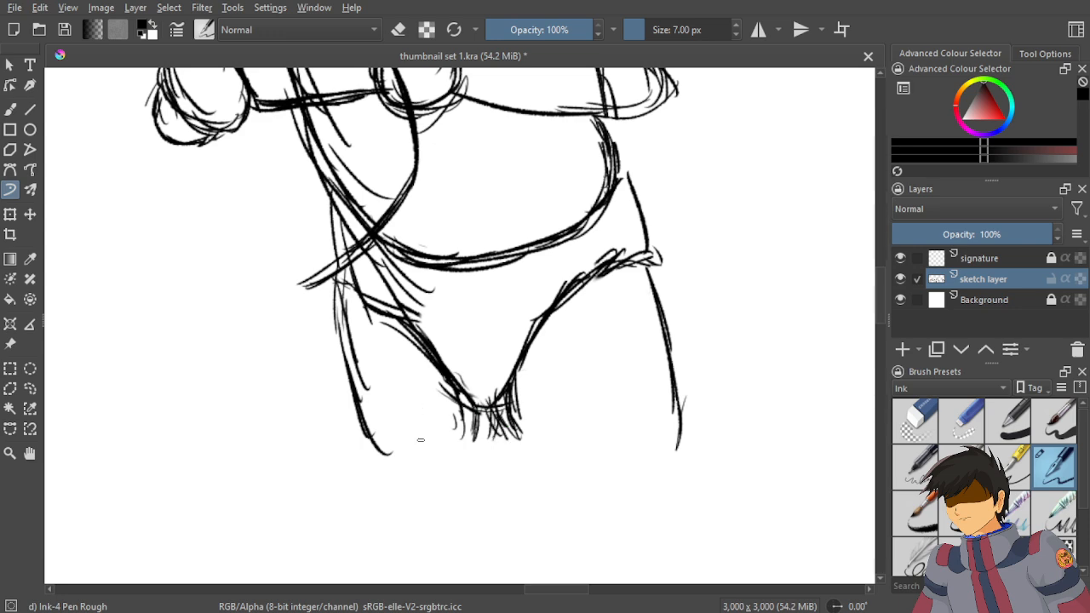
pyautogui.scroll(-8, 421, 439)
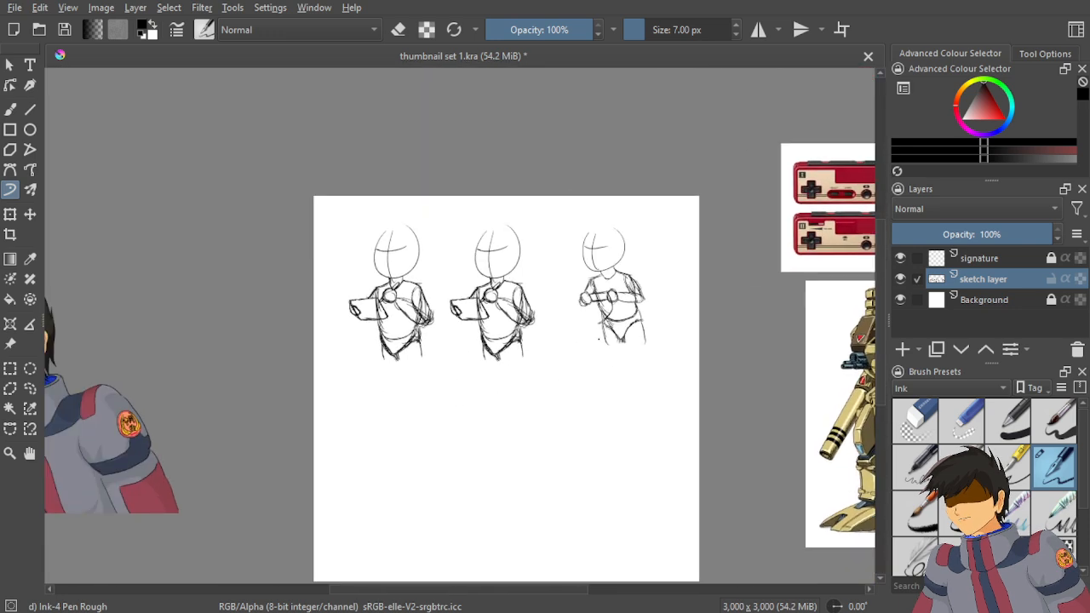
pyautogui.scroll(4, 632, 341)
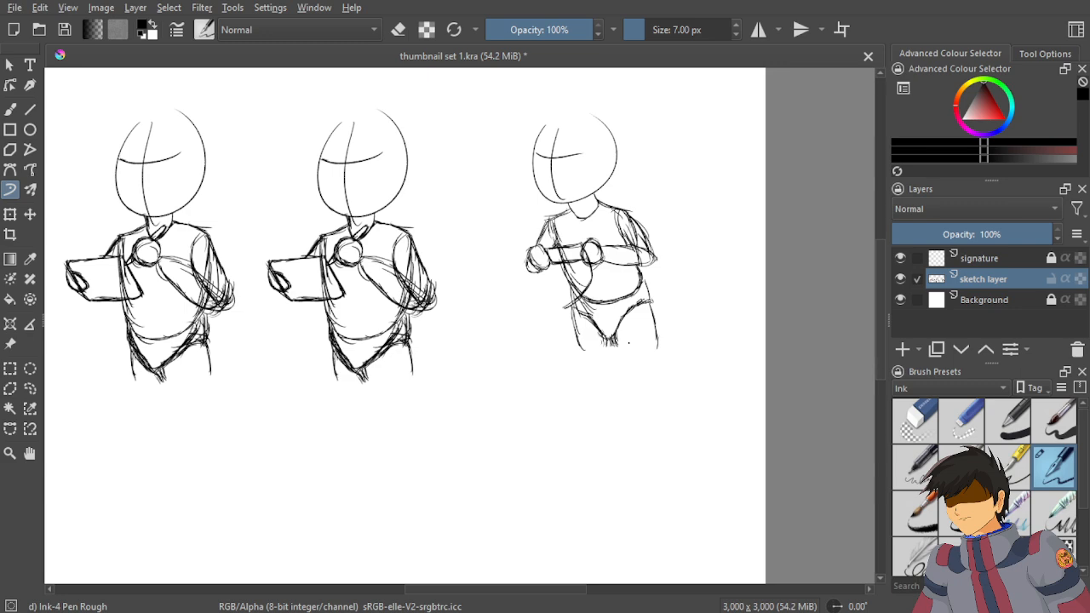
pyautogui.scroll(2, 622, 264)
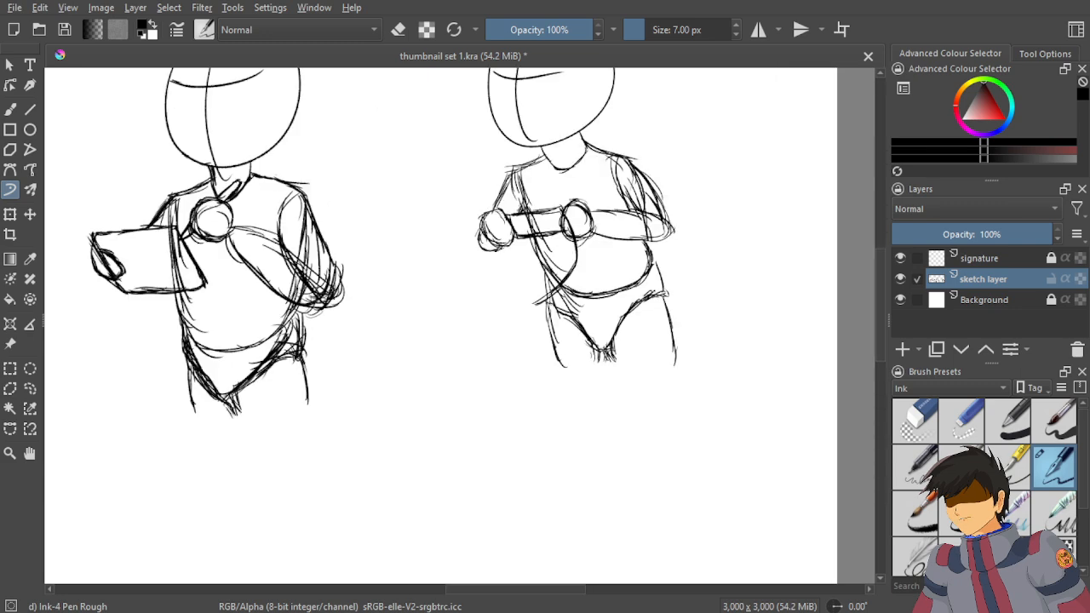
# Lasso the third figure's lower torso, pelvis and thighs, move them slightly down to lengthen the torso, and clear the selection.
pyautogui.scroll(-3, 571, 291)
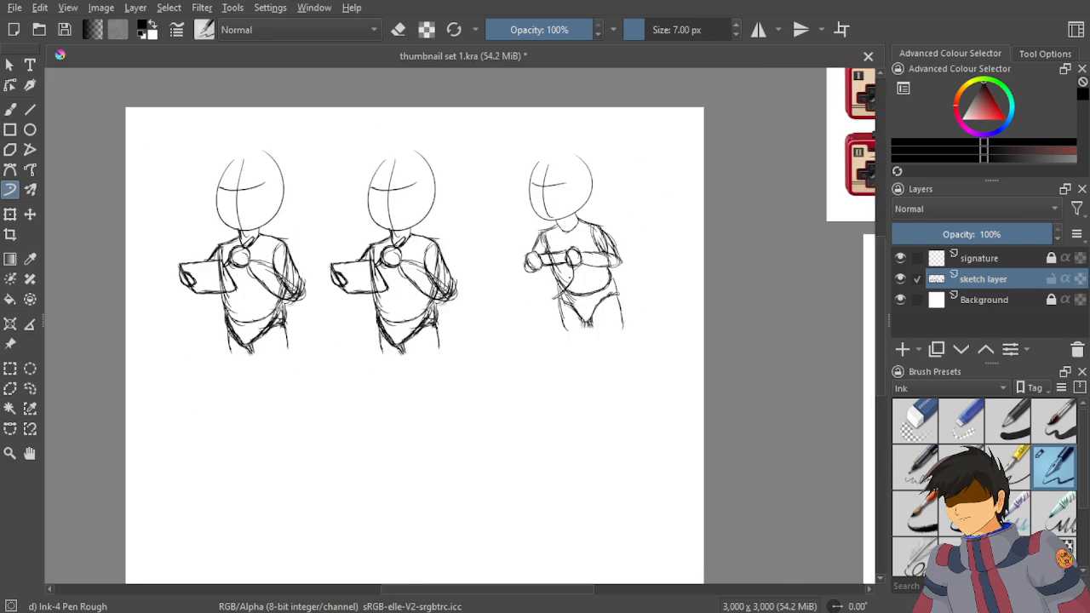
pyautogui.scroll(3, 569, 277)
pyautogui.scroll(-3, 571, 279)
pyautogui.moveTo(580, 287); pyautogui.dragTo(502, 253)
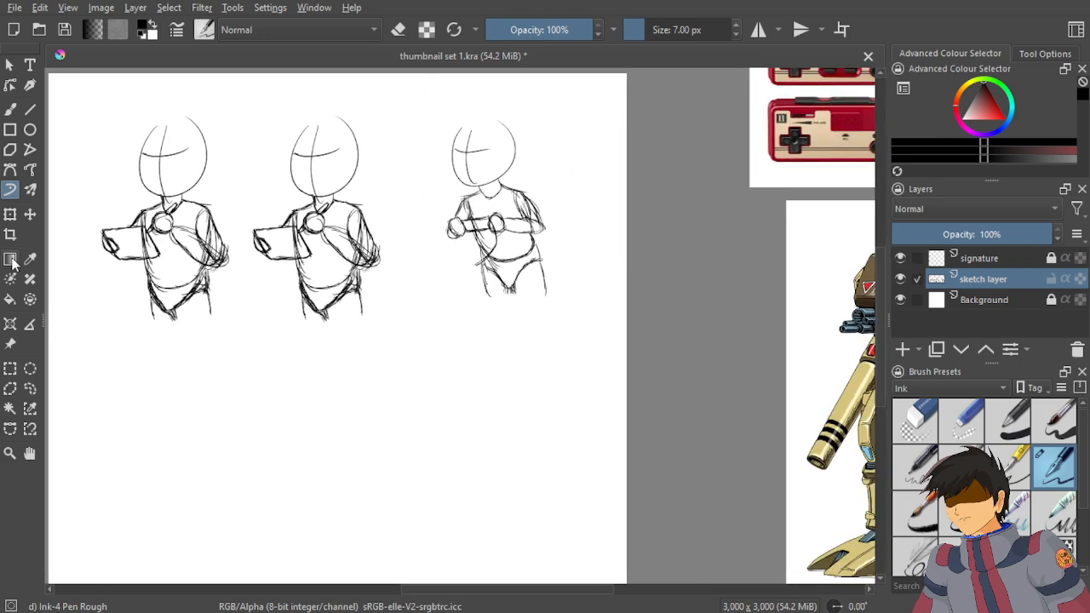
pyautogui.scroll(4, 531, 247)
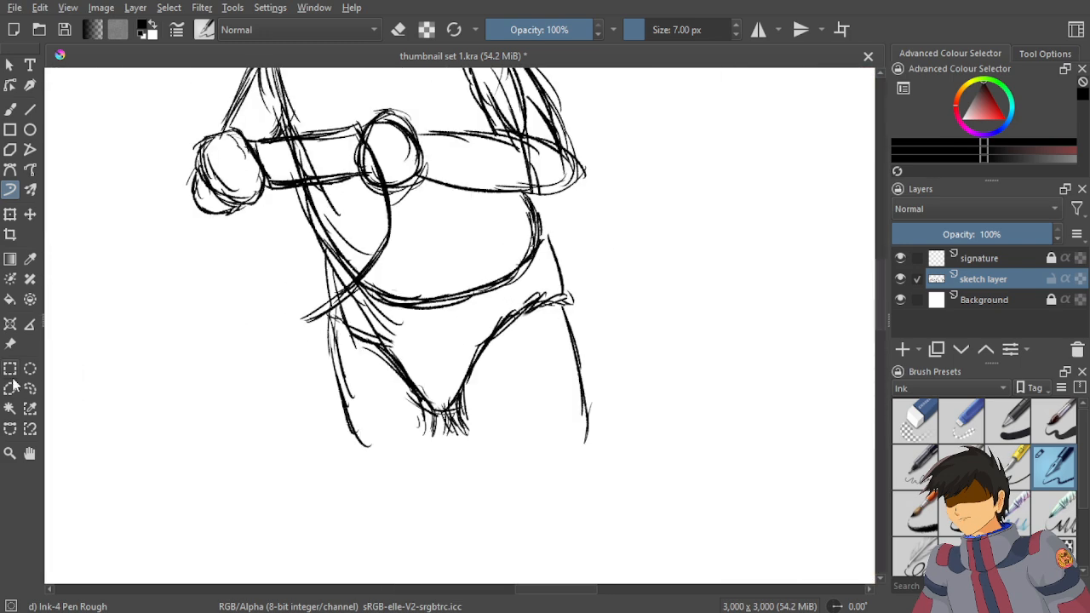
pyautogui.click(30, 388)
pyautogui.moveTo(563, 213)
pyautogui.mouseDown()
pyautogui.moveTo(387, 269)
pyautogui.moveTo(315, 242)
pyautogui.moveTo(338, 464)
pyautogui.moveTo(631, 433)
pyautogui.moveTo(608, 228)
pyautogui.mouseUp()
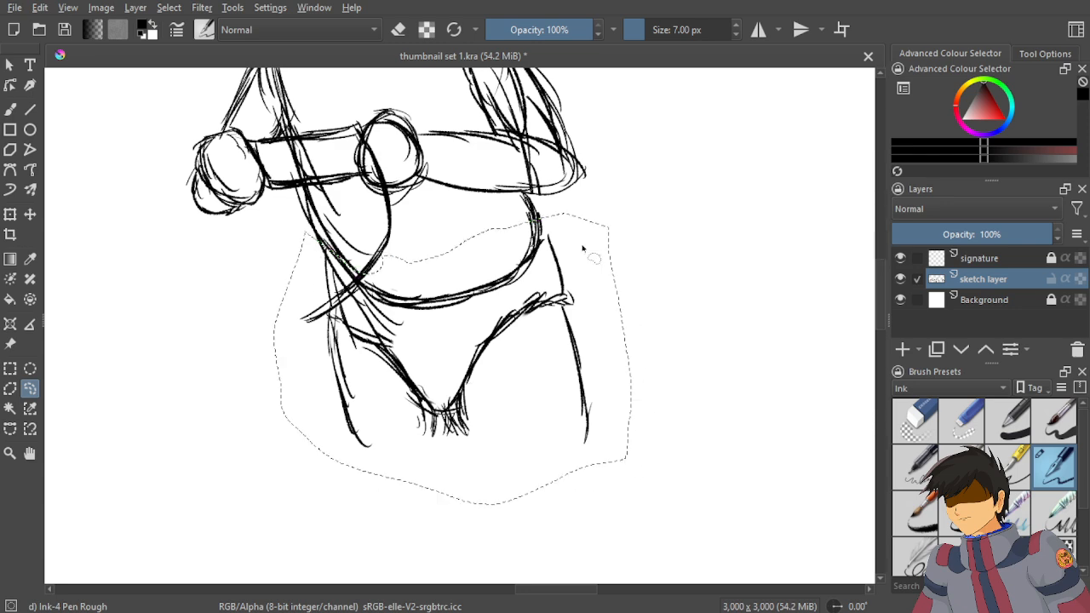
pyautogui.click(30, 215)
pyautogui.moveTo(474, 397)
pyautogui.mouseDown()
pyautogui.moveTo(494, 440)
pyautogui.moveTo(489, 423)
pyautogui.mouseUp()
pyautogui.scroll(-4, 449, 448)
pyautogui.scroll(2, 493, 372)
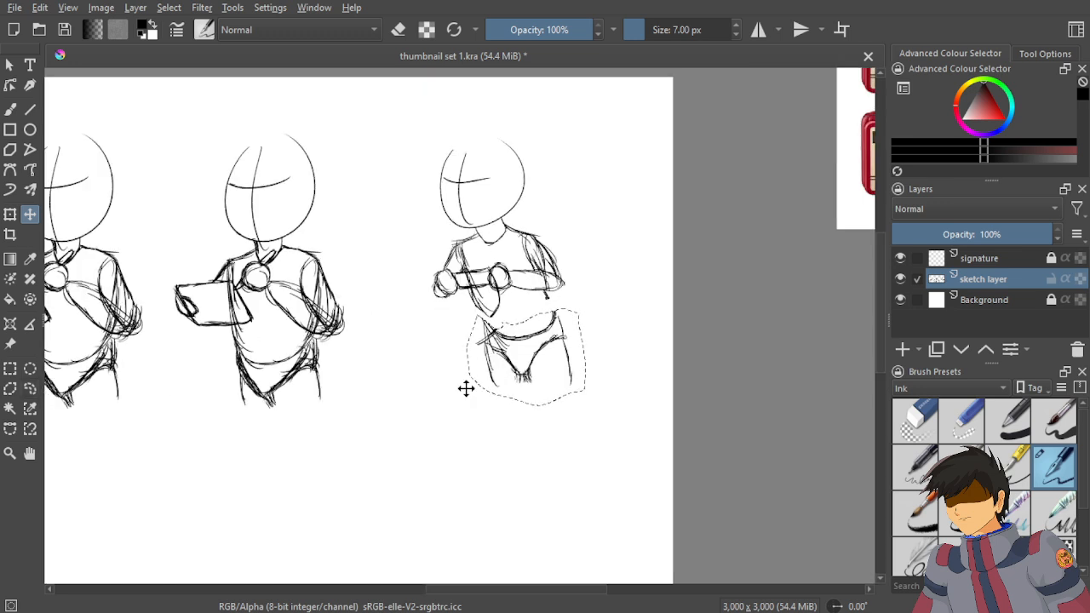
pyautogui.click(30, 389)
pyautogui.click(583, 353)
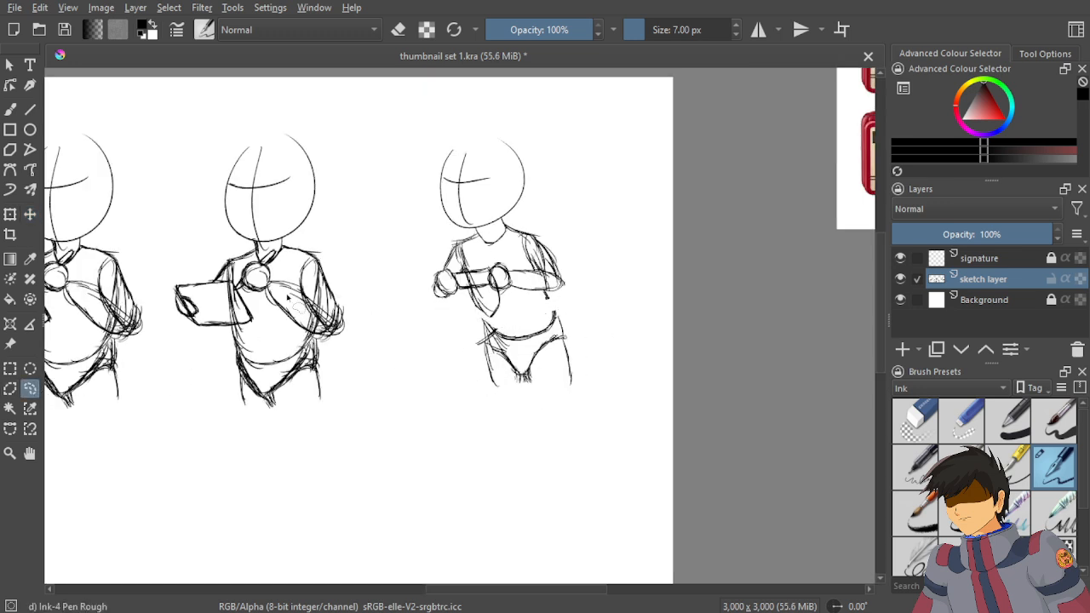
# Bridge the gap in the third figure's right waist with curved ink strokes joining the upper torso to the lower belly.
pyautogui.click(10, 192)
pyautogui.scroll(6, 549, 298)
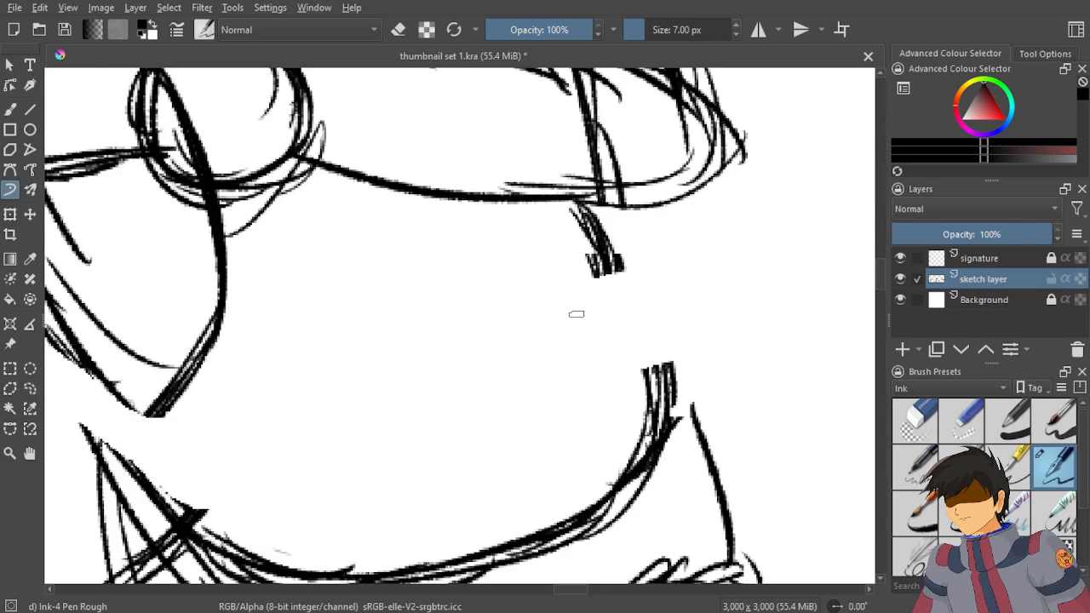
pyautogui.moveTo(582, 248); pyautogui.dragTo(661, 419)
pyautogui.moveTo(618, 265); pyautogui.dragTo(652, 424)
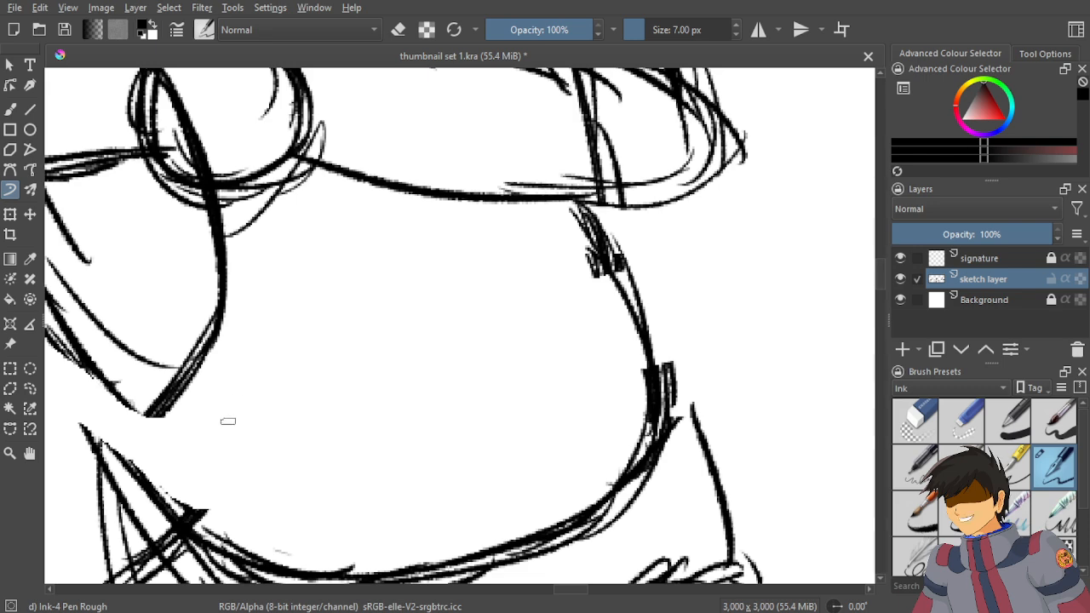
# Erase the cut-off lower end of the third figure's torso centre curve and the stray line ends around the left waist gap.
pyautogui.scroll(-5, 236, 426)
pyautogui.scroll(3, 435, 317)
pyautogui.scroll(3, 435, 317)
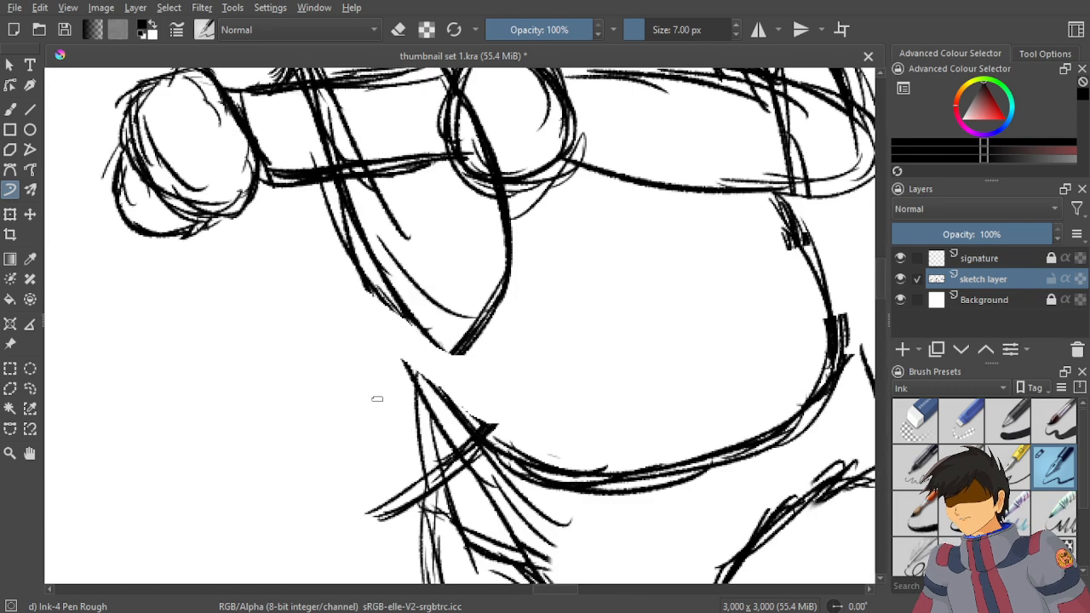
pyautogui.press('e')
pyautogui.moveTo(470, 295)
pyautogui.mouseDown()
pyautogui.moveTo(463, 397)
pyautogui.moveTo(457, 348)
pyautogui.moveTo(488, 303)
pyautogui.moveTo(490, 274)
pyautogui.moveTo(500, 326)
pyautogui.mouseUp()
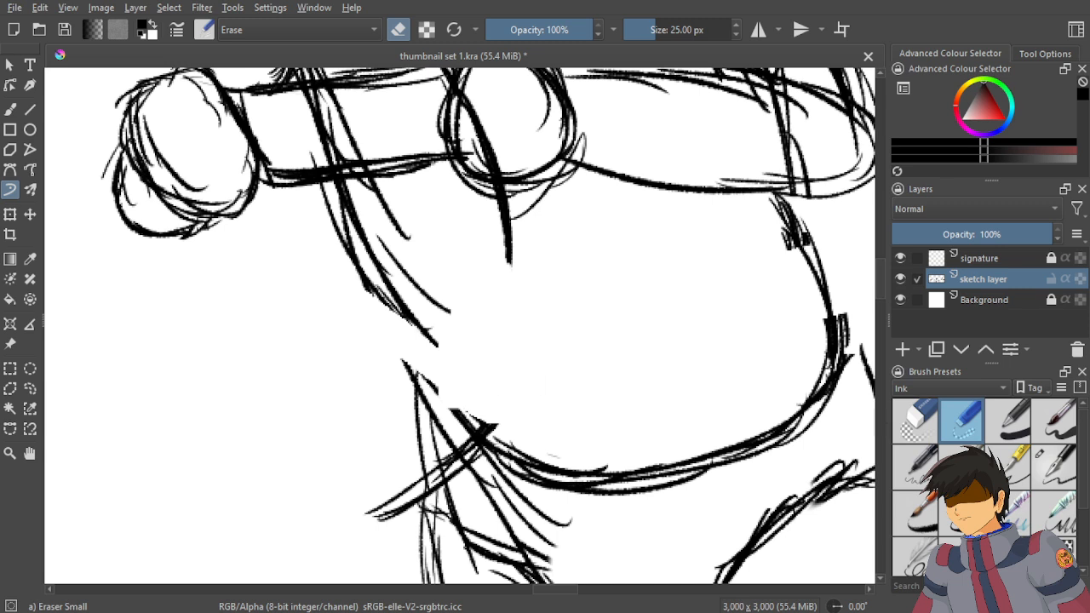
# Redraw the third figure's left waist line and extend the torso centre curve down to the pelvis with the Ink-4 Pen Rough brush.
pyautogui.click(1020, 468)
pyautogui.click(1070, 459)
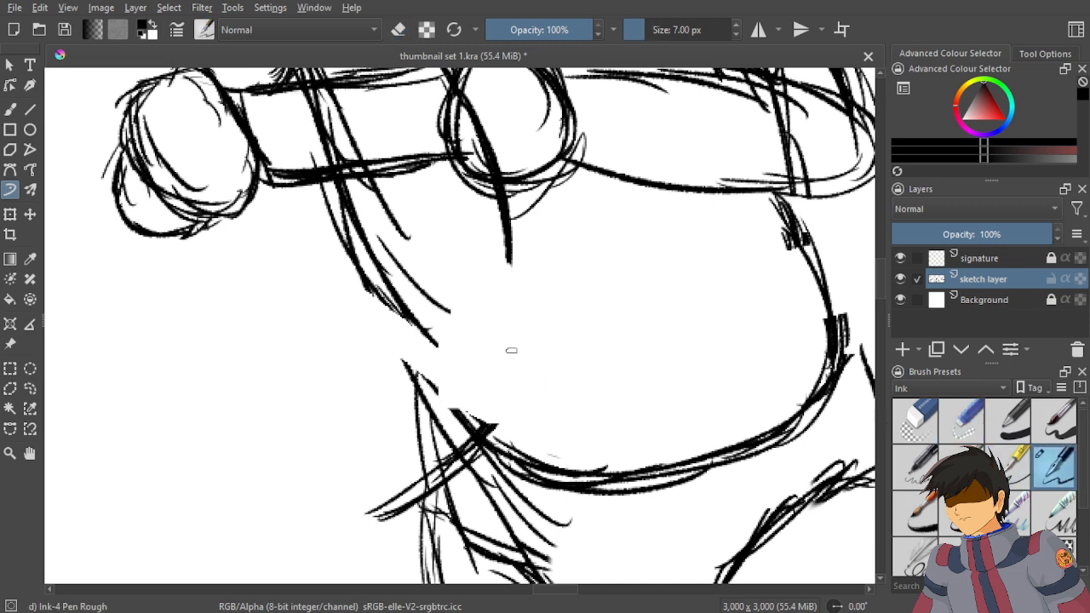
pyautogui.moveTo(371, 257); pyautogui.dragTo(419, 362)
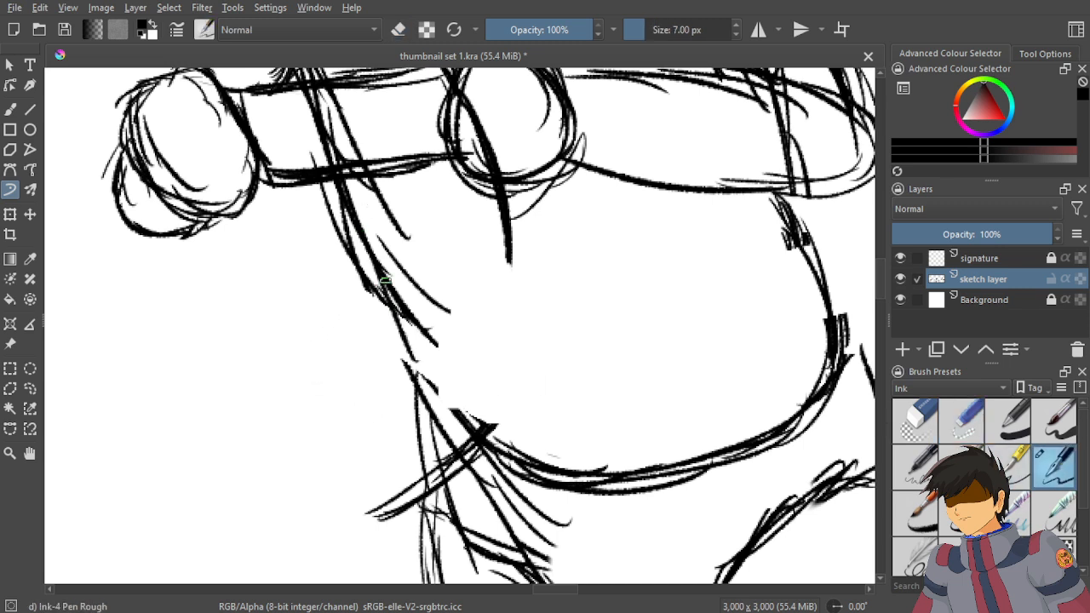
pyautogui.moveTo(380, 277)
pyautogui.mouseDown()
pyautogui.moveTo(443, 394)
pyautogui.moveTo(514, 324)
pyautogui.mouseUp()
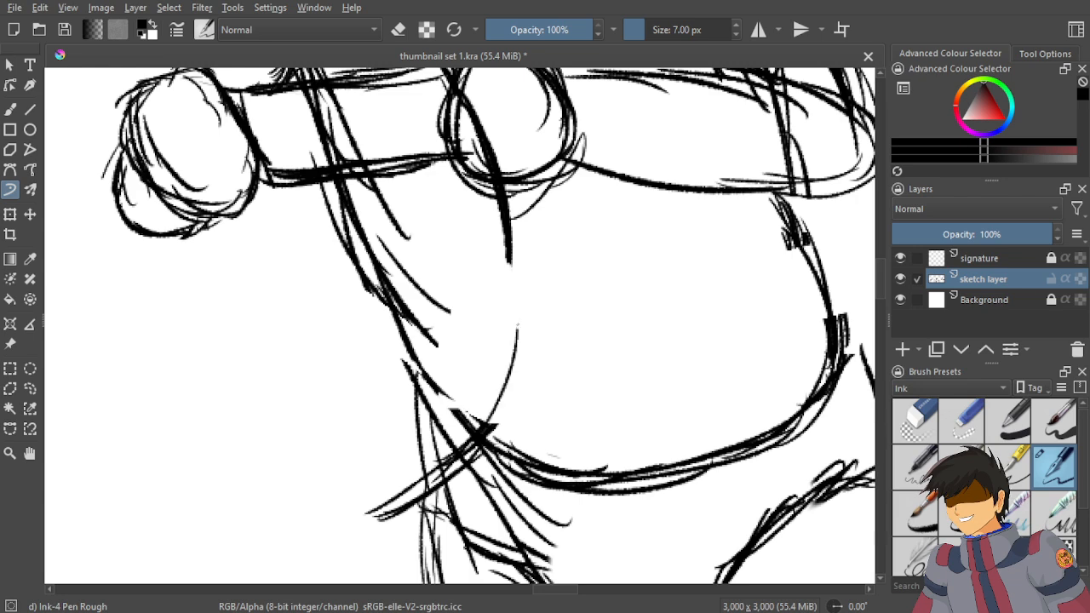
pyautogui.moveTo(479, 433)
pyautogui.mouseDown()
pyautogui.moveTo(501, 252)
pyautogui.moveTo(485, 390)
pyautogui.mouseUp()
pyautogui.moveTo(502, 254); pyautogui.dragTo(492, 445)
pyautogui.moveTo(519, 313); pyautogui.dragTo(485, 421)
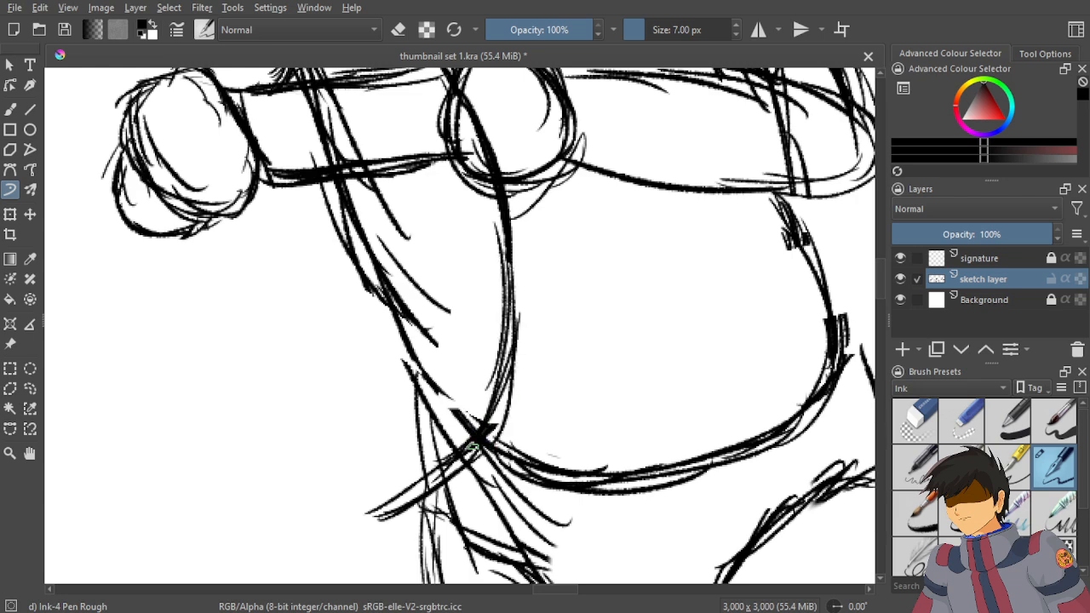
# Save the drawing with the third figure's lengthened torso.
pyautogui.press('-')
pyautogui.press('-')
pyautogui.press('-')
pyautogui.press('-')
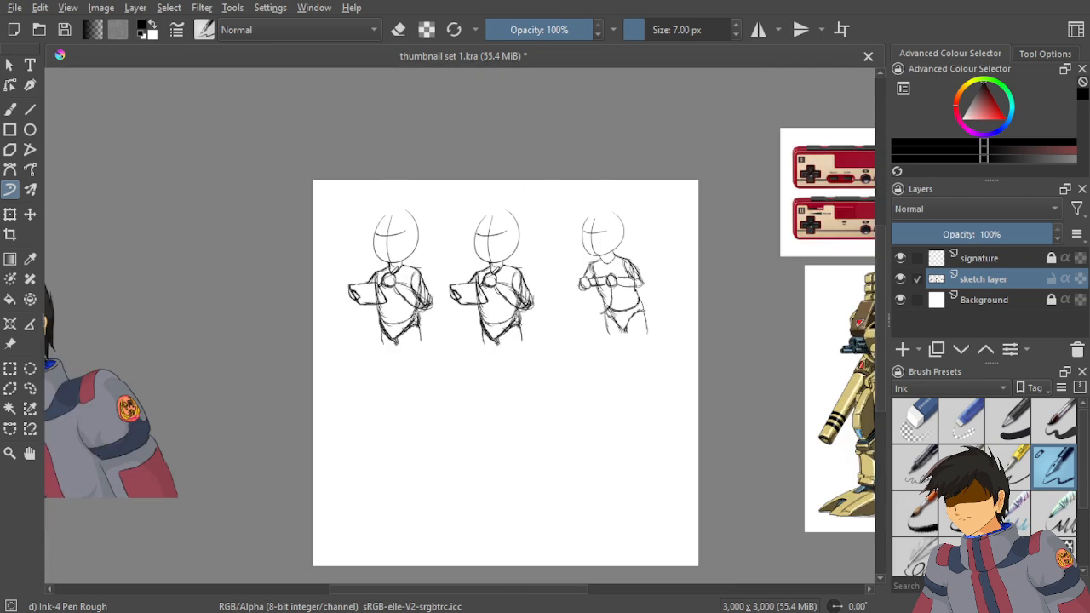
pyautogui.hotkey('ctrl', 's')
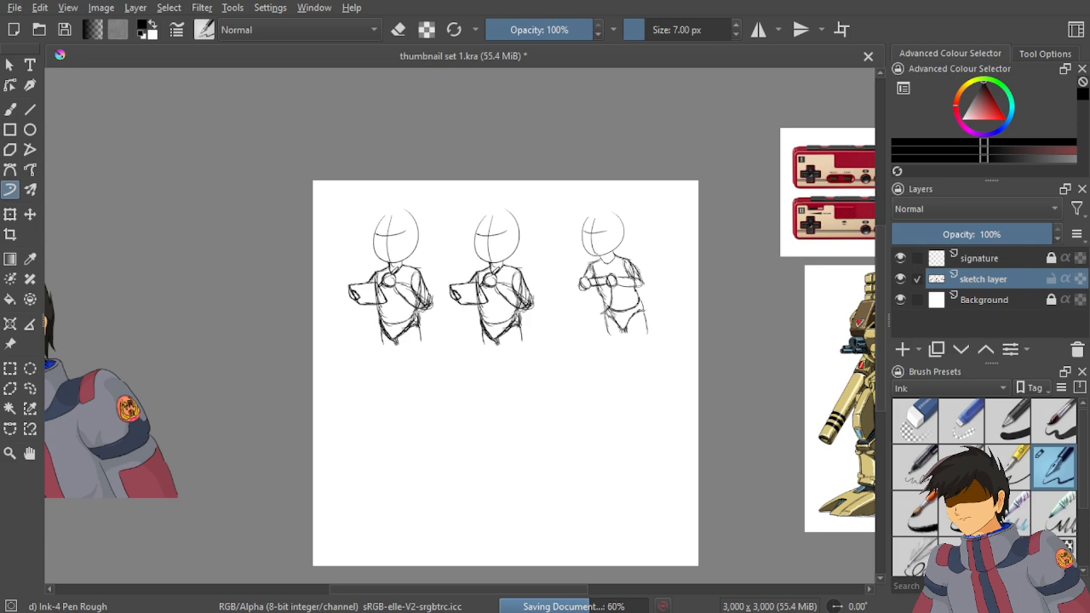
# Lasso the entire third figure and scale it up slightly about its centre to match the other two figures.
pyautogui.click(30, 387)
pyautogui.scroll(3, 724, 245)
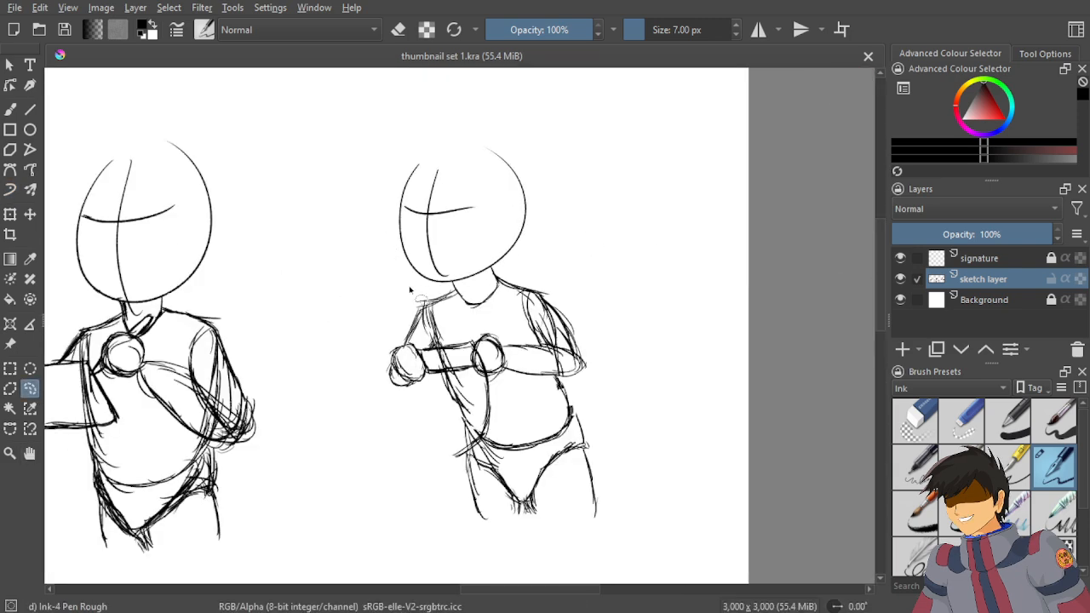
pyautogui.moveTo(409, 285)
pyautogui.mouseDown()
pyautogui.moveTo(397, 200)
pyautogui.moveTo(417, 137)
pyautogui.moveTo(525, 151)
pyautogui.moveTo(544, 231)
pyautogui.moveTo(613, 329)
pyautogui.moveTo(627, 454)
pyautogui.moveTo(605, 527)
pyautogui.moveTo(461, 543)
pyautogui.moveTo(420, 423)
pyautogui.moveTo(355, 300)
pyautogui.mouseUp()
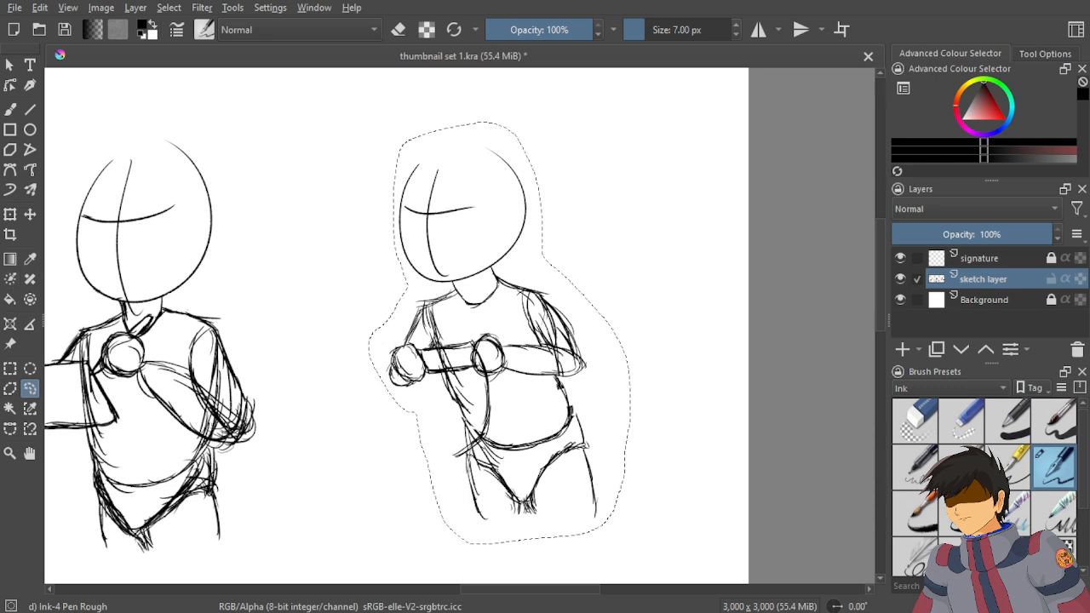
pyautogui.hotkey('ctrl', 't')
pyautogui.scroll(-2, 613, 392)
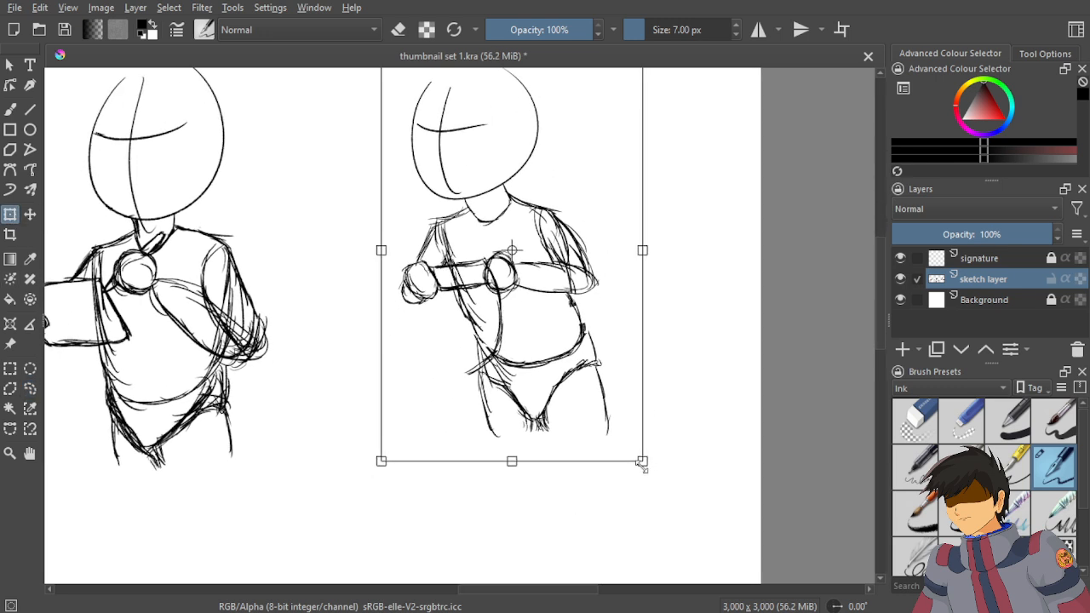
pyautogui.moveTo(642, 461); pyautogui.dragTo(657, 486)
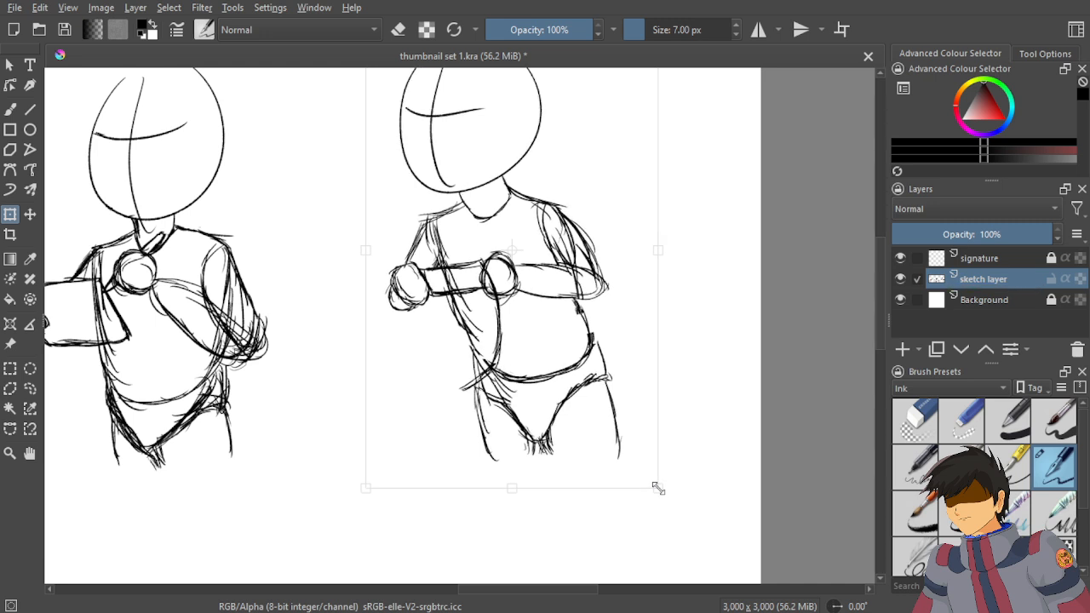
pyautogui.press('Return')
# Move the enlarged third figure slightly left and down toward the second figure, and clear the selection.
pyautogui.scroll(-2, 712, 397)
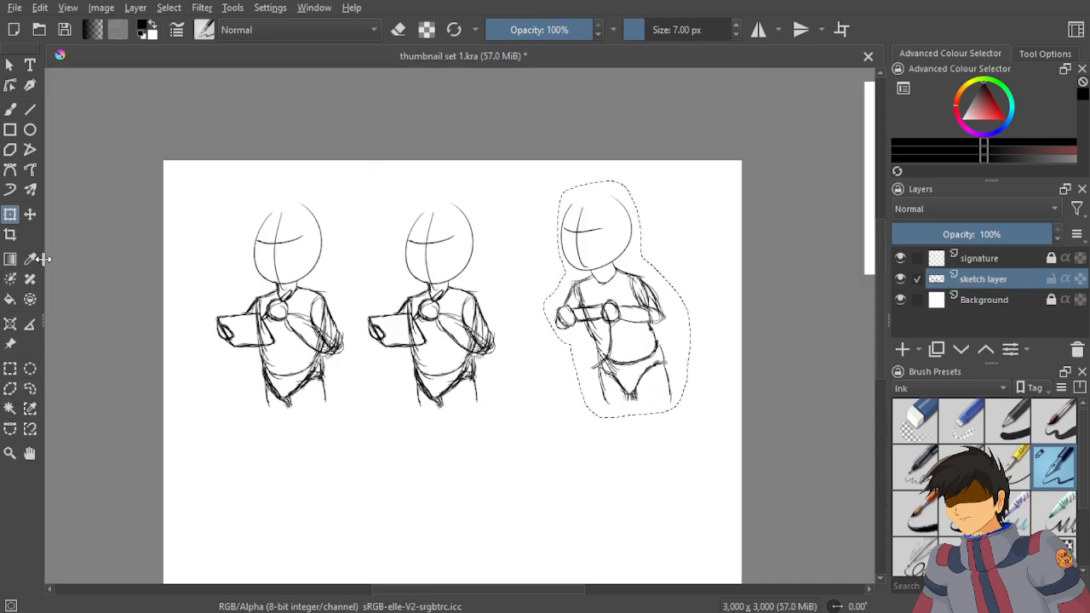
pyautogui.click(30, 213)
pyautogui.moveTo(643, 345); pyautogui.dragTo(631, 351)
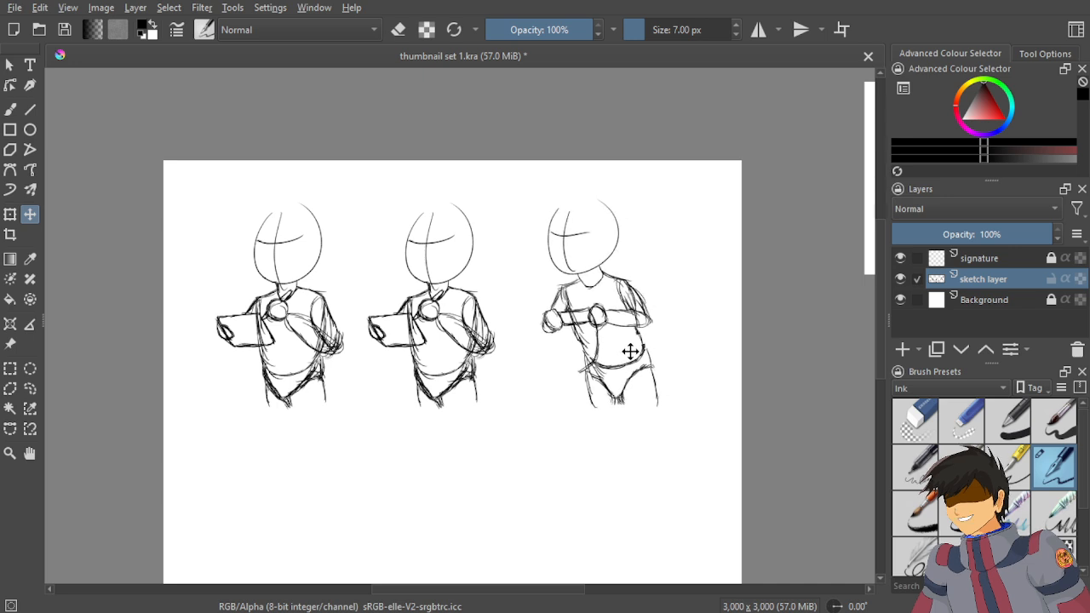
pyautogui.click(30, 388)
pyautogui.click(617, 345)
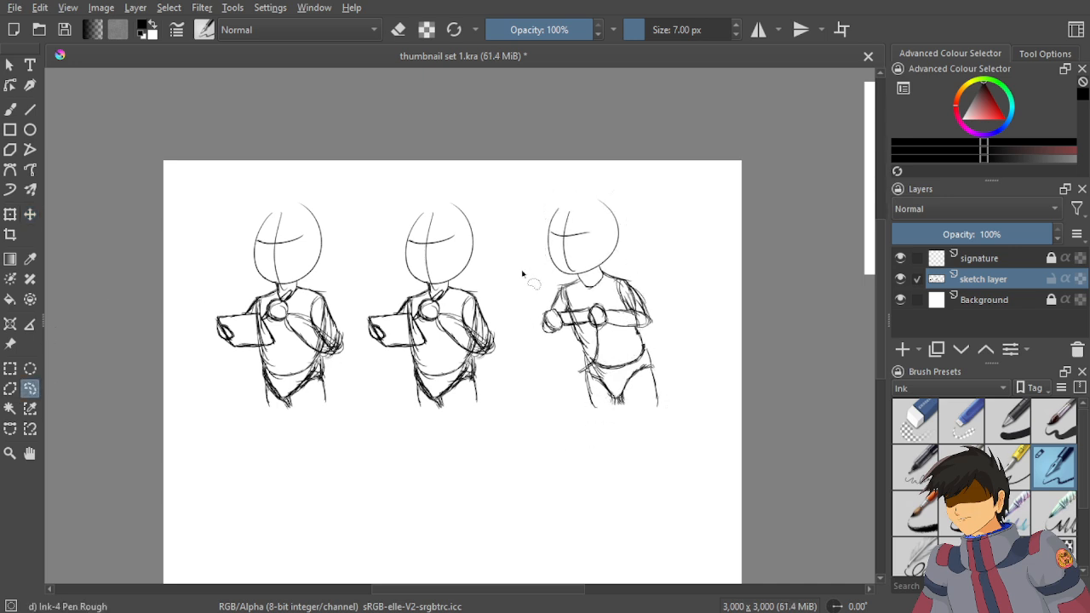
# Return to the dynamic brush and save the drawing with the resized third figure.
pyautogui.click(11, 190)
pyautogui.scroll(-3, 427, 303)
pyautogui.hotkey('ctrl', 's')
pyautogui.moveTo(397, 403); pyautogui.dragTo(431, 297)
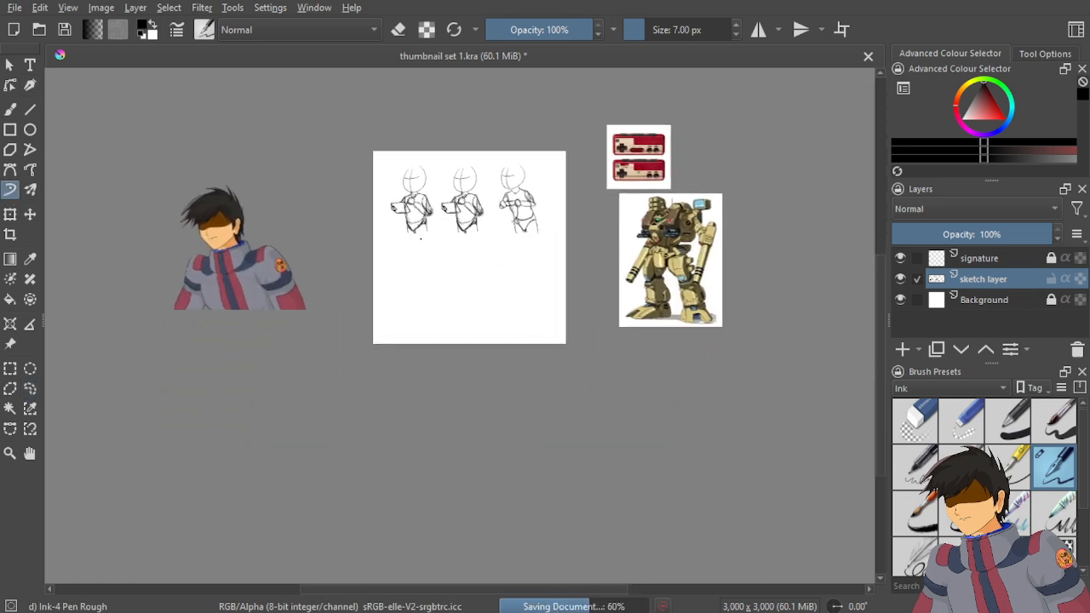
pyautogui.scroll(1, 441, 224)
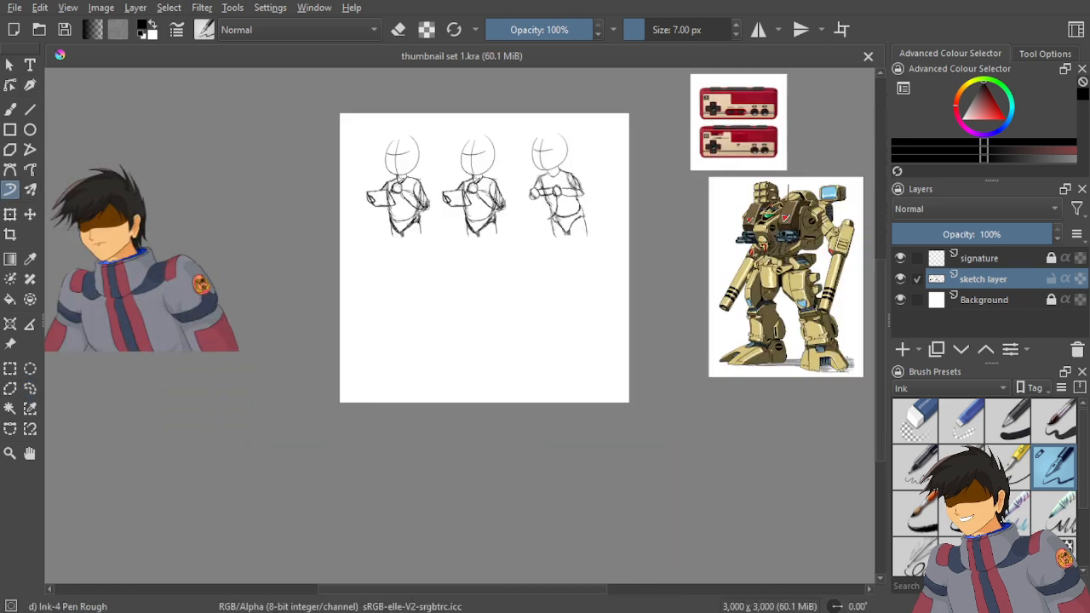
pyautogui.scroll(2, 432, 260)
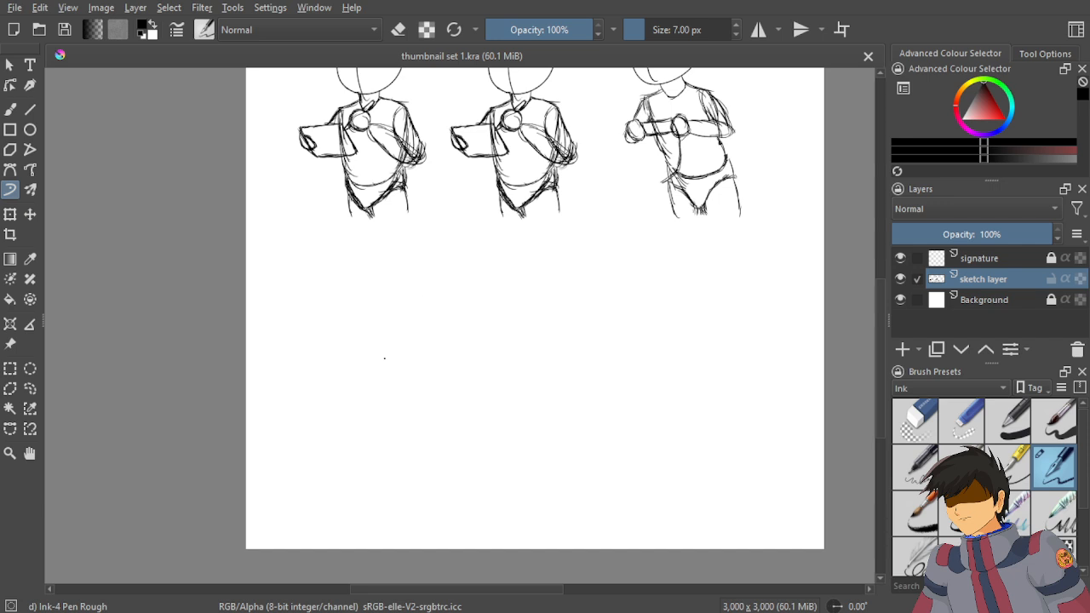
pyautogui.scroll(1, 347, 292)
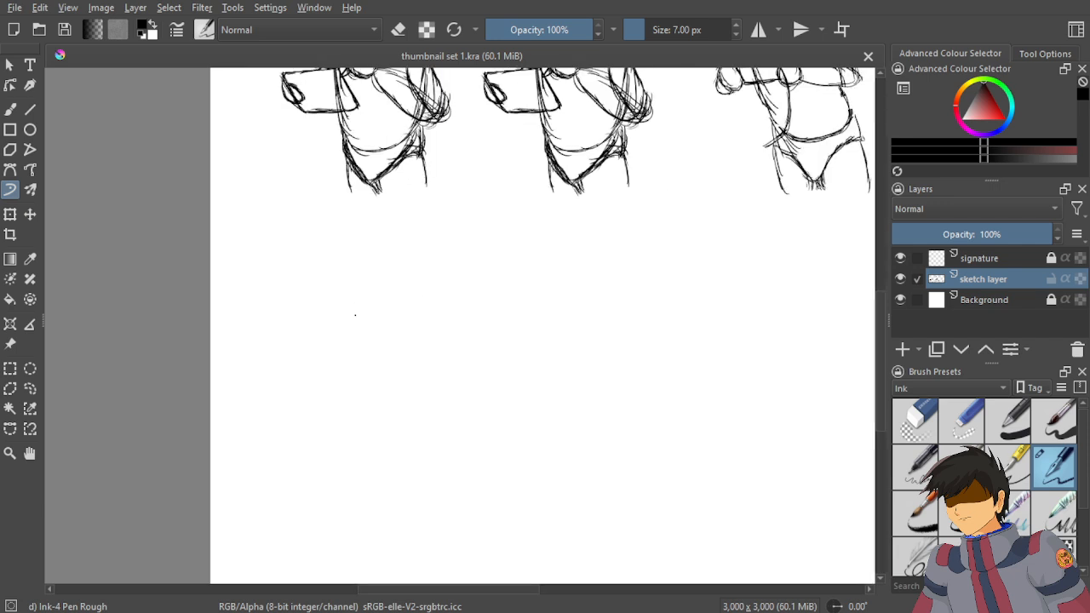
pyautogui.scroll(1, 350, 328)
pyautogui.scroll(-3, 354, 314)
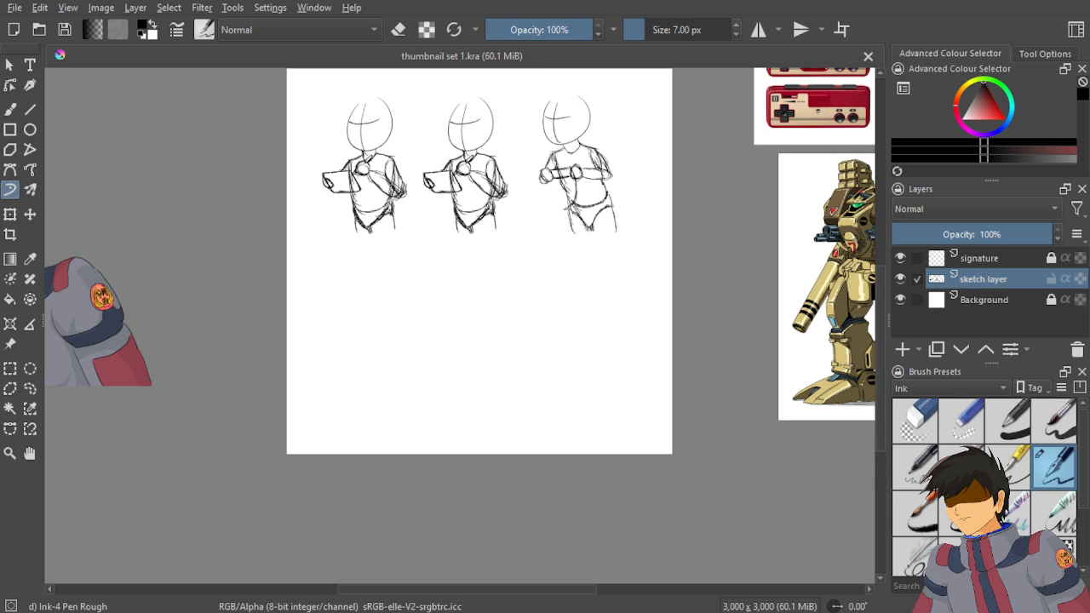
pyautogui.scroll(2, 341, 319)
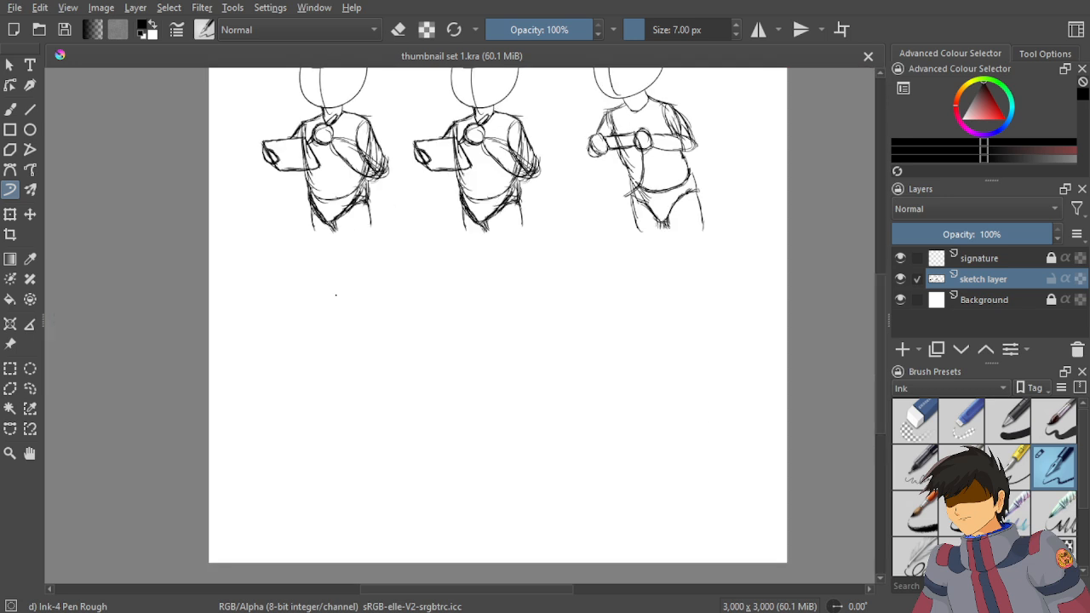
pyautogui.moveTo(341, 319); pyautogui.dragTo(396, 276)
# Examine the mech reference image up close, from its upper body, shoulder pods and arm cannons down to its legs and feet.
pyautogui.scroll(-4, 396, 277)
pyautogui.scroll(1, 396, 276)
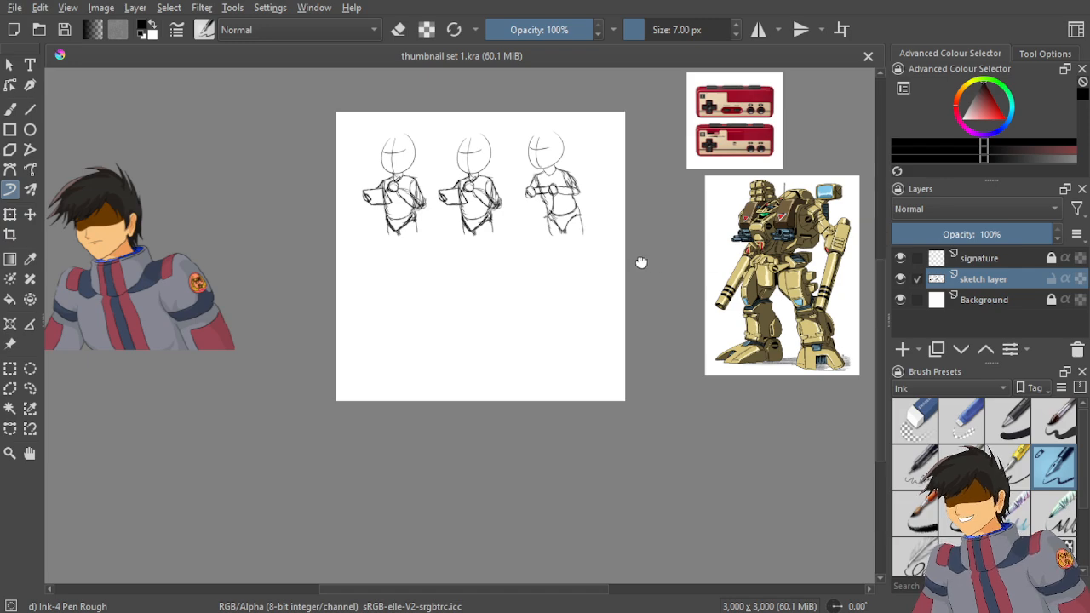
pyautogui.moveTo(641, 262); pyautogui.dragTo(472, 259)
pyautogui.scroll(5, 641, 209)
pyautogui.scroll(-1, 490, 194)
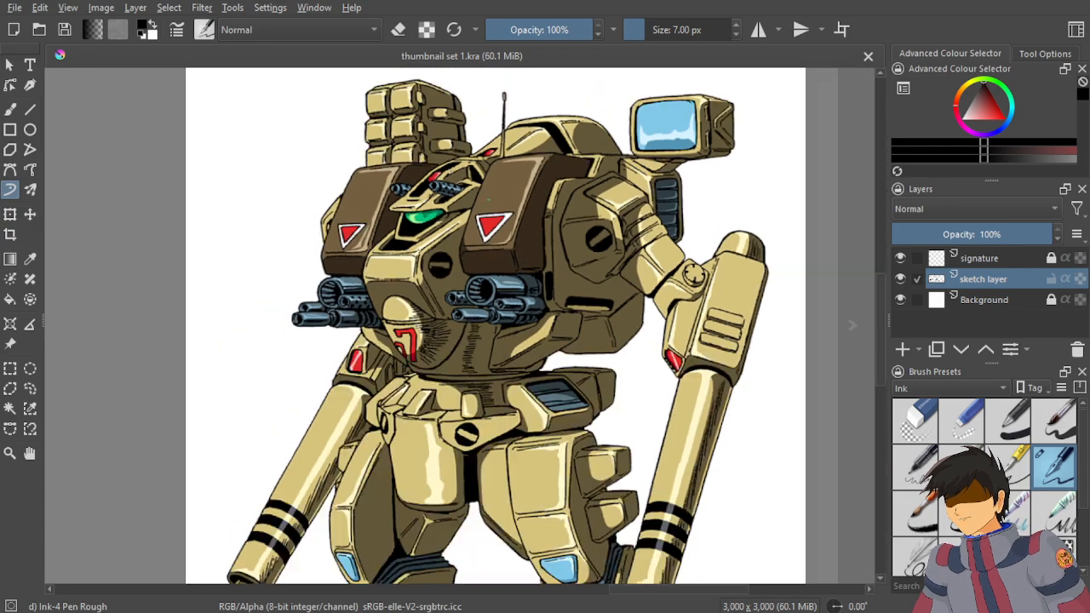
pyautogui.scroll(-2, 481, 208)
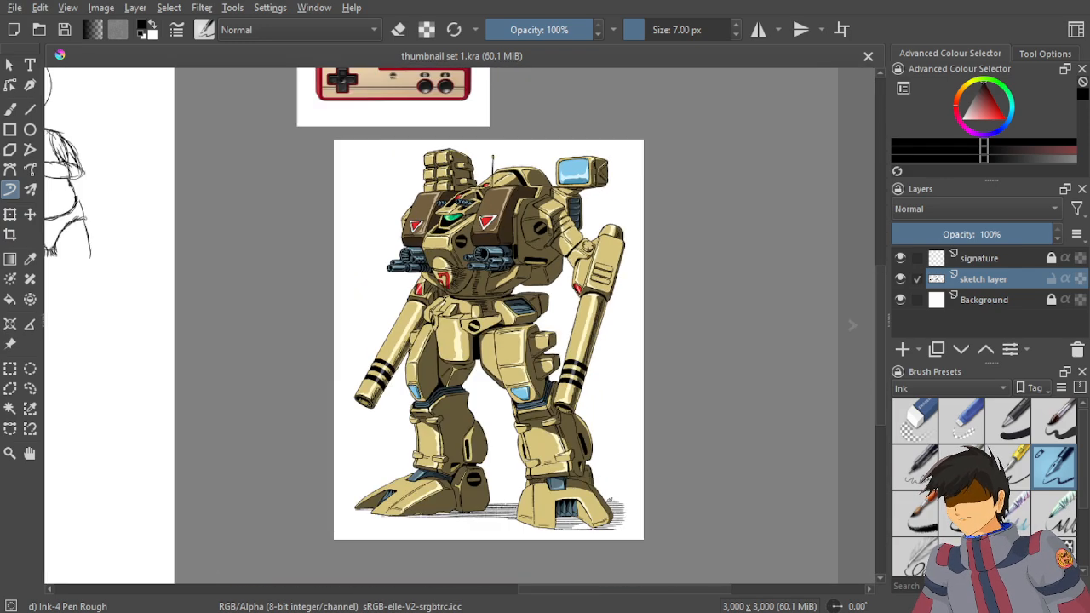
pyautogui.scroll(1, 482, 208)
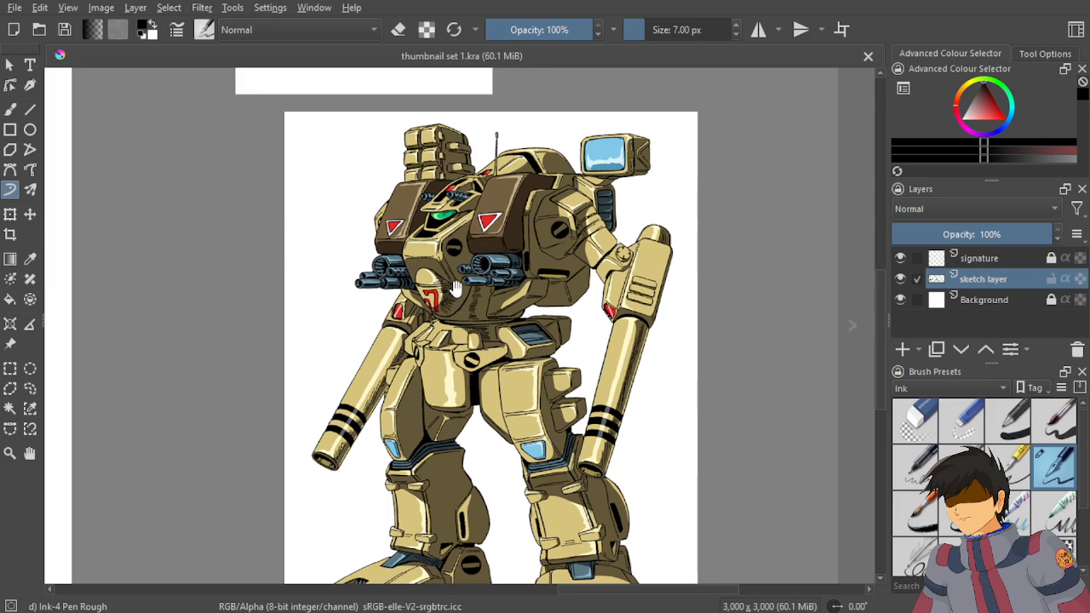
pyautogui.moveTo(456, 291); pyautogui.dragTo(509, 213)
pyautogui.scroll(3, 473, 259)
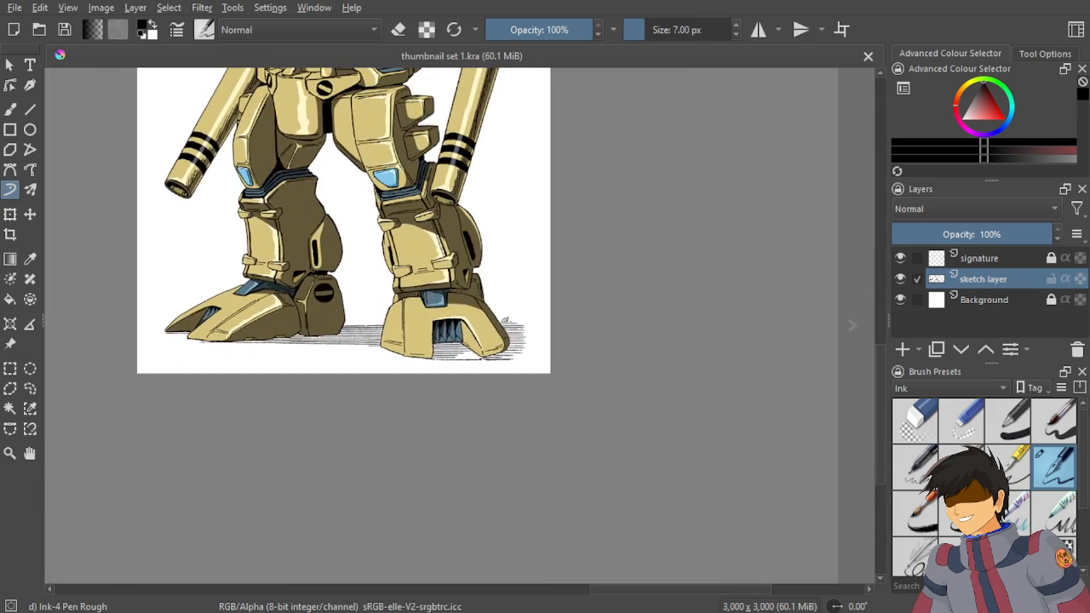
pyautogui.scroll(-4, 473, 259)
pyautogui.scroll(3, 474, 259)
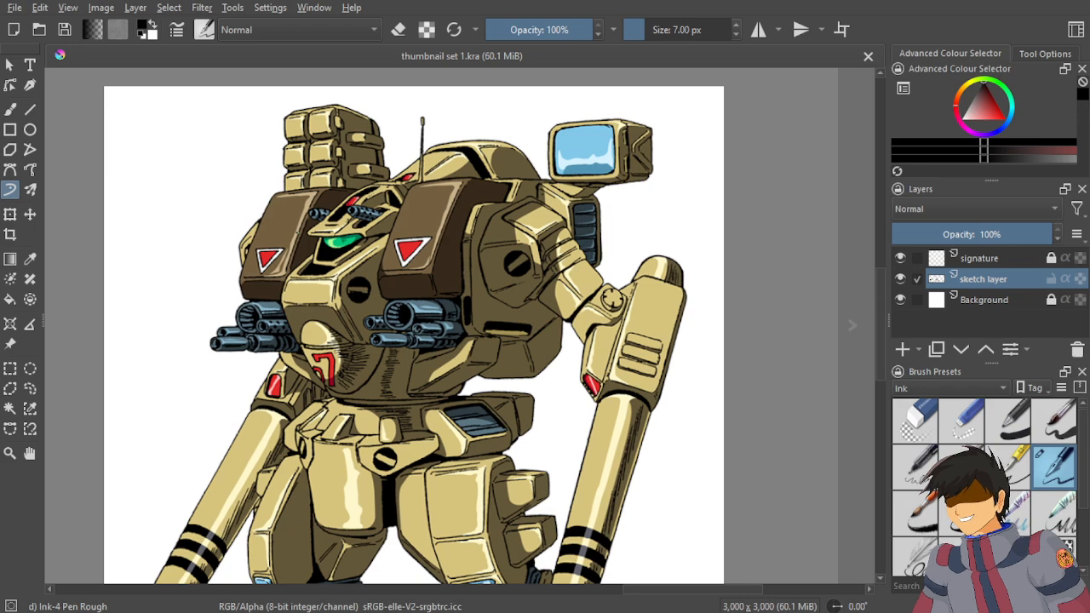
# Review the mech reference and the figure row, and find empty canvas space below the first figure for another thumbnail.
pyautogui.moveTo(474, 259); pyautogui.dragTo(542, 210)
pyautogui.scroll(-1, 542, 209)
pyautogui.scroll(1, 542, 210)
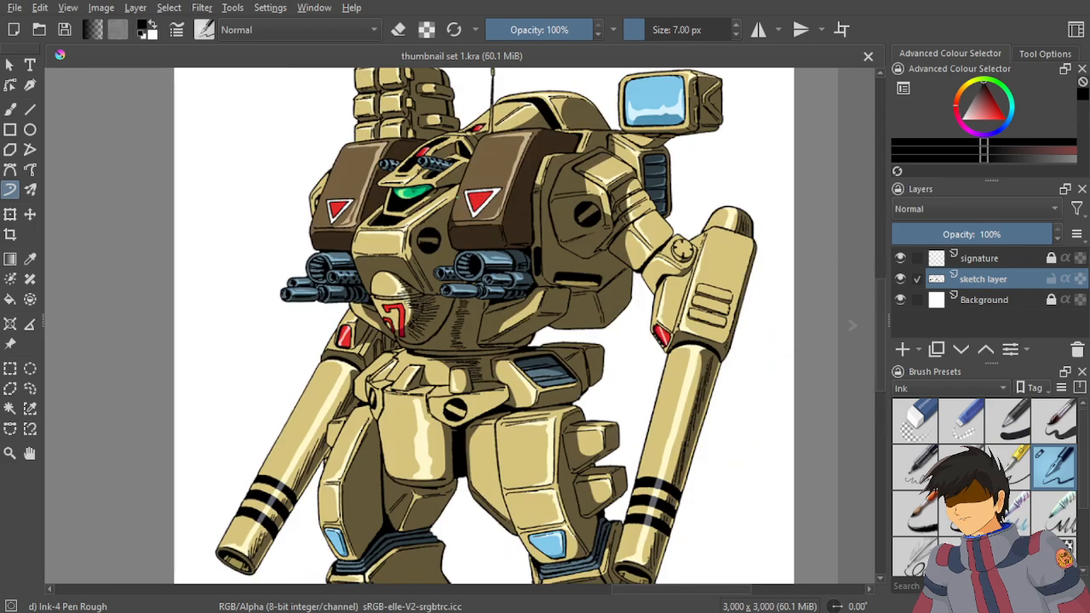
pyautogui.scroll(-5, 456, 197)
pyautogui.moveTo(455, 197); pyautogui.dragTo(588, 154)
pyautogui.scroll(4, 582, 143)
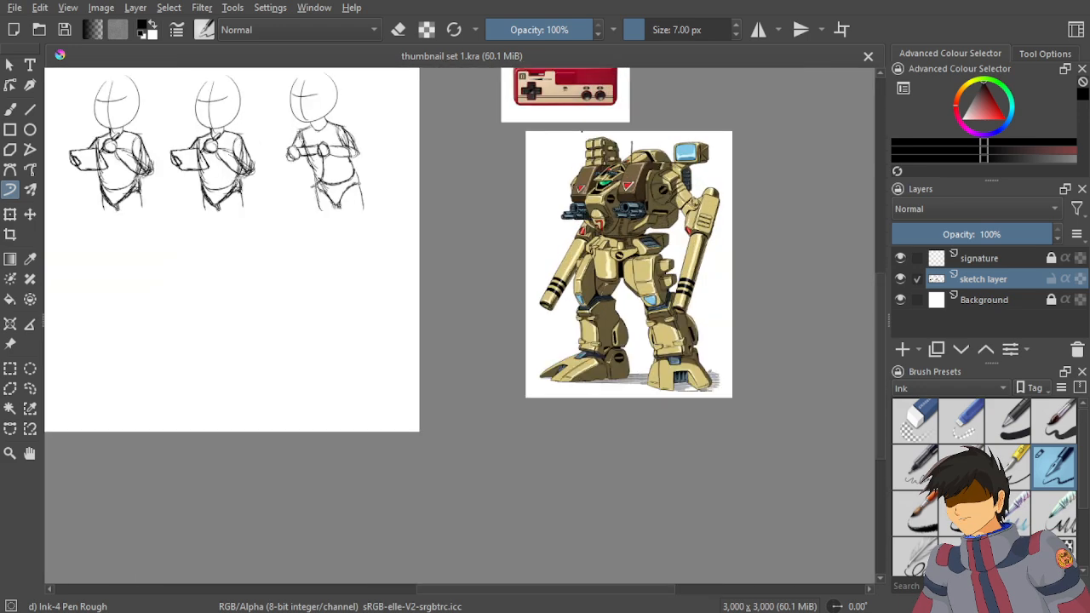
pyautogui.scroll(-4, 583, 142)
pyautogui.moveTo(468, 219); pyautogui.dragTo(578, 199)
pyautogui.scroll(4, 366, 243)
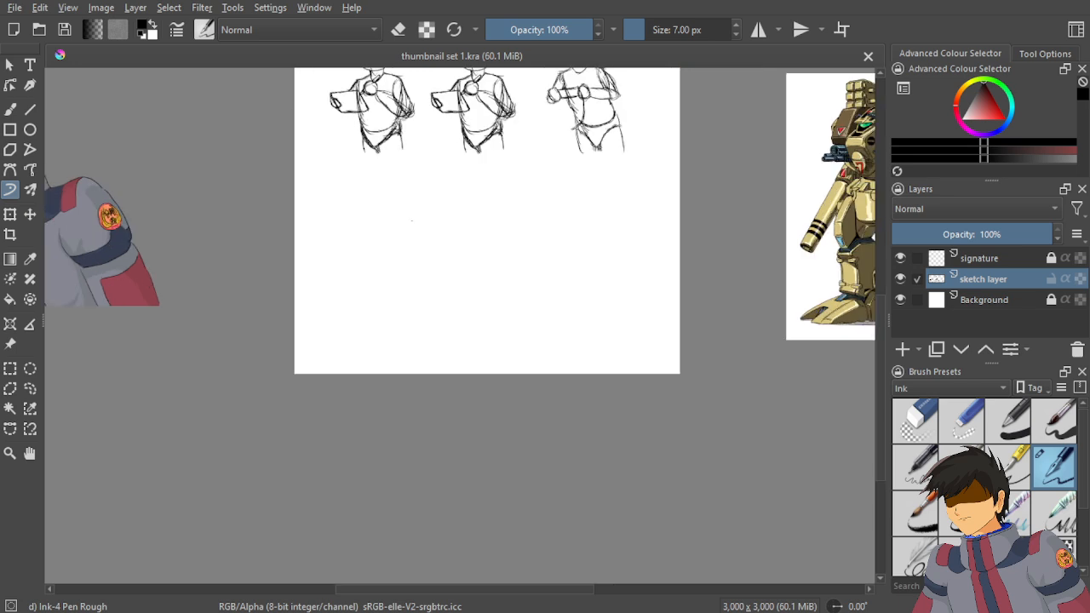
pyautogui.scroll(1, 363, 249)
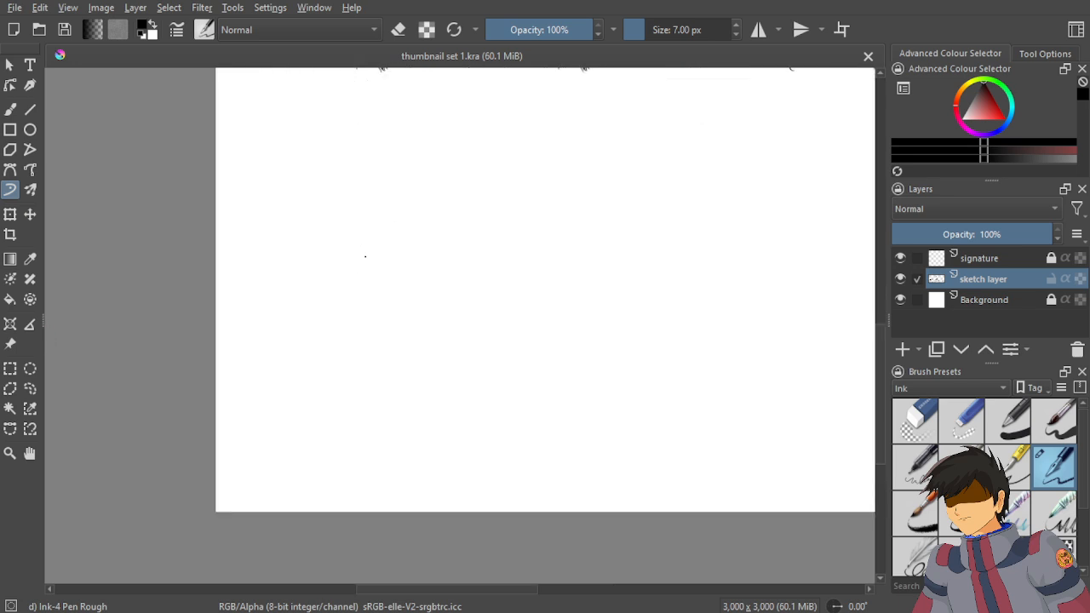
pyautogui.moveTo(365, 255)
pyautogui.mouseDown()
pyautogui.moveTo(399, 496)
pyautogui.moveTo(377, 323)
pyautogui.mouseUp()
pyautogui.scroll(2, 404, 316)
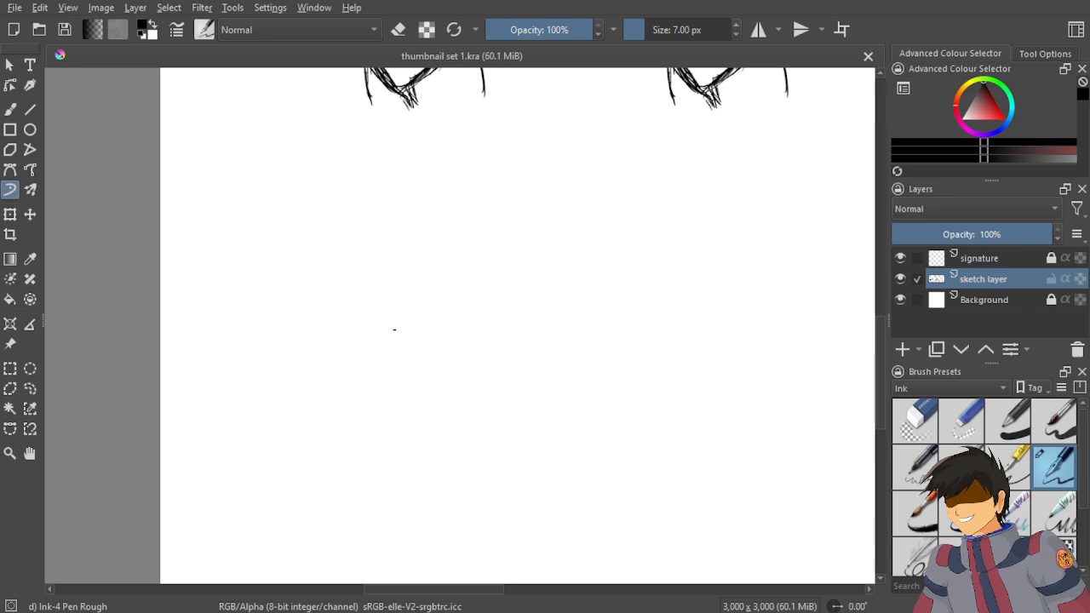
pyautogui.scroll(-3, 394, 329)
pyautogui.scroll(3, 389, 256)
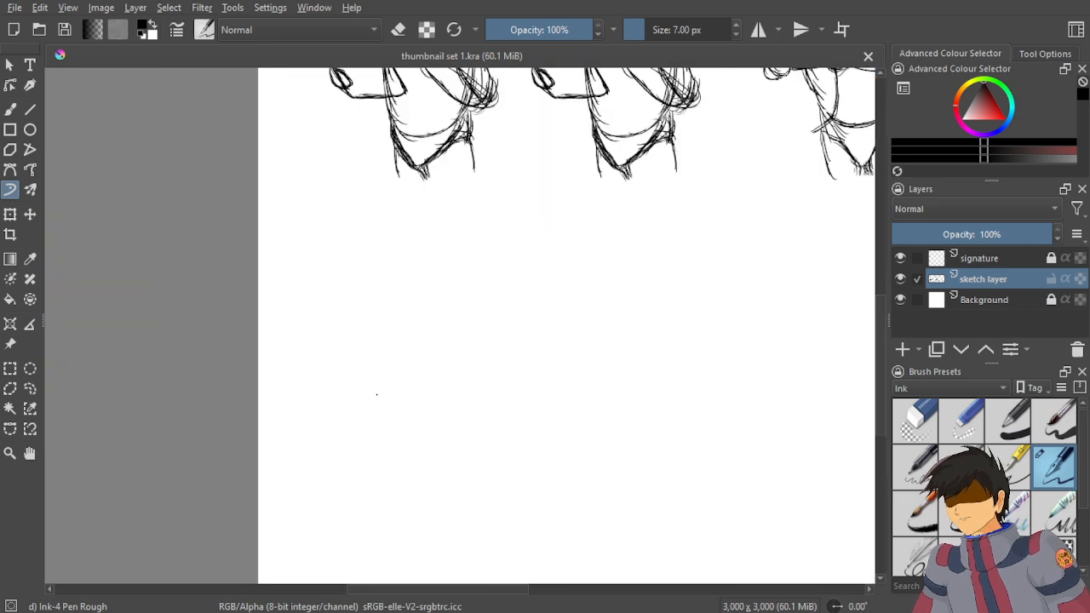
pyautogui.moveTo(372, 325); pyautogui.dragTo(422, 308)
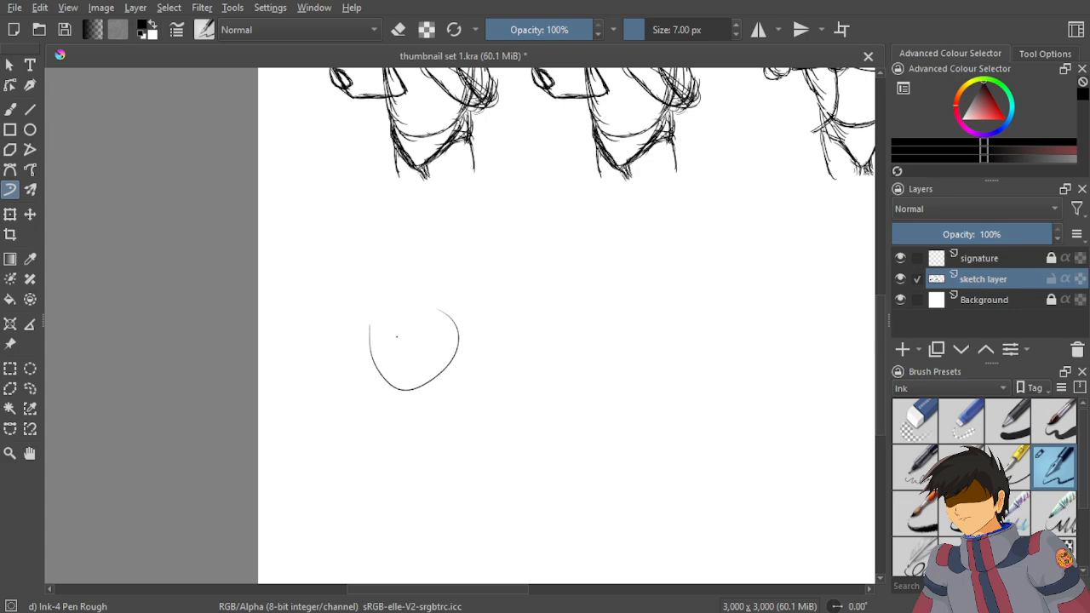
pyautogui.scroll(-3, 388, 325)
pyautogui.scroll(3, 388, 325)
pyautogui.hotkey('ctrl', 'z')
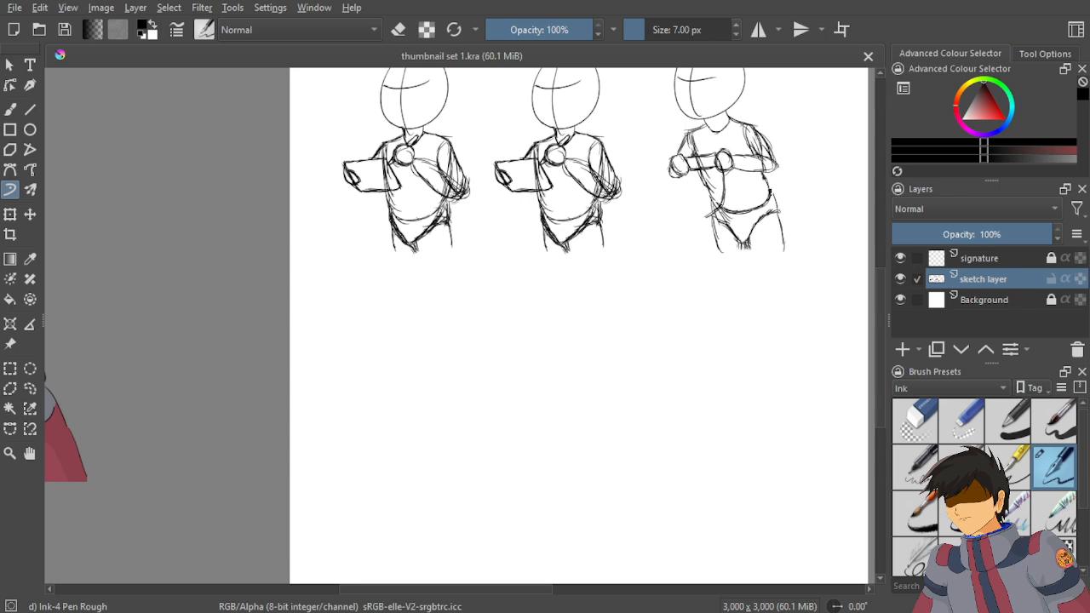
pyautogui.scroll(3, 344, 345)
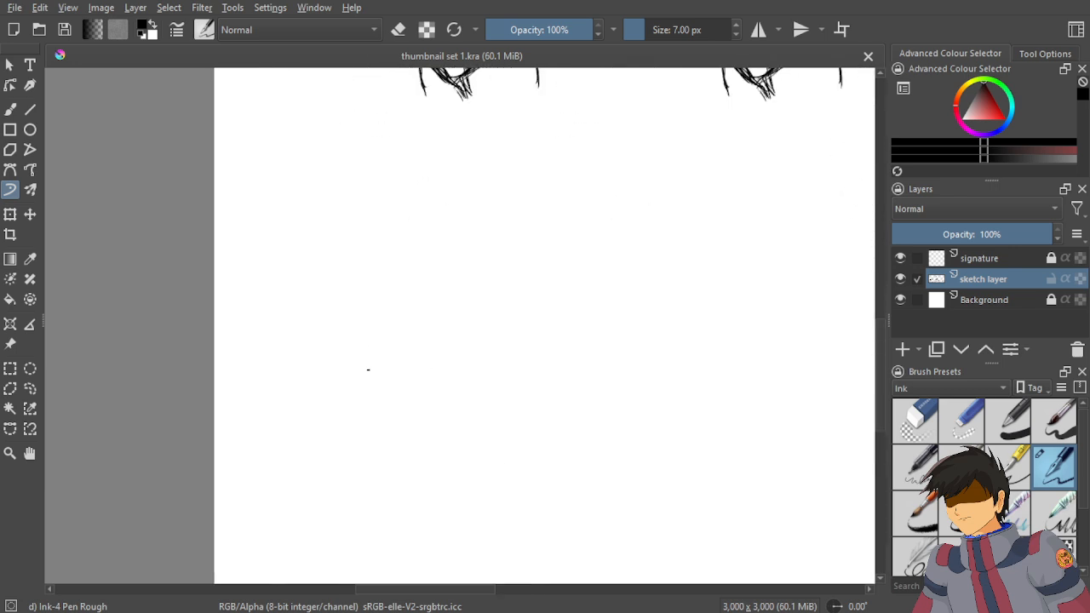
pyautogui.moveTo(340, 282); pyautogui.dragTo(437, 347)
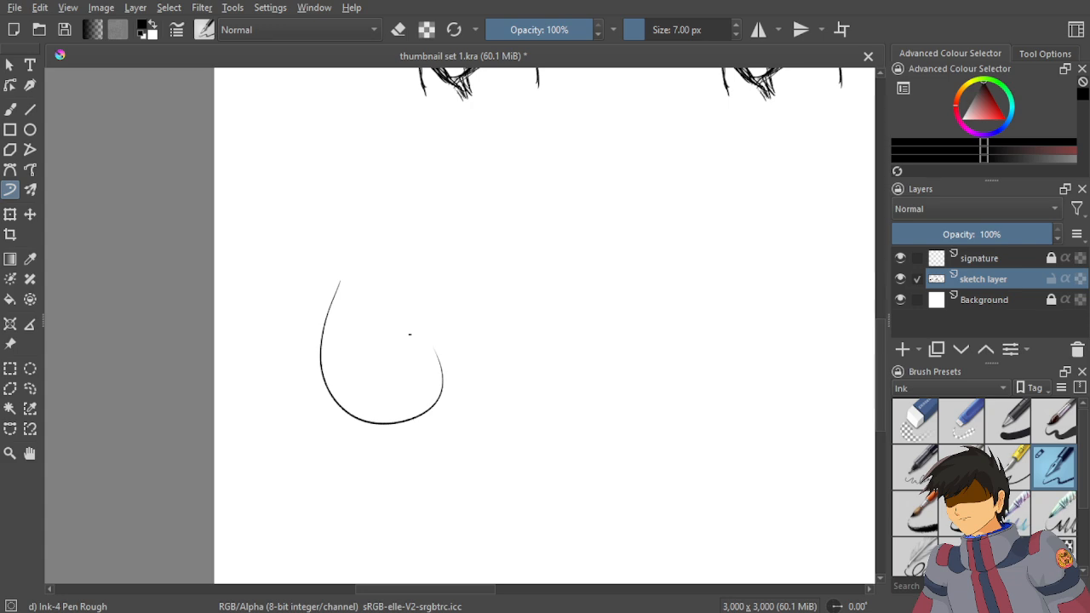
pyautogui.scroll(-3, 410, 335)
pyautogui.scroll(3, 396, 431)
pyautogui.hotkey('ctrl', 'z')
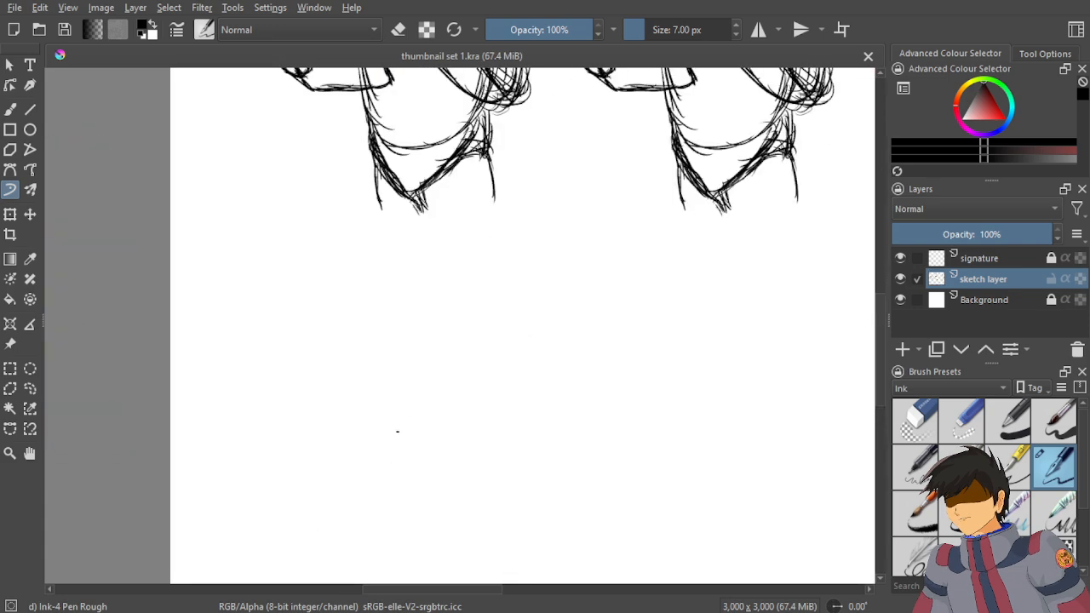
pyautogui.scroll(2, 397, 431)
pyautogui.scroll(-4, 348, 335)
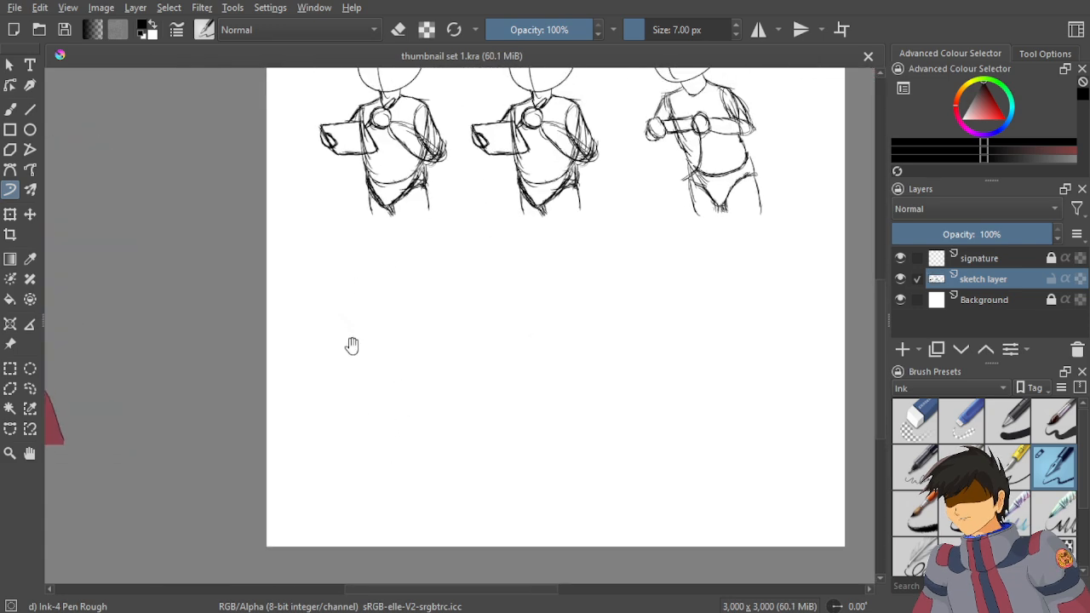
pyautogui.scroll(3, 362, 331)
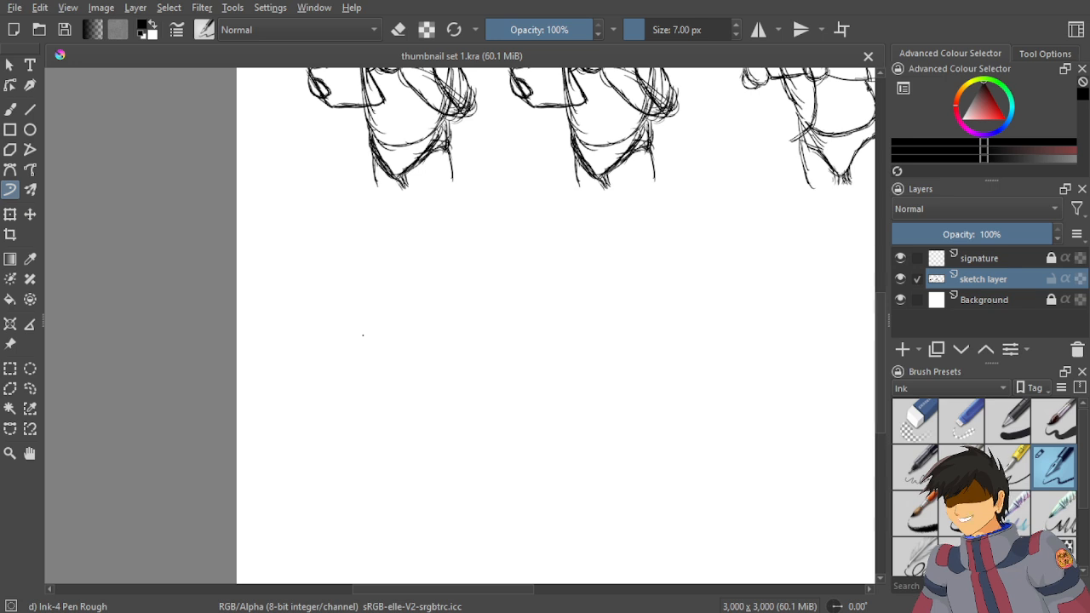
pyautogui.moveTo(339, 296)
pyautogui.mouseDown()
pyautogui.moveTo(324, 365)
pyautogui.moveTo(451, 365)
pyautogui.mouseUp()
pyautogui.hotkey('ctrl', 'z')
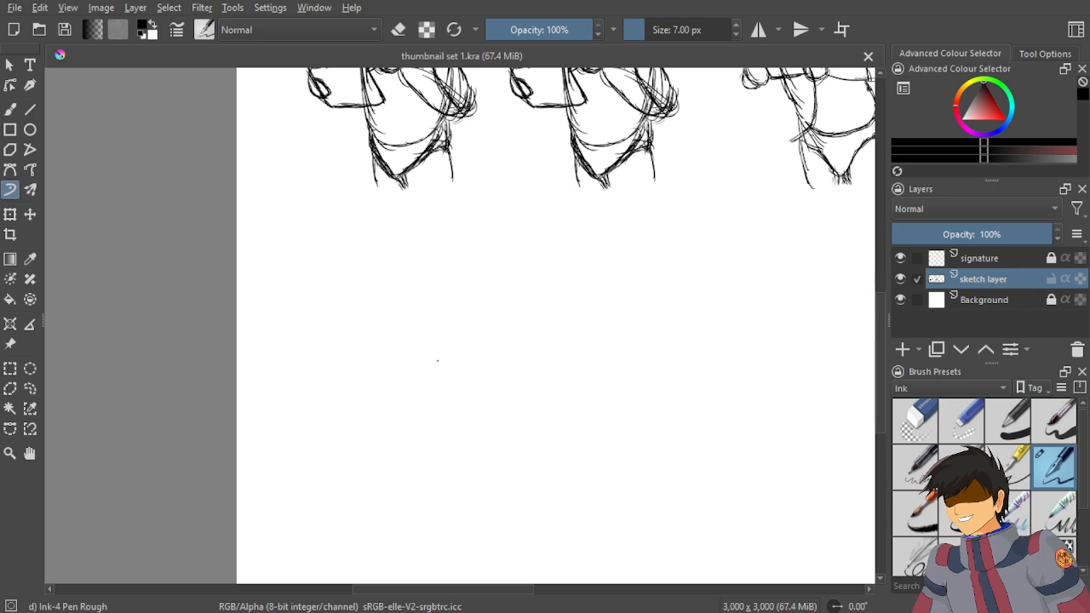
pyautogui.moveTo(344, 313); pyautogui.dragTo(412, 306)
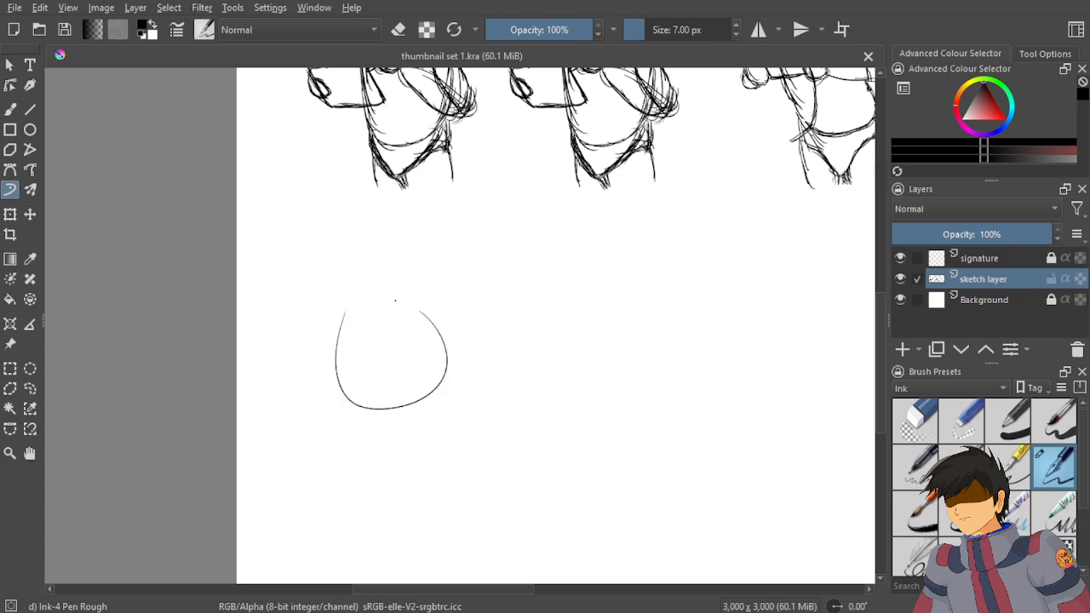
pyautogui.scroll(-5, 400, 370)
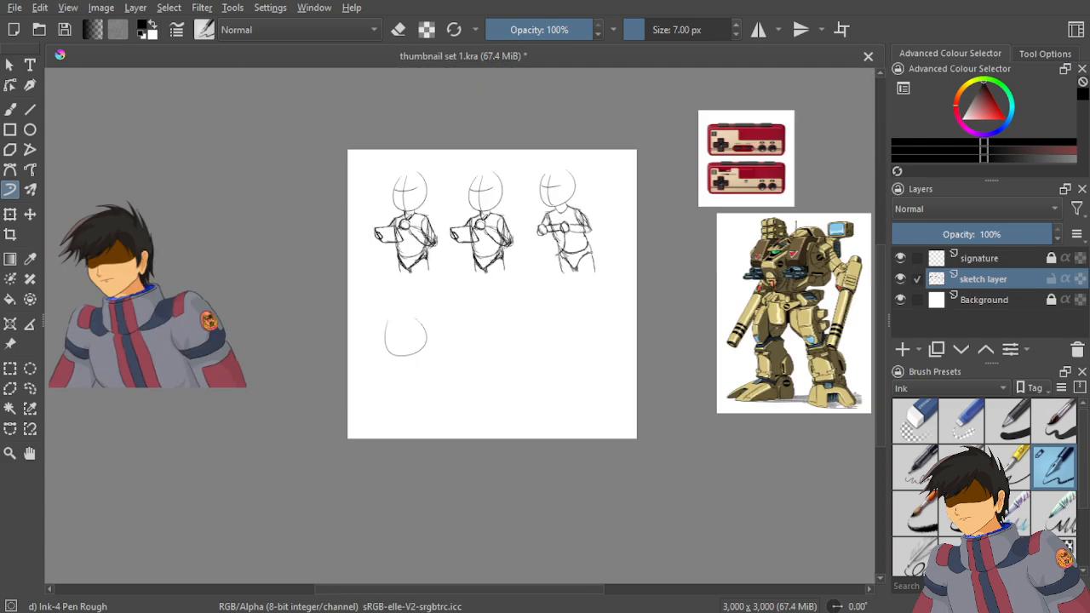
pyautogui.scroll(10, 375, 323)
pyautogui.moveTo(349, 302)
pyautogui.mouseDown()
pyautogui.moveTo(325, 213)
pyautogui.moveTo(332, 253)
pyautogui.mouseUp()
pyautogui.scroll(-10, 289, 190)
pyautogui.scroll(5, 321, 212)
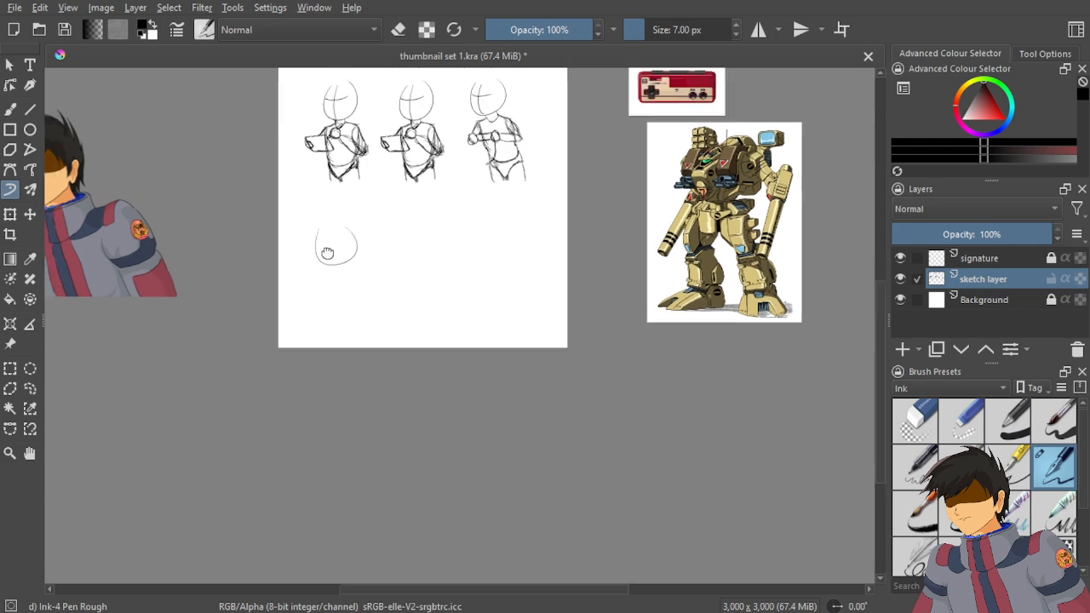
pyautogui.scroll(-5, 367, 288)
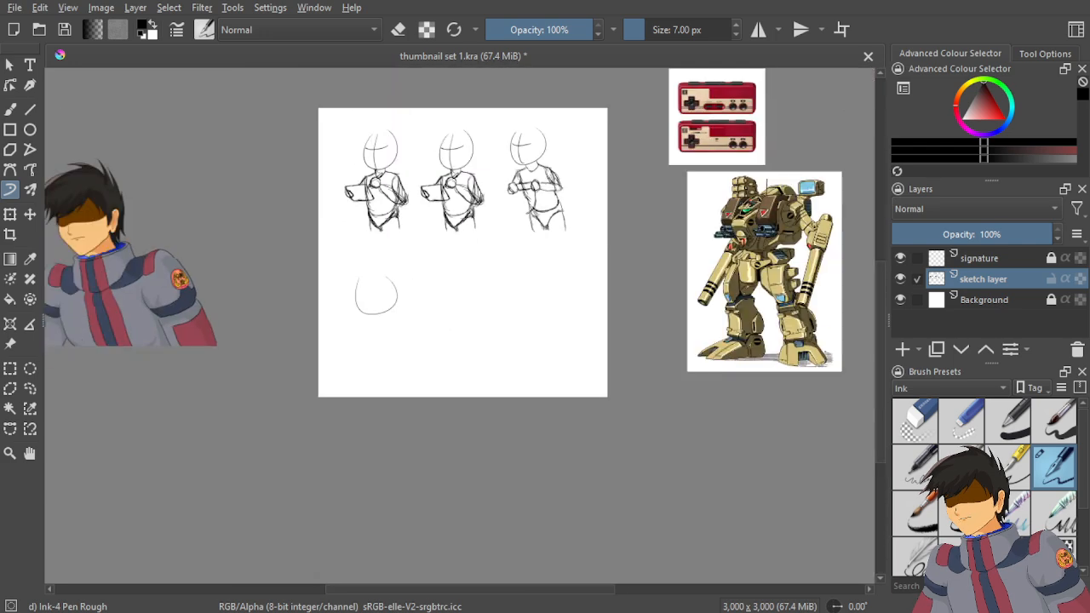
pyautogui.scroll(5, 367, 288)
pyautogui.hotkey('ctrl', 'z')
pyautogui.scroll(2, 429, 299)
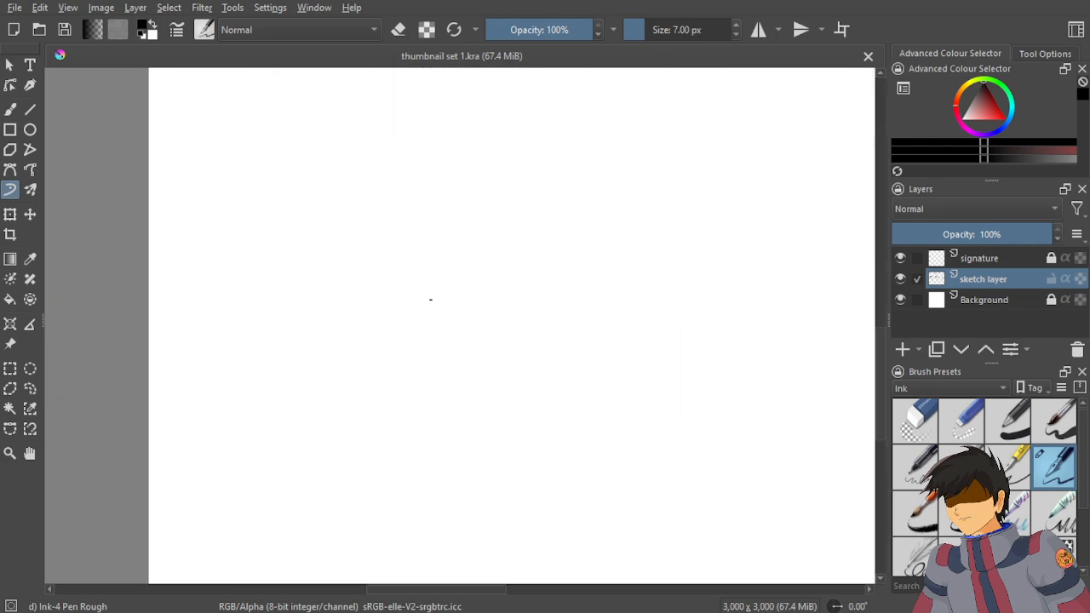
pyautogui.moveTo(387, 237); pyautogui.dragTo(442, 232)
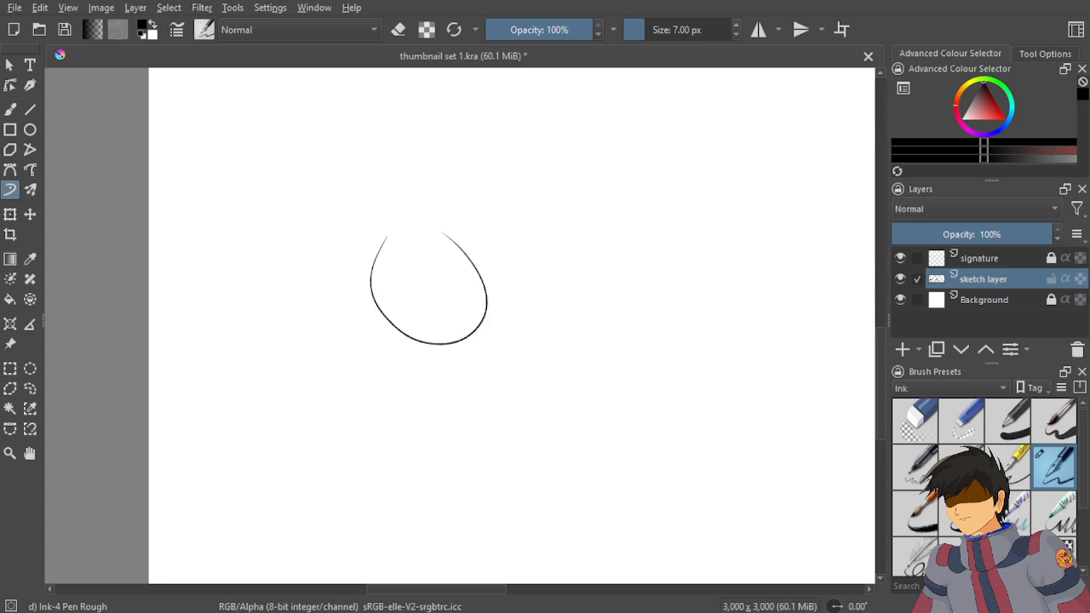
pyautogui.hotkey('ctrl', 'z')
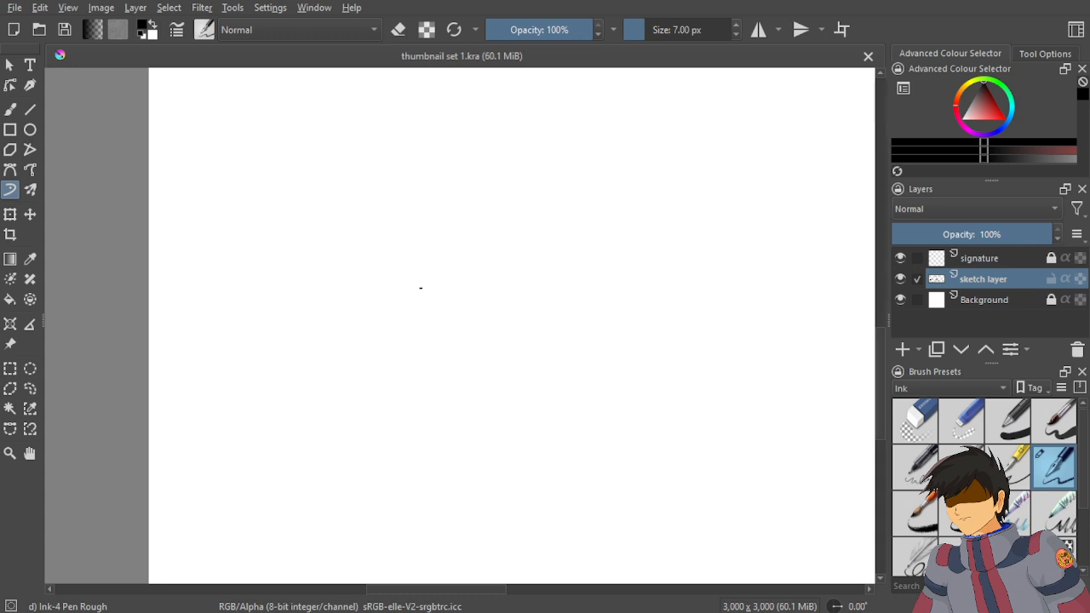
# Draw a rounded head outline, open at the top, below the first figure to begin the second row of thumbnails.
pyautogui.moveTo(389, 196)
pyautogui.mouseDown()
pyautogui.moveTo(464, 302)
pyautogui.moveTo(448, 220)
pyautogui.mouseUp()
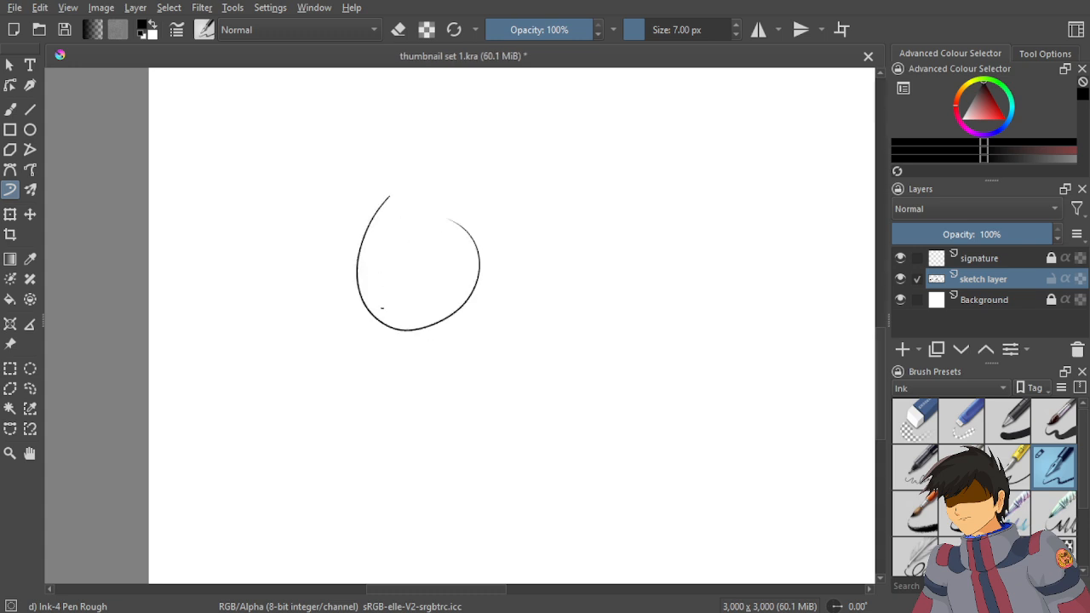
pyautogui.scroll(-5, 381, 308)
pyautogui.scroll(3, 416, 326)
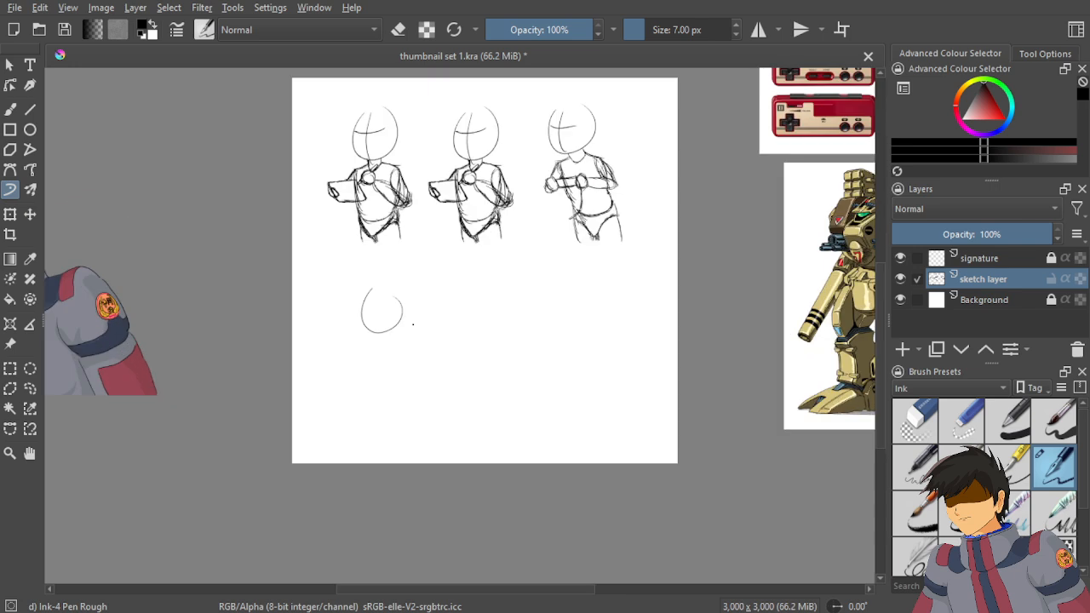
pyautogui.scroll(3, 355, 309)
pyautogui.scroll(2, 355, 309)
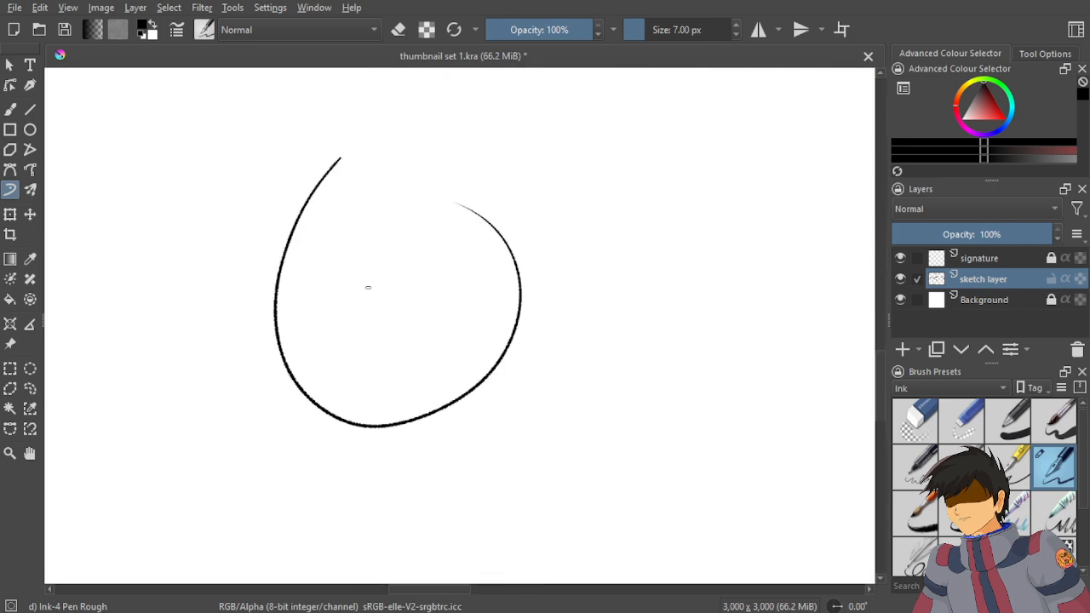
pyautogui.moveTo(359, 217); pyautogui.dragTo(399, 409)
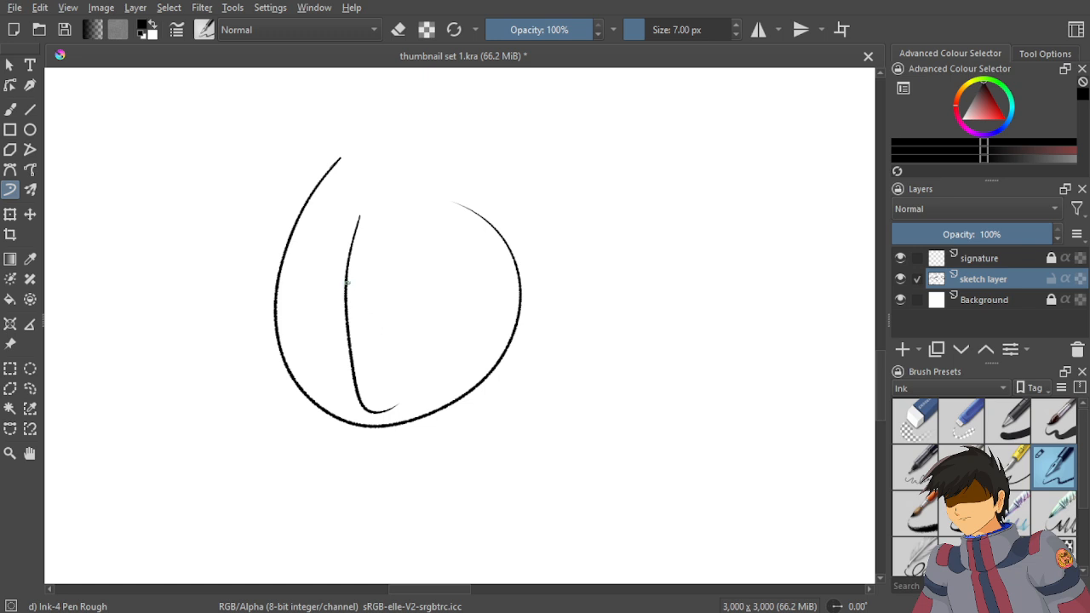
pyautogui.moveTo(420, 270)
pyautogui.mouseDown()
pyautogui.moveTo(351, 248)
pyautogui.moveTo(286, 247)
pyautogui.mouseUp()
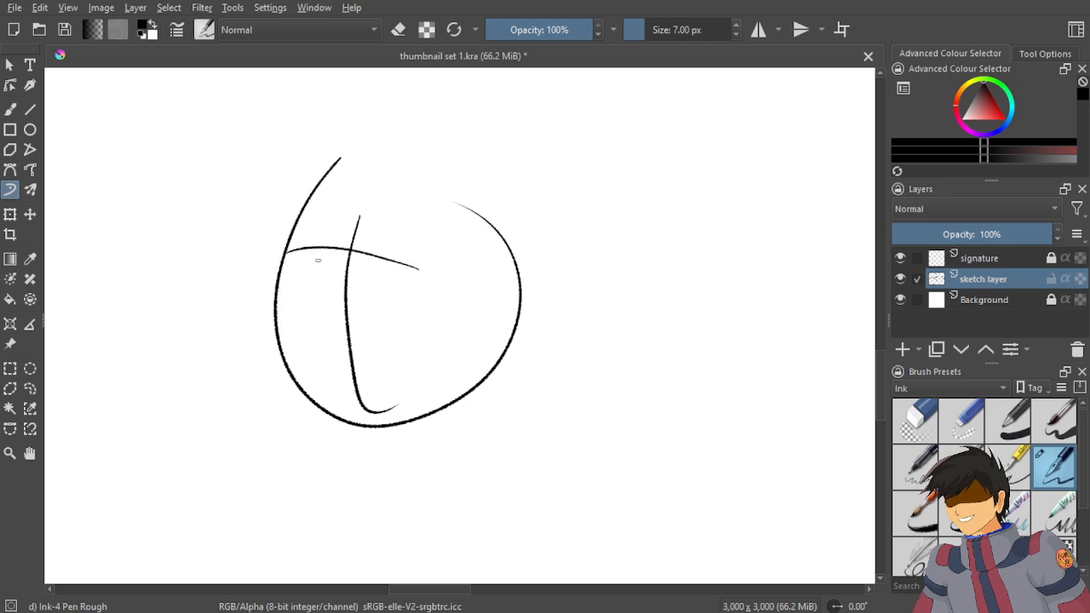
pyautogui.hotkey('ctrl', 'z')
pyautogui.hotkey('ctrl', 'z')
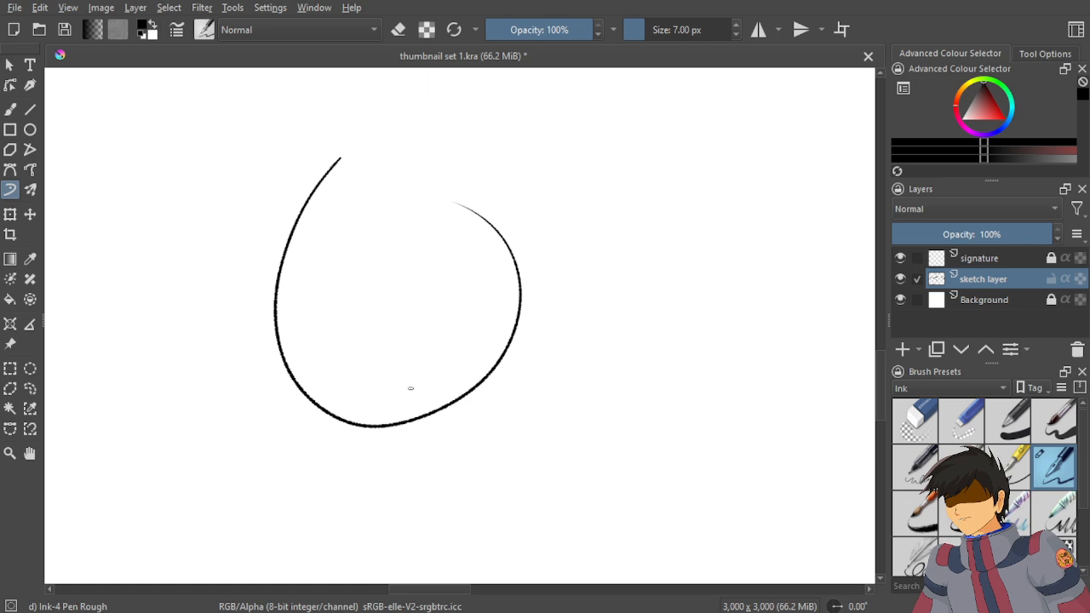
pyautogui.moveTo(359, 206); pyautogui.dragTo(366, 383)
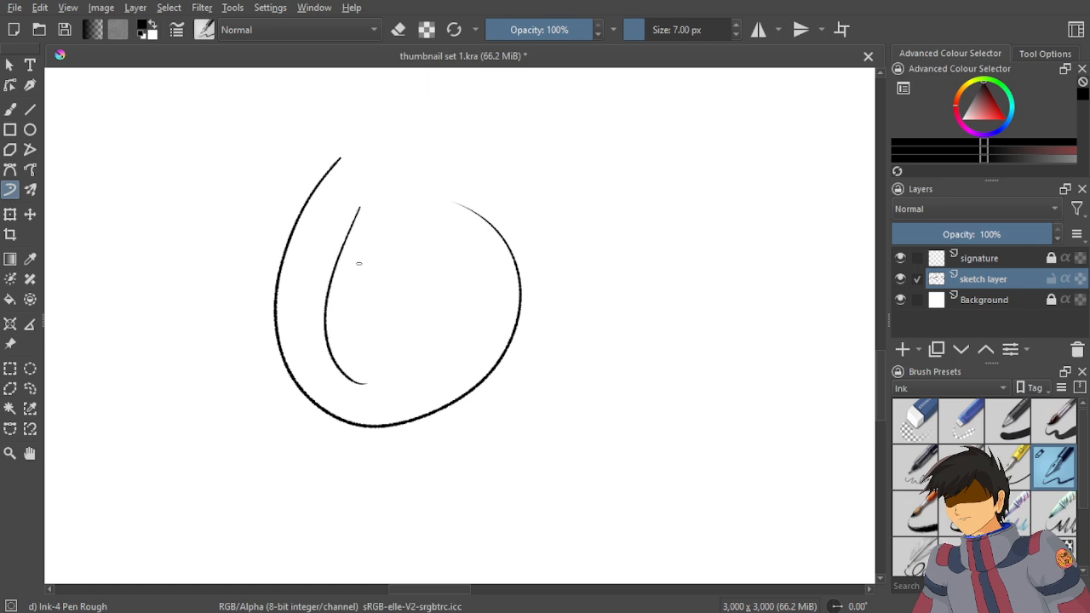
pyautogui.hotkey('ctrl', 'z')
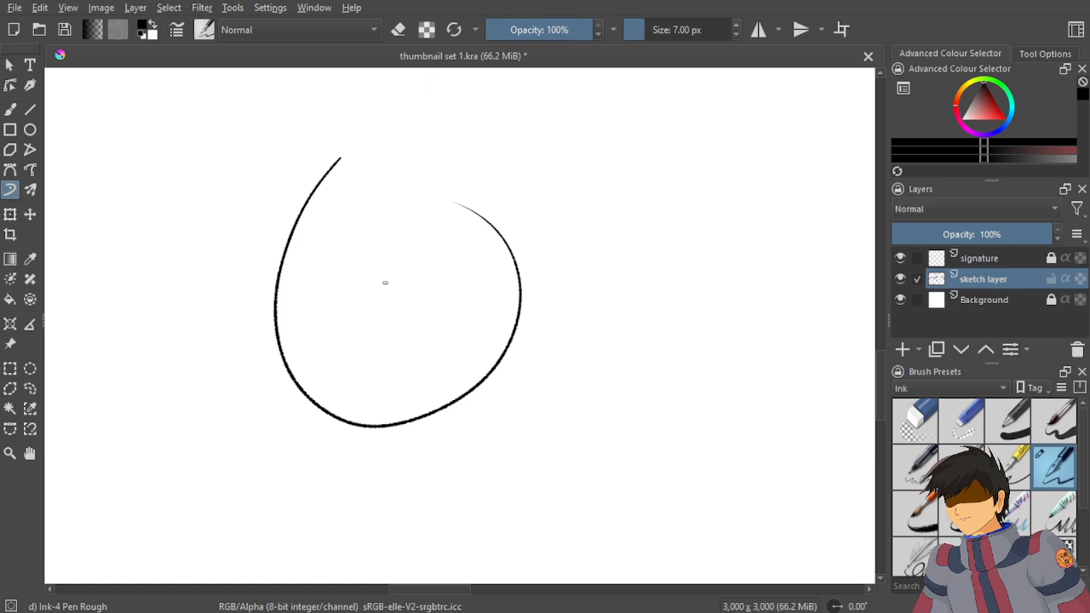
# Add a curved vertical centre line and a curved horizontal eye line inside the new head to set its facing direction.
pyautogui.moveTo(372, 204); pyautogui.dragTo(377, 396)
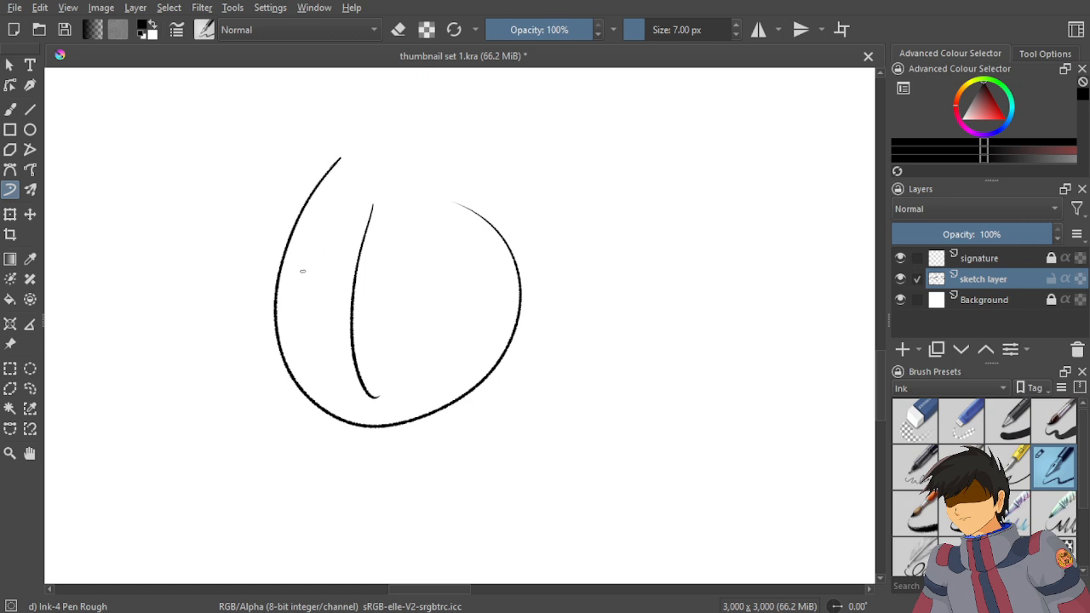
pyautogui.moveTo(299, 267); pyautogui.dragTo(471, 248)
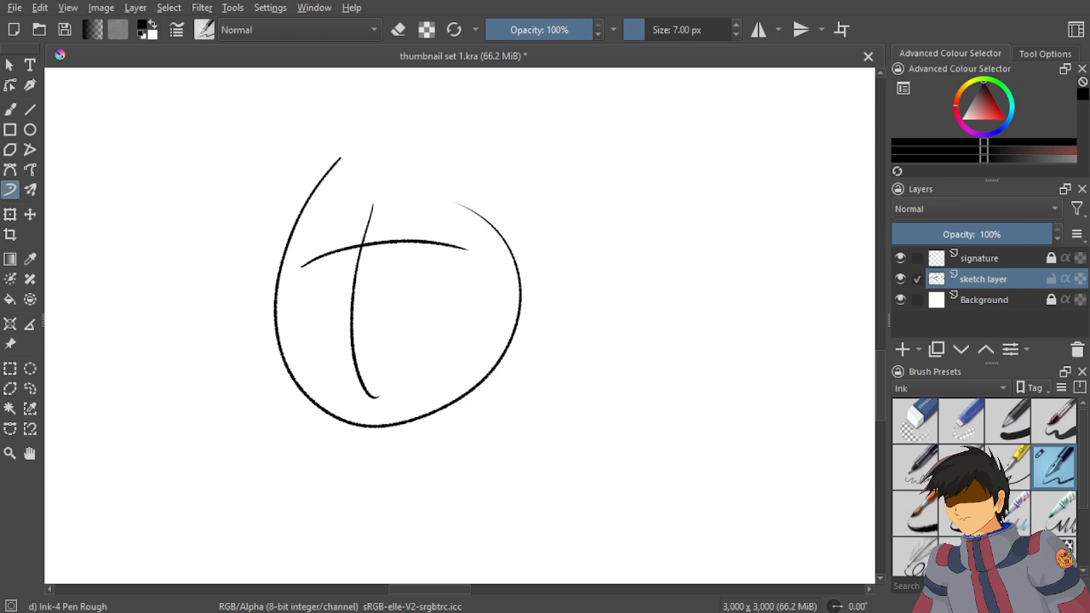
pyautogui.scroll(-5, 405, 327)
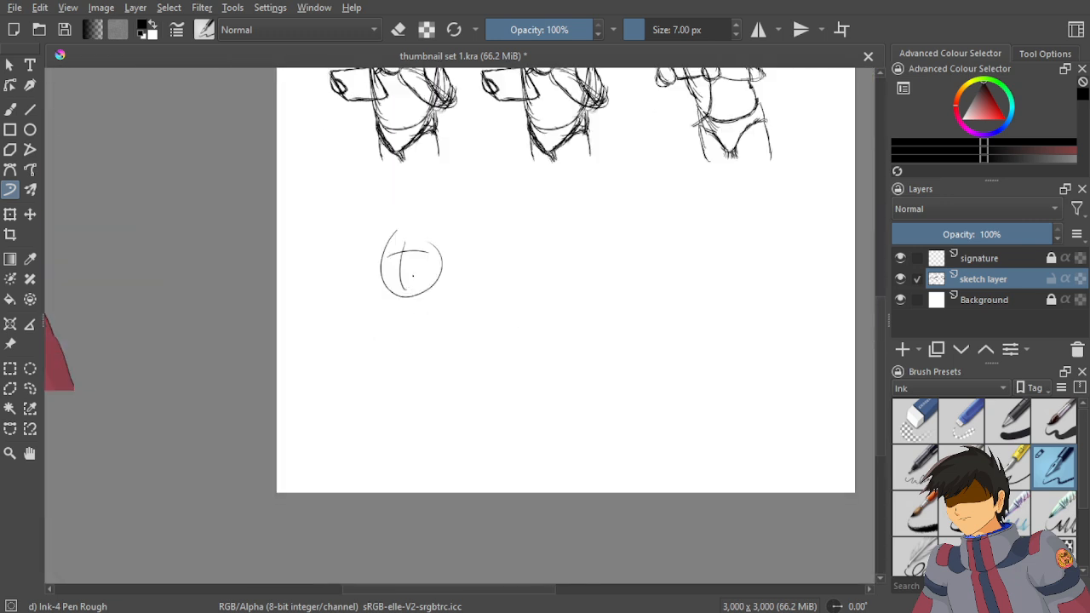
pyautogui.scroll(4, 405, 327)
pyautogui.scroll(-5, 405, 326)
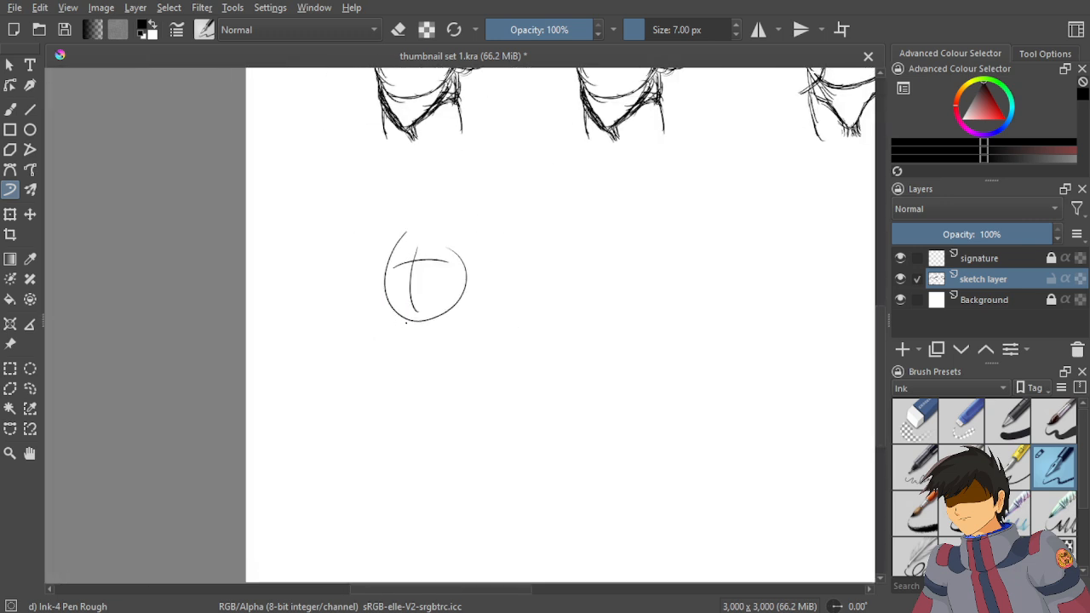
pyautogui.scroll(5, 450, 337)
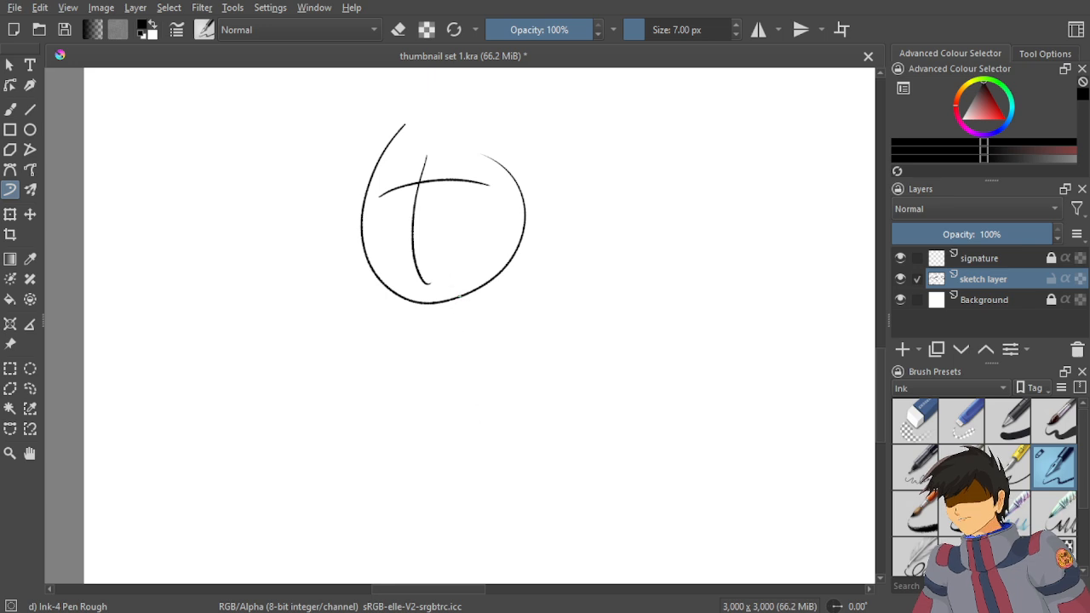
pyautogui.moveTo(463, 298); pyautogui.dragTo(447, 336)
pyautogui.moveTo(461, 303); pyautogui.dragTo(456, 318)
pyautogui.scroll(4, 448, 332)
pyautogui.hotkey('ctrl', 'z')
pyautogui.hotkey('ctrl', 'z')
pyautogui.scroll(5, 450, 391)
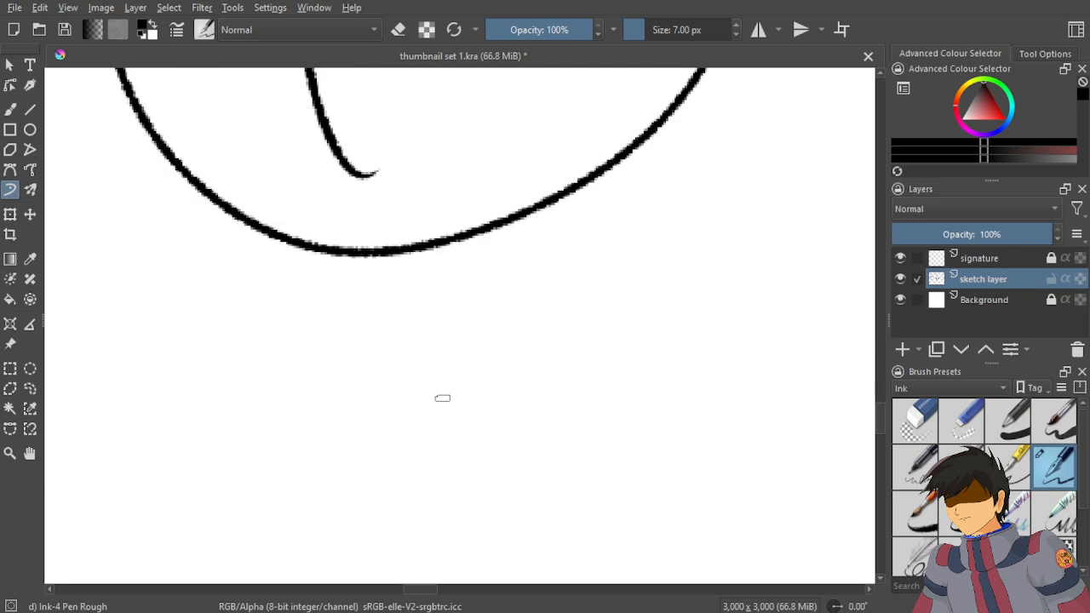
pyautogui.moveTo(465, 223); pyautogui.dragTo(444, 332)
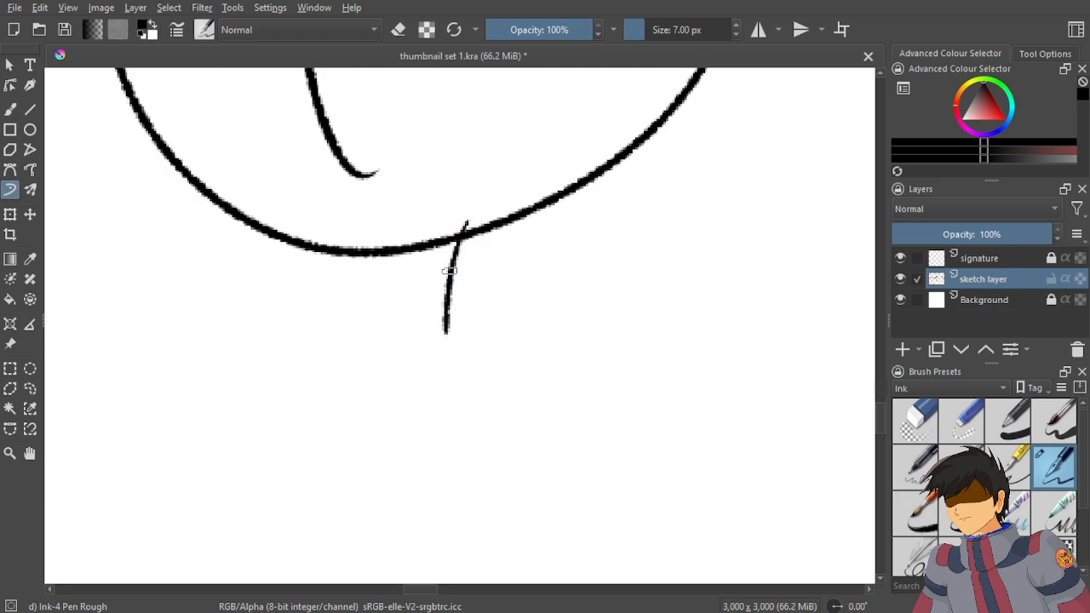
pyautogui.moveTo(272, 243); pyautogui.dragTo(276, 354)
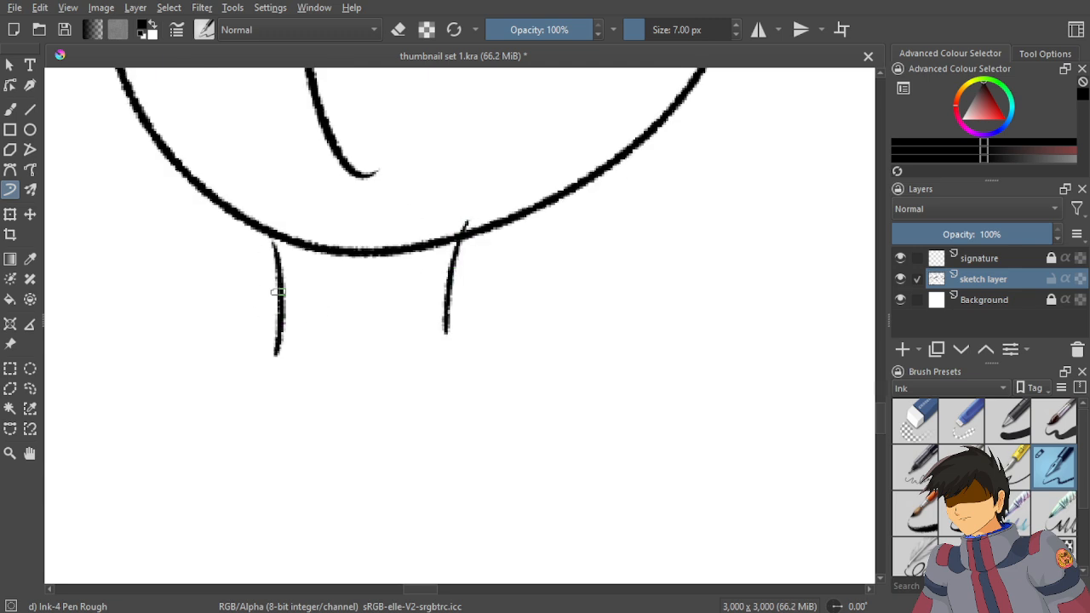
pyautogui.hotkey('ctrl', 'z')
pyautogui.hotkey('ctrl', 'z')
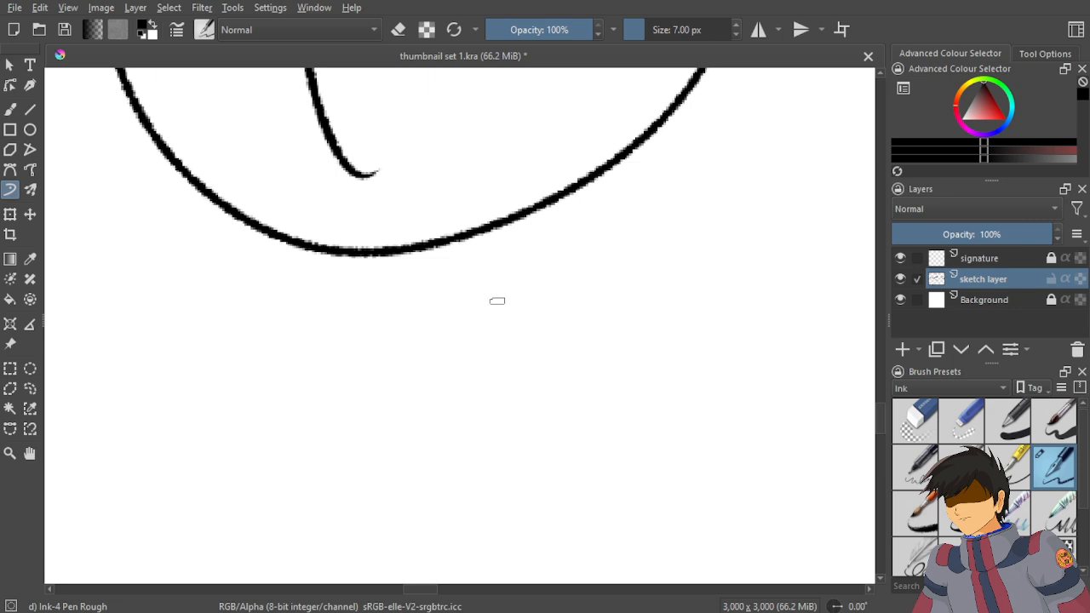
pyautogui.moveTo(471, 227); pyautogui.dragTo(429, 350)
pyautogui.moveTo(278, 244); pyautogui.dragTo(285, 371)
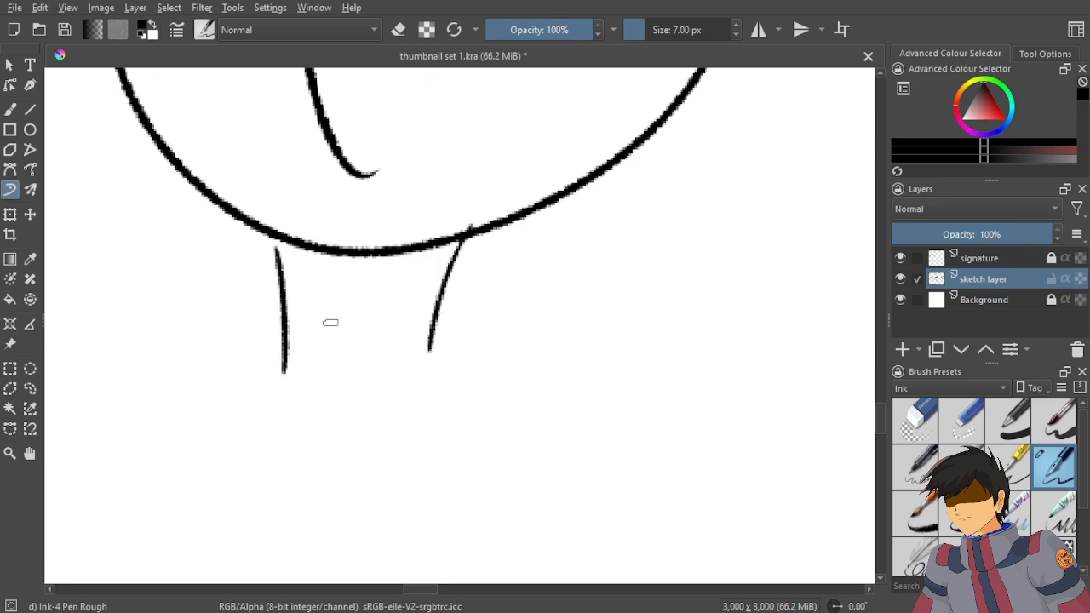
pyautogui.hotkey('ctrl', 'z')
pyautogui.hotkey('ctrl', 'z')
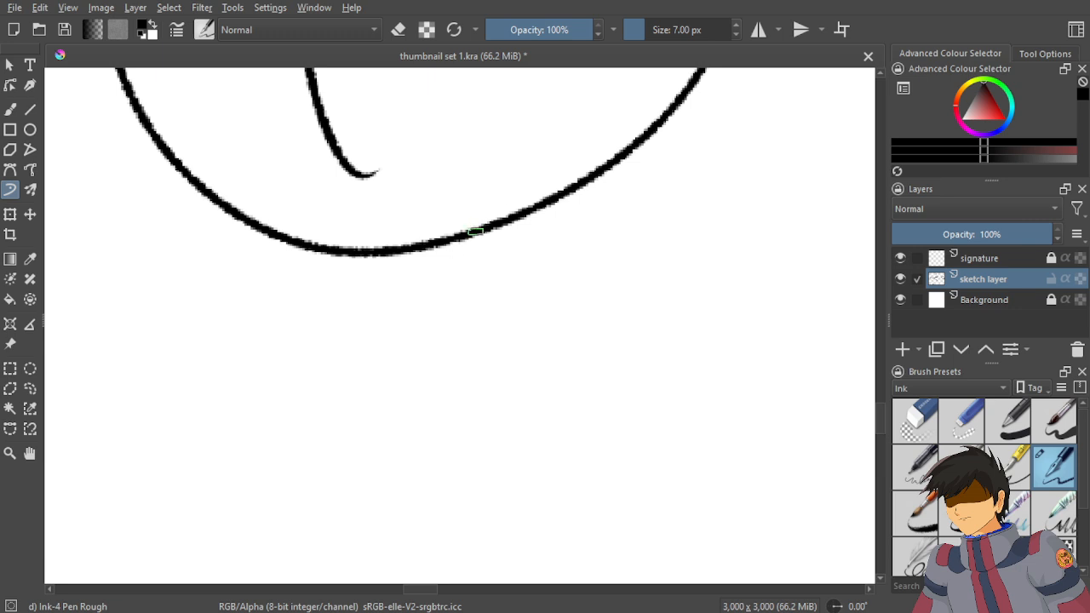
# Try a straighter pair of short neck lines under the second-row head and check them against the figures above.
pyautogui.moveTo(473, 238); pyautogui.dragTo(461, 322)
pyautogui.moveTo(296, 246); pyautogui.dragTo(295, 356)
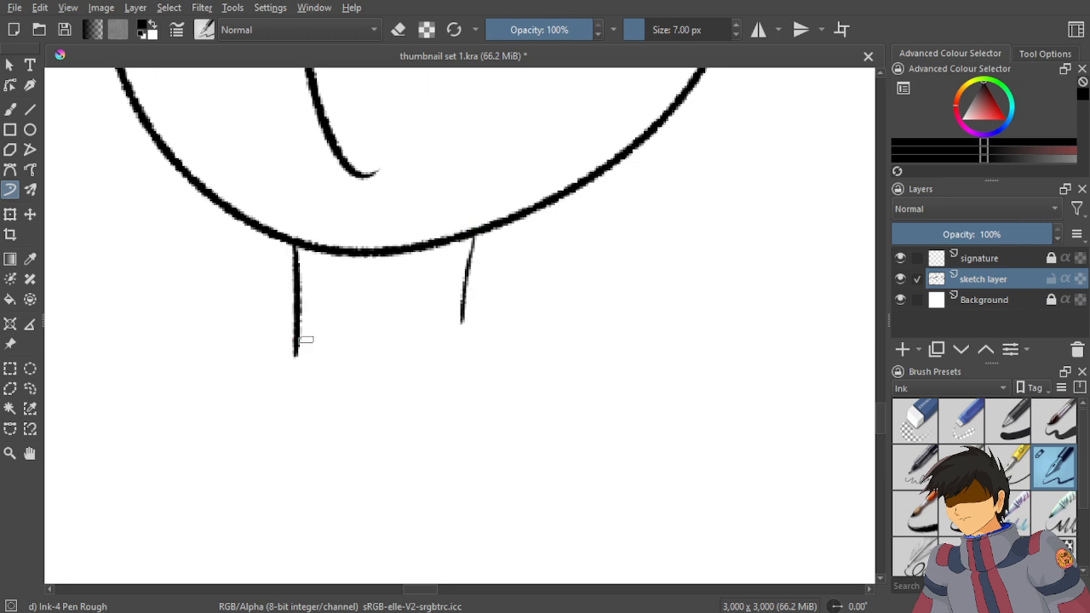
pyautogui.scroll(-4, 306, 340)
pyautogui.scroll(-2, 270, 354)
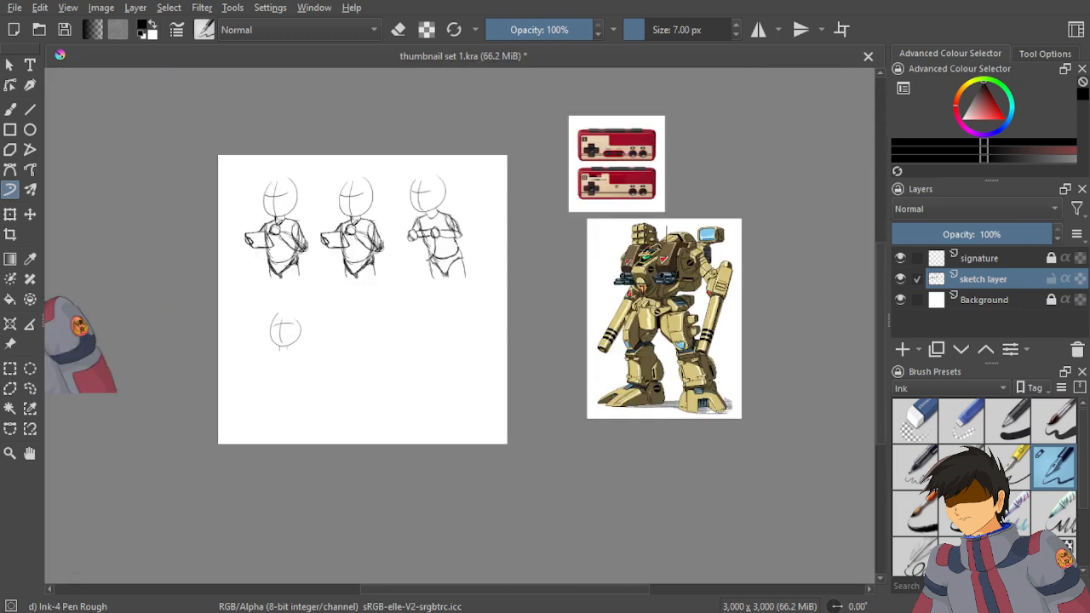
pyautogui.moveTo(258, 364); pyautogui.dragTo(416, 249)
pyautogui.scroll(4, 453, 208)
pyautogui.moveTo(459, 193); pyautogui.dragTo(422, 189)
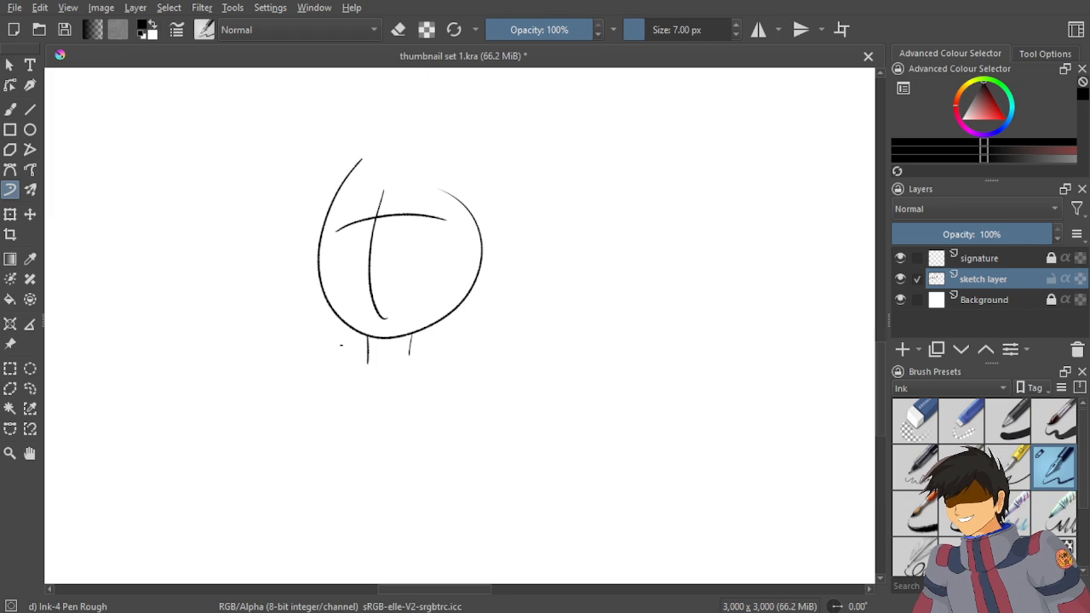
pyautogui.scroll(-3, 350, 257)
pyautogui.scroll(-3, 349, 255)
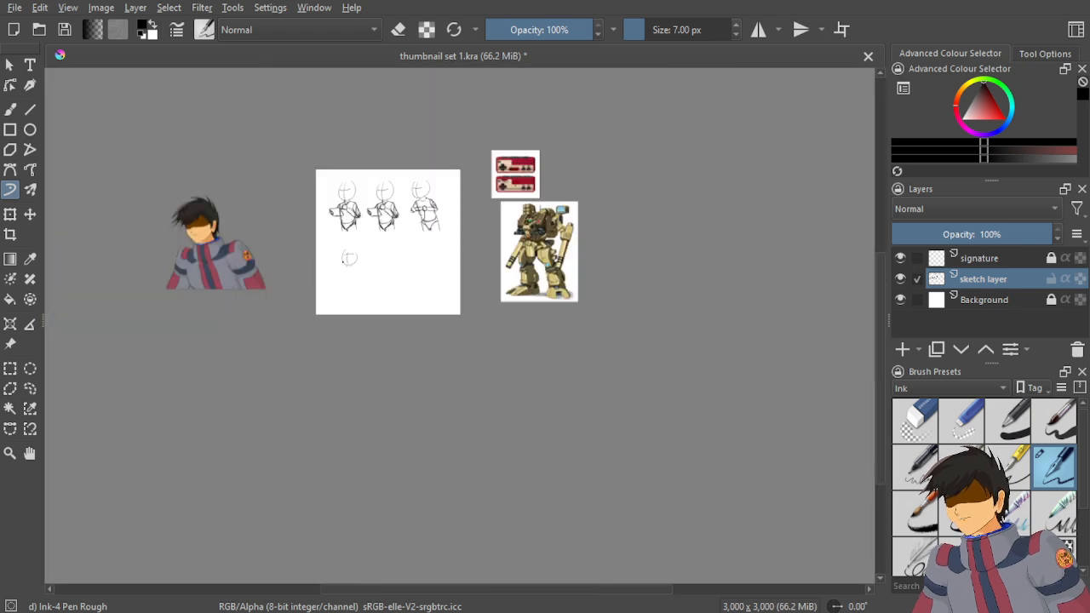
# Draw two short, slightly slanted neck lines running down from the chin of the second-row head.
pyautogui.moveTo(350, 255); pyautogui.dragTo(418, 193)
pyautogui.scroll(1, 397, 199)
pyautogui.scroll(2, 395, 199)
pyautogui.scroll(6, 423, 255)
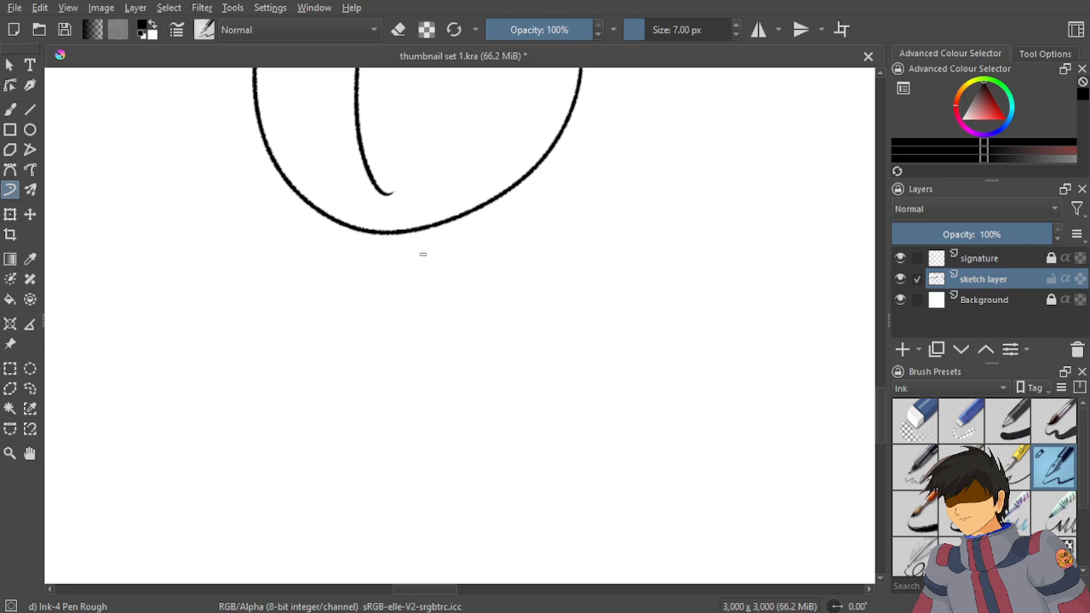
pyautogui.moveTo(451, 220); pyautogui.dragTo(441, 298)
pyautogui.moveTo(346, 227); pyautogui.dragTo(335, 307)
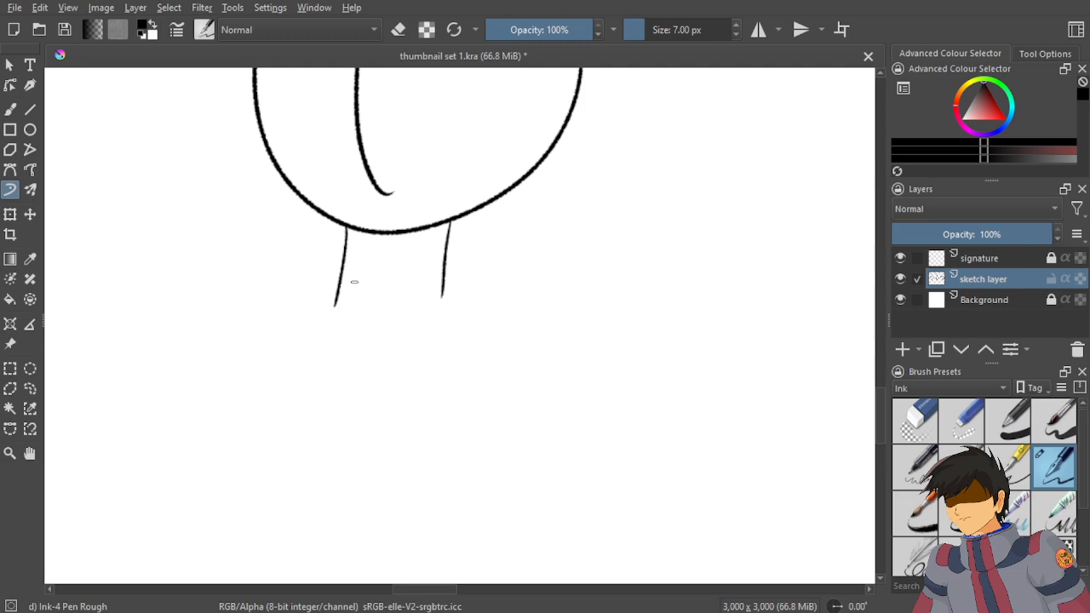
pyautogui.scroll(-5, 354, 281)
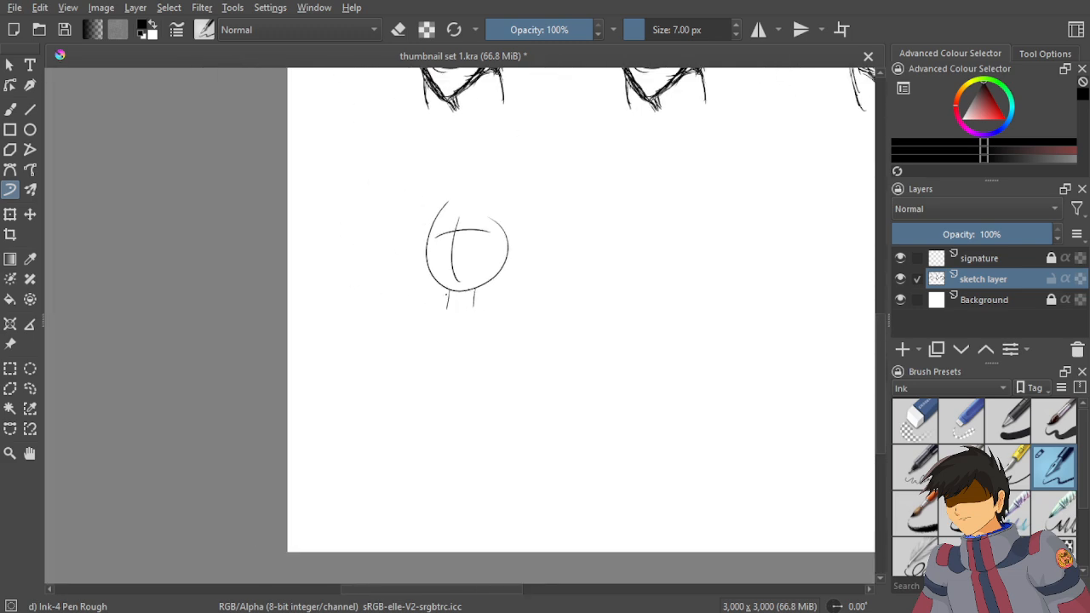
# Compare the second-row head and neck with the three finished figures in the row above.
pyautogui.scroll(3, 448, 290)
pyautogui.scroll(-5, 455, 312)
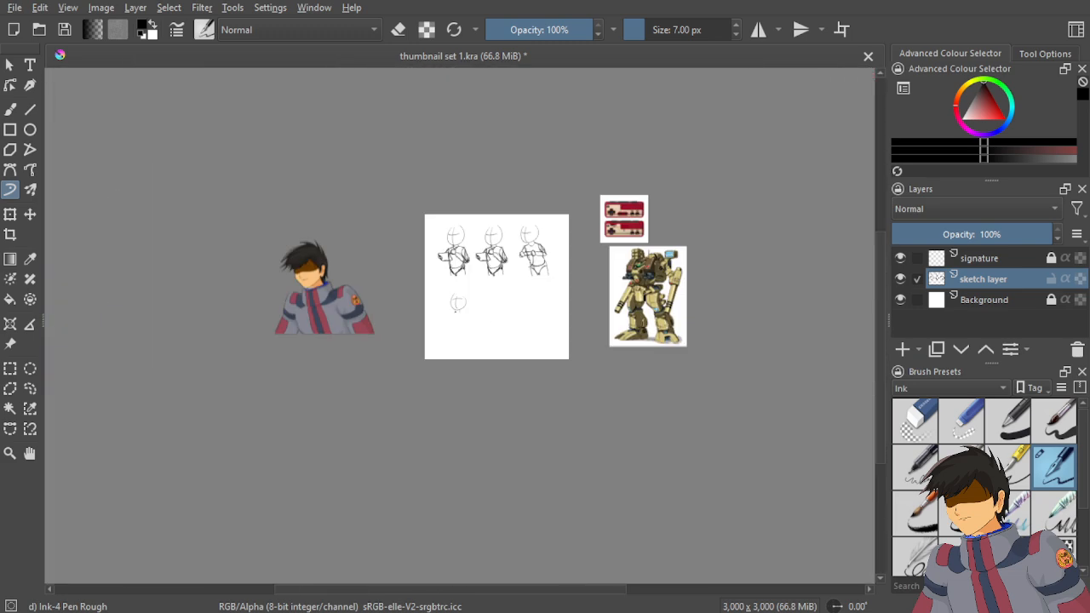
pyautogui.scroll(5, 454, 312)
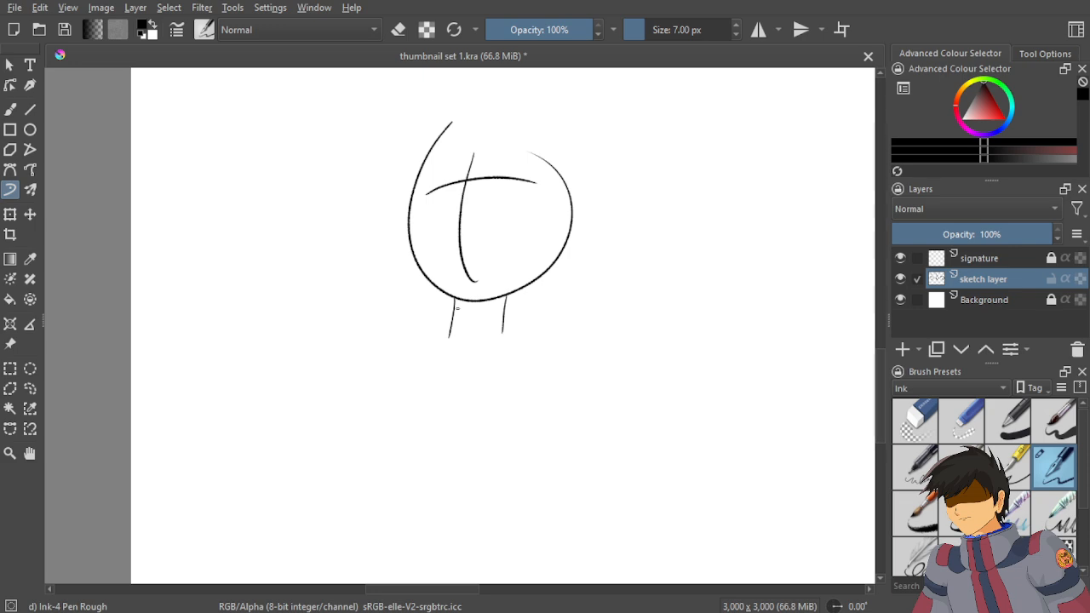
pyautogui.scroll(-5, 457, 308)
pyautogui.scroll(3, 411, 276)
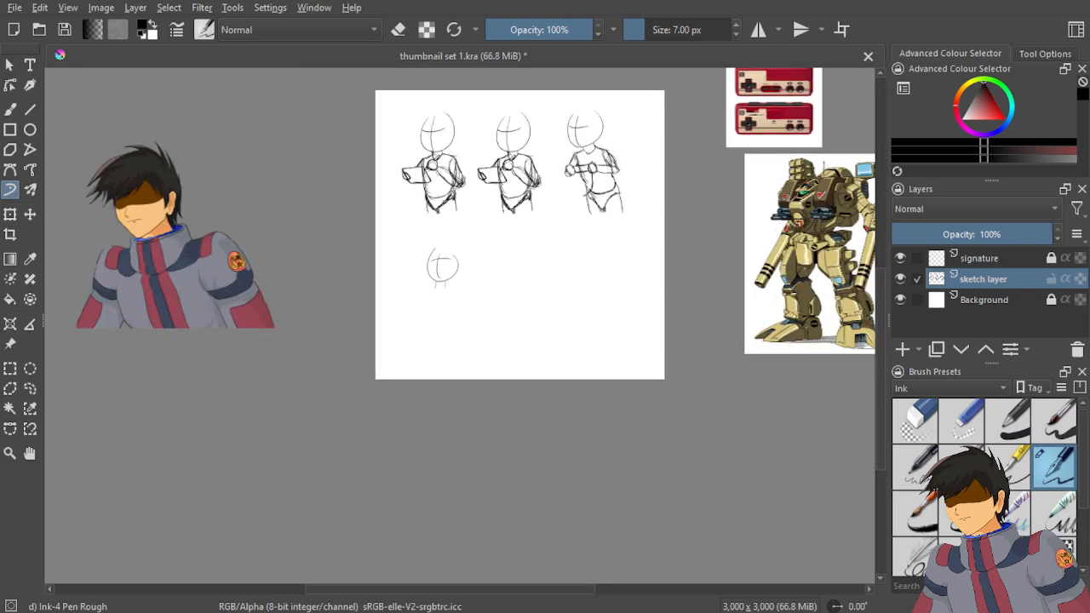
pyautogui.scroll(2, 411, 277)
pyautogui.scroll(-5, 503, 295)
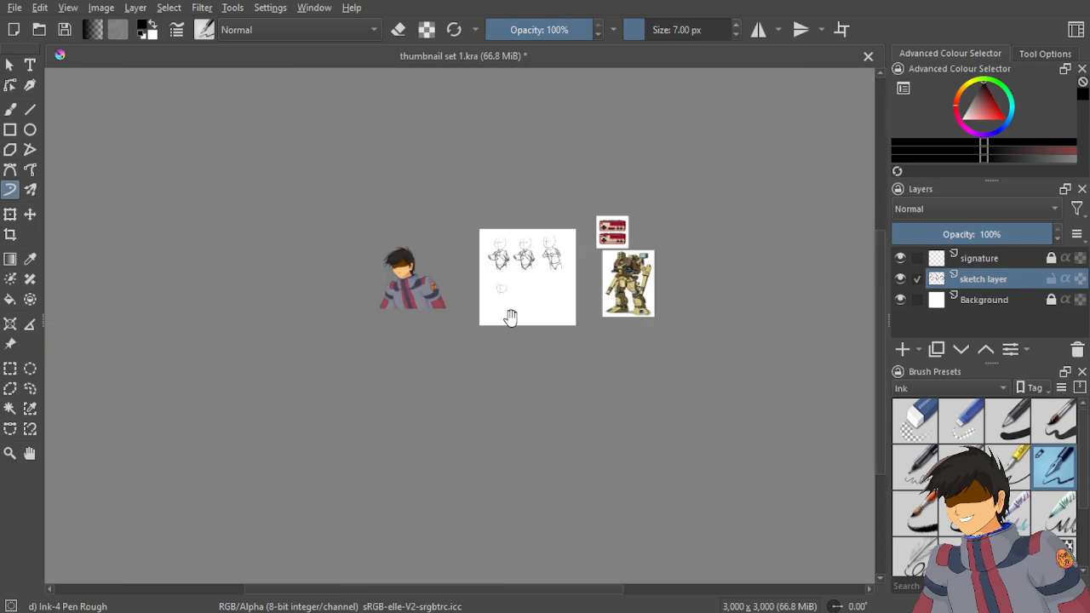
pyautogui.scroll(3, 511, 309)
# Examine the mech reference's head, shoulder pods and chest guns up close, alongside the thumbnail sheet.
pyautogui.moveTo(648, 355); pyautogui.dragTo(327, 294)
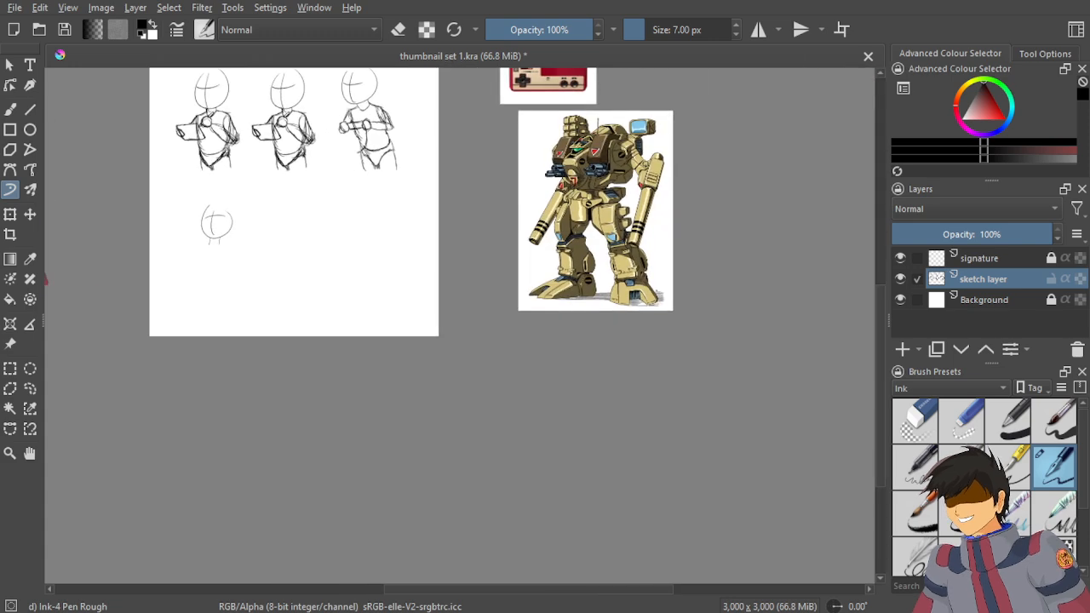
pyautogui.scroll(5, 630, 139)
pyautogui.moveTo(630, 138); pyautogui.dragTo(564, 256)
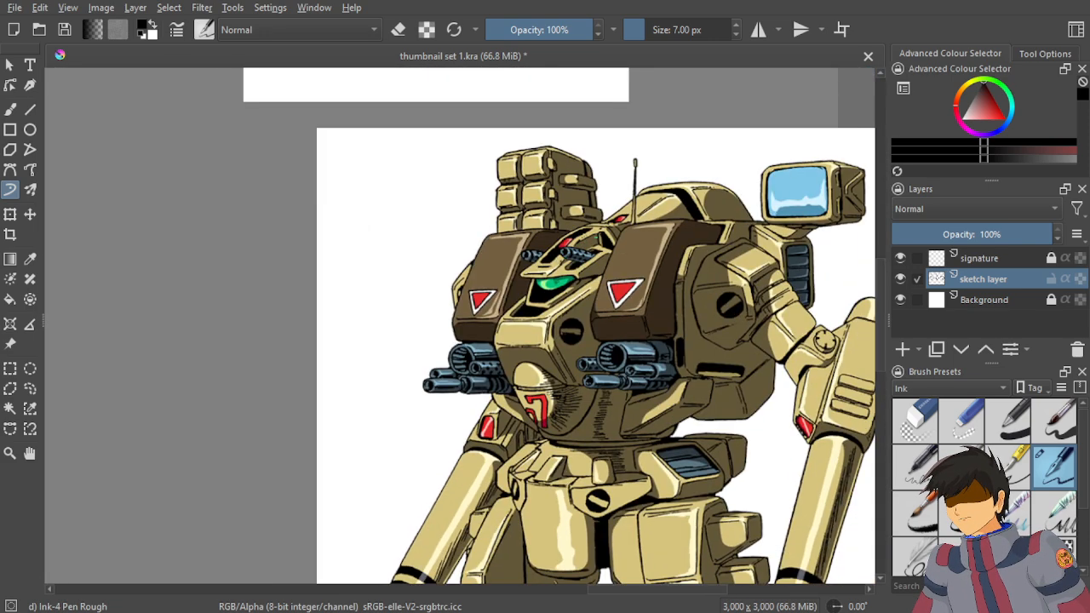
pyautogui.scroll(-4, 592, 239)
pyautogui.moveTo(381, 324); pyautogui.dragTo(454, 278)
pyautogui.scroll(3, 274, 274)
pyautogui.moveTo(260, 323); pyautogui.dragTo(327, 244)
pyautogui.scroll(1, 374, 196)
pyautogui.scroll(3, 372, 294)
pyautogui.scroll(-6, 409, 303)
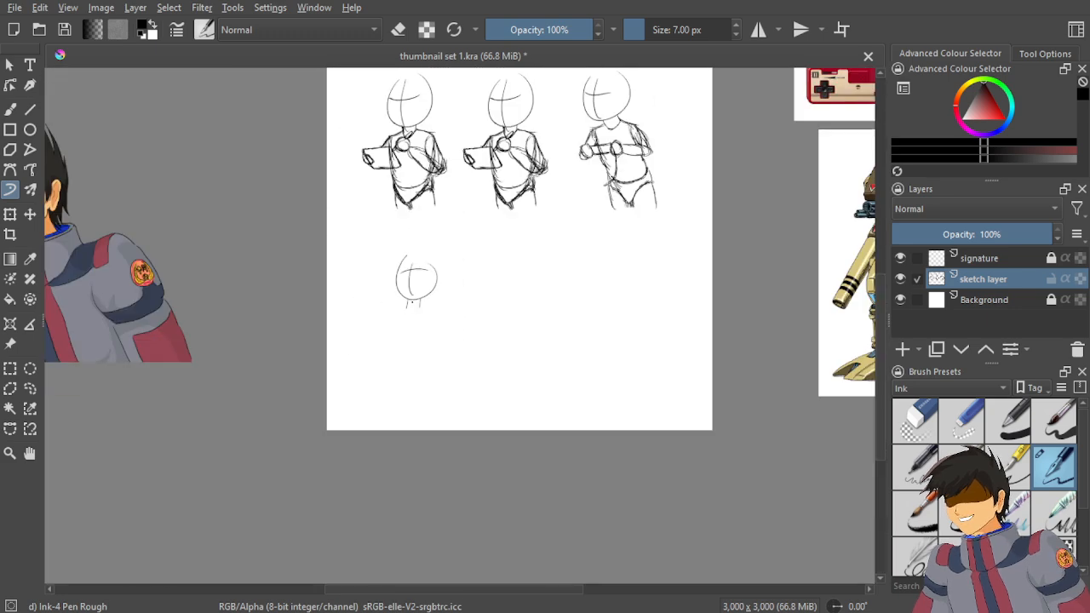
# Review the second-row head and neck against the finished figures and the mech reference's full-body pose and proportions.
pyautogui.scroll(5, 417, 323)
pyautogui.scroll(-1, 414, 328)
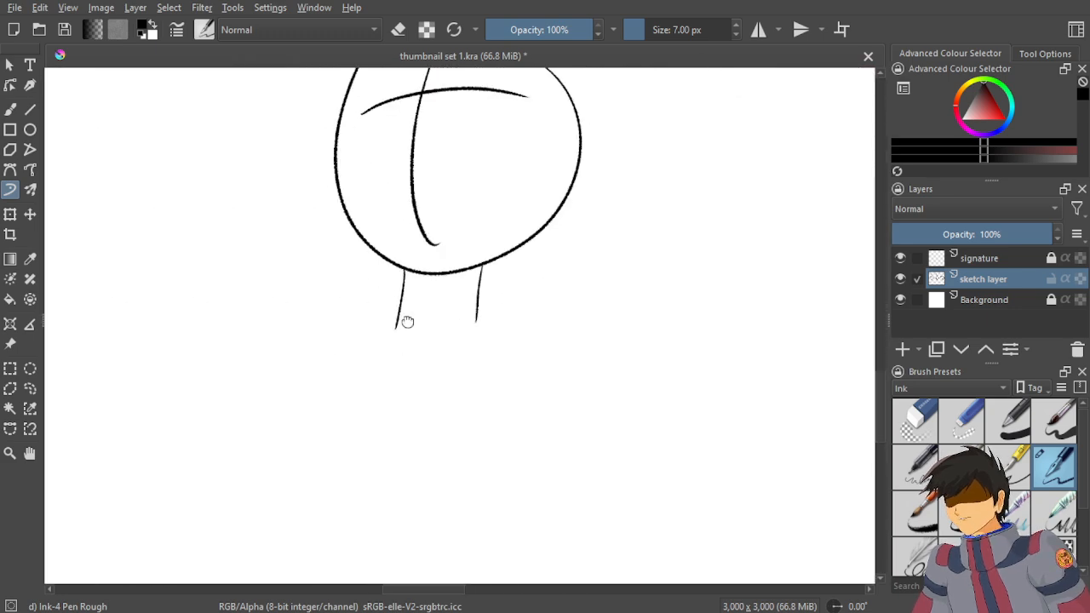
pyautogui.scroll(-6, 433, 309)
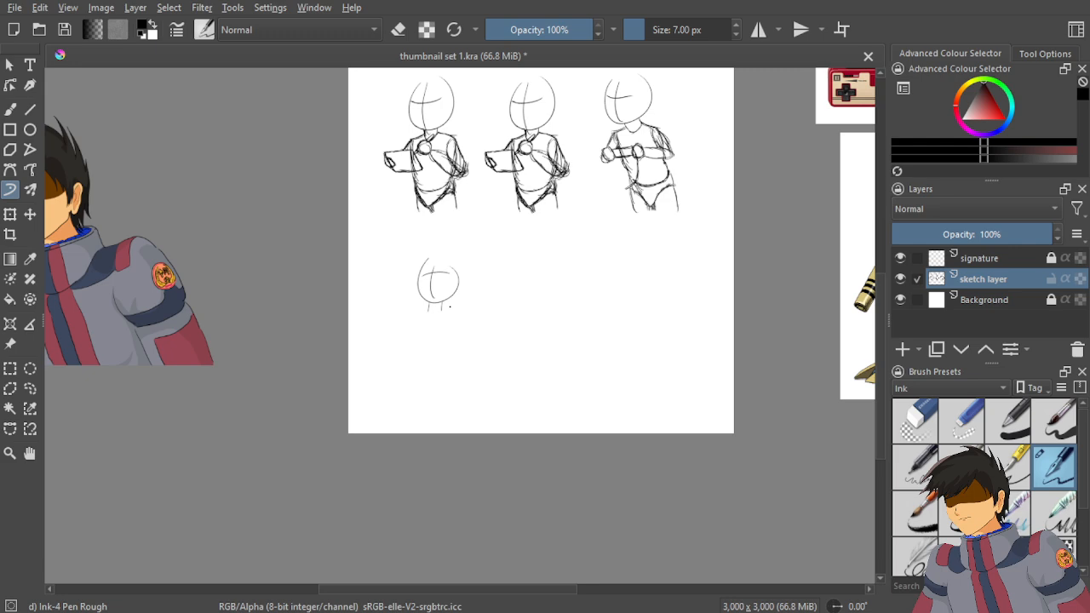
pyautogui.scroll(-3, 449, 292)
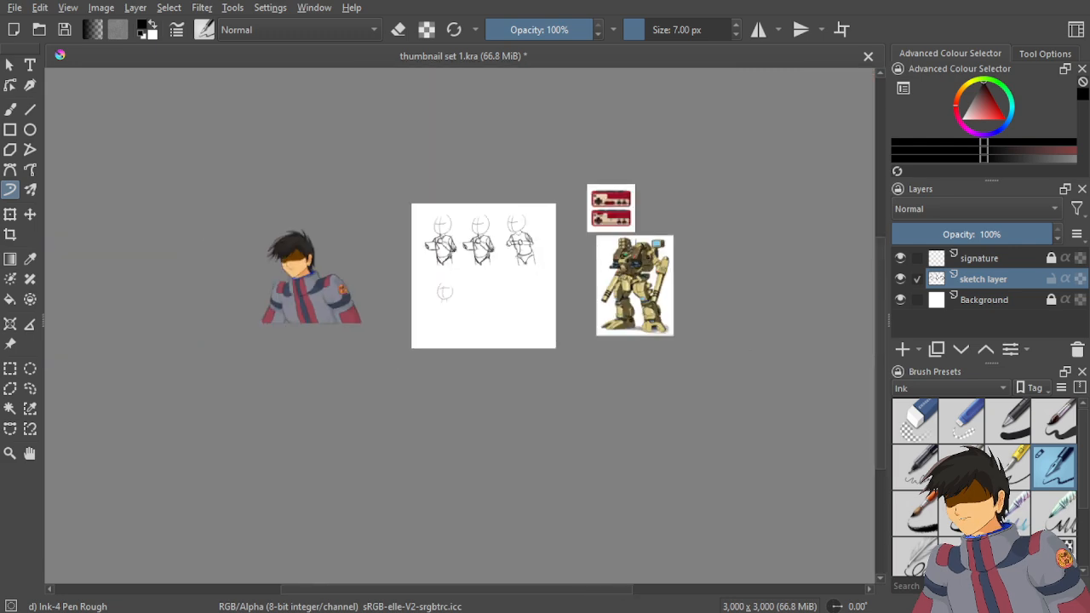
pyautogui.scroll(3, 623, 276)
pyautogui.moveTo(340, 315); pyautogui.dragTo(468, 278)
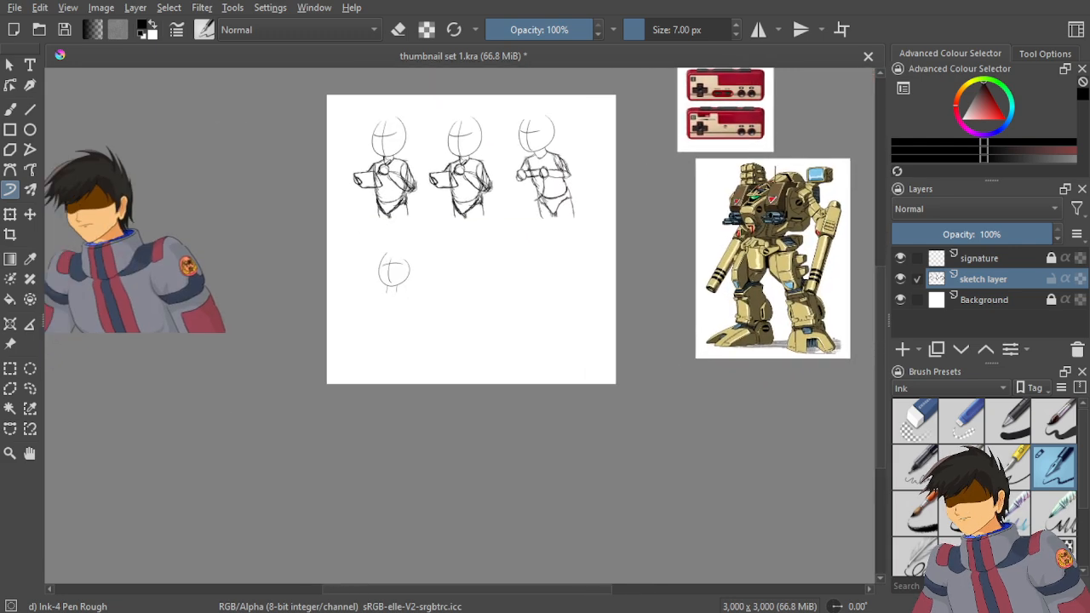
pyautogui.moveTo(812, 211); pyautogui.dragTo(692, 230)
pyautogui.scroll(2, 692, 229)
pyautogui.scroll(1, 659, 255)
pyautogui.scroll(-1, 659, 255)
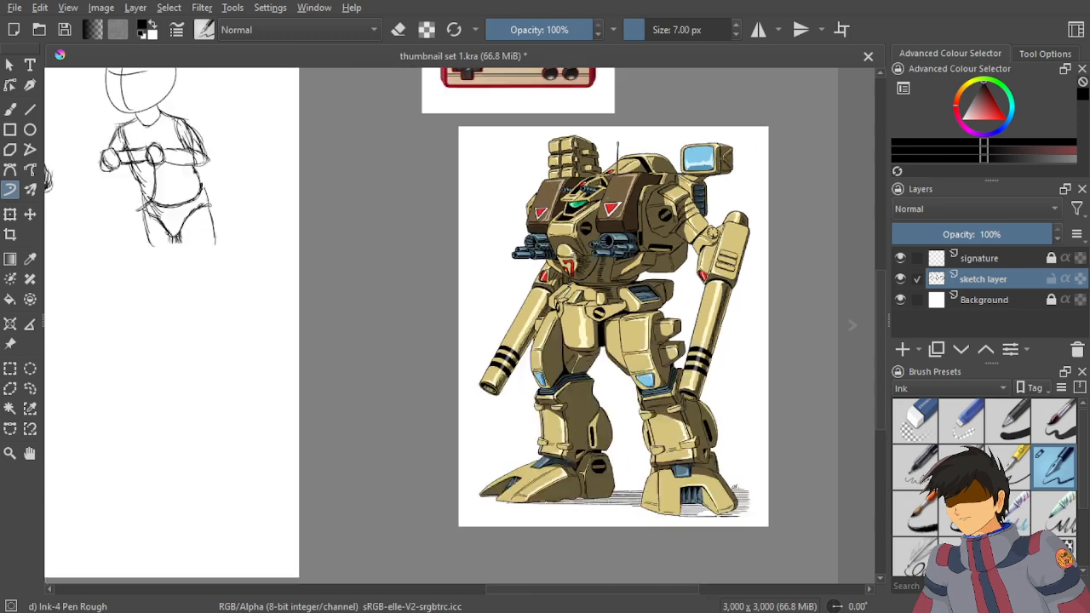
pyautogui.scroll(-3, 316, 309)
pyautogui.moveTo(316, 309); pyautogui.dragTo(595, 253)
pyautogui.scroll(4, 355, 297)
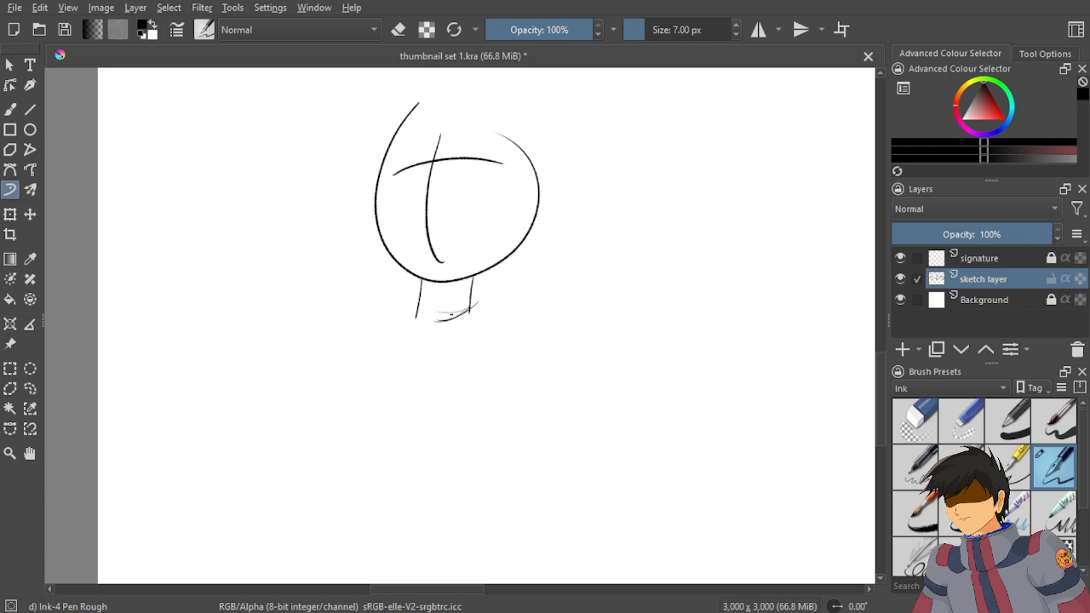
# Undo the loose curved strokes between the lower ends of the neck lines.
pyautogui.scroll(3, 269, 216)
pyautogui.scroll(-4, 630, 404)
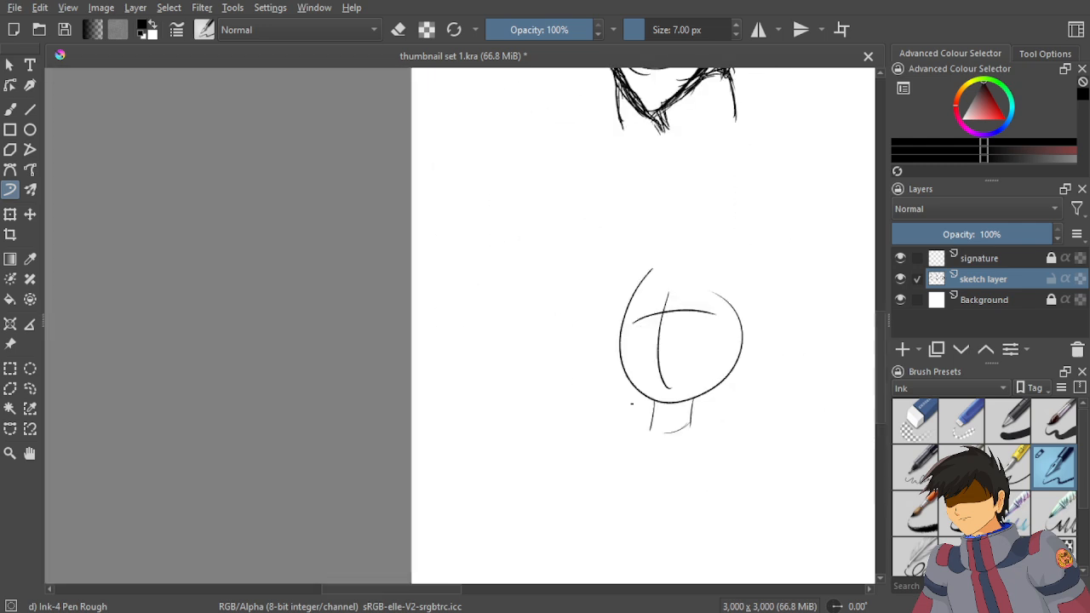
pyautogui.moveTo(630, 404); pyautogui.dragTo(542, 355)
pyautogui.scroll(1, 558, 359)
pyautogui.hotkey('ctrl', 'z')
pyautogui.scroll(3, 604, 372)
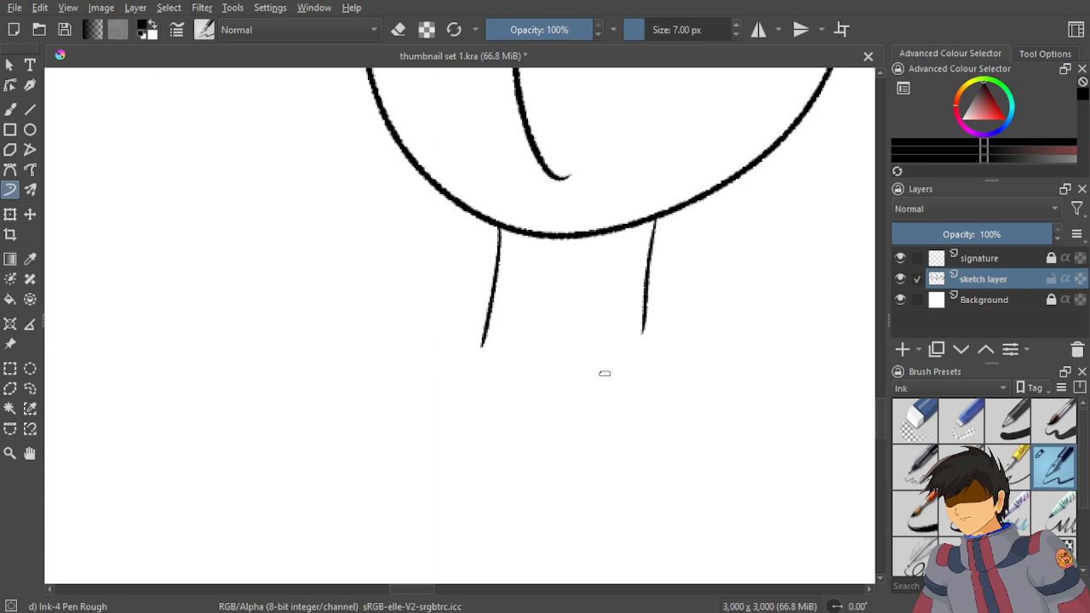
# Shorten both neck lines to stubs just below the head using the Eraser Small brush at 25 px.
pyautogui.click(964, 421)
pyautogui.moveTo(645, 333); pyautogui.dragTo(647, 316)
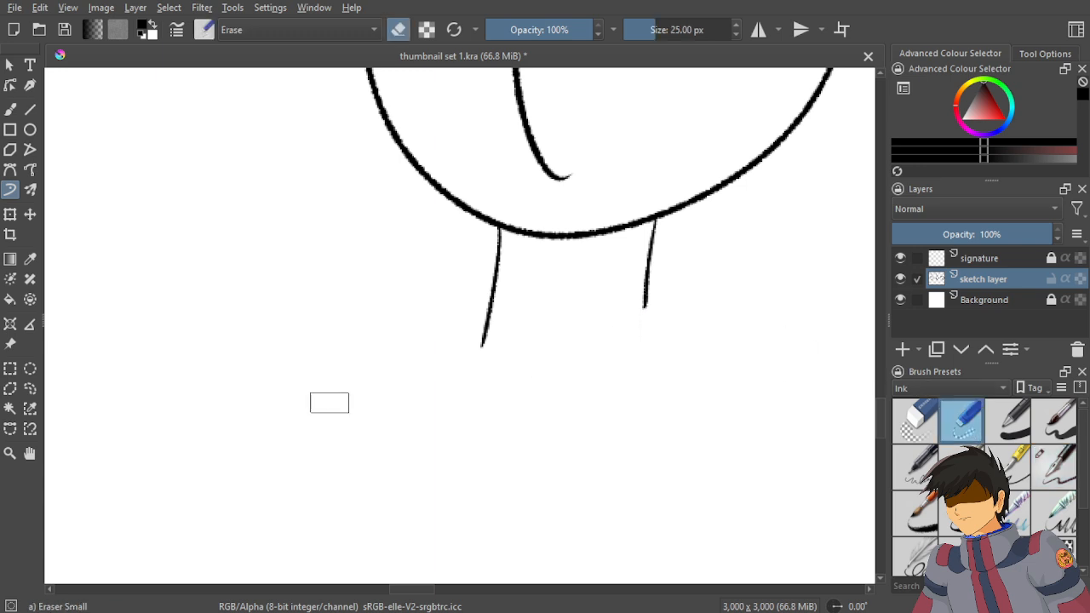
pyautogui.moveTo(483, 344); pyautogui.dragTo(488, 316)
pyautogui.moveTo(645, 311); pyautogui.dragTo(648, 279)
pyautogui.moveTo(509, 302); pyautogui.dragTo(478, 313)
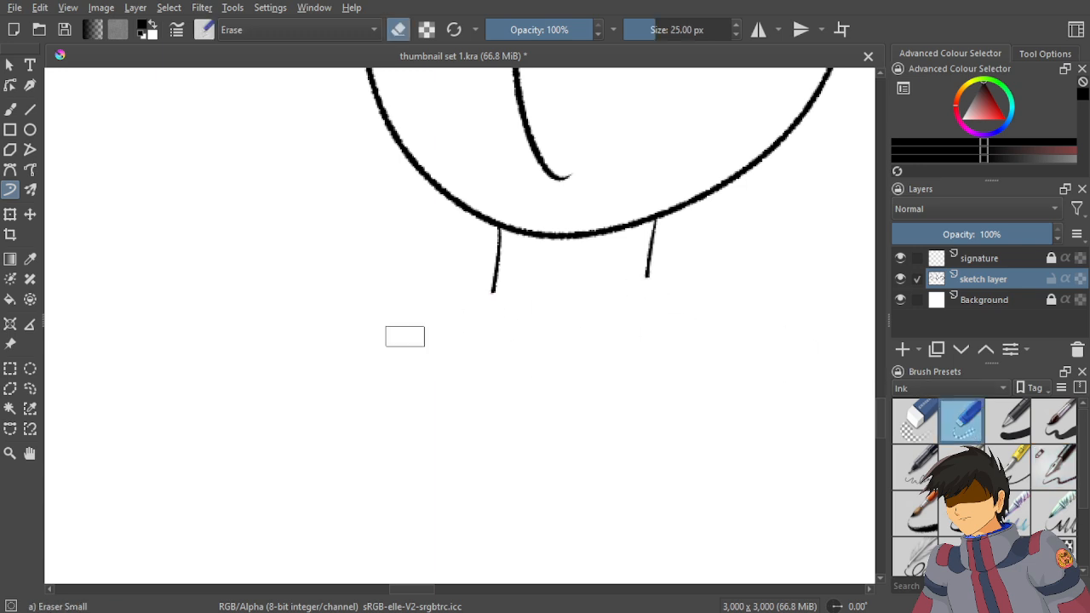
# Draw a shallow arc across the base of the neck with the Ink-4 Pen Rough brush at 7 px.
pyautogui.click(1056, 470)
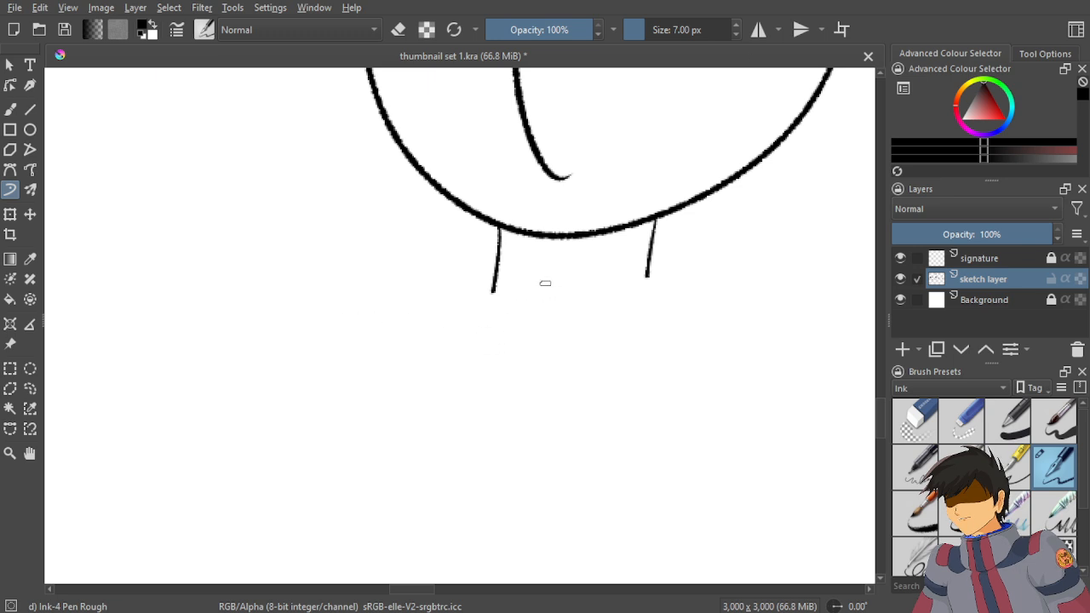
pyautogui.moveTo(708, 278); pyautogui.dragTo(492, 288)
pyautogui.scroll(-5, 492, 287)
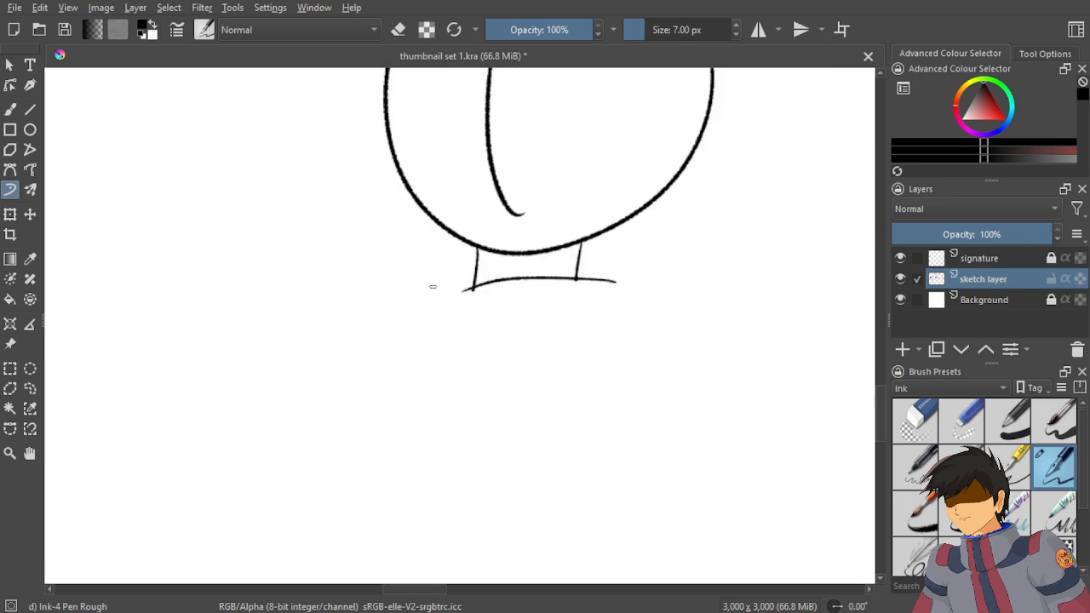
pyautogui.scroll(1, 503, 255)
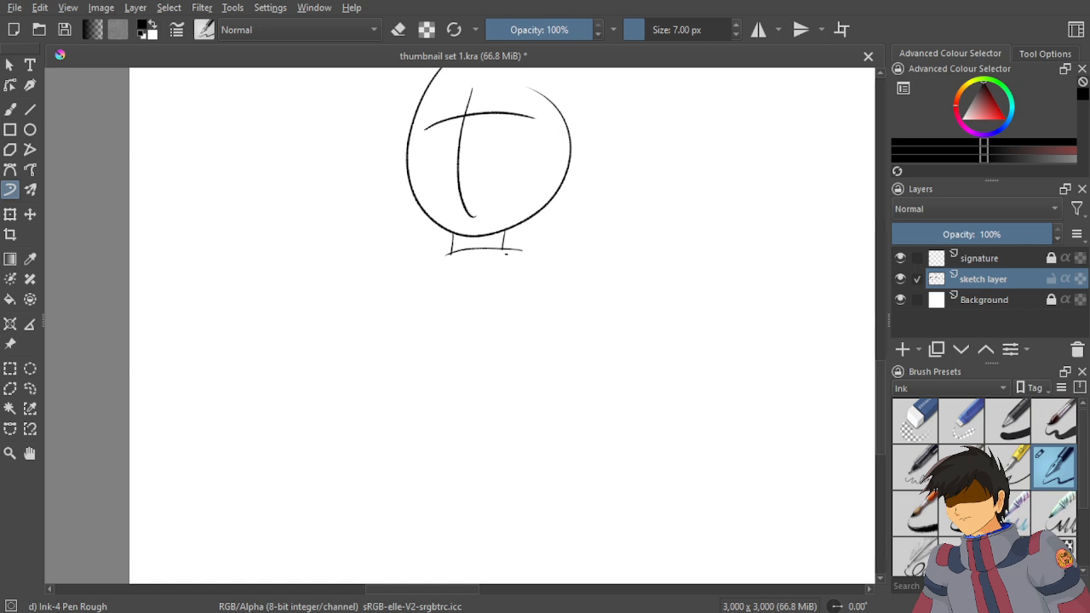
pyautogui.scroll(1, 505, 253)
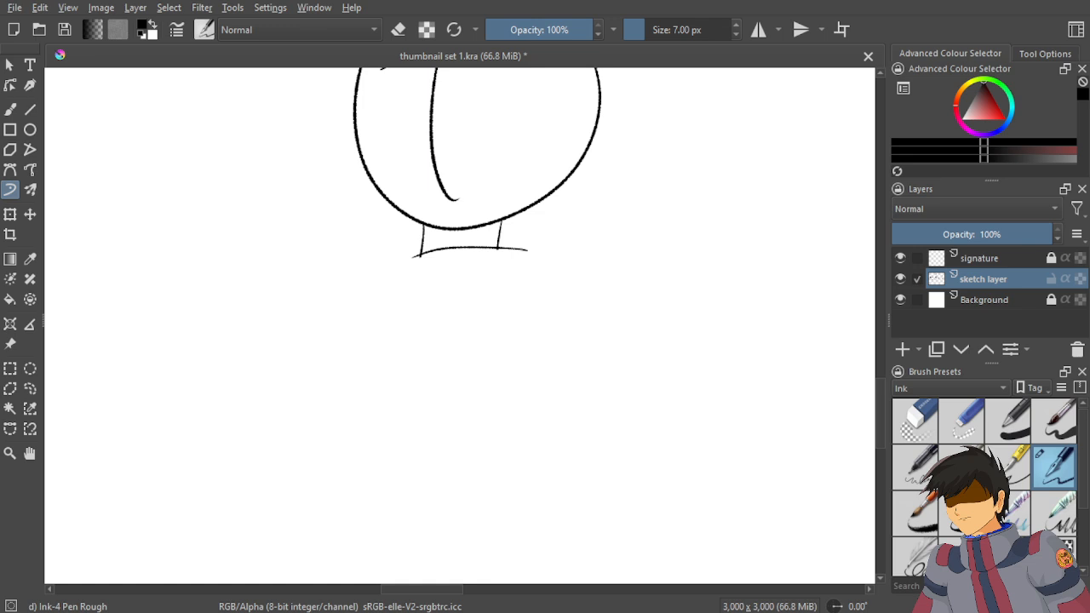
pyautogui.scroll(-4, 488, 334)
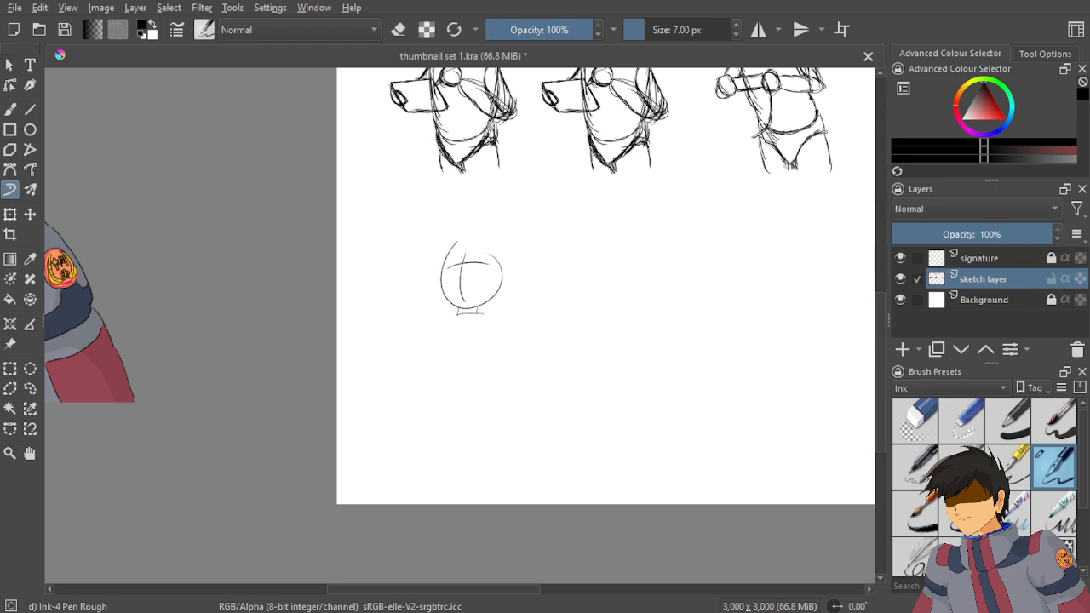
pyautogui.scroll(4, 437, 285)
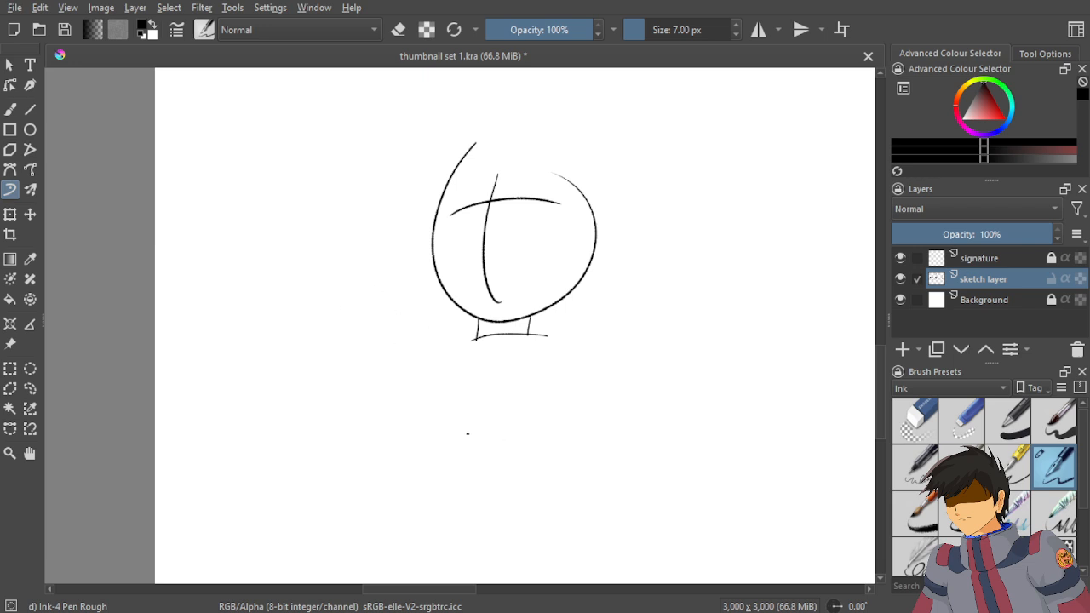
pyautogui.moveTo(501, 324); pyautogui.dragTo(422, 351)
pyautogui.moveTo(495, 343); pyautogui.dragTo(417, 356)
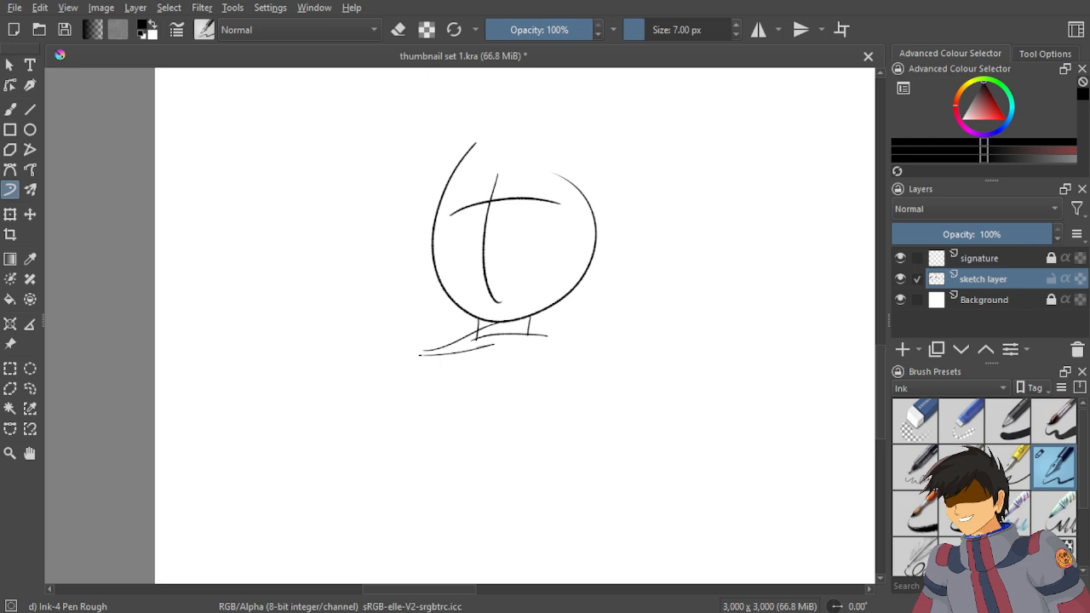
pyautogui.scroll(3, 326, 339)
pyautogui.scroll(2, 326, 338)
pyautogui.hotkey('ctrl', 'z')
pyautogui.hotkey('ctrl', 'z')
# Extend the neck's base line into a gently sloping left shoulder and a rounded, downward-curving right shoulder.
pyautogui.moveTo(479, 394); pyautogui.dragTo(264, 333)
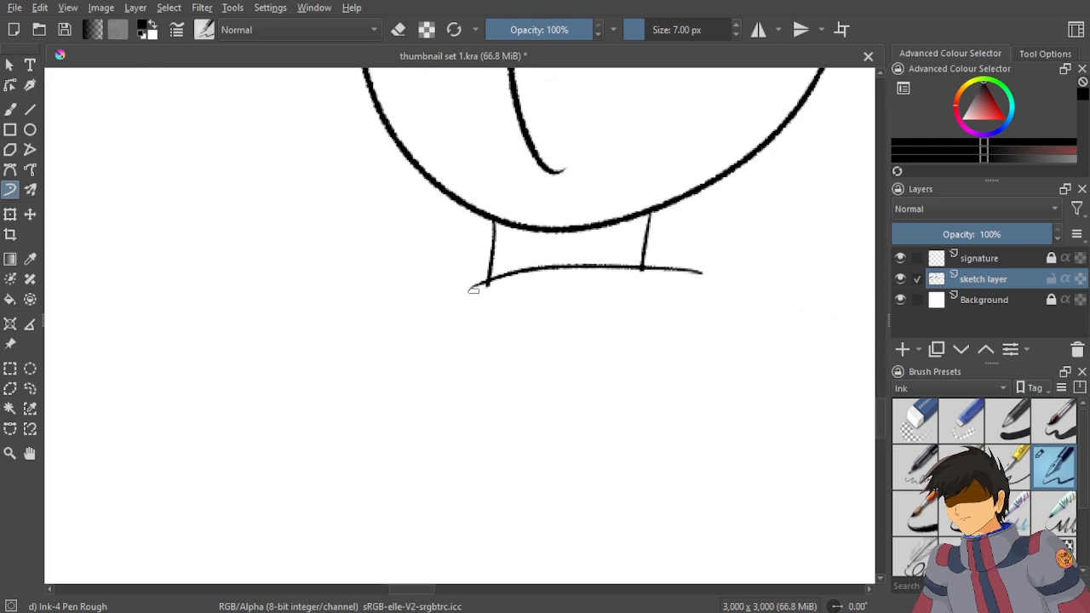
pyautogui.moveTo(480, 283)
pyautogui.mouseDown()
pyautogui.moveTo(344, 305)
pyautogui.moveTo(355, 313)
pyautogui.moveTo(470, 291)
pyautogui.mouseUp()
pyautogui.moveTo(685, 273); pyautogui.dragTo(830, 333)
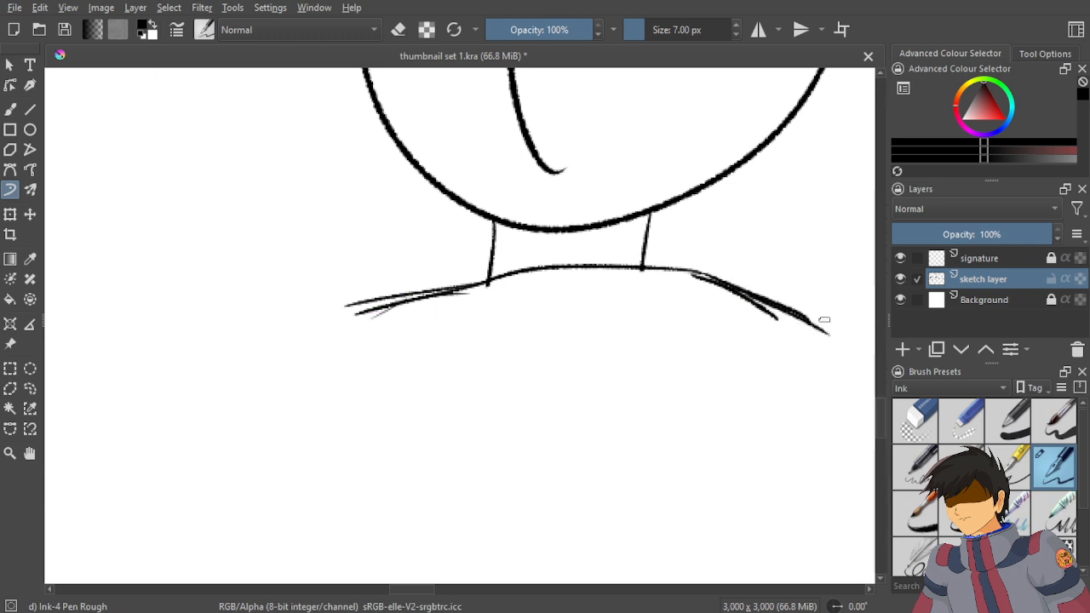
pyautogui.scroll(-5, 773, 320)
pyautogui.scroll(3, 630, 321)
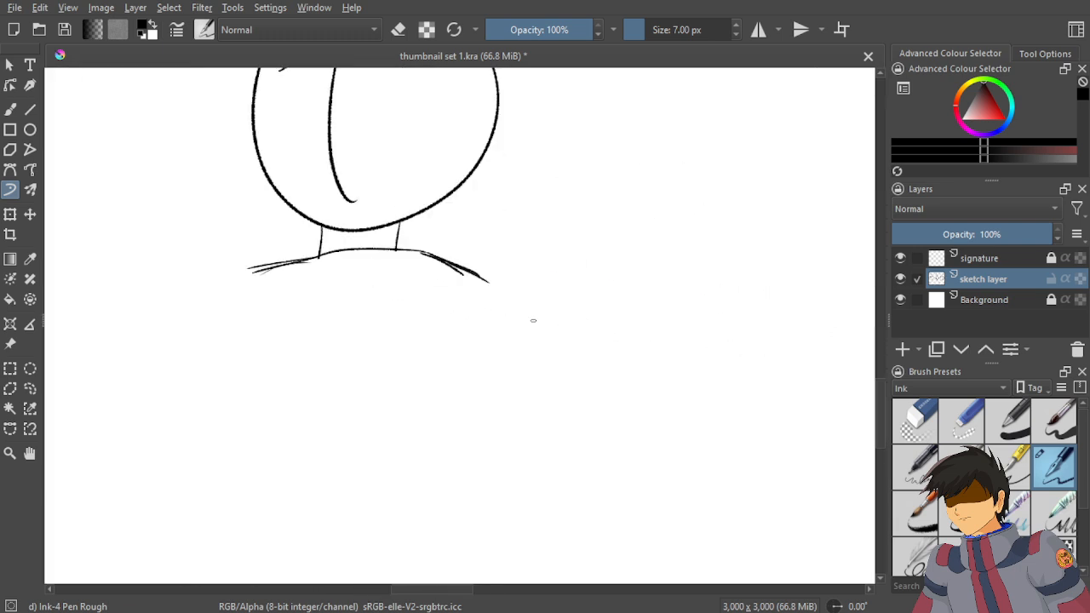
pyautogui.moveTo(362, 317); pyautogui.dragTo(505, 364)
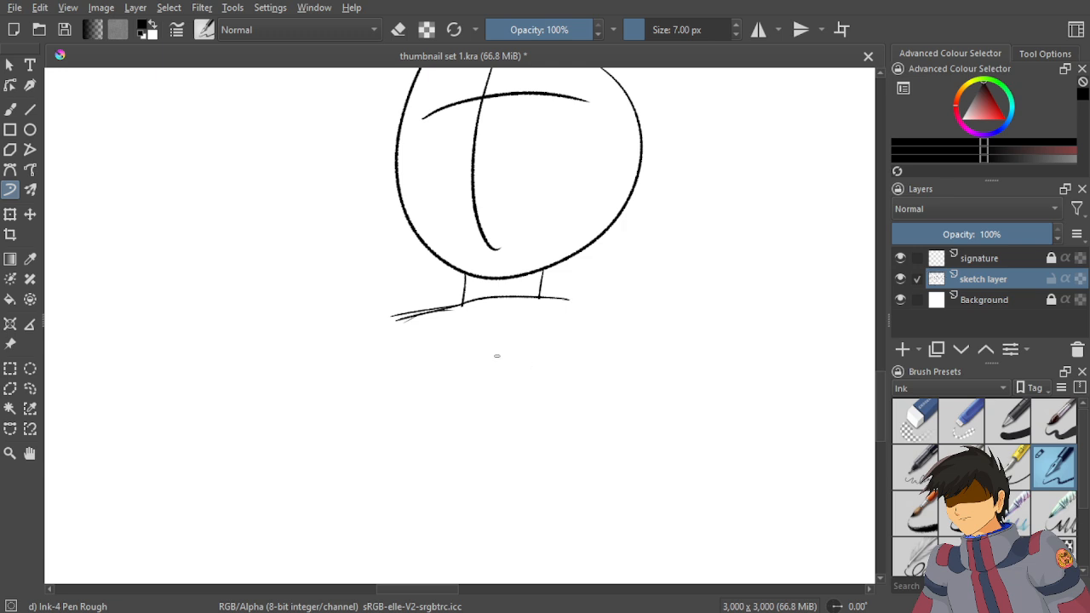
pyautogui.moveTo(573, 300)
pyautogui.mouseDown()
pyautogui.moveTo(625, 325)
pyautogui.moveTo(640, 356)
pyautogui.mouseUp()
pyautogui.moveTo(623, 320); pyautogui.dragTo(658, 377)
pyautogui.moveTo(633, 340); pyautogui.dragTo(638, 409)
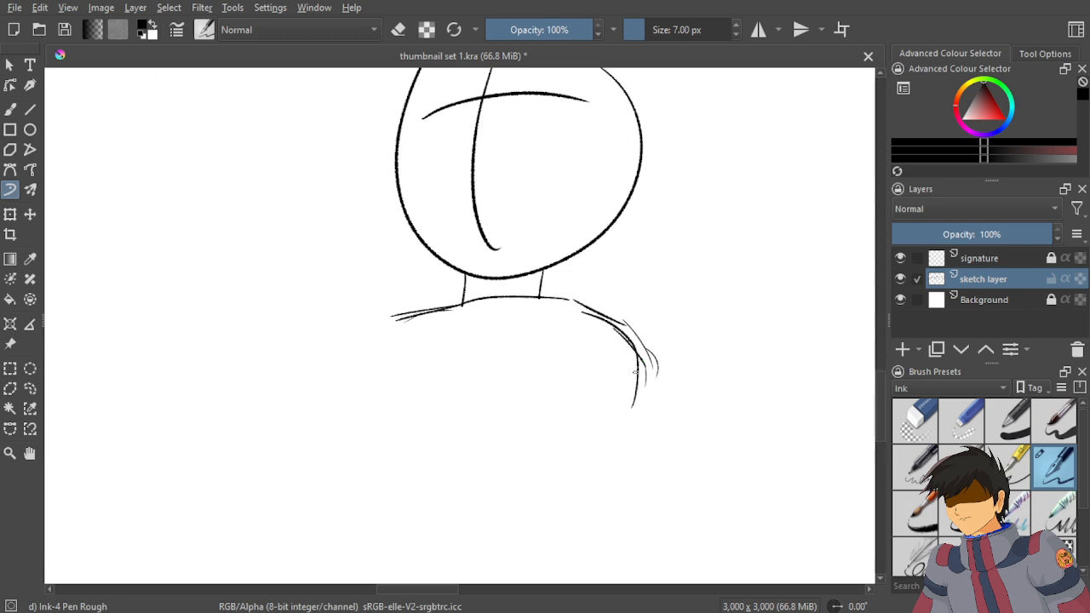
pyautogui.moveTo(642, 361); pyautogui.dragTo(634, 444)
pyautogui.moveTo(407, 320); pyautogui.dragTo(395, 393)
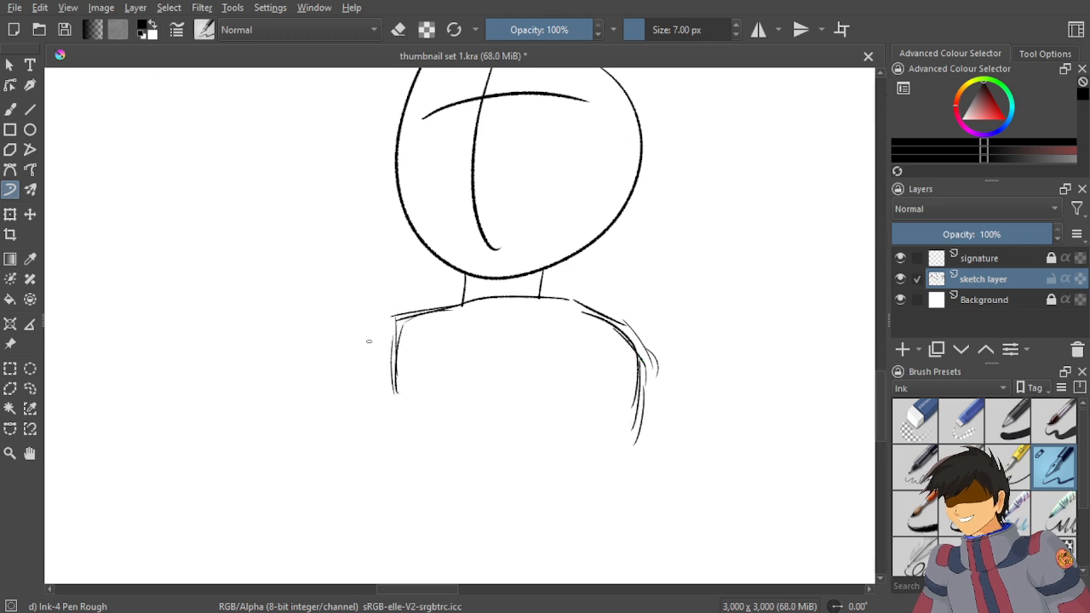
pyautogui.hotkey('ctrl', 'z')
pyautogui.hotkey('ctrl', 'z')
pyautogui.hotkey('ctrl', 'z')
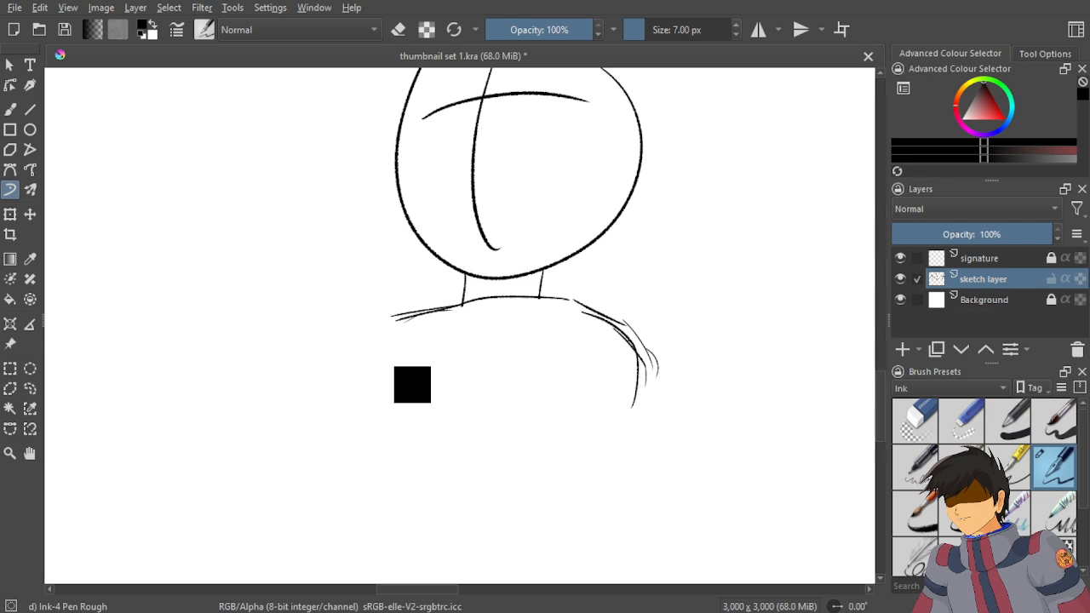
pyautogui.hotkey('ctrl', 'z')
pyautogui.hotkey('ctrl', 'z')
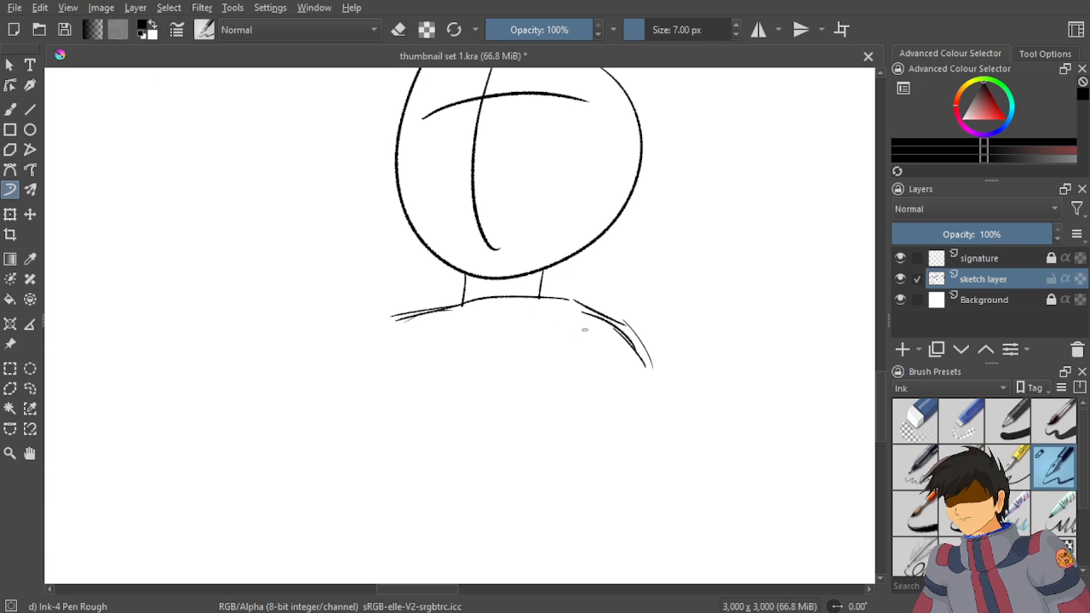
# Round off the left shoulder and sketch the upper sides of the torso curving downward from both shoulders.
pyautogui.moveTo(635, 341); pyautogui.dragTo(664, 369)
pyautogui.moveTo(407, 321)
pyautogui.mouseDown()
pyautogui.moveTo(376, 358)
pyautogui.moveTo(365, 356)
pyautogui.moveTo(383, 397)
pyautogui.mouseUp()
pyautogui.moveTo(374, 349); pyautogui.dragTo(400, 447)
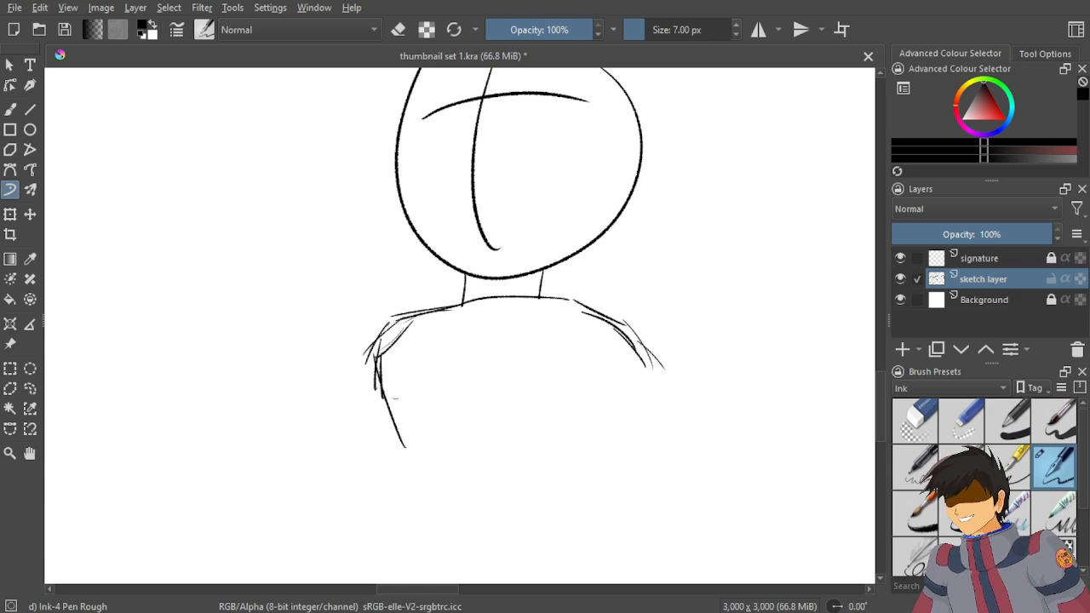
pyautogui.moveTo(389, 380); pyautogui.dragTo(413, 482)
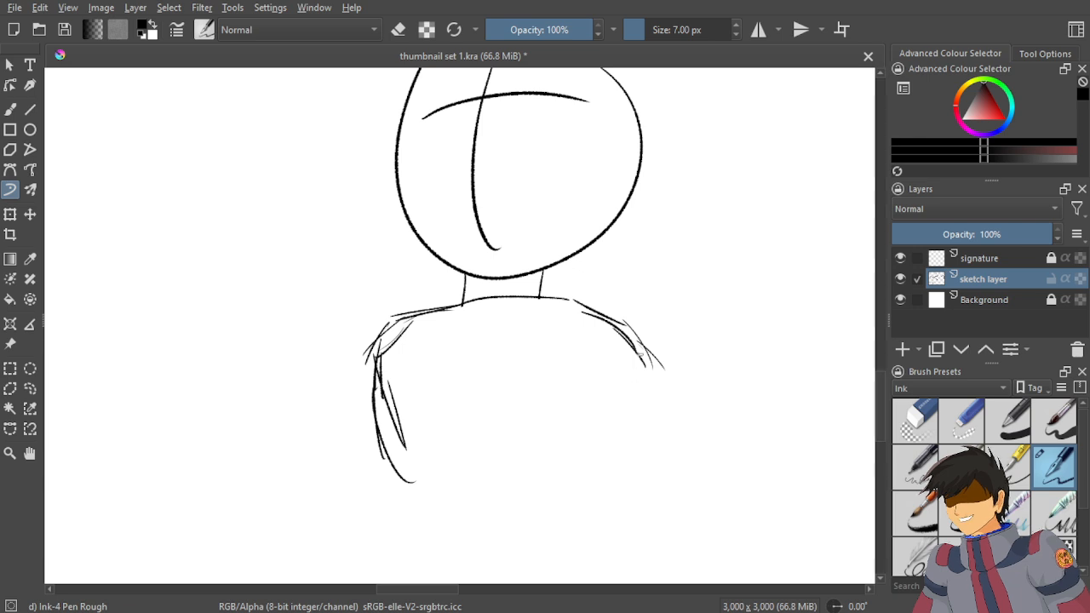
pyautogui.moveTo(643, 353); pyautogui.dragTo(620, 485)
pyautogui.moveTo(628, 449); pyautogui.dragTo(610, 486)
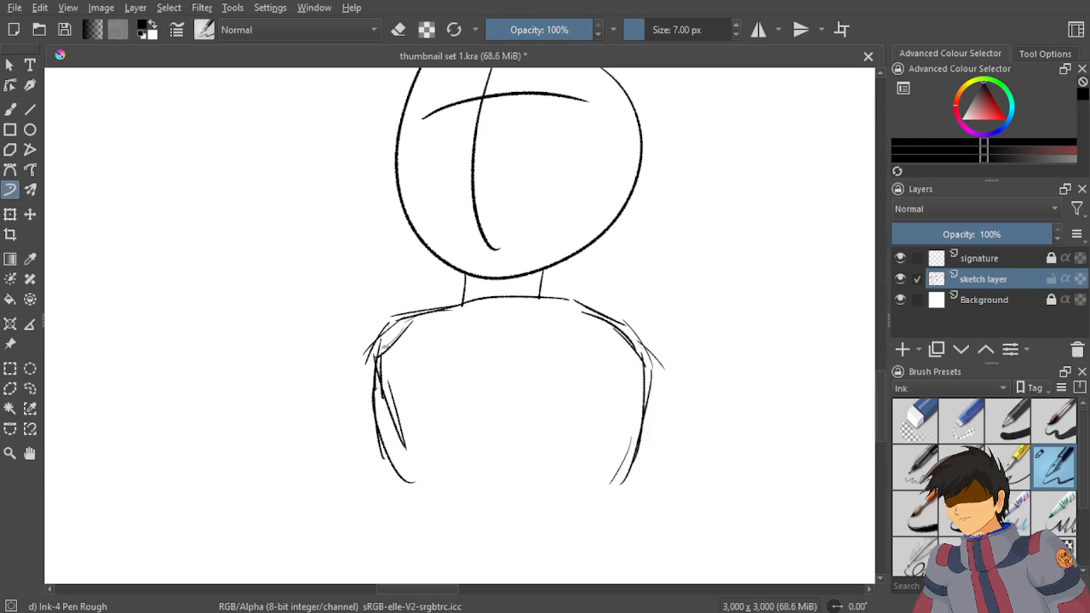
# Lengthen the torso's left side with overlapping strokes that curve inward at the lower left corner.
pyautogui.rightClick(402, 342)
pyautogui.click(689, 223)
pyautogui.scroll(-6, 678, 256)
pyautogui.moveTo(670, 262); pyautogui.dragTo(611, 264)
pyautogui.scroll(6, 596, 255)
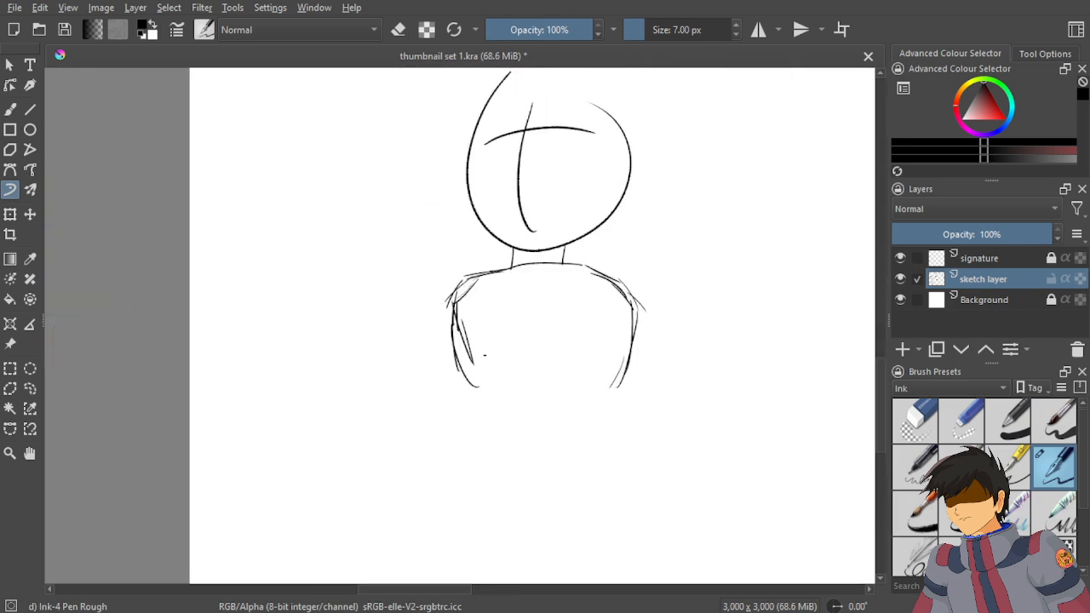
pyautogui.scroll(3, 484, 356)
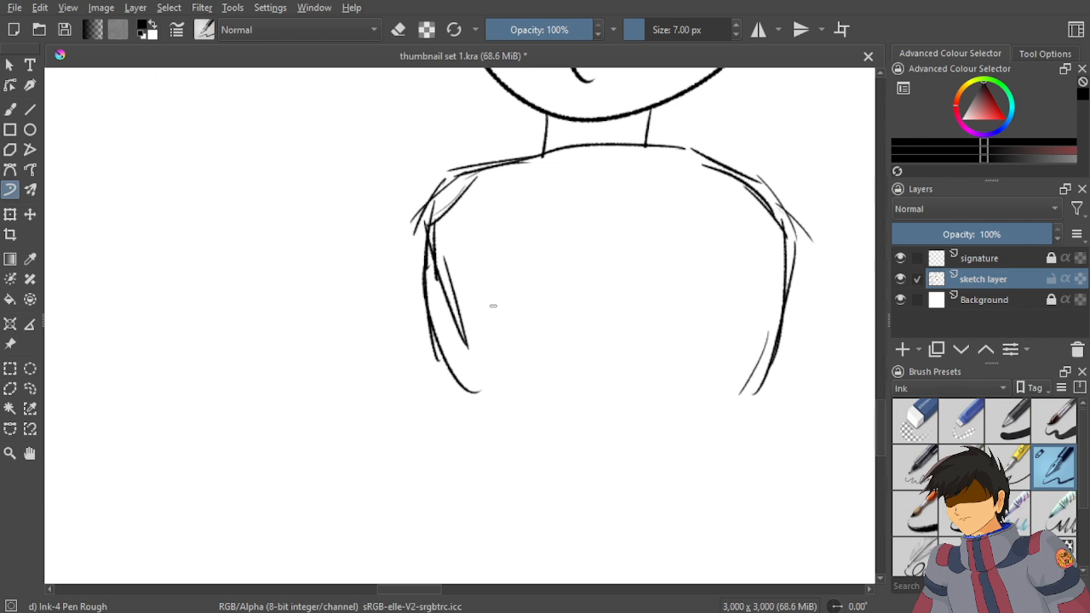
pyautogui.moveTo(419, 303); pyautogui.dragTo(446, 437)
pyautogui.moveTo(431, 337); pyautogui.dragTo(479, 391)
pyautogui.moveTo(428, 336); pyautogui.dragTo(465, 481)
pyautogui.moveTo(450, 419); pyautogui.dragTo(527, 499)
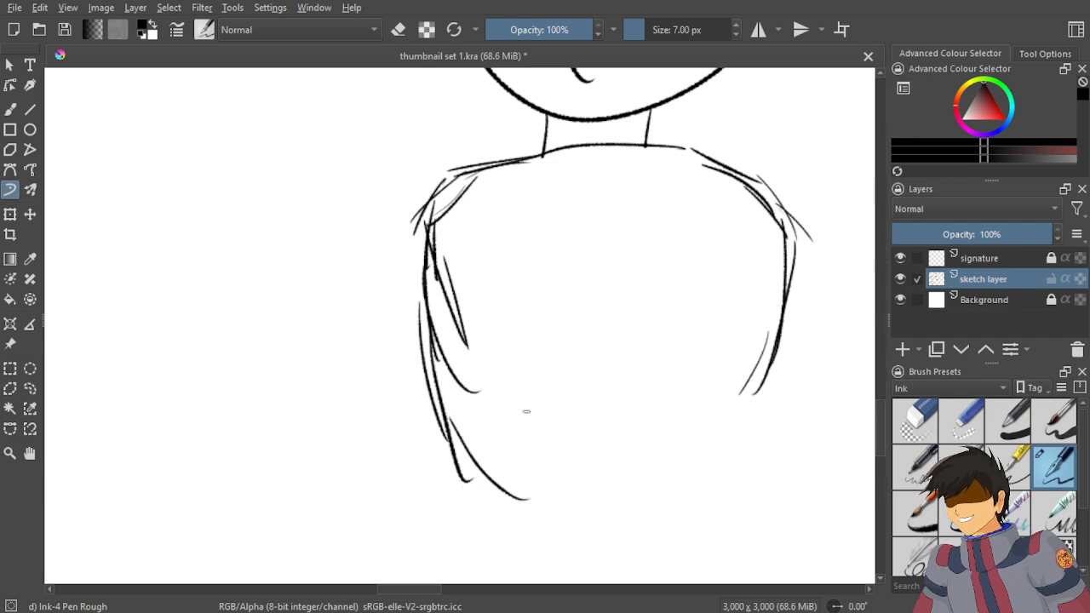
# Sketch the torso's bottom edge with overlapping strokes from the lower left corner across to the lower right.
pyautogui.moveTo(444, 417)
pyautogui.mouseDown()
pyautogui.moveTo(552, 509)
pyautogui.moveTo(640, 509)
pyautogui.mouseUp()
pyautogui.moveTo(477, 505); pyautogui.dragTo(631, 487)
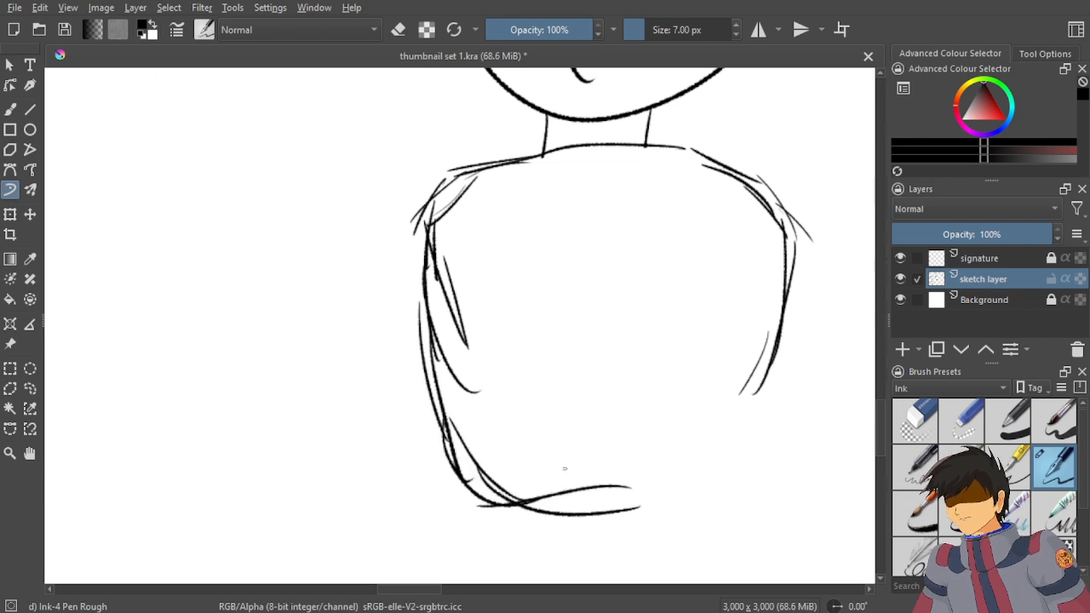
pyautogui.moveTo(509, 487); pyautogui.dragTo(671, 499)
pyautogui.moveTo(597, 490); pyautogui.dragTo(703, 502)
pyautogui.moveTo(635, 483)
pyautogui.mouseDown()
pyautogui.moveTo(732, 509)
pyautogui.moveTo(758, 465)
pyautogui.mouseUp()
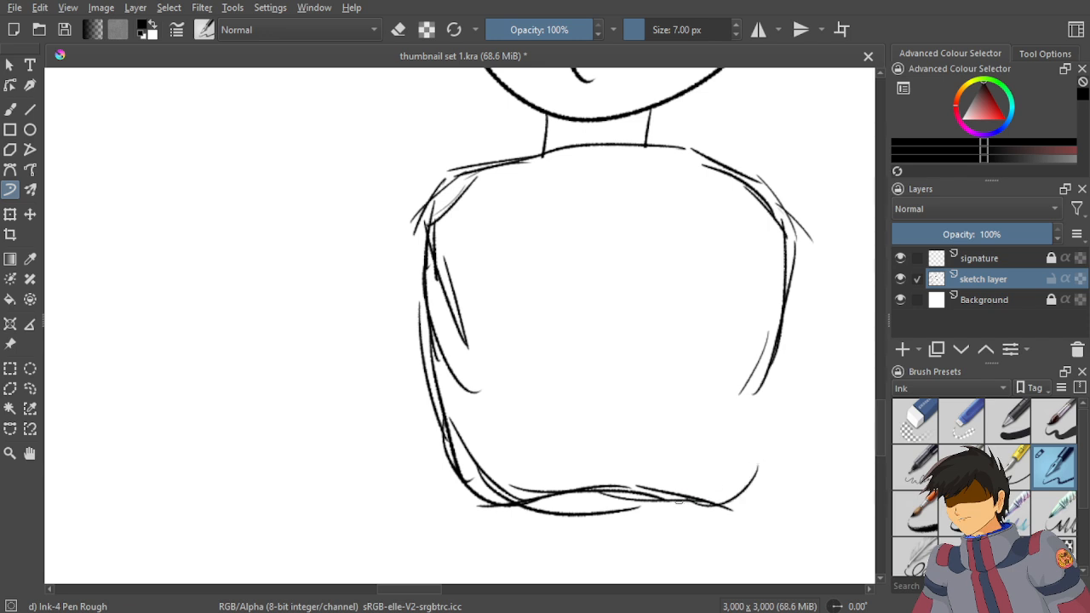
# Close the torso's lower right side up to the existing contour and reinforce its left edge with extra strokes.
pyautogui.moveTo(686, 506); pyautogui.dragTo(758, 417)
pyautogui.moveTo(756, 385); pyautogui.dragTo(732, 482)
pyautogui.moveTo(759, 344); pyautogui.dragTo(754, 388)
pyautogui.moveTo(752, 401); pyautogui.dragTo(732, 462)
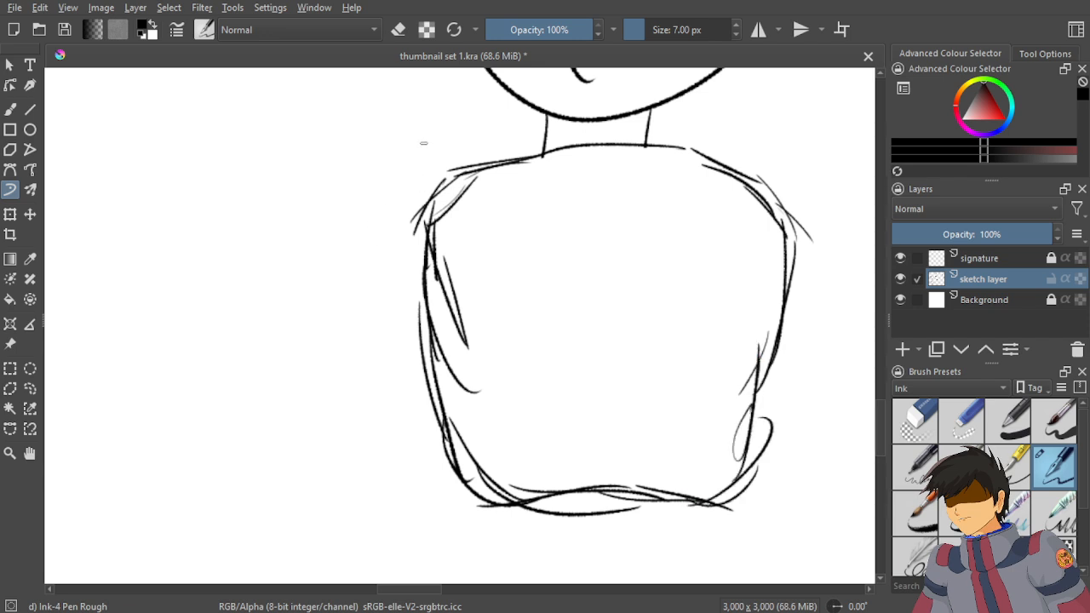
pyautogui.moveTo(459, 180); pyautogui.dragTo(461, 320)
pyautogui.moveTo(436, 240); pyautogui.dragTo(468, 420)
# Sketch the upper edge of a raised arm as a line rising outward from the left shoulder.
pyautogui.moveTo(448, 205); pyautogui.dragTo(364, 73)
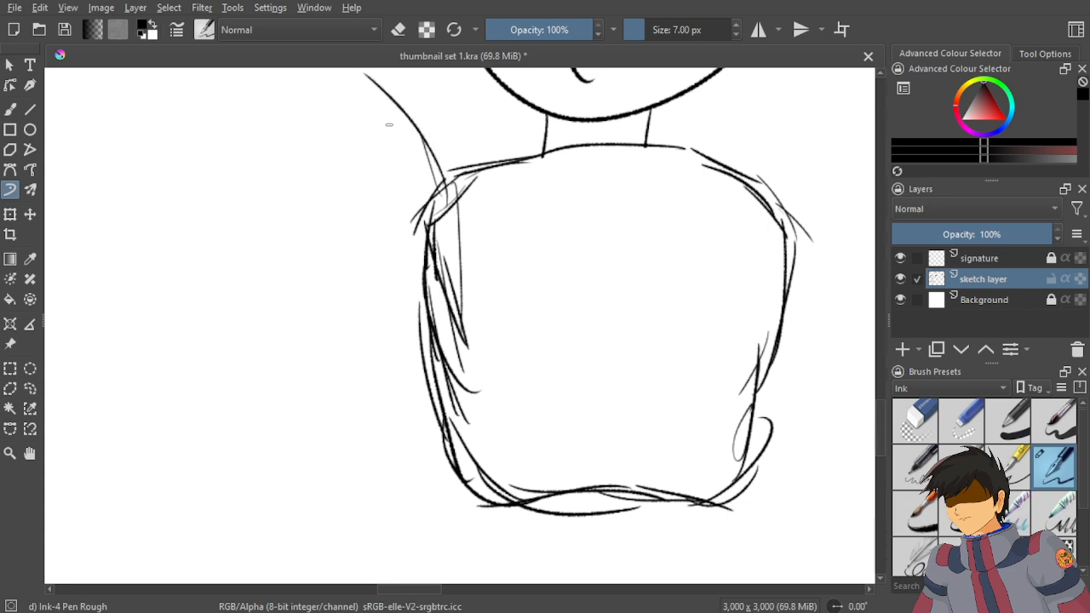
pyautogui.scroll(-3, 424, 143)
pyautogui.scroll(3, 418, 255)
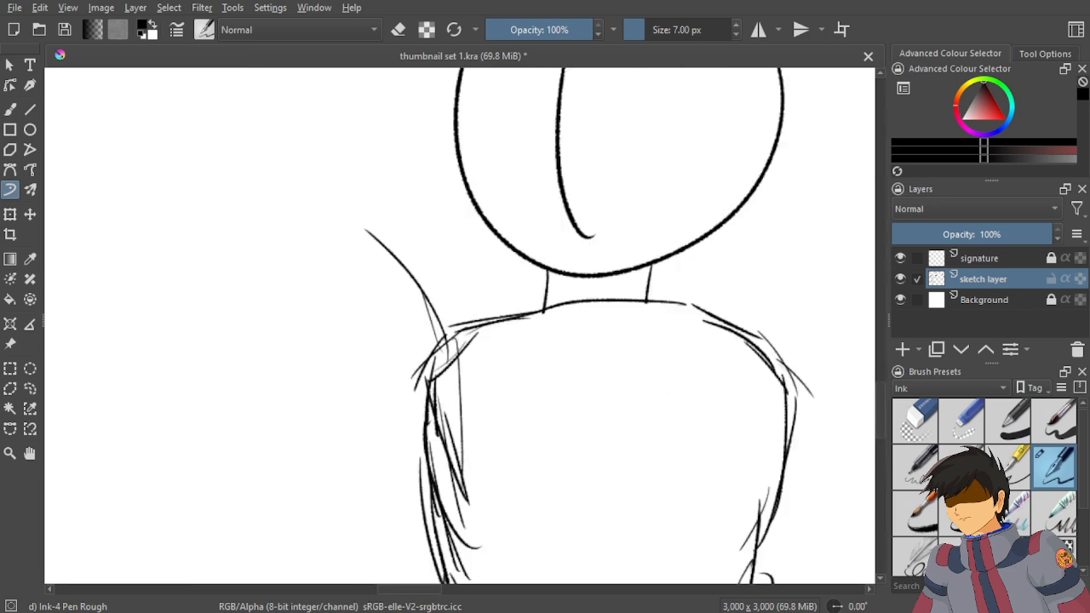
pyautogui.scroll(-2, 401, 331)
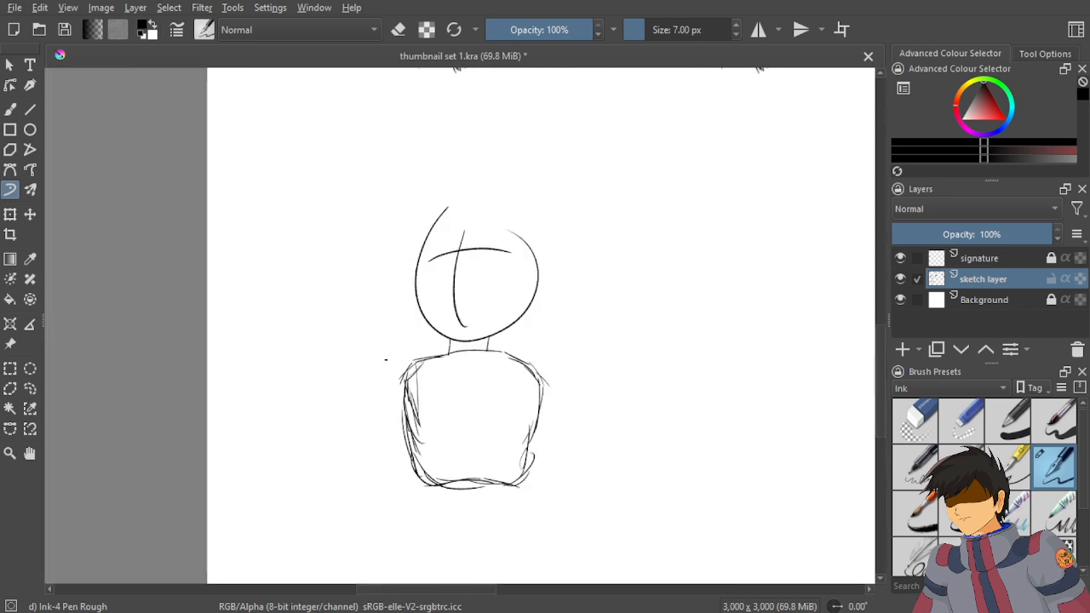
pyautogui.scroll(2, 365, 359)
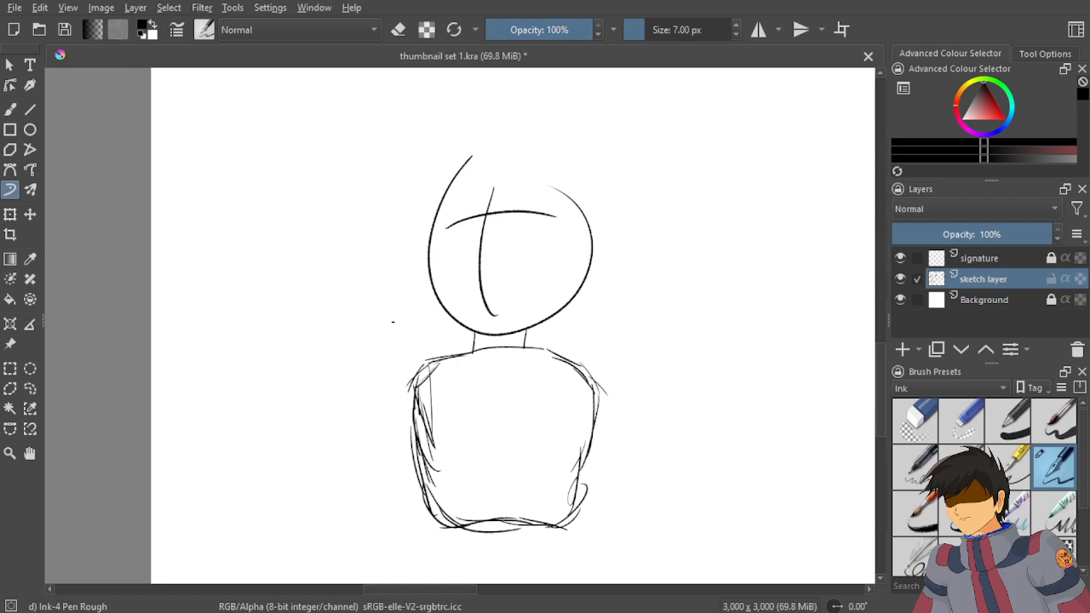
pyautogui.moveTo(398, 344)
pyautogui.mouseDown()
pyautogui.moveTo(417, 365)
pyautogui.moveTo(352, 270)
pyautogui.mouseUp()
pyautogui.moveTo(331, 270)
pyautogui.mouseDown()
pyautogui.moveTo(371, 359)
pyautogui.moveTo(409, 400)
pyautogui.moveTo(400, 393)
pyautogui.mouseUp()
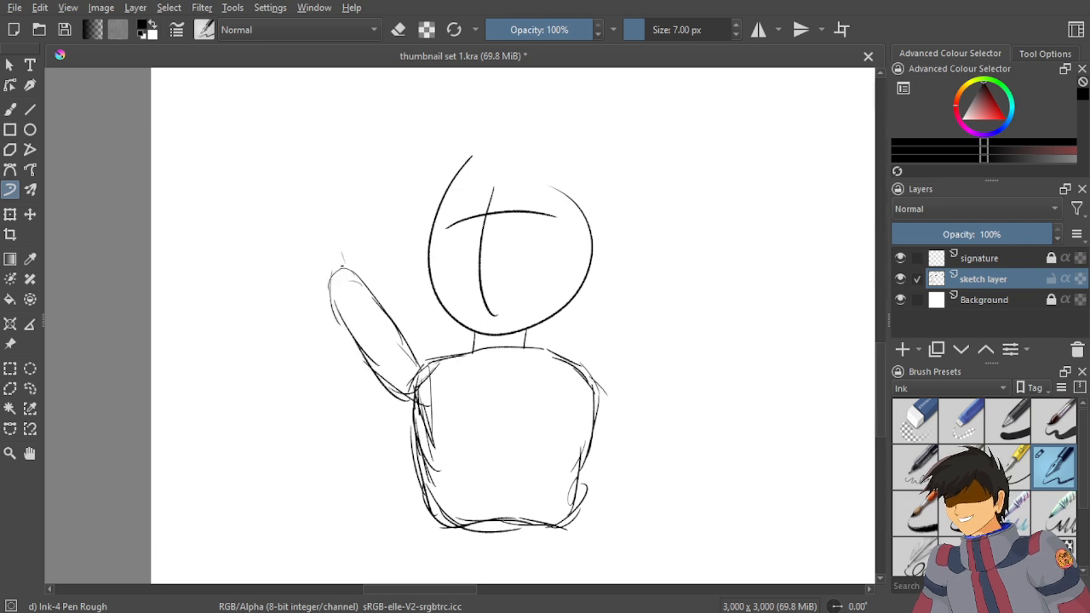
pyautogui.moveTo(350, 272); pyautogui.dragTo(294, 186)
pyautogui.moveTo(301, 229); pyautogui.dragTo(292, 193)
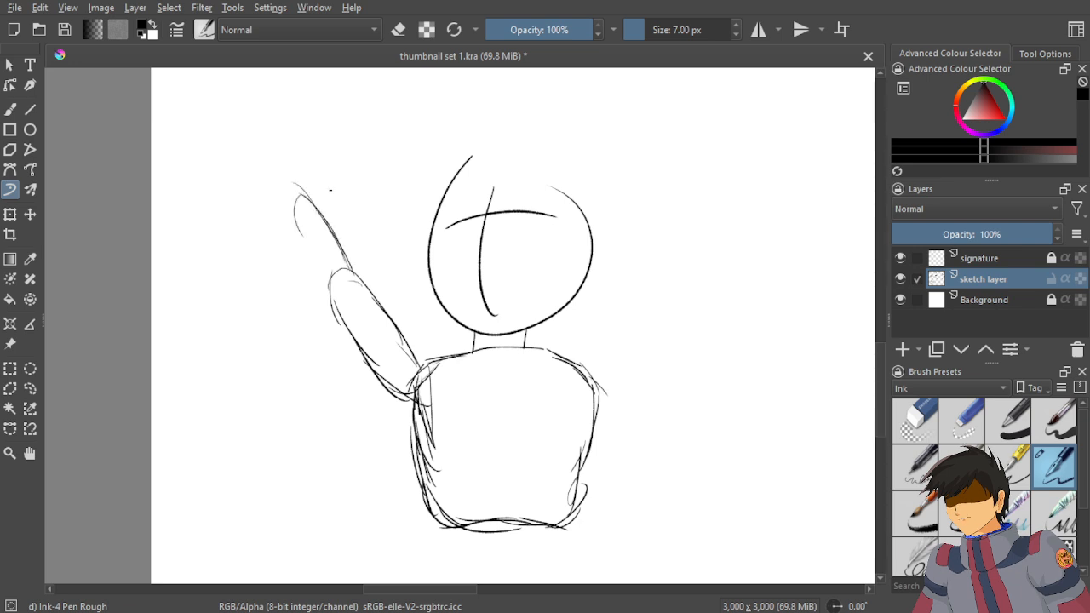
pyautogui.hotkey('ctrl', 'z')
pyautogui.hotkey('ctrl', 'z')
pyautogui.hotkey('ctrl', 'z')
pyautogui.hotkey('ctrl', 'z')
pyautogui.hotkey('ctrl', 'z')
pyautogui.hotkey('ctrl', 'z')
pyautogui.hotkey('ctrl', 'z')
pyautogui.hotkey('ctrl', 'z')
pyautogui.hotkey('ctrl', 'z')
pyautogui.hotkey('ctrl', 'z')
pyautogui.hotkey('ctrl', 'z')
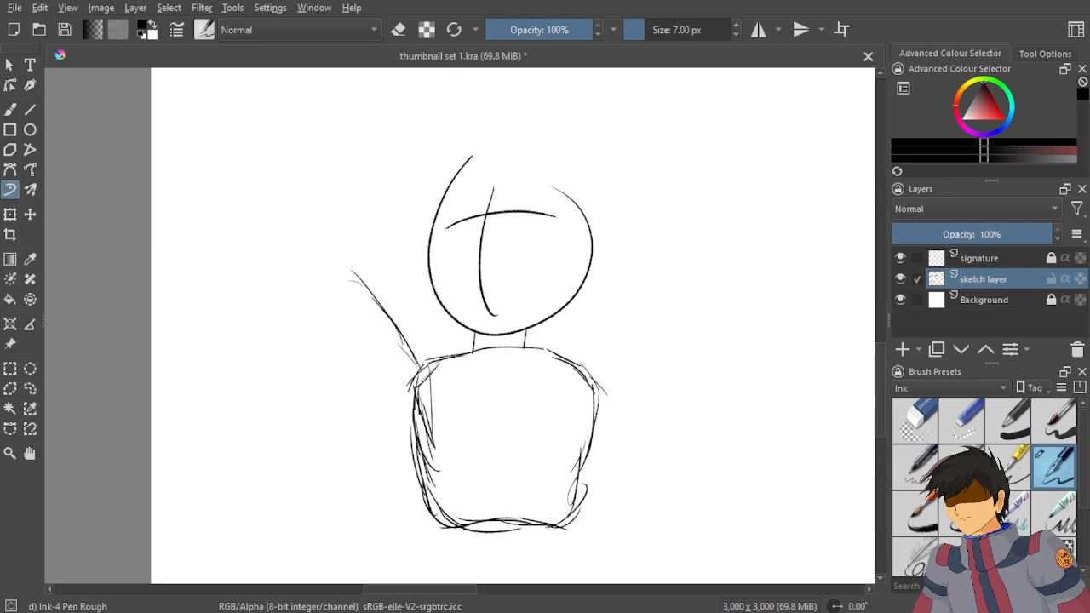
# Replace the arm line with a steeply raised upper arm, outlined as a long narrow oval from the left shoulder.
pyautogui.hotkey('ctrl', 'z')
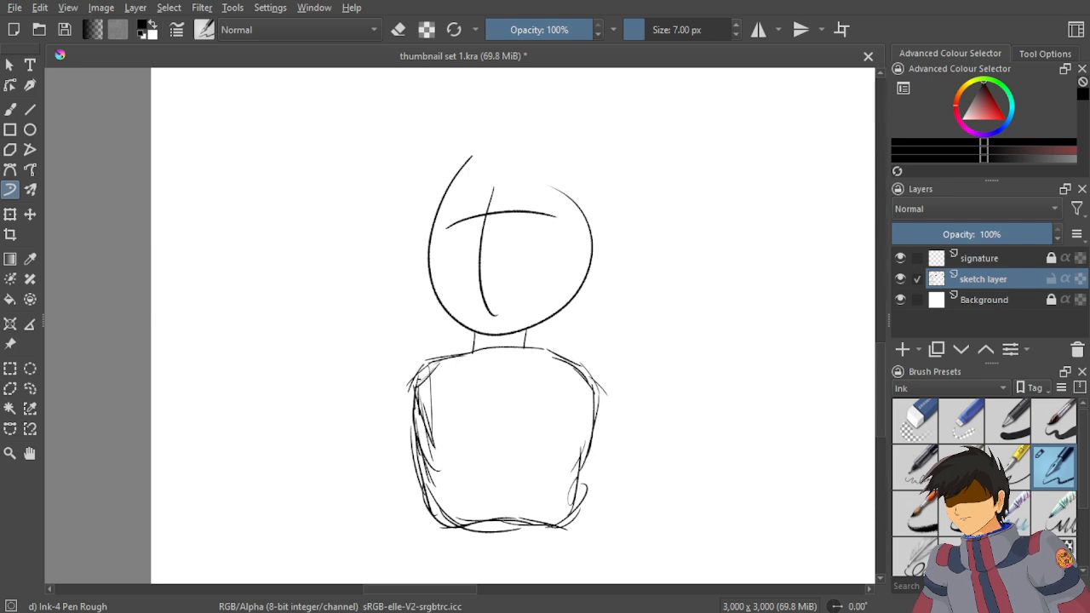
pyautogui.moveTo(421, 379)
pyautogui.mouseDown()
pyautogui.moveTo(380, 284)
pyautogui.moveTo(351, 256)
pyautogui.moveTo(344, 315)
pyautogui.mouseUp()
pyautogui.moveTo(330, 252)
pyautogui.mouseDown()
pyautogui.moveTo(356, 336)
pyautogui.moveTo(389, 374)
pyautogui.mouseUp()
pyautogui.moveTo(343, 297); pyautogui.dragTo(409, 405)
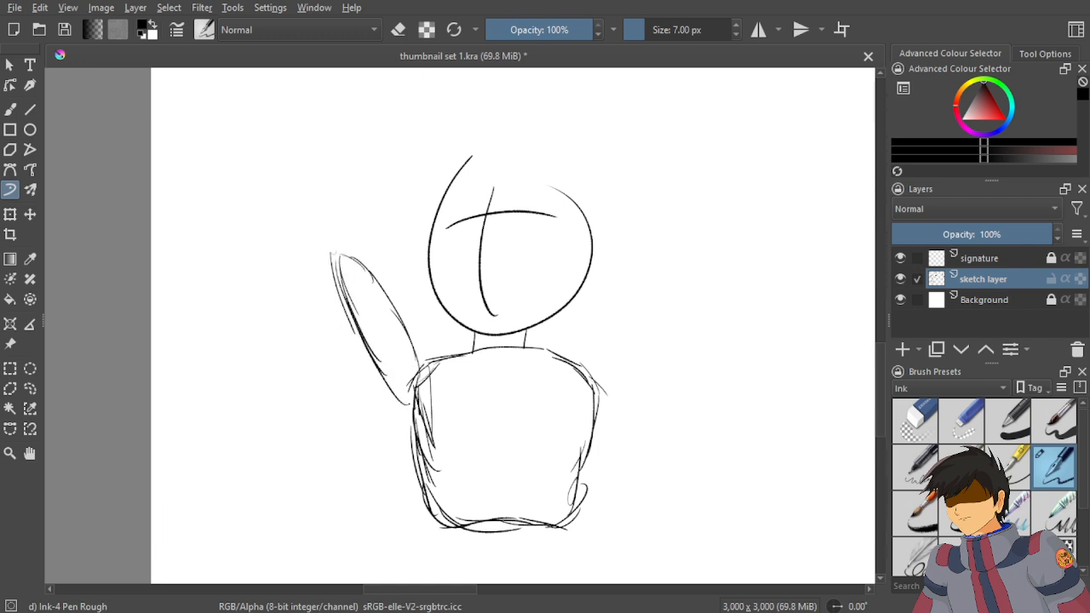
pyautogui.moveTo(363, 359); pyautogui.dragTo(430, 406)
pyautogui.moveTo(417, 346)
pyautogui.mouseDown()
pyautogui.moveTo(404, 396)
pyautogui.moveTo(428, 396)
pyautogui.mouseUp()
# Sketch a forearm bending from the elbow back up toward the head.
pyautogui.moveTo(332, 257); pyautogui.dragTo(405, 205)
pyautogui.moveTo(341, 252); pyautogui.dragTo(395, 216)
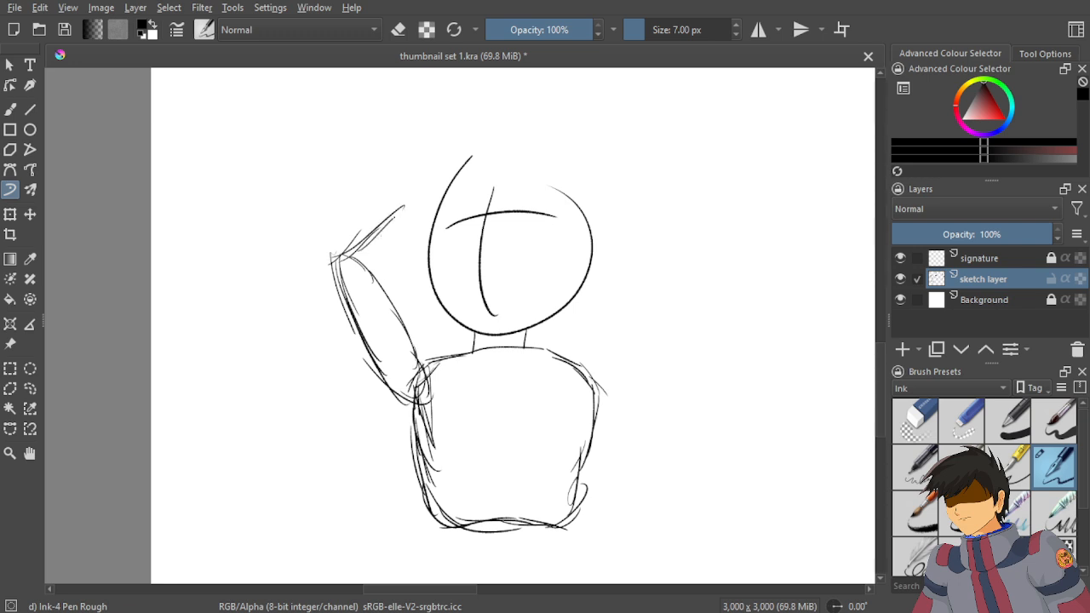
pyautogui.moveTo(346, 273)
pyautogui.mouseDown()
pyautogui.moveTo(435, 204)
pyautogui.moveTo(414, 204)
pyautogui.mouseUp()
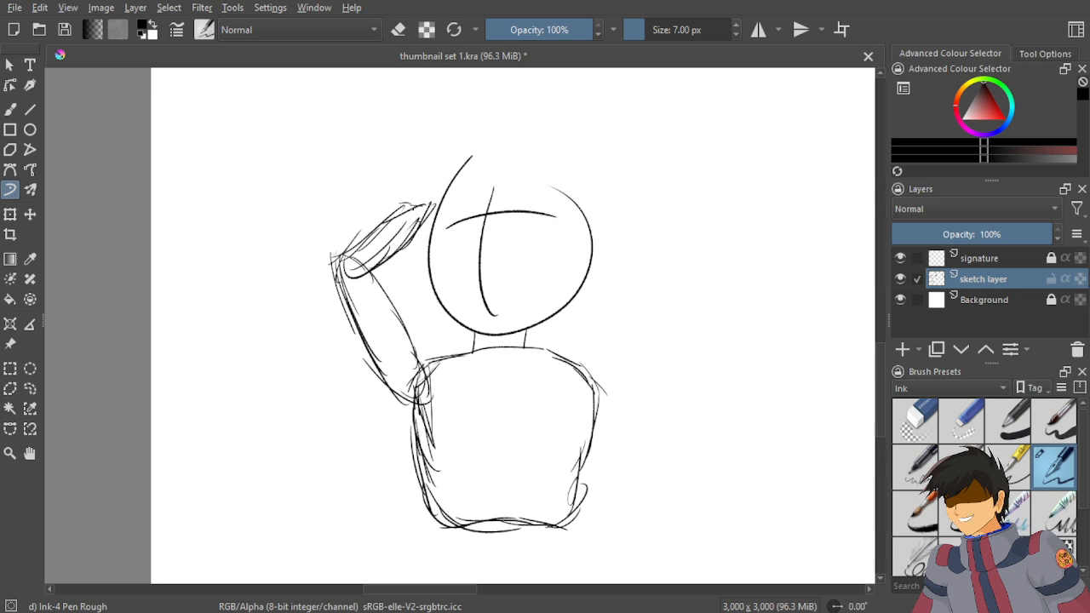
# Undo all strokes of the raised arm back to the bare torso.
pyautogui.hotkey('ctrl', 'z')
pyautogui.hotkey('ctrl', 'z')
pyautogui.hotkey('ctrl', 'z')
pyautogui.hotkey('ctrl', 'z')
pyautogui.hotkey('ctrl', 'z')
pyautogui.hotkey('ctrl', 'z')
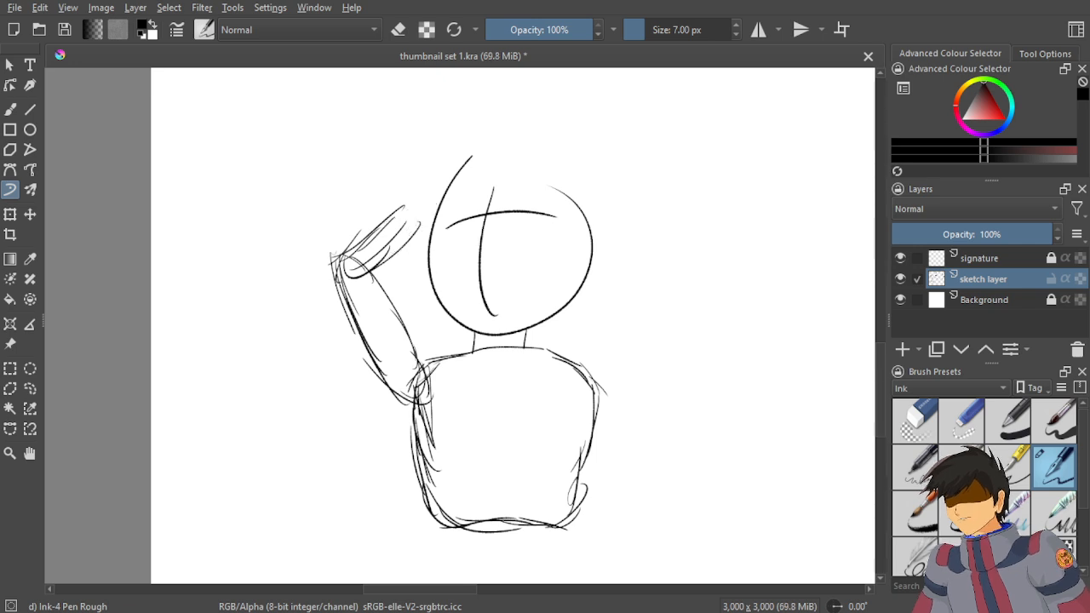
pyautogui.hotkey('ctrl', 'z')
pyautogui.hotkey('ctrl', 'z')
pyautogui.hotkey('ctrl', 'z')
pyautogui.hotkey('ctrl', 'z')
pyautogui.hotkey('ctrl', 'z')
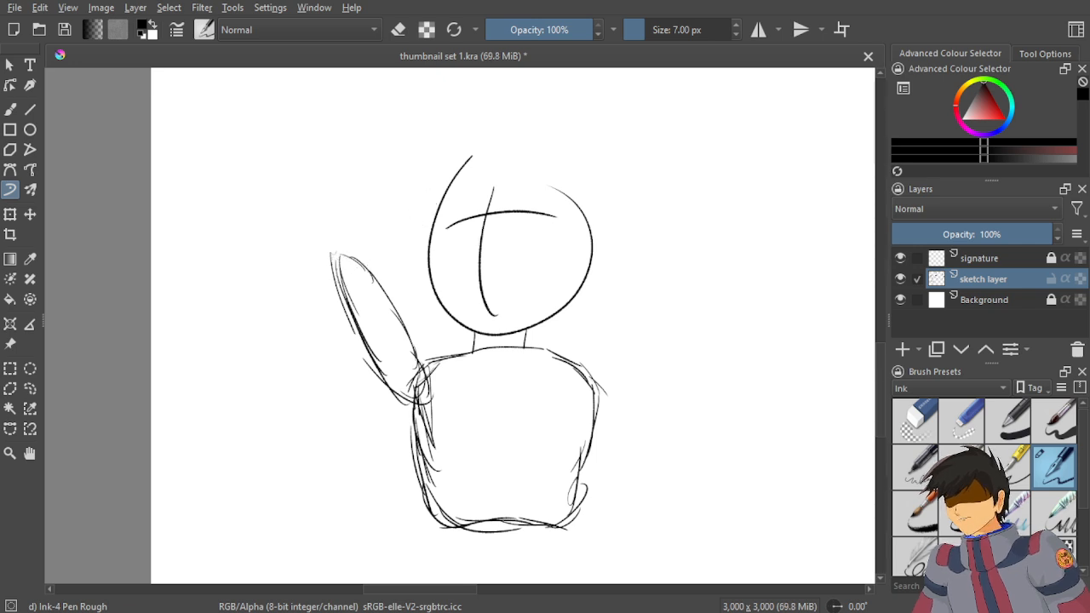
pyautogui.hotkey('ctrl', 'z')
pyautogui.hotkey('ctrl', 'z')
pyautogui.hotkey('ctrl', 'z')
pyautogui.hotkey('ctrl', 'z')
pyautogui.hotkey('ctrl', 'z')
pyautogui.hotkey('ctrl', 'z')
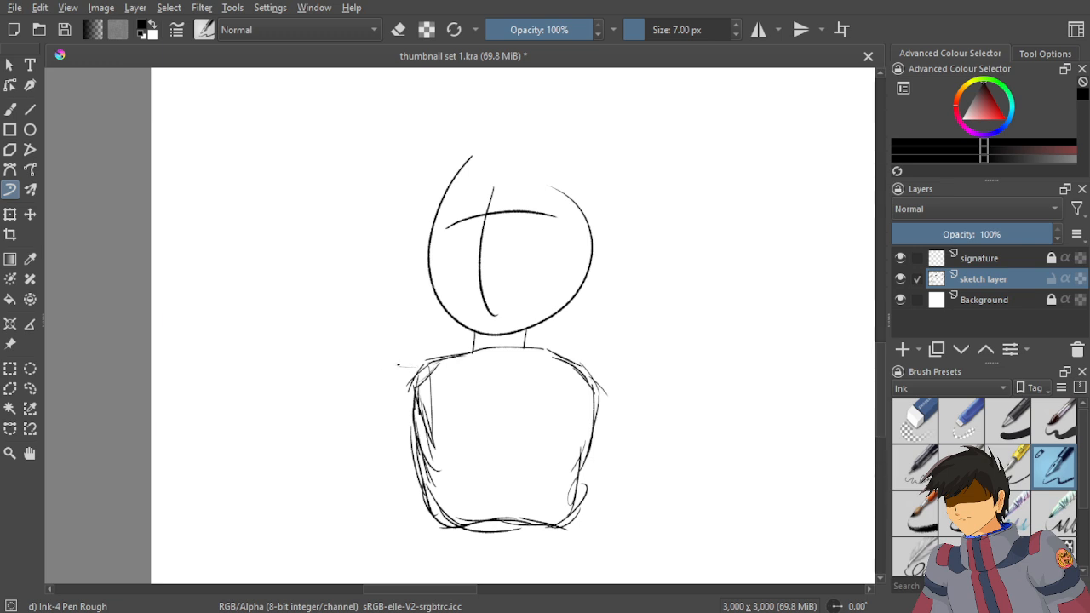
# Sketch a shallower raised upper arm as an elongated oval angled outward from the left shoulder, with overlapping strokes at the joint.
pyautogui.moveTo(420, 370)
pyautogui.mouseDown()
pyautogui.moveTo(341, 303)
pyautogui.moveTo(311, 286)
pyautogui.moveTo(296, 291)
pyautogui.moveTo(308, 333)
pyautogui.moveTo(345, 354)
pyautogui.mouseUp()
pyautogui.moveTo(302, 318); pyautogui.dragTo(388, 381)
pyautogui.moveTo(319, 342); pyautogui.dragTo(333, 357)
pyautogui.moveTo(332, 358); pyautogui.dragTo(421, 399)
pyautogui.moveTo(425, 381); pyautogui.dragTo(419, 397)
pyautogui.moveTo(420, 354); pyautogui.dragTo(409, 394)
pyautogui.moveTo(414, 378); pyautogui.dragTo(407, 389)
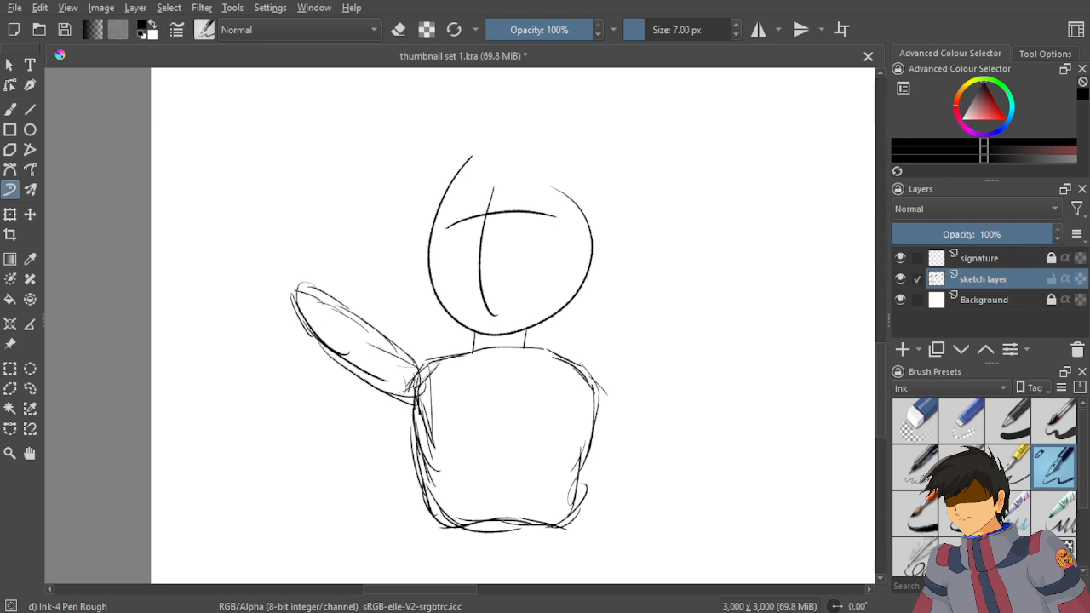
# Sketch the forearm angled from the elbow back up toward the head, ending in an oval hand at the forehead.
pyautogui.moveTo(296, 293); pyautogui.dragTo(402, 220)
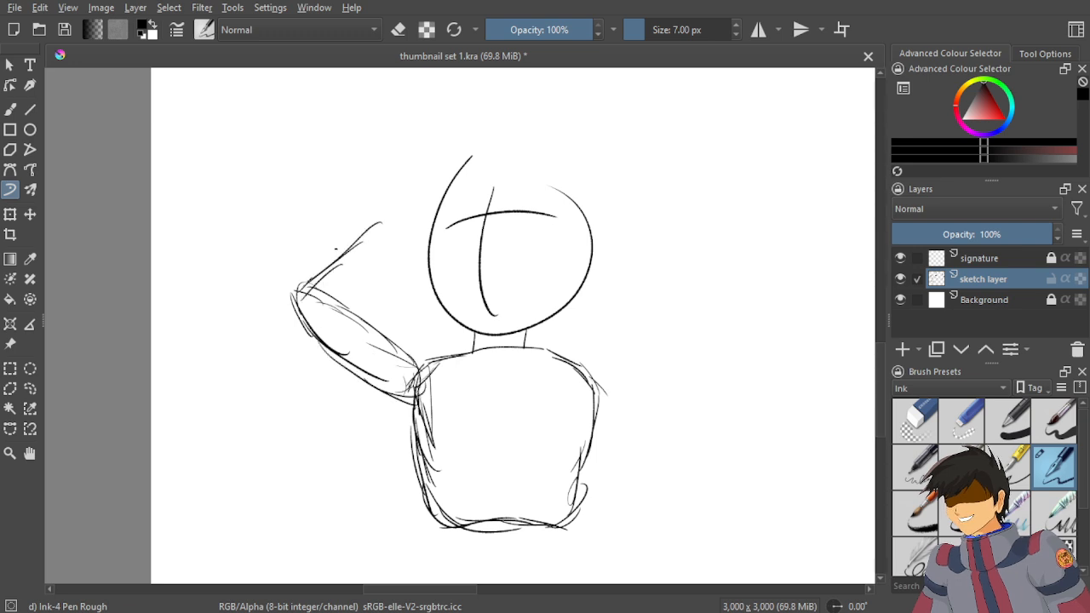
pyautogui.moveTo(312, 302)
pyautogui.mouseDown()
pyautogui.moveTo(404, 216)
pyautogui.moveTo(358, 294)
pyautogui.moveTo(366, 281)
pyautogui.moveTo(334, 281)
pyautogui.moveTo(380, 266)
pyautogui.moveTo(353, 277)
pyautogui.mouseUp()
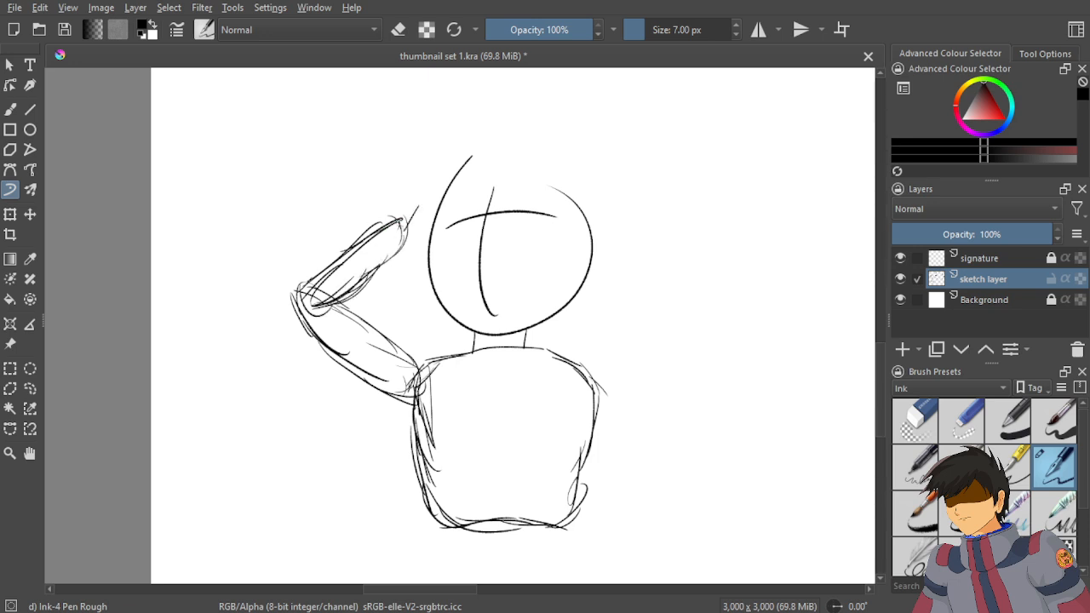
pyautogui.moveTo(403, 226)
pyautogui.mouseDown()
pyautogui.moveTo(426, 196)
pyautogui.moveTo(461, 183)
pyautogui.moveTo(451, 214)
pyautogui.moveTo(404, 222)
pyautogui.moveTo(468, 182)
pyautogui.moveTo(458, 181)
pyautogui.moveTo(428, 247)
pyautogui.mouseUp()
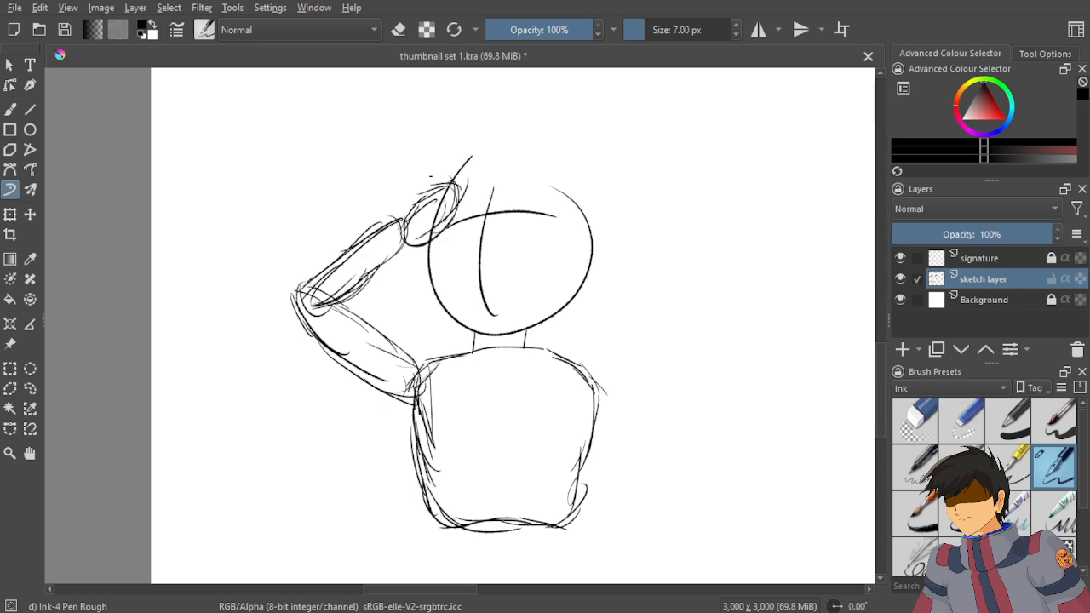
pyautogui.moveTo(395, 230); pyautogui.dragTo(431, 189)
# Save the thumbnail document.
pyautogui.scroll(-3, 620, 366)
pyautogui.hotkey('ctrl', 's')
pyautogui.scroll(-4, 587, 314)
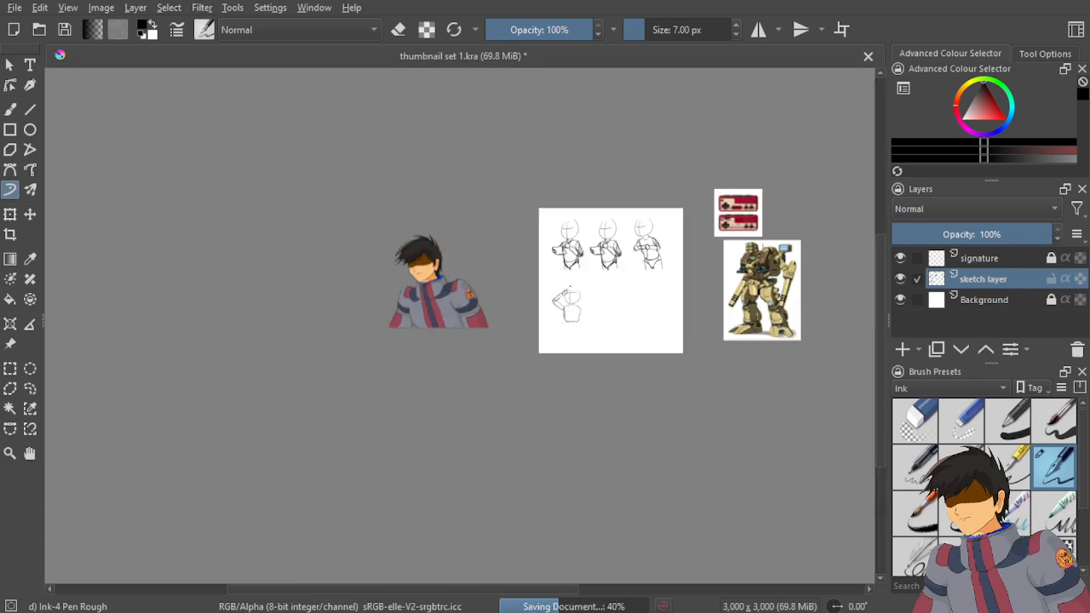
# Examine the mech reference's torso and chest design and compare it with the new saluting thumbnail.
pyautogui.moveTo(642, 336); pyautogui.dragTo(511, 327)
pyautogui.scroll(3, 591, 289)
pyautogui.scroll(-2, 624, 239)
pyautogui.moveTo(277, 323); pyautogui.dragTo(370, 294)
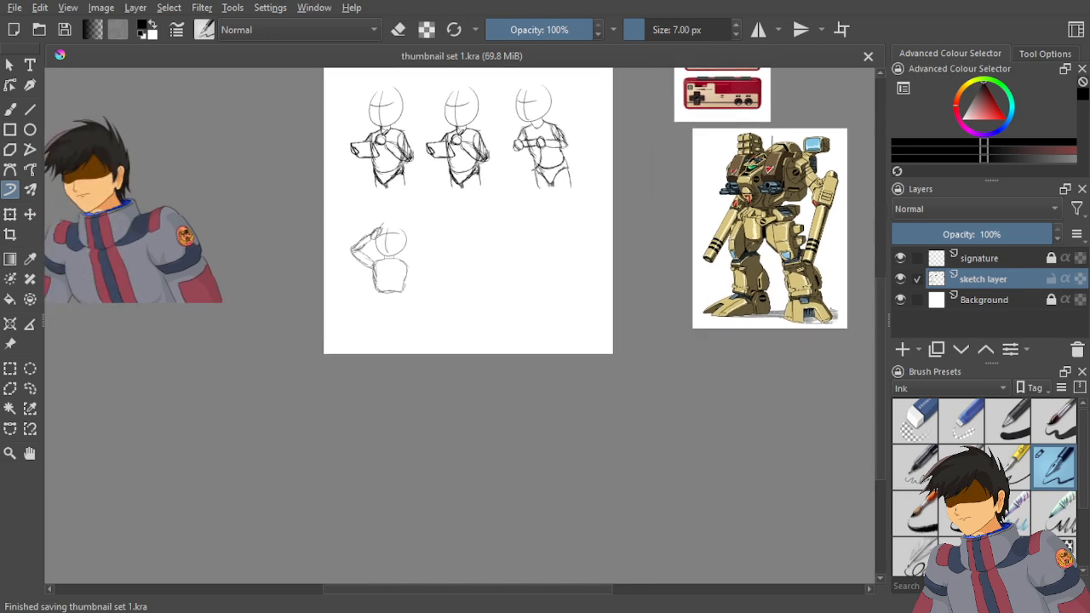
pyautogui.scroll(4, 370, 295)
pyautogui.scroll(3, 373, 334)
pyautogui.moveTo(373, 334); pyautogui.dragTo(458, 244)
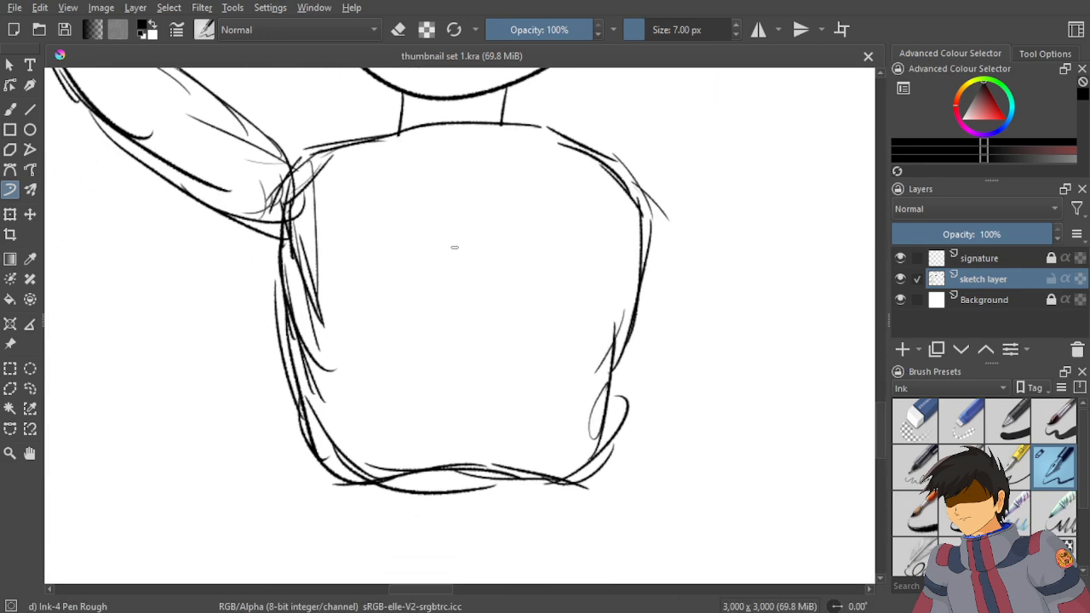
pyautogui.scroll(-3, 452, 243)
pyautogui.scroll(-1, 452, 244)
pyautogui.moveTo(452, 244); pyautogui.dragTo(236, 230)
pyautogui.scroll(3, 599, 132)
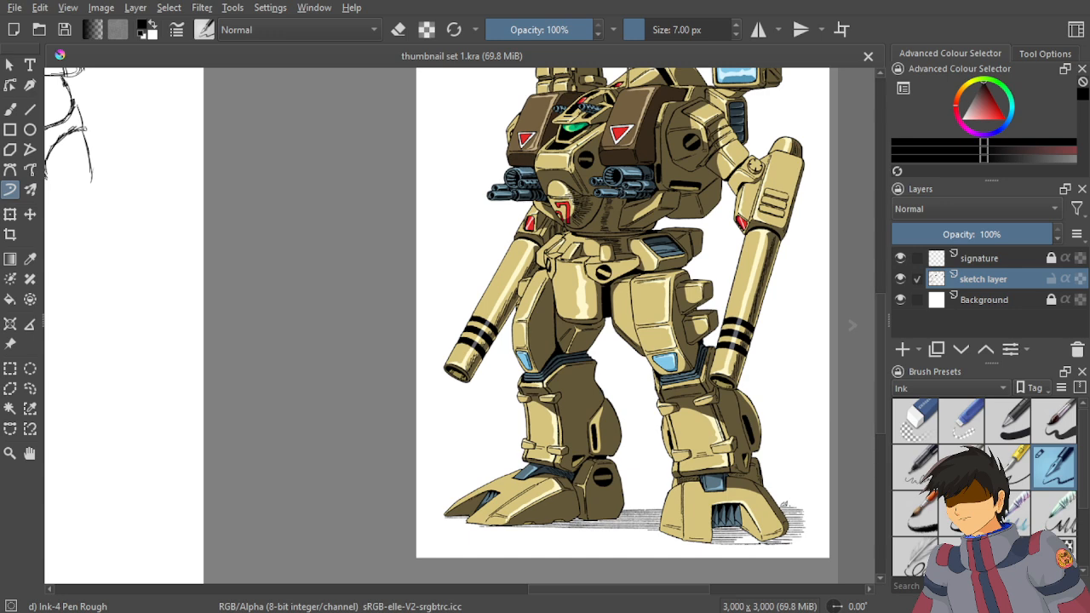
pyautogui.scroll(-2, 576, 145)
pyautogui.scroll(2, 572, 111)
pyautogui.scroll(-3, 572, 111)
pyautogui.moveTo(391, 161); pyautogui.dragTo(601, 110)
pyautogui.scroll(1, 423, 107)
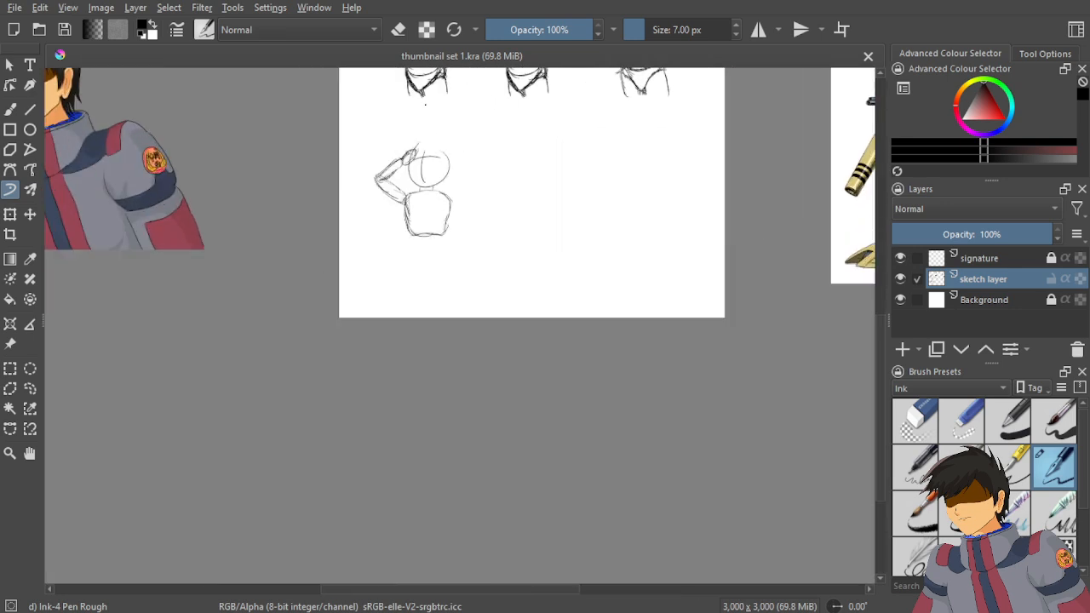
pyautogui.scroll(5, 431, 256)
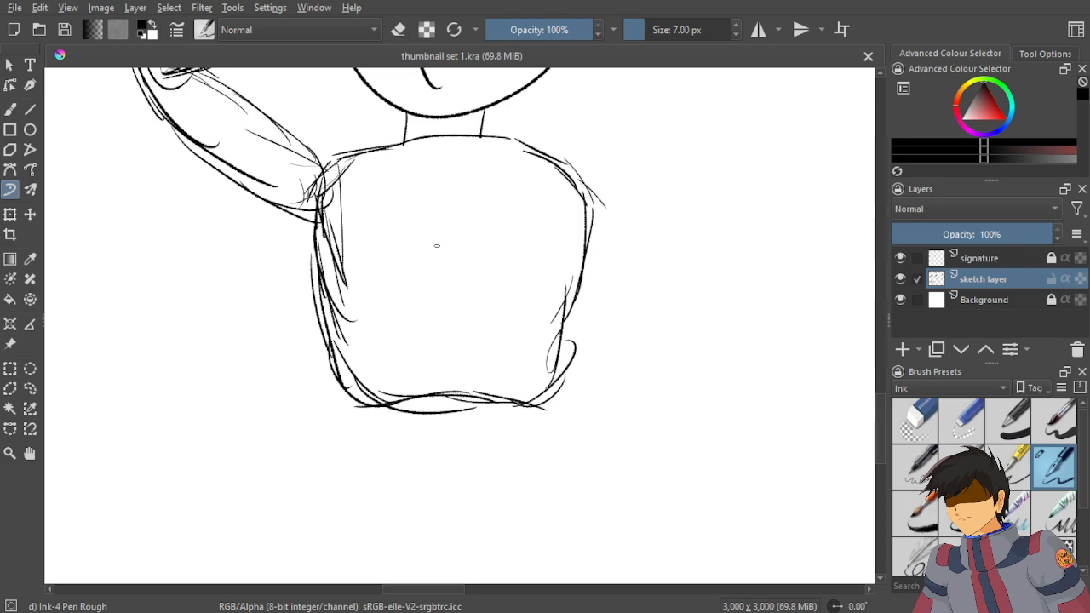
pyautogui.scroll(-5, 437, 245)
pyautogui.scroll(6, 577, 154)
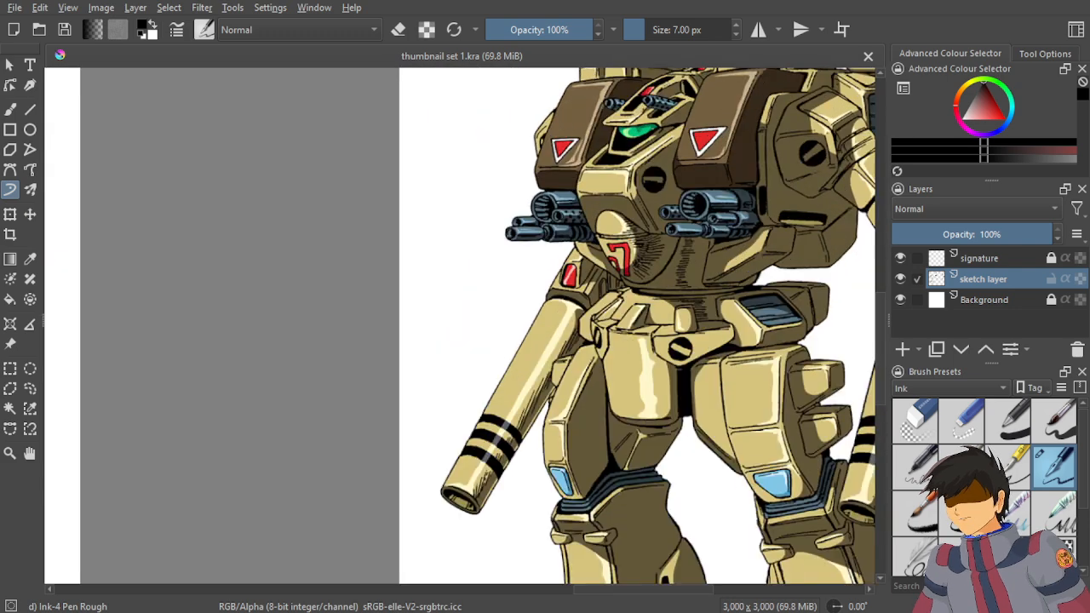
pyautogui.scroll(-3, 497, 247)
pyautogui.scroll(4, 496, 246)
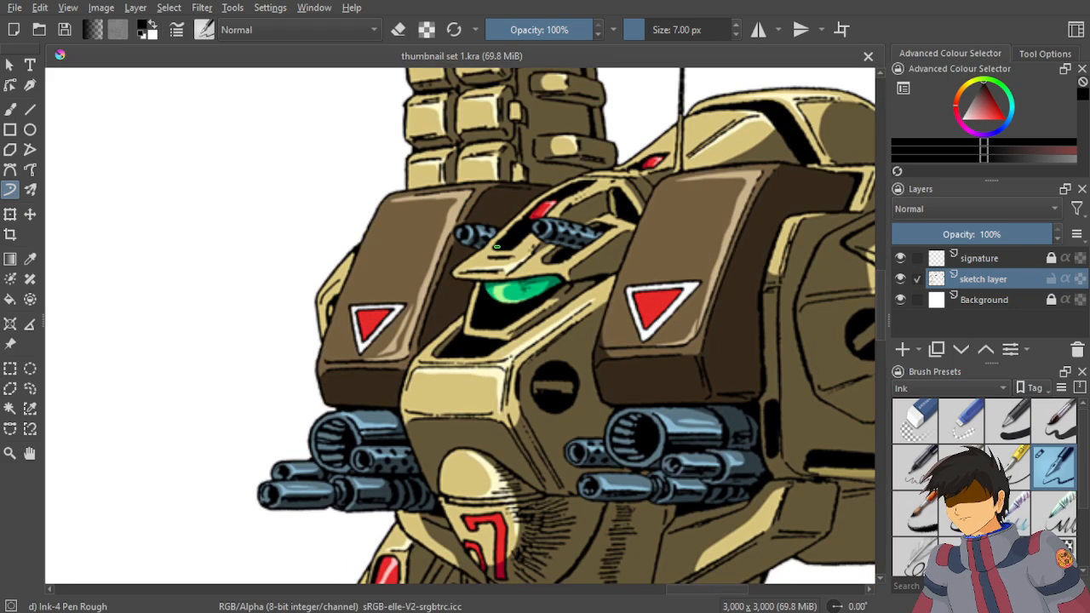
pyautogui.scroll(-4, 496, 246)
pyautogui.scroll(5, 464, 287)
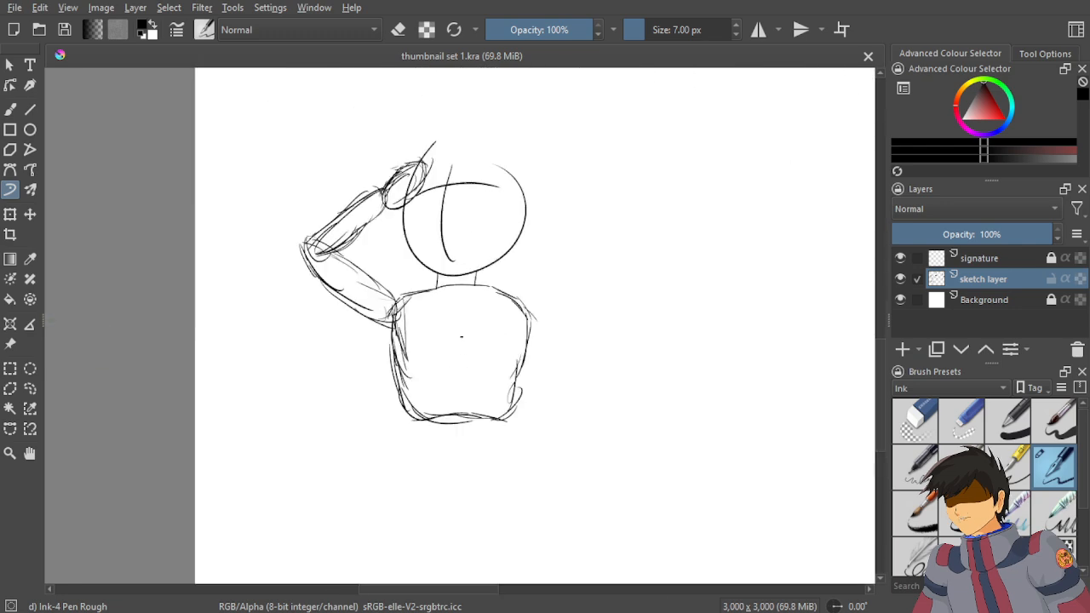
# Try to sketch an arched chest contour across the upper torso.
pyautogui.moveTo(461, 337); pyautogui.dragTo(494, 316)
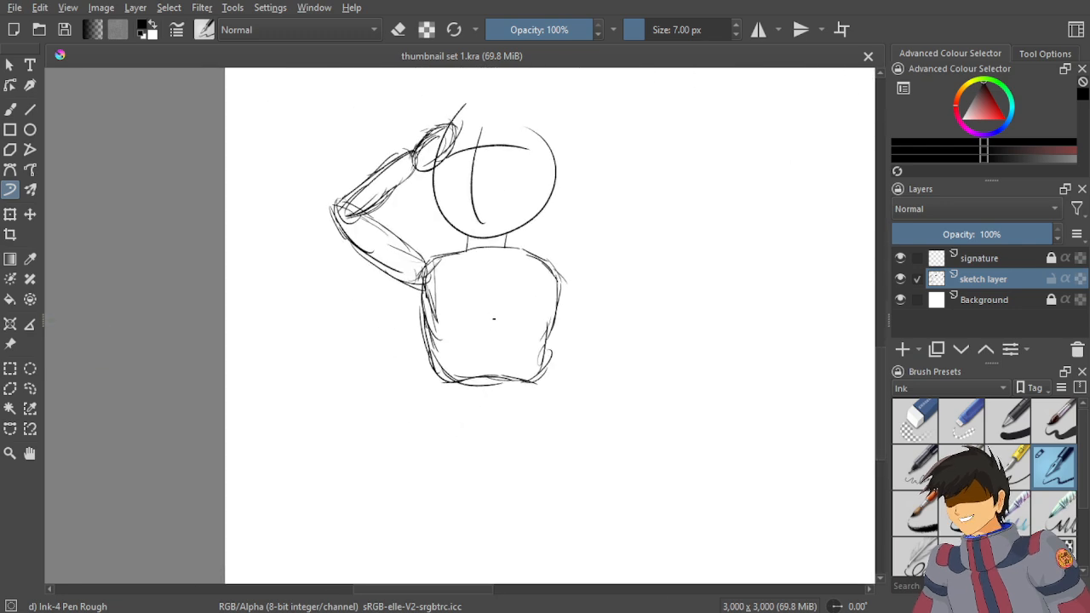
pyautogui.scroll(4, 493, 319)
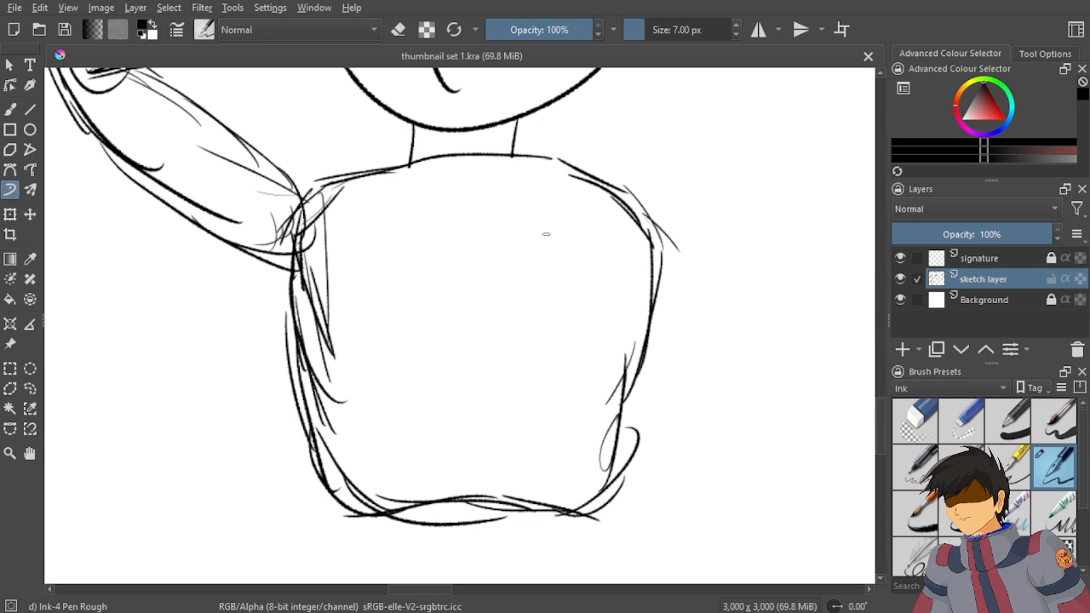
pyautogui.moveTo(590, 245)
pyautogui.mouseDown()
pyautogui.moveTo(523, 225)
pyautogui.moveTo(456, 232)
pyautogui.mouseUp()
pyautogui.moveTo(448, 248)
pyautogui.mouseDown()
pyautogui.moveTo(510, 227)
pyautogui.moveTo(440, 255)
pyautogui.moveTo(511, 222)
pyautogui.mouseUp()
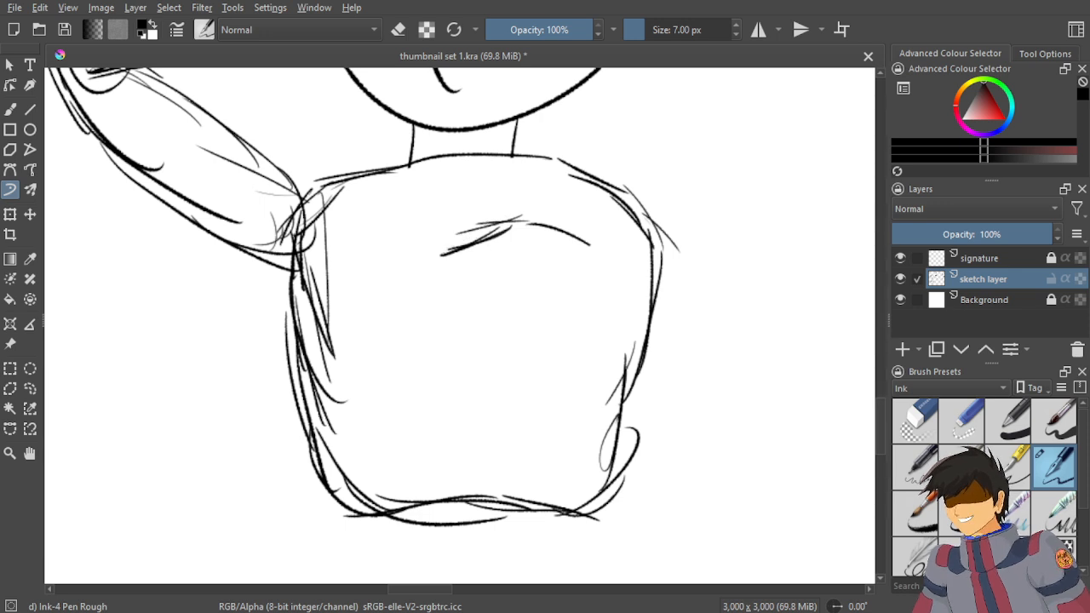
# Undo the strokes of the arched chest contour.
pyautogui.hotkey('ctrl', 'z')
pyautogui.hotkey('ctrl', 'z')
pyautogui.hotkey('ctrl', 'z')
pyautogui.hotkey('ctrl', 'z')
pyautogui.hotkey('ctrl', 'z')
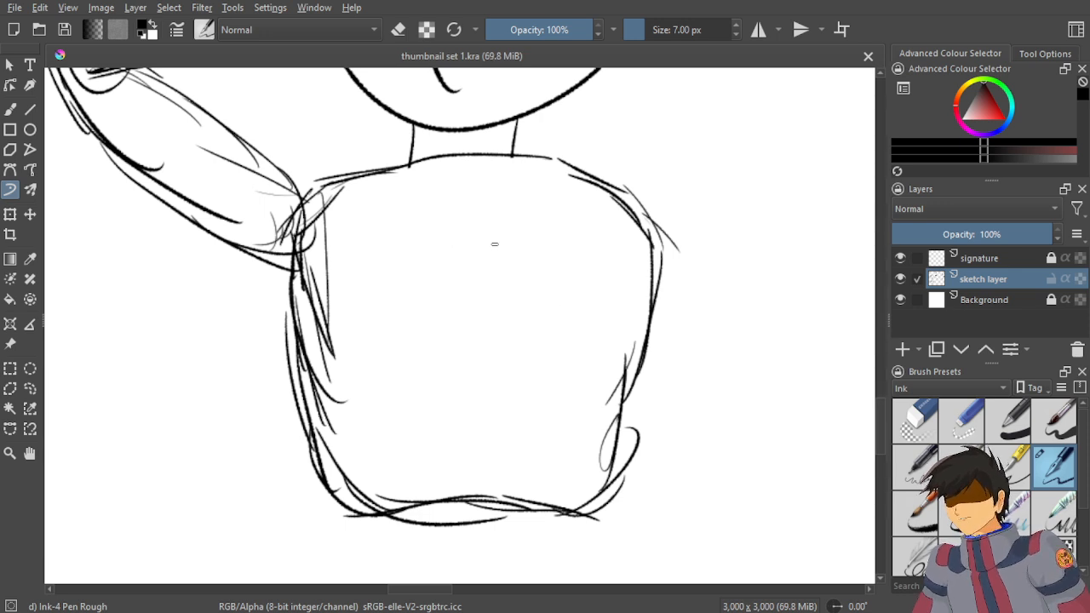
# Restore the first chest stroke and extend it toward the torso's left side with overlapping sloping strokes.
pyautogui.hotkey('ctrl', 'shift', 'z')
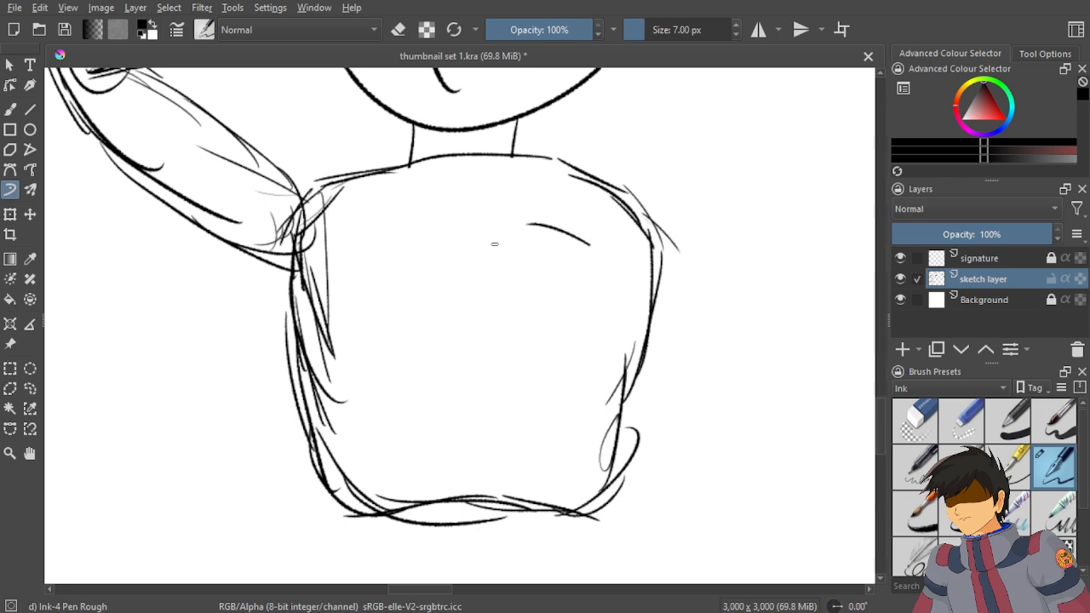
pyautogui.moveTo(531, 221); pyautogui.dragTo(496, 232)
pyautogui.hotkey('ctrl', 'z')
pyautogui.moveTo(508, 227); pyautogui.dragTo(416, 274)
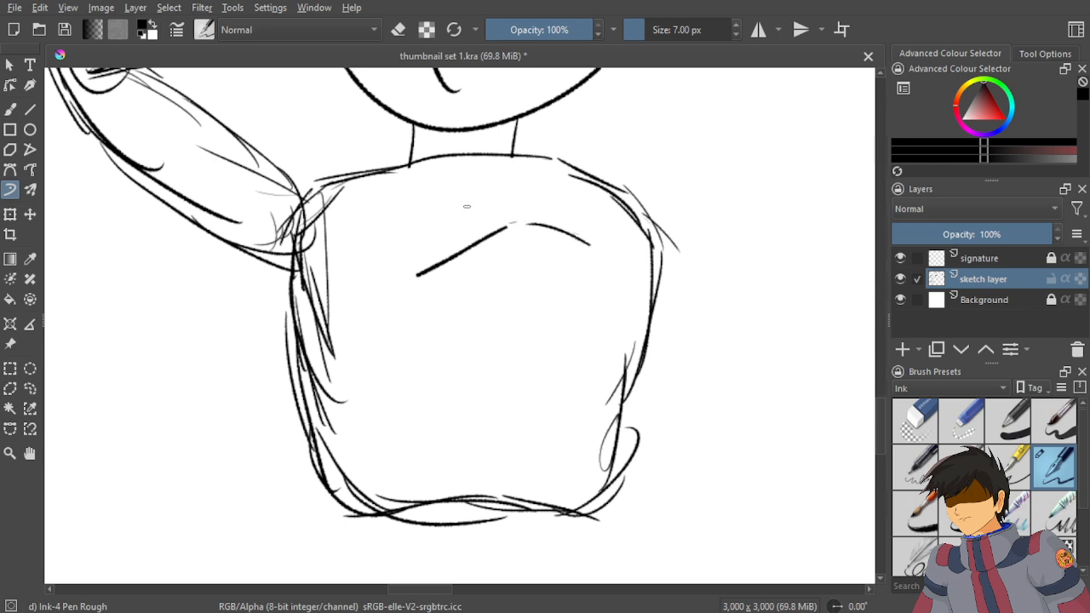
pyautogui.moveTo(533, 224); pyautogui.dragTo(495, 223)
pyautogui.moveTo(543, 219)
pyautogui.mouseDown()
pyautogui.moveTo(485, 206)
pyautogui.moveTo(449, 227)
pyautogui.mouseUp()
pyautogui.moveTo(487, 210)
pyautogui.mouseDown()
pyautogui.moveTo(395, 276)
pyautogui.moveTo(415, 261)
pyautogui.mouseUp()
# Erase the chest contour strokes with the Eraser Circle preset and return to the Ink-4 Pen Rough preset.
pyautogui.scroll(-4, 444, 257)
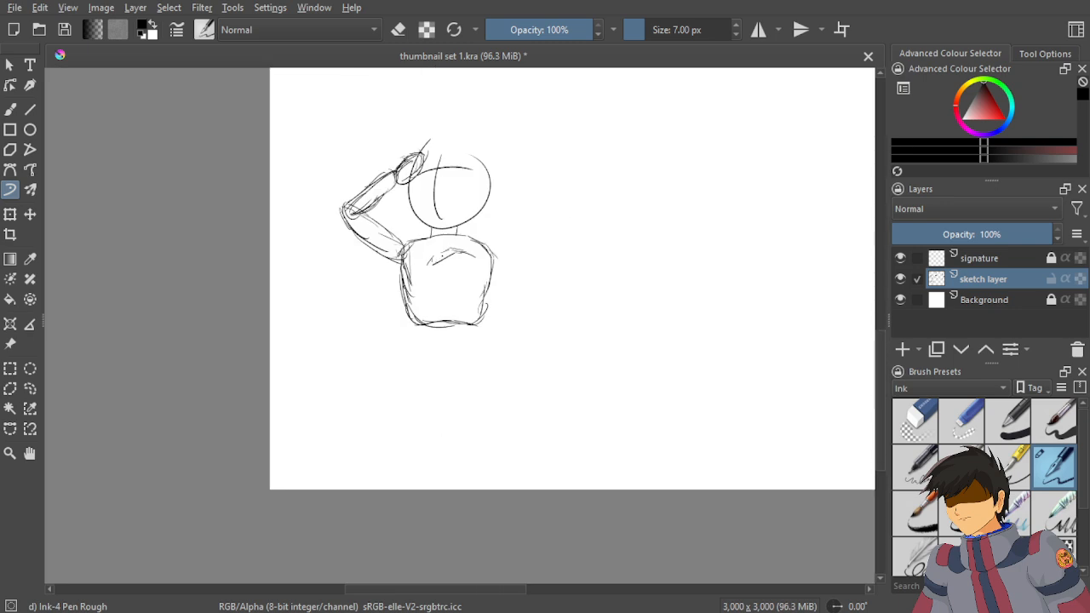
pyautogui.click(914, 421)
pyautogui.scroll(3, 404, 189)
pyautogui.moveTo(428, 203)
pyautogui.mouseDown()
pyautogui.moveTo(365, 228)
pyautogui.moveTo(449, 203)
pyautogui.moveTo(479, 210)
pyautogui.moveTo(424, 224)
pyautogui.moveTo(433, 197)
pyautogui.moveTo(389, 229)
pyautogui.moveTo(375, 219)
pyautogui.moveTo(502, 210)
pyautogui.mouseUp()
pyautogui.hotkey('ctrl', 'z')
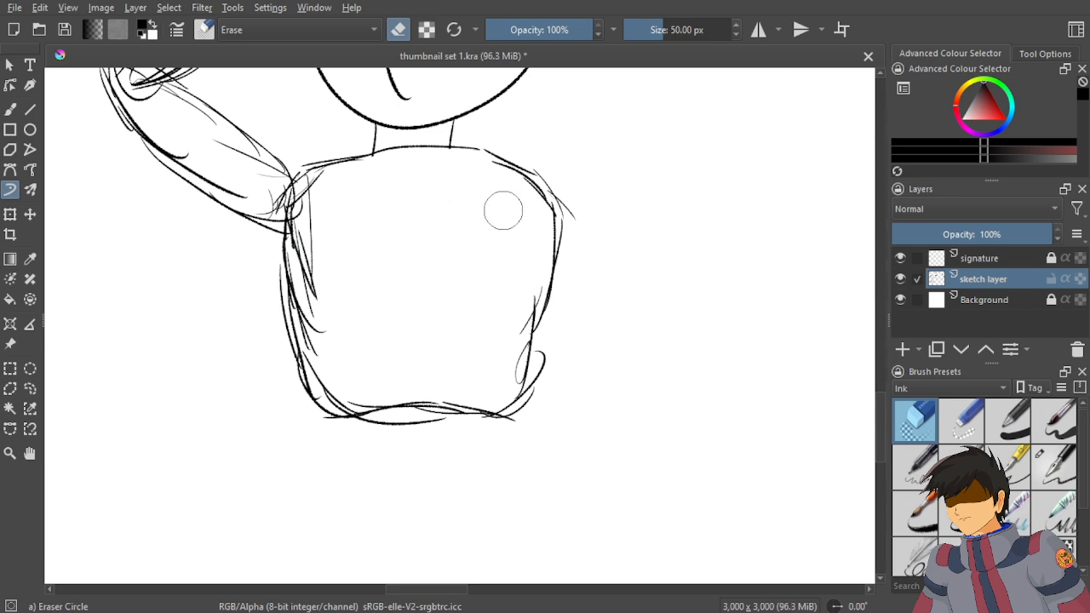
pyautogui.click(1021, 467)
pyautogui.click(1051, 466)
# Examine the upper body of the mech reference, including its chest, cockpit and shoulder shapes.
pyautogui.scroll(-7, 587, 309)
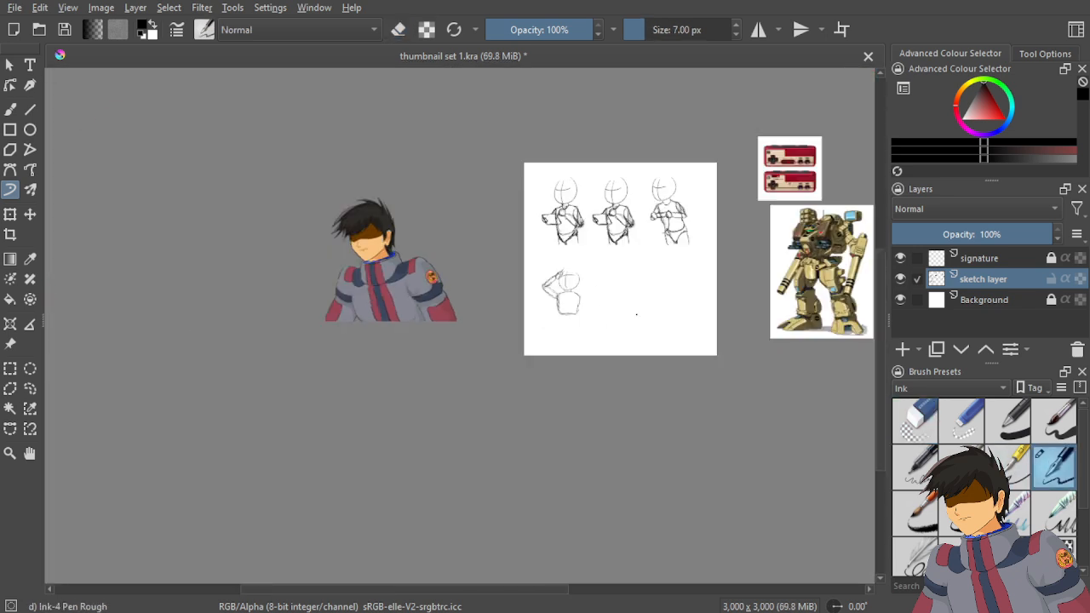
pyautogui.moveTo(636, 314); pyautogui.dragTo(482, 291)
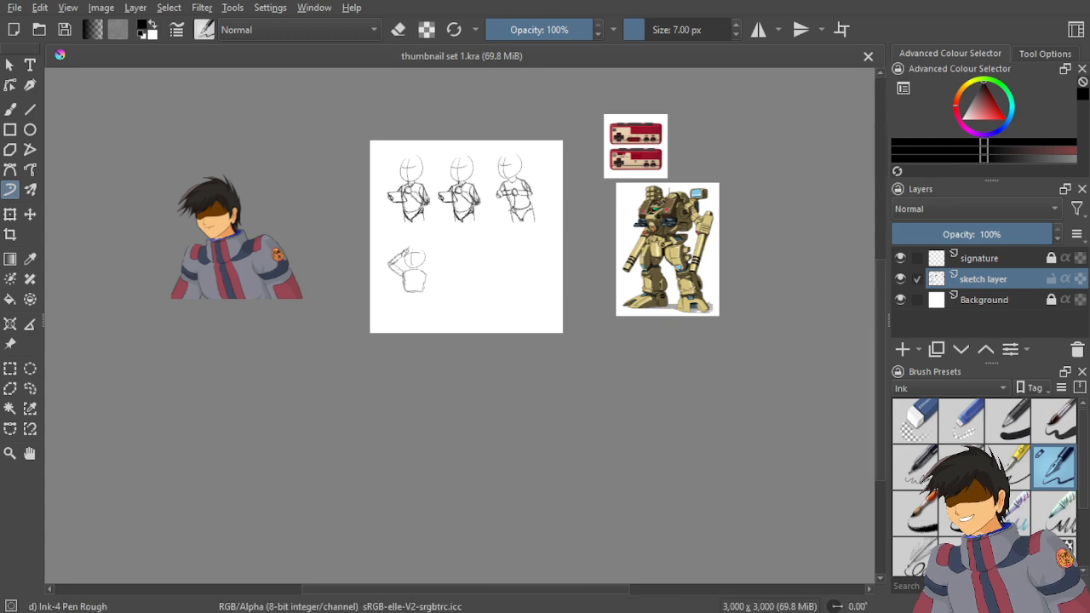
pyautogui.moveTo(677, 246); pyautogui.dragTo(635, 245)
pyautogui.scroll(8, 634, 245)
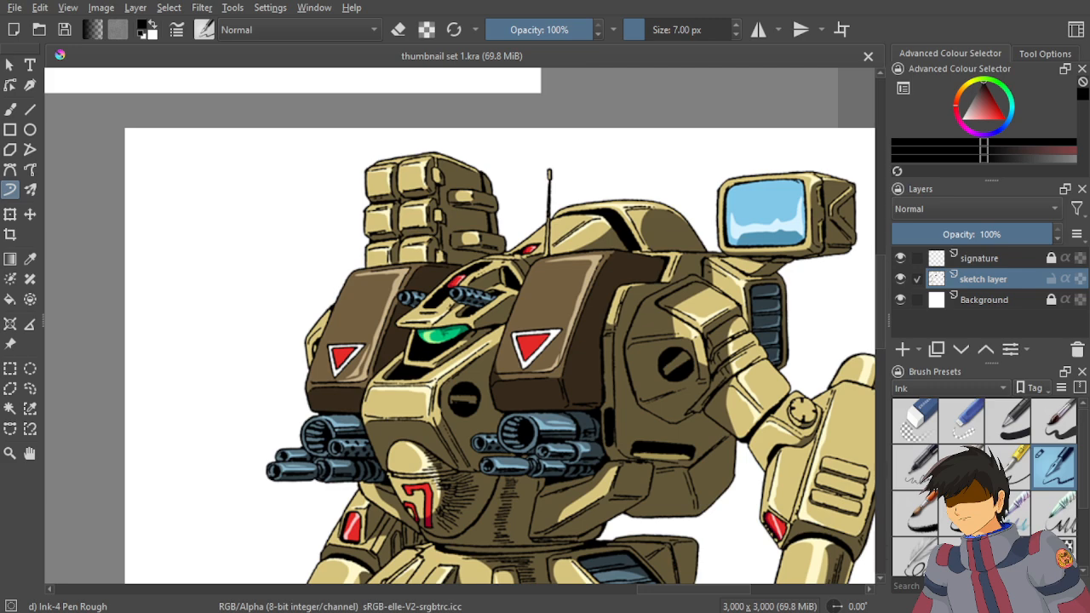
pyautogui.scroll(-3, 524, 261)
pyautogui.moveTo(342, 309); pyautogui.dragTo(652, 240)
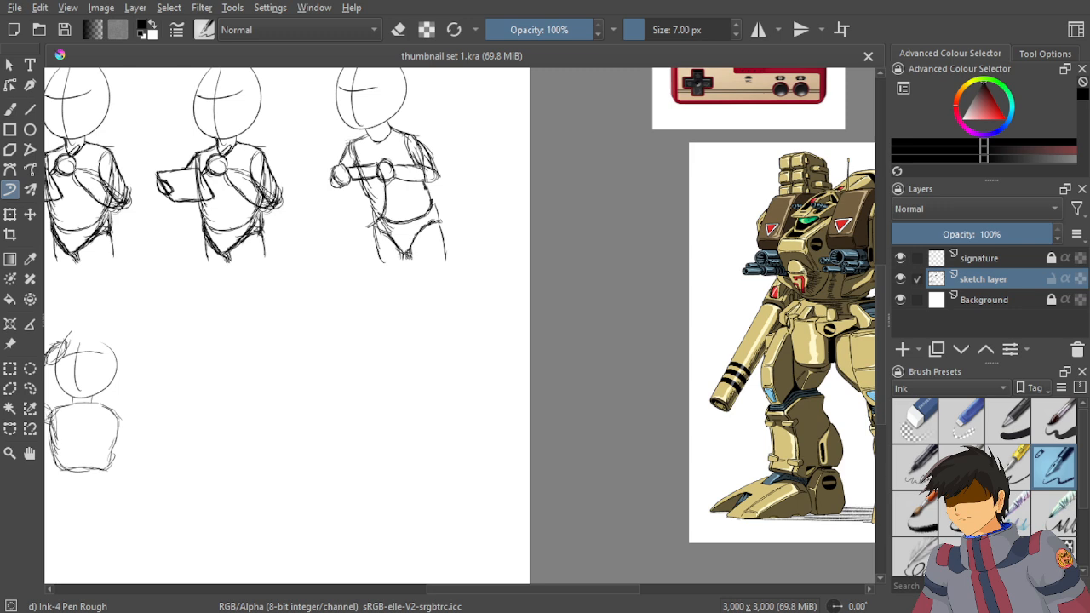
pyautogui.moveTo(185, 363); pyautogui.dragTo(481, 281)
pyautogui.scroll(4, 369, 364)
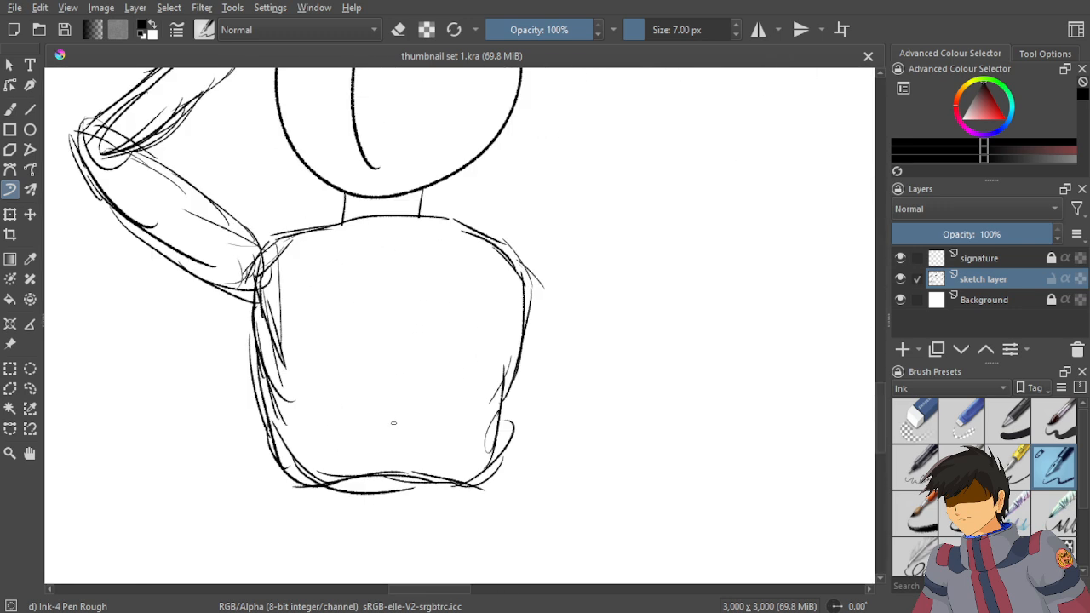
pyautogui.moveTo(388, 378); pyautogui.dragTo(421, 338)
pyautogui.scroll(1, 420, 338)
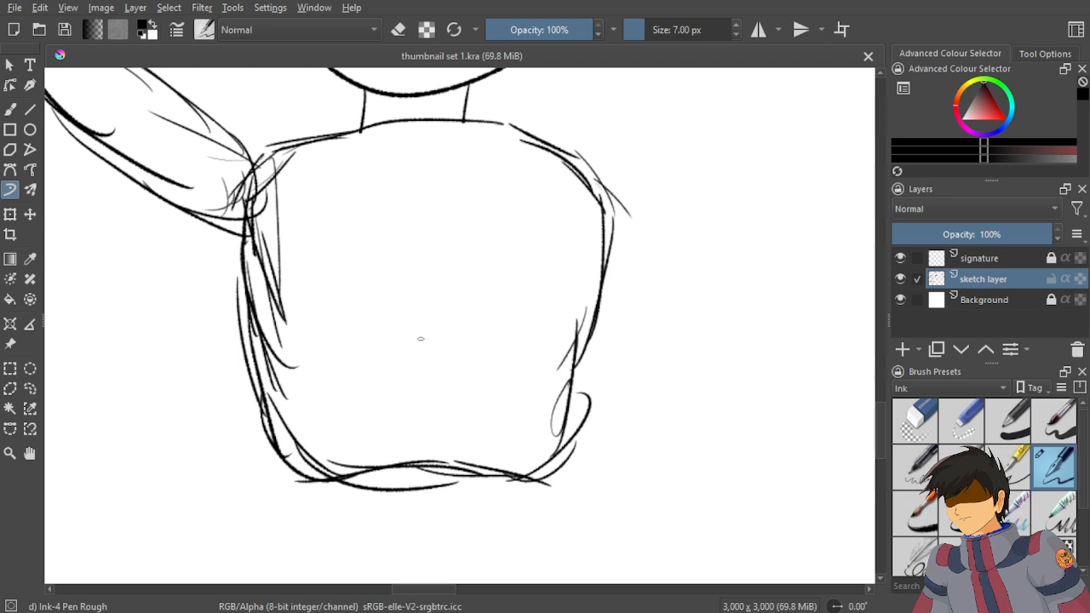
pyautogui.moveTo(485, 252); pyautogui.dragTo(509, 260)
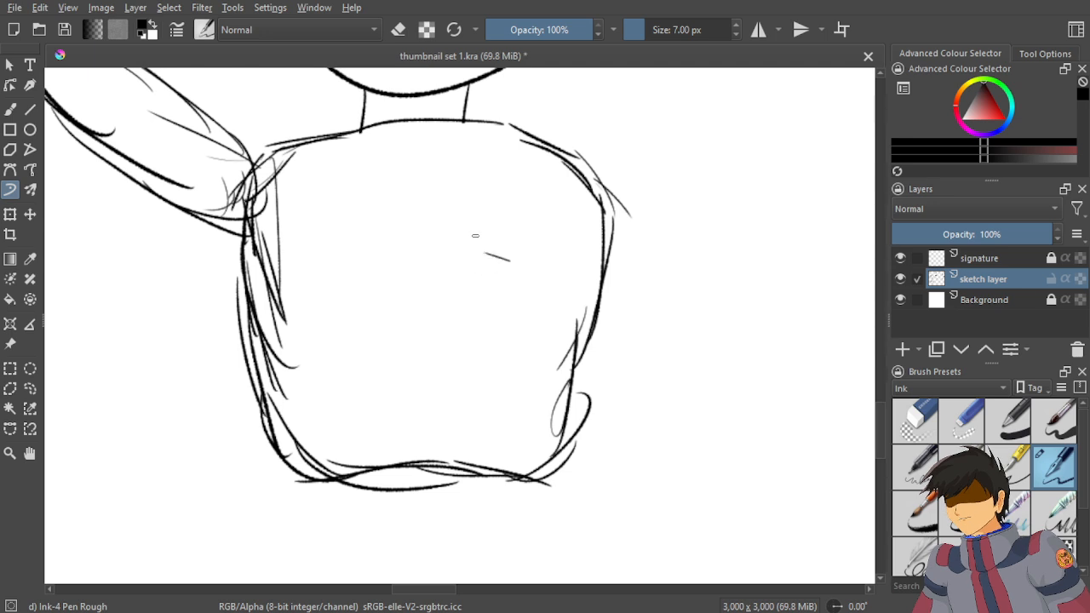
pyautogui.moveTo(430, 255); pyautogui.dragTo(533, 260)
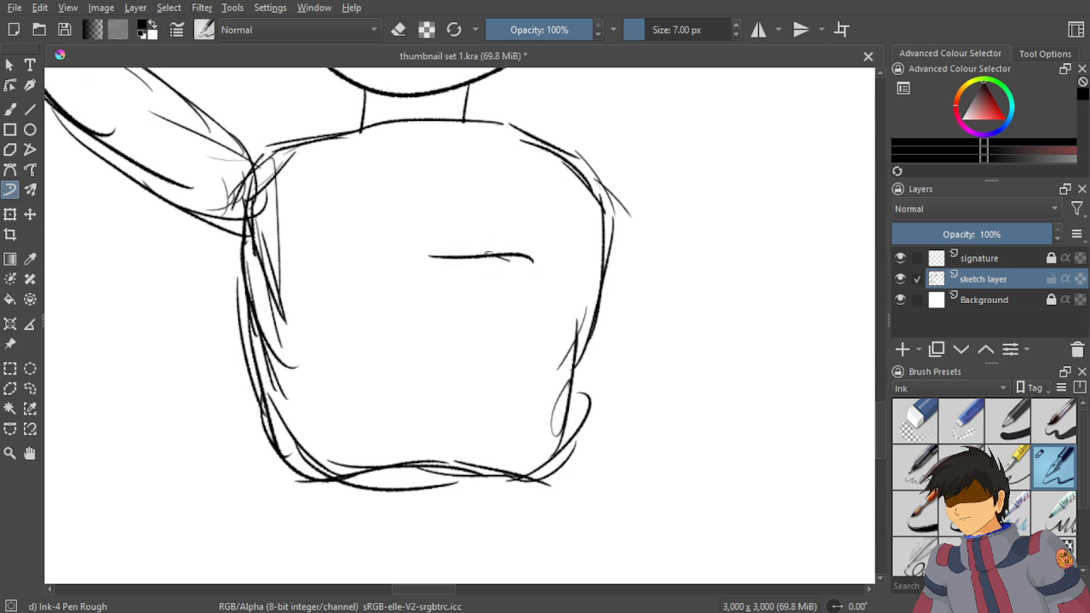
pyautogui.hotkey('ctrl', 'z')
pyautogui.hotkey('ctrl', 'z')
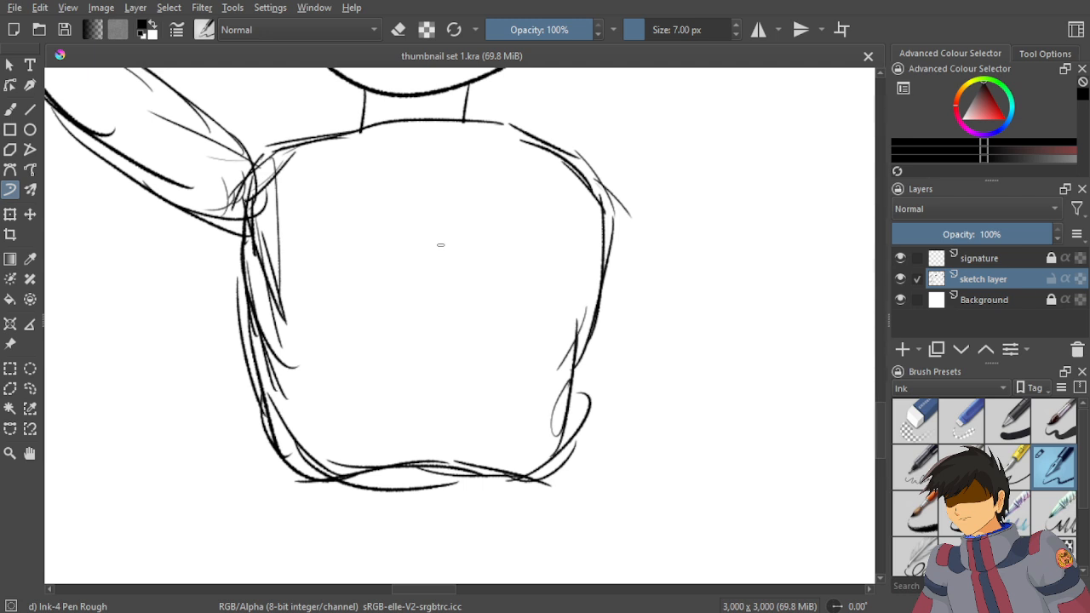
# Sketch a small peaked ridge of overlapping short strokes in the upper middle of the saluting character's torso.
pyautogui.moveTo(510, 256)
pyautogui.mouseDown()
pyautogui.moveTo(451, 235)
pyautogui.moveTo(508, 254)
pyautogui.mouseUp()
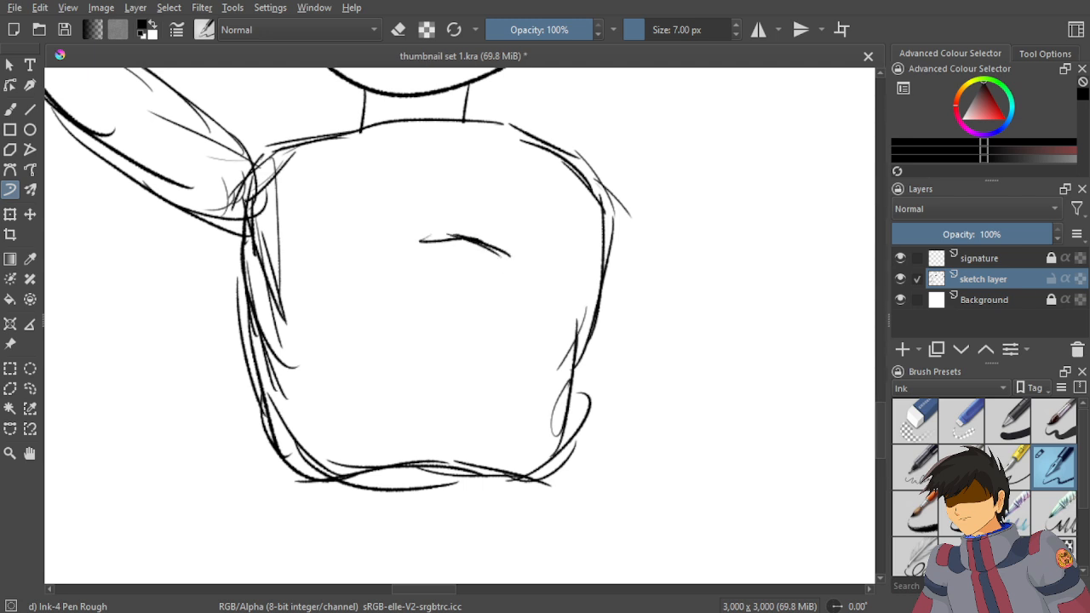
pyautogui.moveTo(412, 246); pyautogui.dragTo(356, 283)
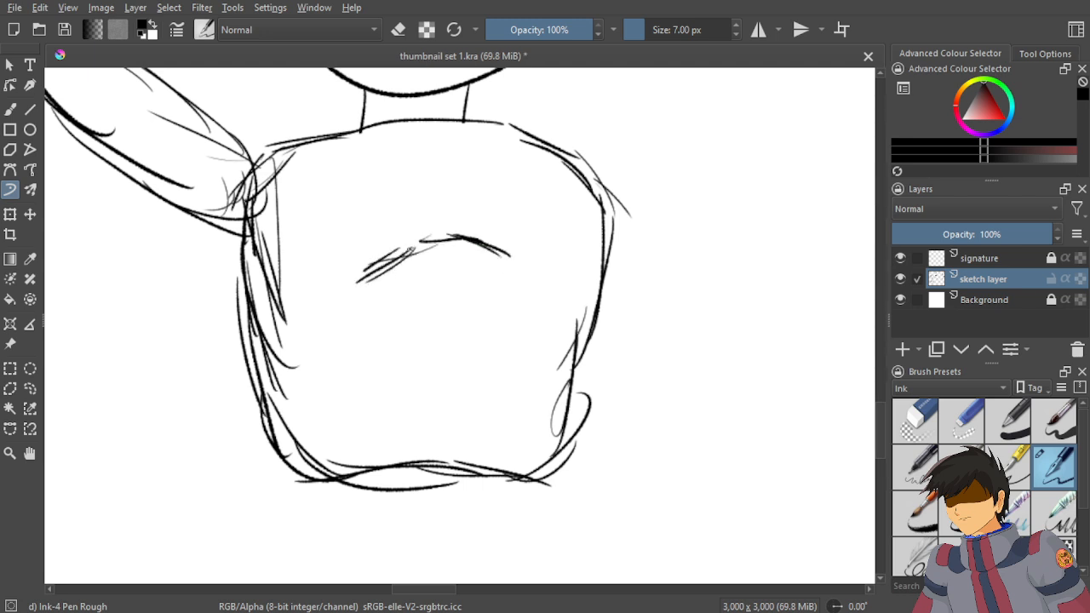
pyautogui.moveTo(509, 255)
pyautogui.mouseDown()
pyautogui.moveTo(426, 227)
pyautogui.moveTo(389, 242)
pyautogui.mouseUp()
pyautogui.moveTo(437, 209); pyautogui.dragTo(370, 251)
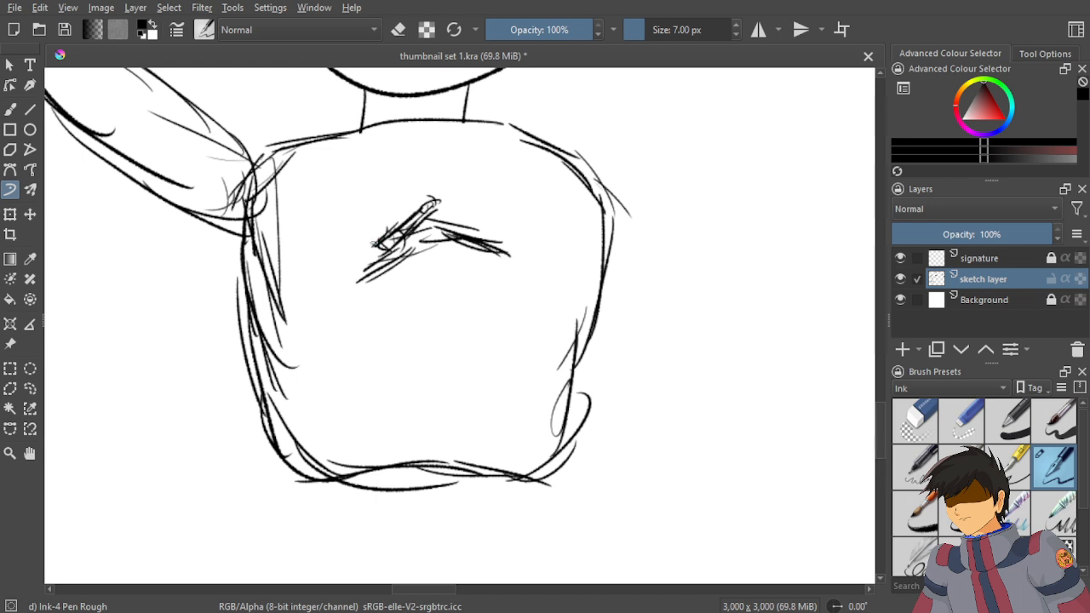
pyautogui.moveTo(490, 249)
pyautogui.mouseDown()
pyautogui.moveTo(516, 274)
pyautogui.moveTo(490, 264)
pyautogui.mouseUp()
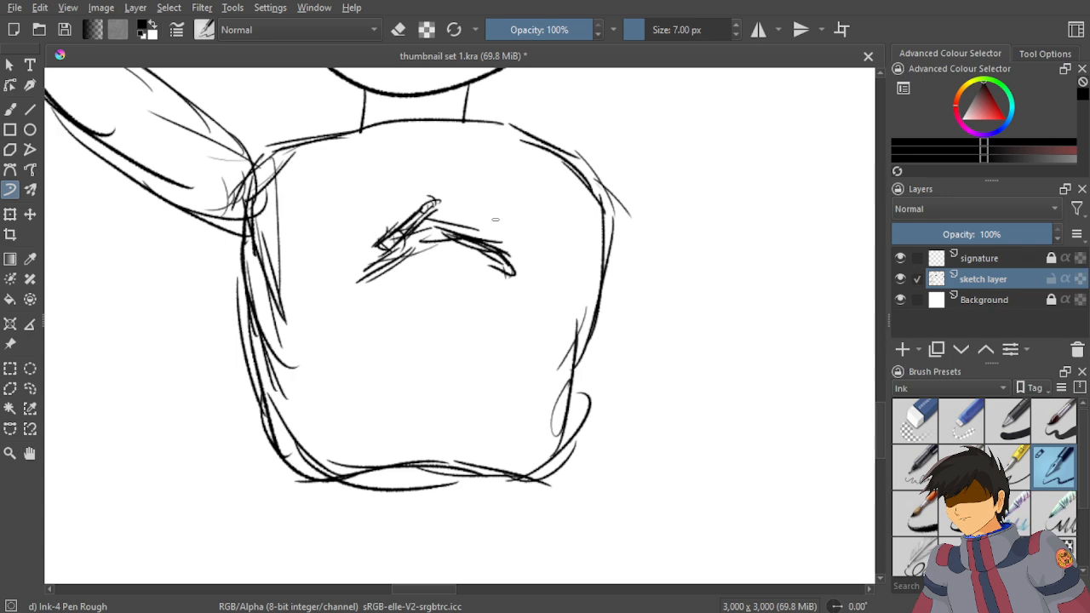
pyautogui.scroll(-2, 495, 219)
pyautogui.scroll(2, 477, 247)
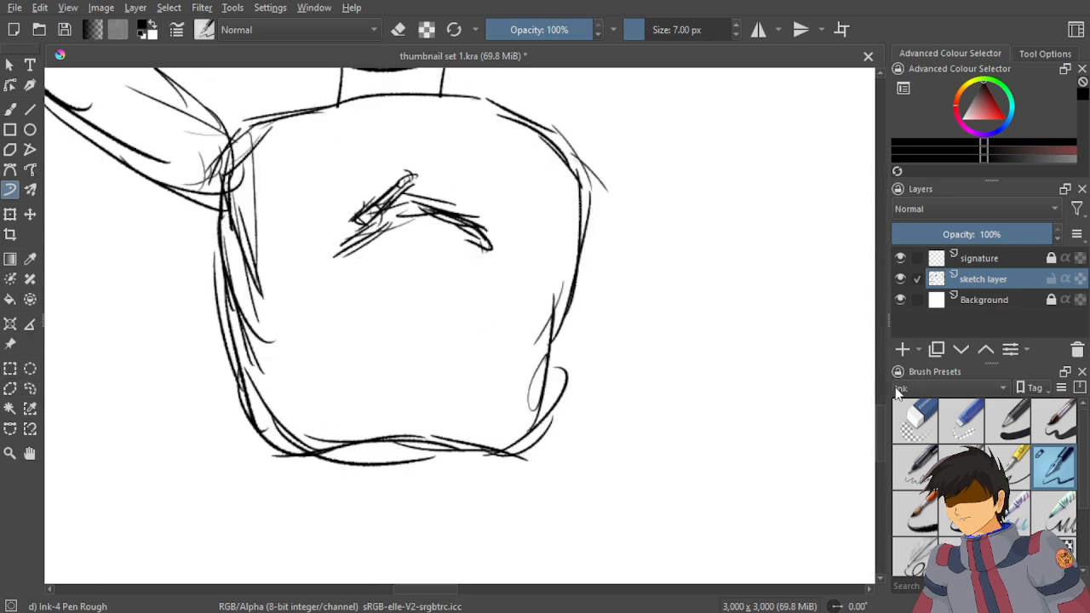
# Erase the peaked chest ridge with the Eraser Small preset and return to the Ink-4 Pen Rough preset.
pyautogui.click(960, 420)
pyautogui.moveTo(396, 220)
pyautogui.mouseDown()
pyautogui.moveTo(418, 190)
pyautogui.moveTo(372, 225)
pyautogui.moveTo(383, 189)
pyautogui.moveTo(452, 188)
pyautogui.moveTo(450, 219)
pyautogui.moveTo(484, 253)
pyautogui.moveTo(418, 214)
pyautogui.moveTo(452, 224)
pyautogui.moveTo(429, 241)
pyautogui.mouseUp()
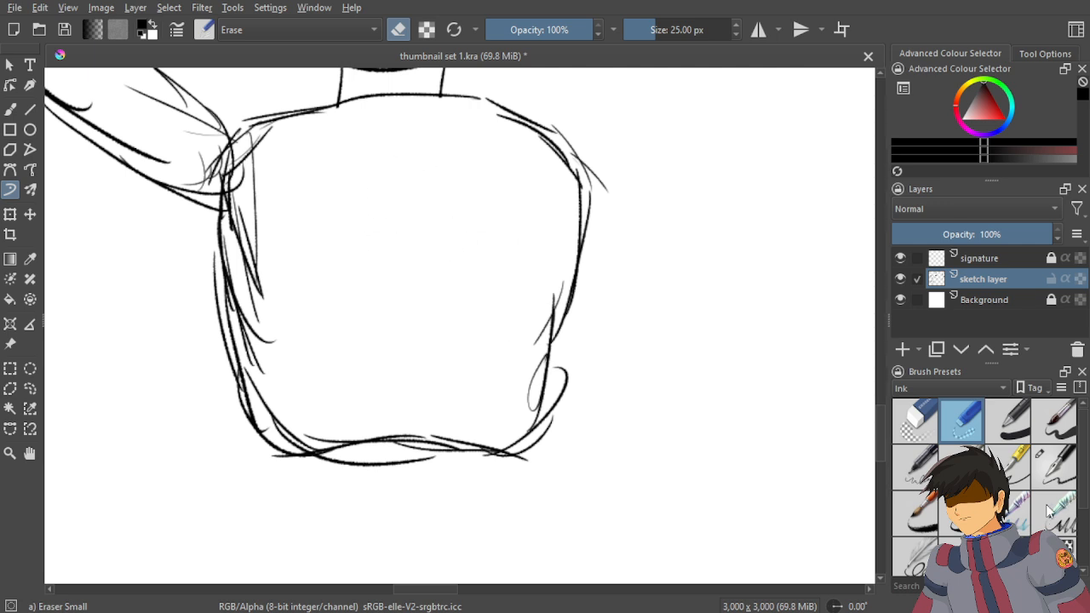
pyautogui.click(1055, 464)
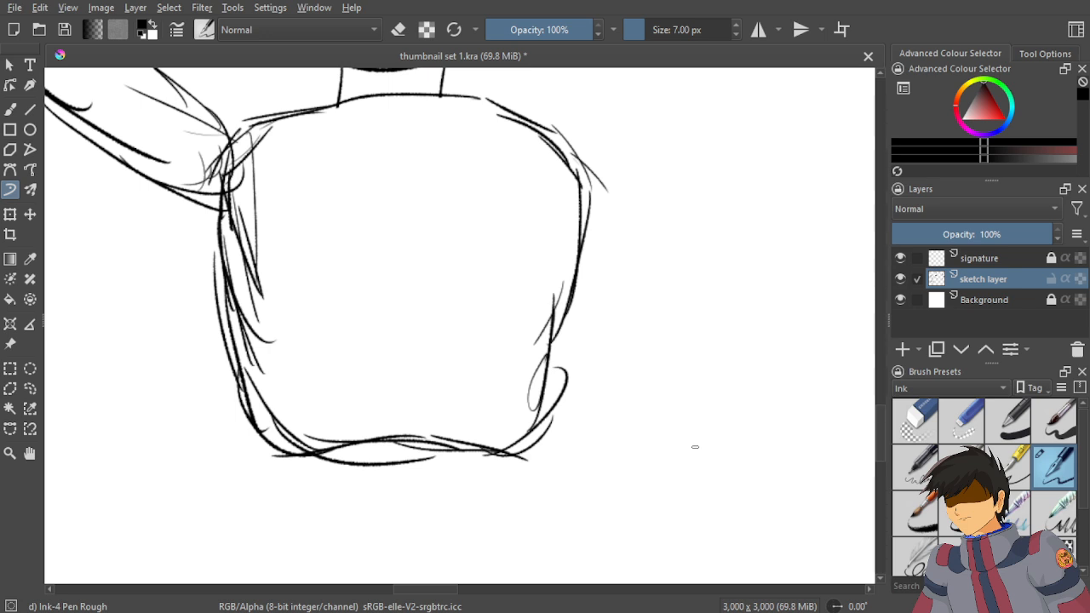
pyautogui.moveTo(535, 284); pyautogui.dragTo(337, 186)
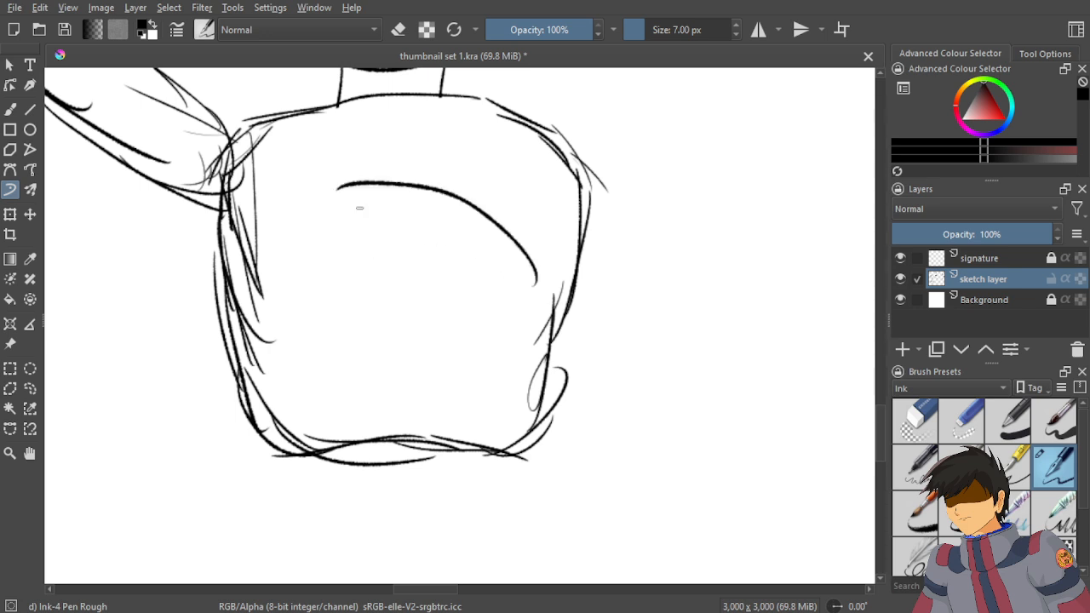
pyautogui.hotkey('ctrl', 'z')
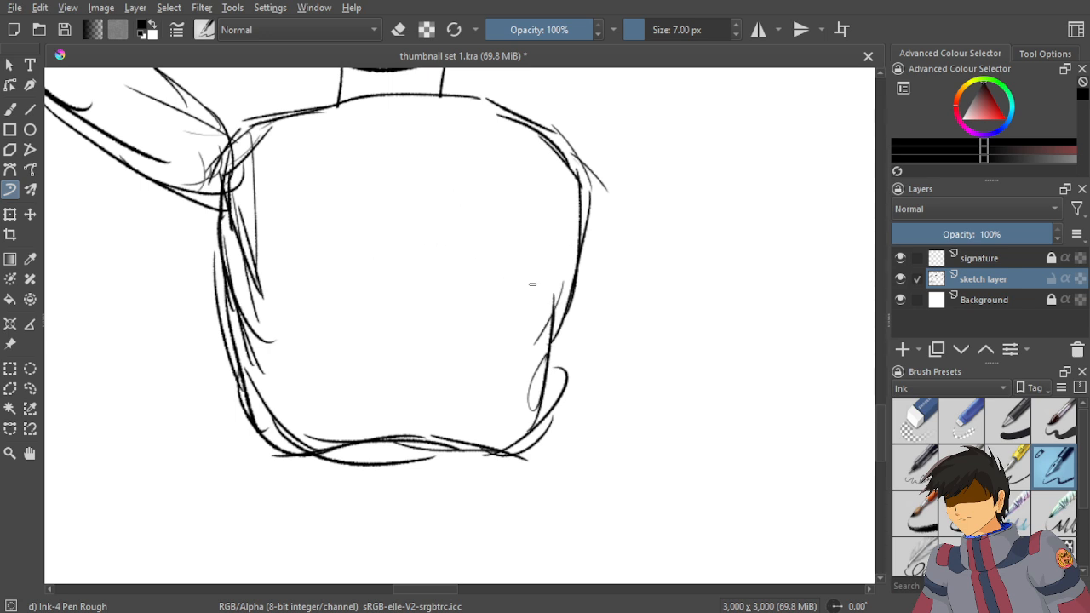
pyautogui.moveTo(538, 267)
pyautogui.mouseDown()
pyautogui.moveTo(400, 220)
pyautogui.moveTo(439, 209)
pyautogui.mouseUp()
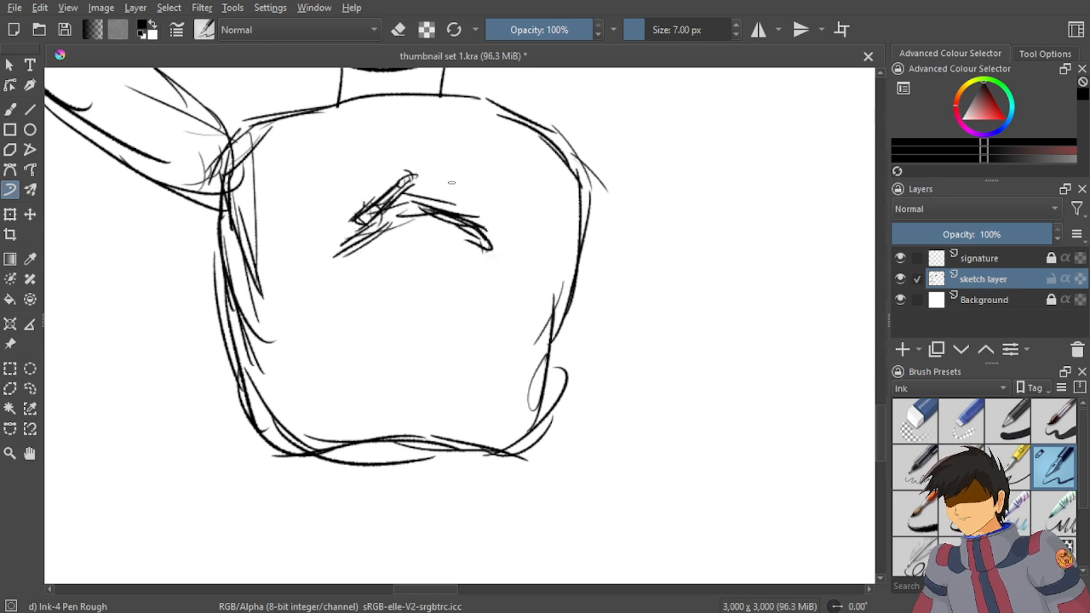
pyautogui.hotkey('ctrl', 'z')
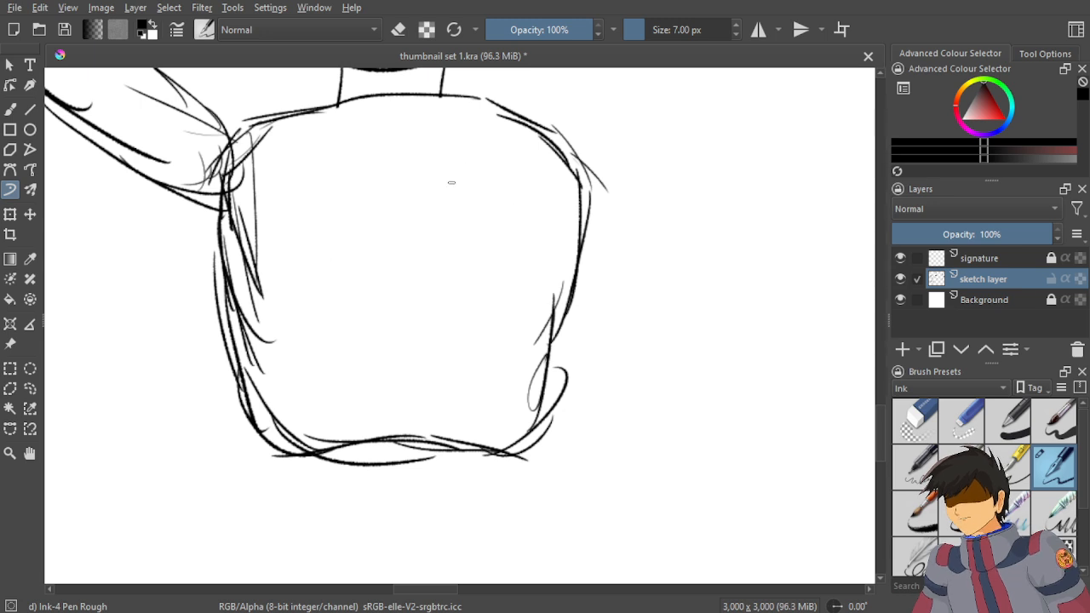
# Draw an arched chest contour across the torso with overlapping strokes, hooked inward at its right end and sloping down at its left.
pyautogui.moveTo(516, 272)
pyautogui.mouseDown()
pyautogui.moveTo(368, 227)
pyautogui.moveTo(379, 214)
pyautogui.moveTo(438, 225)
pyautogui.moveTo(535, 289)
pyautogui.mouseUp()
pyautogui.moveTo(522, 270)
pyautogui.mouseDown()
pyautogui.moveTo(431, 228)
pyautogui.moveTo(374, 215)
pyautogui.moveTo(523, 257)
pyautogui.moveTo(548, 294)
pyautogui.moveTo(514, 317)
pyautogui.mouseUp()
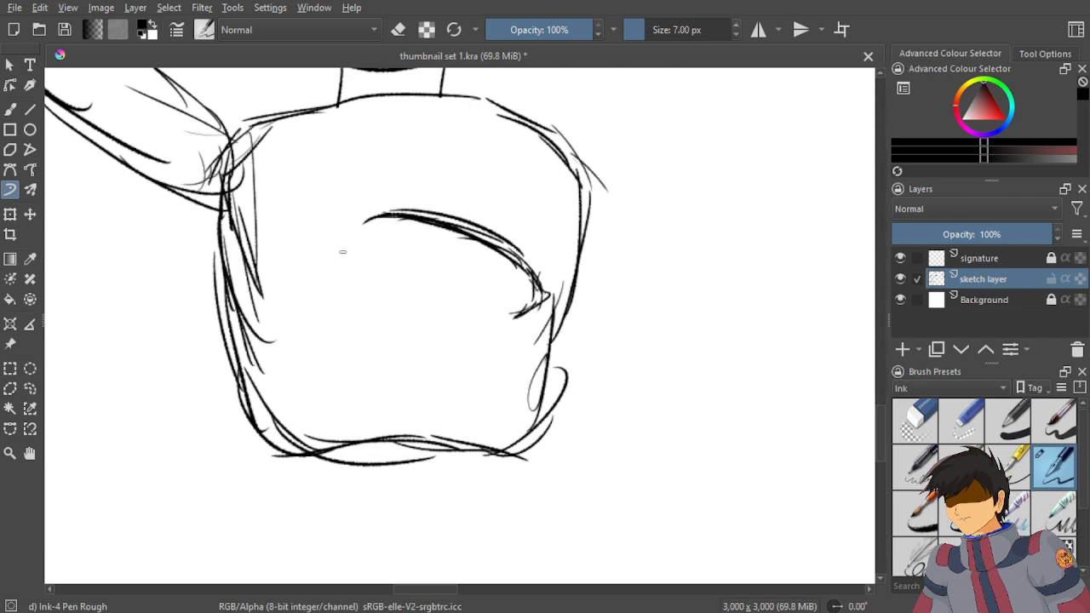
pyautogui.moveTo(348, 233); pyautogui.dragTo(308, 263)
pyautogui.moveTo(357, 214); pyautogui.dragTo(316, 243)
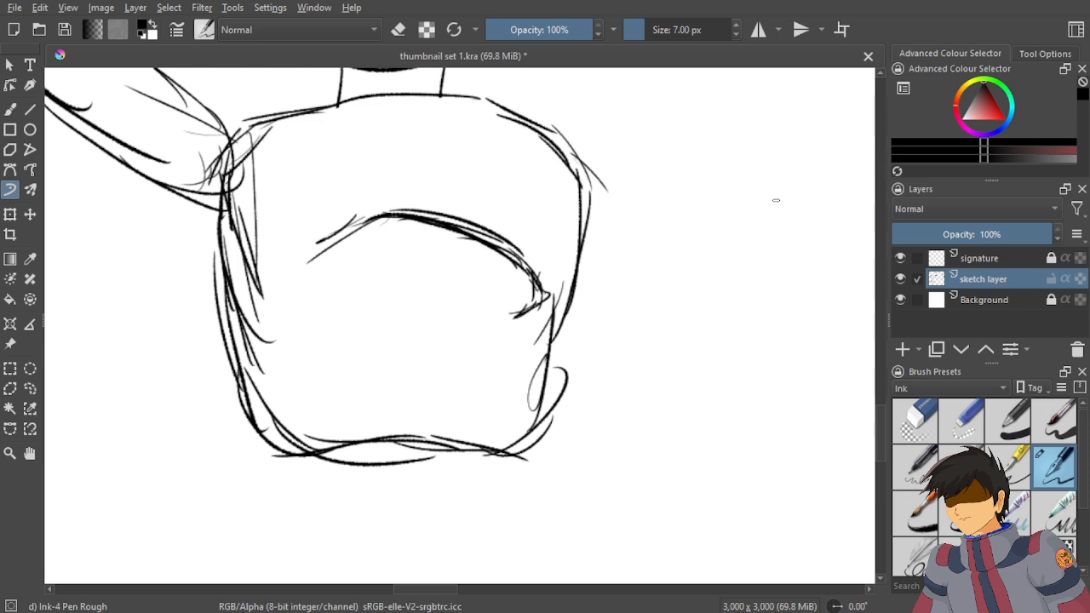
# Sketch a small flat-topped trapezoid outline with a rounded right side in the blank area right of the torso.
pyautogui.moveTo(676, 231); pyautogui.dragTo(514, 207)
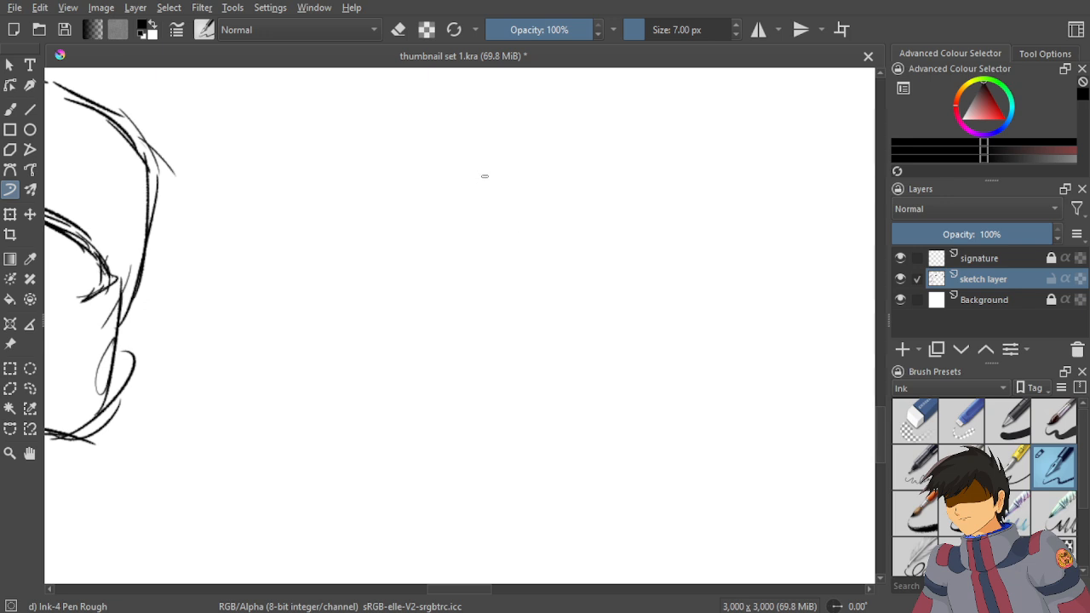
pyautogui.moveTo(489, 175)
pyautogui.mouseDown()
pyautogui.moveTo(445, 222)
pyautogui.moveTo(553, 230)
pyautogui.moveTo(569, 210)
pyautogui.moveTo(560, 213)
pyautogui.moveTo(574, 213)
pyautogui.moveTo(561, 182)
pyautogui.mouseUp()
pyautogui.moveTo(494, 174)
pyautogui.mouseDown()
pyautogui.moveTo(552, 175)
pyautogui.moveTo(567, 197)
pyautogui.moveTo(559, 206)
pyautogui.moveTo(582, 215)
pyautogui.mouseUp()
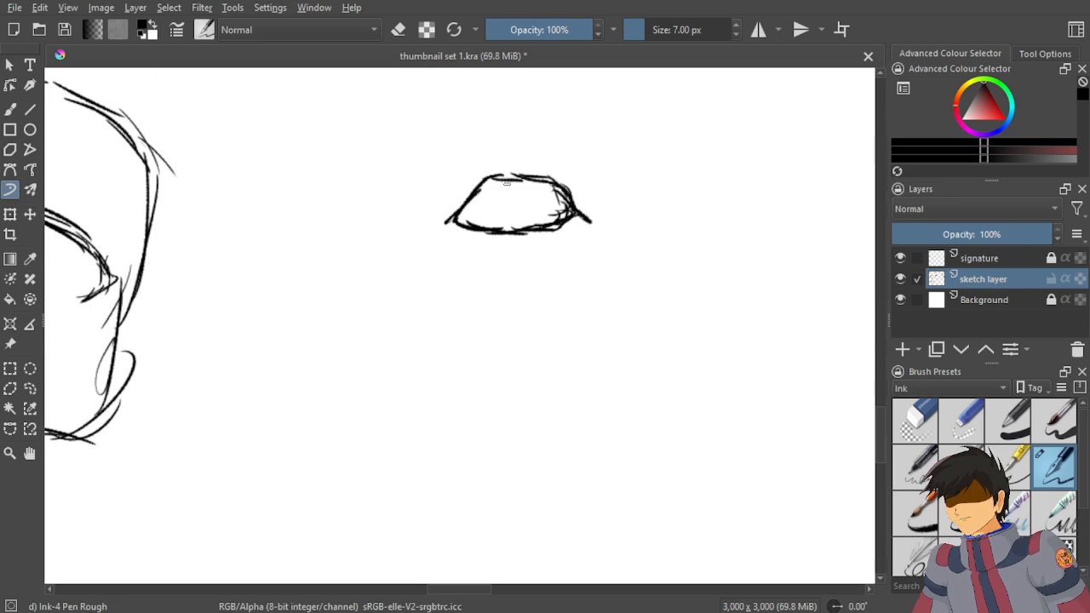
# Add a barrel-shaped detail with a rounded end inside the trapezoid and a small protruding barrel on its left side.
pyautogui.moveTo(516, 189); pyautogui.dragTo(545, 194)
pyautogui.scroll(3, 476, 166)
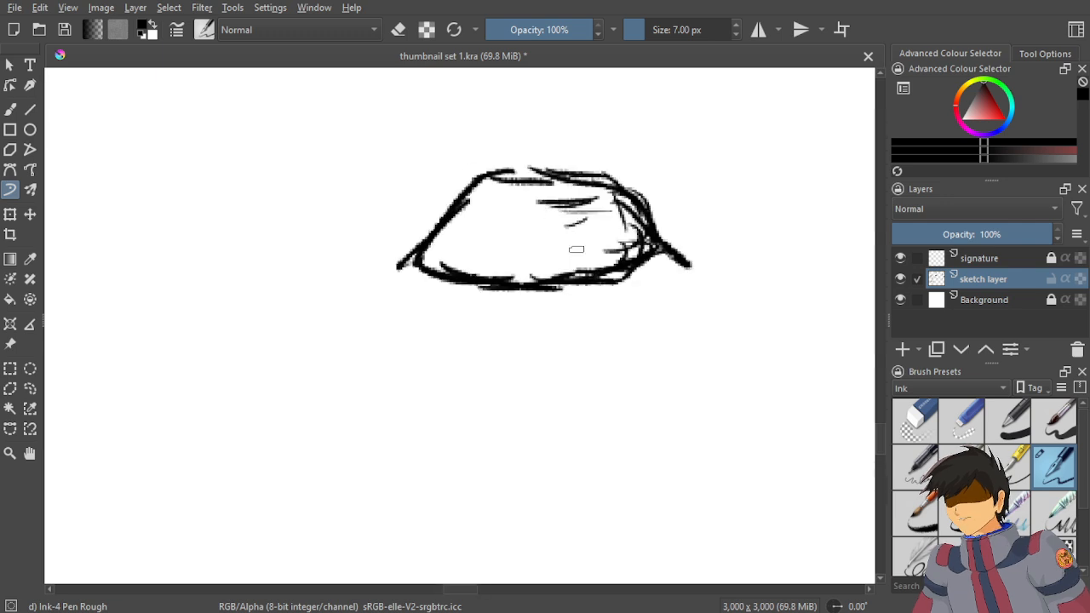
pyautogui.moveTo(538, 202)
pyautogui.mouseDown()
pyautogui.moveTo(521, 212)
pyautogui.moveTo(589, 223)
pyautogui.moveTo(596, 202)
pyautogui.moveTo(530, 222)
pyautogui.mouseUp()
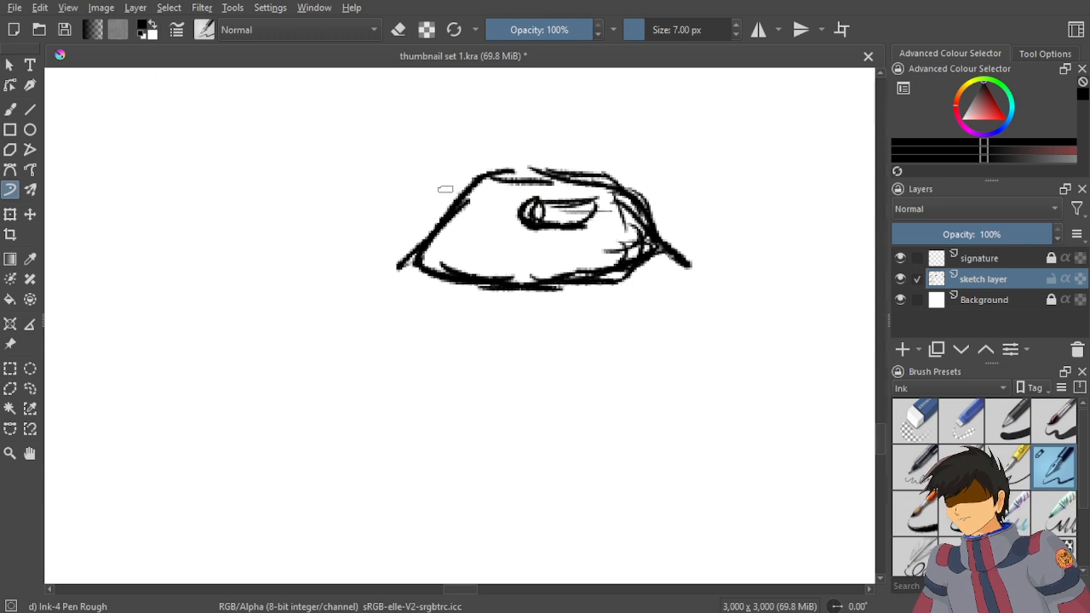
pyautogui.moveTo(467, 206)
pyautogui.mouseDown()
pyautogui.moveTo(412, 201)
pyautogui.moveTo(466, 194)
pyautogui.mouseUp()
pyautogui.moveTo(399, 197); pyautogui.dragTo(442, 218)
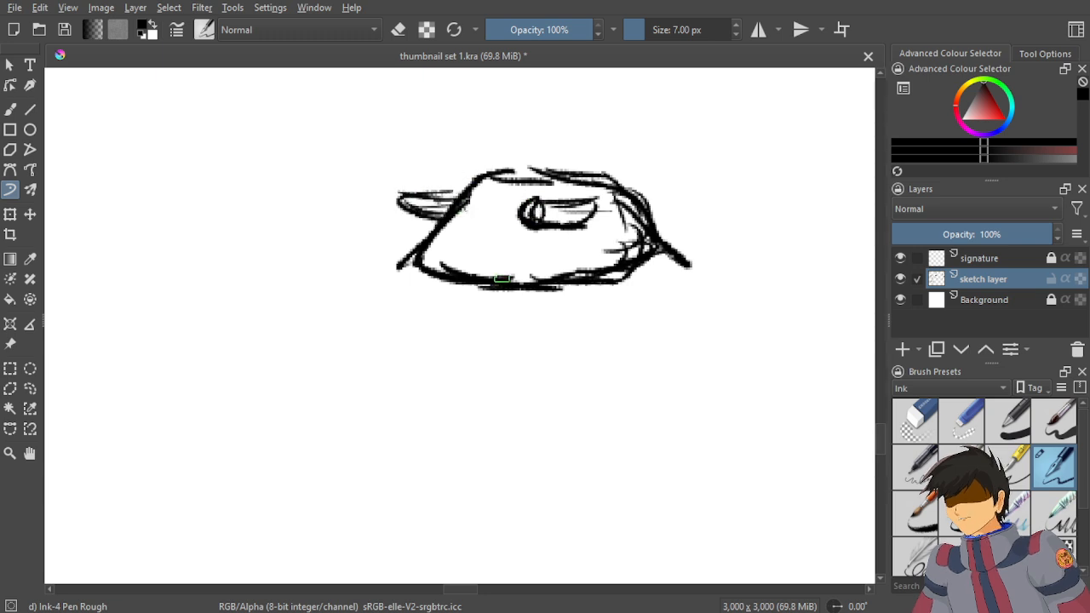
# Compare the small side sketch with the mech reference, erase its lower edge with Eraser Small and return to Ink-4 Pen Rough.
pyautogui.scroll(-6, 515, 280)
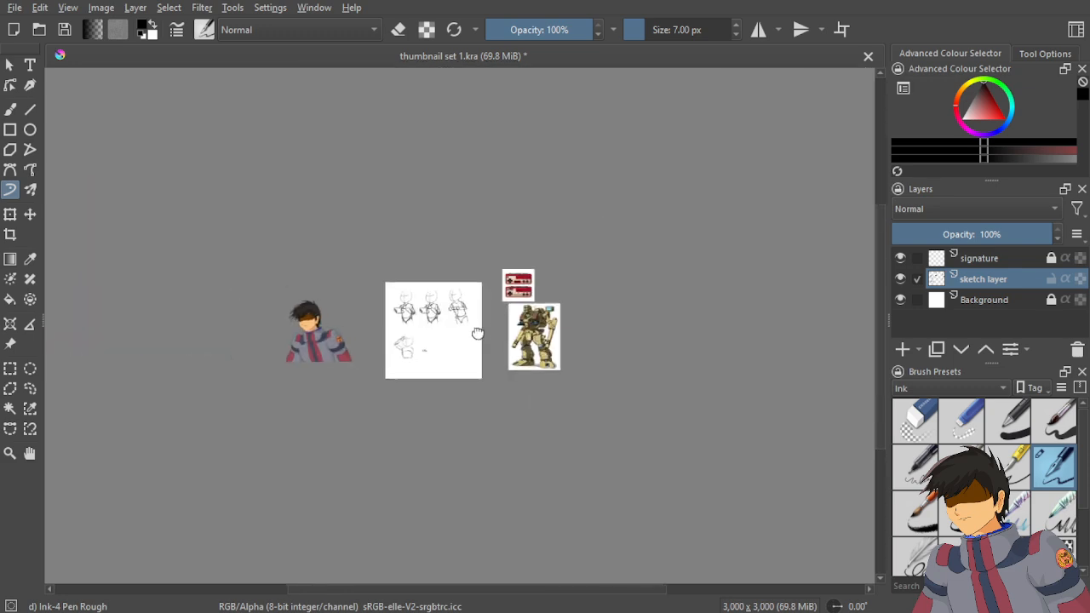
pyautogui.scroll(6, 532, 332)
pyautogui.scroll(-5, 209, 394)
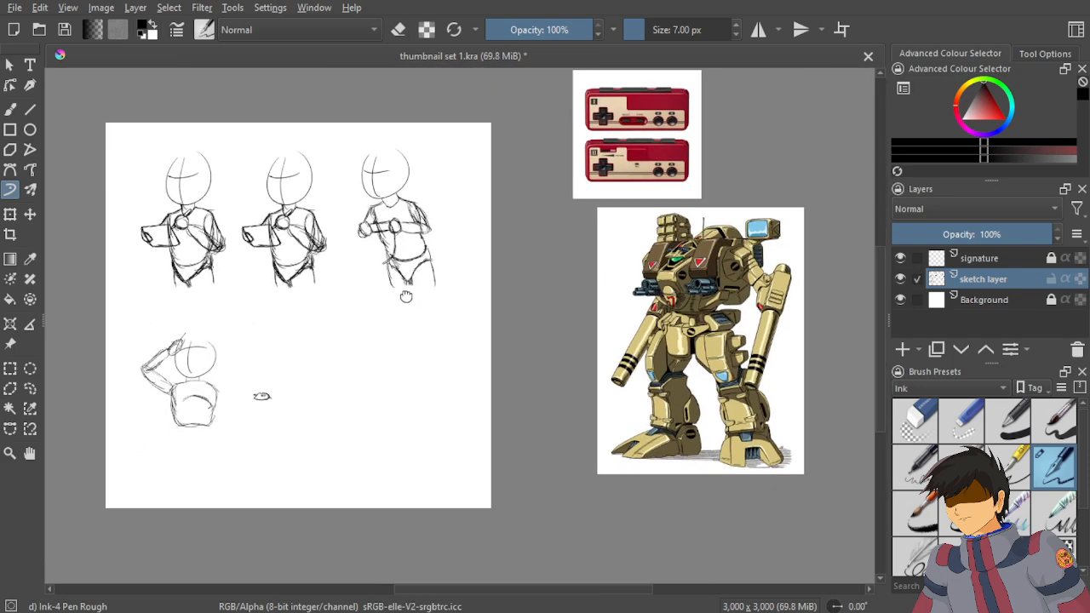
pyautogui.scroll(8, 666, 280)
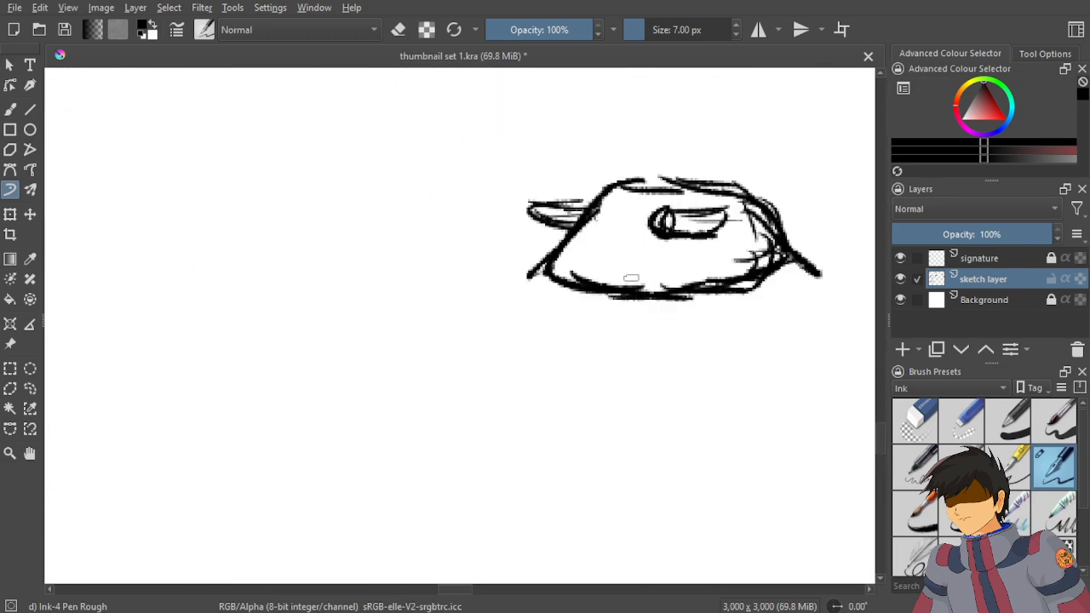
pyautogui.click(962, 421)
pyautogui.moveTo(535, 274)
pyautogui.mouseDown()
pyautogui.moveTo(560, 277)
pyautogui.moveTo(497, 274)
pyautogui.moveTo(723, 304)
pyautogui.moveTo(785, 265)
pyautogui.mouseUp()
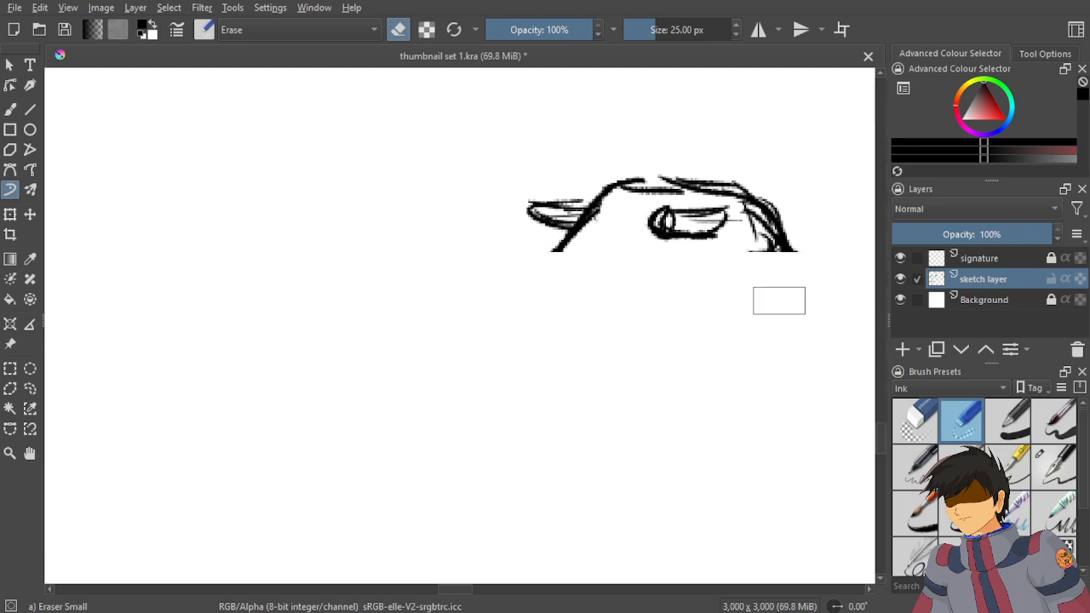
pyautogui.click(1056, 468)
# Redraw the side sketch's lower outline with a rounded left corner and a bottom edge that steps down into a rounded right-hand snout.
pyautogui.scroll(3, 766, 409)
pyautogui.scroll(1, 518, 277)
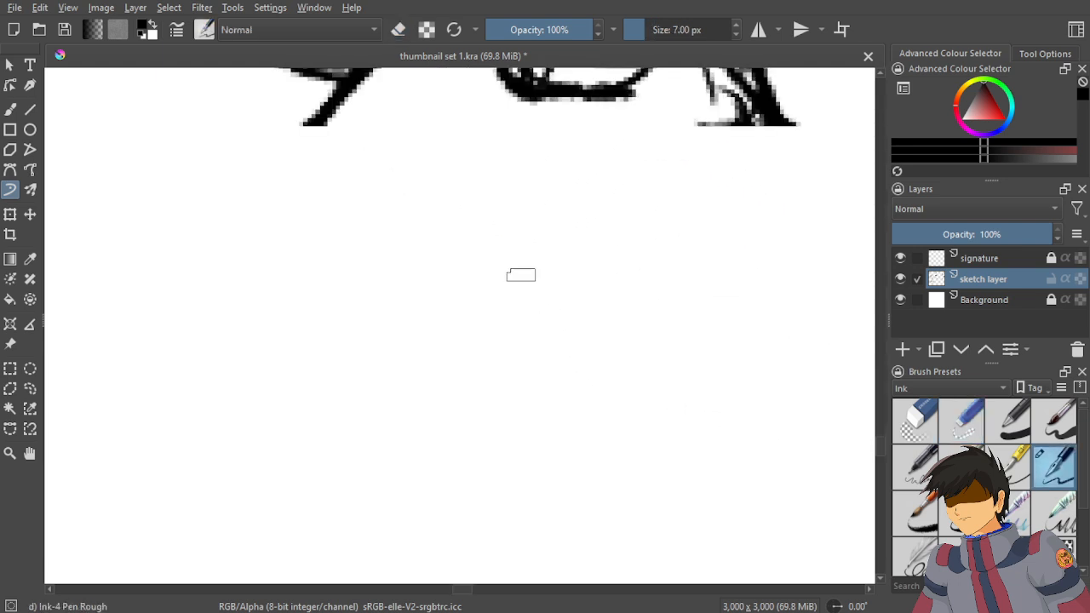
pyautogui.moveTo(491, 205); pyautogui.dragTo(457, 348)
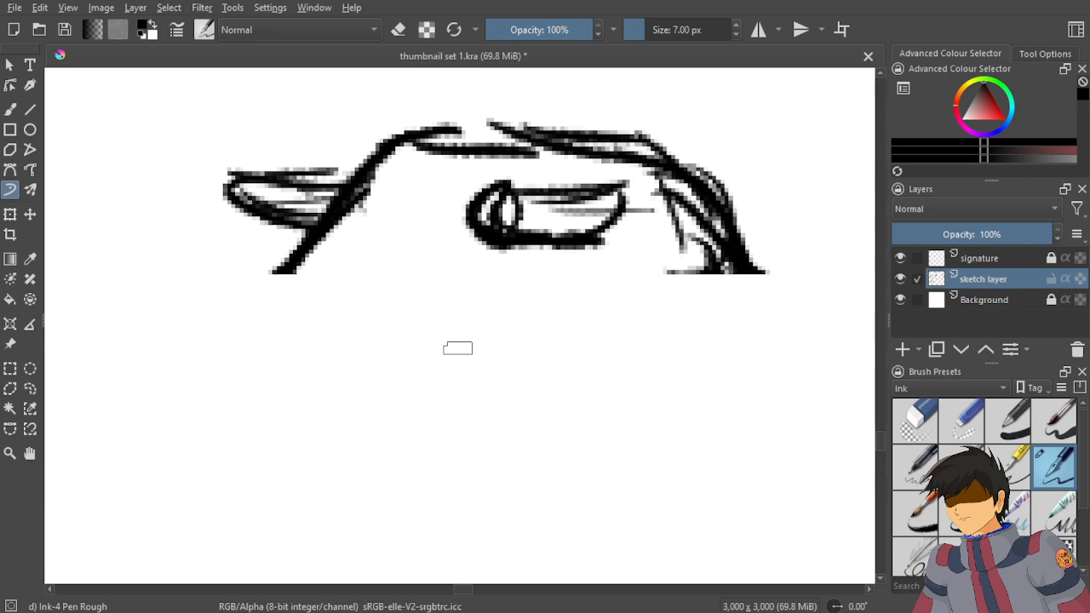
pyautogui.moveTo(285, 256)
pyautogui.mouseDown()
pyautogui.moveTo(338, 306)
pyautogui.moveTo(304, 307)
pyautogui.moveTo(420, 307)
pyautogui.mouseUp()
pyautogui.moveTo(358, 331)
pyautogui.mouseDown()
pyautogui.moveTo(427, 306)
pyautogui.moveTo(586, 327)
pyautogui.mouseUp()
pyautogui.moveTo(515, 335); pyautogui.dragTo(630, 349)
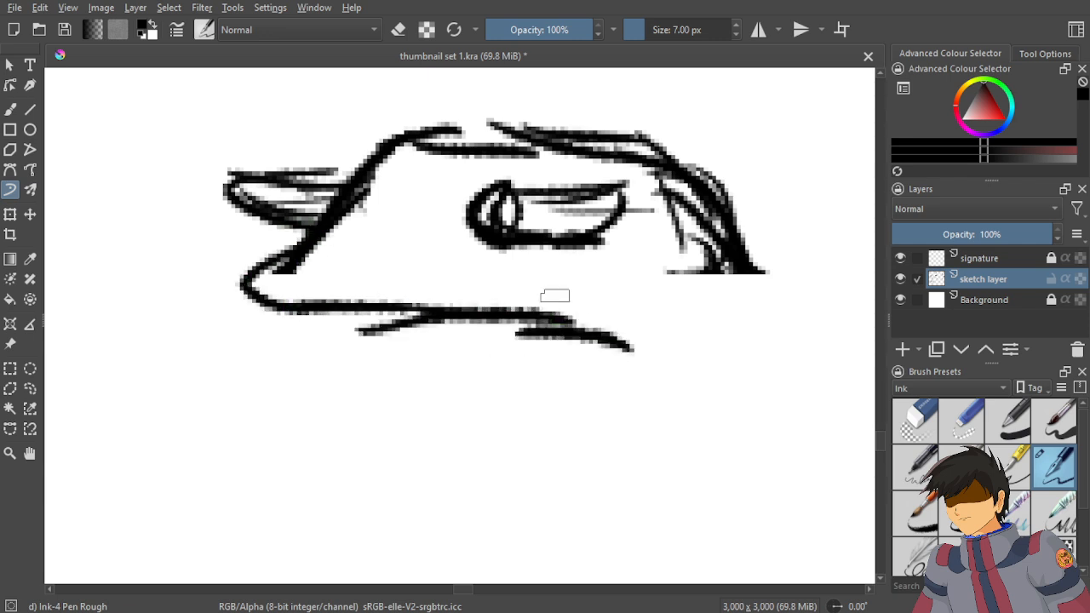
pyautogui.moveTo(554, 296)
pyautogui.mouseDown()
pyautogui.moveTo(643, 376)
pyautogui.moveTo(631, 397)
pyautogui.moveTo(628, 357)
pyautogui.moveTo(634, 368)
pyautogui.moveTo(738, 389)
pyautogui.moveTo(770, 345)
pyautogui.mouseUp()
pyautogui.moveTo(715, 375)
pyautogui.mouseDown()
pyautogui.moveTo(771, 308)
pyautogui.moveTo(762, 333)
pyautogui.mouseUp()
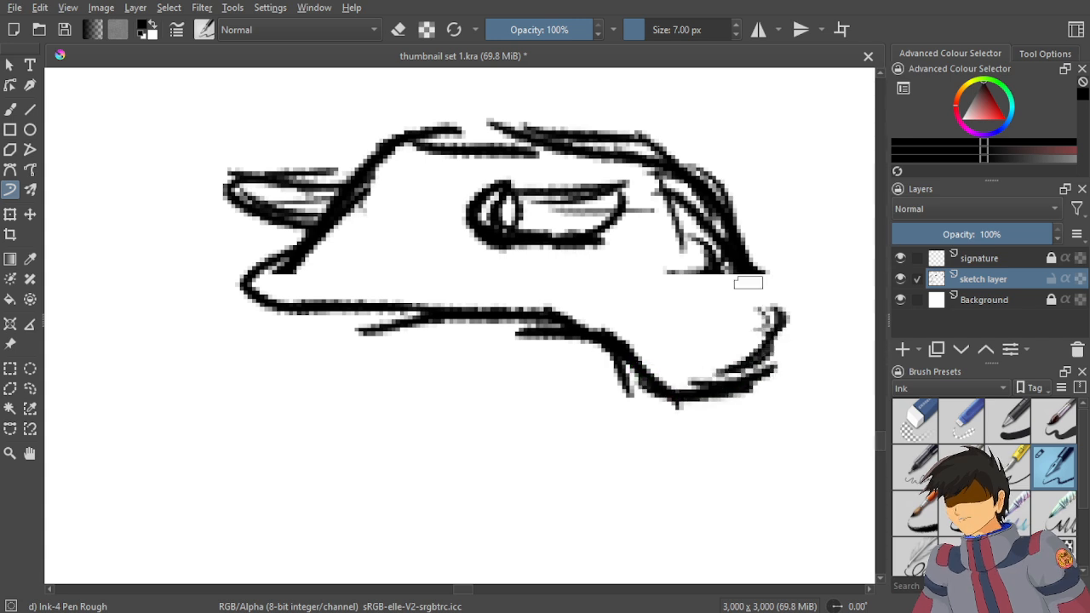
pyautogui.moveTo(755, 283)
pyautogui.mouseDown()
pyautogui.moveTo(763, 316)
pyautogui.moveTo(785, 316)
pyautogui.moveTo(754, 275)
pyautogui.moveTo(722, 348)
pyautogui.mouseUp()
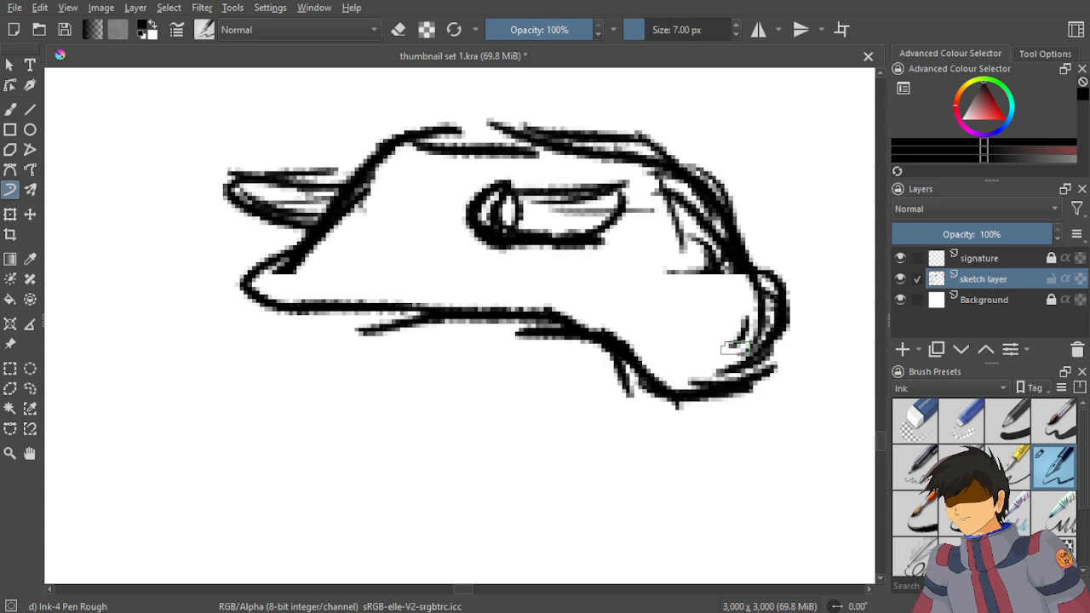
# Examine the mech reference's head close up, including its visor, gun barrels and surrounding shoulder armour.
pyautogui.scroll(-9, 469, 362)
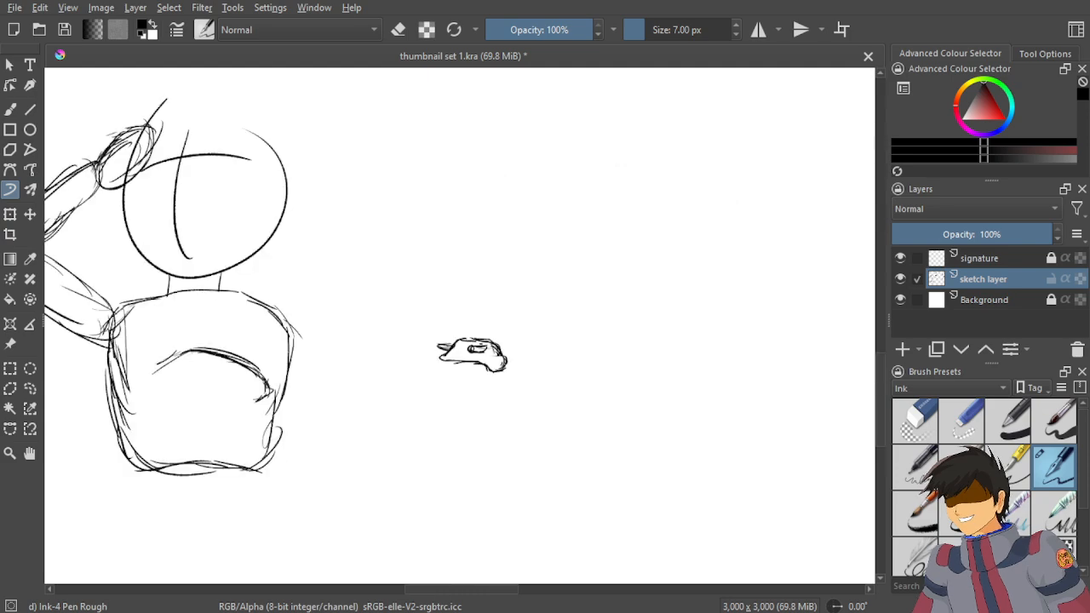
pyautogui.moveTo(681, 299); pyautogui.dragTo(34, 353)
pyautogui.scroll(2, 387, 145)
pyautogui.scroll(2, 519, 221)
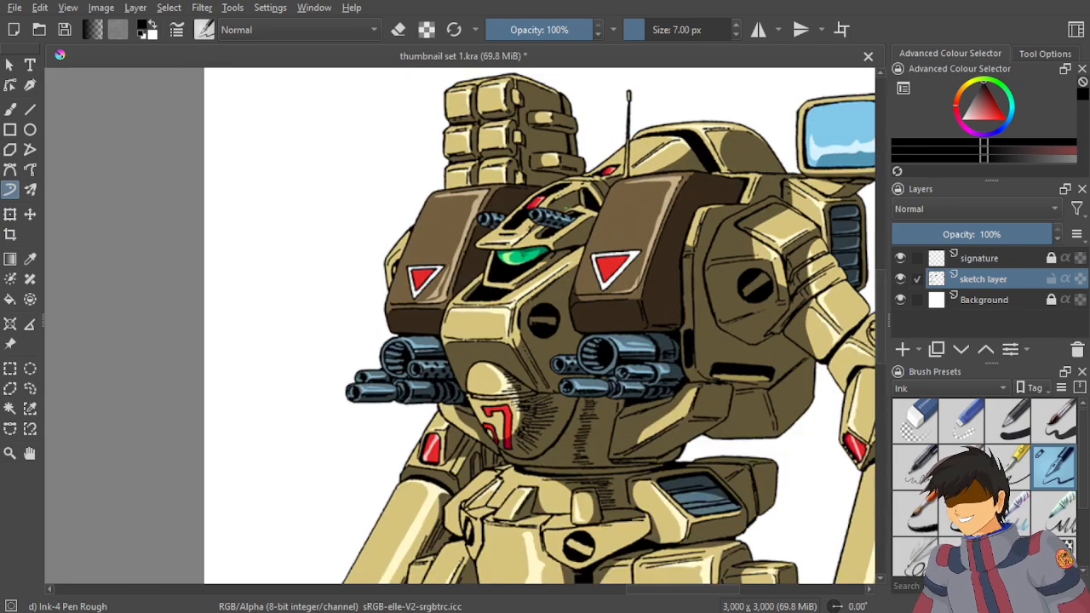
pyautogui.scroll(-6, 528, 221)
pyautogui.moveTo(377, 329)
pyautogui.mouseDown()
pyautogui.moveTo(614, 261)
pyautogui.moveTo(292, 316)
pyautogui.mouseUp()
pyautogui.scroll(9, 471, 227)
pyautogui.scroll(-8, 536, 259)
pyautogui.scroll(6, 506, 320)
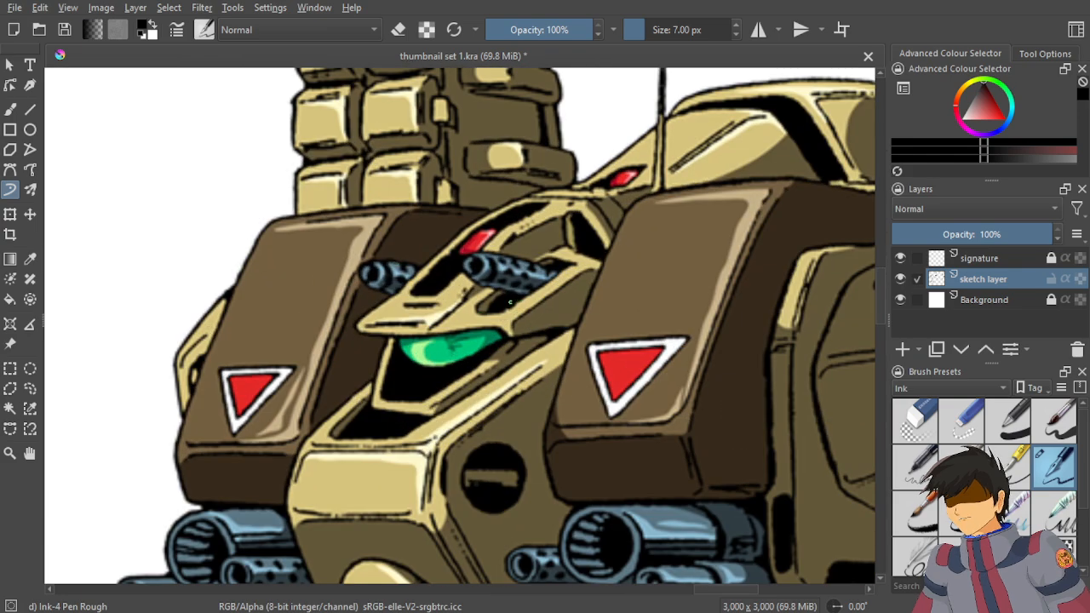
# Compare the mech reference's head and gun barrels with the small side sketch.
pyautogui.scroll(-6, 392, 303)
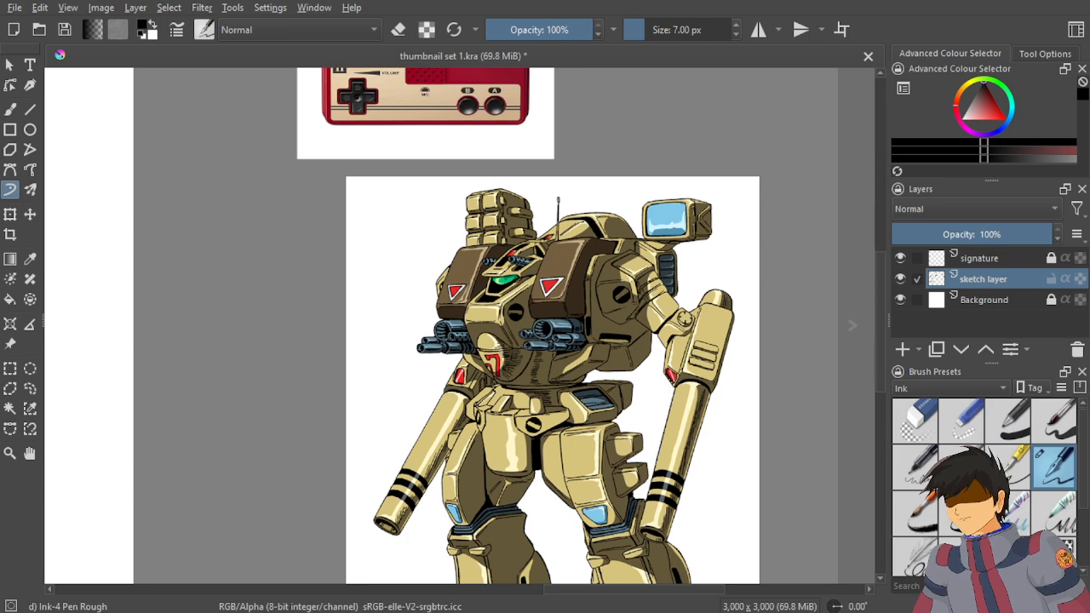
pyautogui.moveTo(827, 599)
pyautogui.scroll(-3, 527, 215)
pyautogui.moveTo(206, 306); pyautogui.dragTo(333, 268)
pyautogui.scroll(5, 333, 268)
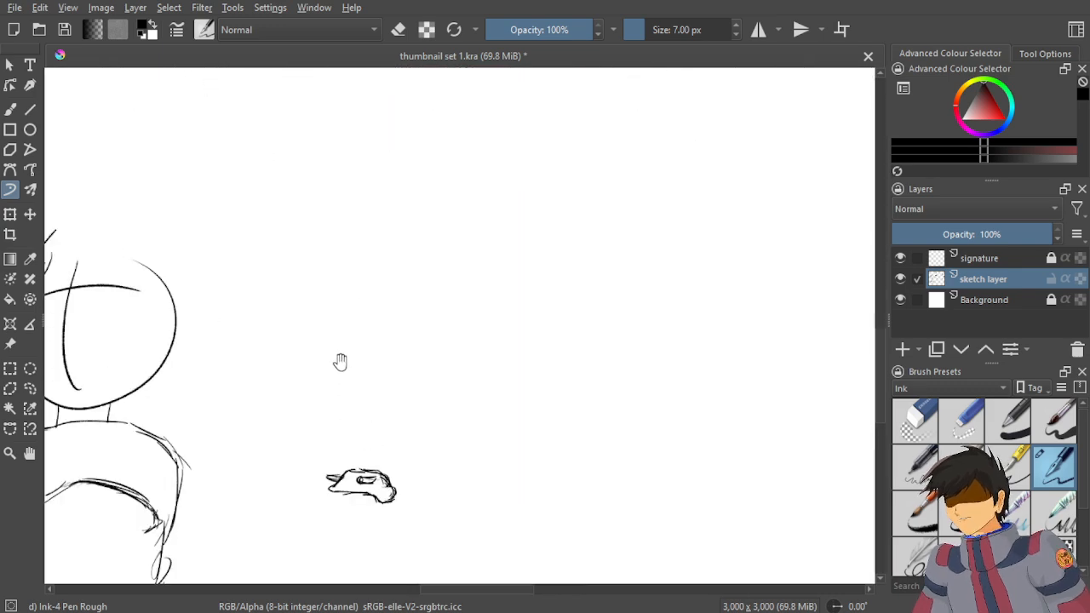
pyautogui.moveTo(283, 545); pyautogui.dragTo(435, 176)
pyautogui.scroll(-4, 435, 175)
pyautogui.moveTo(635, 160); pyautogui.dragTo(337, 346)
pyautogui.scroll(3, 598, 154)
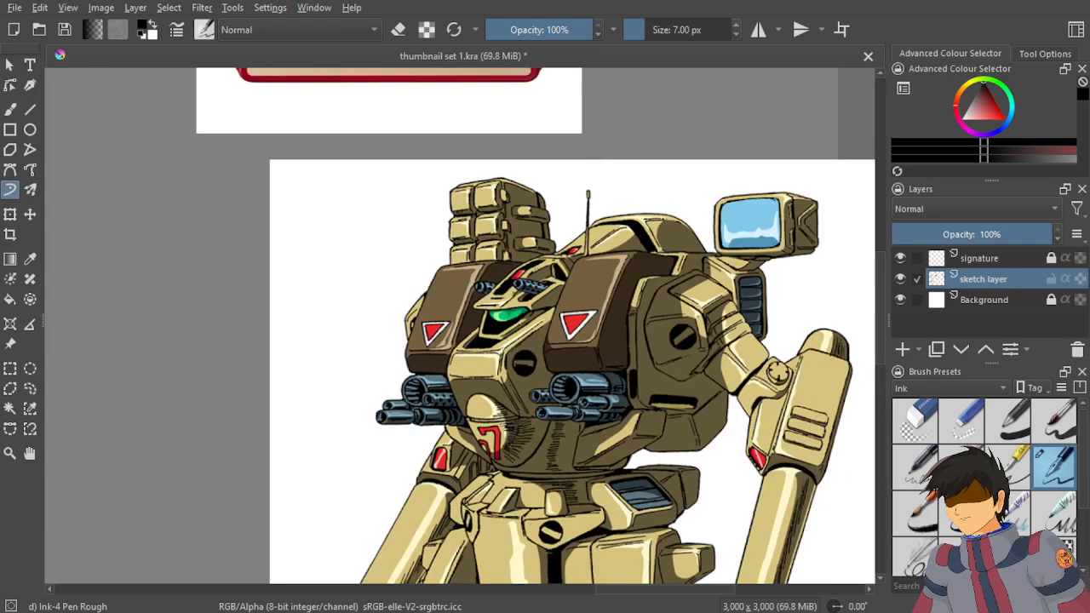
pyautogui.scroll(3, 559, 208)
pyautogui.scroll(-4, 509, 263)
pyautogui.moveTo(307, 383); pyautogui.dragTo(445, 273)
pyautogui.scroll(7, 445, 272)
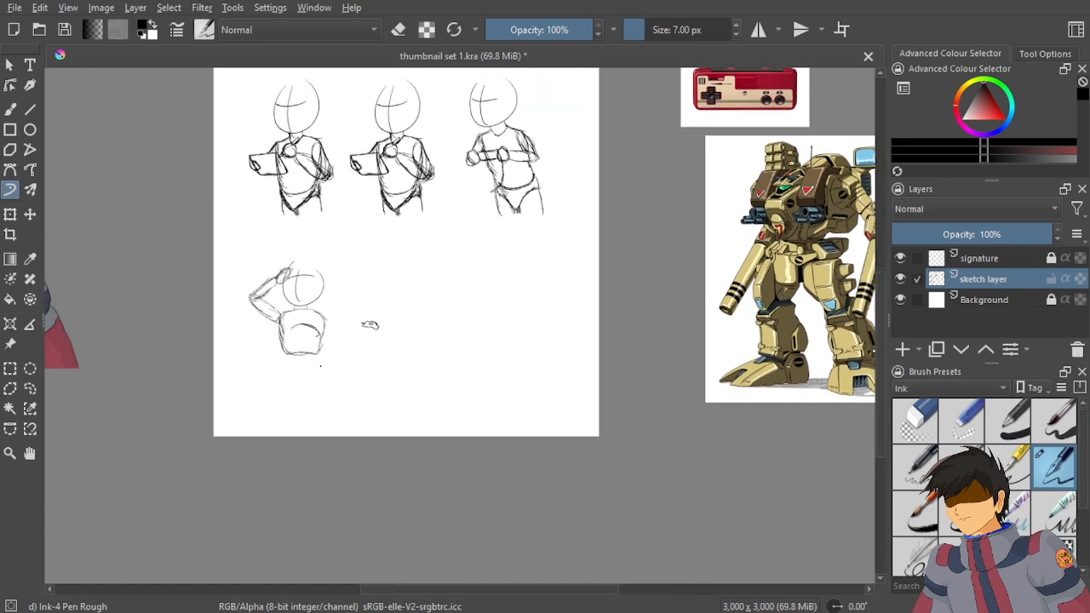
pyautogui.scroll(3, 423, 273)
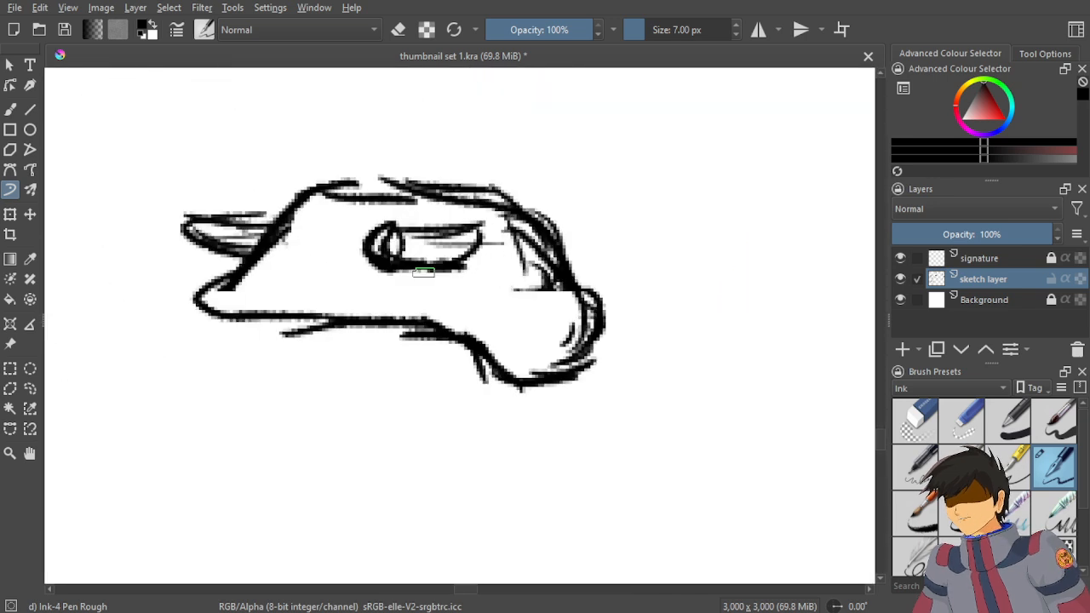
# Draw a slanted dark band behind the side sketch's barrel, running from the top edge down to the lower outline.
pyautogui.moveTo(401, 315)
pyautogui.mouseDown()
pyautogui.moveTo(453, 267)
pyautogui.moveTo(400, 315)
pyautogui.mouseUp()
pyautogui.moveTo(477, 267); pyautogui.dragTo(414, 311)
pyautogui.moveTo(497, 243); pyautogui.dragTo(428, 312)
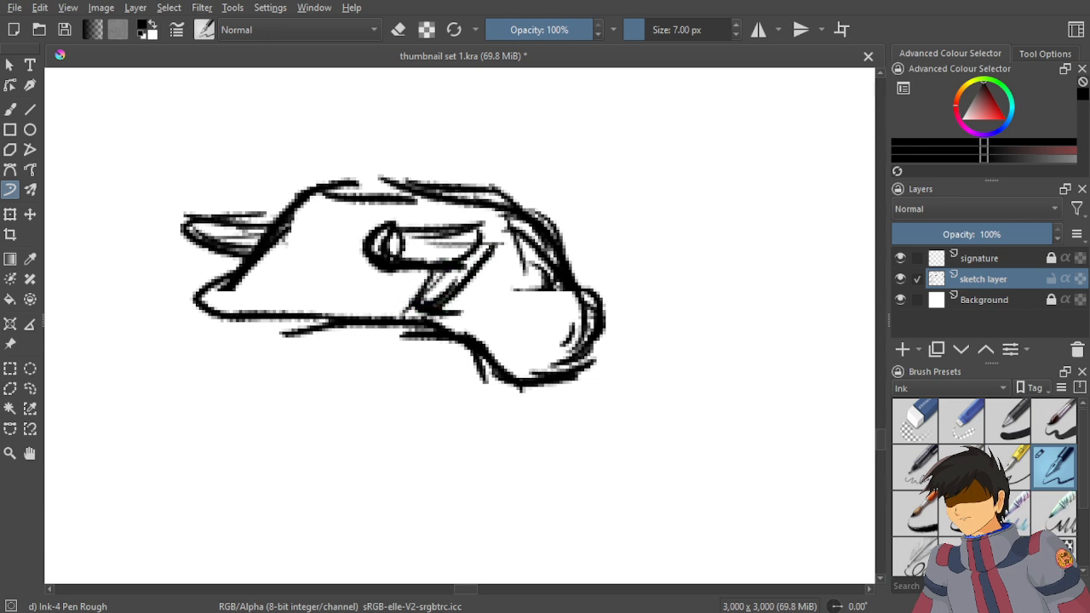
pyautogui.moveTo(501, 221)
pyautogui.mouseDown()
pyautogui.moveTo(458, 288)
pyautogui.moveTo(482, 247)
pyautogui.mouseUp()
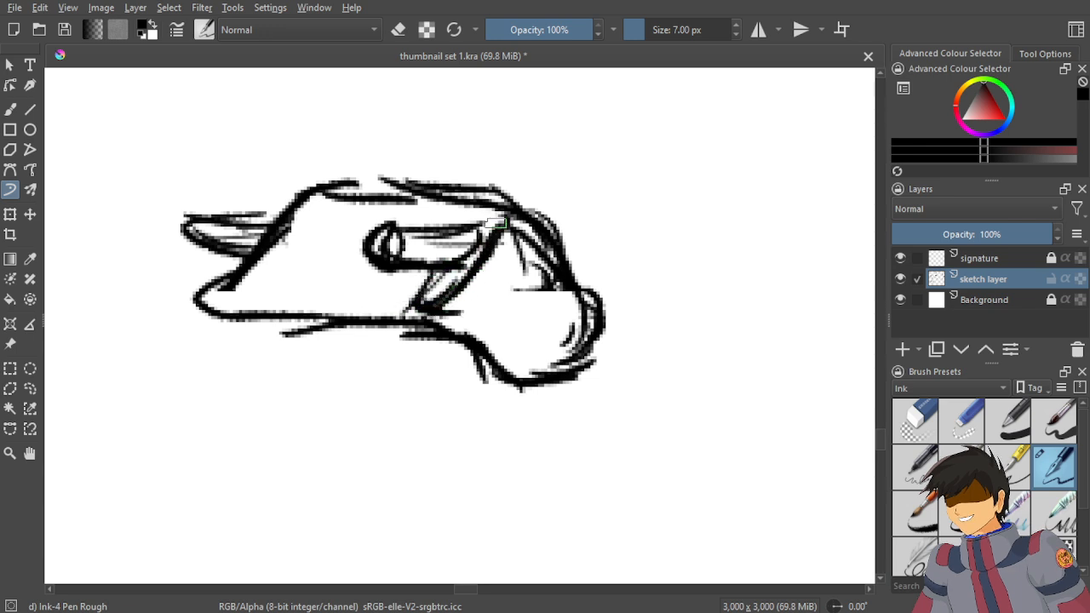
pyautogui.moveTo(498, 206)
pyautogui.mouseDown()
pyautogui.moveTo(473, 219)
pyautogui.moveTo(483, 223)
pyautogui.mouseUp()
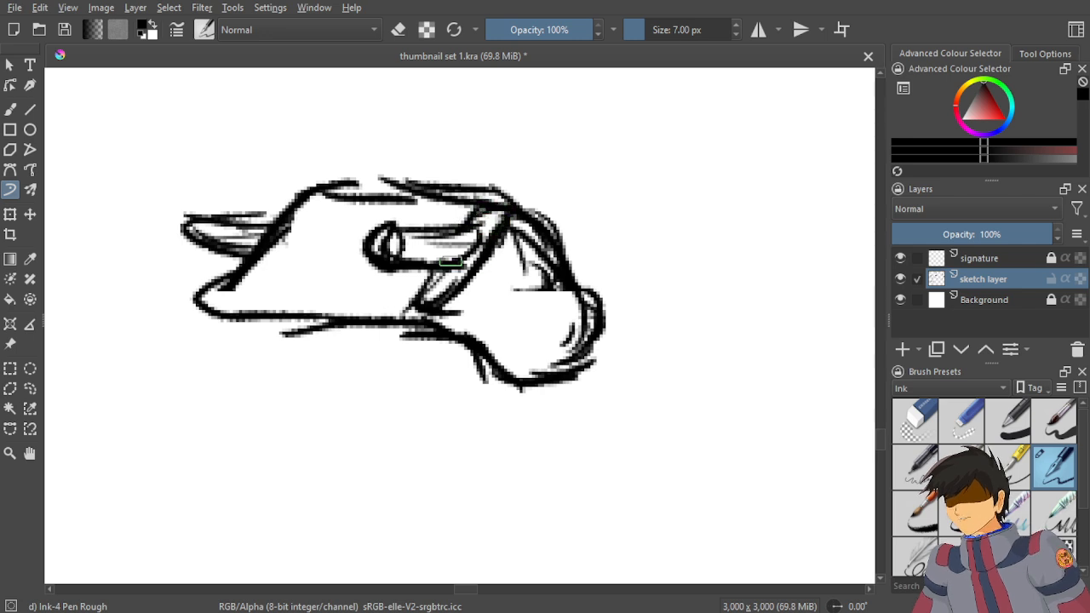
pyautogui.moveTo(451, 260)
pyautogui.mouseDown()
pyautogui.moveTo(510, 198)
pyautogui.moveTo(467, 271)
pyautogui.mouseUp()
pyautogui.moveTo(498, 218); pyautogui.dragTo(432, 297)
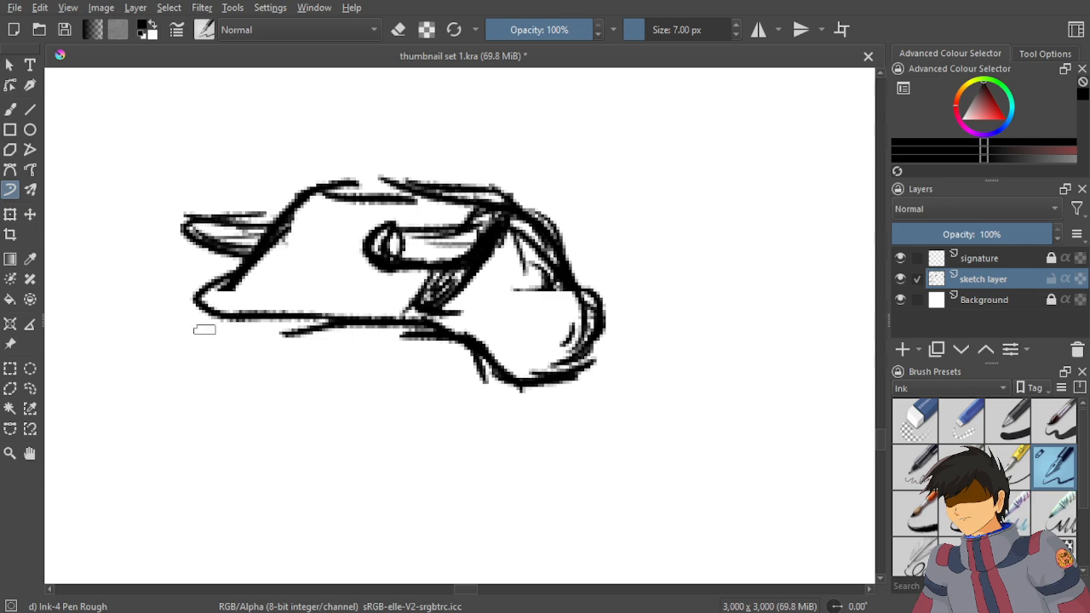
# Review the side sketch beside the saluting figure and check it against the mech reference's head and upper body.
pyautogui.scroll(-5, 204, 330)
pyautogui.scroll(-2, 495, 222)
pyautogui.moveTo(491, 237); pyautogui.dragTo(60, 339)
pyautogui.scroll(1, 548, 136)
pyautogui.scroll(-3, 536, 123)
pyautogui.moveTo(515, 146); pyautogui.dragTo(708, 141)
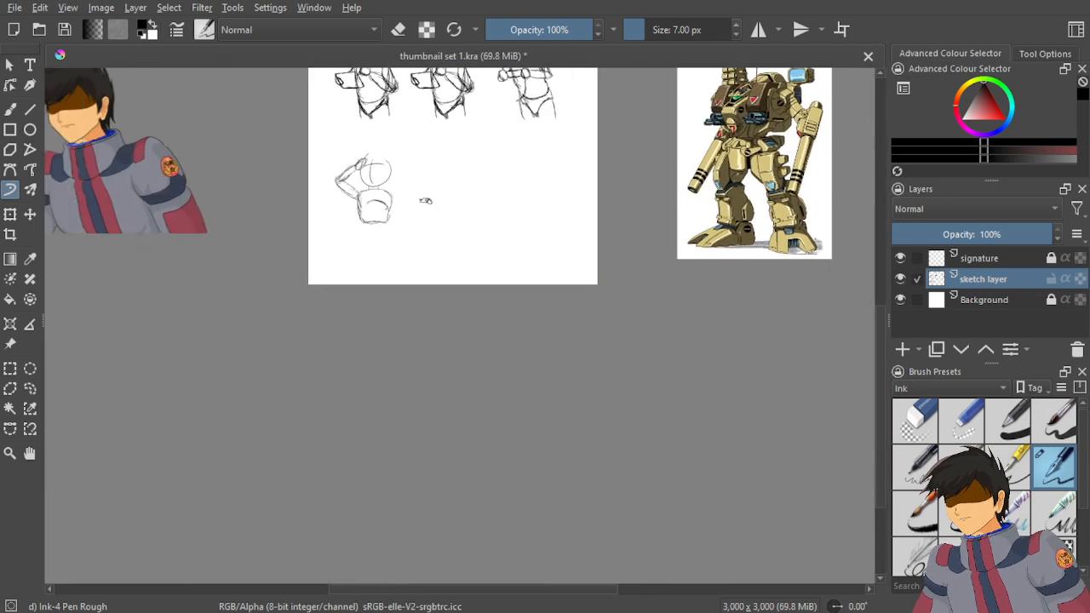
pyautogui.scroll(3, 398, 201)
pyautogui.scroll(-3, 495, 215)
pyautogui.moveTo(621, 204)
pyautogui.mouseDown()
pyautogui.moveTo(364, 316)
pyautogui.moveTo(406, 301)
pyautogui.moveTo(486, 301)
pyautogui.mouseUp()
pyautogui.scroll(5, 524, 208)
pyautogui.scroll(-5, 541, 205)
pyautogui.scroll(8, 443, 285)
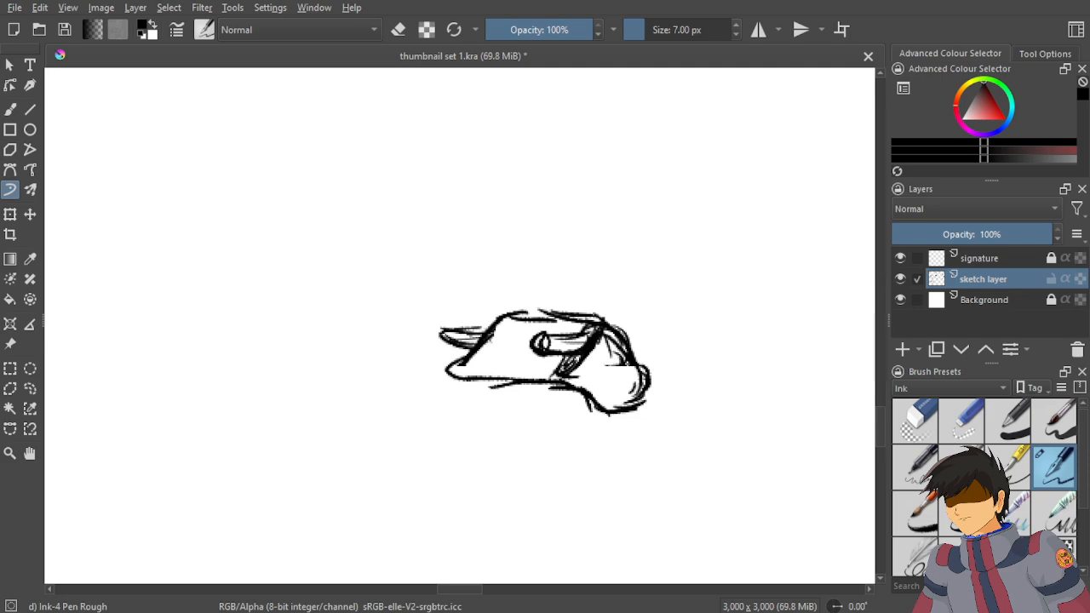
pyautogui.scroll(-4, 478, 381)
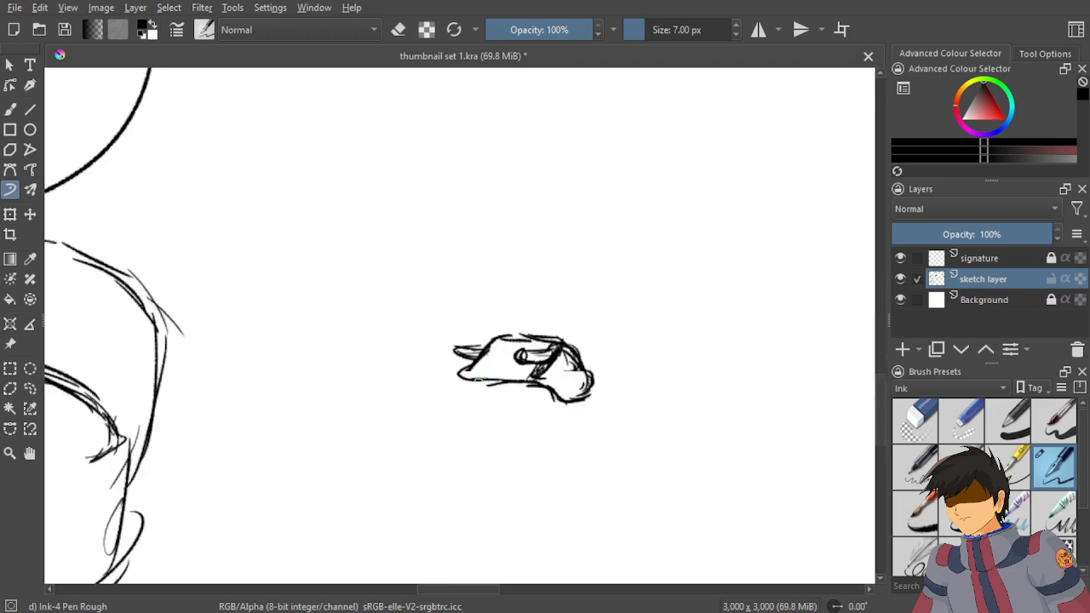
pyautogui.moveTo(477, 381); pyautogui.dragTo(148, 333)
pyautogui.moveTo(571, 319); pyautogui.dragTo(422, 461)
pyautogui.scroll(2, 684, 158)
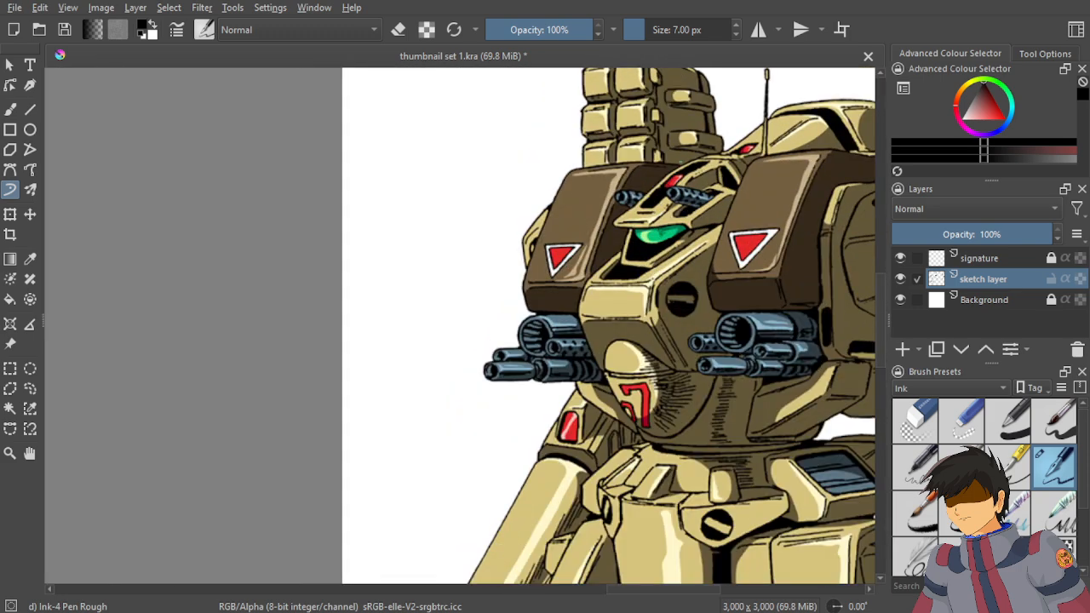
pyautogui.scroll(-4, 681, 158)
pyautogui.moveTo(289, 322)
pyautogui.mouseDown()
pyautogui.moveTo(681, 164)
pyautogui.moveTo(657, 152)
pyautogui.moveTo(617, 260)
pyautogui.mouseUp()
pyautogui.scroll(4, 678, 162)
pyautogui.scroll(3, 617, 260)
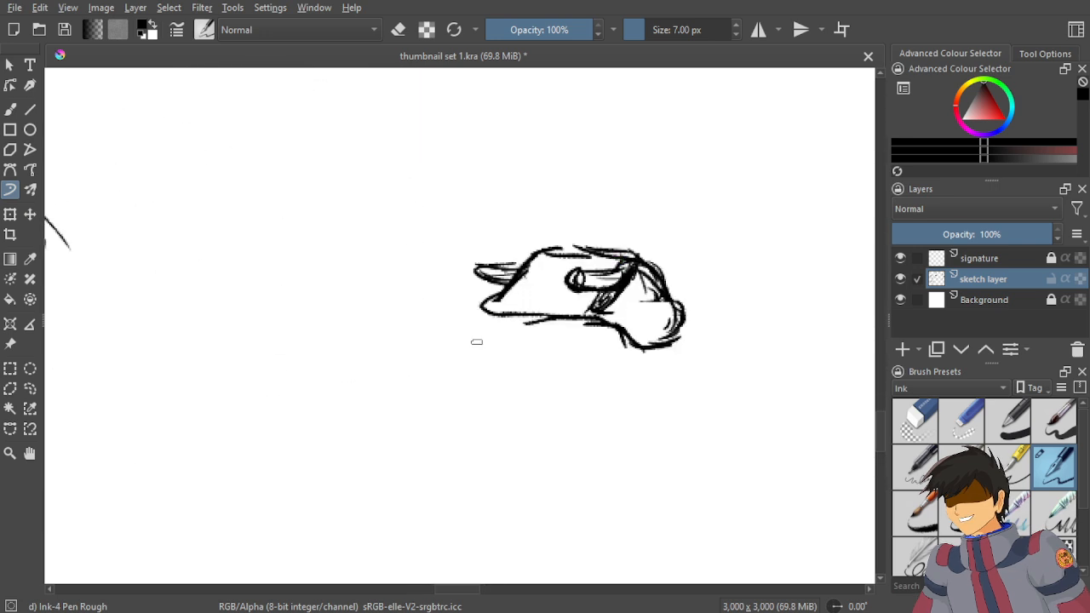
# Add a slanted panel in front of the side sketch's barrel, and draw a rounded face block and curved collar underneath.
pyautogui.moveTo(565, 256); pyautogui.dragTo(530, 298)
pyautogui.moveTo(563, 247)
pyautogui.mouseDown()
pyautogui.moveTo(523, 303)
pyautogui.moveTo(557, 295)
pyautogui.moveTo(575, 267)
pyautogui.mouseUp()
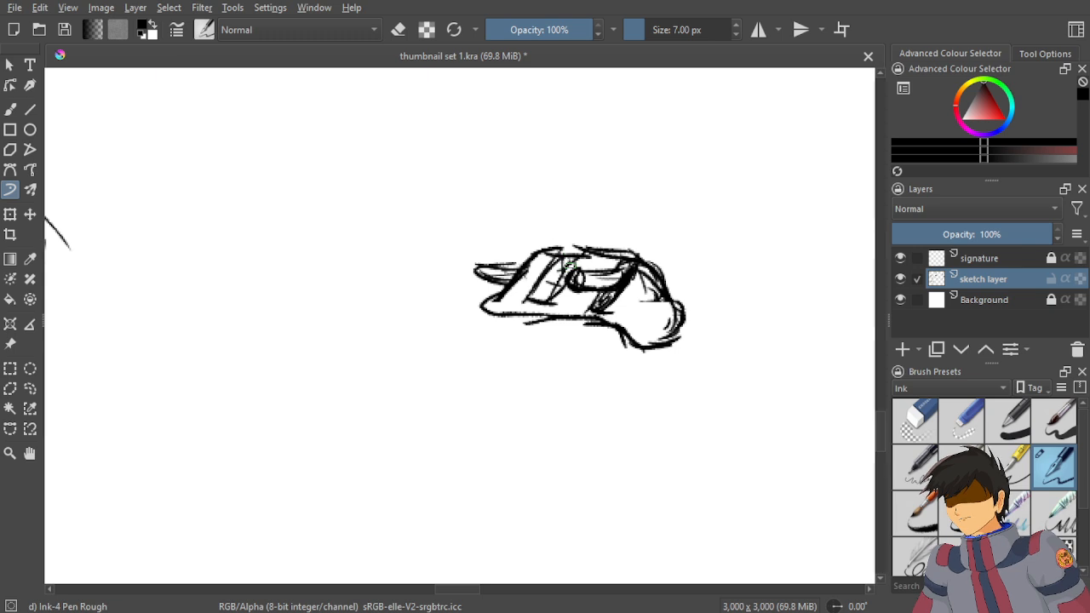
pyautogui.moveTo(501, 315)
pyautogui.mouseDown()
pyautogui.moveTo(566, 360)
pyautogui.moveTo(618, 349)
pyautogui.mouseUp()
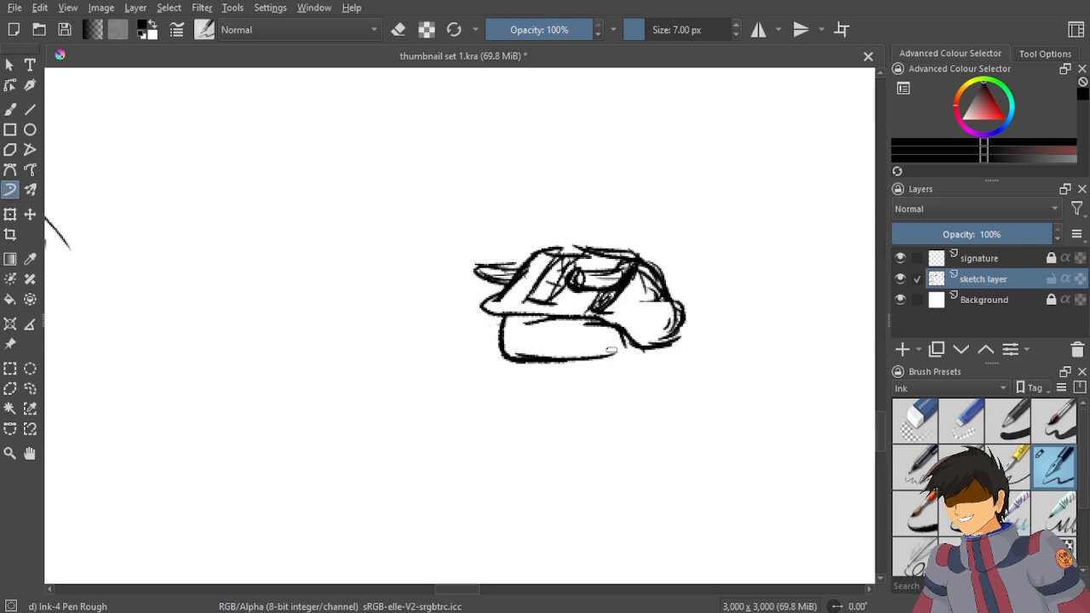
pyautogui.moveTo(505, 345)
pyautogui.mouseDown()
pyautogui.moveTo(473, 364)
pyautogui.moveTo(487, 396)
pyautogui.moveTo(630, 387)
pyautogui.moveTo(645, 376)
pyautogui.moveTo(632, 393)
pyautogui.mouseUp()
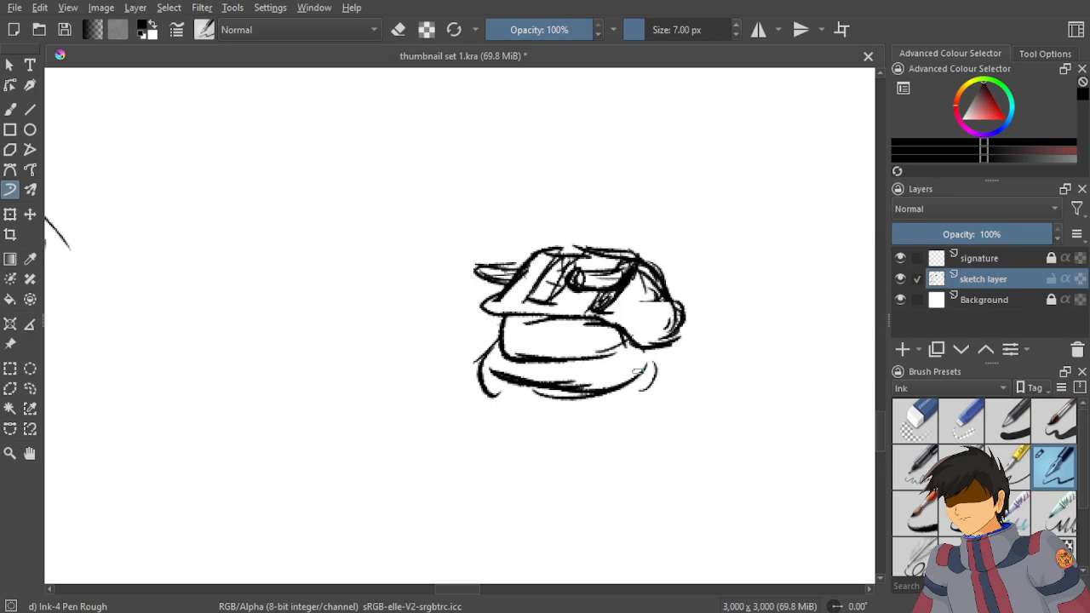
# Sketch a shoulder block to the right of the mech head, with a domed hull line and inner contours above it.
pyautogui.scroll(-8, 638, 371)
pyautogui.moveTo(624, 337); pyautogui.dragTo(288, 283)
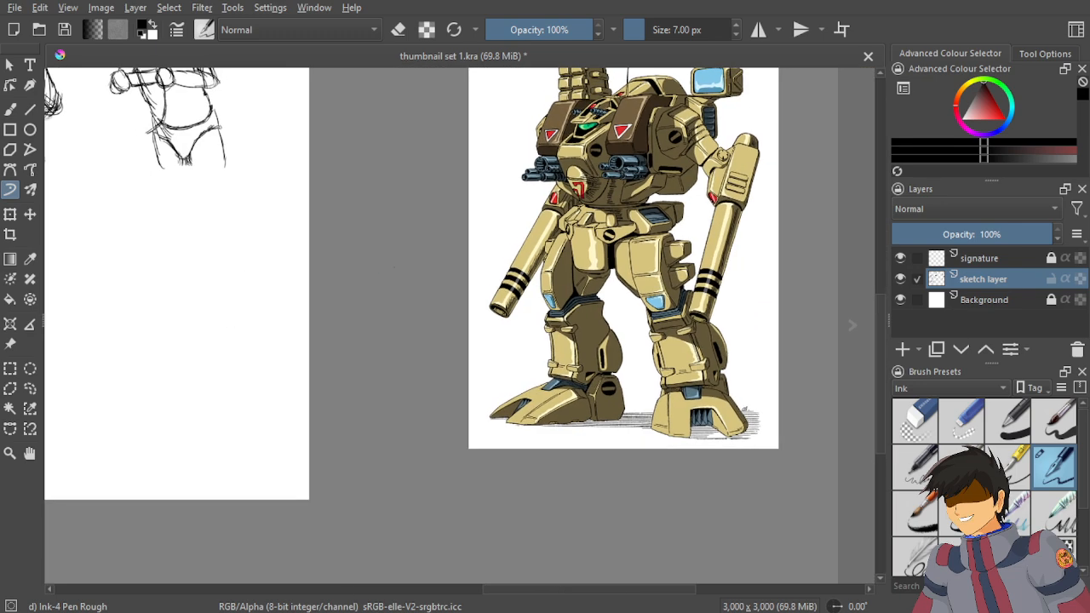
pyautogui.scroll(8, 257, 287)
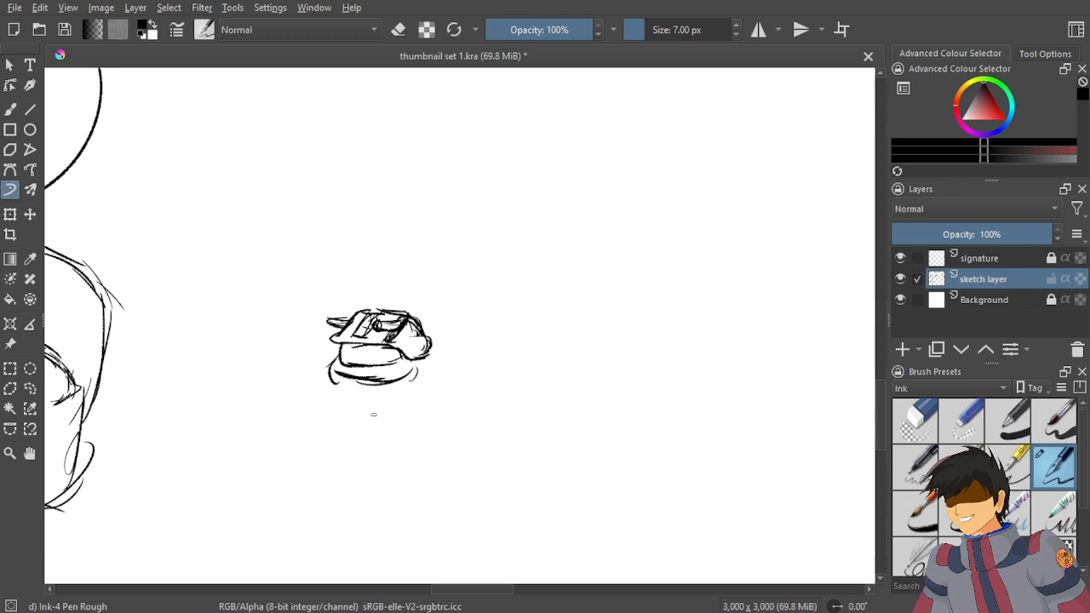
pyautogui.moveTo(471, 305); pyautogui.dragTo(426, 372)
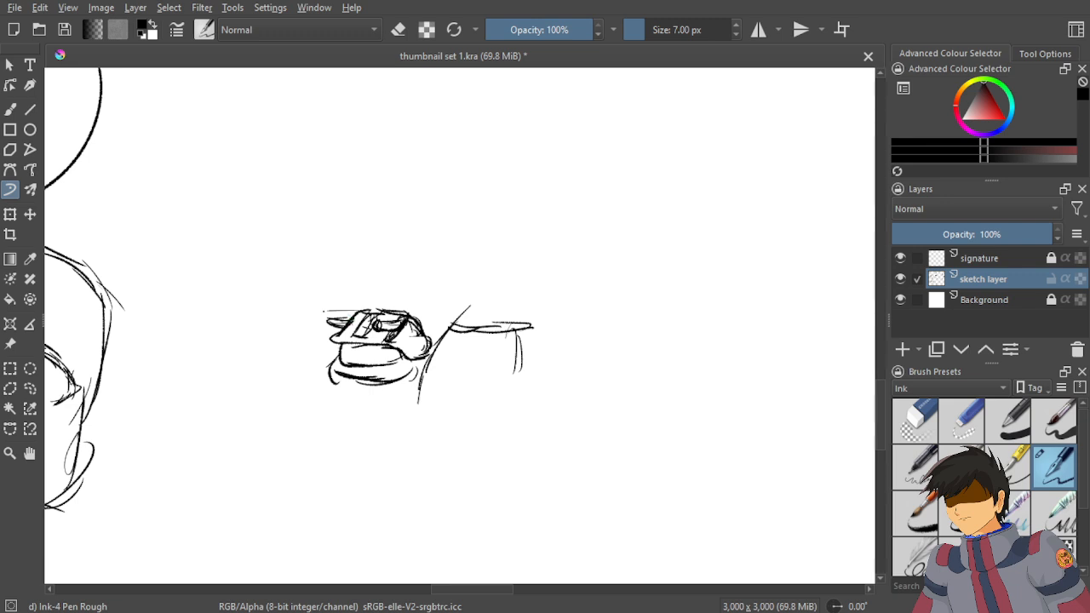
pyautogui.moveTo(360, 303); pyautogui.dragTo(298, 302)
pyautogui.moveTo(397, 303)
pyautogui.mouseDown()
pyautogui.moveTo(430, 291)
pyautogui.moveTo(494, 294)
pyautogui.moveTo(519, 325)
pyautogui.mouseUp()
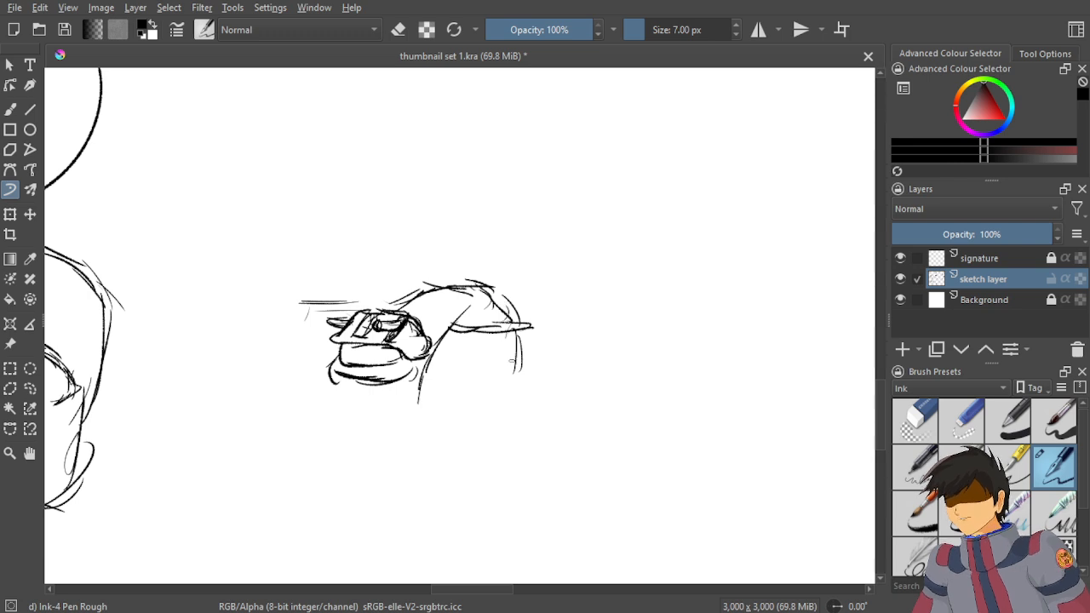
pyautogui.moveTo(485, 283)
pyautogui.mouseDown()
pyautogui.moveTo(507, 321)
pyautogui.moveTo(451, 318)
pyautogui.mouseUp()
pyautogui.moveTo(488, 303); pyautogui.dragTo(458, 320)
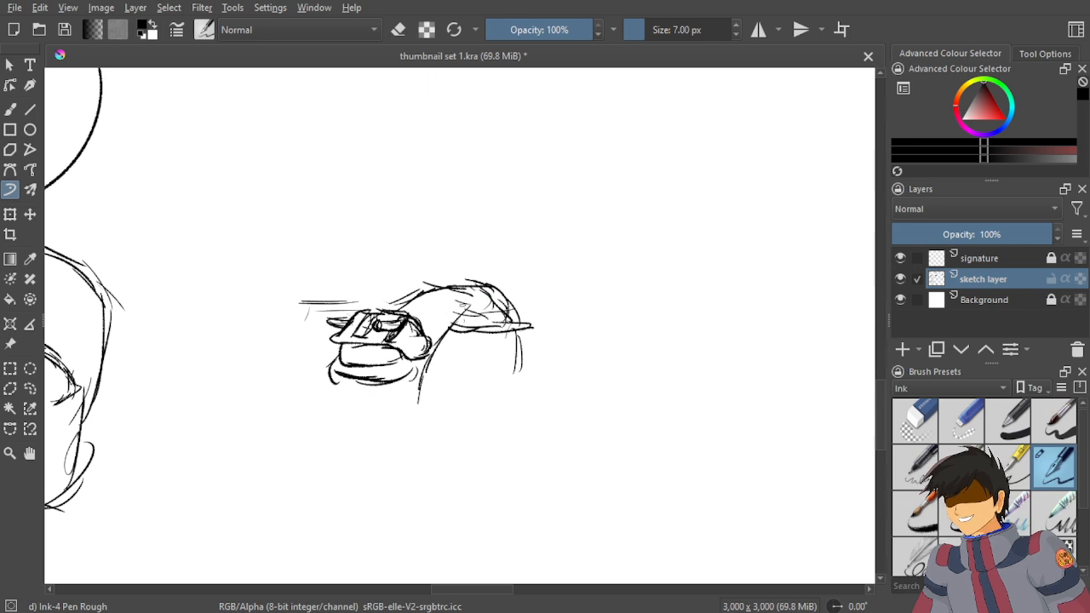
# Add the far shoulder's edges left of the mech head and close off the near shoulder block's side and lower edge.
pyautogui.moveTo(298, 332); pyautogui.dragTo(293, 393)
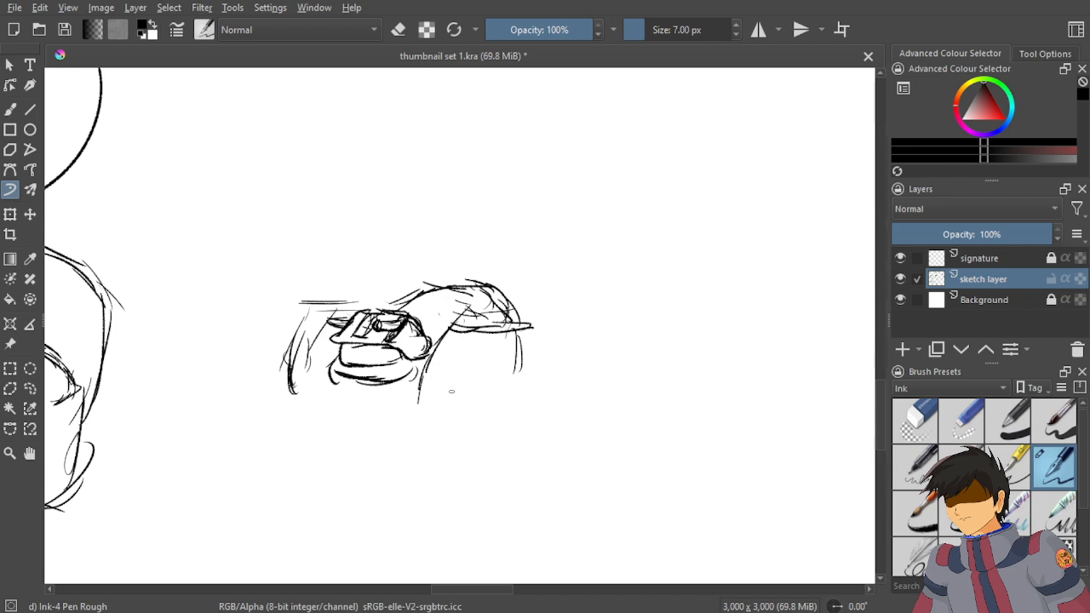
pyautogui.moveTo(483, 346); pyautogui.dragTo(468, 407)
pyautogui.moveTo(471, 366)
pyautogui.mouseDown()
pyautogui.moveTo(467, 405)
pyautogui.moveTo(439, 407)
pyautogui.mouseUp()
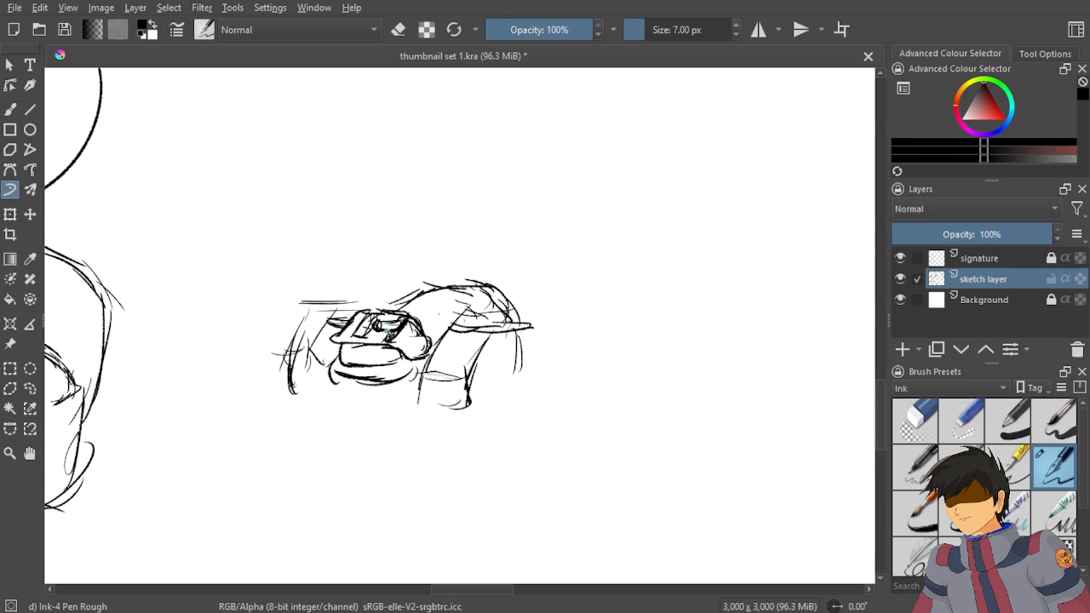
# Sketch a figure above the mech with a round head, a neck line and one arm stretched out left to a hand.
pyautogui.moveTo(494, 183)
pyautogui.mouseDown()
pyautogui.moveTo(448, 215)
pyautogui.moveTo(474, 183)
pyautogui.moveTo(468, 249)
pyautogui.moveTo(455, 195)
pyautogui.moveTo(491, 241)
pyautogui.mouseUp()
pyautogui.moveTo(441, 179); pyautogui.dragTo(509, 177)
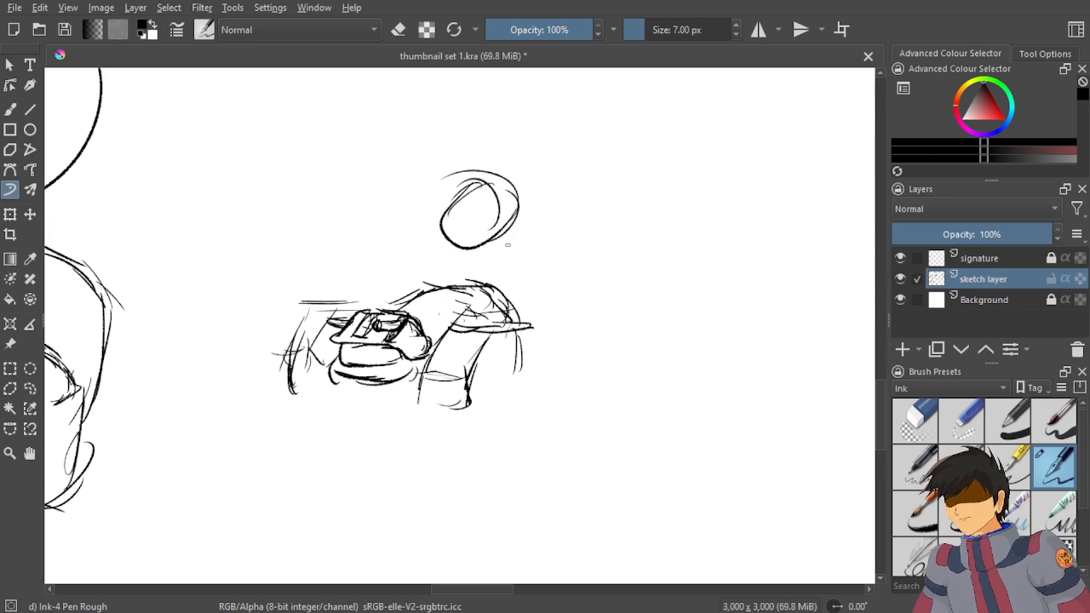
pyautogui.moveTo(492, 235)
pyautogui.mouseDown()
pyautogui.moveTo(513, 293)
pyautogui.moveTo(504, 285)
pyautogui.mouseUp()
pyautogui.moveTo(450, 260); pyautogui.dragTo(334, 233)
pyautogui.moveTo(394, 258); pyautogui.dragTo(499, 281)
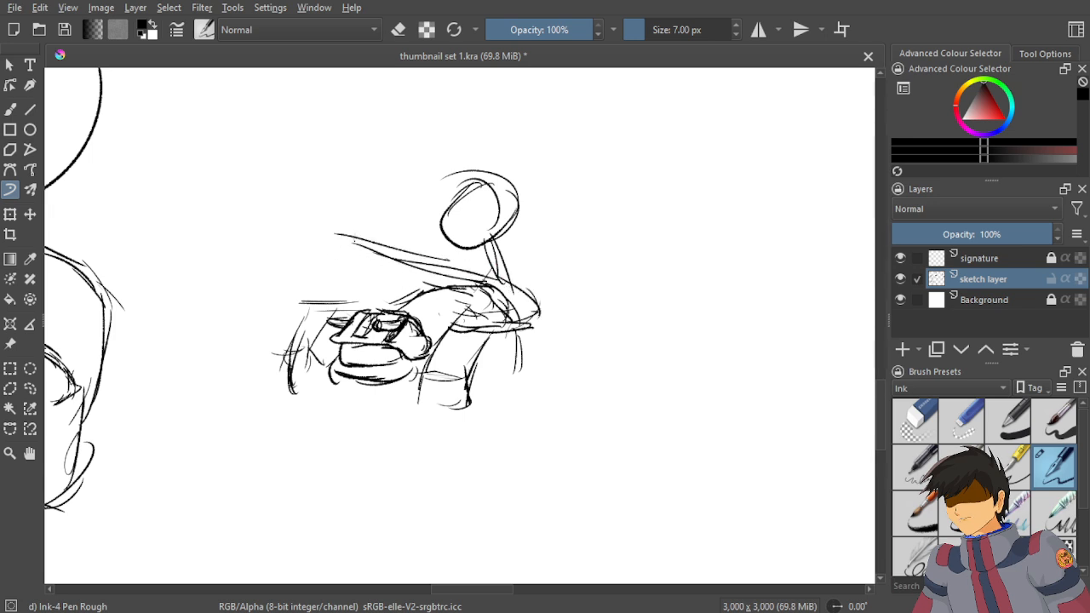
pyautogui.moveTo(354, 235); pyautogui.dragTo(358, 249)
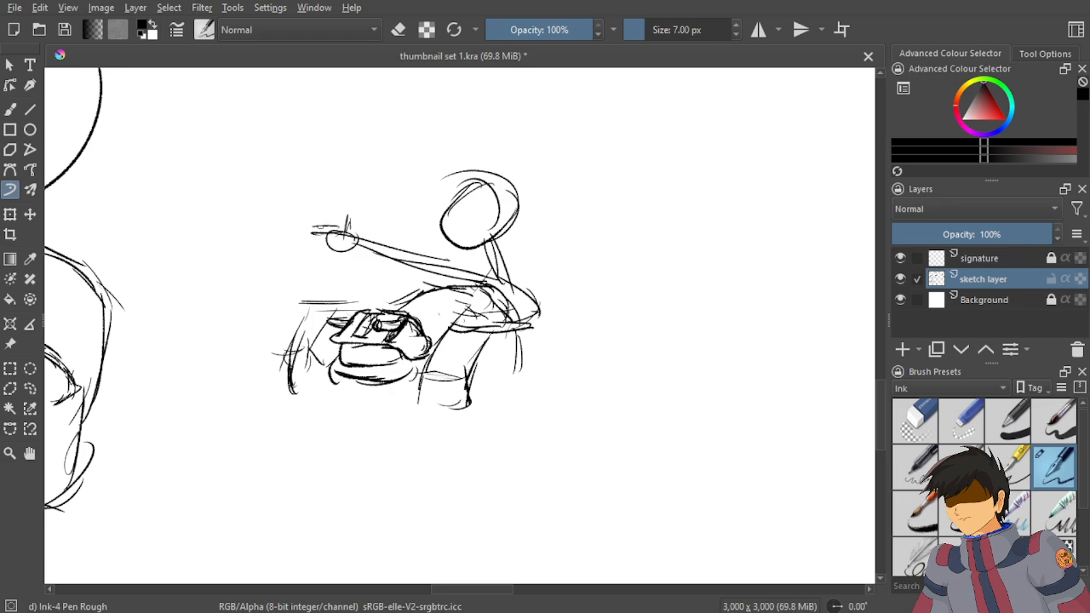
# Erase the entire mech side study beside the saluting figure with Eraser Circle and return to Ink-4 Pen Rough.
pyautogui.scroll(-4, 362, 244)
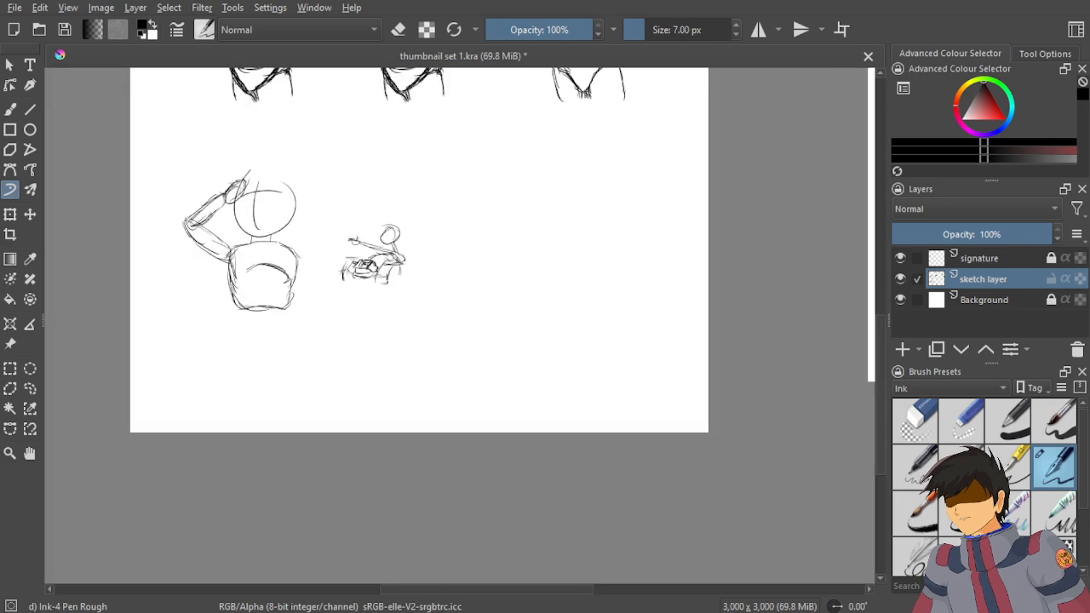
pyautogui.moveTo(379, 250); pyautogui.dragTo(537, 208)
pyautogui.scroll(3, 552, 211)
pyautogui.scroll(-2, 564, 230)
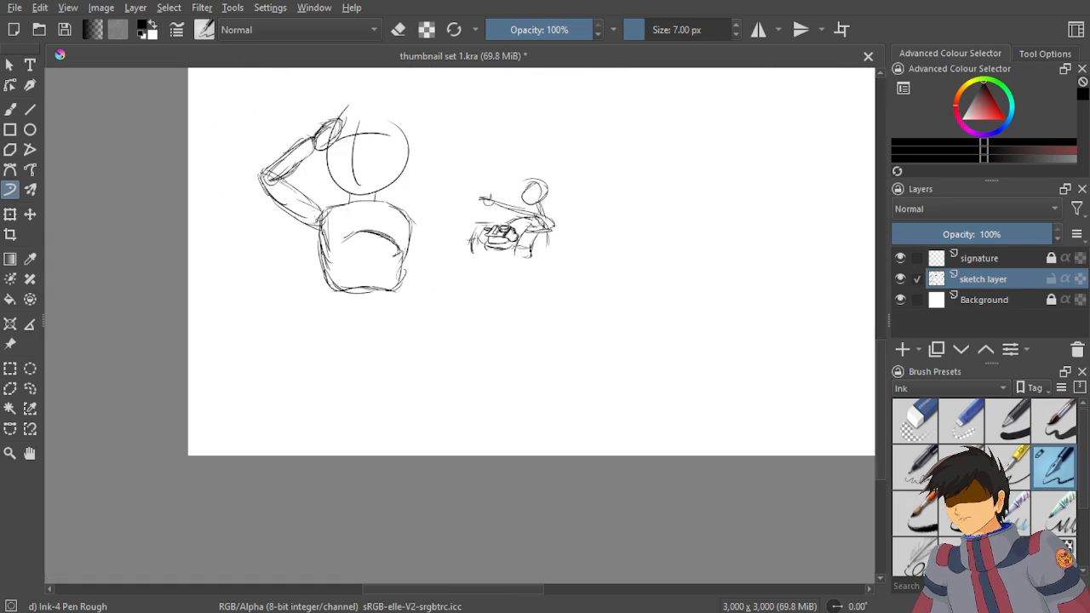
pyautogui.click(916, 420)
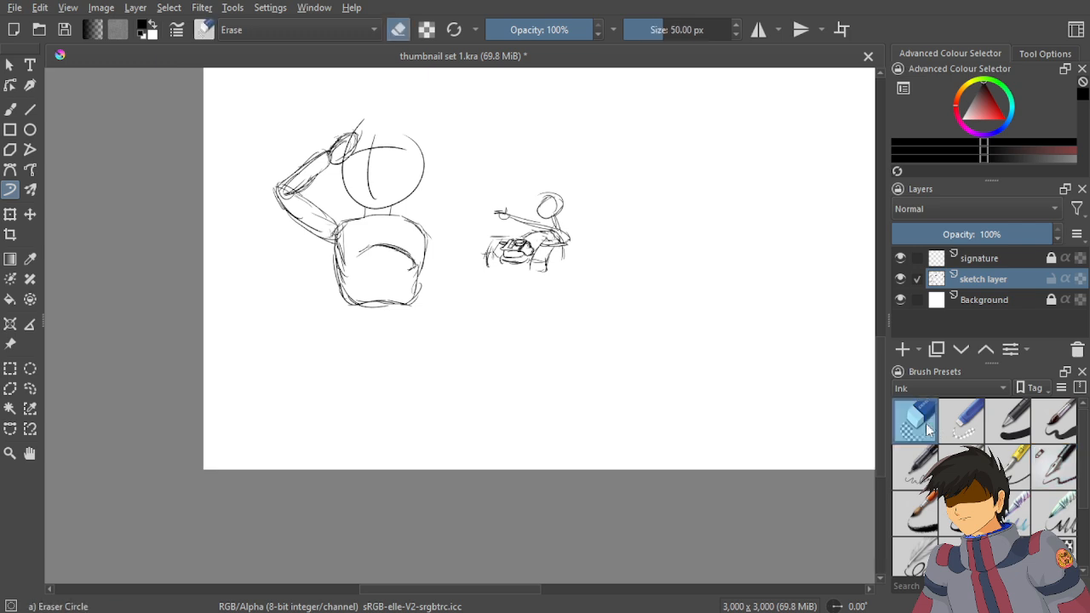
pyautogui.scroll(2, 414, 231)
pyautogui.scroll(-2, 445, 209)
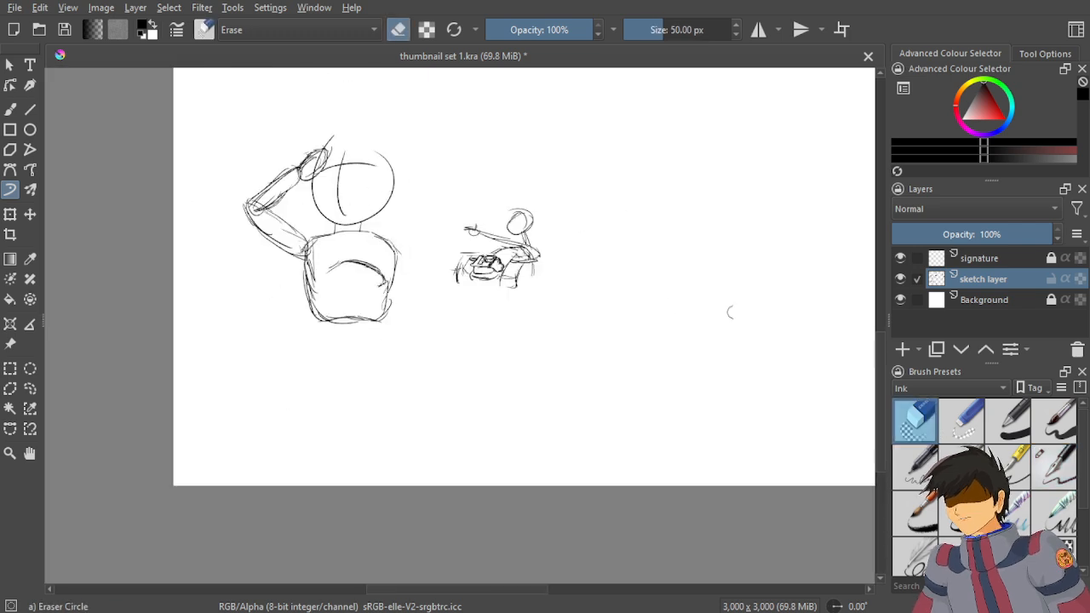
pyautogui.scroll(2, 545, 233)
pyautogui.scroll(1, 500, 238)
pyautogui.moveTo(481, 188)
pyautogui.mouseDown()
pyautogui.moveTo(481, 399)
pyautogui.moveTo(494, 134)
pyautogui.moveTo(499, 299)
pyautogui.moveTo(508, 144)
pyautogui.mouseUp()
pyautogui.moveTo(450, 359)
pyautogui.mouseDown()
pyautogui.moveTo(433, 178)
pyautogui.moveTo(443, 377)
pyautogui.moveTo(445, 212)
pyautogui.moveTo(348, 359)
pyautogui.moveTo(403, 159)
pyautogui.moveTo(389, 261)
pyautogui.moveTo(517, 248)
pyautogui.mouseUp()
pyautogui.click(1054, 467)
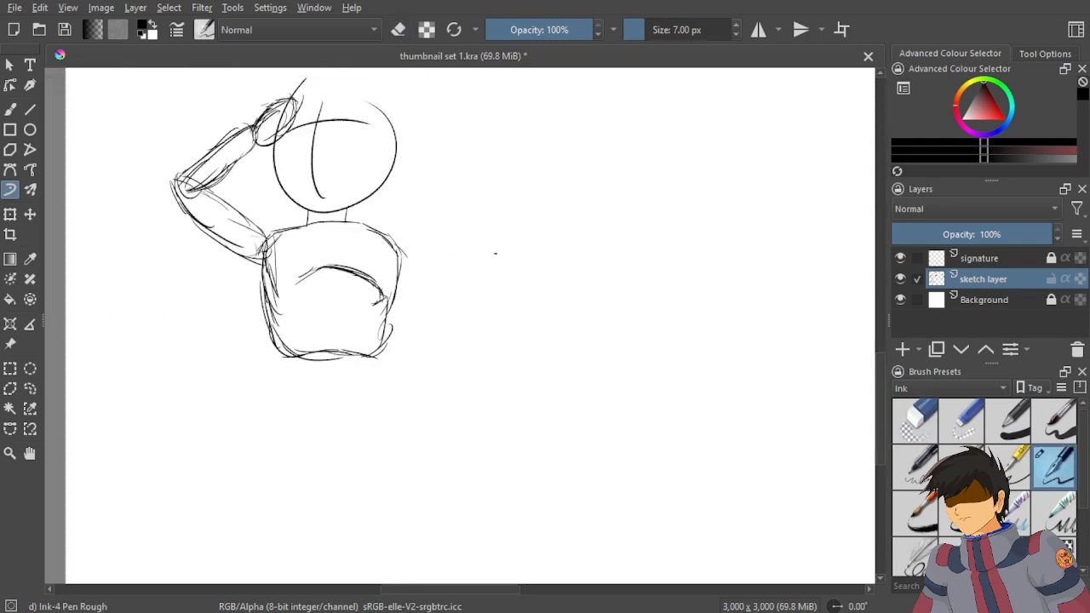
# Check the mech reference's overall build and look closely at the saluting figure's chest curve.
pyautogui.scroll(-5, 633, 309)
pyautogui.scroll(5, 633, 309)
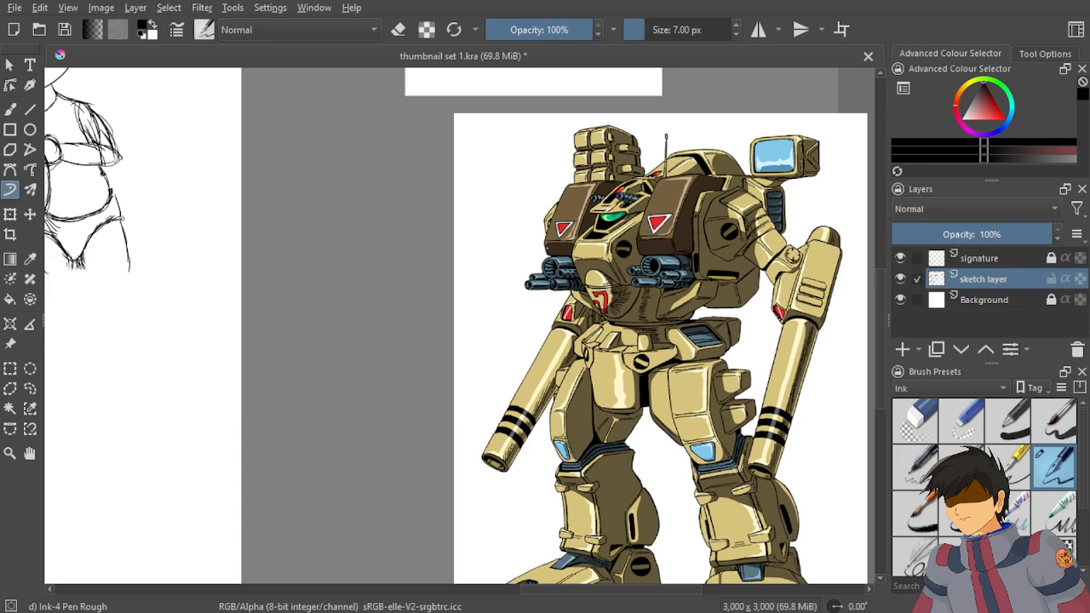
pyautogui.scroll(-5, 576, 282)
pyautogui.scroll(8, 544, 286)
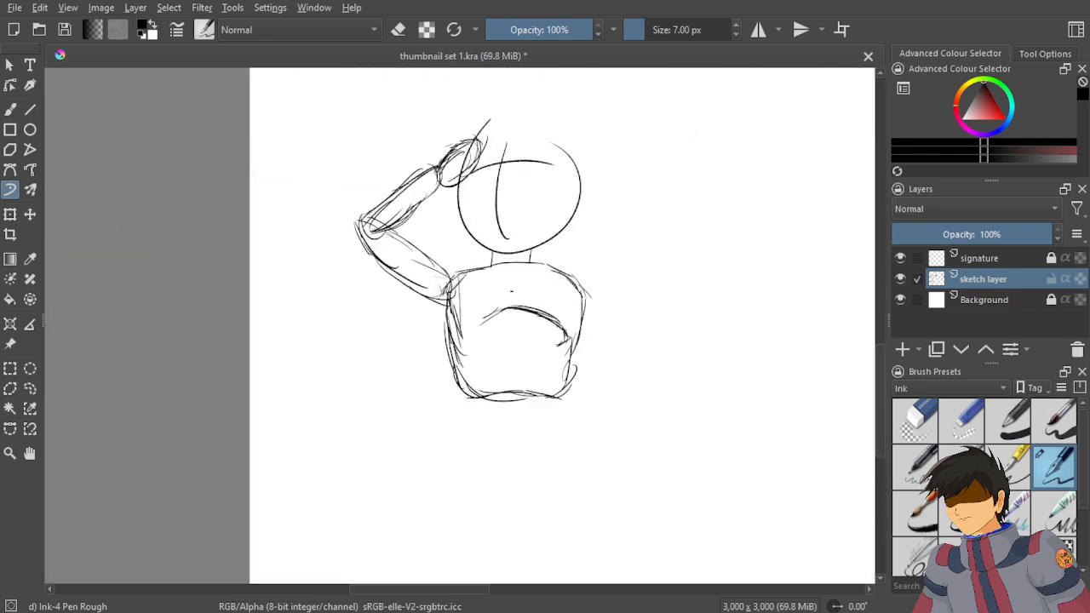
pyautogui.scroll(5, 511, 291)
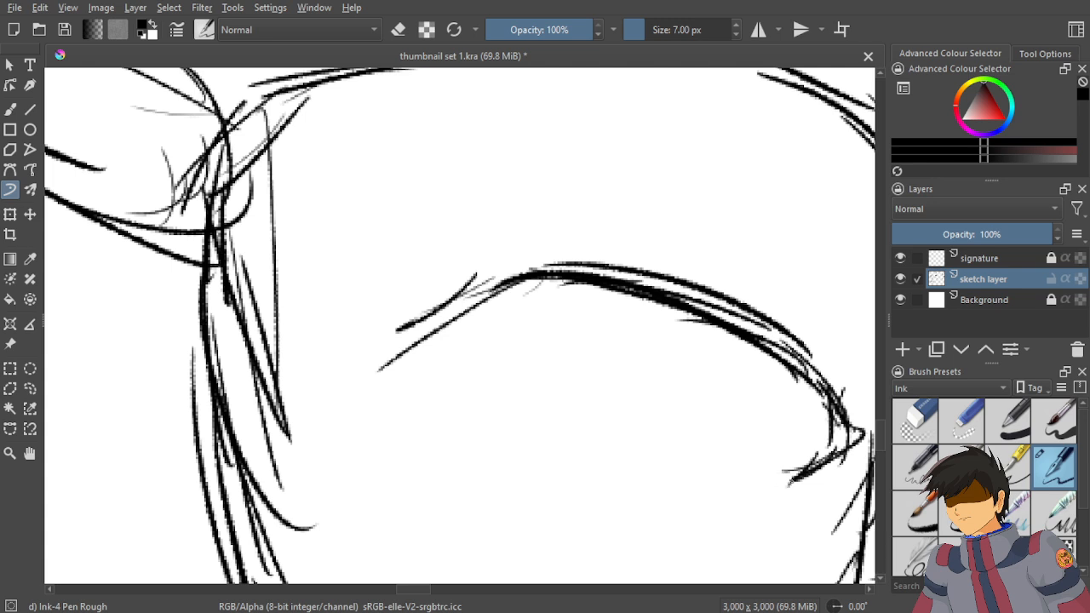
pyautogui.moveTo(579, 360); pyautogui.dragTo(788, 480)
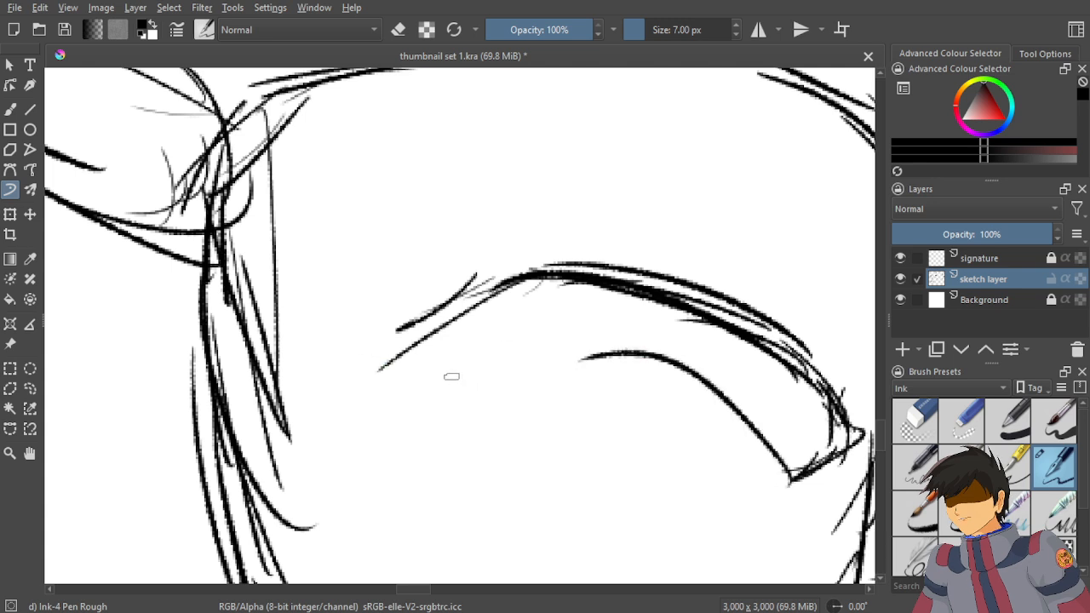
pyautogui.moveTo(440, 359)
pyautogui.mouseDown()
pyautogui.moveTo(659, 358)
pyautogui.moveTo(561, 347)
pyautogui.moveTo(588, 357)
pyautogui.mouseUp()
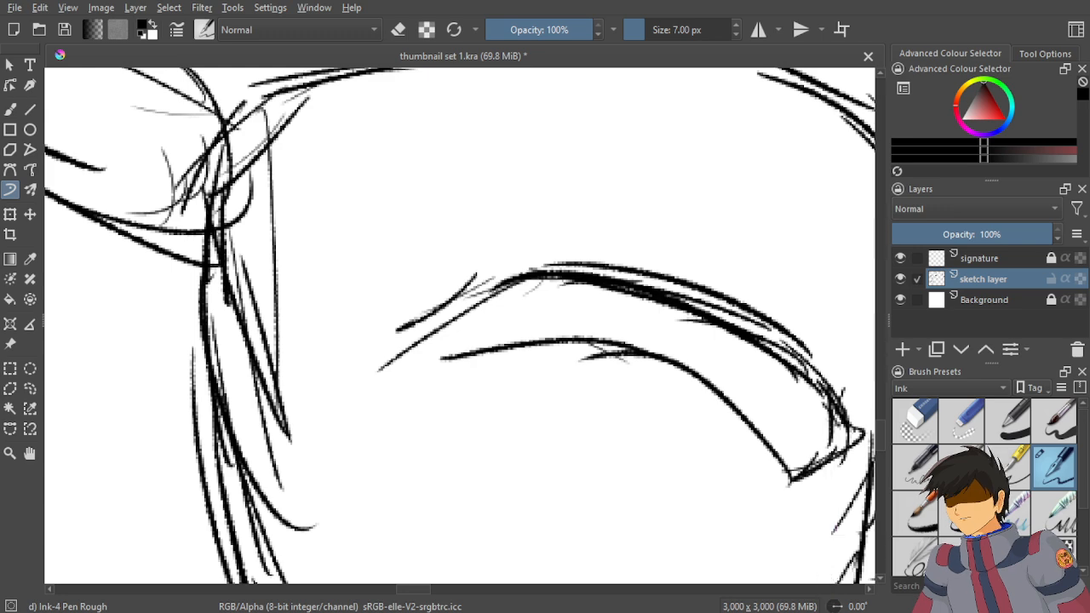
pyautogui.scroll(-10, 615, 392)
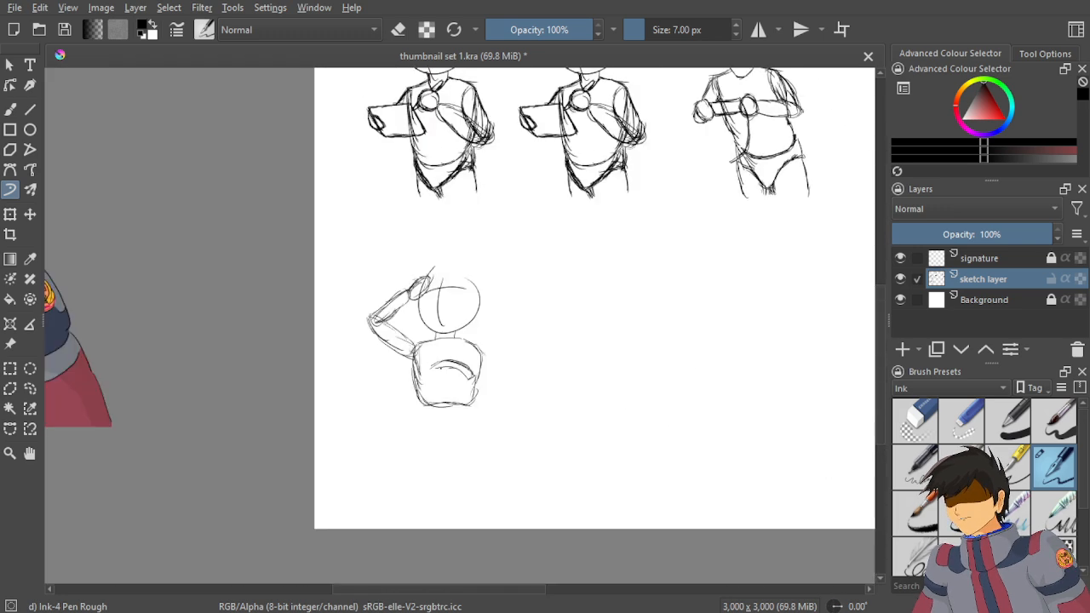
pyautogui.scroll(10, 567, 228)
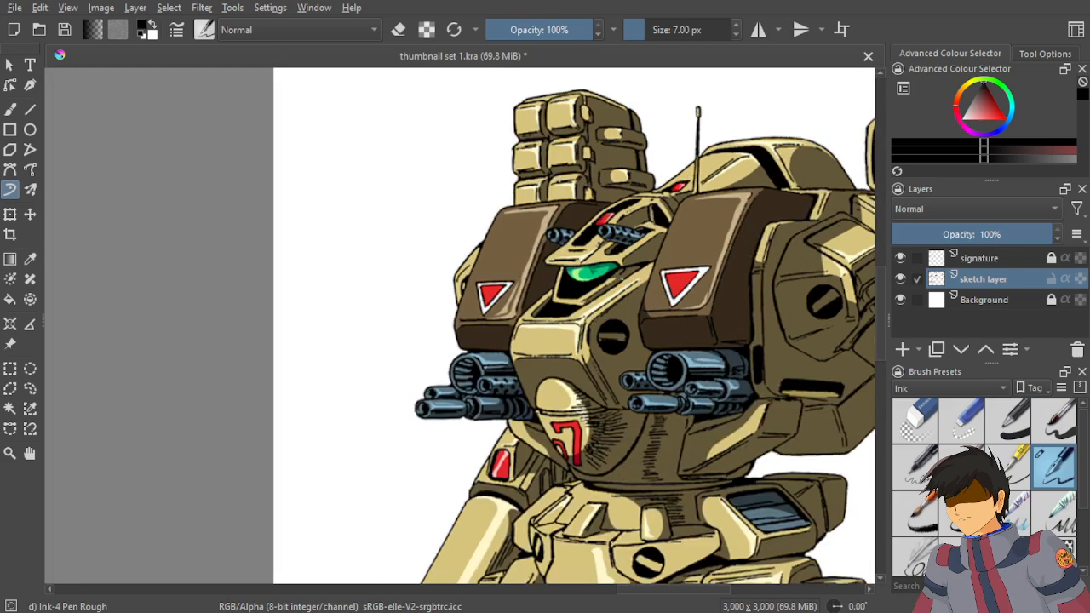
pyautogui.scroll(-5, 629, 236)
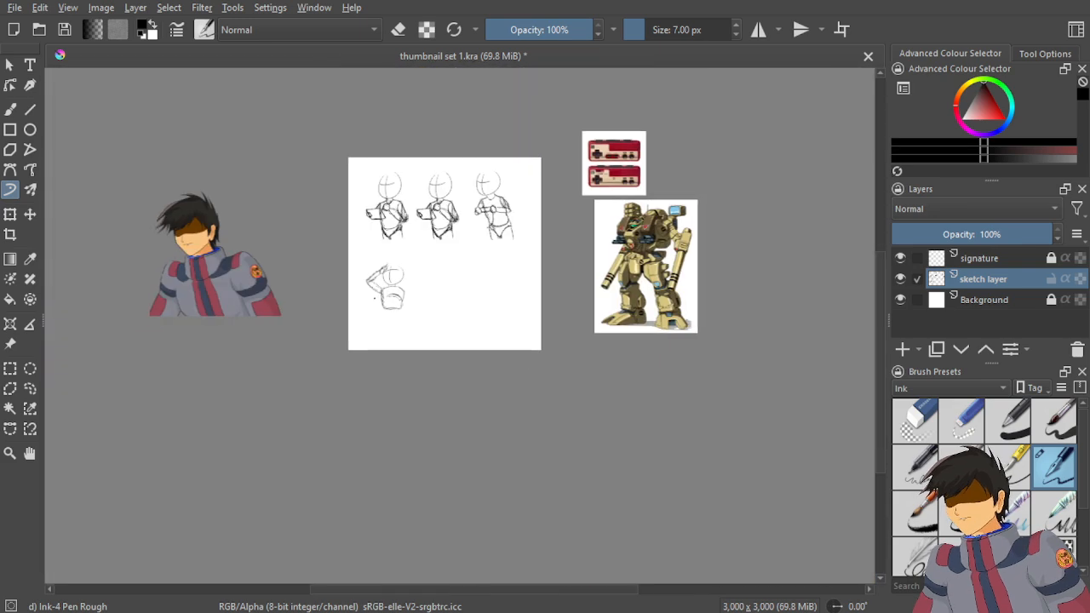
pyautogui.scroll(6, 414, 301)
pyautogui.scroll(2, 414, 301)
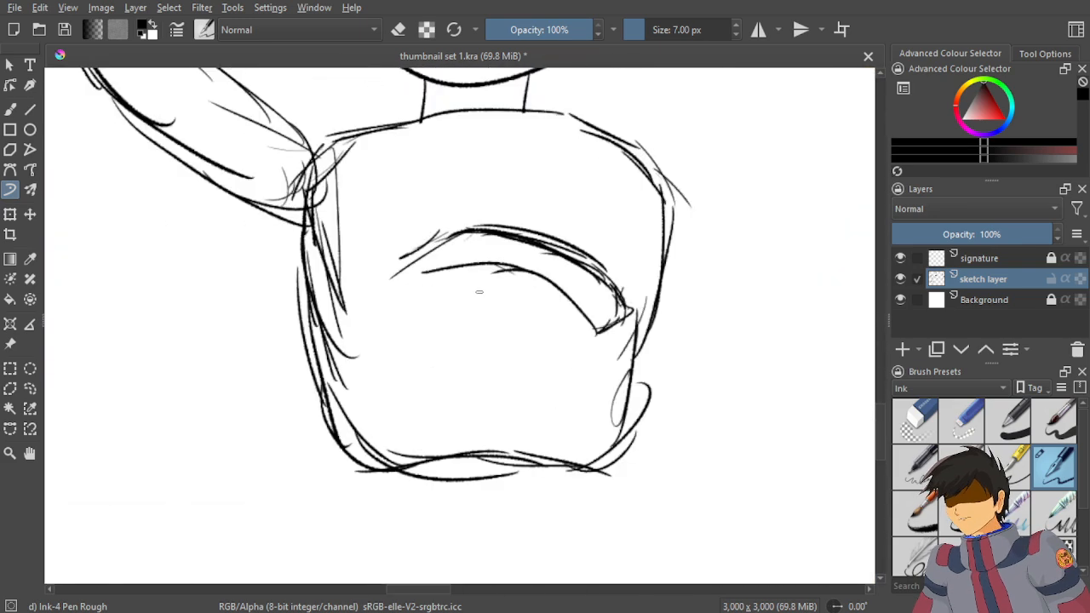
pyautogui.scroll(2, 479, 292)
pyautogui.hotkey('ctrl', 'z')
pyautogui.hotkey('ctrl', 'z')
# Sketch the lower edge of the curved chest band with short strokes, running left from its pointed right corner.
pyautogui.scroll(2, 613, 314)
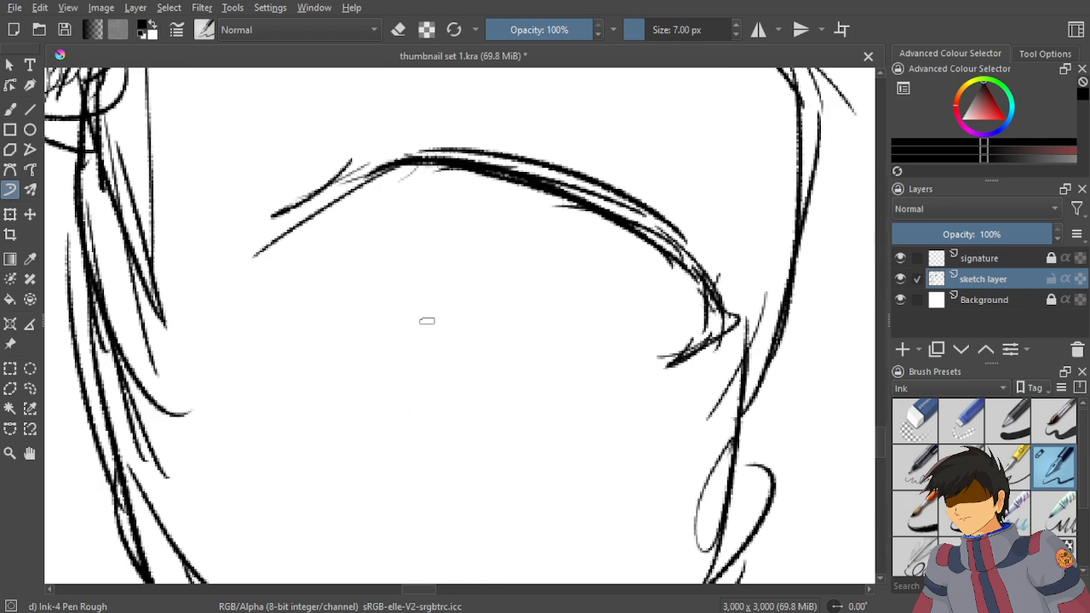
pyautogui.moveTo(664, 358); pyautogui.dragTo(592, 300)
pyautogui.moveTo(638, 335)
pyautogui.mouseDown()
pyautogui.moveTo(516, 286)
pyautogui.moveTo(630, 330)
pyautogui.mouseUp()
pyautogui.moveTo(562, 293)
pyautogui.mouseDown()
pyautogui.moveTo(657, 359)
pyautogui.moveTo(549, 290)
pyautogui.moveTo(442, 257)
pyautogui.mouseUp()
pyautogui.moveTo(521, 268); pyautogui.dragTo(459, 277)
pyautogui.moveTo(476, 257)
pyautogui.mouseDown()
pyautogui.moveTo(420, 259)
pyautogui.moveTo(414, 274)
pyautogui.mouseUp()
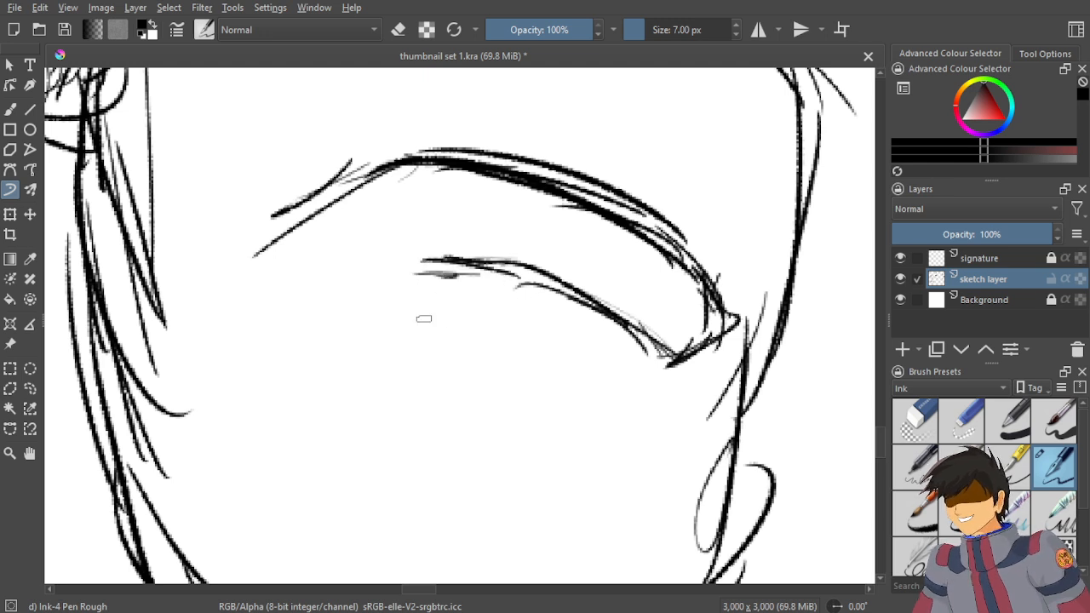
pyautogui.moveTo(320, 264)
pyautogui.mouseDown()
pyautogui.moveTo(448, 257)
pyautogui.moveTo(512, 274)
pyautogui.moveTo(584, 314)
pyautogui.mouseUp()
pyautogui.moveTo(674, 356)
pyautogui.mouseDown()
pyautogui.moveTo(616, 302)
pyautogui.moveTo(538, 288)
pyautogui.mouseUp()
# Examine the mech reference's torso and compare it with the saluting figure's chest band.
pyautogui.scroll(-8, 534, 275)
pyautogui.moveTo(624, 235); pyautogui.dragTo(480, 304)
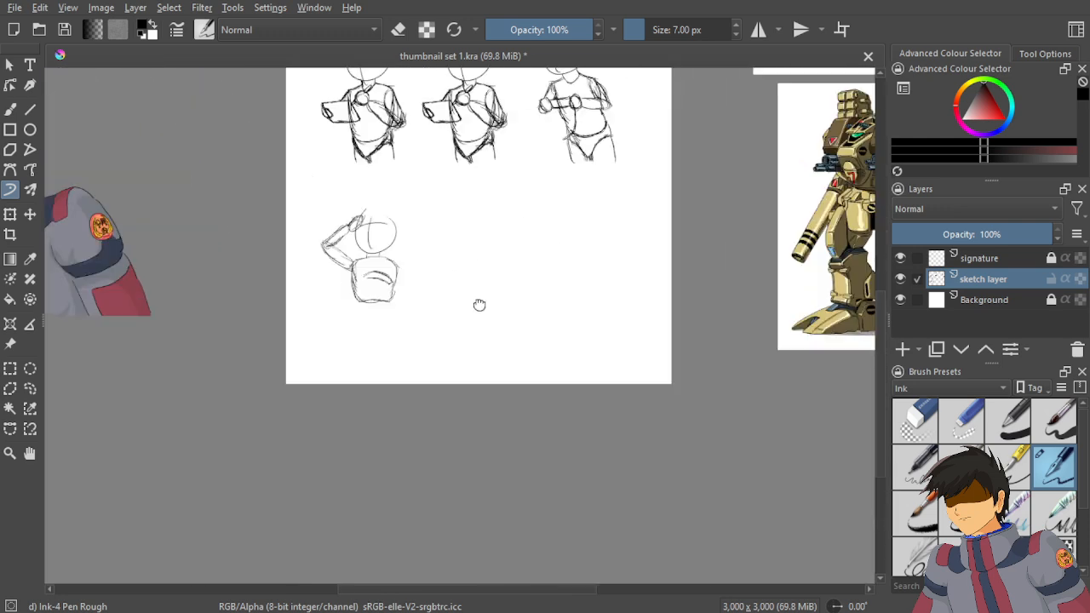
pyautogui.moveTo(793, 199); pyautogui.dragTo(528, 299)
pyautogui.scroll(2, 647, 267)
pyautogui.scroll(1, 531, 207)
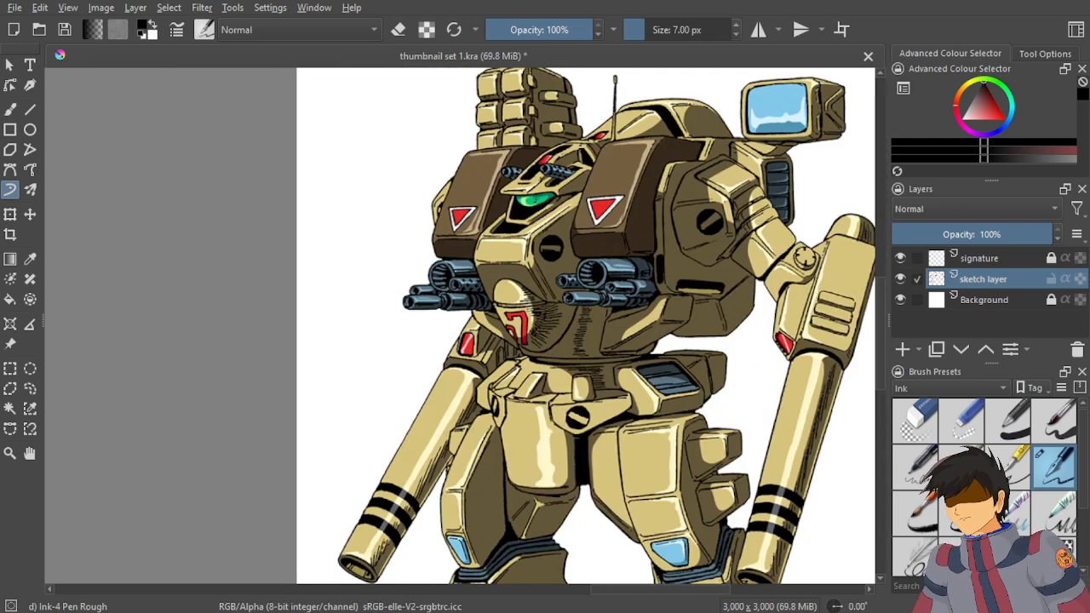
pyautogui.scroll(1, 523, 200)
pyautogui.scroll(-7, 523, 200)
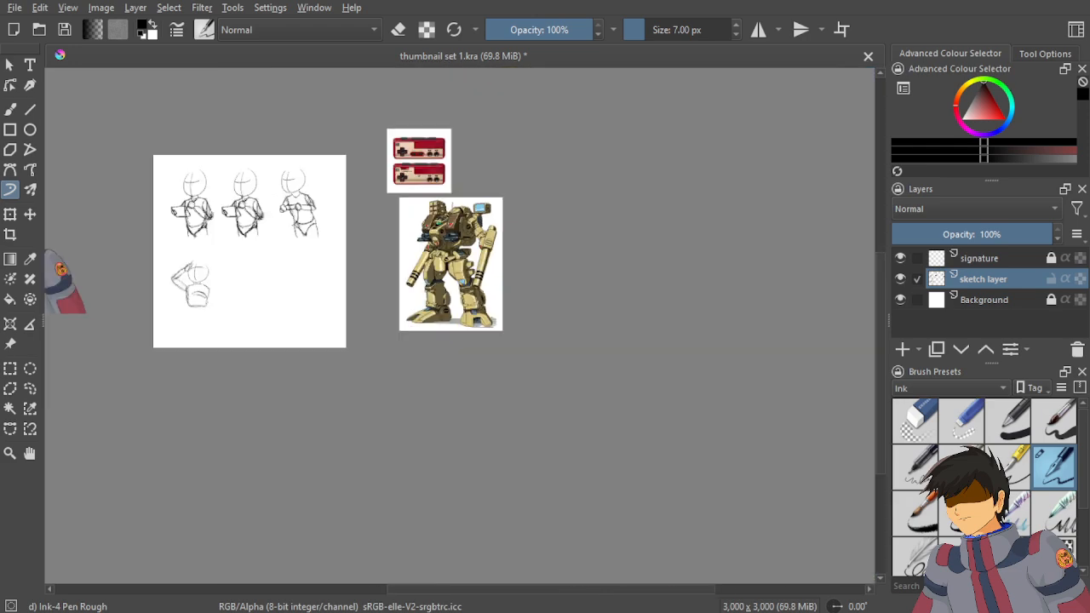
pyautogui.moveTo(357, 230); pyautogui.dragTo(616, 231)
pyautogui.scroll(5, 616, 231)
pyautogui.scroll(5, 422, 277)
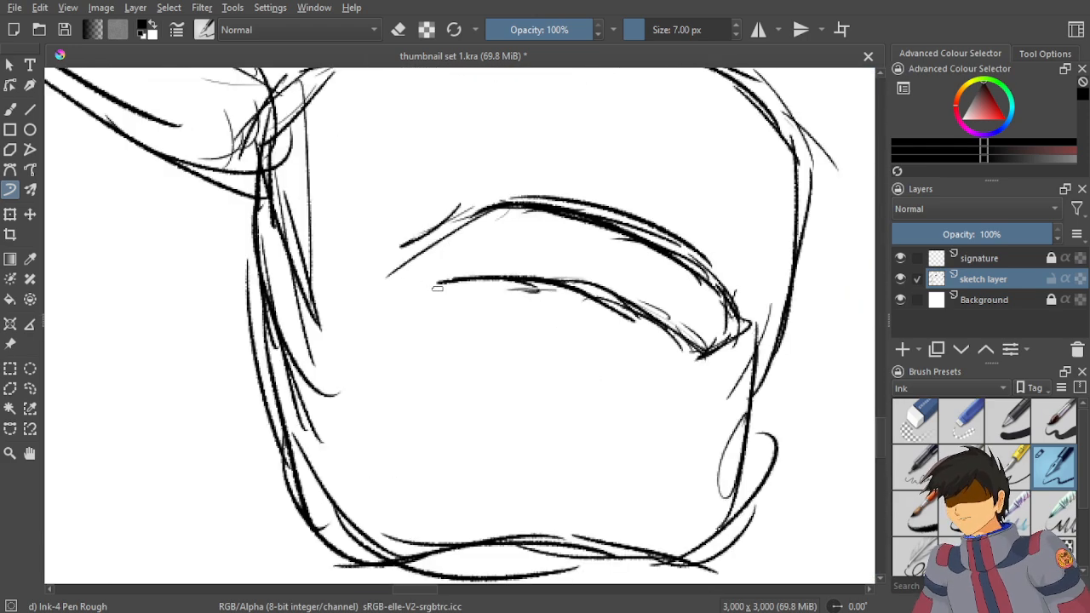
# Close the chest band's left end with a rounded, downturned stub and connect it to the upper edge.
pyautogui.moveTo(396, 286)
pyautogui.mouseDown()
pyautogui.moveTo(475, 286)
pyautogui.moveTo(449, 275)
pyautogui.moveTo(396, 286)
pyautogui.moveTo(392, 320)
pyautogui.moveTo(351, 337)
pyautogui.mouseUp()
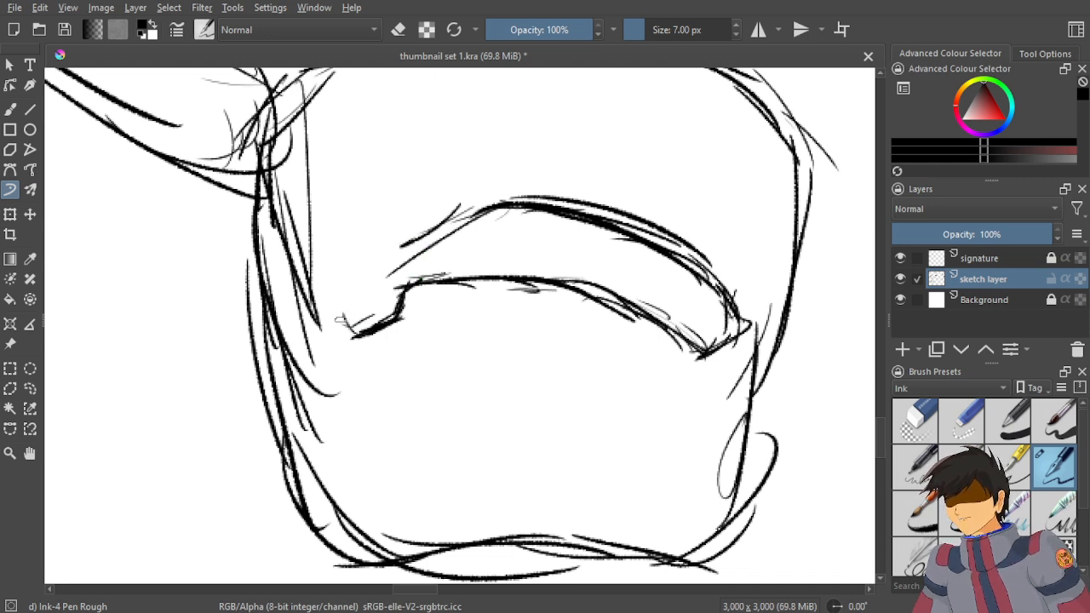
pyautogui.moveTo(340, 305); pyautogui.dragTo(347, 351)
pyautogui.moveTo(356, 286)
pyautogui.mouseDown()
pyautogui.moveTo(340, 332)
pyautogui.moveTo(340, 322)
pyautogui.mouseUp()
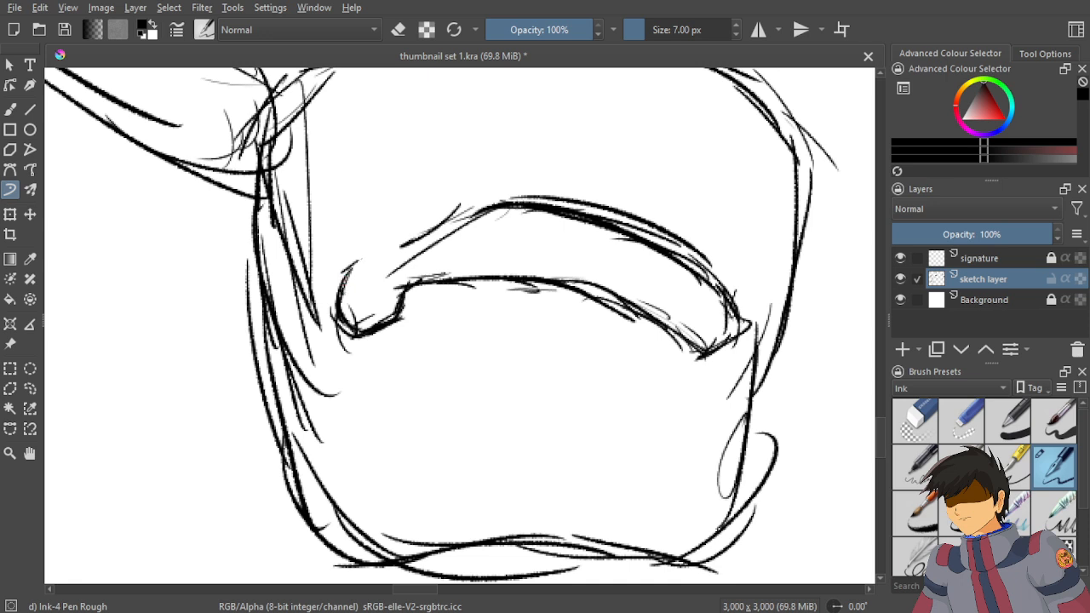
pyautogui.moveTo(361, 260); pyautogui.dragTo(419, 233)
pyautogui.moveTo(371, 259)
pyautogui.mouseDown()
pyautogui.moveTo(464, 193)
pyautogui.moveTo(422, 240)
pyautogui.moveTo(465, 201)
pyautogui.mouseUp()
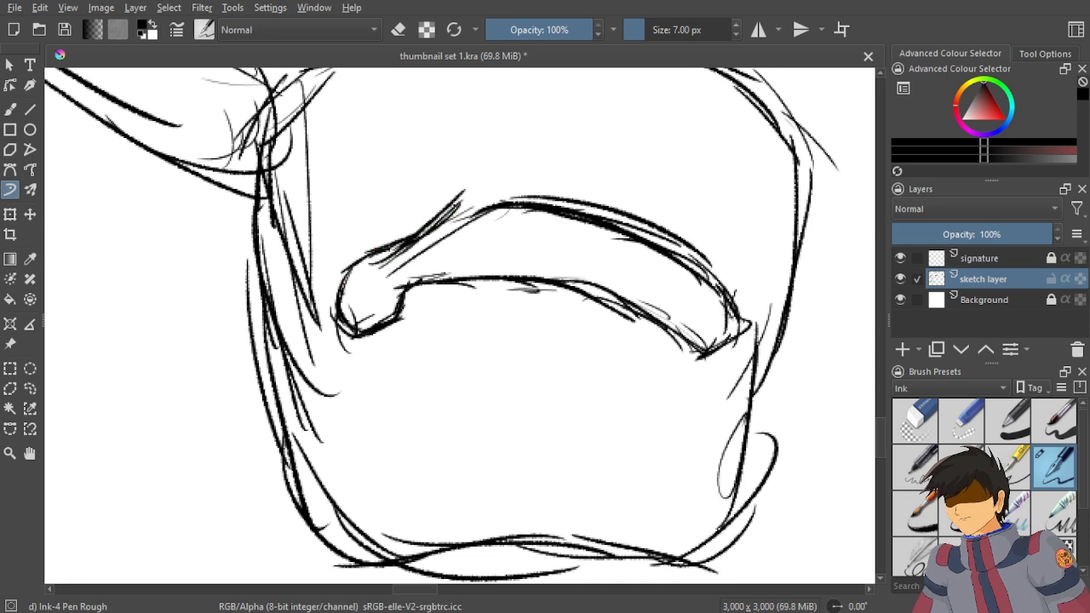
# Draw a slanted rod with a round tip rising from the band's left end and a small knob above its right end.
pyautogui.moveTo(407, 248); pyautogui.dragTo(502, 180)
pyautogui.moveTo(439, 226)
pyautogui.mouseDown()
pyautogui.moveTo(518, 168)
pyautogui.moveTo(447, 187)
pyautogui.moveTo(397, 240)
pyautogui.mouseUp()
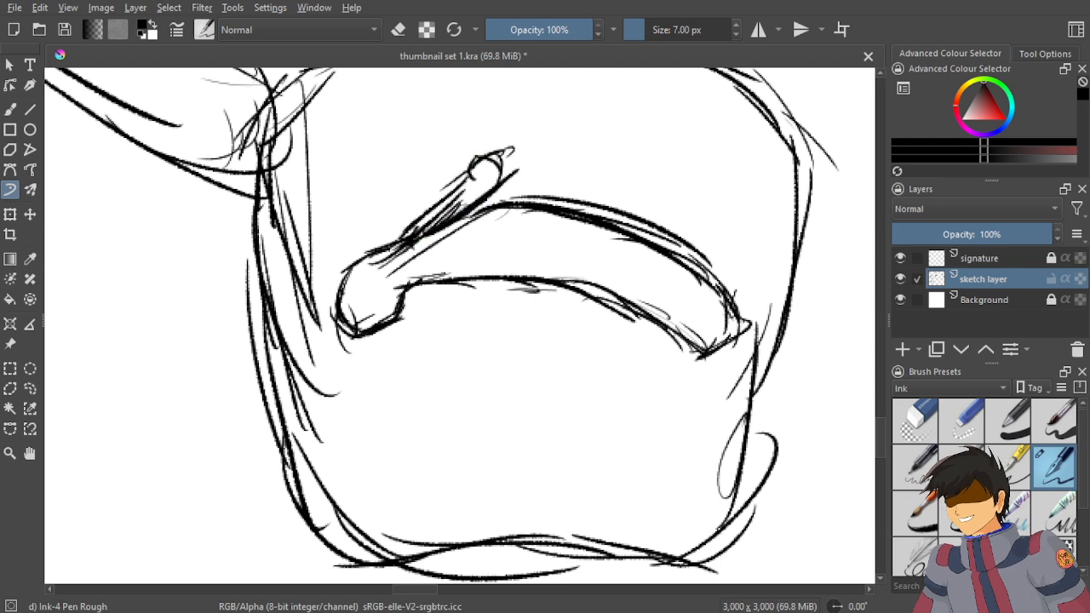
pyautogui.moveTo(456, 175); pyautogui.dragTo(387, 247)
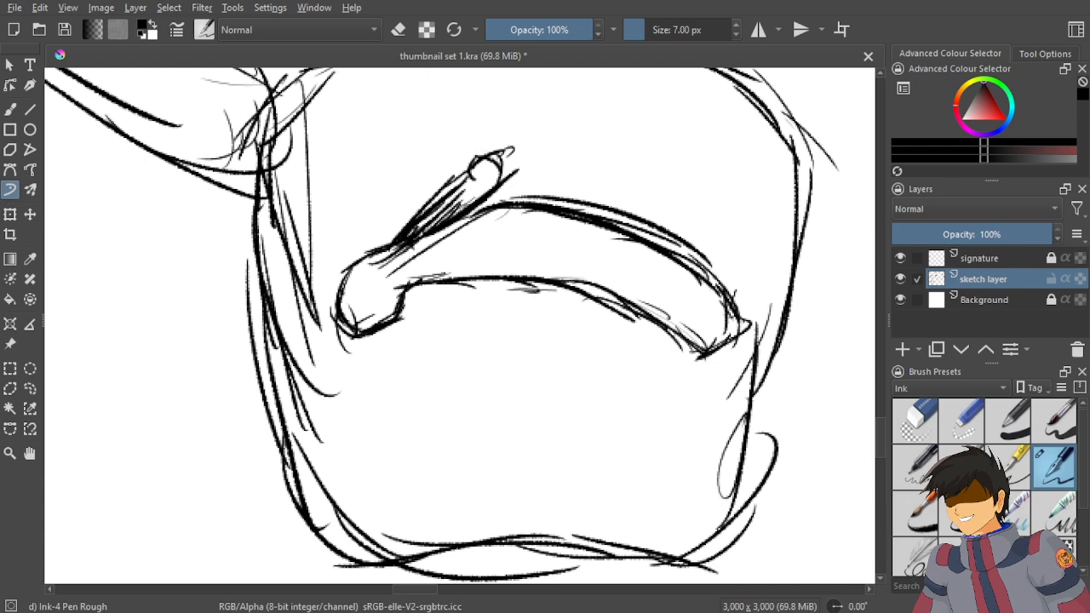
pyautogui.moveTo(508, 151)
pyautogui.mouseDown()
pyautogui.moveTo(488, 159)
pyautogui.moveTo(485, 178)
pyautogui.mouseUp()
pyautogui.moveTo(698, 240); pyautogui.dragTo(737, 247)
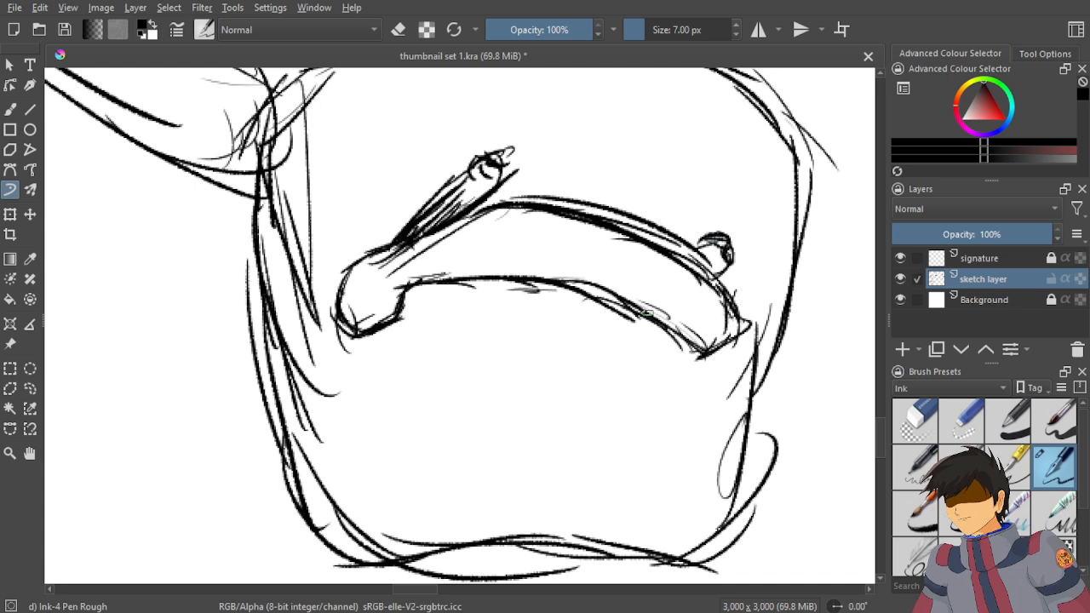
# Sketch a second curved band beneath the first, with a short right side, a lower edge and a rounded form under it.
pyautogui.moveTo(687, 353)
pyautogui.mouseDown()
pyautogui.moveTo(668, 412)
pyautogui.moveTo(683, 419)
pyautogui.mouseUp()
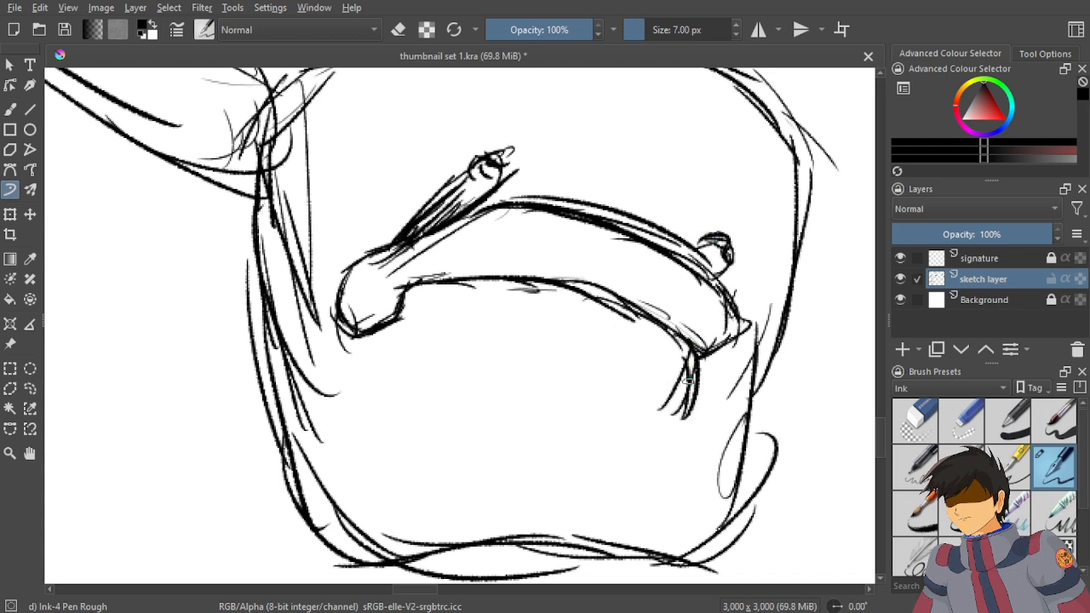
pyautogui.moveTo(689, 379)
pyautogui.mouseDown()
pyautogui.moveTo(669, 415)
pyautogui.moveTo(560, 402)
pyautogui.mouseUp()
pyautogui.moveTo(678, 429); pyautogui.dragTo(550, 417)
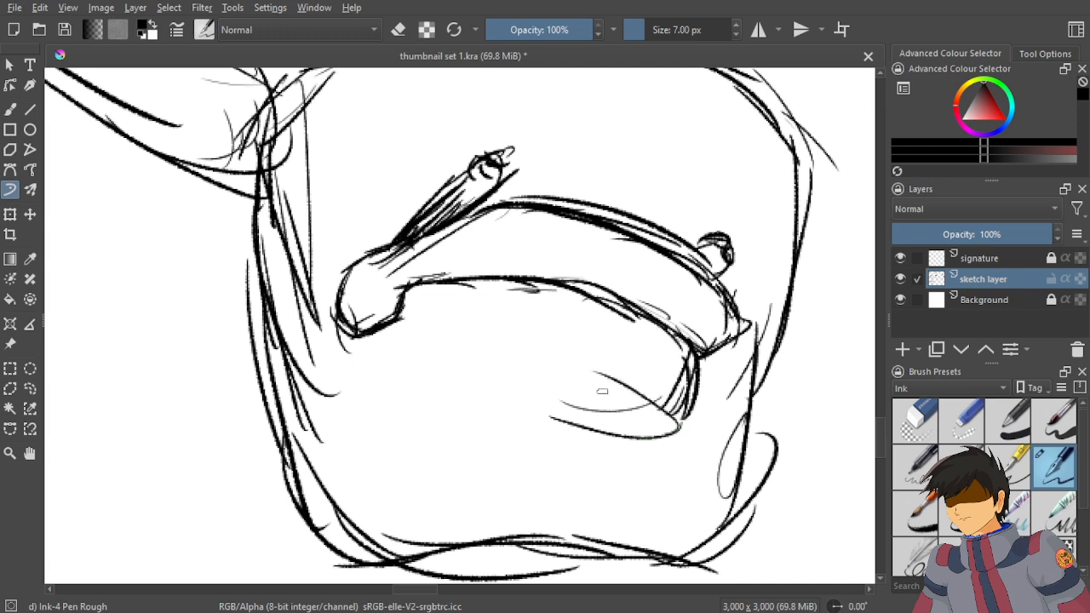
pyautogui.moveTo(577, 370); pyautogui.dragTo(739, 474)
pyautogui.moveTo(604, 377); pyautogui.dragTo(470, 373)
pyautogui.moveTo(556, 373)
pyautogui.mouseDown()
pyautogui.moveTo(395, 368)
pyautogui.moveTo(464, 356)
pyautogui.mouseUp()
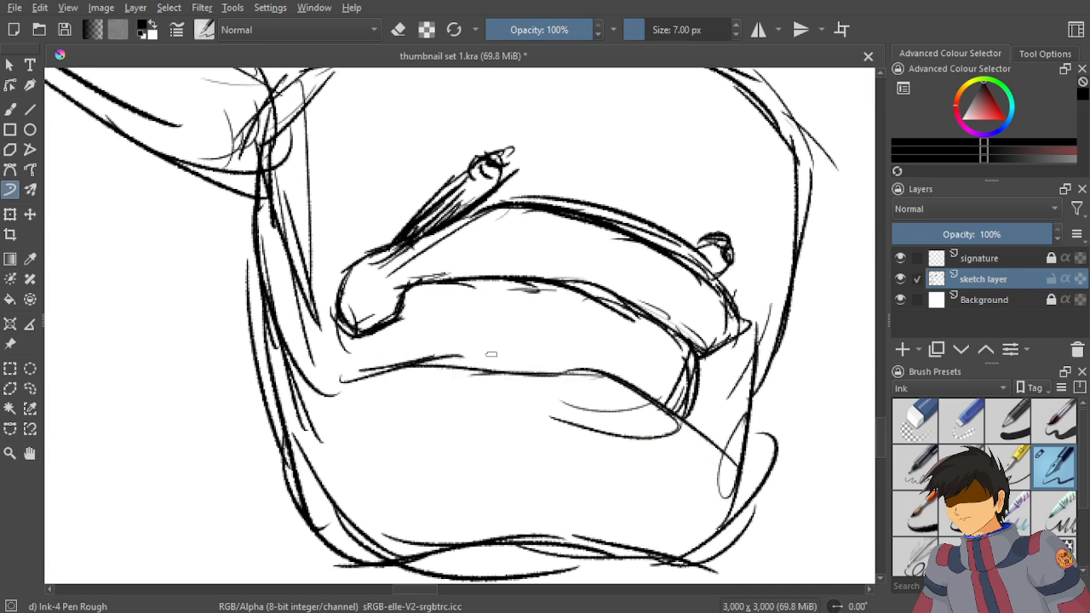
pyautogui.moveTo(609, 385)
pyautogui.mouseDown()
pyautogui.moveTo(720, 459)
pyautogui.moveTo(728, 482)
pyautogui.moveTo(611, 510)
pyautogui.mouseUp()
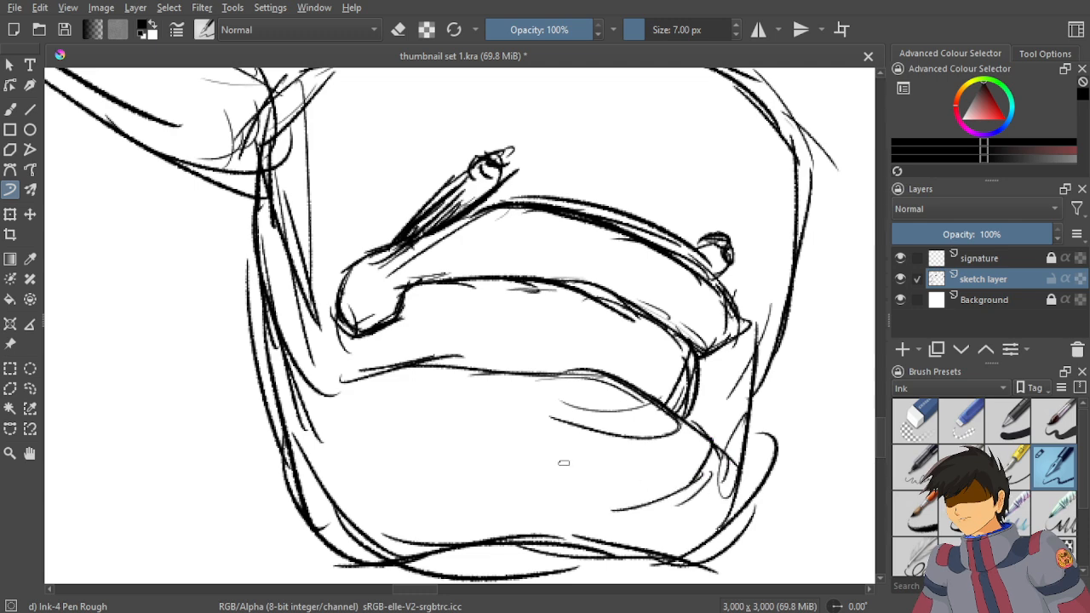
# Erase the torso's old lower outline around the bands with Eraser Circle, return to Ink-4 Pen Rough and save the document.
pyautogui.click(914, 420)
pyautogui.moveTo(813, 374)
pyautogui.mouseDown()
pyautogui.moveTo(749, 281)
pyautogui.moveTo(700, 275)
pyautogui.moveTo(696, 372)
pyautogui.moveTo(596, 459)
pyautogui.moveTo(338, 470)
pyautogui.moveTo(178, 384)
pyautogui.moveTo(221, 360)
pyautogui.moveTo(233, 244)
pyautogui.moveTo(207, 297)
pyautogui.moveTo(210, 286)
pyautogui.mouseUp()
pyautogui.scroll(-6, 210, 289)
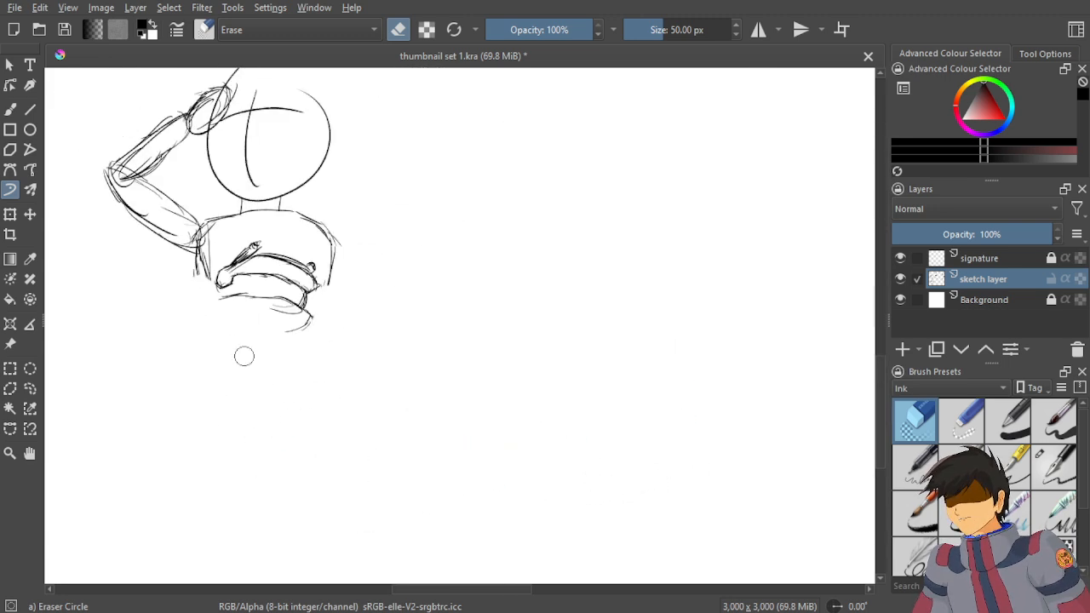
pyautogui.moveTo(696, 334); pyautogui.dragTo(141, 354)
pyautogui.click(1049, 466)
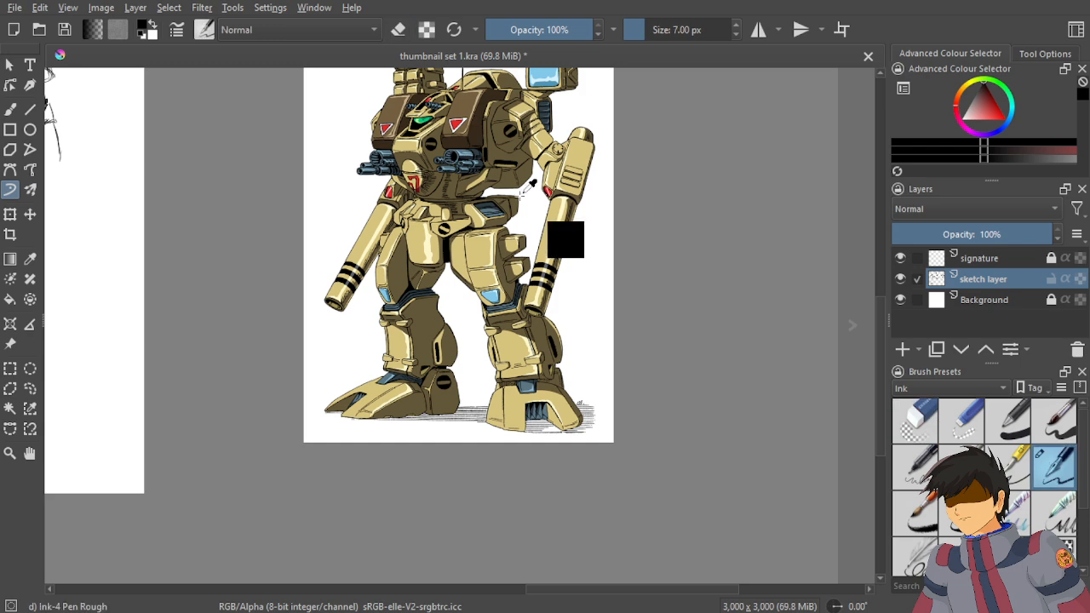
pyautogui.hotkey('ctrl', 's')
# Sketch a line below the torso bands that runs right and bends diagonally downward.
pyautogui.moveTo(332, 323); pyautogui.dragTo(776, 241)
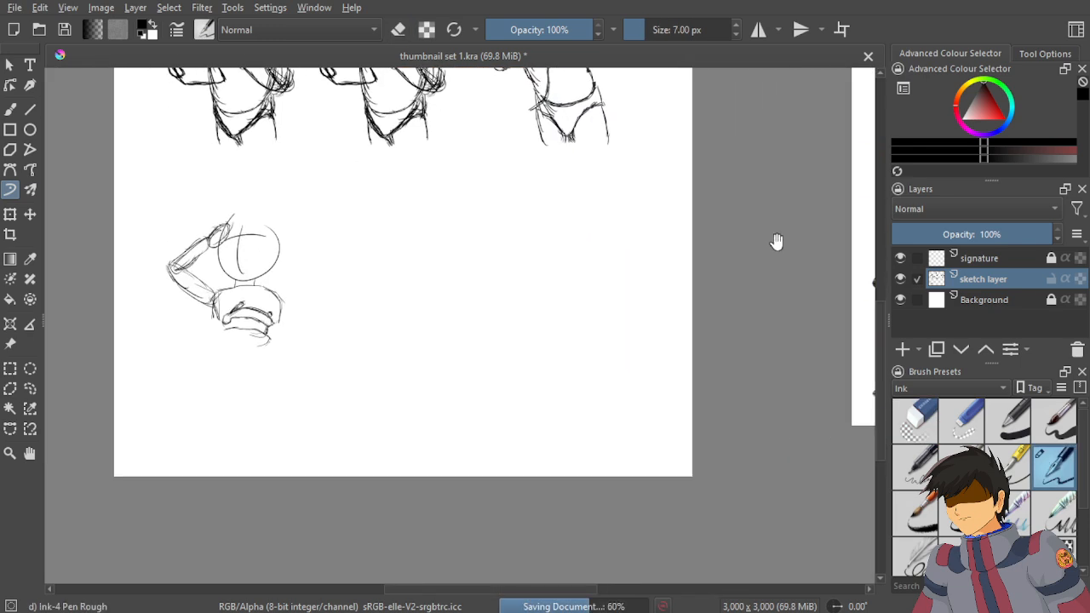
pyautogui.moveTo(181, 354); pyautogui.dragTo(313, 325)
pyautogui.scroll(3, 313, 324)
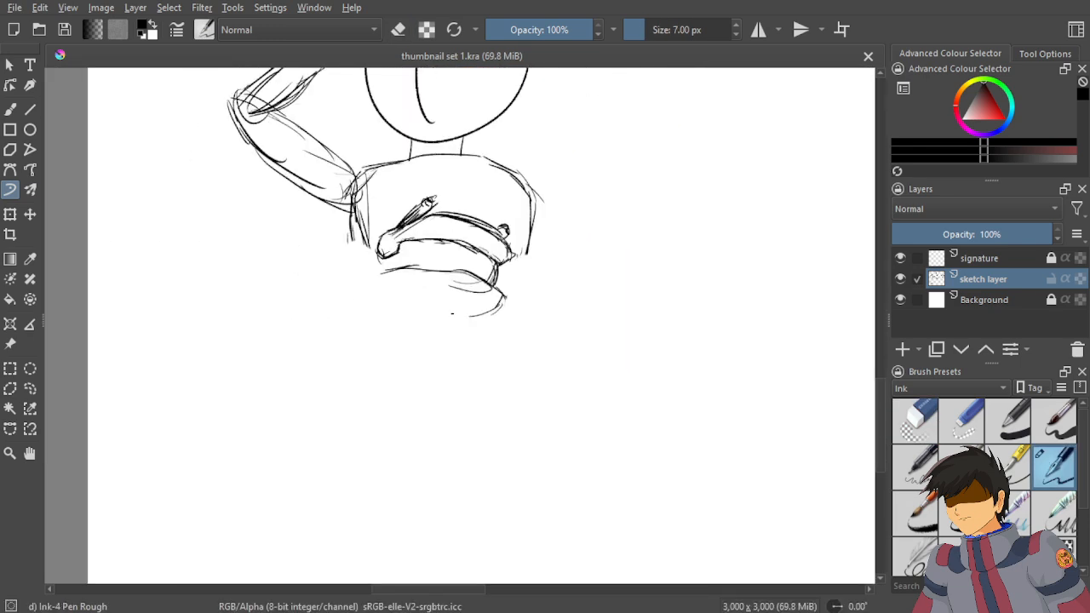
pyautogui.moveTo(498, 321); pyautogui.dragTo(538, 322)
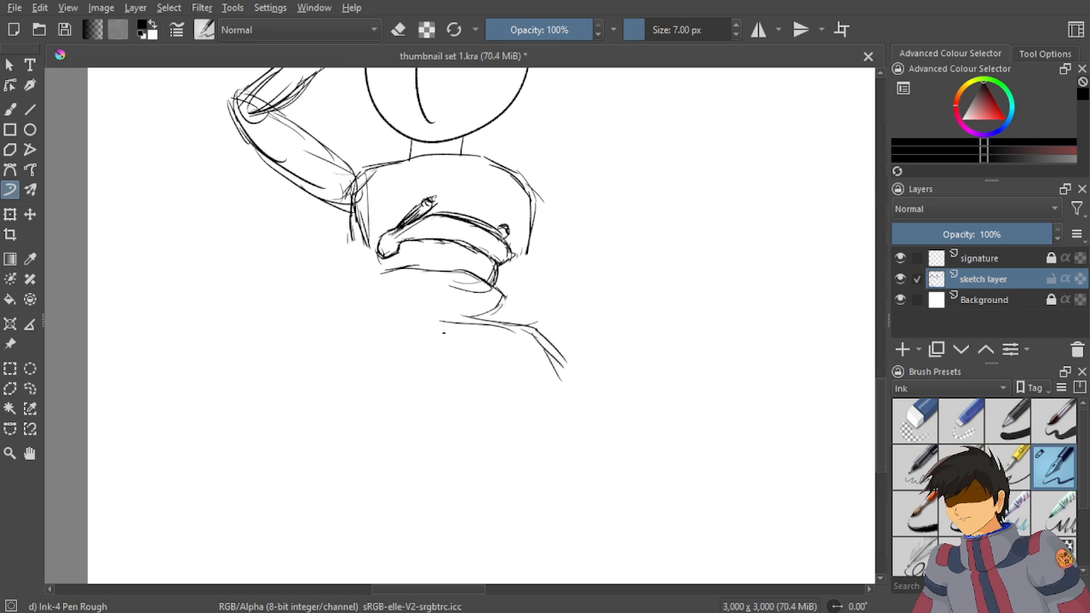
# Compare the saluting figure's proportions with the mech reference, the other thumbnails and the armoured character.
pyautogui.scroll(-5, 444, 332)
pyautogui.scroll(6, 508, 309)
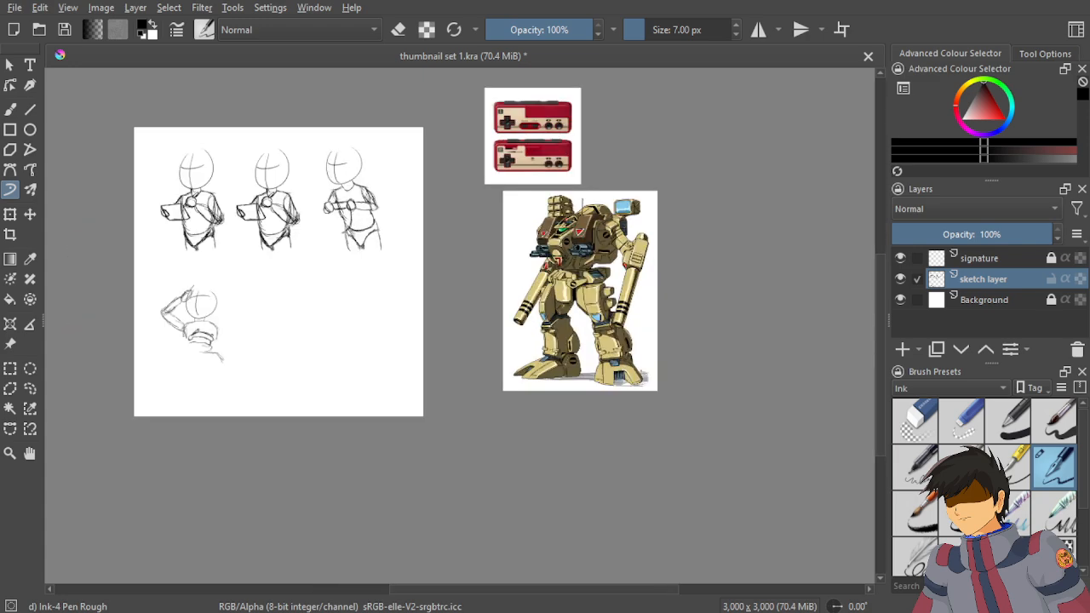
pyautogui.scroll(-4, 423, 302)
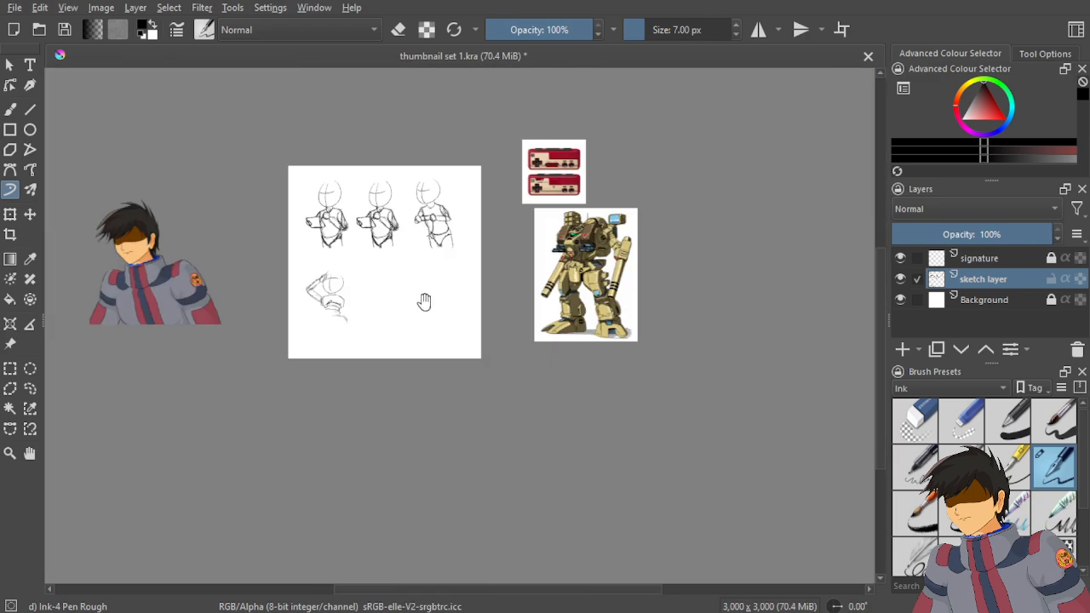
pyautogui.scroll(5, 479, 318)
pyautogui.scroll(-4, 443, 323)
pyautogui.scroll(5, 477, 221)
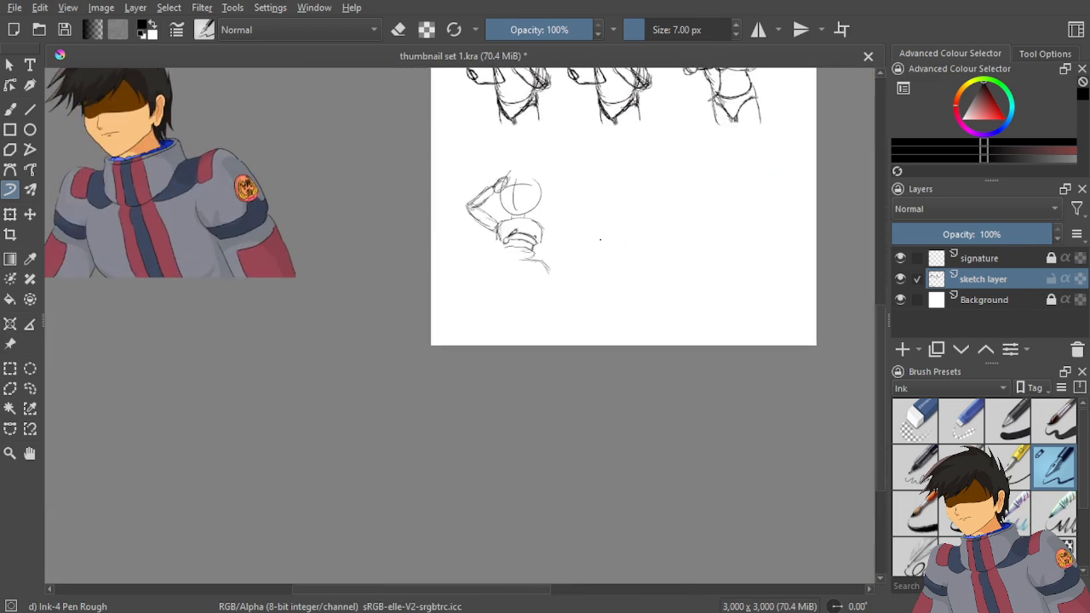
pyautogui.scroll(1, 515, 231)
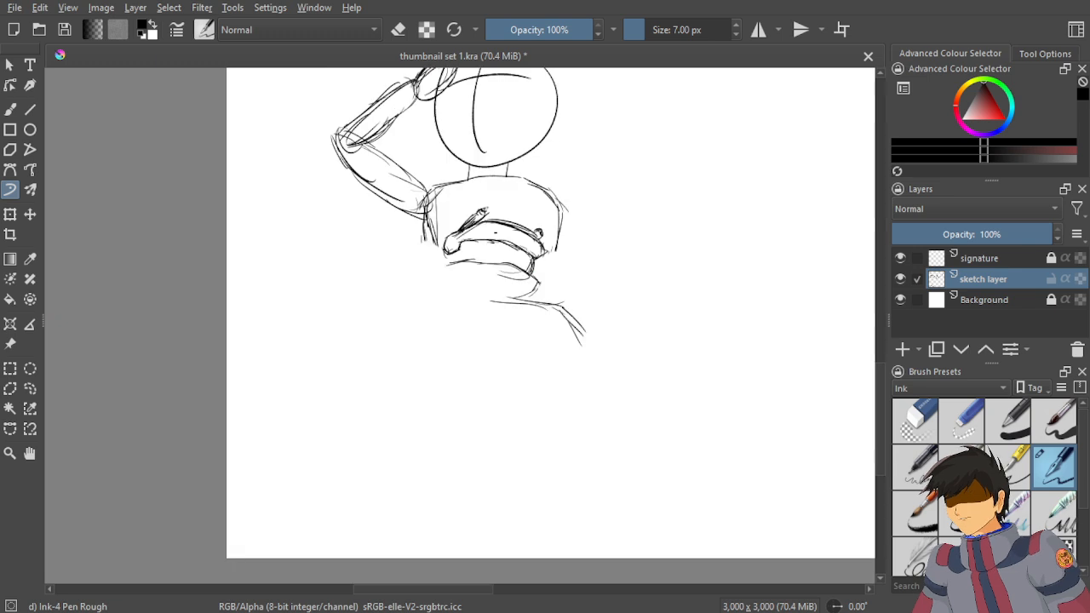
pyautogui.scroll(1, 515, 231)
pyautogui.scroll(-2, 545, 204)
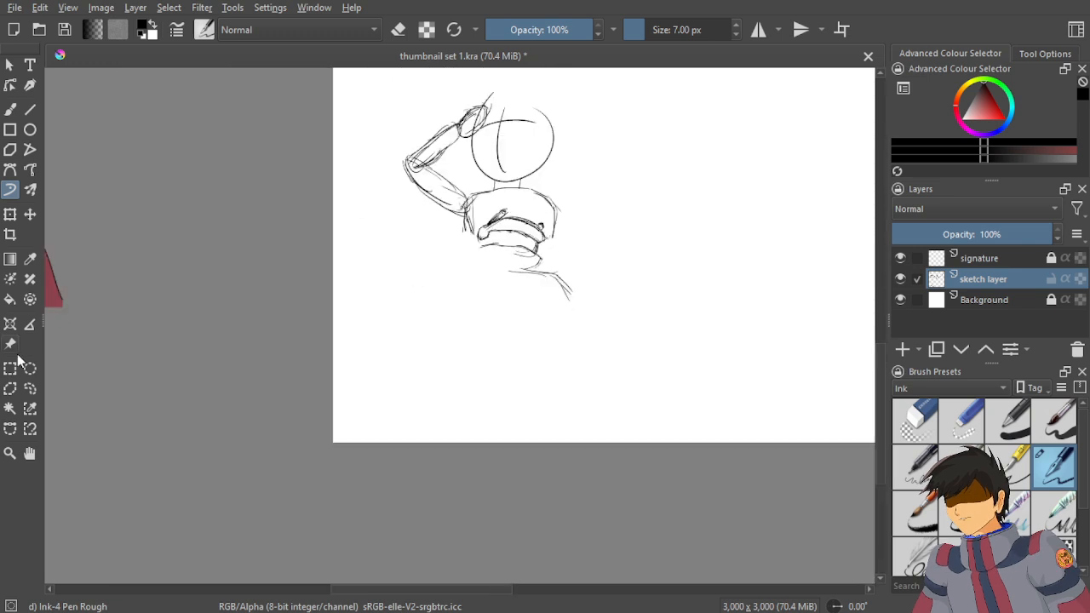
# Select the chest bands, rod, knob and bent line below them with a freehand selection, leaving out the torso outline.
pyautogui.click(30, 388)
pyautogui.scroll(2, 512, 189)
pyautogui.scroll(1, 547, 315)
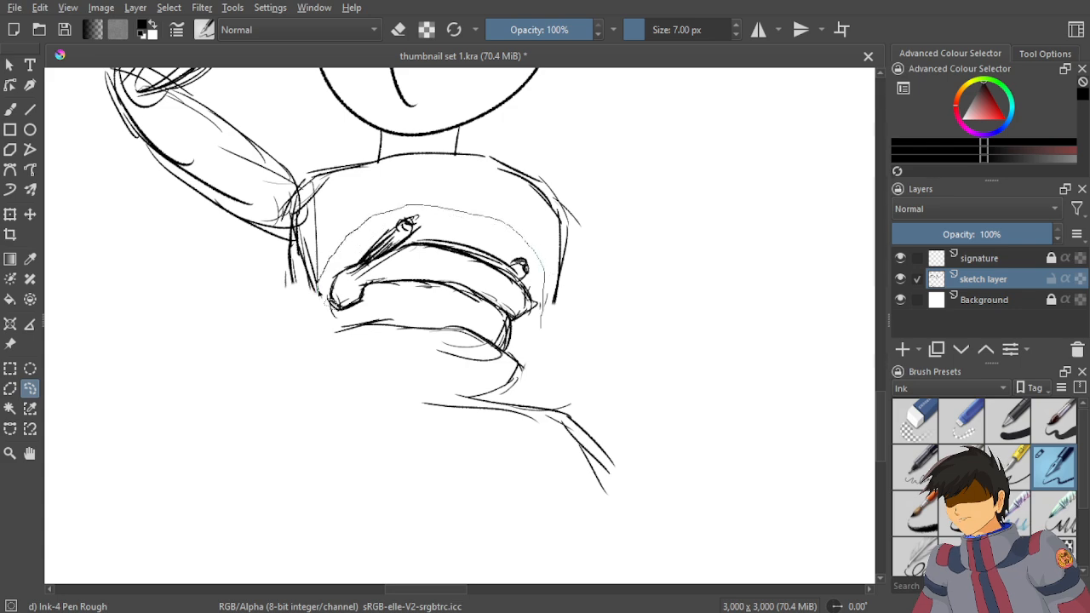
pyautogui.moveTo(320, 293)
pyautogui.mouseDown()
pyautogui.moveTo(344, 385)
pyautogui.moveTo(417, 439)
pyautogui.moveTo(545, 485)
pyautogui.moveTo(672, 510)
pyautogui.moveTo(638, 424)
pyautogui.moveTo(549, 362)
pyautogui.mouseUp()
pyautogui.scroll(4, 277, 298)
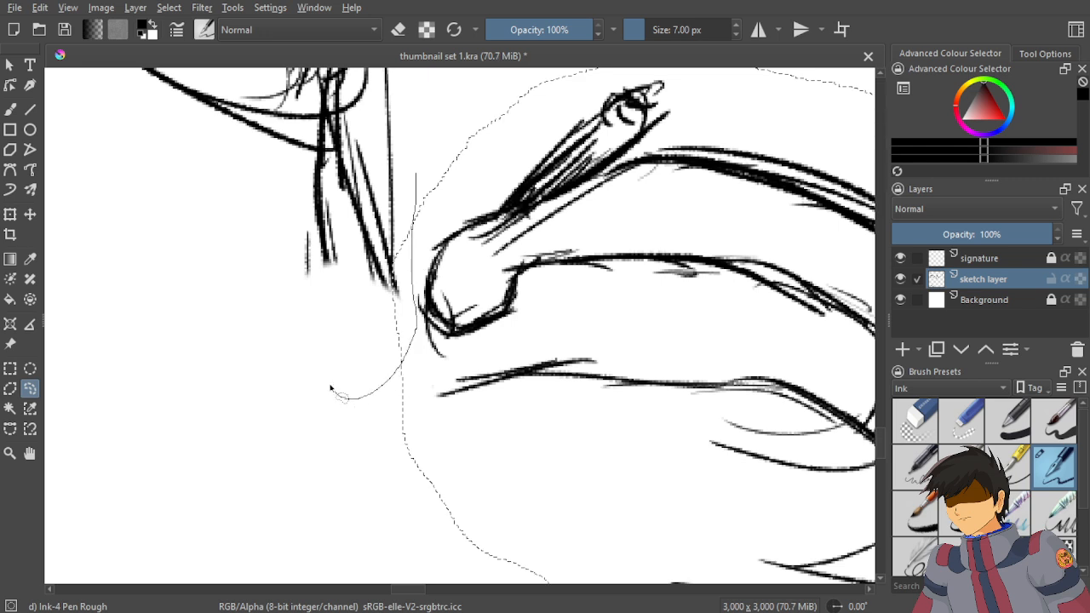
pyautogui.scroll(-4, 332, 304)
pyautogui.moveTo(309, 361)
pyautogui.mouseDown()
pyautogui.moveTo(385, 331)
pyautogui.moveTo(378, 324)
pyautogui.mouseUp()
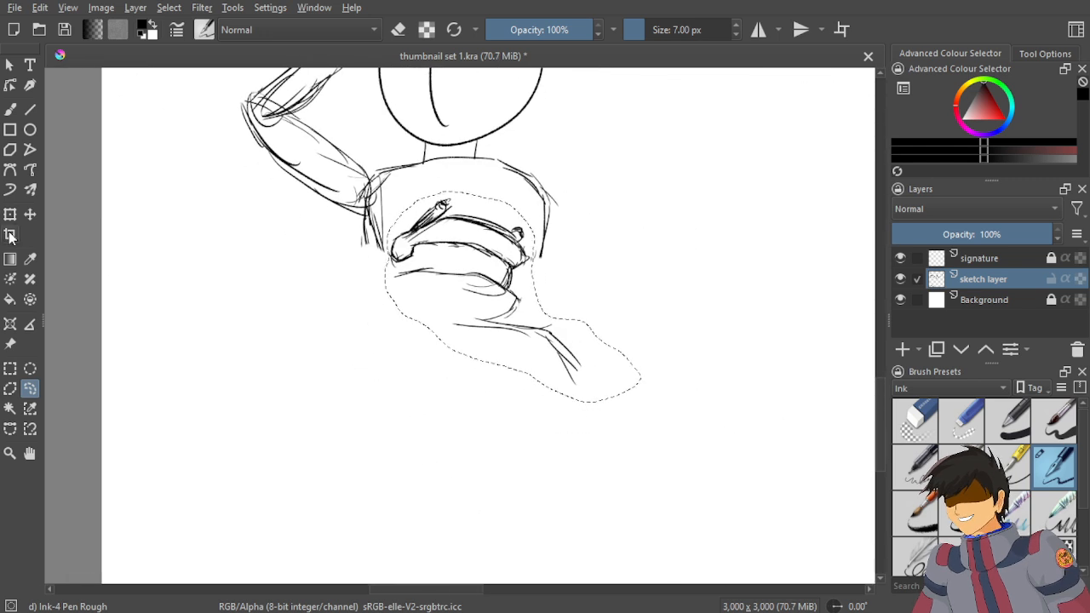
# Enlarge the selected chest bands and bent line, move them up and left onto the torso outline, apply the transform and deselect.
pyautogui.click(11, 214)
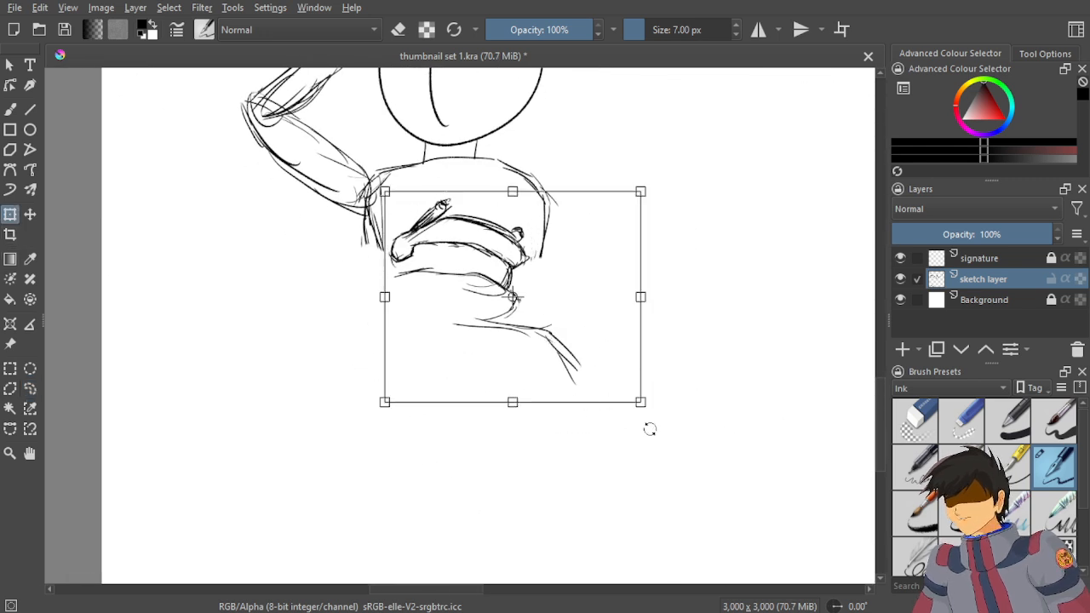
pyautogui.moveTo(640, 402); pyautogui.dragTo(675, 441)
pyautogui.moveTo(431, 316)
pyautogui.mouseDown()
pyautogui.moveTo(465, 336)
pyautogui.moveTo(446, 336)
pyautogui.moveTo(455, 343)
pyautogui.moveTo(457, 318)
pyautogui.moveTo(455, 335)
pyautogui.mouseUp()
pyautogui.scroll(-2, 427, 350)
pyautogui.scroll(2, 475, 364)
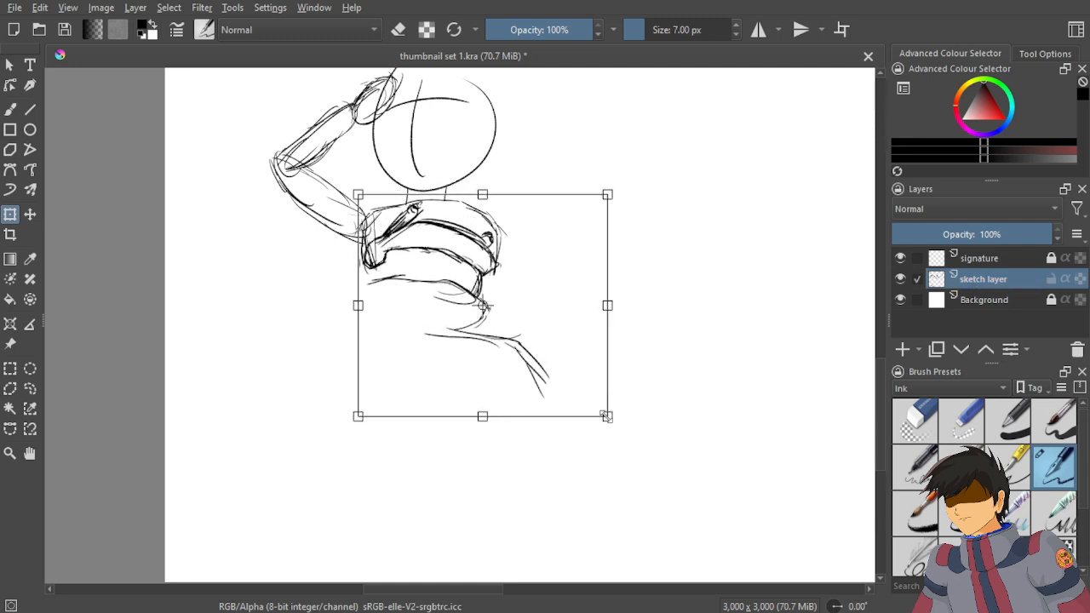
pyautogui.moveTo(605, 416); pyautogui.dragTo(615, 423)
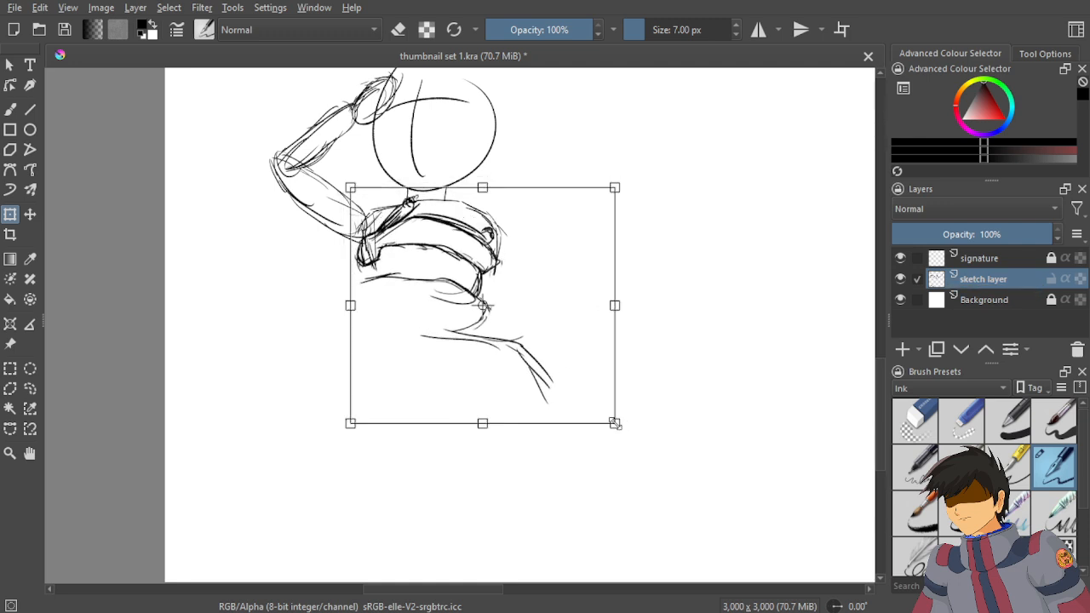
pyautogui.press('Return')
pyautogui.click(30, 388)
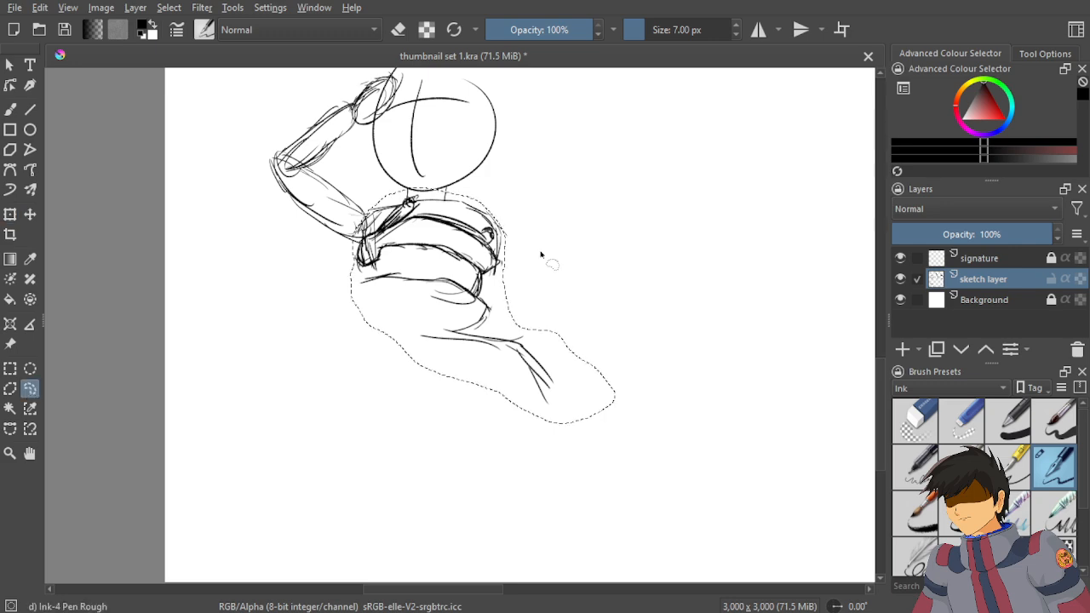
pyautogui.click(458, 284)
# Switch back to the Dynamic Brush tool and save the document.
pyautogui.click(10, 190)
pyautogui.press('-')
pyautogui.press('-')
pyautogui.press('-')
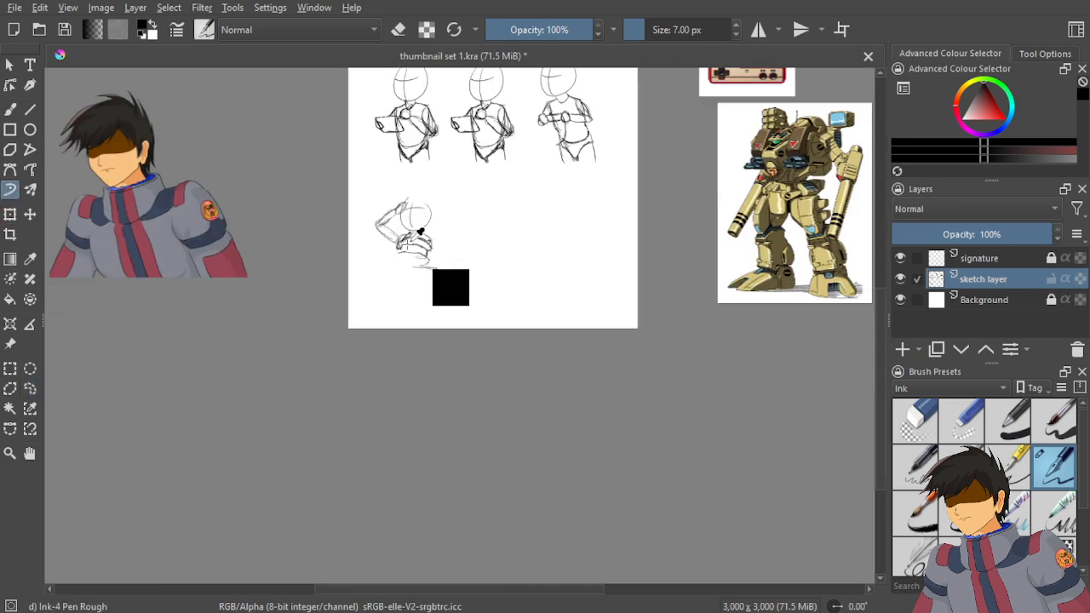
pyautogui.hotkey('ctrl', 's')
# Extend the bent hip line below the torso leftward and sketch a side line sloping down and outward from its left end.
pyautogui.moveTo(559, 226); pyautogui.dragTo(423, 232)
pyautogui.scroll(2, 623, 200)
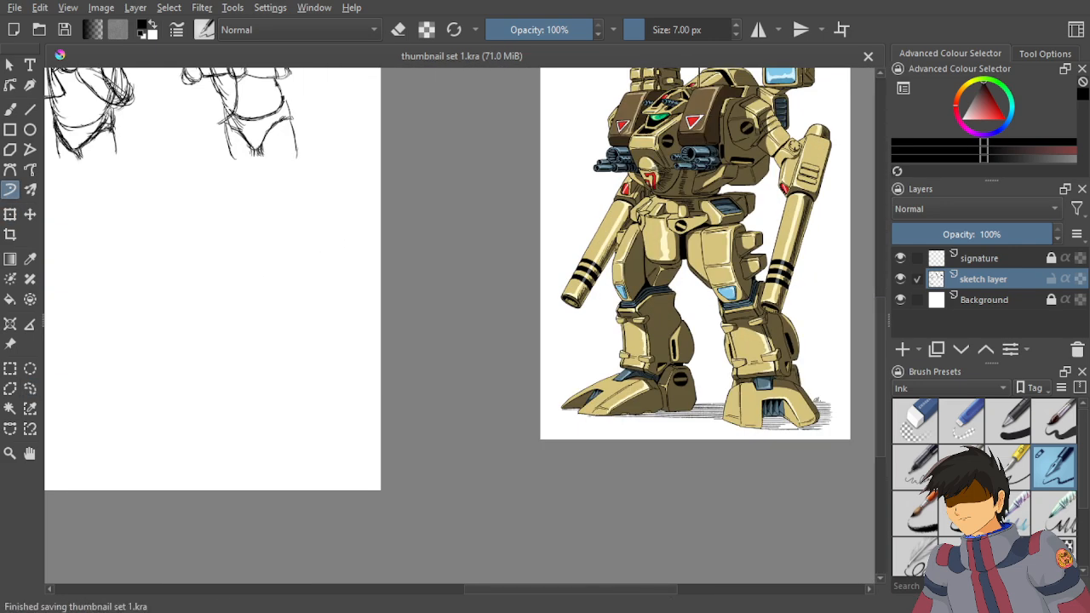
pyautogui.scroll(-2, 645, 177)
pyautogui.moveTo(402, 269); pyautogui.dragTo(536, 240)
pyautogui.scroll(2, 456, 230)
pyautogui.scroll(-2, 410, 255)
pyautogui.scroll(4, 410, 257)
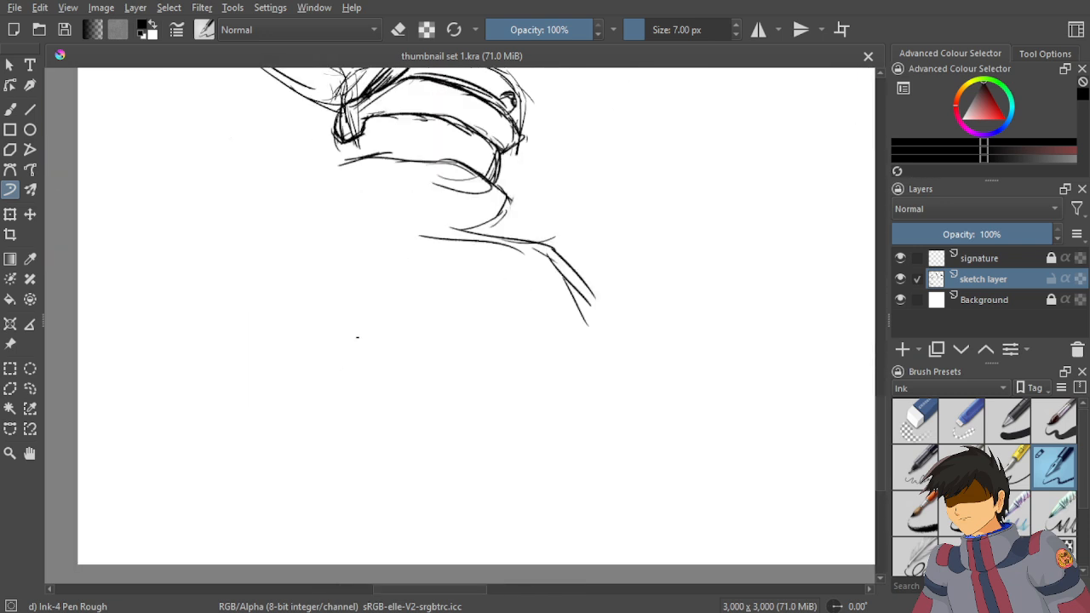
pyautogui.click(430, 226)
pyautogui.moveTo(295, 227); pyautogui.dragTo(426, 234)
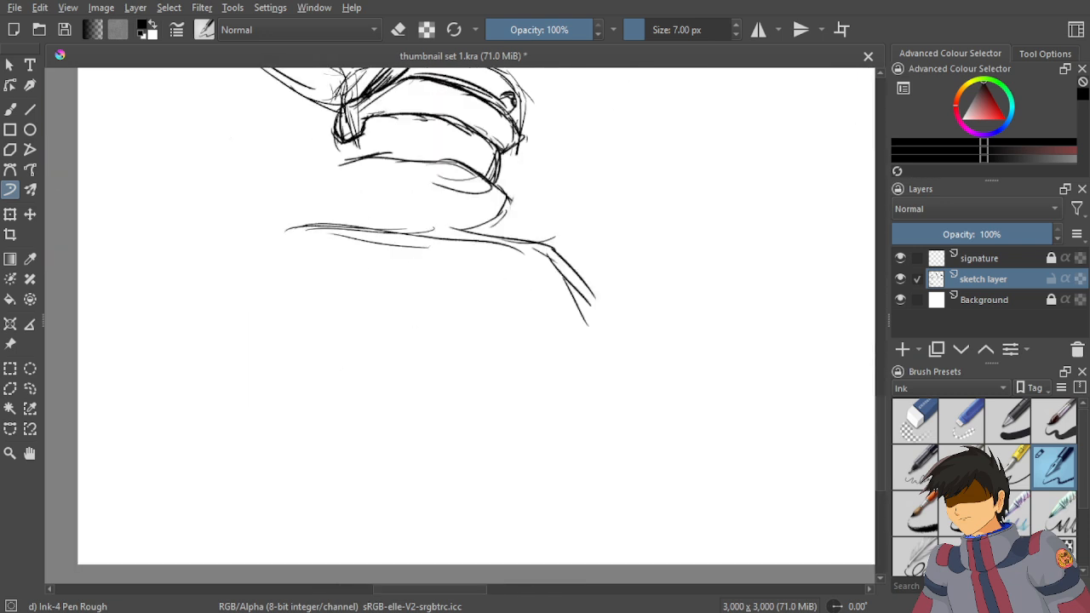
pyautogui.moveTo(281, 229)
pyautogui.mouseDown()
pyautogui.moveTo(246, 229)
pyautogui.moveTo(228, 311)
pyautogui.moveTo(253, 289)
pyautogui.mouseUp()
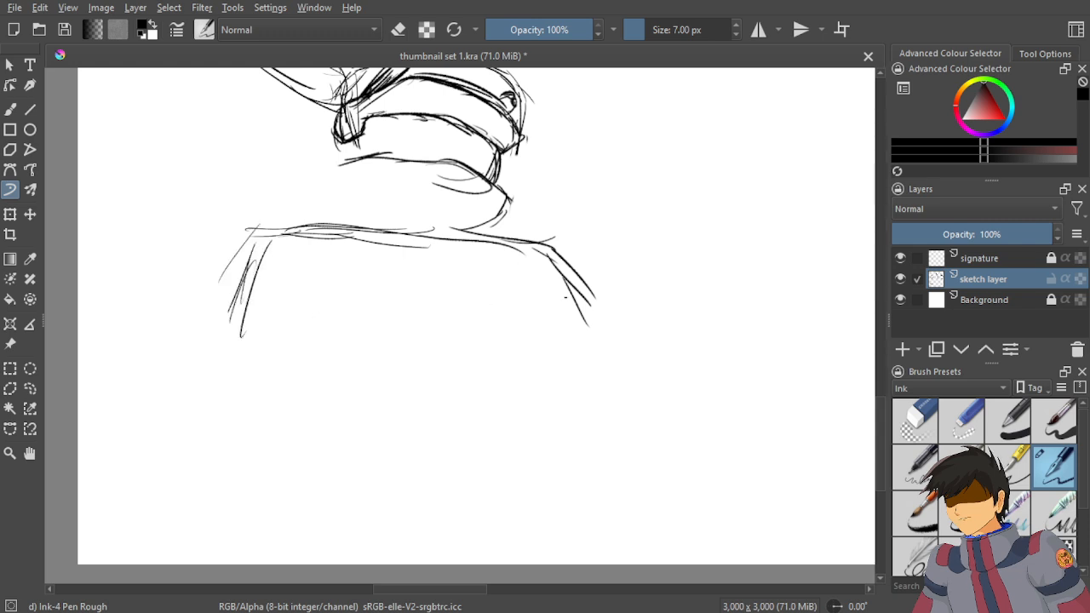
# Lengthen the hip shape's right side downward and add lower edges angling inward on both sides with repeated strokes.
pyautogui.moveTo(549, 251); pyautogui.dragTo(604, 336)
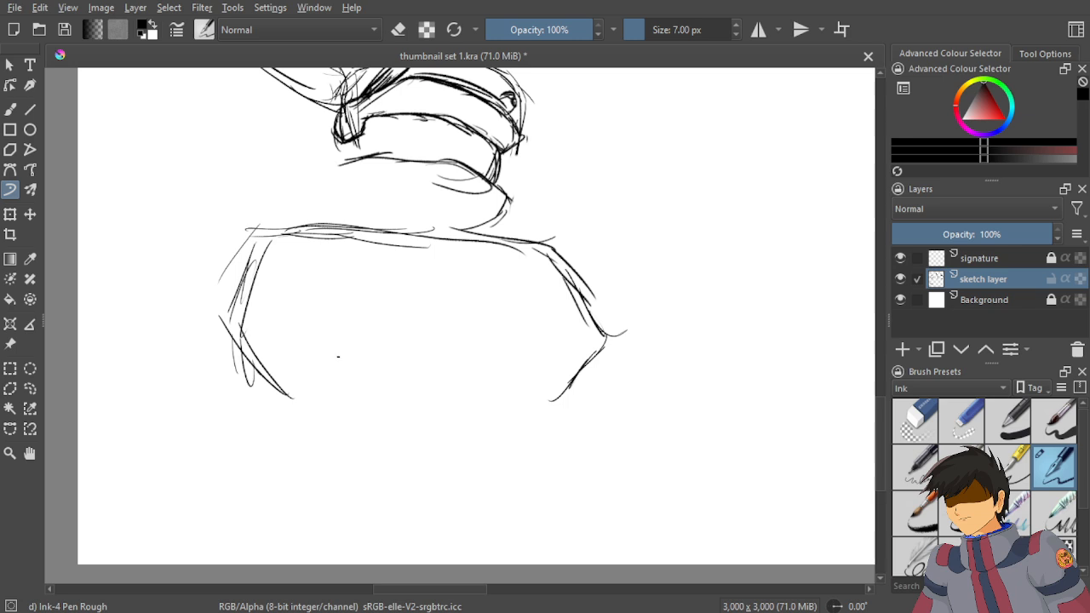
pyautogui.moveTo(624, 331); pyautogui.dragTo(554, 397)
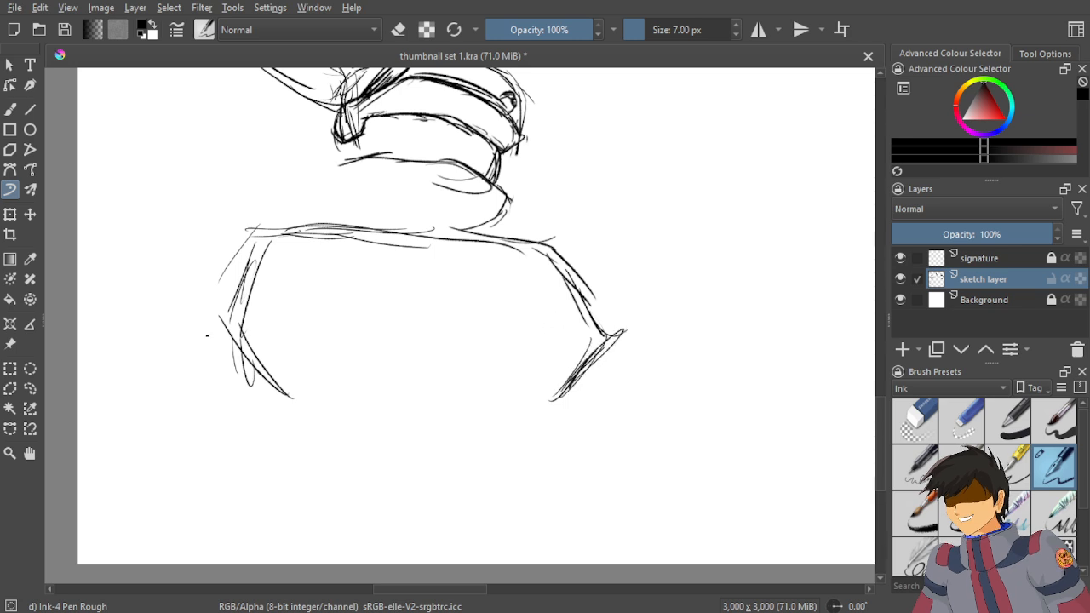
pyautogui.moveTo(230, 327); pyautogui.dragTo(250, 385)
pyautogui.moveTo(545, 255); pyautogui.dragTo(608, 342)
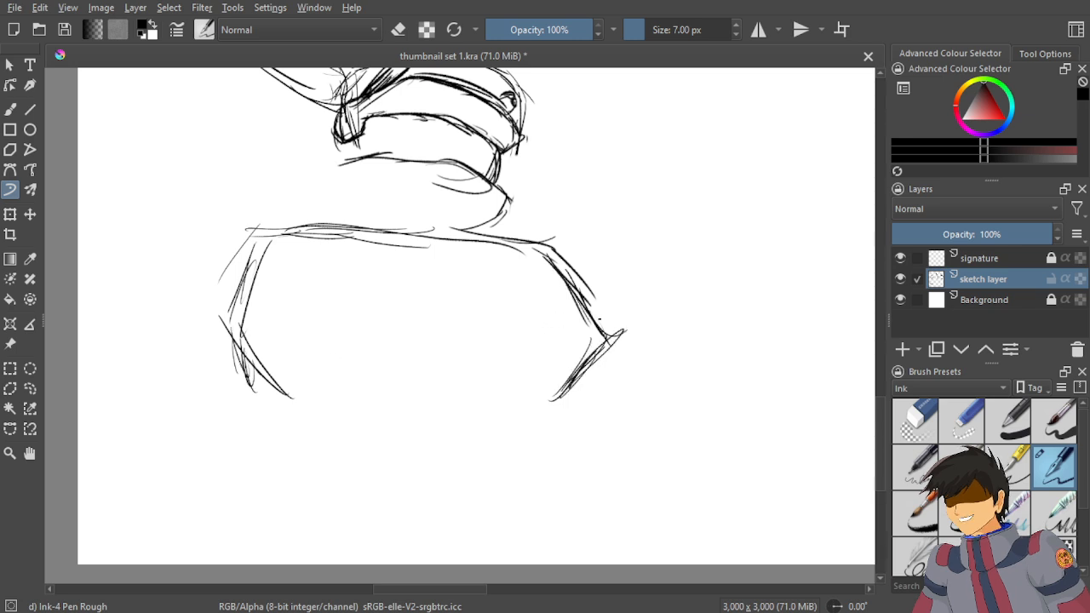
# Compare the hip shape with the mech reference's waist and hip armour and the rest of the thumbnail sheet.
pyautogui.press('-')
pyautogui.press('-')
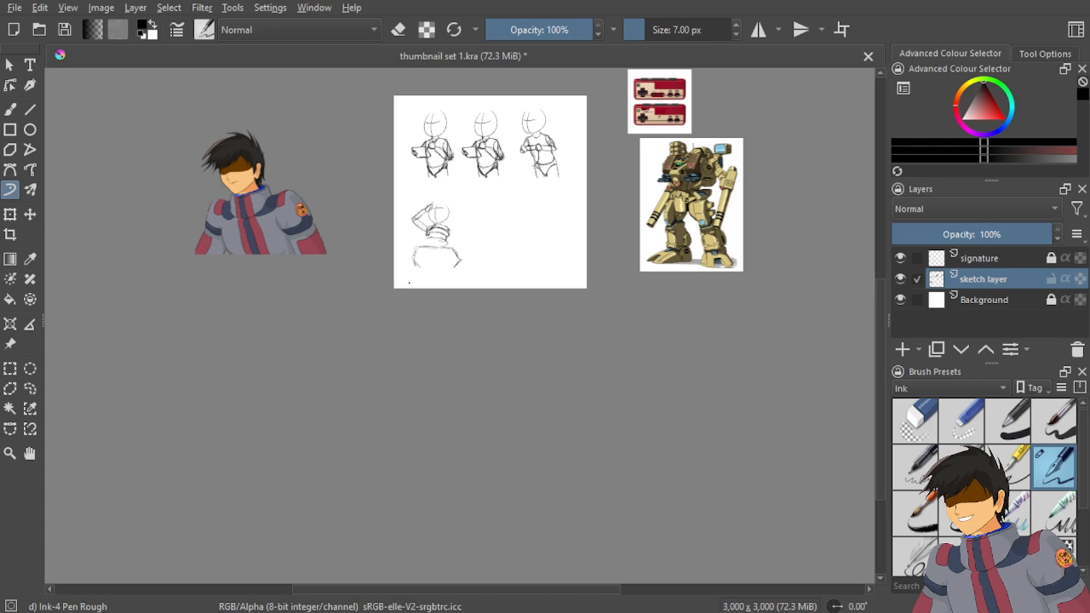
pyautogui.press('+')
pyautogui.press('+')
pyautogui.press('+')
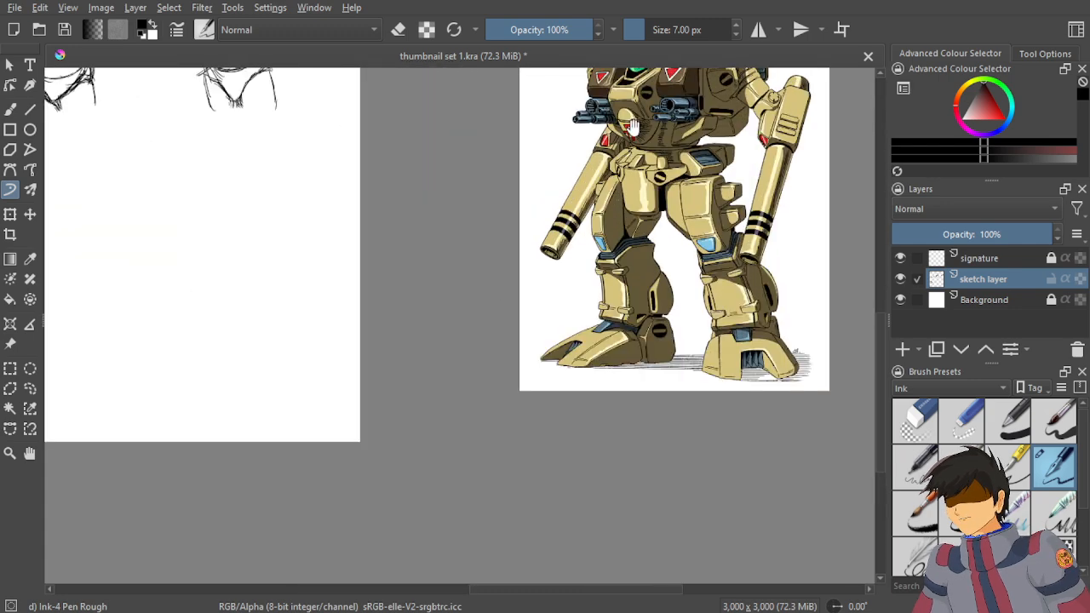
pyautogui.moveTo(635, 129); pyautogui.dragTo(704, 174)
pyautogui.scroll(-2, 621, 211)
pyautogui.scroll(5, 349, 298)
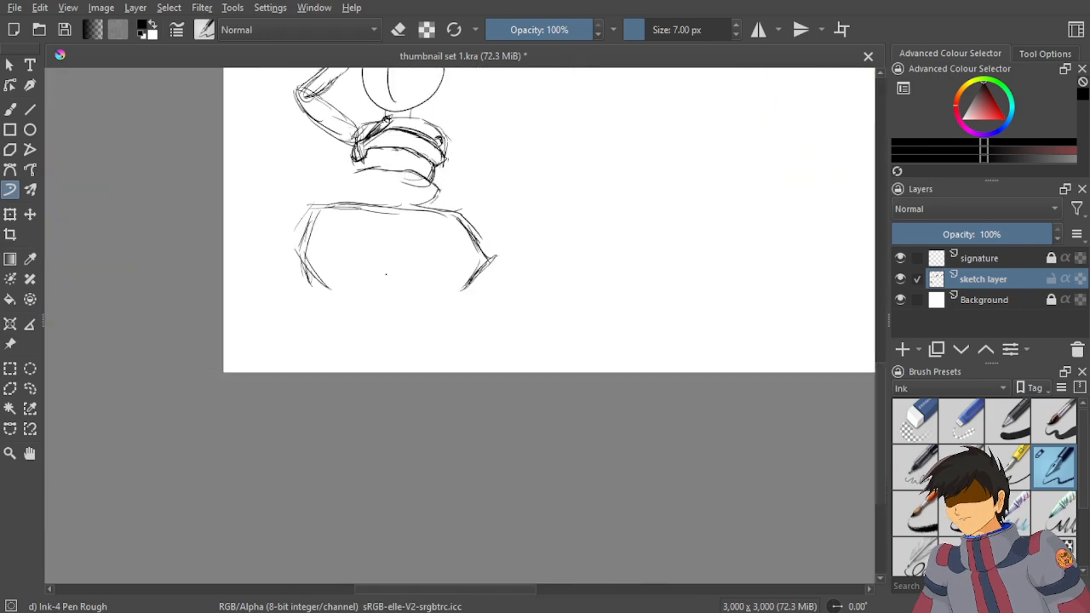
pyautogui.scroll(-5, 495, 249)
pyautogui.scroll(8, 724, 212)
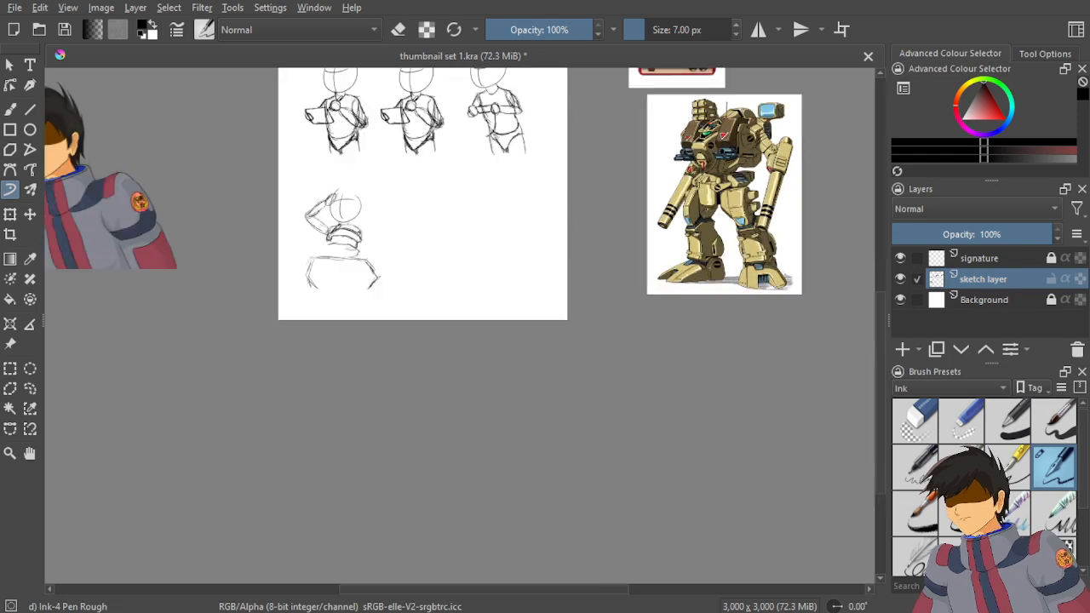
pyautogui.scroll(-5, 461, 251)
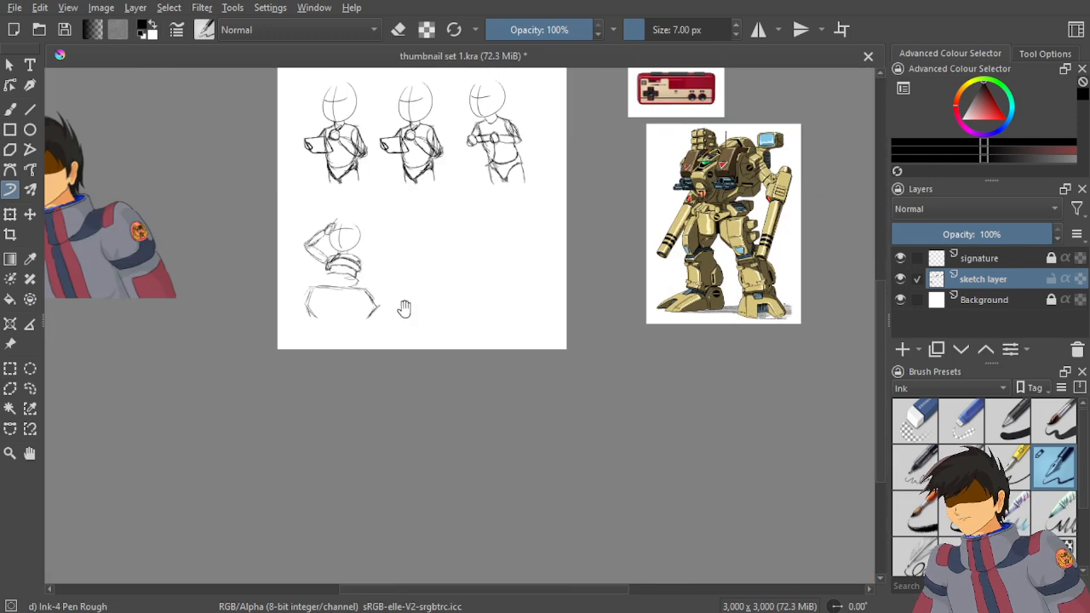
pyautogui.scroll(6, 461, 250)
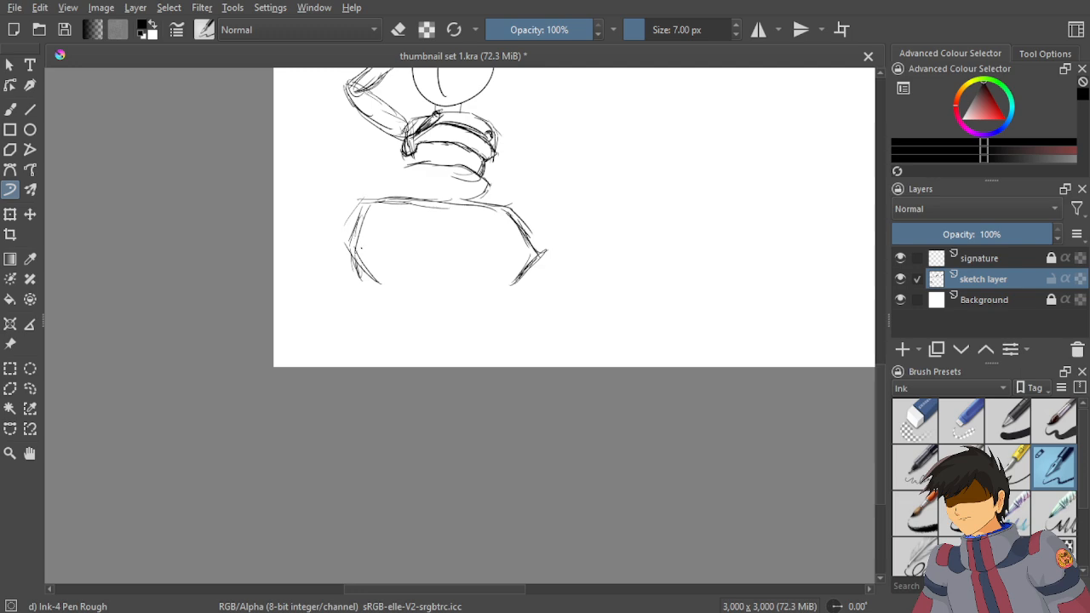
# Sketch a horizontal line across the hip shape between its side corners and an arch centred beneath it.
pyautogui.moveTo(432, 251); pyautogui.dragTo(510, 251)
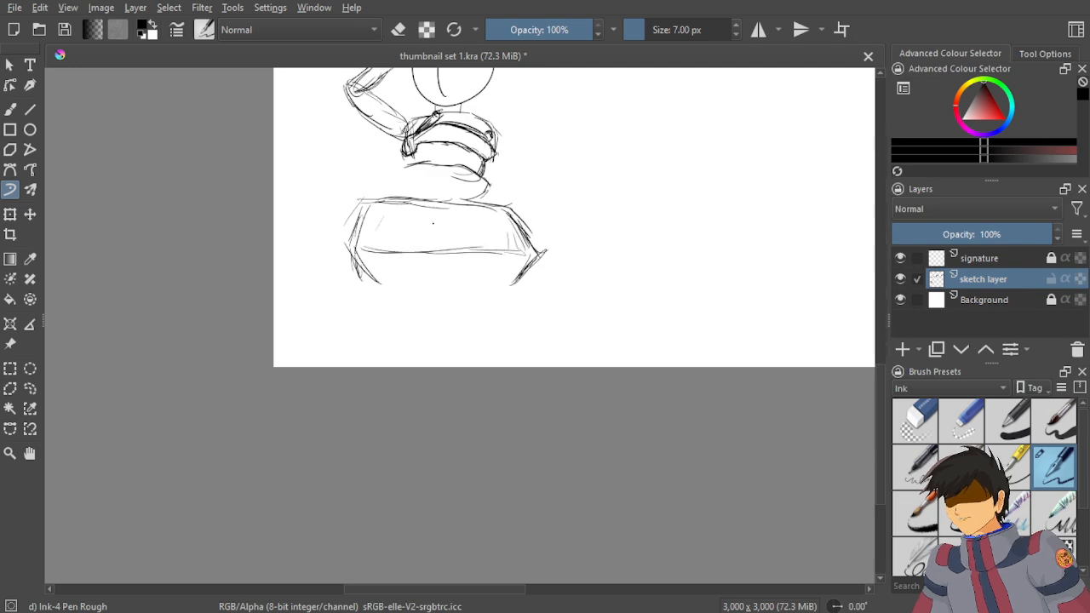
pyautogui.scroll(-5, 409, 223)
pyautogui.scroll(4, 692, 147)
pyautogui.scroll(-4, 688, 123)
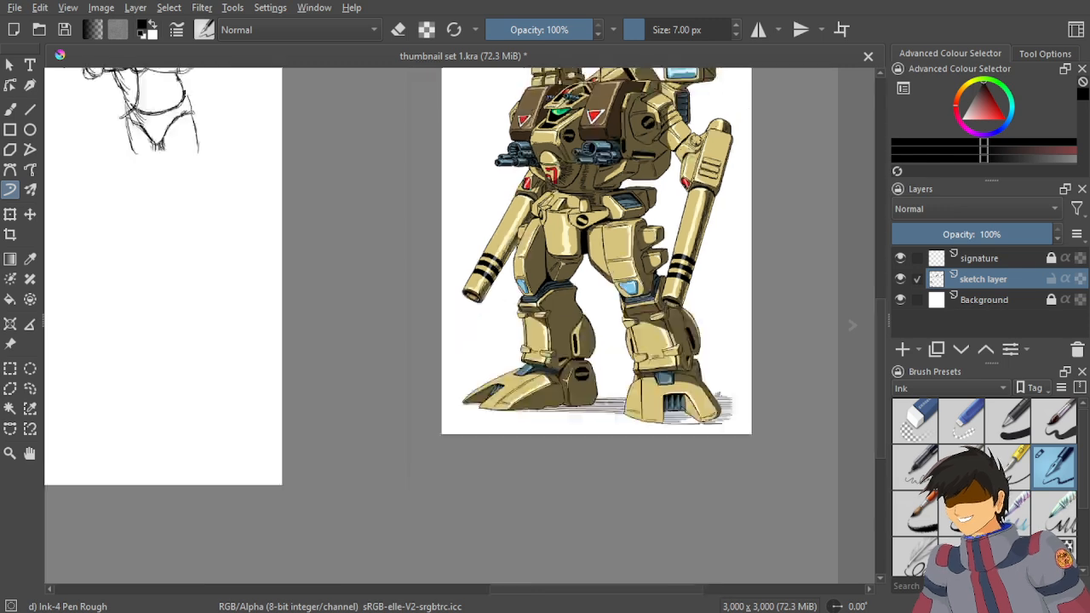
pyautogui.scroll(4, 431, 210)
pyautogui.scroll(2, 374, 226)
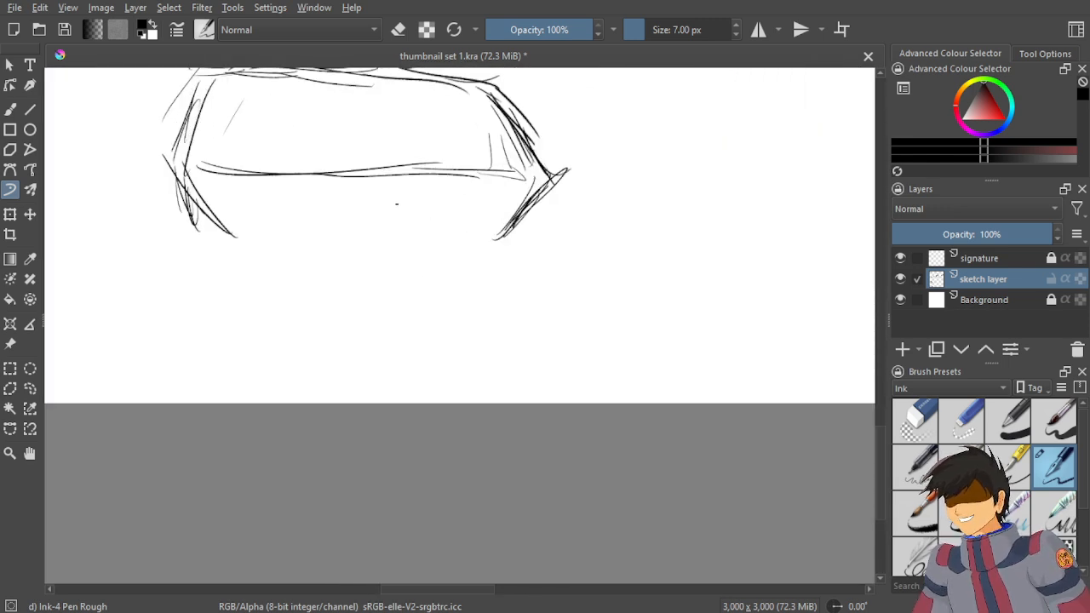
pyautogui.moveTo(400, 202); pyautogui.dragTo(447, 242)
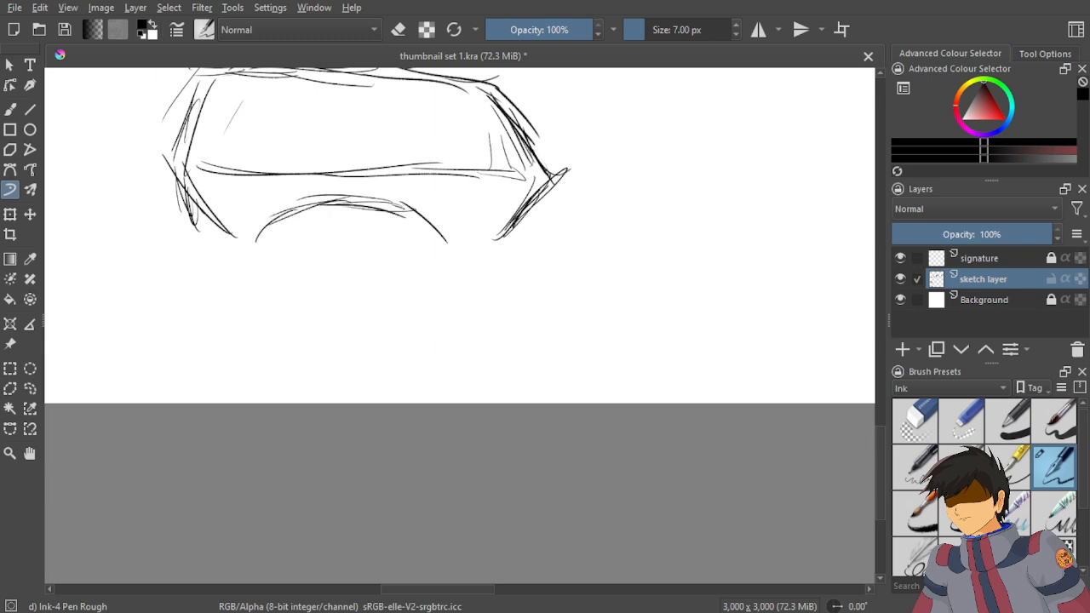
pyautogui.moveTo(265, 223); pyautogui.dragTo(366, 201)
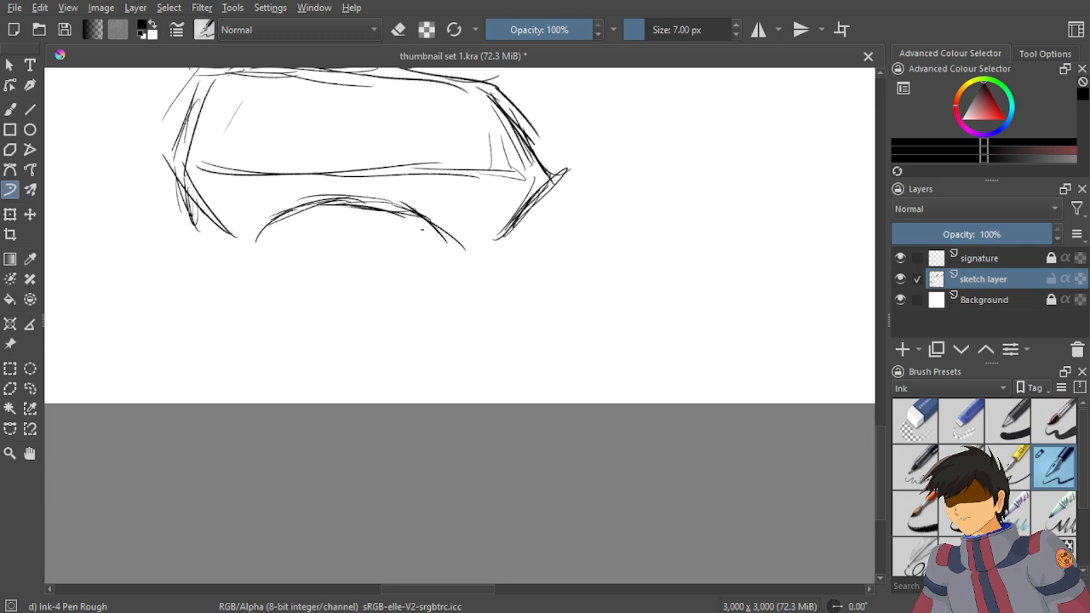
pyautogui.moveTo(269, 223); pyautogui.dragTo(254, 252)
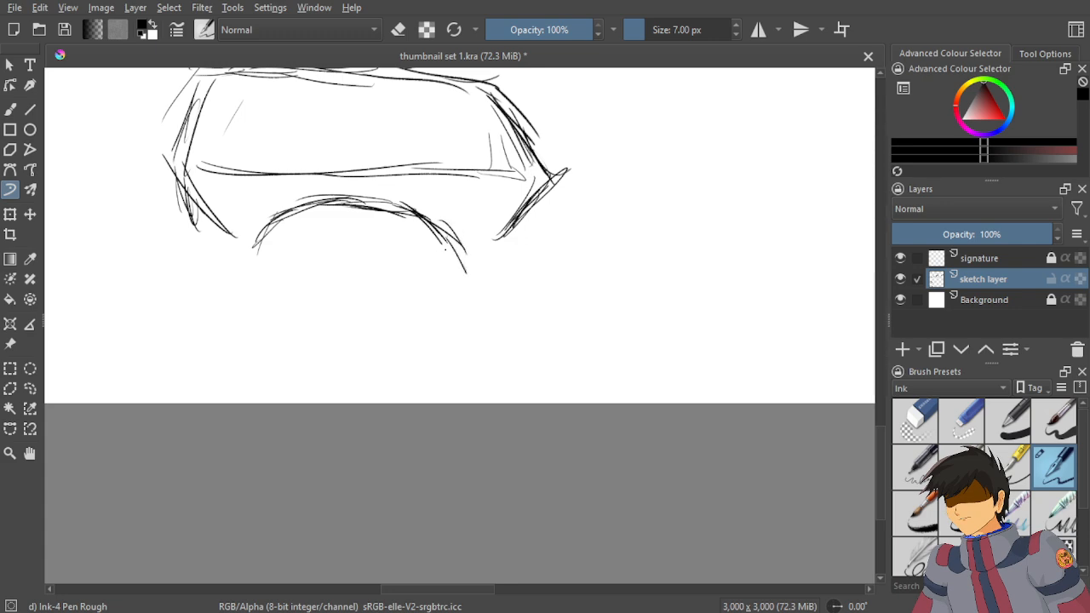
# Save the document with the new hip sketch.
pyautogui.scroll(-5, 460, 255)
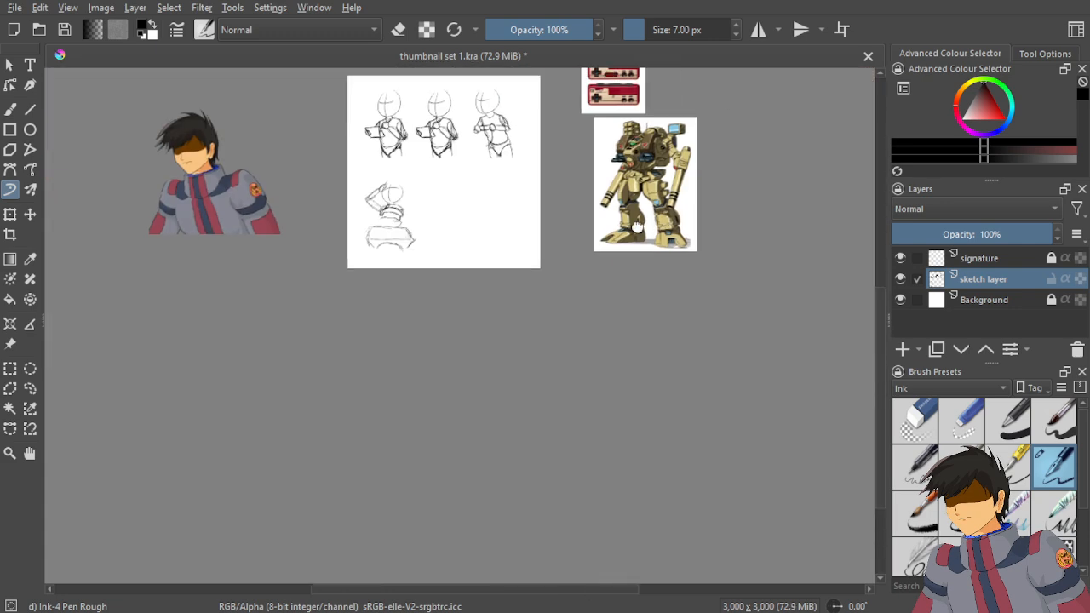
pyautogui.scroll(5, 681, 182)
pyautogui.hotkey('ctrl', 's')
# Compare the saluting figure's torso and hips with the full mech reference, the other thumbnails and the armoured character.
pyautogui.scroll(-3, 545, 255)
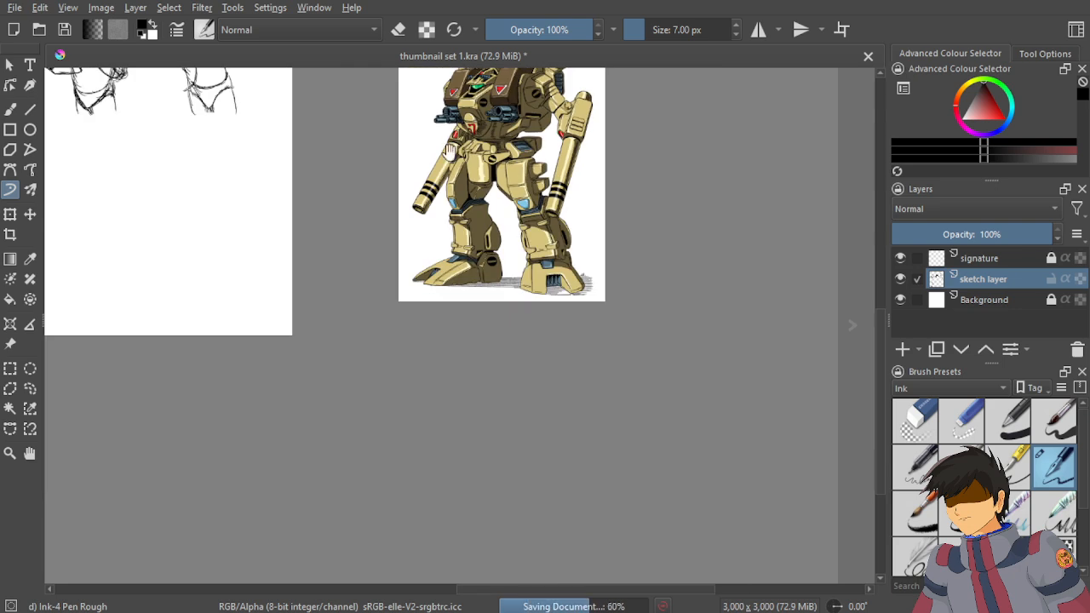
pyautogui.scroll(3, 713, 182)
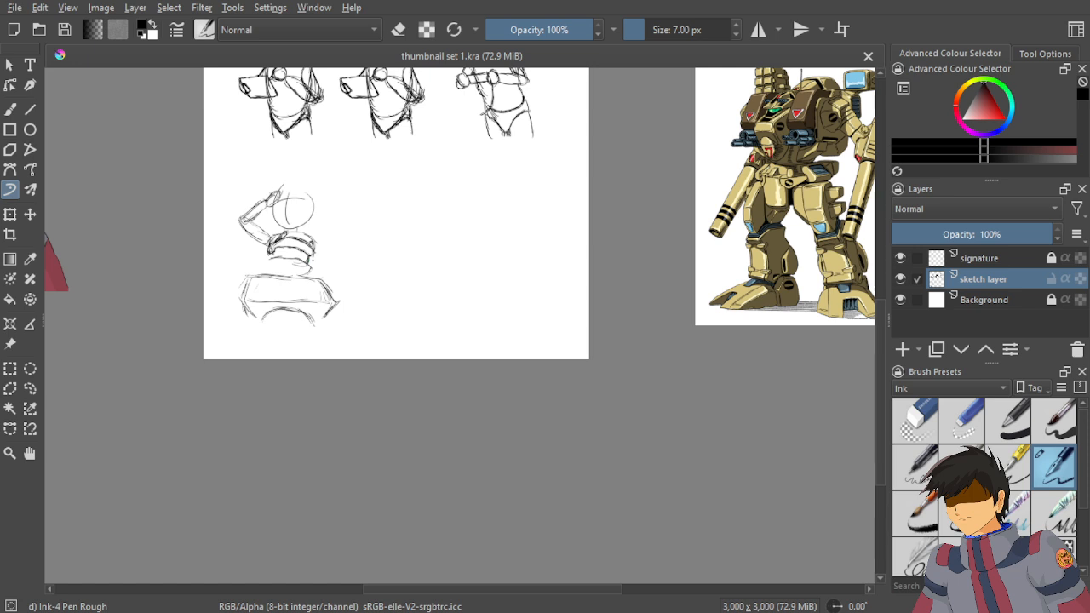
pyautogui.moveTo(428, 234); pyautogui.dragTo(376, 241)
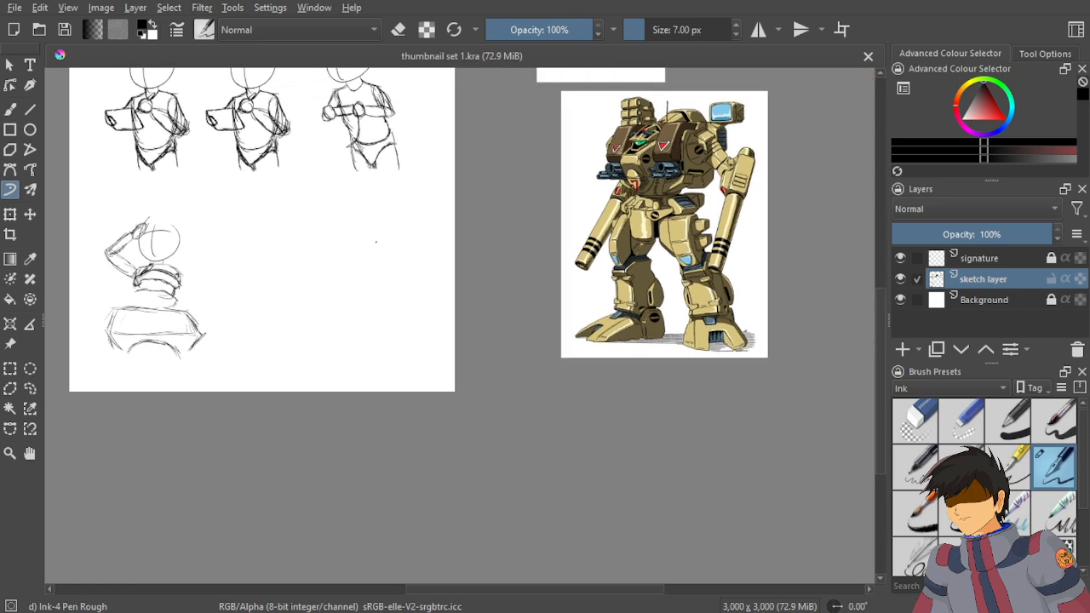
pyautogui.moveTo(300, 253); pyautogui.dragTo(470, 216)
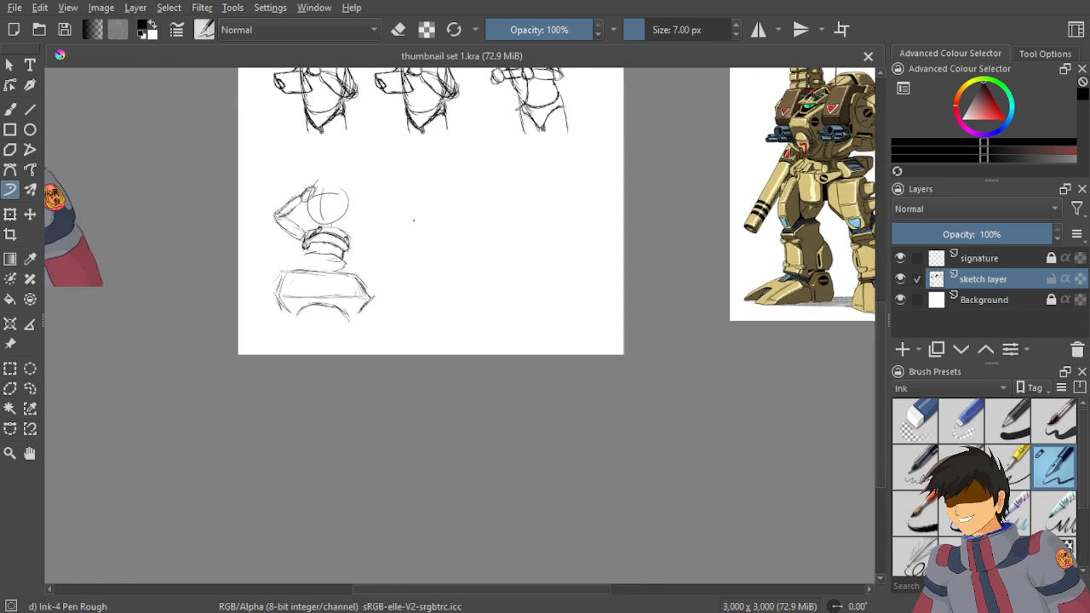
pyautogui.scroll(1, 399, 214)
pyautogui.scroll(2, 397, 215)
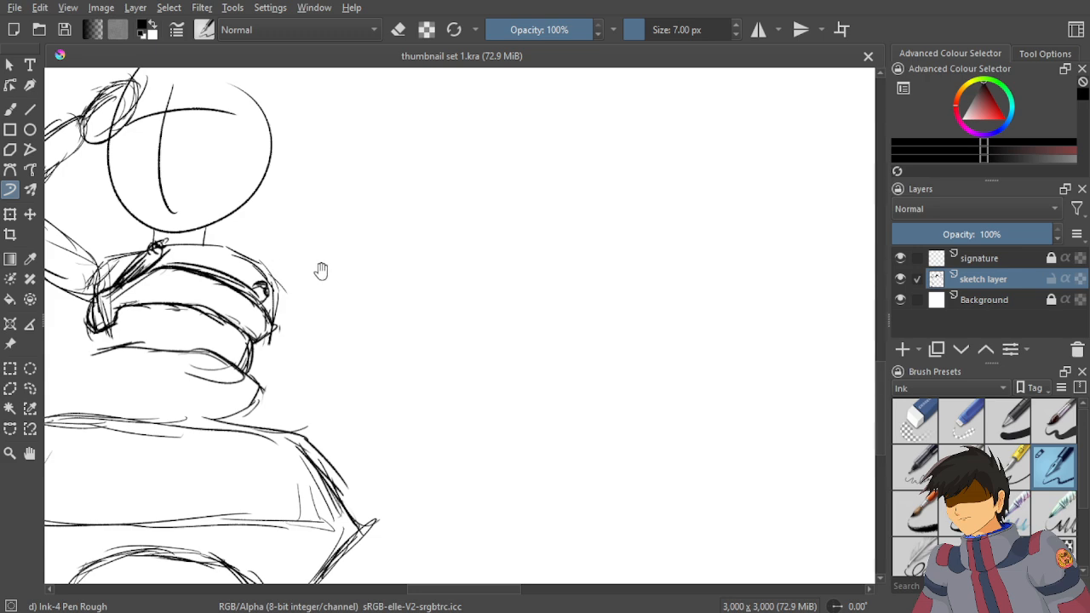
pyautogui.scroll(-1, 524, 258)
pyautogui.scroll(-3, 525, 258)
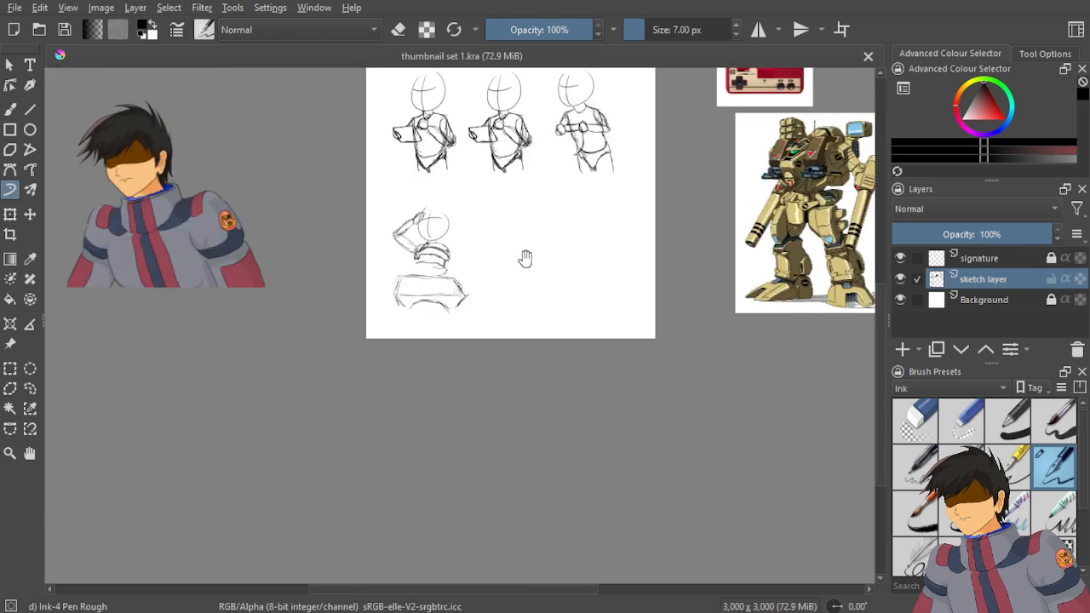
pyautogui.moveTo(524, 258); pyautogui.dragTo(312, 258)
pyautogui.scroll(2, 640, 123)
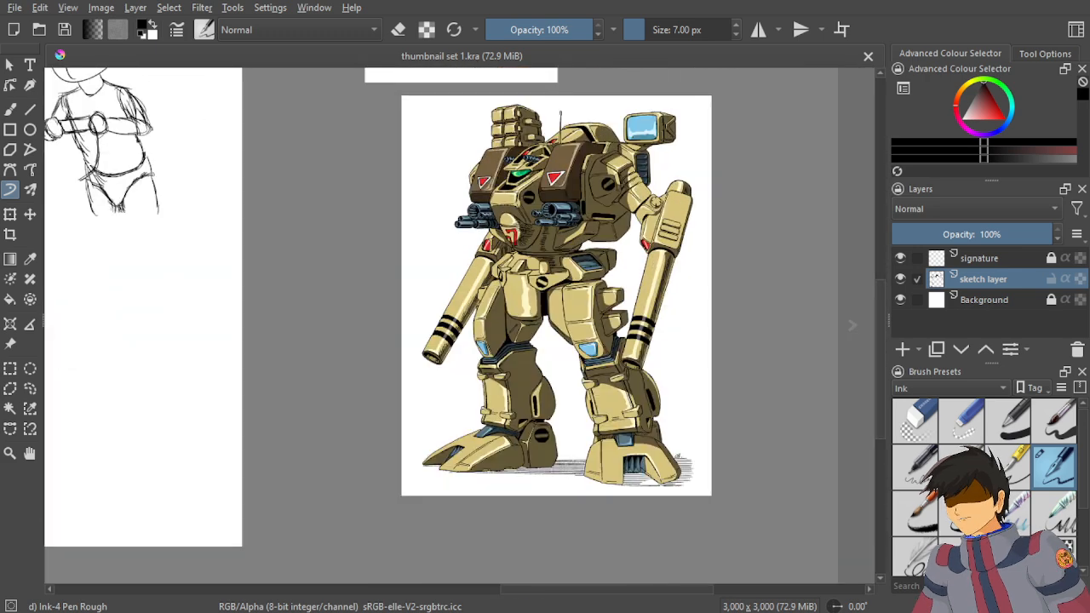
pyautogui.scroll(-3, 667, 151)
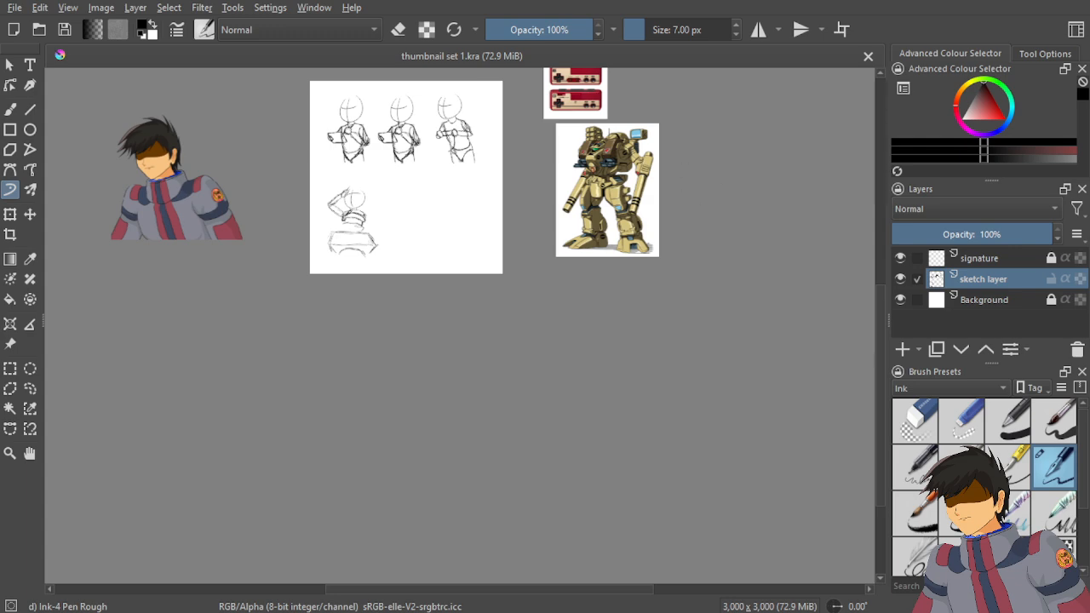
pyautogui.scroll(3, 235, 211)
pyautogui.scroll(-1, 596, 247)
pyautogui.scroll(5, 575, 346)
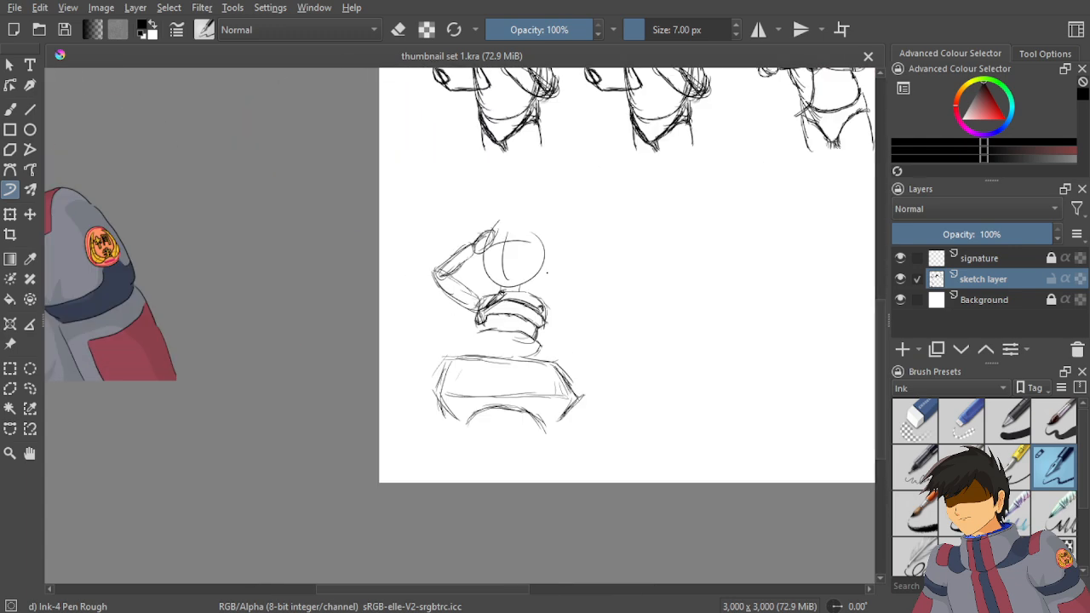
# Erase the stray line ends beside the outer corner of the torso's upper armour band.
pyautogui.scroll(2, 576, 346)
pyautogui.press('e')
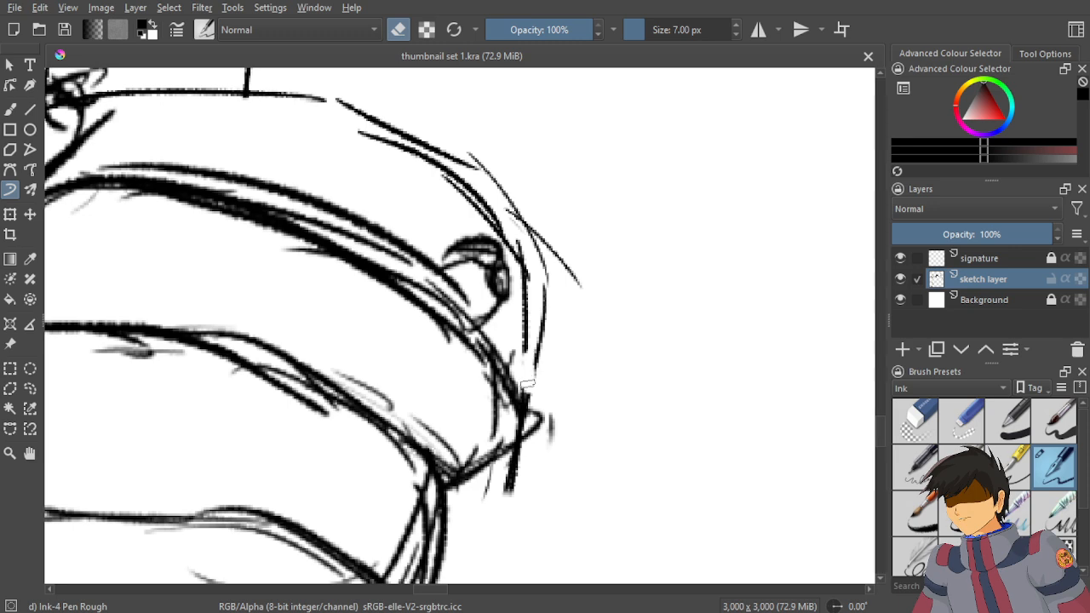
pyautogui.scroll(2, 487, 349)
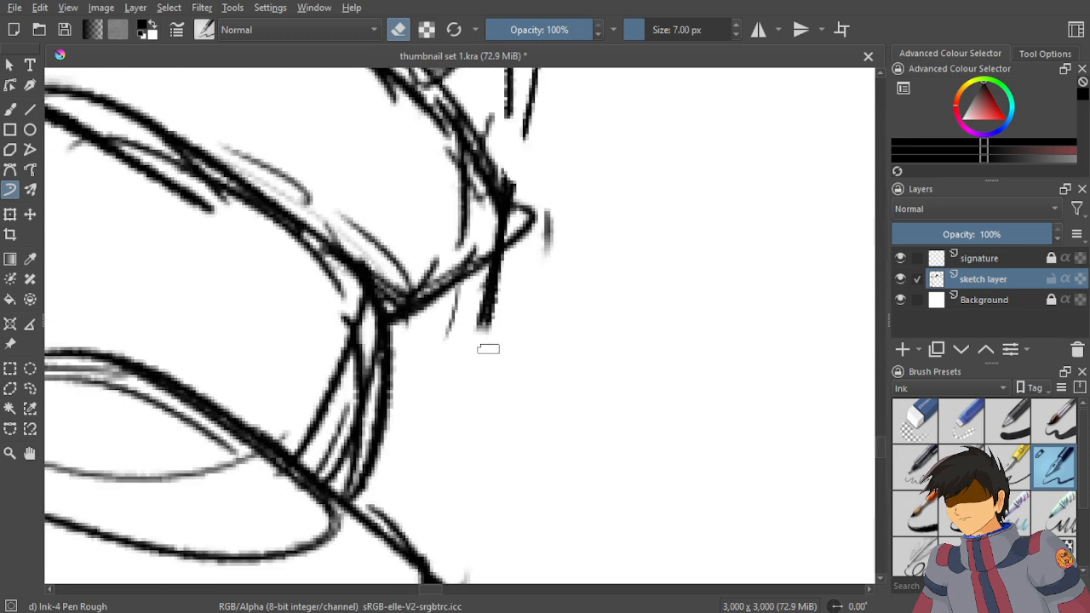
pyautogui.moveTo(500, 295)
pyautogui.mouseDown()
pyautogui.moveTo(459, 367)
pyautogui.moveTo(492, 277)
pyautogui.moveTo(486, 301)
pyautogui.moveTo(545, 252)
pyautogui.moveTo(555, 215)
pyautogui.mouseUp()
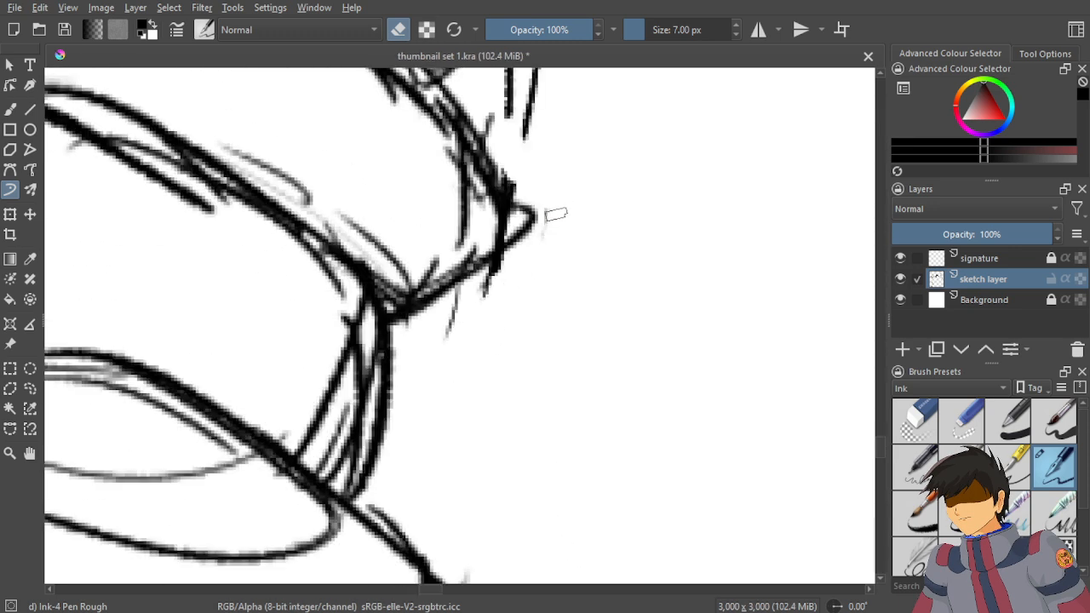
pyautogui.scroll(-5, 548, 226)
# Erase the overlapping lines that join the saluting arm to the armour piece at the torso's side.
pyautogui.scroll(5, 562, 294)
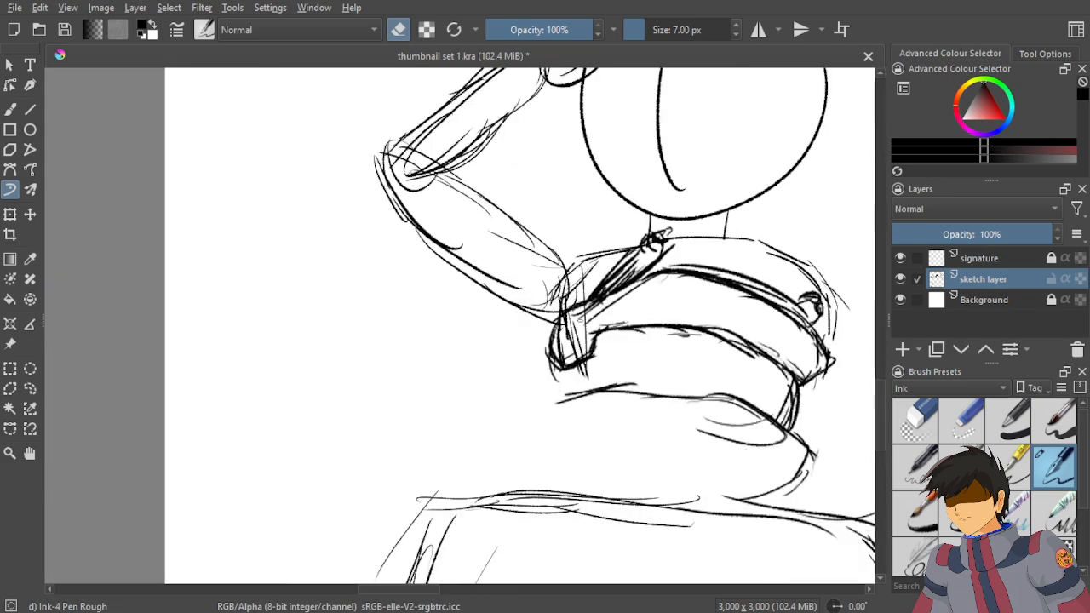
pyautogui.scroll(2, 562, 294)
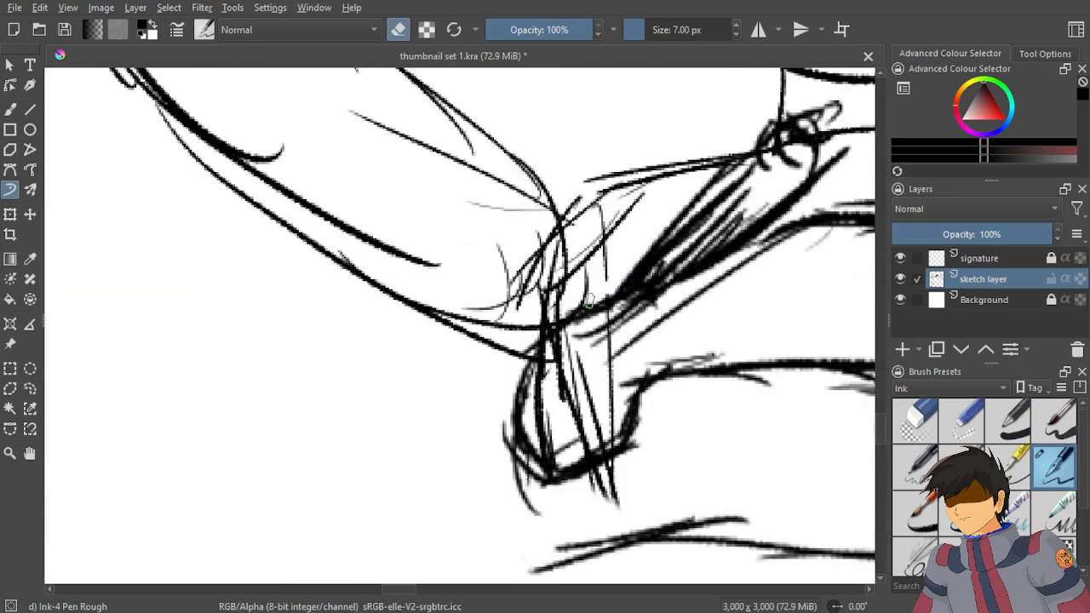
pyautogui.moveTo(589, 301)
pyautogui.mouseDown()
pyautogui.moveTo(546, 321)
pyautogui.moveTo(548, 310)
pyautogui.moveTo(513, 363)
pyautogui.moveTo(552, 307)
pyautogui.mouseUp()
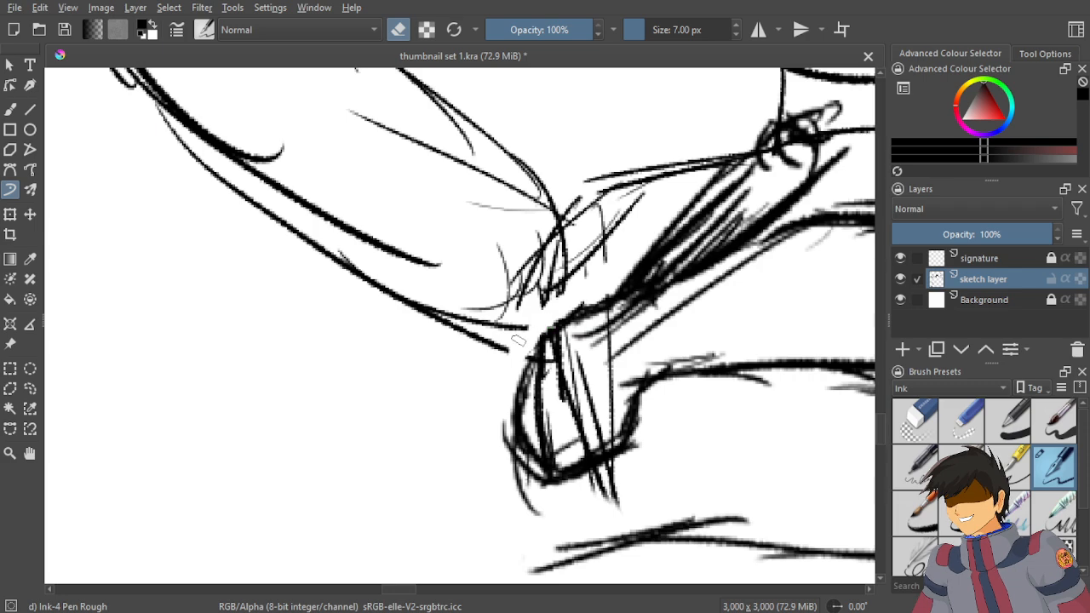
pyautogui.moveTo(620, 263); pyautogui.dragTo(371, 385)
# Erase the neck and shoulder lines that run into the rounded tip of the torso's diagonal armour piece.
pyautogui.scroll(2, 371, 384)
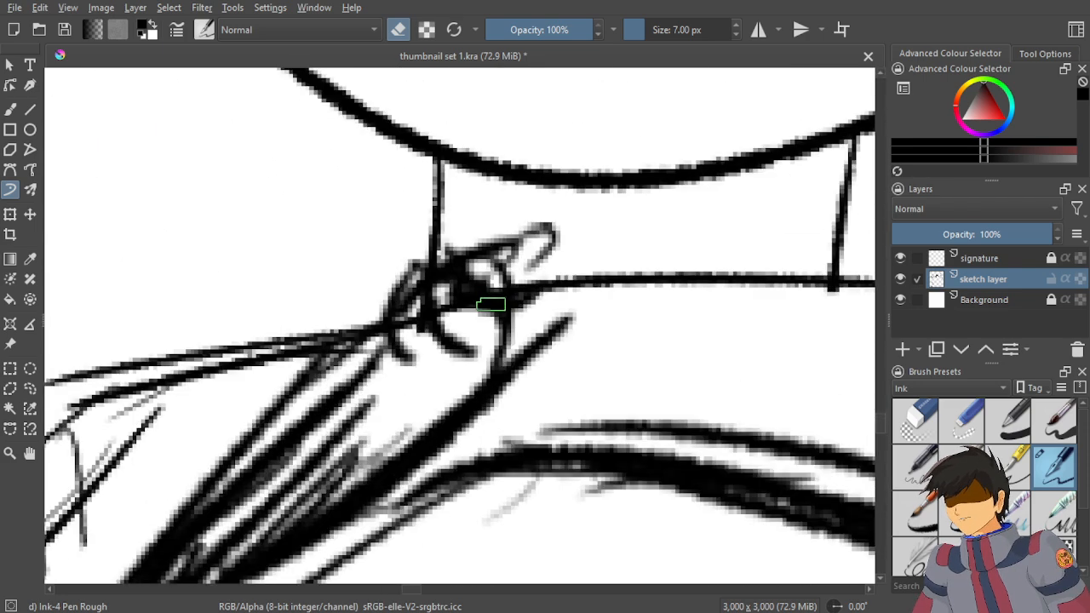
pyautogui.scroll(-6, 482, 298)
pyautogui.scroll(8, 501, 333)
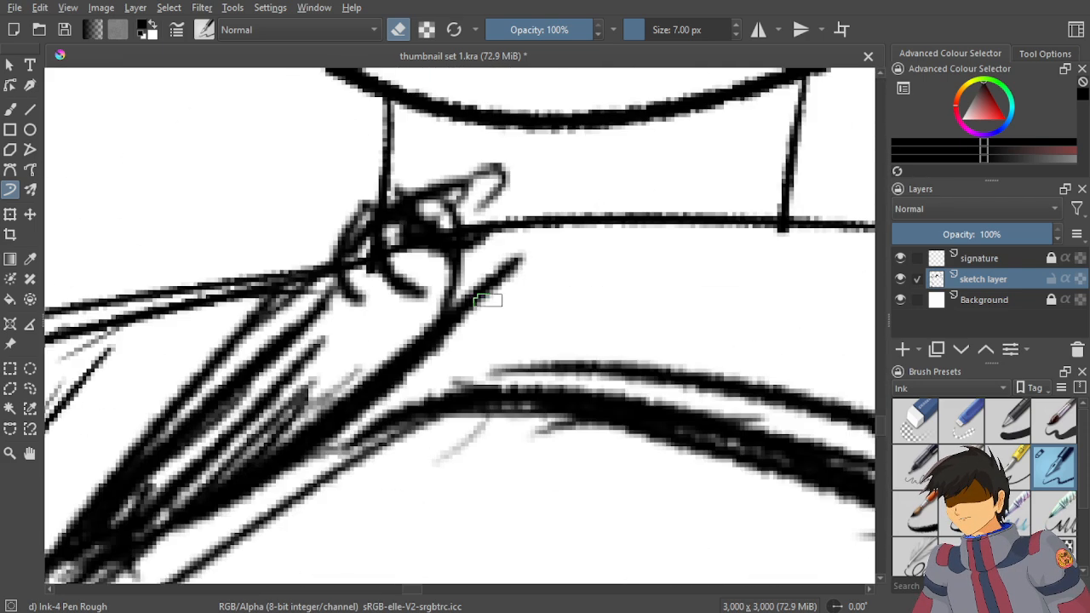
pyautogui.moveTo(408, 250); pyautogui.dragTo(514, 223)
pyautogui.moveTo(398, 168); pyautogui.dragTo(374, 206)
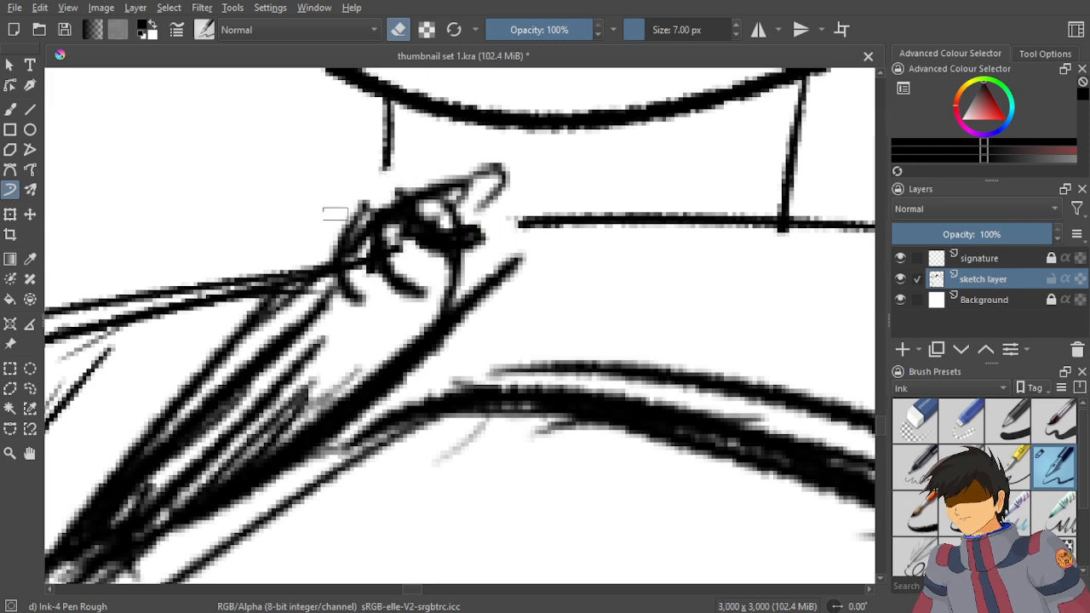
pyautogui.moveTo(265, 269)
pyautogui.mouseDown()
pyautogui.moveTo(210, 340)
pyautogui.moveTo(304, 250)
pyautogui.moveTo(243, 305)
pyautogui.moveTo(337, 268)
pyautogui.moveTo(238, 288)
pyautogui.mouseUp()
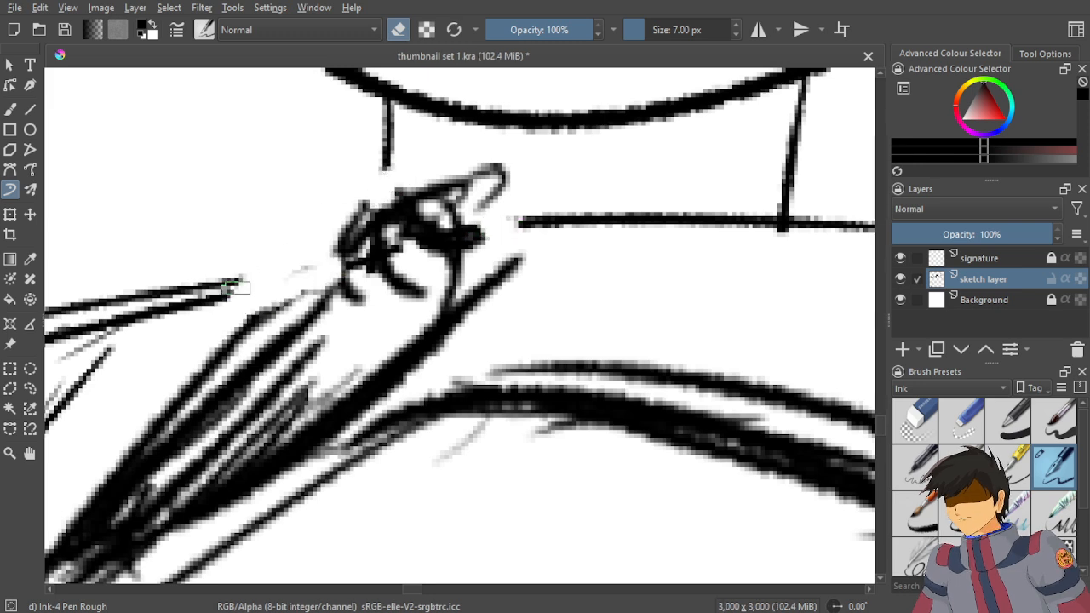
pyautogui.press('e')
pyautogui.scroll(-5, 298, 272)
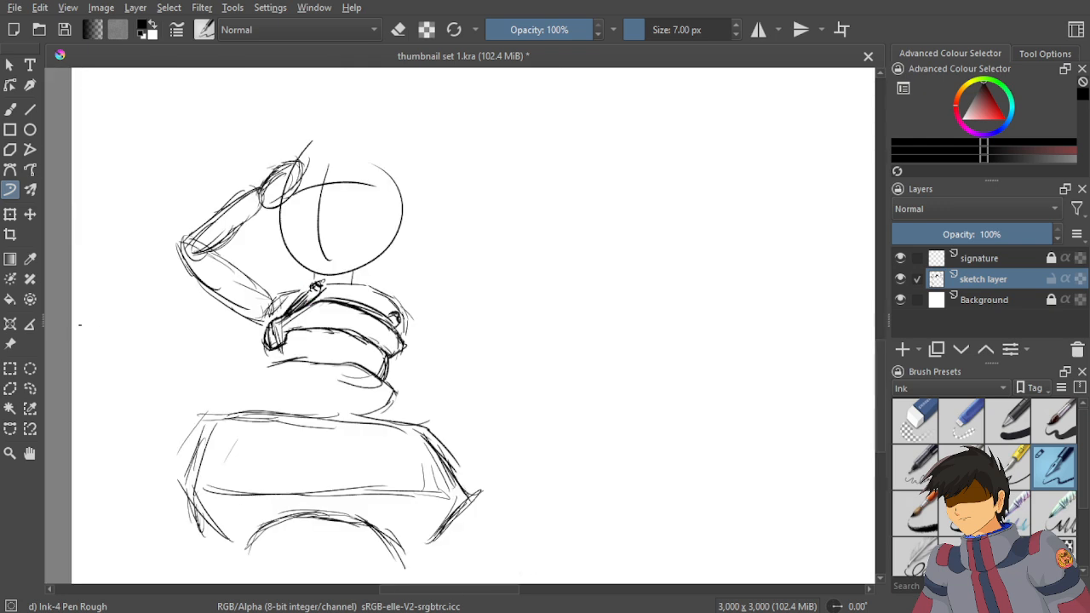
# Make a freehand selection around the head, saluting arm and shoulder outline, leaving out the torso armour.
pyautogui.click(30, 389)
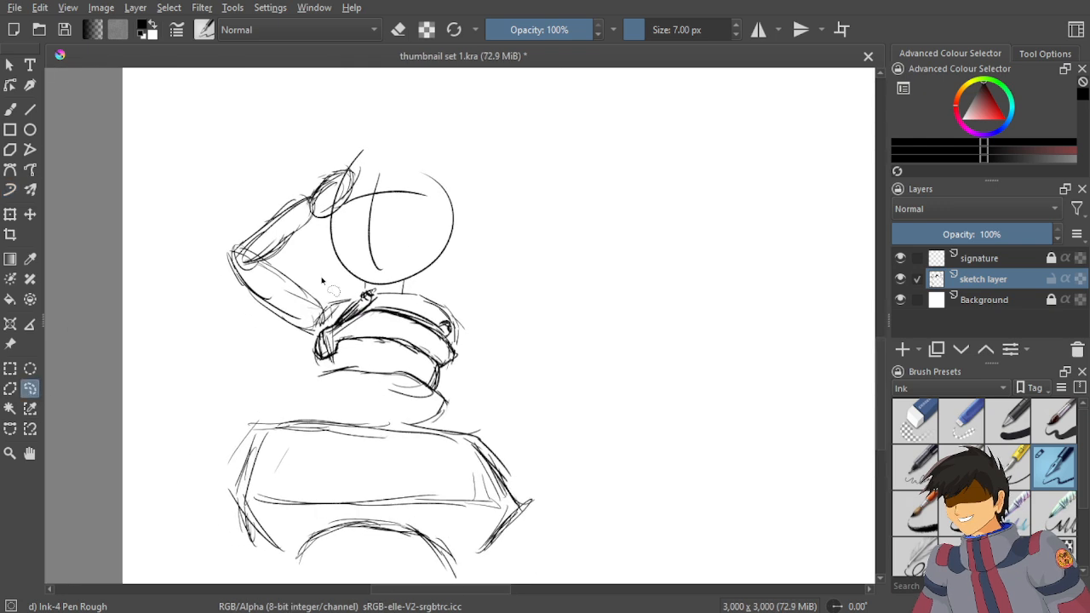
pyautogui.scroll(1, 325, 281)
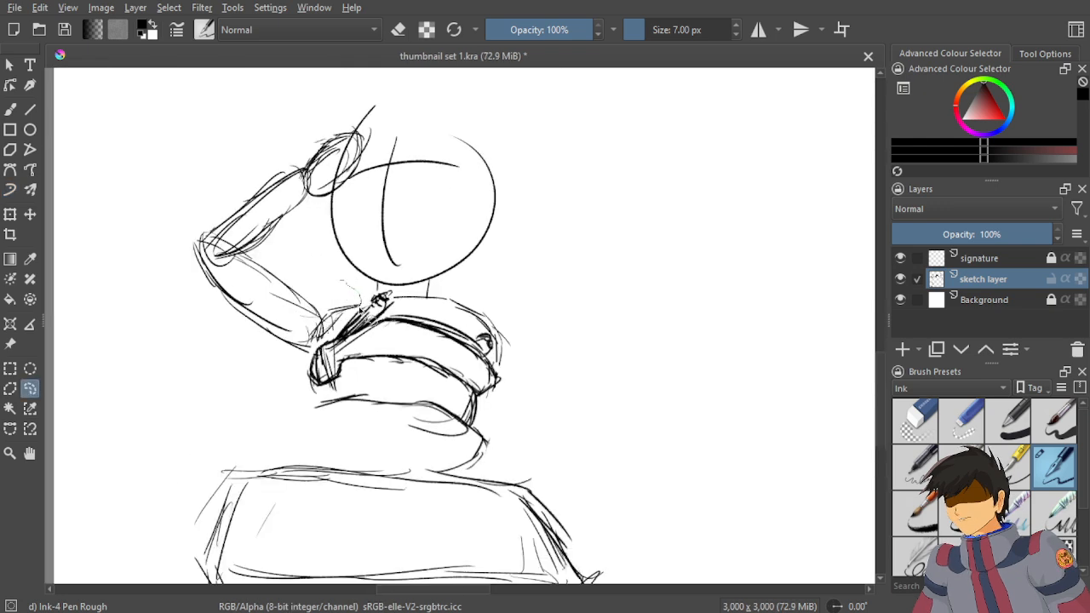
pyautogui.moveTo(344, 347); pyautogui.dragTo(291, 370)
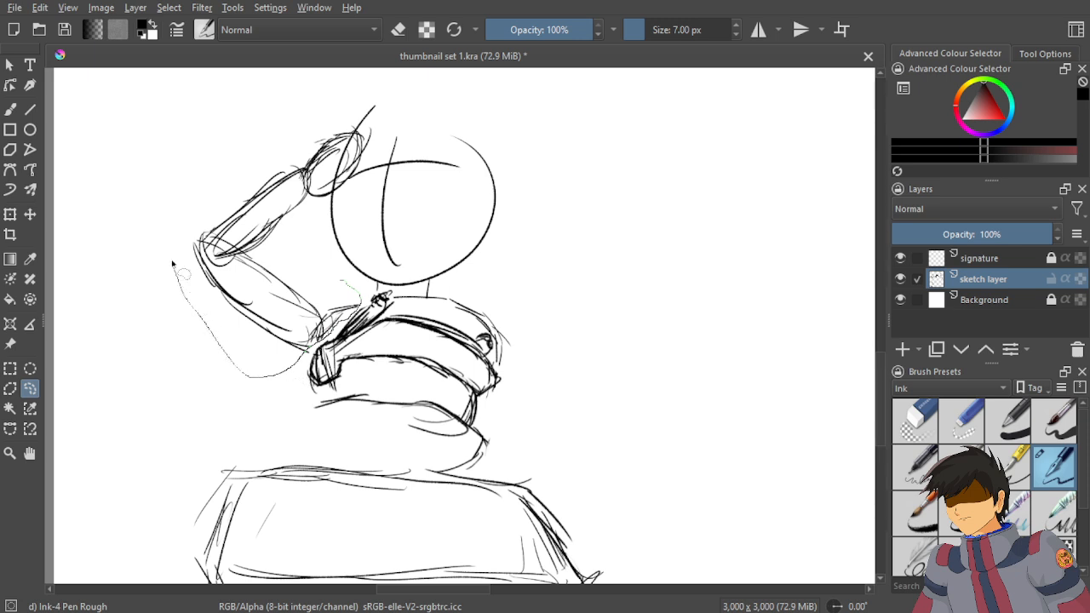
pyautogui.moveTo(172, 265)
pyautogui.mouseDown()
pyautogui.moveTo(185, 178)
pyautogui.moveTo(270, 123)
pyautogui.moveTo(378, 78)
pyautogui.moveTo(509, 144)
pyautogui.moveTo(569, 274)
pyautogui.moveTo(563, 320)
pyautogui.mouseUp()
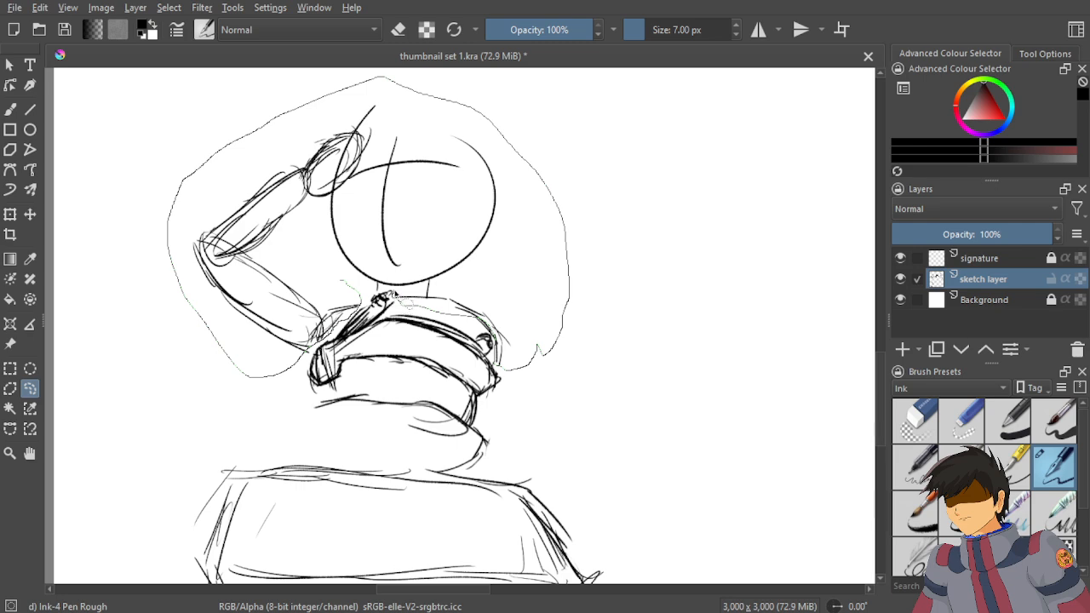
pyautogui.moveTo(398, 300)
pyautogui.mouseDown()
pyautogui.moveTo(344, 296)
pyautogui.moveTo(346, 341)
pyautogui.moveTo(399, 248)
pyautogui.moveTo(365, 290)
pyautogui.moveTo(417, 264)
pyautogui.moveTo(421, 213)
pyautogui.moveTo(318, 182)
pyautogui.moveTo(304, 261)
pyautogui.mouseUp()
# Add the missed parts of the neckline and far shoulder outline to the selection, following the torso armour's upper edge.
pyautogui.scroll(4, 351, 334)
pyautogui.scroll(1, 394, 254)
pyautogui.scroll(3, 615, 294)
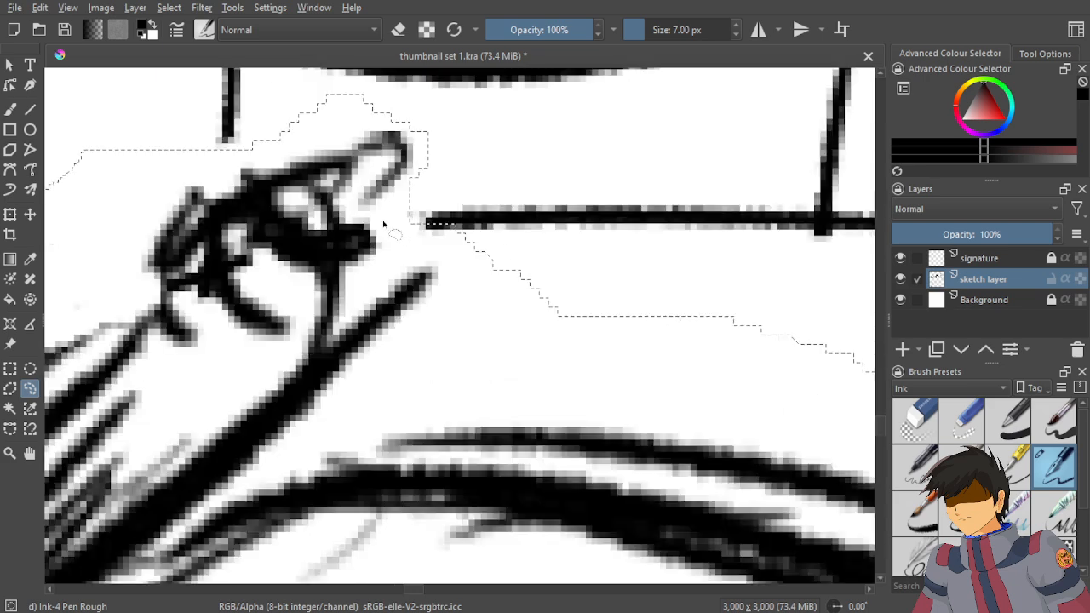
pyautogui.moveTo(431, 194)
pyautogui.mouseDown()
pyautogui.moveTo(545, 287)
pyautogui.moveTo(558, 283)
pyautogui.mouseUp()
pyautogui.scroll(-10, 573, 268)
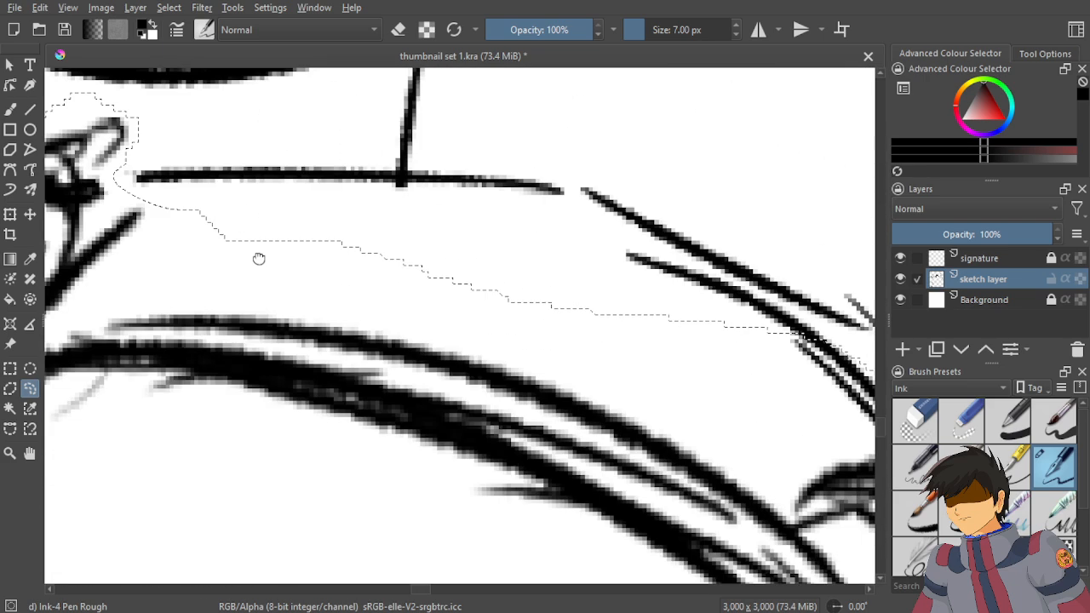
pyautogui.scroll(-2, 374, 187)
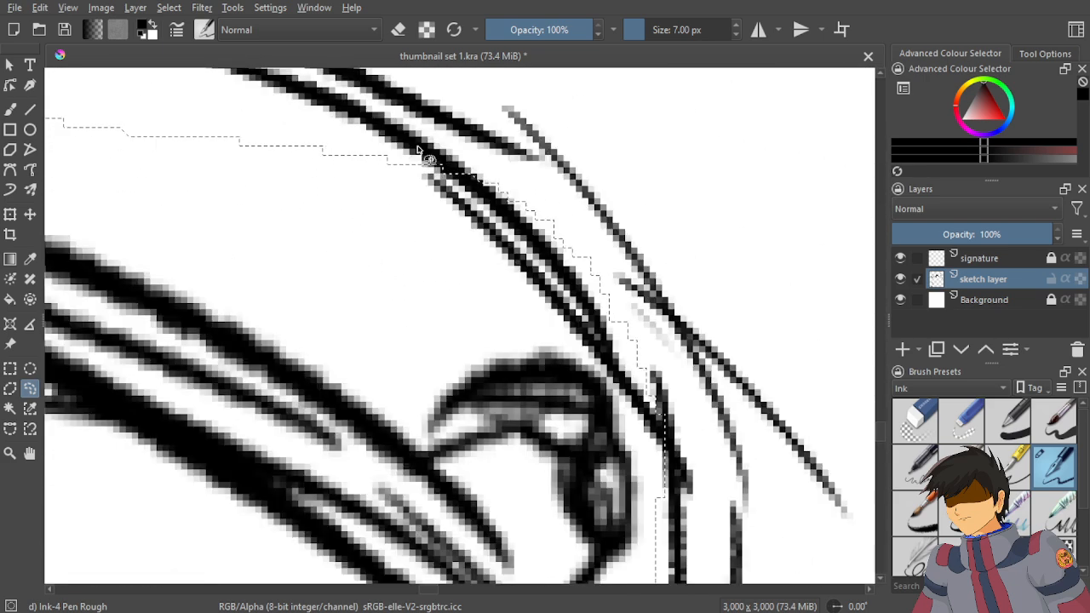
pyautogui.scroll(-2, 414, 151)
pyautogui.moveTo(414, 154)
pyautogui.mouseDown()
pyautogui.moveTo(433, 230)
pyautogui.moveTo(538, 303)
pyautogui.moveTo(600, 443)
pyautogui.mouseUp()
pyautogui.scroll(-2, 643, 314)
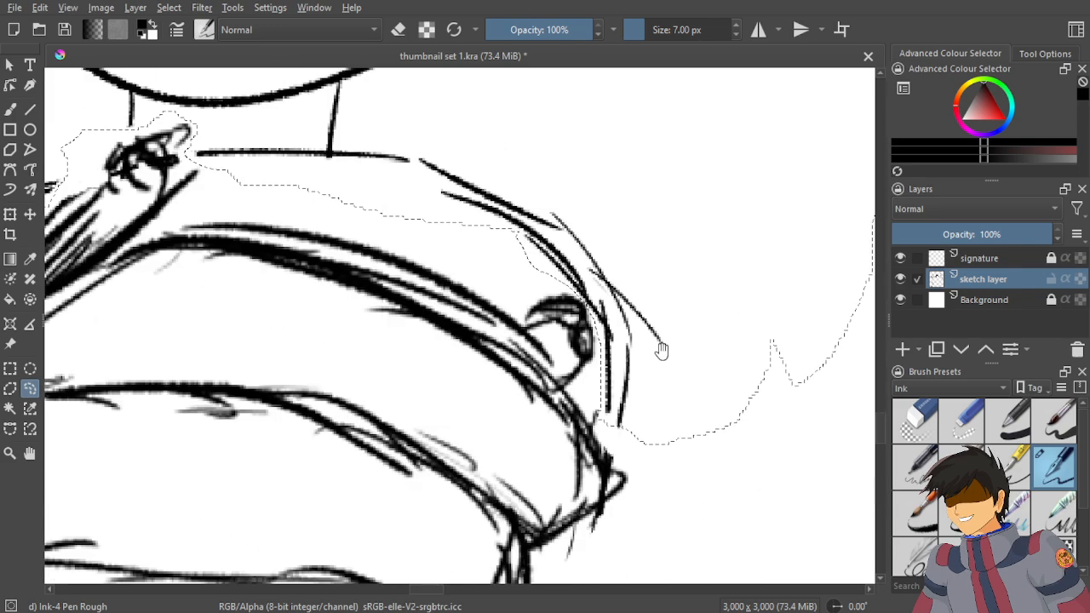
pyautogui.scroll(-3, 649, 324)
pyautogui.scroll(5, 642, 351)
pyautogui.scroll(1, 560, 416)
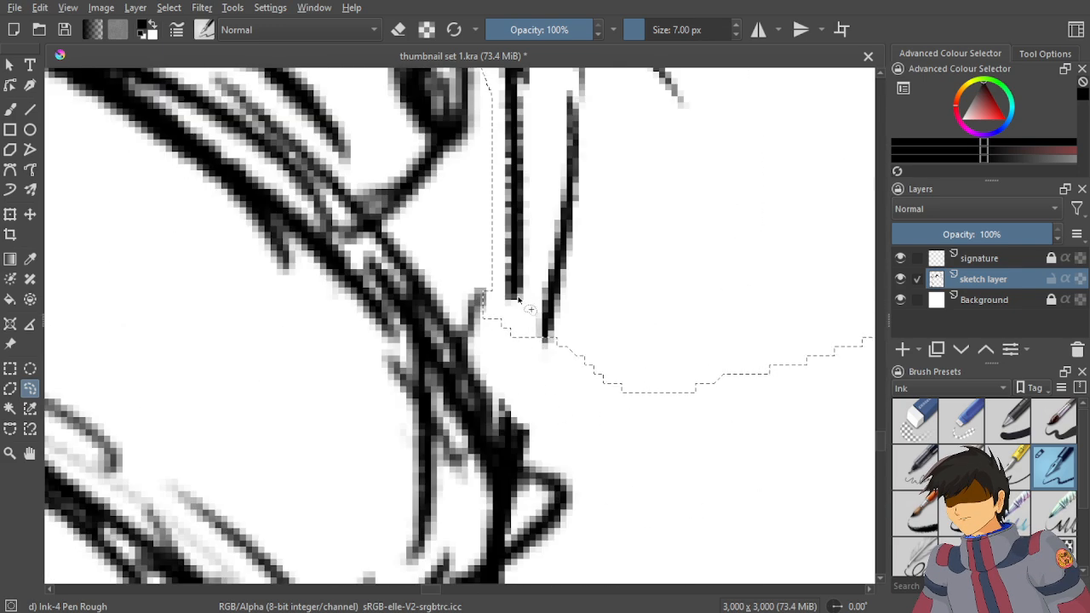
pyautogui.scroll(-3, 625, 280)
# Refine the selection where the saluting arm's shoulder lines meet the torso's side armour piece.
pyautogui.scroll(5, 170, 317)
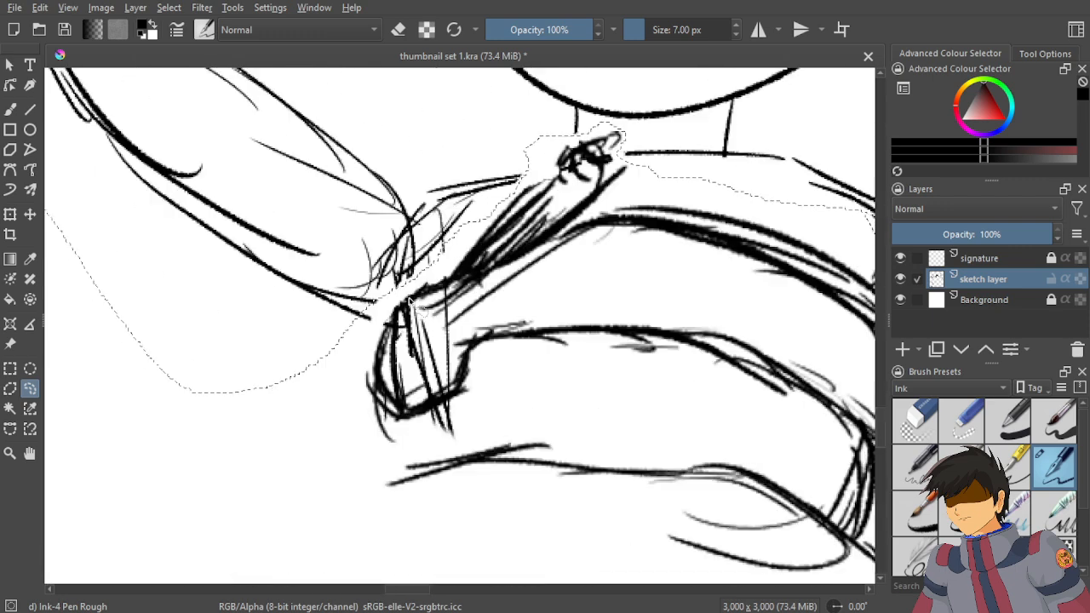
pyautogui.moveTo(389, 270)
pyautogui.mouseDown()
pyautogui.moveTo(309, 391)
pyautogui.moveTo(218, 266)
pyautogui.mouseUp()
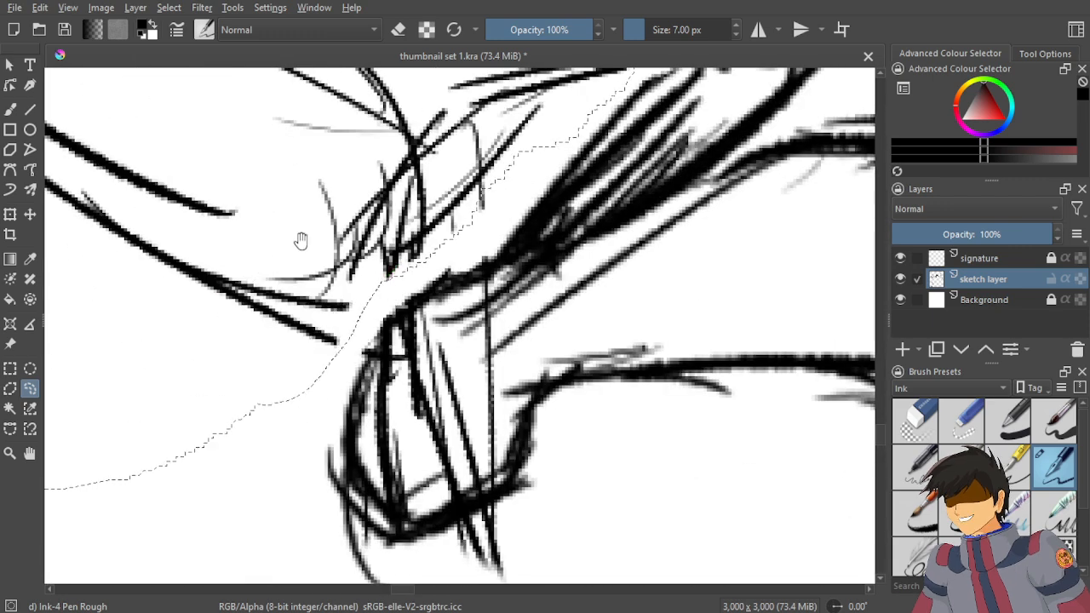
pyautogui.moveTo(301, 238); pyautogui.dragTo(348, 302)
pyautogui.moveTo(504, 299)
pyautogui.mouseDown()
pyautogui.moveTo(547, 227)
pyautogui.moveTo(478, 295)
pyautogui.moveTo(482, 308)
pyautogui.moveTo(517, 292)
pyautogui.moveTo(486, 317)
pyautogui.moveTo(427, 338)
pyautogui.moveTo(405, 306)
pyautogui.mouseUp()
pyautogui.scroll(-6, 399, 306)
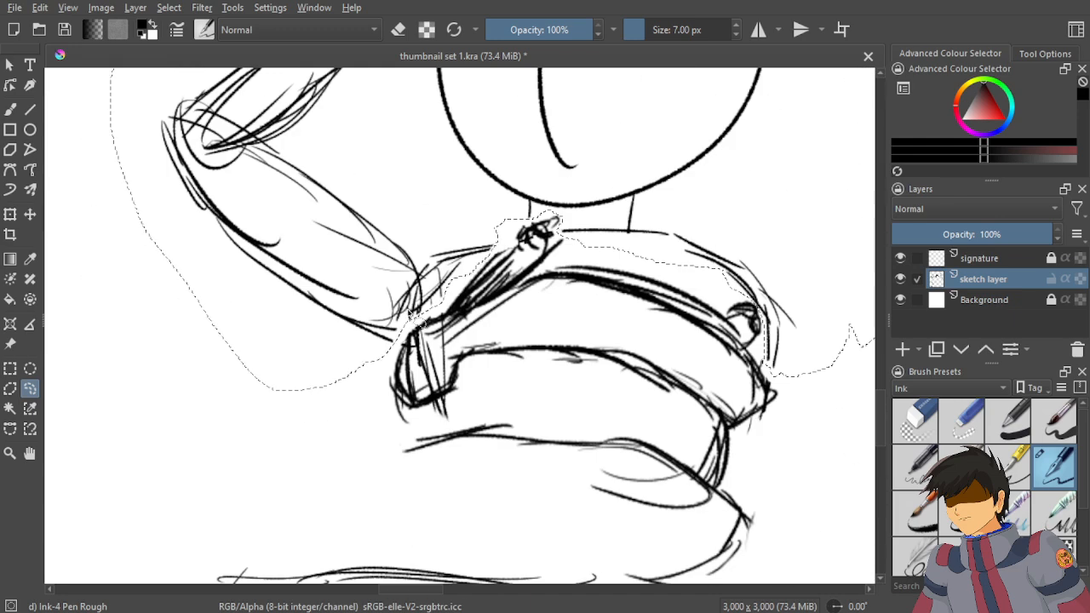
# Move the selected head, arm and shoulders up and to the right, clear of the torso, and clear the selection.
pyautogui.click(30, 214)
pyautogui.moveTo(451, 319)
pyautogui.mouseDown()
pyautogui.moveTo(569, 272)
pyautogui.moveTo(714, 238)
pyautogui.mouseUp()
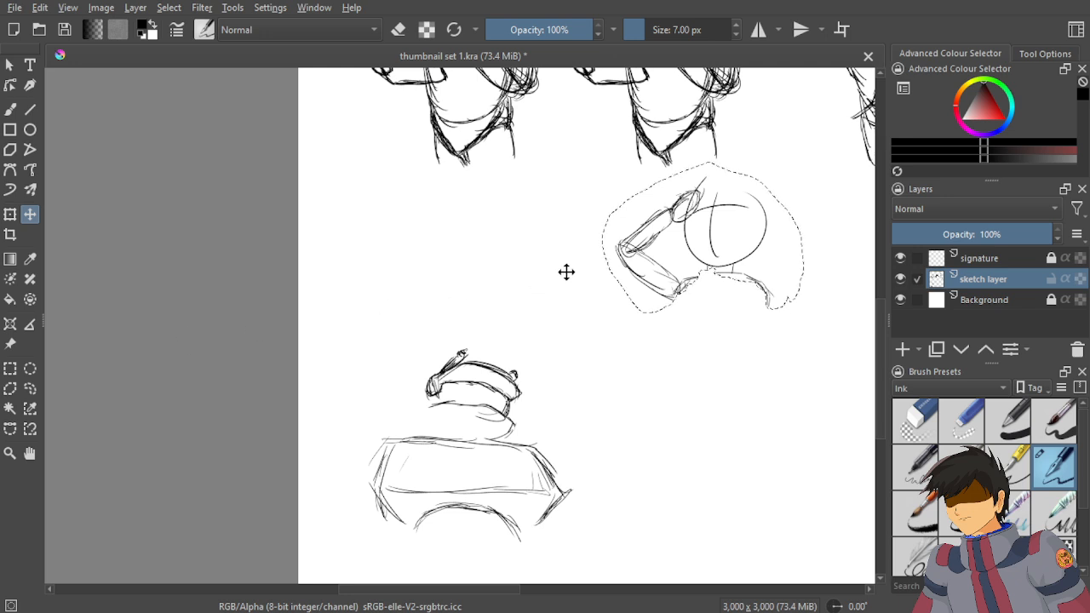
pyautogui.click(30, 388)
pyautogui.click(400, 279)
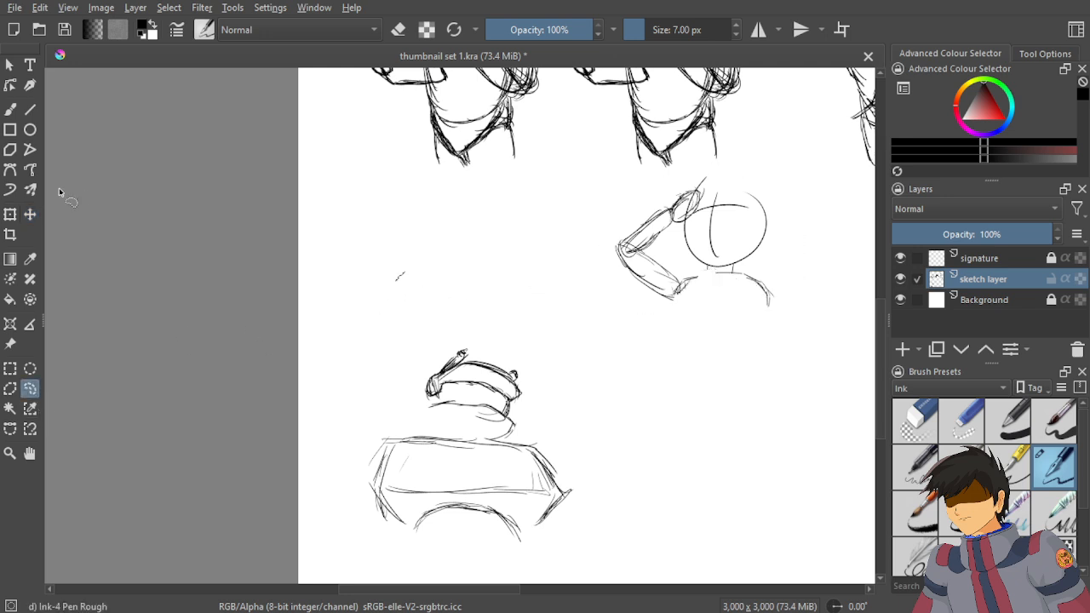
pyautogui.click(11, 191)
pyautogui.scroll(2, 415, 331)
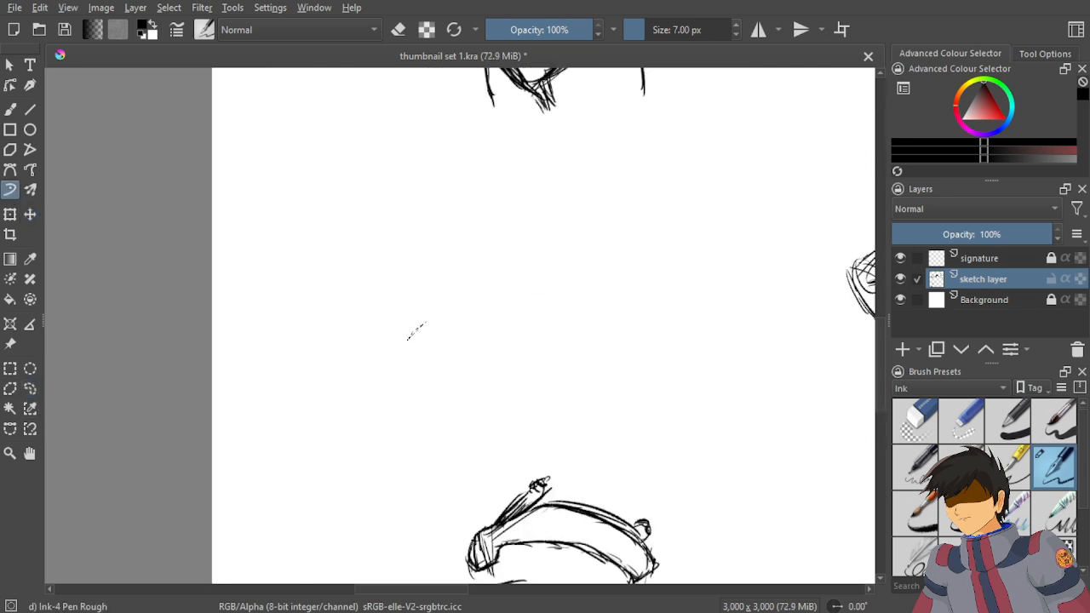
pyautogui.click(30, 388)
pyautogui.click(10, 190)
# Save the document and compare the separated sketch parts with the mech reference.
pyautogui.scroll(-5, 333, 204)
pyautogui.scroll(5, 541, 217)
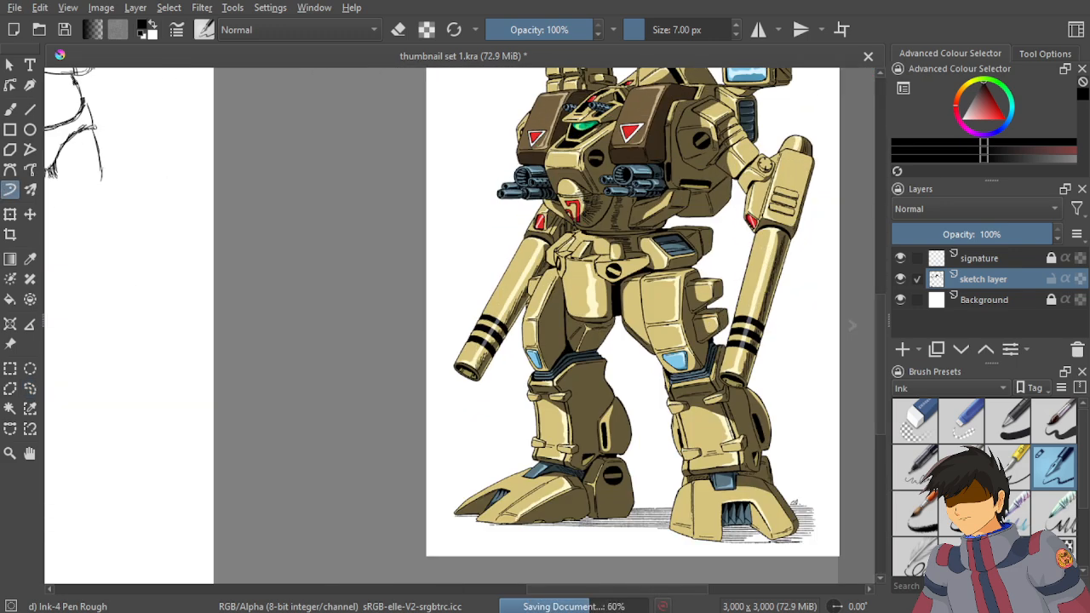
pyautogui.scroll(-1, 540, 217)
pyautogui.scroll(-2, 596, 191)
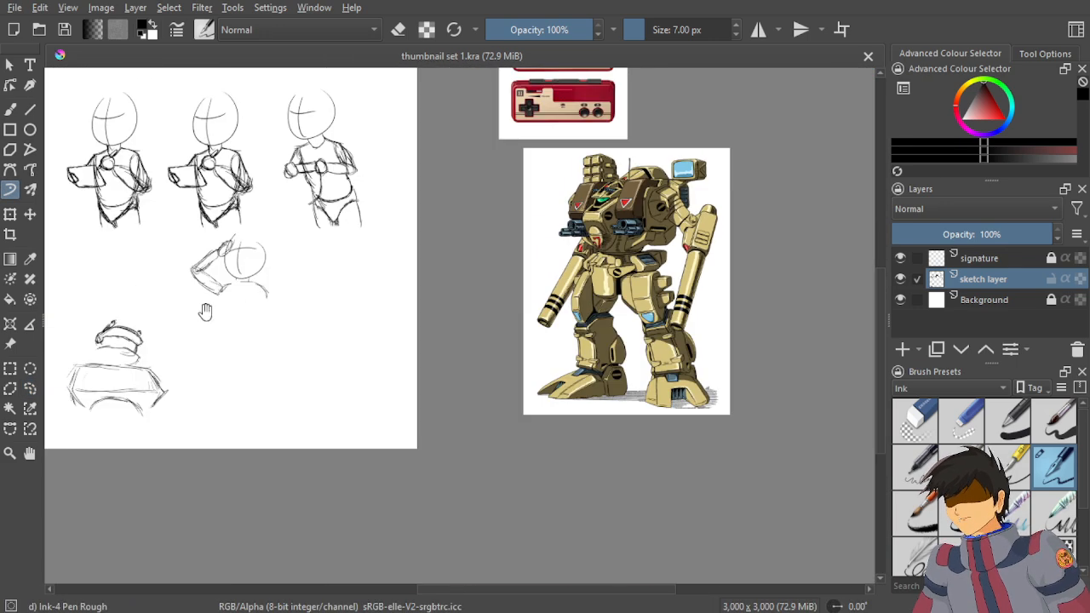
pyautogui.moveTo(204, 312); pyautogui.dragTo(369, 282)
pyautogui.scroll(5, 282, 298)
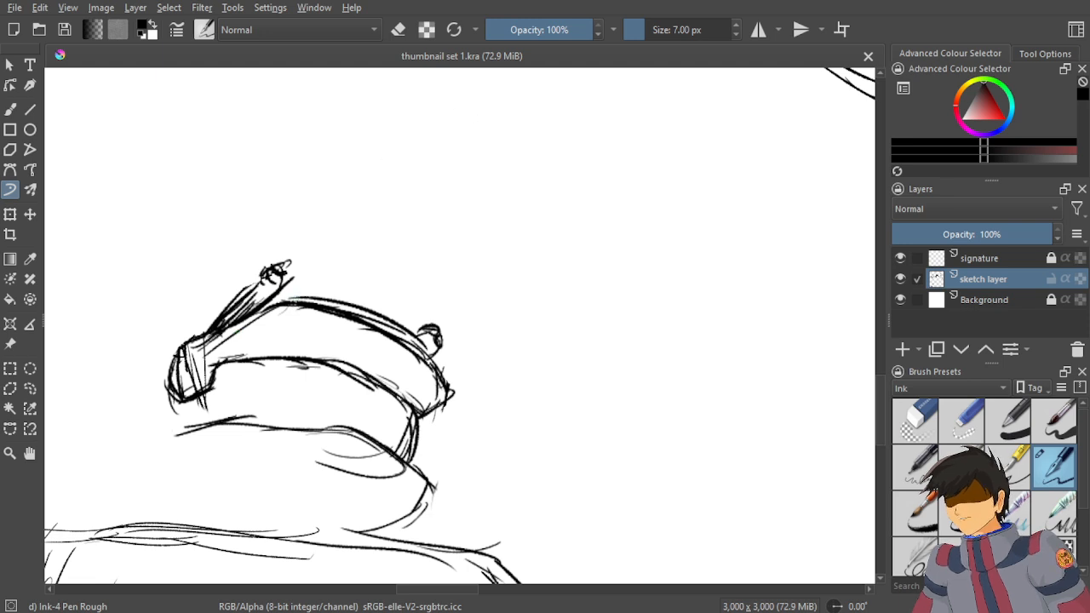
pyautogui.moveTo(292, 225); pyautogui.dragTo(294, 303)
pyautogui.scroll(1, 251, 340)
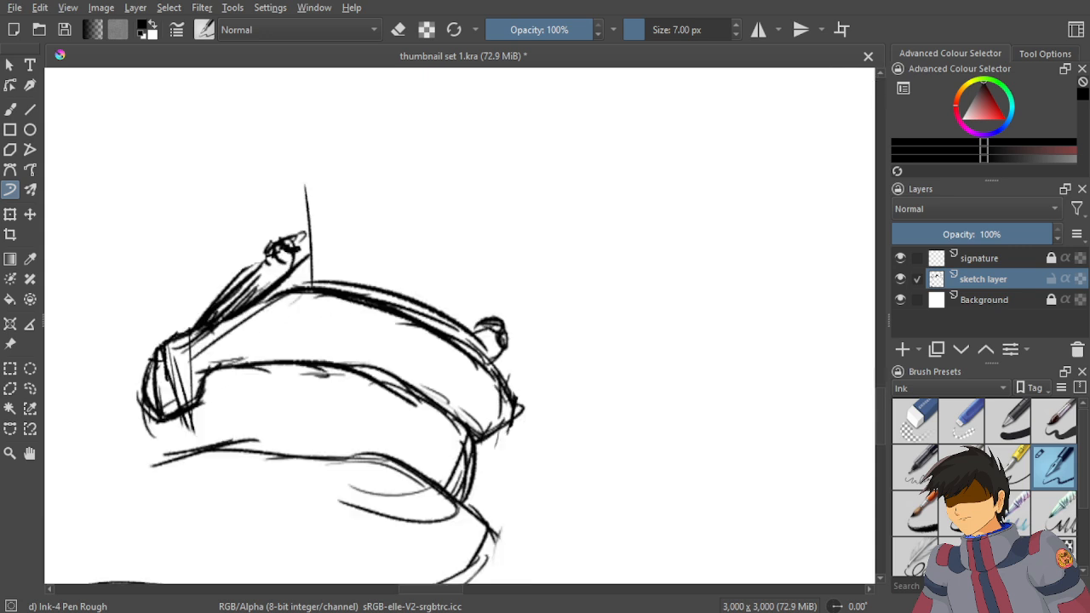
pyautogui.hotkey('ctrl', 'z')
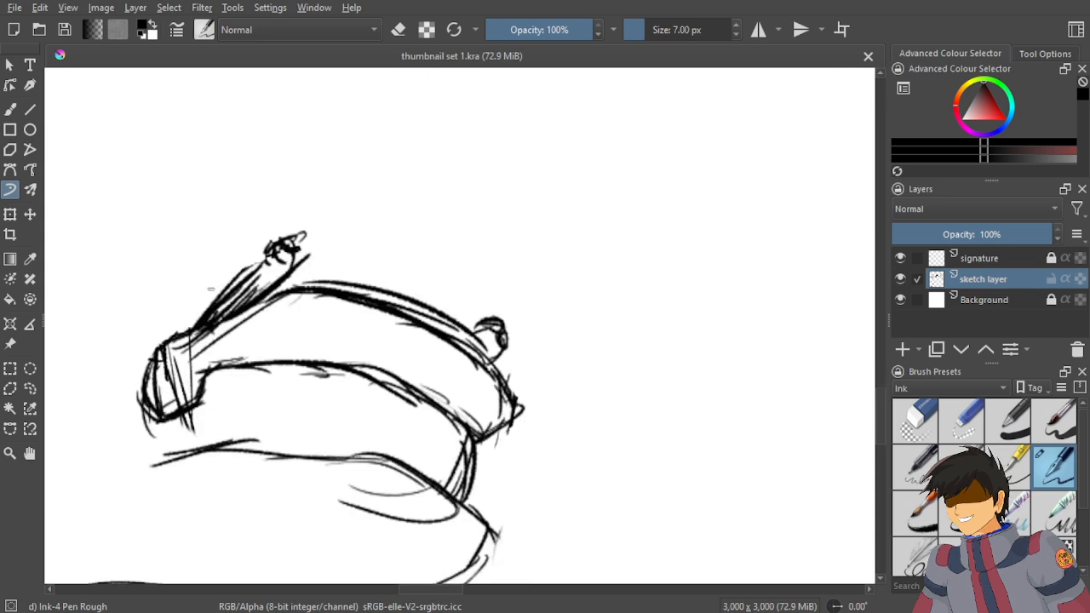
# Sketch a short antenna with a small round tip on the torso's upper armour band and check it against the mech's antenna.
pyautogui.moveTo(312, 291)
pyautogui.mouseDown()
pyautogui.moveTo(302, 213)
pyautogui.moveTo(313, 270)
pyautogui.moveTo(305, 245)
pyautogui.mouseUp()
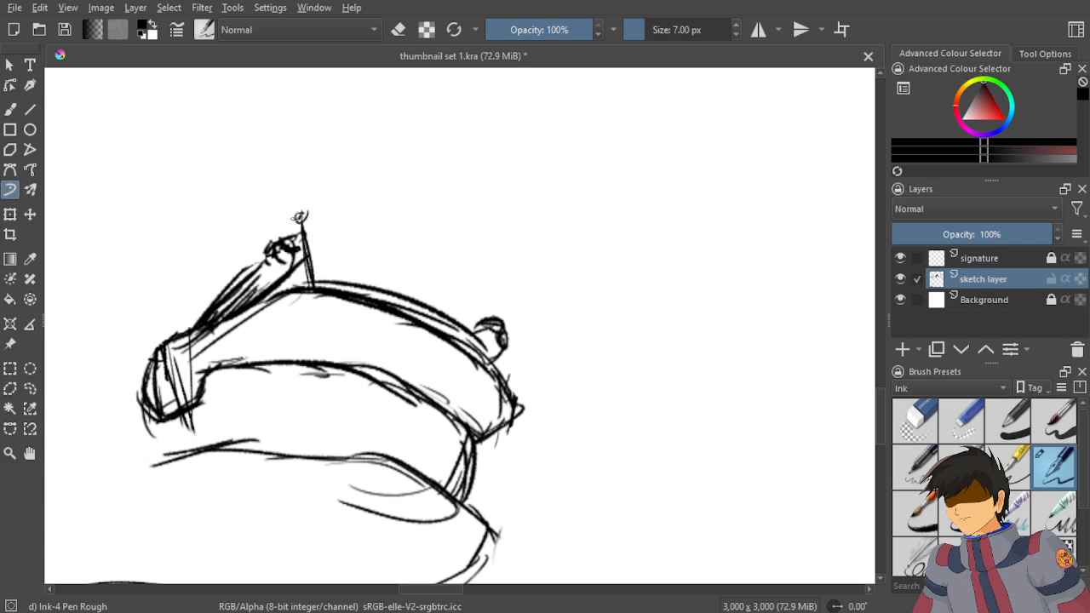
pyautogui.scroll(-6, 323, 238)
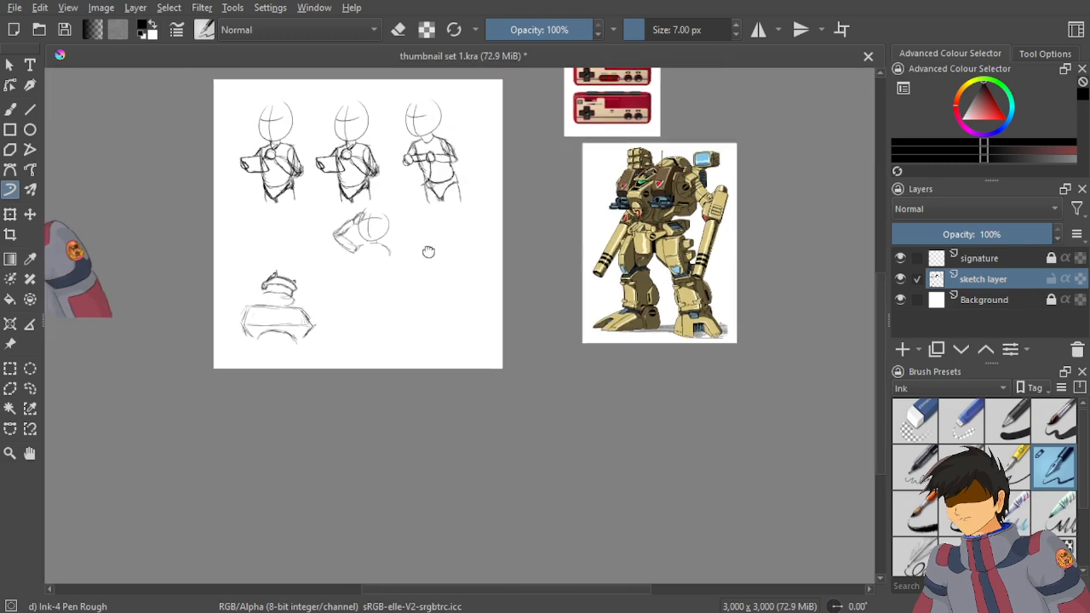
pyautogui.scroll(5, 526, 202)
pyautogui.scroll(2, 715, 146)
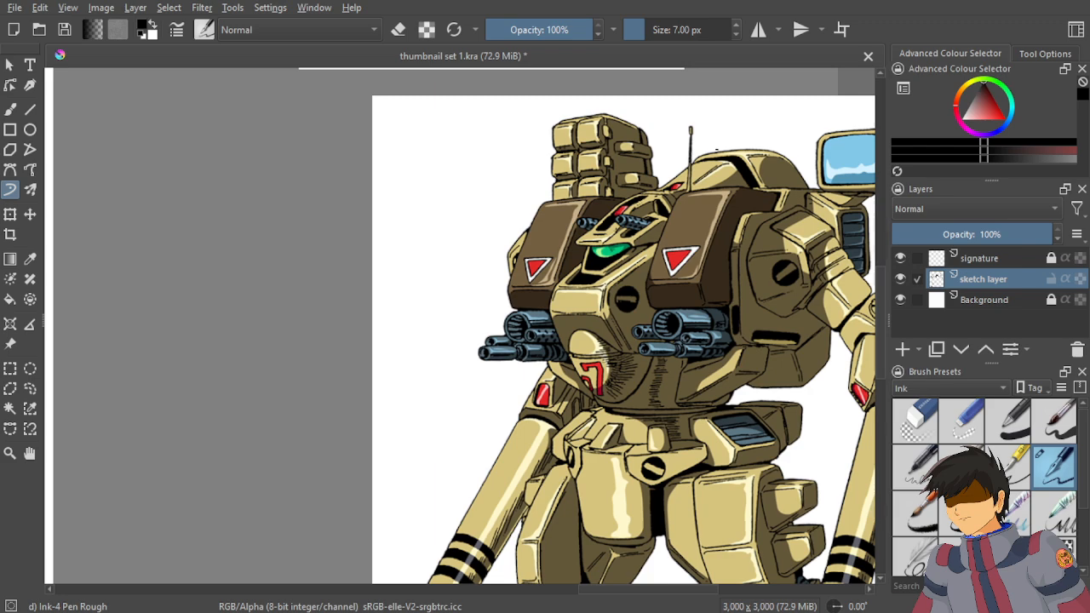
pyautogui.scroll(-4, 716, 149)
pyautogui.scroll(3, 281, 293)
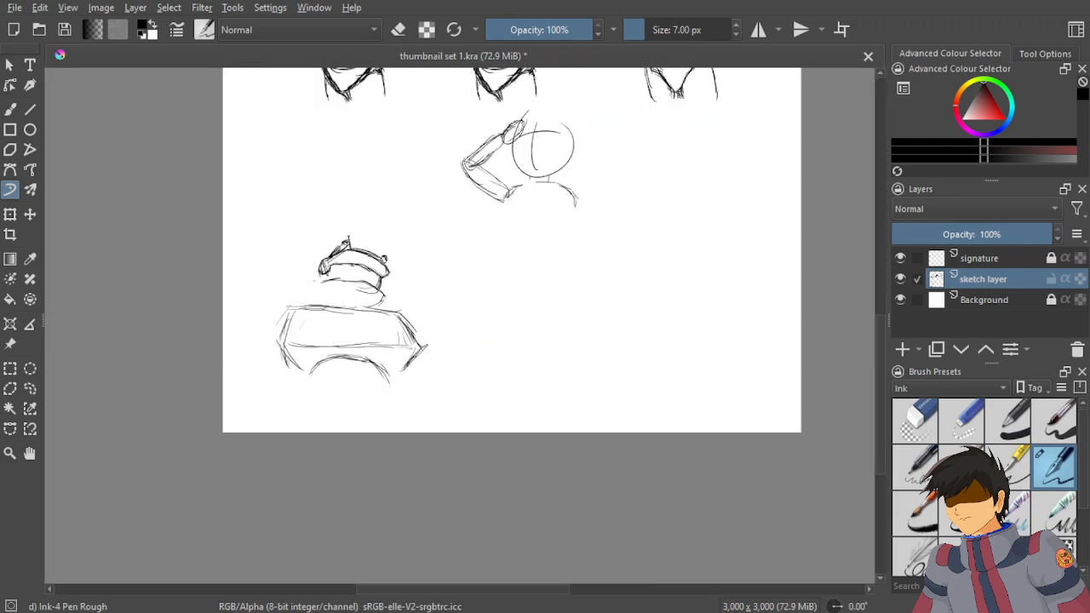
# Compare the torso armour sketch with the mech reference, examining the mech's shoulder armour blocks.
pyautogui.scroll(-4, 341, 323)
pyautogui.scroll(3, 341, 323)
pyautogui.scroll(-1, 344, 331)
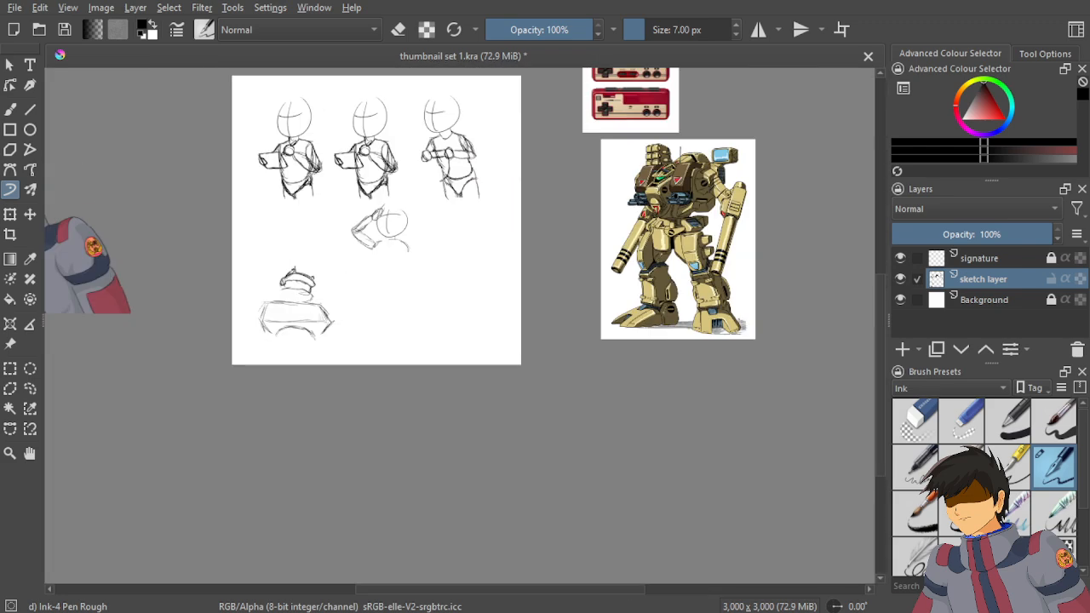
pyautogui.scroll(2, 630, 221)
pyautogui.scroll(-3, 569, 265)
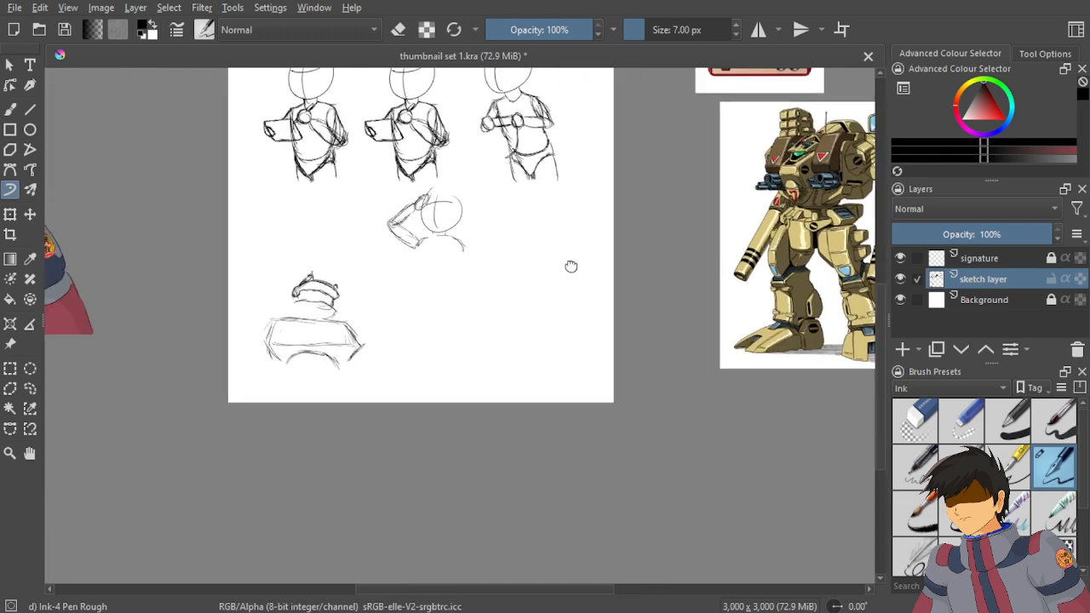
pyautogui.scroll(4, 513, 266)
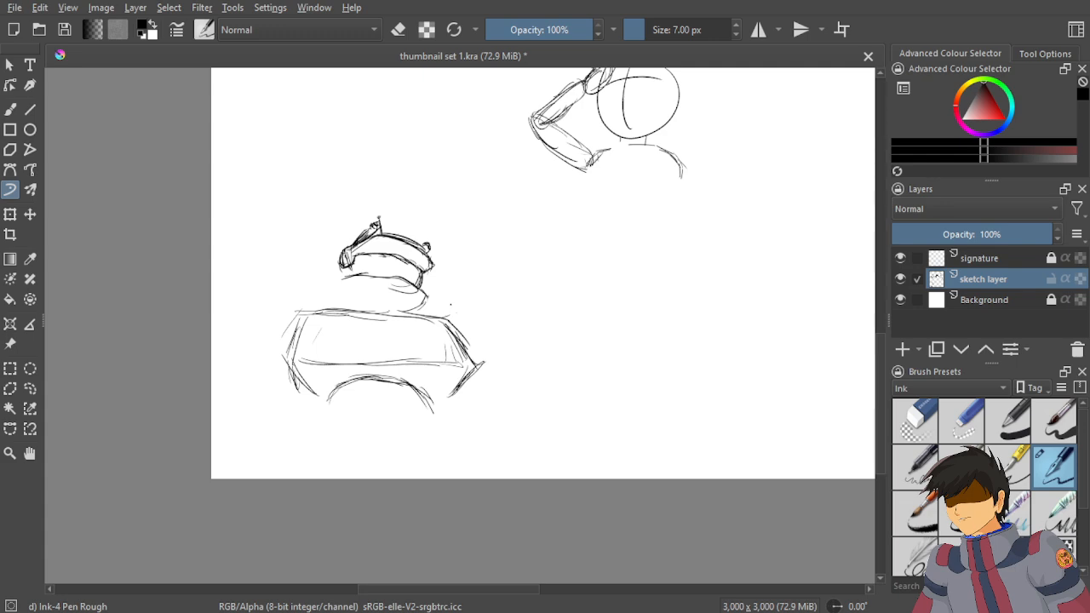
pyautogui.moveTo(440, 254); pyautogui.dragTo(440, 319)
pyautogui.scroll(-5, 437, 327)
pyautogui.scroll(2, 686, 308)
pyautogui.scroll(3, 544, 253)
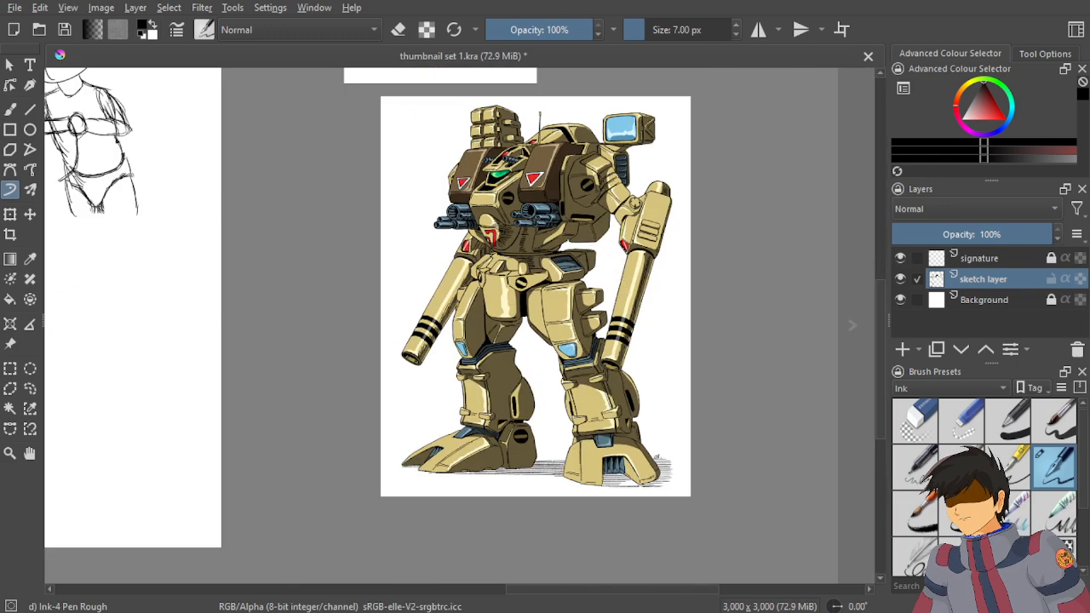
pyautogui.scroll(-3, 569, 311)
pyautogui.scroll(5, 457, 248)
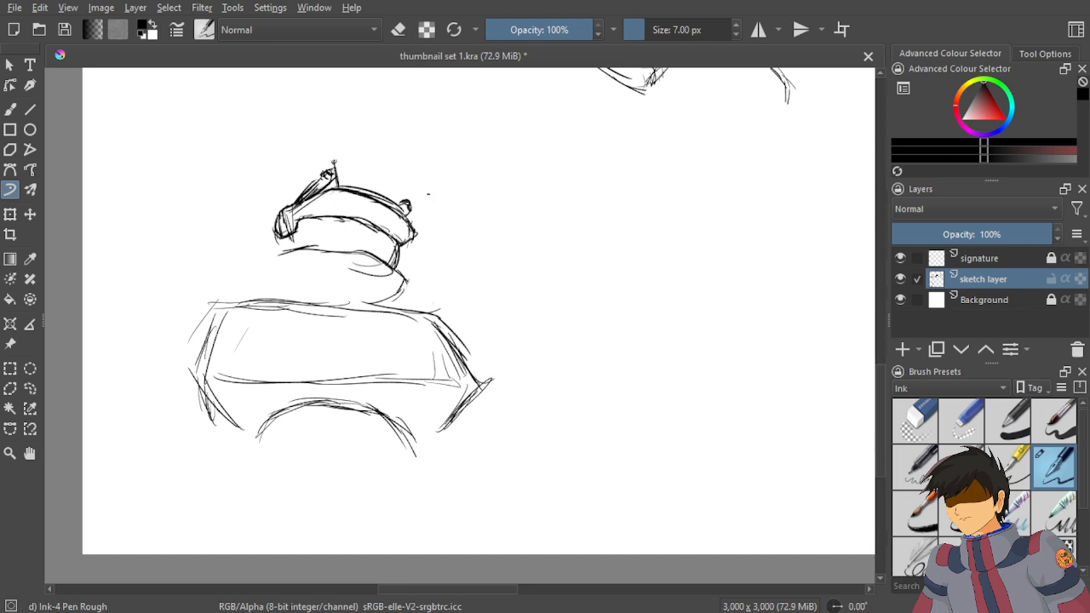
# Sketch a boxy shoulder armour block with a sloped face beside the torso, and add short lines above the upper armour band.
pyautogui.moveTo(428, 194); pyautogui.dragTo(538, 201)
pyautogui.hotkey('ctrl', 'z')
pyautogui.moveTo(562, 196); pyautogui.dragTo(605, 282)
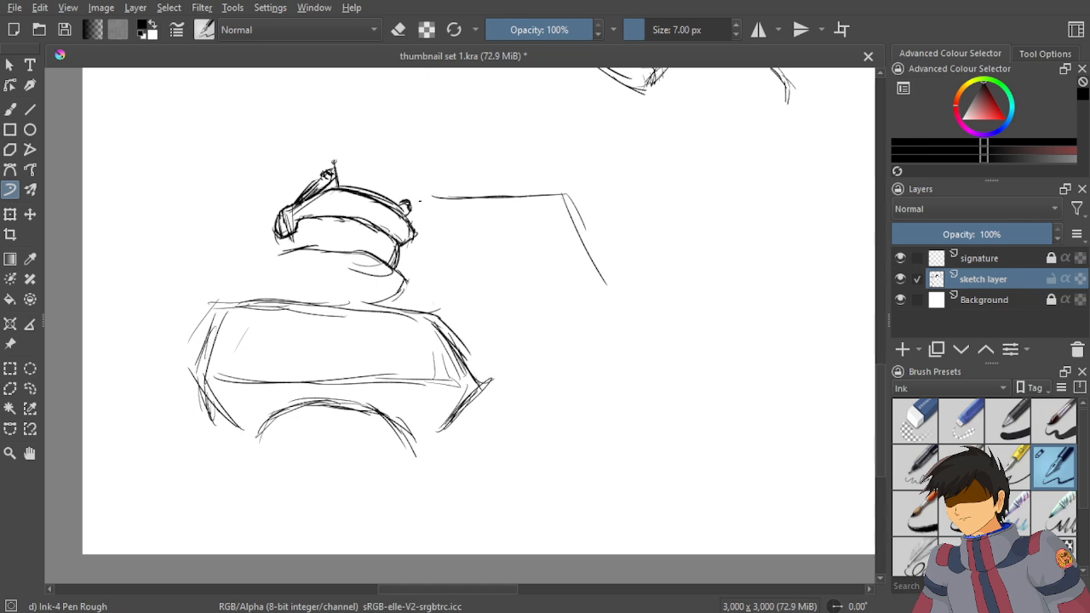
pyautogui.moveTo(425, 207); pyautogui.dragTo(449, 299)
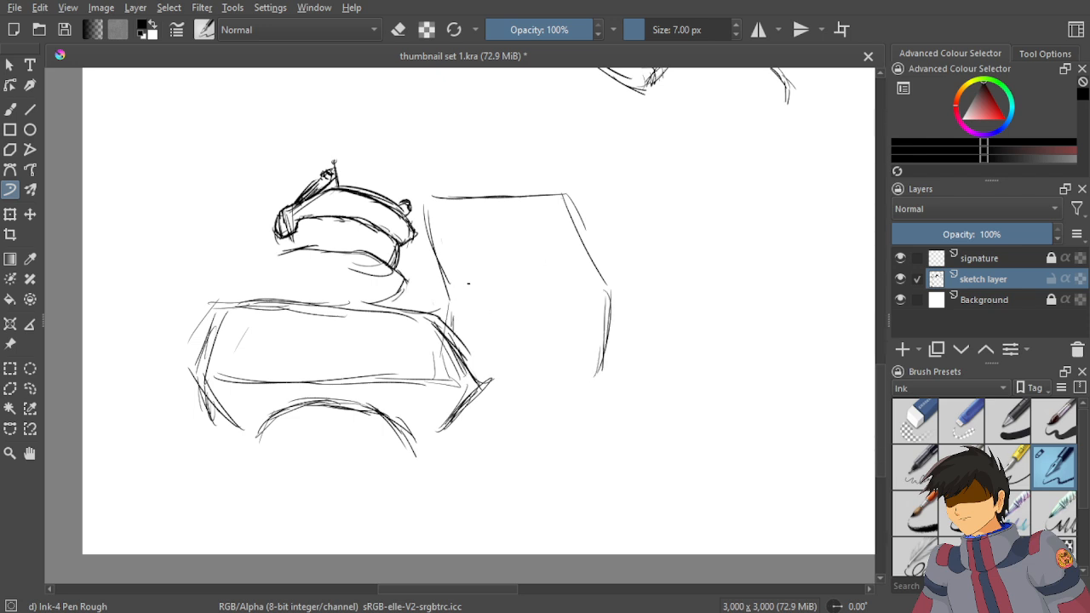
pyautogui.moveTo(461, 291); pyautogui.dragTo(583, 282)
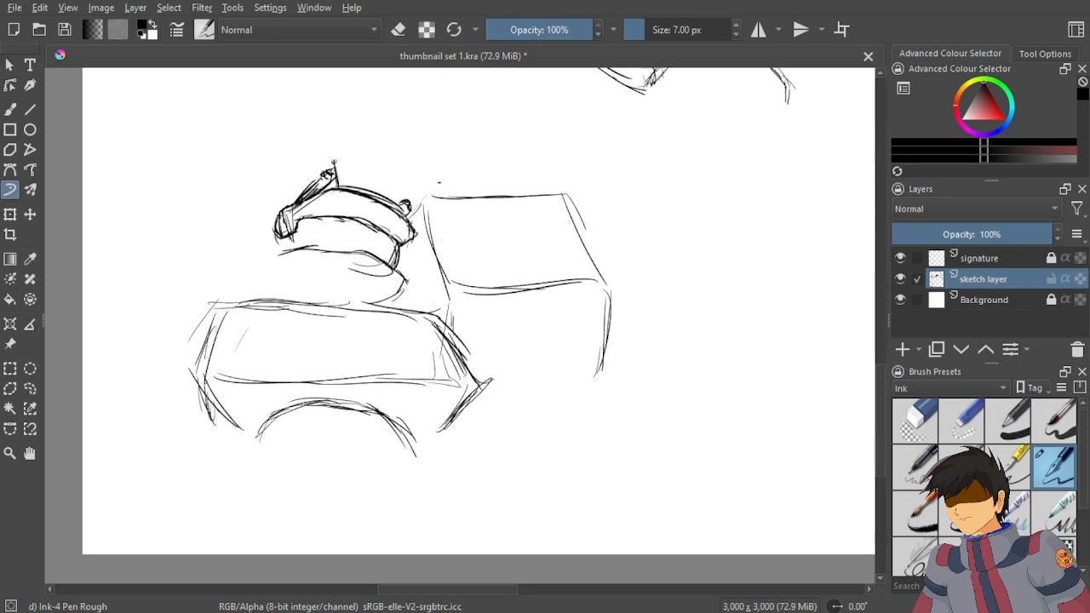
pyautogui.moveTo(369, 167); pyautogui.dragTo(410, 194)
# Examine the mech reference's upper body, including its domed top, shoulder armour, missile pod and searchlight.
pyautogui.scroll(-4, 168, 148)
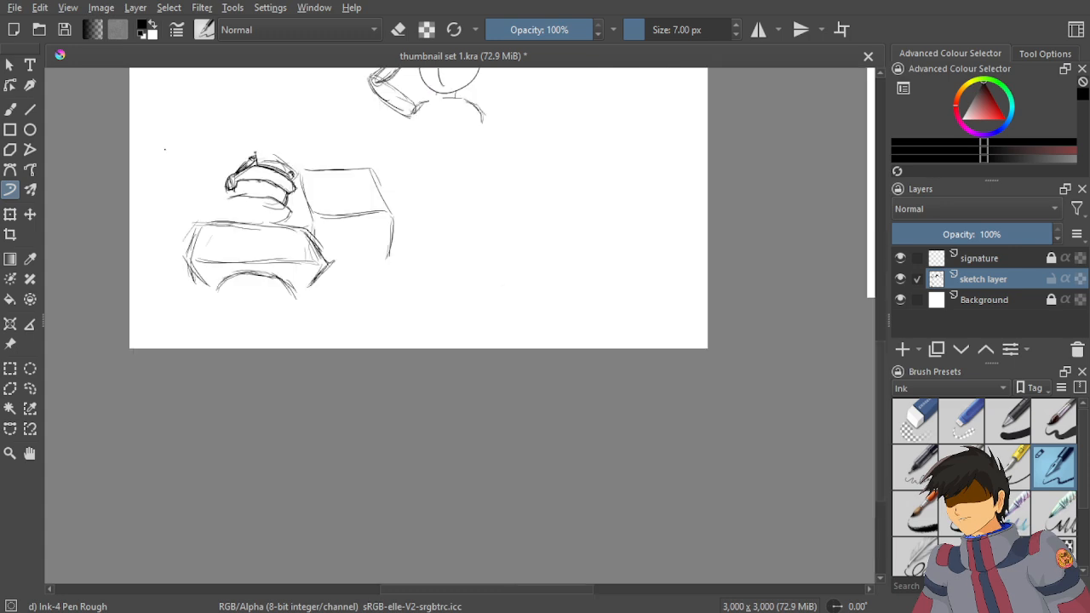
pyautogui.moveTo(277, 281); pyautogui.dragTo(140, 443)
pyautogui.scroll(3, 417, 207)
pyautogui.scroll(2, 505, 197)
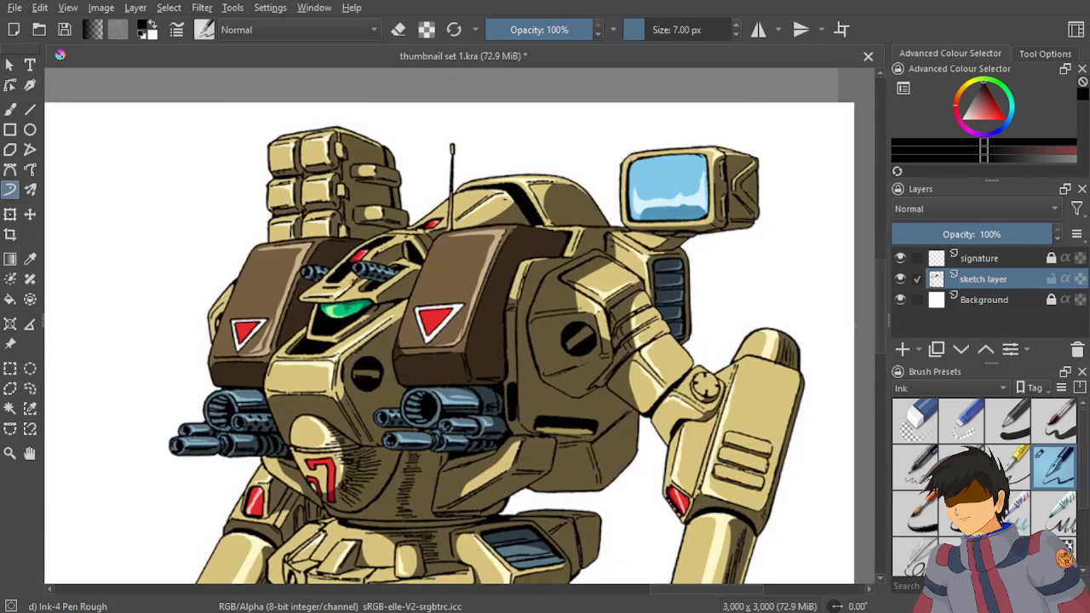
pyautogui.scroll(-3, 505, 196)
pyautogui.scroll(-2, 440, 255)
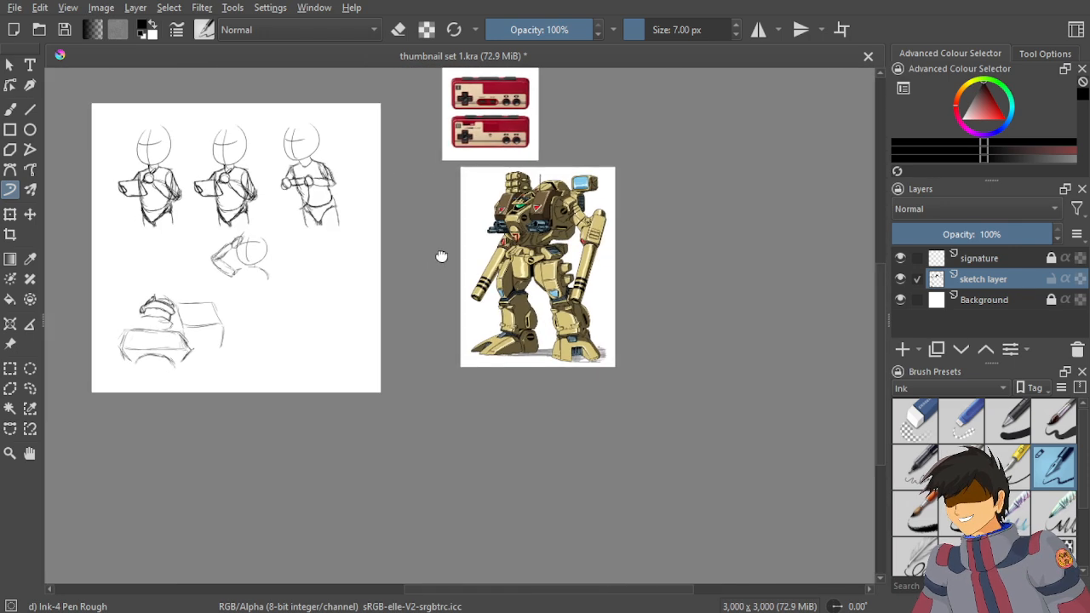
pyautogui.moveTo(440, 256); pyautogui.dragTo(525, 235)
pyautogui.scroll(6, 667, 225)
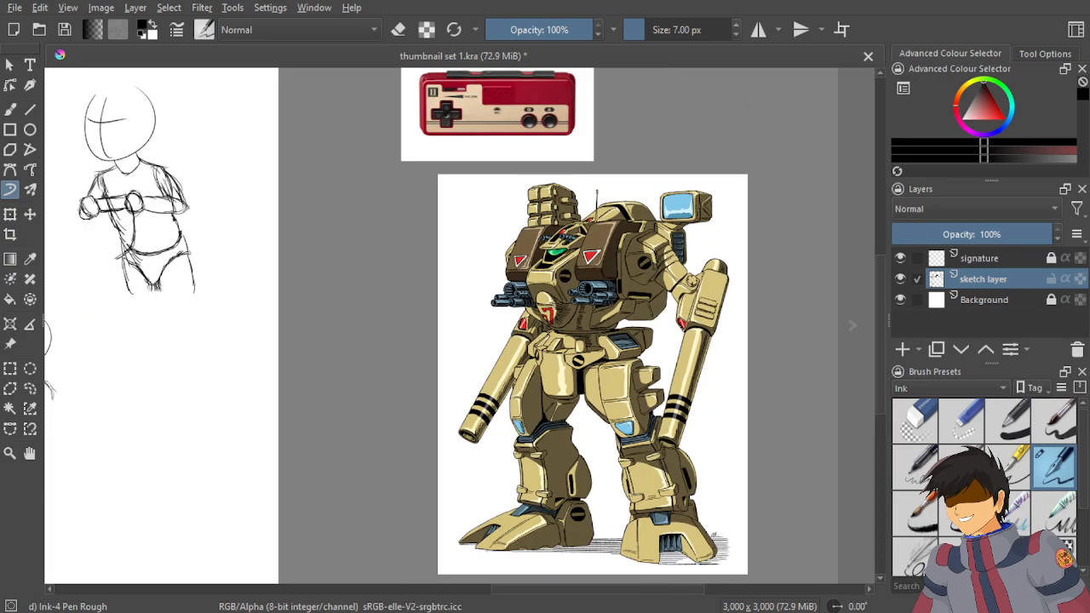
pyautogui.scroll(-5, 666, 225)
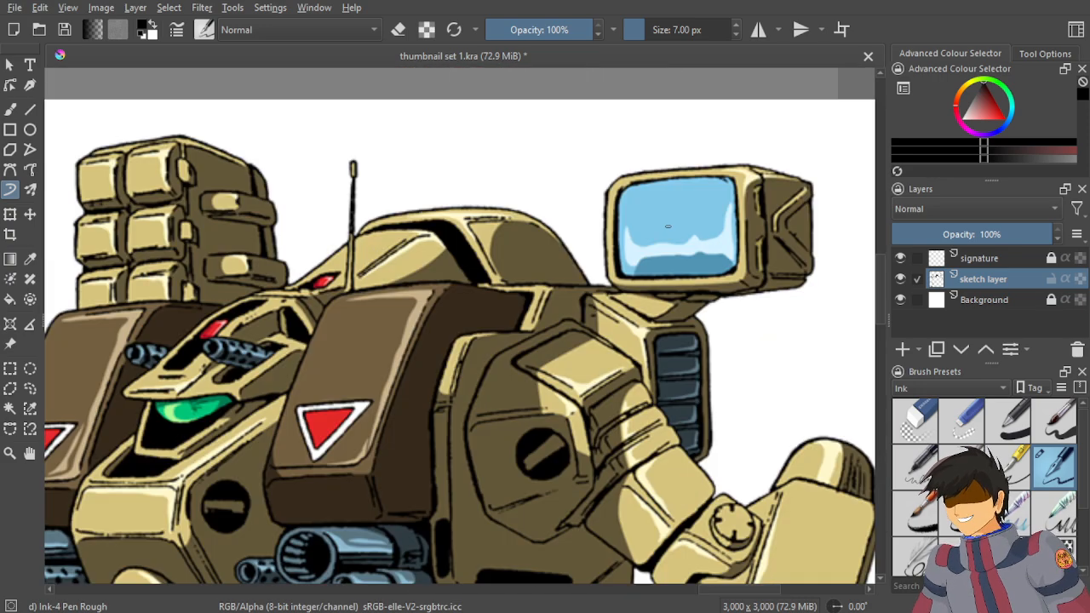
pyautogui.scroll(4, 478, 236)
pyautogui.scroll(-4, 477, 236)
pyautogui.scroll(-3, 460, 323)
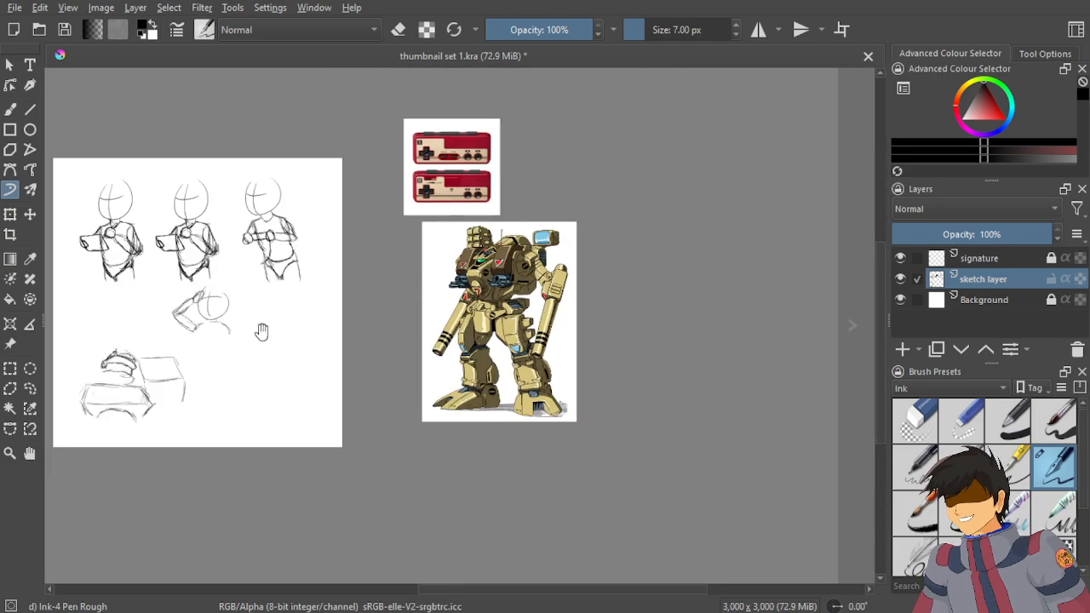
# Sketch a domed arc over the upper armour band and rough outlines for the armour piece on its far side.
pyautogui.moveTo(264, 333); pyautogui.dragTo(638, 222)
pyautogui.scroll(5, 476, 340)
pyautogui.moveTo(459, 270); pyautogui.dragTo(497, 235)
pyautogui.scroll(4, 522, 248)
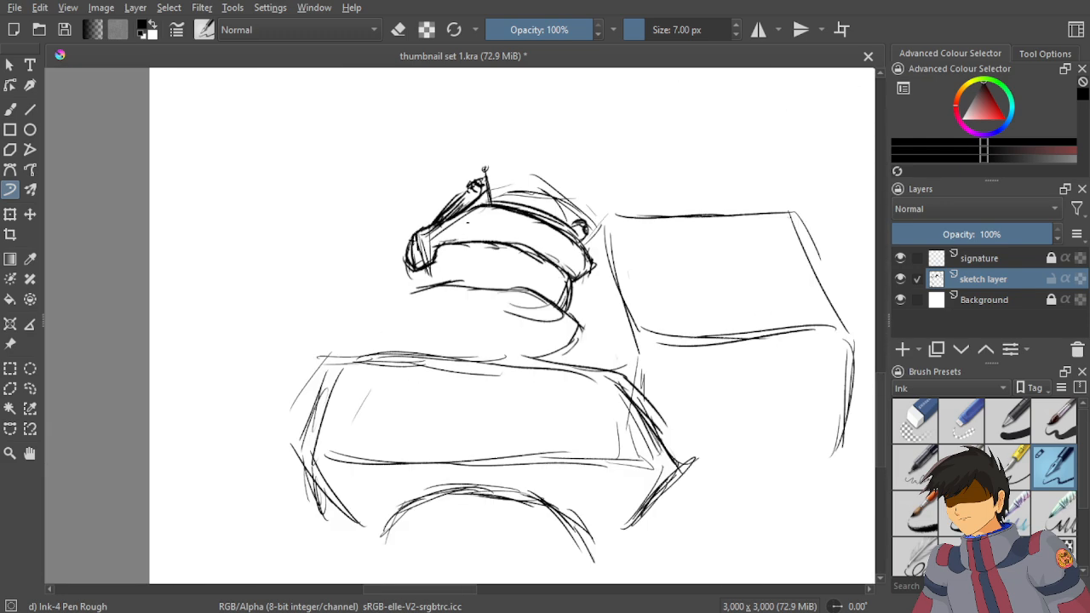
pyautogui.moveTo(588, 223)
pyautogui.mouseDown()
pyautogui.moveTo(481, 163)
pyautogui.moveTo(368, 208)
pyautogui.moveTo(388, 245)
pyautogui.mouseUp()
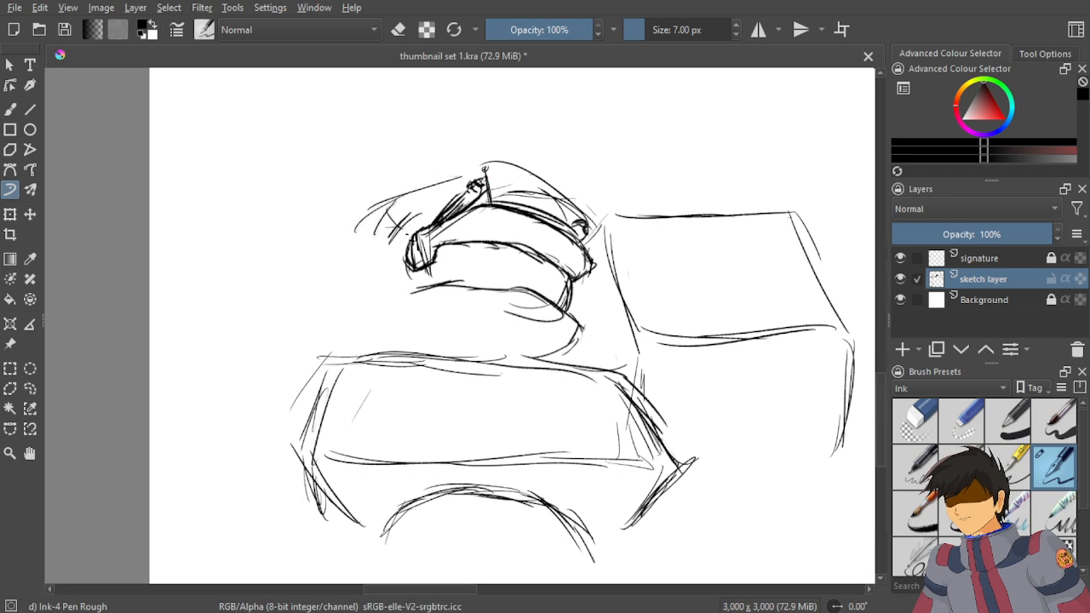
pyautogui.moveTo(456, 208); pyautogui.dragTo(430, 218)
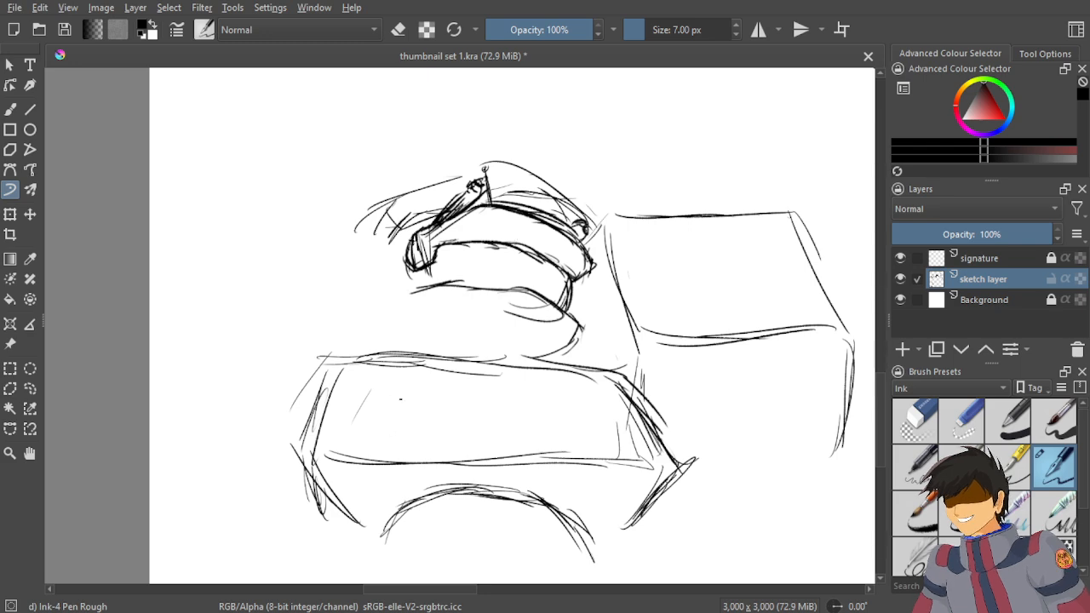
# Compare the proportions of the sketched shoulder armour block with the mech reference.
pyautogui.press('-')
pyautogui.moveTo(672, 336); pyautogui.dragTo(91, 342)
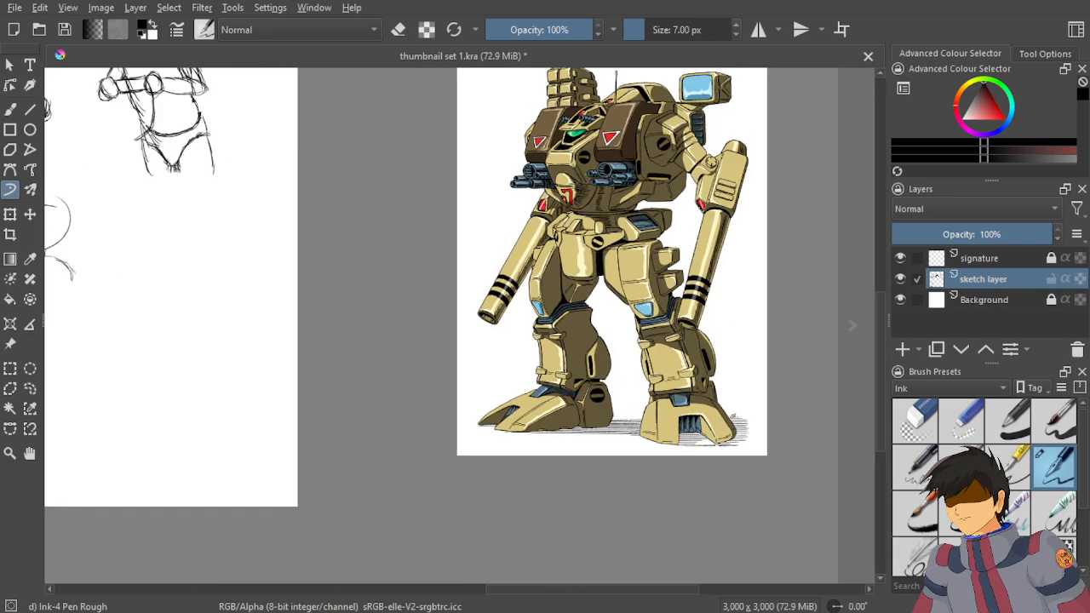
pyautogui.moveTo(586, 175); pyautogui.dragTo(605, 237)
pyautogui.press('+')
pyautogui.scroll(-3, 599, 205)
pyautogui.moveTo(416, 293); pyautogui.dragTo(763, 255)
pyautogui.scroll(4, 613, 269)
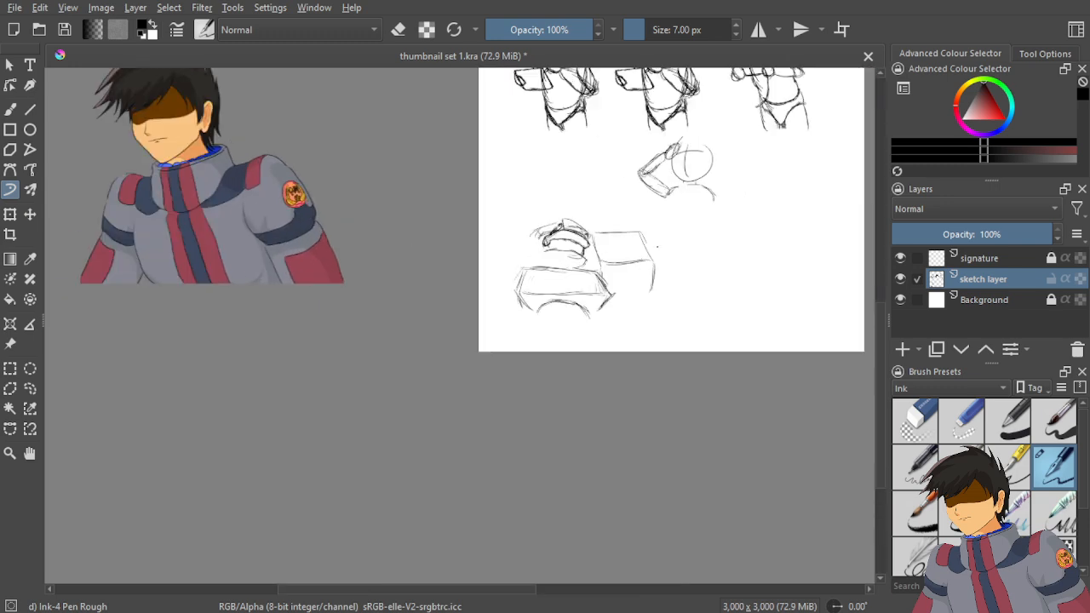
pyautogui.scroll(1, 718, 245)
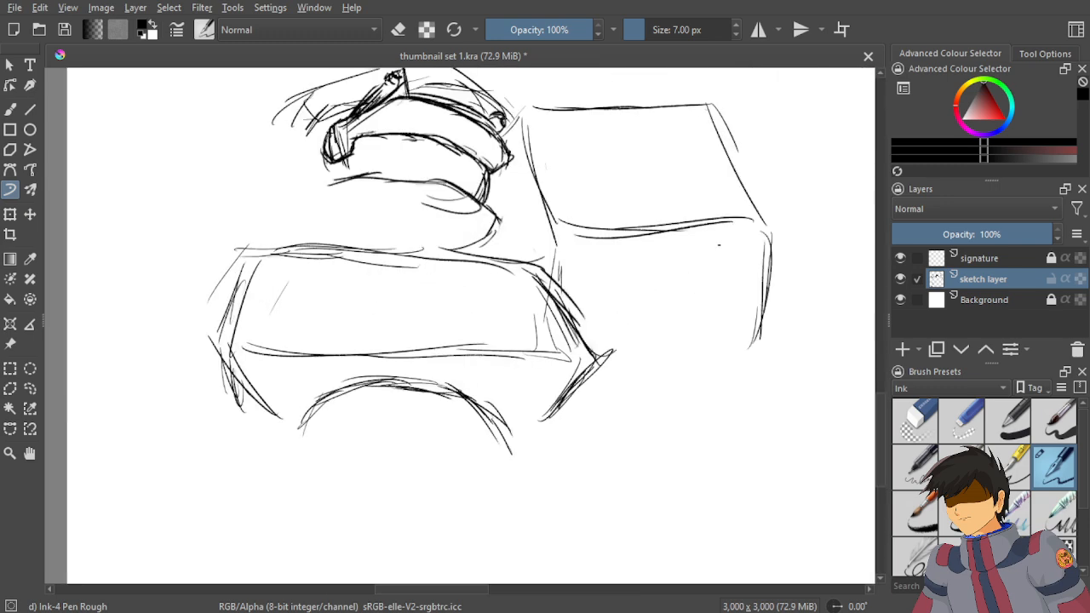
pyautogui.scroll(-6, 664, 194)
pyautogui.moveTo(812, 231)
pyautogui.mouseDown()
pyautogui.moveTo(494, 297)
pyautogui.moveTo(496, 279)
pyautogui.mouseUp()
pyautogui.scroll(3, 555, 187)
pyautogui.scroll(-2, 555, 187)
pyautogui.scroll(4, 496, 278)
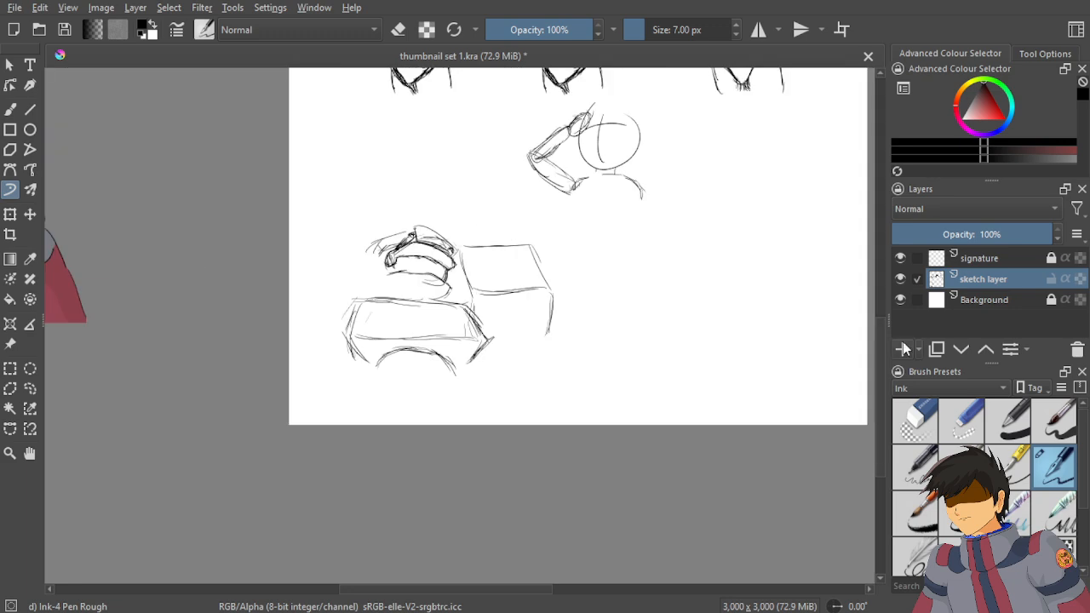
# Erase the shoulder block's lower face edge and vertical sides, and return to the Ink-4 Pen Rough brush.
pyautogui.click(948, 414)
pyautogui.scroll(3, 452, 306)
pyautogui.scroll(1, 452, 306)
pyautogui.moveTo(566, 284)
pyautogui.mouseDown()
pyautogui.moveTo(648, 271)
pyautogui.moveTo(586, 285)
pyautogui.moveTo(578, 271)
pyautogui.moveTo(548, 286)
pyautogui.moveTo(465, 266)
pyautogui.moveTo(463, 293)
pyautogui.moveTo(659, 284)
pyautogui.moveTo(640, 316)
pyautogui.moveTo(619, 257)
pyautogui.moveTo(585, 266)
pyautogui.moveTo(641, 274)
pyautogui.moveTo(664, 312)
pyautogui.moveTo(634, 379)
pyautogui.moveTo(661, 384)
pyautogui.mouseUp()
pyautogui.click(914, 420)
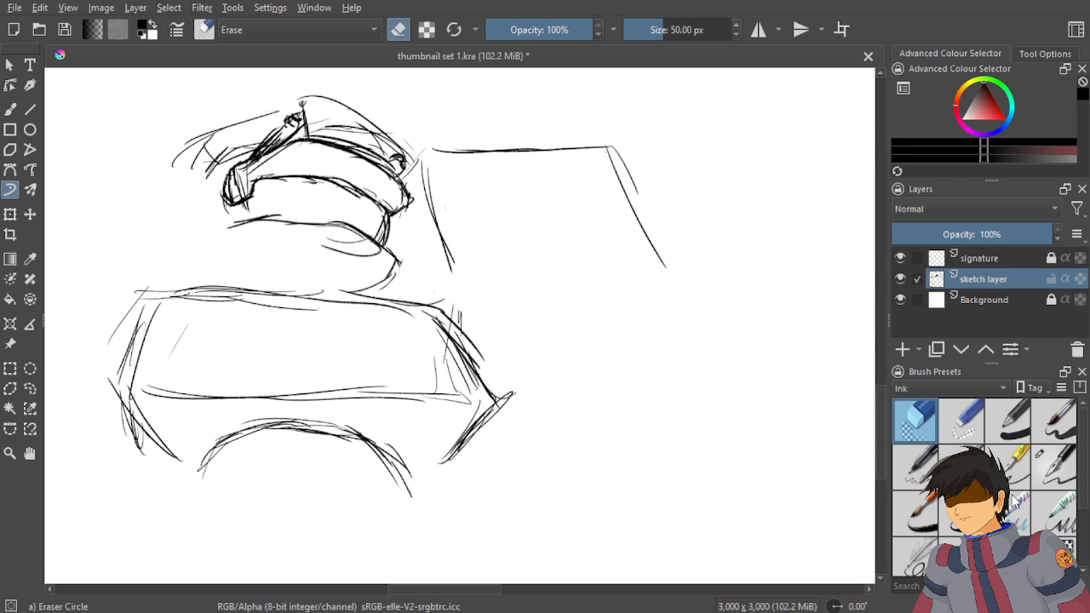
pyautogui.click(1054, 467)
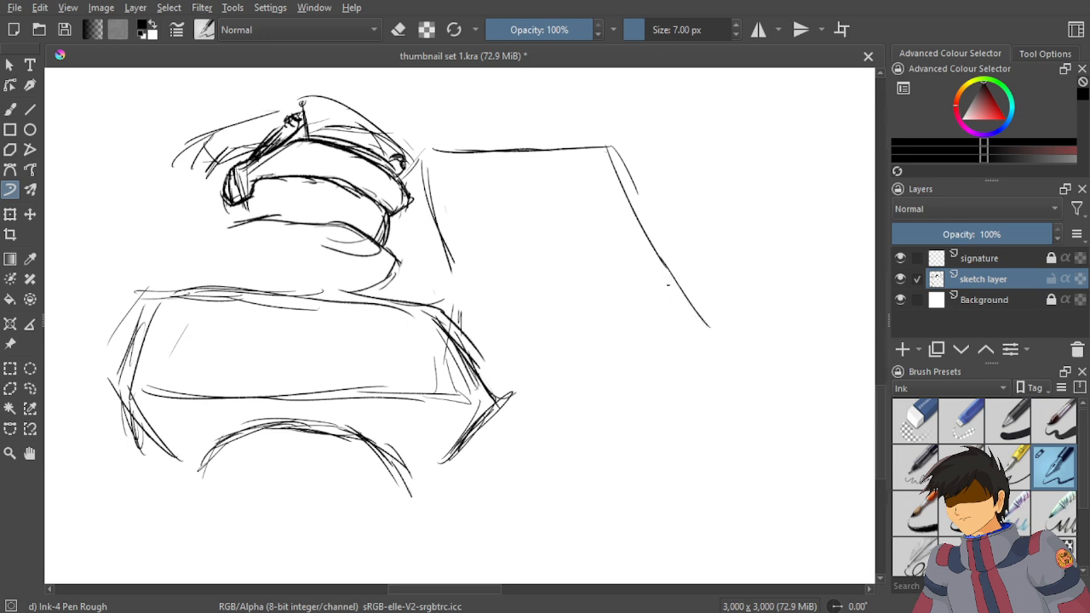
# Redraw the shoulder block with a longer sloped face, extending both slanted edges and adding a new lower edge and outer side.
pyautogui.moveTo(693, 312); pyautogui.dragTo(723, 359)
pyautogui.moveTo(721, 361); pyautogui.dragTo(697, 458)
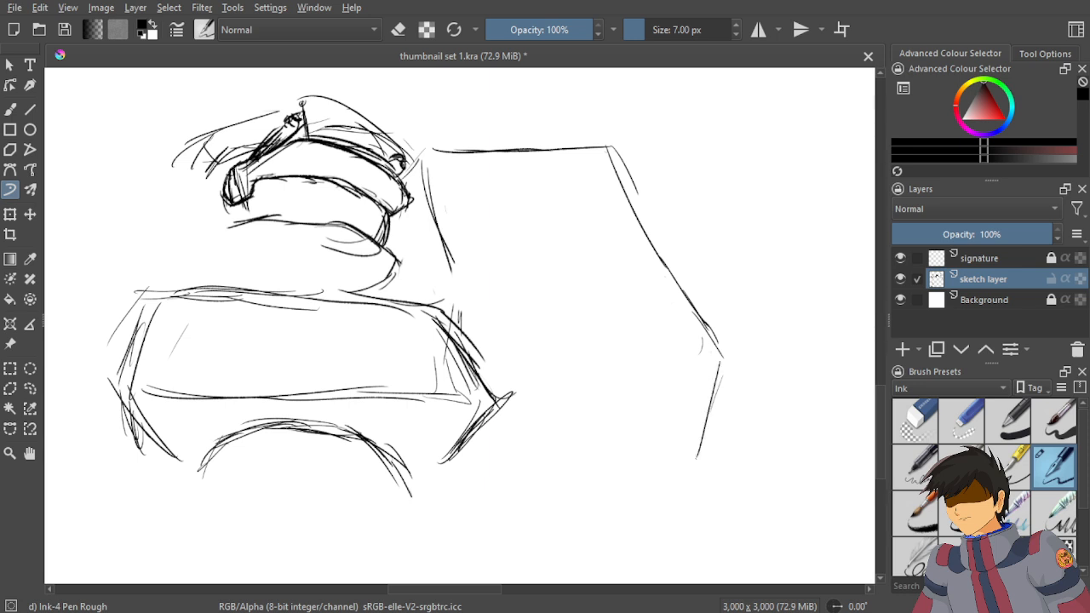
pyautogui.moveTo(702, 361)
pyautogui.mouseDown()
pyautogui.moveTo(584, 370)
pyautogui.moveTo(707, 358)
pyautogui.moveTo(558, 364)
pyautogui.mouseUp()
pyautogui.moveTo(599, 353); pyautogui.dragTo(538, 356)
pyautogui.moveTo(427, 212); pyautogui.dragTo(483, 356)
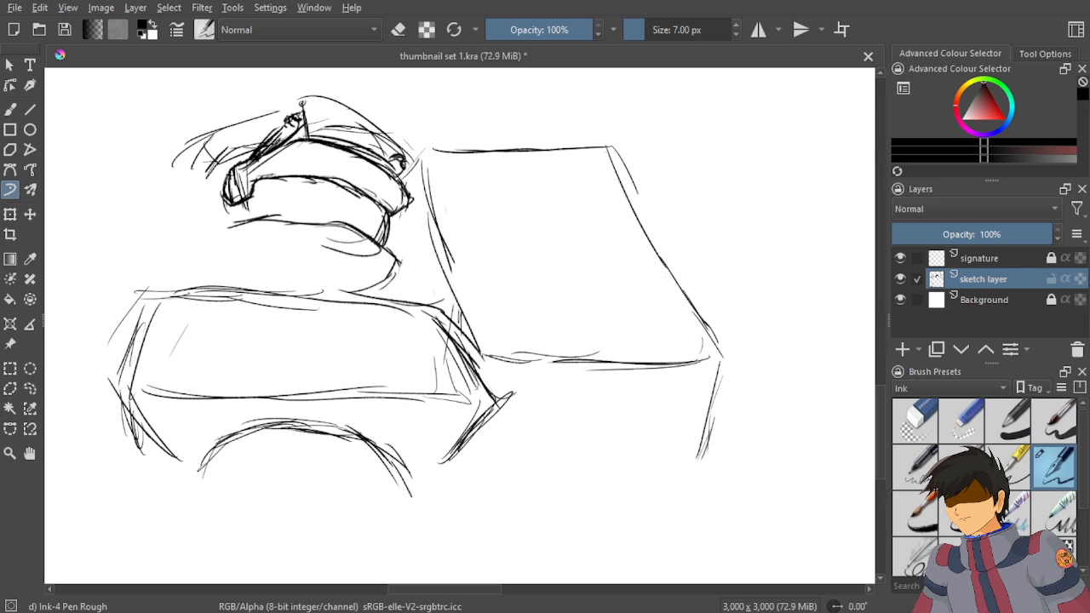
# Add a parallel line along the sloped face's inner edge and a light vertical edge below its inner lower corner.
pyautogui.moveTo(447, 195); pyautogui.dragTo(501, 329)
pyautogui.moveTo(447, 249); pyautogui.dragTo(496, 363)
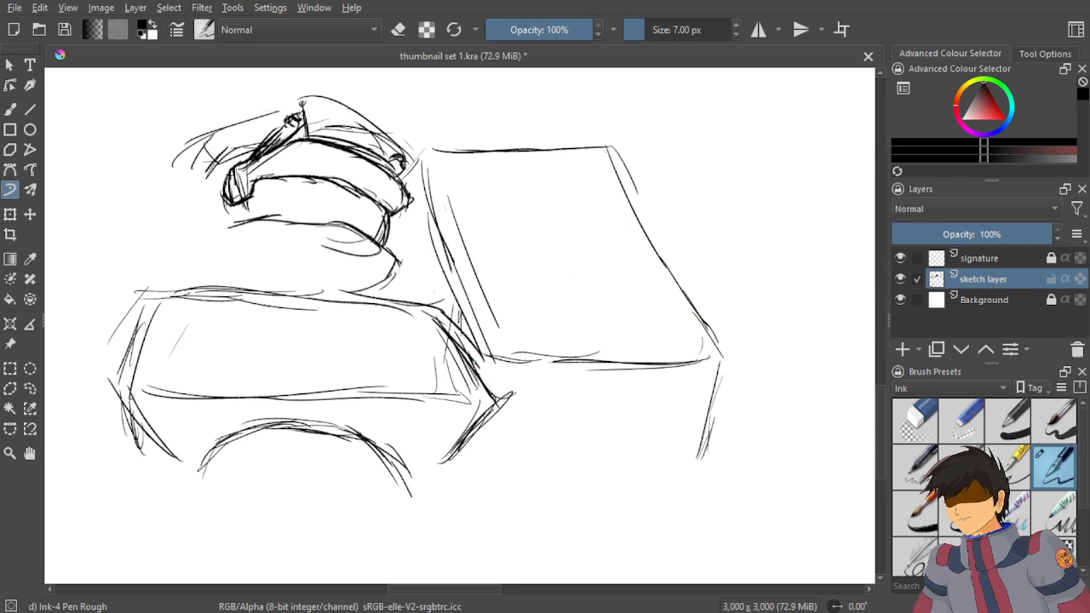
pyautogui.moveTo(493, 359)
pyautogui.mouseDown()
pyautogui.moveTo(496, 396)
pyautogui.moveTo(500, 458)
pyautogui.mouseUp()
# Check the mech reference and undo the horizontal strokes sketched across the shoulder block's sloped face.
pyautogui.scroll(-3, 591, 258)
pyautogui.moveTo(591, 258); pyautogui.dragTo(295, 254)
pyautogui.moveTo(476, 228); pyautogui.dragTo(818, 145)
pyautogui.scroll(4, 553, 201)
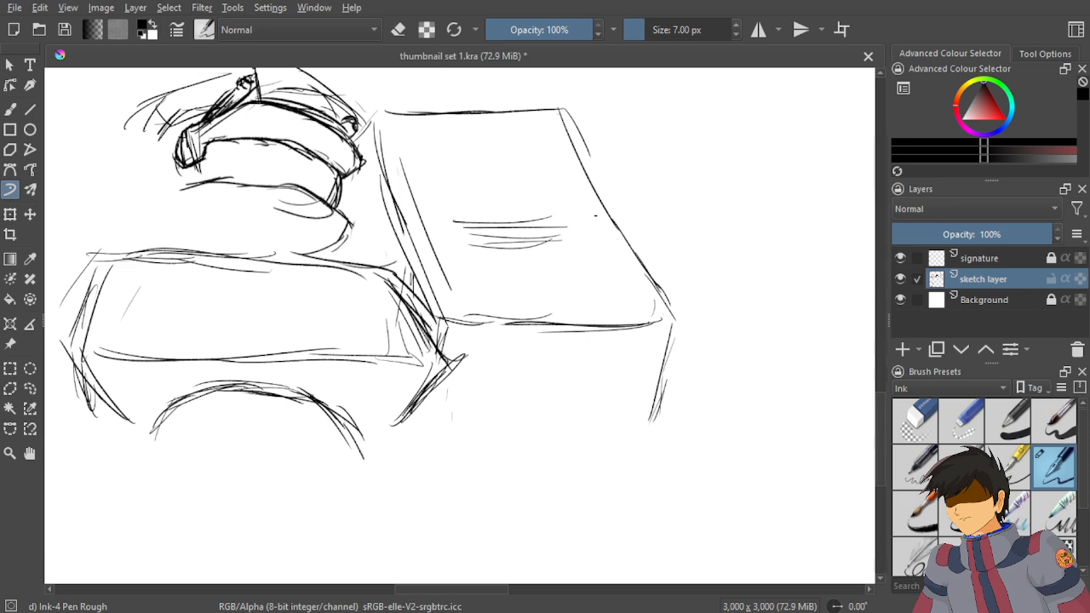
pyautogui.hotkey('ctrl', 'z')
pyautogui.hotkey('ctrl', 'z')
pyautogui.hotkey('ctrl', 'z')
pyautogui.hotkey('ctrl', 'z')
pyautogui.hotkey('ctrl', 'z')
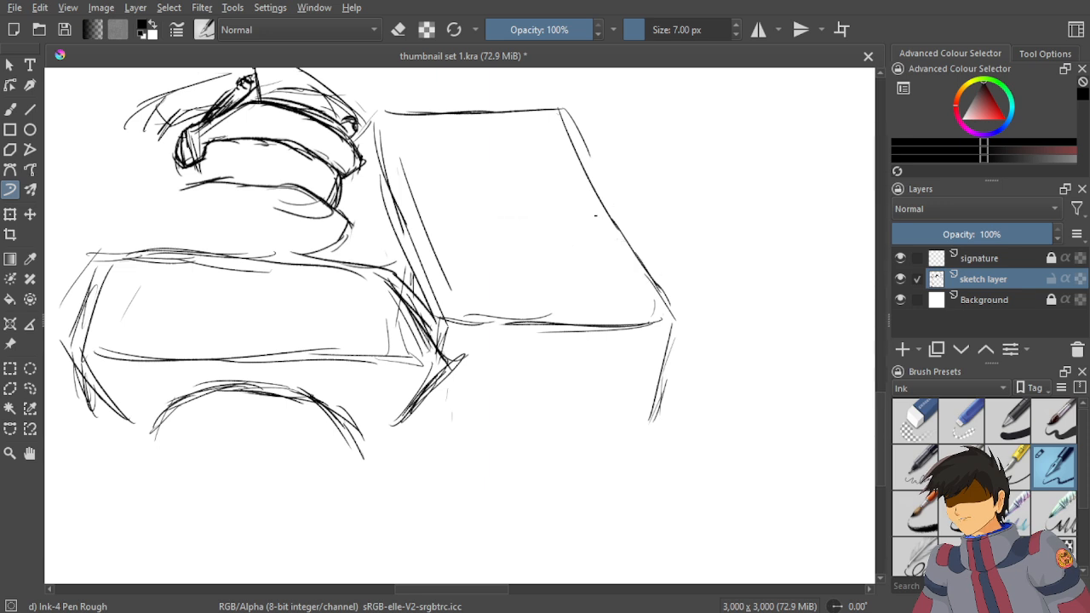
# Sketch a downward-pointing triangle with an inner outline on the lower half of the shoulder block's sloped face.
pyautogui.moveTo(546, 222); pyautogui.dragTo(427, 234)
pyautogui.moveTo(584, 221); pyautogui.dragTo(486, 228)
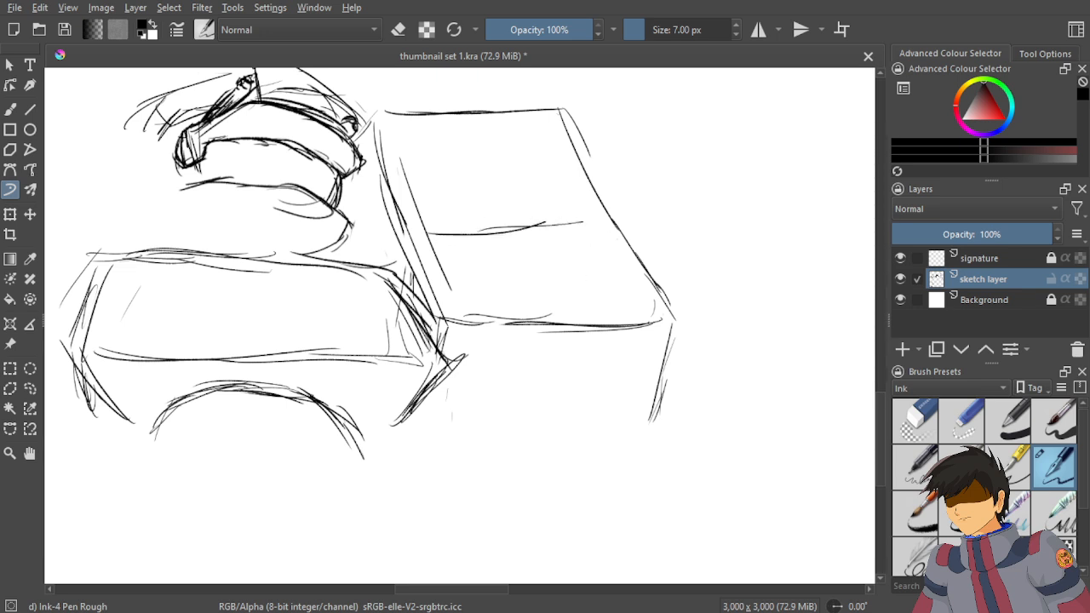
pyautogui.moveTo(583, 242)
pyautogui.mouseDown()
pyautogui.moveTo(537, 311)
pyautogui.moveTo(601, 233)
pyautogui.mouseUp()
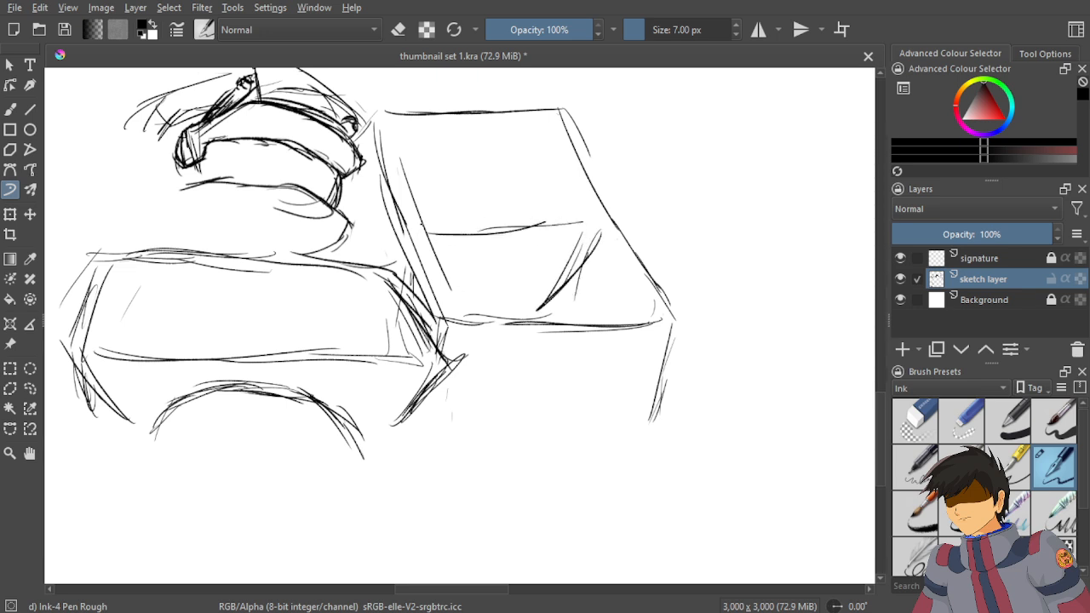
pyautogui.moveTo(430, 238)
pyautogui.mouseDown()
pyautogui.moveTo(475, 305)
pyautogui.moveTo(520, 318)
pyautogui.mouseUp()
pyautogui.moveTo(467, 273); pyautogui.dragTo(540, 306)
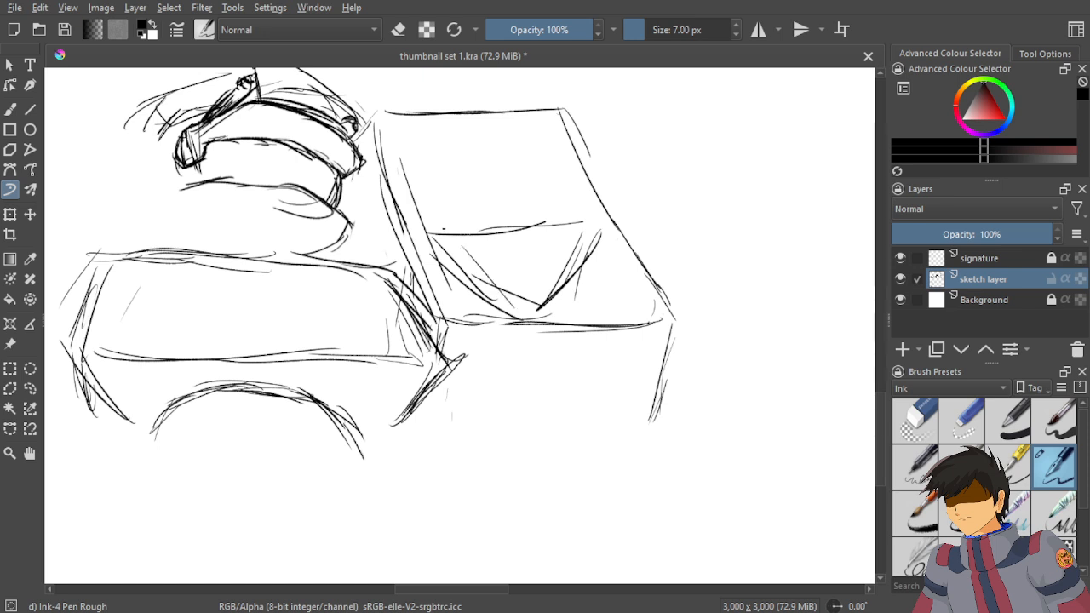
pyautogui.moveTo(449, 240); pyautogui.dragTo(568, 225)
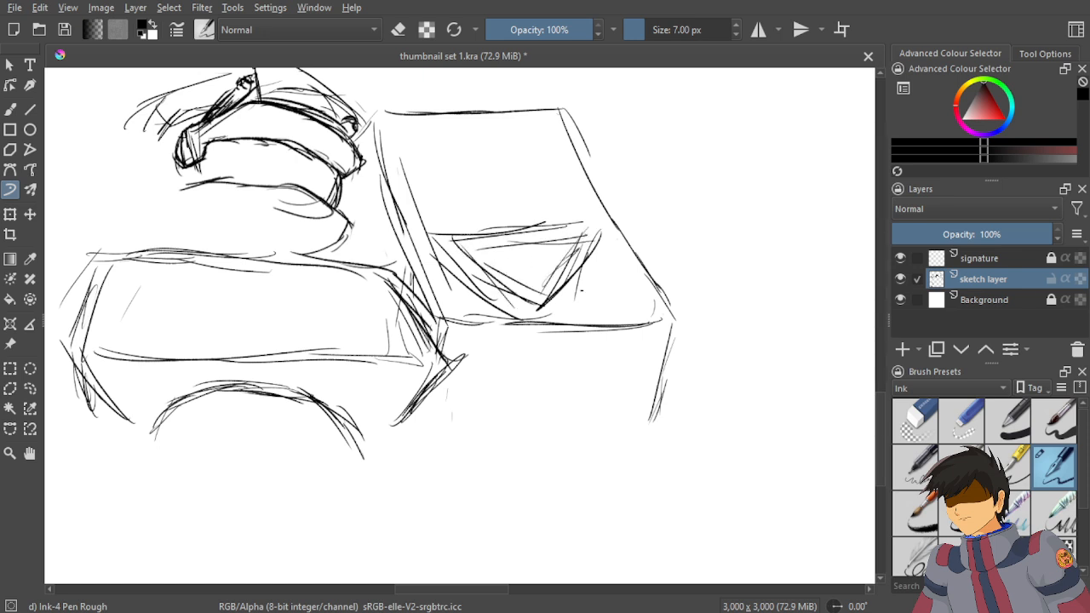
# Compare the shoulder block and its triangle marking with the armour on the mech reference.
pyautogui.scroll(-4, 584, 288)
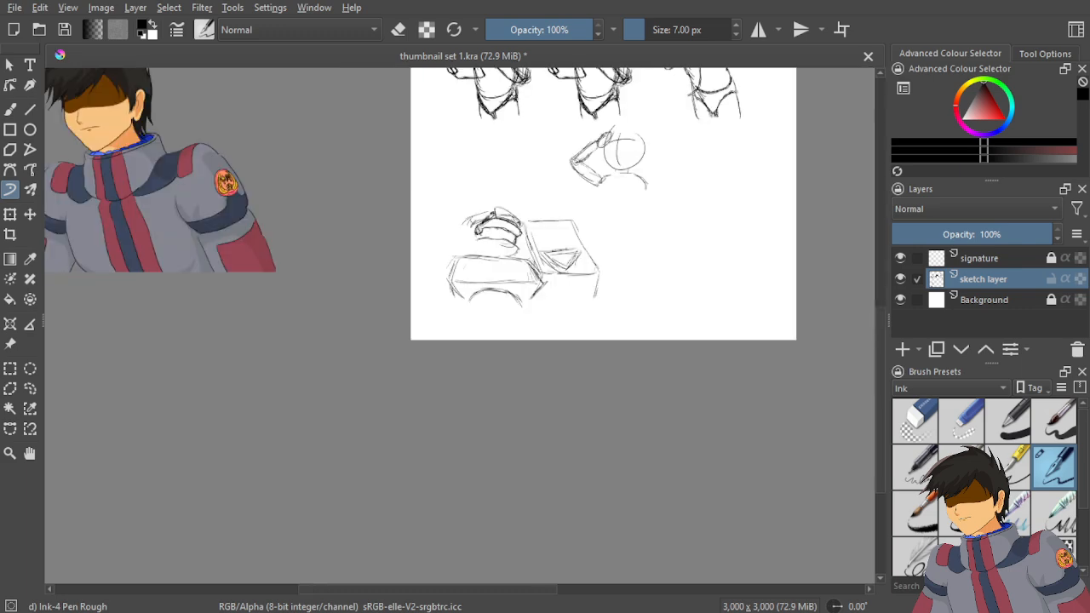
pyautogui.scroll(3, 593, 243)
pyautogui.scroll(1, 582, 277)
pyautogui.scroll(-4, 584, 277)
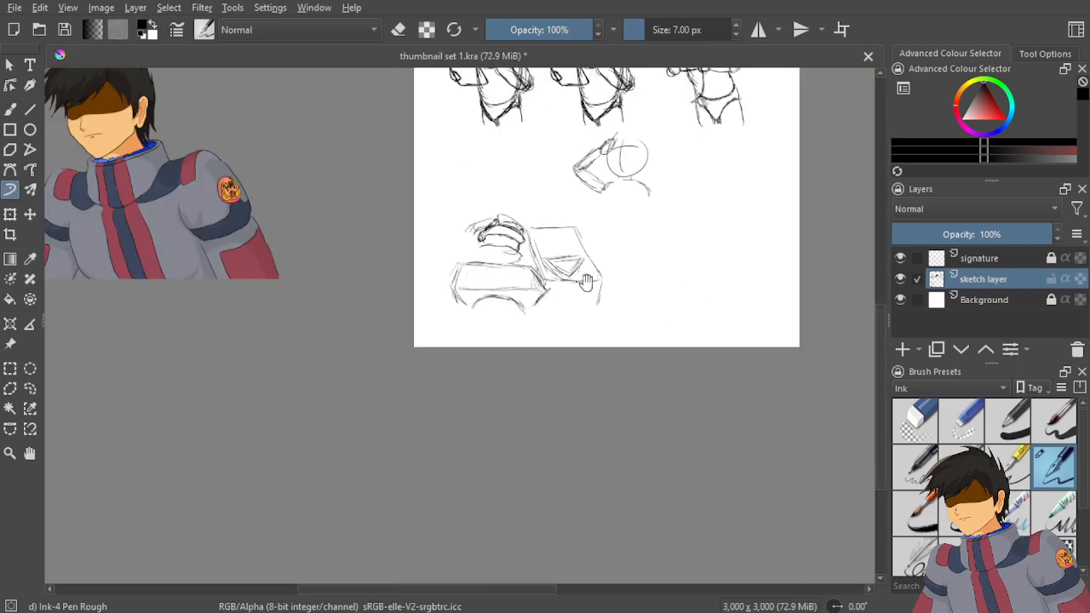
pyautogui.moveTo(592, 283); pyautogui.dragTo(253, 300)
pyautogui.moveTo(409, 289); pyautogui.dragTo(359, 263)
pyautogui.scroll(2, 637, 132)
pyautogui.scroll(-2, 584, 129)
pyautogui.scroll(-2, 304, 333)
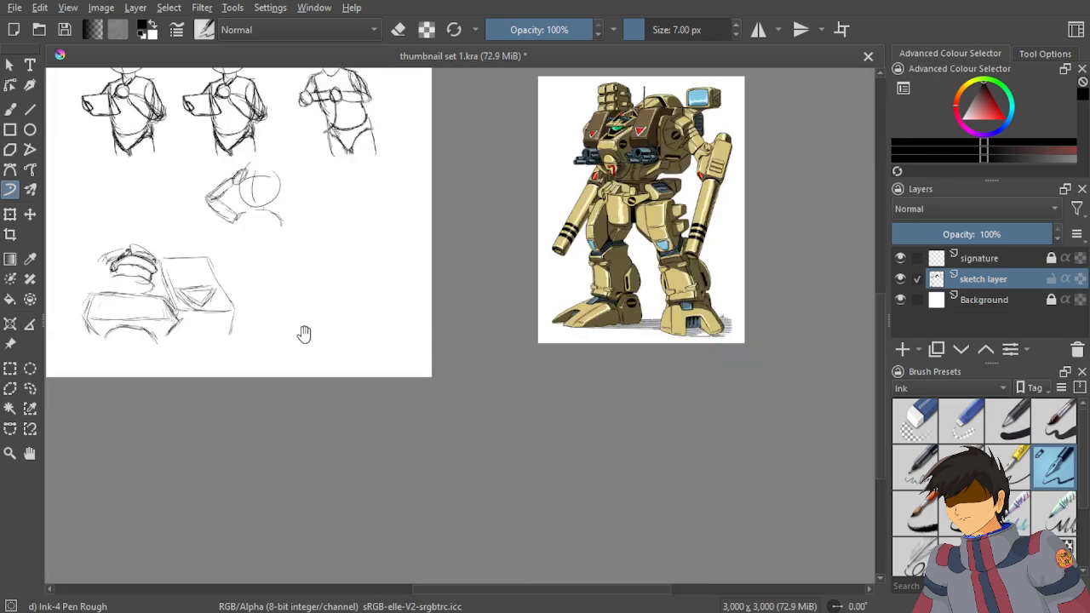
# Sketch a horizontal lower edge across the shoulder block's front face, joining its inner and outer side edges.
pyautogui.moveTo(304, 333); pyautogui.dragTo(669, 223)
pyautogui.scroll(3, 652, 235)
pyautogui.scroll(2, 689, 214)
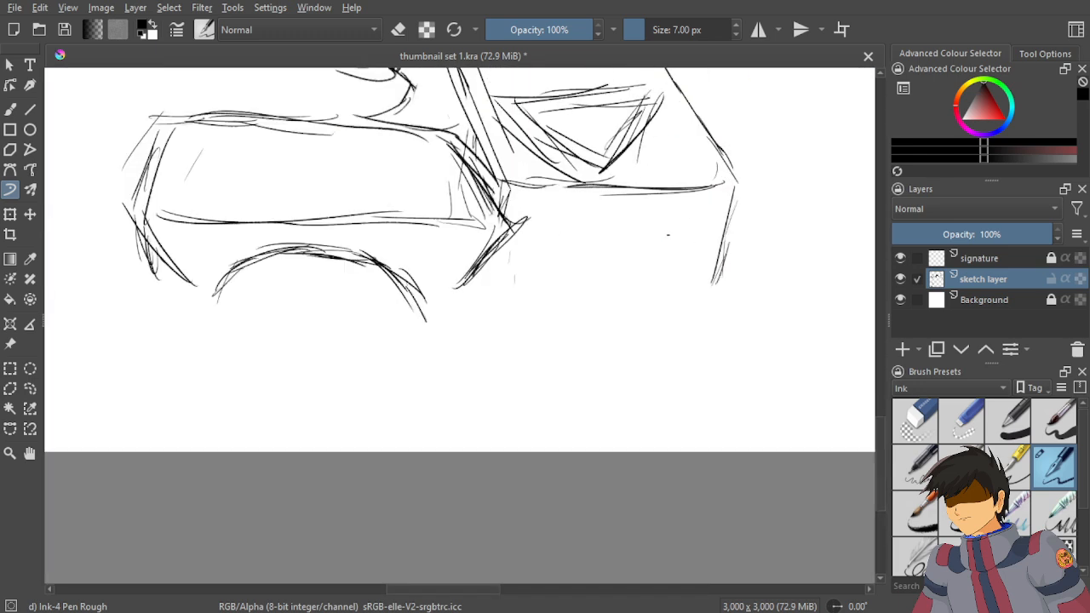
pyautogui.scroll(1, 697, 247)
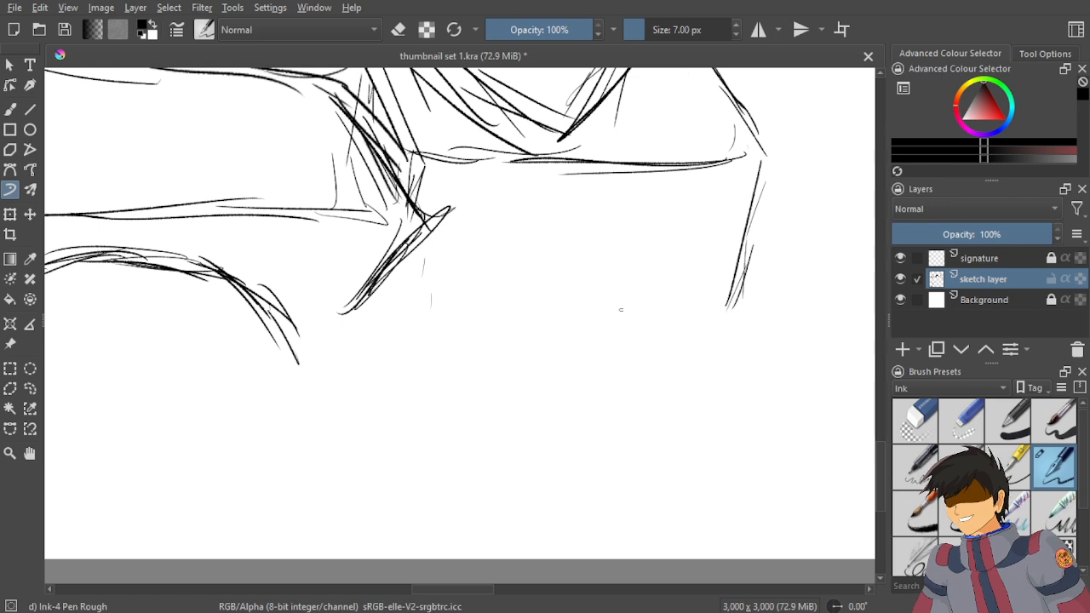
pyautogui.moveTo(678, 268)
pyautogui.mouseDown()
pyautogui.moveTo(727, 265)
pyautogui.moveTo(632, 273)
pyautogui.mouseUp()
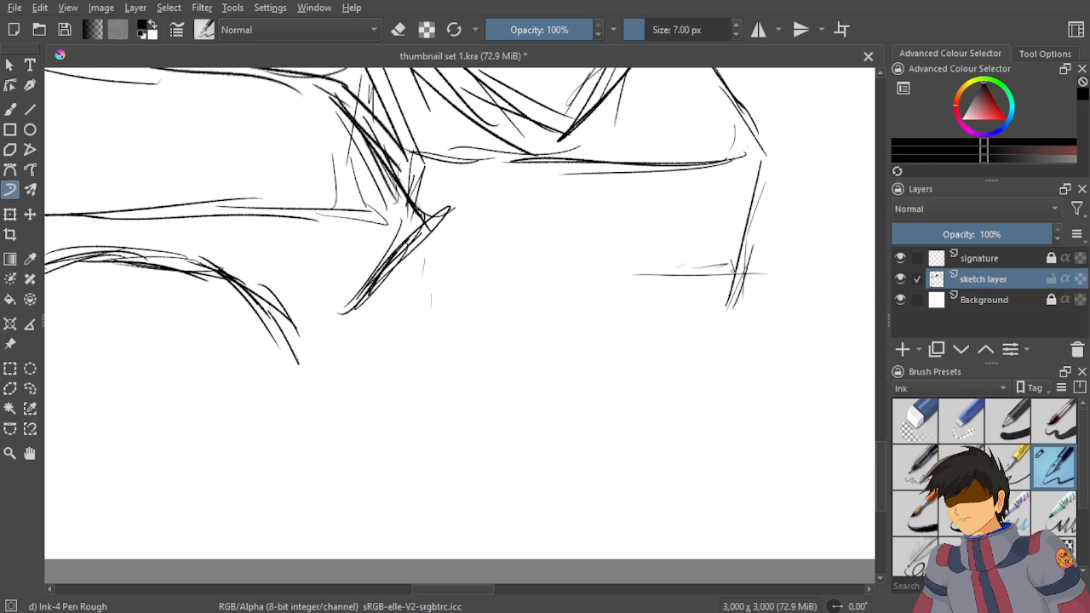
pyautogui.moveTo(734, 271)
pyautogui.mouseDown()
pyautogui.moveTo(622, 279)
pyautogui.moveTo(611, 273)
pyautogui.moveTo(638, 265)
pyautogui.moveTo(545, 255)
pyautogui.moveTo(436, 276)
pyautogui.mouseUp()
pyautogui.moveTo(525, 263); pyautogui.dragTo(400, 273)
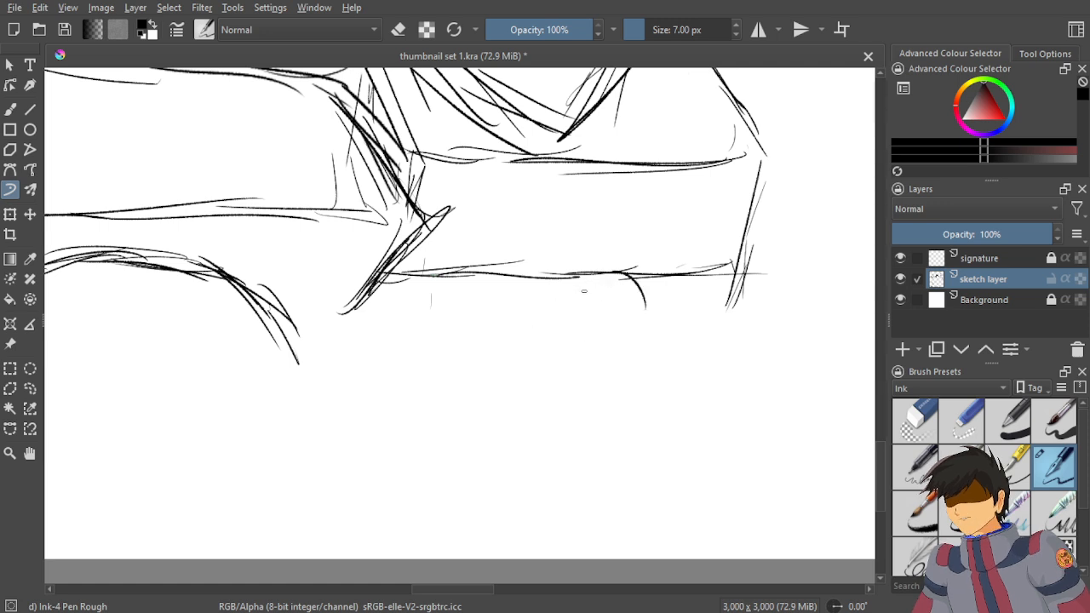
# Sketch a large circle under the shoulder block's lower edge with two smaller circles clustered beside it, each with inner curves.
pyautogui.moveTo(555, 287); pyautogui.dragTo(573, 345)
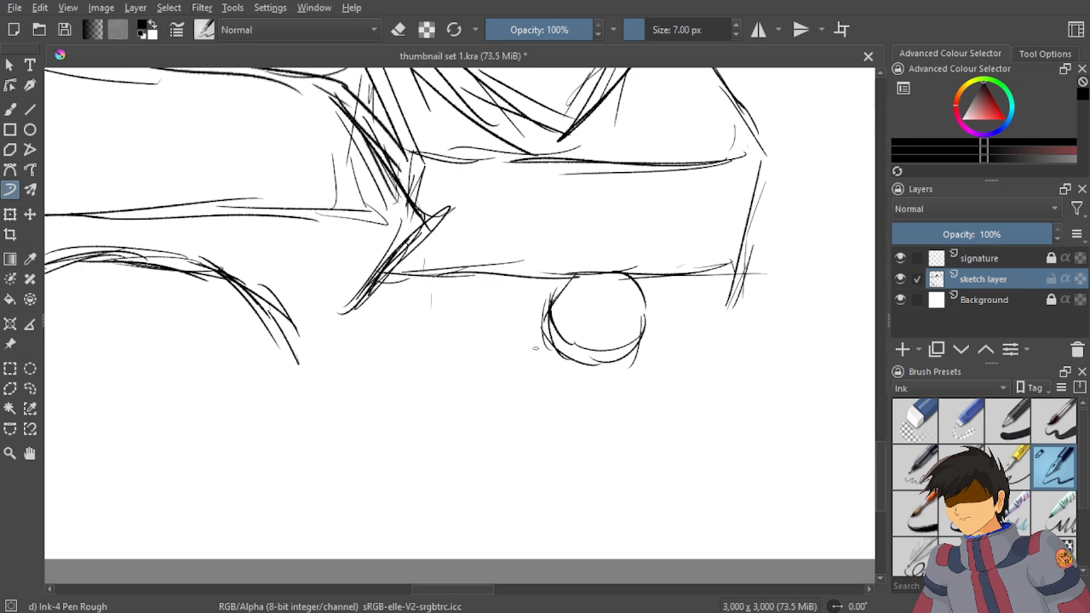
pyautogui.moveTo(493, 332)
pyautogui.mouseDown()
pyautogui.moveTo(536, 369)
pyautogui.moveTo(535, 340)
pyautogui.mouseUp()
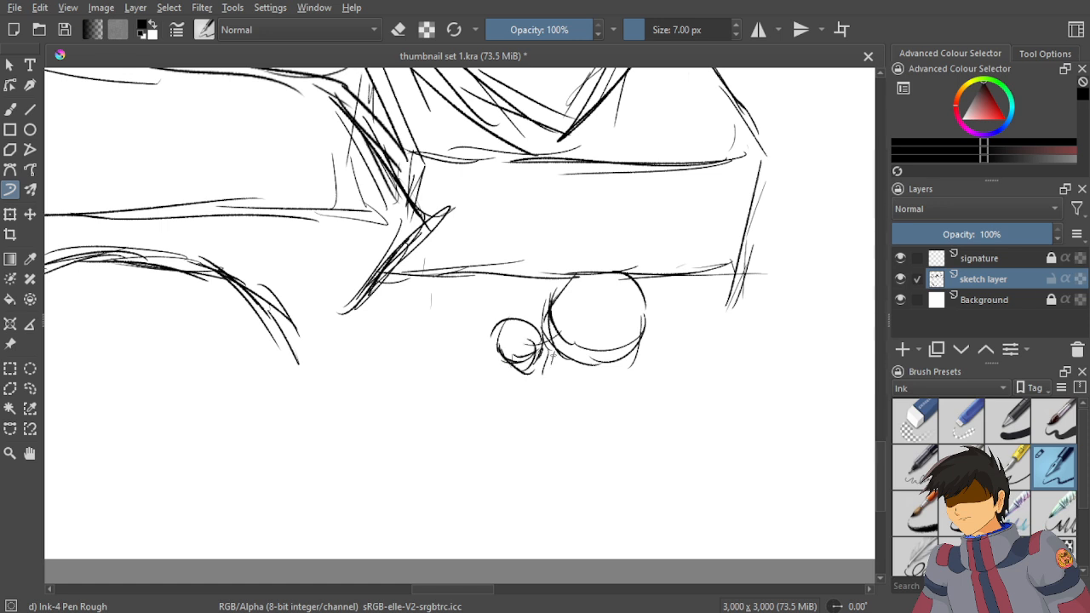
pyautogui.moveTo(565, 356)
pyautogui.mouseDown()
pyautogui.moveTo(579, 398)
pyautogui.moveTo(543, 376)
pyautogui.moveTo(552, 370)
pyautogui.moveTo(564, 384)
pyautogui.moveTo(581, 363)
pyautogui.mouseUp()
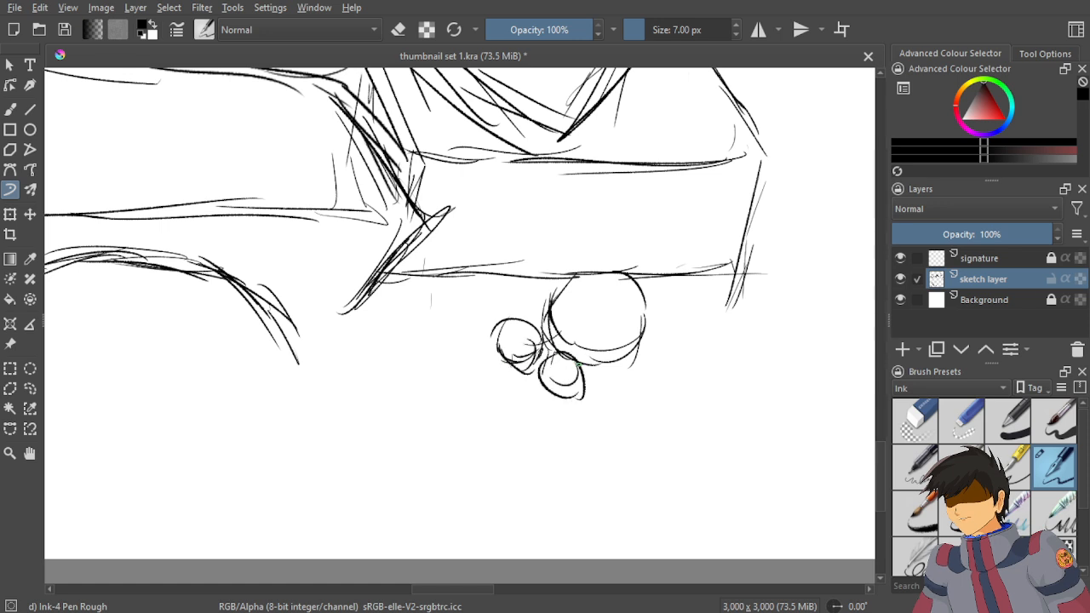
pyautogui.moveTo(626, 324); pyautogui.dragTo(541, 308)
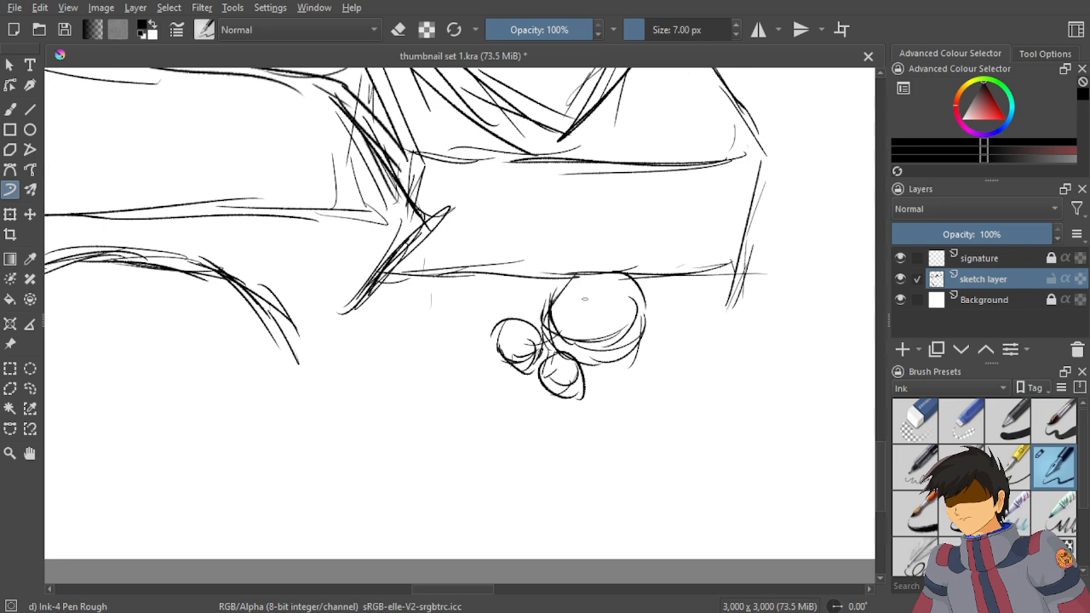
# Check the circle cluster against the mech reference and erase all three circles below the shoulder block.
pyautogui.scroll(-5, 347, 78)
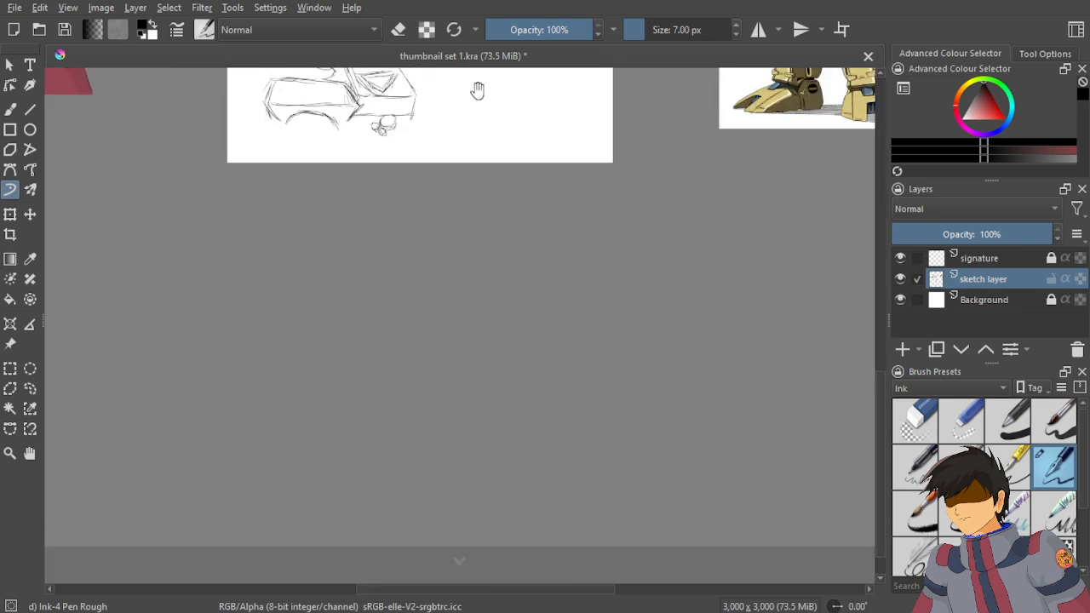
pyautogui.moveTo(477, 89); pyautogui.dragTo(289, 362)
pyautogui.scroll(1, 658, 236)
pyautogui.scroll(-3, 659, 235)
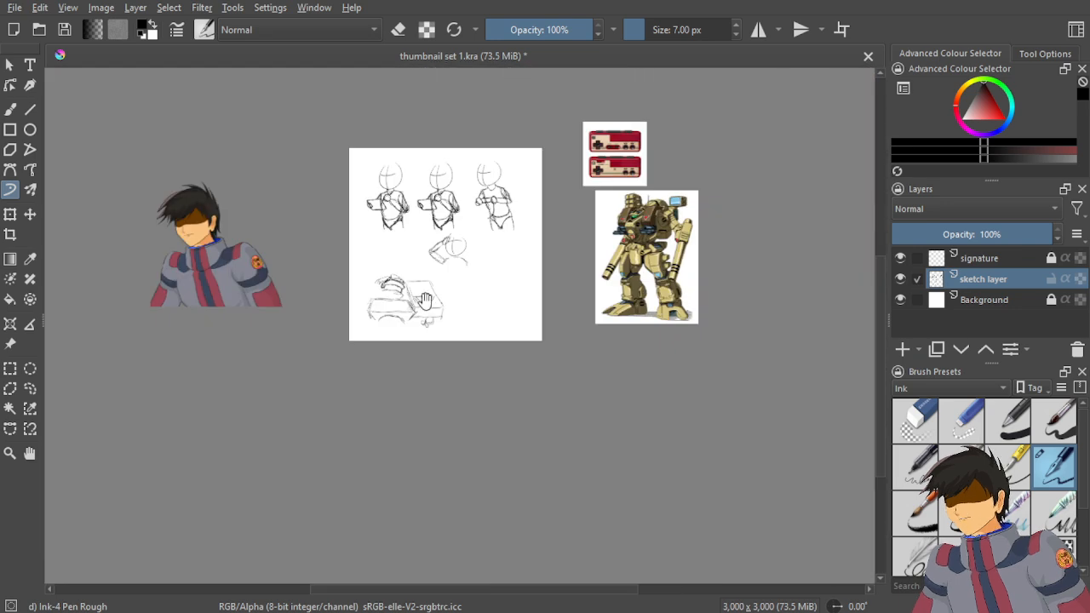
pyautogui.moveTo(658, 236); pyautogui.dragTo(761, 197)
pyautogui.scroll(5, 557, 269)
pyautogui.moveTo(450, 426); pyautogui.dragTo(582, 411)
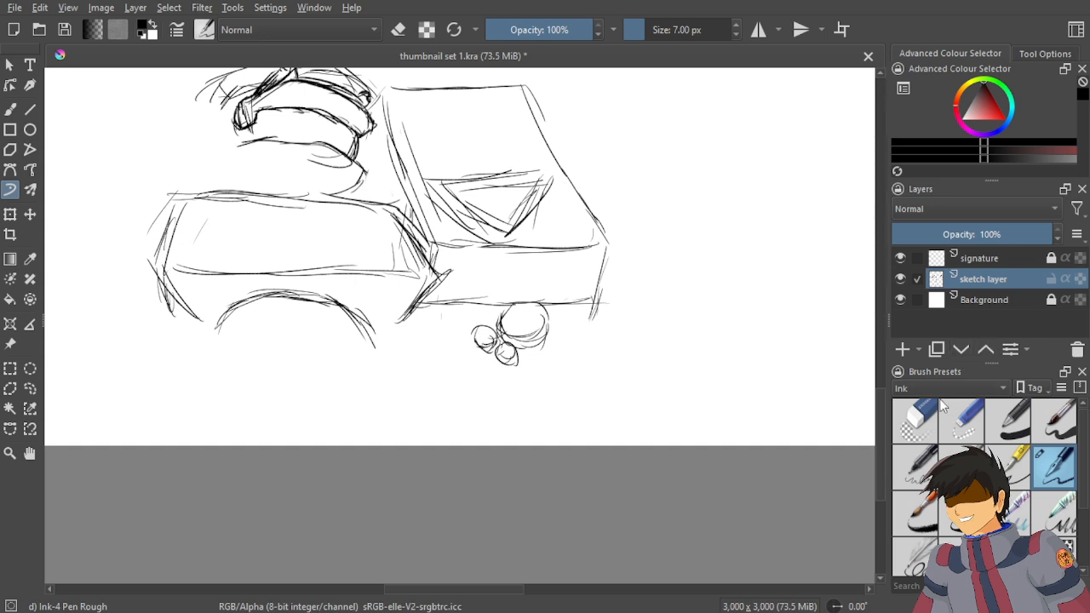
pyautogui.click(914, 420)
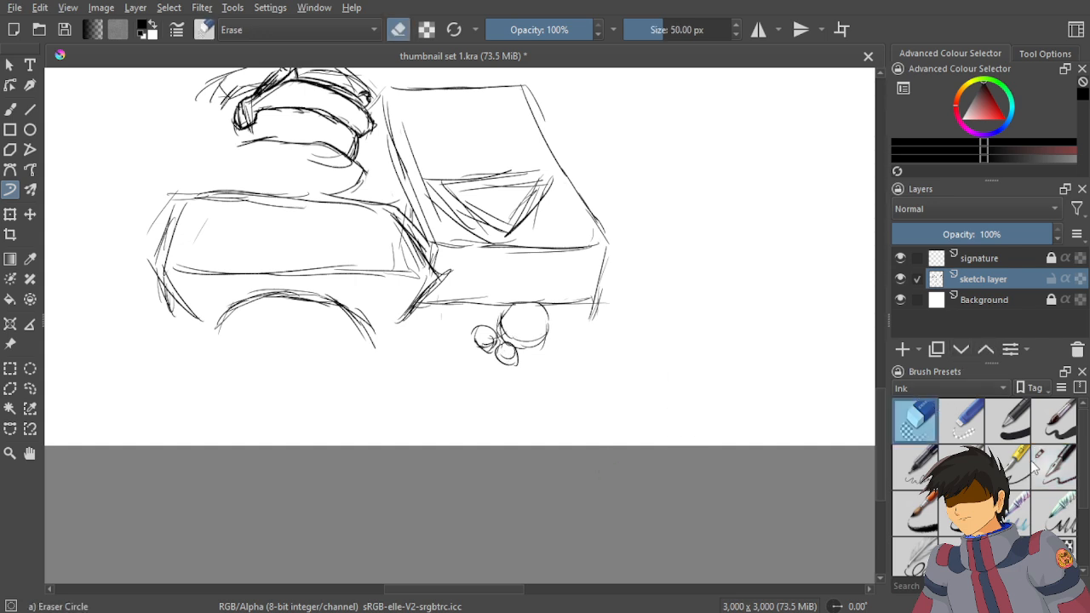
pyautogui.moveTo(502, 347); pyautogui.dragTo(511, 361)
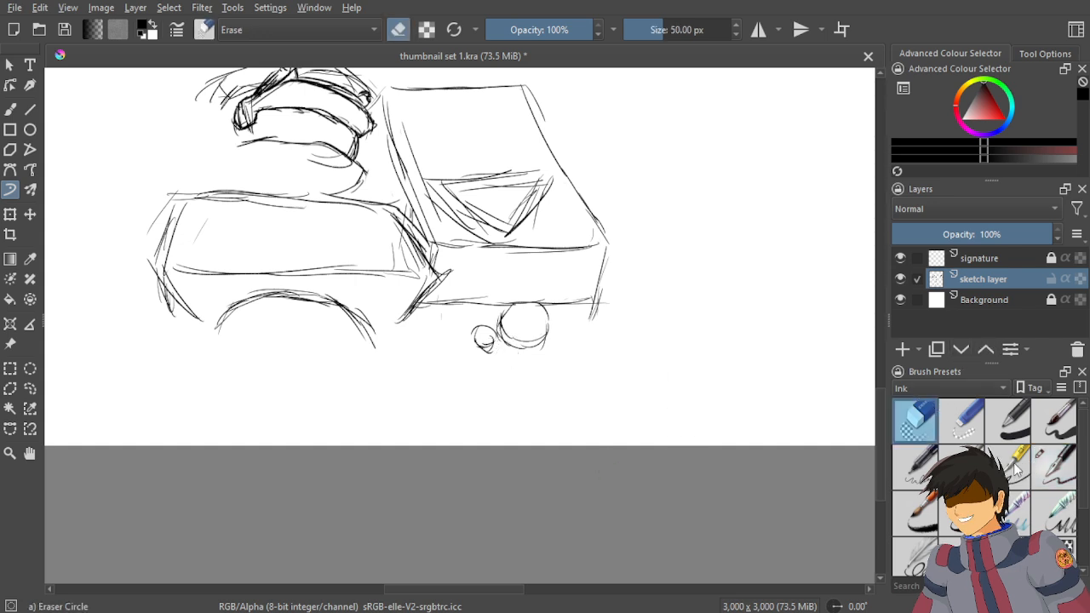
pyautogui.moveTo(473, 333)
pyautogui.mouseDown()
pyautogui.moveTo(496, 328)
pyautogui.moveTo(515, 343)
pyautogui.mouseUp()
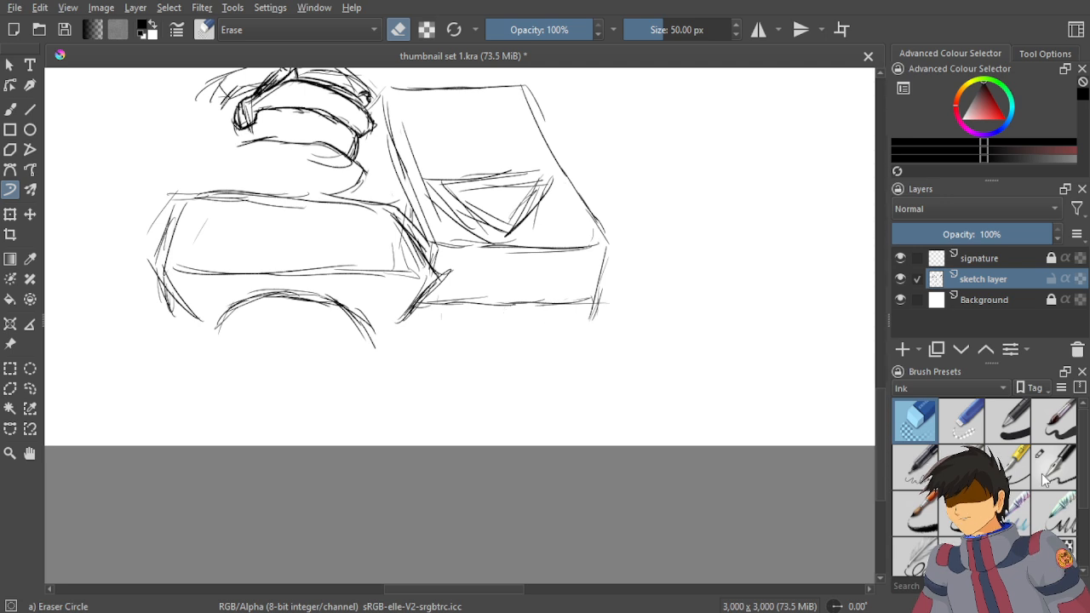
# Sketch a larger circle with an inner ring centred under the shoulder block's lower edge using the Ink-4 Pen Rough brush.
pyautogui.click(1054, 466)
pyautogui.scroll(3, 593, 369)
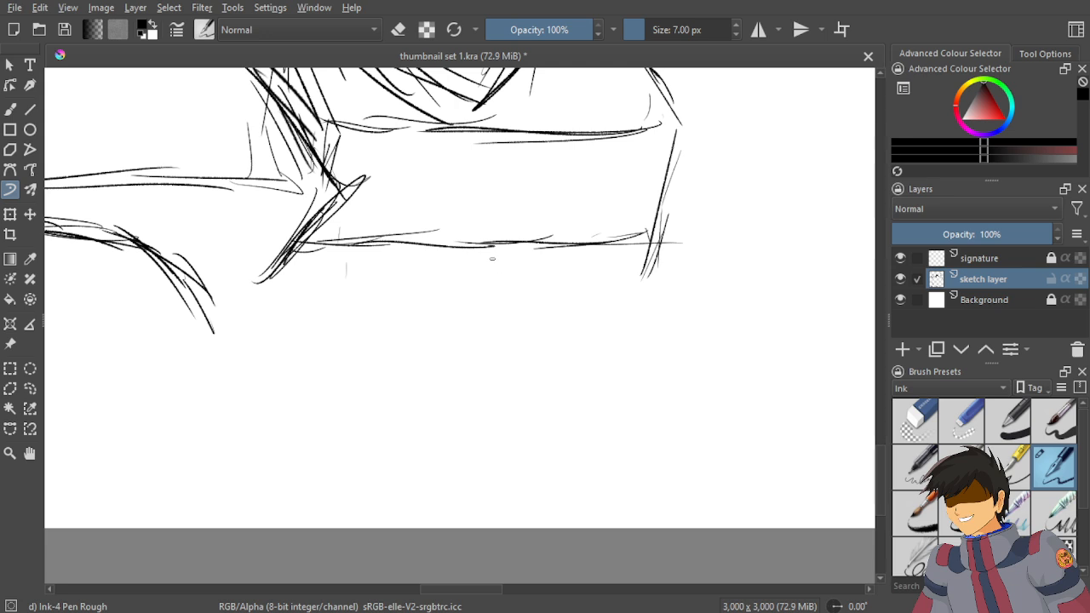
pyautogui.moveTo(509, 254); pyautogui.dragTo(512, 377)
pyautogui.moveTo(377, 321); pyautogui.dragTo(523, 388)
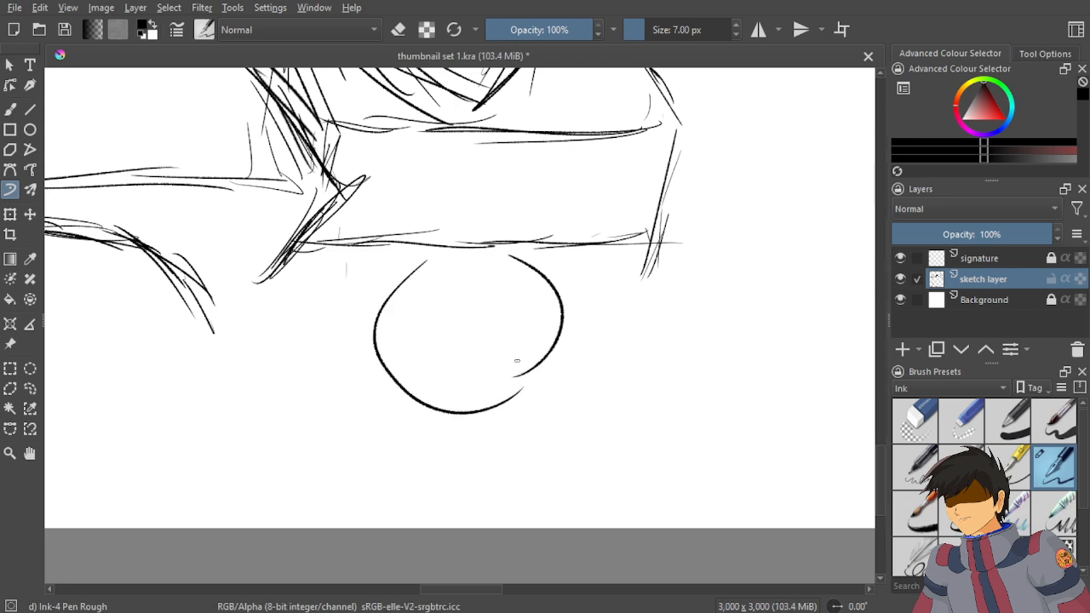
pyautogui.moveTo(513, 253); pyautogui.dragTo(569, 355)
pyautogui.moveTo(565, 306); pyautogui.dragTo(511, 388)
pyautogui.moveTo(577, 329); pyautogui.dragTo(499, 409)
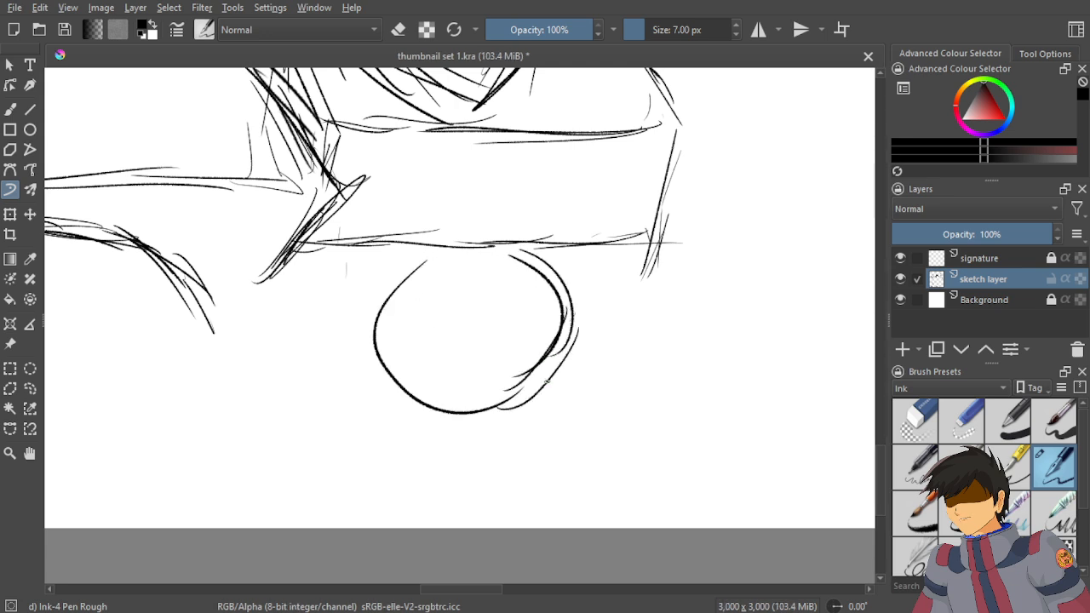
pyautogui.moveTo(415, 266); pyautogui.dragTo(405, 368)
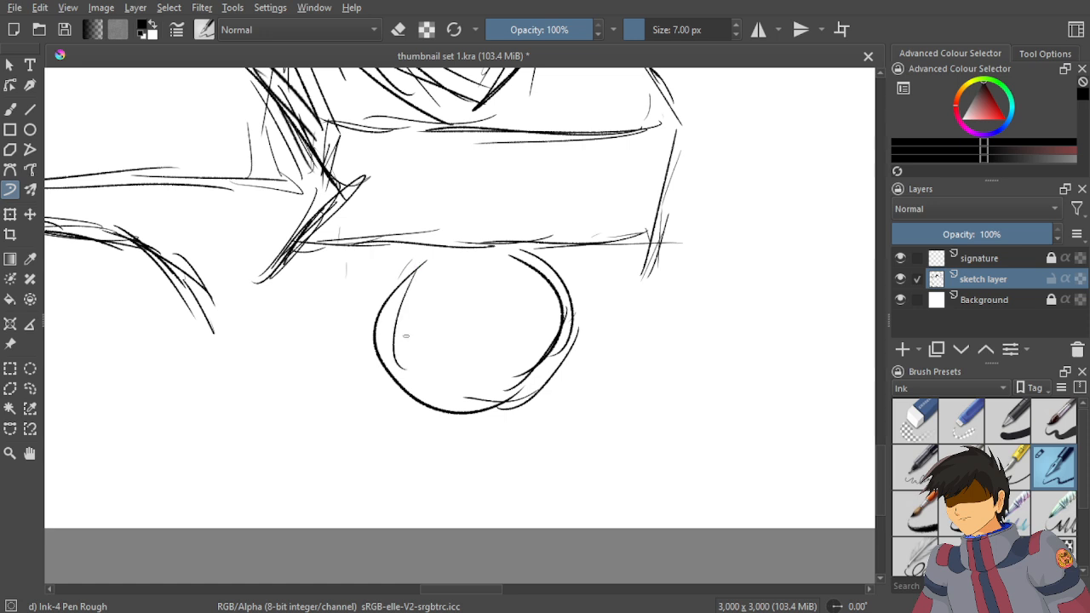
pyautogui.moveTo(412, 293); pyautogui.dragTo(484, 262)
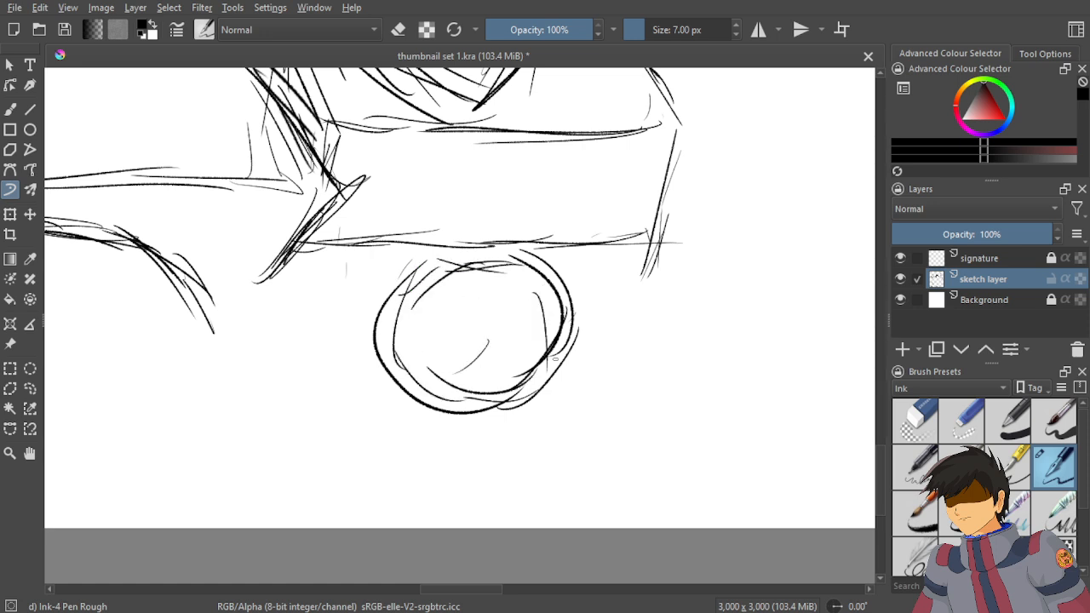
# Add curved underside lines from the shoulder block's lower corners to both sides of the large circle.
pyautogui.moveTo(645, 277); pyautogui.dragTo(576, 296)
pyautogui.moveTo(645, 285); pyautogui.dragTo(577, 302)
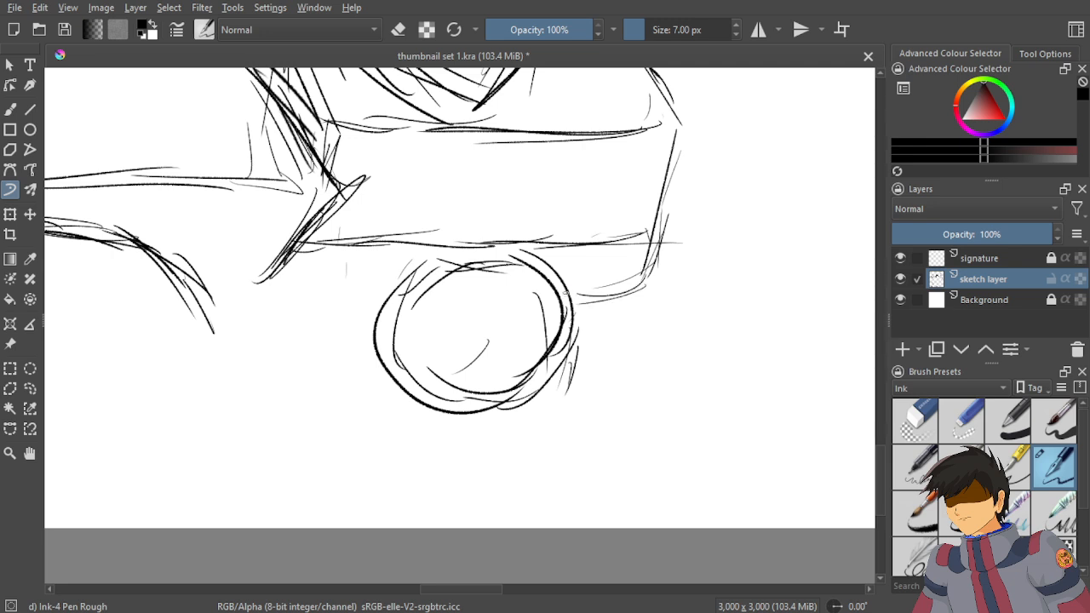
pyautogui.moveTo(639, 257); pyautogui.dragTo(577, 302)
pyautogui.moveTo(650, 235); pyautogui.dragTo(599, 294)
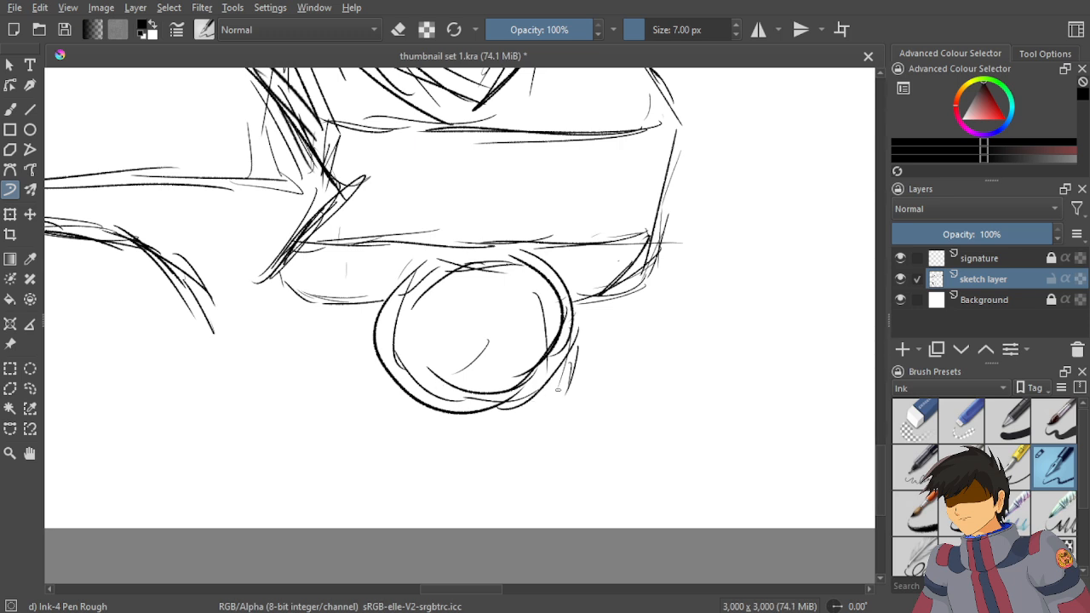
# Sketch two small circles with inner curves at the large circle's lower left and lower right.
pyautogui.moveTo(523, 407); pyautogui.dragTo(577, 430)
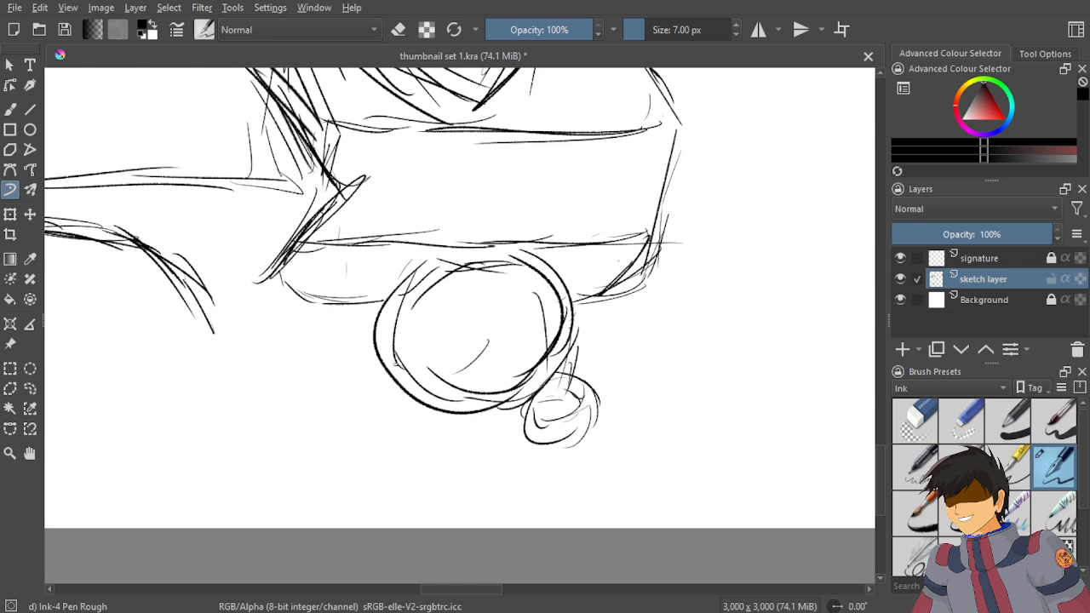
pyautogui.moveTo(381, 359)
pyautogui.mouseDown()
pyautogui.moveTo(387, 412)
pyautogui.moveTo(342, 417)
pyautogui.moveTo(396, 430)
pyautogui.mouseUp()
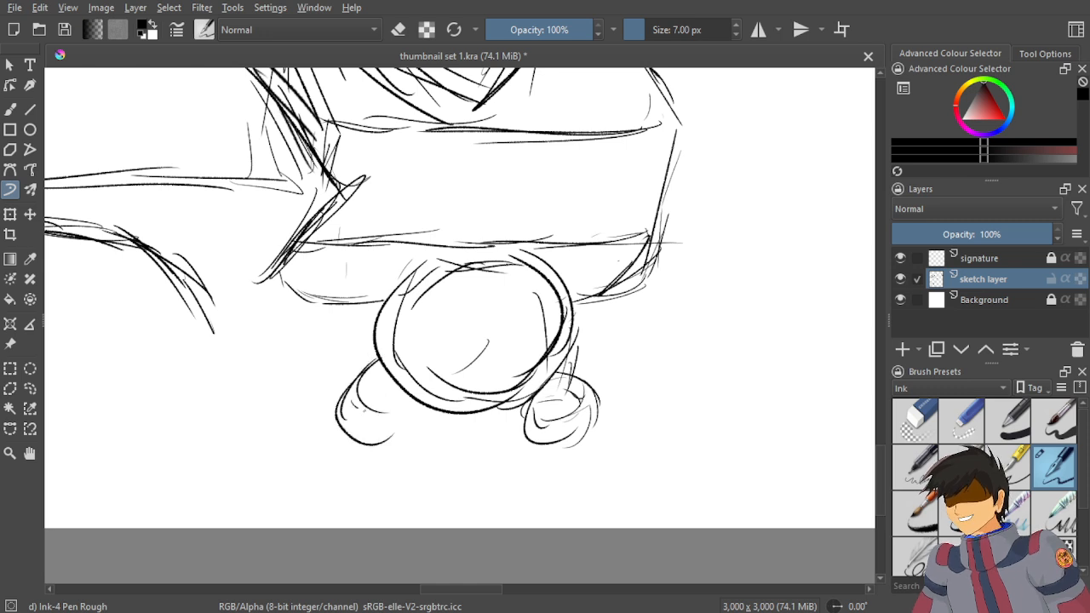
pyautogui.moveTo(388, 378)
pyautogui.mouseDown()
pyautogui.moveTo(398, 425)
pyautogui.moveTo(369, 430)
pyautogui.mouseUp()
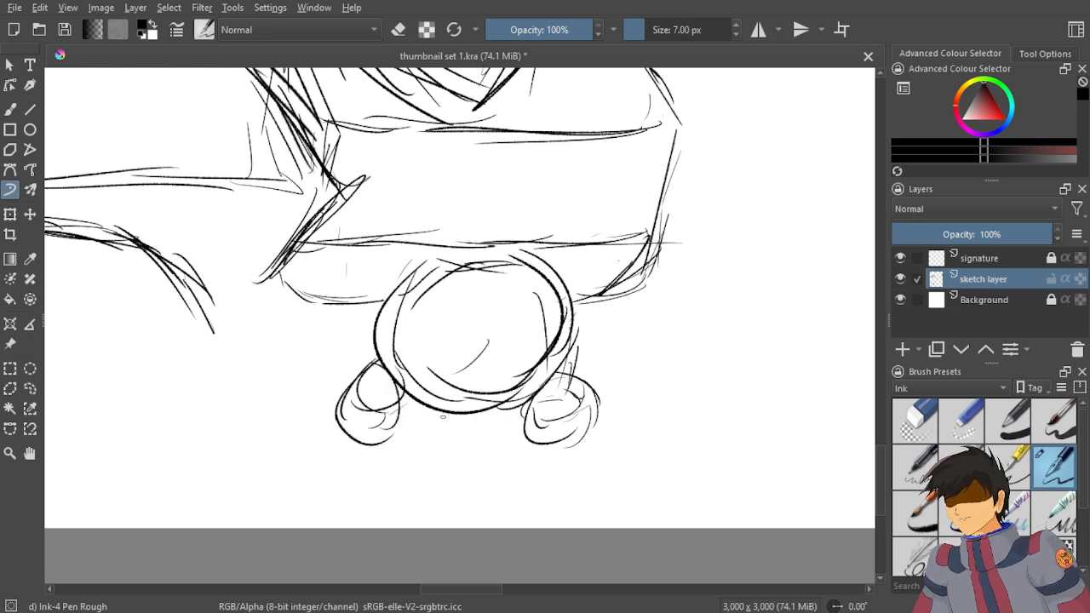
# Save the drawing and compare the shoulder armour sketch with the mech reference.
pyautogui.scroll(-5, 211, 127)
pyautogui.moveTo(143, 147); pyautogui.dragTo(328, 203)
pyautogui.scroll(2, 390, 204)
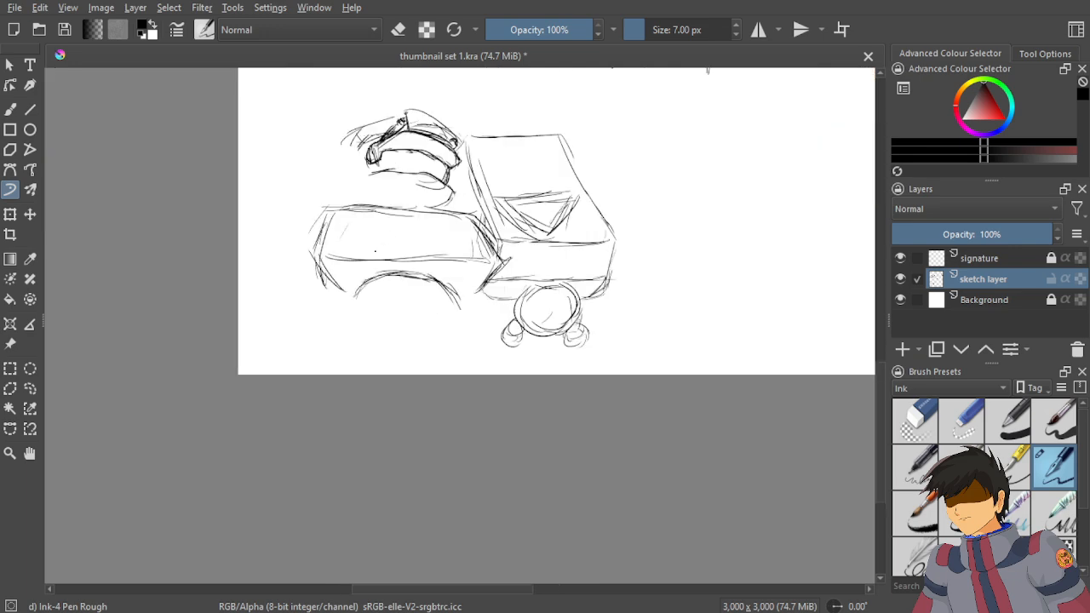
pyautogui.hotkey('ctrl', 's')
pyautogui.scroll(-3, 361, 211)
pyautogui.scroll(3, 795, 76)
pyautogui.scroll(-4, 681, 341)
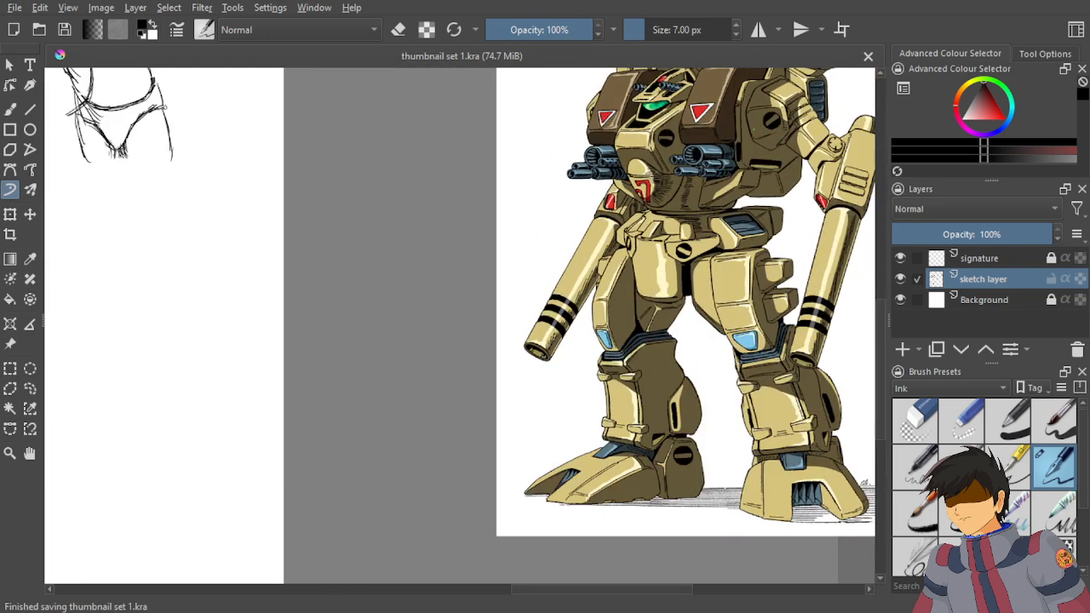
pyautogui.scroll(4, 562, 213)
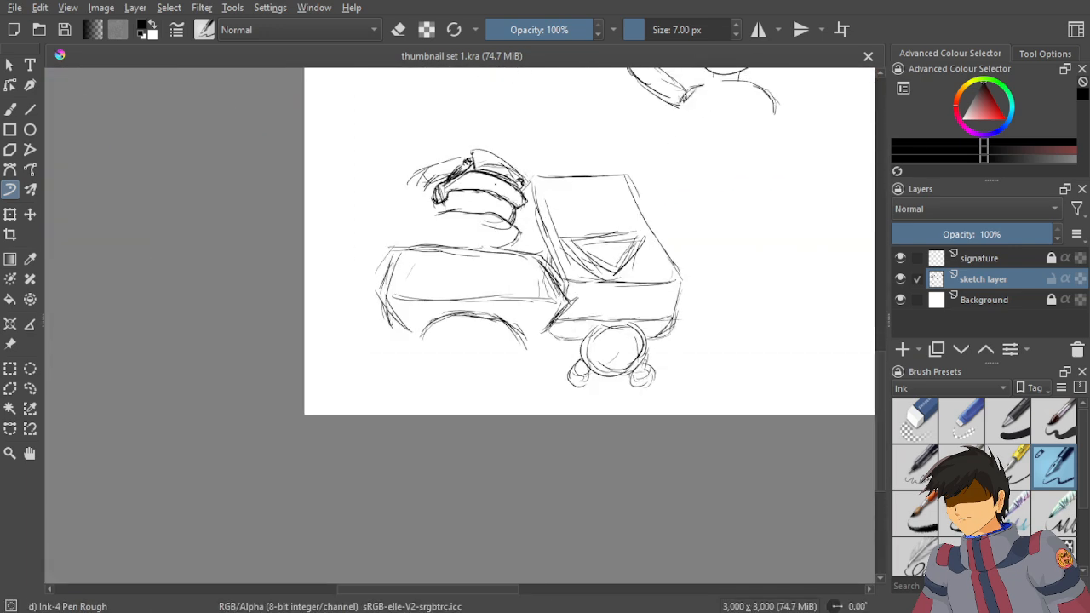
# Compare the rough mech sketch on the canvas with the tan mech reference image, especially the head and shoulders.
pyautogui.scroll(-3, 457, 197)
pyautogui.scroll(6, 543, 167)
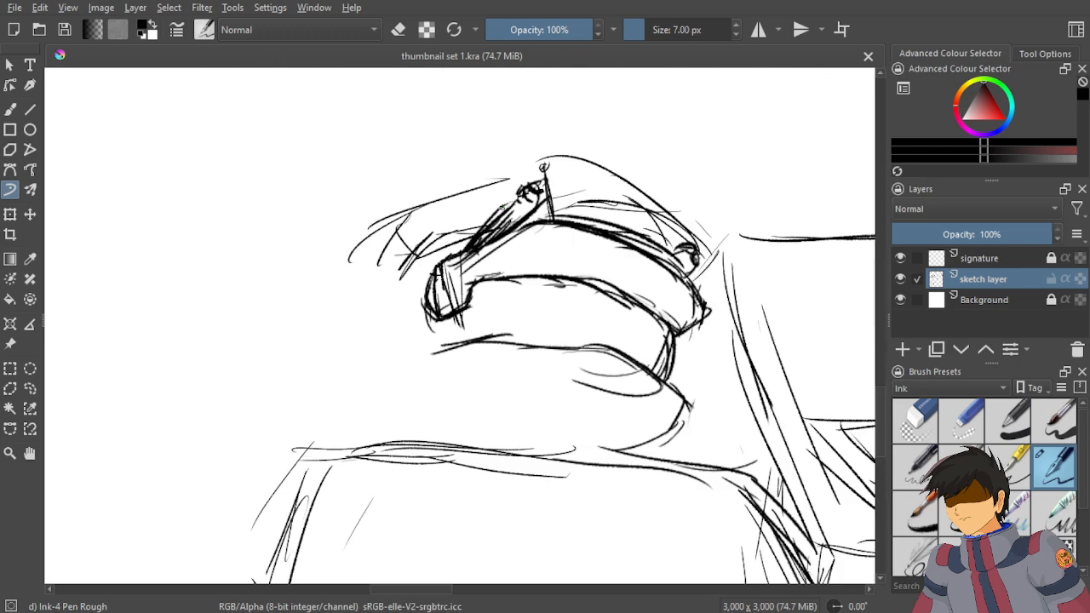
pyautogui.scroll(-6, 543, 167)
pyautogui.scroll(3, 586, 197)
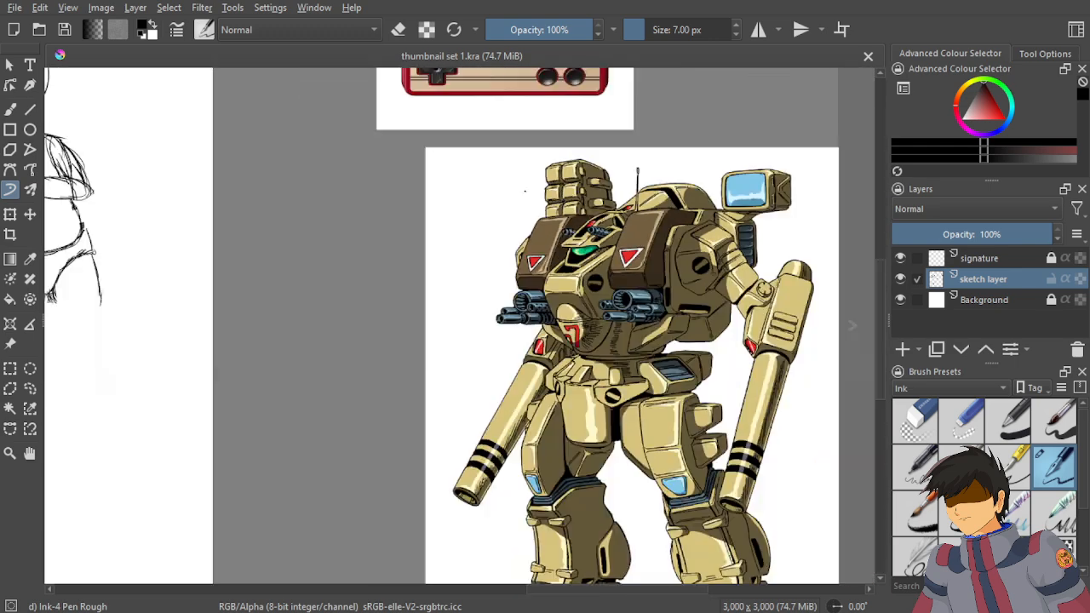
pyautogui.scroll(-3, 486, 292)
pyautogui.moveTo(486, 292); pyautogui.dragTo(560, 272)
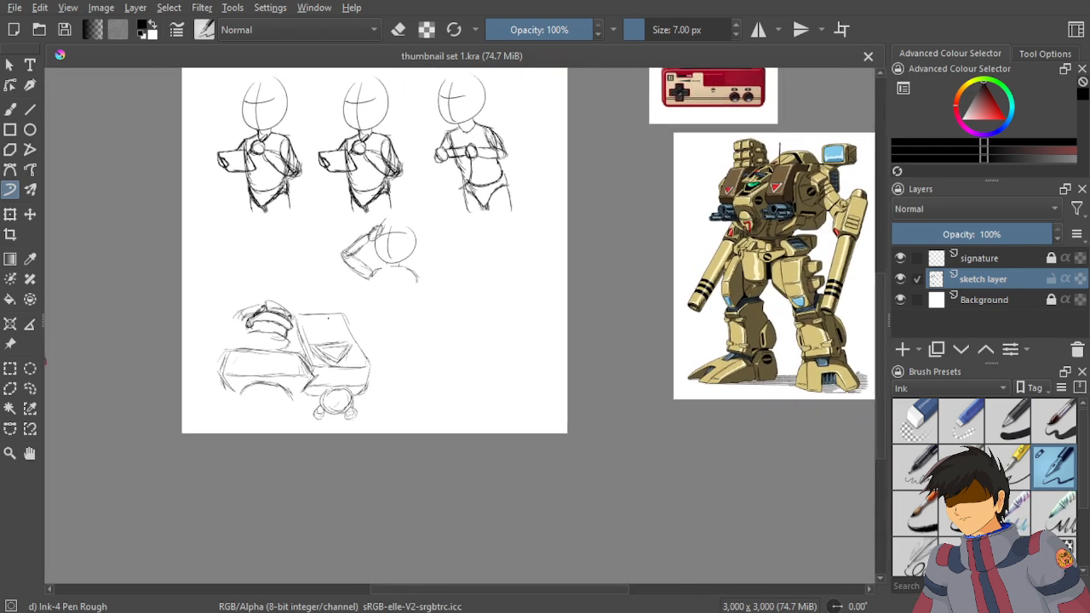
pyautogui.scroll(3, 298, 320)
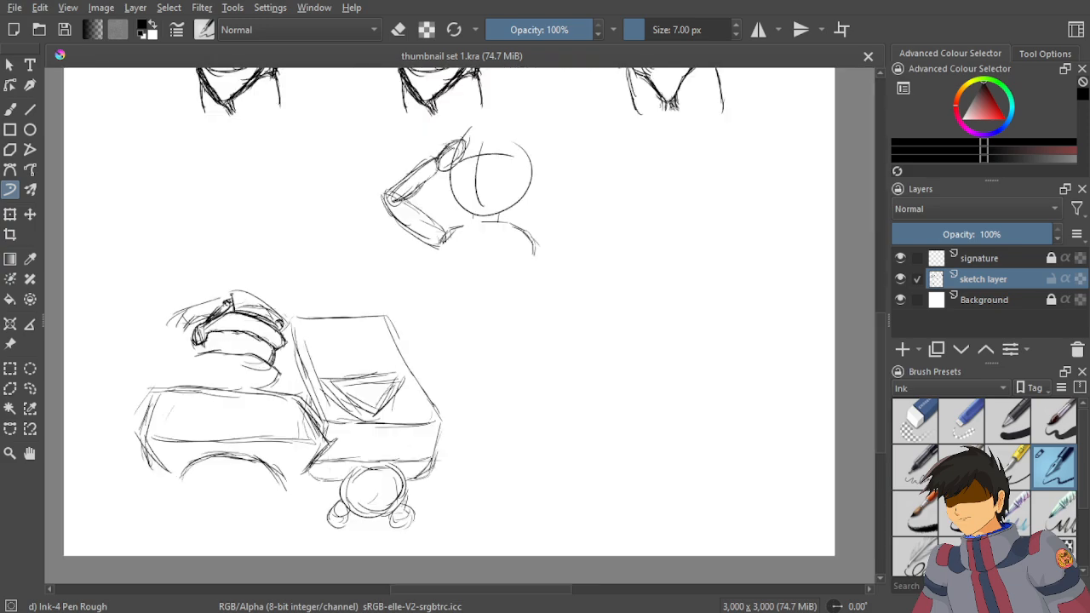
pyautogui.moveTo(221, 375); pyautogui.dragTo(404, 322)
pyautogui.scroll(2, 366, 310)
pyautogui.scroll(-4, 362, 309)
pyautogui.moveTo(457, 297); pyautogui.dragTo(370, 330)
pyautogui.scroll(2, 630, 220)
pyautogui.scroll(-3, 639, 219)
pyautogui.moveTo(596, 246); pyautogui.dragTo(737, 190)
pyautogui.scroll(3, 450, 287)
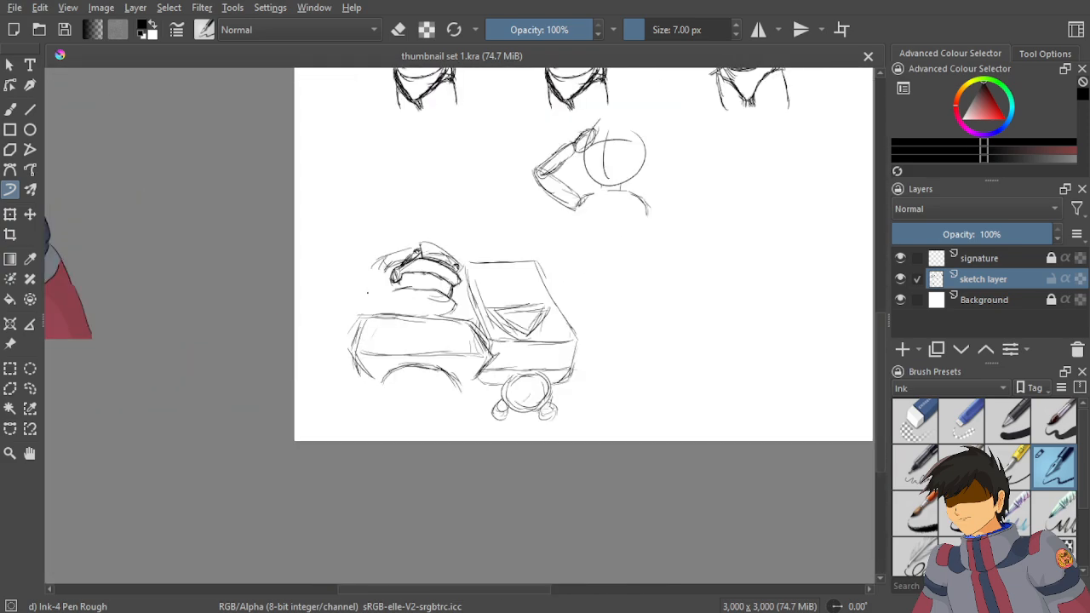
pyautogui.scroll(-3, 375, 326)
pyautogui.scroll(4, 638, 253)
pyautogui.scroll(-4, 639, 255)
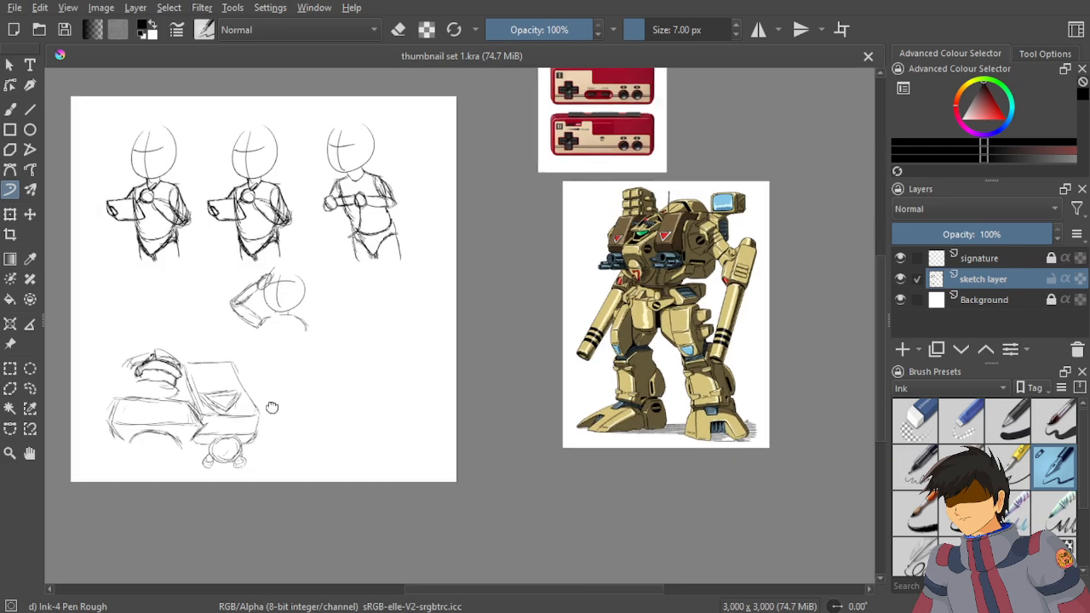
# Sketch short curved strokes linking the lower tip of the mech head's cheek piece to the contour line below it.
pyautogui.scroll(3, 340, 366)
pyautogui.scroll(5, 354, 318)
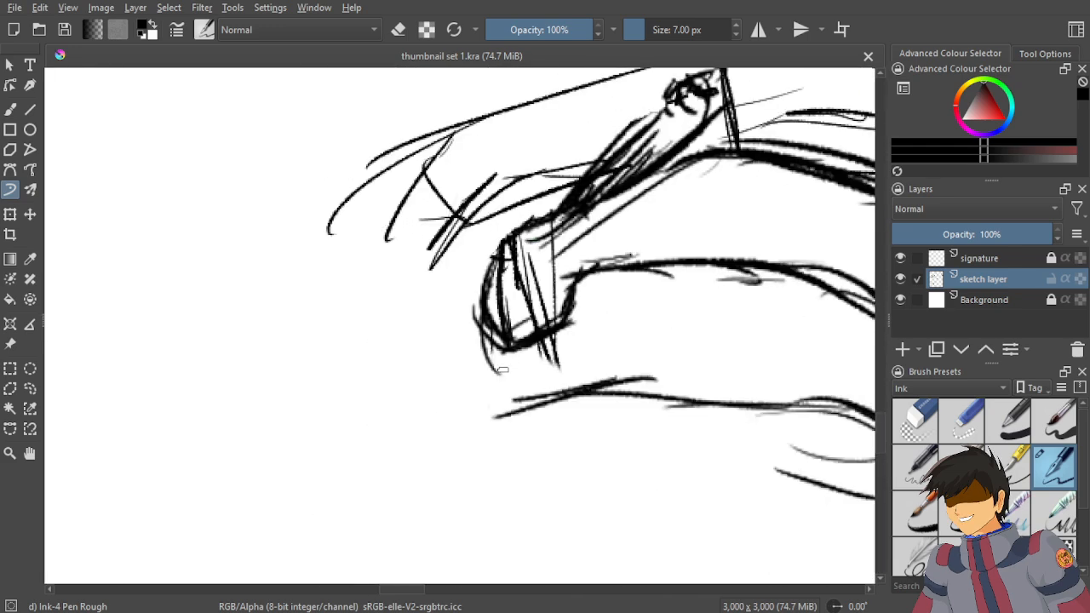
pyautogui.moveTo(536, 339); pyautogui.dragTo(549, 405)
pyautogui.moveTo(553, 339); pyautogui.dragTo(563, 395)
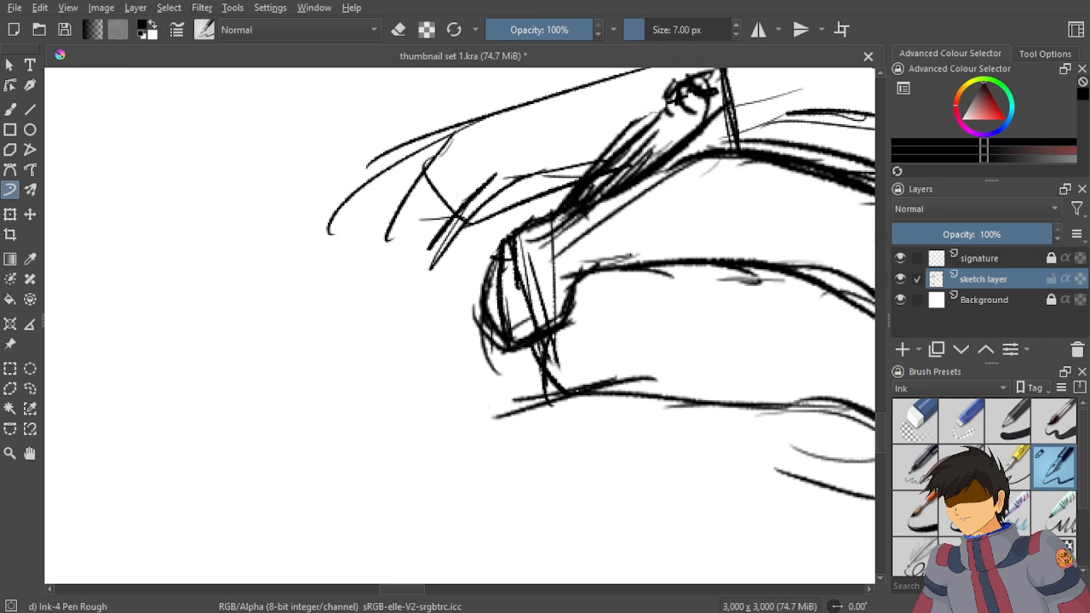
pyautogui.moveTo(529, 347); pyautogui.dragTo(513, 399)
pyautogui.moveTo(526, 356); pyautogui.dragTo(538, 412)
pyautogui.moveTo(490, 335)
pyautogui.mouseDown()
pyautogui.moveTo(474, 402)
pyautogui.moveTo(506, 414)
pyautogui.mouseUp()
# Sketch the left outer contour of the mech head, from the cheek piece down to the chest block.
pyautogui.moveTo(493, 253); pyautogui.dragTo(436, 317)
pyautogui.moveTo(472, 272); pyautogui.dragTo(429, 380)
pyautogui.moveTo(448, 330)
pyautogui.mouseDown()
pyautogui.moveTo(415, 387)
pyautogui.moveTo(419, 409)
pyautogui.mouseUp()
pyautogui.moveTo(432, 387); pyautogui.dragTo(426, 416)
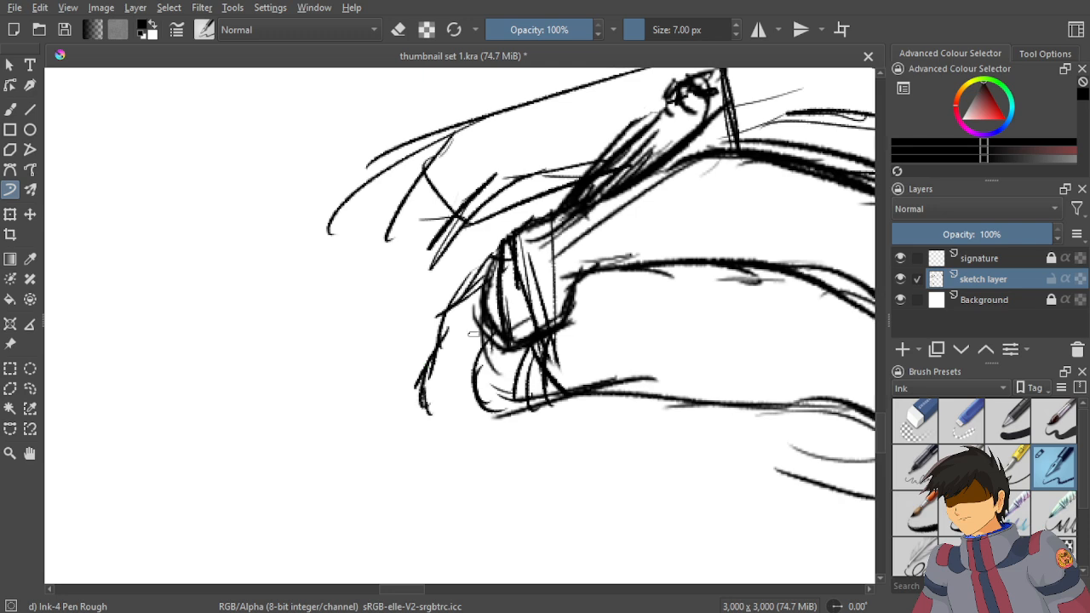
pyautogui.moveTo(480, 320); pyautogui.dragTo(465, 374)
pyautogui.moveTo(479, 346); pyautogui.dragTo(465, 403)
pyautogui.moveTo(478, 366)
pyautogui.mouseDown()
pyautogui.moveTo(481, 446)
pyautogui.moveTo(502, 385)
pyautogui.moveTo(469, 344)
pyautogui.mouseUp()
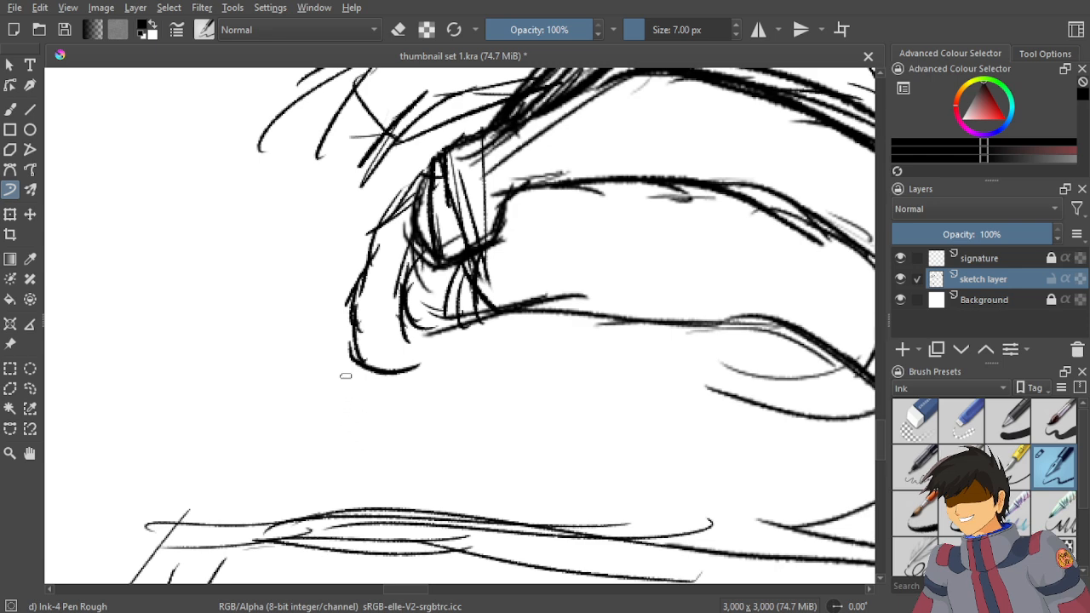
pyautogui.moveTo(363, 373); pyautogui.dragTo(344, 498)
pyautogui.moveTo(349, 413)
pyautogui.mouseDown()
pyautogui.moveTo(381, 500)
pyautogui.moveTo(400, 503)
pyautogui.mouseUp()
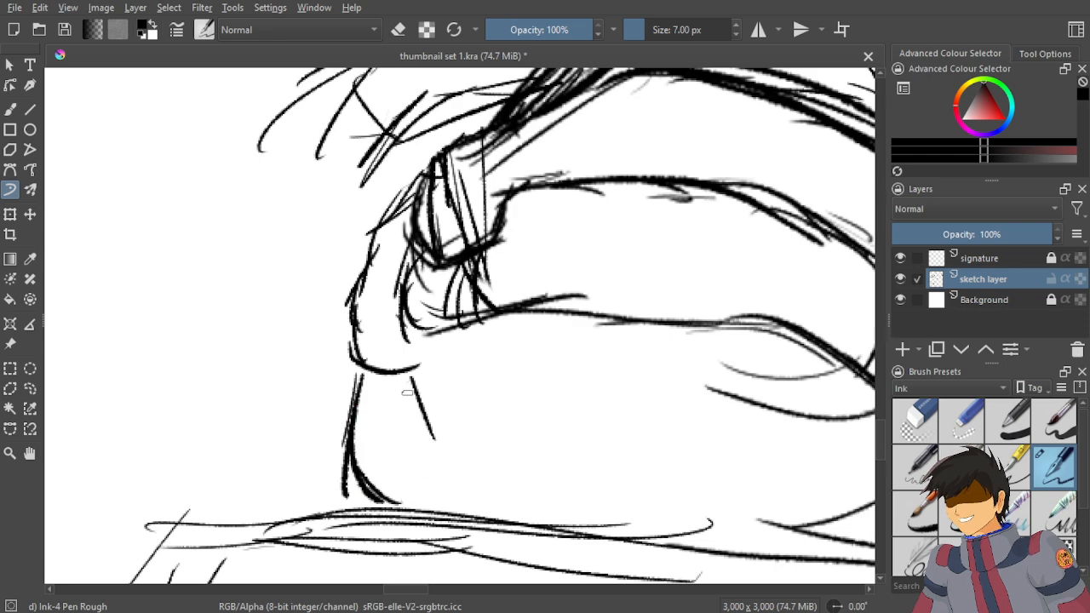
# Compare the mech head sketch and its new left contour with the tan mech reference.
pyautogui.scroll(-5, 441, 428)
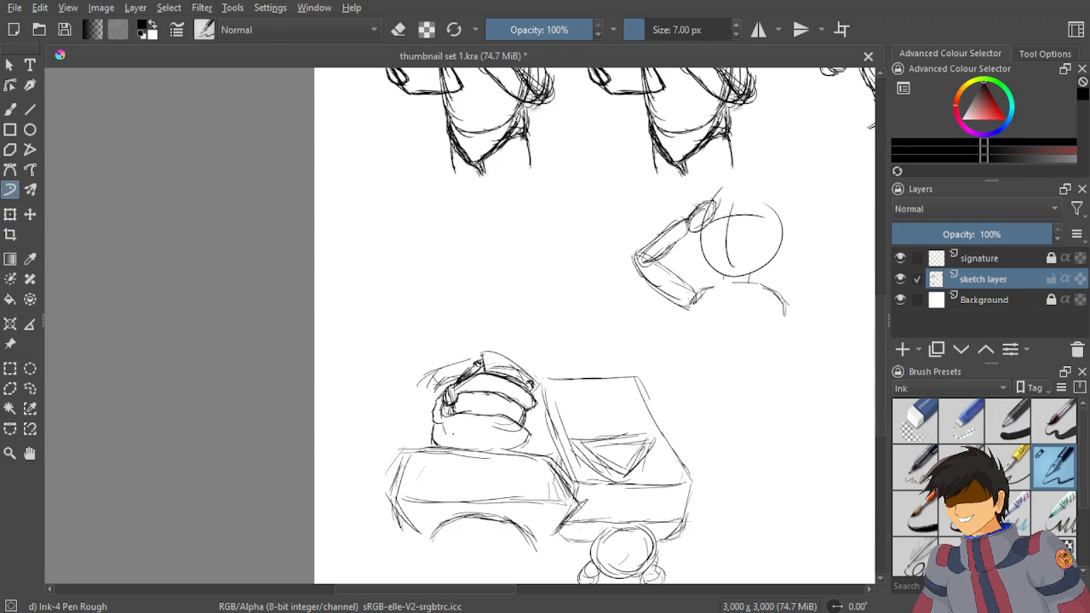
pyautogui.scroll(-1, 510, 357)
pyautogui.scroll(3, 511, 383)
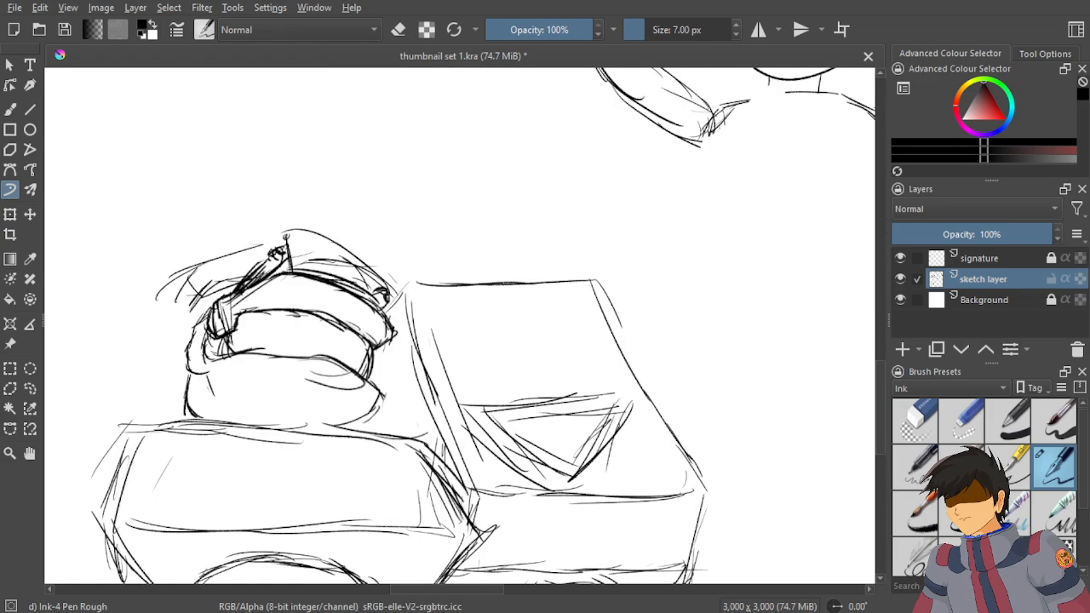
pyautogui.scroll(-3, 510, 357)
pyautogui.hscroll(3, 511, 358)
pyautogui.scroll(3, 511, 358)
pyautogui.scroll(-2, 511, 358)
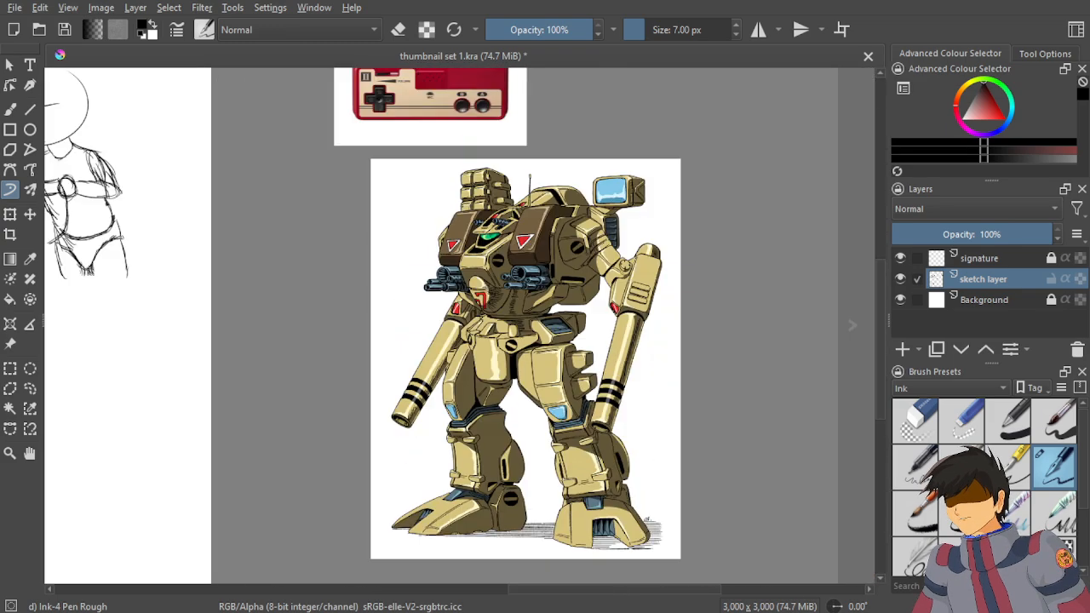
pyautogui.scroll(-2, 431, 292)
pyautogui.scroll(2, 430, 292)
pyautogui.scroll(5, 408, 336)
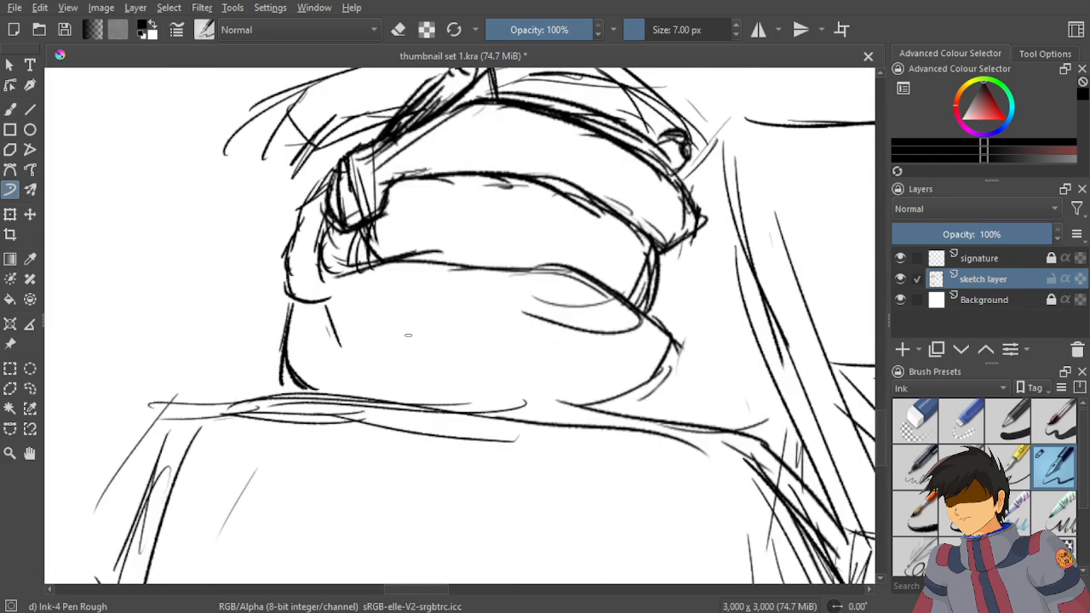
# Sketch the inner lower contour of the mech head, curving along the chest block's upper edge.
pyautogui.moveTo(329, 351); pyautogui.dragTo(414, 393)
pyautogui.moveTo(351, 374); pyautogui.dragTo(558, 412)
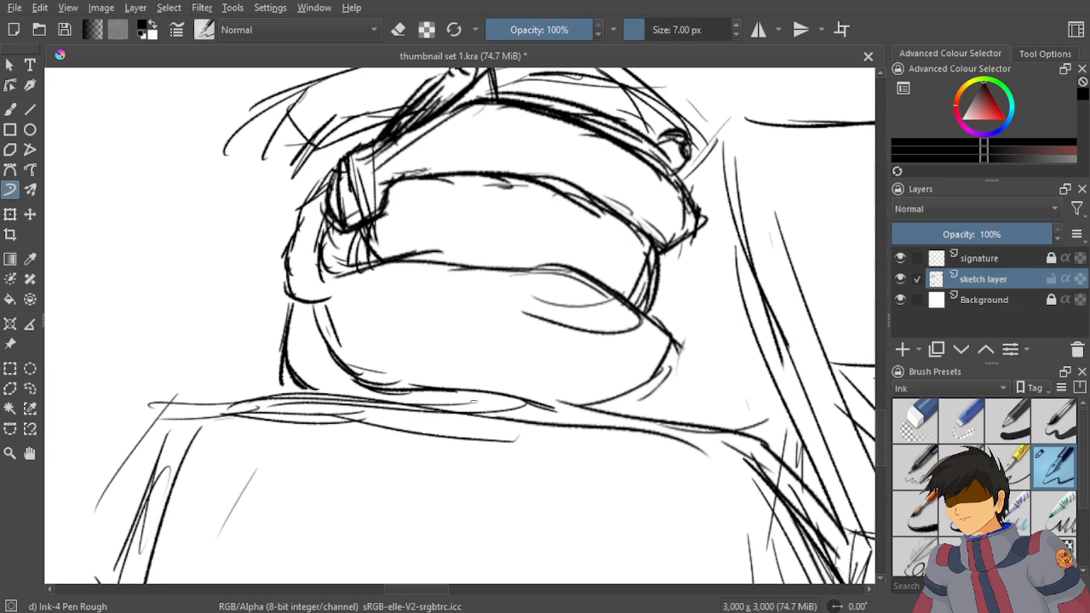
pyautogui.moveTo(491, 388); pyautogui.dragTo(555, 419)
# Check the mech reference and sketch the rounded upper-left outline of the hood over the mech's head.
pyautogui.scroll(-6, 140, 360)
pyautogui.moveTo(481, 239); pyautogui.dragTo(345, 263)
pyautogui.scroll(2, 587, 180)
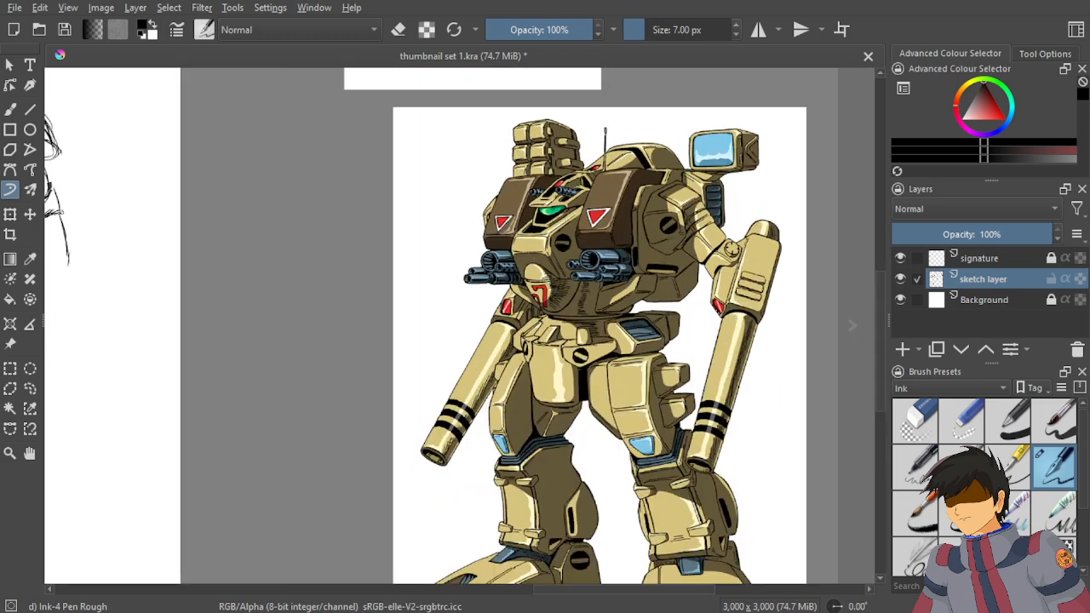
pyautogui.scroll(-3, 457, 297)
pyautogui.scroll(5, 316, 304)
pyautogui.moveTo(250, 265)
pyautogui.mouseDown()
pyautogui.moveTo(287, 251)
pyautogui.moveTo(310, 210)
pyautogui.mouseUp()
pyautogui.scroll(2, 419, 154)
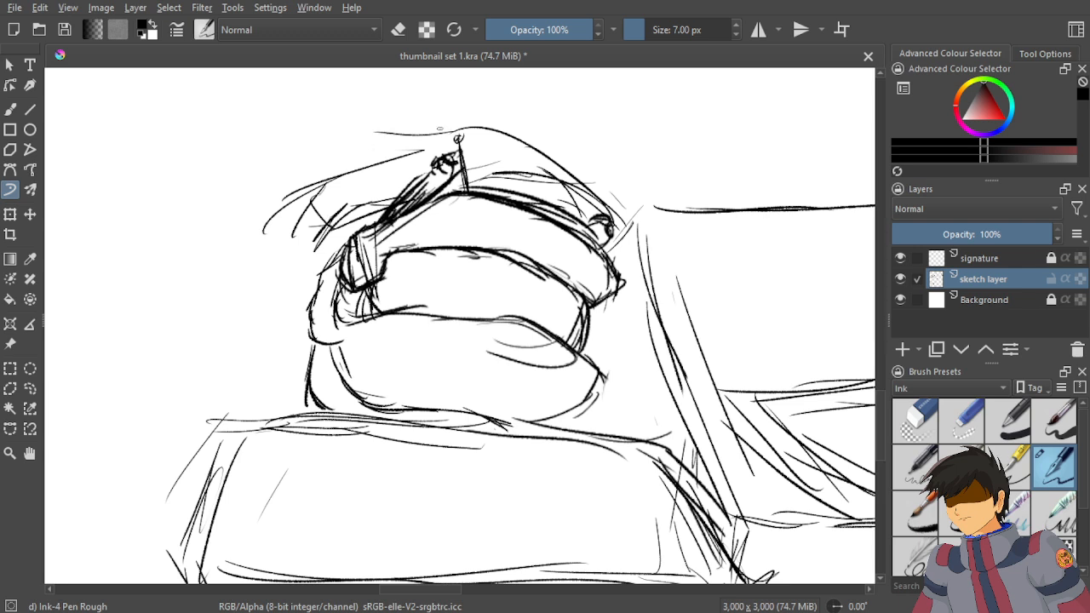
pyautogui.moveTo(439, 130)
pyautogui.mouseDown()
pyautogui.moveTo(298, 183)
pyautogui.moveTo(428, 149)
pyautogui.mouseUp()
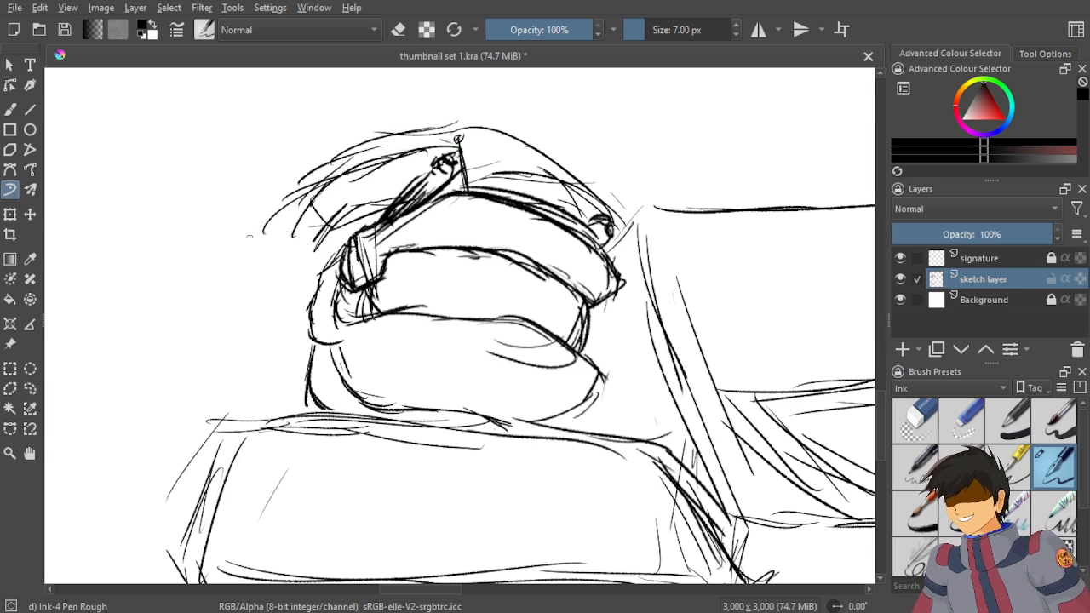
# Sketch the pointed corner at the hood's left end and a shoulder line extending left from it.
pyautogui.moveTo(339, 272)
pyautogui.mouseDown()
pyautogui.moveTo(271, 212)
pyautogui.moveTo(315, 256)
pyautogui.mouseUp()
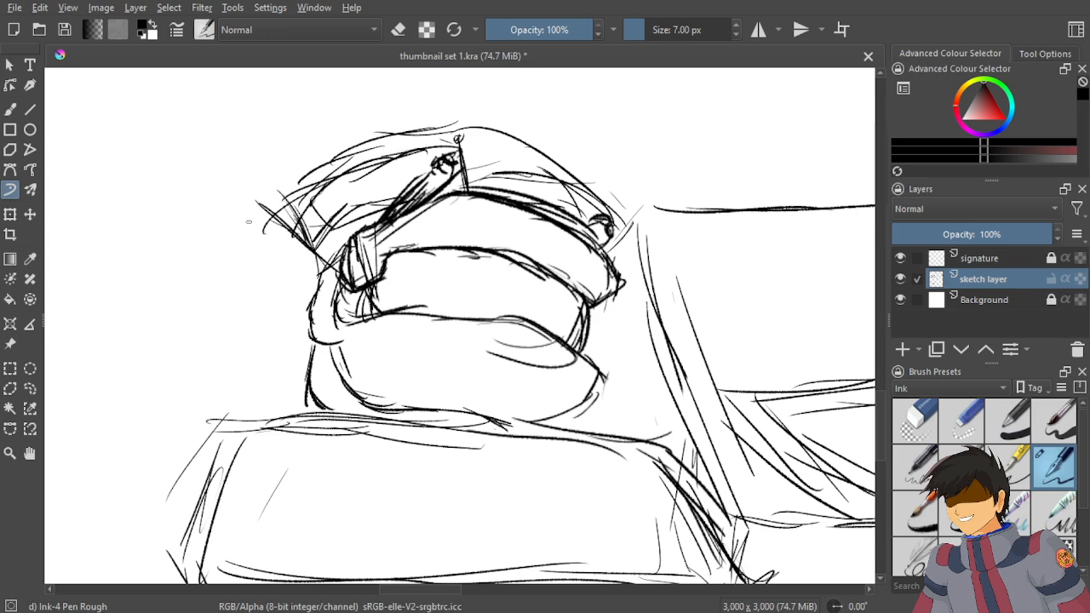
pyautogui.moveTo(286, 201); pyautogui.dragTo(100, 223)
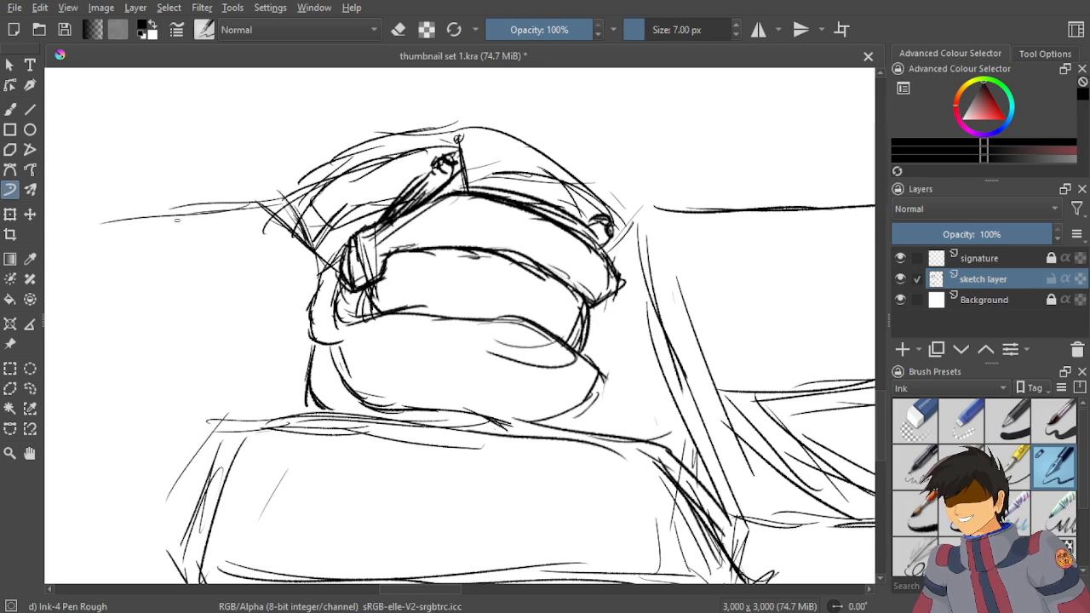
pyautogui.scroll(-6, 213, 247)
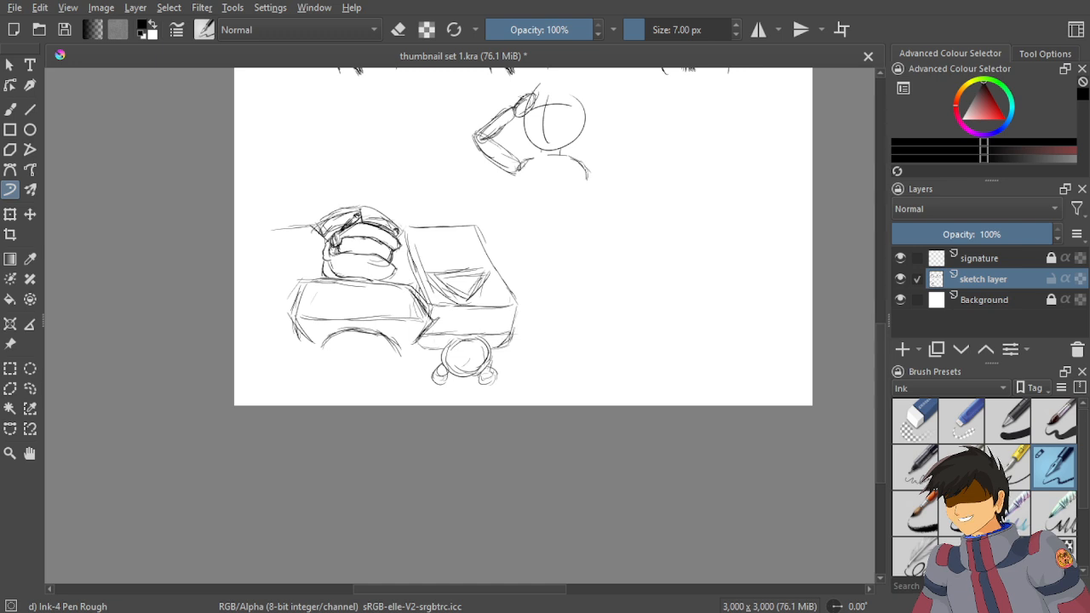
# Select the whole mech sketch with a freehand outline, move it to the right on the canvas, and clear the selection.
pyautogui.click(30, 388)
pyautogui.scroll(1, 483, 233)
pyautogui.moveTo(500, 217)
pyautogui.mouseDown()
pyautogui.moveTo(244, 206)
pyautogui.moveTo(176, 242)
pyautogui.moveTo(197, 349)
pyautogui.moveTo(310, 433)
pyautogui.moveTo(466, 460)
pyautogui.moveTo(566, 390)
pyautogui.moveTo(522, 248)
pyautogui.mouseUp()
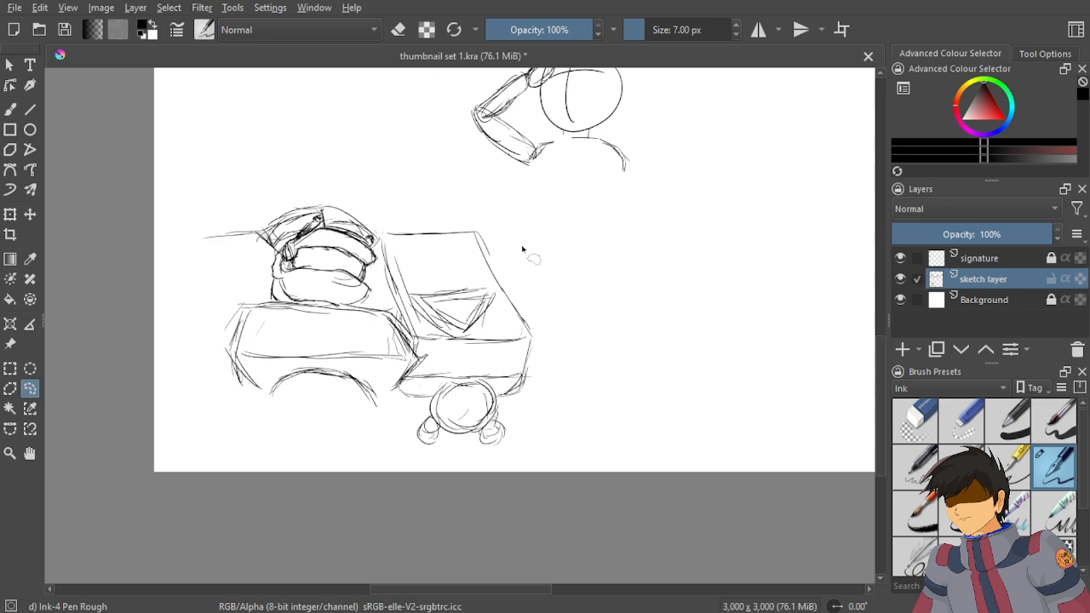
pyautogui.click(33, 215)
pyautogui.moveTo(346, 312); pyautogui.dragTo(428, 317)
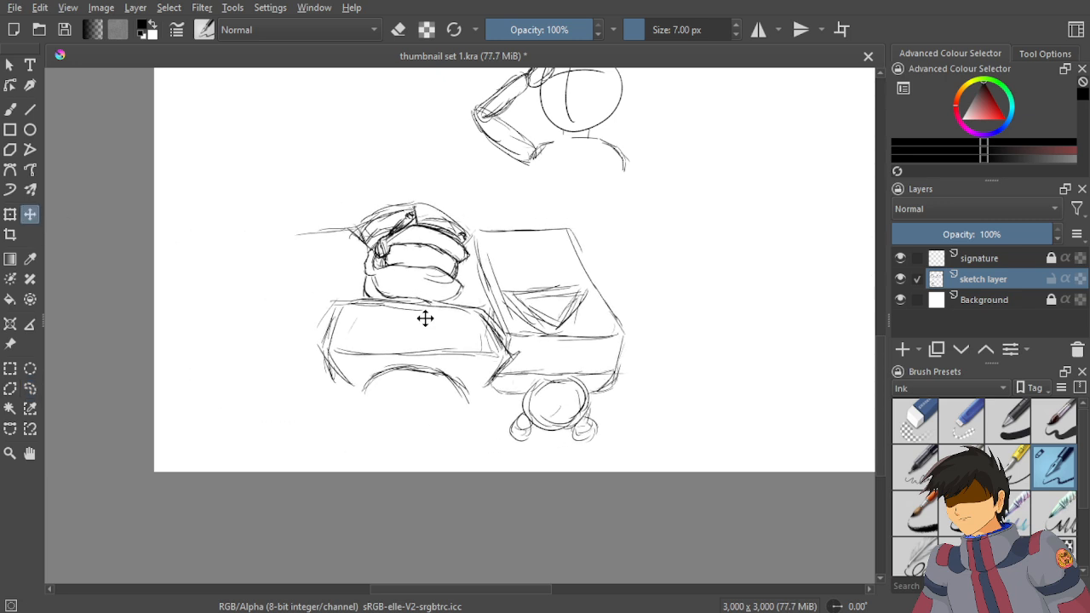
pyautogui.scroll(-3, 323, 358)
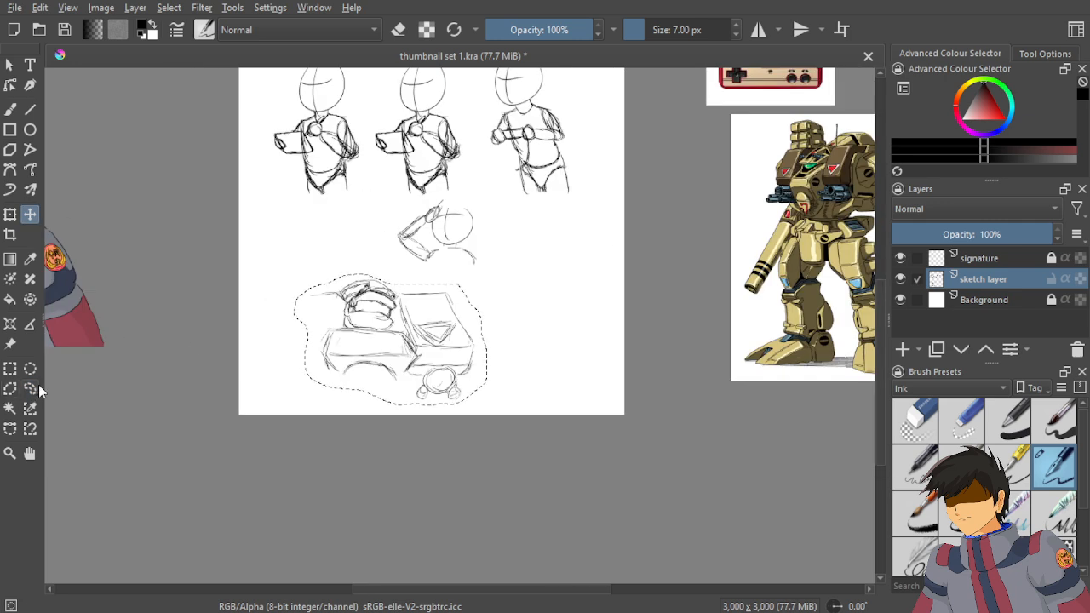
pyautogui.click(35, 393)
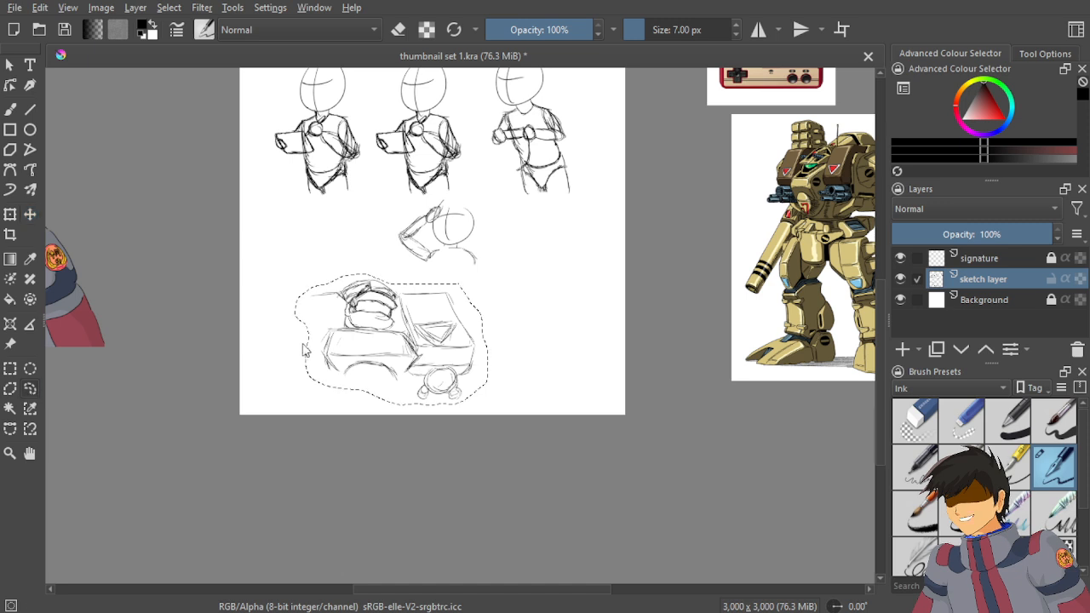
pyautogui.click(384, 332)
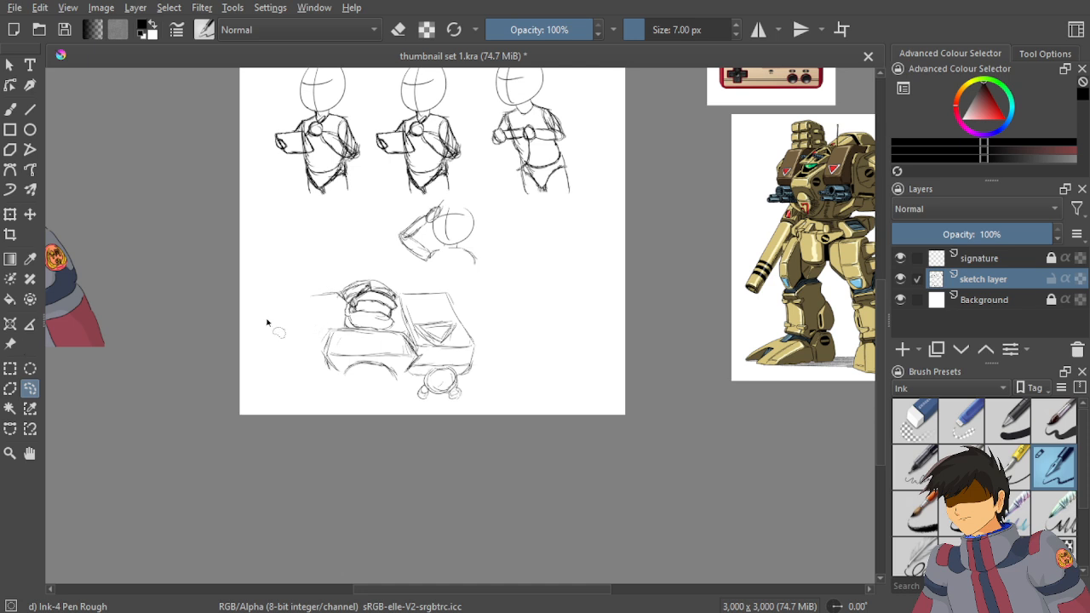
# Select the mech sketch again with a freehand outline, scale it down slightly with Transform, apply it, and deselect.
pyautogui.moveTo(316, 310); pyautogui.dragTo(308, 311)
pyautogui.scroll(1, 349, 324)
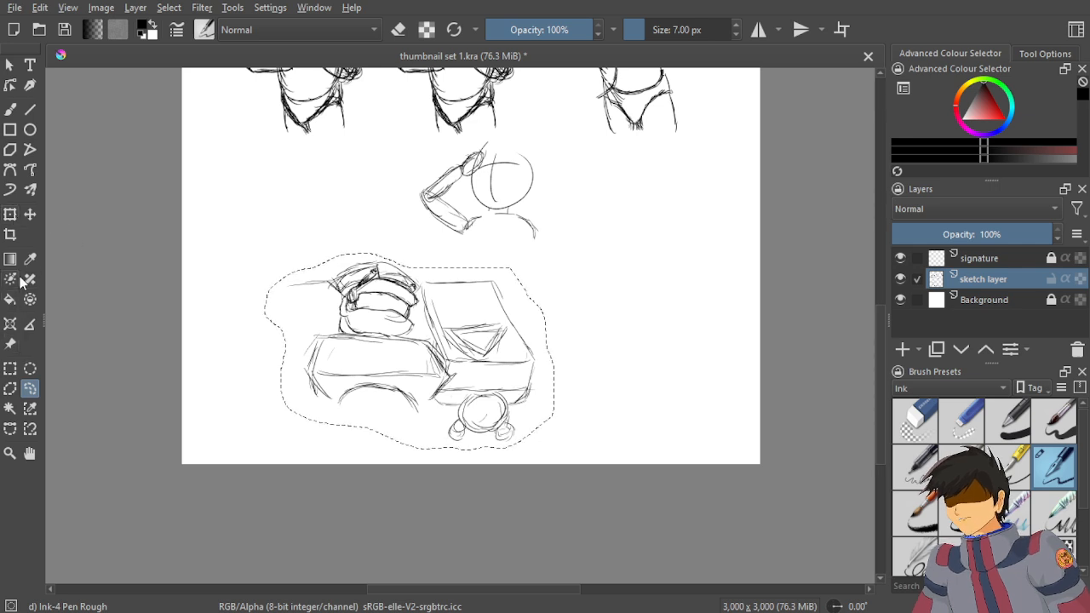
pyautogui.click(10, 214)
pyautogui.scroll(1, 499, 370)
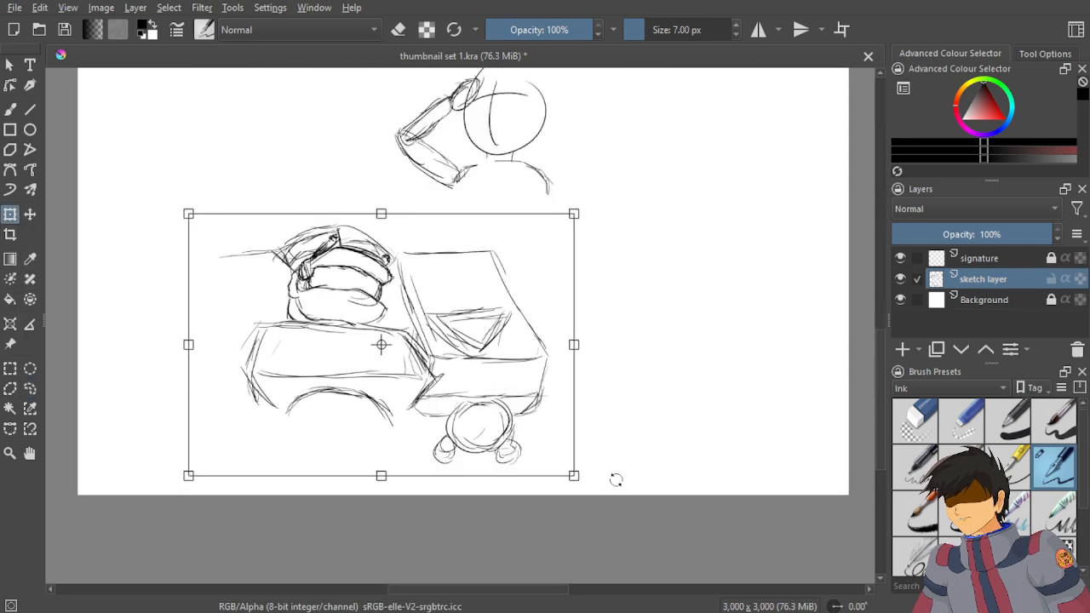
pyautogui.moveTo(573, 475); pyautogui.dragTo(530, 451)
pyautogui.press('Return')
pyautogui.scroll(-3, 524, 442)
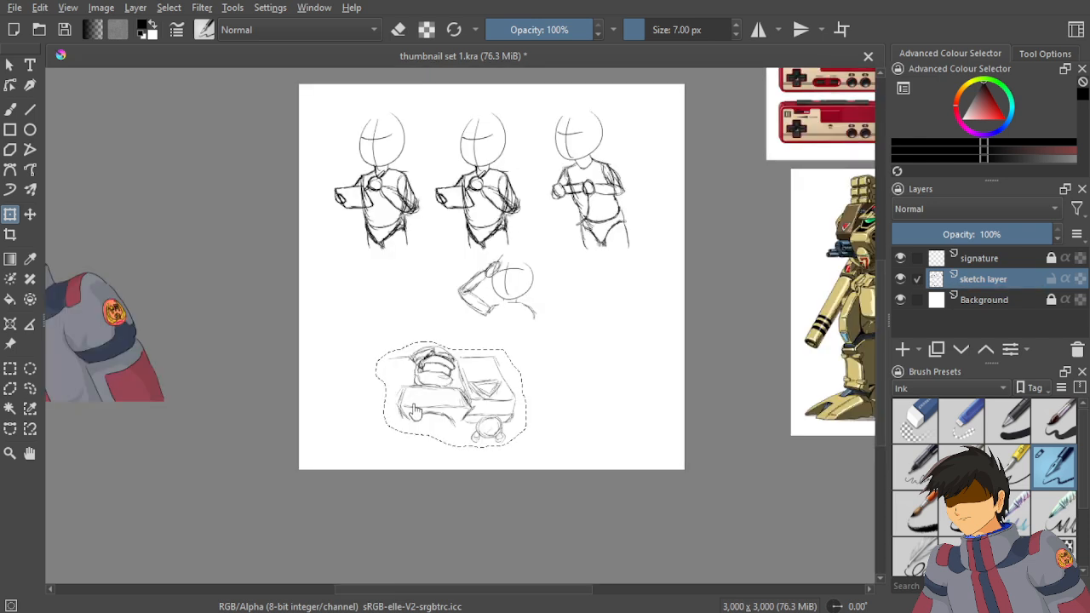
pyautogui.click(10, 189)
pyautogui.click(29, 389)
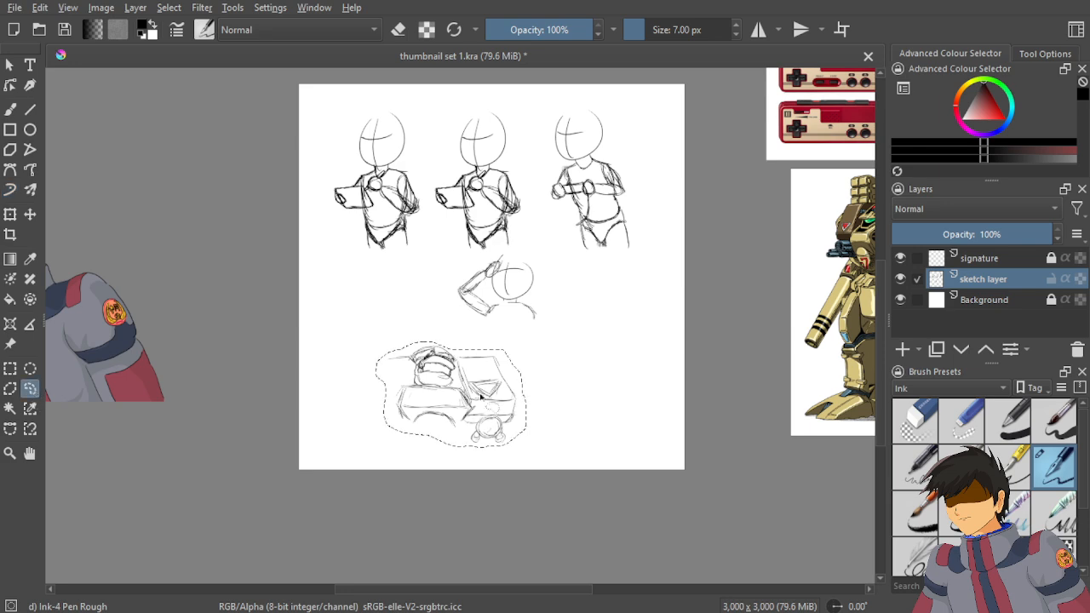
pyautogui.hotkey('ctrl', 'shift', 'a')
# Sketch the torso's slanted left side with the Dynamic Brush, from the shoulder line down past the chest block's left corner.
pyautogui.click(9, 192)
pyautogui.scroll(5, 396, 323)
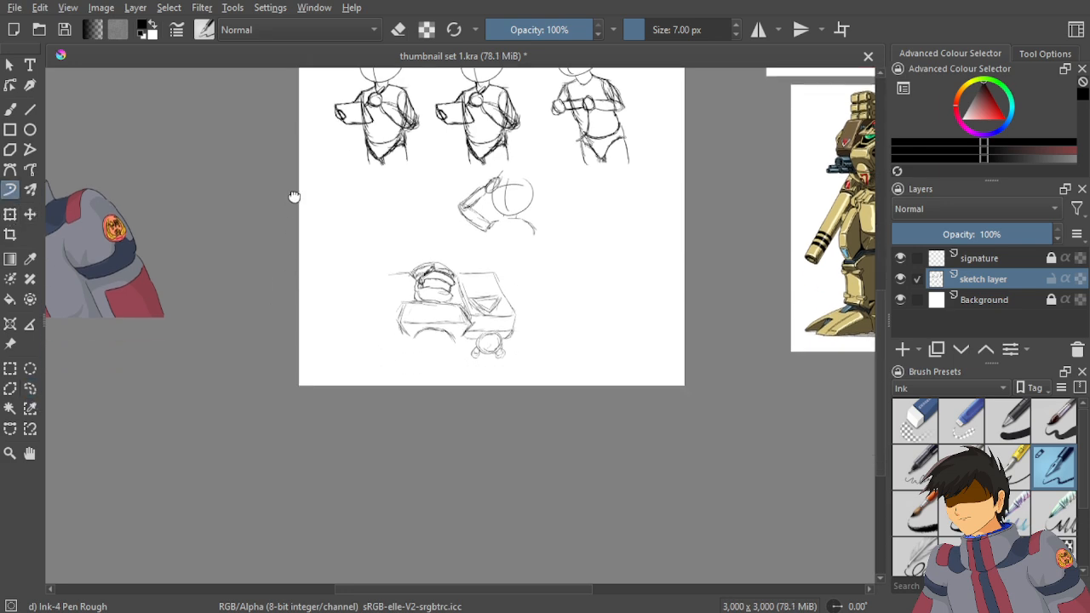
pyautogui.scroll(1, 396, 323)
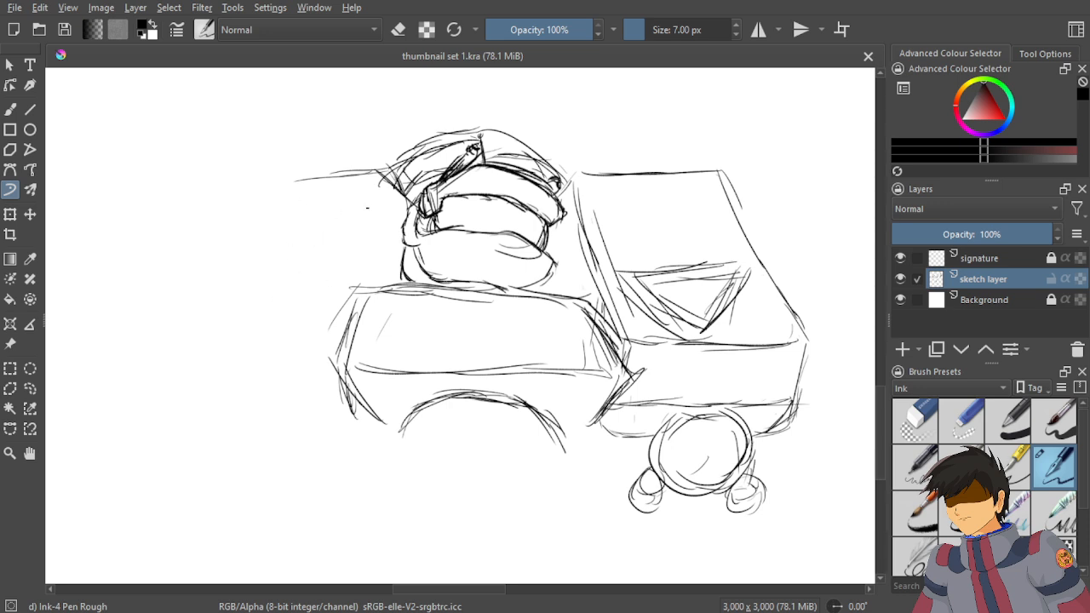
pyautogui.moveTo(369, 184)
pyautogui.mouseDown()
pyautogui.moveTo(324, 278)
pyautogui.moveTo(333, 300)
pyautogui.mouseUp()
pyautogui.moveTo(357, 218); pyautogui.dragTo(327, 313)
pyautogui.moveTo(356, 265)
pyautogui.mouseDown()
pyautogui.moveTo(315, 334)
pyautogui.moveTo(318, 351)
pyautogui.mouseUp()
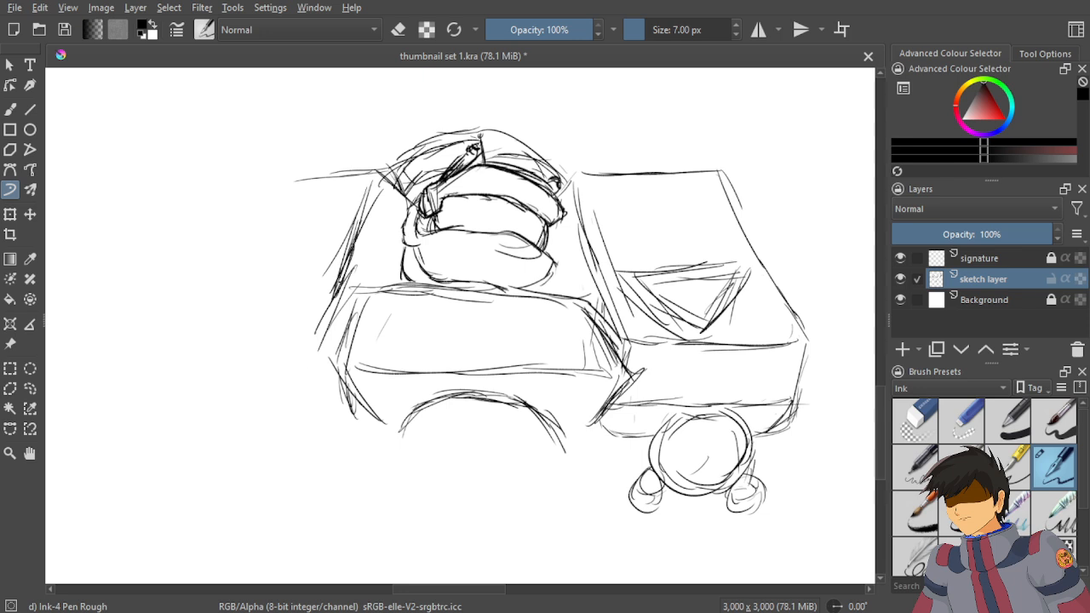
pyautogui.moveTo(338, 293); pyautogui.dragTo(327, 376)
pyautogui.moveTo(332, 324)
pyautogui.mouseDown()
pyautogui.moveTo(318, 385)
pyautogui.moveTo(329, 378)
pyautogui.mouseUp()
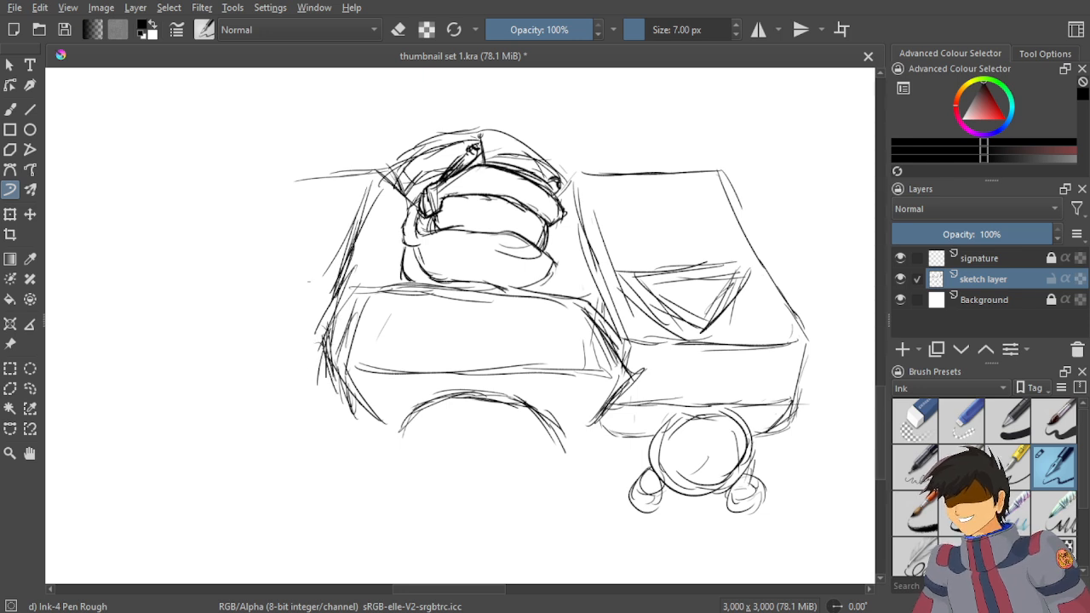
# Extend the shoulder line left and sketch the left shoulder block's slanted outer edge with repeated strokes.
pyautogui.moveTo(310, 181); pyautogui.dragTo(238, 186)
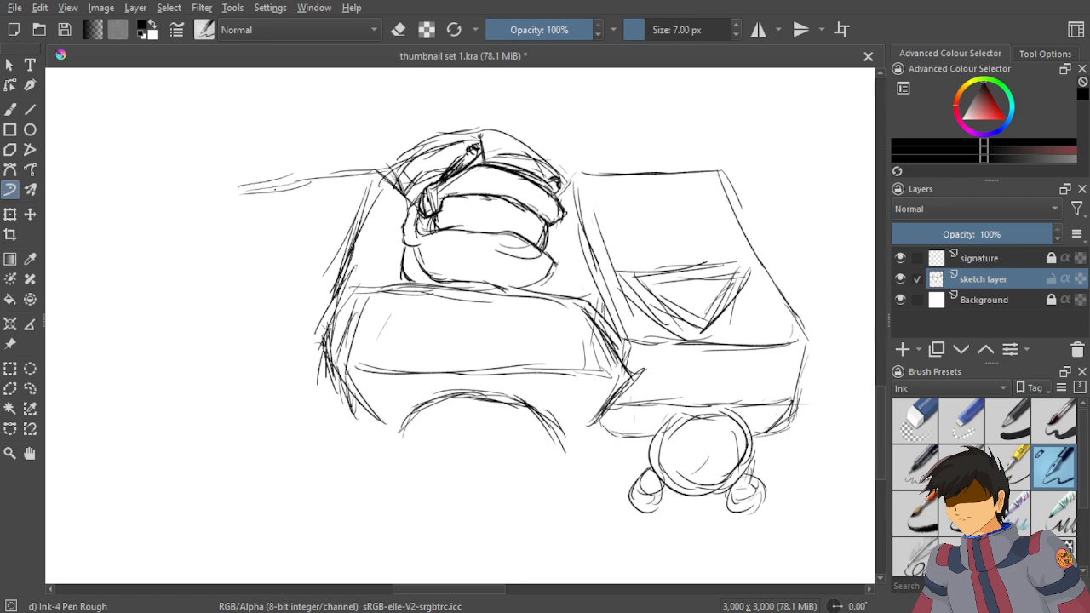
pyautogui.moveTo(308, 179); pyautogui.dragTo(220, 194)
pyautogui.moveTo(284, 180)
pyautogui.mouseDown()
pyautogui.moveTo(208, 189)
pyautogui.moveTo(191, 281)
pyautogui.mouseUp()
pyautogui.moveTo(223, 199); pyautogui.dragTo(174, 300)
pyautogui.moveTo(206, 230); pyautogui.dragTo(181, 320)
pyautogui.moveTo(225, 189); pyautogui.dragTo(167, 337)
pyautogui.moveTo(169, 300); pyautogui.dragTo(153, 332)
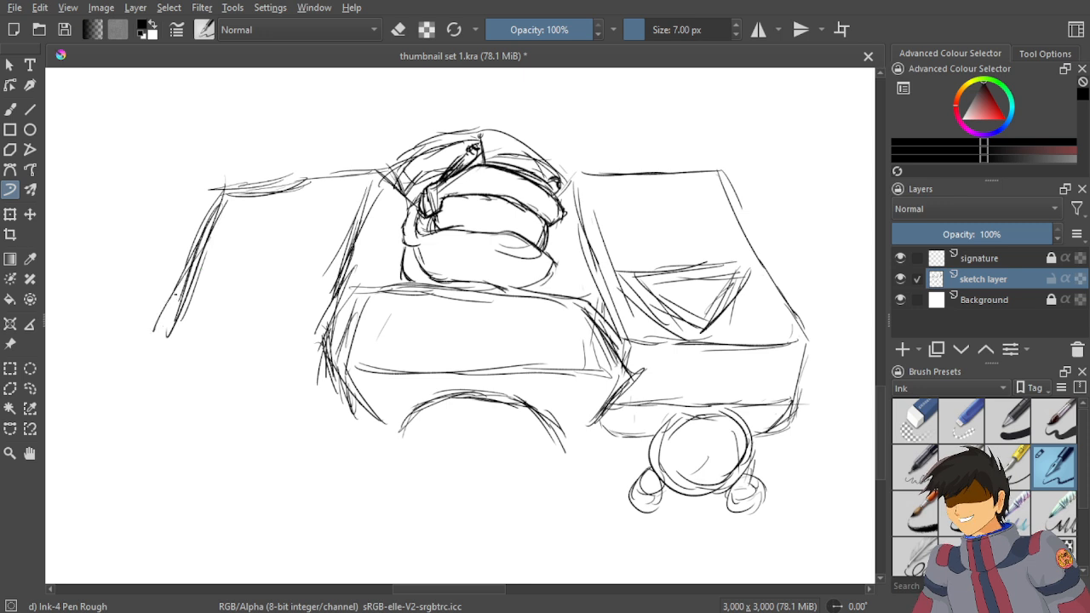
pyautogui.moveTo(226, 172); pyautogui.dragTo(209, 242)
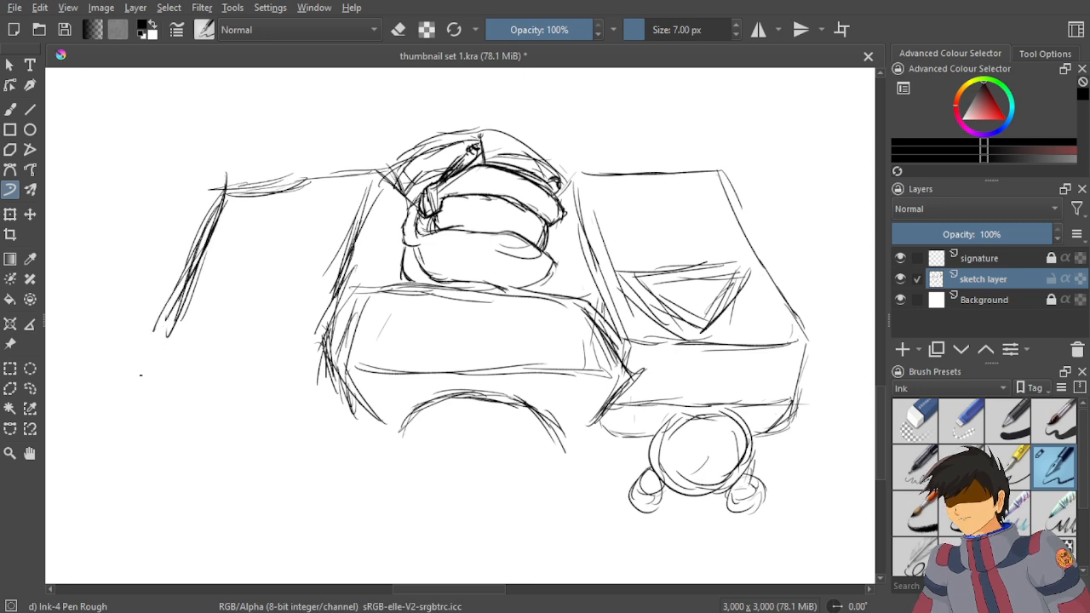
# Sketch the left shoulder block's lower outer corner and the bottom edge running across to the chest block.
pyautogui.moveTo(167, 333)
pyautogui.mouseDown()
pyautogui.moveTo(174, 392)
pyautogui.moveTo(152, 390)
pyautogui.mouseUp()
pyautogui.moveTo(161, 342)
pyautogui.mouseDown()
pyautogui.moveTo(167, 405)
pyautogui.moveTo(205, 447)
pyautogui.moveTo(237, 430)
pyautogui.mouseUp()
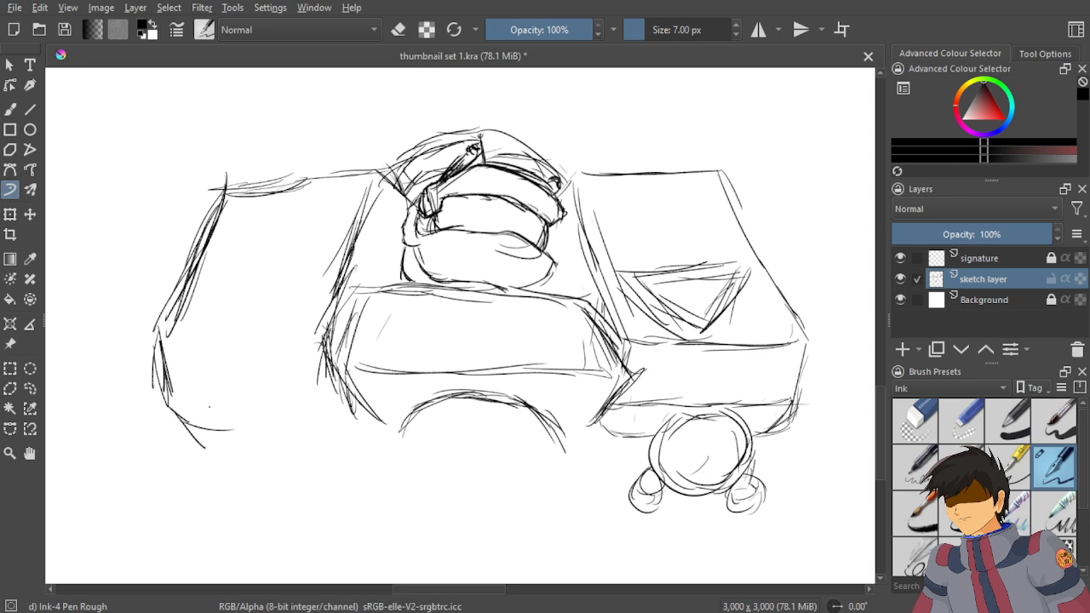
pyautogui.moveTo(159, 416); pyautogui.dragTo(297, 429)
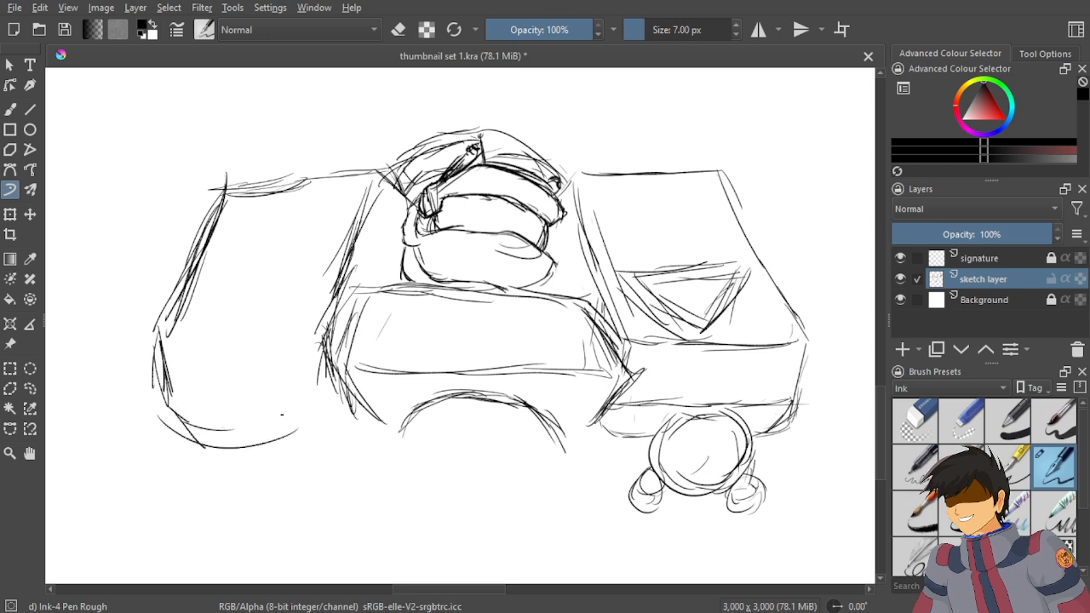
pyautogui.hotkey('ctrl', 'z')
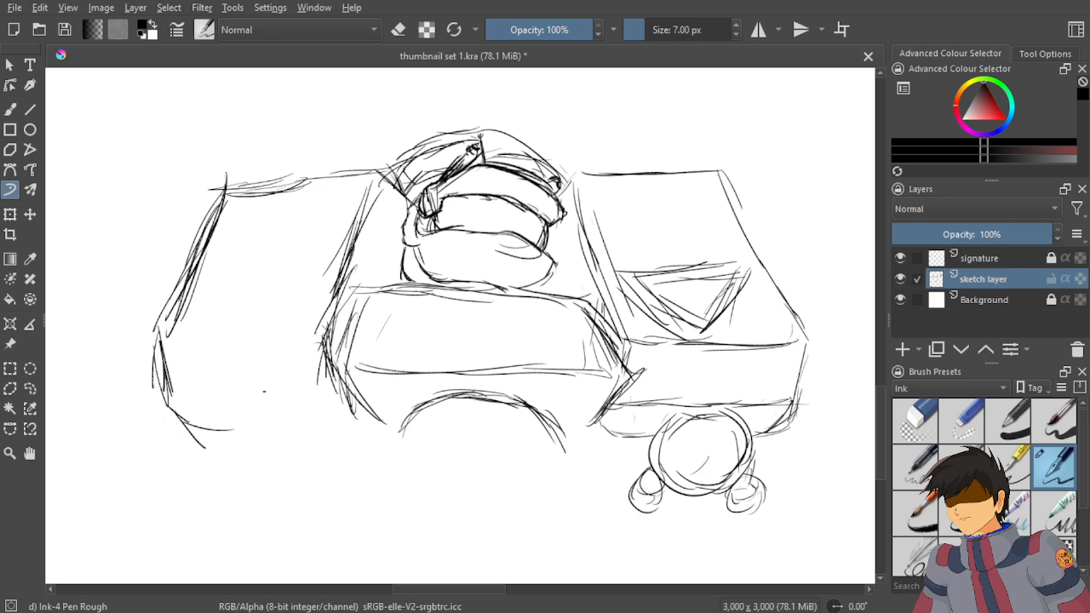
pyautogui.moveTo(354, 407)
pyautogui.mouseDown()
pyautogui.moveTo(175, 409)
pyautogui.moveTo(189, 416)
pyautogui.mouseUp()
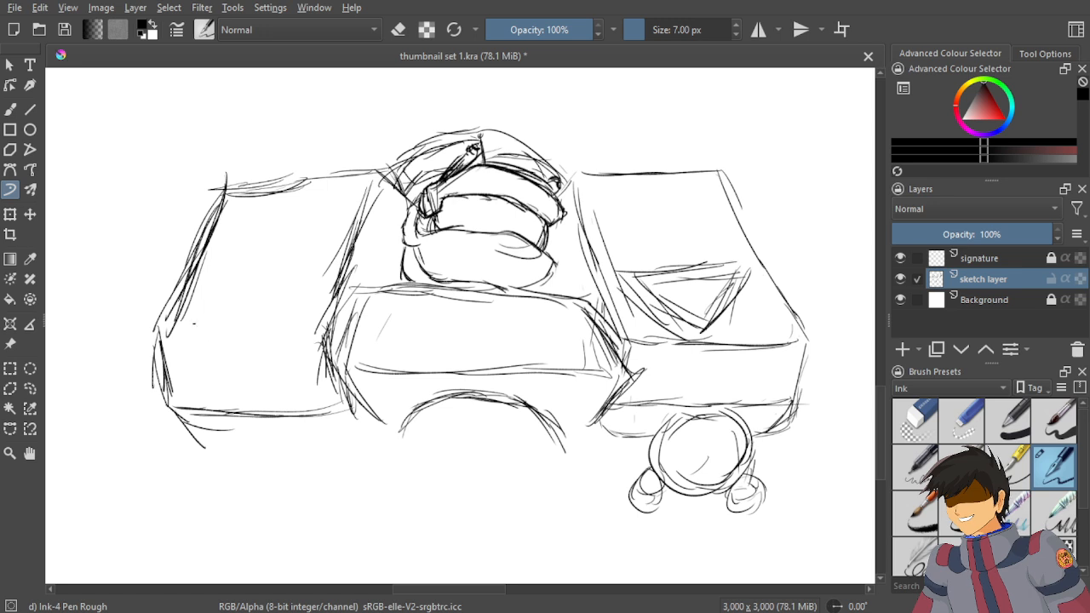
# Sketch the horizontal edge separating the left shoulder block's upper face from its front face.
pyautogui.moveTo(317, 329); pyautogui.dragTo(189, 337)
pyautogui.moveTo(279, 334)
pyautogui.mouseDown()
pyautogui.moveTo(163, 344)
pyautogui.moveTo(131, 330)
pyautogui.mouseUp()
pyautogui.moveTo(228, 331); pyautogui.dragTo(181, 337)
pyautogui.moveTo(213, 341); pyautogui.dragTo(175, 346)
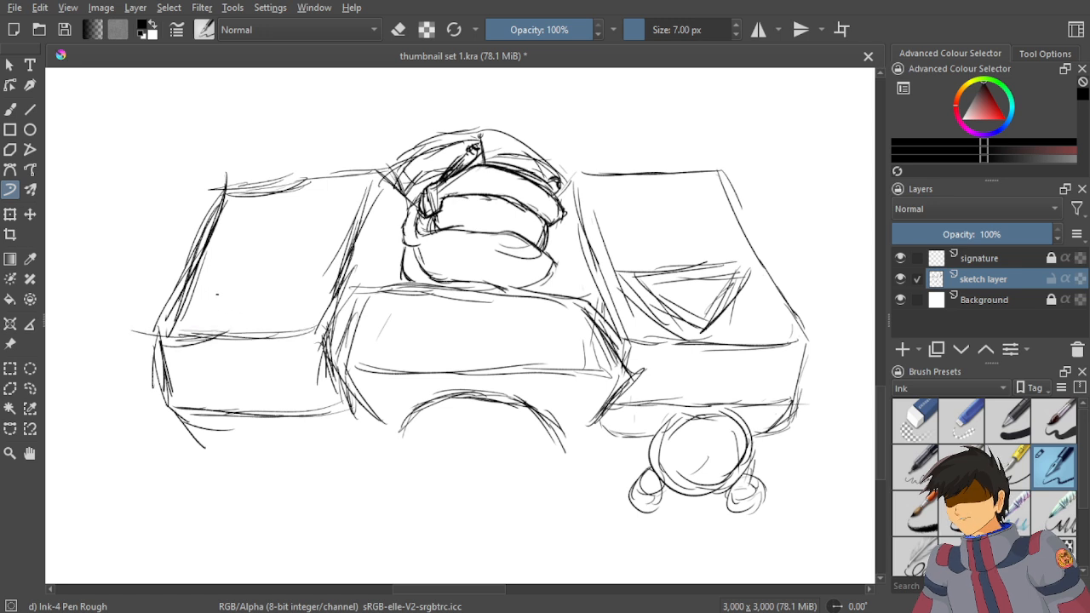
# Sketch a downward-pointing triangular panel on the left shoulder block's upper face, matching the one on the right block.
pyautogui.moveTo(310, 262)
pyautogui.mouseDown()
pyautogui.moveTo(205, 275)
pyautogui.moveTo(318, 274)
pyautogui.moveTo(266, 323)
pyautogui.mouseUp()
pyautogui.moveTo(317, 286)
pyautogui.mouseDown()
pyautogui.moveTo(230, 325)
pyautogui.moveTo(257, 316)
pyautogui.mouseUp()
pyautogui.moveTo(193, 275); pyautogui.dragTo(233, 320)
pyautogui.moveTo(198, 287); pyautogui.dragTo(244, 328)
pyautogui.moveTo(295, 275)
pyautogui.mouseDown()
pyautogui.moveTo(206, 290)
pyautogui.moveTo(233, 313)
pyautogui.mouseUp()
pyautogui.moveTo(300, 284)
pyautogui.mouseDown()
pyautogui.moveTo(228, 324)
pyautogui.moveTo(254, 313)
pyautogui.mouseUp()
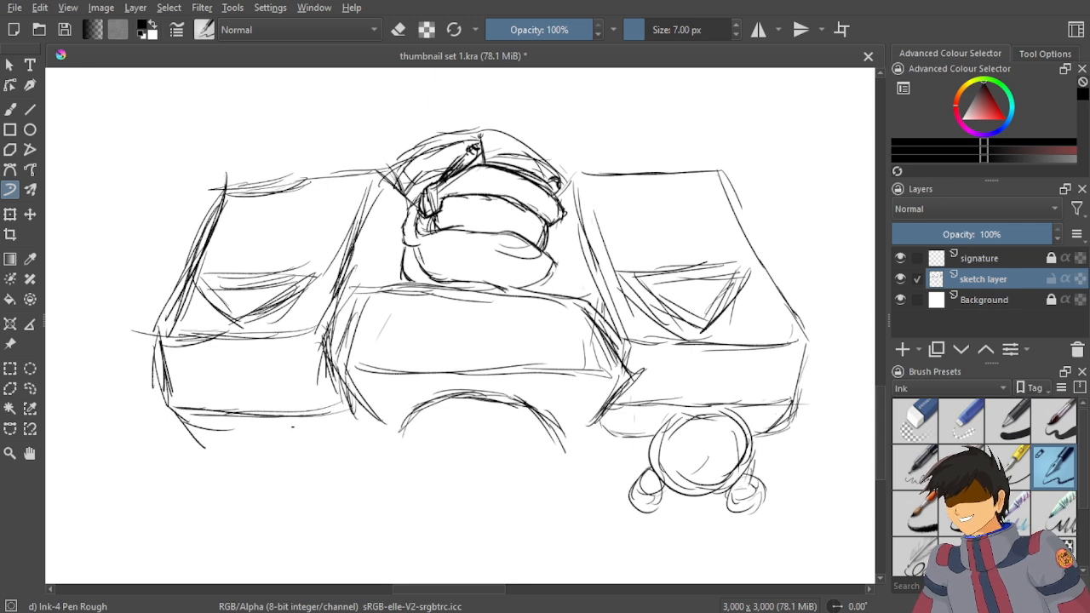
pyautogui.moveTo(297, 423); pyautogui.dragTo(304, 474)
pyautogui.hotkey('ctrl', 'z')
pyautogui.moveTo(299, 421); pyautogui.dragTo(266, 466)
pyautogui.hotkey('ctrl', 'z')
pyautogui.moveTo(286, 417); pyautogui.dragTo(277, 477)
pyautogui.moveTo(241, 419); pyautogui.dragTo(290, 475)
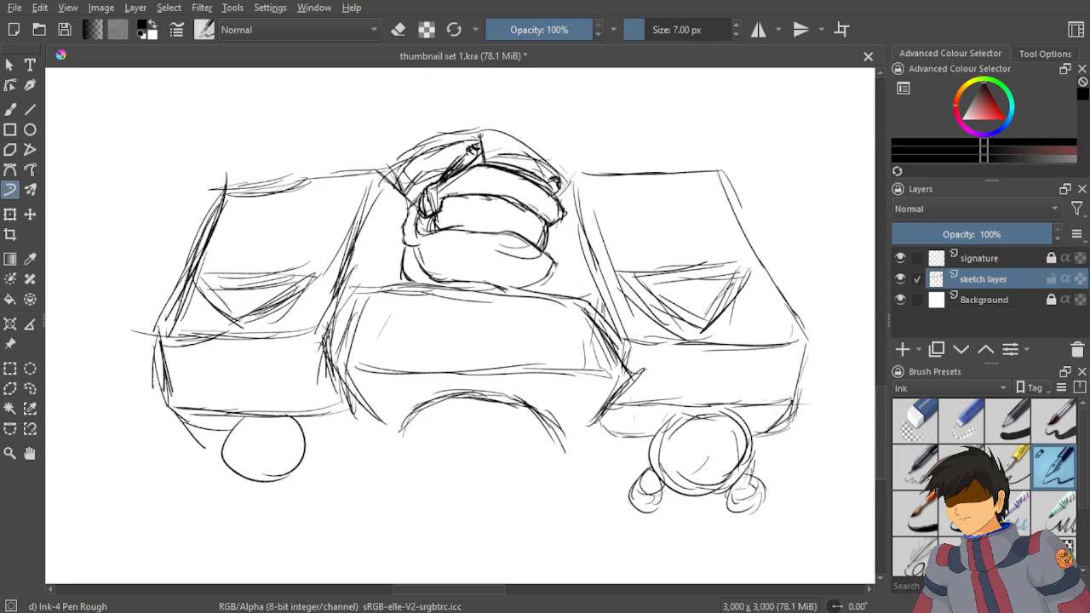
pyautogui.scroll(-1, 464, 292)
pyautogui.moveTo(460, 292); pyautogui.dragTo(451, 233)
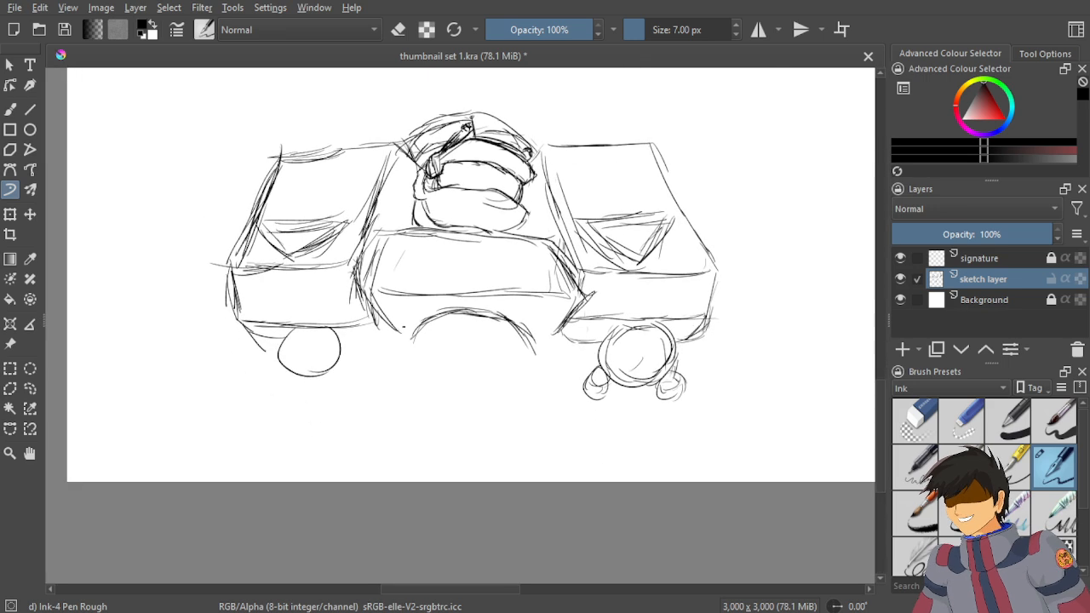
pyautogui.scroll(1, 374, 345)
pyautogui.hotkey('ctrl', 'z')
pyautogui.hotkey('ctrl', 'z')
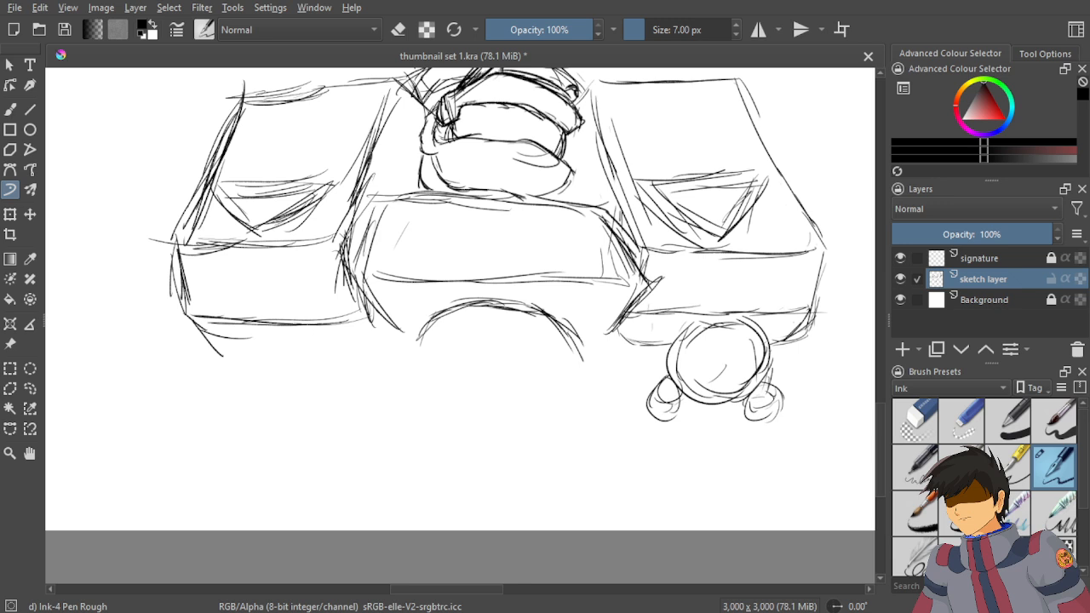
# Sketch a round joint under the left shoulder block and reinforce it with an inner circle.
pyautogui.moveTo(306, 334); pyautogui.dragTo(310, 407)
pyautogui.hotkey('ctrl', 'z')
pyautogui.moveTo(312, 325); pyautogui.dragTo(288, 393)
pyautogui.moveTo(258, 327)
pyautogui.mouseDown()
pyautogui.moveTo(277, 399)
pyautogui.moveTo(321, 405)
pyautogui.moveTo(306, 393)
pyautogui.moveTo(315, 388)
pyautogui.mouseUp()
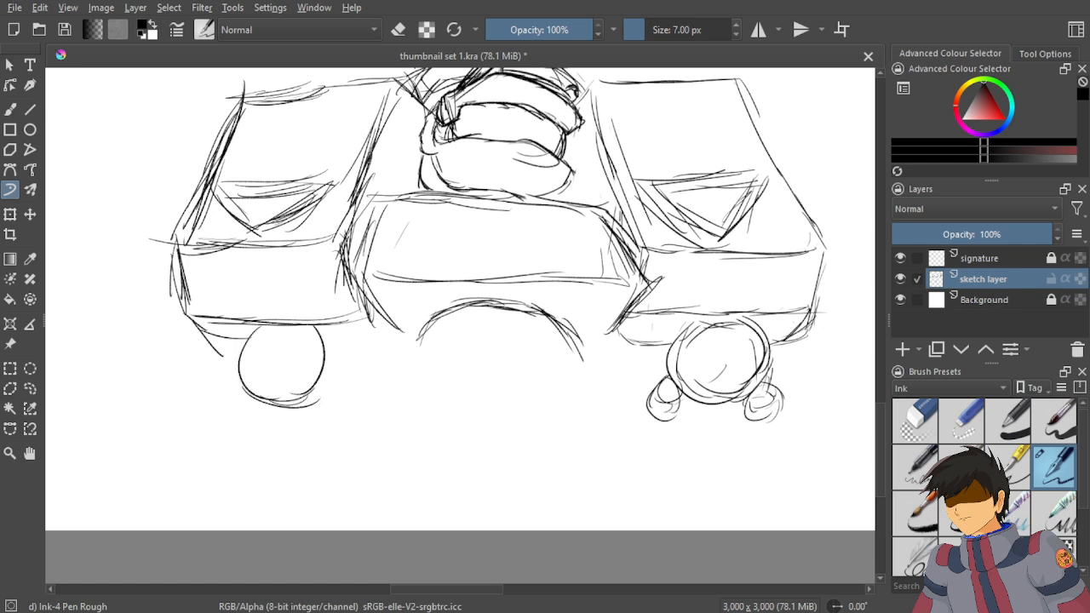
pyautogui.moveTo(321, 349); pyautogui.dragTo(289, 384)
pyautogui.moveTo(300, 330)
pyautogui.mouseDown()
pyautogui.moveTo(295, 393)
pyautogui.moveTo(269, 395)
pyautogui.moveTo(273, 385)
pyautogui.moveTo(308, 389)
pyautogui.moveTo(284, 390)
pyautogui.mouseUp()
pyautogui.moveTo(317, 356); pyautogui.dragTo(298, 393)
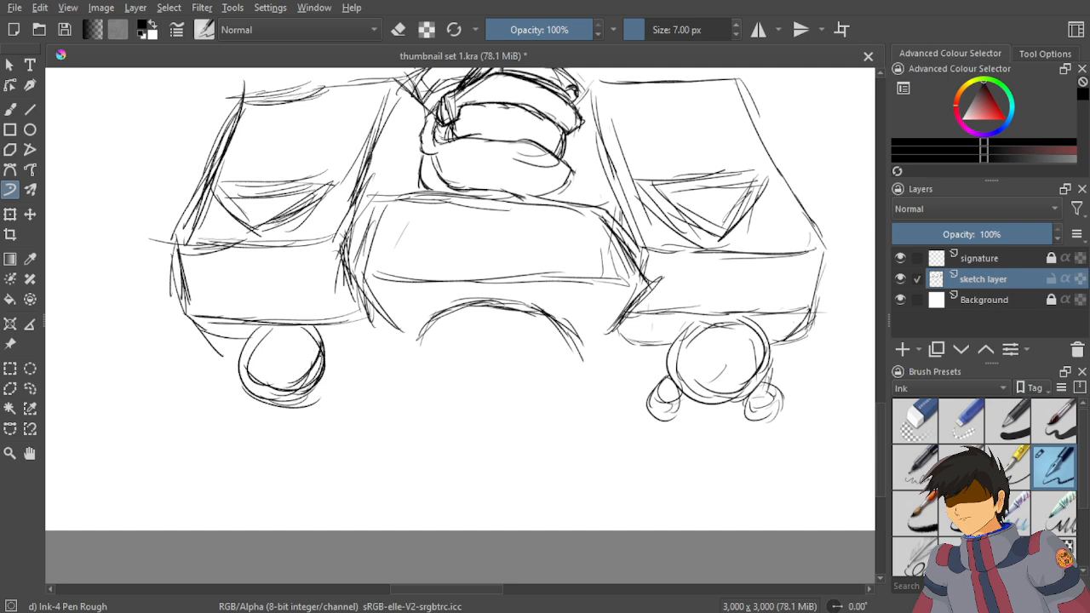
# Sketch a small circle at each lower side of the left round joint and connect the block's underside to the joint.
pyautogui.moveTo(332, 385)
pyautogui.mouseDown()
pyautogui.moveTo(313, 407)
pyautogui.moveTo(313, 425)
pyautogui.moveTo(318, 385)
pyautogui.moveTo(342, 408)
pyautogui.mouseUp()
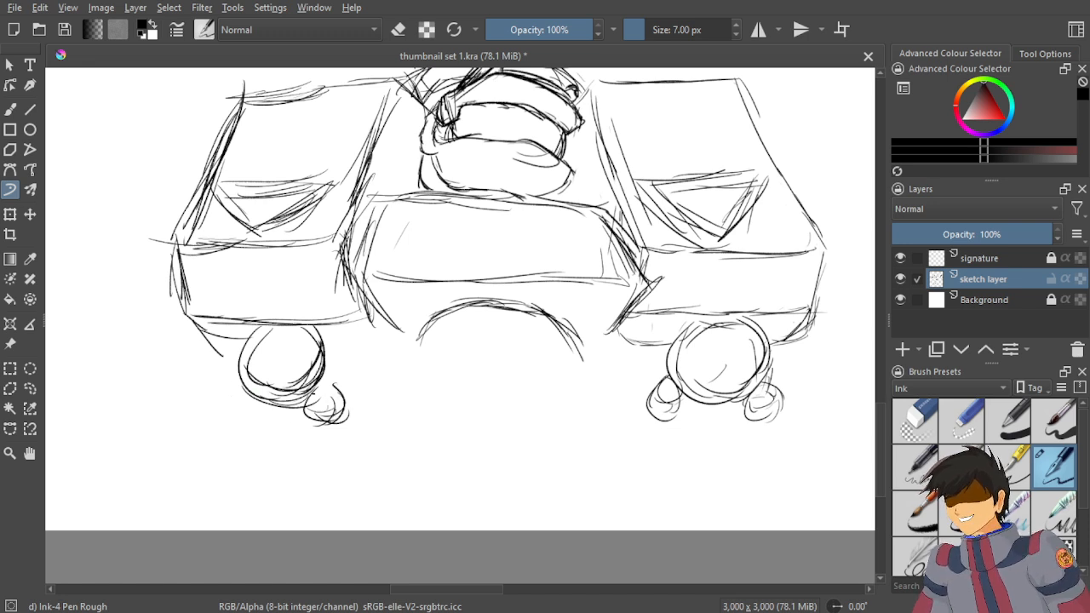
pyautogui.moveTo(238, 388)
pyautogui.mouseDown()
pyautogui.moveTo(230, 420)
pyautogui.moveTo(218, 424)
pyautogui.moveTo(227, 401)
pyautogui.moveTo(218, 407)
pyautogui.moveTo(235, 423)
pyautogui.moveTo(223, 422)
pyautogui.moveTo(253, 407)
pyautogui.mouseUp()
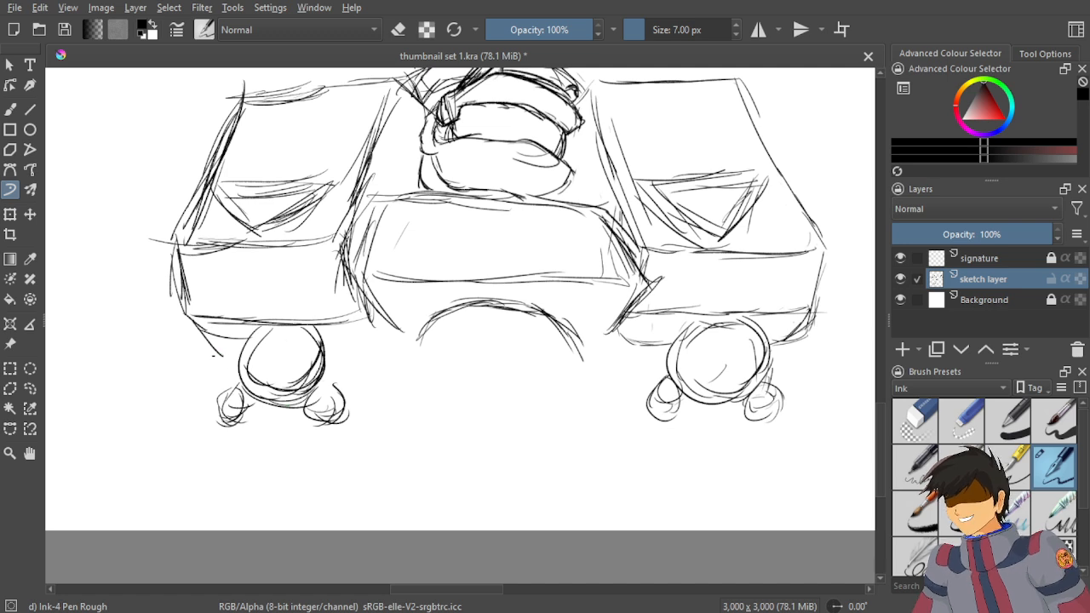
pyautogui.moveTo(228, 356); pyautogui.dragTo(246, 350)
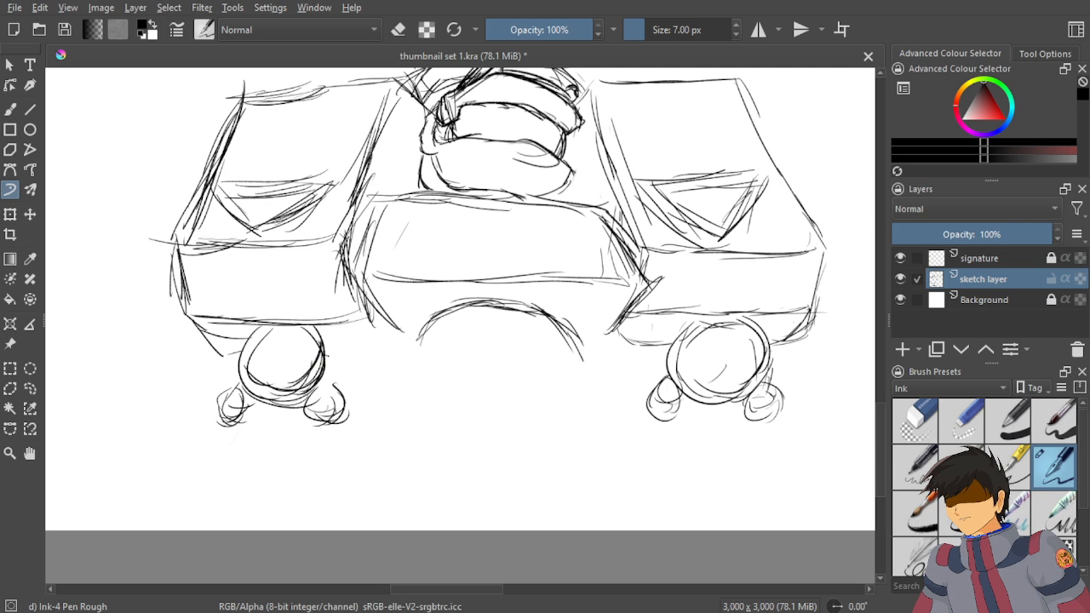
# Sketch short horizontal strokes and a curved corner between the left round joint and the chest block, and save the drawing.
pyautogui.moveTo(327, 361); pyautogui.dragTo(392, 363)
pyautogui.moveTo(329, 352); pyautogui.dragTo(395, 358)
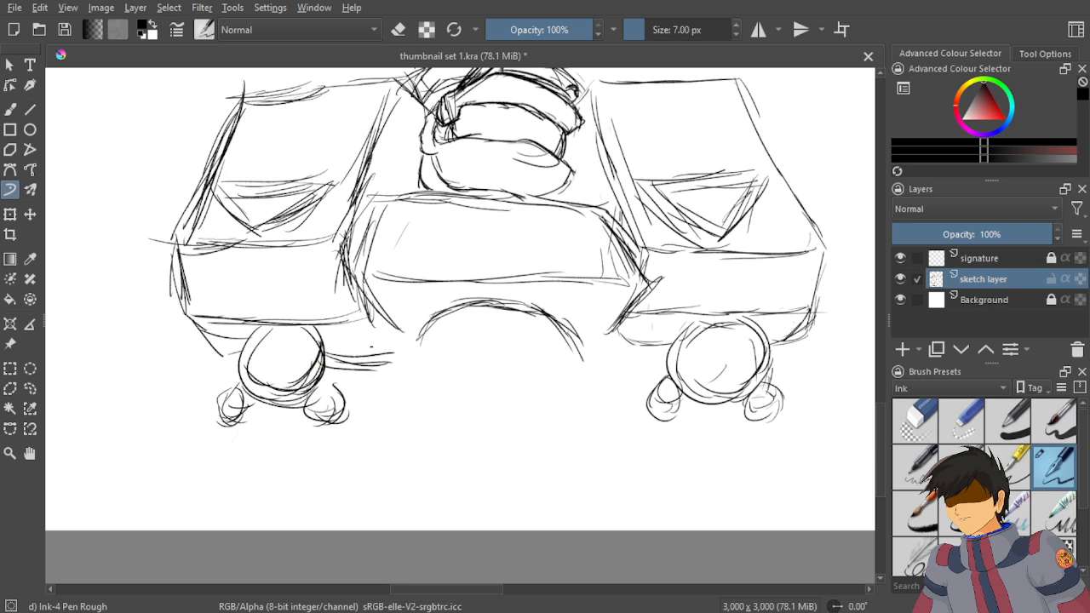
pyautogui.moveTo(330, 345); pyautogui.dragTo(390, 361)
pyautogui.moveTo(329, 348)
pyautogui.mouseDown()
pyautogui.moveTo(375, 334)
pyautogui.moveTo(385, 356)
pyautogui.moveTo(388, 342)
pyautogui.mouseUp()
pyautogui.moveTo(393, 346)
pyautogui.mouseDown()
pyautogui.moveTo(373, 324)
pyautogui.moveTo(383, 317)
pyautogui.mouseUp()
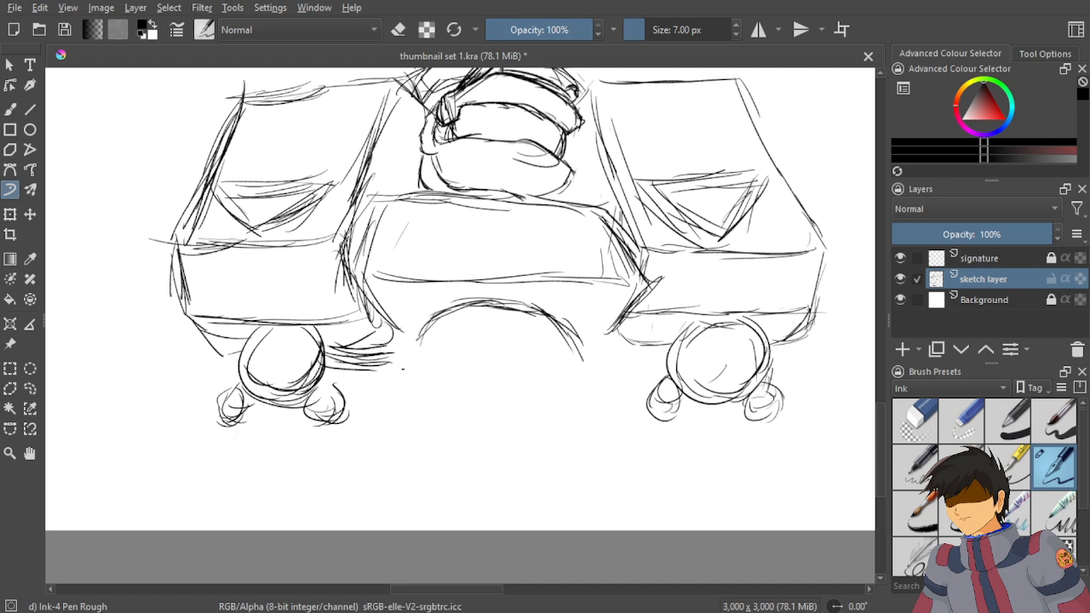
pyautogui.scroll(-4, 403, 368)
pyautogui.hotkey('ctrl', 's')
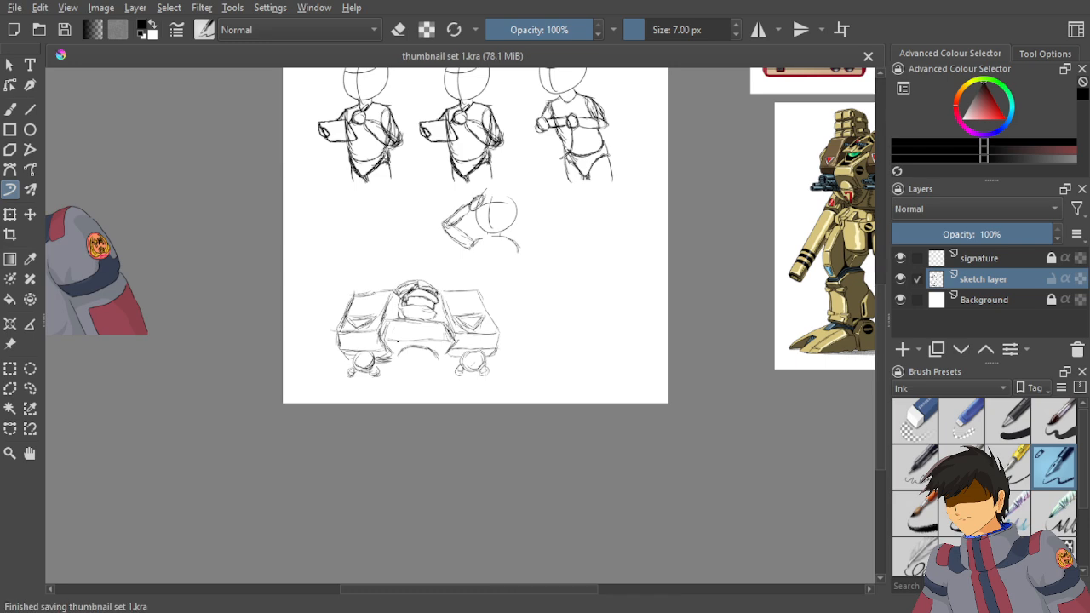
# Compare the mech thumbnail with the tan mech reference image.
pyautogui.scroll(-1, 438, 238)
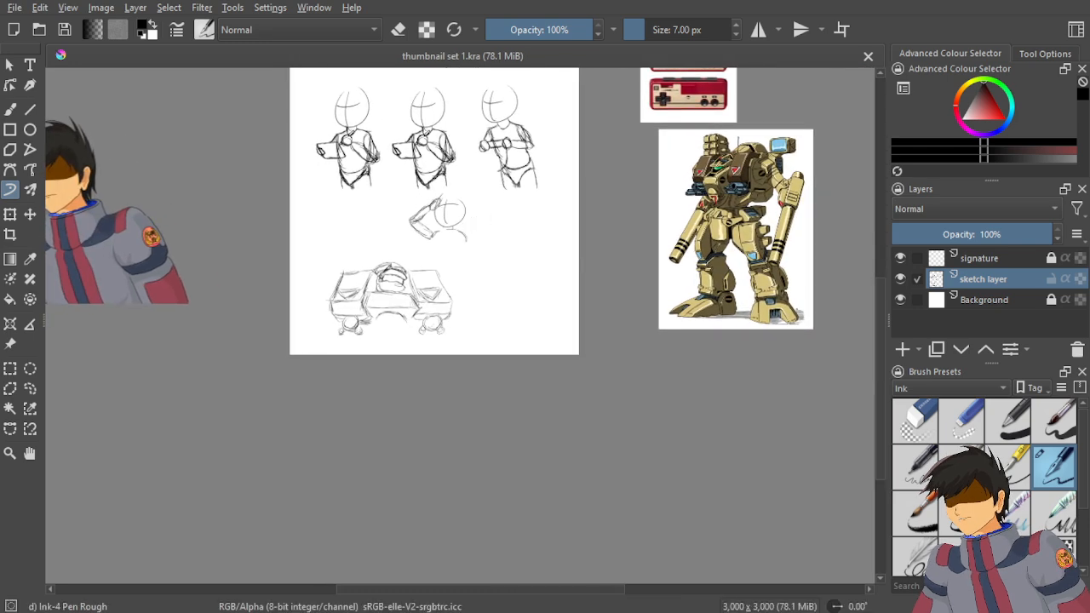
pyautogui.scroll(3, 732, 137)
pyautogui.scroll(-2, 474, 250)
pyautogui.scroll(4, 475, 250)
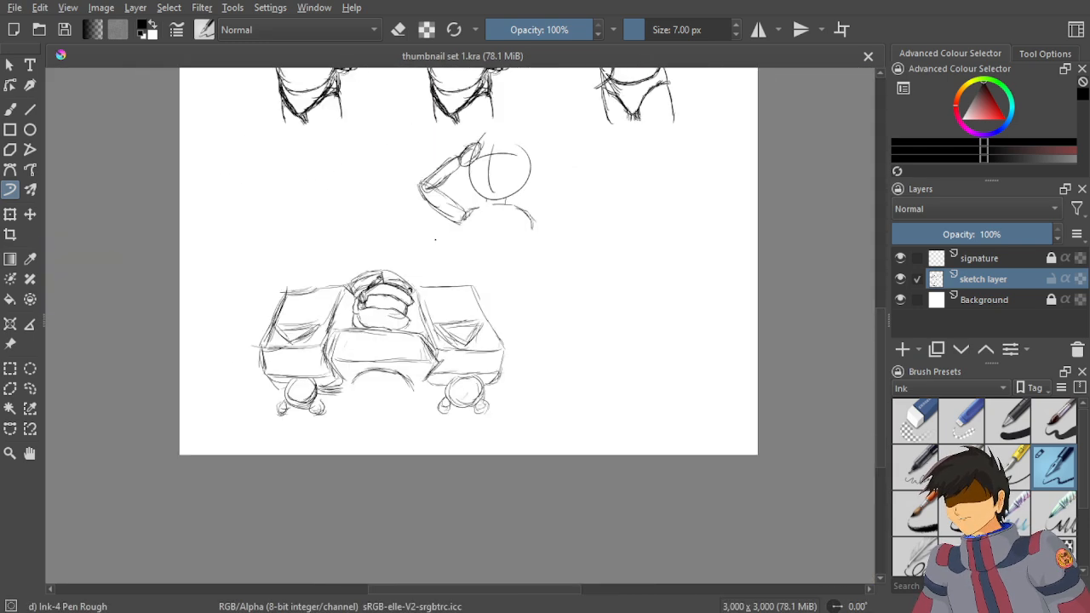
pyautogui.scroll(-4, 456, 300)
pyautogui.moveTo(252, 304); pyautogui.dragTo(192, 304)
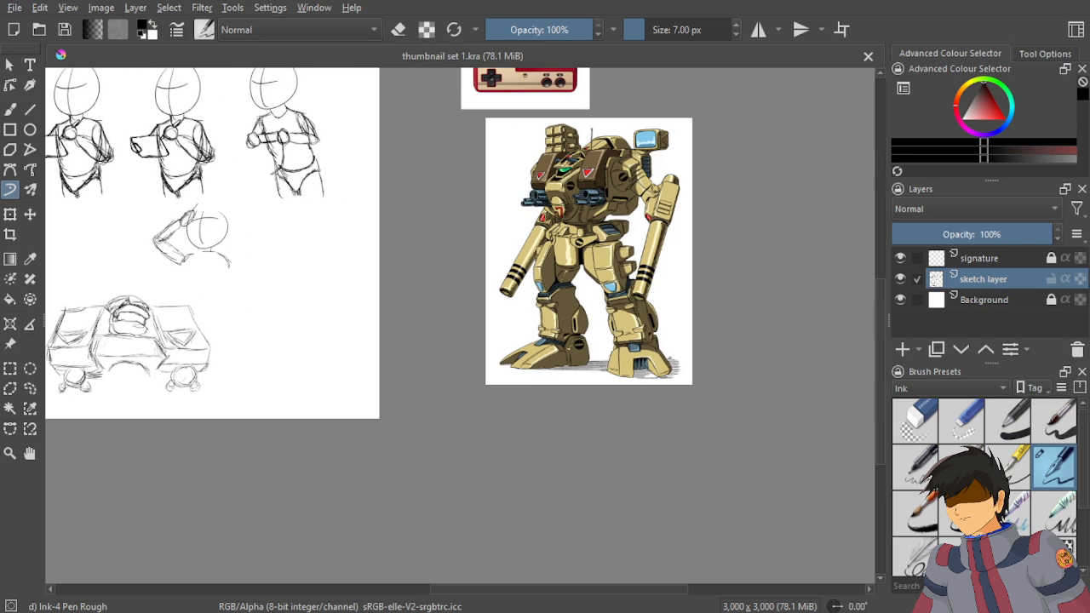
pyautogui.moveTo(315, 321); pyautogui.dragTo(540, 276)
pyautogui.scroll(4, 345, 304)
pyautogui.scroll(3, 357, 294)
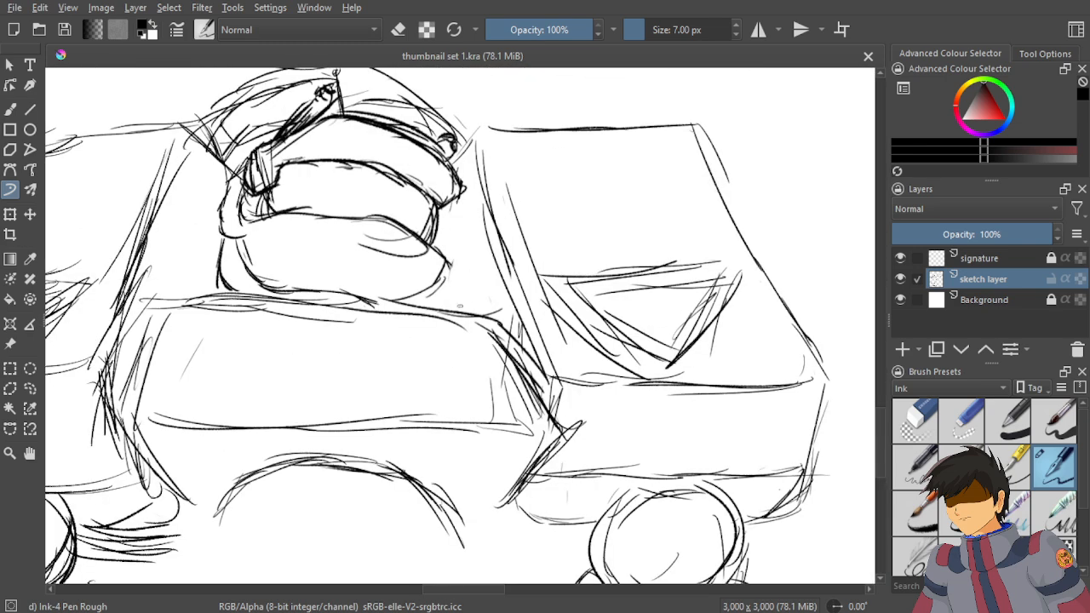
# Sketch short neck lines down from both sides of the head to the top of the chest block.
pyautogui.moveTo(439, 276); pyautogui.dragTo(430, 308)
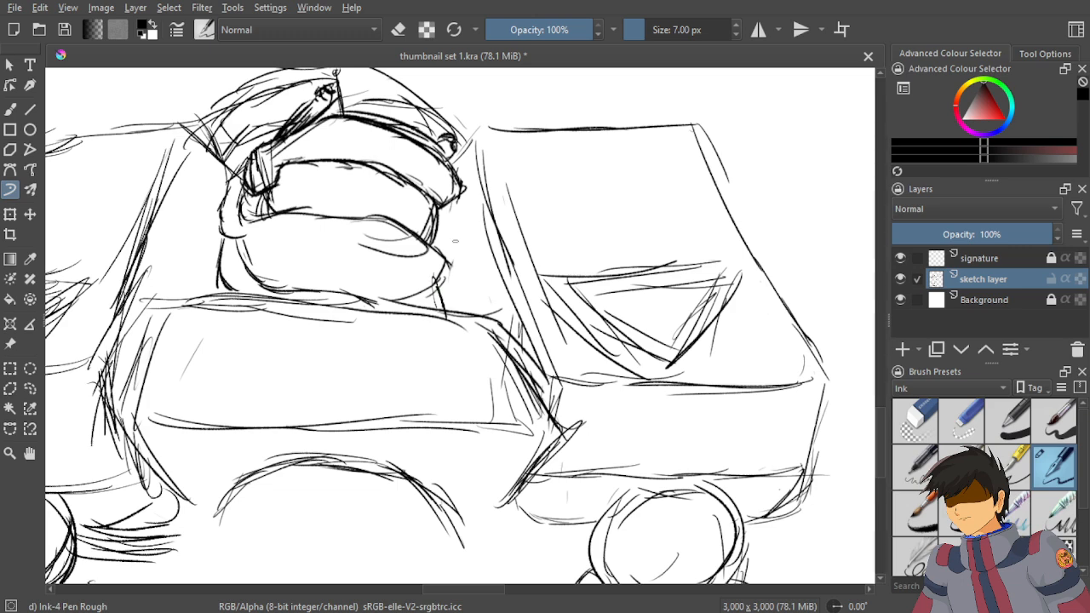
pyautogui.moveTo(446, 220)
pyautogui.mouseDown()
pyautogui.moveTo(440, 259)
pyautogui.moveTo(431, 252)
pyautogui.mouseUp()
pyautogui.moveTo(230, 248); pyautogui.dragTo(216, 308)
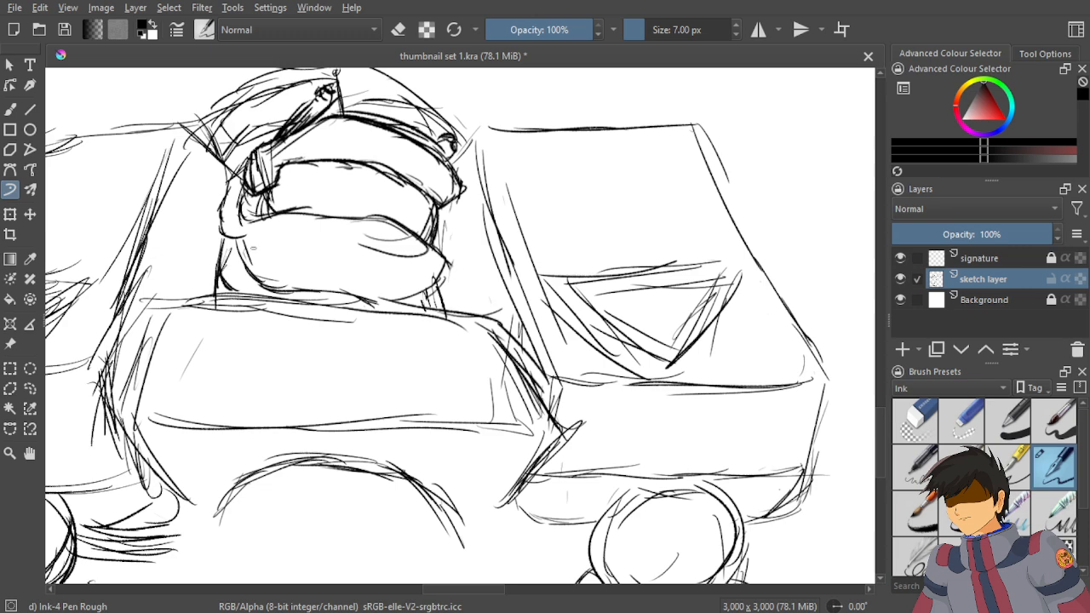
pyautogui.scroll(-6, 325, 235)
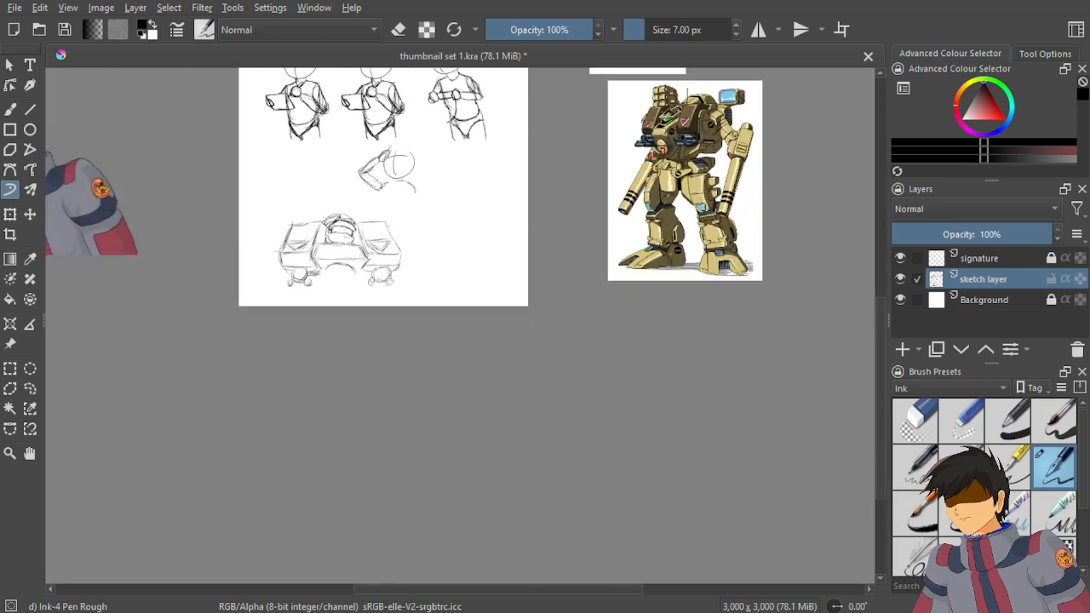
pyautogui.scroll(4, 421, 218)
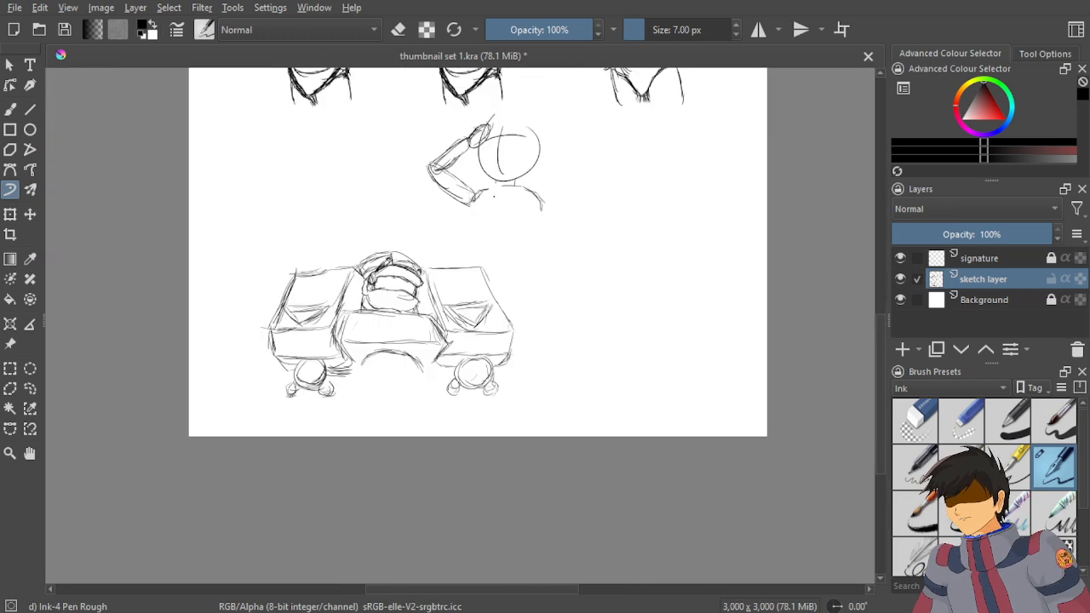
pyautogui.scroll(4, 493, 197)
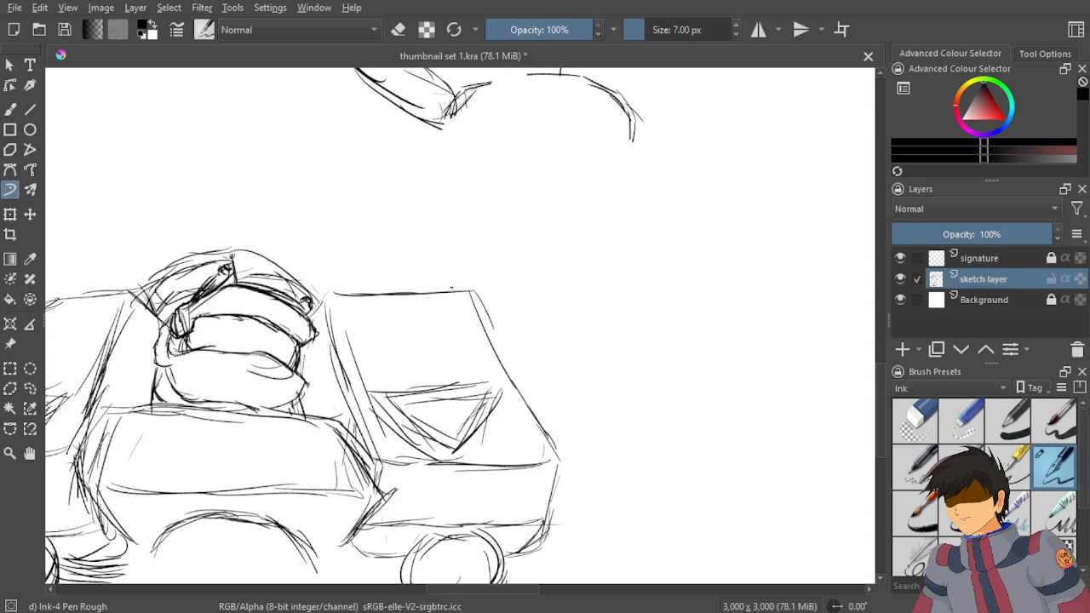
pyautogui.moveTo(477, 257); pyautogui.dragTo(436, 295)
pyautogui.scroll(-5, 468, 264)
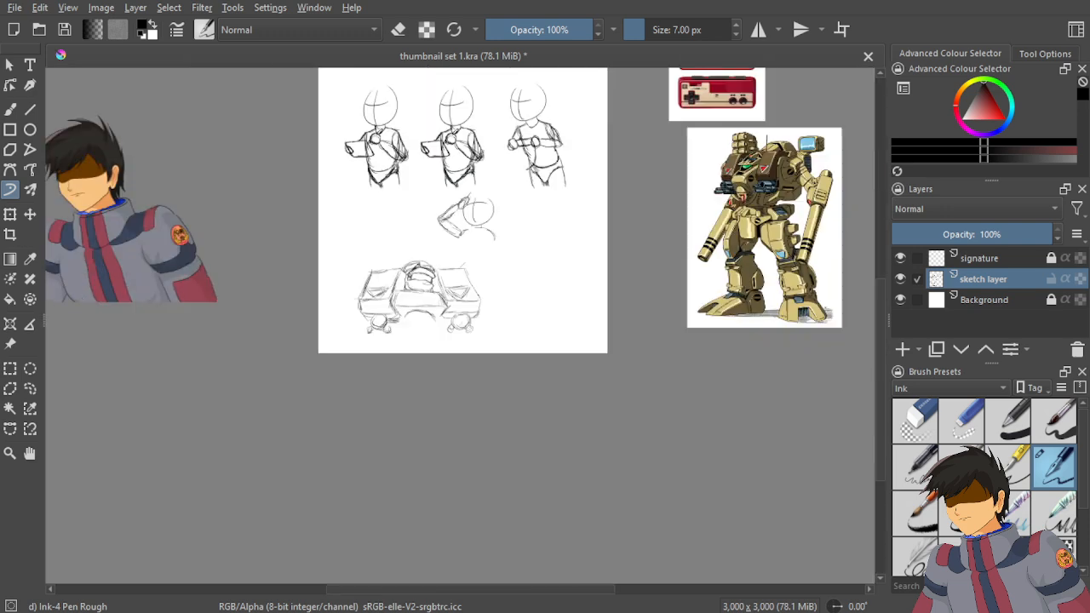
pyautogui.scroll(2, 851, 132)
pyautogui.scroll(6, 449, 264)
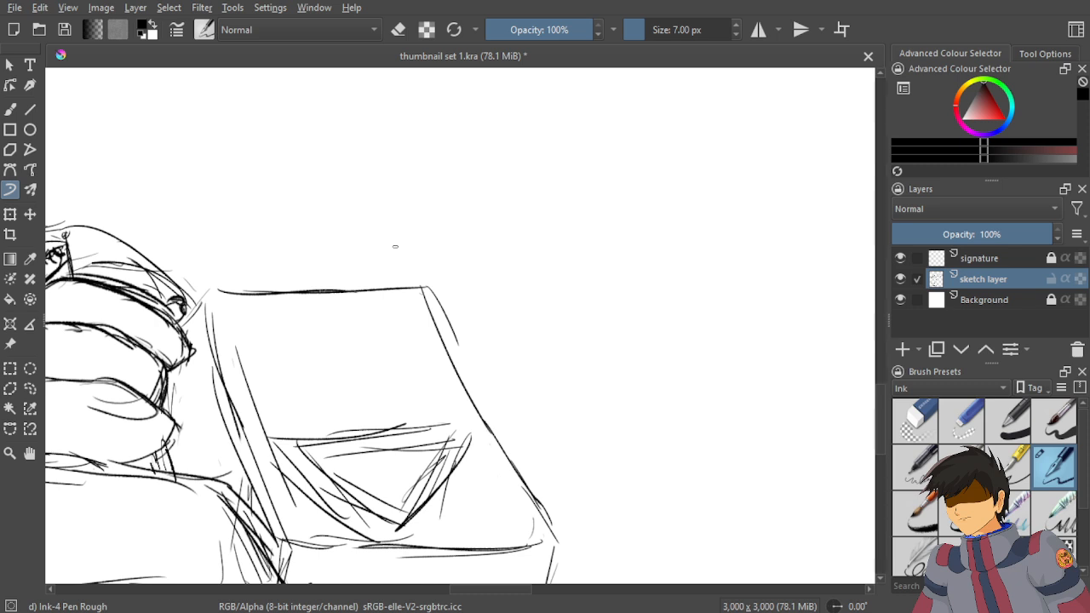
pyautogui.moveTo(395, 285)
pyautogui.mouseDown()
pyautogui.moveTo(398, 177)
pyautogui.moveTo(431, 170)
pyautogui.mouseUp()
pyautogui.moveTo(401, 167); pyautogui.dragTo(514, 154)
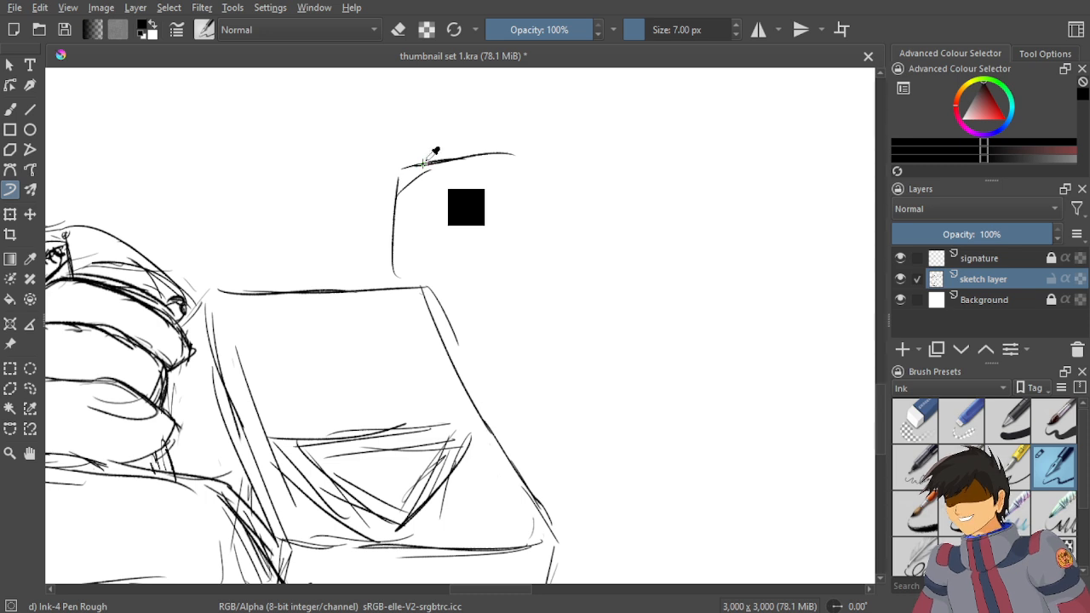
pyautogui.hotkey('ctrl', 'z')
pyautogui.hotkey('ctrl', 'z')
pyautogui.hotkey('ctrl', 'z')
pyautogui.hotkey('ctrl', 'z')
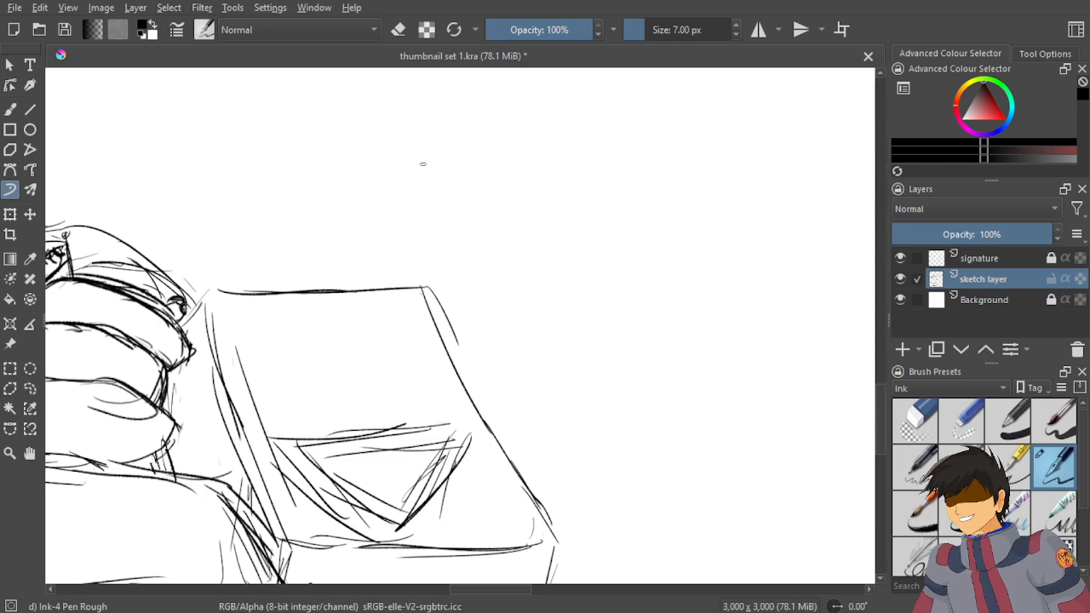
# Sketch the outline of a rounded rectangular monitor box above the outer corner of the right shoulder block.
pyautogui.moveTo(404, 277); pyautogui.dragTo(396, 186)
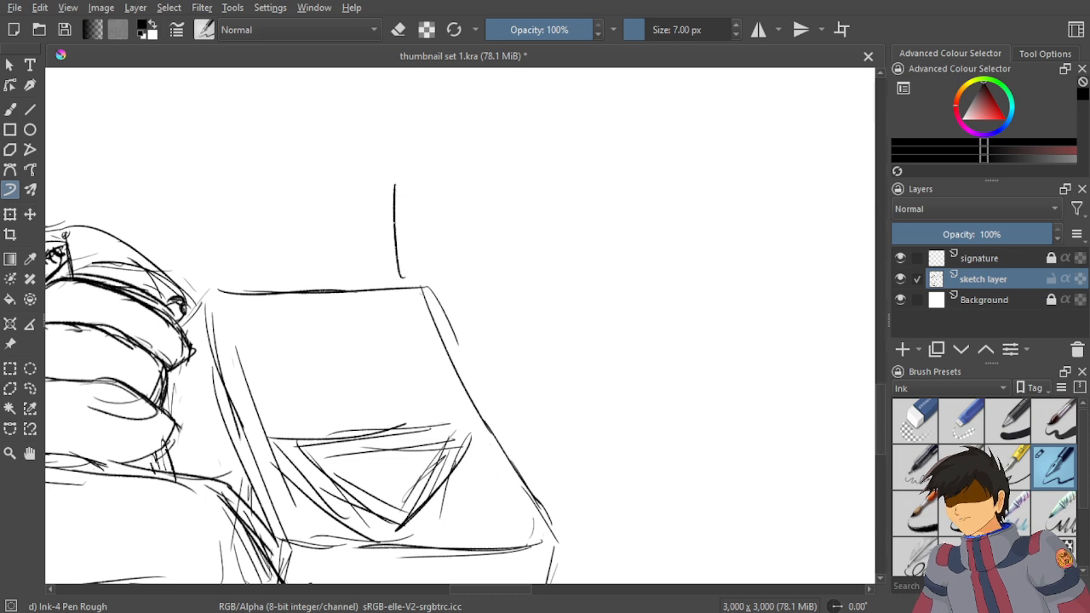
pyautogui.moveTo(392, 223)
pyautogui.mouseDown()
pyautogui.moveTo(395, 164)
pyautogui.moveTo(422, 145)
pyautogui.moveTo(501, 145)
pyautogui.mouseUp()
pyautogui.moveTo(431, 142); pyautogui.dragTo(562, 133)
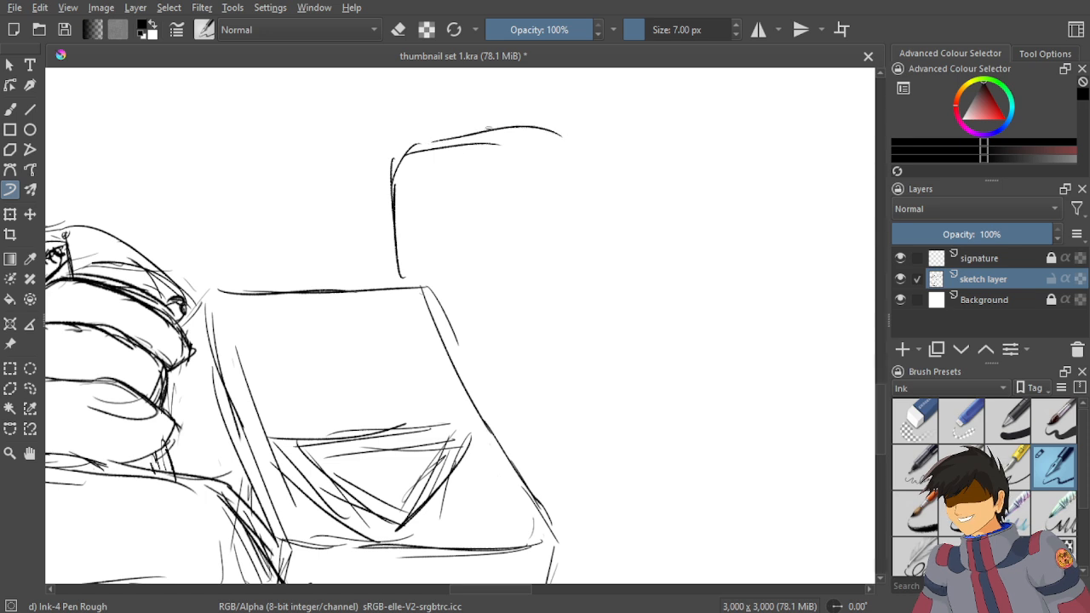
pyautogui.moveTo(469, 145); pyautogui.dragTo(631, 141)
pyautogui.moveTo(616, 139)
pyautogui.mouseDown()
pyautogui.moveTo(642, 147)
pyautogui.moveTo(619, 135)
pyautogui.mouseUp()
pyautogui.moveTo(624, 143); pyautogui.dragTo(635, 245)
pyautogui.moveTo(641, 167)
pyautogui.mouseDown()
pyautogui.moveTo(637, 266)
pyautogui.moveTo(596, 293)
pyautogui.mouseUp()
pyautogui.moveTo(636, 263)
pyautogui.mouseDown()
pyautogui.moveTo(575, 296)
pyautogui.moveTo(507, 308)
pyautogui.mouseUp()
pyautogui.moveTo(579, 300); pyautogui.dragTo(482, 325)
# Sketch a slanted support arm connecting the monitor box's underside to the right shoulder block's outer edge.
pyautogui.moveTo(546, 286); pyautogui.dragTo(462, 357)
pyautogui.moveTo(524, 303); pyautogui.dragTo(453, 360)
pyautogui.moveTo(507, 322); pyautogui.dragTo(450, 361)
pyautogui.moveTo(549, 277); pyautogui.dragTo(485, 330)
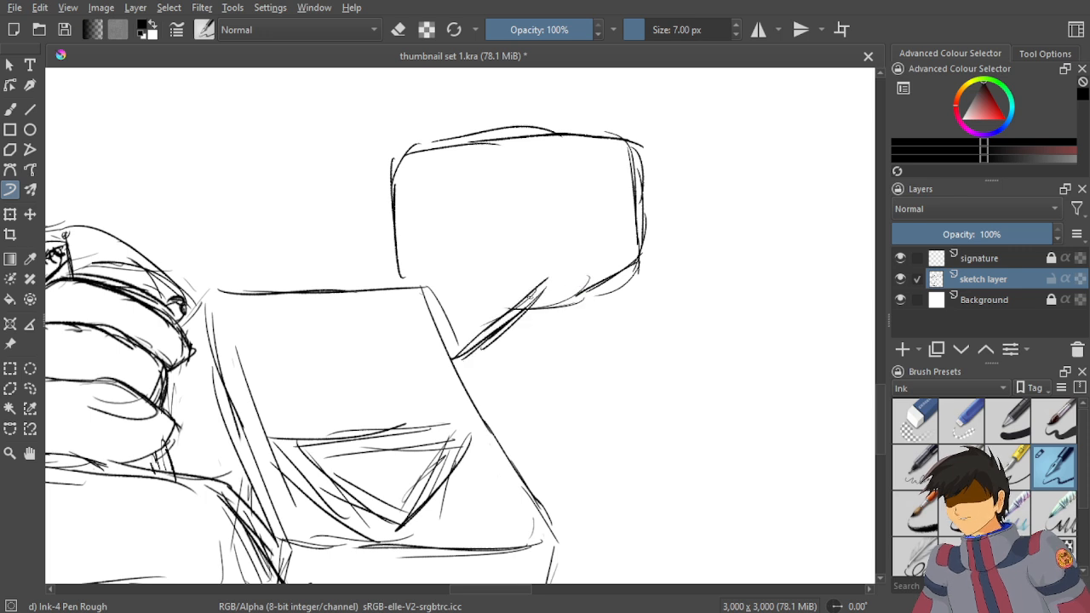
pyautogui.moveTo(536, 279)
pyautogui.mouseDown()
pyautogui.moveTo(511, 304)
pyautogui.moveTo(439, 332)
pyautogui.mouseUp()
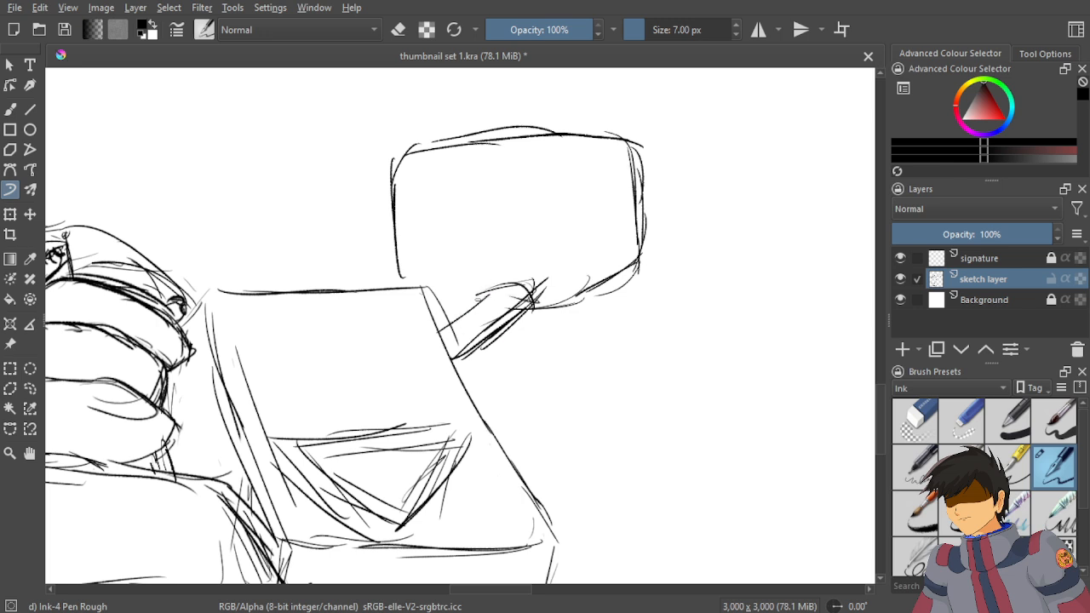
pyautogui.moveTo(482, 299)
pyautogui.mouseDown()
pyautogui.moveTo(436, 342)
pyautogui.moveTo(426, 338)
pyautogui.mouseUp()
# Close the monitor box's lower edge and sketch a rounded inner screen frame just inside its outline.
pyautogui.moveTo(619, 267); pyautogui.dragTo(407, 288)
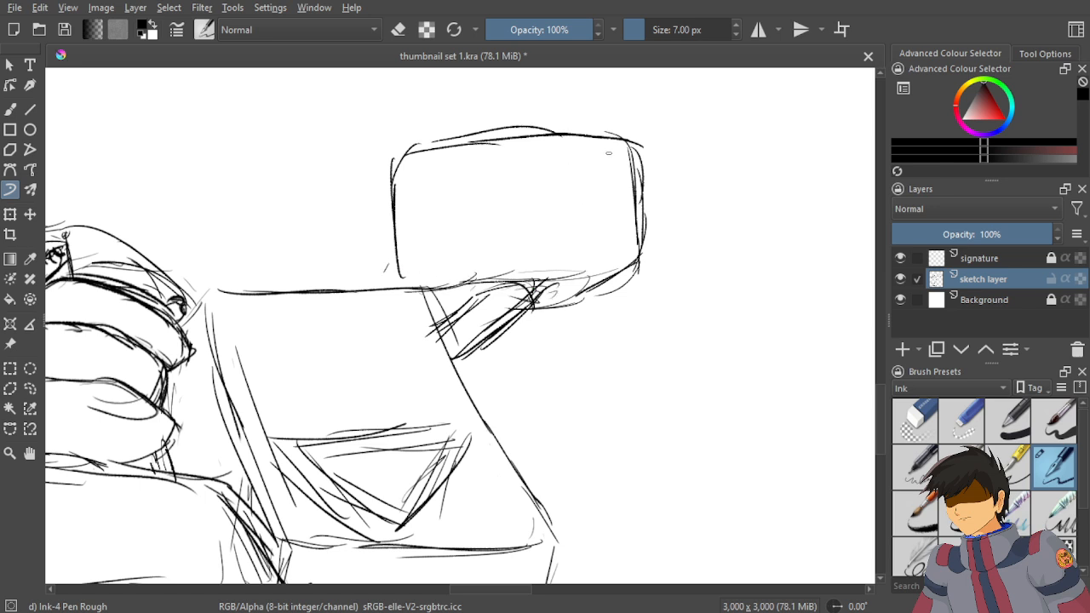
pyautogui.moveTo(617, 155); pyautogui.dragTo(597, 254)
pyautogui.moveTo(507, 171); pyautogui.dragTo(632, 155)
pyautogui.moveTo(412, 163)
pyautogui.mouseDown()
pyautogui.moveTo(618, 145)
pyautogui.moveTo(407, 218)
pyautogui.moveTo(413, 249)
pyautogui.moveTo(443, 272)
pyautogui.moveTo(640, 254)
pyautogui.mouseUp()
pyautogui.moveTo(637, 213); pyautogui.dragTo(596, 268)
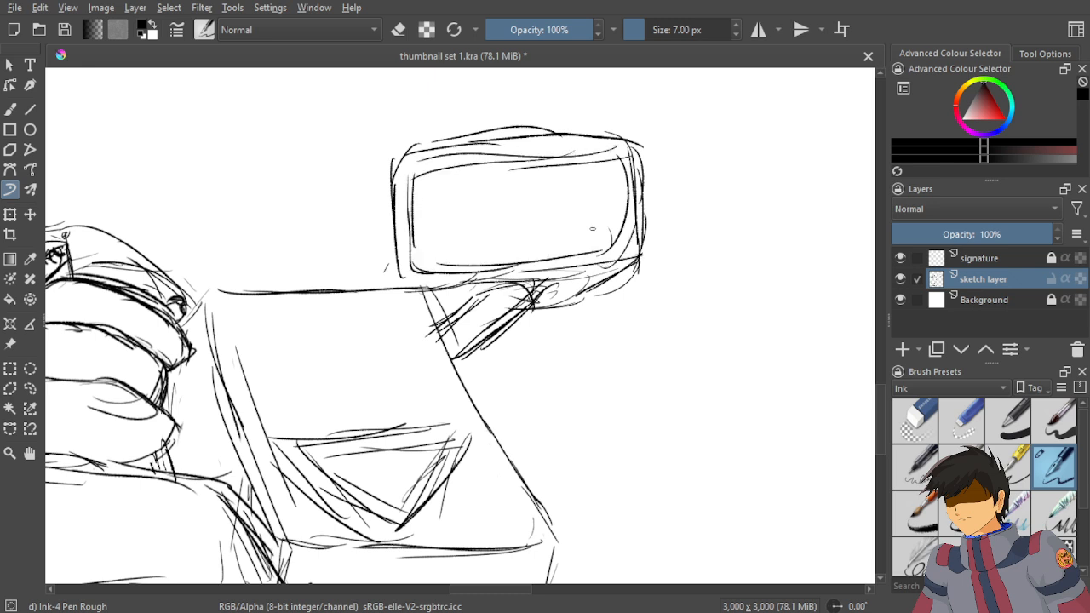
# Sketch a narrow side face on the monitor box's left side to give it depth, and save the drawing.
pyautogui.press('-')
pyautogui.press('-')
pyautogui.press('-')
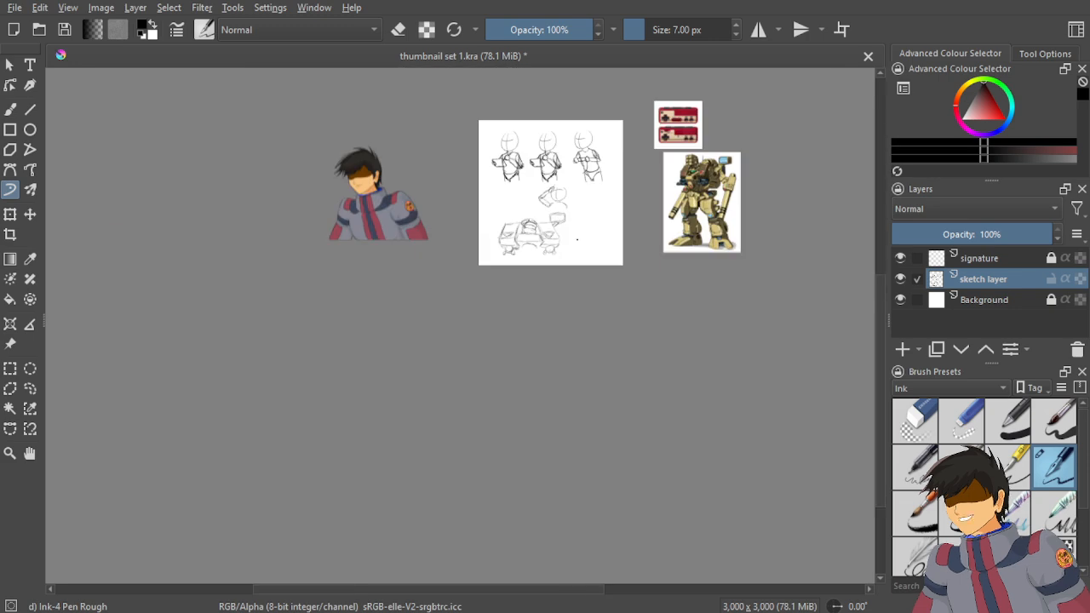
pyautogui.press('+')
pyautogui.press('+')
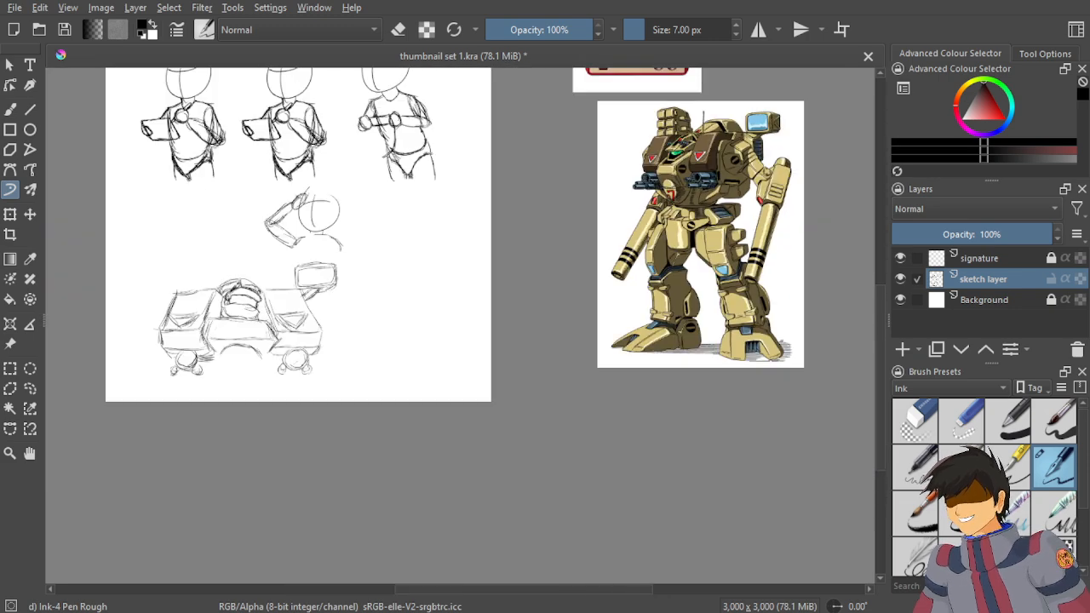
pyautogui.scroll(6, 272, 278)
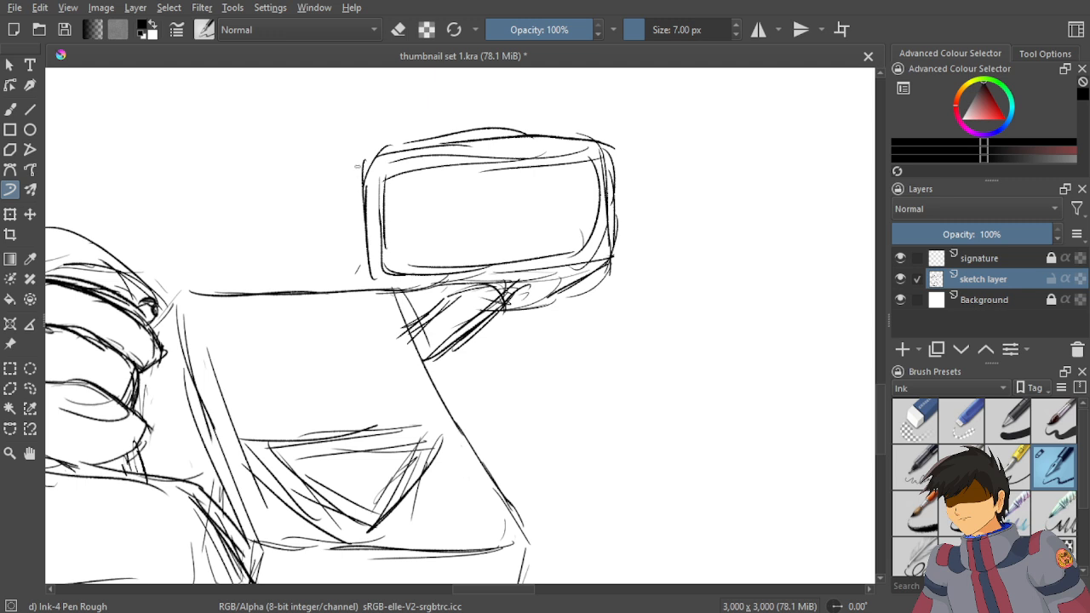
pyautogui.moveTo(358, 164)
pyautogui.mouseDown()
pyautogui.moveTo(340, 206)
pyautogui.moveTo(334, 281)
pyautogui.moveTo(341, 223)
pyautogui.moveTo(344, 298)
pyautogui.moveTo(358, 247)
pyautogui.mouseUp()
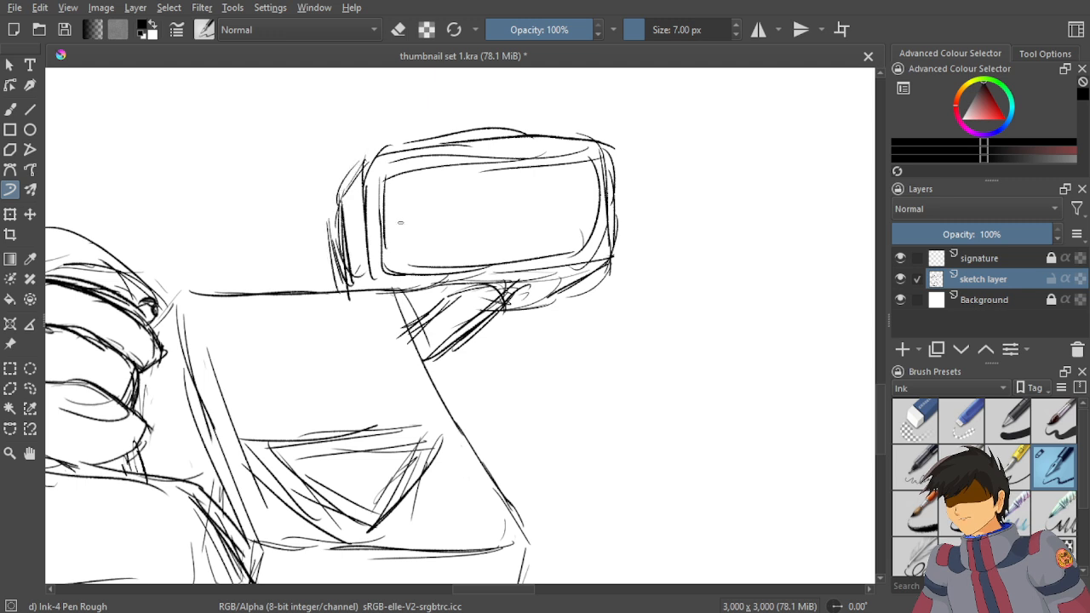
pyautogui.scroll(-8, 407, 215)
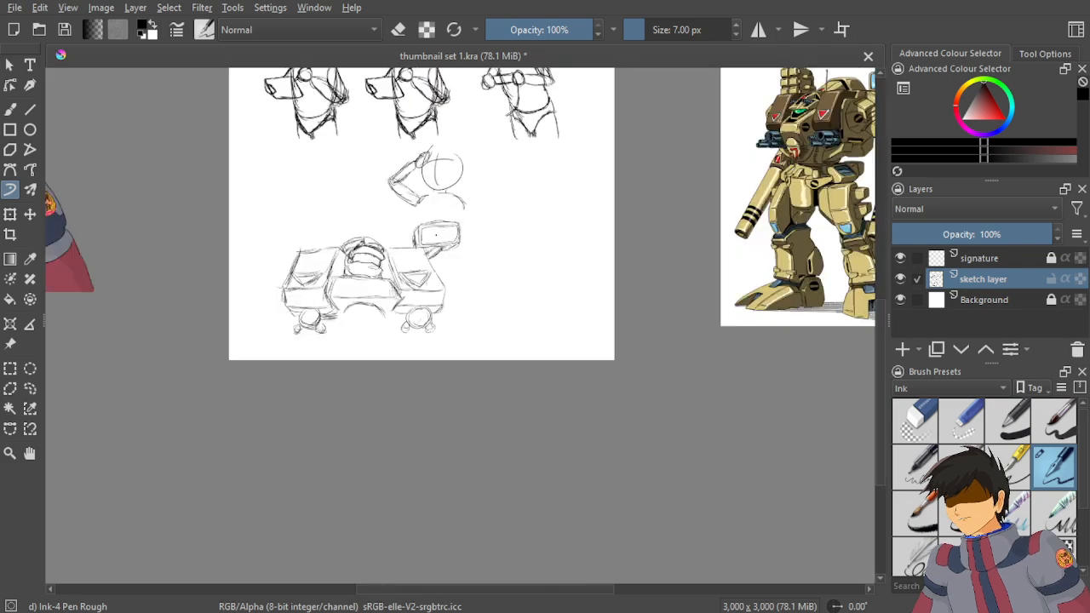
pyautogui.hotkey('ctrl', 's')
# Examine the missile pod on the tan mech reference against the empty space above the thumbnail's left shoulder block.
pyautogui.scroll(5, 709, 112)
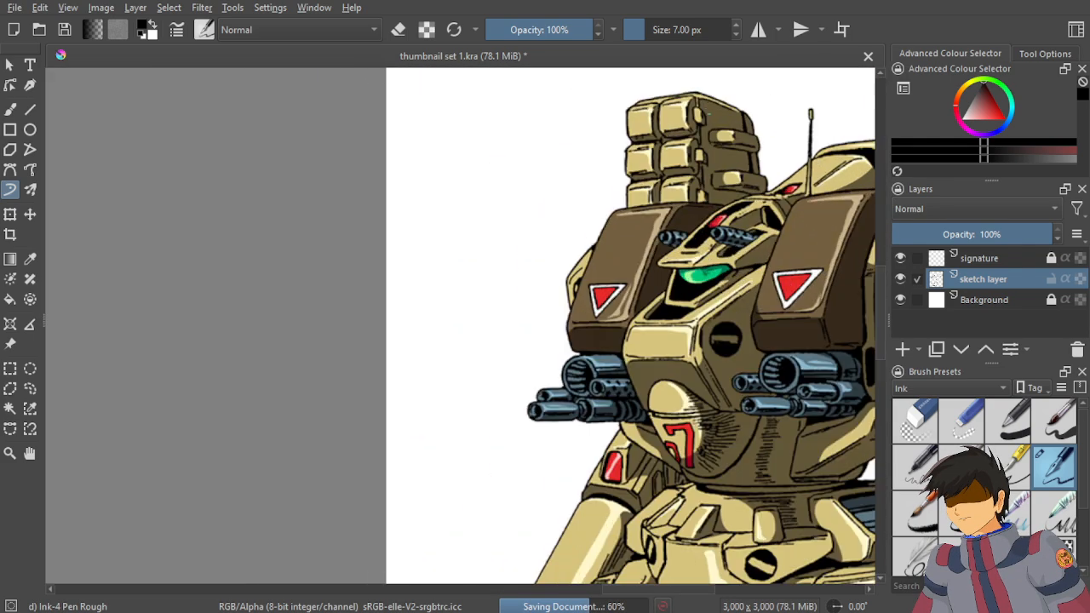
pyautogui.scroll(-5, 709, 113)
pyautogui.moveTo(468, 234); pyautogui.dragTo(540, 228)
pyautogui.scroll(6, 540, 229)
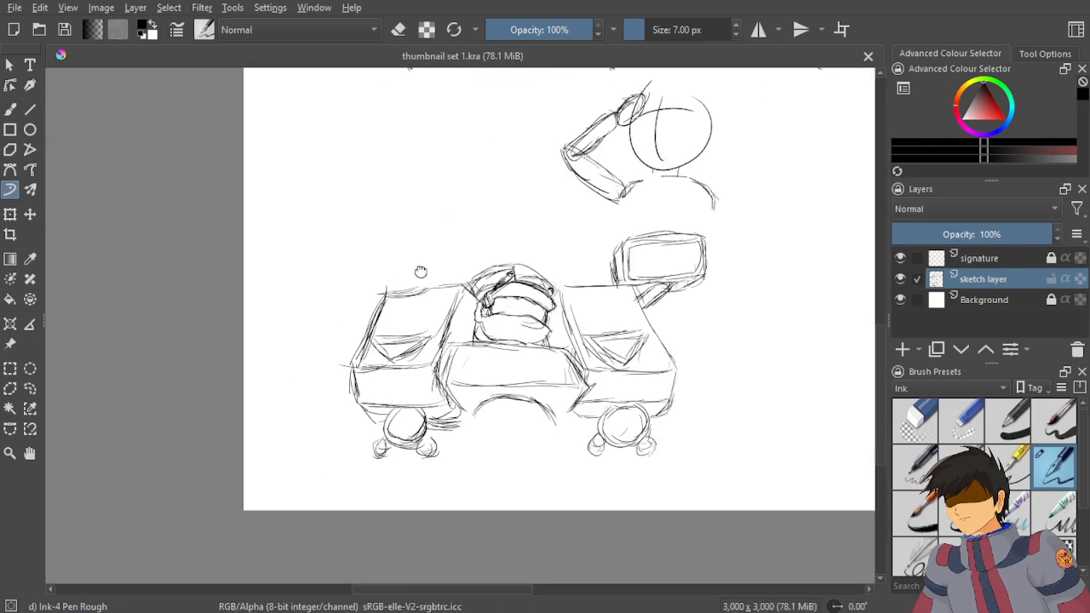
pyautogui.scroll(2, 419, 275)
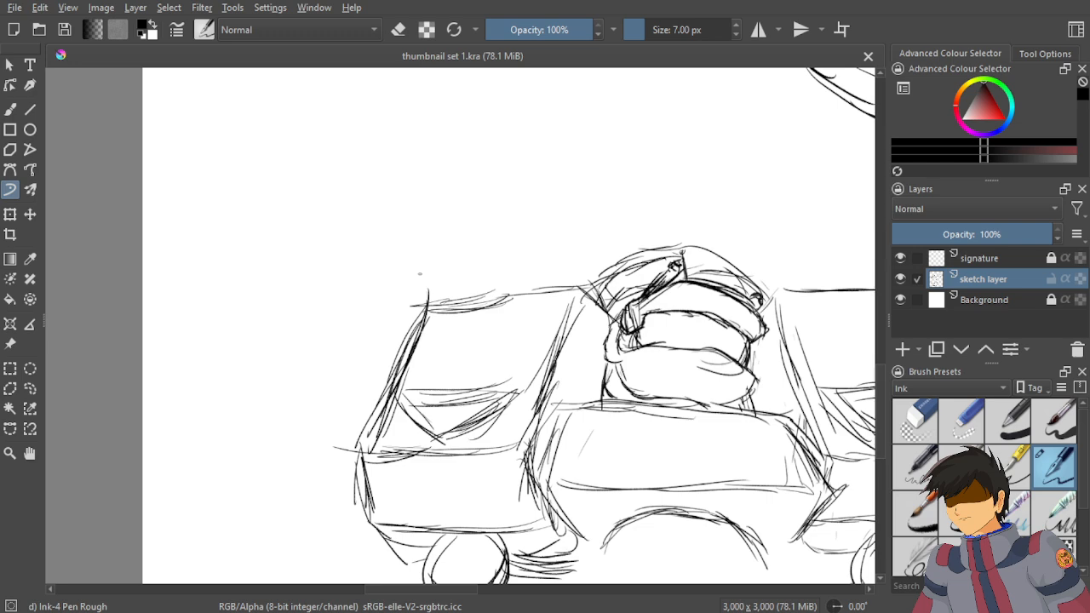
pyautogui.scroll(-4, 429, 269)
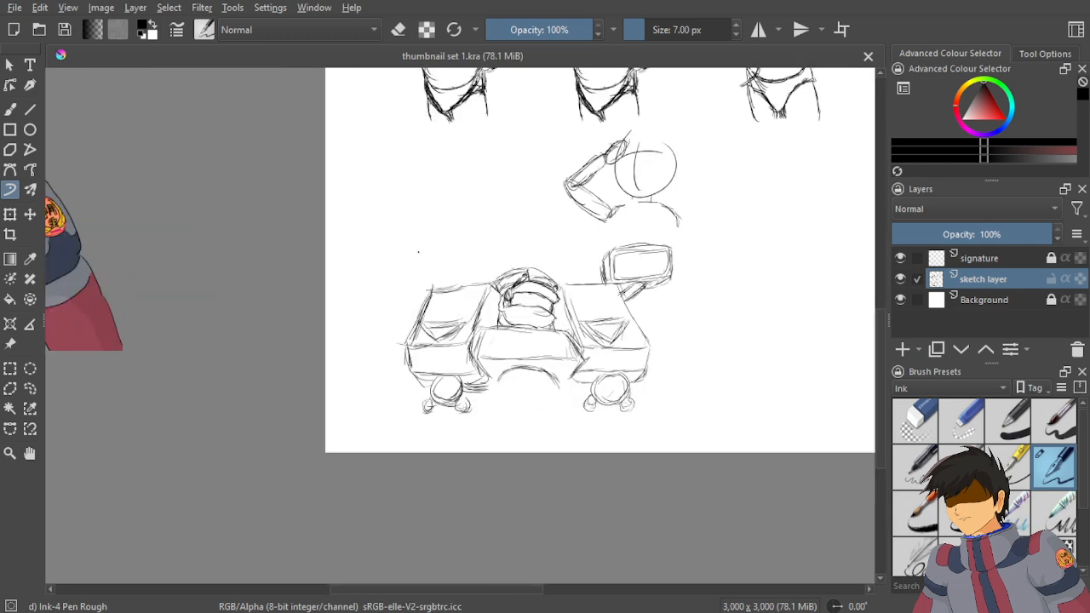
pyautogui.scroll(3, 406, 273)
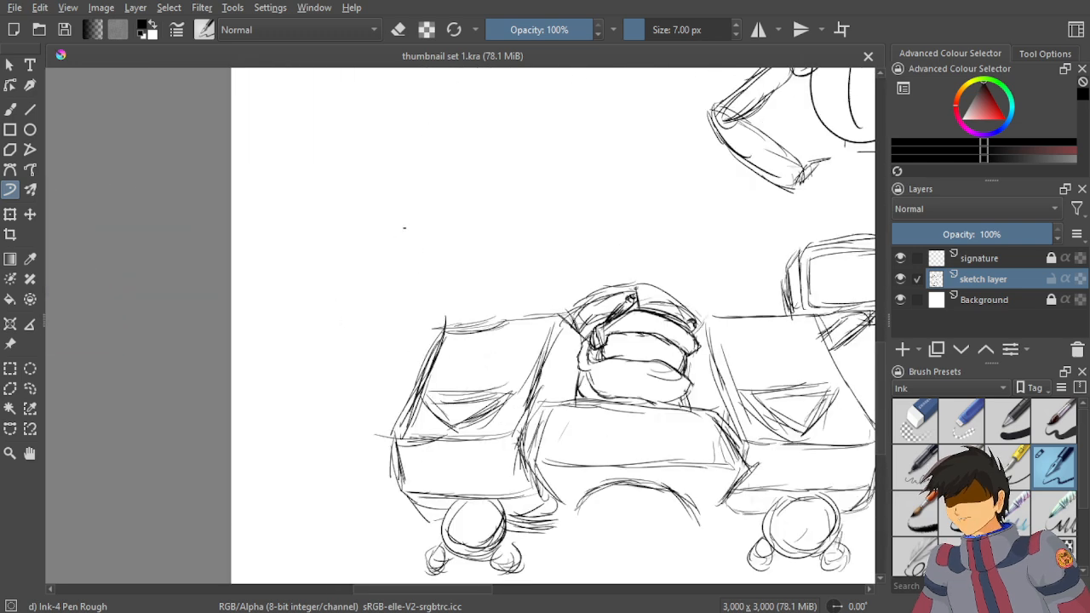
pyautogui.moveTo(430, 184)
pyautogui.mouseDown()
pyautogui.moveTo(336, 192)
pyautogui.moveTo(315, 175)
pyautogui.mouseUp()
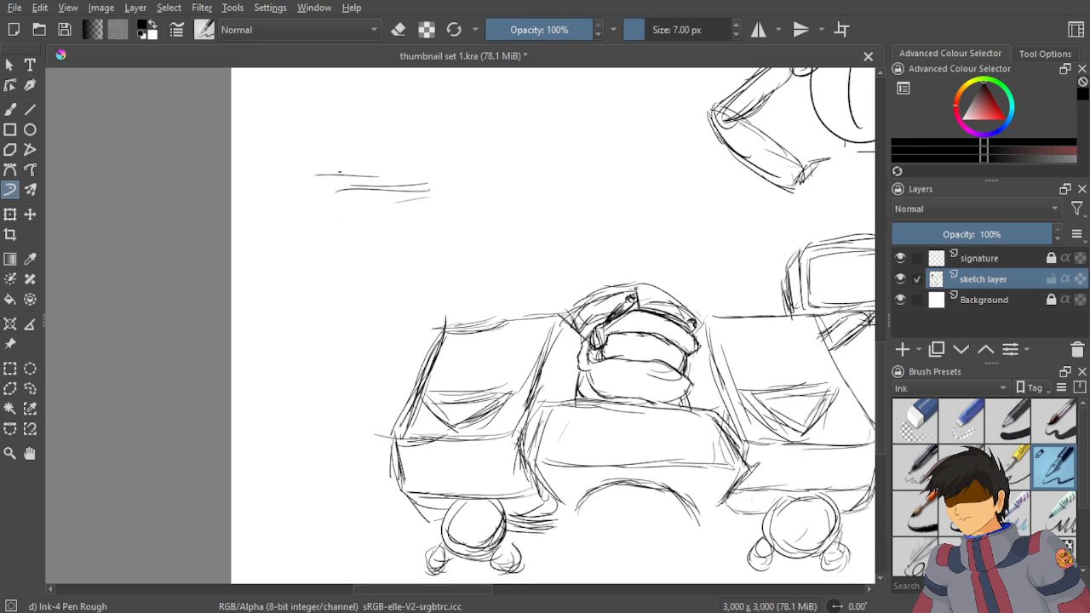
pyautogui.hotkey('ctrl', 'z')
pyautogui.hotkey('ctrl', 'z')
pyautogui.hotkey('ctrl', 'z')
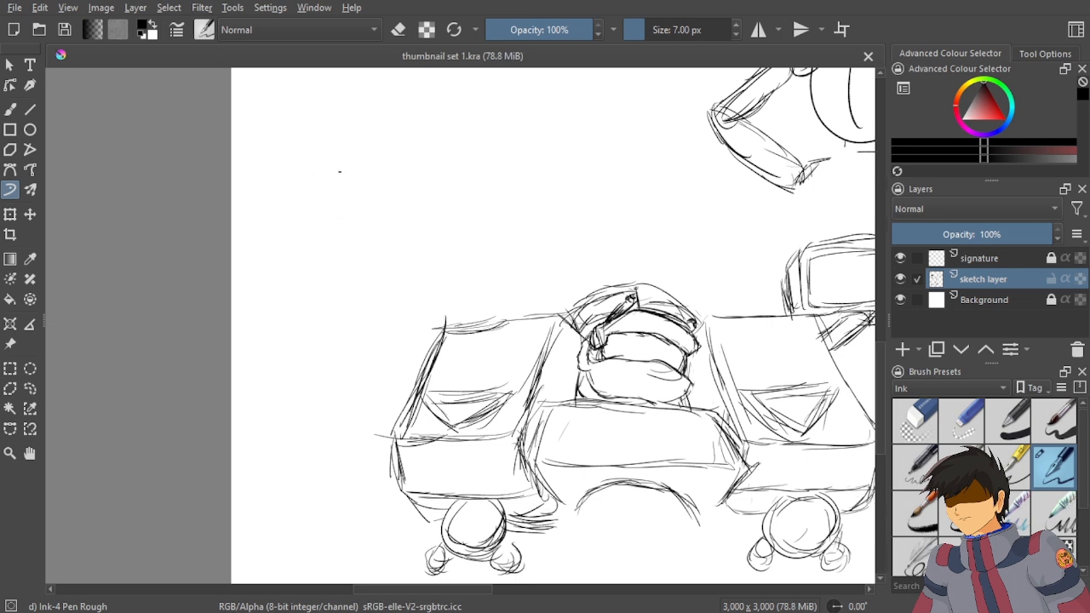
# Sketch the top, rounded outer side and lower edge of a tall pod above the left shoulder block.
pyautogui.moveTo(406, 189)
pyautogui.mouseDown()
pyautogui.moveTo(343, 202)
pyautogui.moveTo(330, 187)
pyautogui.moveTo(324, 284)
pyautogui.mouseUp()
pyautogui.moveTo(324, 215); pyautogui.dragTo(322, 324)
pyautogui.moveTo(320, 247); pyautogui.dragTo(316, 341)
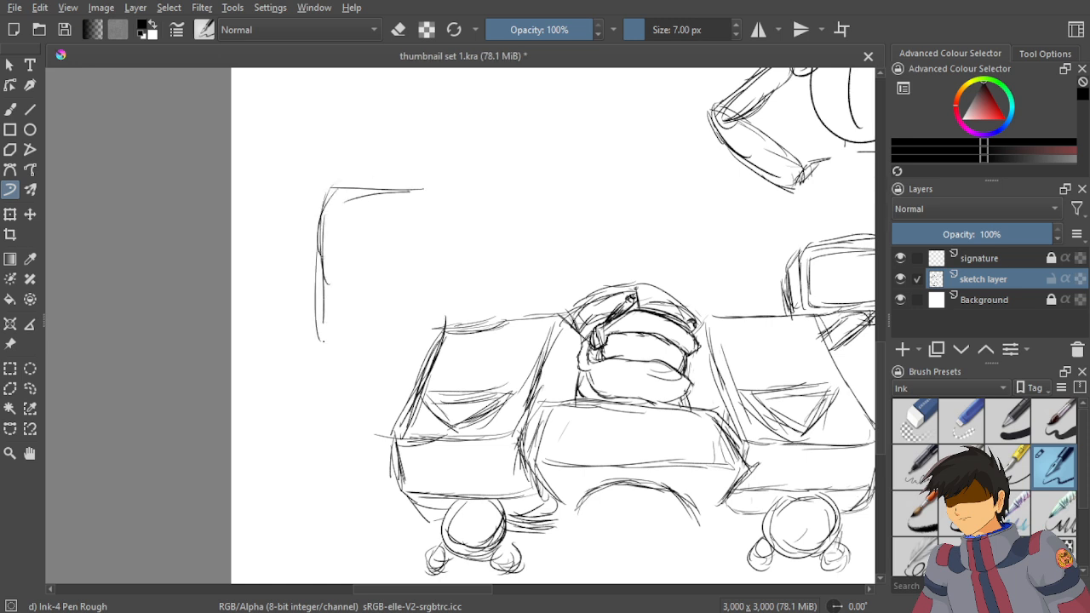
pyautogui.moveTo(324, 266)
pyautogui.mouseDown()
pyautogui.moveTo(337, 342)
pyautogui.moveTo(417, 338)
pyautogui.mouseUp()
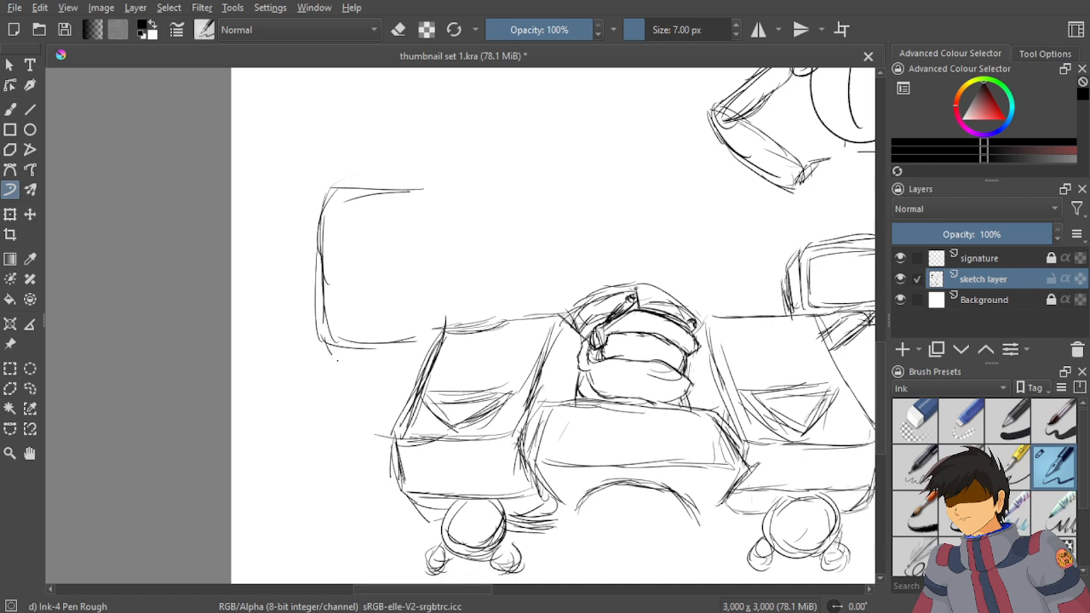
# Sketch a curved underside beneath the pod and slanted strokes joining it to the left shoulder block.
pyautogui.moveTo(337, 360); pyautogui.dragTo(356, 373)
pyautogui.moveTo(326, 341)
pyautogui.mouseDown()
pyautogui.moveTo(400, 363)
pyautogui.moveTo(418, 383)
pyautogui.mouseUp()
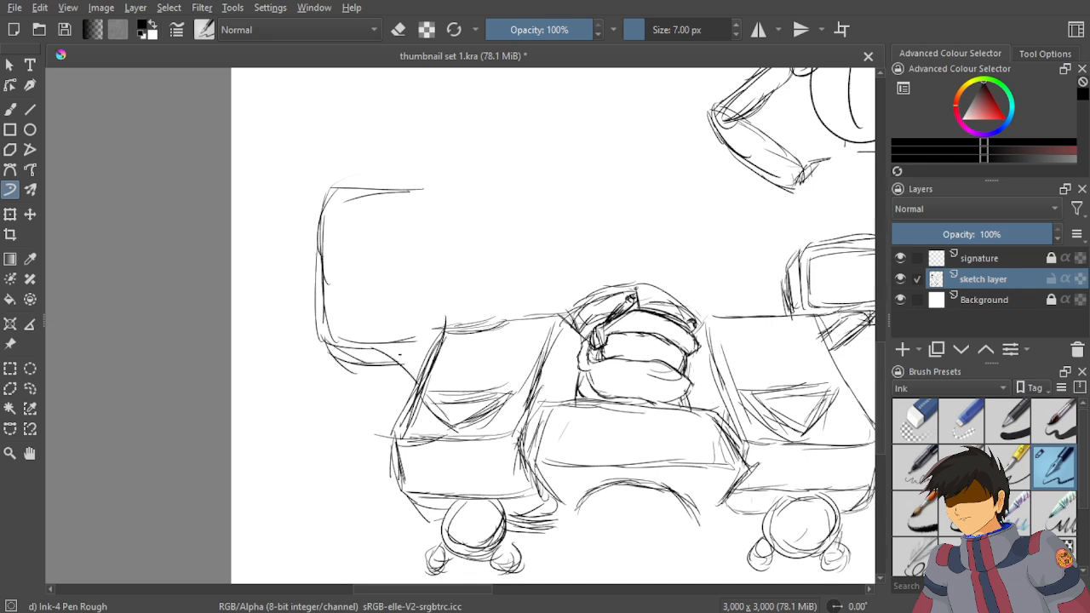
pyautogui.moveTo(366, 345)
pyautogui.mouseDown()
pyautogui.moveTo(413, 384)
pyautogui.moveTo(408, 352)
pyautogui.mouseUp()
pyautogui.moveTo(432, 344)
pyautogui.mouseDown()
pyautogui.moveTo(393, 337)
pyautogui.moveTo(400, 362)
pyautogui.mouseUp()
pyautogui.moveTo(422, 347); pyautogui.dragTo(409, 363)
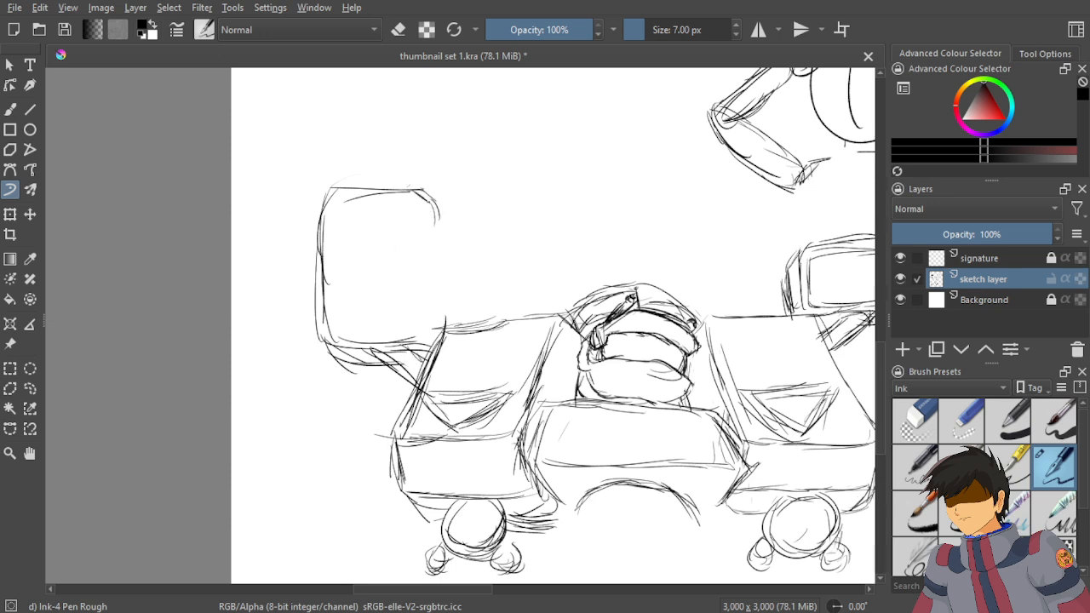
# Sketch the pod's upper right edge and a small slanted tab overlapping it, following the missile pod in the reference.
pyautogui.moveTo(436, 204); pyautogui.dragTo(436, 250)
pyautogui.moveTo(424, 230); pyautogui.dragTo(443, 245)
pyautogui.scroll(-4, 454, 152)
pyautogui.moveTo(672, 182)
pyautogui.mouseDown()
pyautogui.moveTo(461, 289)
pyautogui.moveTo(547, 253)
pyautogui.mouseUp()
pyautogui.scroll(4, 592, 177)
pyautogui.scroll(-4, 644, 126)
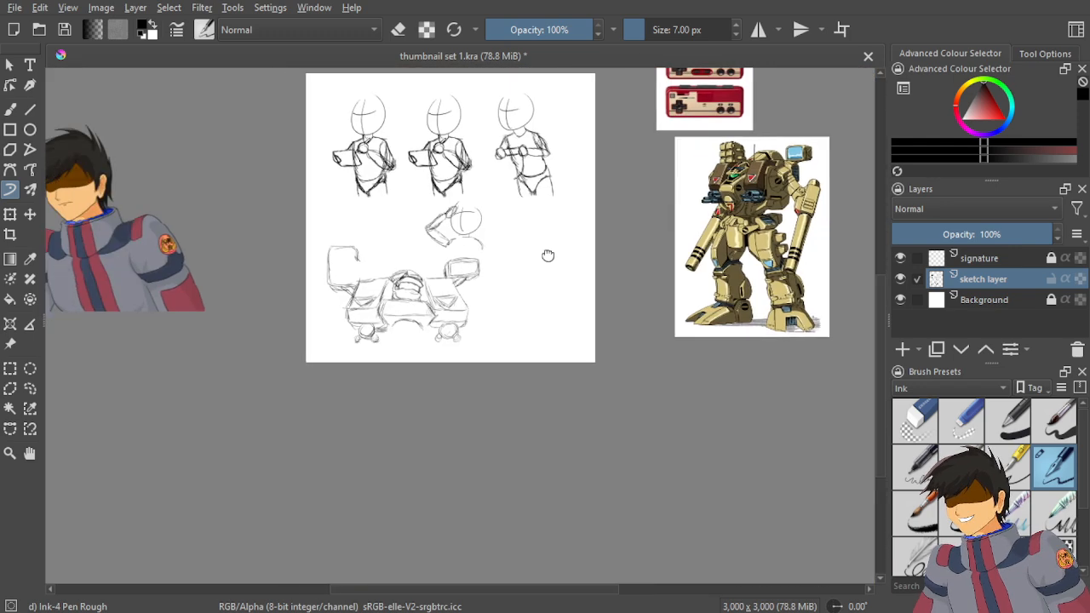
pyautogui.scroll(3, 547, 253)
pyautogui.scroll(2, 399, 254)
pyautogui.scroll(2, 399, 255)
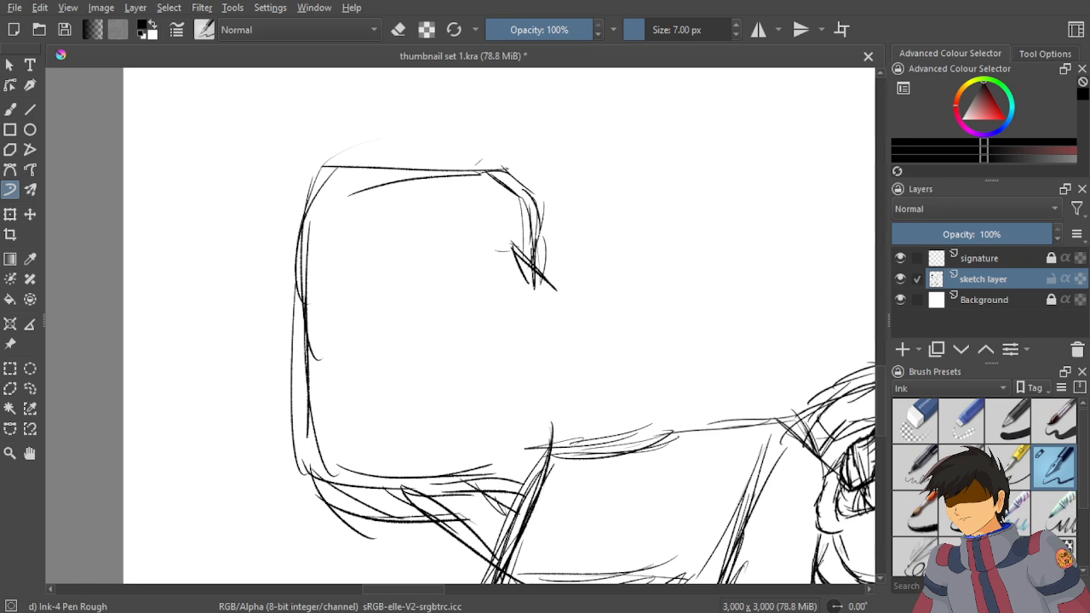
pyautogui.moveTo(486, 241)
pyautogui.mouseDown()
pyautogui.moveTo(477, 264)
pyautogui.moveTo(513, 276)
pyautogui.moveTo(520, 298)
pyautogui.mouseUp()
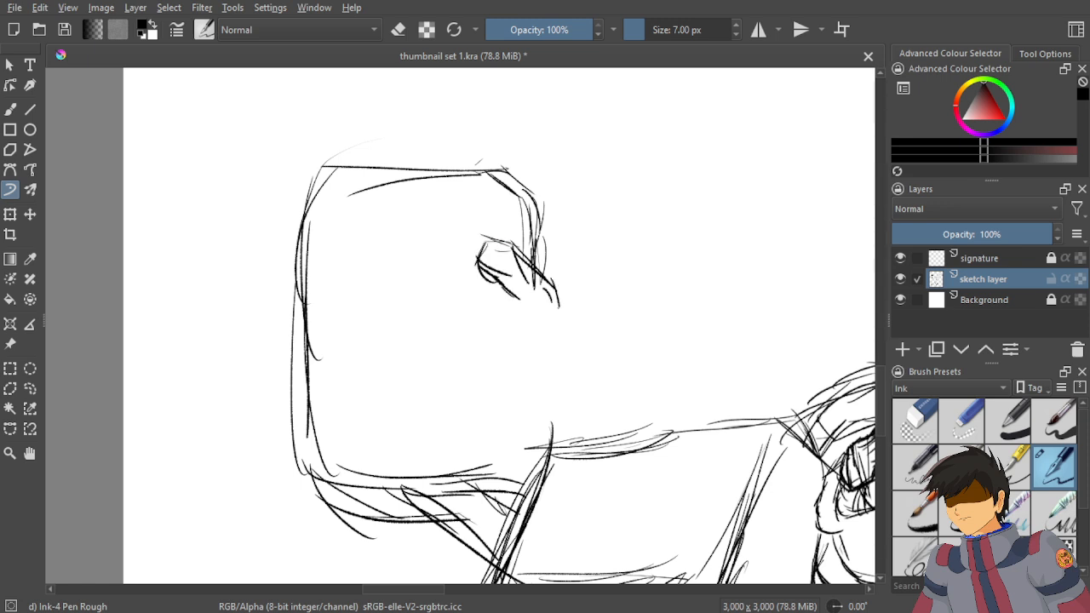
pyautogui.moveTo(505, 288); pyautogui.dragTo(540, 308)
# Sketch a second slanted tab below the first on the pod's right side, undoing the strokes that miss.
pyautogui.moveTo(533, 370); pyautogui.dragTo(525, 403)
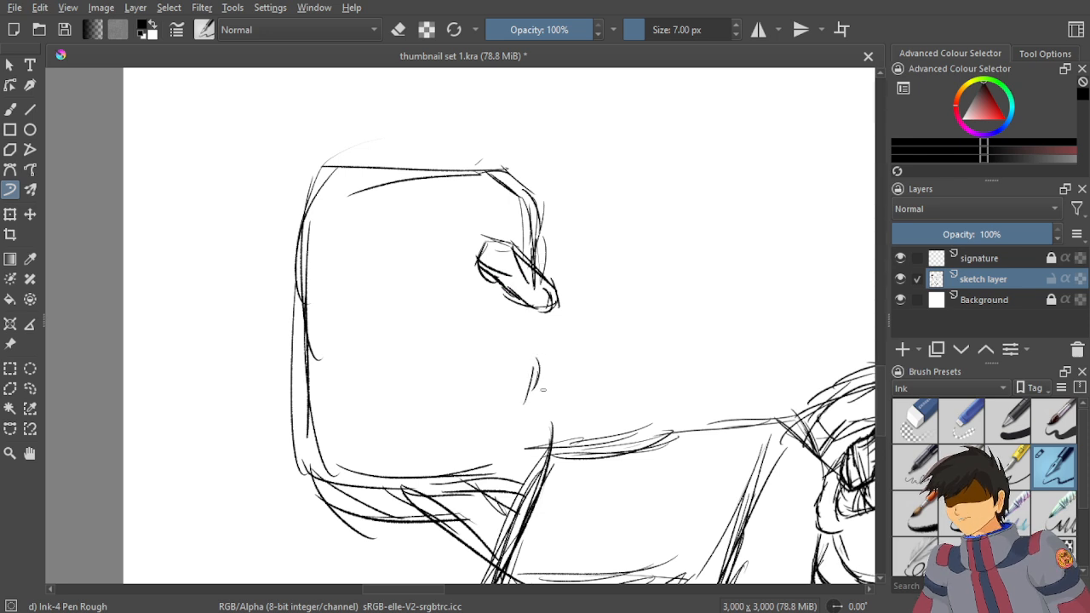
pyautogui.hotkey('ctrl', 'z')
pyautogui.moveTo(485, 350)
pyautogui.mouseDown()
pyautogui.moveTo(526, 371)
pyautogui.moveTo(503, 357)
pyautogui.moveTo(454, 361)
pyautogui.moveTo(452, 383)
pyautogui.mouseUp()
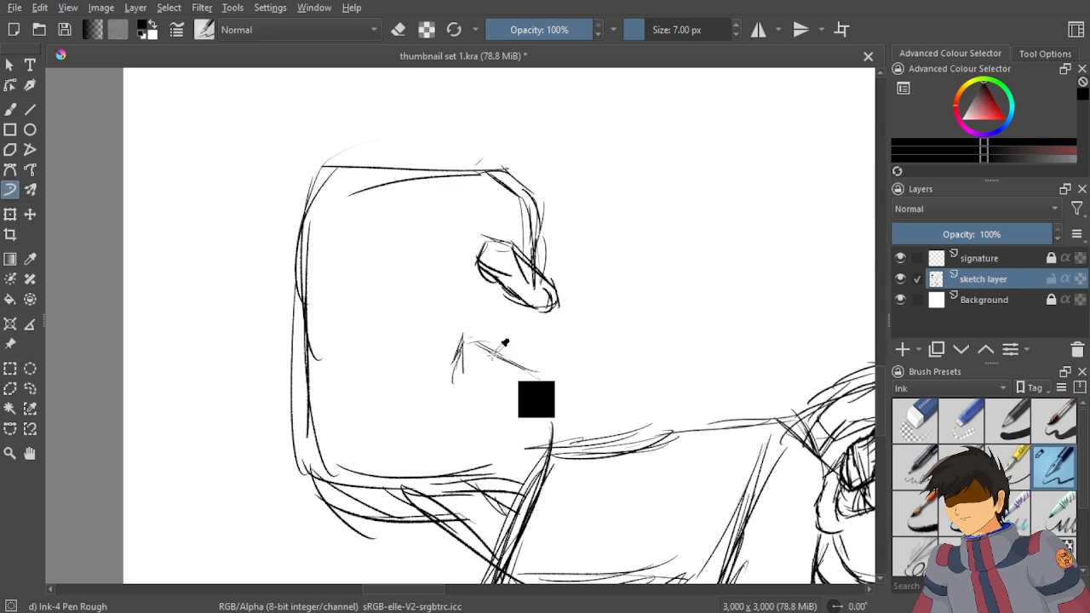
pyautogui.hotkey('ctrl', 'z')
pyautogui.moveTo(464, 337); pyautogui.dragTo(494, 348)
pyautogui.moveTo(460, 345)
pyautogui.mouseDown()
pyautogui.moveTo(459, 375)
pyautogui.moveTo(495, 397)
pyautogui.mouseUp()
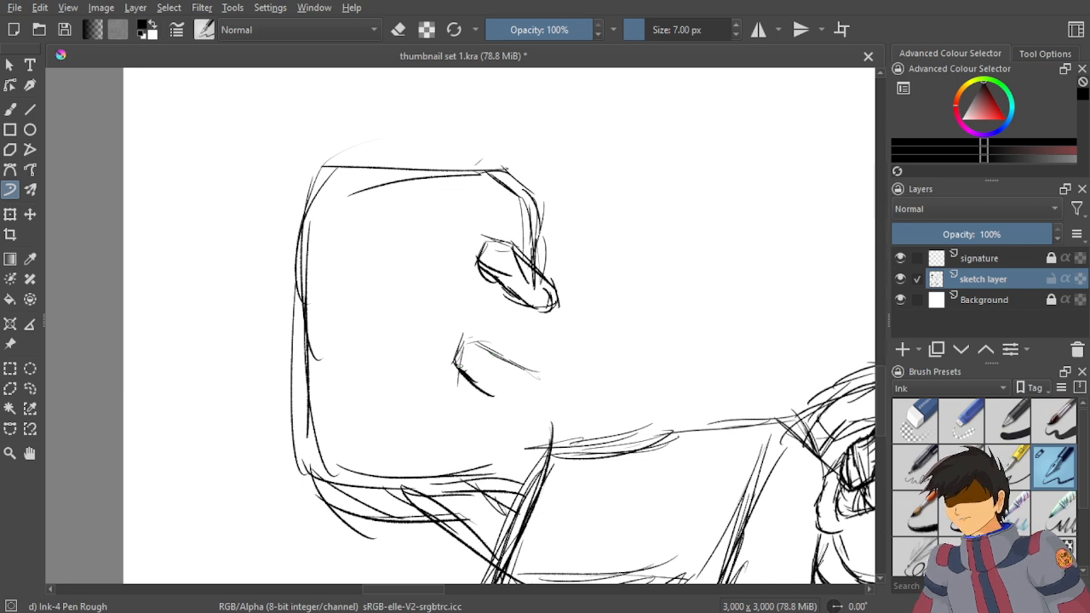
pyautogui.moveTo(457, 366)
pyautogui.mouseDown()
pyautogui.moveTo(526, 405)
pyautogui.moveTo(514, 401)
pyautogui.mouseUp()
pyautogui.moveTo(536, 366); pyautogui.dragTo(536, 409)
pyautogui.moveTo(538, 381); pyautogui.dragTo(524, 407)
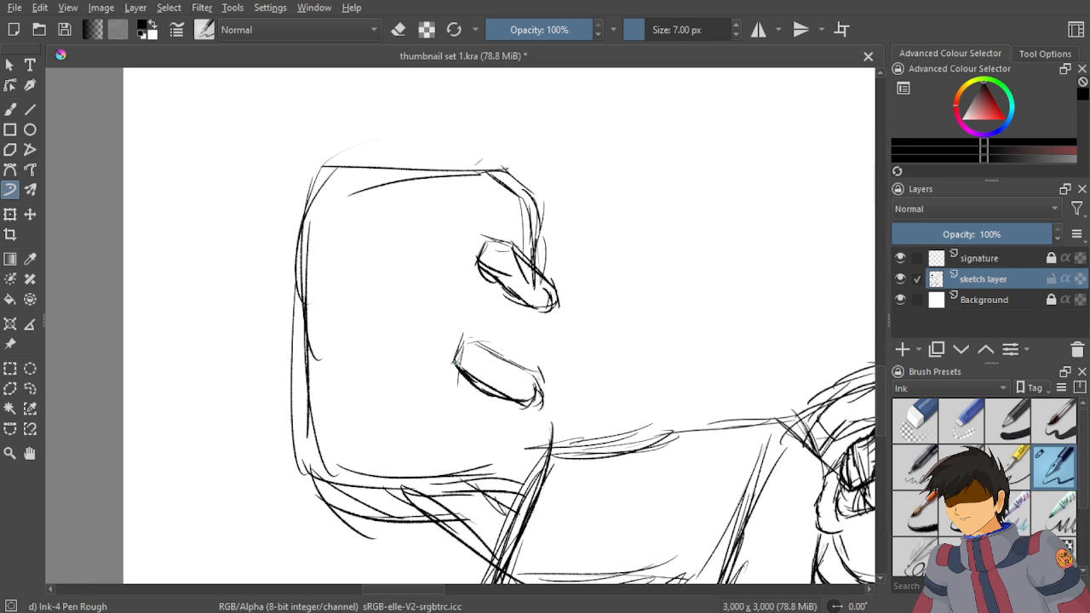
# Shade the underside of the lower tab with short repeated strokes and touch up the upper tab.
pyautogui.moveTo(452, 362)
pyautogui.mouseDown()
pyautogui.moveTo(502, 372)
pyautogui.moveTo(526, 395)
pyautogui.mouseUp()
pyautogui.moveTo(492, 383); pyautogui.dragTo(538, 406)
pyautogui.moveTo(475, 374); pyautogui.dragTo(521, 391)
pyautogui.moveTo(494, 375); pyautogui.dragTo(517, 392)
pyautogui.moveTo(473, 347)
pyautogui.mouseDown()
pyautogui.moveTo(497, 354)
pyautogui.moveTo(475, 344)
pyautogui.mouseUp()
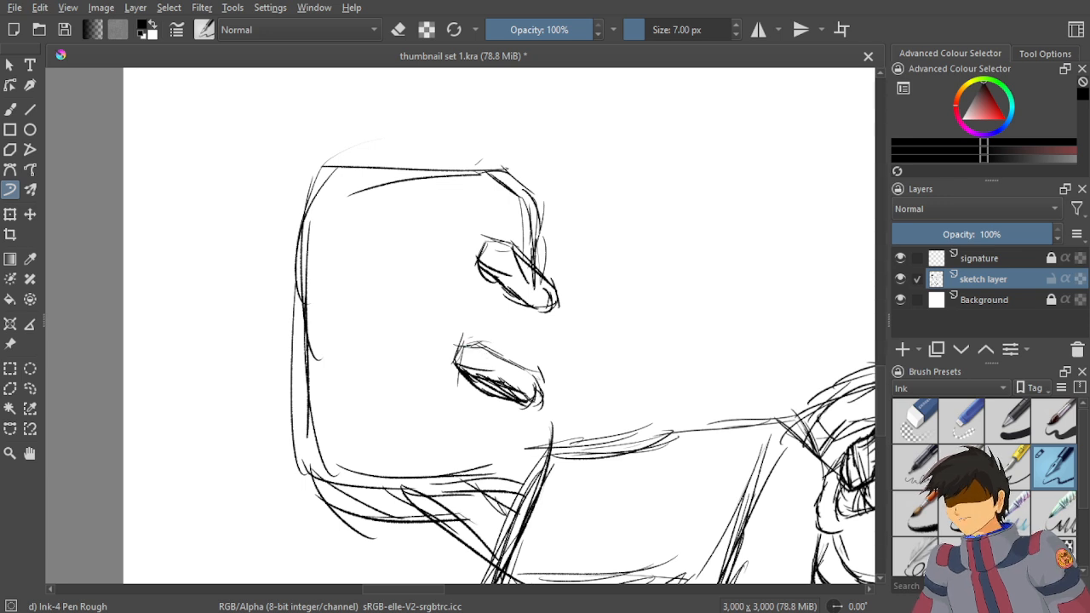
pyautogui.moveTo(483, 277)
pyautogui.mouseDown()
pyautogui.moveTo(527, 296)
pyautogui.moveTo(517, 290)
pyautogui.mouseUp()
# Draw the pod's right edge between and below the tabs, check the reference, and thicken that edge with repeated inner strokes.
pyautogui.moveTo(535, 317)
pyautogui.mouseDown()
pyautogui.moveTo(537, 369)
pyautogui.moveTo(525, 376)
pyautogui.moveTo(523, 360)
pyautogui.mouseUp()
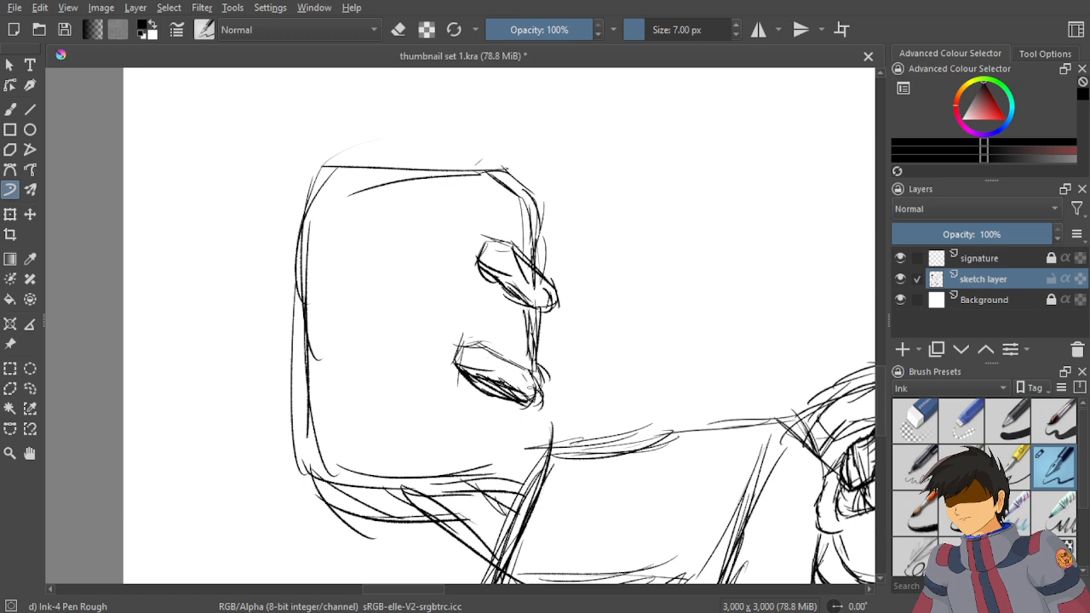
pyautogui.moveTo(526, 405); pyautogui.dragTo(494, 488)
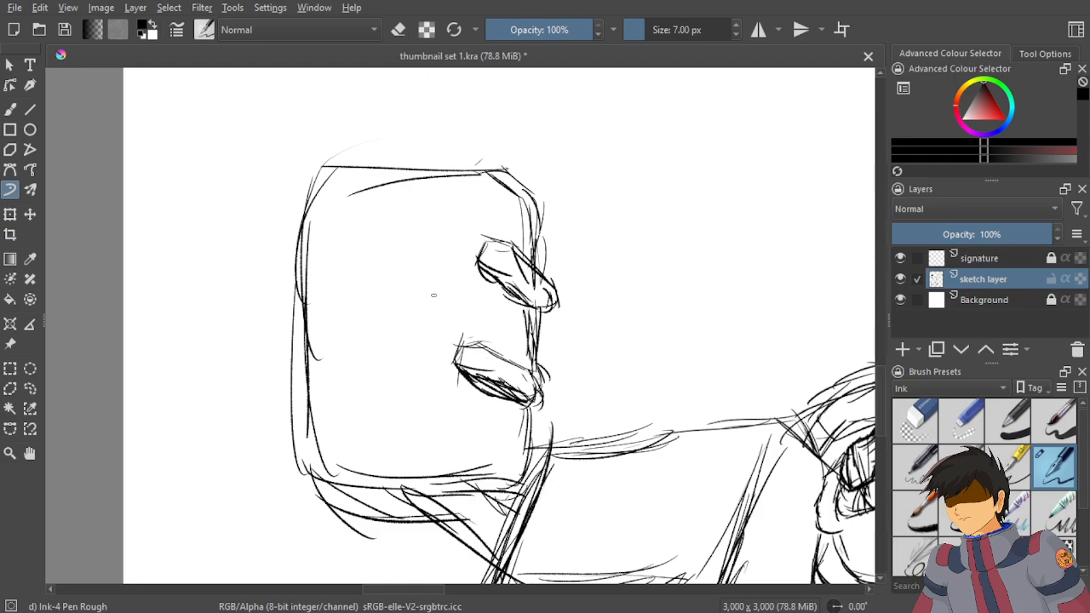
pyautogui.scroll(-5, 434, 296)
pyautogui.moveTo(434, 296); pyautogui.dragTo(191, 332)
pyautogui.scroll(6, 596, 298)
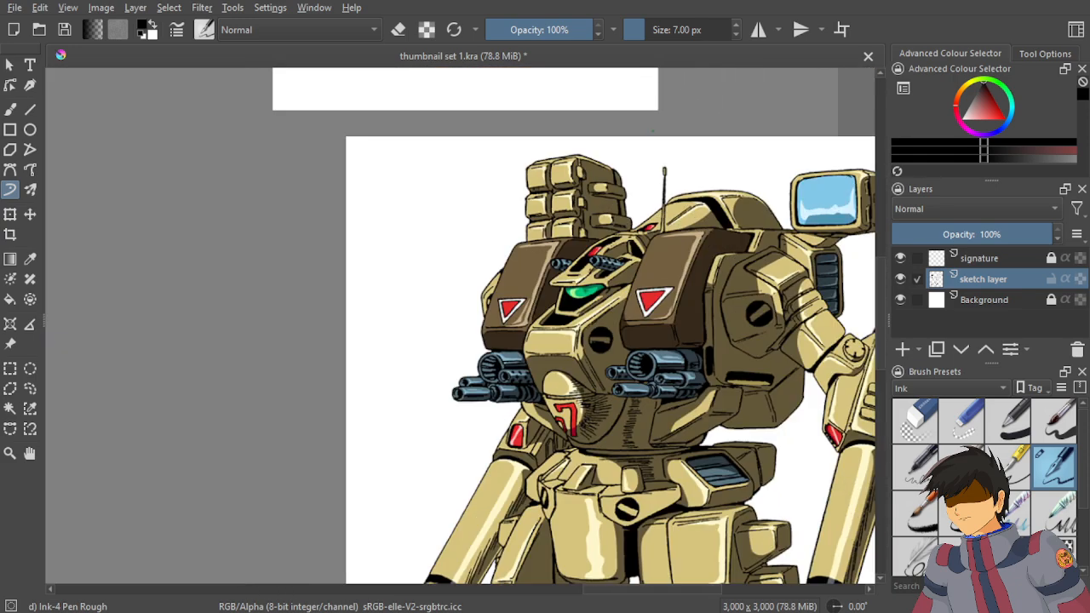
pyautogui.scroll(-5, 459, 323)
pyautogui.scroll(8, 460, 324)
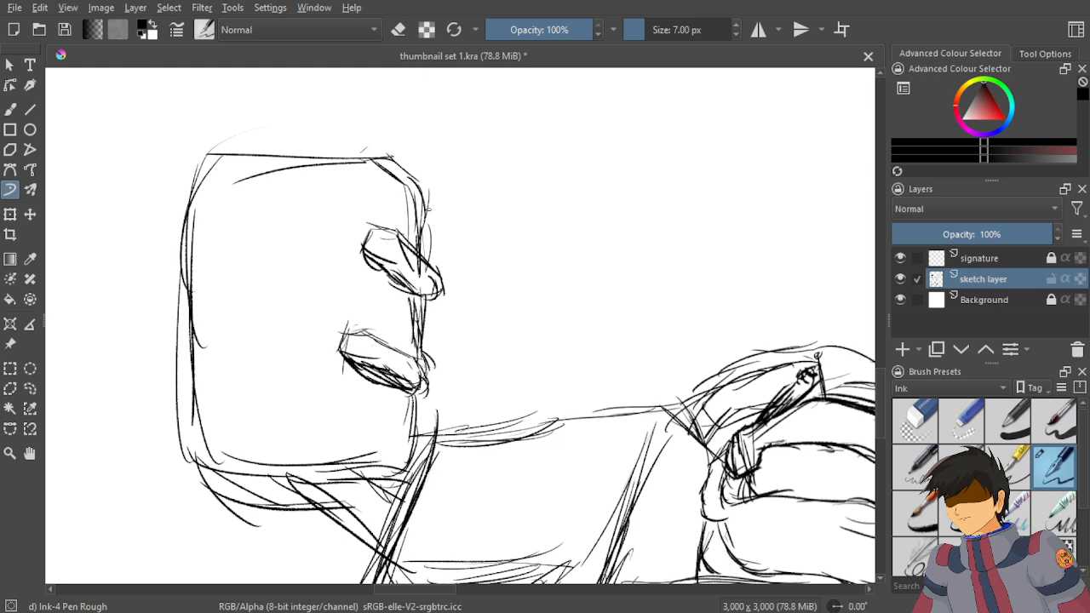
pyautogui.moveTo(410, 201); pyautogui.dragTo(412, 245)
pyautogui.moveTo(407, 189); pyautogui.dragTo(409, 239)
pyautogui.moveTo(417, 283); pyautogui.dragTo(411, 352)
pyautogui.moveTo(412, 307); pyautogui.dragTo(390, 441)
pyautogui.moveTo(407, 393); pyautogui.dragTo(389, 468)
pyautogui.moveTo(403, 394); pyautogui.dragTo(393, 448)
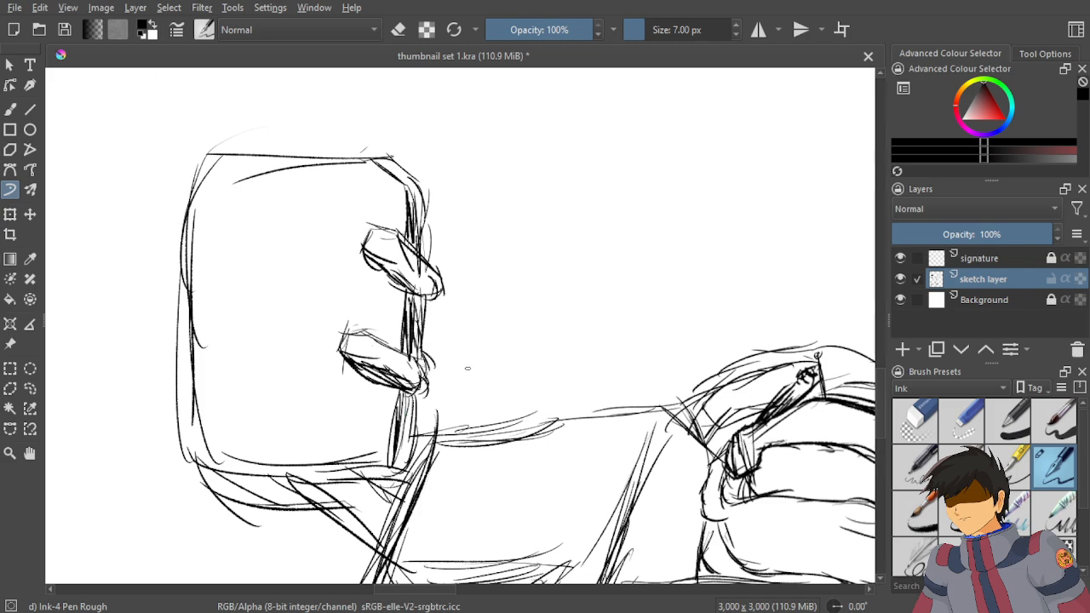
# Check the missile pod in the reference and sketch two small rounded latches, one above the other, on the pod's front face.
pyautogui.scroll(-5, 300, 182)
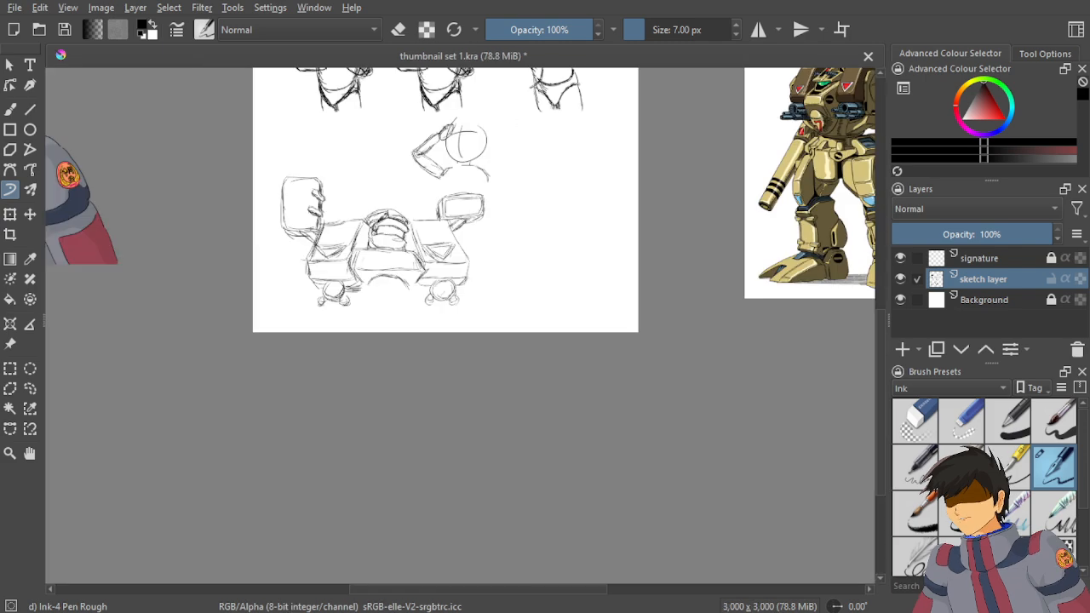
pyautogui.moveTo(610, 166); pyautogui.dragTo(443, 282)
pyautogui.scroll(5, 695, 137)
pyautogui.scroll(-3, 560, 250)
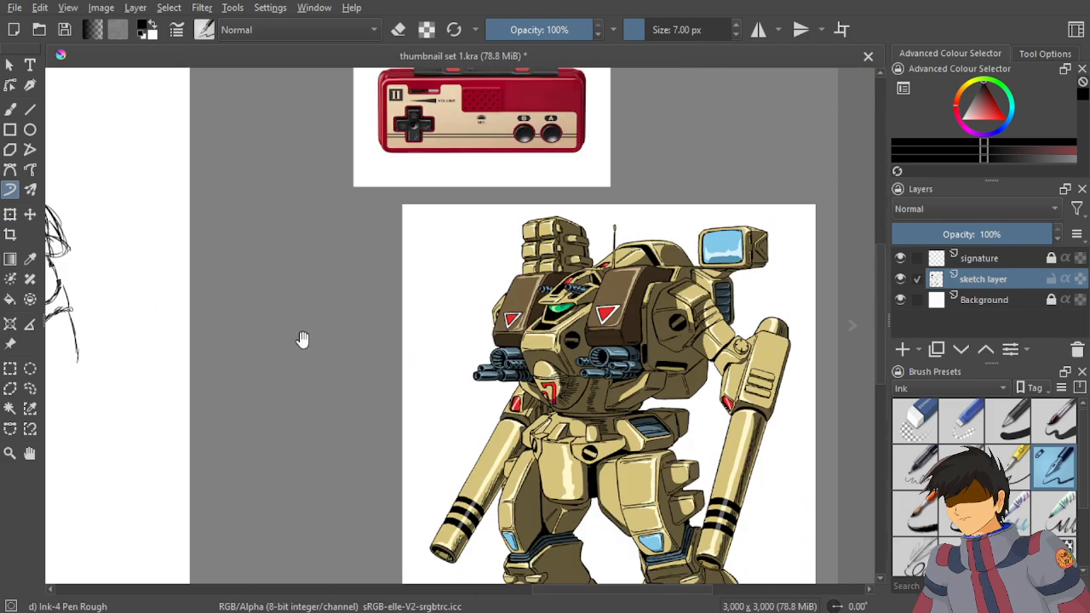
pyautogui.moveTo(302, 340); pyautogui.dragTo(680, 258)
pyautogui.moveTo(264, 341); pyautogui.dragTo(605, 246)
pyautogui.moveTo(235, 342); pyautogui.dragTo(498, 247)
pyautogui.scroll(3, 499, 247)
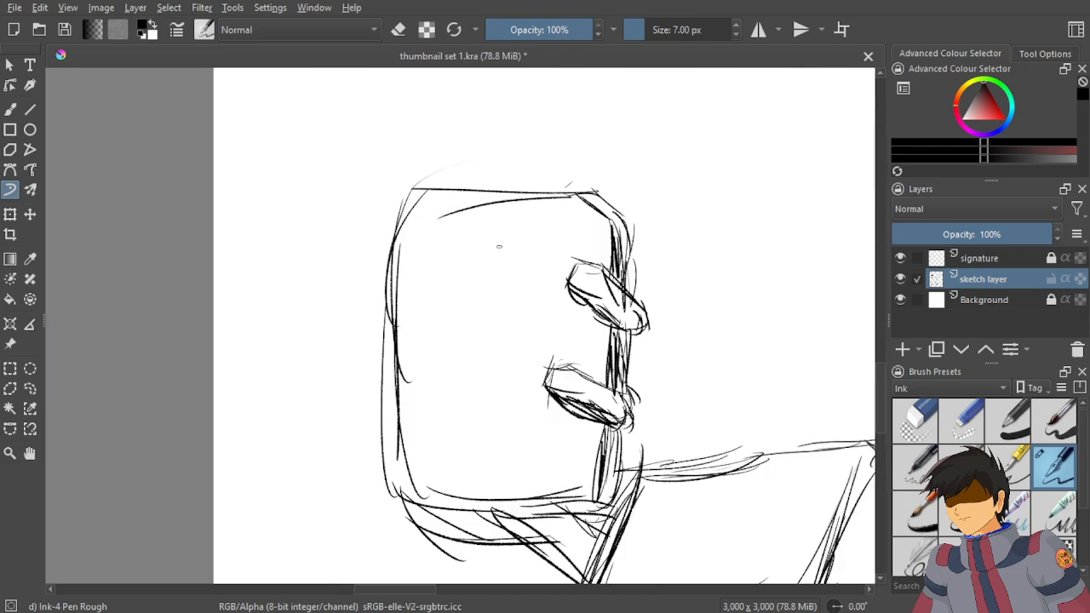
pyautogui.scroll(2, 499, 247)
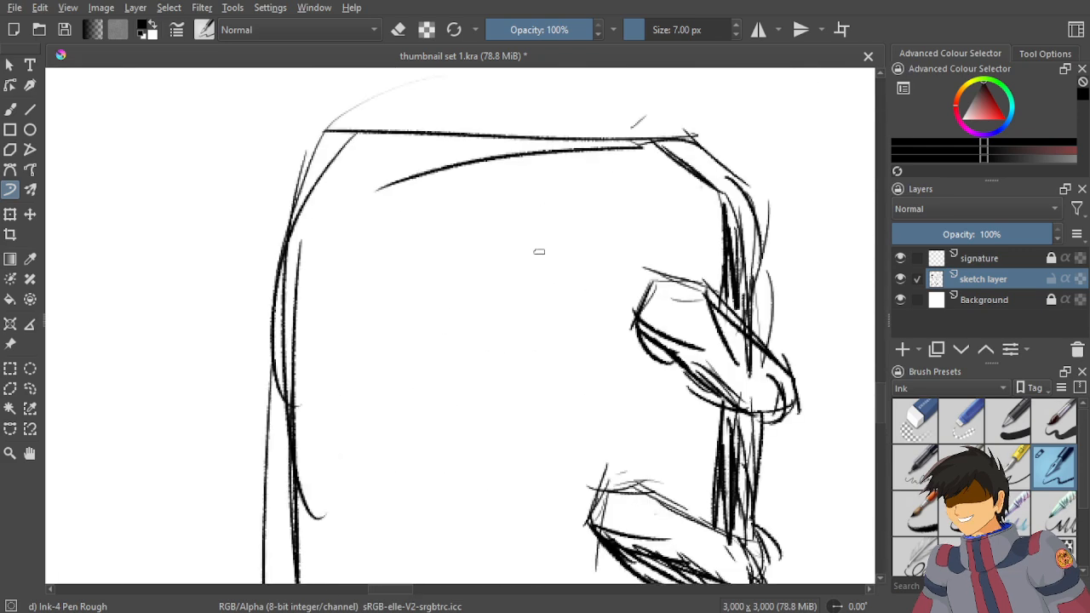
pyautogui.moveTo(608, 192)
pyautogui.mouseDown()
pyautogui.moveTo(570, 174)
pyautogui.moveTo(570, 254)
pyautogui.moveTo(589, 251)
pyautogui.moveTo(602, 206)
pyautogui.moveTo(587, 257)
pyautogui.moveTo(574, 226)
pyautogui.mouseUp()
pyautogui.moveTo(576, 373); pyautogui.dragTo(568, 439)
pyautogui.moveTo(550, 361)
pyautogui.mouseDown()
pyautogui.moveTo(537, 411)
pyautogui.moveTo(586, 431)
pyautogui.mouseUp()
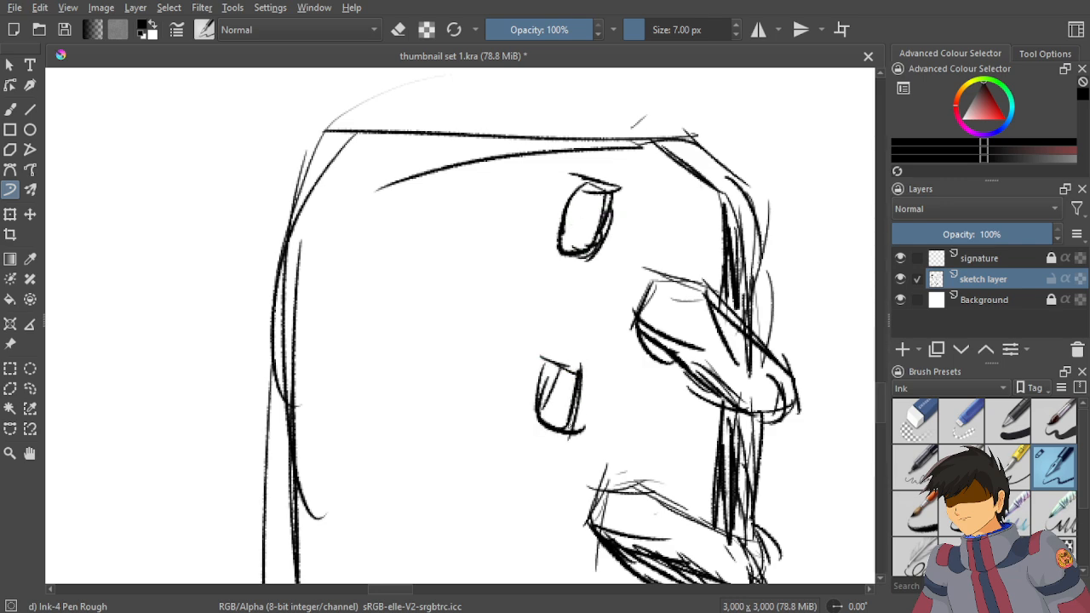
# Compare with the mech reference and lightly sketch a third latch below the other two on the pod's front.
pyautogui.scroll(-7, 574, 348)
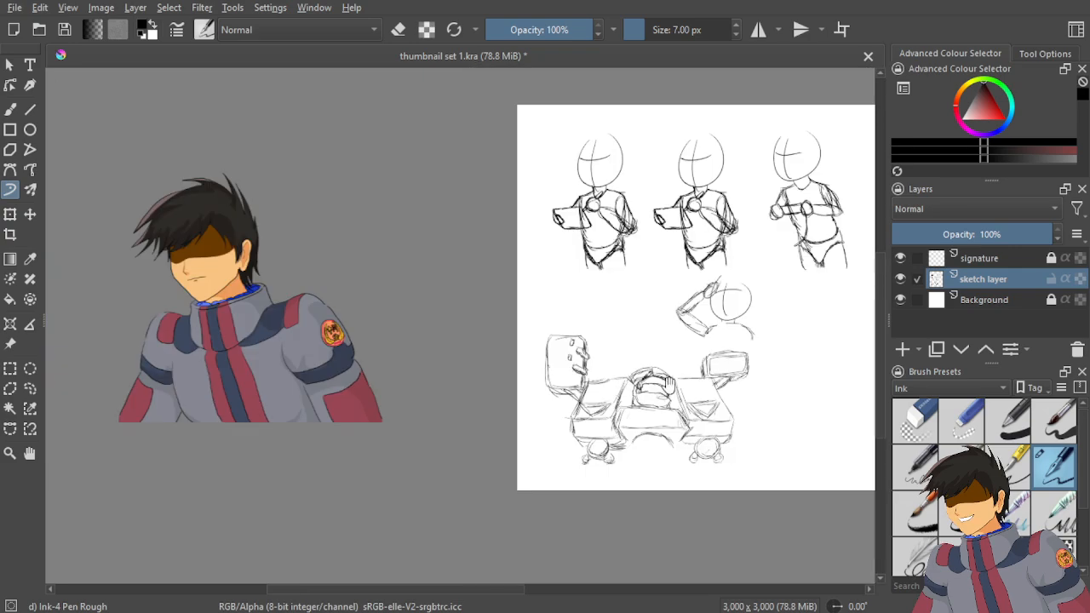
pyautogui.moveTo(668, 385); pyautogui.dragTo(209, 375)
pyautogui.scroll(3, 598, 249)
pyautogui.scroll(-6, 545, 324)
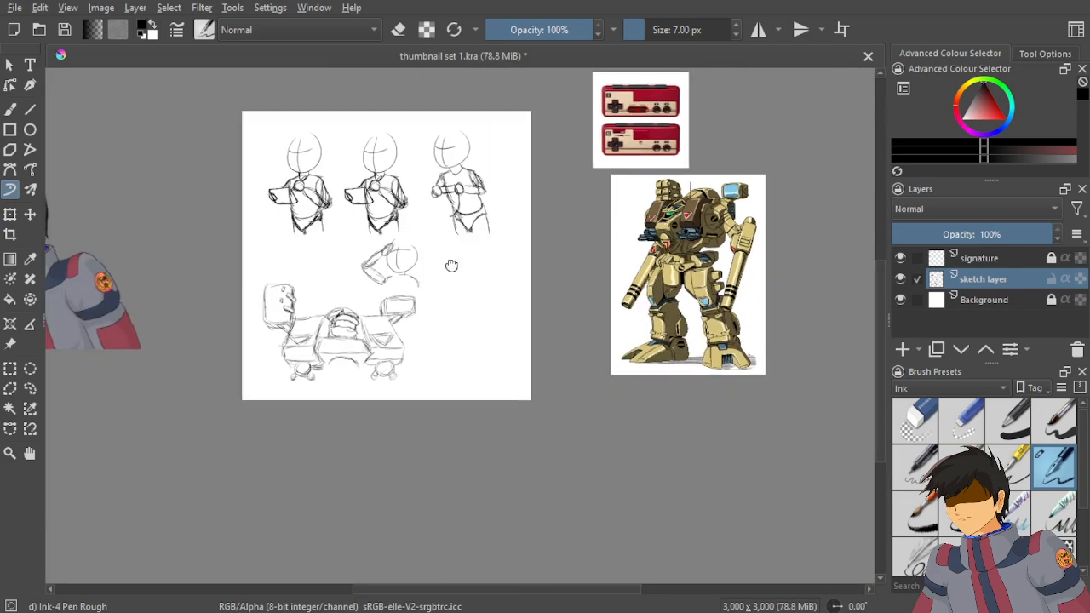
pyautogui.moveTo(332, 332); pyautogui.dragTo(613, 264)
pyautogui.scroll(4, 613, 264)
pyautogui.scroll(2, 516, 245)
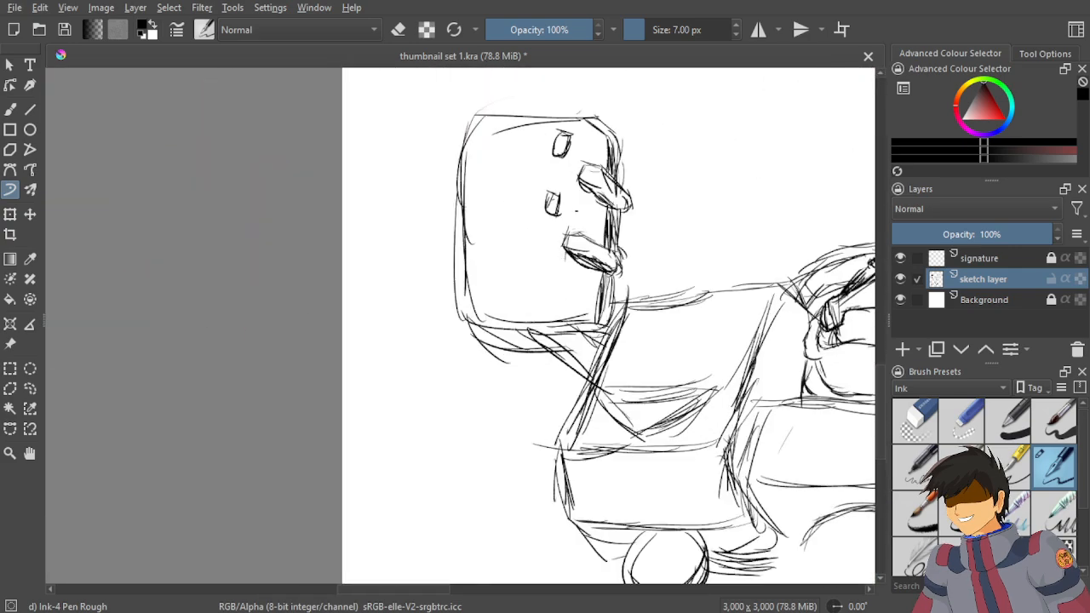
pyautogui.scroll(1, 515, 245)
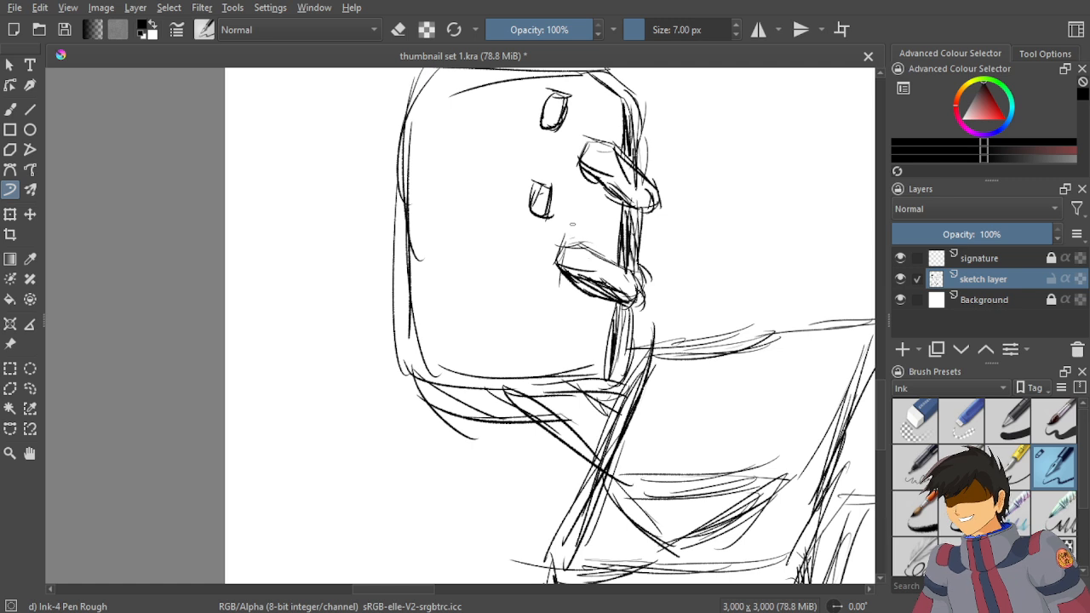
pyautogui.moveTo(551, 298); pyautogui.dragTo(547, 339)
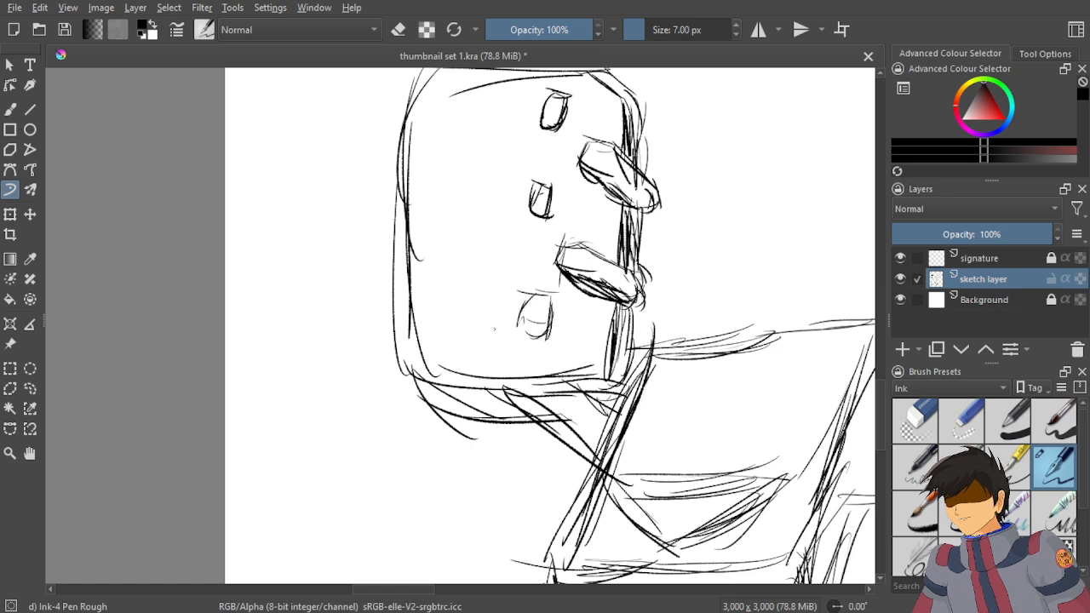
# Reinforce the pod's lower front edge with repeated strokes and add a narrow elongated shape just beneath it.
pyautogui.moveTo(426, 374)
pyautogui.mouseDown()
pyautogui.moveTo(535, 352)
pyautogui.moveTo(562, 363)
pyautogui.mouseUp()
pyautogui.moveTo(464, 366); pyautogui.dragTo(582, 359)
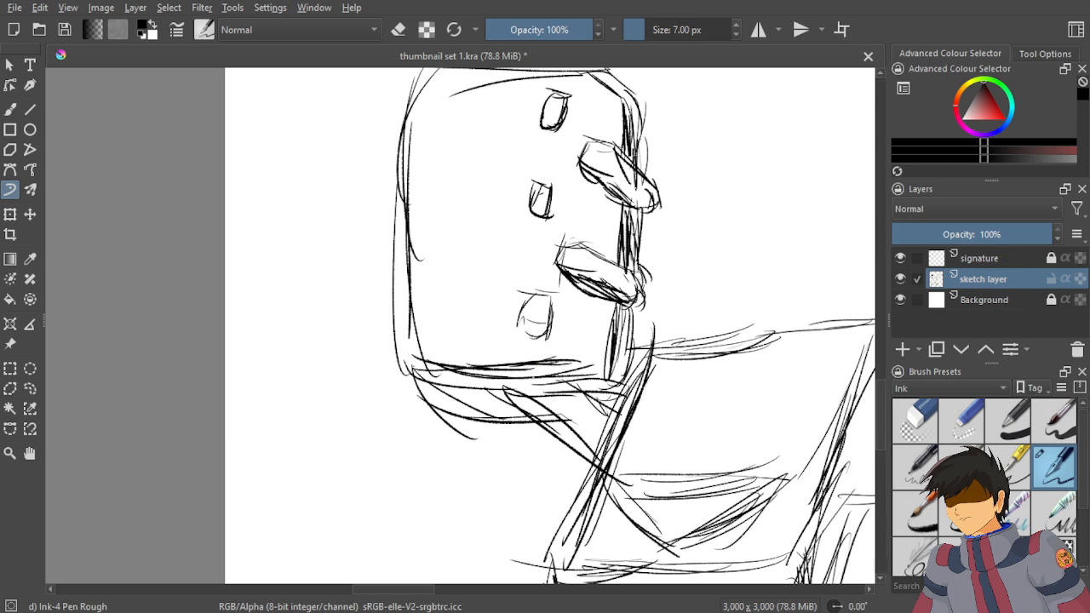
pyautogui.moveTo(466, 385)
pyautogui.mouseDown()
pyautogui.moveTo(554, 378)
pyautogui.moveTo(535, 395)
pyautogui.moveTo(588, 385)
pyautogui.mouseUp()
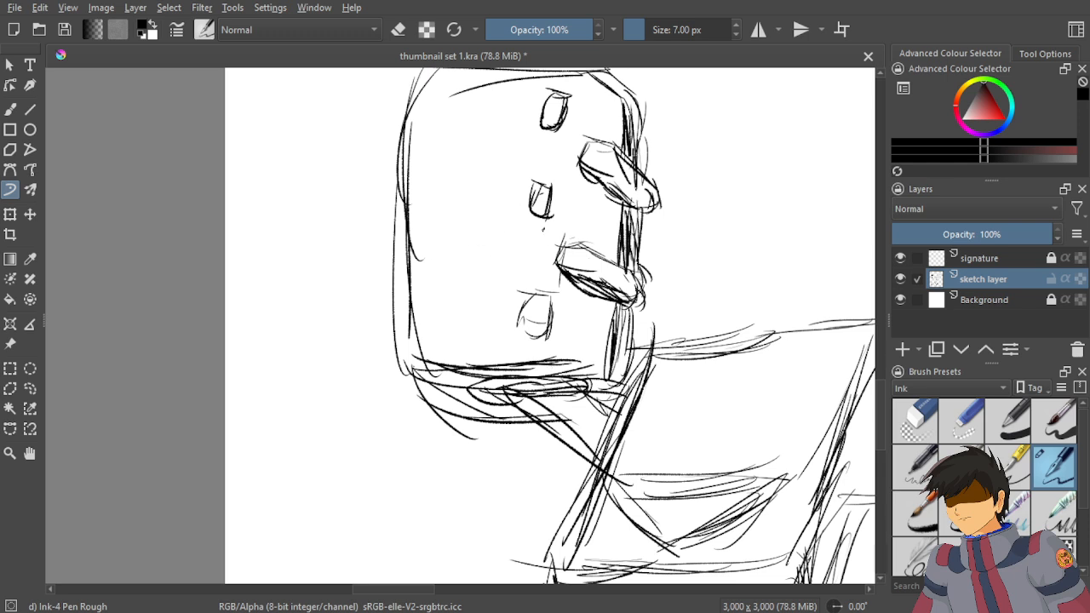
# Link the three latches with thin vertical connecting lines running from the pod's upper edge to its lower edge.
pyautogui.moveTo(542, 220); pyautogui.dragTo(539, 298)
pyautogui.moveTo(550, 218); pyautogui.dragTo(535, 372)
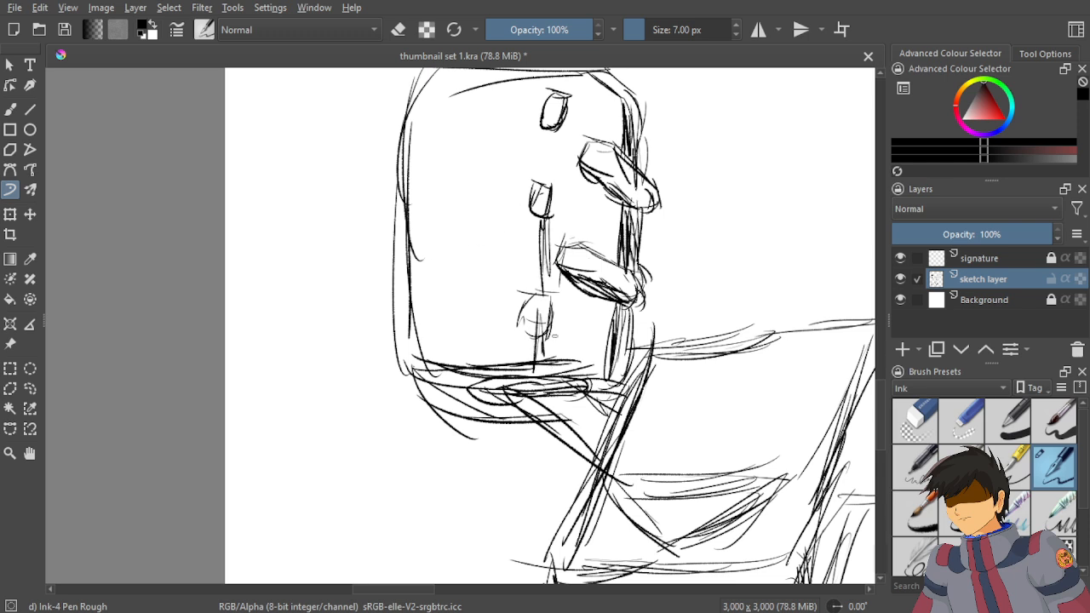
pyautogui.moveTo(552, 120); pyautogui.dragTo(533, 199)
# Check the pod's hatches in the reference and sketch a rounded square hatch with a thick lower lip beside the top latch.
pyautogui.scroll(-9, 640, 223)
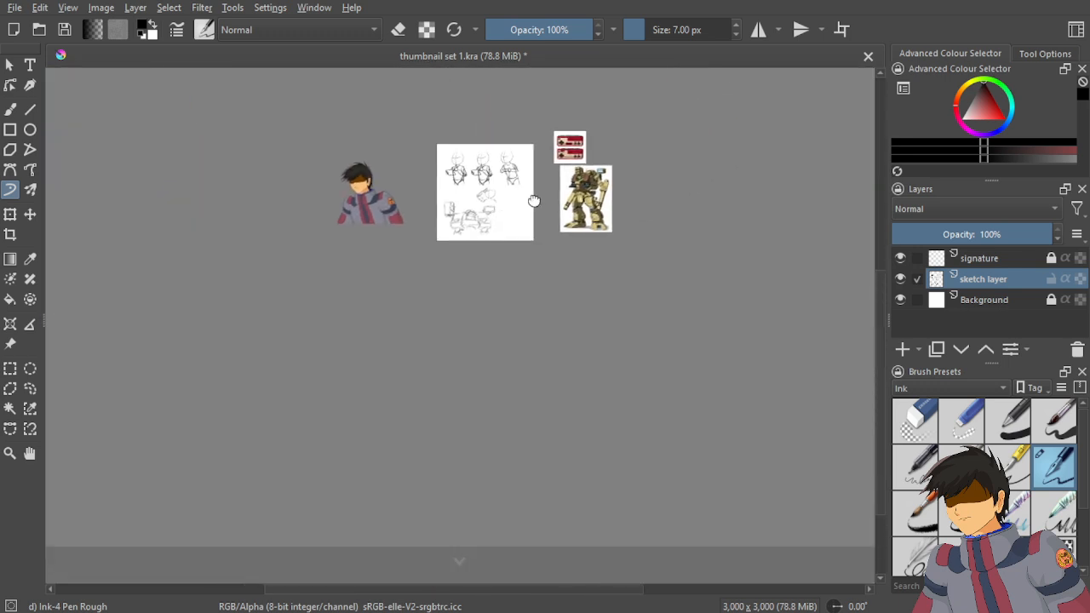
pyautogui.scroll(7, 553, 189)
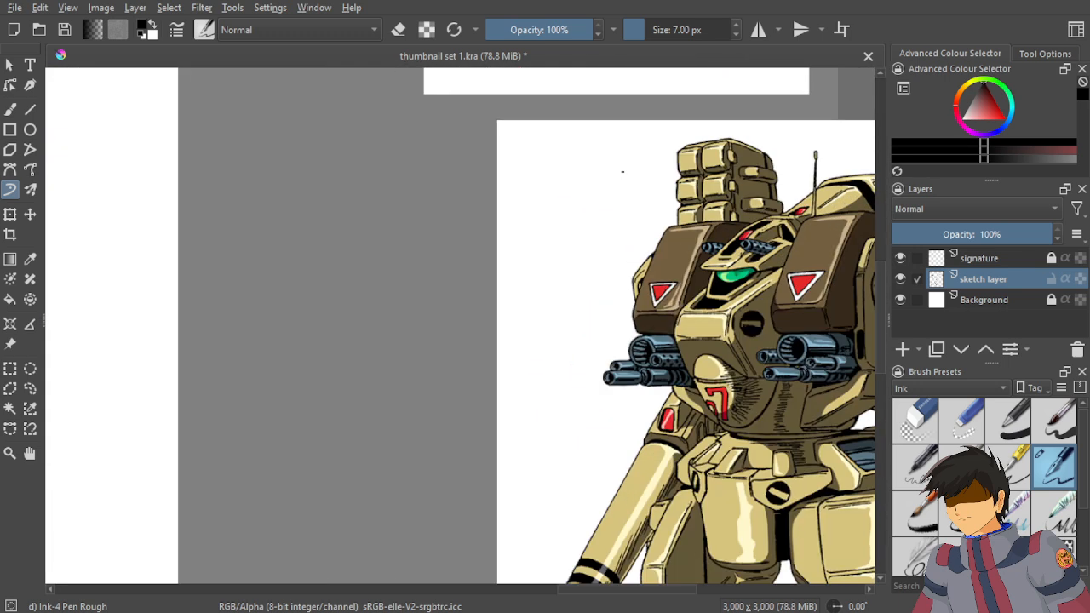
pyautogui.scroll(-6, 622, 171)
pyautogui.moveTo(450, 214); pyautogui.dragTo(645, 177)
pyautogui.scroll(7, 550, 213)
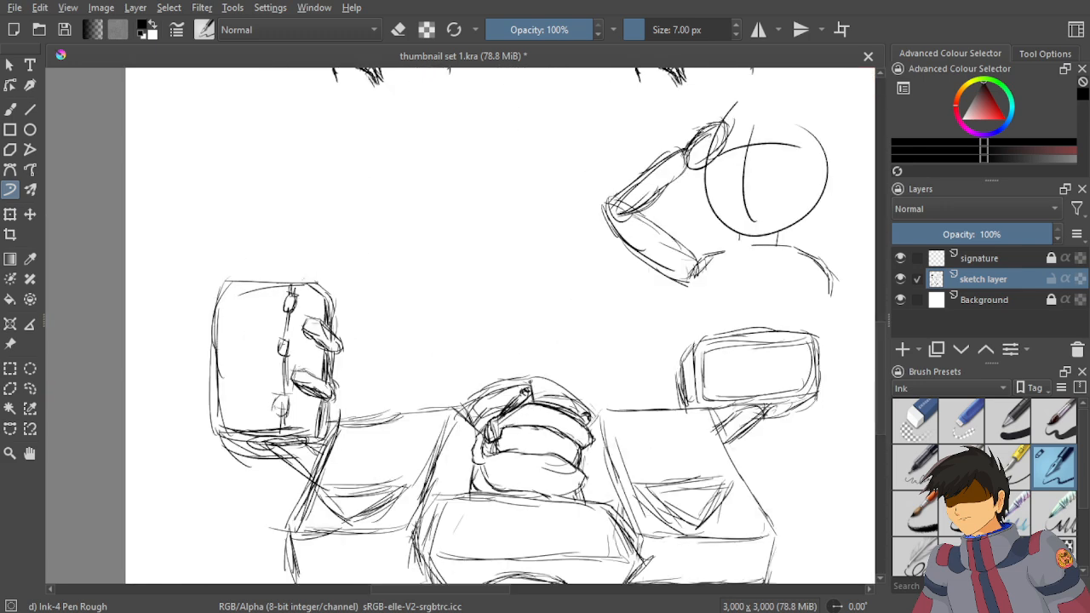
pyautogui.scroll(5, 549, 211)
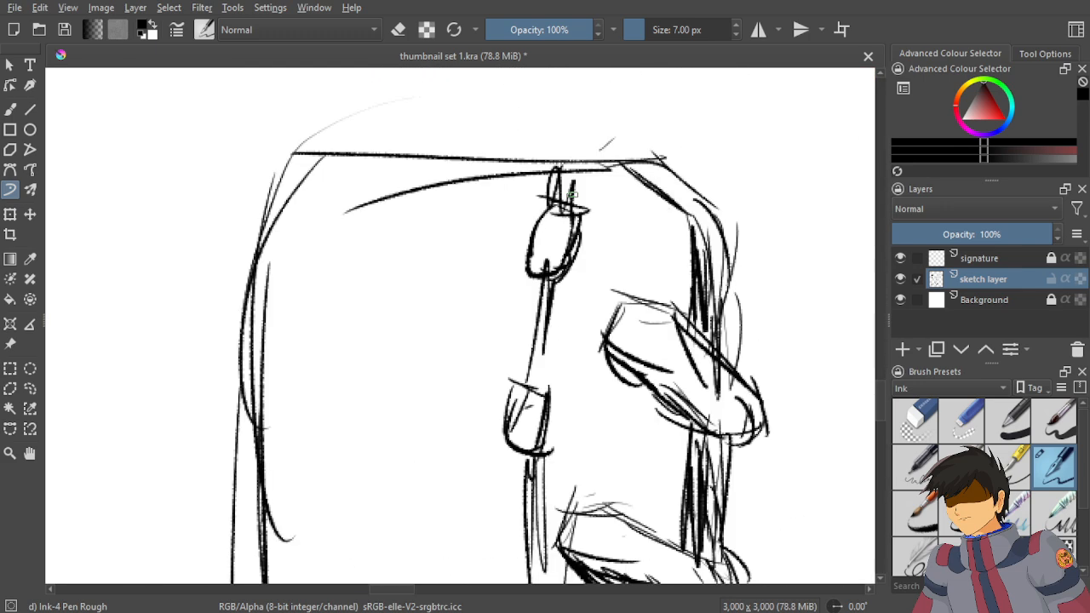
pyautogui.moveTo(563, 203)
pyautogui.mouseDown()
pyautogui.moveTo(534, 176)
pyautogui.moveTo(424, 167)
pyautogui.moveTo(411, 235)
pyautogui.mouseUp()
pyautogui.moveTo(426, 170); pyautogui.dragTo(412, 242)
pyautogui.moveTo(415, 197)
pyautogui.mouseDown()
pyautogui.moveTo(410, 288)
pyautogui.moveTo(502, 294)
pyautogui.moveTo(516, 282)
pyautogui.moveTo(401, 296)
pyautogui.moveTo(470, 321)
pyautogui.moveTo(514, 304)
pyautogui.mouseUp()
pyautogui.moveTo(441, 311)
pyautogui.mouseDown()
pyautogui.moveTo(474, 315)
pyautogui.moveTo(542, 281)
pyautogui.mouseUp()
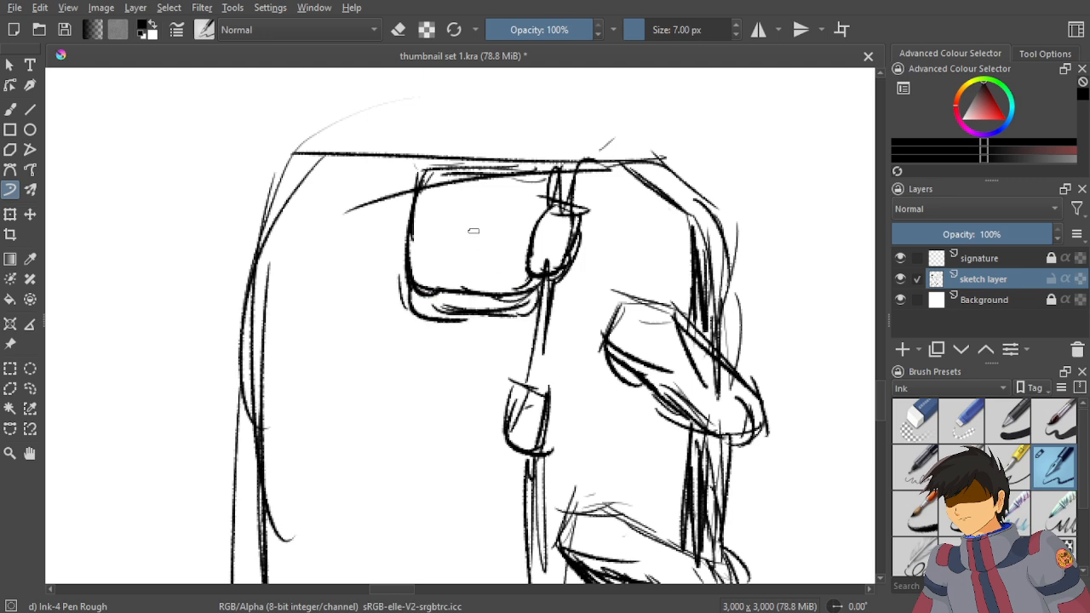
pyautogui.moveTo(397, 279)
pyautogui.mouseDown()
pyautogui.moveTo(426, 322)
pyautogui.moveTo(424, 308)
pyautogui.mouseUp()
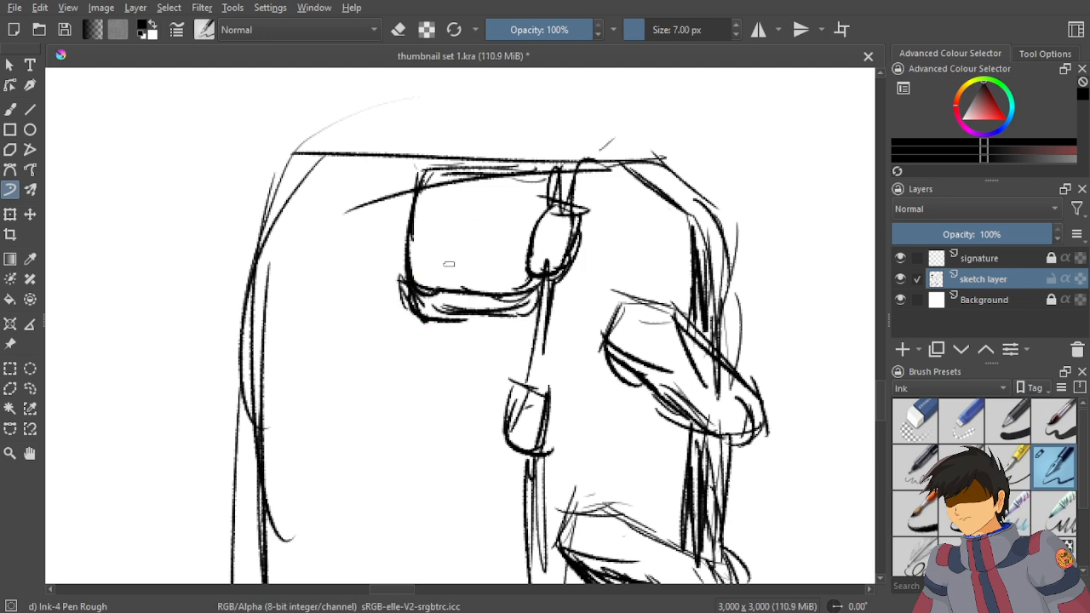
# Outline a second rounded square hatch beside the middle latch, directly below the first hatch.
pyautogui.moveTo(526, 368); pyautogui.dragTo(401, 354)
pyautogui.moveTo(488, 361)
pyautogui.mouseDown()
pyautogui.moveTo(408, 362)
pyautogui.moveTo(394, 403)
pyautogui.moveTo(375, 408)
pyautogui.moveTo(390, 446)
pyautogui.mouseUp()
pyautogui.moveTo(382, 375)
pyautogui.mouseDown()
pyautogui.moveTo(373, 409)
pyautogui.moveTo(412, 521)
pyautogui.mouseUp()
pyautogui.moveTo(397, 456); pyautogui.dragTo(466, 478)
pyautogui.moveTo(389, 478)
pyautogui.mouseDown()
pyautogui.moveTo(486, 495)
pyautogui.moveTo(470, 516)
pyautogui.moveTo(498, 504)
pyautogui.mouseUp()
# Darken and thicken the middle latch, and draw the lower lip of the middle hatch.
pyautogui.moveTo(545, 446)
pyautogui.mouseDown()
pyautogui.moveTo(502, 460)
pyautogui.moveTo(545, 448)
pyautogui.mouseUp()
pyautogui.moveTo(518, 397); pyautogui.dragTo(507, 466)
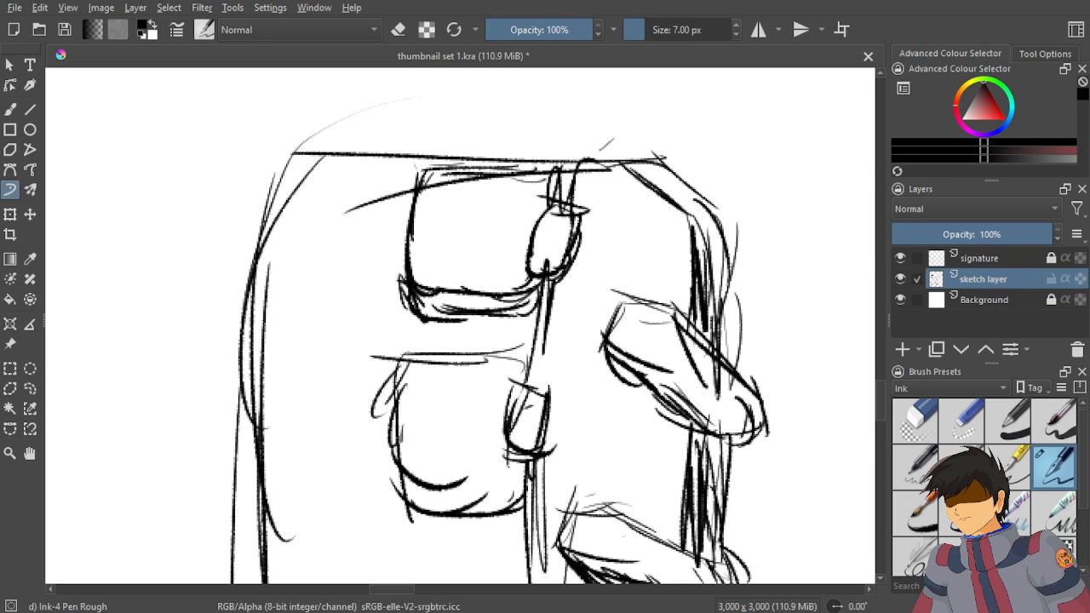
pyautogui.moveTo(548, 390); pyautogui.dragTo(551, 462)
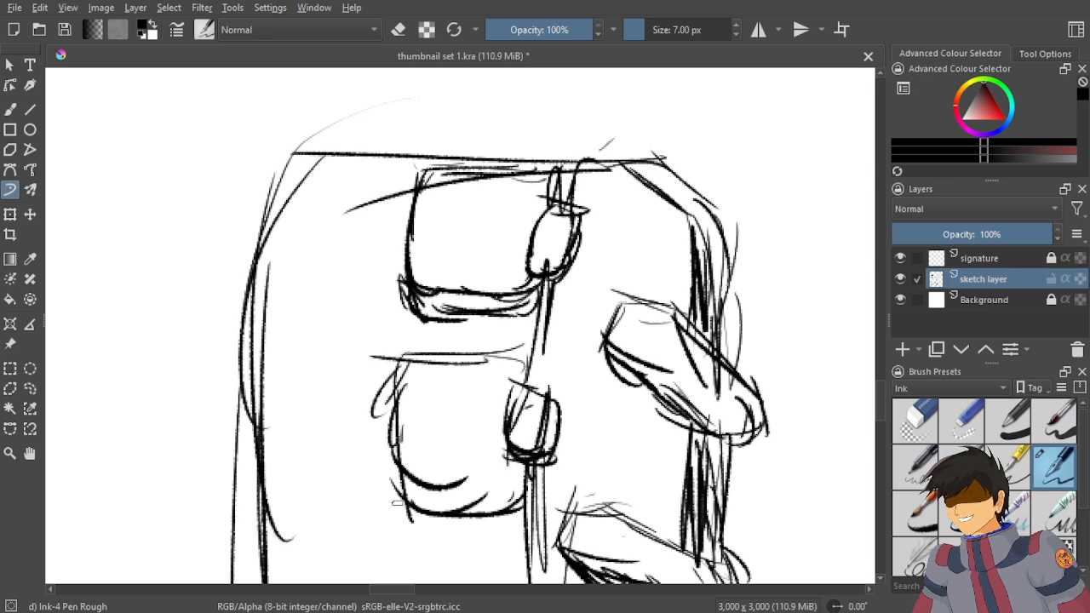
pyautogui.moveTo(405, 485); pyautogui.dragTo(443, 509)
pyautogui.moveTo(524, 488); pyautogui.dragTo(450, 501)
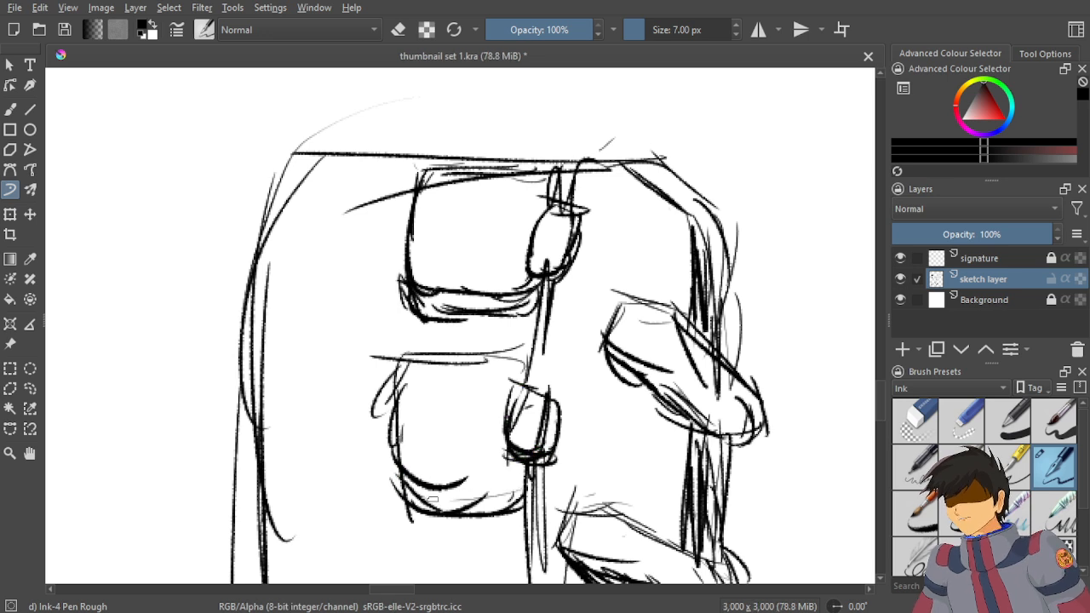
pyautogui.moveTo(515, 464)
pyautogui.mouseDown()
pyautogui.moveTo(513, 509)
pyautogui.moveTo(388, 488)
pyautogui.mouseUp()
pyautogui.moveTo(426, 487); pyautogui.dragTo(490, 497)
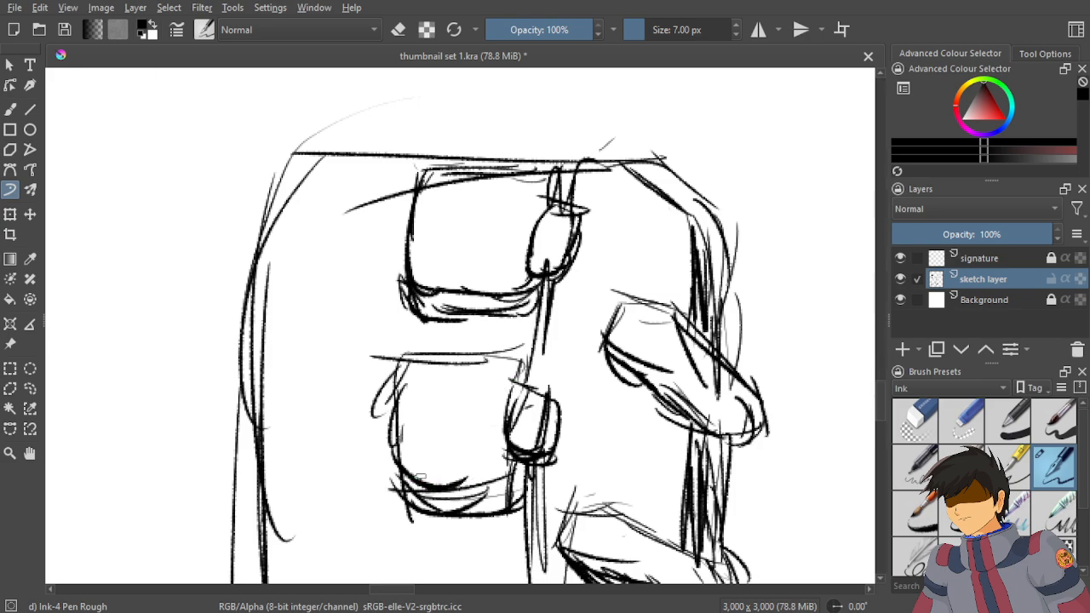
# Sketch a third rounded square hatch with a shaded lower lip beside the bottom latch, and save the document.
pyautogui.scroll(-5, 419, 477)
pyautogui.scroll(4, 460, 366)
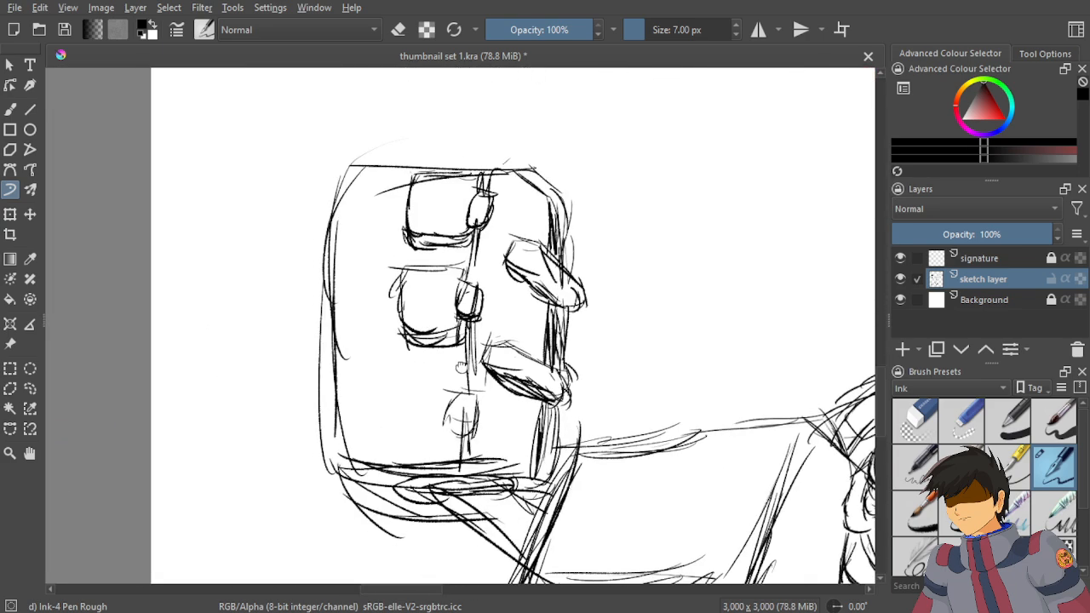
pyautogui.scroll(2, 460, 367)
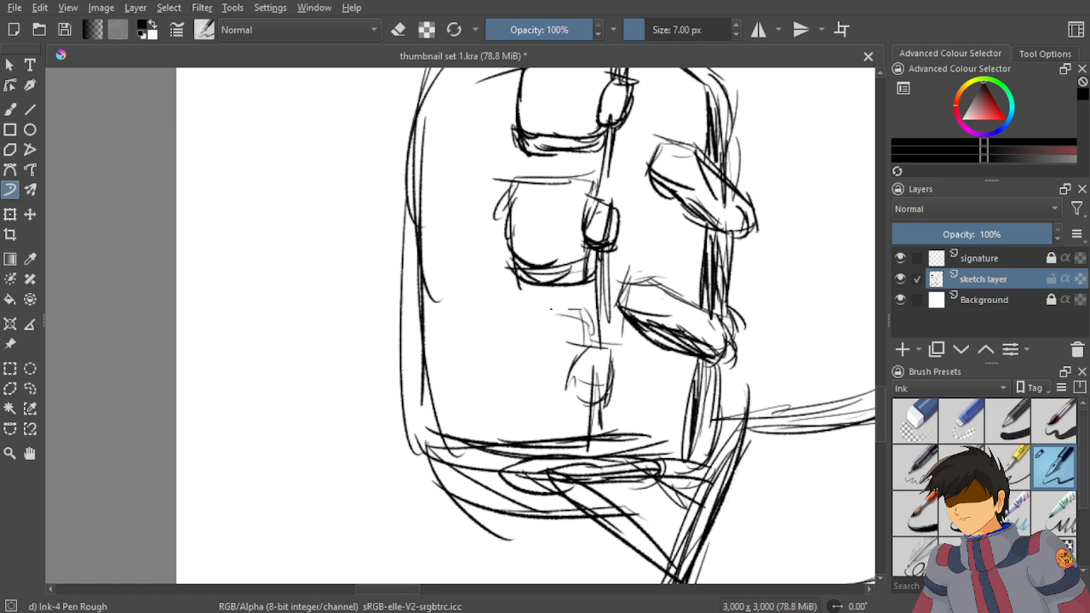
pyautogui.moveTo(522, 306); pyautogui.dragTo(569, 309)
pyautogui.moveTo(520, 322)
pyautogui.mouseDown()
pyautogui.moveTo(575, 319)
pyautogui.moveTo(548, 315)
pyautogui.moveTo(501, 377)
pyautogui.mouseUp()
pyautogui.moveTo(509, 311)
pyautogui.mouseDown()
pyautogui.moveTo(504, 398)
pyautogui.moveTo(527, 430)
pyautogui.moveTo(584, 436)
pyautogui.mouseUp()
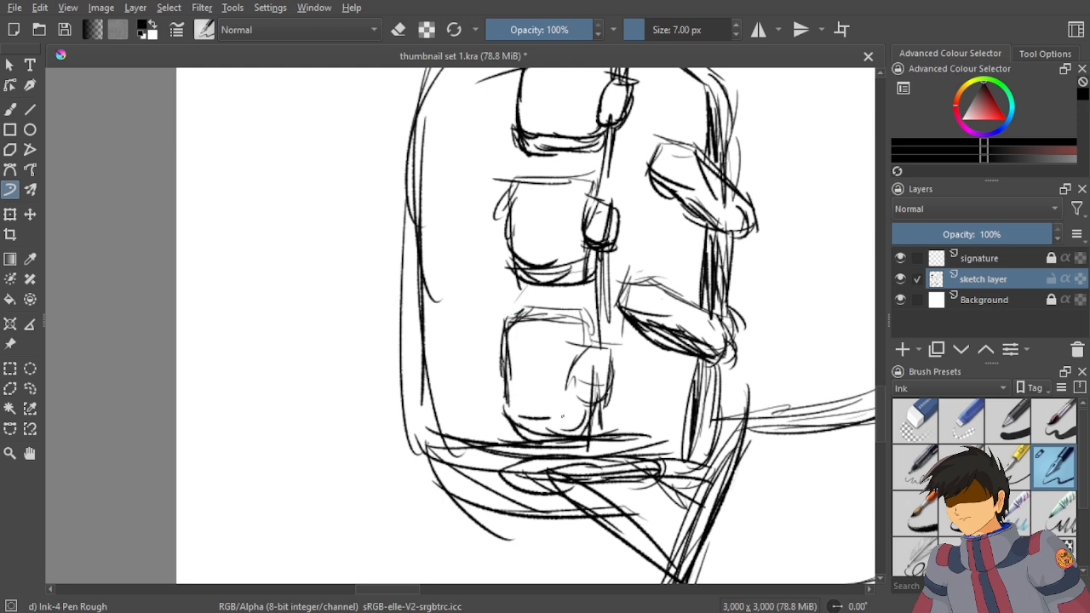
pyautogui.moveTo(501, 411); pyautogui.dragTo(586, 414)
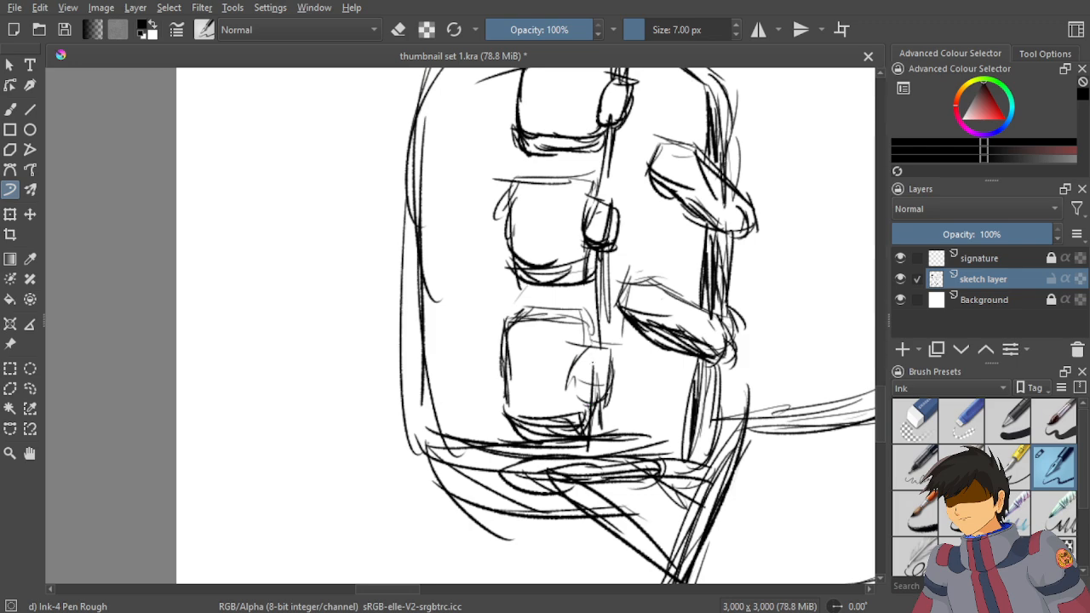
pyautogui.scroll(-4, 603, 312)
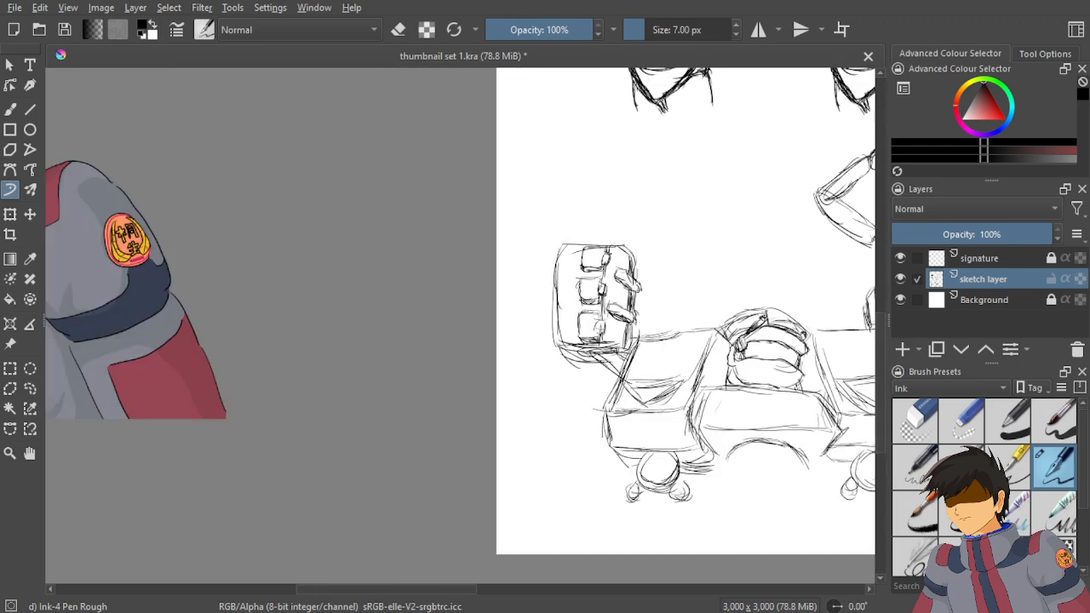
pyautogui.hotkey('ctrl', 's')
# Check the hatch columns in the reference and draw the inner side edge of a second-column hatch beside the top hatch.
pyautogui.scroll(-2, 593, 264)
pyautogui.moveTo(593, 263); pyautogui.dragTo(51, 331)
pyautogui.scroll(2, 405, 170)
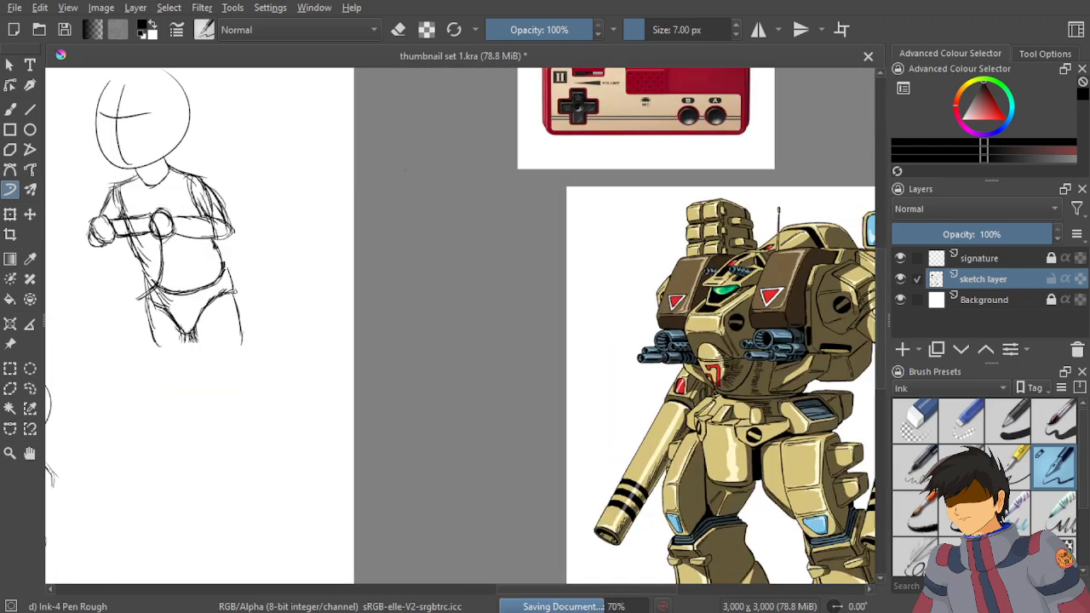
pyautogui.scroll(-3, 404, 169)
pyautogui.moveTo(469, 222); pyautogui.dragTo(766, 221)
pyautogui.scroll(5, 690, 223)
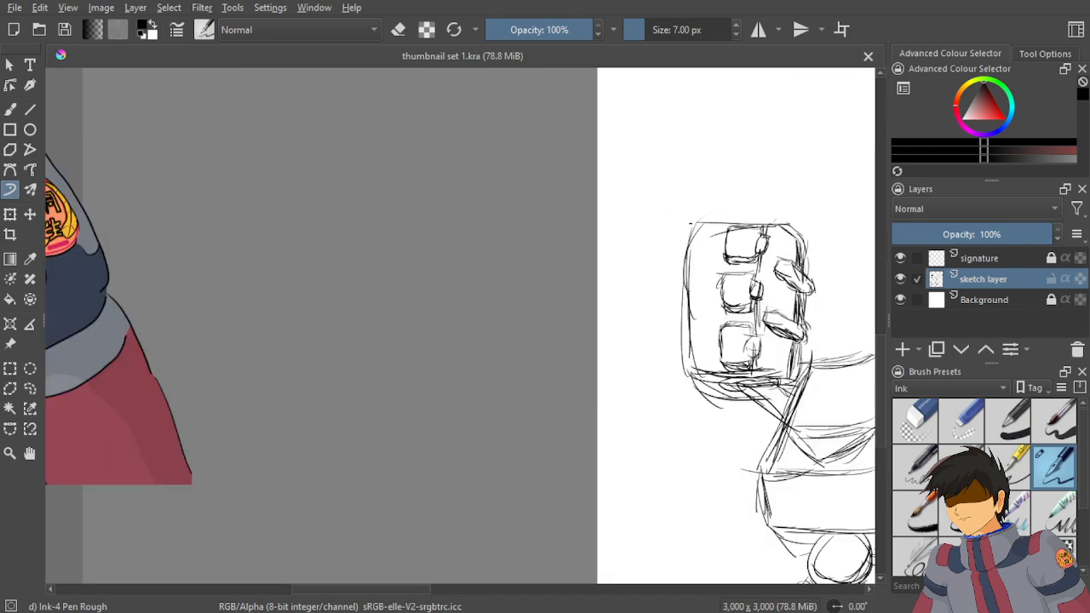
pyautogui.scroll(4, 694, 247)
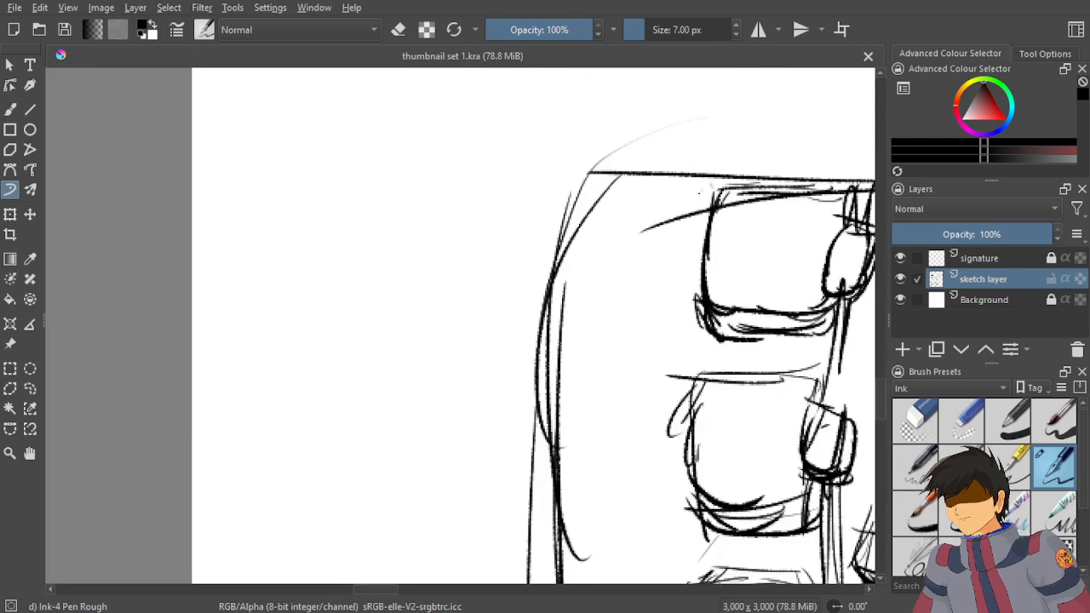
pyautogui.moveTo(706, 193)
pyautogui.mouseDown()
pyautogui.moveTo(667, 210)
pyautogui.moveTo(665, 273)
pyautogui.mouseUp()
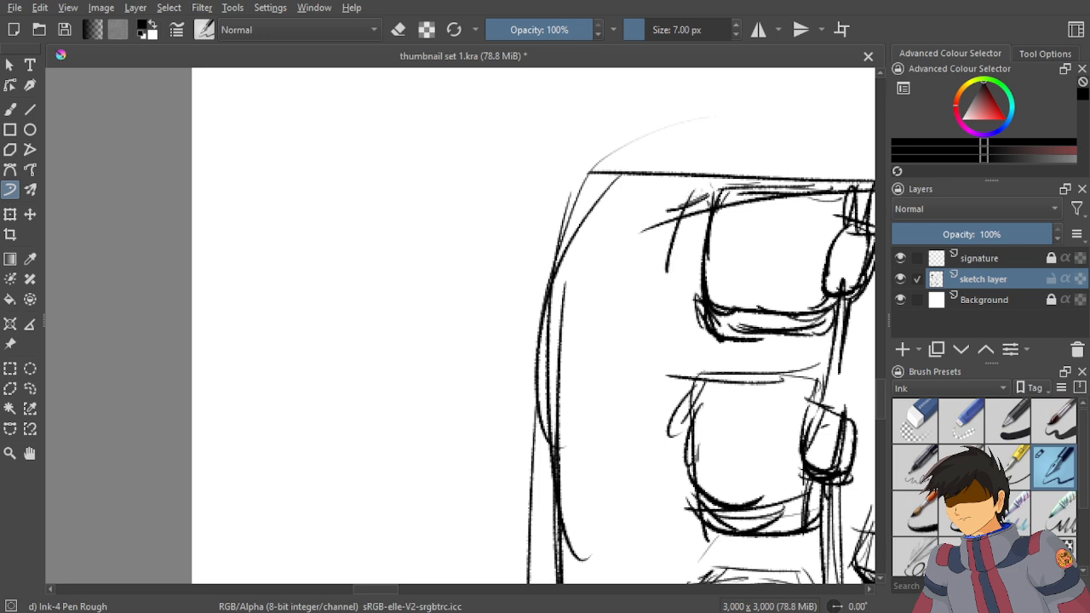
pyautogui.moveTo(710, 182); pyautogui.dragTo(662, 201)
pyautogui.moveTo(706, 185)
pyautogui.mouseDown()
pyautogui.moveTo(678, 203)
pyautogui.moveTo(662, 267)
pyautogui.moveTo(693, 334)
pyautogui.mouseUp()
# Rough in the second-column top hatch's face with its upper edge, outer side edge and inner lower line.
pyautogui.moveTo(705, 194)
pyautogui.mouseDown()
pyautogui.moveTo(702, 304)
pyautogui.moveTo(606, 290)
pyautogui.moveTo(579, 298)
pyautogui.mouseUp()
pyautogui.moveTo(654, 281); pyautogui.dragTo(581, 284)
pyautogui.moveTo(689, 185); pyautogui.dragTo(610, 194)
pyautogui.moveTo(690, 179); pyautogui.dragTo(567, 194)
pyautogui.moveTo(597, 179); pyautogui.dragTo(558, 245)
pyautogui.moveTo(583, 187); pyautogui.dragTo(561, 247)
pyautogui.moveTo(568, 210); pyautogui.dragTo(564, 259)
# Close the second-column top hatch with a rounded lower corner and a curved lower lip.
pyautogui.moveTo(570, 226)
pyautogui.mouseDown()
pyautogui.moveTo(559, 283)
pyautogui.moveTo(593, 290)
pyautogui.moveTo(576, 302)
pyautogui.moveTo(671, 313)
pyautogui.mouseUp()
pyautogui.moveTo(604, 320); pyautogui.dragTo(681, 315)
pyautogui.moveTo(650, 302); pyautogui.dragTo(552, 306)
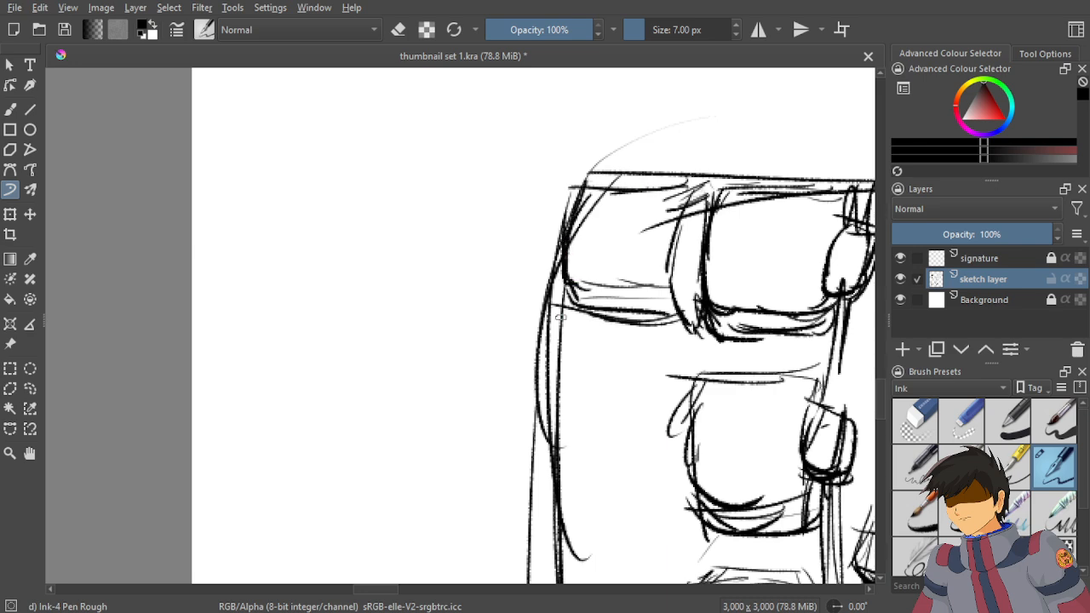
# Erase the missile pod's outer side outline from below the top hatch down to the pod's base with Eraser Small.
pyautogui.scroll(-3, 561, 316)
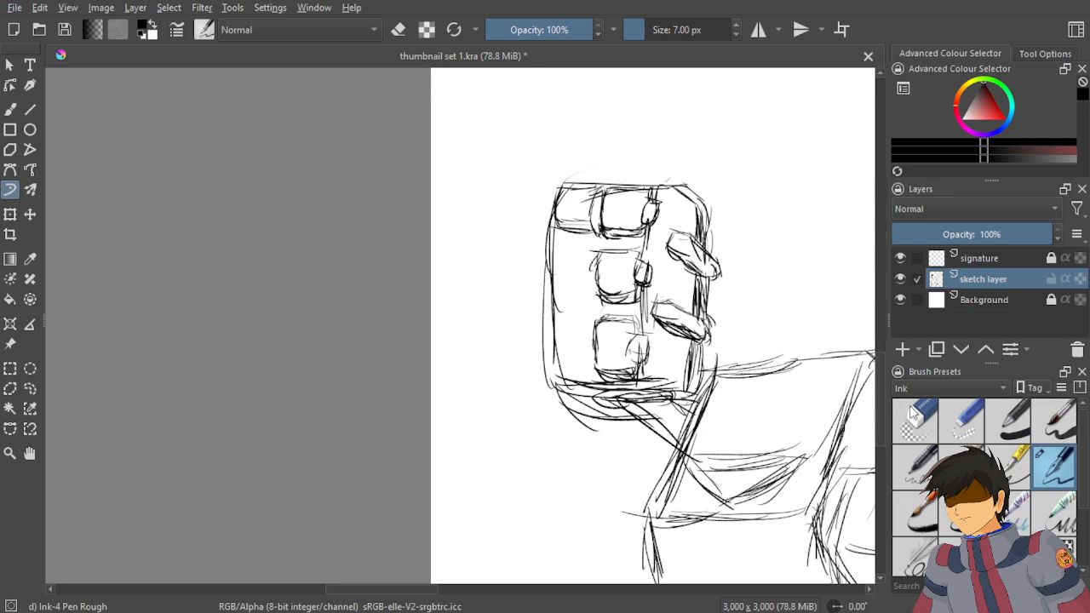
pyautogui.click(964, 422)
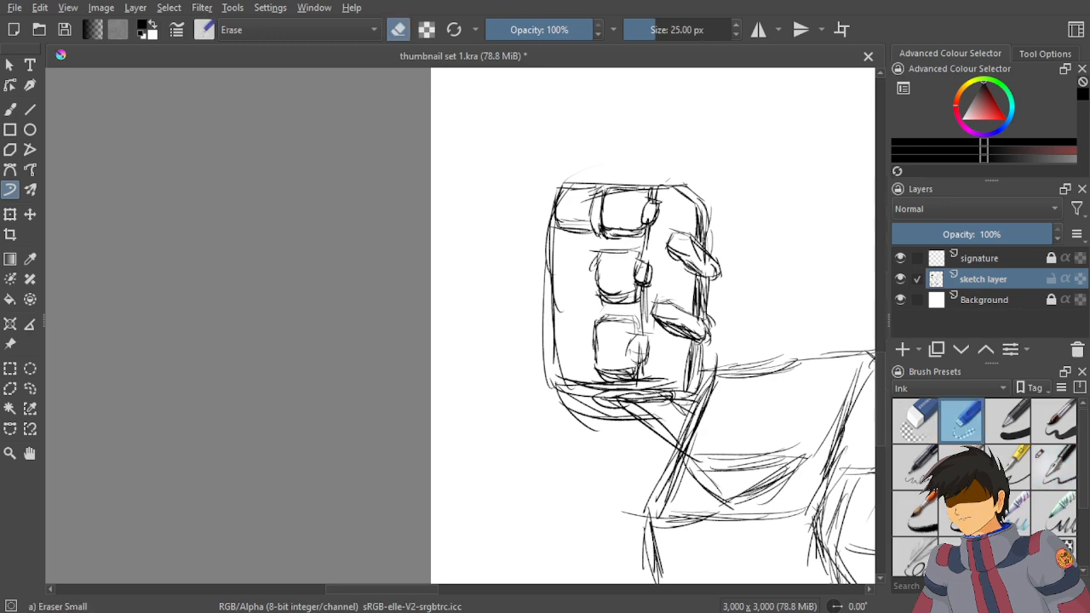
pyautogui.scroll(2, 535, 323)
pyautogui.scroll(1, 588, 271)
pyautogui.moveTo(535, 162)
pyautogui.mouseDown()
pyautogui.moveTo(547, 357)
pyautogui.moveTo(533, 306)
pyautogui.mouseUp()
pyautogui.moveTo(545, 426)
pyautogui.mouseDown()
pyautogui.moveTo(574, 219)
pyautogui.moveTo(559, 235)
pyautogui.mouseUp()
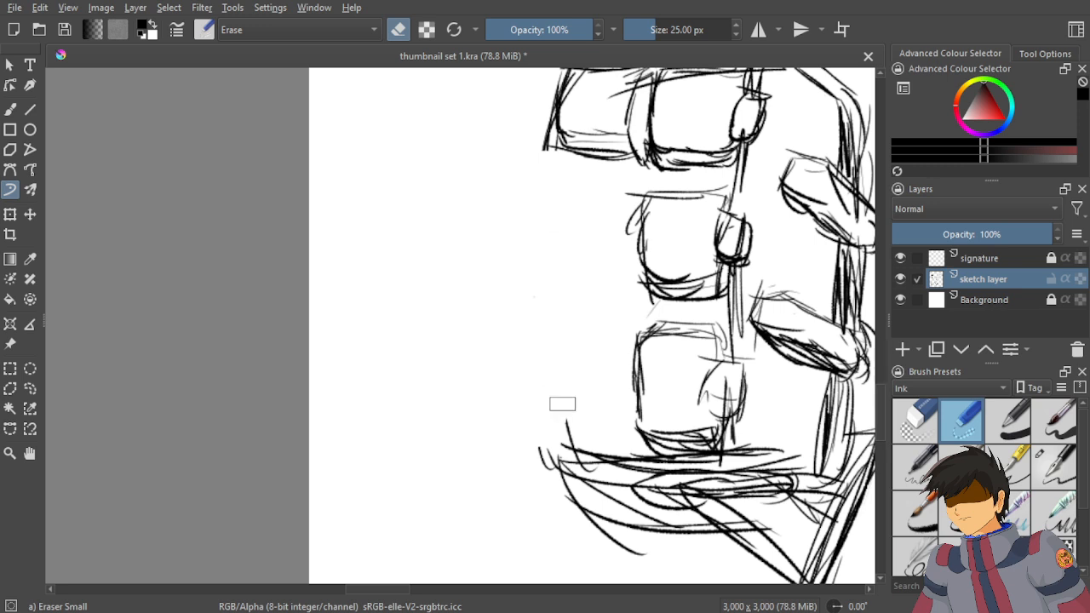
pyautogui.moveTo(560, 402); pyautogui.dragTo(583, 448)
# Draw the inner side edges of the second-column middle hatch with the Ink-4 Pen Rough brush.
pyautogui.press('/')
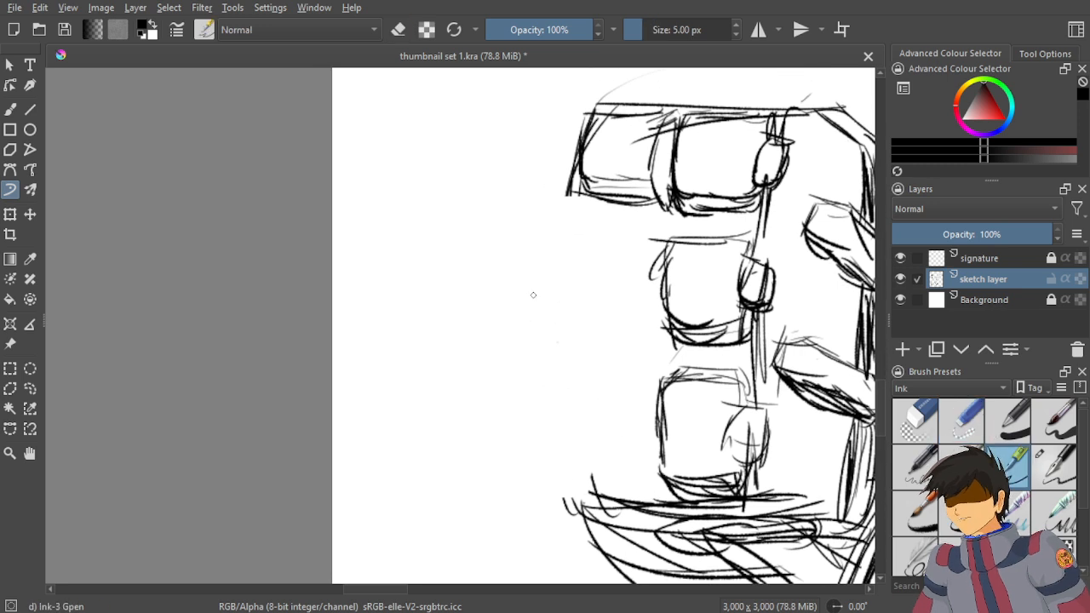
pyautogui.click(1054, 467)
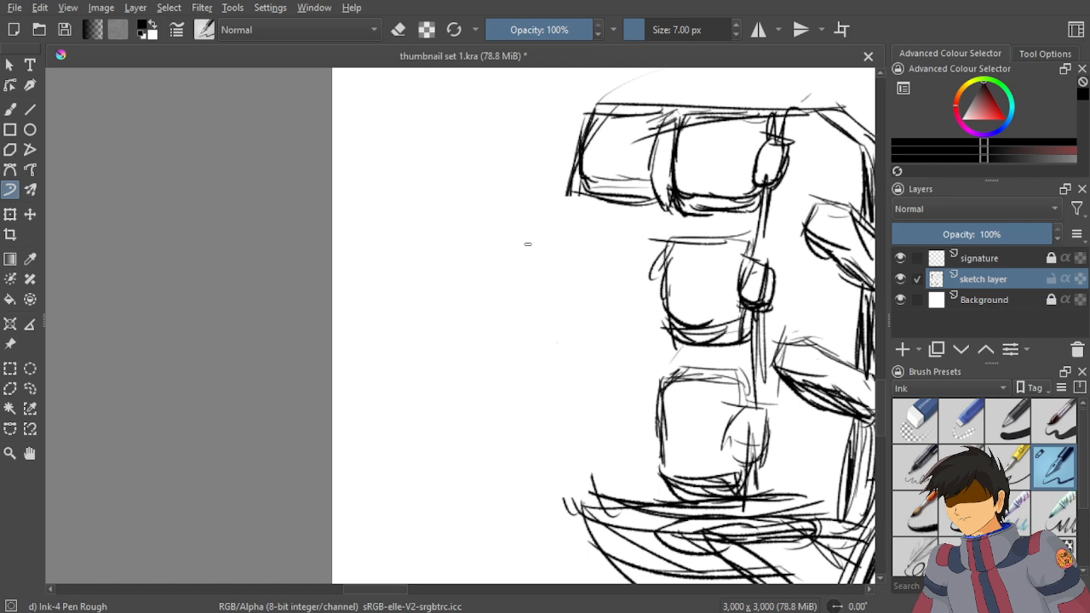
pyautogui.moveTo(662, 237); pyautogui.dragTo(634, 265)
pyautogui.moveTo(667, 230); pyautogui.dragTo(628, 307)
pyautogui.moveTo(638, 252); pyautogui.dragTo(634, 310)
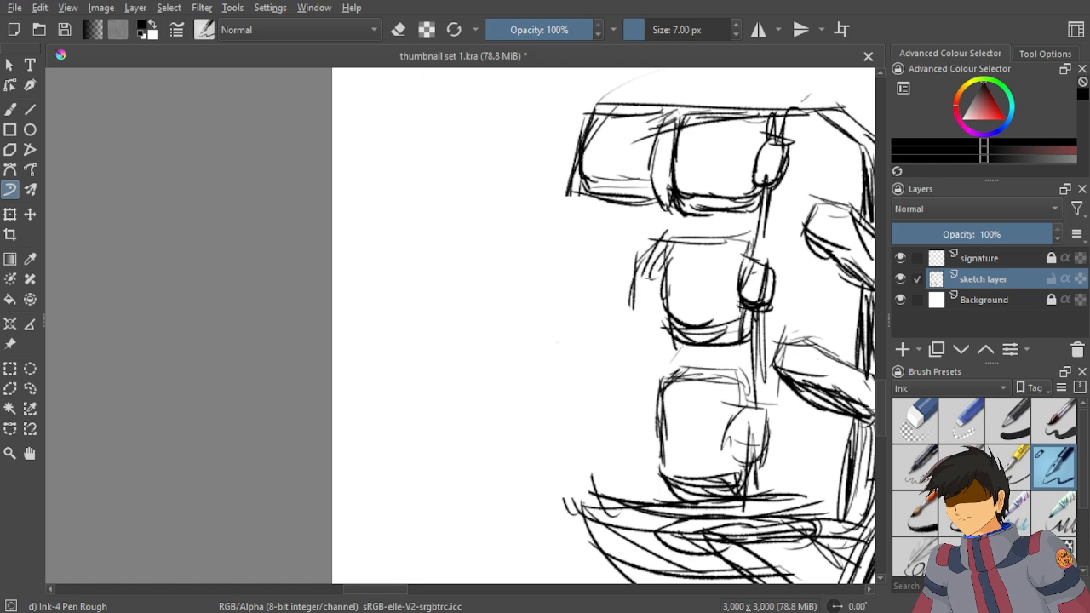
pyautogui.moveTo(662, 230); pyautogui.dragTo(658, 252)
pyautogui.moveTo(662, 247); pyautogui.dragTo(646, 337)
pyautogui.moveTo(661, 275); pyautogui.dragTo(654, 354)
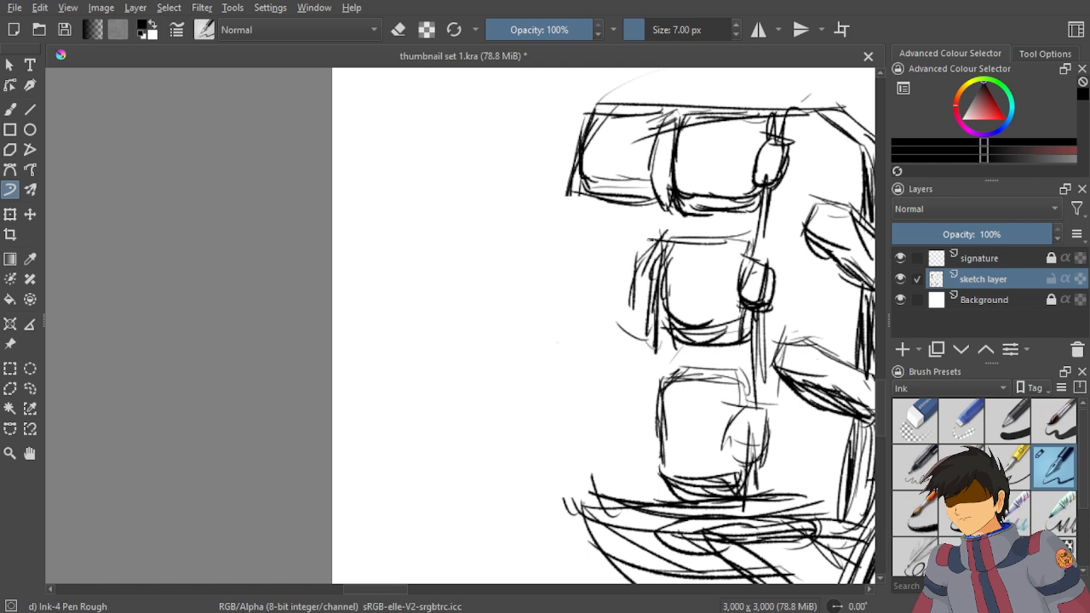
# Complete the second-column middle hatch with an upper edge, a rounded outer side and a double-lined lower lip.
pyautogui.moveTo(578, 232)
pyautogui.mouseDown()
pyautogui.moveTo(669, 238)
pyautogui.moveTo(606, 229)
pyautogui.mouseUp()
pyautogui.moveTo(579, 225); pyautogui.dragTo(562, 286)
pyautogui.moveTo(578, 225); pyautogui.dragTo(560, 299)
pyautogui.moveTo(567, 257)
pyautogui.mouseDown()
pyautogui.moveTo(562, 313)
pyautogui.moveTo(587, 356)
pyautogui.moveTo(665, 352)
pyautogui.mouseUp()
pyautogui.moveTo(579, 334); pyautogui.dragTo(644, 329)
pyautogui.moveTo(571, 325); pyautogui.dragTo(647, 319)
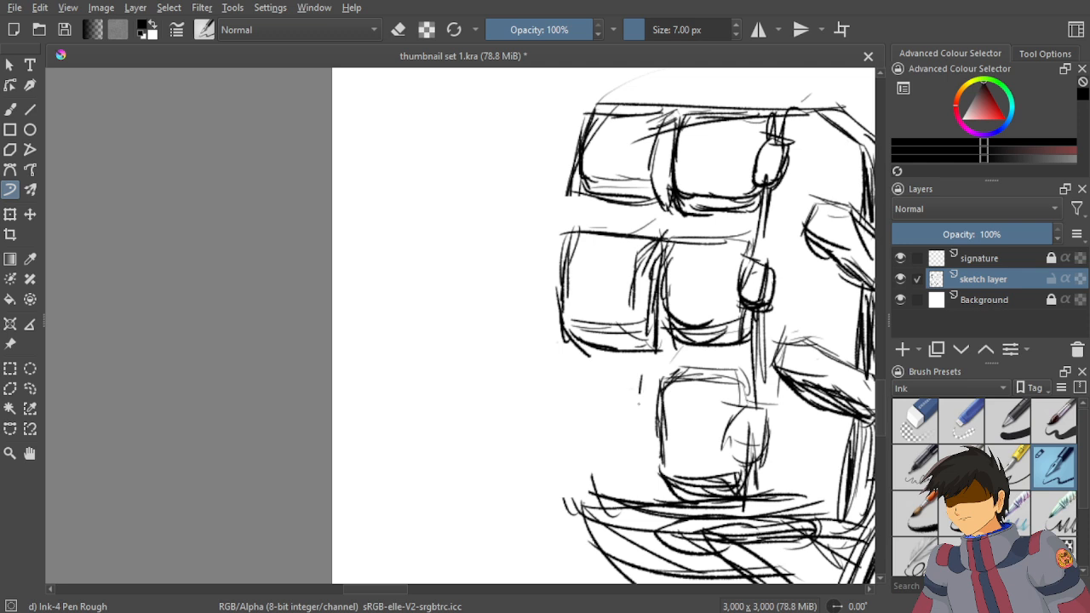
# Rough in the second-column bottom hatch with its inner side edge, upper edge and outer side edge.
pyautogui.moveTo(640, 383); pyautogui.dragTo(639, 451)
pyautogui.moveTo(641, 413)
pyautogui.mouseDown()
pyautogui.moveTo(639, 487)
pyautogui.moveTo(653, 503)
pyautogui.mouseUp()
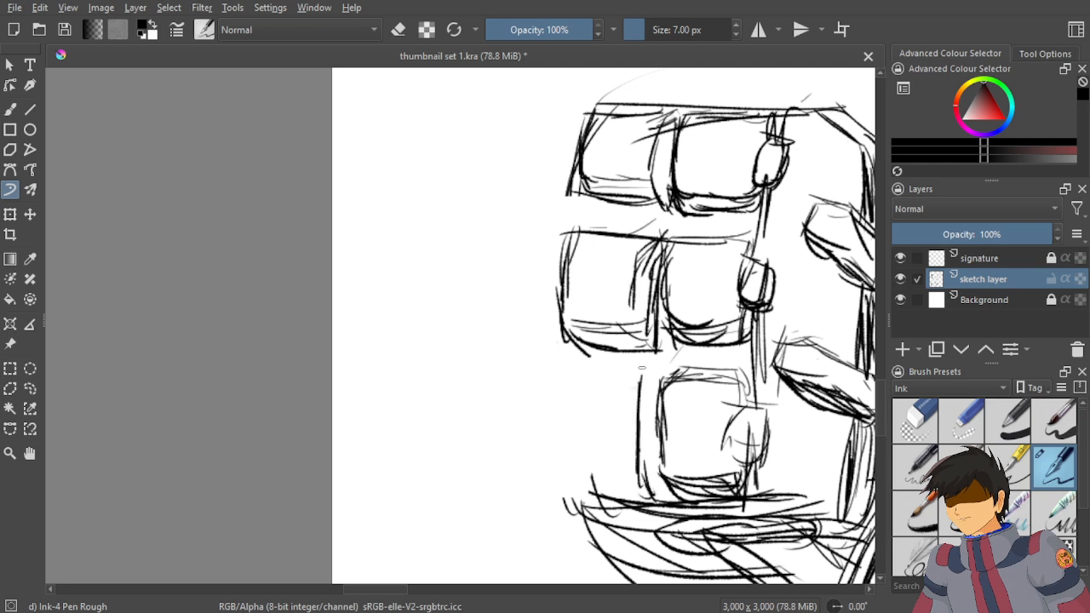
pyautogui.moveTo(647, 377)
pyautogui.mouseDown()
pyautogui.moveTo(572, 379)
pyautogui.moveTo(562, 414)
pyautogui.mouseUp()
pyautogui.moveTo(564, 377); pyautogui.dragTo(567, 452)
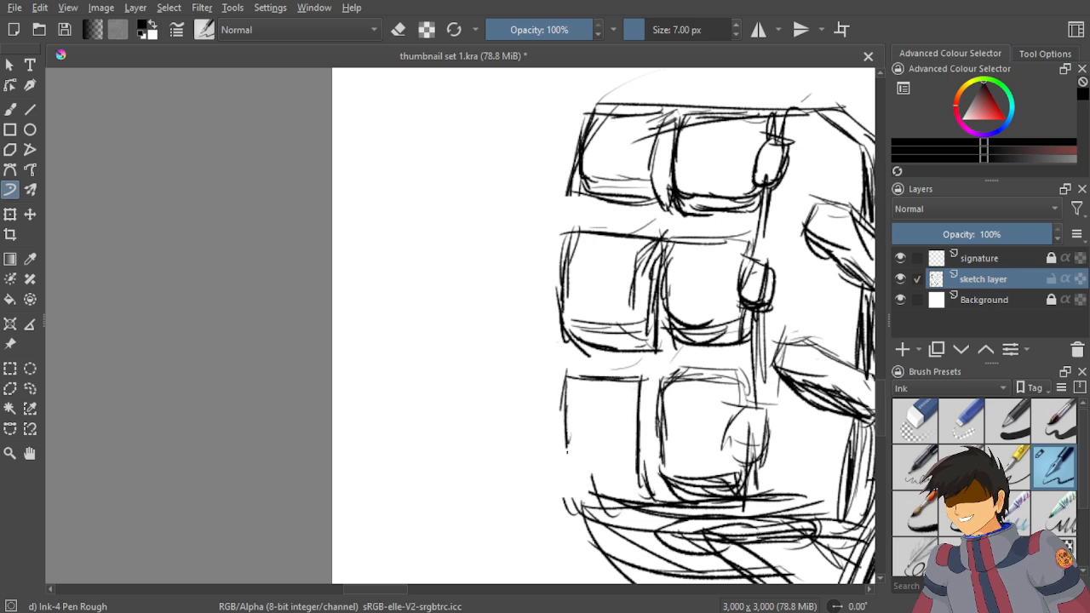
pyautogui.moveTo(564, 375); pyautogui.dragTo(553, 407)
pyautogui.moveTo(567, 377); pyautogui.dragTo(561, 414)
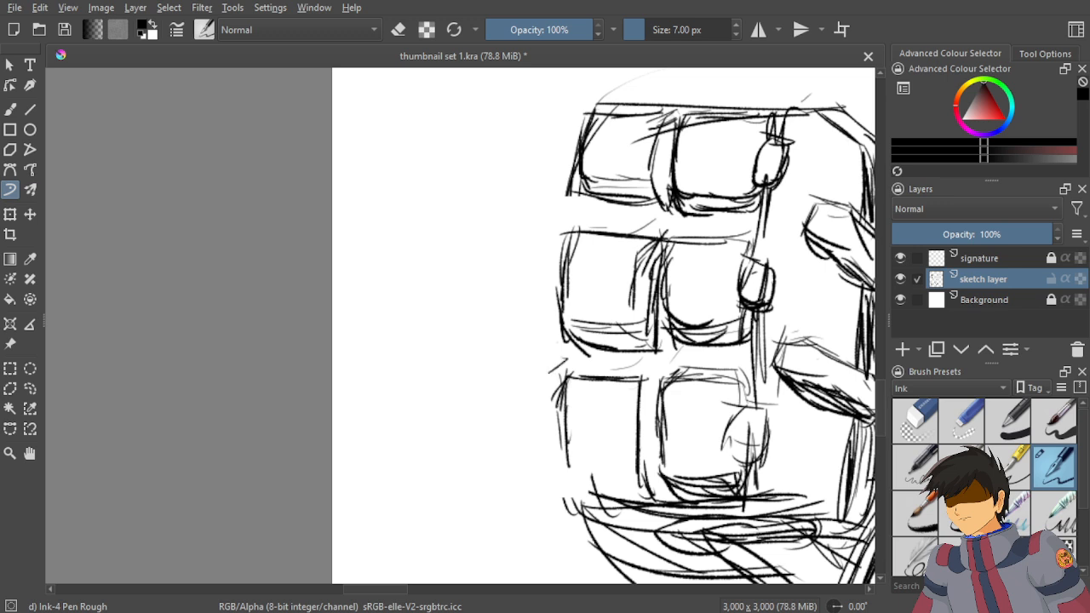
pyautogui.moveTo(639, 375)
pyautogui.mouseDown()
pyautogui.moveTo(584, 378)
pyautogui.moveTo(621, 390)
pyautogui.mouseUp()
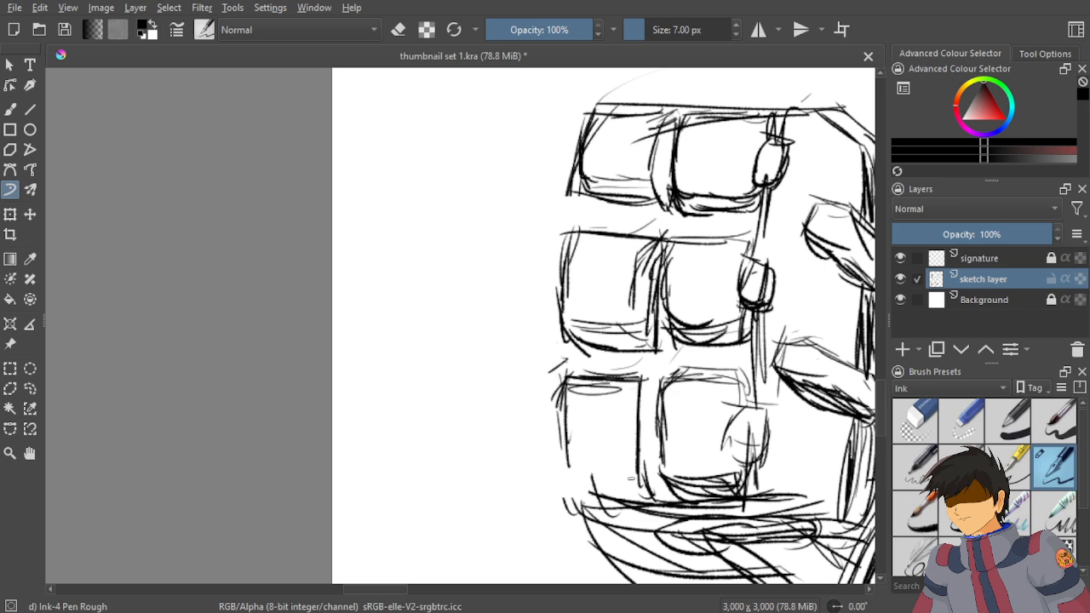
# Close the second-column bottom hatch with a layered lower lip and reinforce its inner side edge.
pyautogui.moveTo(643, 499); pyautogui.dragTo(576, 498)
pyautogui.moveTo(634, 487); pyautogui.dragTo(574, 491)
pyautogui.moveTo(558, 454)
pyautogui.mouseDown()
pyautogui.moveTo(603, 506)
pyautogui.moveTo(586, 480)
pyautogui.mouseUp()
pyautogui.moveTo(644, 480); pyautogui.dragTo(559, 476)
pyautogui.moveTo(629, 378)
pyautogui.mouseDown()
pyautogui.moveTo(629, 465)
pyautogui.moveTo(643, 468)
pyautogui.mouseUp()
pyautogui.moveTo(652, 393); pyautogui.dragTo(643, 490)
pyautogui.moveTo(622, 403); pyautogui.dragTo(623, 451)
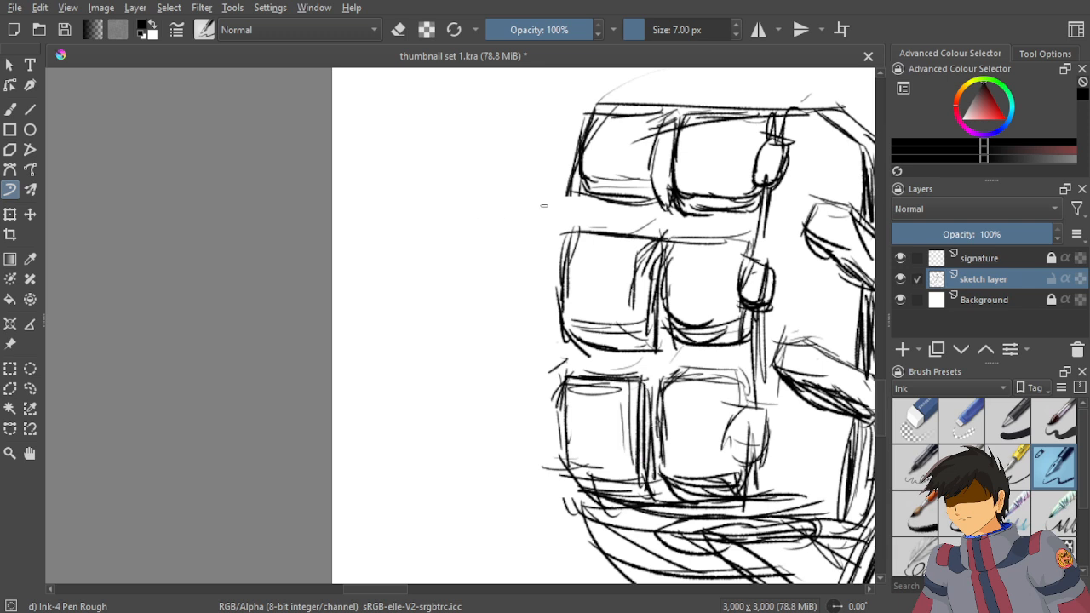
# Link the second-column hatches with short outline strokes along the pod's outer side, and save the document.
pyautogui.moveTo(571, 206); pyautogui.dragTo(575, 230)
pyautogui.moveTo(570, 346); pyautogui.dragTo(573, 387)
pyautogui.press('-')
pyautogui.press('-')
pyautogui.press('-')
pyautogui.hotkey('ctrl', 's')
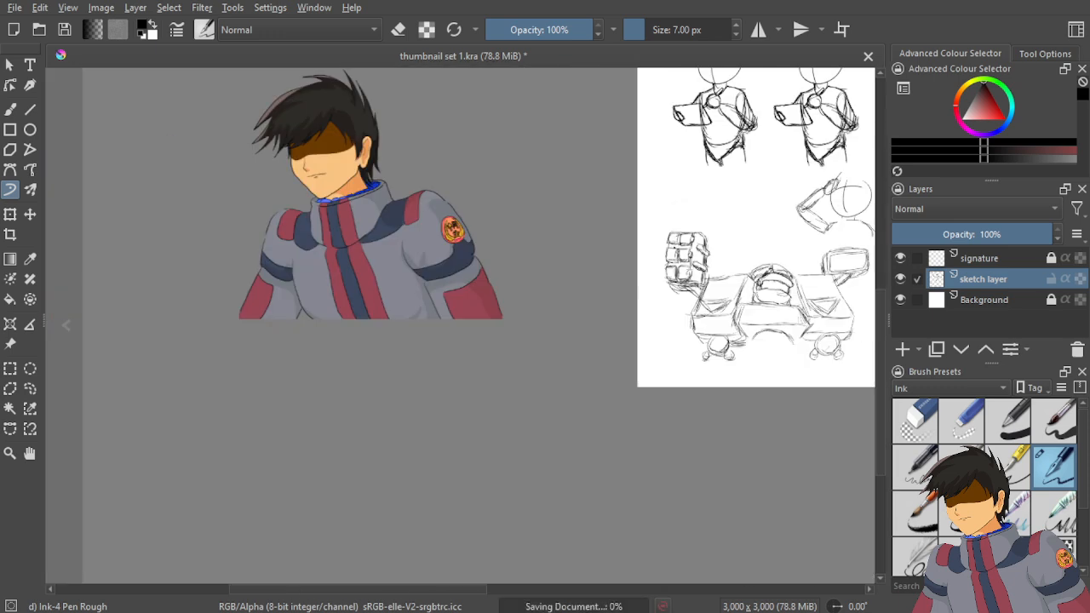
# Examine how the shoulder and upper arm sit beneath the missile pod in the tan mech reference.
pyautogui.press('-')
pyautogui.press('-')
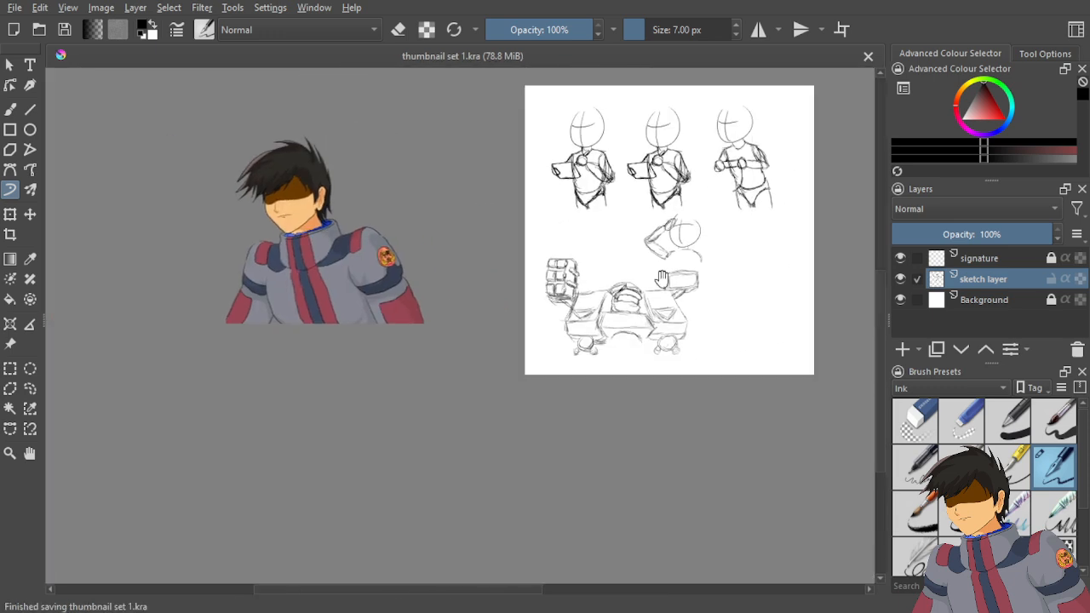
pyautogui.moveTo(662, 280)
pyautogui.mouseDown()
pyautogui.moveTo(473, 286)
pyautogui.moveTo(559, 271)
pyautogui.mouseUp()
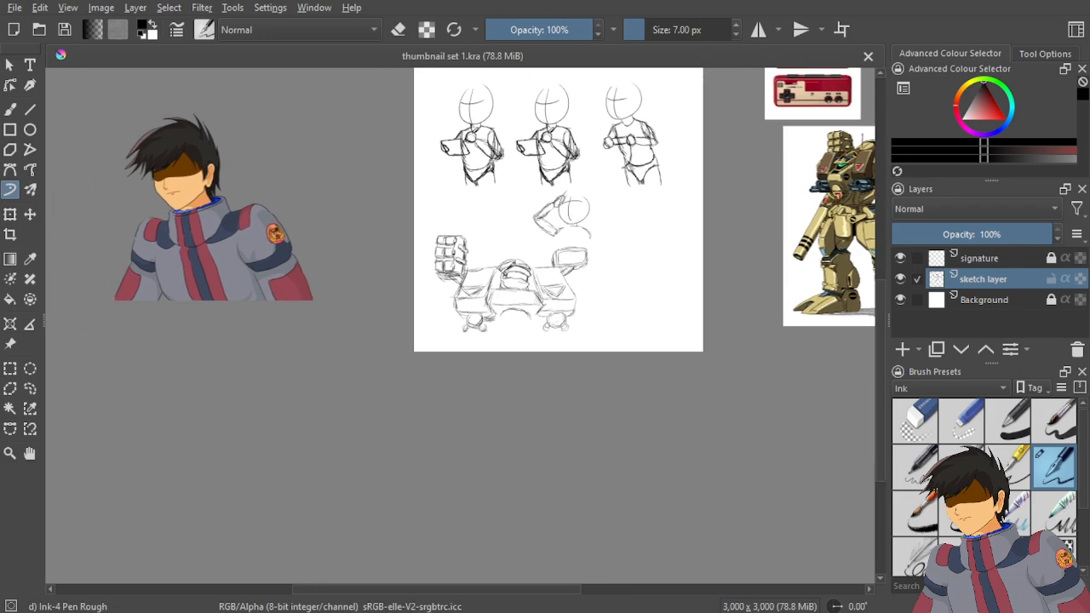
pyautogui.moveTo(664, 292); pyautogui.dragTo(495, 307)
pyautogui.scroll(3, 633, 167)
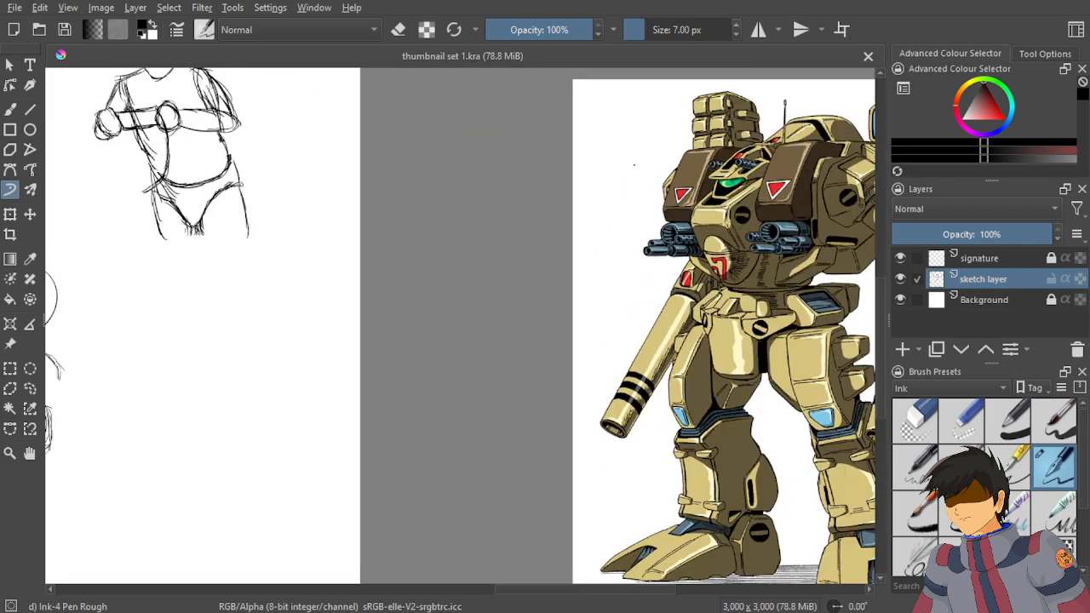
pyautogui.scroll(-2, 633, 165)
pyautogui.scroll(3, 711, 165)
pyautogui.scroll(-3, 711, 166)
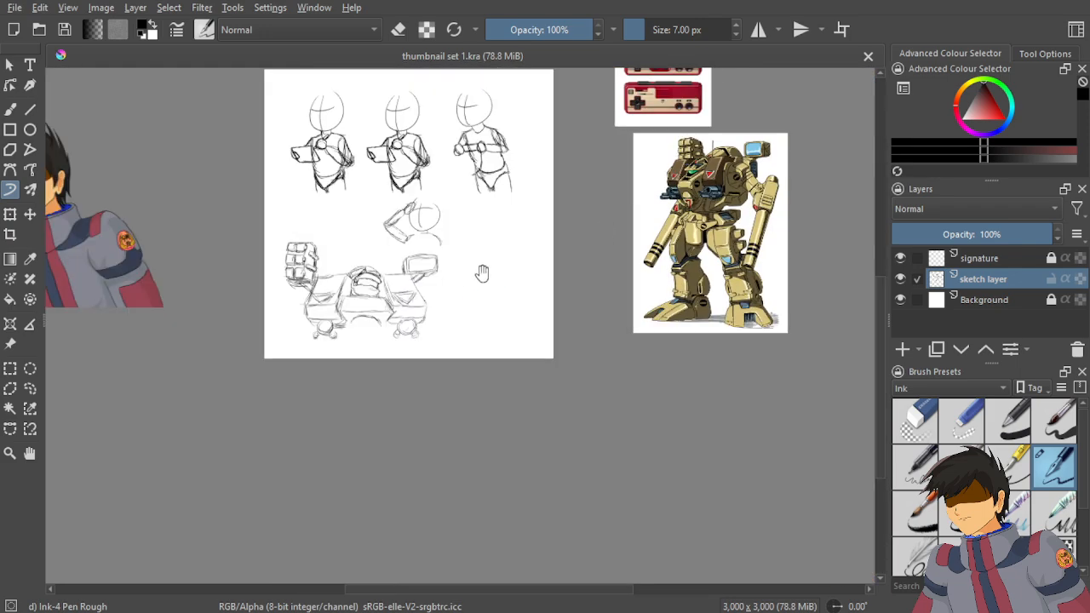
pyautogui.scroll(5, 346, 268)
pyautogui.scroll(1, 346, 268)
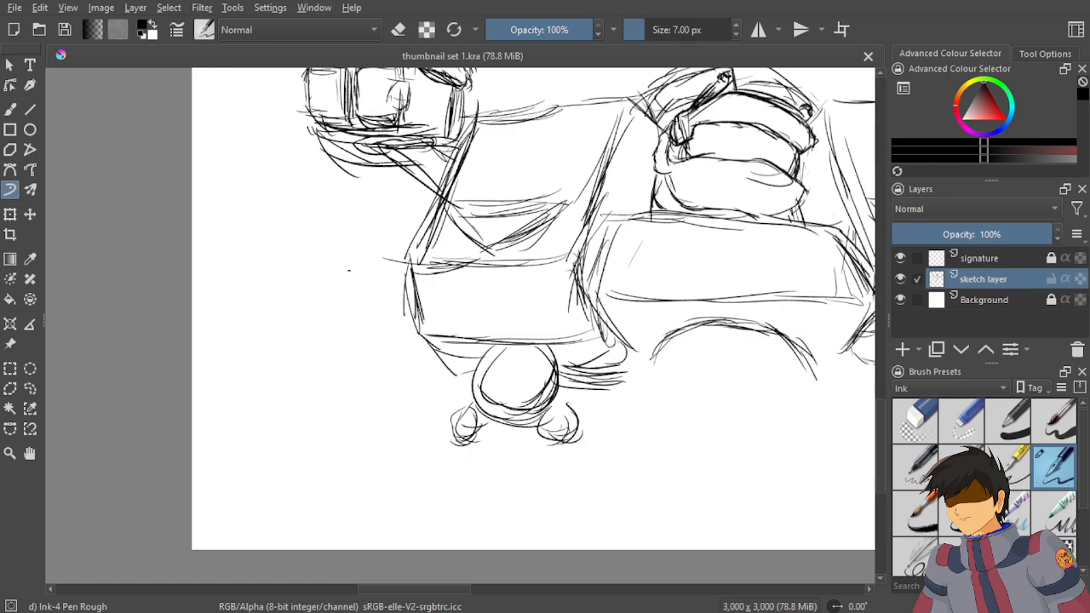
# Sketch the bulging outer contour of the arm block behind the shoulder block beneath the missile pod.
pyautogui.moveTo(451, 163)
pyautogui.mouseDown()
pyautogui.moveTo(381, 204)
pyautogui.moveTo(361, 238)
pyautogui.mouseUp()
pyautogui.moveTo(410, 198)
pyautogui.mouseDown()
pyautogui.moveTo(342, 245)
pyautogui.moveTo(344, 265)
pyautogui.mouseUp()
pyautogui.moveTo(363, 222); pyautogui.dragTo(341, 307)
pyautogui.moveTo(372, 263); pyautogui.dragTo(341, 321)
pyautogui.moveTo(347, 286)
pyautogui.mouseDown()
pyautogui.moveTo(410, 345)
pyautogui.moveTo(421, 342)
pyautogui.mouseUp()
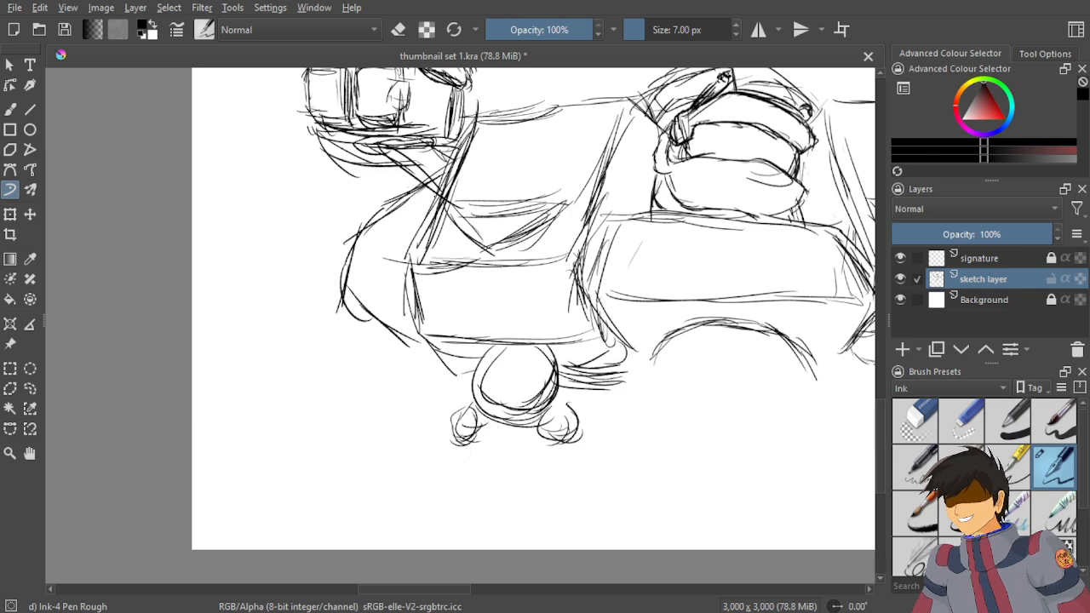
# Check the arm in the reference, then add the arm block's upper edge, inner contour line and a small joint curve.
pyautogui.scroll(-3, 460, 323)
pyautogui.moveTo(544, 273); pyautogui.dragTo(317, 334)
pyautogui.scroll(-4, 342, 233)
pyautogui.scroll(4, 509, 183)
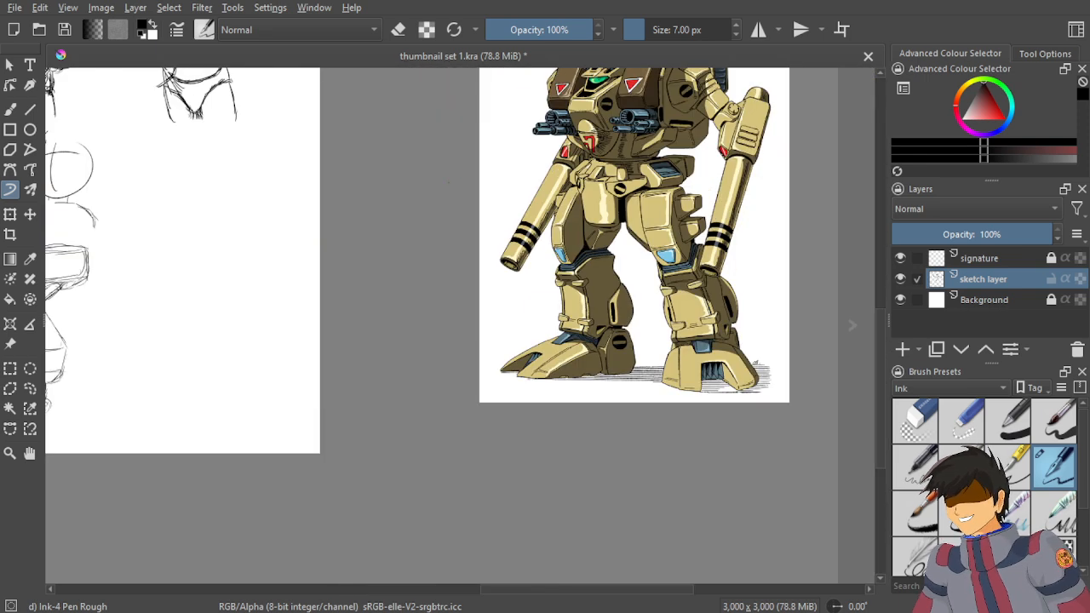
pyautogui.moveTo(370, 270); pyautogui.dragTo(959, 209)
pyautogui.scroll(5, 352, 281)
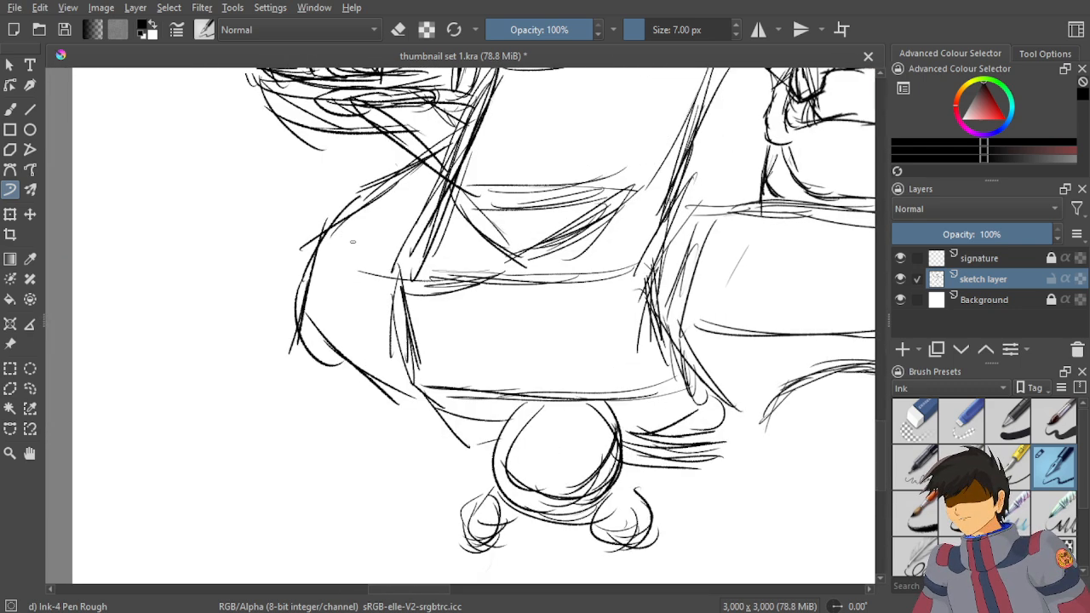
pyautogui.moveTo(345, 221); pyautogui.dragTo(410, 243)
pyautogui.moveTo(349, 226)
pyautogui.mouseDown()
pyautogui.moveTo(318, 298)
pyautogui.moveTo(406, 380)
pyautogui.mouseUp()
pyautogui.moveTo(393, 271); pyautogui.dragTo(376, 321)
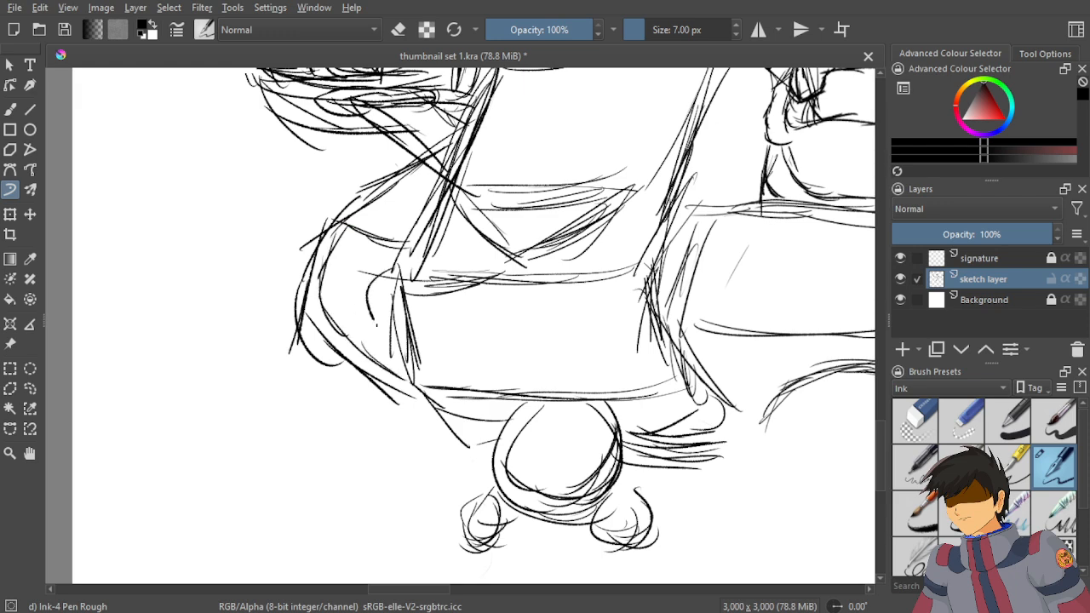
# Compare the arm block's joint detail in the tan mech reference with the sketch.
pyautogui.scroll(-5, 394, 277)
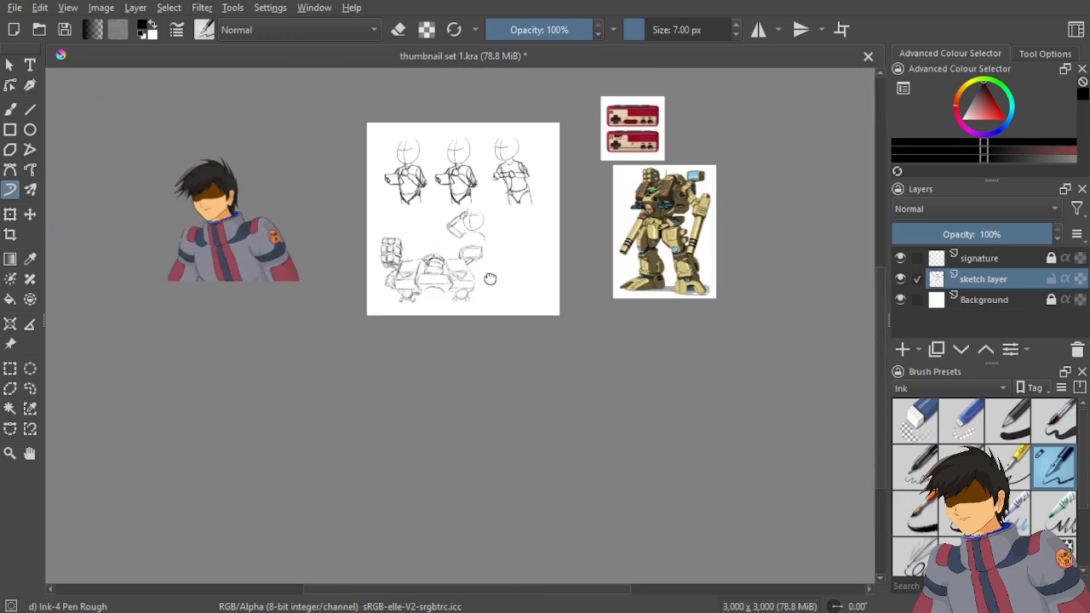
pyautogui.moveTo(639, 210); pyautogui.dragTo(447, 213)
pyautogui.scroll(5, 447, 213)
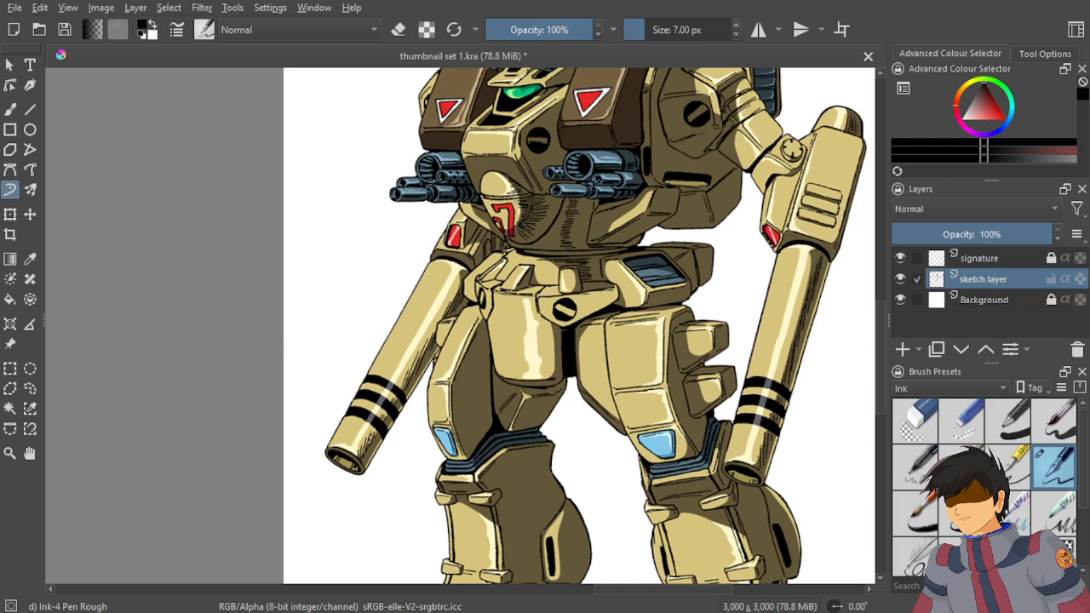
pyautogui.scroll(-5, 579, 324)
pyautogui.moveTo(383, 255); pyautogui.dragTo(749, 232)
pyautogui.scroll(5, 588, 213)
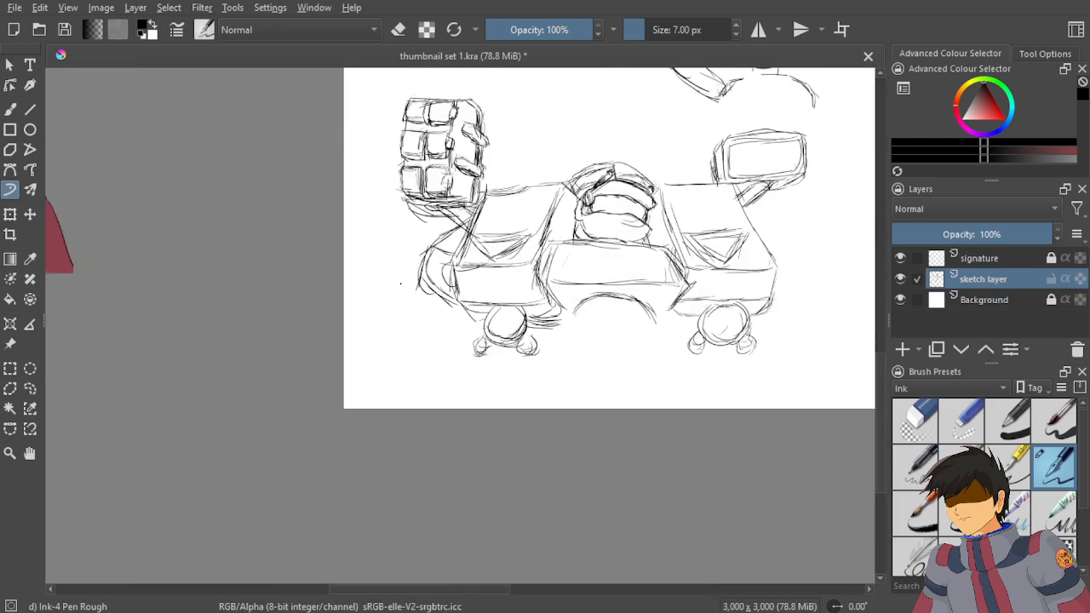
pyautogui.scroll(3, 396, 252)
pyautogui.scroll(3, 514, 241)
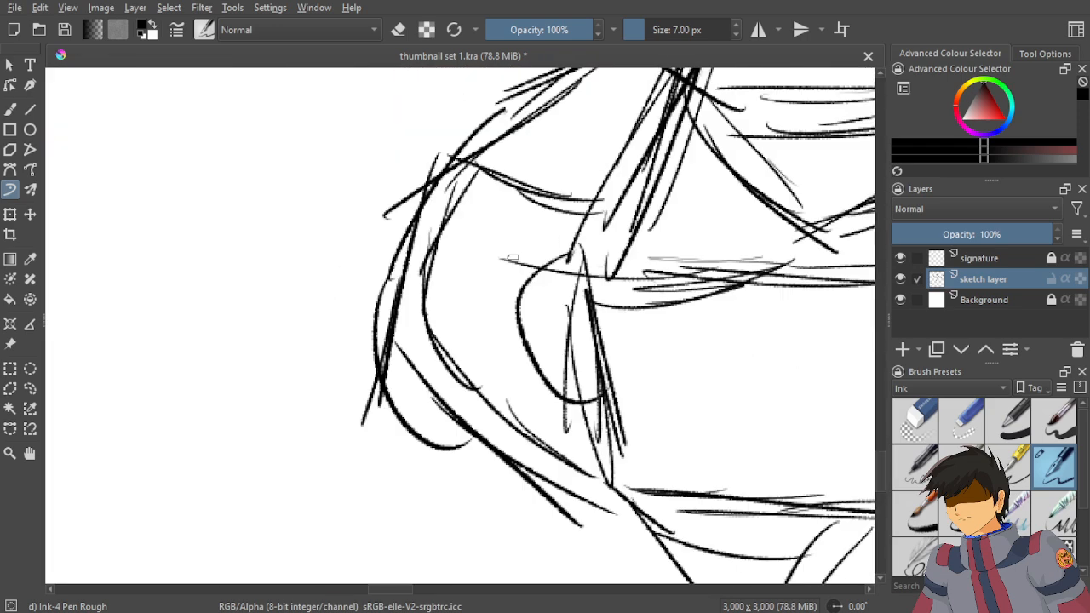
# Redraw the arm block's round joint against the shoulder block and add a slanted slot inside it.
pyautogui.scroll(2, 514, 241)
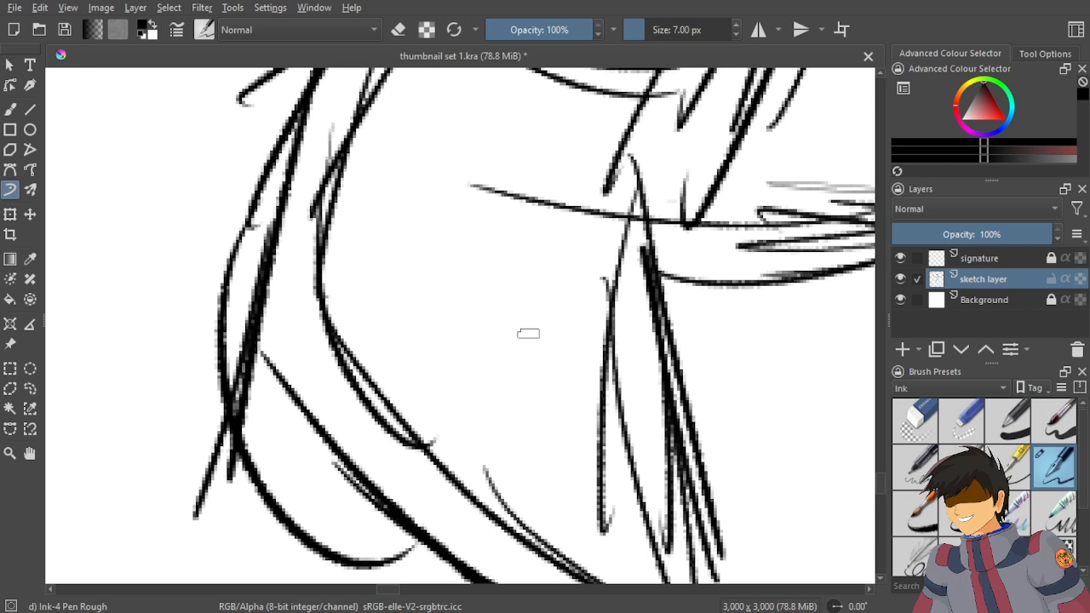
pyautogui.moveTo(601, 143); pyautogui.dragTo(616, 422)
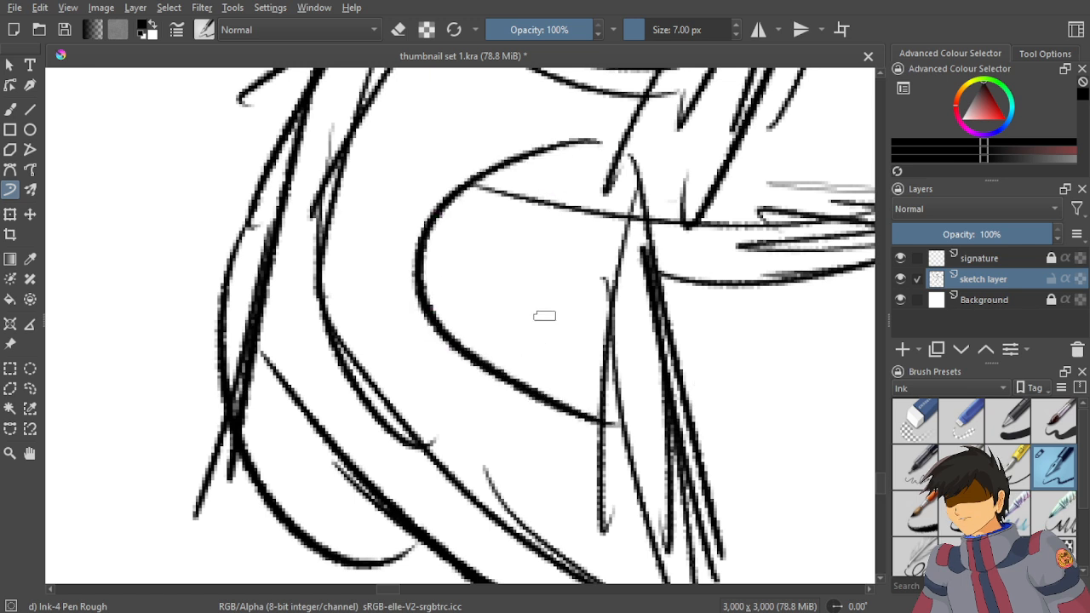
pyautogui.hotkey('ctrl', 'z')
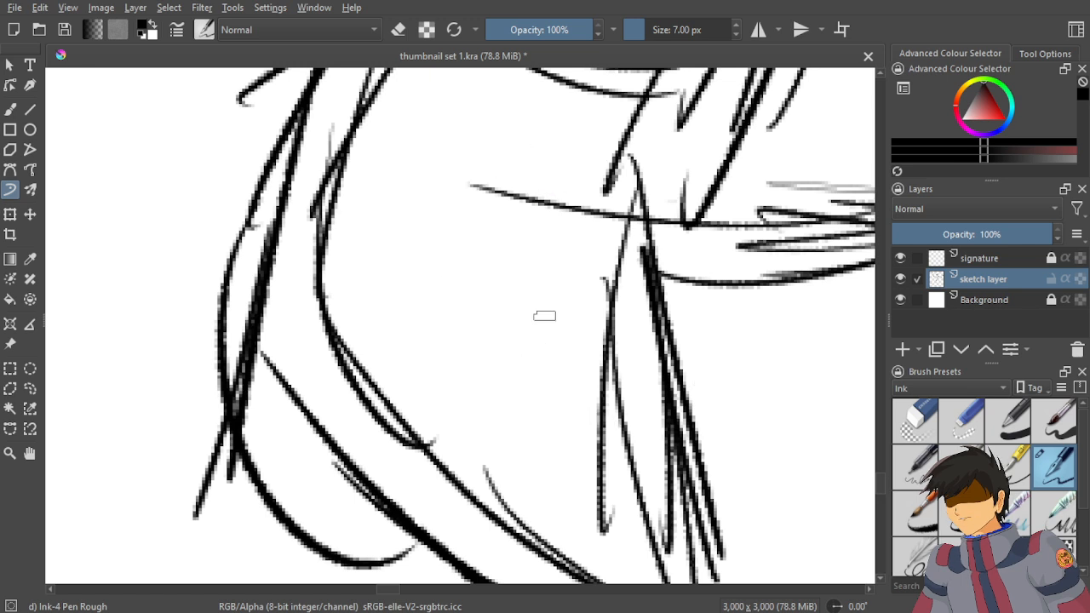
pyautogui.moveTo(593, 159)
pyautogui.mouseDown()
pyautogui.moveTo(497, 375)
pyautogui.moveTo(614, 441)
pyautogui.mouseUp()
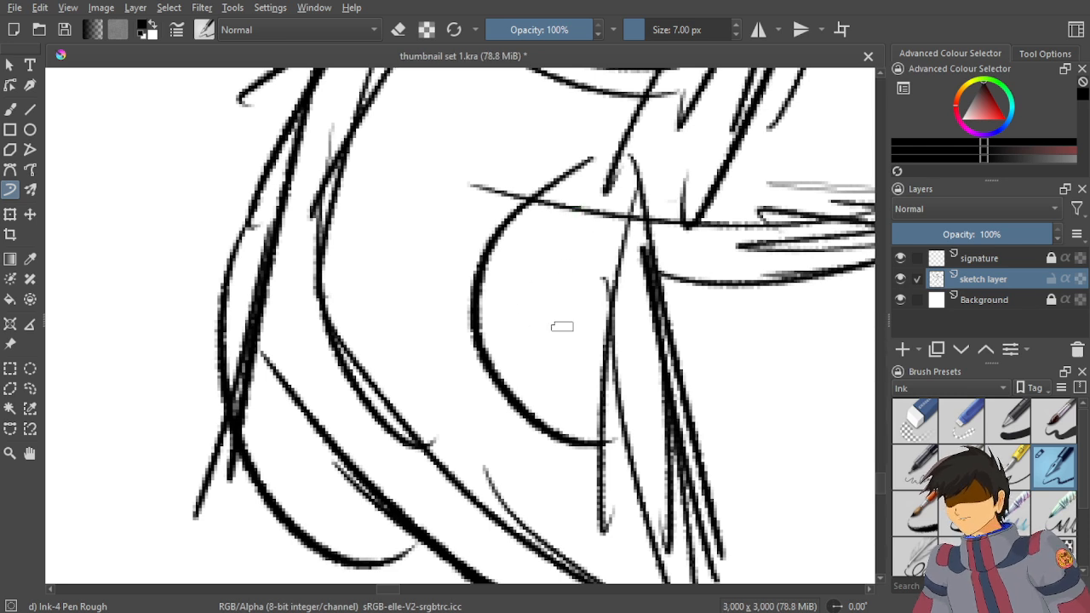
pyautogui.moveTo(521, 359)
pyautogui.mouseDown()
pyautogui.moveTo(616, 269)
pyautogui.moveTo(530, 337)
pyautogui.moveTo(616, 226)
pyautogui.moveTo(516, 364)
pyautogui.moveTo(554, 399)
pyautogui.moveTo(540, 395)
pyautogui.moveTo(627, 339)
pyautogui.mouseUp()
pyautogui.moveTo(588, 375); pyautogui.dragTo(629, 294)
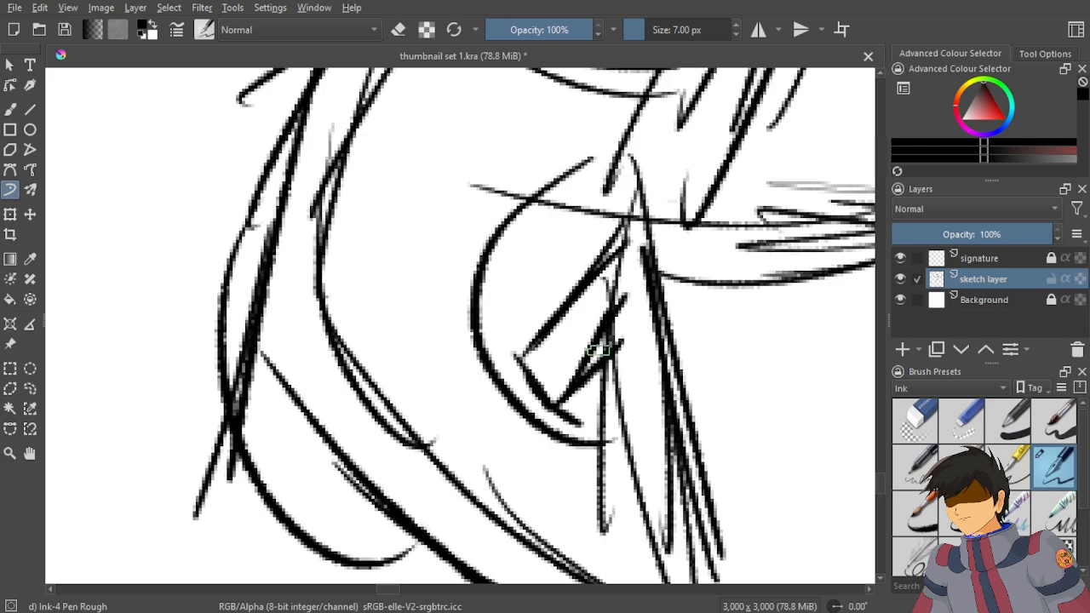
# Review the reference mech's arms and lower body against the overall thumbnail sketch.
pyautogui.scroll(-6, 598, 348)
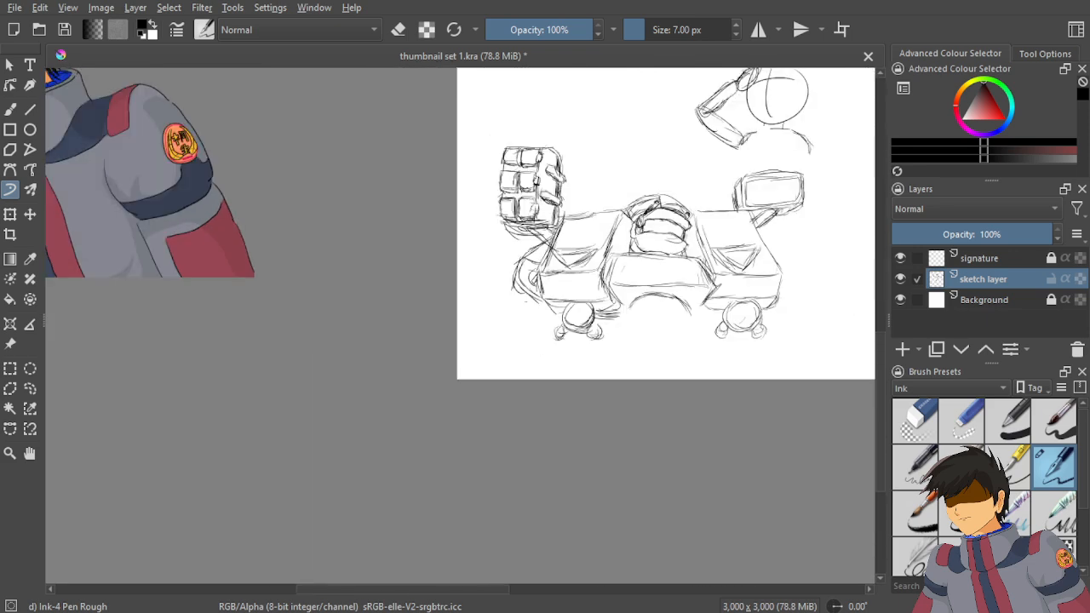
pyautogui.scroll(1, 572, 294)
pyautogui.scroll(-3, 579, 302)
pyautogui.moveTo(602, 305); pyautogui.dragTo(123, 329)
pyautogui.scroll(2, 364, 241)
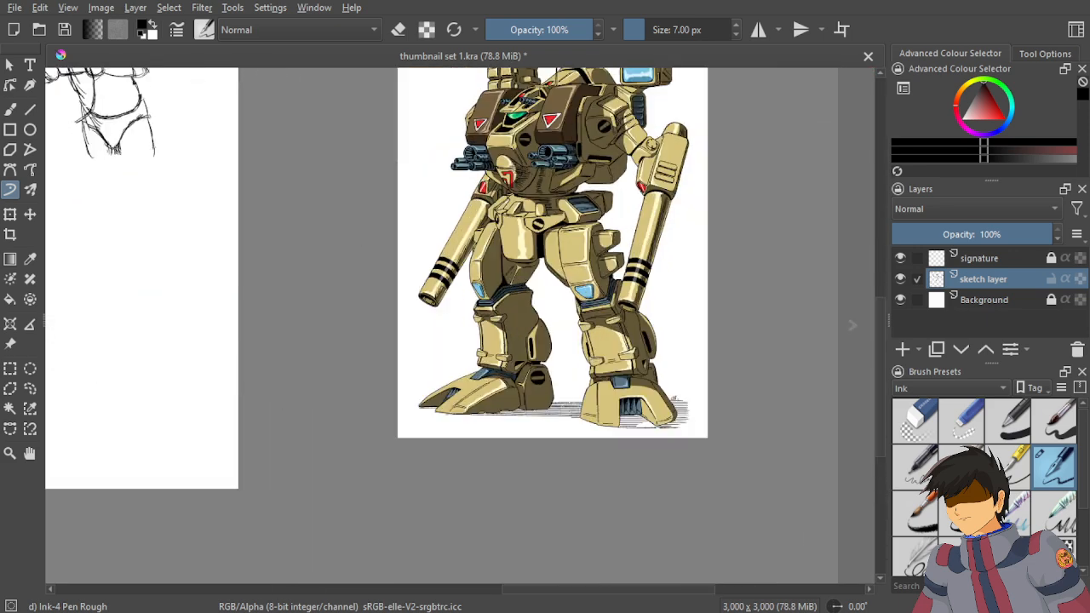
pyautogui.scroll(-3, 553, 255)
pyautogui.scroll(5, 723, 171)
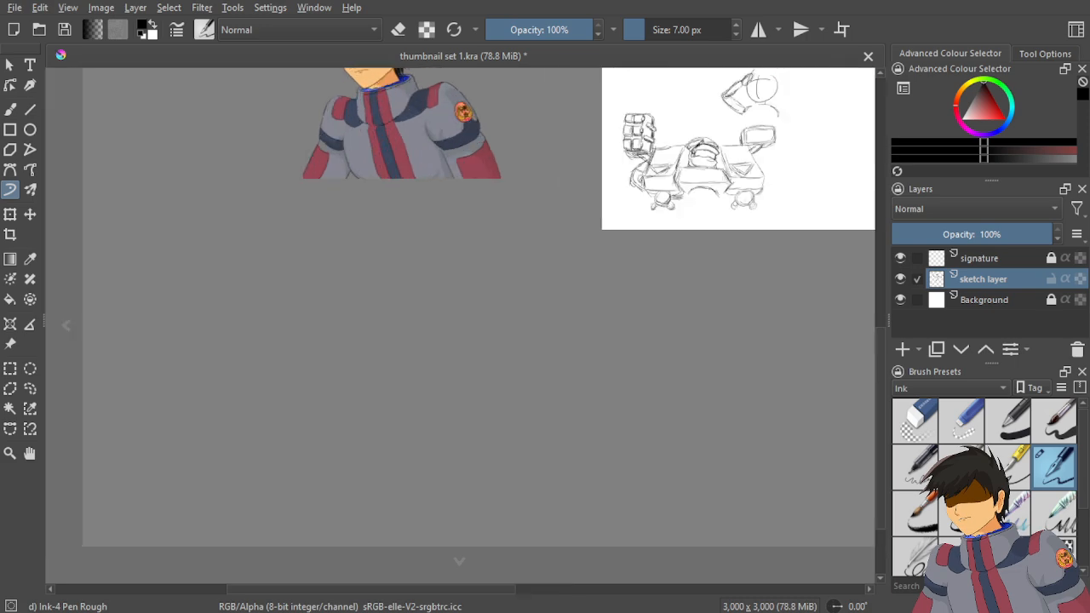
# Sketch a lower arm segment with curved bands beneath the arm block on the missile-pod side of the mech.
pyautogui.moveTo(553, 246); pyautogui.dragTo(264, 247)
pyautogui.scroll(2, 493, 298)
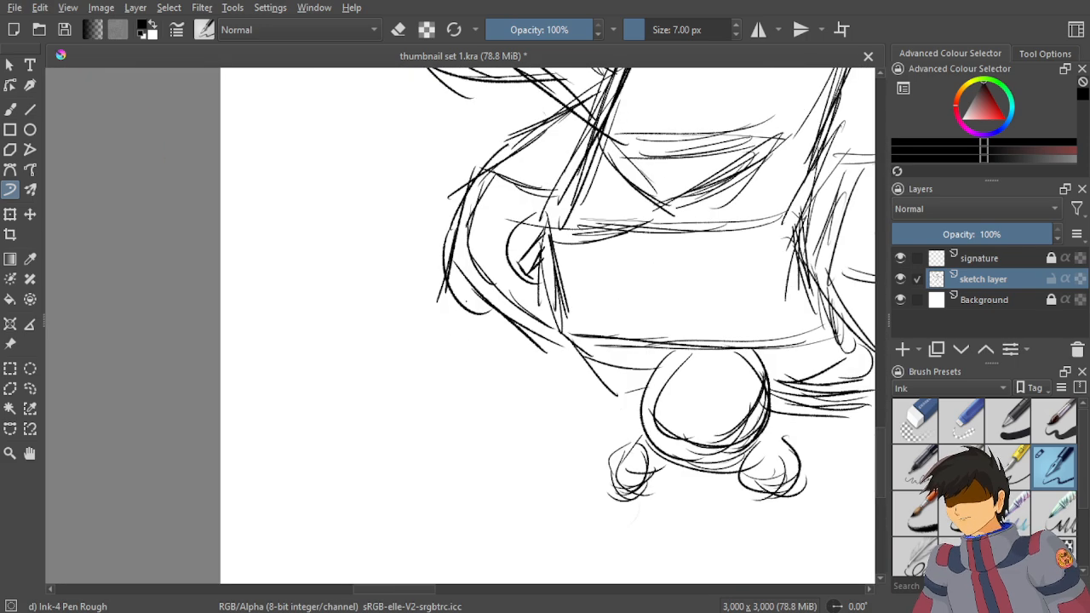
pyautogui.moveTo(458, 296)
pyautogui.mouseDown()
pyautogui.moveTo(422, 392)
pyautogui.moveTo(535, 424)
pyautogui.moveTo(566, 368)
pyautogui.mouseUp()
pyautogui.moveTo(453, 317); pyautogui.dragTo(498, 379)
pyautogui.moveTo(446, 337)
pyautogui.mouseDown()
pyautogui.moveTo(495, 360)
pyautogui.moveTo(479, 383)
pyautogui.moveTo(555, 422)
pyautogui.mouseUp()
pyautogui.moveTo(470, 361); pyautogui.dragTo(528, 400)
pyautogui.moveTo(455, 301); pyautogui.dragTo(548, 388)
pyautogui.moveTo(473, 330); pyautogui.dragTo(552, 383)
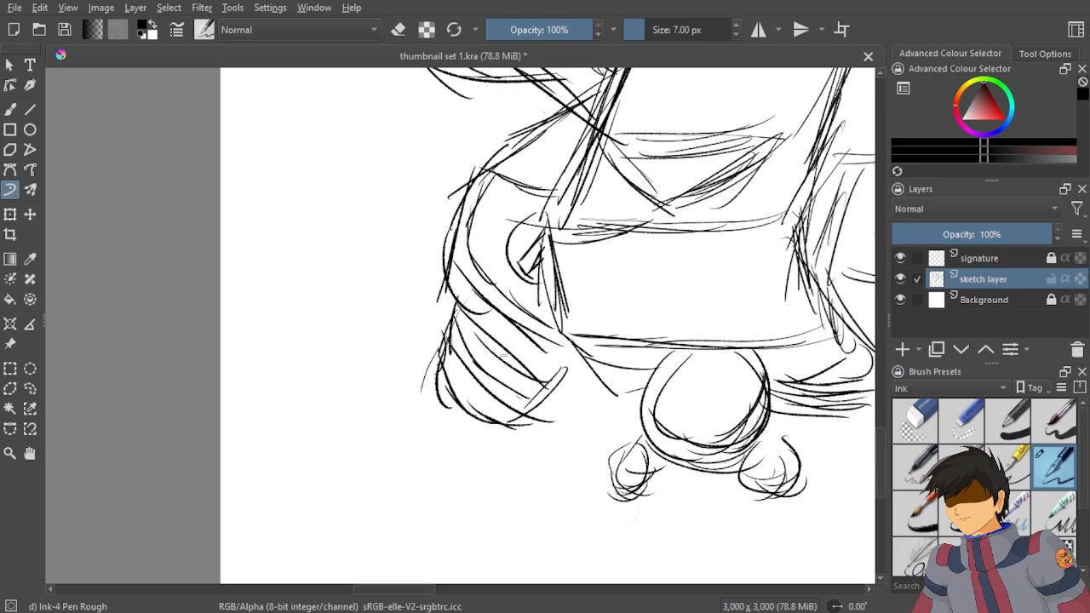
pyautogui.scroll(-4, 492, 338)
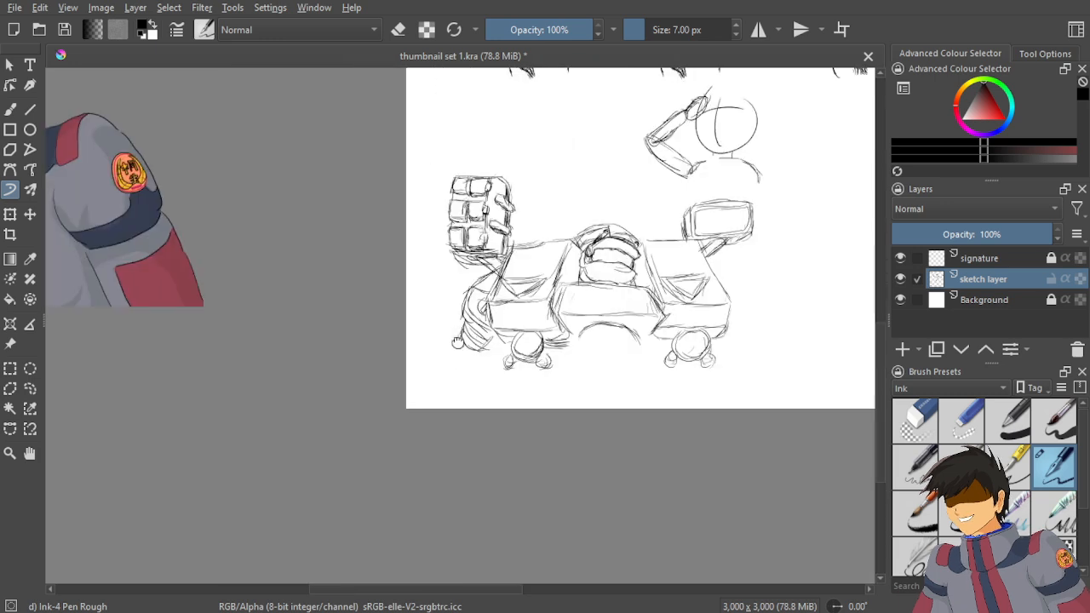
pyautogui.scroll(5, 491, 292)
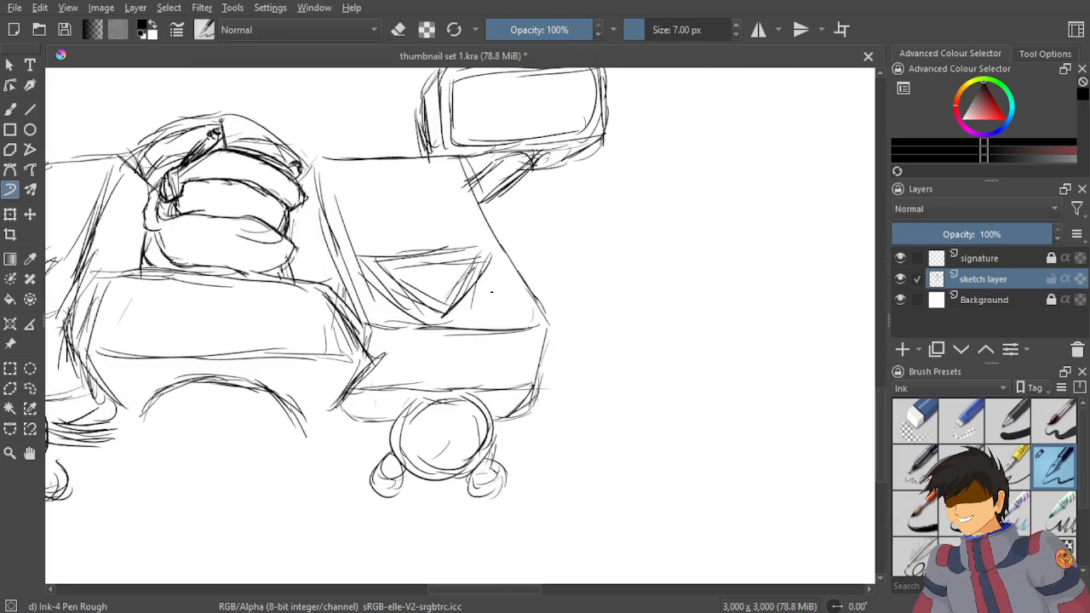
pyautogui.scroll(-3, 491, 292)
pyautogui.scroll(2, 483, 290)
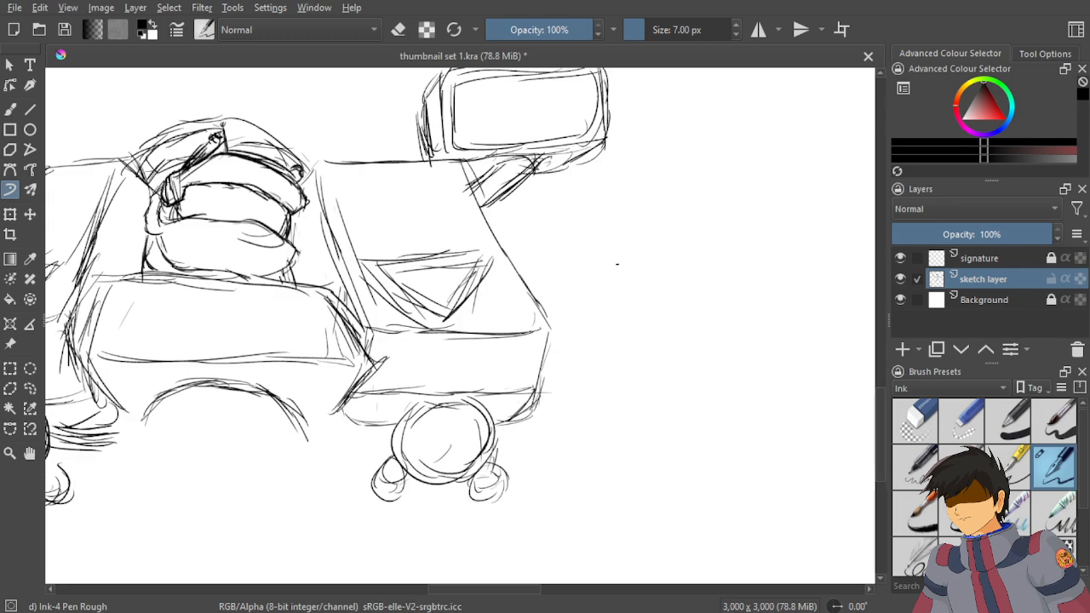
pyautogui.moveTo(497, 226)
pyautogui.mouseDown()
pyautogui.moveTo(585, 239)
pyautogui.moveTo(600, 259)
pyautogui.moveTo(601, 284)
pyautogui.moveTo(636, 333)
pyautogui.moveTo(577, 351)
pyautogui.mouseUp()
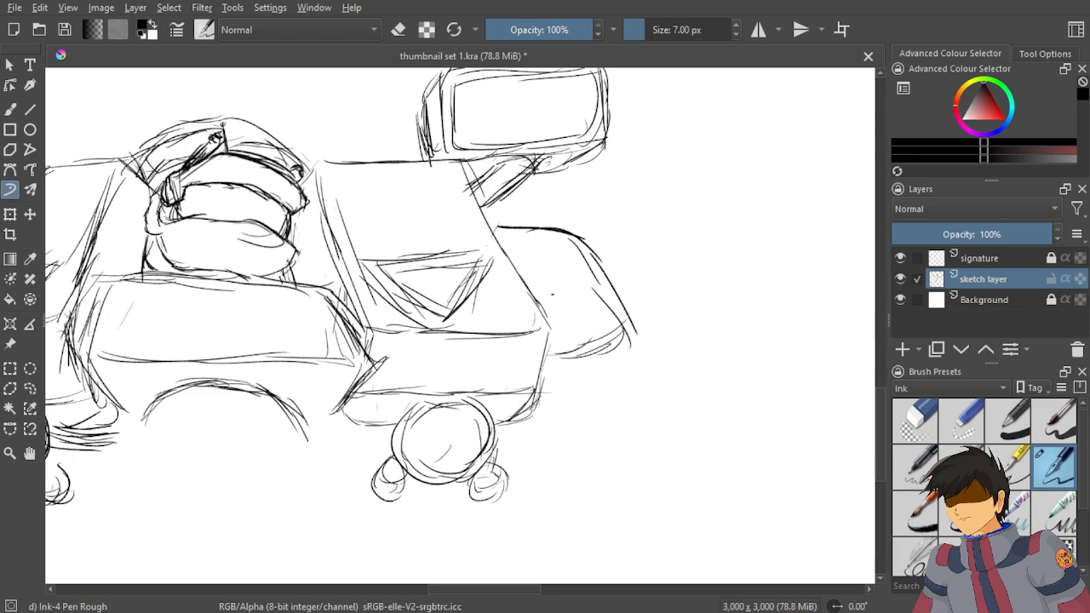
pyautogui.scroll(-3, 552, 294)
pyautogui.scroll(2, 583, 292)
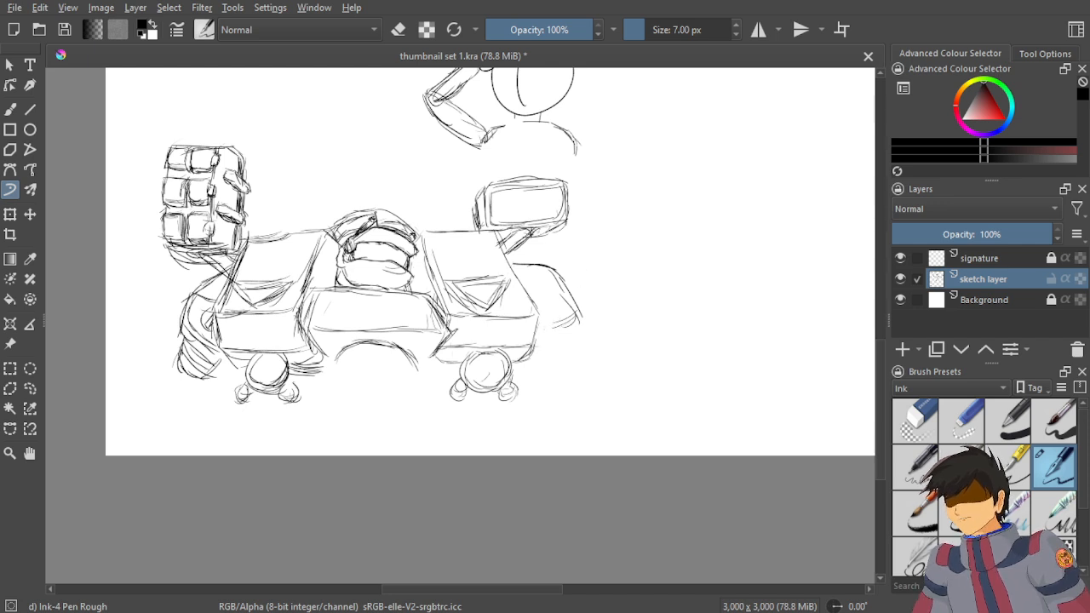
pyautogui.moveTo(563, 325)
pyautogui.mouseDown()
pyautogui.moveTo(584, 275)
pyautogui.moveTo(515, 265)
pyautogui.mouseUp()
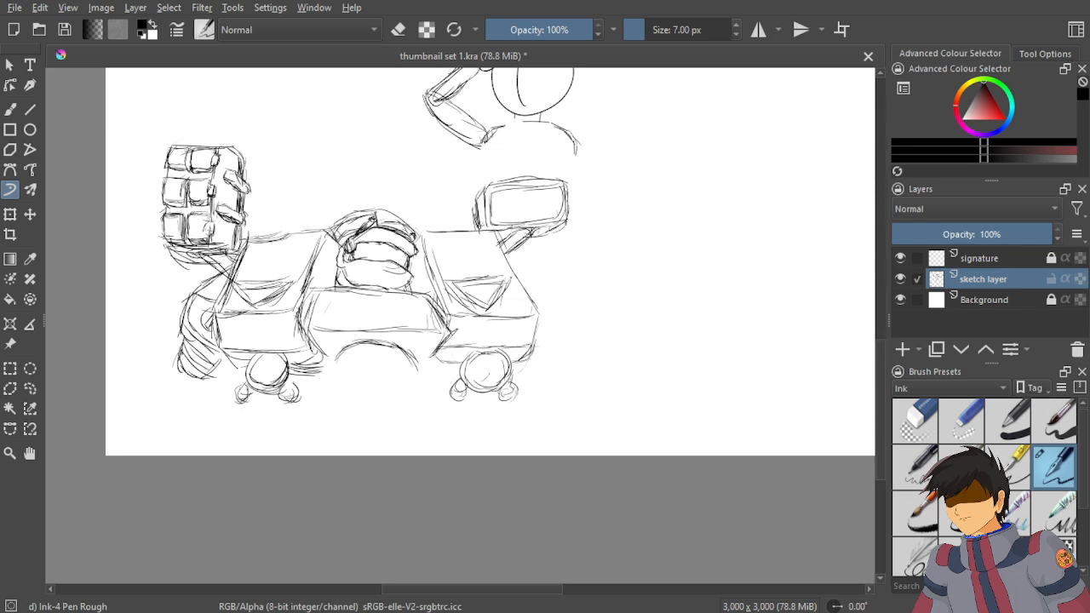
# Sketch the arm opposite the missile pod, with an angular upper block, a round joint and a rounded lower segment.
pyautogui.moveTo(513, 260); pyautogui.dragTo(558, 293)
pyautogui.moveTo(514, 264); pyautogui.dragTo(578, 305)
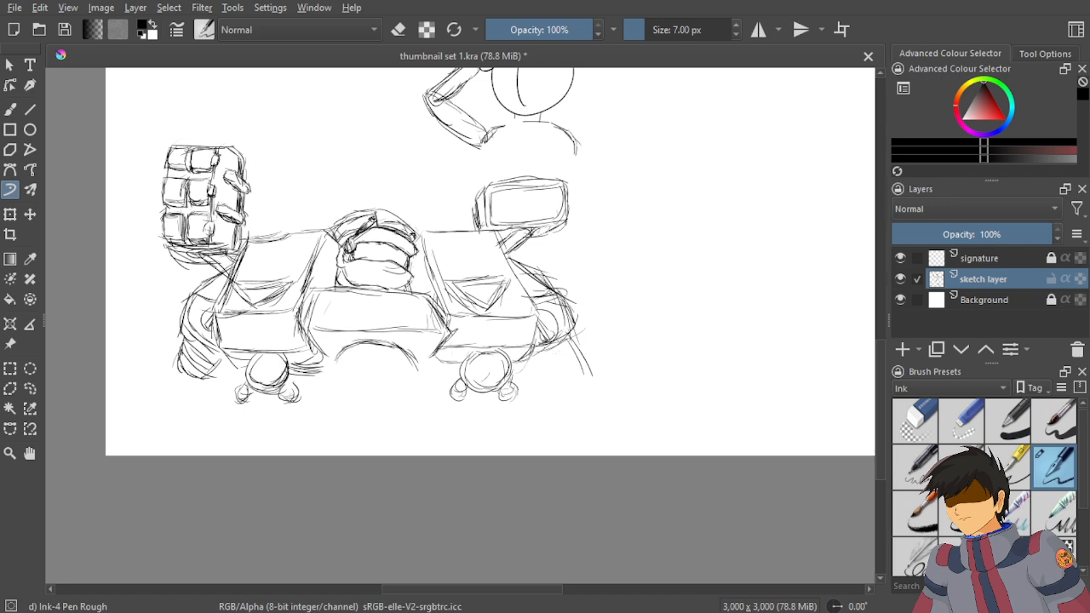
pyautogui.moveTo(543, 355)
pyautogui.mouseDown()
pyautogui.moveTo(561, 380)
pyautogui.moveTo(587, 376)
pyautogui.mouseUp()
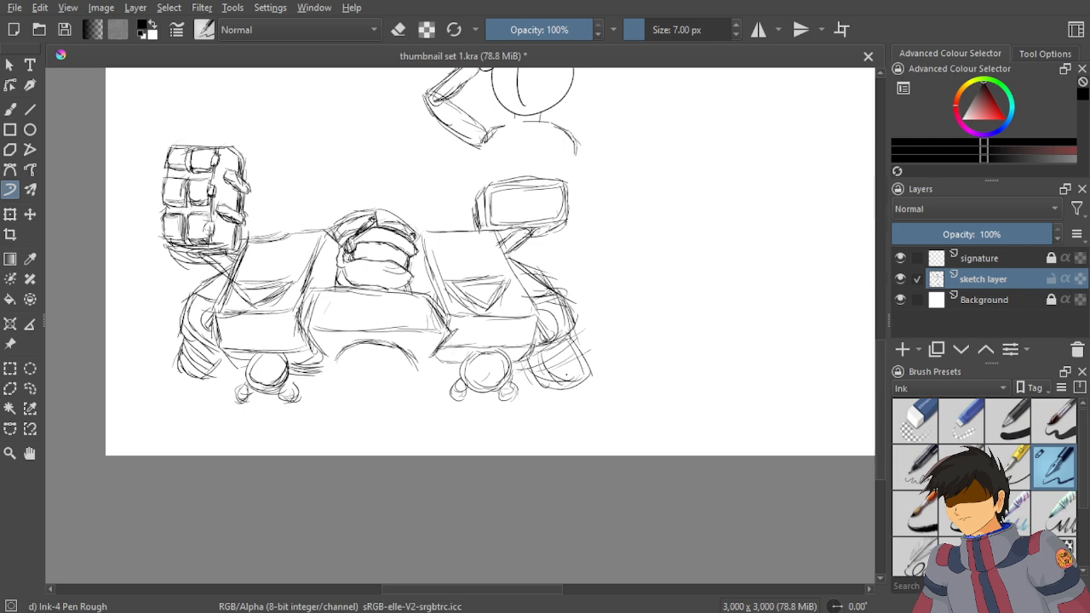
pyautogui.scroll(-5, 511, 256)
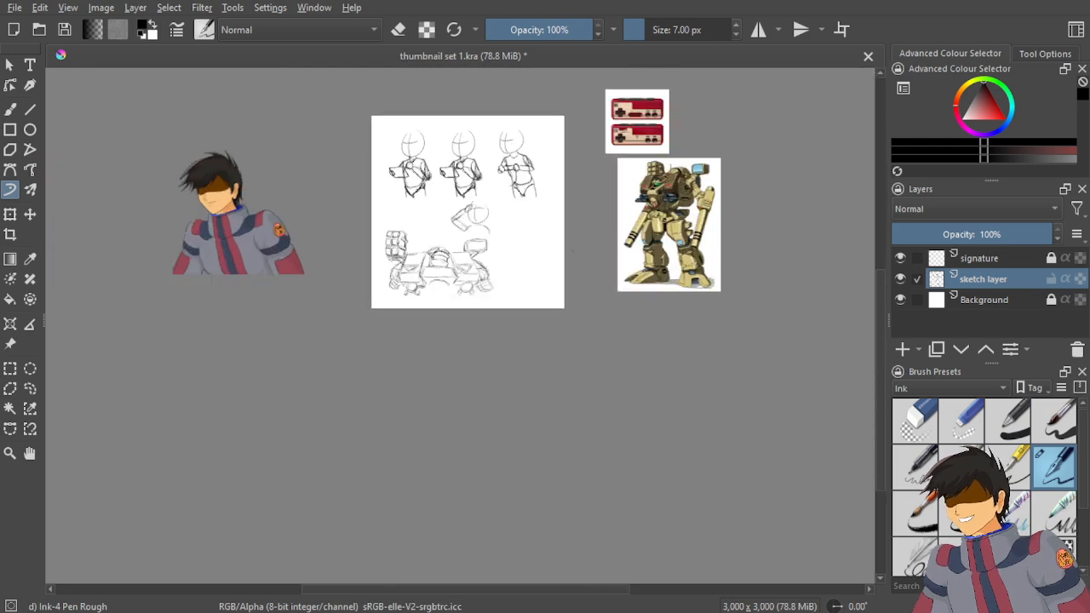
# Select the whole mech sketch with a freehand outline and narrow it horizontally about its centre.
pyautogui.scroll(1, 630, 213)
pyautogui.scroll(3, 247, 250)
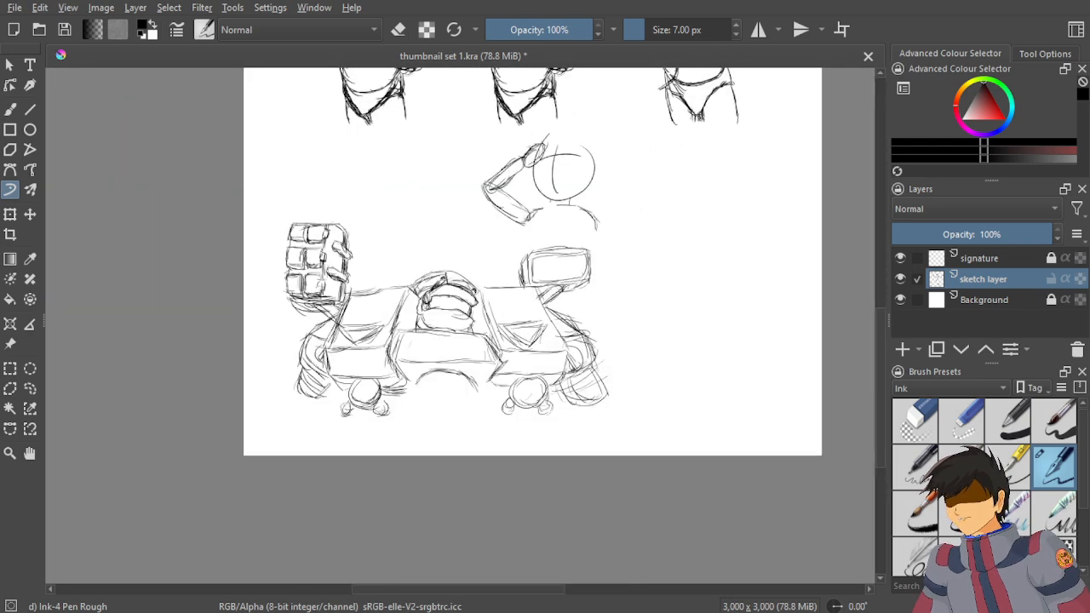
pyautogui.click(29, 388)
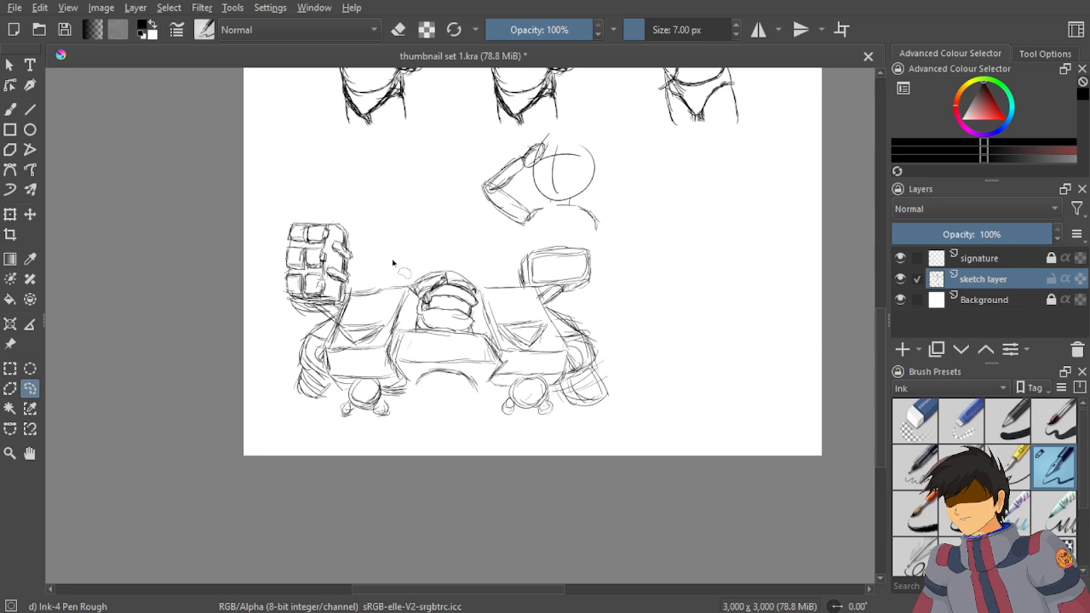
pyautogui.moveTo(395, 260)
pyautogui.mouseDown()
pyautogui.moveTo(341, 201)
pyautogui.moveTo(280, 241)
pyautogui.moveTo(283, 375)
pyautogui.moveTo(357, 432)
pyautogui.moveTo(573, 430)
pyautogui.moveTo(621, 351)
pyautogui.moveTo(599, 247)
pyautogui.moveTo(442, 256)
pyautogui.moveTo(197, 242)
pyautogui.mouseUp()
pyautogui.scroll(2, 147, 273)
pyautogui.scroll(1, 445, 183)
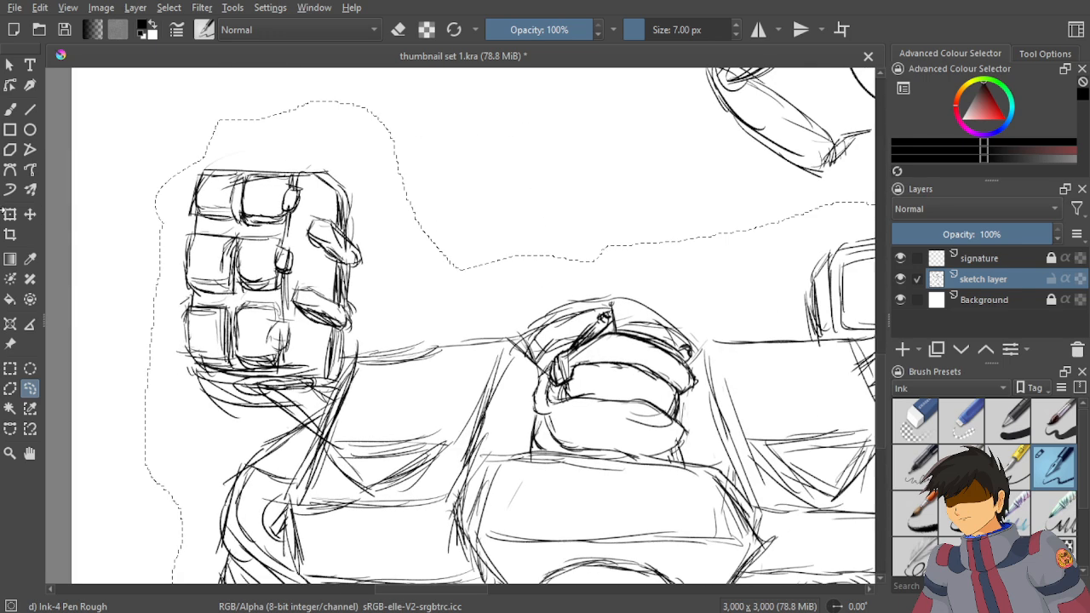
pyautogui.click(10, 214)
pyautogui.scroll(-4, 474, 326)
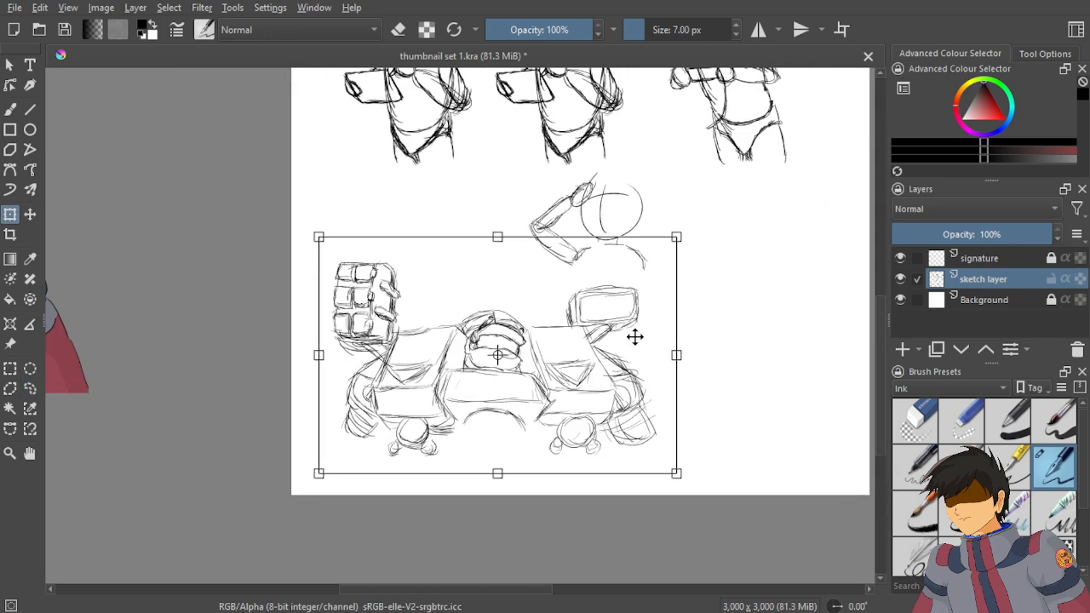
pyautogui.moveTo(677, 355); pyautogui.dragTo(635, 357)
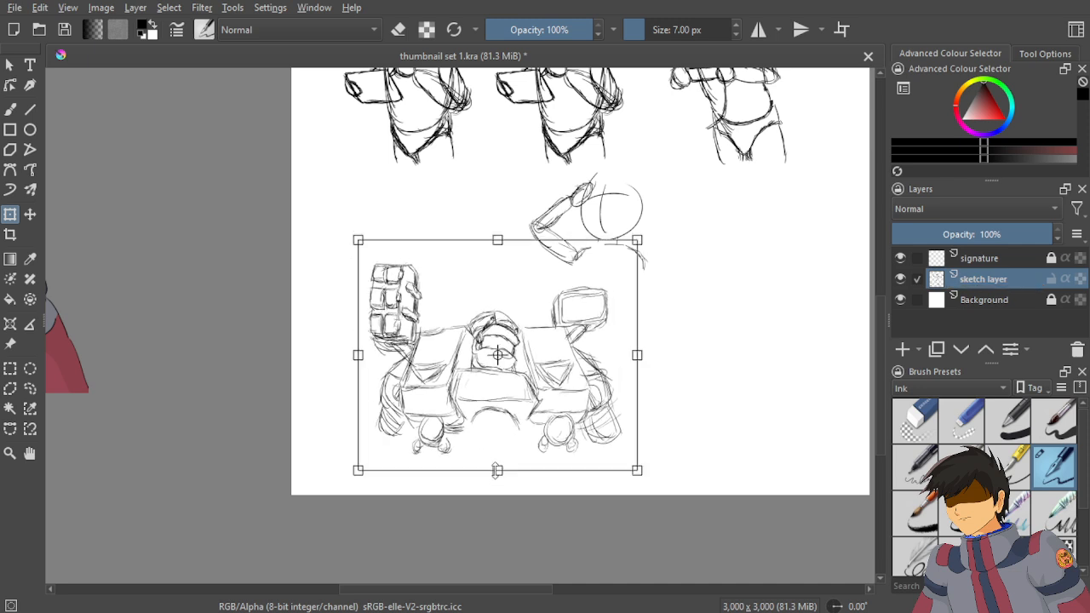
pyautogui.press('Return')
pyautogui.scroll(-1, 483, 430)
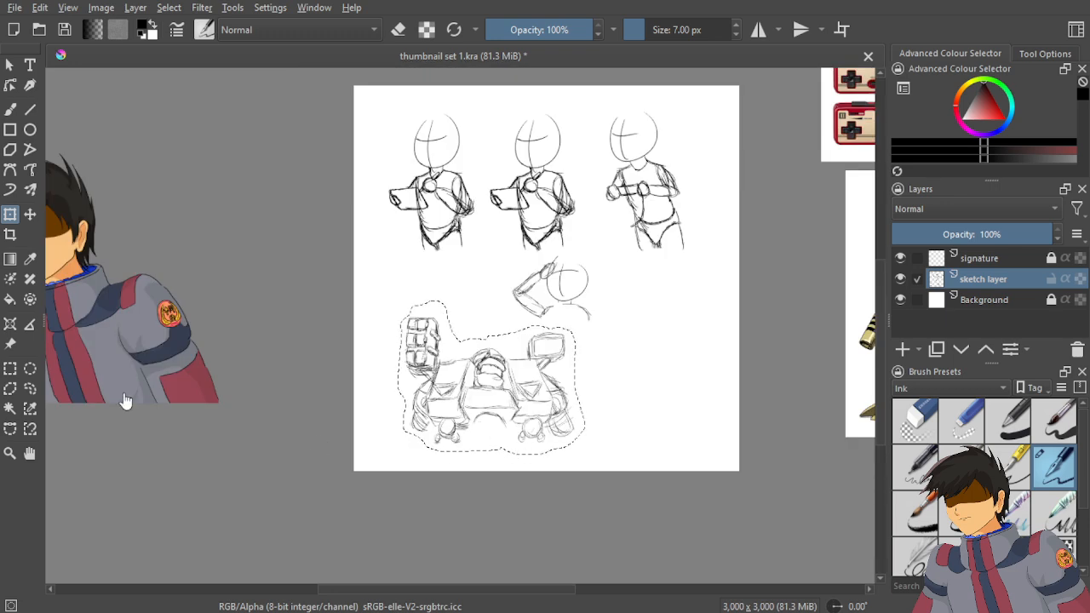
# Move the selected mech sketch closer to the left edge of the page and clear the selection.
pyautogui.click(27, 215)
pyautogui.scroll(2, 474, 352)
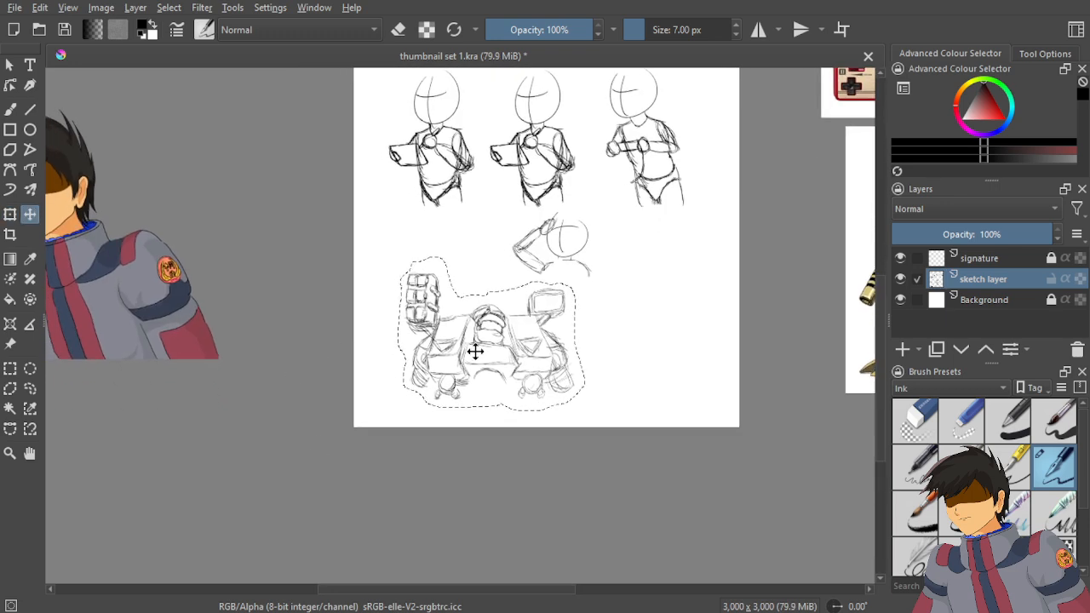
pyautogui.moveTo(523, 358); pyautogui.dragTo(451, 363)
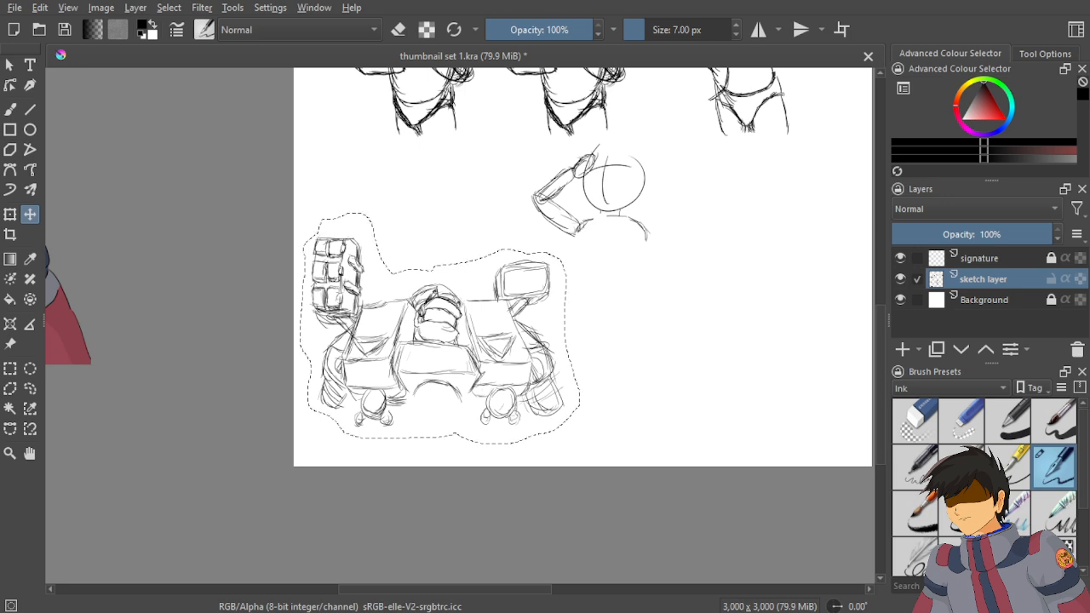
pyautogui.click(30, 388)
pyautogui.click(448, 376)
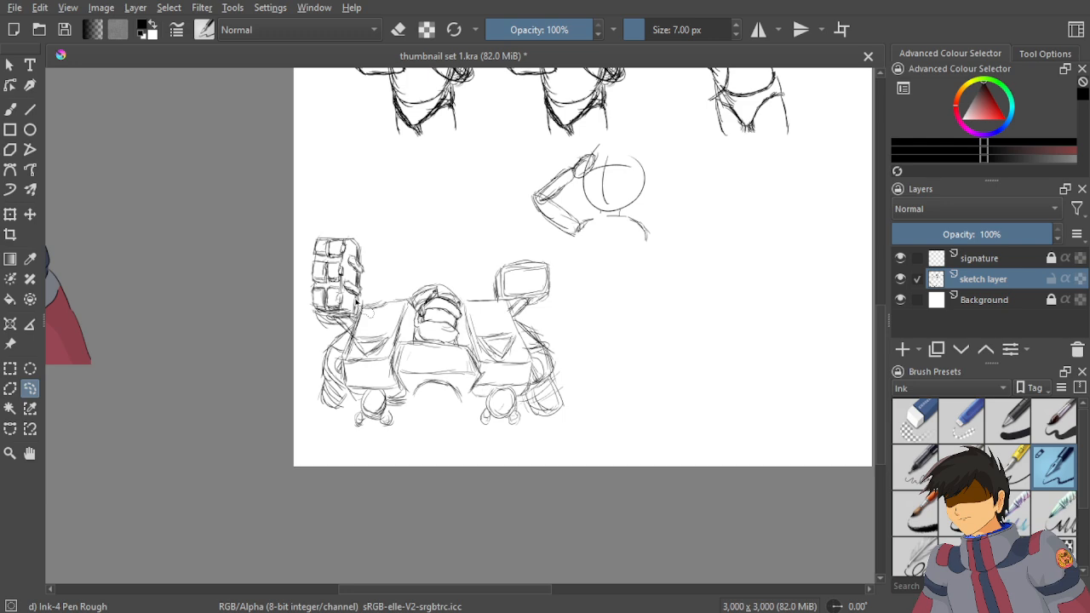
# Select the saluting figure with a freehand outline, position it directly above the mech's central hatch, and clear the selection.
pyautogui.moveTo(389, 212); pyautogui.dragTo(408, 289)
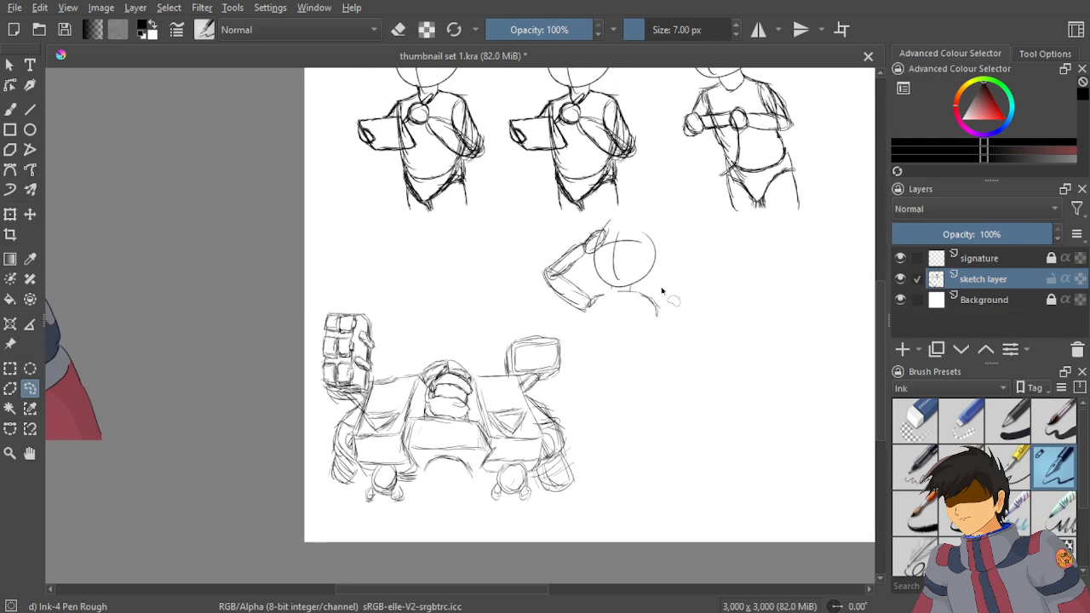
pyautogui.scroll(1, 664, 301)
pyautogui.moveTo(601, 345)
pyautogui.mouseDown()
pyautogui.moveTo(615, 383)
pyautogui.moveTo(666, 339)
pyautogui.moveTo(640, 236)
pyautogui.moveTo(566, 233)
pyautogui.moveTo(518, 252)
pyautogui.moveTo(471, 295)
pyautogui.moveTo(465, 329)
pyautogui.moveTo(535, 376)
pyautogui.mouseUp()
pyautogui.click(29, 214)
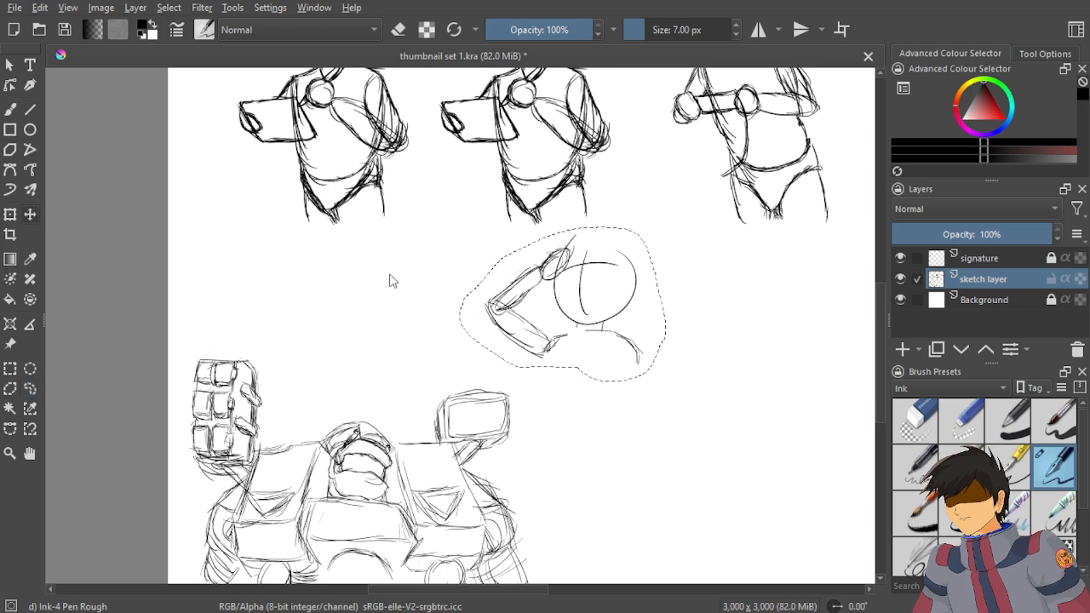
pyautogui.moveTo(601, 299); pyautogui.dragTo(368, 374)
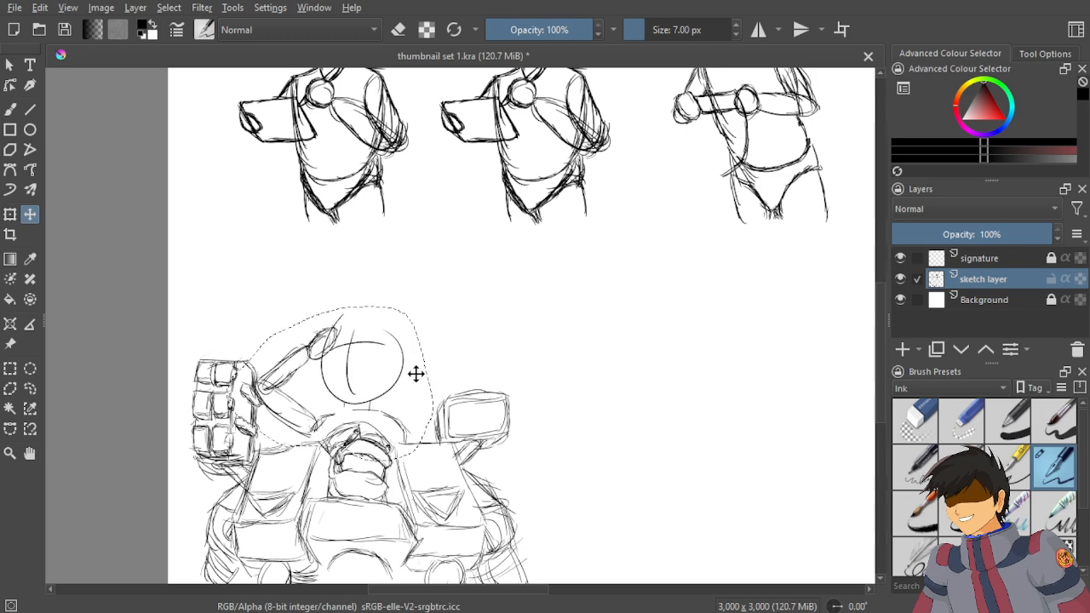
pyautogui.moveTo(601, 357); pyautogui.dragTo(627, 297)
pyautogui.scroll(2, 349, 303)
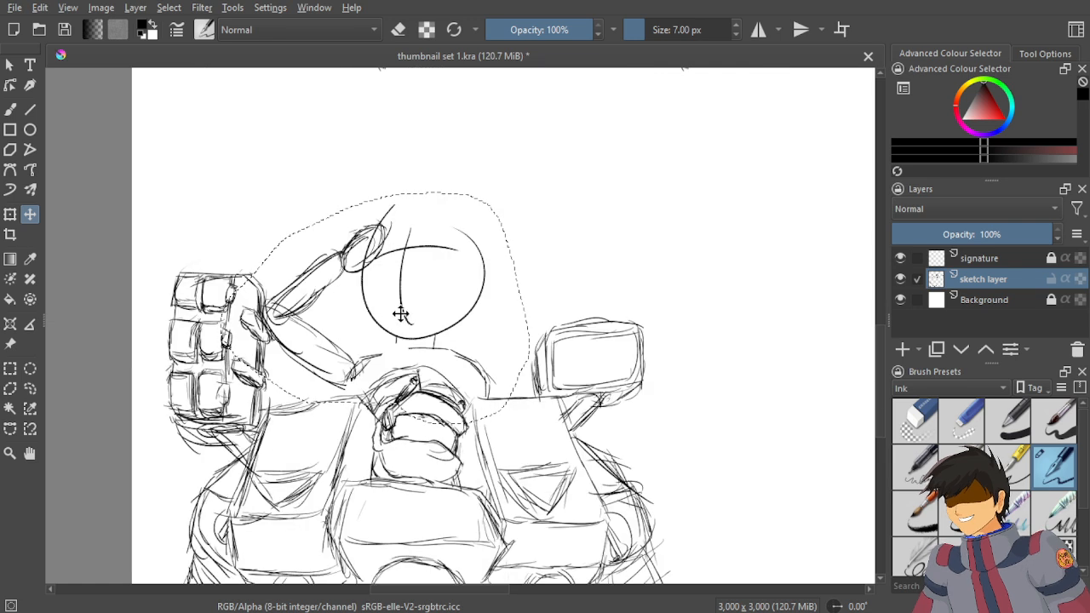
pyautogui.moveTo(401, 312); pyautogui.dragTo(397, 304)
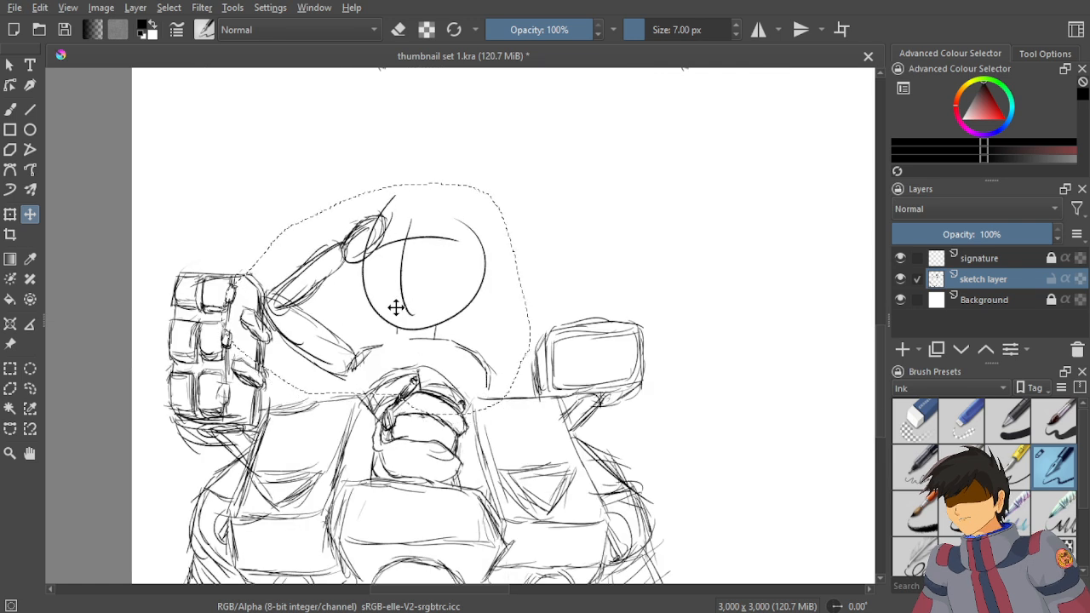
pyautogui.click(30, 388)
pyautogui.hotkey('ctrl', 'shift', 'a')
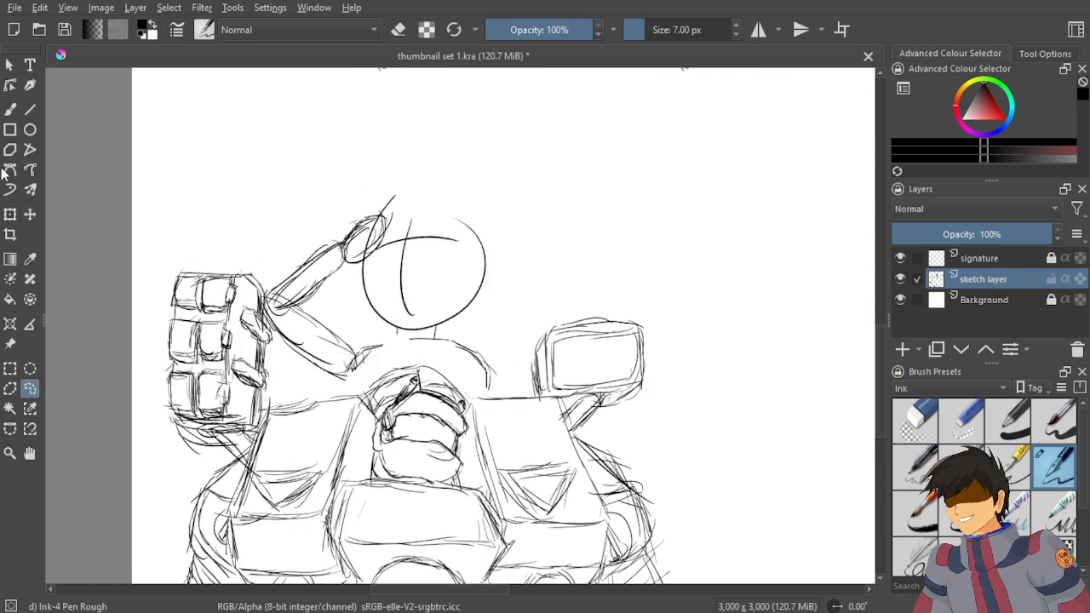
# Sketch the figure's other arm resting on the mech's shoulder, add a line under the saluting arm, and save the document.
pyautogui.click(16, 191)
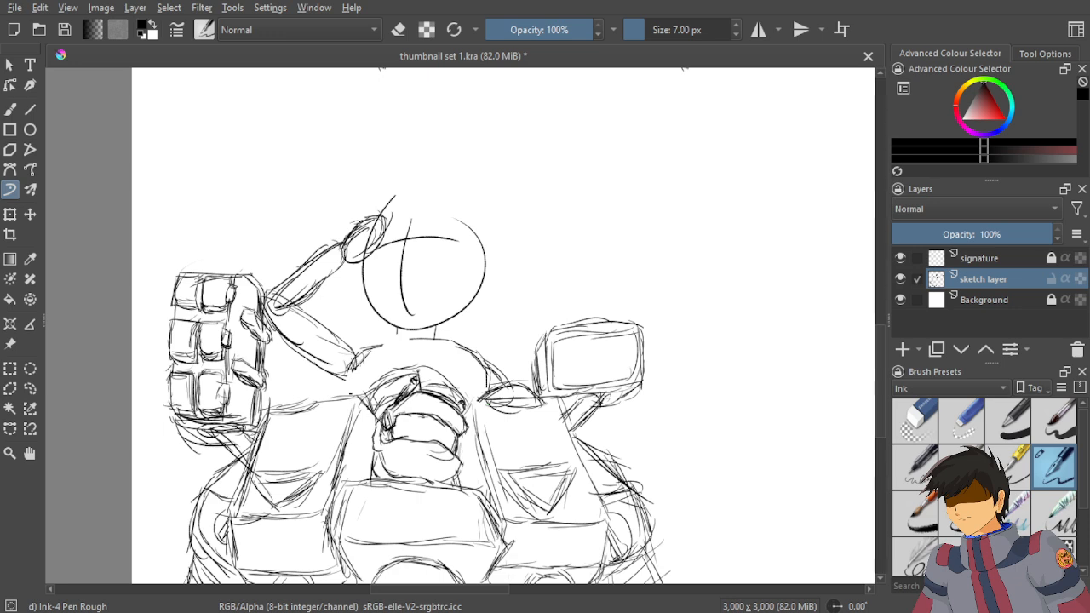
pyautogui.moveTo(347, 368); pyautogui.dragTo(331, 397)
pyautogui.scroll(-4, 345, 368)
pyautogui.hotkey('ctrl', 's')
# Sketch a new open head circle in the blank page area beside the mech, below the third figure.
pyautogui.moveTo(358, 367); pyautogui.dragTo(447, 271)
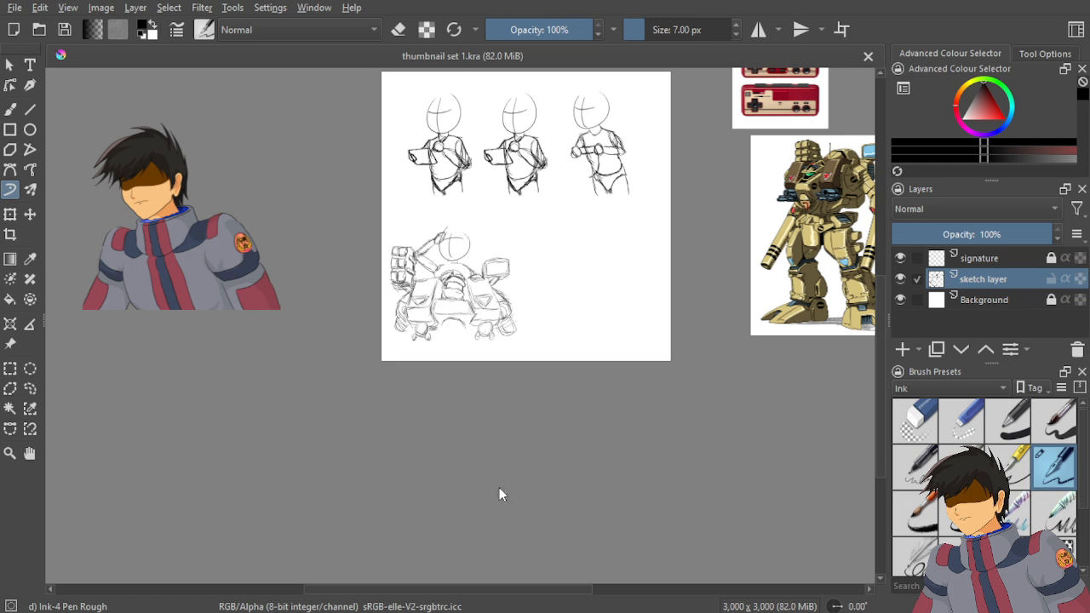
pyautogui.moveTo(574, 224); pyautogui.dragTo(560, 251)
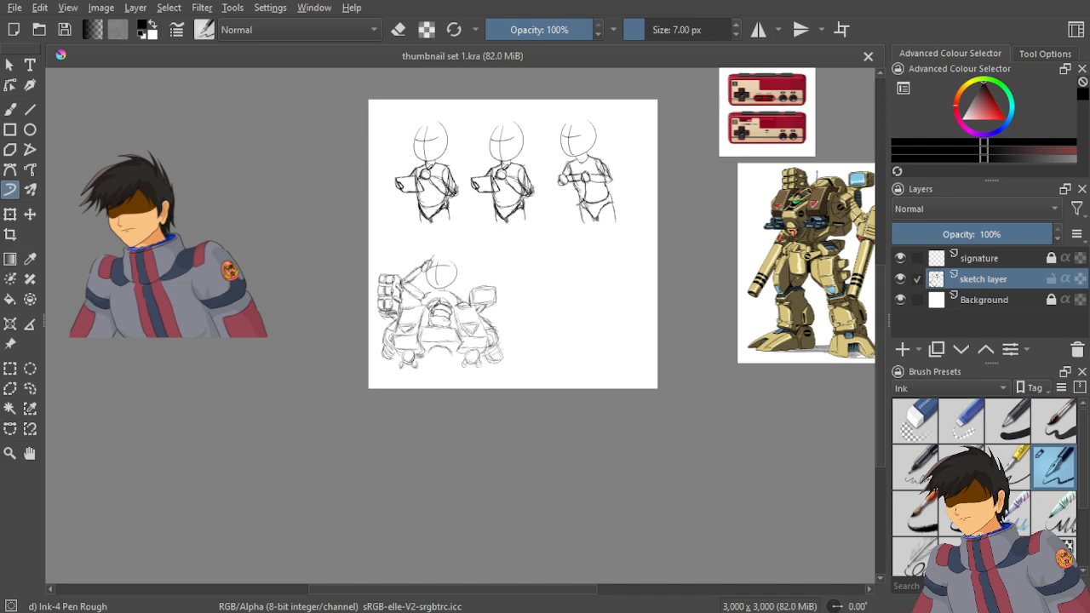
pyautogui.scroll(3, 557, 405)
pyautogui.moveTo(503, 379); pyautogui.dragTo(443, 261)
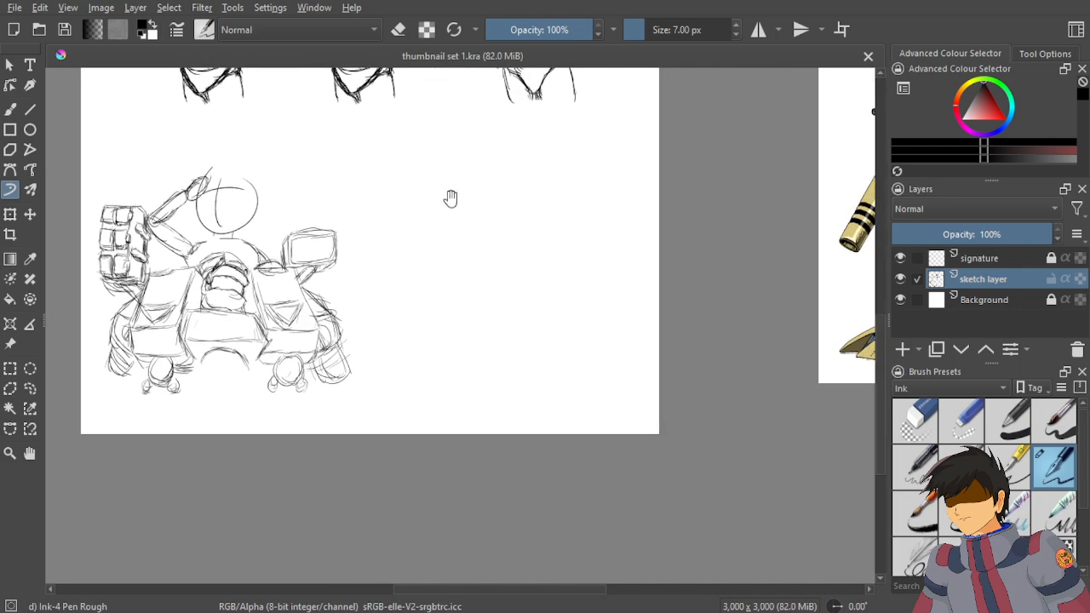
pyautogui.moveTo(450, 199); pyautogui.dragTo(456, 256)
pyautogui.scroll(3, 480, 243)
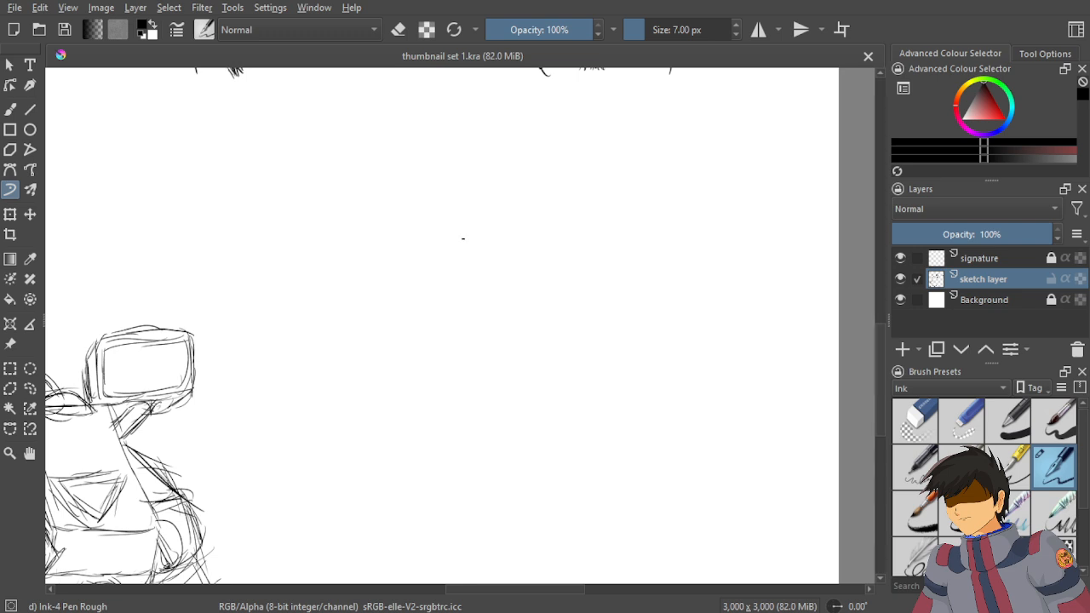
pyautogui.moveTo(458, 215); pyautogui.dragTo(537, 313)
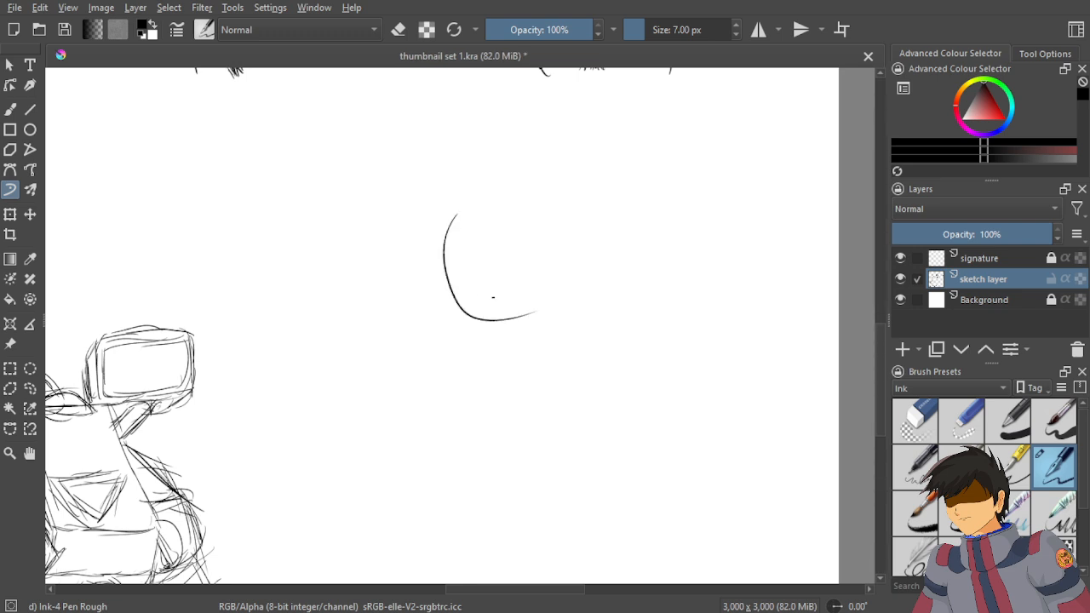
pyautogui.hotkey('ctrl', 'z')
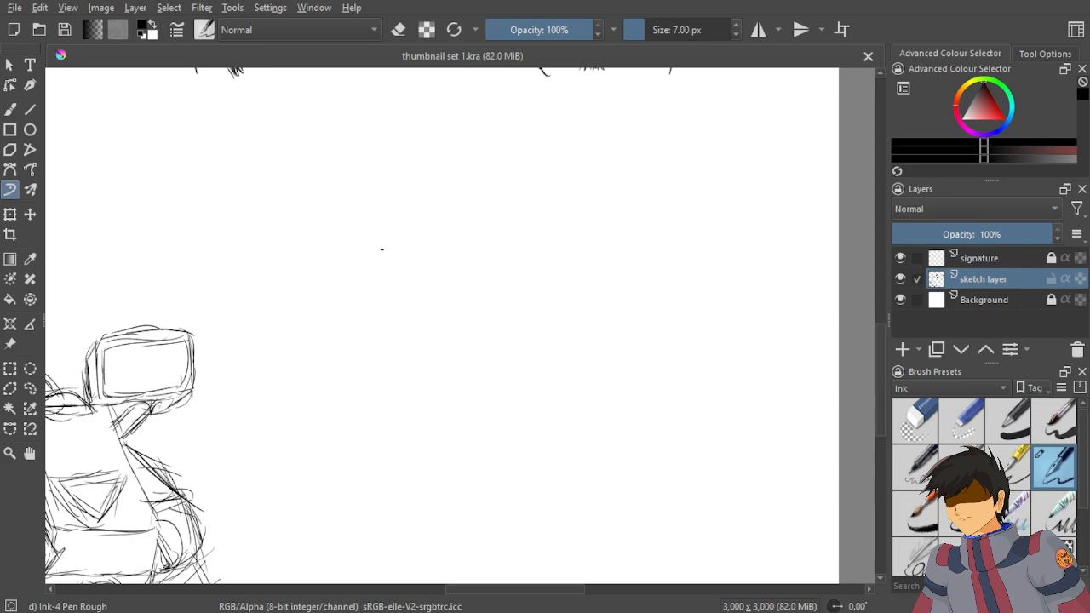
pyautogui.moveTo(414, 181)
pyautogui.mouseDown()
pyautogui.moveTo(403, 287)
pyautogui.moveTo(536, 203)
pyautogui.mouseUp()
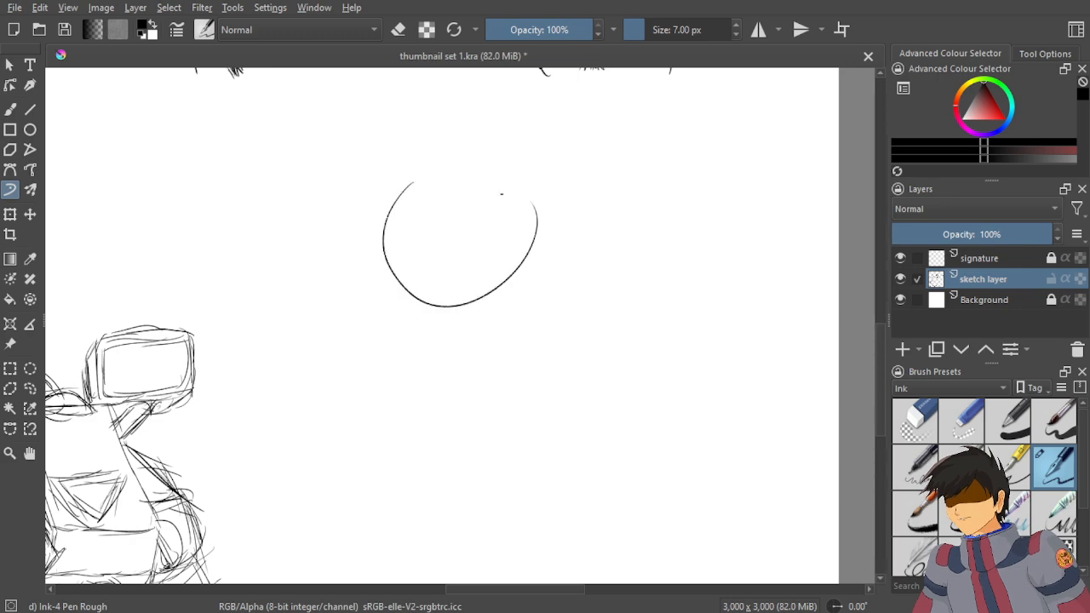
pyautogui.scroll(-4, 460, 245)
pyautogui.scroll(3, 548, 246)
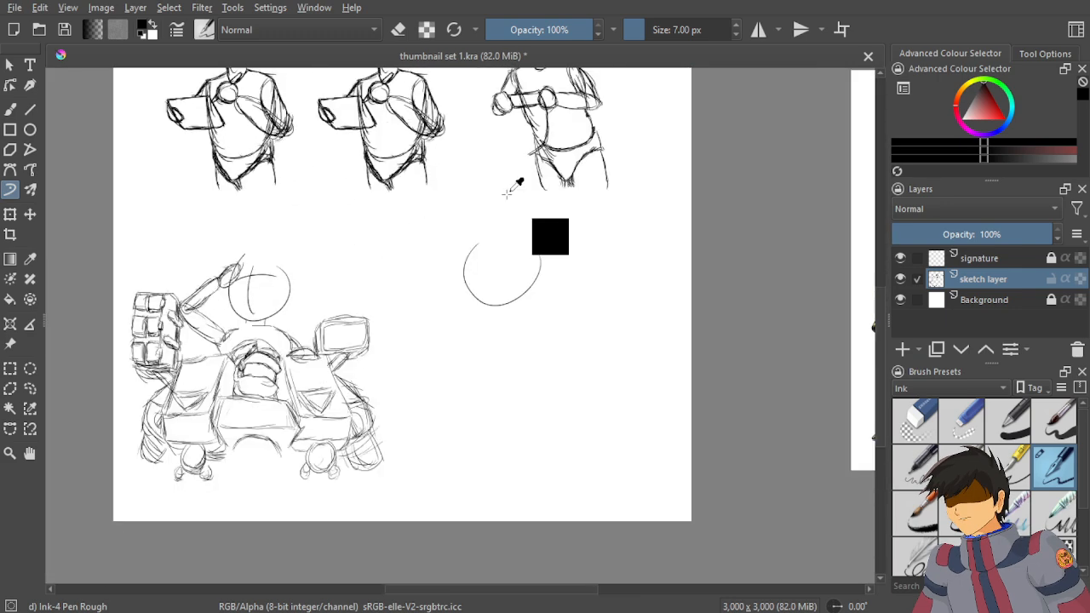
# Undo the open head circle and redraw it closer to the mech, adding a curved vertical guideline and a horizontal eye guideline.
pyautogui.hotkey('ctrl', 'z')
pyautogui.scroll(2, 548, 251)
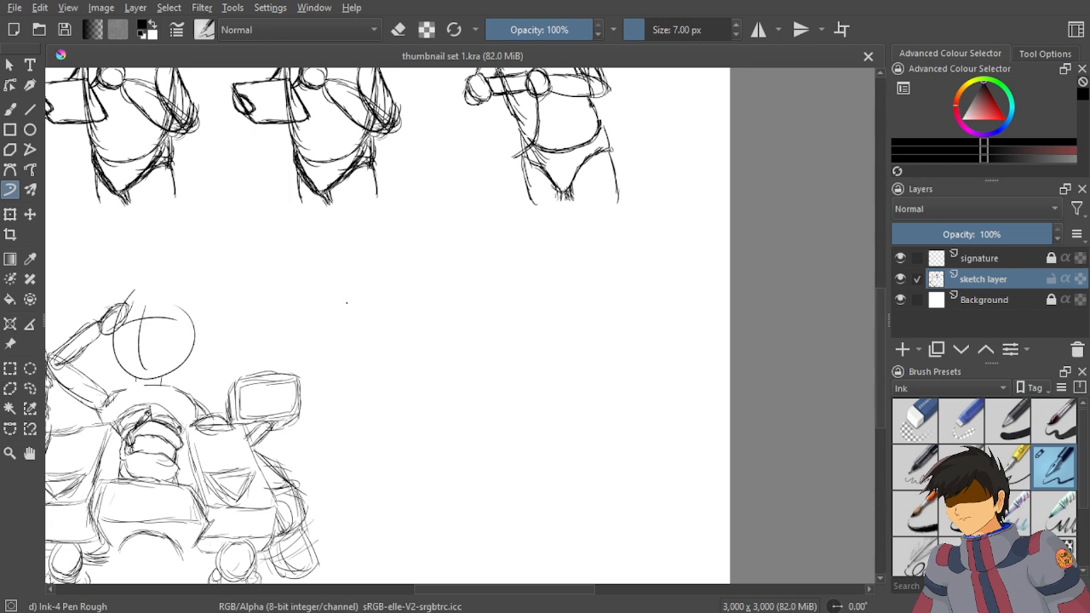
pyautogui.moveTo(357, 275)
pyautogui.mouseDown()
pyautogui.moveTo(374, 347)
pyautogui.moveTo(409, 271)
pyautogui.mouseUp()
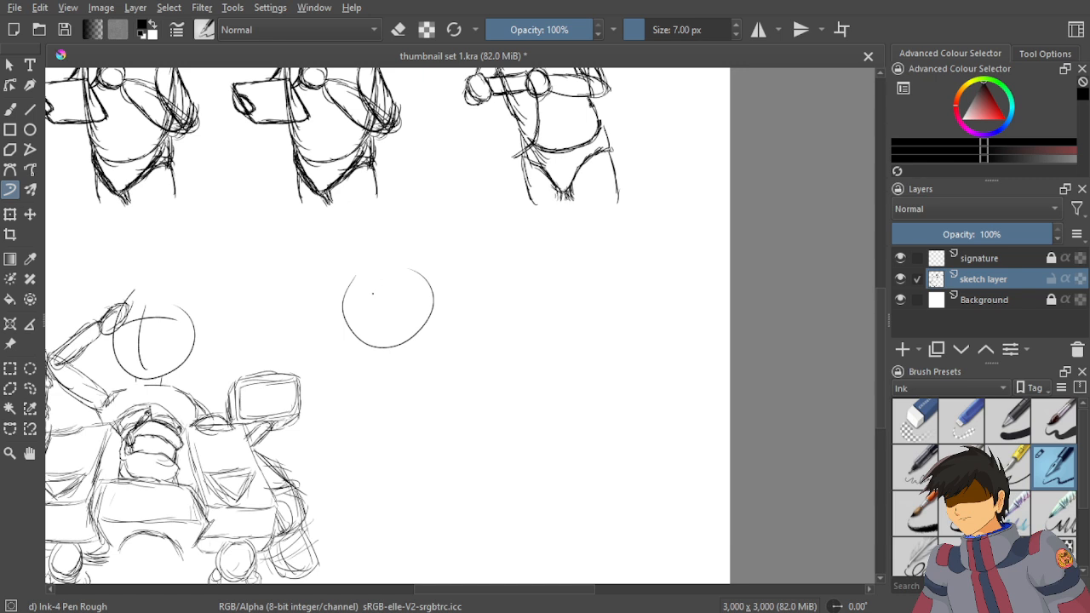
pyautogui.moveTo(372, 272)
pyautogui.mouseDown()
pyautogui.moveTo(384, 333)
pyautogui.moveTo(394, 294)
pyautogui.mouseUp()
pyautogui.scroll(-6, 339, 294)
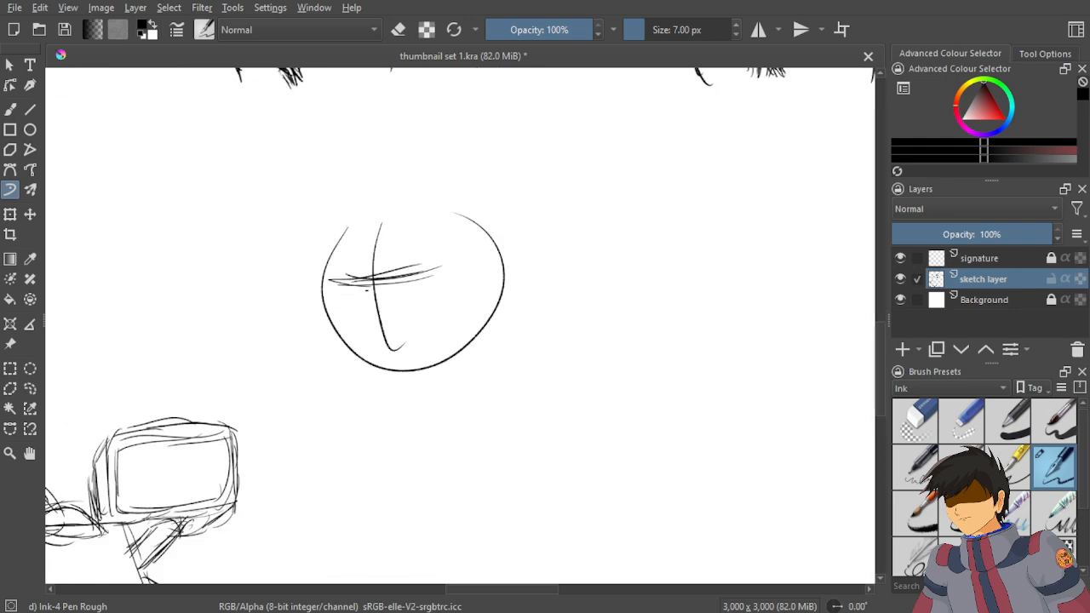
pyautogui.scroll(8, 339, 294)
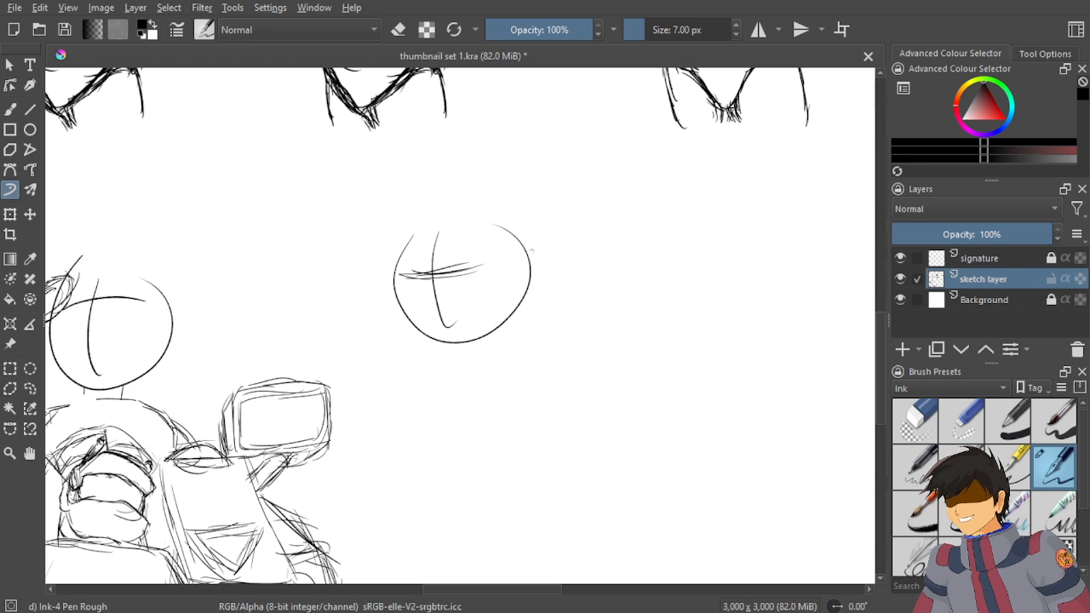
# Sketch round headphone cups on both sides of the new head and a headband arching over its crown.
pyautogui.moveTo(533, 250)
pyautogui.mouseDown()
pyautogui.moveTo(516, 291)
pyautogui.moveTo(545, 248)
pyautogui.moveTo(518, 291)
pyautogui.mouseUp()
pyautogui.moveTo(497, 265)
pyautogui.mouseDown()
pyautogui.moveTo(537, 260)
pyautogui.moveTo(522, 286)
pyautogui.moveTo(502, 250)
pyautogui.moveTo(541, 255)
pyautogui.moveTo(523, 289)
pyautogui.moveTo(499, 295)
pyautogui.mouseUp()
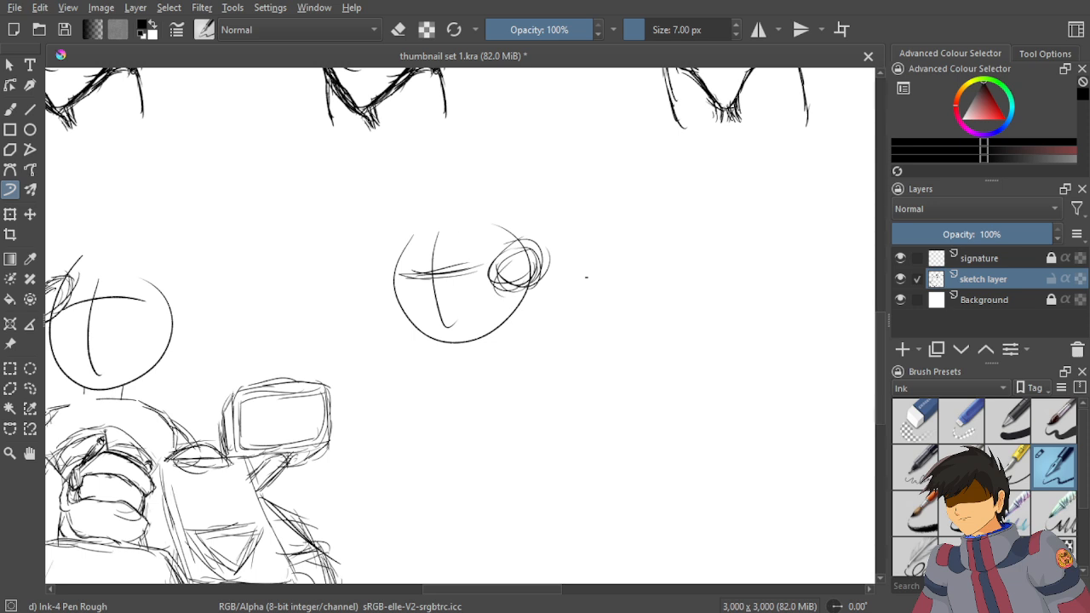
pyautogui.moveTo(484, 203)
pyautogui.mouseDown()
pyautogui.moveTo(516, 226)
pyautogui.moveTo(486, 224)
pyautogui.moveTo(449, 196)
pyautogui.moveTo(462, 200)
pyautogui.moveTo(470, 203)
pyautogui.moveTo(429, 204)
pyautogui.moveTo(439, 208)
pyautogui.moveTo(388, 256)
pyautogui.moveTo(380, 290)
pyautogui.moveTo(399, 278)
pyautogui.moveTo(380, 284)
pyautogui.moveTo(386, 302)
pyautogui.moveTo(397, 298)
pyautogui.mouseUp()
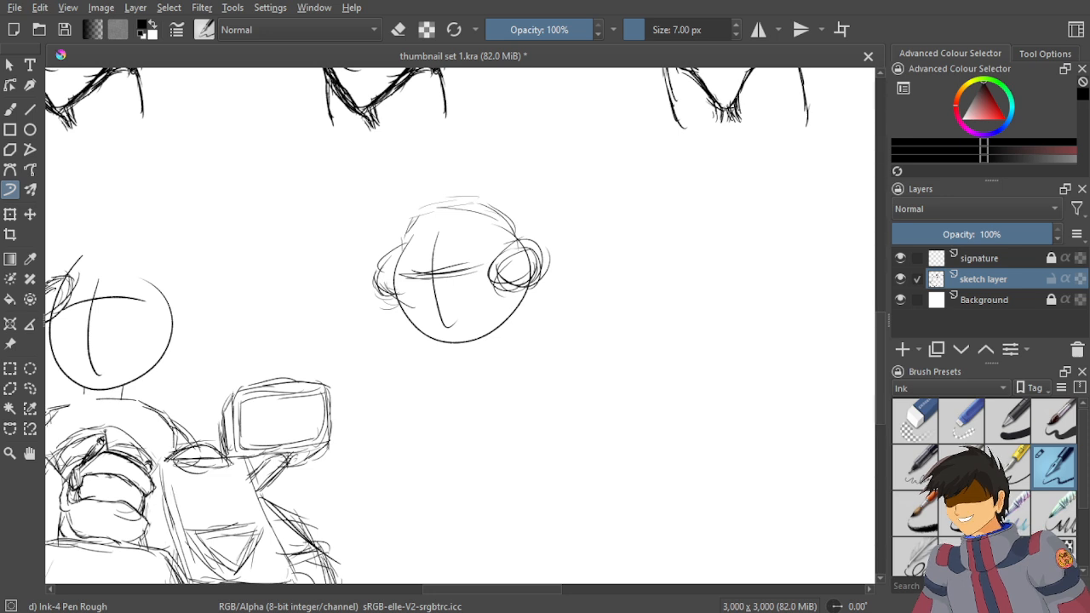
pyautogui.moveTo(827, 598)
pyautogui.scroll(1, 412, 202)
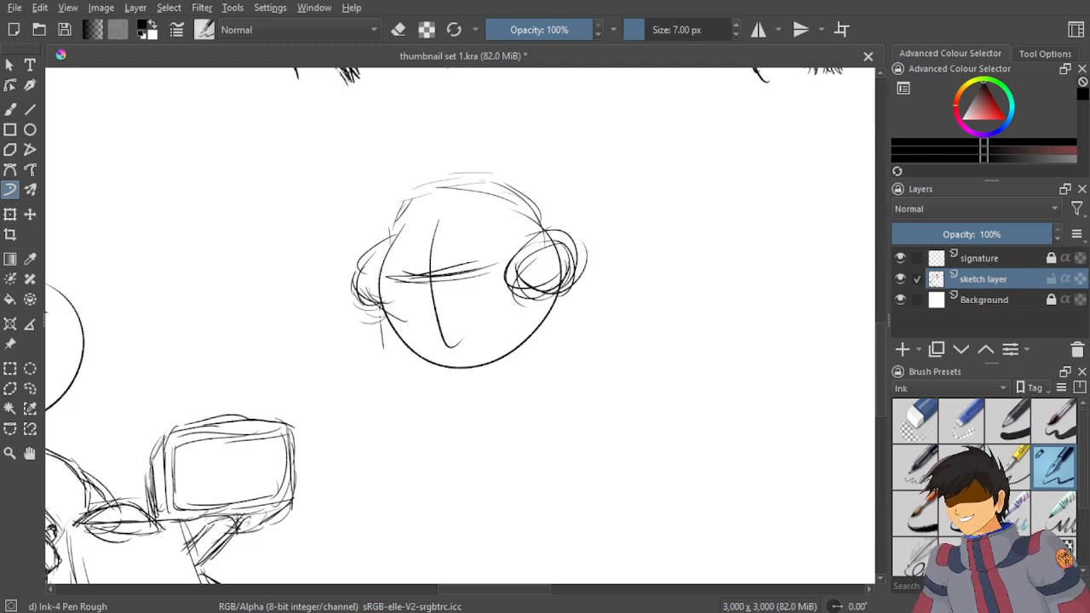
pyautogui.moveTo(379, 312)
pyautogui.mouseDown()
pyautogui.moveTo(401, 353)
pyautogui.moveTo(444, 361)
pyautogui.mouseUp()
pyautogui.hotkey('ctrl', 'z')
pyautogui.hotkey('ctrl', 'z')
pyautogui.hotkey('ctrl', 'z')
pyautogui.hotkey('ctrl', 'z')
pyautogui.hotkey('ctrl', 'z')
pyautogui.hotkey('ctrl', 'z')
# Sketch a microphone boom from the headphone cup to a small oval at the chin, and a short neck with a curved base.
pyautogui.moveTo(532, 304)
pyautogui.mouseDown()
pyautogui.moveTo(508, 344)
pyautogui.moveTo(422, 364)
pyautogui.moveTo(442, 360)
pyautogui.mouseUp()
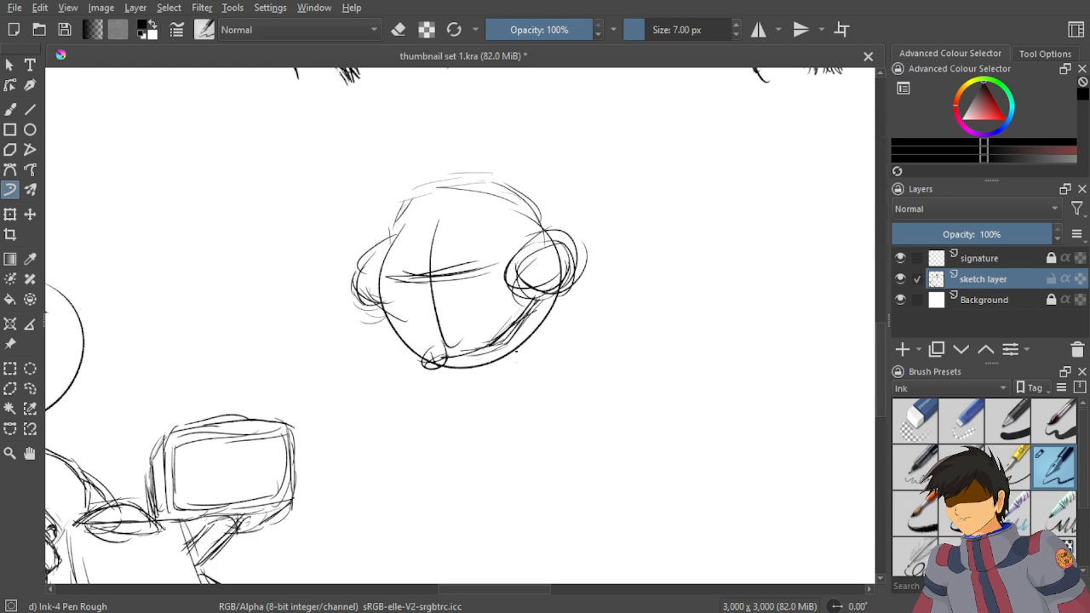
pyautogui.moveTo(516, 355)
pyautogui.mouseDown()
pyautogui.moveTo(525, 371)
pyautogui.moveTo(458, 391)
pyautogui.moveTo(473, 384)
pyautogui.mouseUp()
pyautogui.moveTo(521, 349)
pyautogui.mouseDown()
pyautogui.moveTo(523, 378)
pyautogui.moveTo(484, 398)
pyautogui.mouseUp()
pyautogui.moveTo(453, 365)
pyautogui.mouseDown()
pyautogui.moveTo(464, 396)
pyautogui.moveTo(509, 400)
pyautogui.mouseUp()
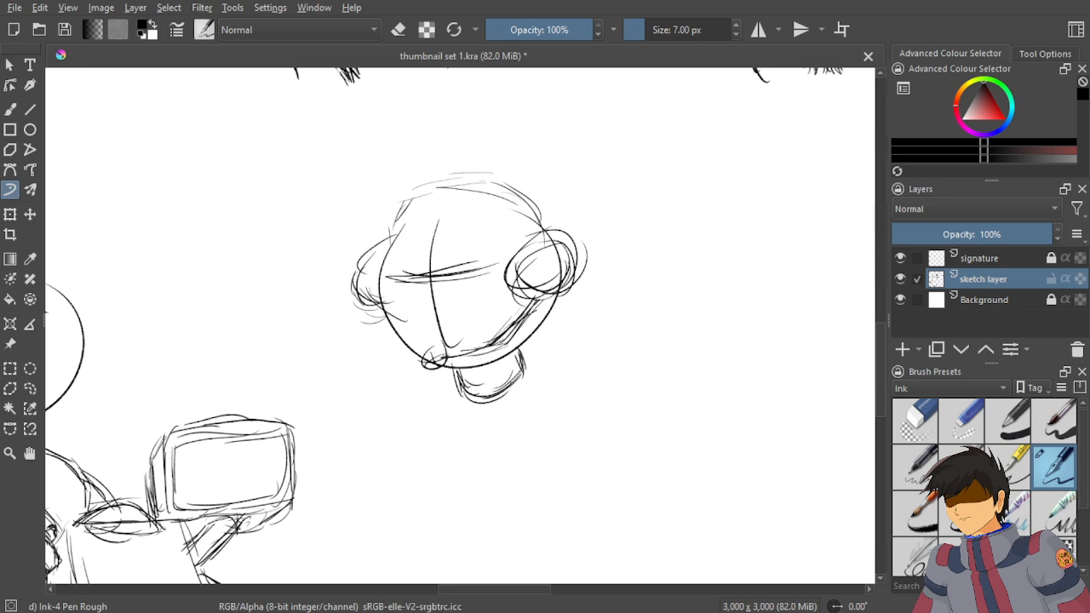
pyautogui.moveTo(511, 383); pyautogui.dragTo(483, 407)
pyautogui.moveTo(468, 397); pyautogui.dragTo(562, 368)
pyautogui.moveTo(517, 372); pyautogui.dragTo(608, 387)
pyautogui.moveTo(523, 362); pyautogui.dragTo(582, 367)
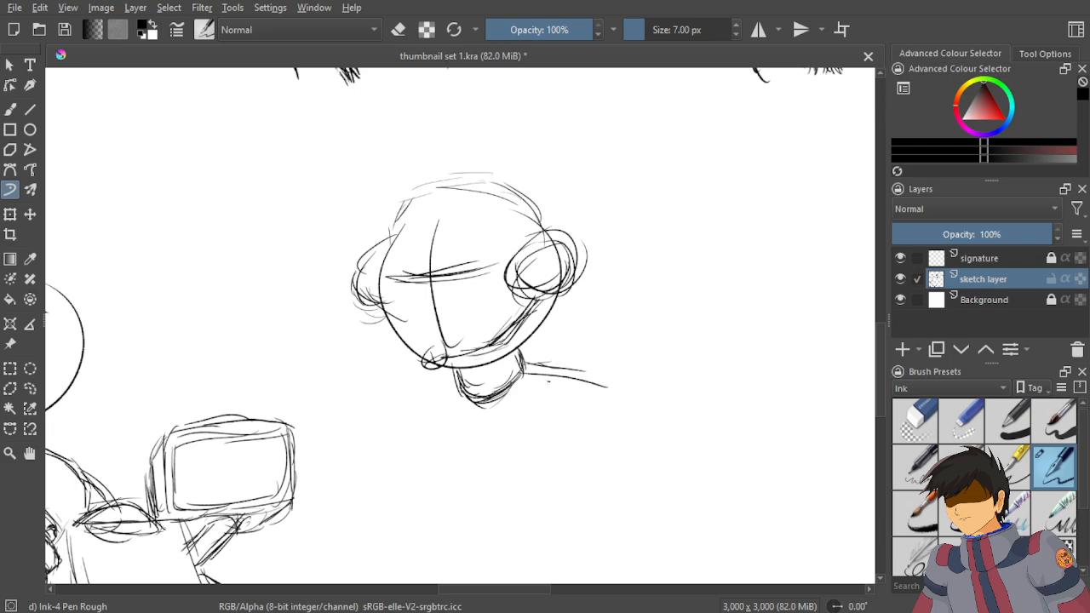
pyautogui.moveTo(451, 385); pyautogui.dragTo(412, 411)
pyautogui.scroll(-3, 542, 208)
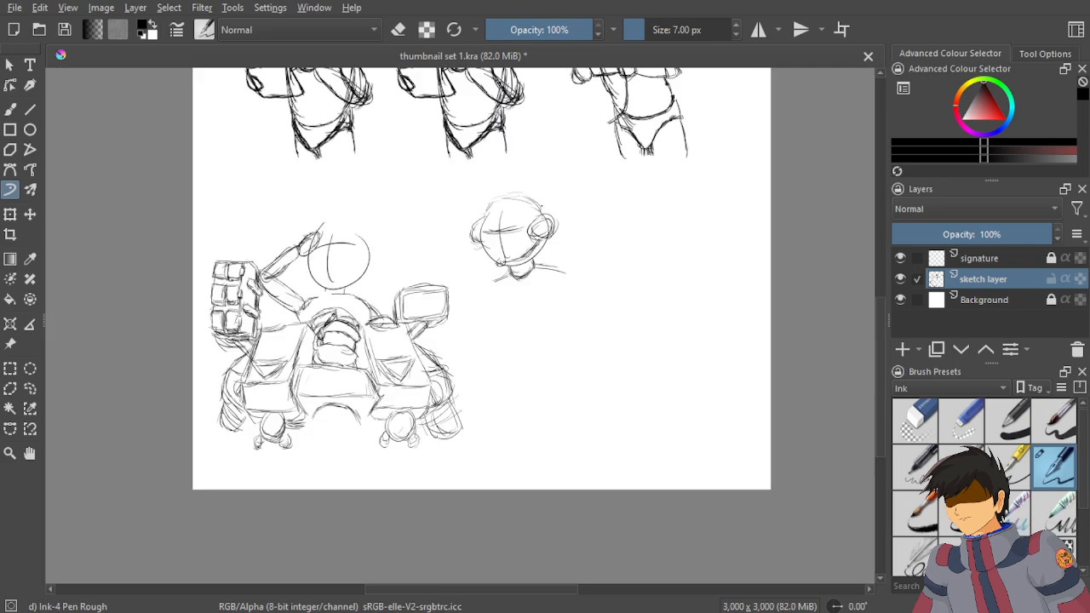
pyautogui.scroll(2, 550, 244)
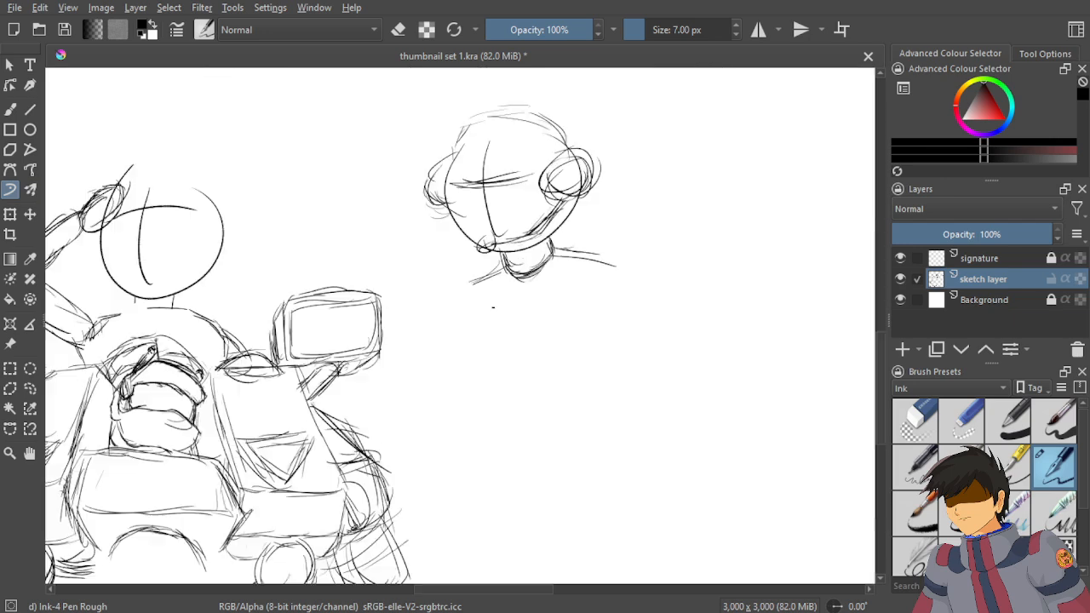
pyautogui.scroll(-4, 536, 281)
pyautogui.scroll(4, 528, 312)
pyautogui.scroll(2, 528, 313)
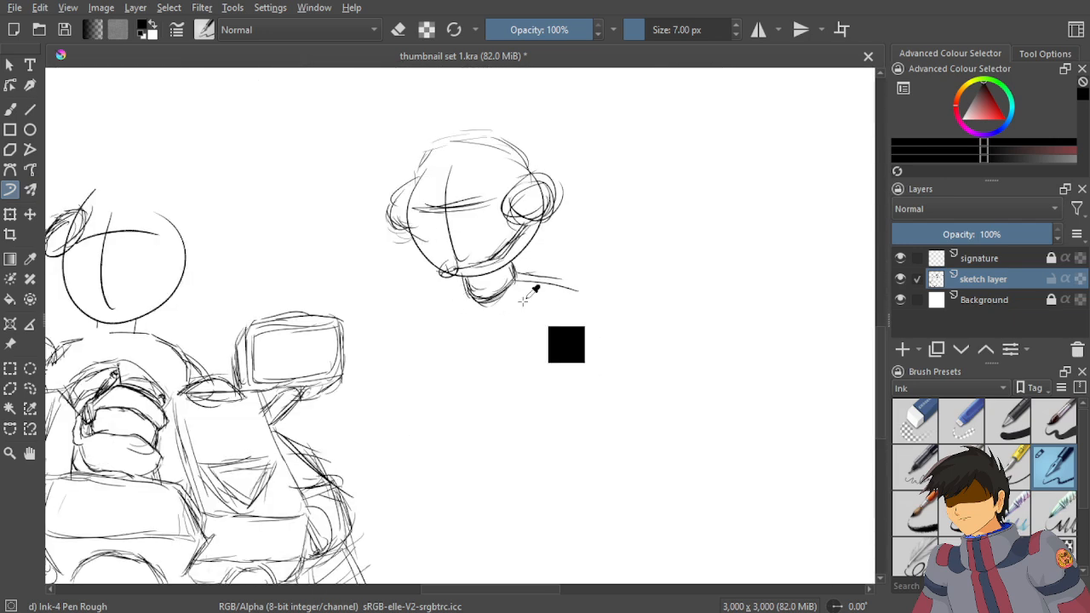
# Sketch sloping shoulder lines out from both sides of the headphone figure's neck.
pyautogui.scroll(1, 521, 282)
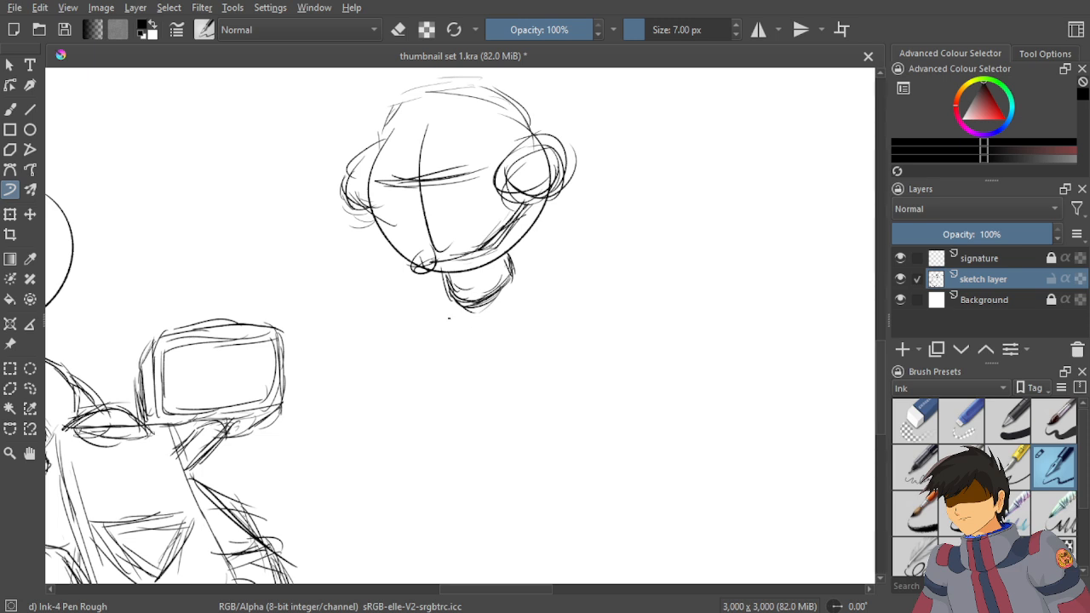
pyautogui.moveTo(511, 274)
pyautogui.mouseDown()
pyautogui.moveTo(599, 296)
pyautogui.moveTo(569, 301)
pyautogui.moveTo(582, 328)
pyautogui.mouseUp()
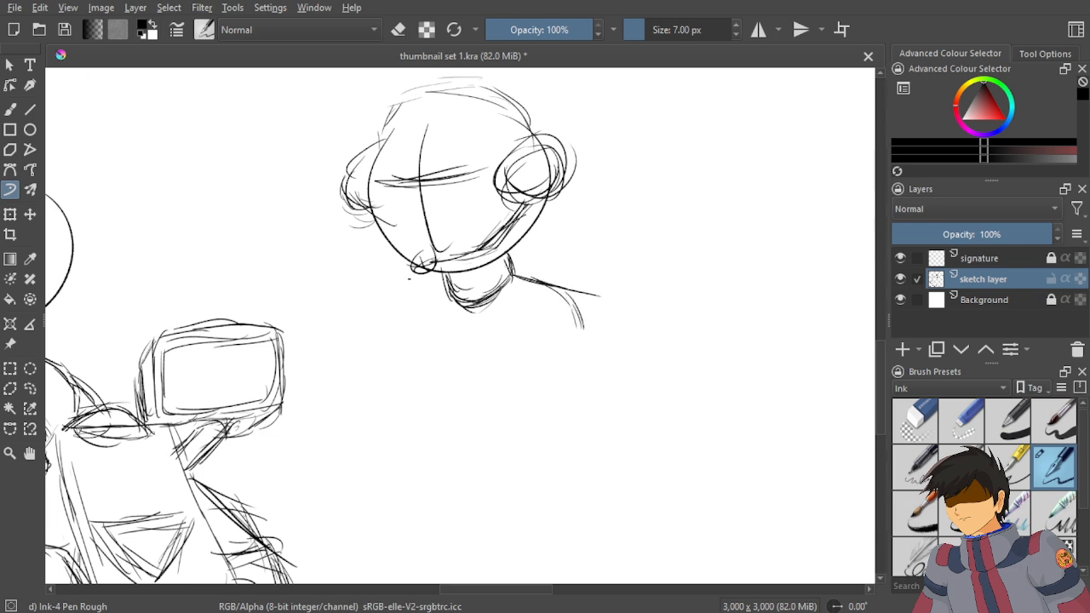
pyautogui.moveTo(449, 285); pyautogui.dragTo(389, 317)
# Sketch the figure's torso with layered side contours running down from the shoulders into a rounded bottom.
pyautogui.moveTo(410, 322)
pyautogui.mouseDown()
pyautogui.moveTo(422, 392)
pyautogui.moveTo(438, 415)
pyautogui.mouseUp()
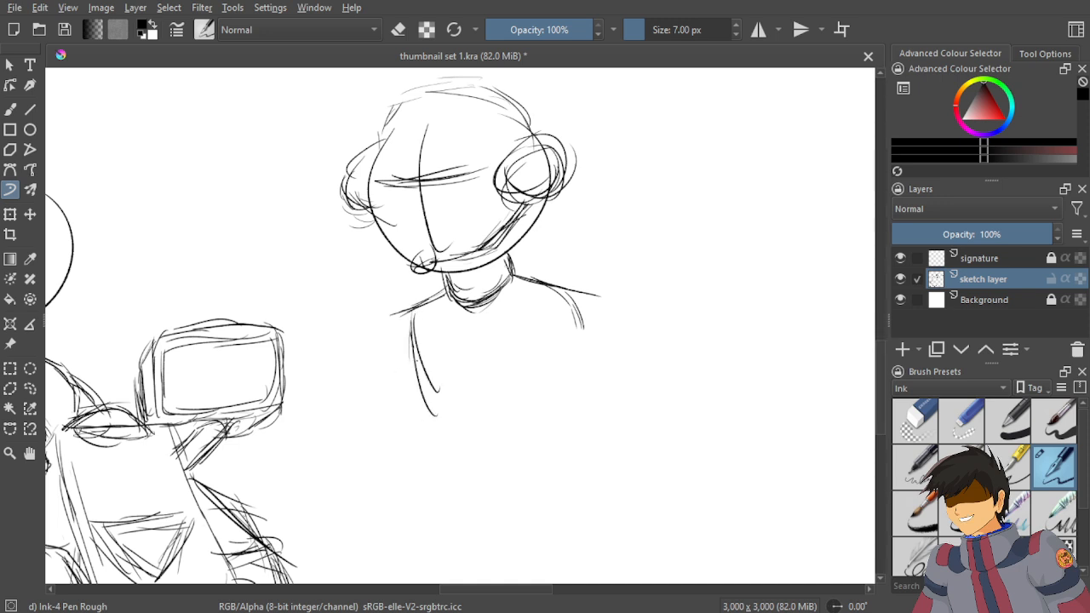
pyautogui.moveTo(413, 349); pyautogui.dragTo(447, 436)
pyautogui.moveTo(572, 299); pyautogui.dragTo(579, 413)
pyautogui.moveTo(584, 349); pyautogui.dragTo(558, 436)
pyautogui.moveTo(588, 390); pyautogui.dragTo(577, 460)
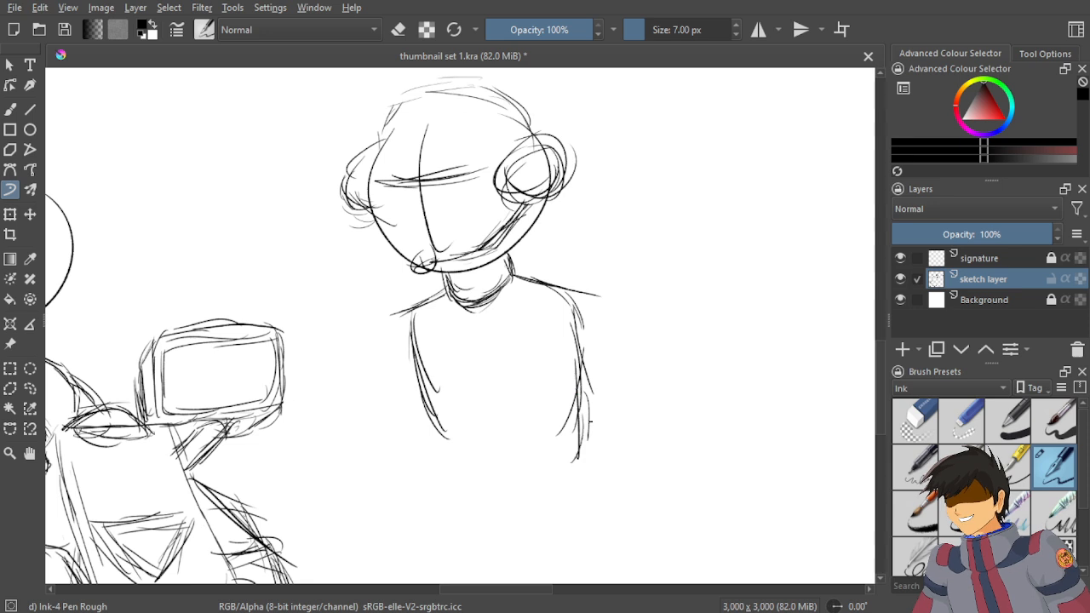
pyautogui.moveTo(589, 421); pyautogui.dragTo(562, 470)
pyautogui.moveTo(410, 361); pyautogui.dragTo(423, 449)
pyautogui.moveTo(420, 400)
pyautogui.mouseDown()
pyautogui.moveTo(481, 495)
pyautogui.moveTo(553, 482)
pyautogui.moveTo(502, 502)
pyautogui.mouseUp()
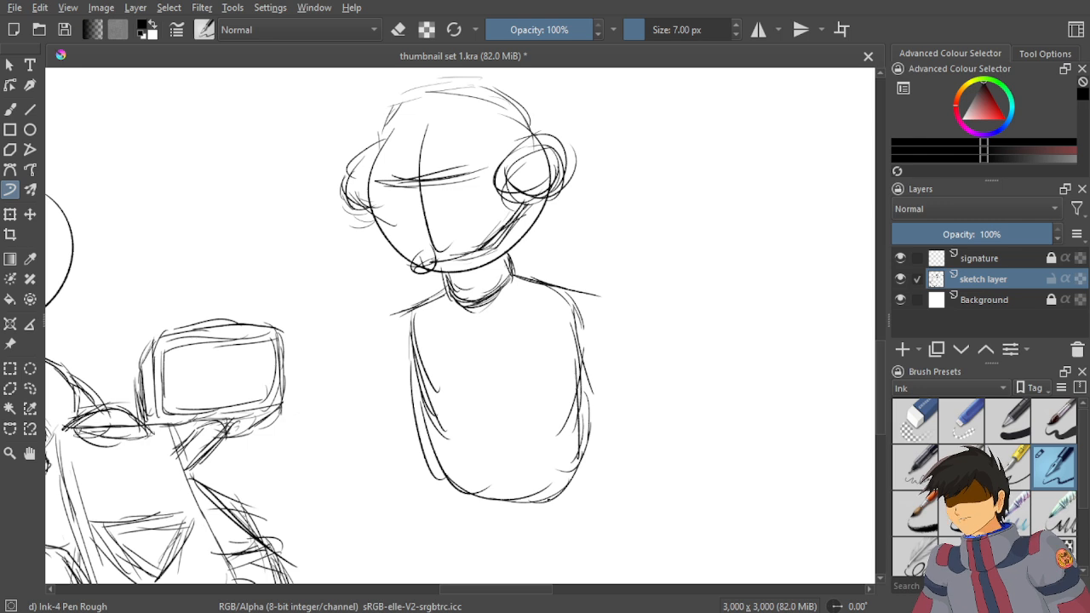
# Sketch the hip corner on the torso's side away from the mech, with a curved pelvis line running down from it.
pyautogui.moveTo(582, 463); pyautogui.dragTo(586, 506)
pyautogui.moveTo(580, 441)
pyautogui.mouseDown()
pyautogui.moveTo(593, 500)
pyautogui.moveTo(562, 513)
pyautogui.moveTo(553, 544)
pyautogui.mouseUp()
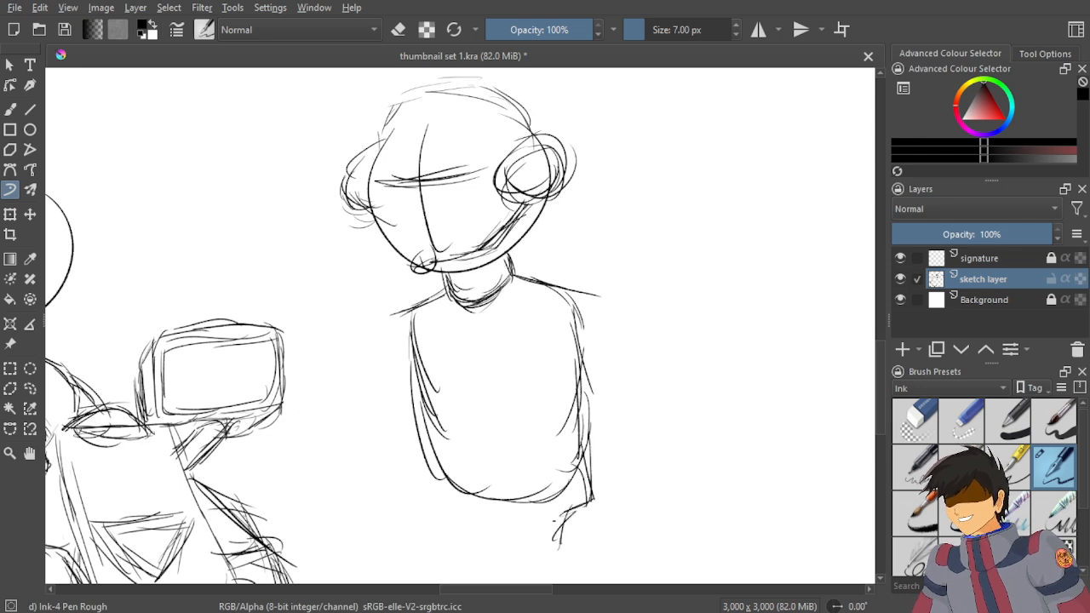
pyautogui.moveTo(594, 499)
pyautogui.mouseDown()
pyautogui.moveTo(541, 520)
pyautogui.moveTo(519, 582)
pyautogui.mouseUp()
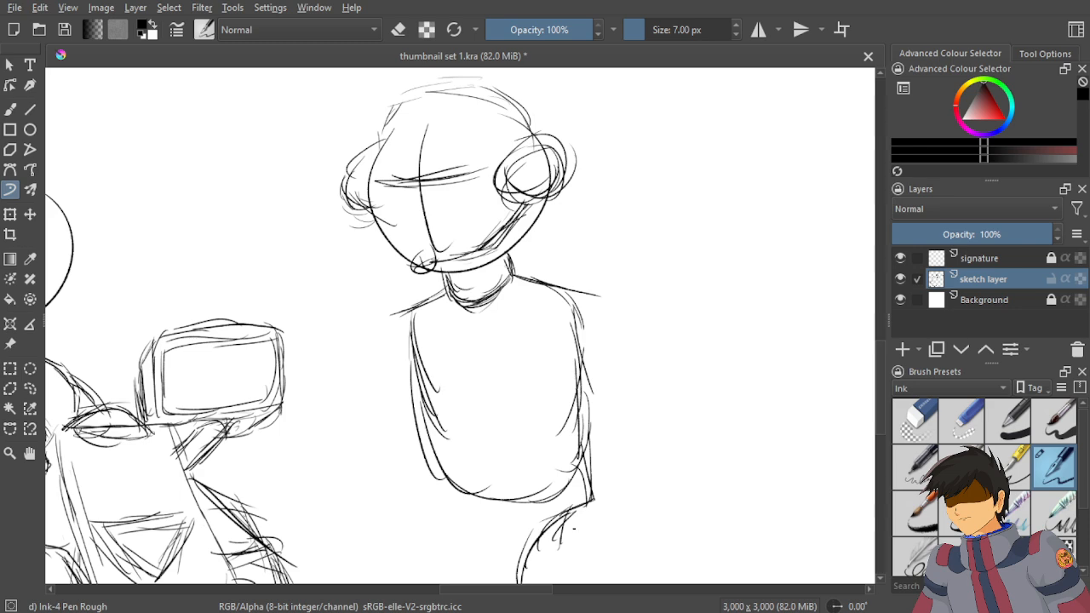
pyautogui.scroll(-3, 574, 528)
pyautogui.scroll(5, 501, 373)
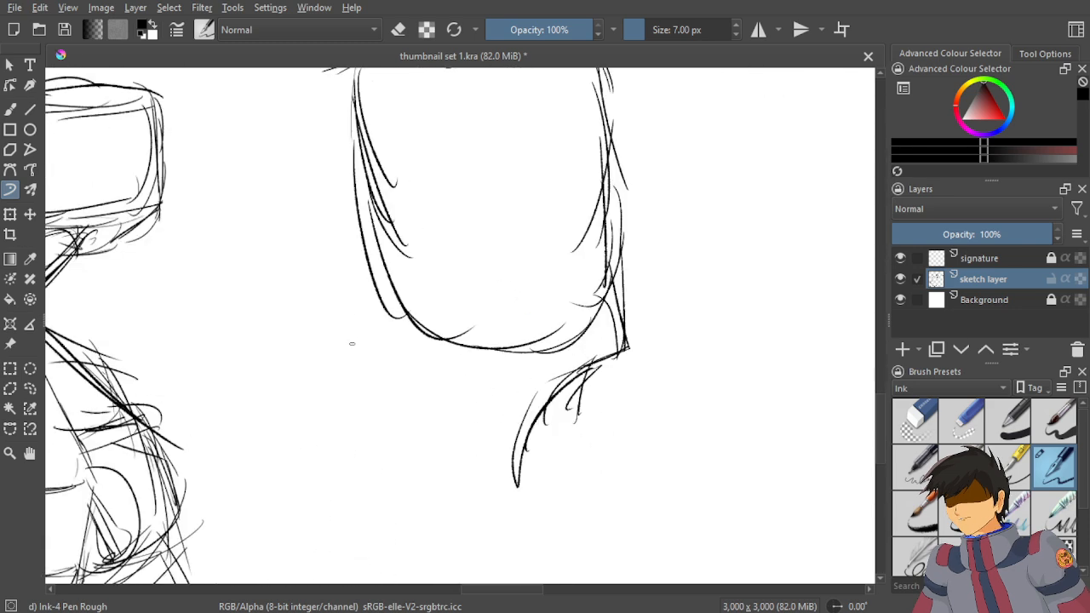
# Sketch the hip and pelvis line on the side nearest the mech, and join both lines with a narrow bottom edge.
pyautogui.moveTo(388, 308); pyautogui.dragTo(446, 355)
pyautogui.moveTo(387, 310)
pyautogui.mouseDown()
pyautogui.moveTo(431, 343)
pyautogui.moveTo(499, 327)
pyautogui.mouseUp()
pyautogui.moveTo(404, 328)
pyautogui.mouseDown()
pyautogui.moveTo(418, 372)
pyautogui.moveTo(449, 387)
pyautogui.moveTo(453, 443)
pyautogui.mouseUp()
pyautogui.moveTo(433, 385)
pyautogui.mouseDown()
pyautogui.moveTo(457, 469)
pyautogui.moveTo(472, 463)
pyautogui.mouseUp()
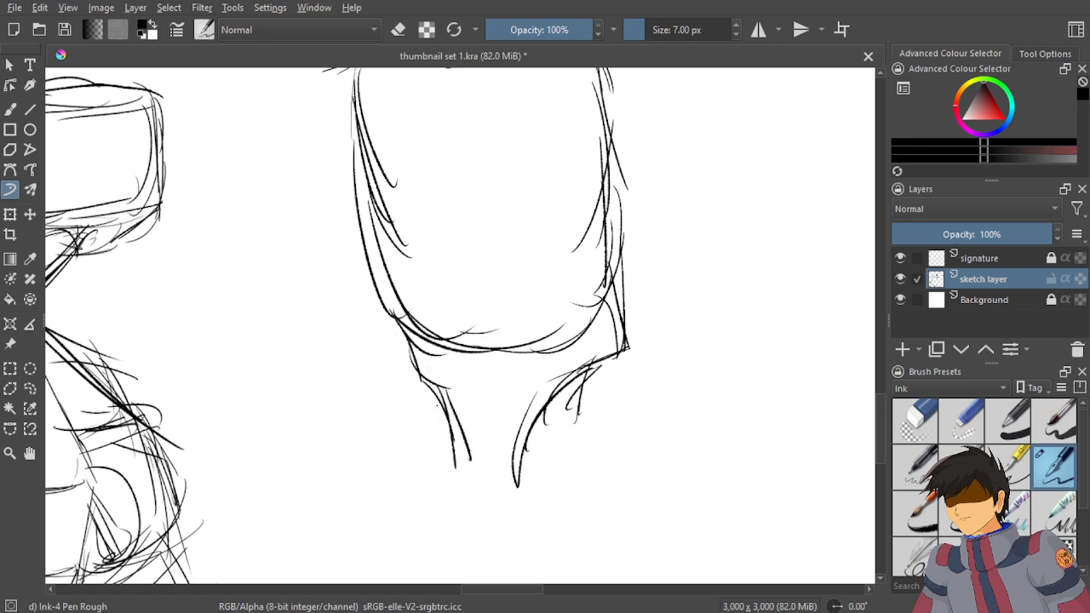
pyautogui.moveTo(437, 405)
pyautogui.mouseDown()
pyautogui.moveTo(473, 486)
pyautogui.moveTo(514, 481)
pyautogui.mouseUp()
pyautogui.moveTo(514, 486); pyautogui.dragTo(521, 422)
pyautogui.moveTo(508, 467)
pyautogui.mouseDown()
pyautogui.moveTo(541, 386)
pyautogui.moveTo(562, 385)
pyautogui.mouseUp()
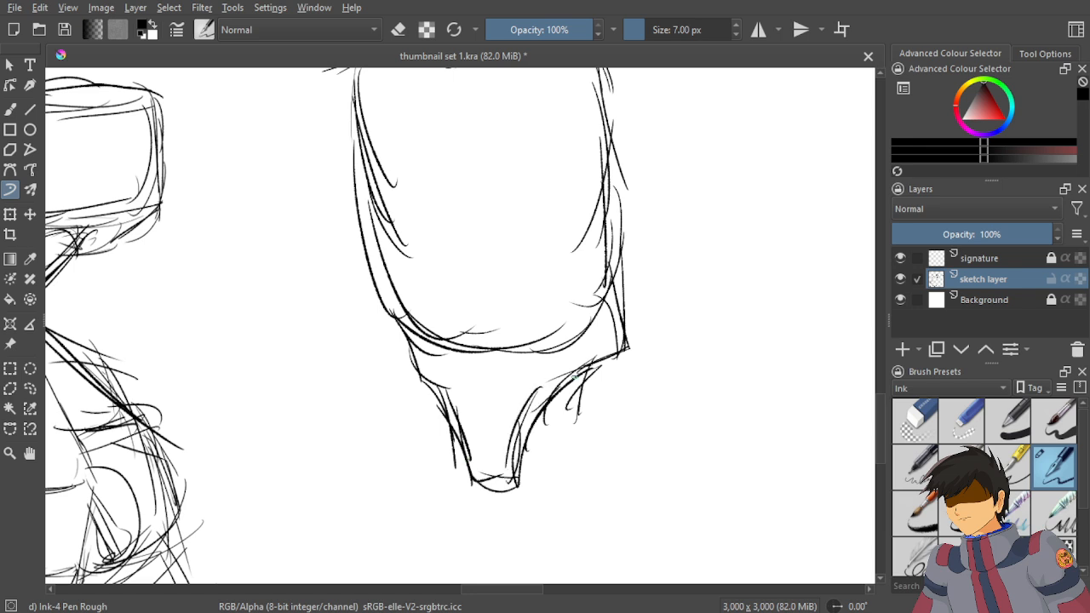
# Sketch short outer thigh lines running down from both hips of the headphone figure.
pyautogui.moveTo(624, 354)
pyautogui.mouseDown()
pyautogui.moveTo(641, 405)
pyautogui.moveTo(638, 456)
pyautogui.mouseUp()
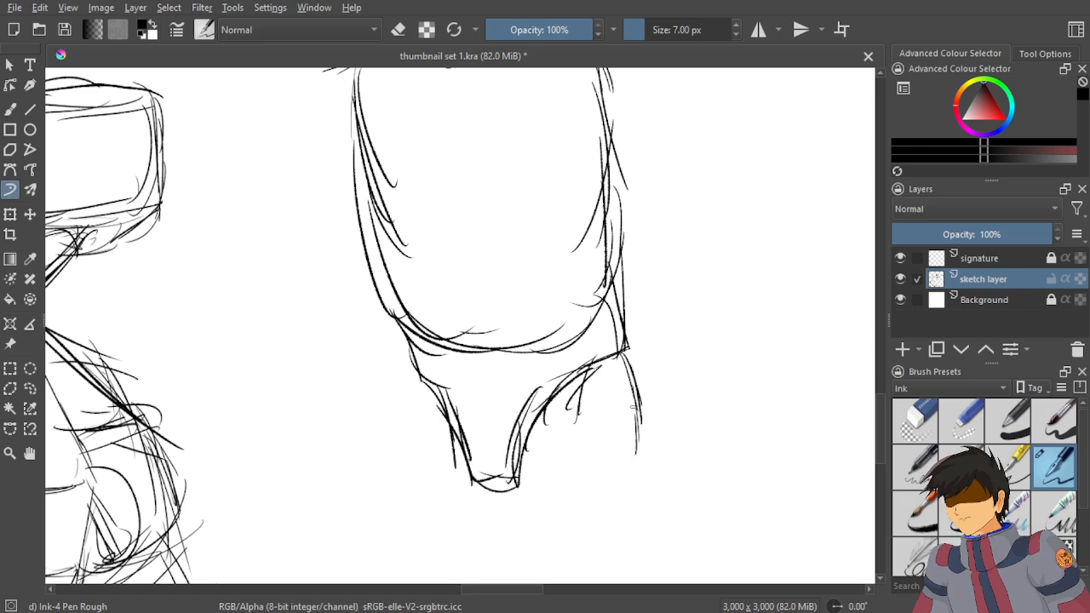
pyautogui.moveTo(630, 403); pyautogui.dragTo(643, 473)
pyautogui.moveTo(423, 361); pyautogui.dragTo(443, 476)
pyautogui.moveTo(426, 383); pyautogui.dragTo(447, 495)
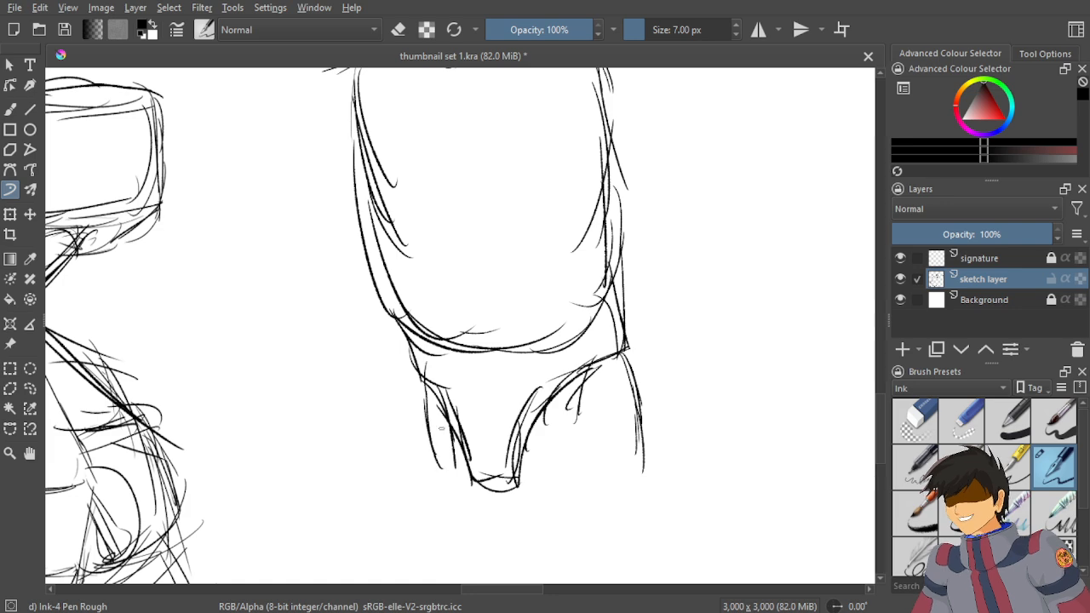
# Erase the narrow bottom of the pelvis and stray marks beside the far thigh with the Eraser Small brush.
pyautogui.scroll(-6, 586, 283)
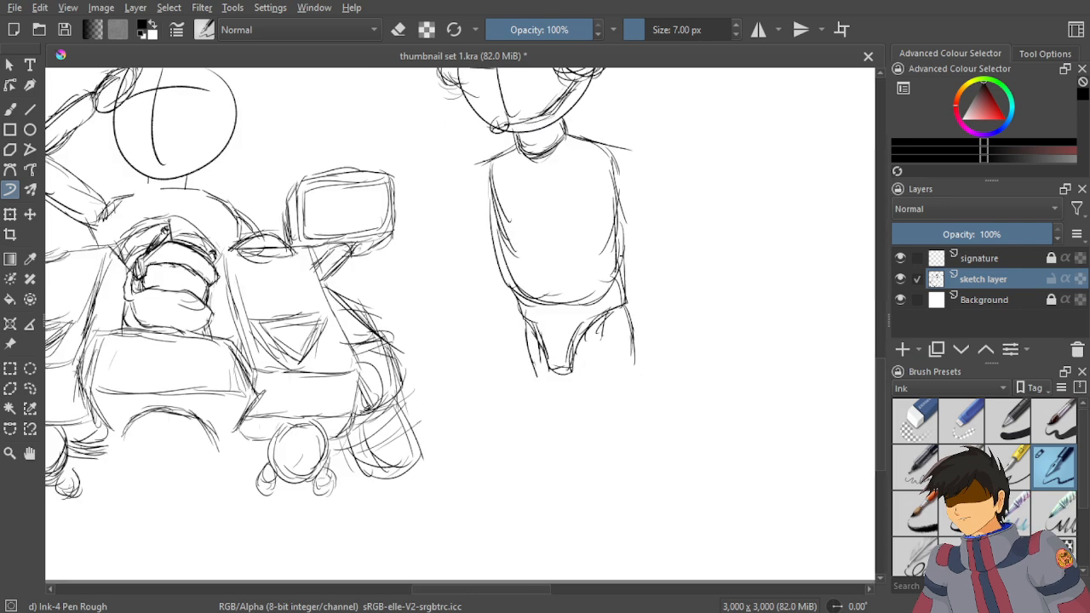
pyautogui.scroll(6, 587, 283)
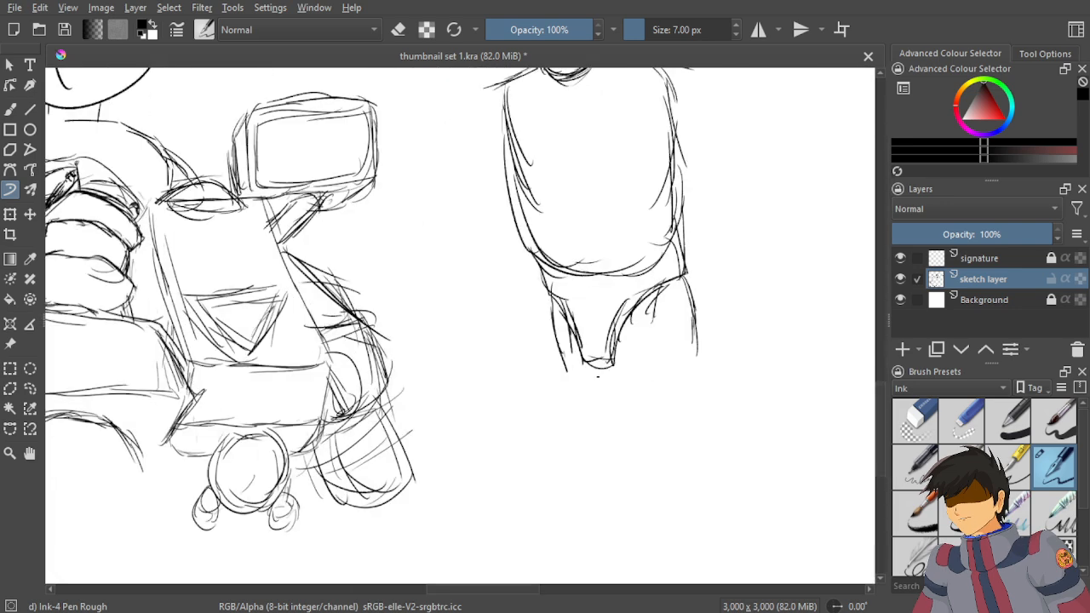
pyautogui.scroll(2, 586, 284)
pyautogui.scroll(-4, 630, 323)
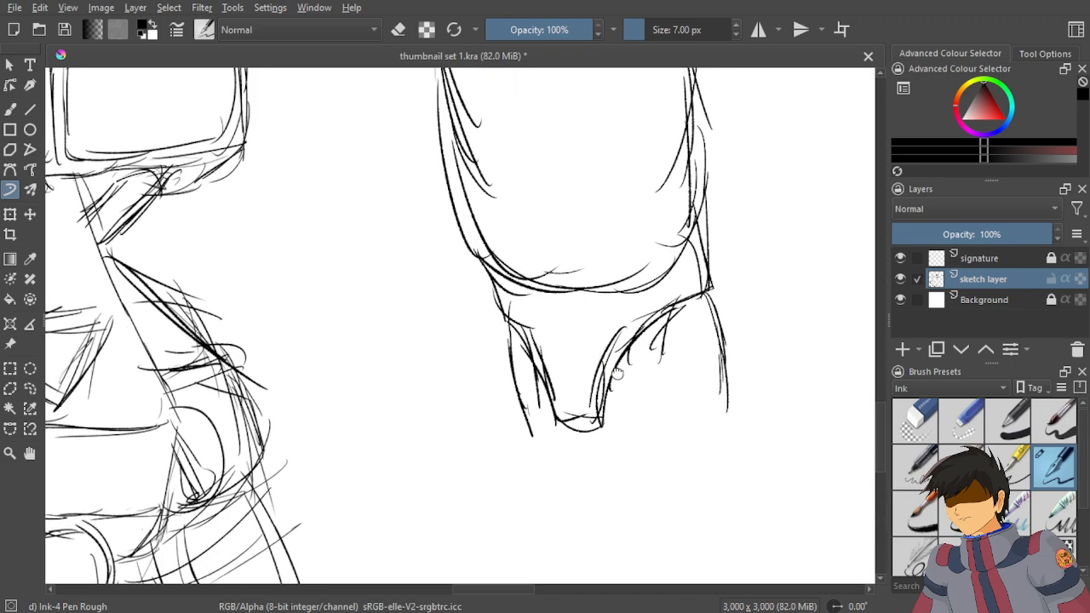
pyautogui.scroll(-5, 578, 337)
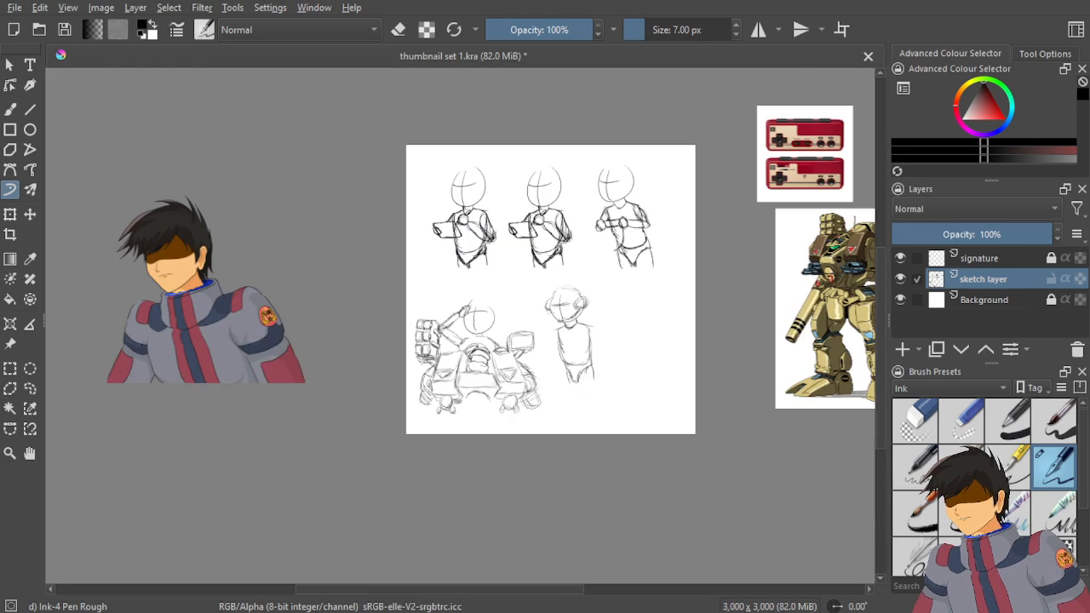
pyautogui.scroll(5, 590, 399)
pyautogui.click(960, 426)
pyautogui.scroll(6, 511, 366)
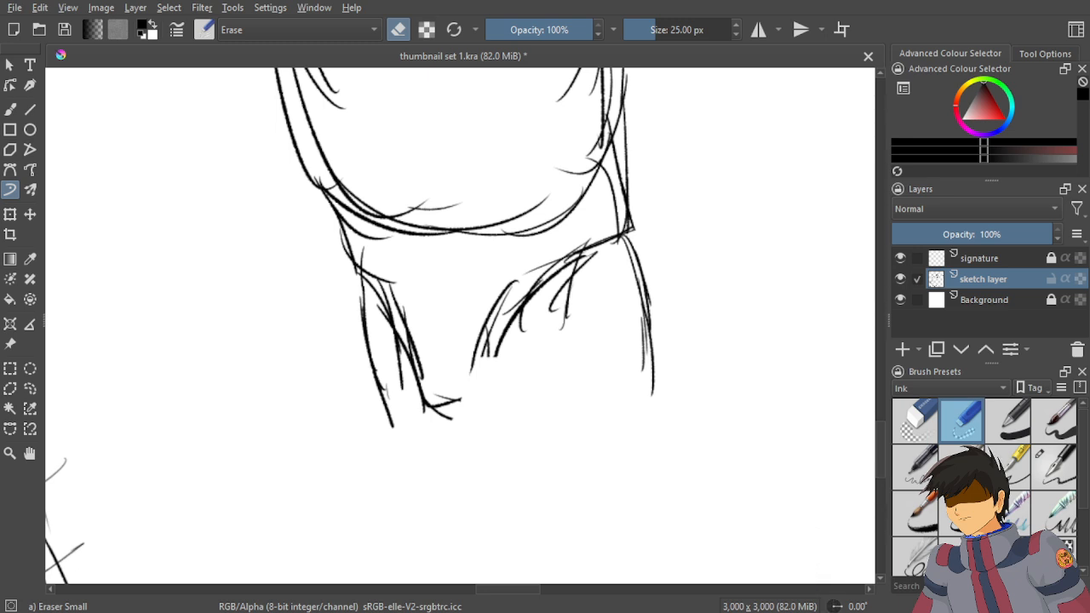
pyautogui.moveTo(451, 398); pyautogui.dragTo(464, 400)
pyautogui.moveTo(572, 294); pyautogui.dragTo(555, 327)
# Redraw the far pelvis line with the Ink-4 Pen Rough brush so the pelvis tapers to a point.
pyautogui.click(1052, 466)
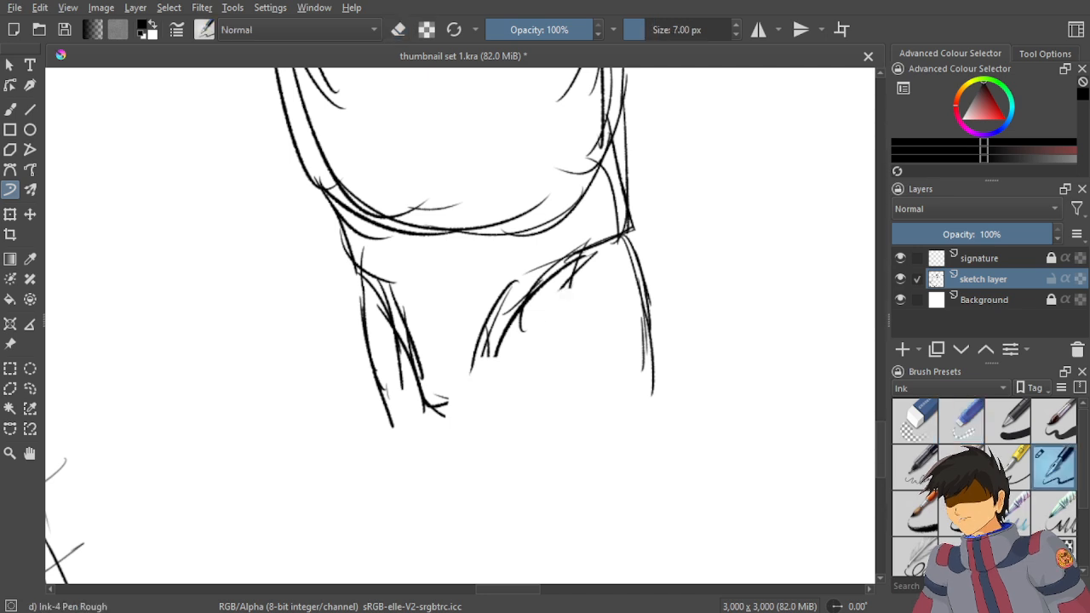
pyautogui.scroll(2, 523, 327)
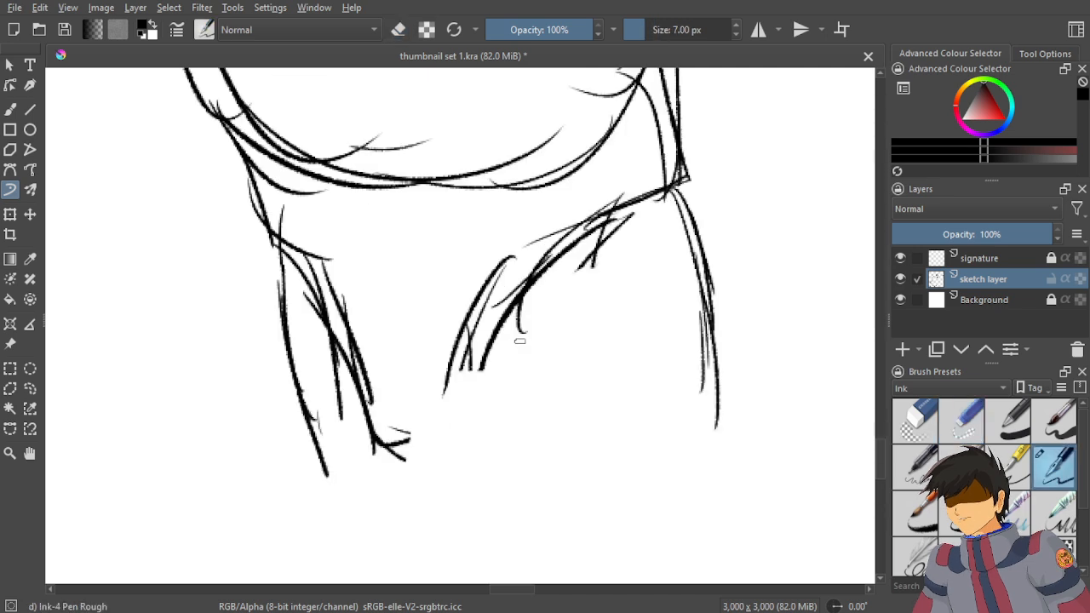
pyautogui.moveTo(405, 455)
pyautogui.mouseDown()
pyautogui.moveTo(462, 344)
pyautogui.moveTo(576, 246)
pyautogui.mouseUp()
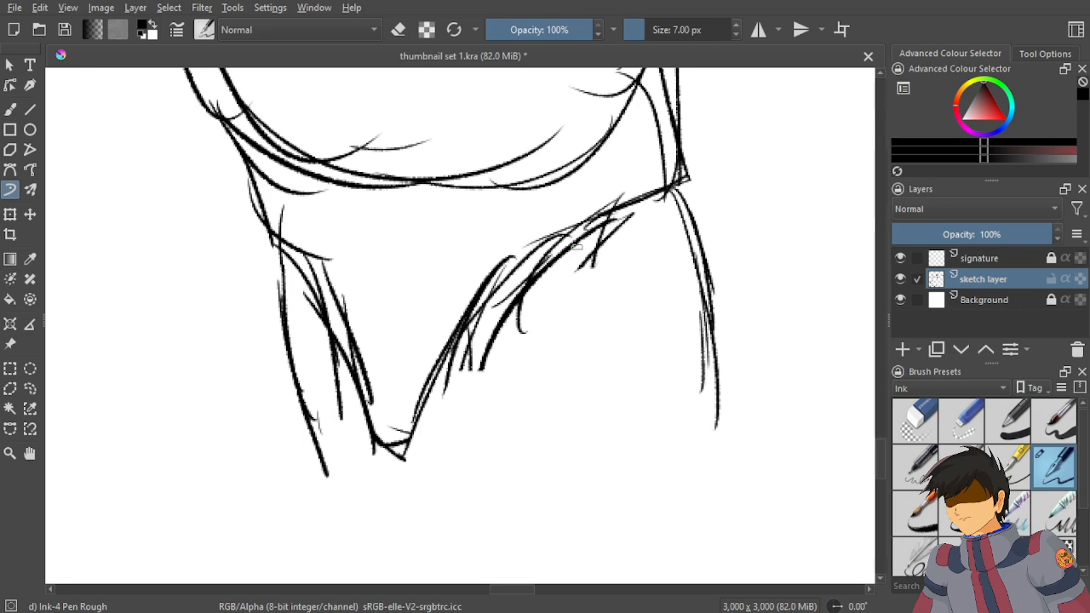
pyautogui.scroll(-5, 584, 280)
pyautogui.scroll(2, 557, 291)
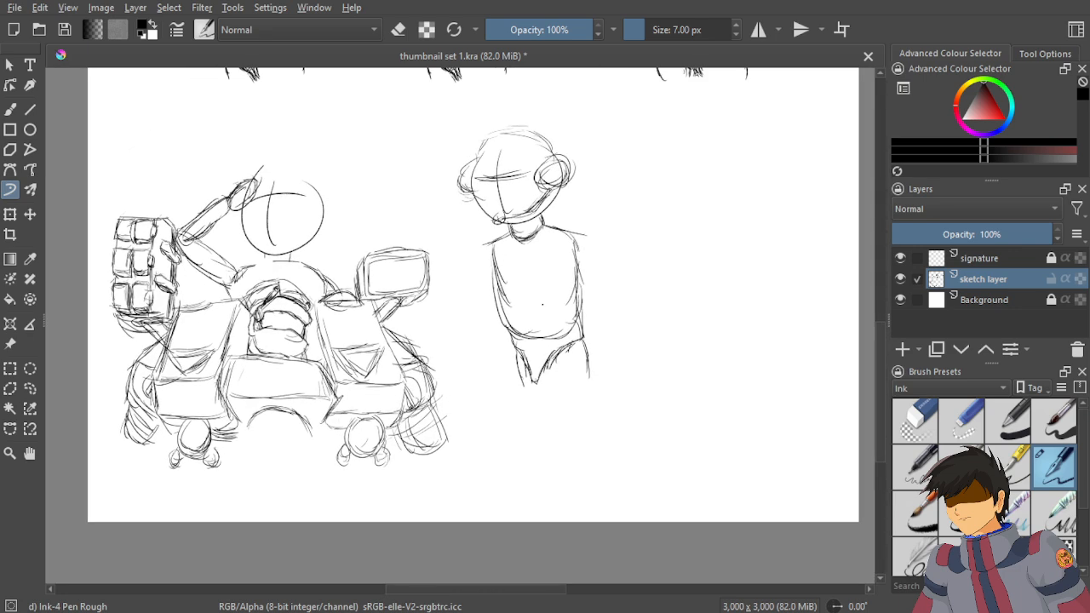
pyautogui.scroll(4, 519, 255)
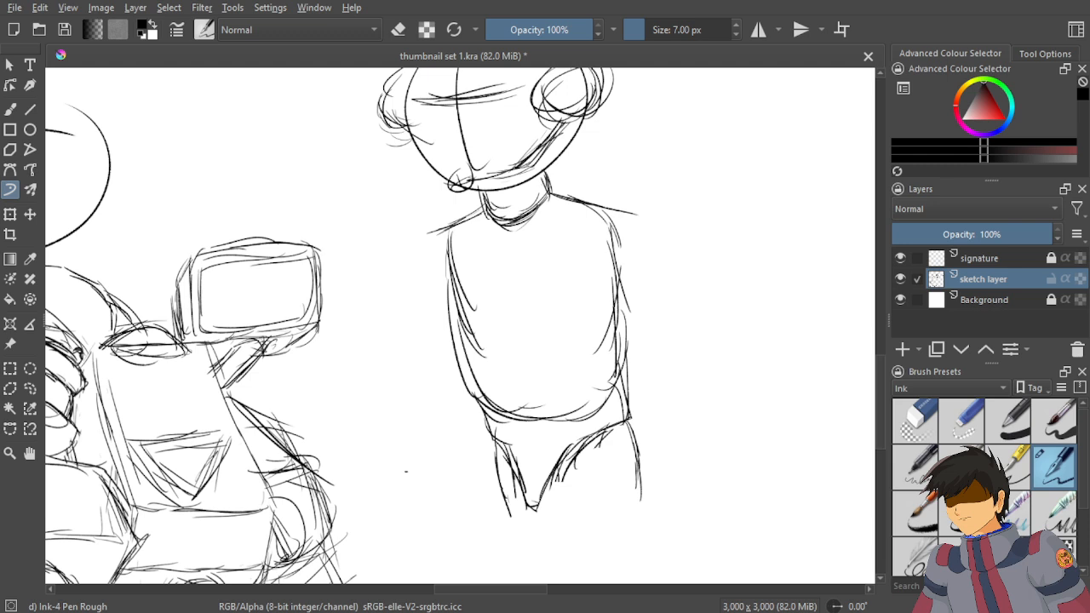
# Sketch the headset figure's upper arm on the side nearest the mech, hanging from the shoulder to a rounded elbow.
pyautogui.moveTo(441, 241)
pyautogui.mouseDown()
pyautogui.moveTo(420, 336)
pyautogui.moveTo(426, 347)
pyautogui.moveTo(432, 323)
pyautogui.moveTo(430, 370)
pyautogui.mouseUp()
pyautogui.moveTo(434, 356); pyautogui.dragTo(441, 373)
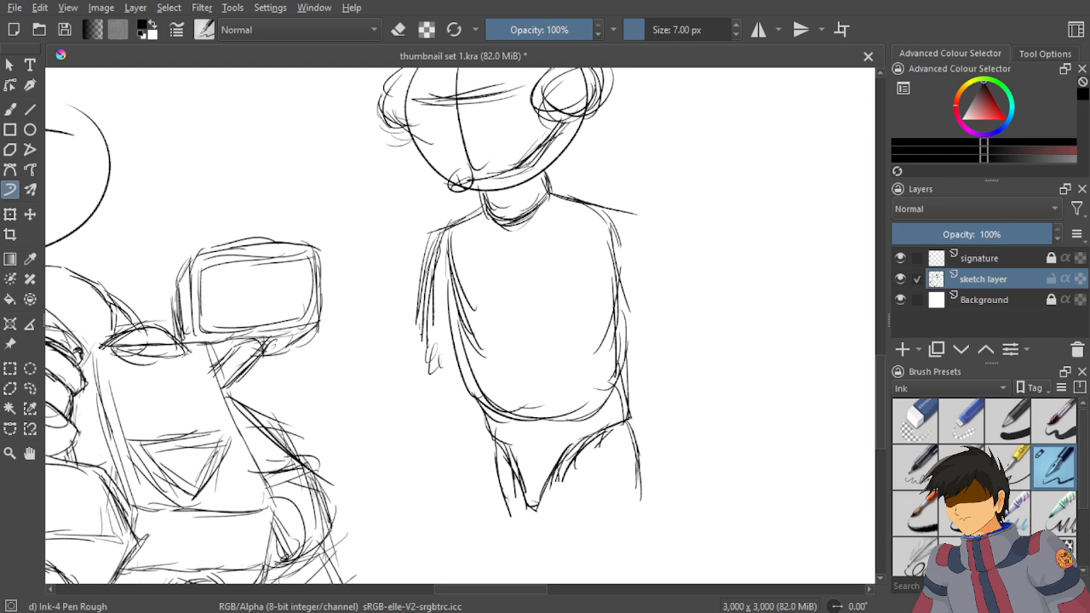
pyautogui.moveTo(421, 330); pyautogui.dragTo(443, 359)
pyautogui.moveTo(462, 349); pyautogui.dragTo(430, 358)
pyautogui.moveTo(459, 316); pyautogui.dragTo(461, 355)
pyautogui.moveTo(427, 320)
pyautogui.mouseDown()
pyautogui.moveTo(425, 359)
pyautogui.moveTo(445, 369)
pyautogui.mouseUp()
pyautogui.moveTo(461, 335)
pyautogui.mouseDown()
pyautogui.moveTo(439, 366)
pyautogui.moveTo(460, 280)
pyautogui.mouseUp()
pyautogui.moveTo(418, 325); pyautogui.dragTo(429, 385)
pyautogui.moveTo(455, 351); pyautogui.dragTo(429, 370)
pyautogui.moveTo(458, 318); pyautogui.dragTo(446, 363)
pyautogui.moveTo(456, 310)
pyautogui.mouseDown()
pyautogui.moveTo(460, 266)
pyautogui.moveTo(461, 278)
pyautogui.mouseUp()
pyautogui.moveTo(456, 306); pyautogui.dragTo(452, 326)
pyautogui.moveTo(464, 282); pyautogui.dragTo(482, 323)
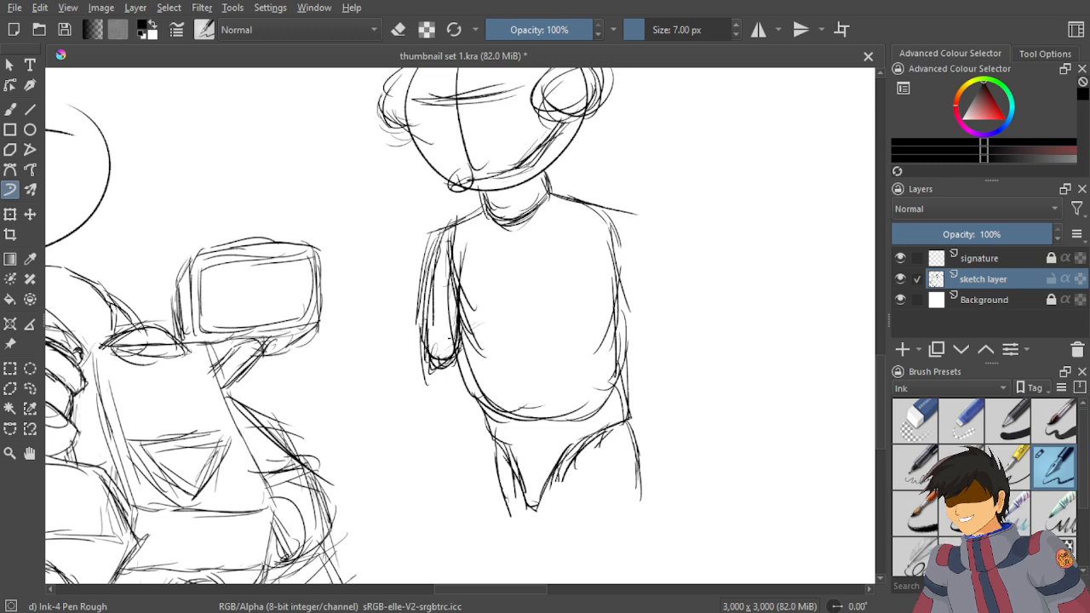
# Sketch a forearm running from that elbow diagonally up across the figure's chest, with a rounded end.
pyautogui.moveTo(430, 365); pyautogui.dragTo(514, 323)
pyautogui.moveTo(462, 358); pyautogui.dragTo(563, 308)
pyautogui.moveTo(497, 341); pyautogui.dragTo(577, 287)
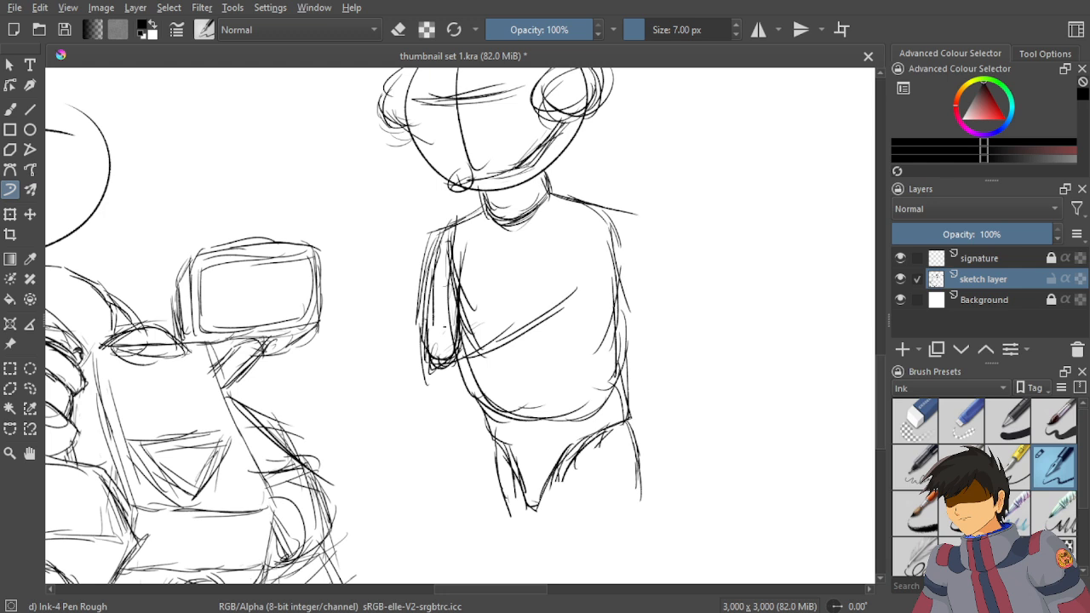
pyautogui.moveTo(423, 347)
pyautogui.mouseDown()
pyautogui.moveTo(516, 295)
pyautogui.moveTo(492, 299)
pyautogui.moveTo(569, 281)
pyautogui.moveTo(538, 291)
pyautogui.mouseUp()
pyautogui.moveTo(569, 290); pyautogui.dragTo(517, 329)
pyautogui.moveTo(535, 286); pyautogui.dragTo(535, 310)
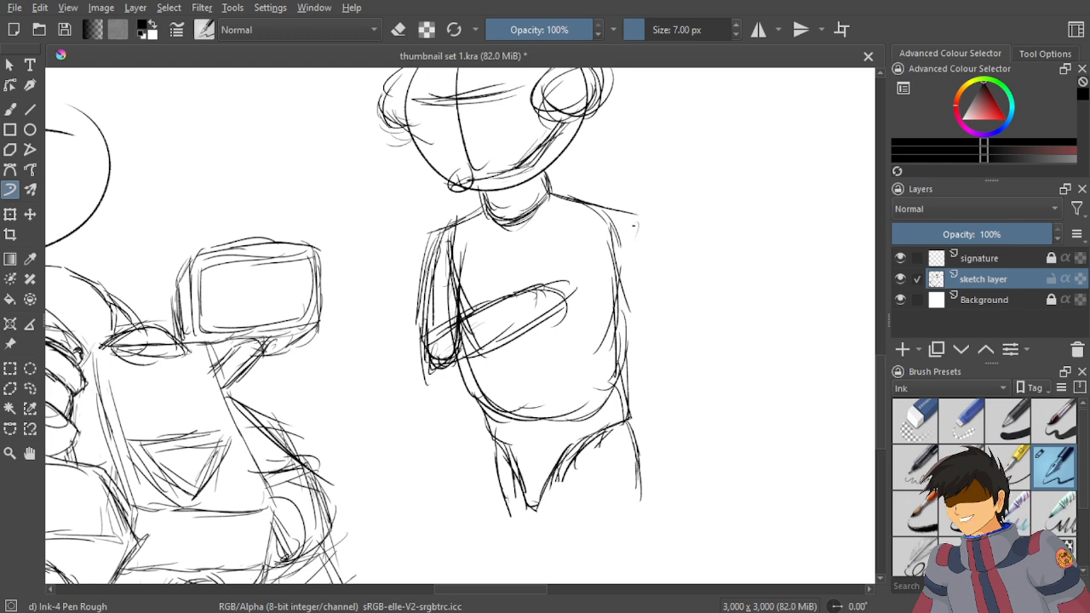
# Sketch the far upper arm from the shoulder, angled inward over the torso to a rounded elbow.
pyautogui.moveTo(636, 214); pyautogui.dragTo(631, 257)
pyautogui.moveTo(623, 220); pyautogui.dragTo(603, 250)
pyautogui.moveTo(637, 221); pyautogui.dragTo(623, 293)
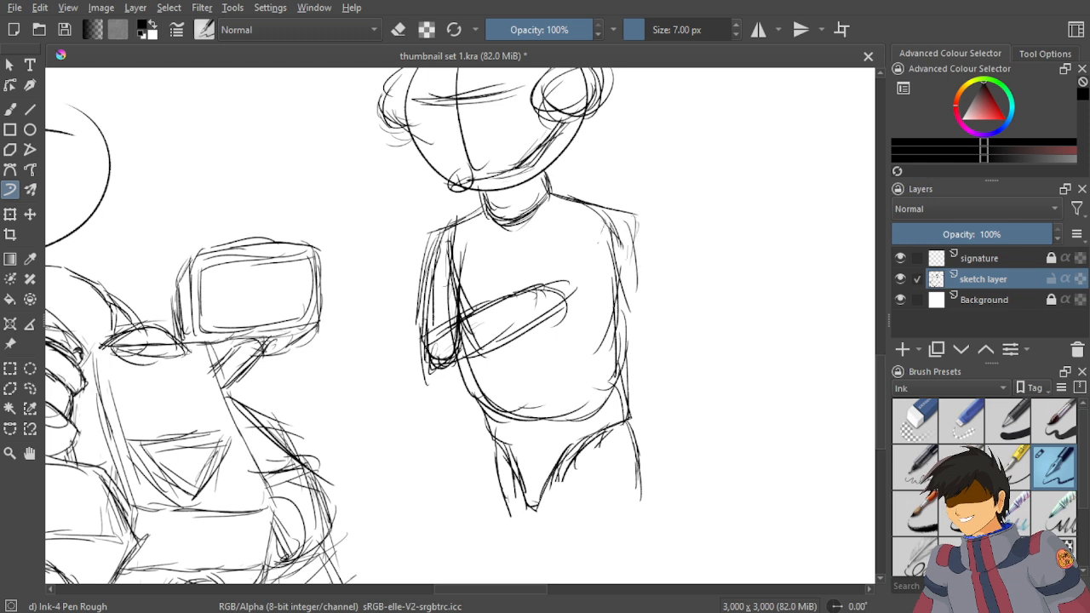
pyautogui.moveTo(635, 216); pyautogui.dragTo(606, 318)
pyautogui.moveTo(632, 257)
pyautogui.mouseDown()
pyautogui.moveTo(599, 342)
pyautogui.moveTo(630, 277)
pyautogui.mouseUp()
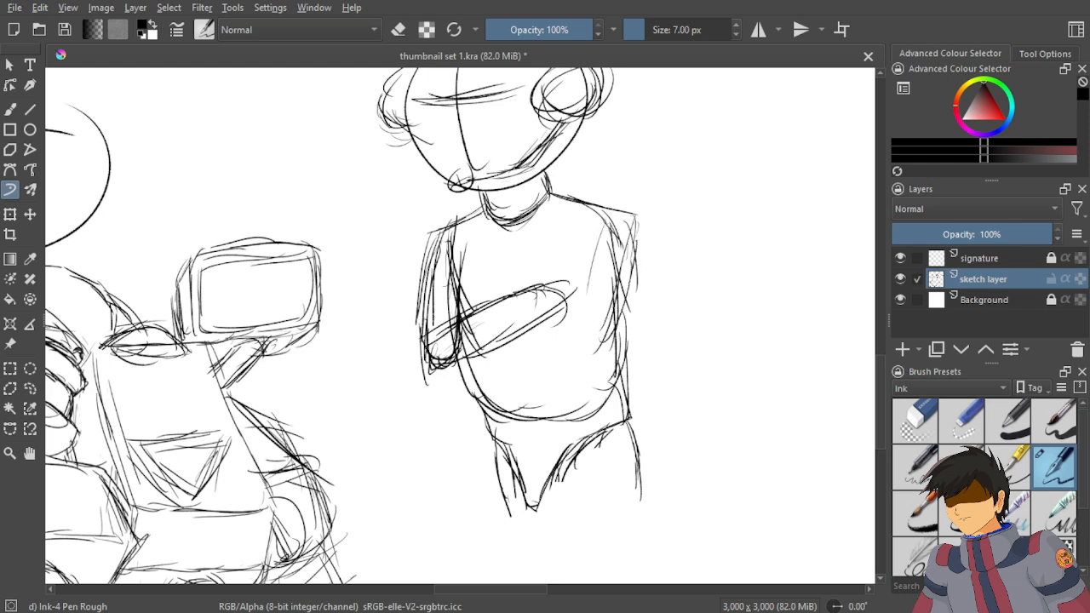
pyautogui.moveTo(633, 225)
pyautogui.mouseDown()
pyautogui.moveTo(604, 341)
pyautogui.moveTo(618, 289)
pyautogui.moveTo(584, 307)
pyautogui.mouseUp()
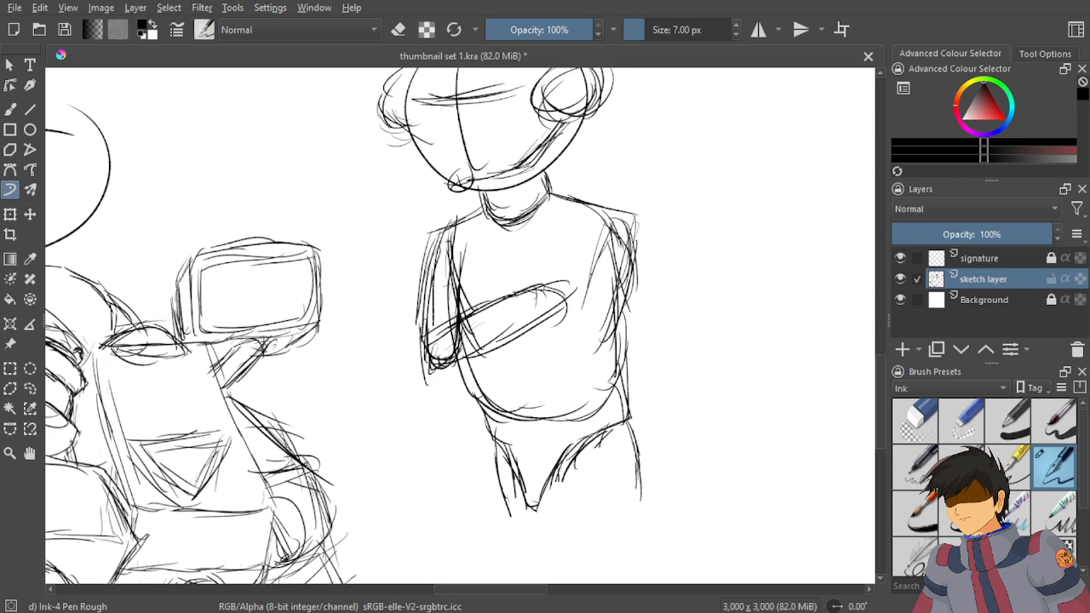
pyautogui.moveTo(598, 257); pyautogui.dragTo(571, 325)
pyautogui.moveTo(581, 282)
pyautogui.mouseDown()
pyautogui.moveTo(547, 342)
pyautogui.moveTo(596, 325)
pyautogui.moveTo(545, 363)
pyautogui.moveTo(579, 340)
pyautogui.mouseUp()
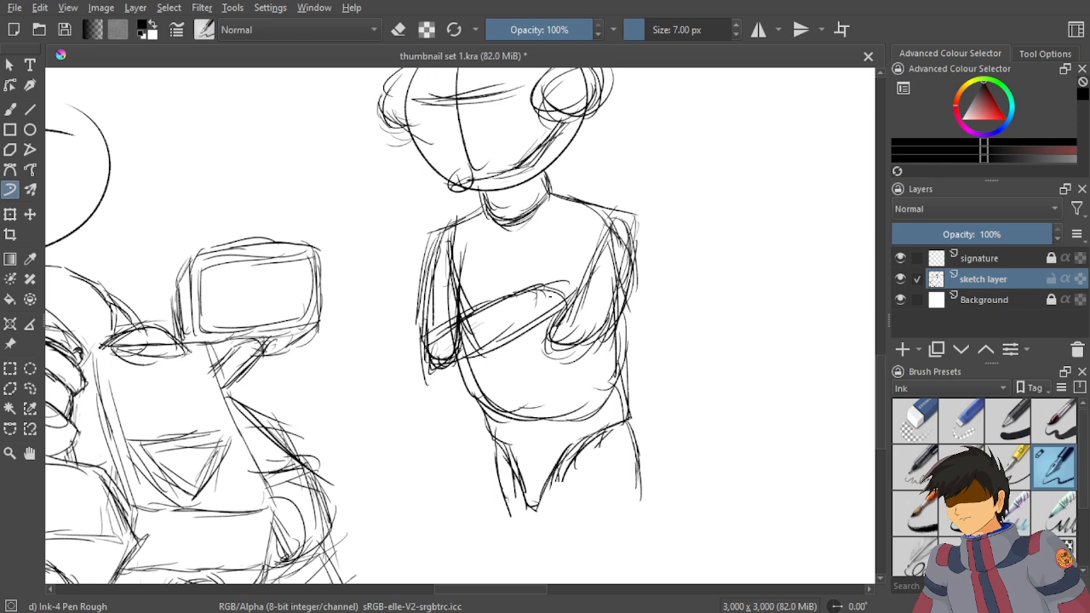
# Complete the crossed arms with the second forearm's lines and a rounded hand over the upper arm nearest the mech.
pyautogui.moveTo(550, 290)
pyautogui.mouseDown()
pyautogui.moveTo(560, 262)
pyautogui.moveTo(596, 260)
pyautogui.mouseUp()
pyautogui.moveTo(546, 335); pyautogui.dragTo(563, 351)
pyautogui.moveTo(480, 361)
pyautogui.mouseDown()
pyautogui.moveTo(545, 344)
pyautogui.moveTo(543, 357)
pyautogui.moveTo(532, 332)
pyautogui.mouseUp()
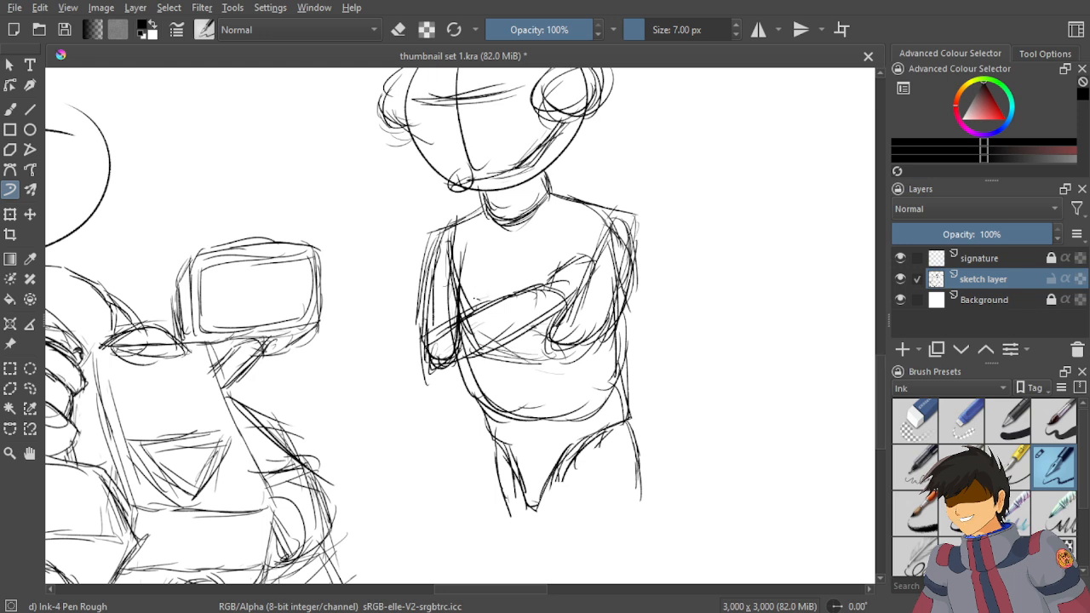
pyautogui.moveTo(460, 301)
pyautogui.mouseDown()
pyautogui.moveTo(480, 301)
pyautogui.moveTo(470, 317)
pyautogui.mouseUp()
pyautogui.moveTo(453, 279)
pyautogui.mouseDown()
pyautogui.moveTo(417, 303)
pyautogui.moveTo(455, 326)
pyautogui.moveTo(454, 313)
pyautogui.moveTo(418, 337)
pyautogui.mouseUp()
pyautogui.moveTo(421, 341); pyautogui.dragTo(443, 326)
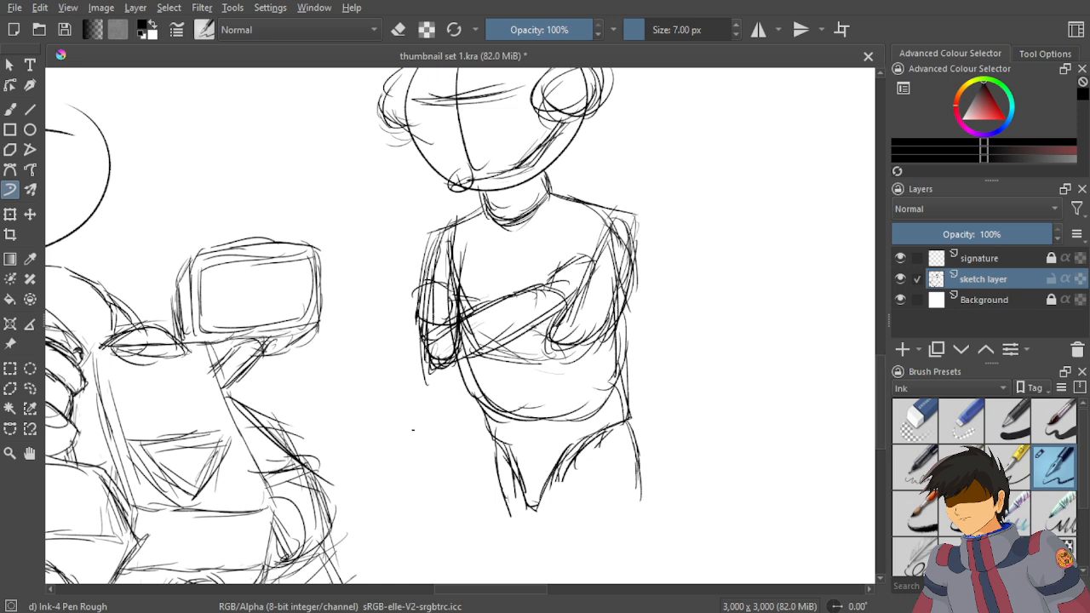
# Add outer hip and thigh lines on the side nearest the mech and save the drawing.
pyautogui.moveTo(466, 361)
pyautogui.mouseDown()
pyautogui.moveTo(458, 415)
pyautogui.moveTo(482, 410)
pyautogui.moveTo(475, 430)
pyautogui.moveTo(487, 422)
pyautogui.moveTo(466, 507)
pyautogui.mouseUp()
pyautogui.moveTo(482, 419)
pyautogui.mouseDown()
pyautogui.moveTo(485, 523)
pyautogui.moveTo(490, 514)
pyautogui.mouseUp()
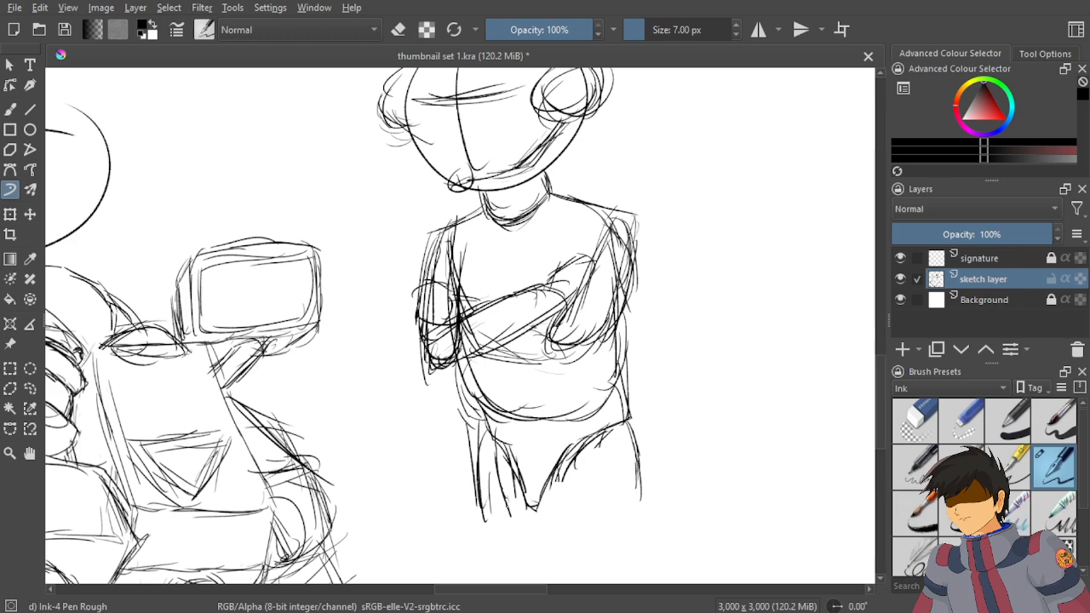
pyautogui.press('-')
pyautogui.press('-')
pyautogui.press('-')
pyautogui.press('-')
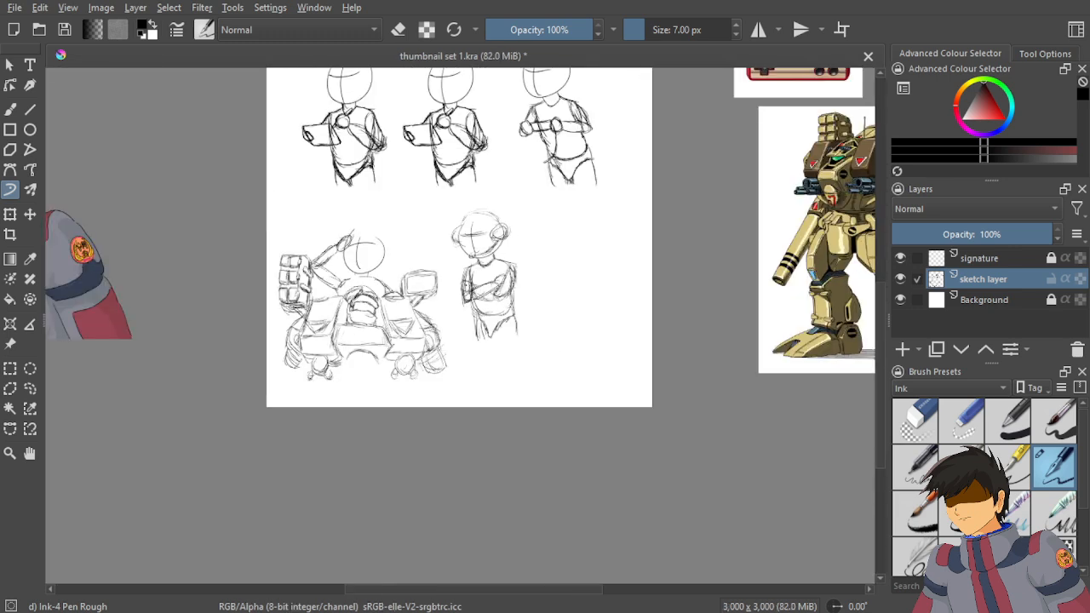
pyautogui.hotkey('ctrl', 's')
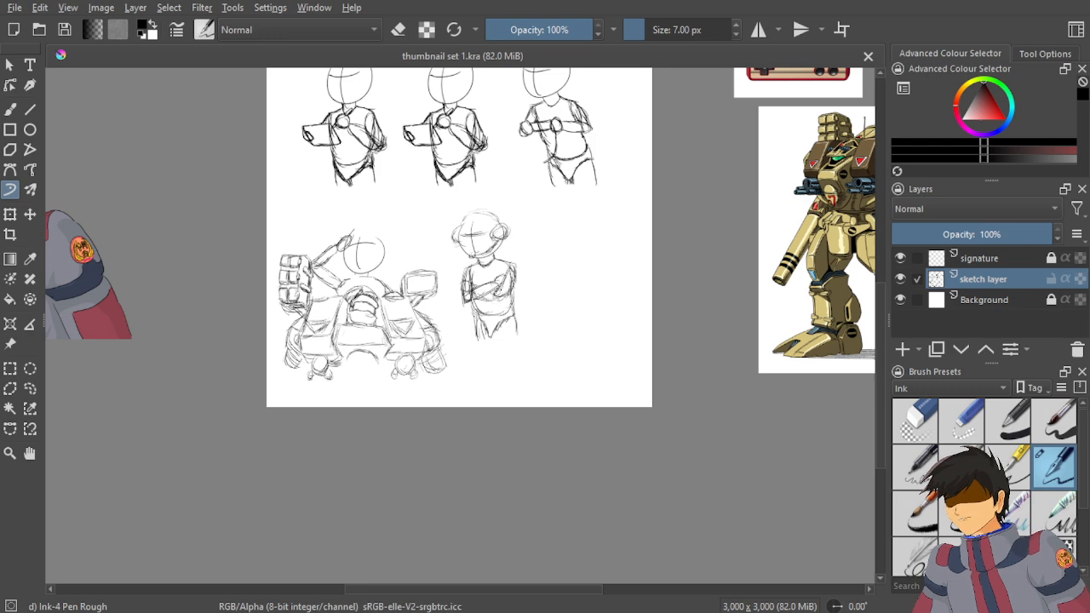
# Try out circular head outlines for a new figure in the empty space beside the crossed-arm figure.
pyautogui.scroll(1, 566, 208)
pyautogui.scroll(1, 545, 215)
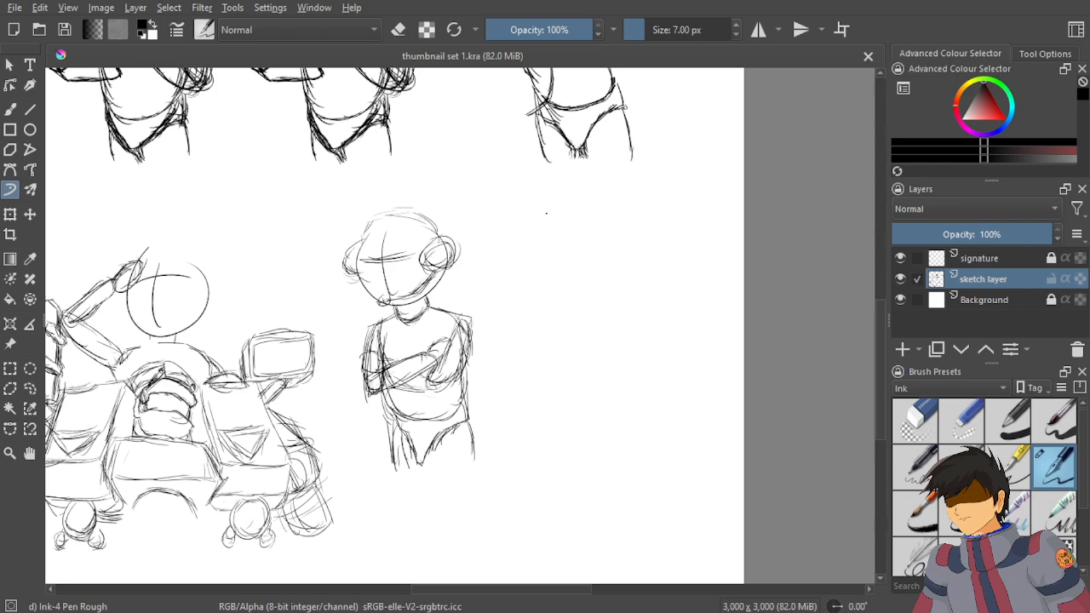
pyautogui.scroll(-3, 513, 246)
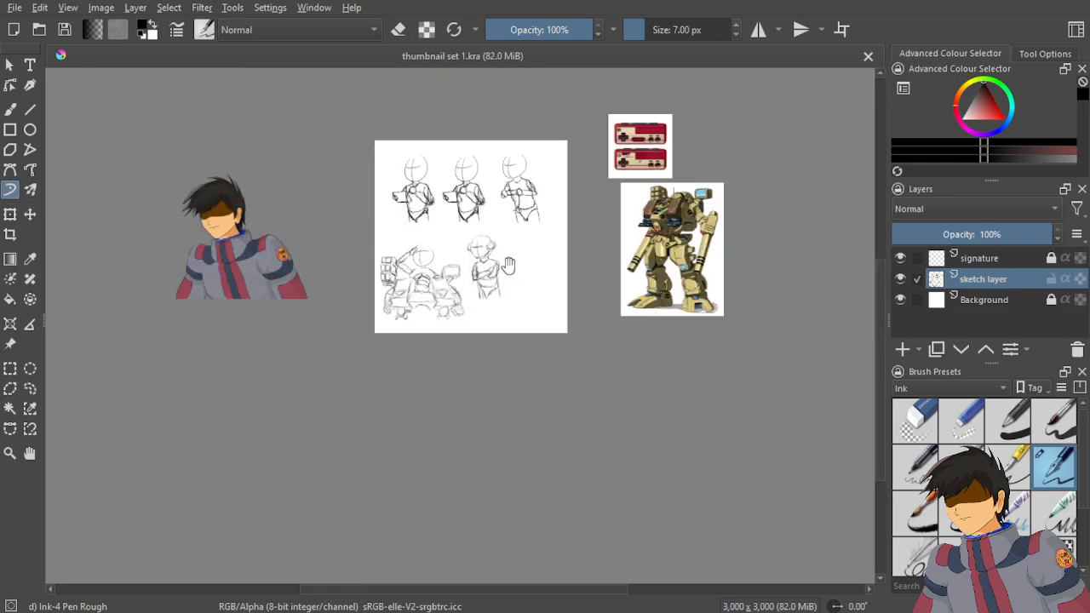
pyautogui.scroll(3, 513, 247)
pyautogui.moveTo(631, 184); pyautogui.dragTo(602, 231)
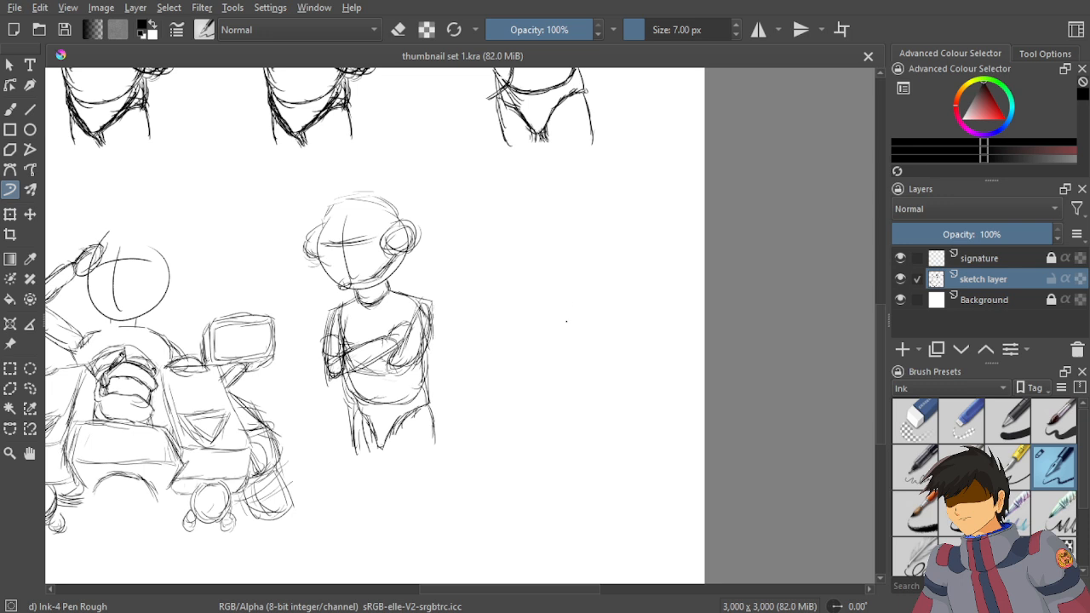
pyautogui.scroll(2, 568, 307)
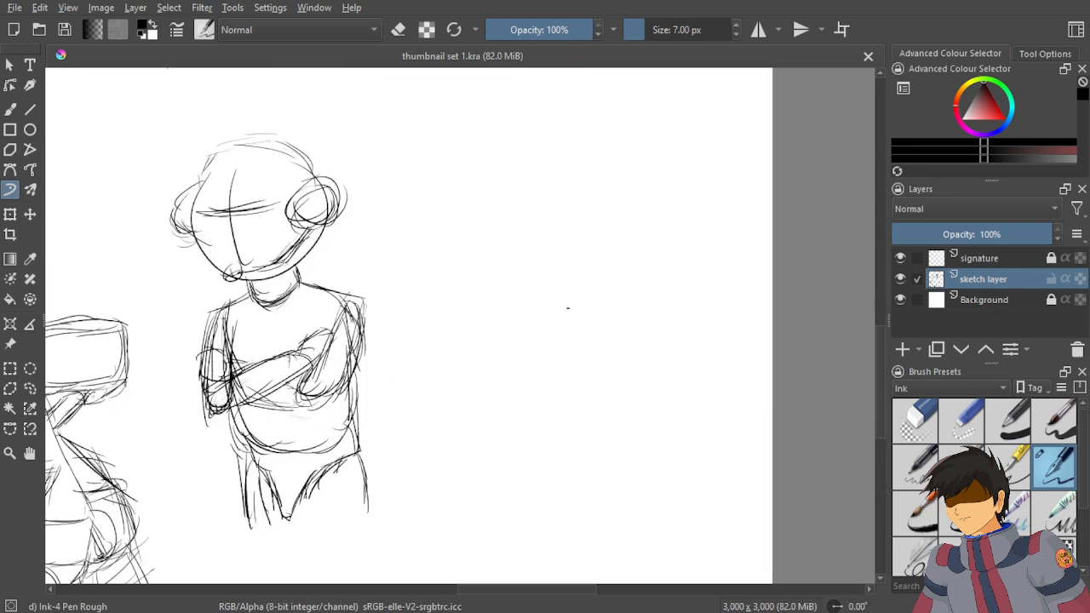
pyautogui.moveTo(567, 306); pyautogui.dragTo(555, 345)
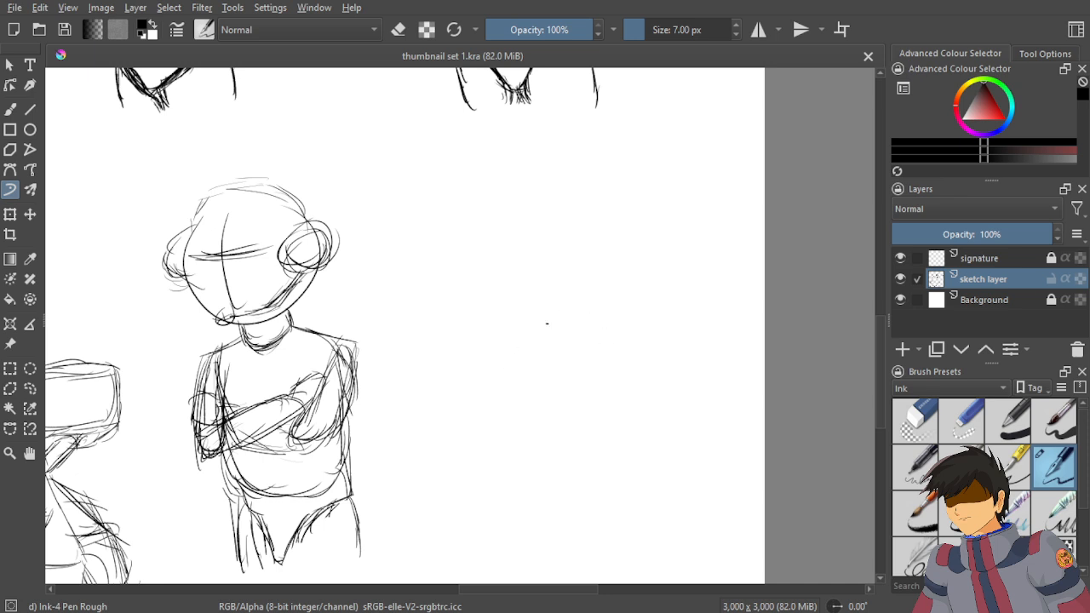
pyautogui.moveTo(556, 310)
pyautogui.mouseDown()
pyautogui.moveTo(565, 382)
pyautogui.moveTo(657, 364)
pyautogui.moveTo(655, 313)
pyautogui.mouseUp()
pyautogui.hotkey('ctrl', 'z')
pyautogui.hotkey('ctrl', 'shift', 'z')
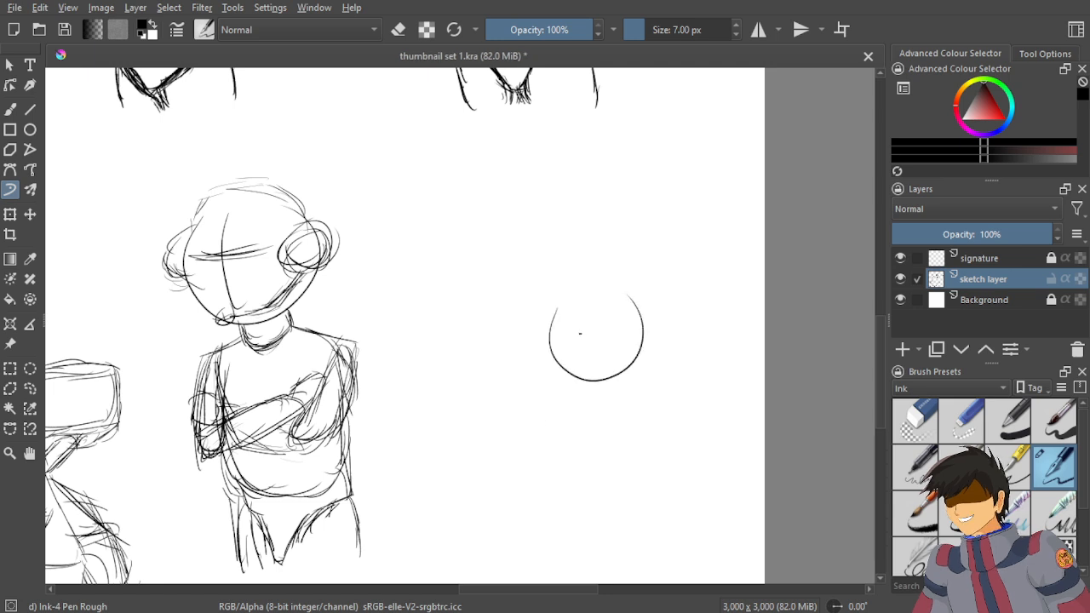
pyautogui.hotkey('ctrl', 'z')
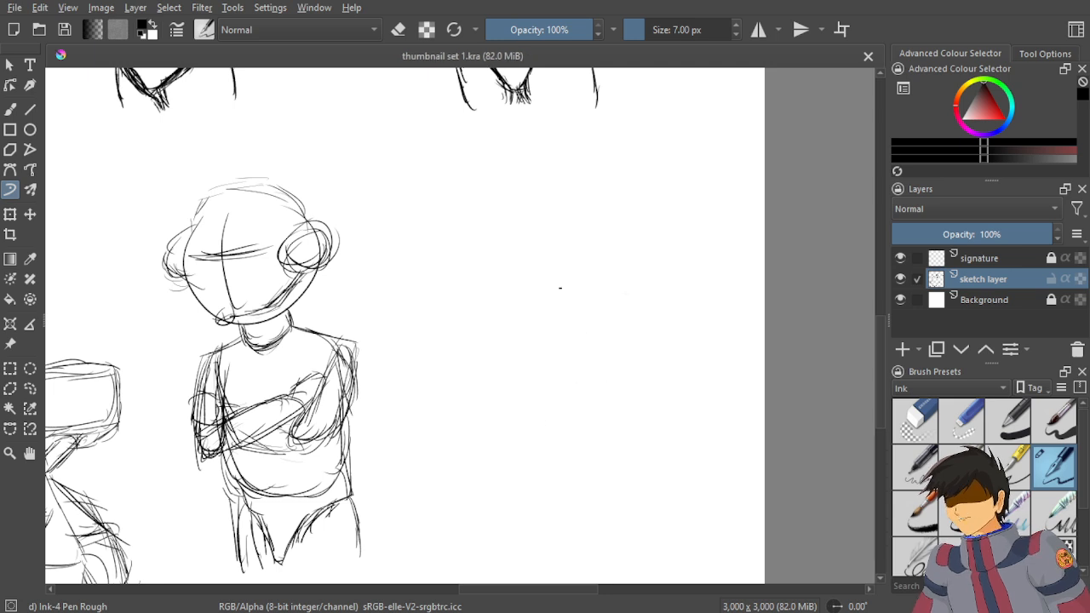
pyautogui.hotkey('ctrl', 'shift', 'z')
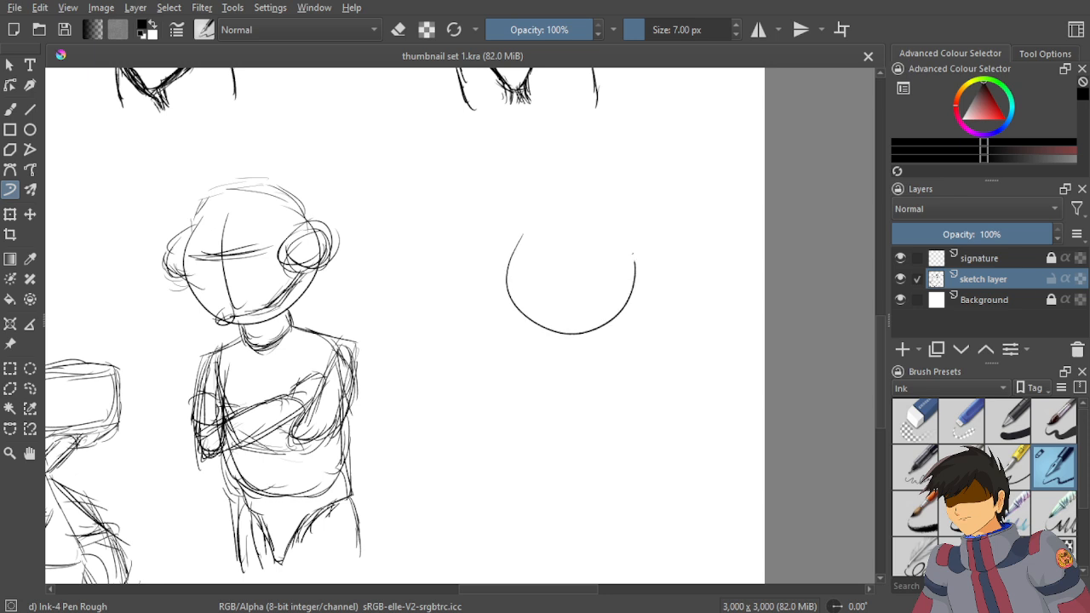
# Try face guides in the trial head, using a vertical centre line and two brow lines sloping down from it.
pyautogui.moveTo(572, 265); pyautogui.dragTo(576, 317)
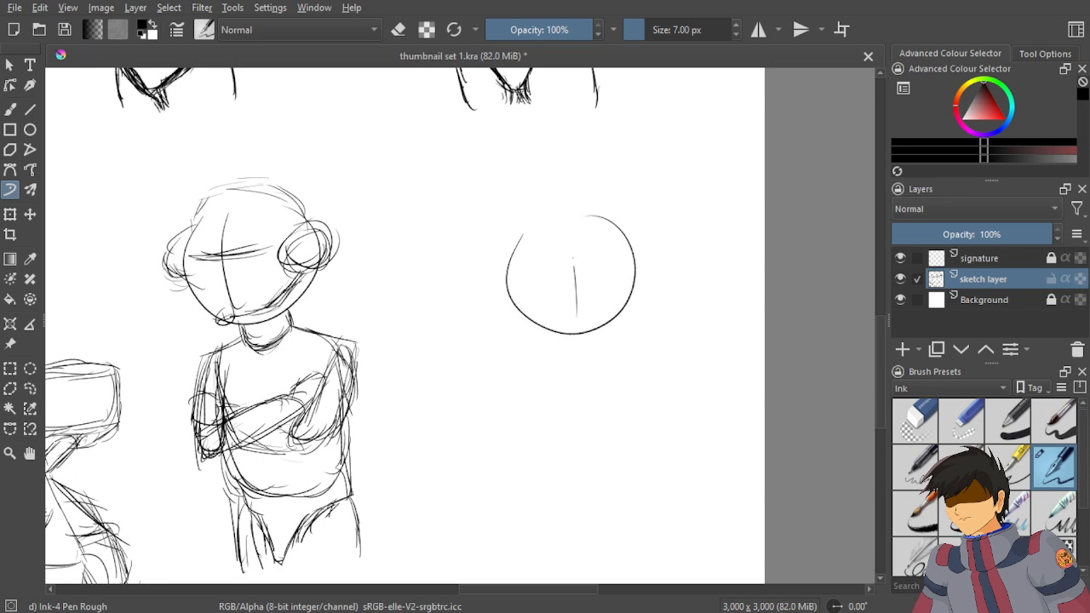
pyautogui.moveTo(569, 229)
pyautogui.mouseDown()
pyautogui.moveTo(575, 288)
pyautogui.moveTo(563, 203)
pyautogui.mouseUp()
pyautogui.moveTo(564, 217); pyautogui.dragTo(578, 312)
pyautogui.moveTo(569, 240)
pyautogui.mouseDown()
pyautogui.moveTo(626, 260)
pyautogui.moveTo(523, 273)
pyautogui.moveTo(562, 251)
pyautogui.moveTo(571, 223)
pyautogui.moveTo(604, 257)
pyautogui.mouseUp()
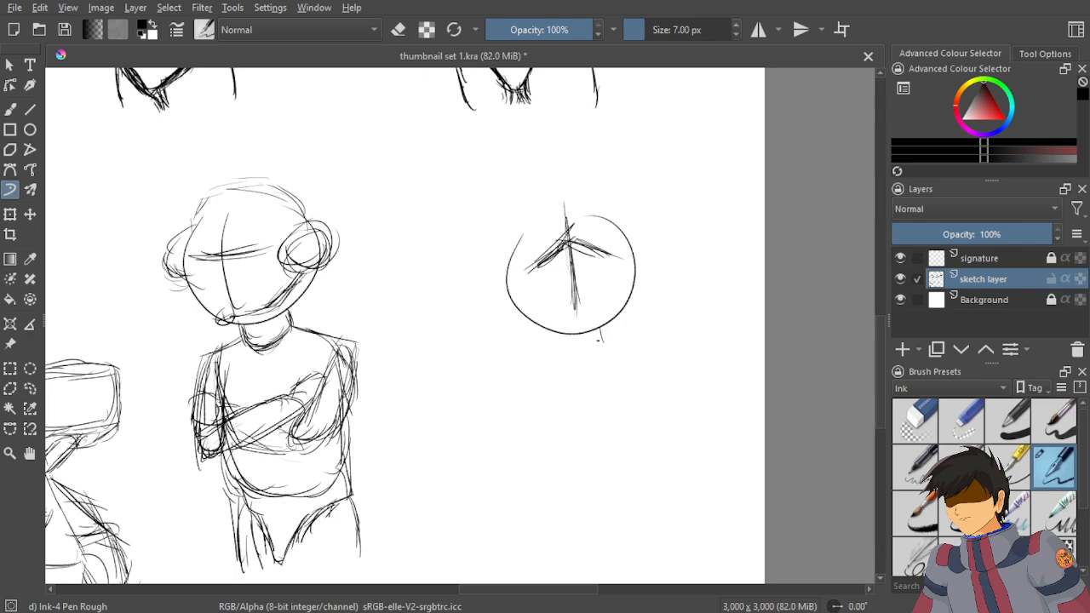
# Erase the whole trial head and its face guides with the Eraser Circle brush.
pyautogui.scroll(-3, 599, 338)
pyautogui.scroll(2, 608, 287)
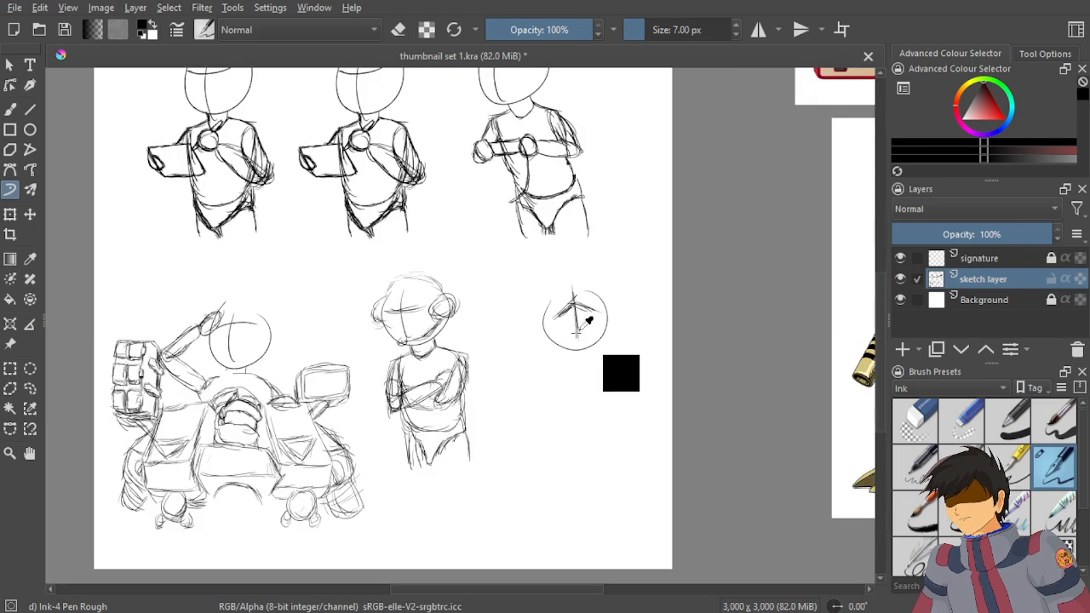
pyautogui.click(962, 422)
pyautogui.scroll(3, 567, 300)
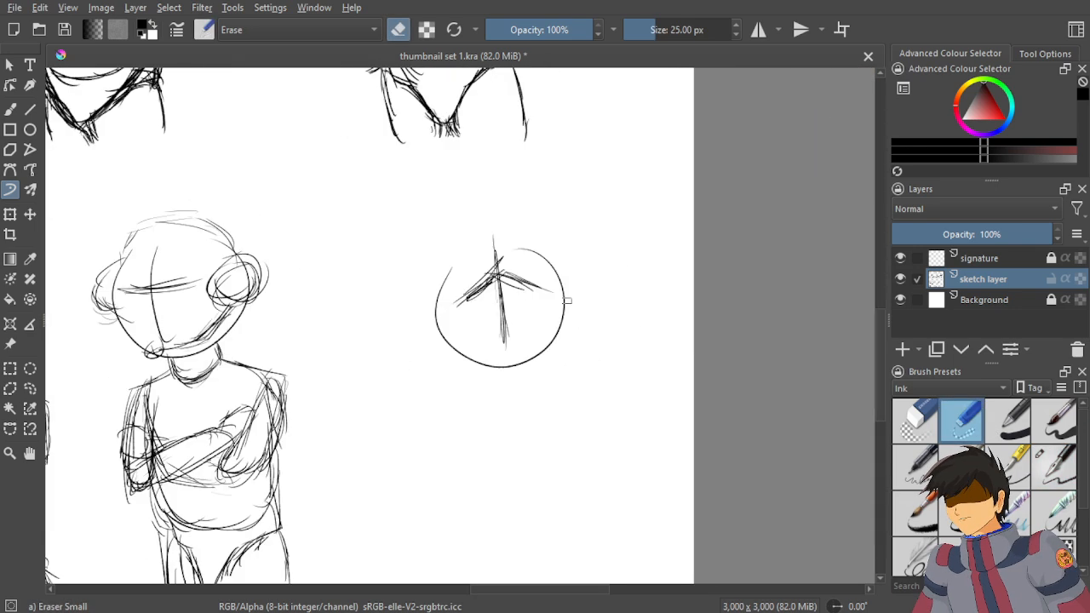
pyautogui.click(915, 421)
pyautogui.scroll(1, 554, 324)
pyautogui.moveTo(554, 325)
pyautogui.mouseDown()
pyautogui.moveTo(557, 227)
pyautogui.moveTo(521, 375)
pyautogui.mouseUp()
pyautogui.moveTo(517, 420)
pyautogui.mouseDown()
pyautogui.moveTo(566, 223)
pyautogui.moveTo(490, 374)
pyautogui.moveTo(537, 229)
pyautogui.moveTo(514, 214)
pyautogui.moveTo(442, 382)
pyautogui.moveTo(469, 219)
pyautogui.moveTo(464, 253)
pyautogui.moveTo(408, 343)
pyautogui.moveTo(395, 230)
pyautogui.moveTo(427, 235)
pyautogui.moveTo(399, 407)
pyautogui.moveTo(471, 372)
pyautogui.mouseUp()
pyautogui.scroll(-4, 496, 281)
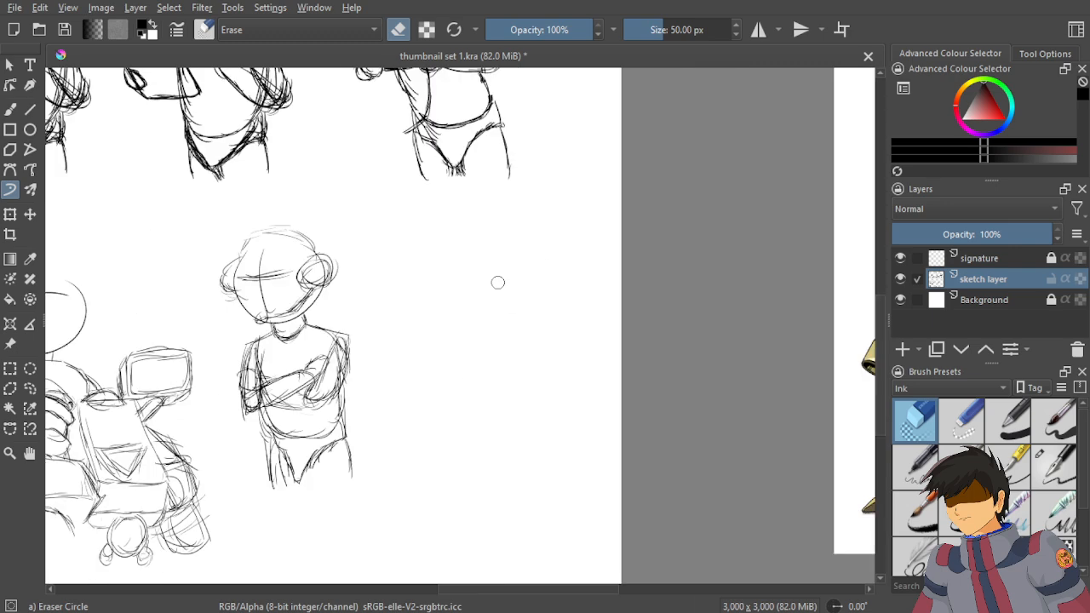
# Return to the Ink-4 Pen Rough brush and save the drawing.
pyautogui.press('/')
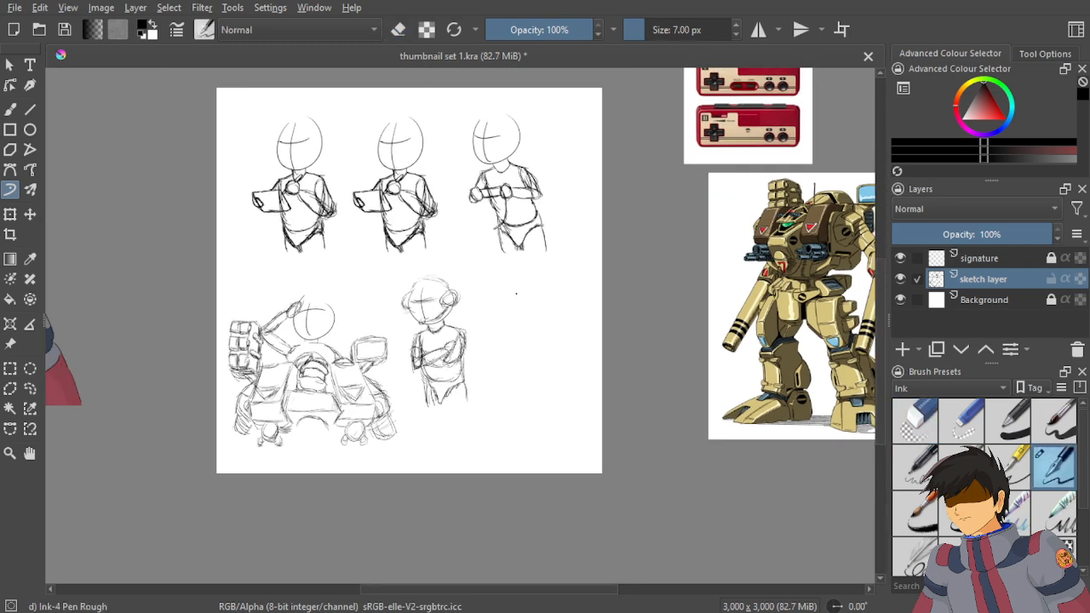
pyautogui.hotkey('ctrl', 's')
pyautogui.scroll(-1, 511, 317)
pyautogui.moveTo(501, 317); pyautogui.dragTo(524, 278)
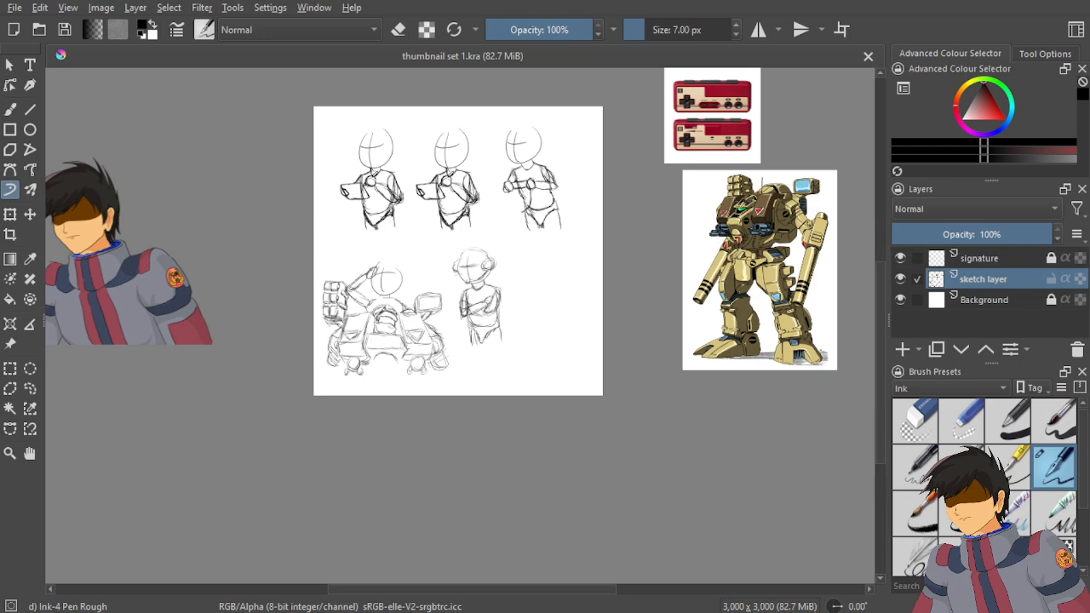
# Sketch a round head beside the crossed-arm figure, with a curved vertical centre line and an arched eye line.
pyautogui.scroll(4, 554, 335)
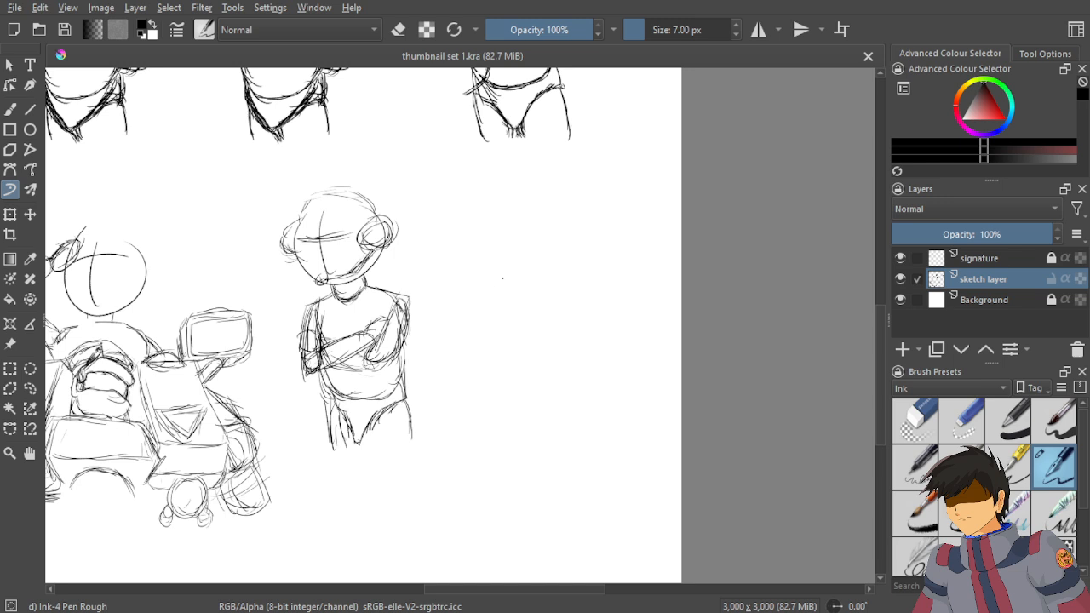
pyautogui.scroll(1, 544, 263)
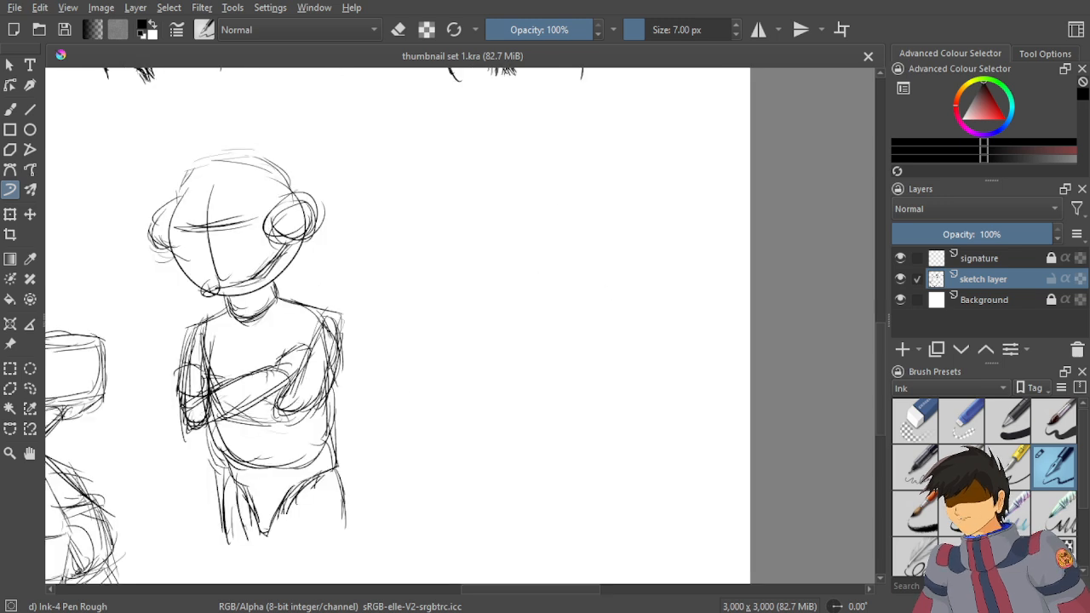
pyautogui.moveTo(534, 192); pyautogui.dragTo(566, 186)
pyautogui.hotkey('ctrl', 'z')
pyautogui.moveTo(529, 185)
pyautogui.mouseDown()
pyautogui.moveTo(504, 226)
pyautogui.moveTo(601, 200)
pyautogui.moveTo(536, 301)
pyautogui.mouseUp()
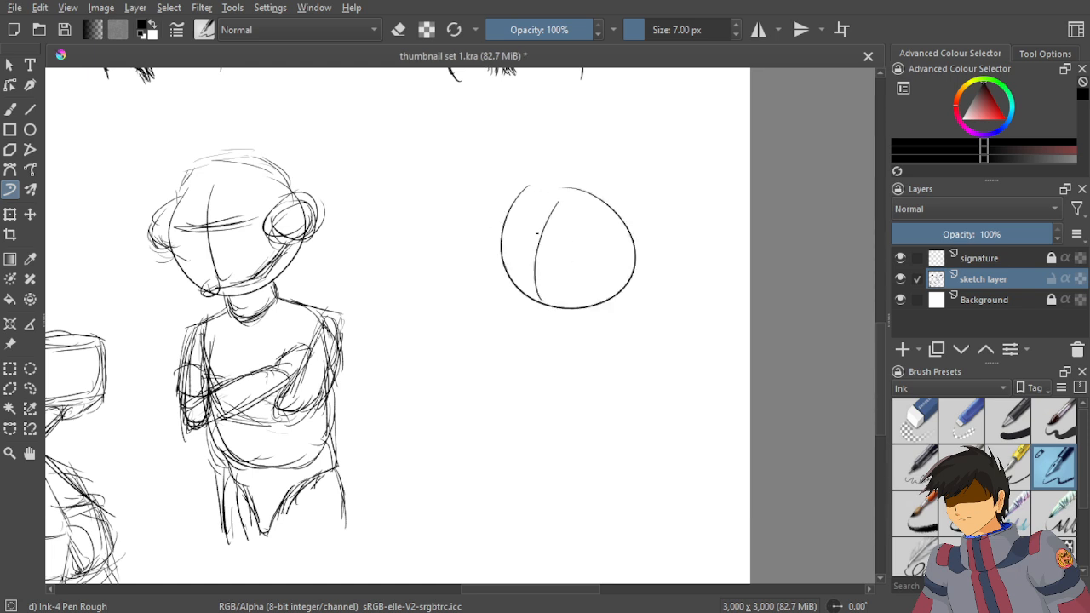
pyautogui.moveTo(524, 226)
pyautogui.mouseDown()
pyautogui.moveTo(609, 251)
pyautogui.moveTo(500, 246)
pyautogui.mouseUp()
pyautogui.moveTo(570, 223)
pyautogui.mouseDown()
pyautogui.moveTo(544, 239)
pyautogui.moveTo(590, 246)
pyautogui.mouseUp()
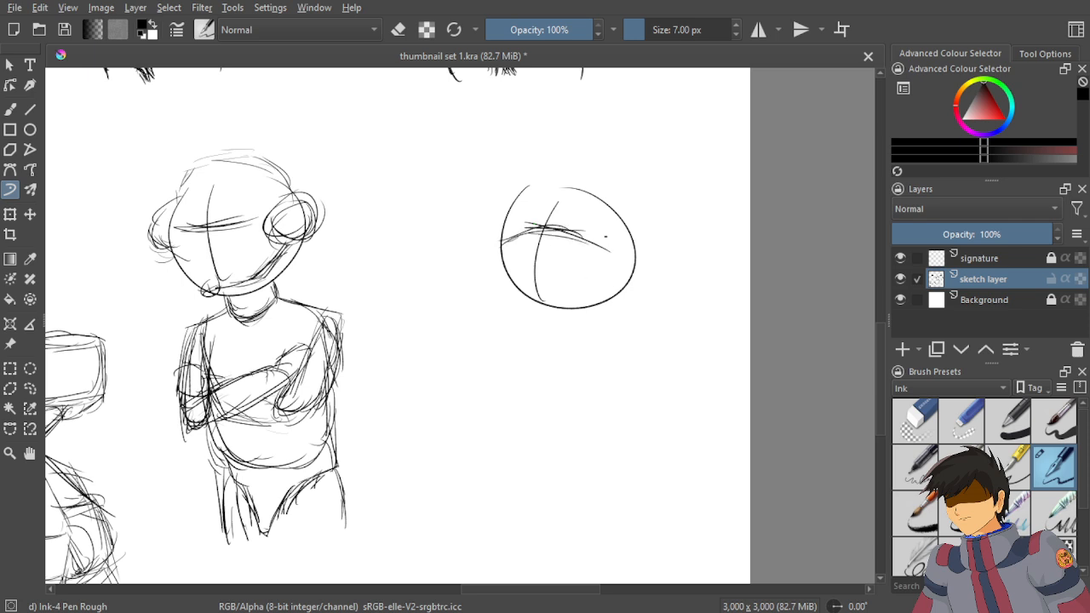
# Sketch a short neck and sloping shoulder lines below the new head.
pyautogui.moveTo(579, 307)
pyautogui.mouseDown()
pyautogui.moveTo(580, 328)
pyautogui.moveTo(537, 322)
pyautogui.moveTo(619, 347)
pyautogui.mouseUp()
pyautogui.moveTo(538, 320); pyautogui.dragTo(484, 332)
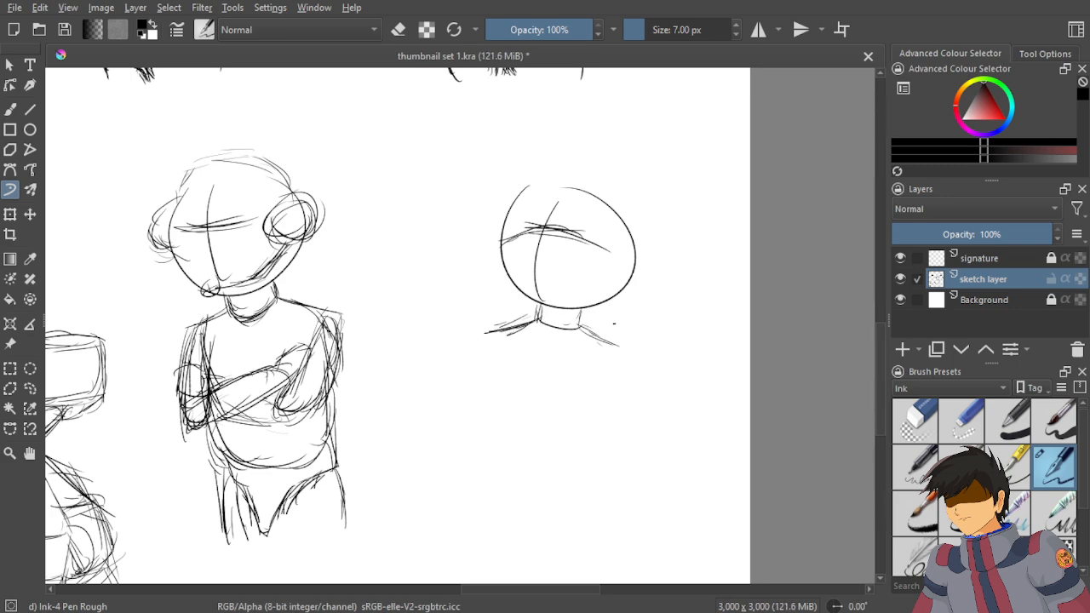
pyautogui.scroll(-3, 613, 323)
pyautogui.scroll(3, 601, 338)
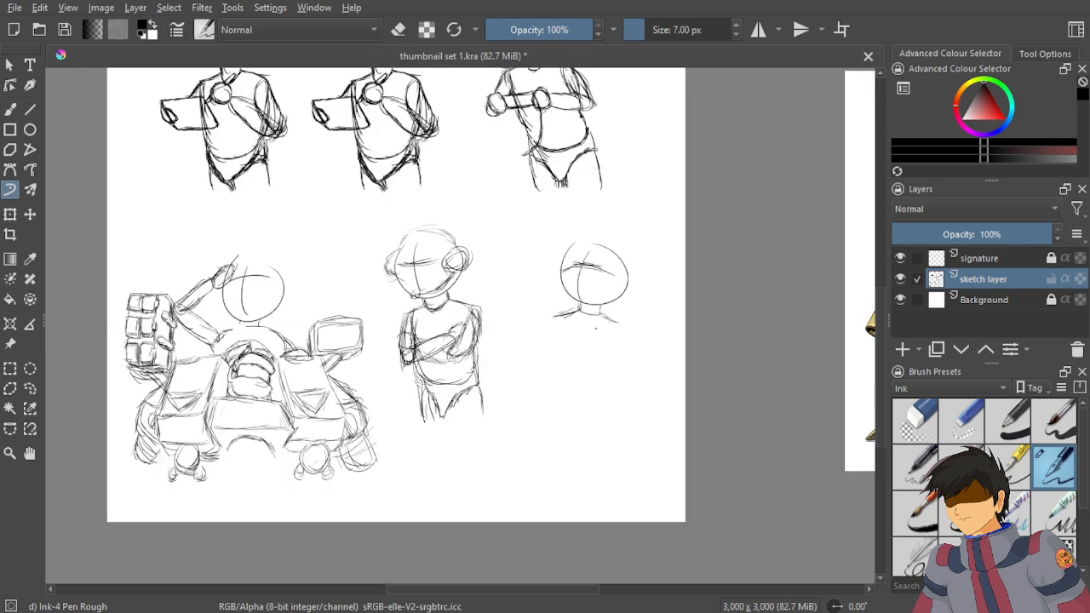
pyautogui.scroll(1, 654, 316)
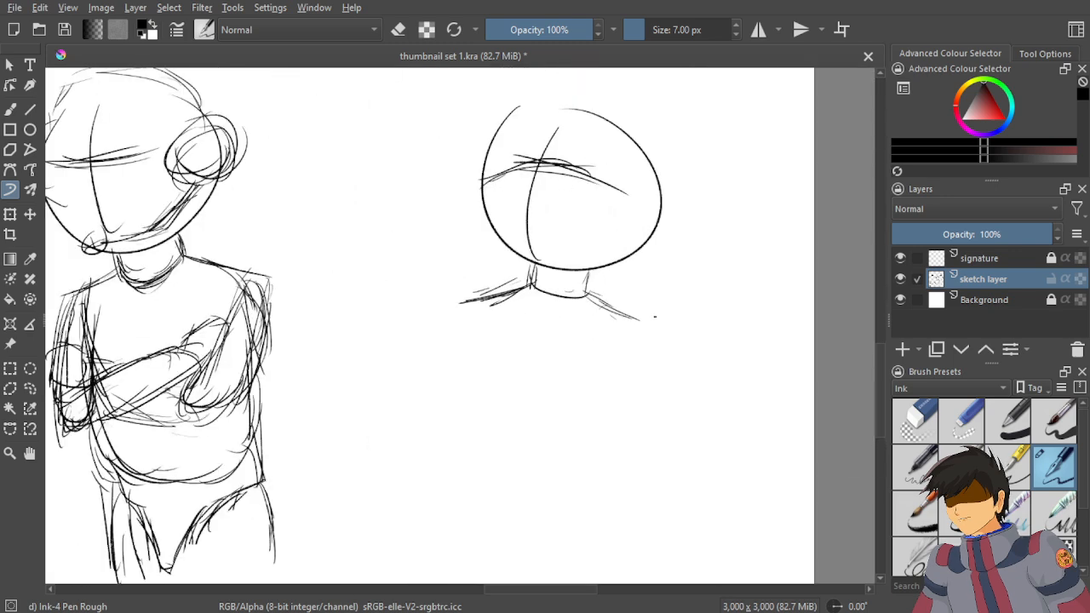
# Sketch the torso outline below the new figure's shoulders, with sides tapering down to a rounded waist.
pyautogui.moveTo(596, 304); pyautogui.dragTo(663, 338)
pyautogui.hotkey('ctrl', 'z')
pyautogui.moveTo(637, 319); pyautogui.dragTo(628, 378)
pyautogui.moveTo(635, 339)
pyautogui.mouseDown()
pyautogui.moveTo(614, 405)
pyautogui.moveTo(620, 392)
pyautogui.mouseUp()
pyautogui.moveTo(482, 302); pyautogui.dragTo(480, 416)
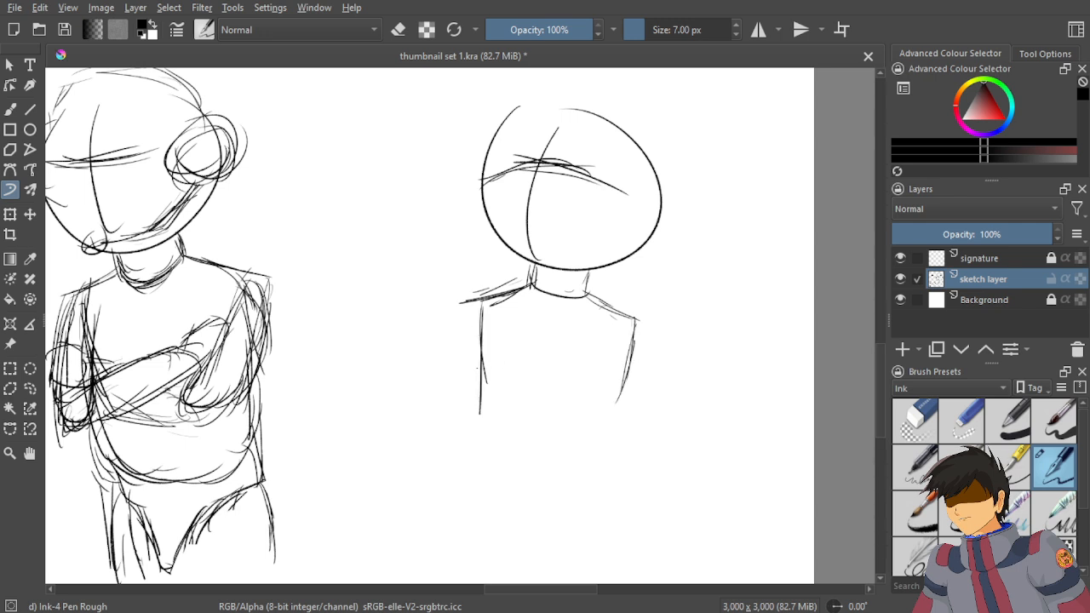
pyautogui.moveTo(478, 342)
pyautogui.mouseDown()
pyautogui.moveTo(518, 469)
pyautogui.moveTo(513, 459)
pyautogui.moveTo(591, 454)
pyautogui.mouseUp()
pyautogui.moveTo(611, 397)
pyautogui.mouseDown()
pyautogui.moveTo(590, 440)
pyautogui.moveTo(603, 423)
pyautogui.mouseUp()
pyautogui.moveTo(608, 418); pyautogui.dragTo(555, 470)
pyautogui.moveTo(616, 400); pyautogui.dragTo(604, 446)
pyautogui.moveTo(621, 400)
pyautogui.mouseDown()
pyautogui.moveTo(582, 477)
pyautogui.moveTo(547, 473)
pyautogui.moveTo(553, 465)
pyautogui.mouseUp()
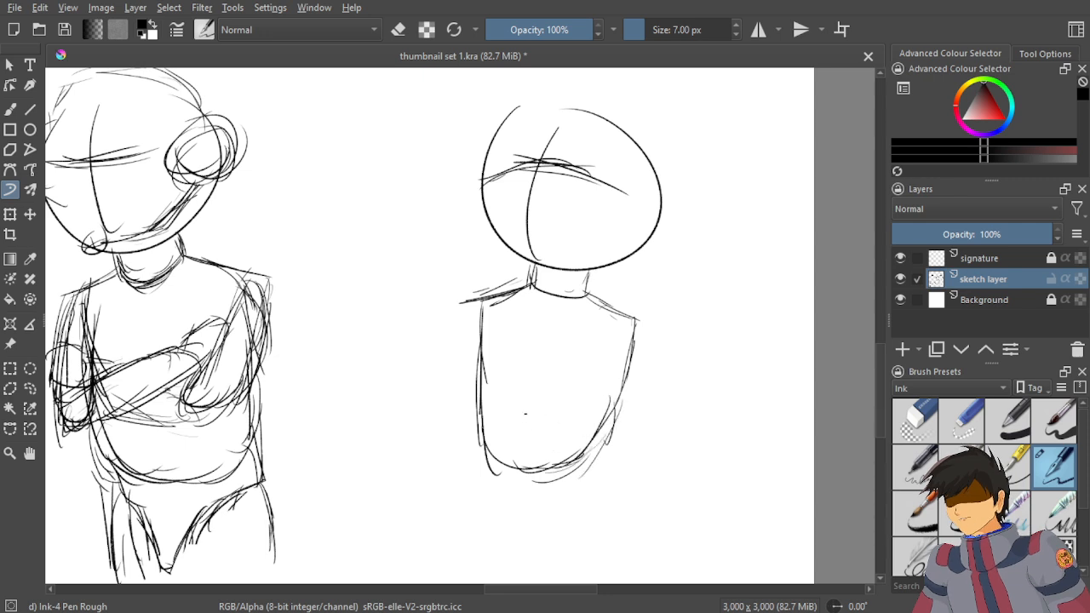
# Sketch a waistline and a V-shaped pelvis under the new torso.
pyautogui.moveTo(485, 463); pyautogui.dragTo(584, 466)
pyautogui.moveTo(528, 487); pyautogui.dragTo(557, 482)
pyautogui.moveTo(482, 454)
pyautogui.mouseDown()
pyautogui.moveTo(530, 521)
pyautogui.moveTo(586, 472)
pyautogui.moveTo(597, 441)
pyautogui.moveTo(531, 517)
pyautogui.mouseUp()
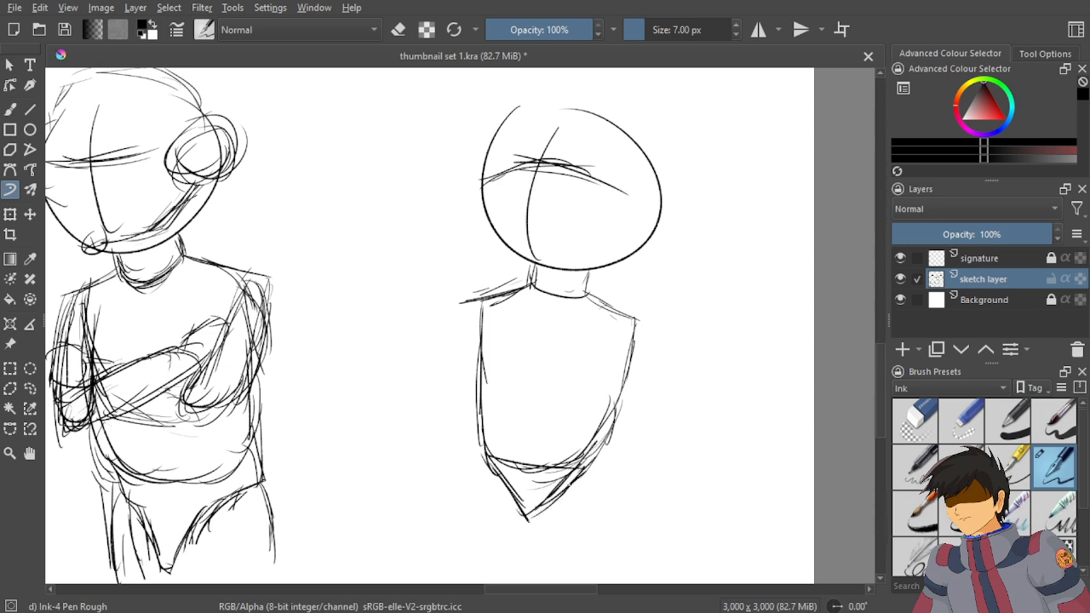
pyautogui.moveTo(582, 471); pyautogui.dragTo(598, 504)
pyautogui.moveTo(484, 460); pyautogui.dragTo(444, 505)
pyautogui.moveTo(494, 460); pyautogui.dragTo(446, 517)
pyautogui.moveTo(478, 480); pyautogui.dragTo(449, 514)
pyautogui.moveTo(604, 520); pyautogui.dragTo(588, 469)
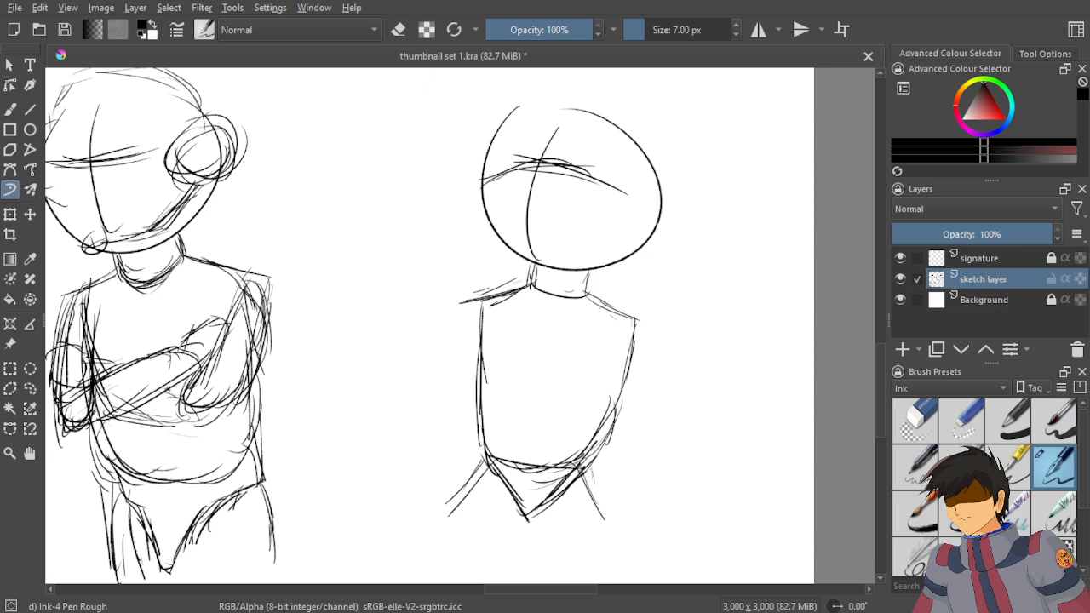
pyautogui.hotkey('ctrl', 'z')
pyautogui.hotkey('ctrl', 'z')
pyautogui.hotkey('ctrl', 'z')
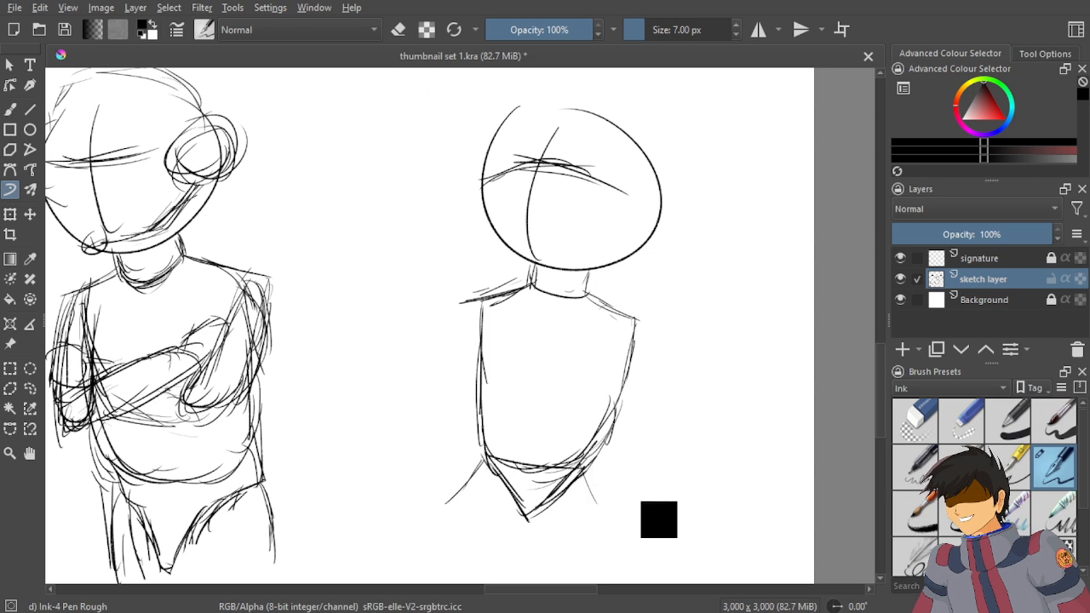
pyautogui.hotkey('ctrl', 'z')
pyautogui.hotkey('ctrl', 'z')
# Sketch the upper parts of both legs from the pelvis, one angled downward and the other spread out to the side.
pyautogui.moveTo(591, 468)
pyautogui.mouseDown()
pyautogui.moveTo(594, 532)
pyautogui.moveTo(617, 543)
pyautogui.mouseUp()
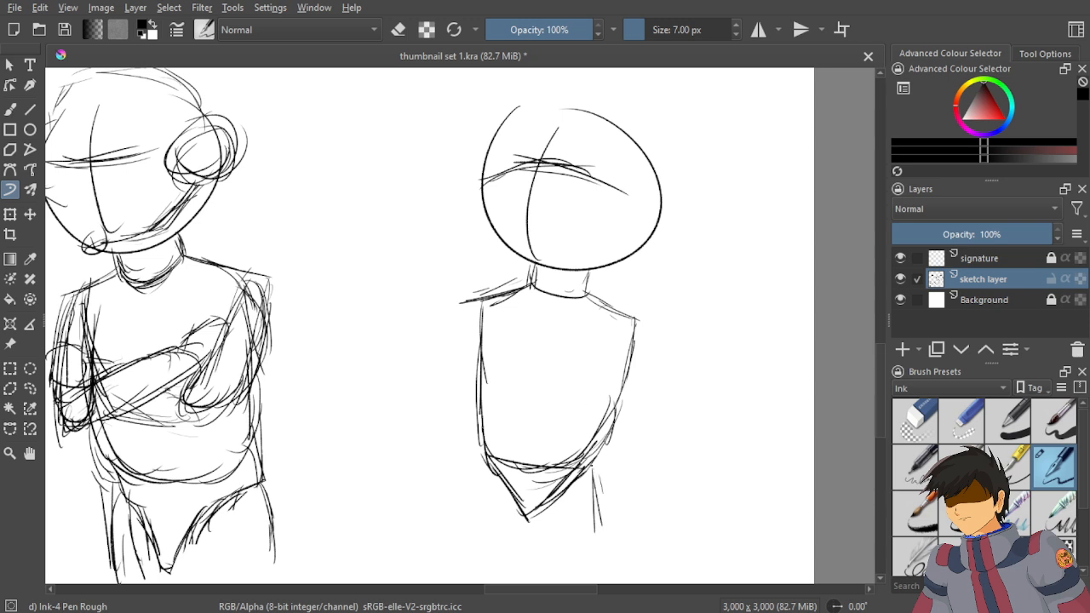
pyautogui.moveTo(587, 475); pyautogui.dragTo(606, 532)
pyautogui.moveTo(544, 497); pyautogui.dragTo(567, 553)
pyautogui.moveTo(551, 467); pyautogui.dragTo(546, 524)
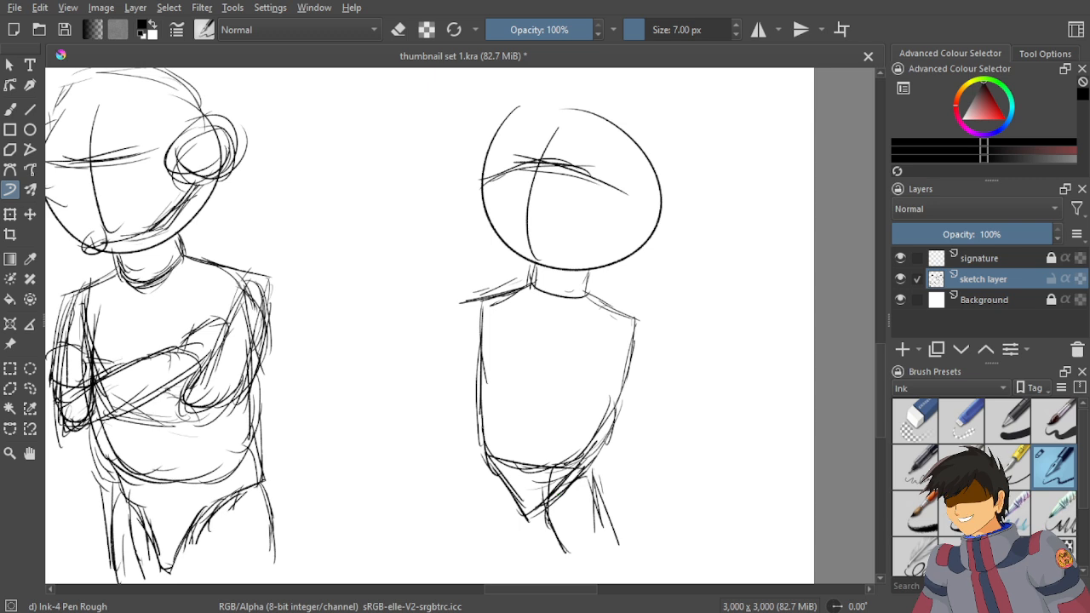
pyautogui.moveTo(468, 482)
pyautogui.mouseDown()
pyautogui.moveTo(494, 466)
pyautogui.moveTo(431, 499)
pyautogui.mouseUp()
pyautogui.moveTo(484, 462)
pyautogui.mouseDown()
pyautogui.moveTo(518, 519)
pyautogui.moveTo(475, 528)
pyautogui.moveTo(465, 545)
pyautogui.mouseUp()
pyautogui.moveTo(451, 487); pyautogui.dragTo(419, 514)
pyautogui.moveTo(447, 494); pyautogui.dragTo(423, 519)
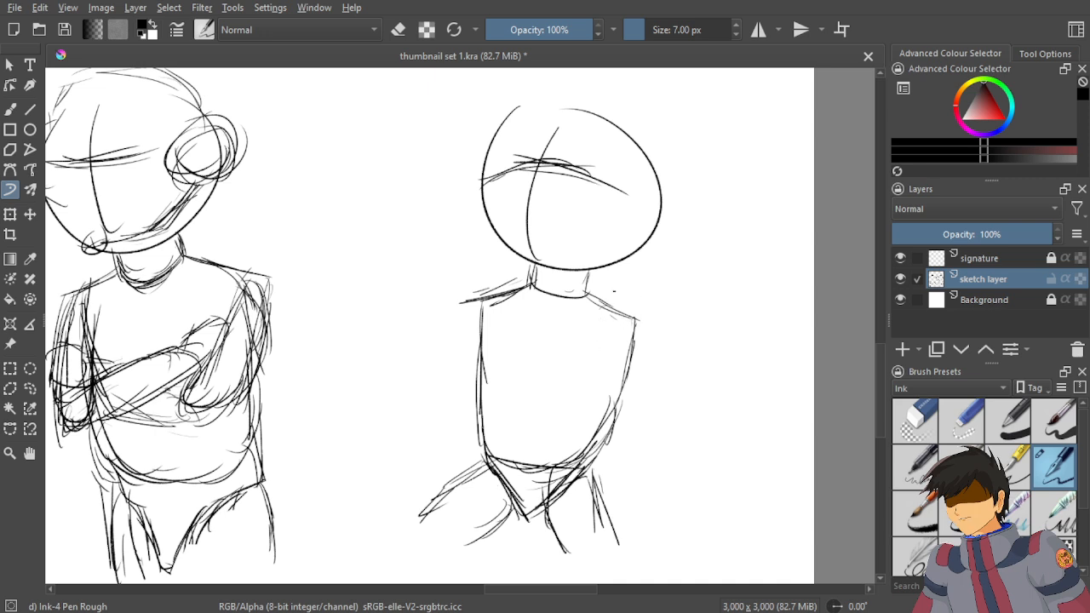
pyautogui.moveTo(611, 306); pyautogui.dragTo(628, 405)
pyautogui.moveTo(613, 327)
pyautogui.mouseDown()
pyautogui.moveTo(631, 424)
pyautogui.moveTo(640, 395)
pyautogui.moveTo(645, 416)
pyautogui.mouseUp()
pyautogui.moveTo(650, 360); pyautogui.dragTo(637, 417)
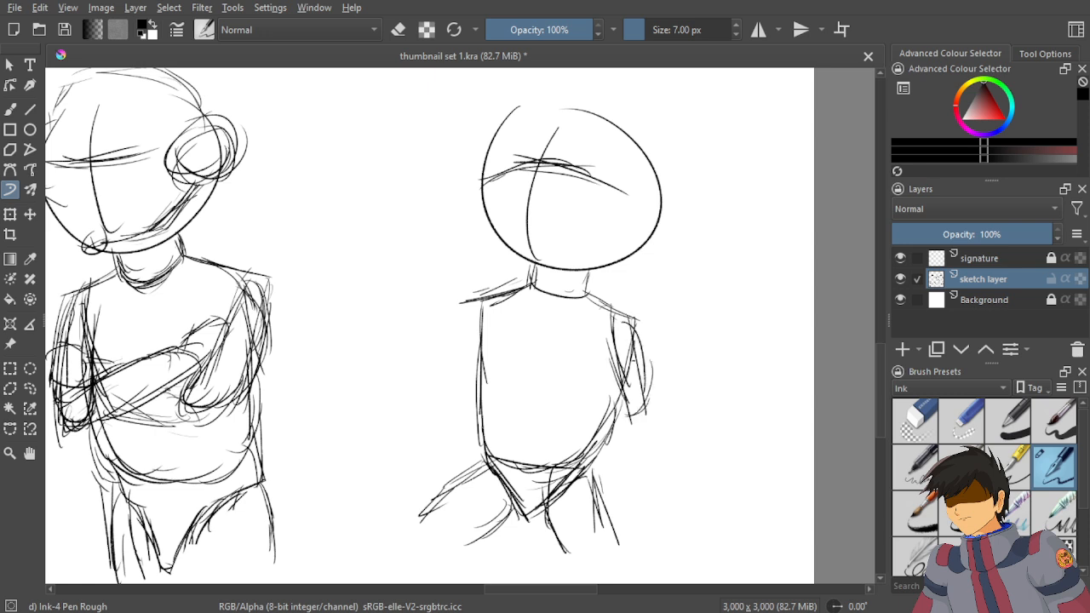
pyautogui.moveTo(611, 315)
pyautogui.mouseDown()
pyautogui.moveTo(628, 440)
pyautogui.moveTo(654, 379)
pyautogui.moveTo(632, 329)
pyautogui.moveTo(646, 399)
pyautogui.mouseUp()
pyautogui.moveTo(613, 313); pyautogui.dragTo(640, 354)
pyautogui.moveTo(635, 334); pyautogui.dragTo(630, 361)
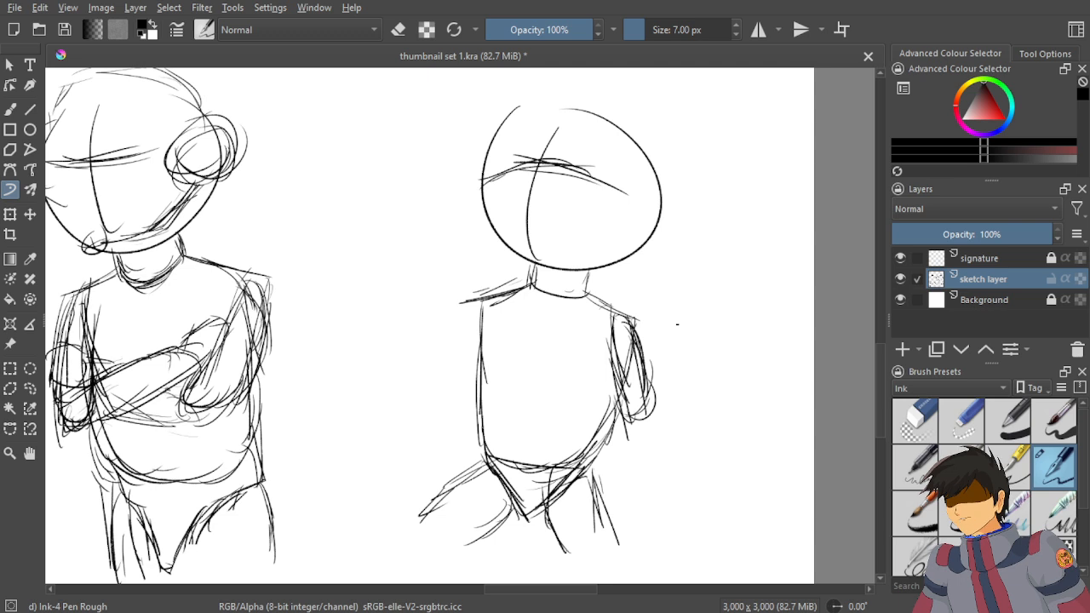
pyautogui.hotkey('ctrl', 'z')
pyautogui.hotkey('ctrl', 'z')
pyautogui.hotkey('ctrl', 'z')
pyautogui.hotkey('ctrl', 'z')
pyautogui.hotkey('ctrl', 'z')
pyautogui.hotkey('ctrl', 'z')
pyautogui.hotkey('ctrl', 'z')
pyautogui.hotkey('ctrl', 'z')
pyautogui.hotkey('ctrl', 'z')
pyautogui.hotkey('ctrl', 'z')
pyautogui.hotkey('ctrl', 'z')
pyautogui.hotkey('ctrl', 'z')
pyautogui.hotkey('ctrl', 'z')
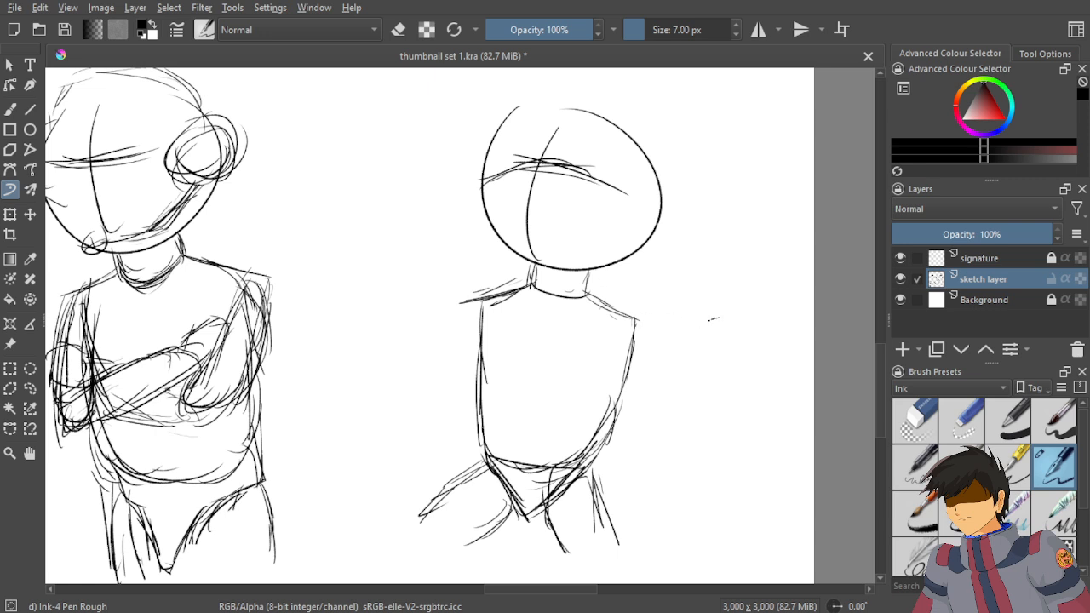
# Sketch a large shield with a slightly curved upper edge and pointed base, overlapping the figure's side.
pyautogui.moveTo(569, 347)
pyautogui.mouseDown()
pyautogui.moveTo(718, 319)
pyautogui.moveTo(708, 322)
pyautogui.moveTo(720, 343)
pyautogui.moveTo(705, 430)
pyautogui.mouseUp()
pyautogui.moveTo(718, 358); pyautogui.dragTo(681, 464)
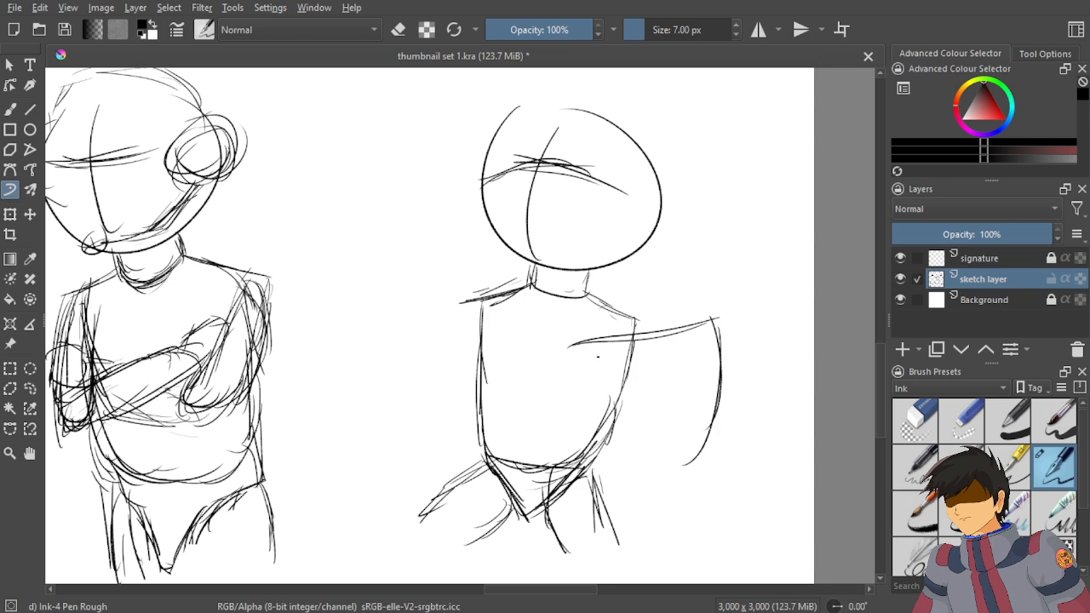
pyautogui.moveTo(579, 344); pyautogui.dragTo(618, 470)
pyautogui.moveTo(582, 383); pyautogui.dragTo(684, 500)
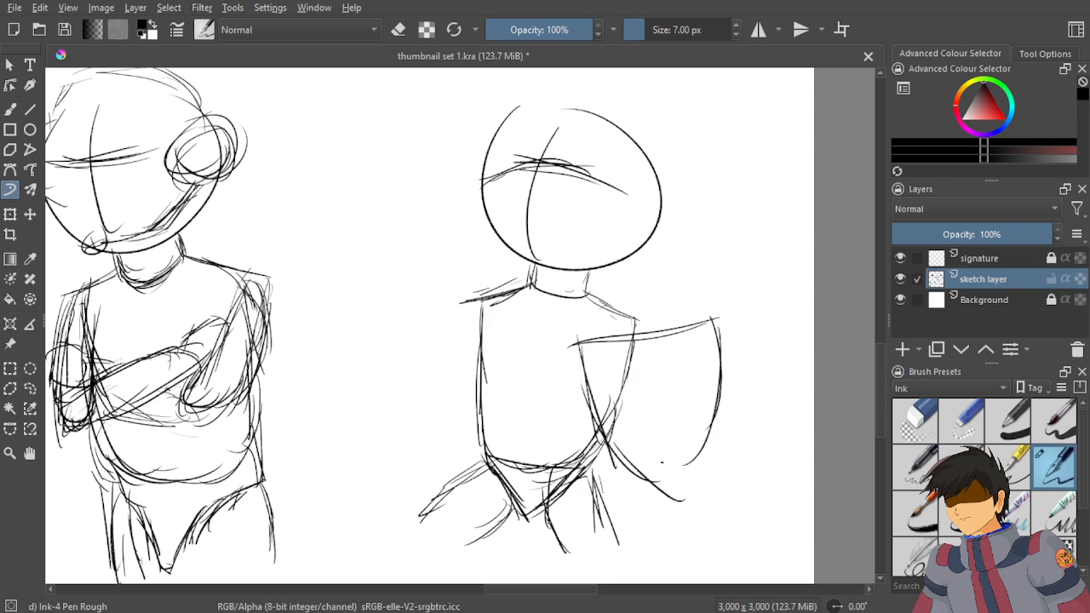
pyautogui.moveTo(726, 441); pyautogui.dragTo(657, 490)
pyautogui.moveTo(698, 451); pyautogui.dragTo(674, 494)
pyautogui.moveTo(727, 378); pyautogui.dragTo(675, 476)
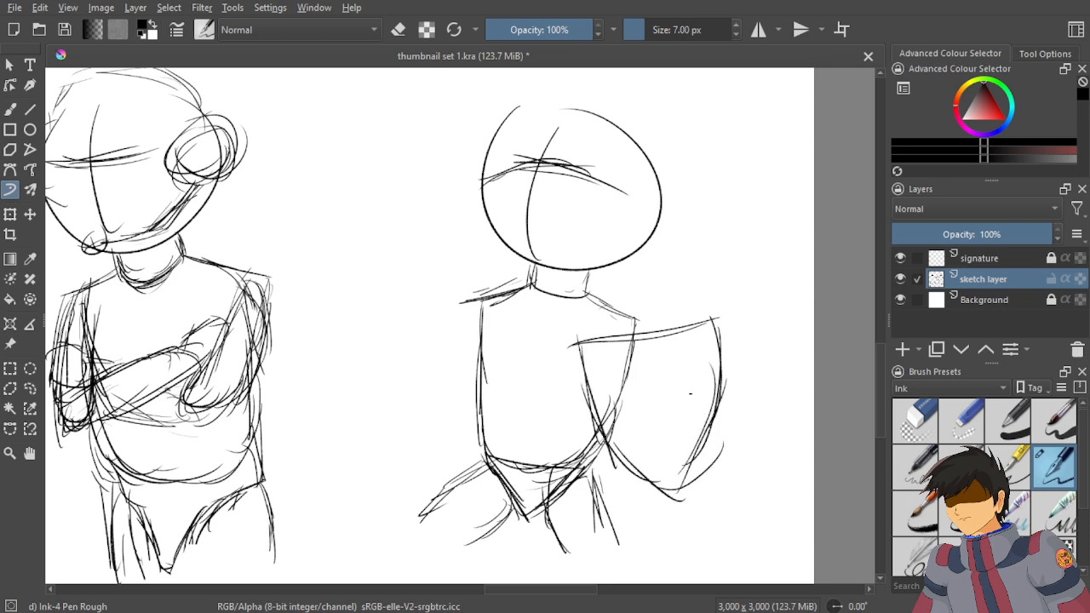
pyautogui.moveTo(721, 354)
pyautogui.mouseDown()
pyautogui.moveTo(672, 499)
pyautogui.moveTo(722, 418)
pyautogui.mouseUp()
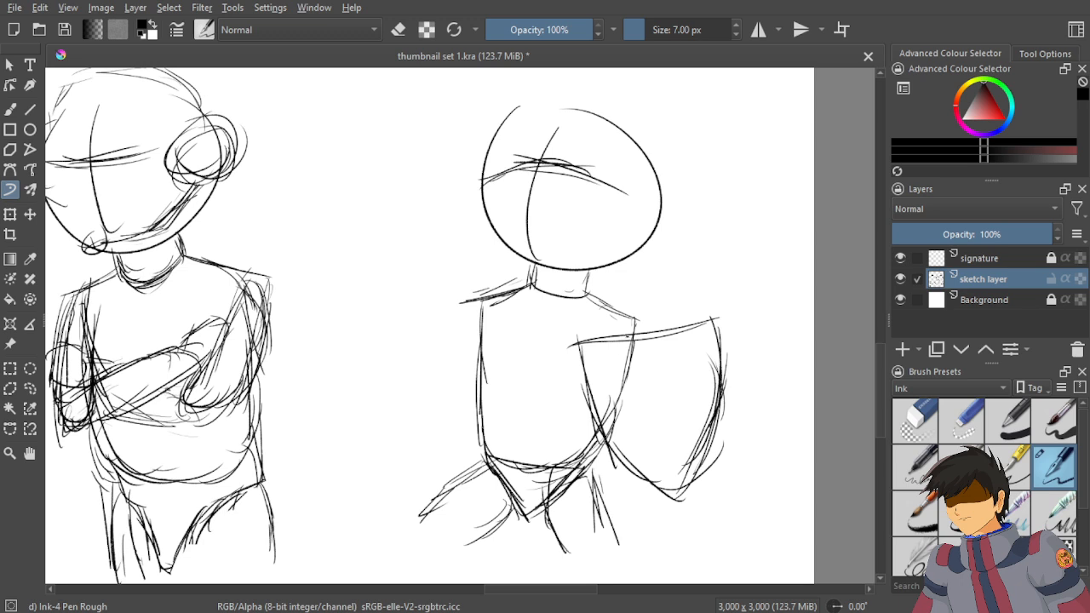
# Sketch the shoulder joints on both sides of the torso, one just above the shield.
pyautogui.moveTo(609, 314); pyautogui.dragTo(659, 345)
pyautogui.moveTo(630, 313)
pyautogui.mouseDown()
pyautogui.moveTo(640, 324)
pyautogui.moveTo(616, 346)
pyautogui.mouseUp()
pyautogui.moveTo(619, 314)
pyautogui.mouseDown()
pyautogui.moveTo(613, 334)
pyautogui.moveTo(641, 341)
pyautogui.mouseUp()
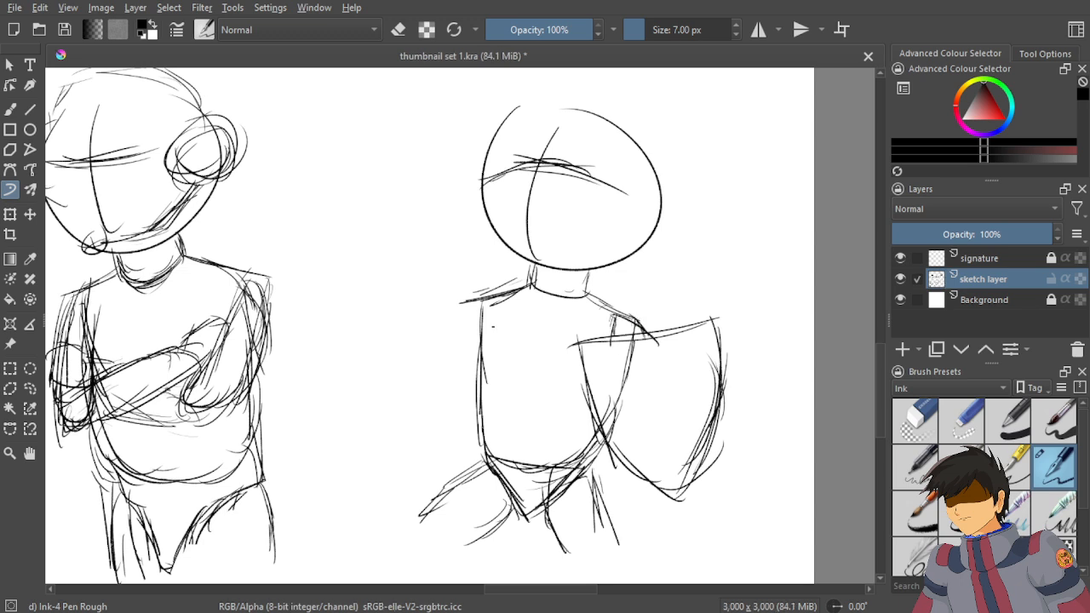
pyautogui.moveTo(486, 303); pyautogui.dragTo(487, 337)
pyautogui.moveTo(489, 335); pyautogui.dragTo(482, 347)
pyautogui.moveTo(489, 309); pyautogui.dragTo(486, 326)
pyautogui.moveTo(478, 317); pyautogui.dragTo(474, 334)
pyautogui.moveTo(490, 325); pyautogui.dragTo(477, 342)
# Sketch the upper arm opposite the shield as a long oval raised diagonally away from the shoulder.
pyautogui.moveTo(441, 291); pyautogui.dragTo(470, 332)
pyautogui.moveTo(458, 330); pyautogui.dragTo(463, 344)
pyautogui.moveTo(423, 273)
pyautogui.mouseDown()
pyautogui.moveTo(479, 330)
pyautogui.moveTo(470, 317)
pyautogui.mouseUp()
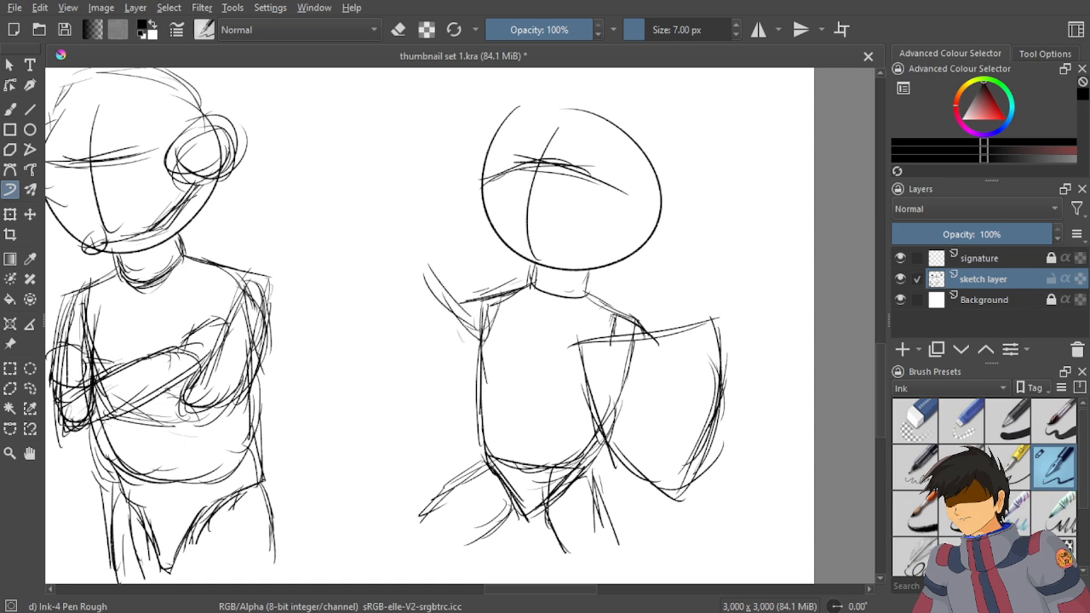
pyautogui.moveTo(451, 246); pyautogui.dragTo(499, 303)
pyautogui.moveTo(439, 248); pyautogui.dragTo(493, 306)
pyautogui.moveTo(466, 268); pyautogui.dragTo(421, 227)
pyautogui.moveTo(408, 236)
pyautogui.mouseDown()
pyautogui.moveTo(448, 232)
pyautogui.moveTo(434, 288)
pyautogui.mouseUp()
pyautogui.moveTo(424, 280); pyautogui.dragTo(454, 313)
# Sketch the raised arm's forearm as a narrow tapered oval pointing up from the elbow.
pyautogui.moveTo(417, 218); pyautogui.dragTo(414, 199)
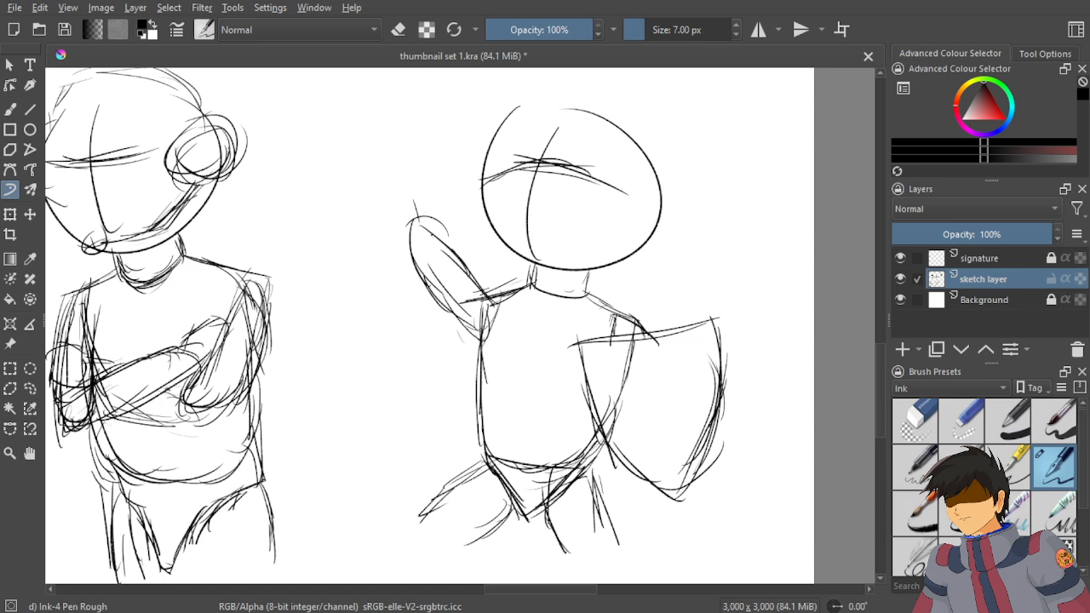
pyautogui.moveTo(431, 240); pyautogui.dragTo(400, 180)
pyautogui.moveTo(417, 218)
pyautogui.mouseDown()
pyautogui.moveTo(384, 141)
pyautogui.moveTo(389, 220)
pyautogui.mouseUp()
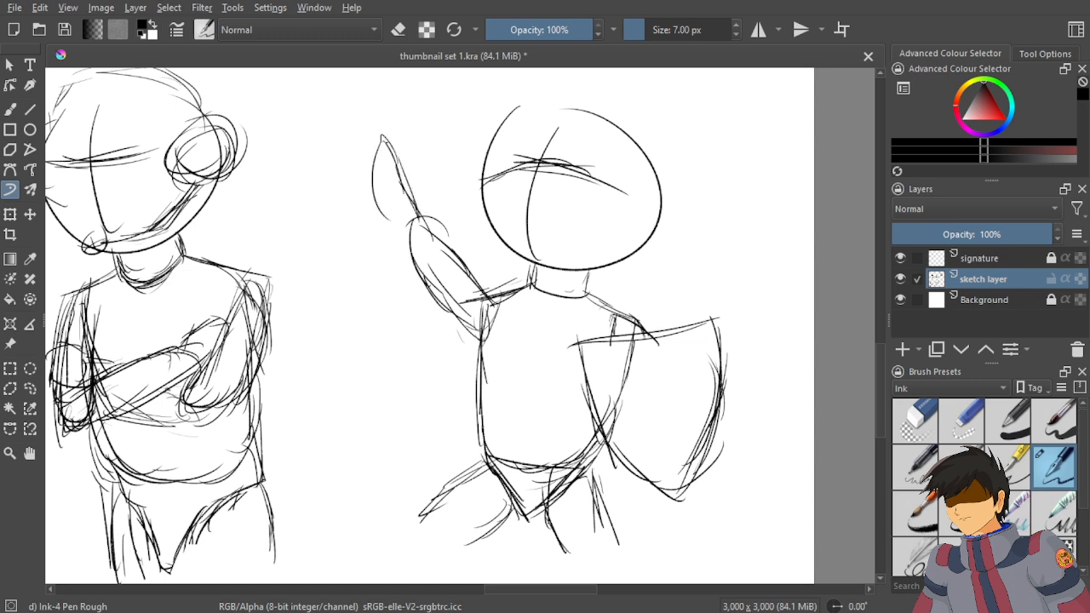
pyautogui.moveTo(379, 117); pyautogui.dragTo(372, 192)
pyautogui.moveTo(371, 155); pyautogui.dragTo(395, 236)
pyautogui.moveTo(375, 190)
pyautogui.mouseDown()
pyautogui.moveTo(410, 247)
pyautogui.moveTo(424, 248)
pyautogui.mouseUp()
pyautogui.moveTo(393, 220); pyautogui.dragTo(417, 230)
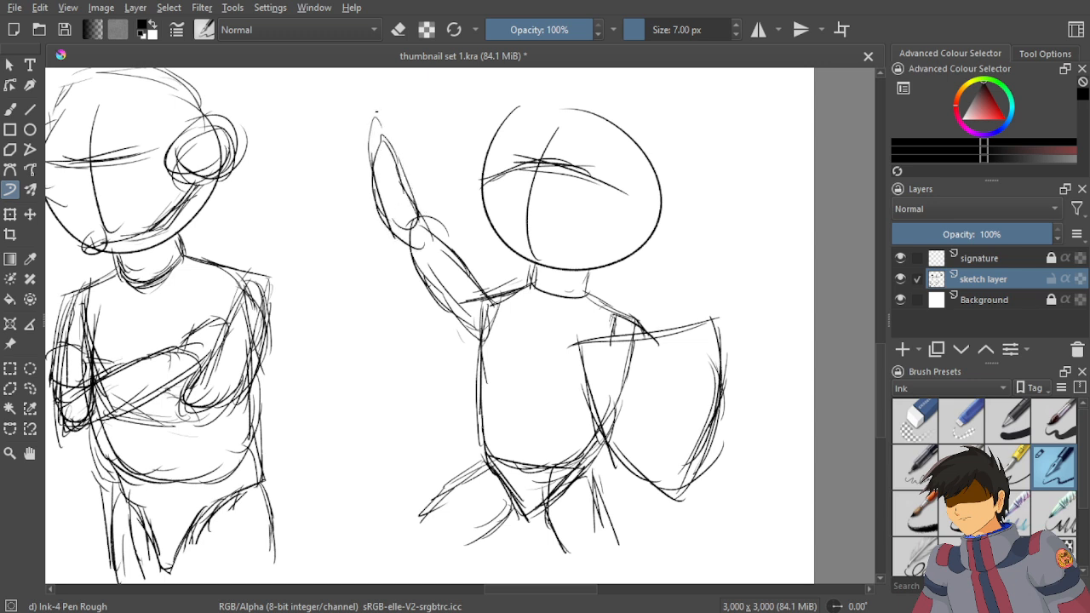
# Sketch an oval hand with a small thumb at the end of the raised forearm.
pyautogui.moveTo(374, 99)
pyautogui.mouseDown()
pyautogui.moveTo(356, 119)
pyautogui.moveTo(378, 128)
pyautogui.mouseUp()
pyautogui.scroll(-4, 362, 230)
pyautogui.scroll(3, 366, 252)
pyautogui.hotkey('ctrl', 'z')
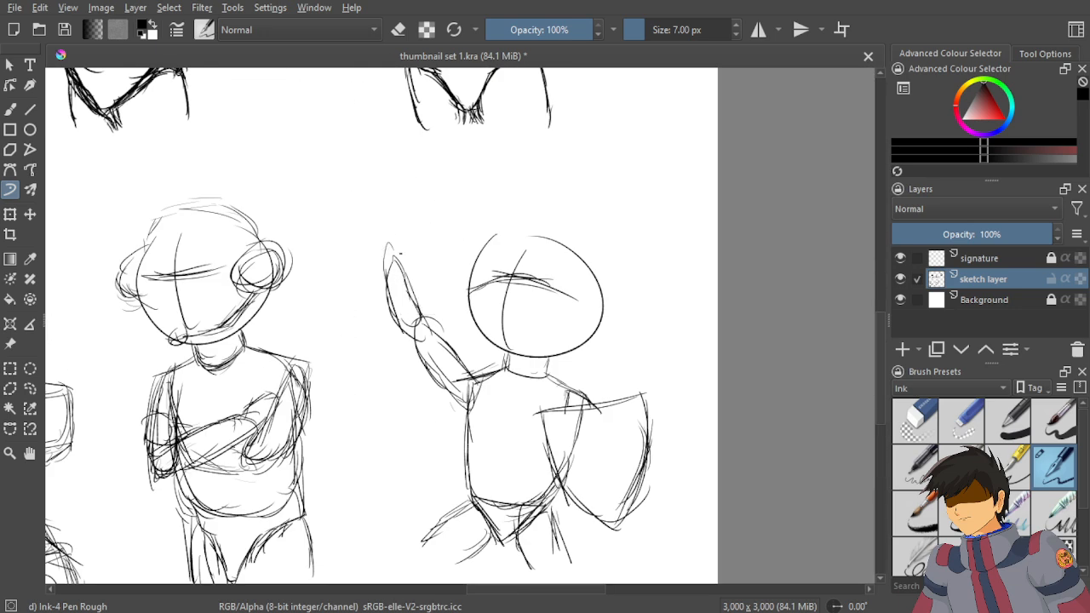
pyautogui.scroll(1, 400, 252)
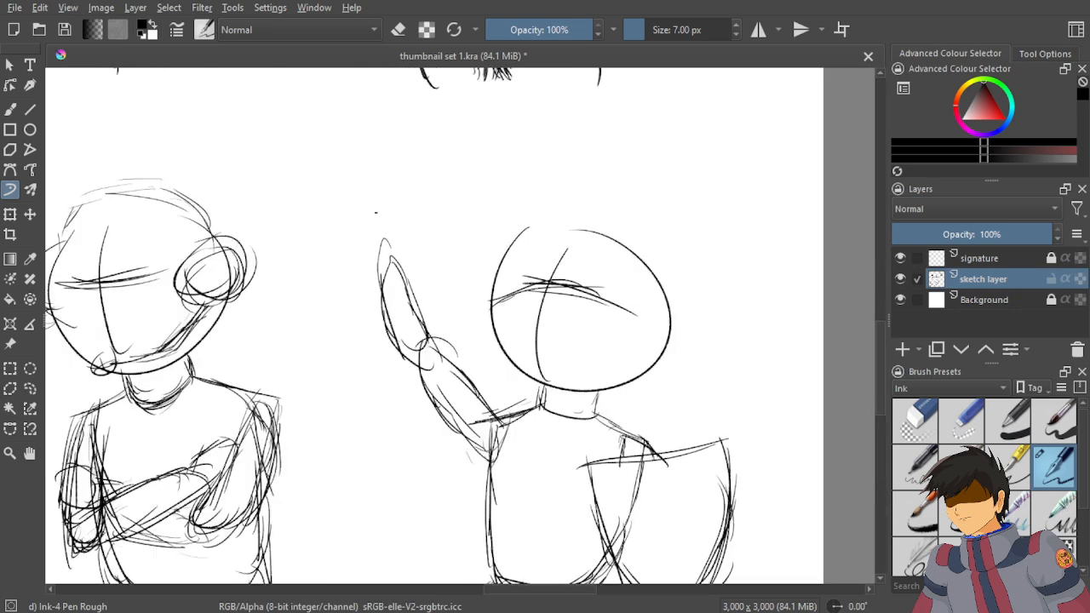
pyautogui.moveTo(379, 207)
pyautogui.mouseDown()
pyautogui.moveTo(383, 262)
pyautogui.moveTo(391, 244)
pyautogui.mouseUp()
pyautogui.moveTo(362, 252); pyautogui.dragTo(352, 282)
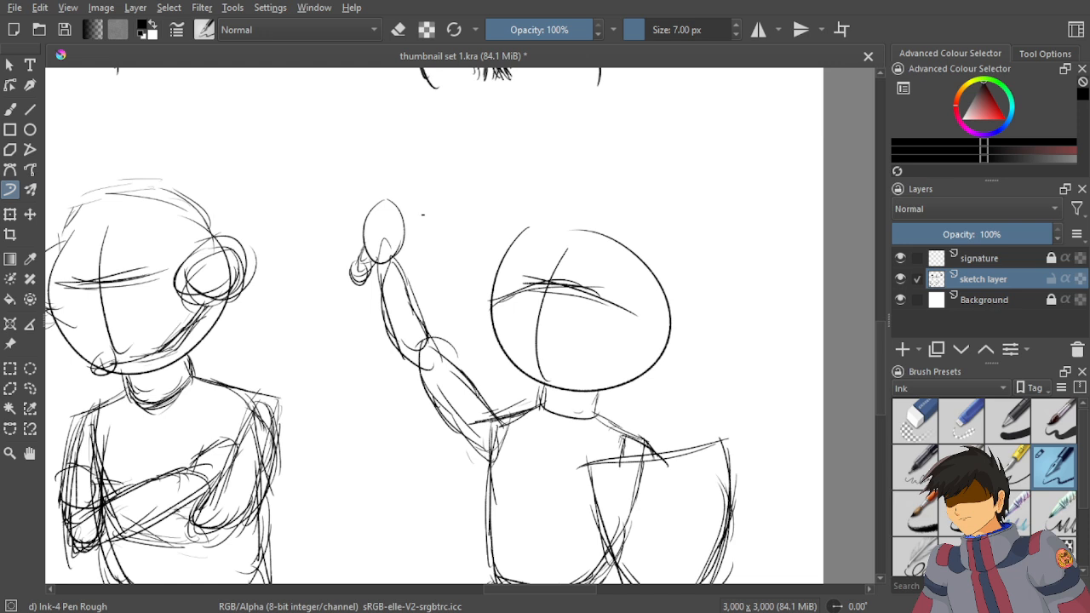
# Sketch a short sword with a crossguard and pointed blade held in the raised hand.
pyautogui.moveTo(400, 189); pyautogui.dragTo(433, 228)
pyautogui.moveTo(374, 175)
pyautogui.mouseDown()
pyautogui.moveTo(400, 201)
pyautogui.moveTo(395, 186)
pyautogui.moveTo(371, 174)
pyautogui.moveTo(385, 202)
pyautogui.mouseUp()
pyautogui.moveTo(375, 185)
pyautogui.mouseDown()
pyautogui.moveTo(432, 228)
pyautogui.moveTo(413, 200)
pyautogui.moveTo(425, 189)
pyautogui.moveTo(411, 199)
pyautogui.moveTo(448, 138)
pyautogui.mouseUp()
pyautogui.moveTo(409, 201)
pyautogui.mouseDown()
pyautogui.moveTo(463, 117)
pyautogui.moveTo(422, 127)
pyautogui.moveTo(388, 189)
pyautogui.mouseUp()
# Save the drawing and review the whole page of thumbnails.
pyautogui.scroll(-4, 434, 241)
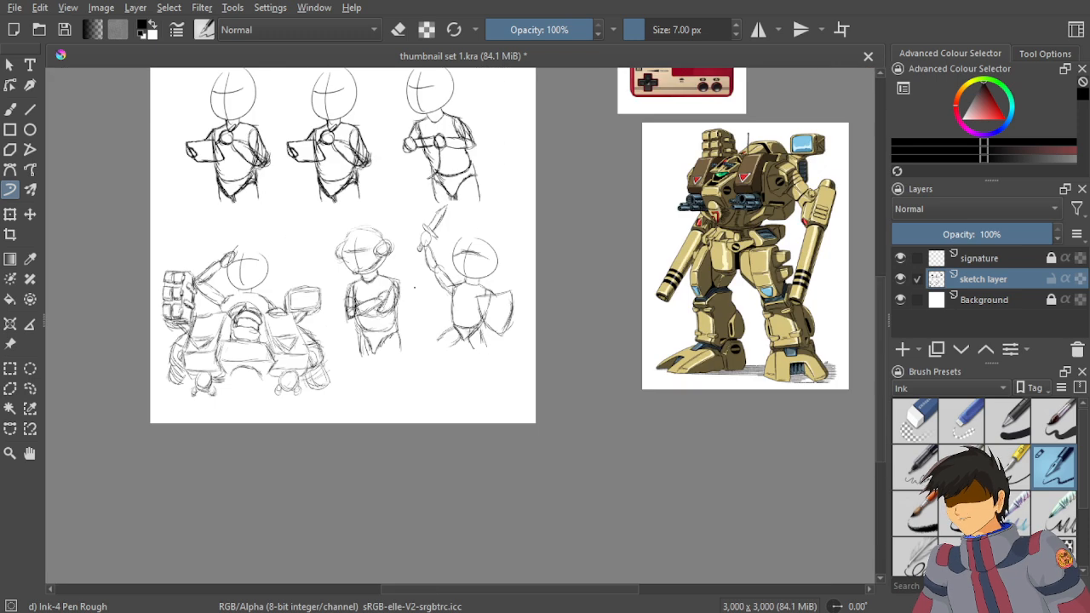
pyautogui.hotkey('ctrl', 's')
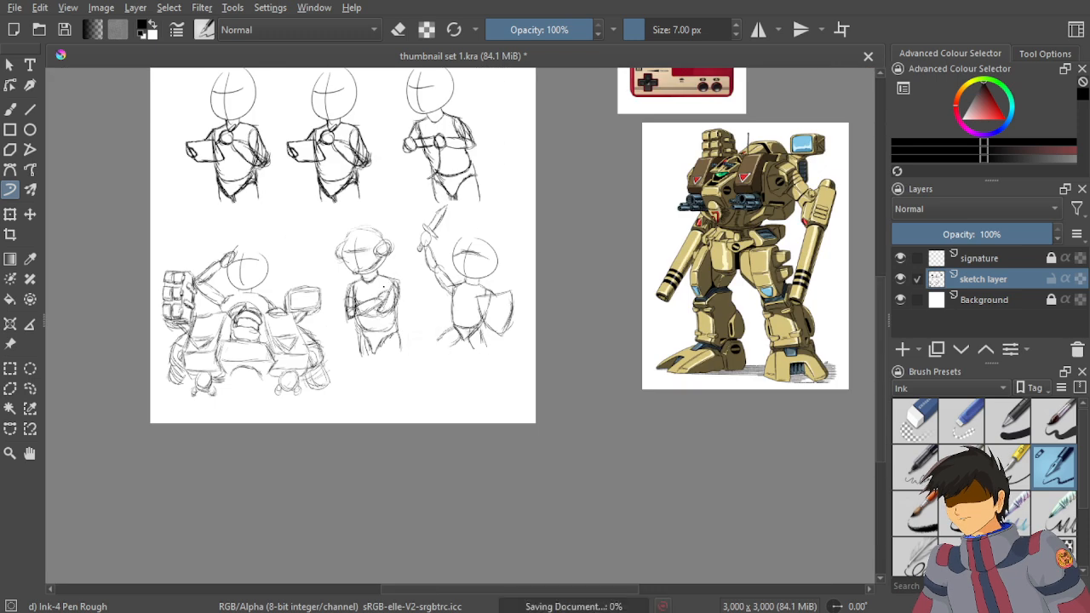
pyautogui.scroll(-2, 677, 417)
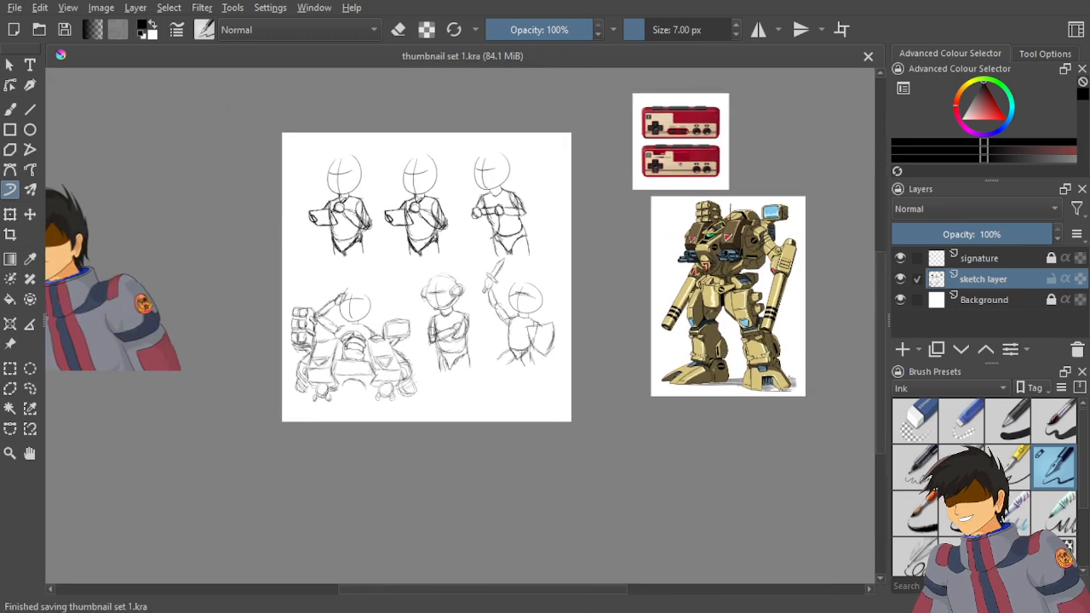